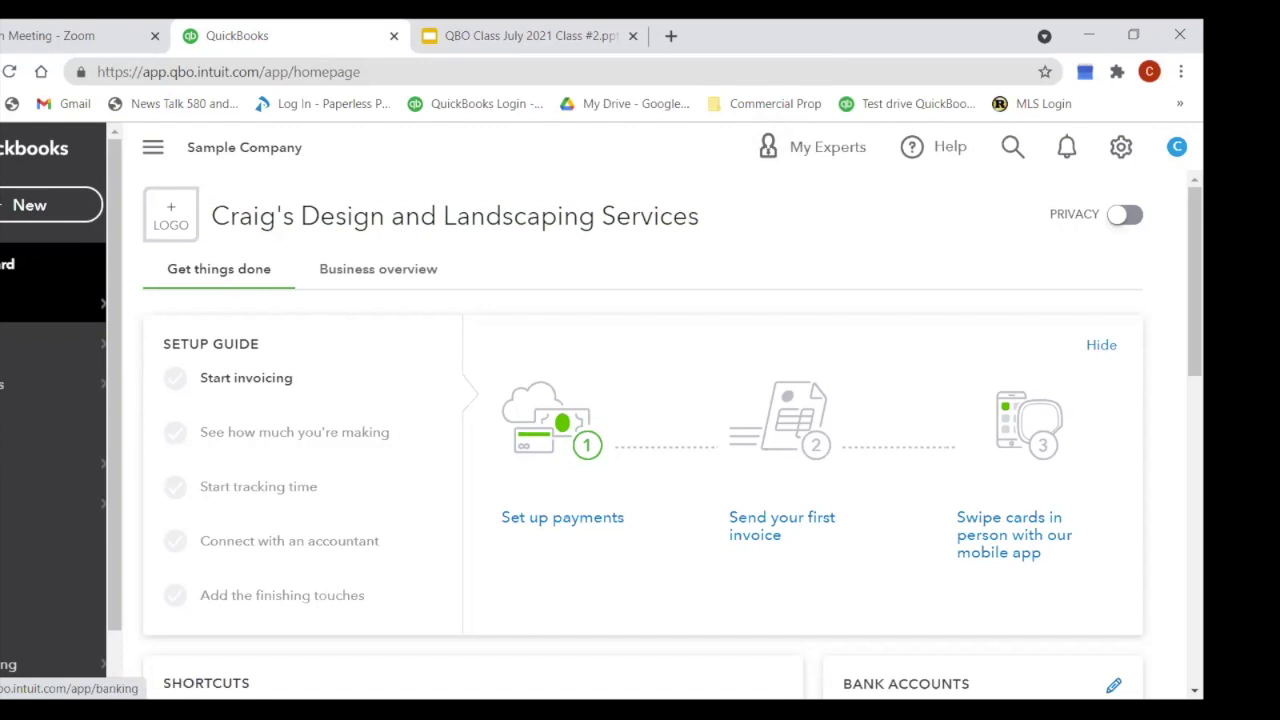
Step: Look through the Create and Settings menus, closing each without choosing anything
{"action": "left_click", "coordinate": [52, 218]}
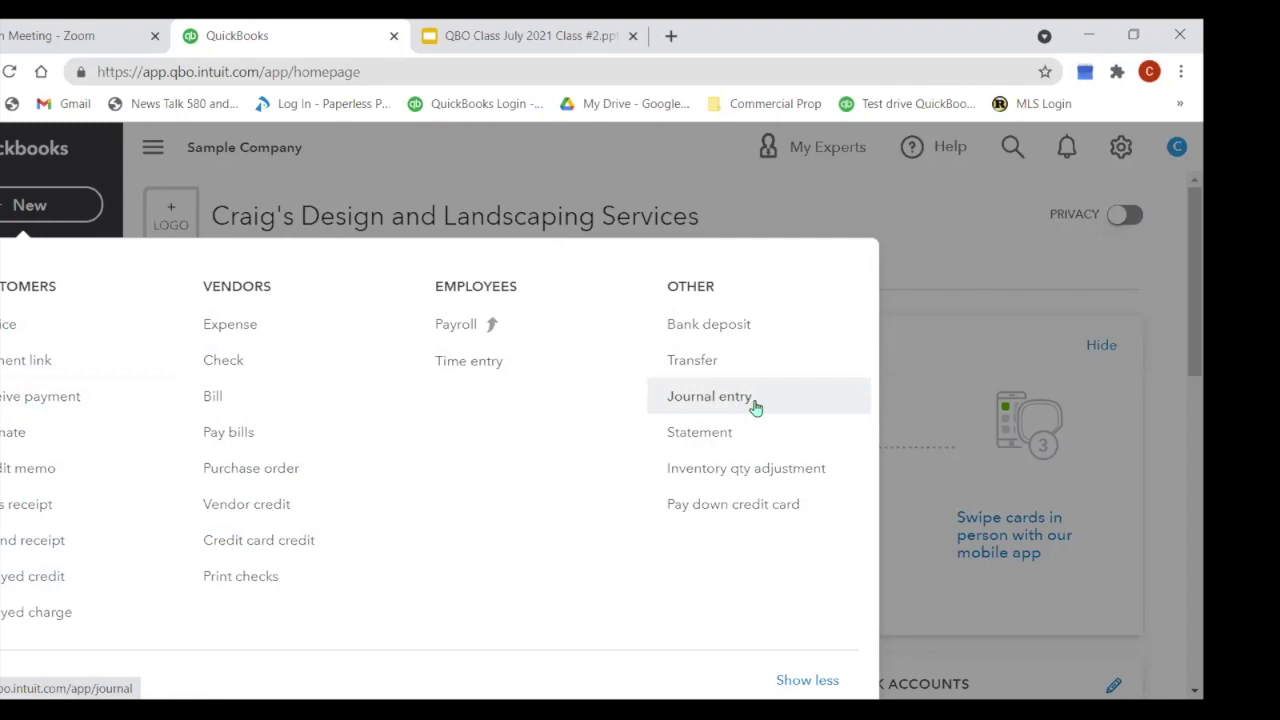
{"action": "left_click", "coordinate": [844, 201]}
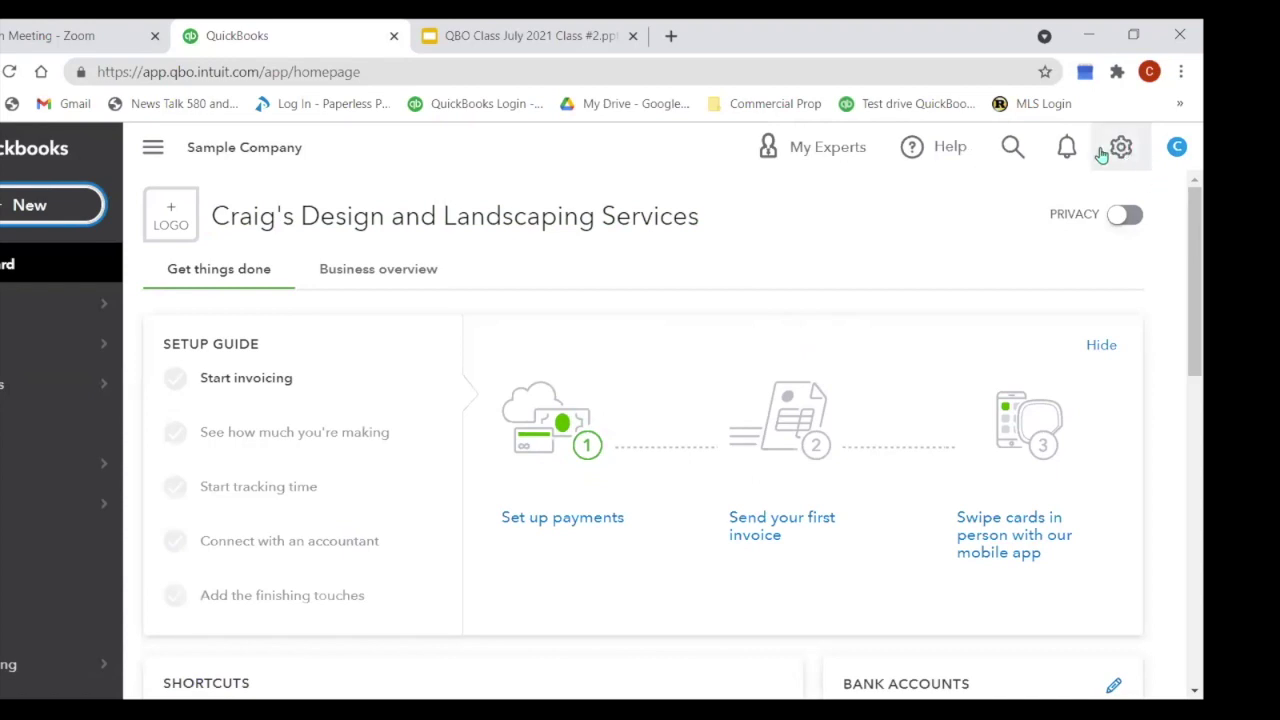
{"action": "left_click", "coordinate": [1121, 150]}
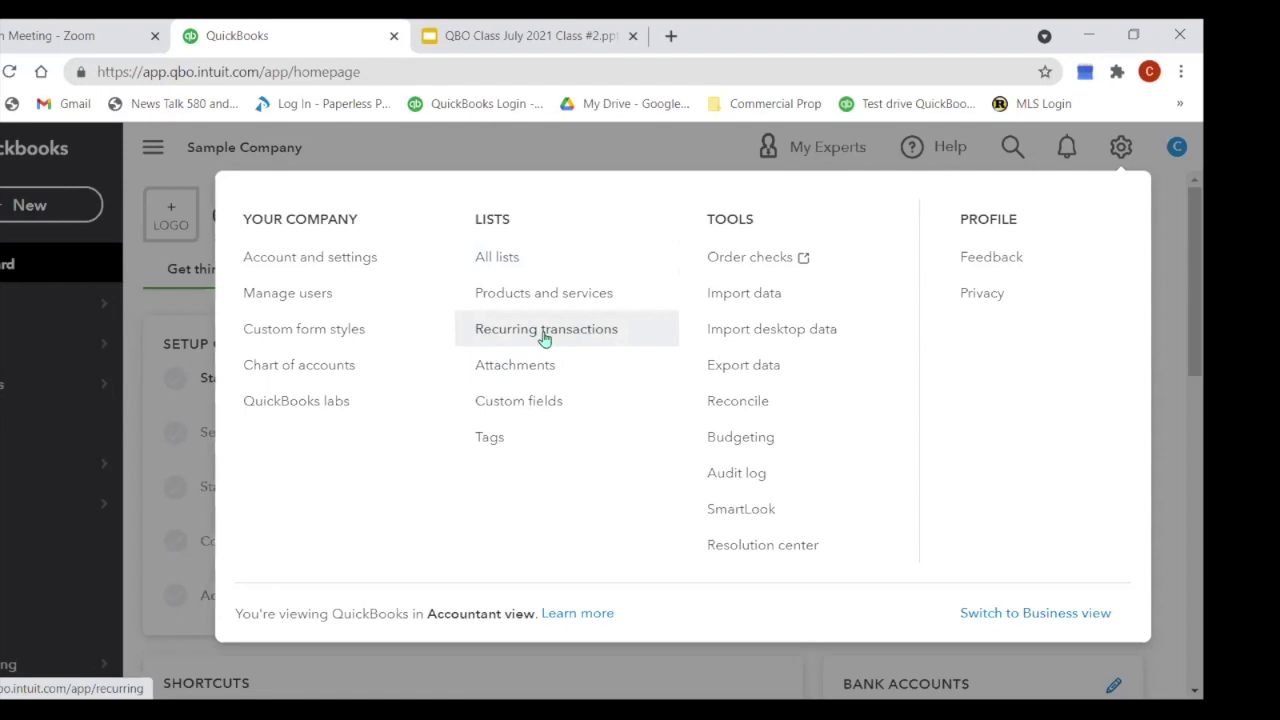
{"action": "left_click", "coordinate": [672, 156]}
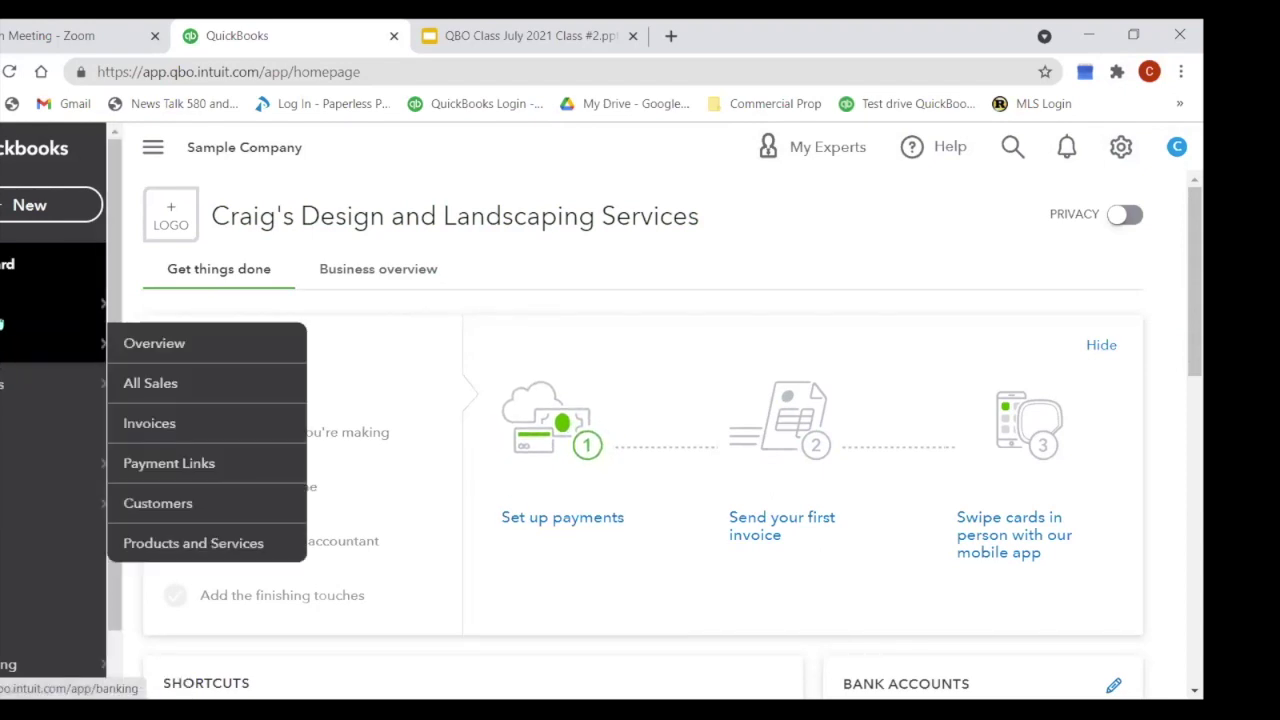
Step: Go to the Expenses page from the left navigation's Expenses flyout
{"action": "mouse_move", "coordinate": [3, 321]}
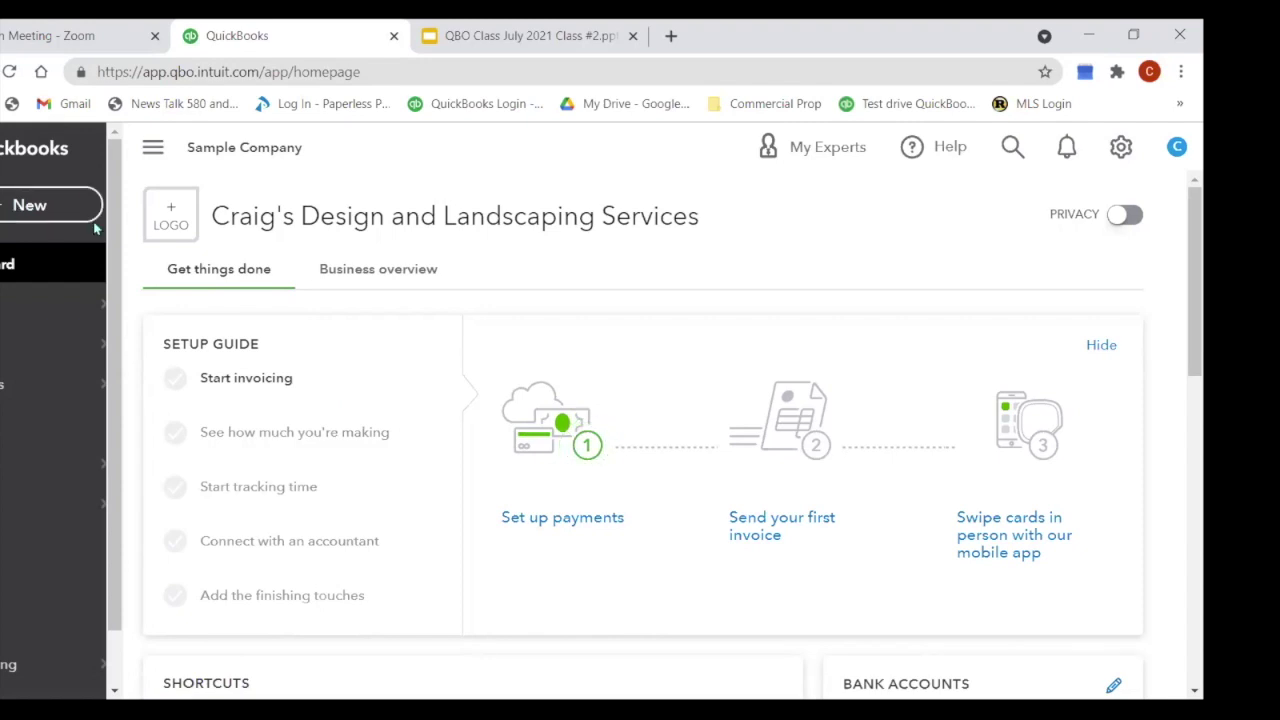
{"action": "mouse_move", "coordinate": [5, 383]}
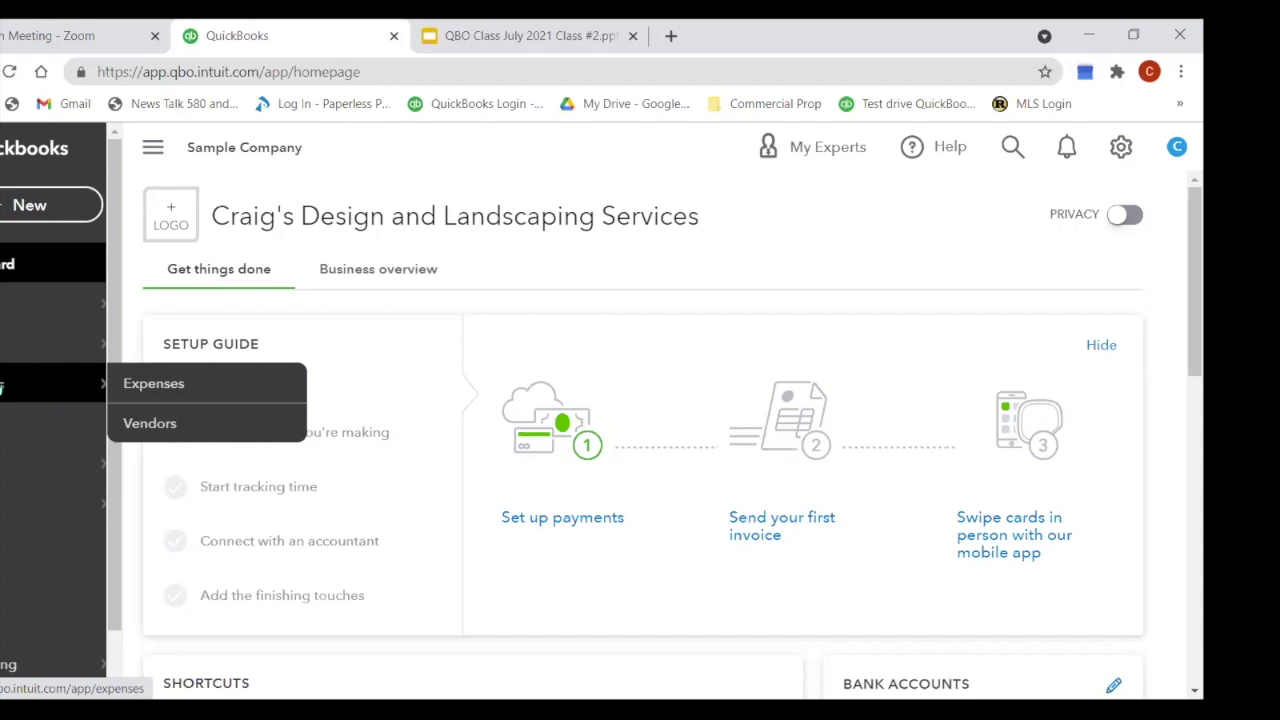
{"action": "left_click", "coordinate": [2, 388]}
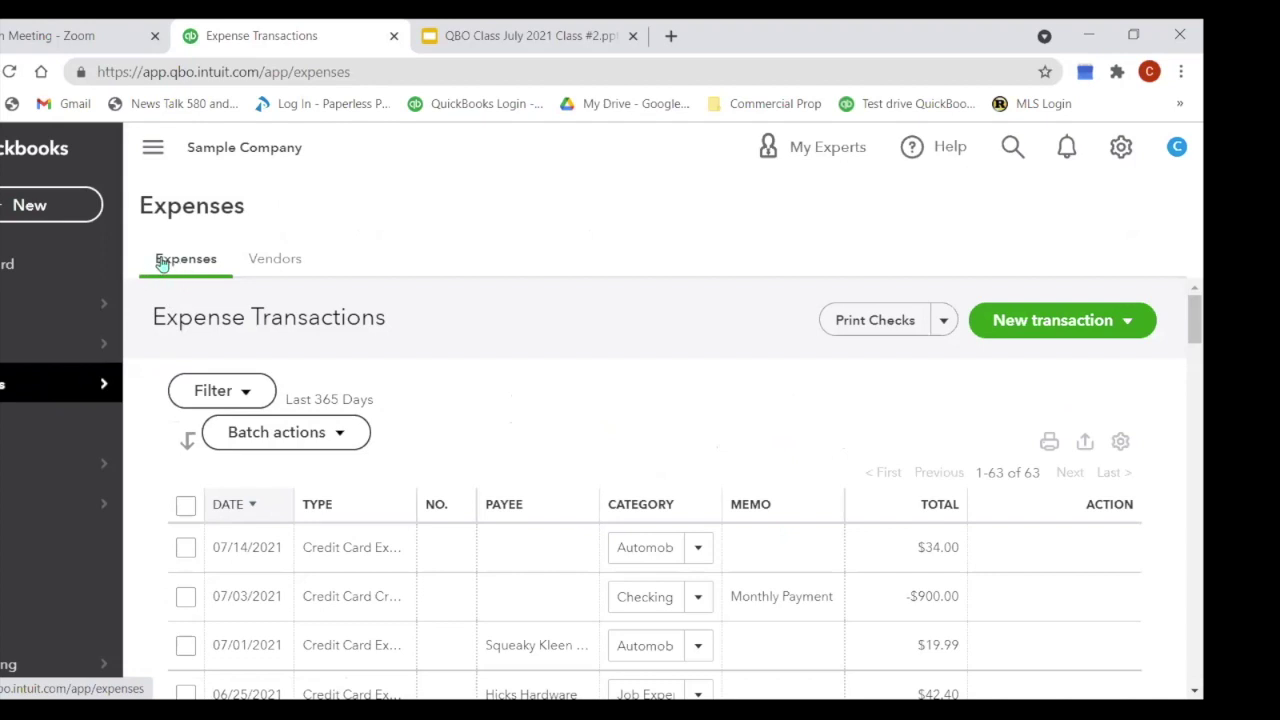
Step: Switch to the Vendors tab and scroll down to the vendor table
{"action": "left_click", "coordinate": [288, 264]}
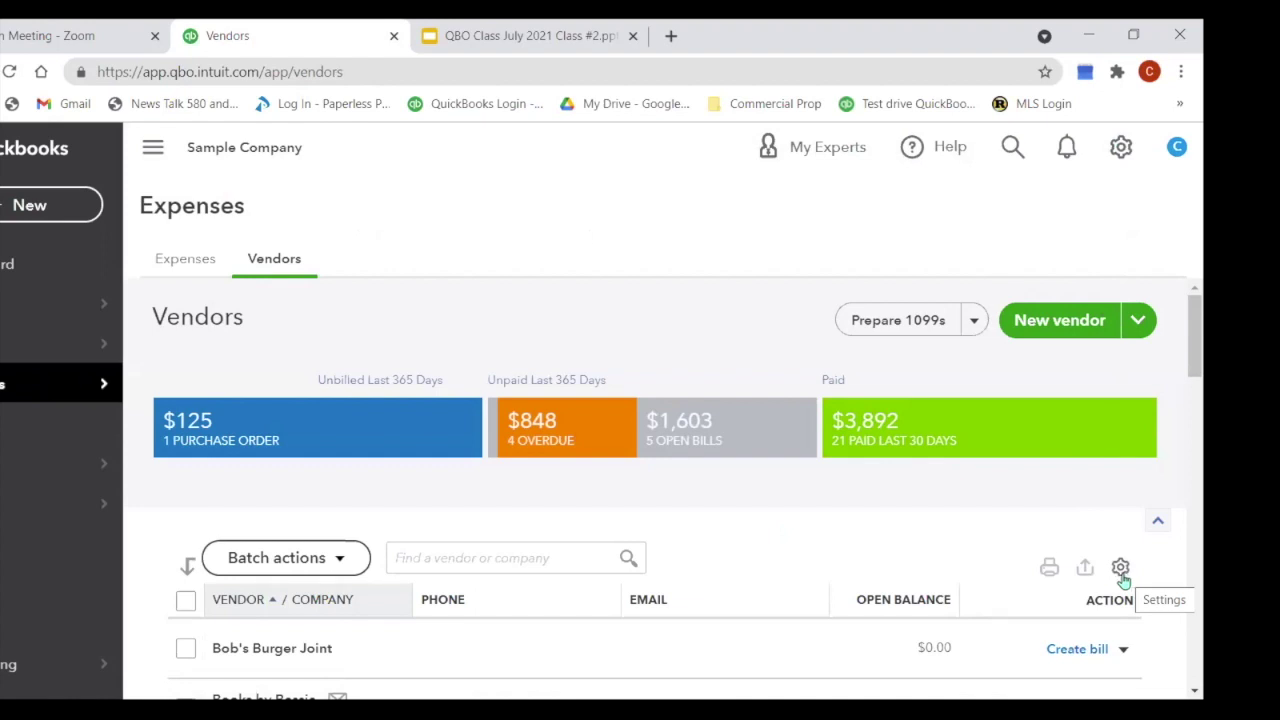
{"action": "scroll", "coordinate": [1118, 582], "scroll_direction": "down", "scroll_amount": 2}
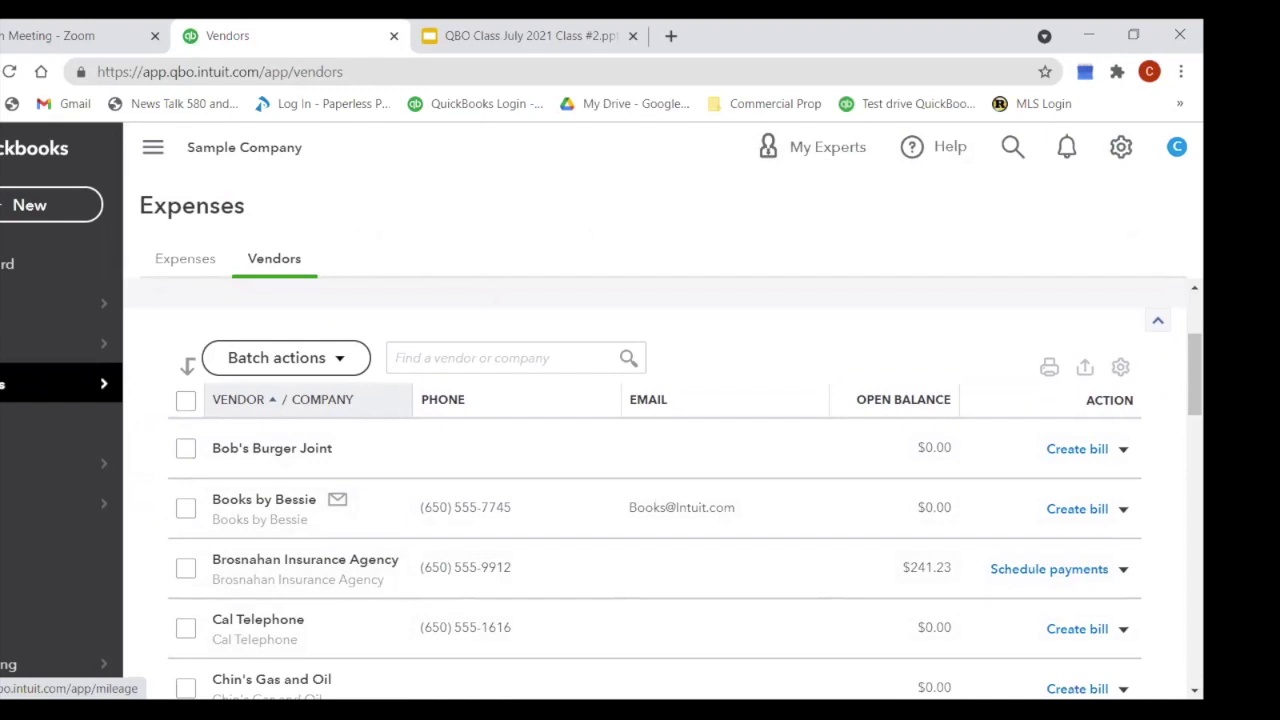
{"action": "mouse_move", "coordinate": [50, 503]}
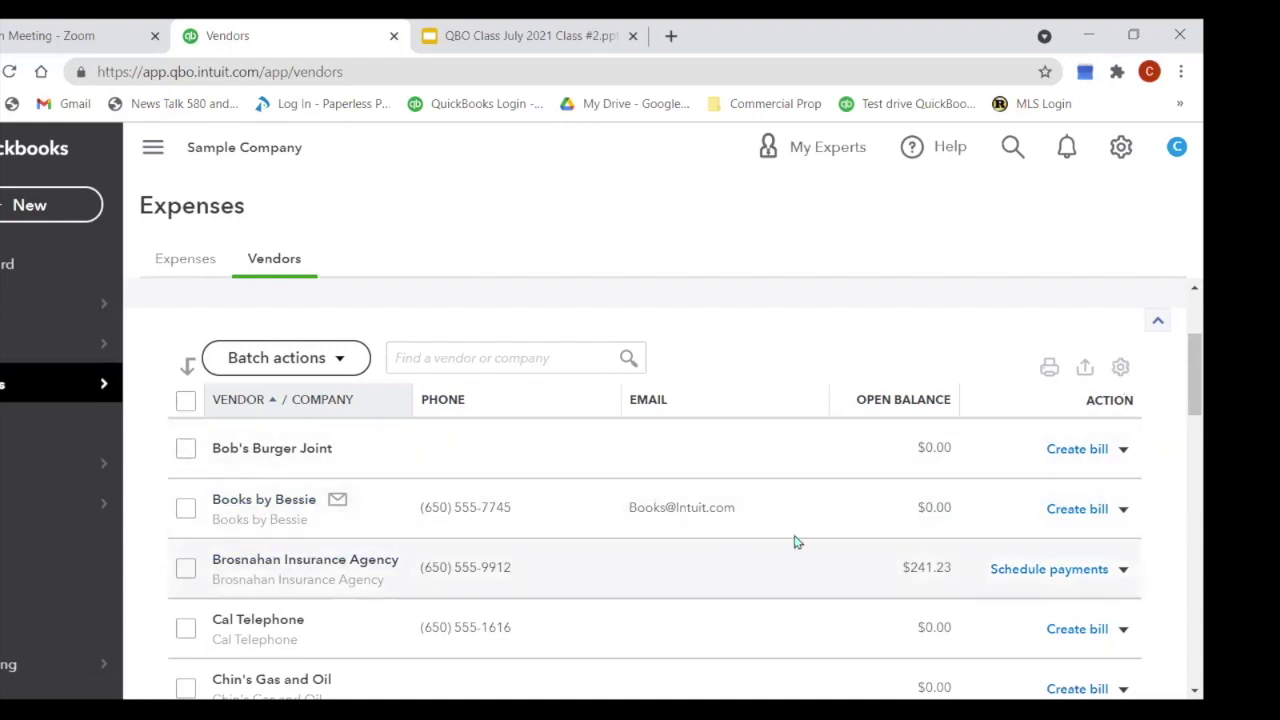
Step: In the vendor table's column settings, hide the Phone column and then restore it
{"action": "left_click", "coordinate": [1121, 368]}
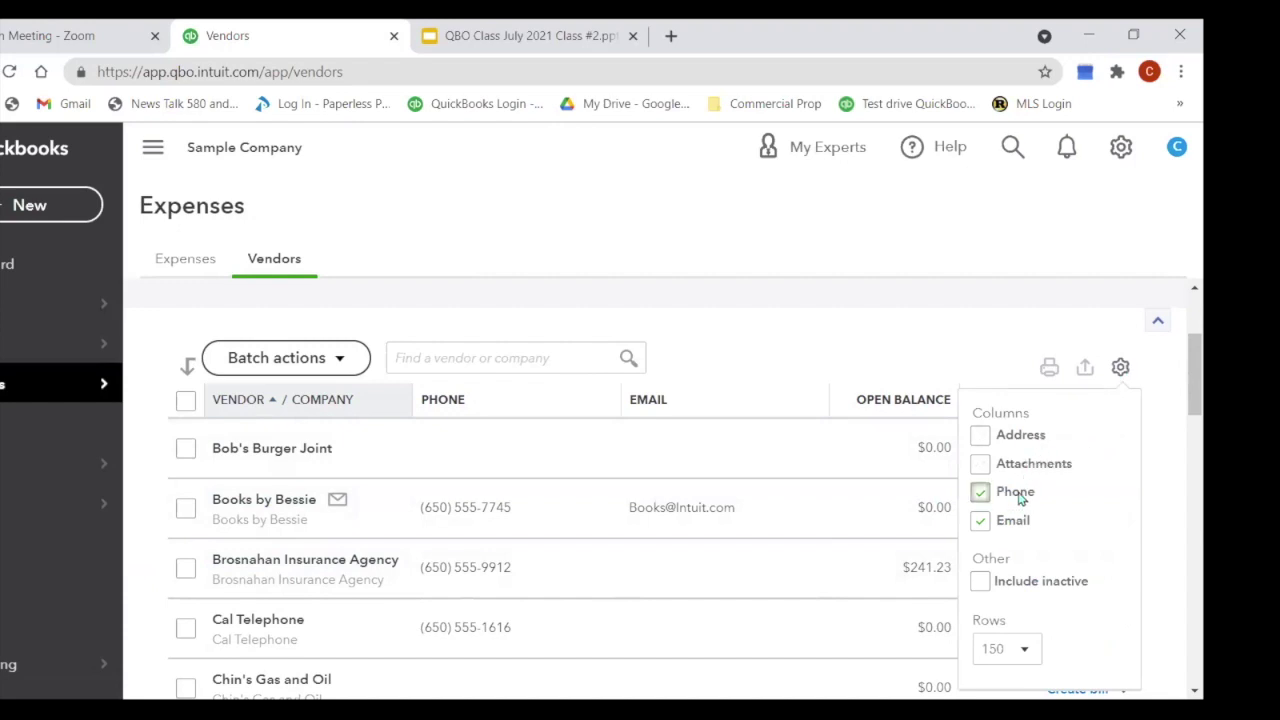
{"action": "left_click", "coordinate": [980, 494]}
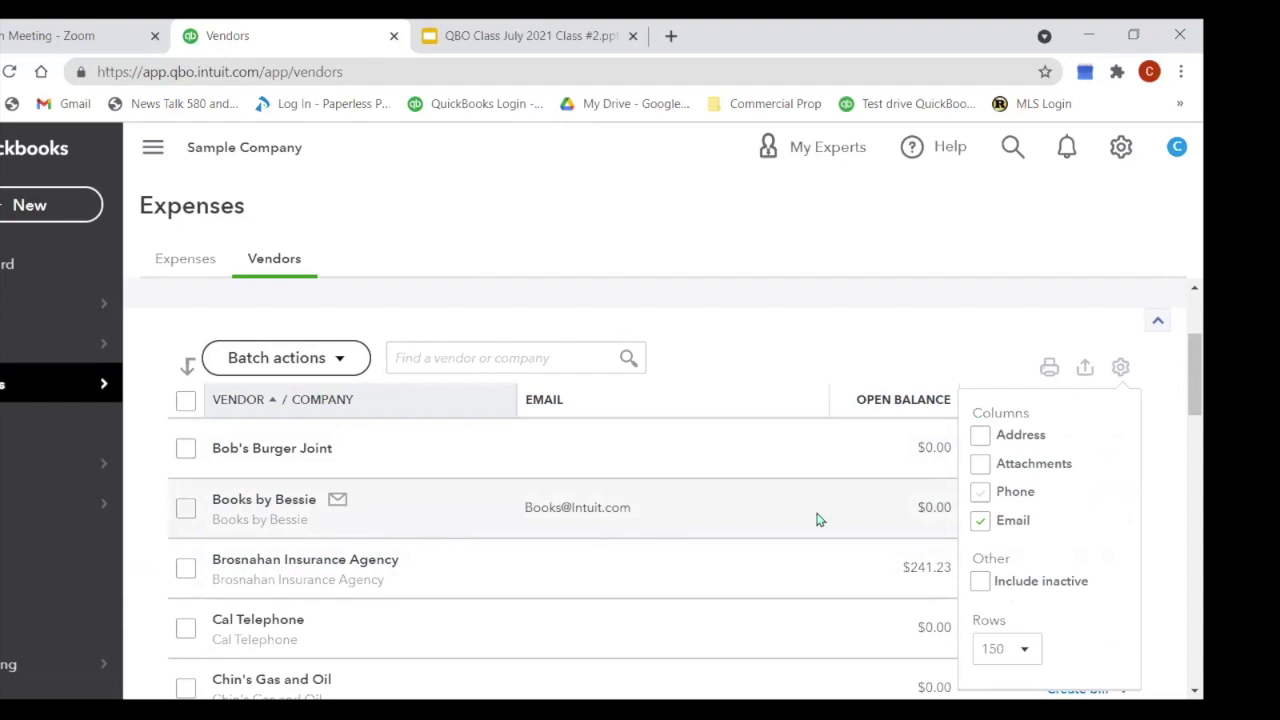
{"action": "left_click", "coordinate": [979, 498]}
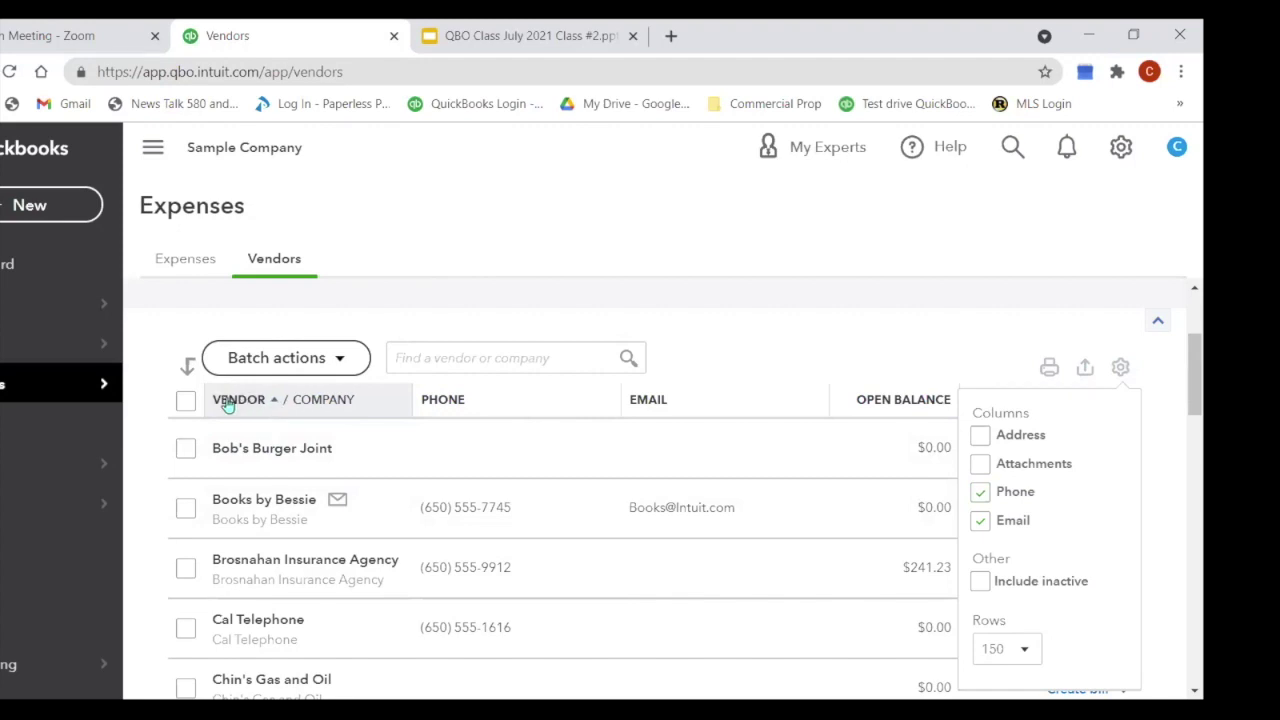
Step: Sort the vendor list by vendor/company name, first descending and then ascending
{"action": "left_click", "coordinate": [228, 402]}
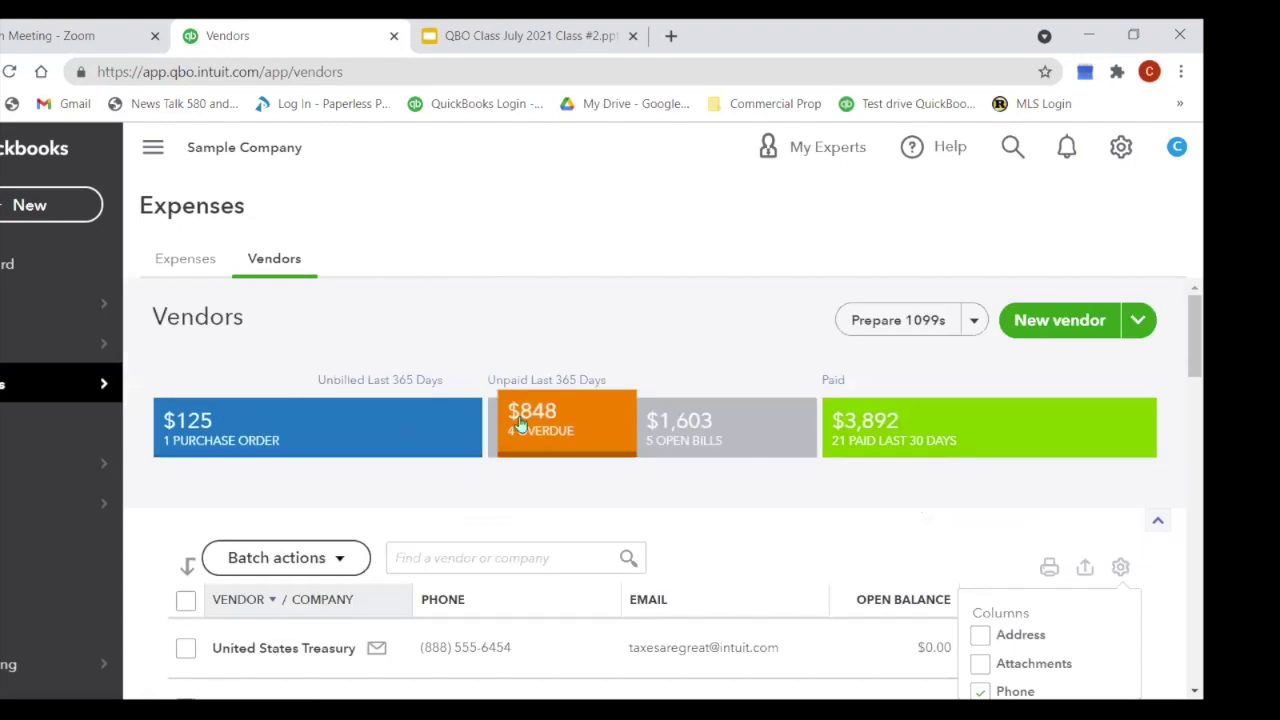
{"action": "scroll", "coordinate": [522, 427], "scroll_direction": "down", "scroll_amount": 3}
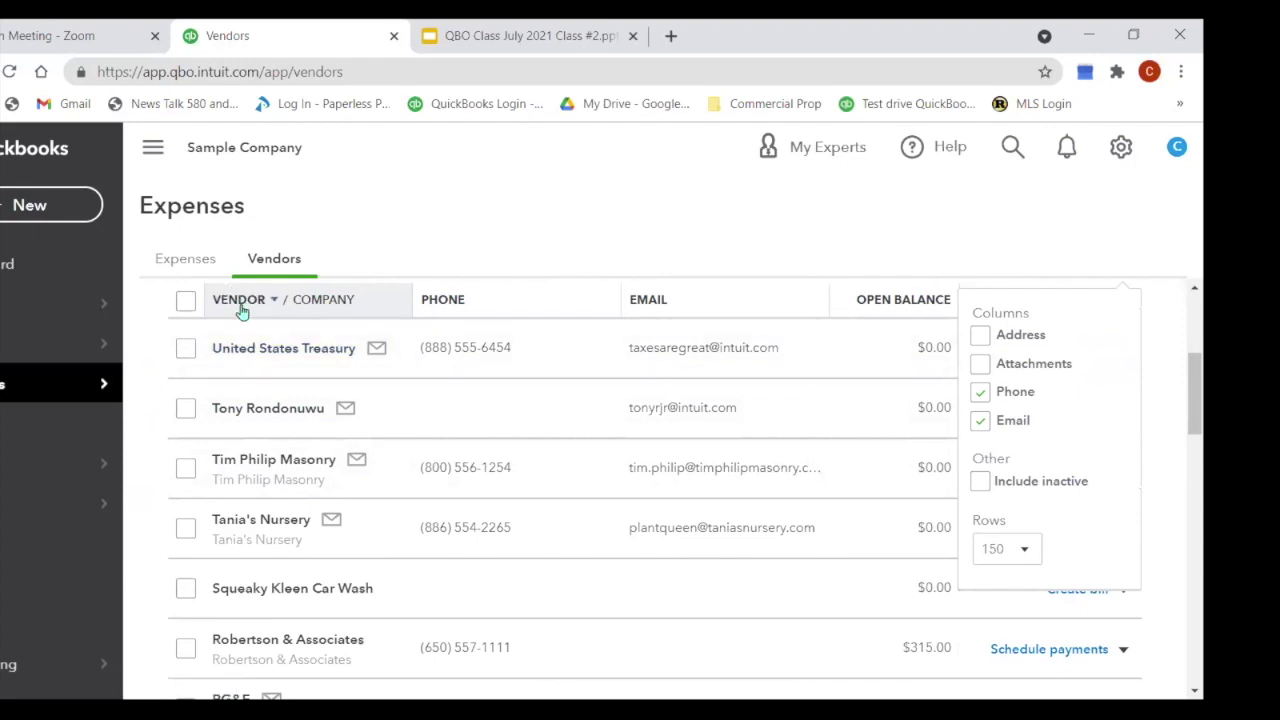
{"action": "left_click", "coordinate": [240, 306]}
{"action": "scroll", "coordinate": [317, 500], "scroll_direction": "down", "scroll_amount": 2}
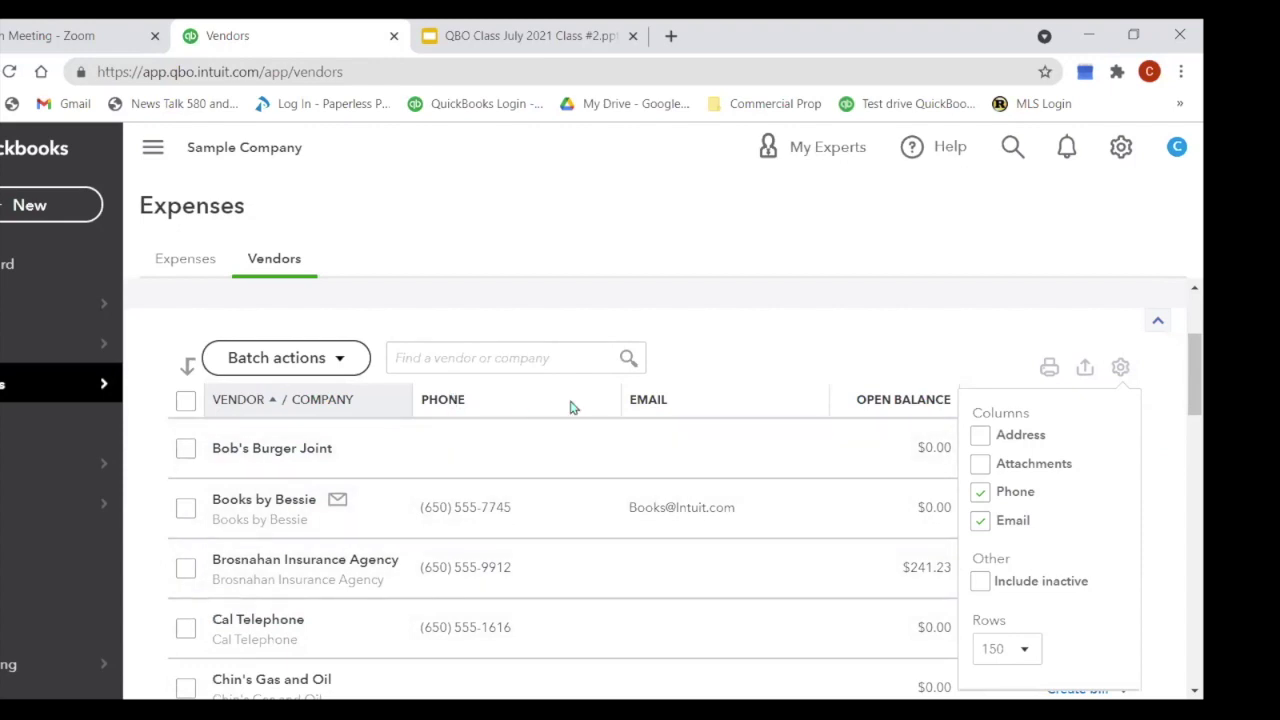
Step: Sort the vendors by open balance, largest first, and review the results
{"action": "left_click", "coordinate": [909, 404]}
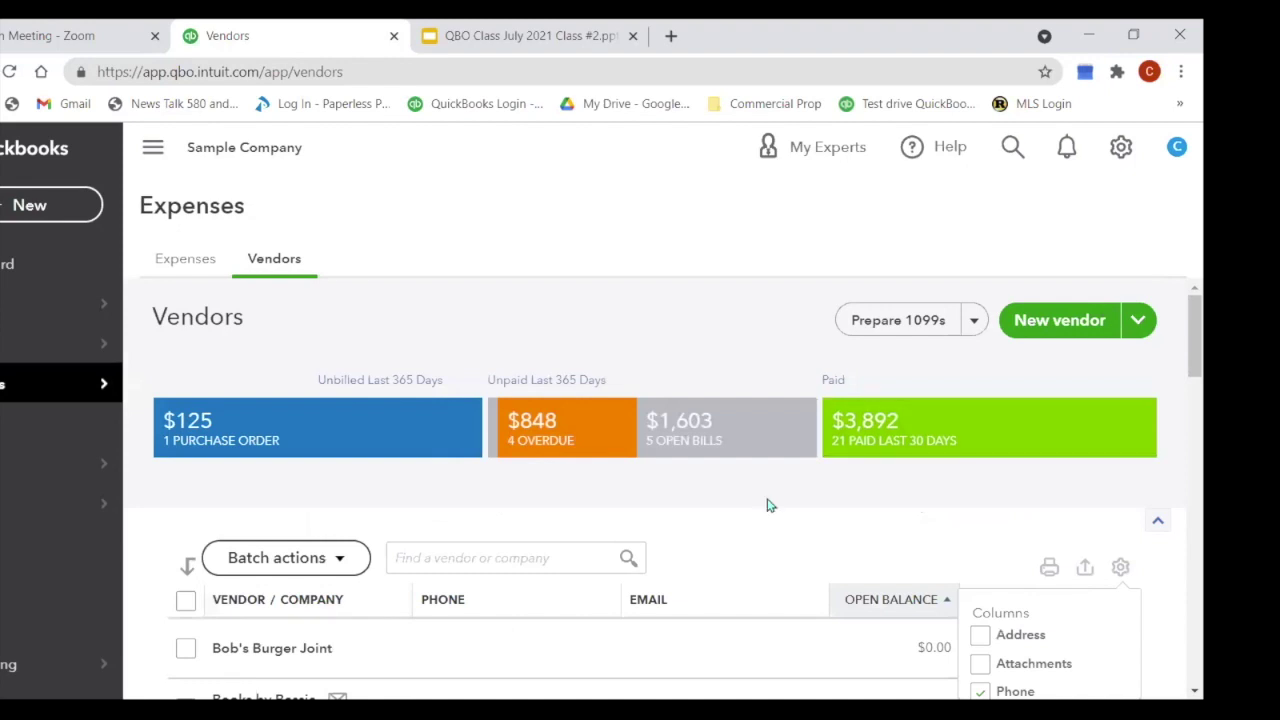
{"action": "scroll", "coordinate": [770, 500], "scroll_direction": "down", "scroll_amount": 3}
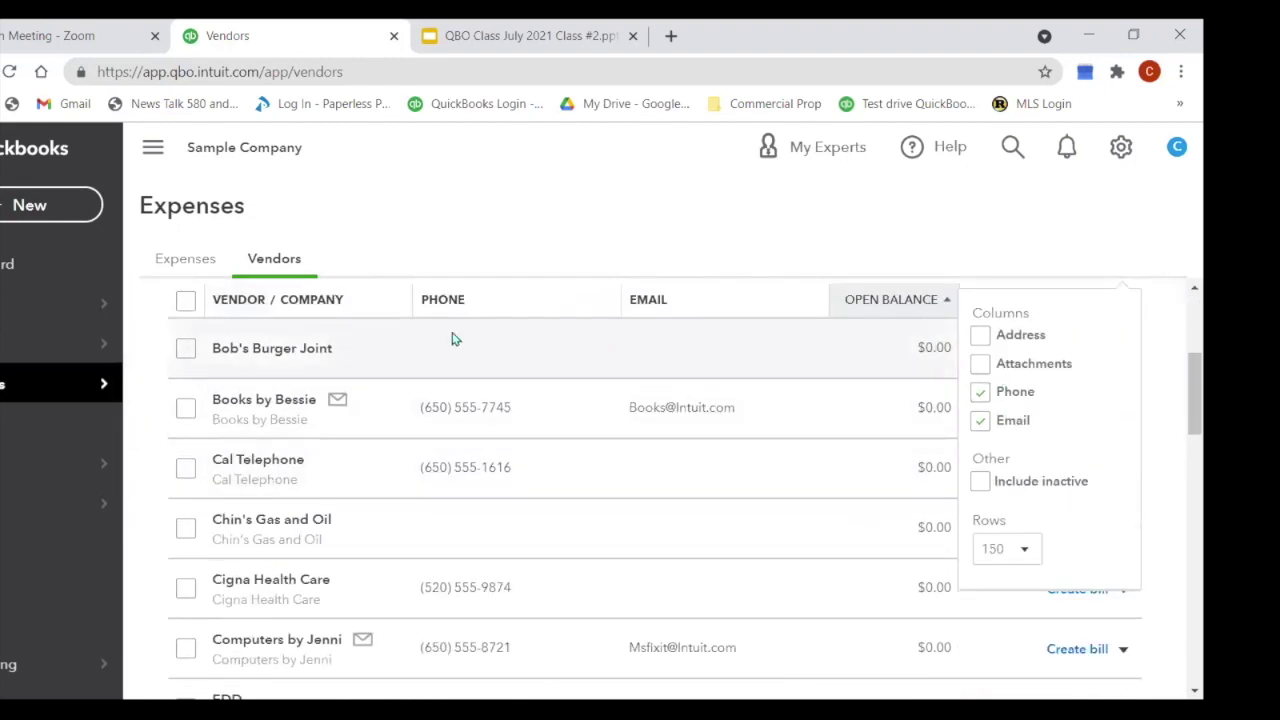
{"action": "left_click", "coordinate": [895, 303]}
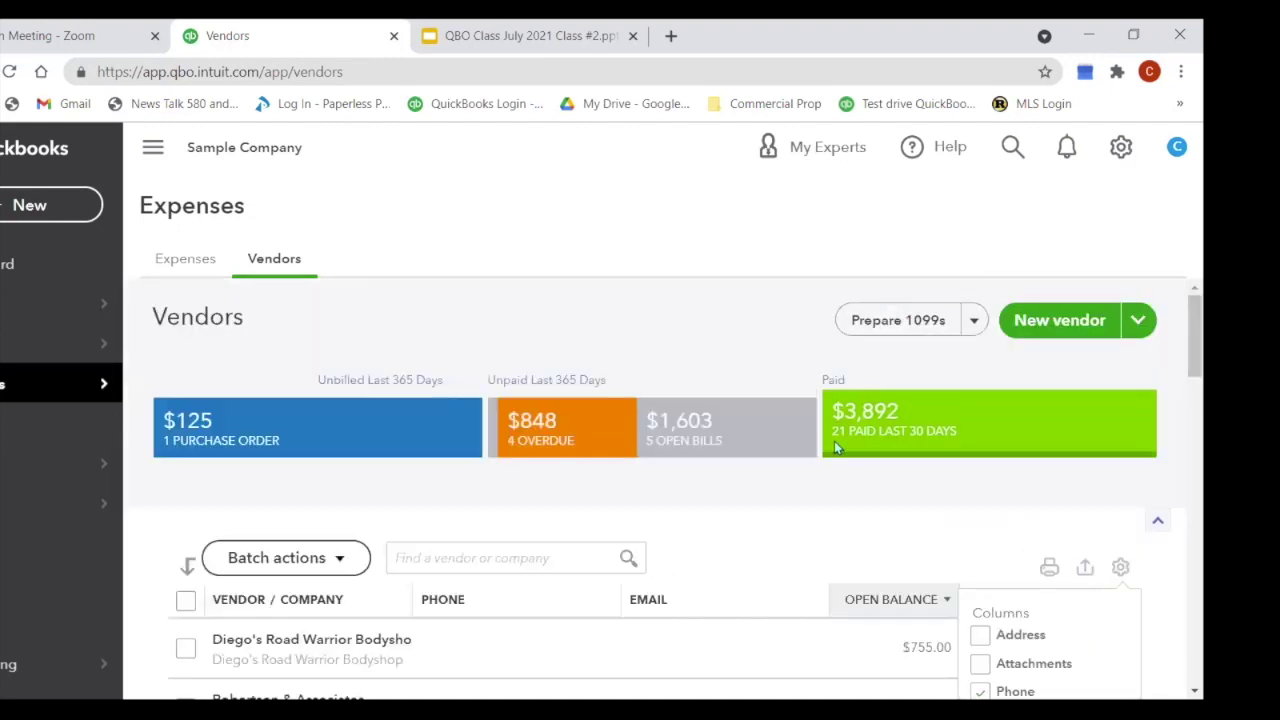
{"action": "scroll", "coordinate": [800, 523], "scroll_direction": "down", "scroll_amount": 3}
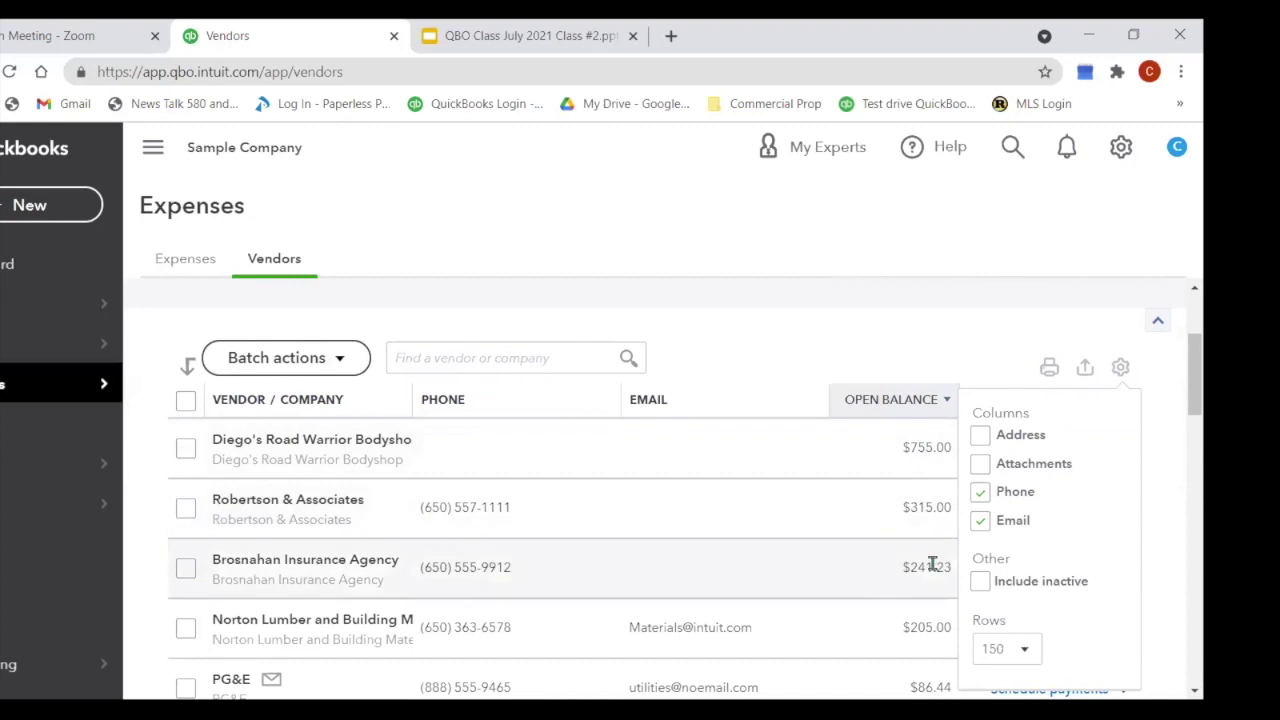
{"action": "scroll", "coordinate": [833, 495], "scroll_direction": "down", "scroll_amount": 2}
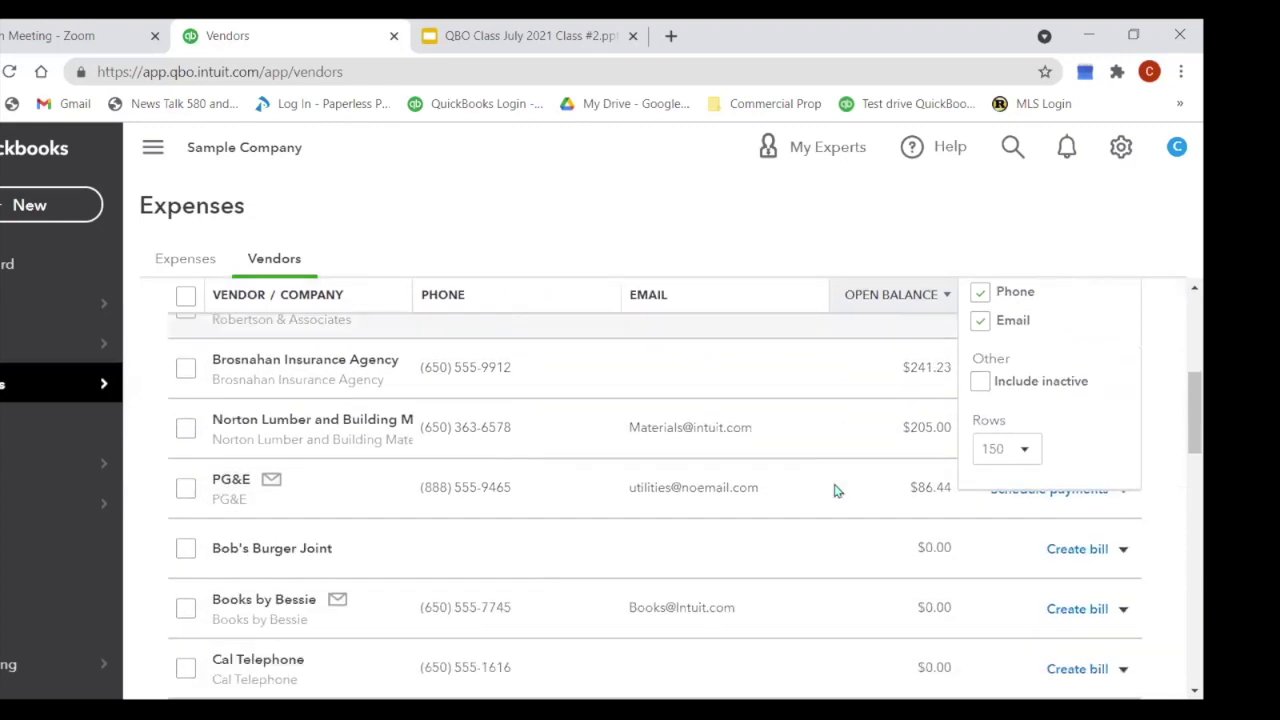
{"action": "scroll", "coordinate": [835, 490], "scroll_direction": "up", "scroll_amount": 4}
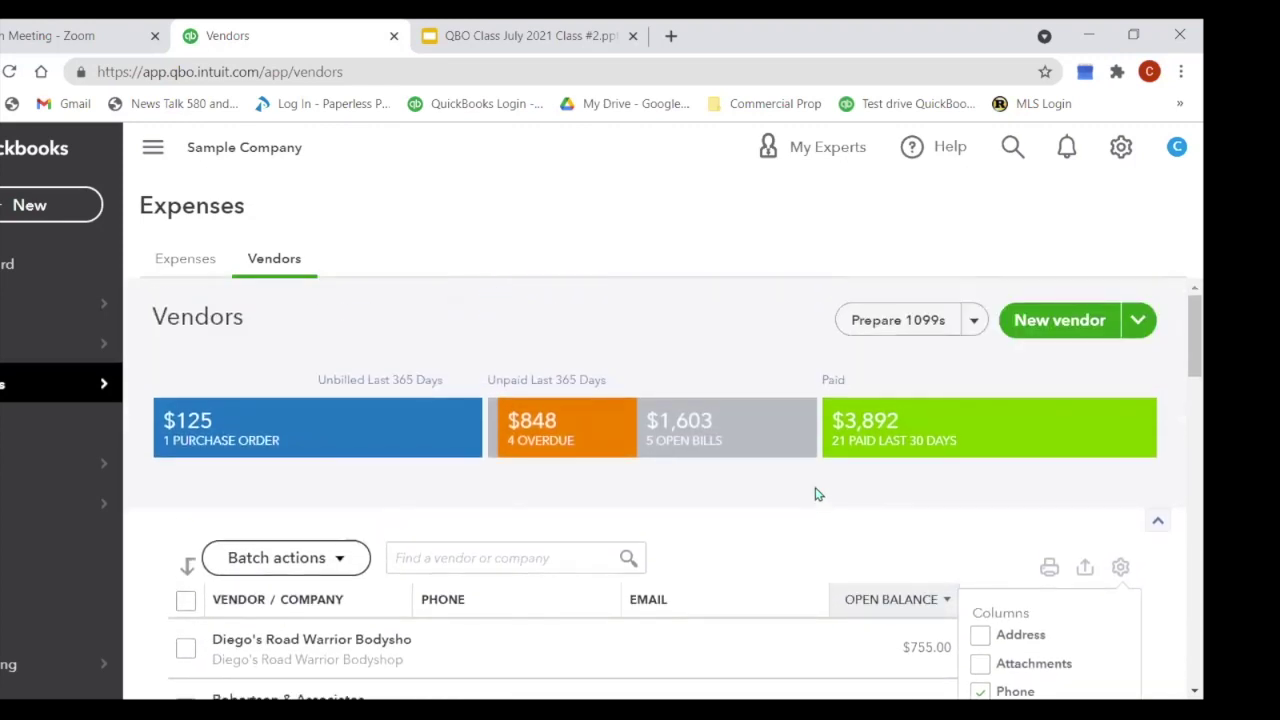
{"action": "scroll", "coordinate": [780, 525], "scroll_direction": "down", "scroll_amount": 1}
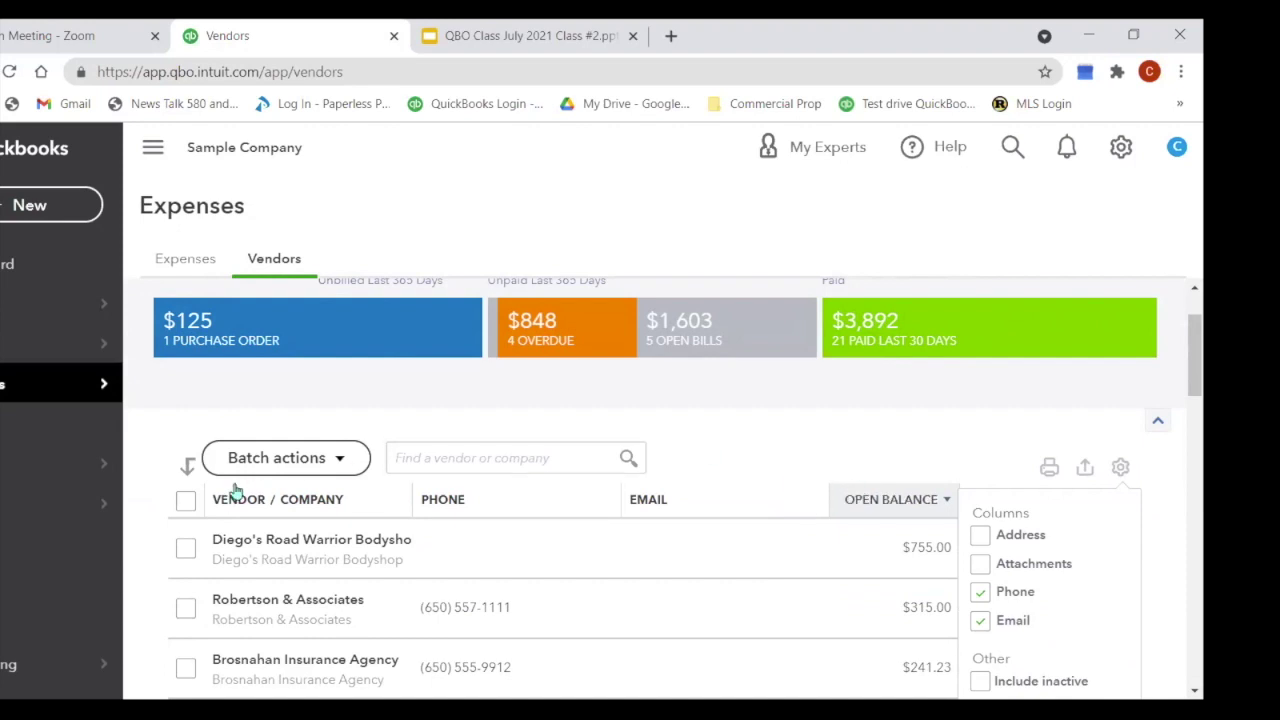
Step: Close the column settings, return to the top, and expand the New vendor menu
{"action": "left_click", "coordinate": [268, 262]}
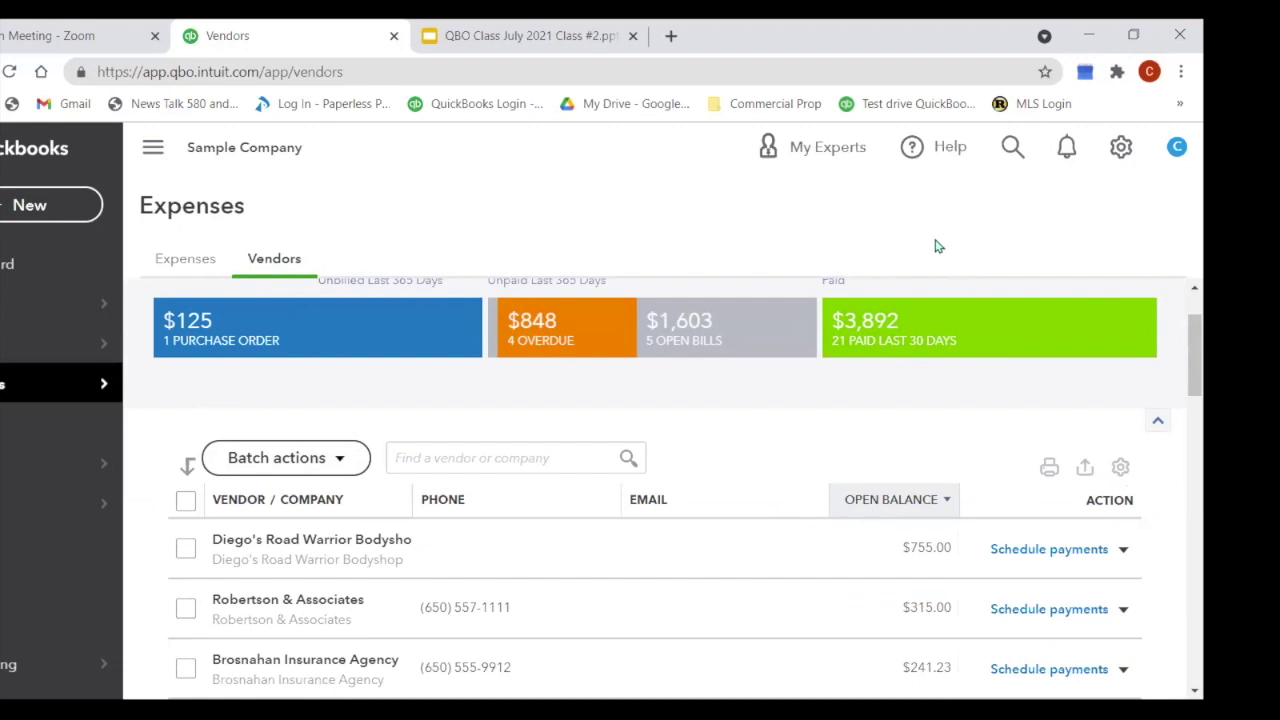
{"action": "scroll", "coordinate": [1140, 374], "scroll_direction": "up", "scroll_amount": 1}
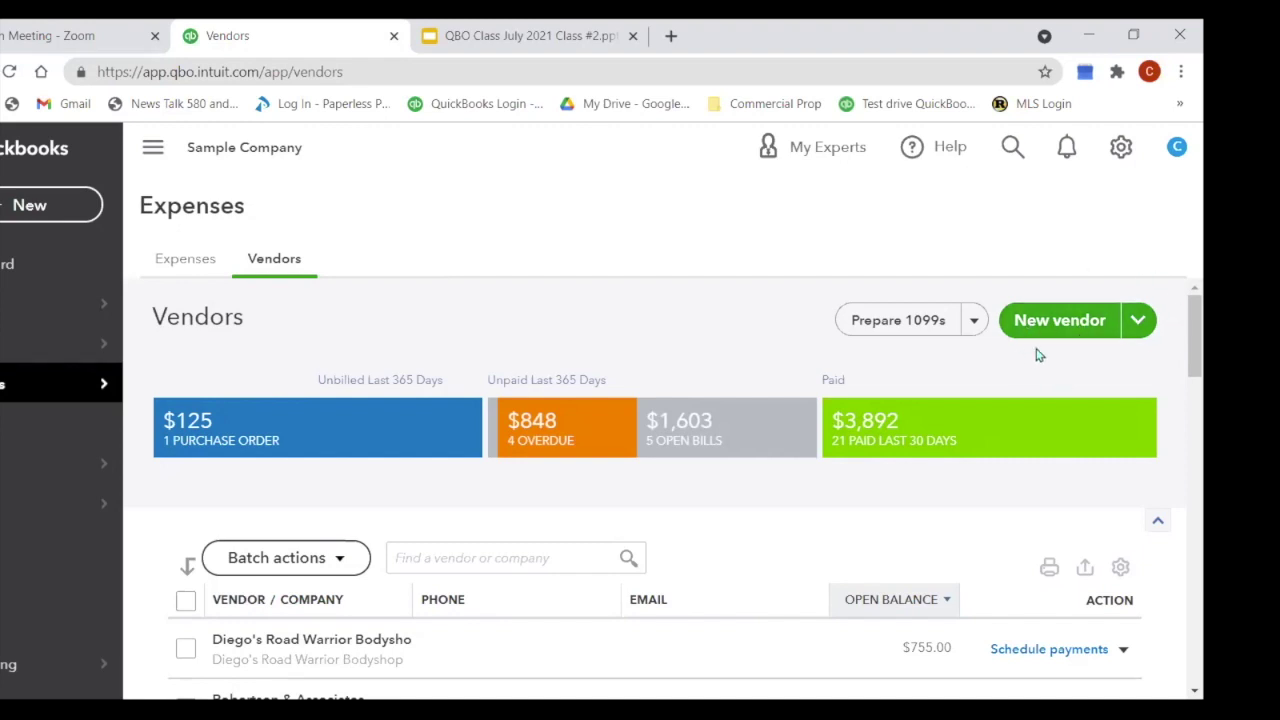
{"action": "left_click", "coordinate": [1138, 322]}
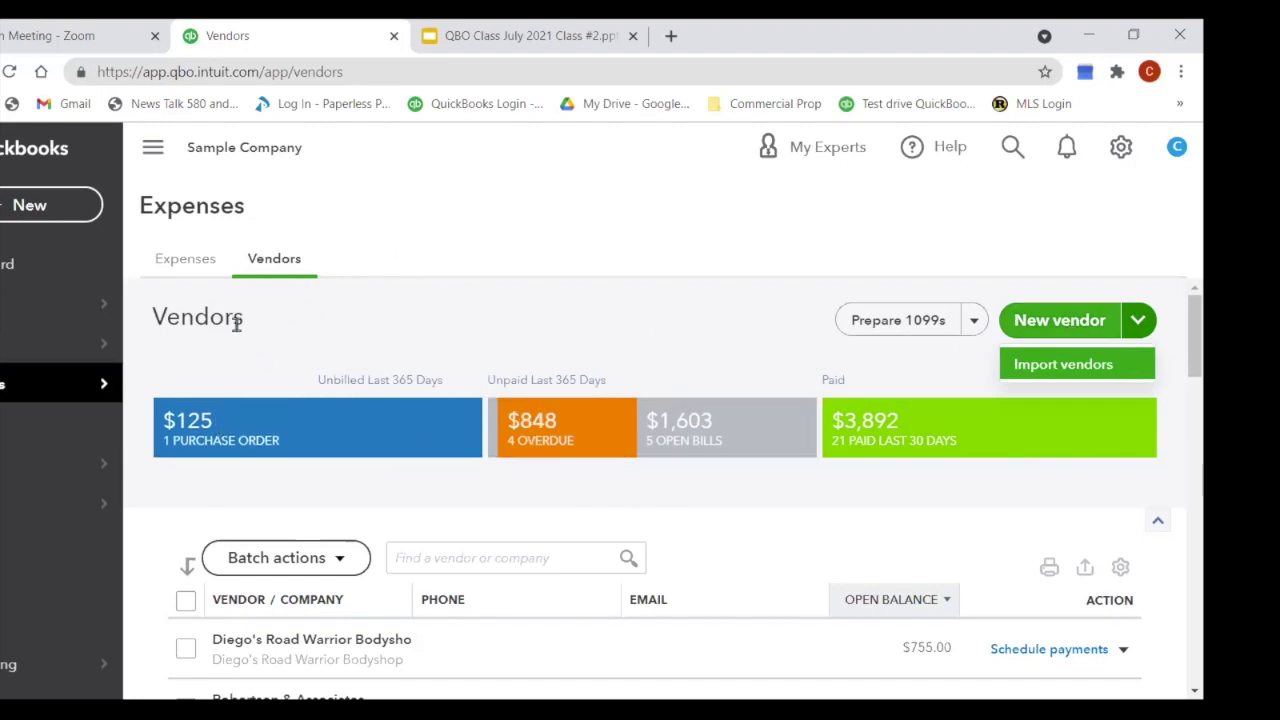
Step: Start a new vendor and enter the contact's title, first, middle and last name
{"action": "left_click", "coordinate": [1074, 330]}
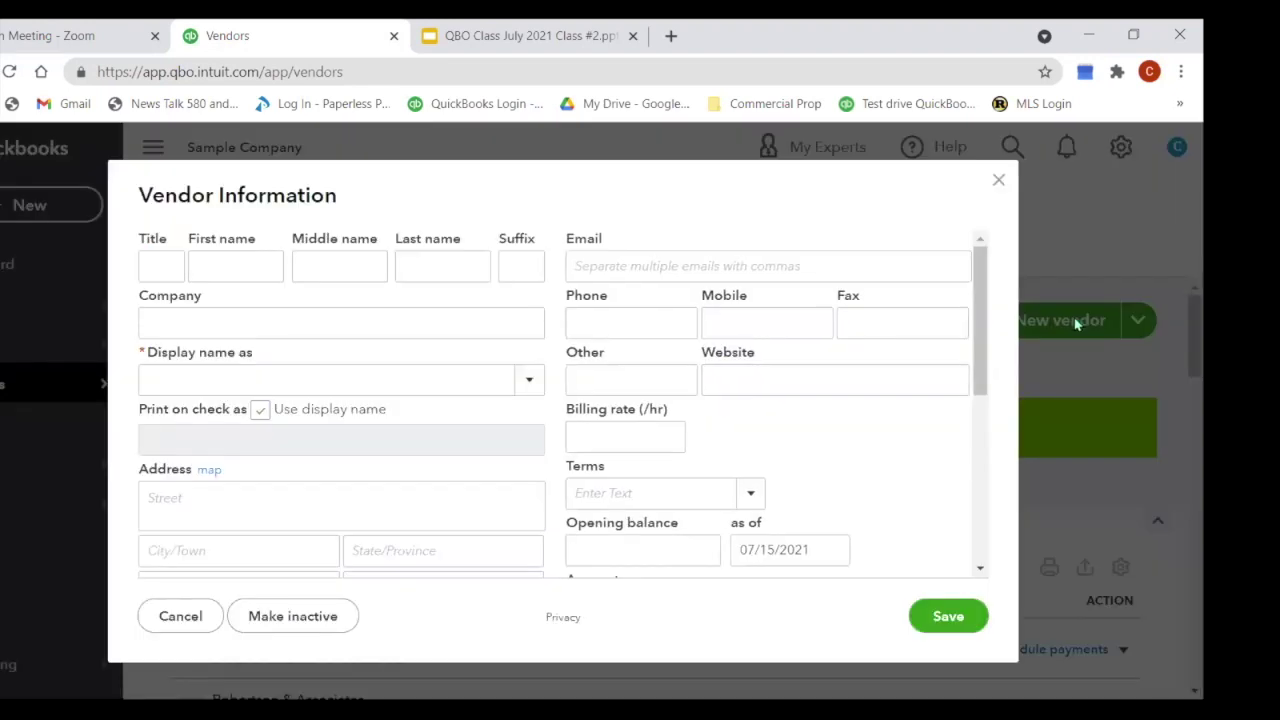
{"action": "left_click", "coordinate": [163, 262]}
{"action": "type", "text": "Ms"}
{"action": "key", "text": "Tab"}
{"action": "type", "text": "Cindy"}
{"action": "key", "text": "Tab"}
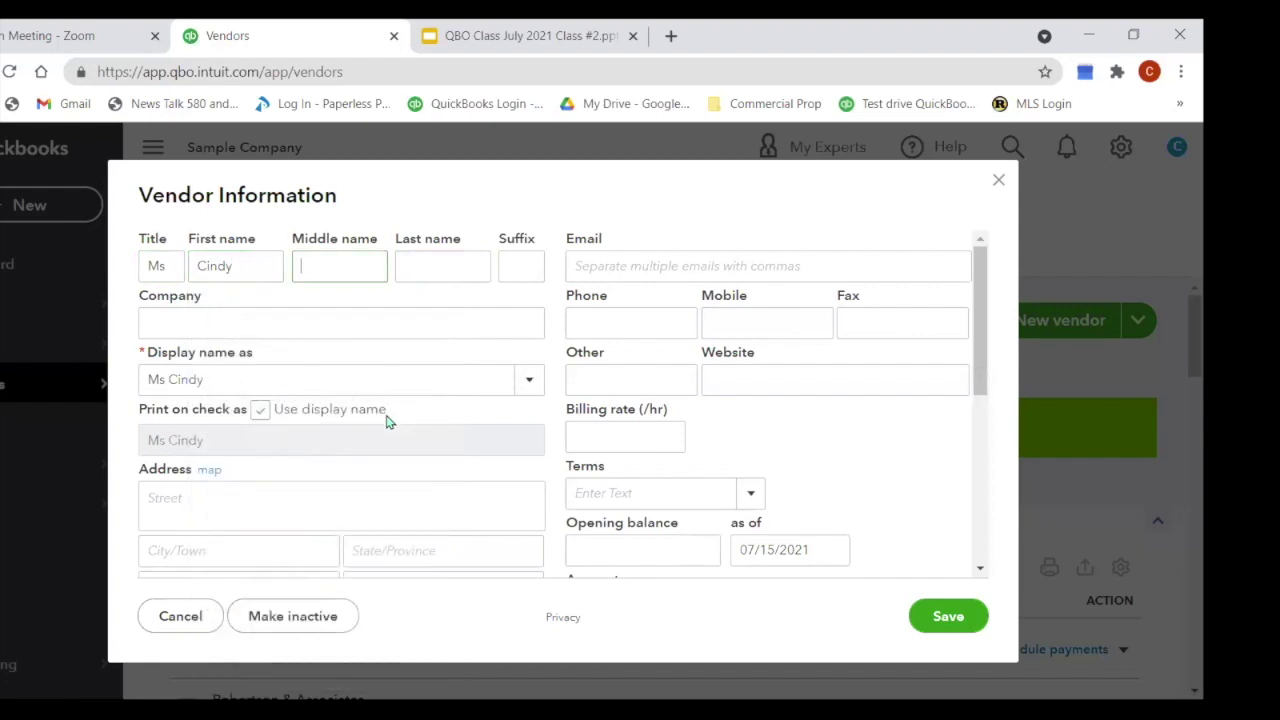
{"action": "type", "text": "M"}
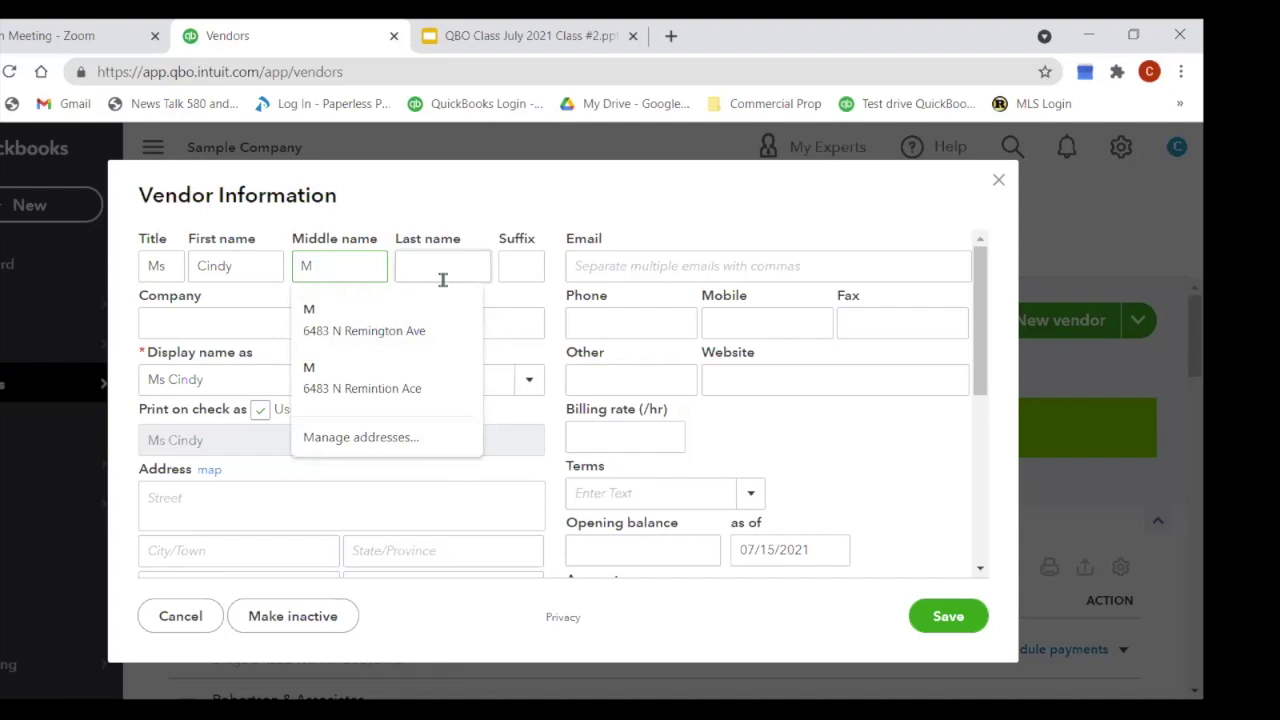
{"action": "left_click", "coordinate": [434, 309]}
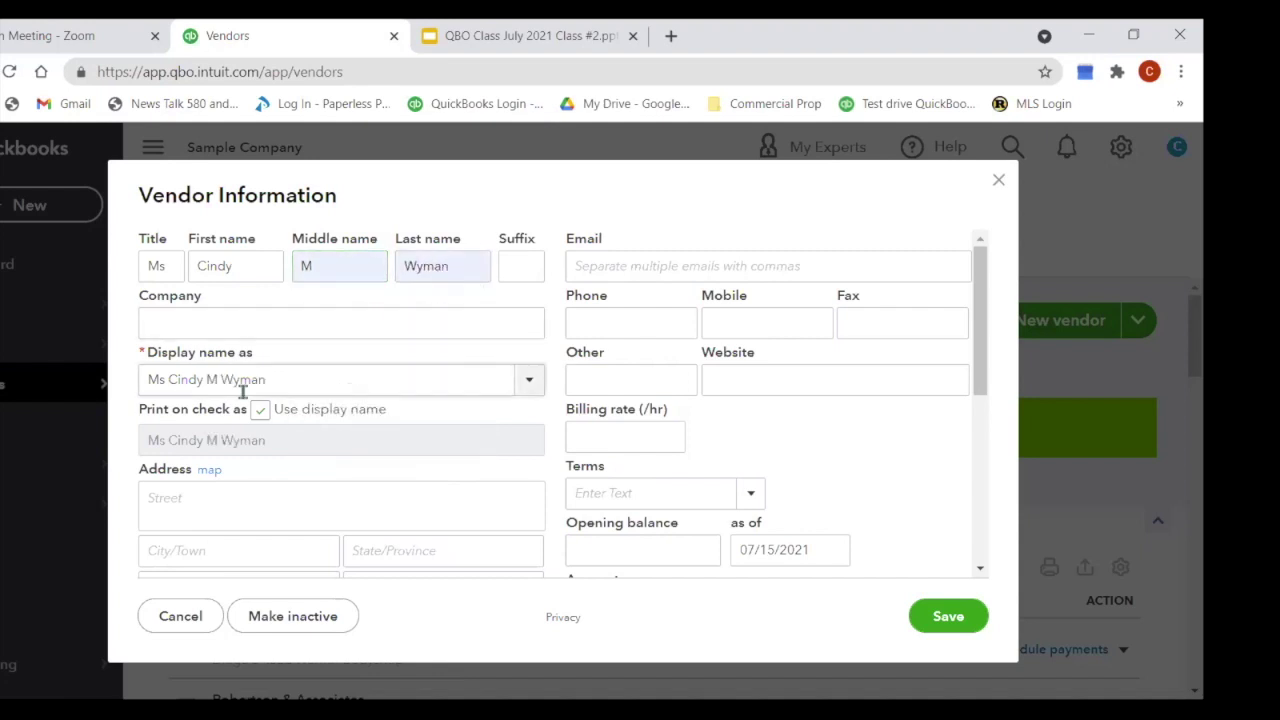
Step: Enter All About Numbers as the vendor's company name
{"action": "left_click", "coordinate": [214, 322]}
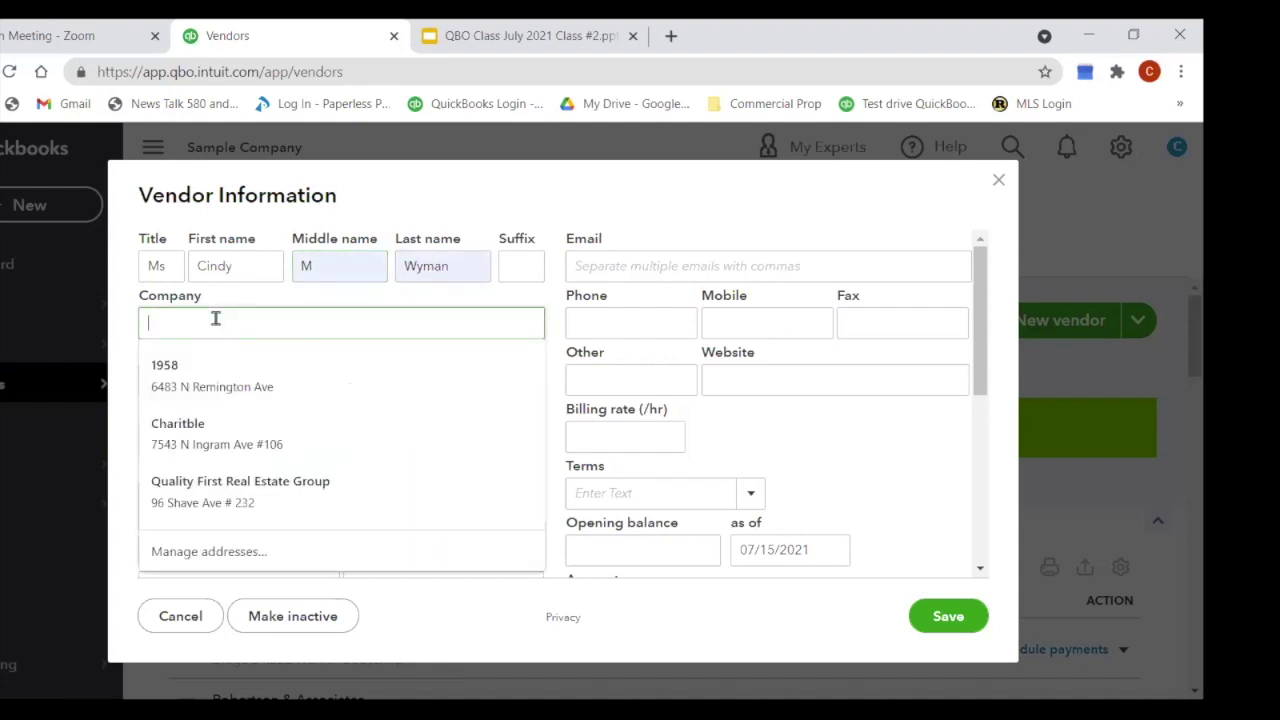
{"action": "type", "text": "All"}
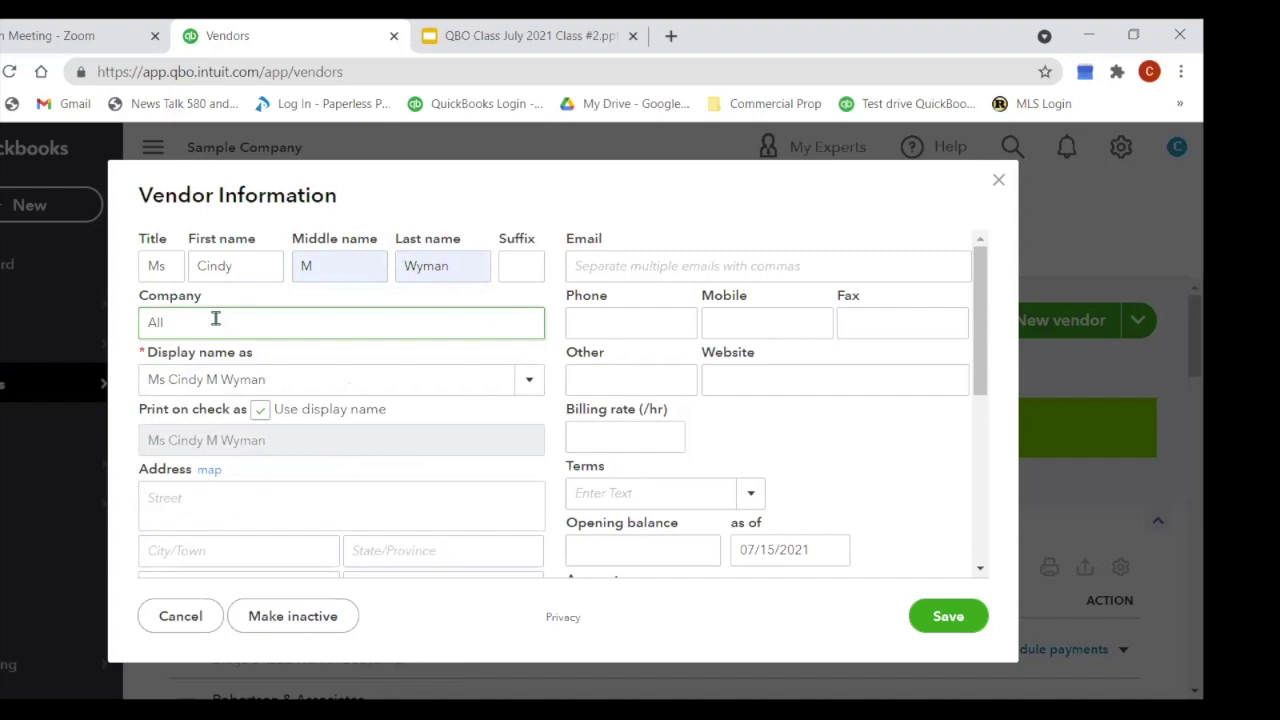
{"action": "type", "text": " About Nambers"}
{"action": "key", "text": "Tab"}
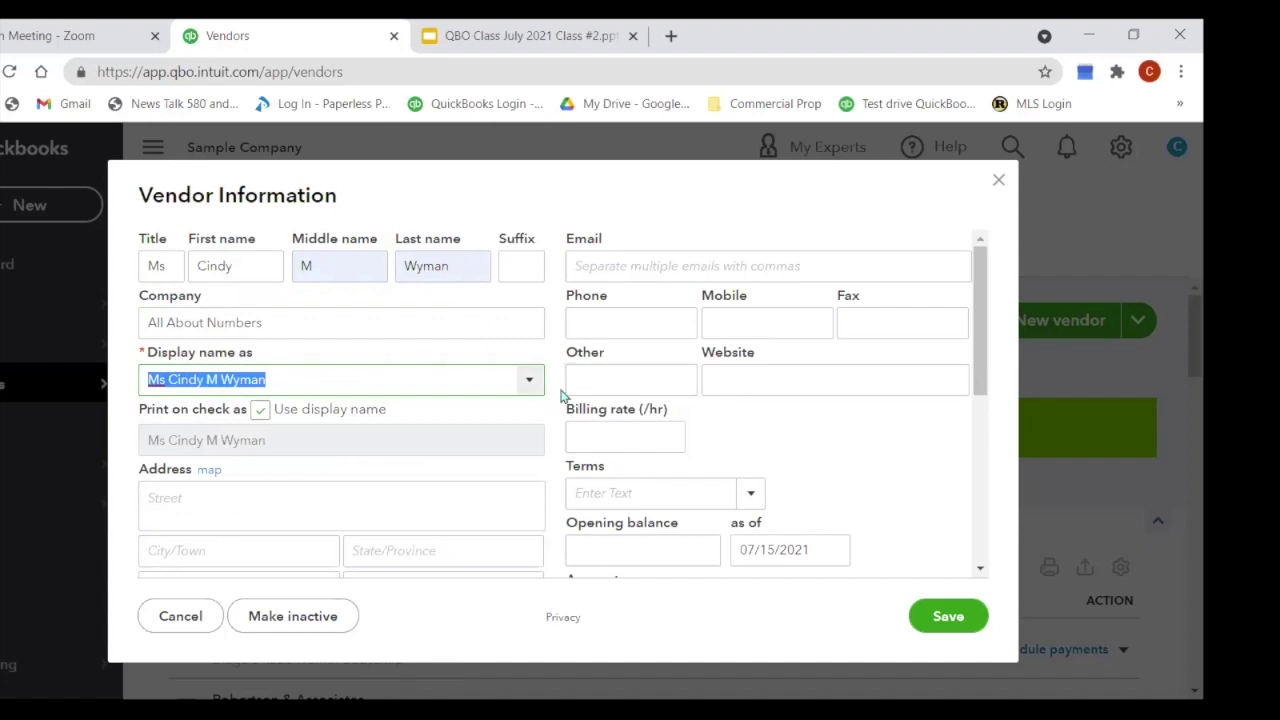
Step: Choose All About Numbers from the Display name as list
{"action": "left_click", "coordinate": [531, 389]}
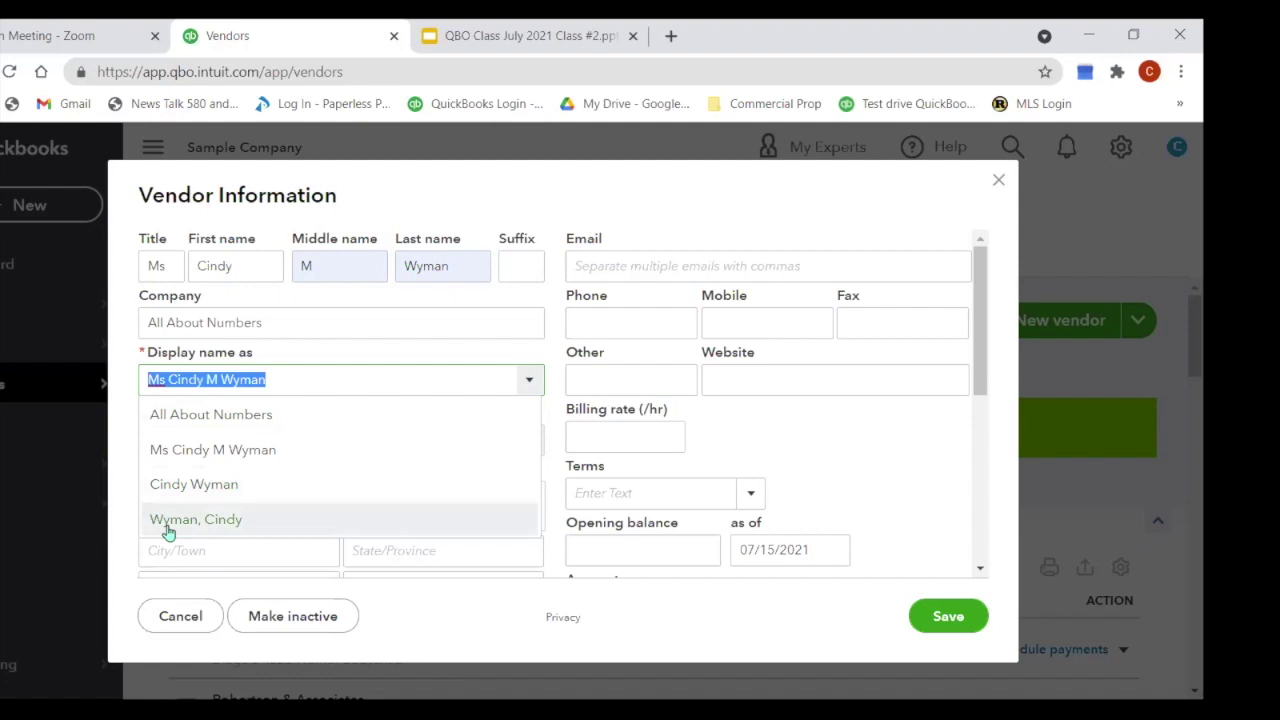
{"action": "left_click", "coordinate": [226, 424]}
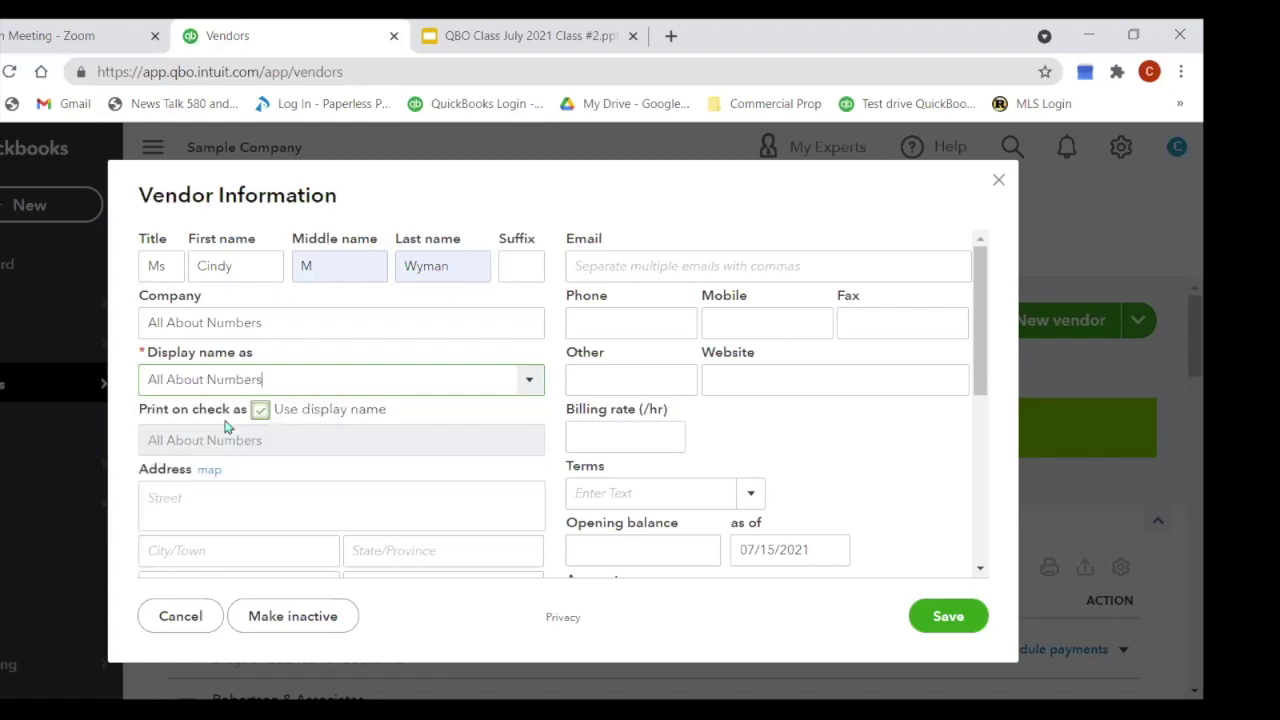
{"action": "left_click", "coordinate": [427, 442]}
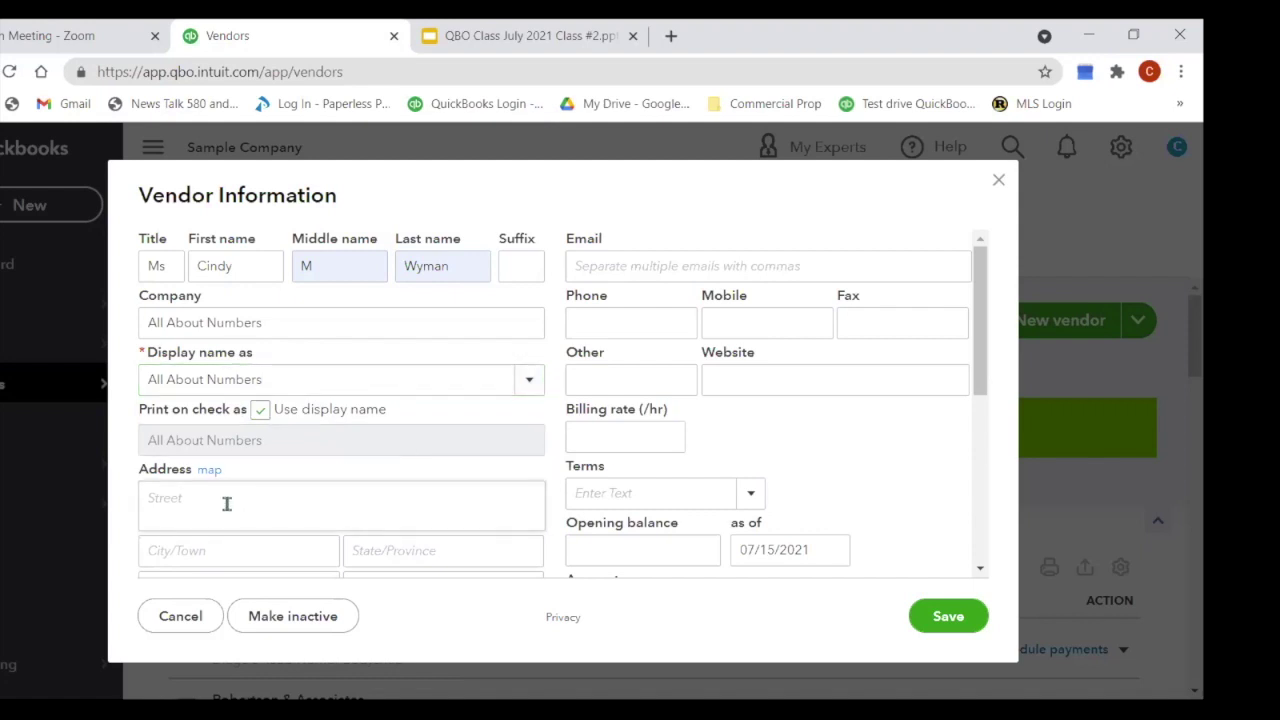
{"action": "left_click", "coordinate": [226, 503]}
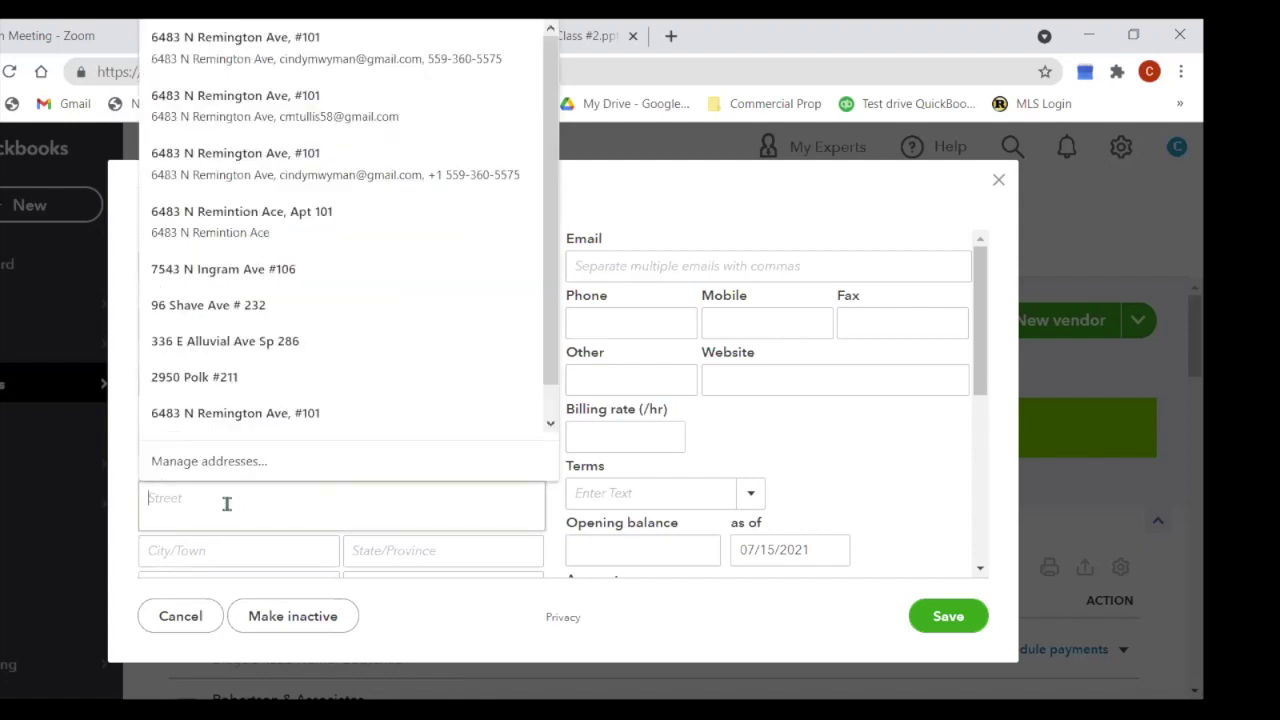
Step: Write 'Available 24/7' in the vendor notes, with a second line naming the A/P contact
{"action": "left_click", "coordinate": [120, 528]}
{"action": "scroll", "coordinate": [434, 514], "scroll_direction": "down", "scroll_amount": 1}
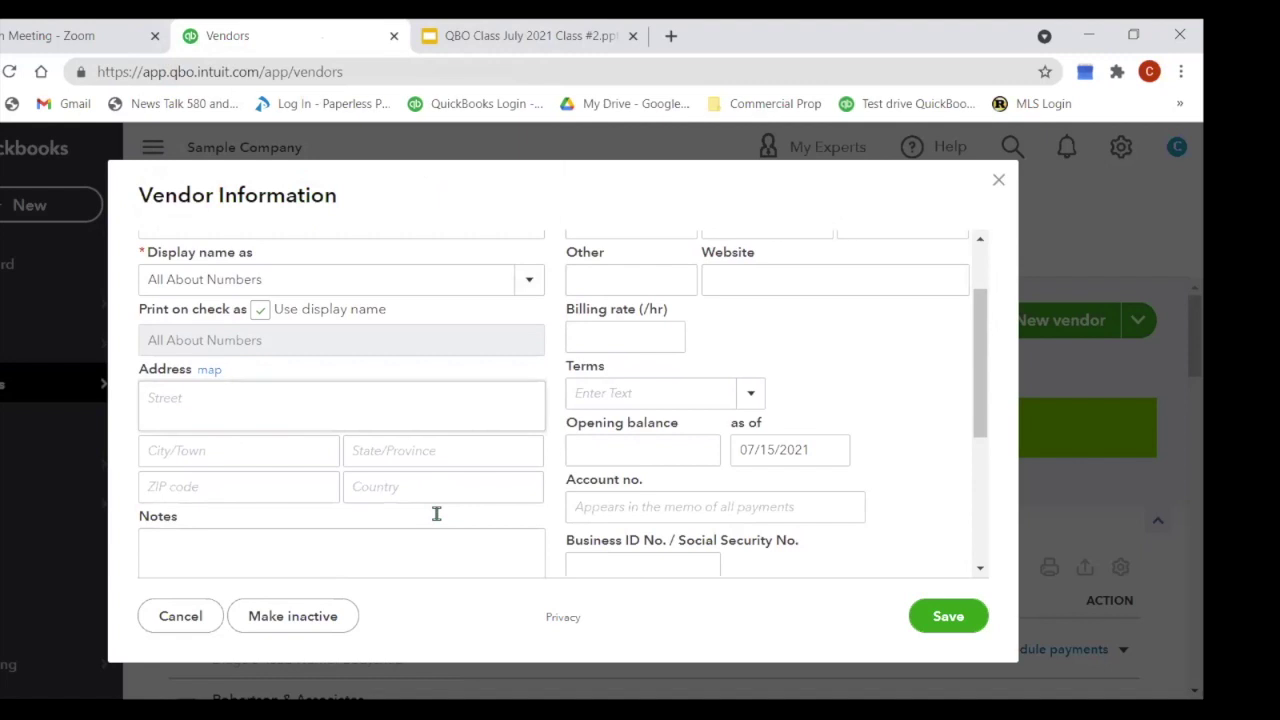
{"action": "scroll", "coordinate": [179, 552], "scroll_direction": "down", "scroll_amount": 1}
{"action": "left_click", "coordinate": [179, 552]}
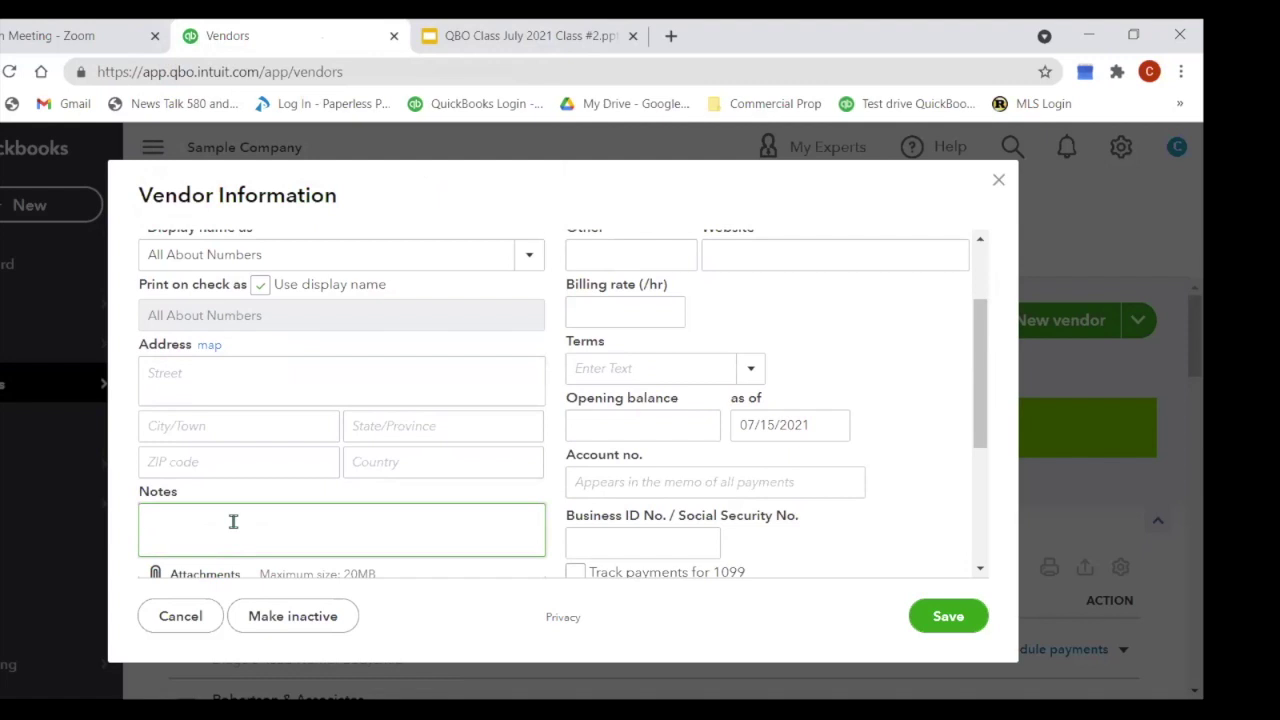
{"action": "type", "text": "Available 24/7"}
{"action": "key", "text": "BackSpace"}
{"action": "key", "text": "BackSpace"}
{"action": "key", "text": "Return"}
{"action": "type", "text": "A/P"}
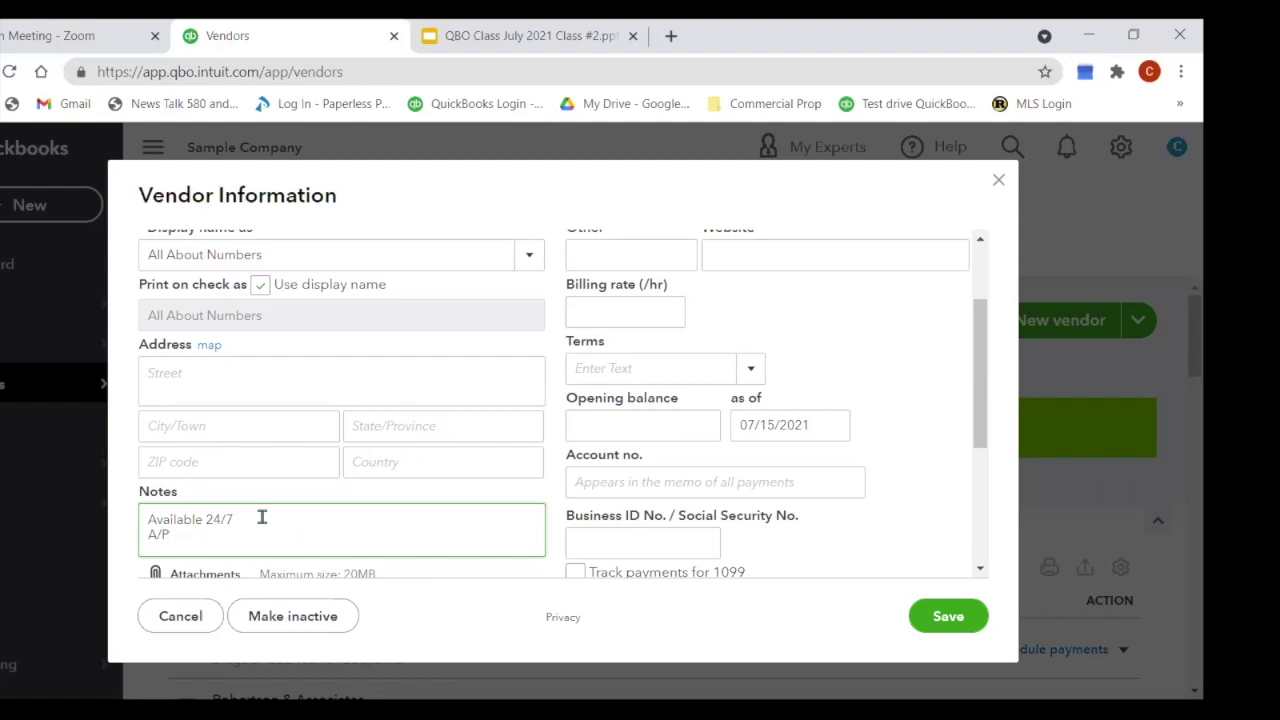
{"action": "type", "text": " Lorrie"}
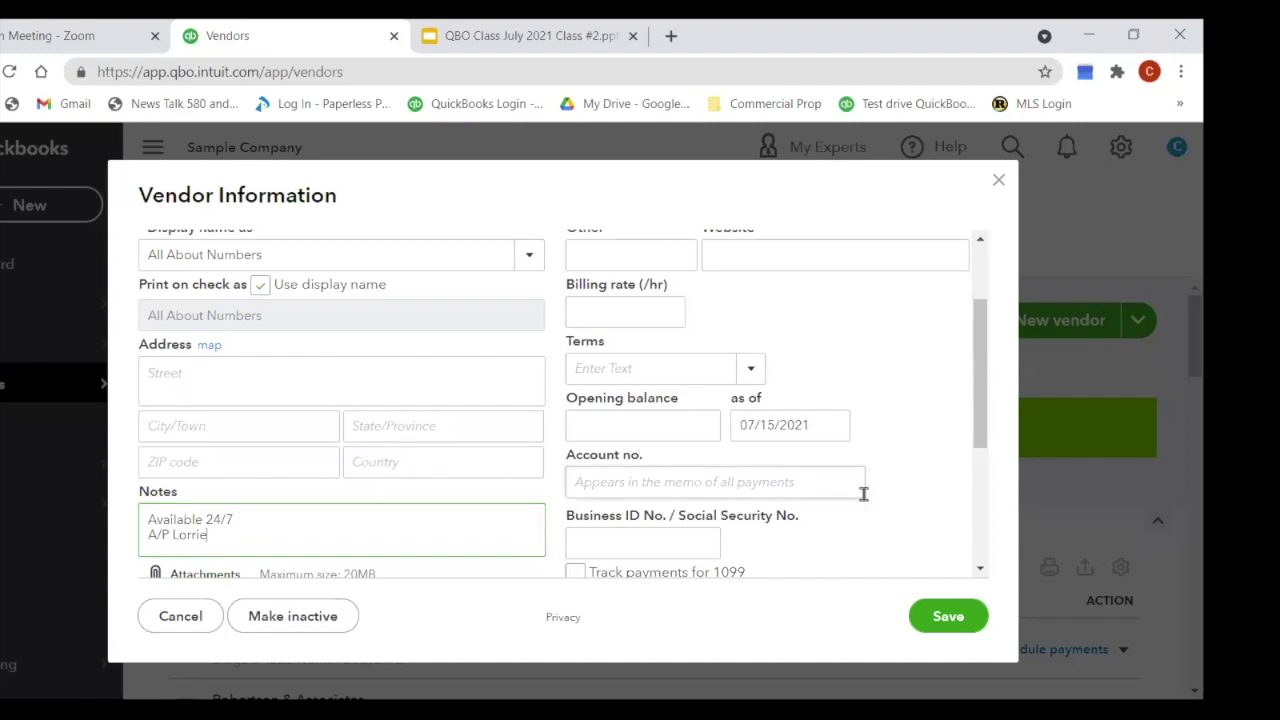
{"action": "scroll", "coordinate": [862, 490], "scroll_direction": "up", "scroll_amount": 2}
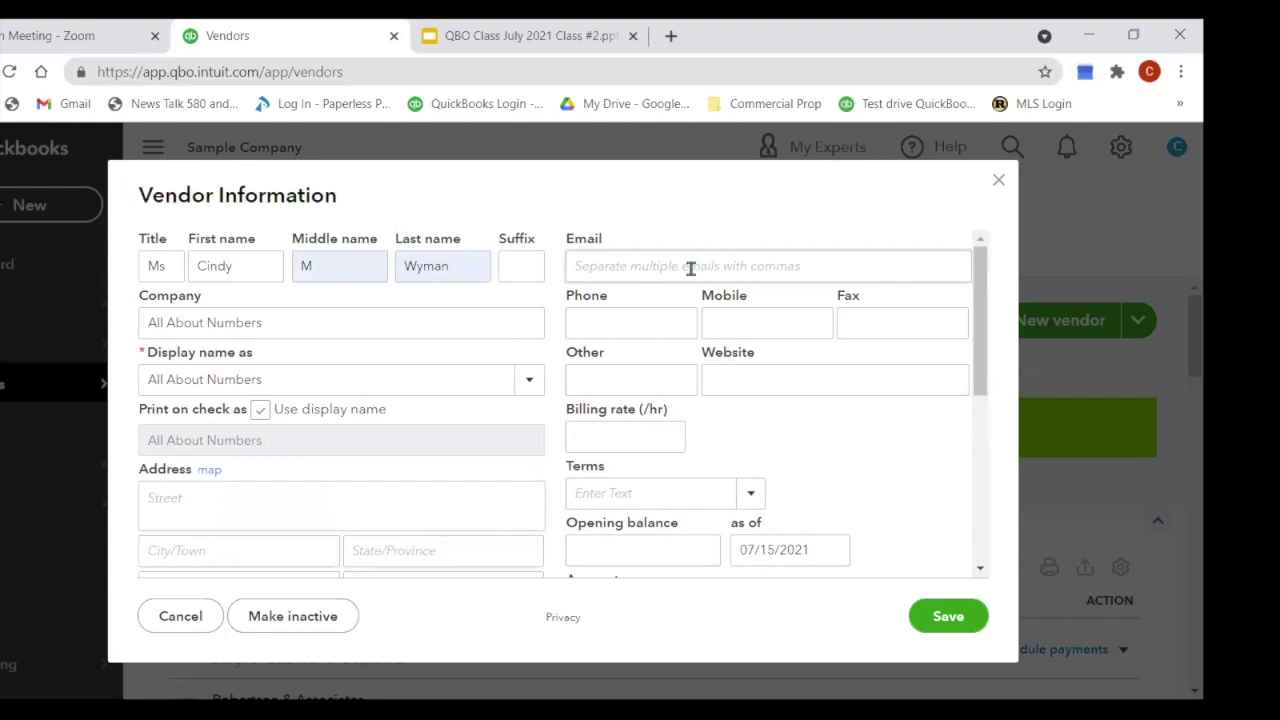
Step: Autofill email, phone and Fresno address, set a 50.00 billing rate and Due on receipt terms
{"action": "left_click", "coordinate": [614, 324]}
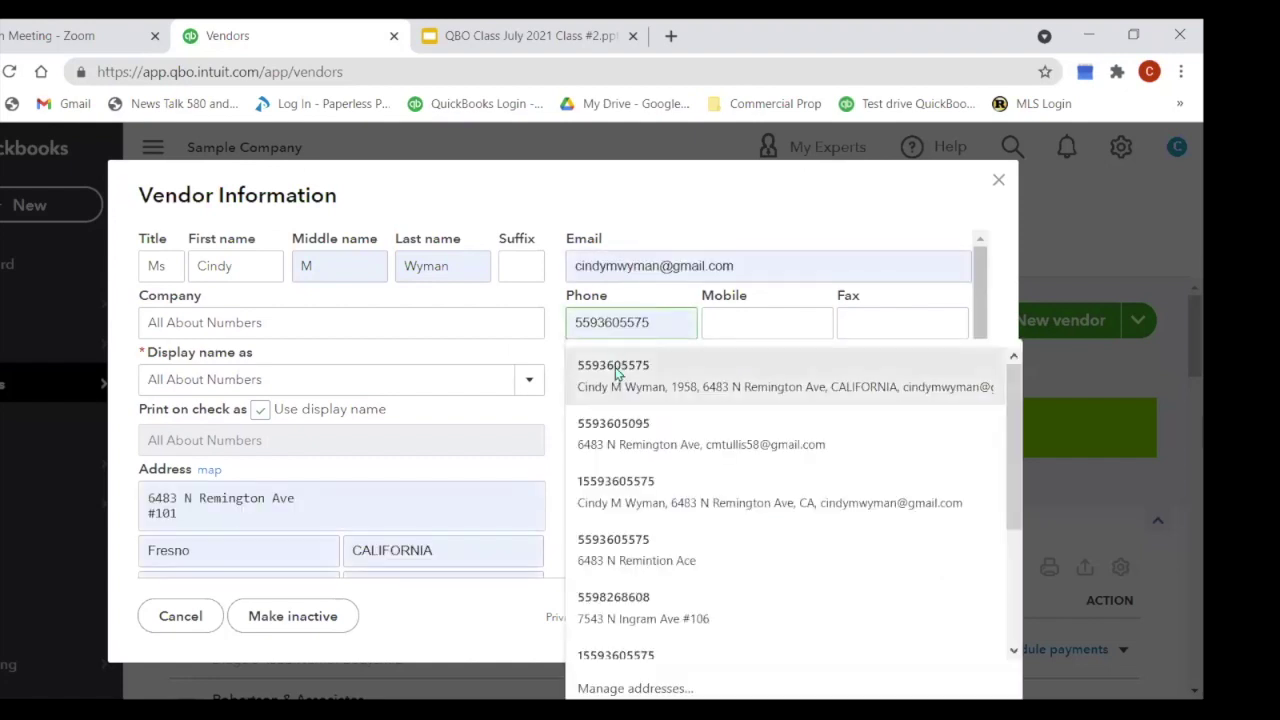
{"action": "left_click", "coordinate": [615, 367]}
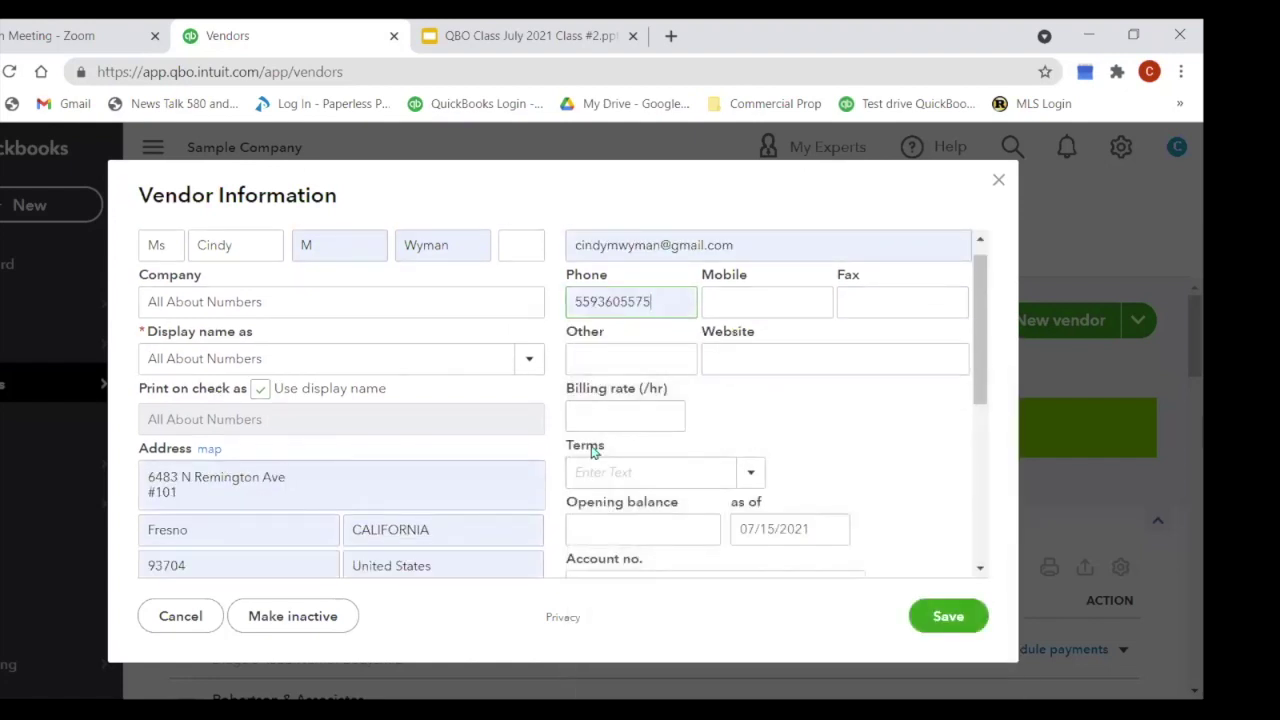
{"action": "left_click", "coordinate": [606, 419]}
{"action": "type", "text": "50"}
{"action": "key", "text": "Tab"}
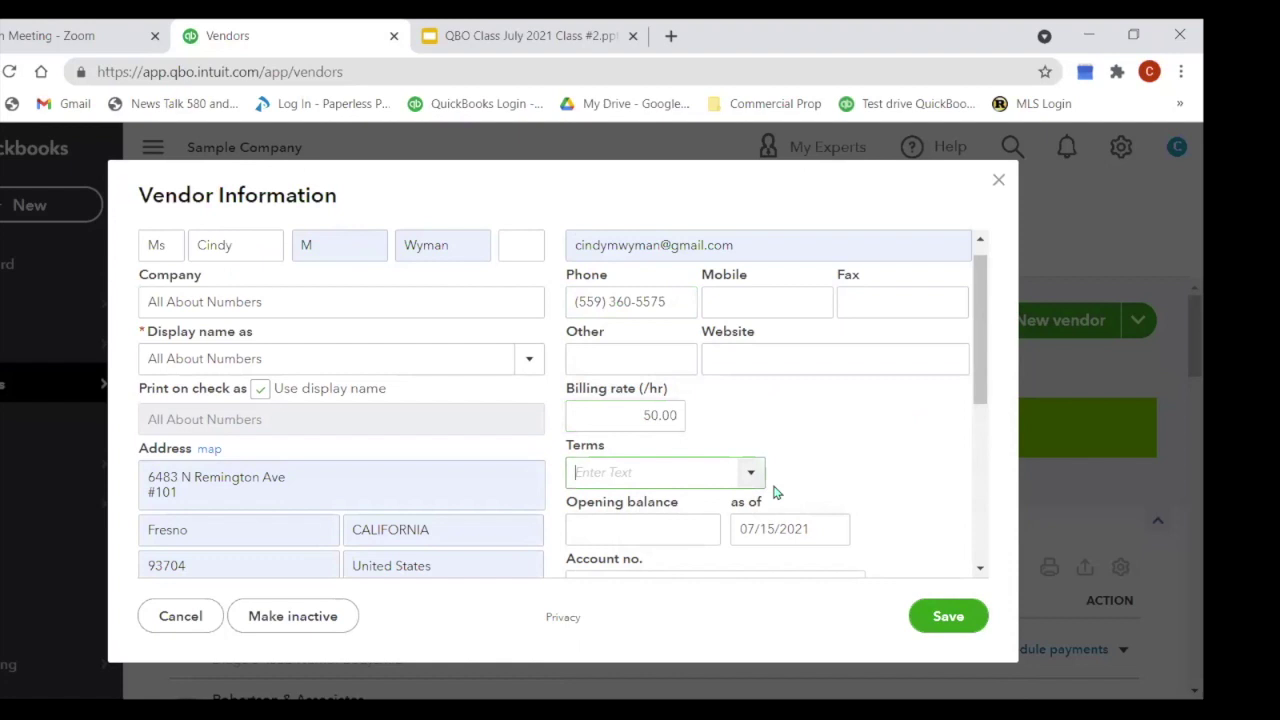
{"action": "left_click", "coordinate": [750, 474]}
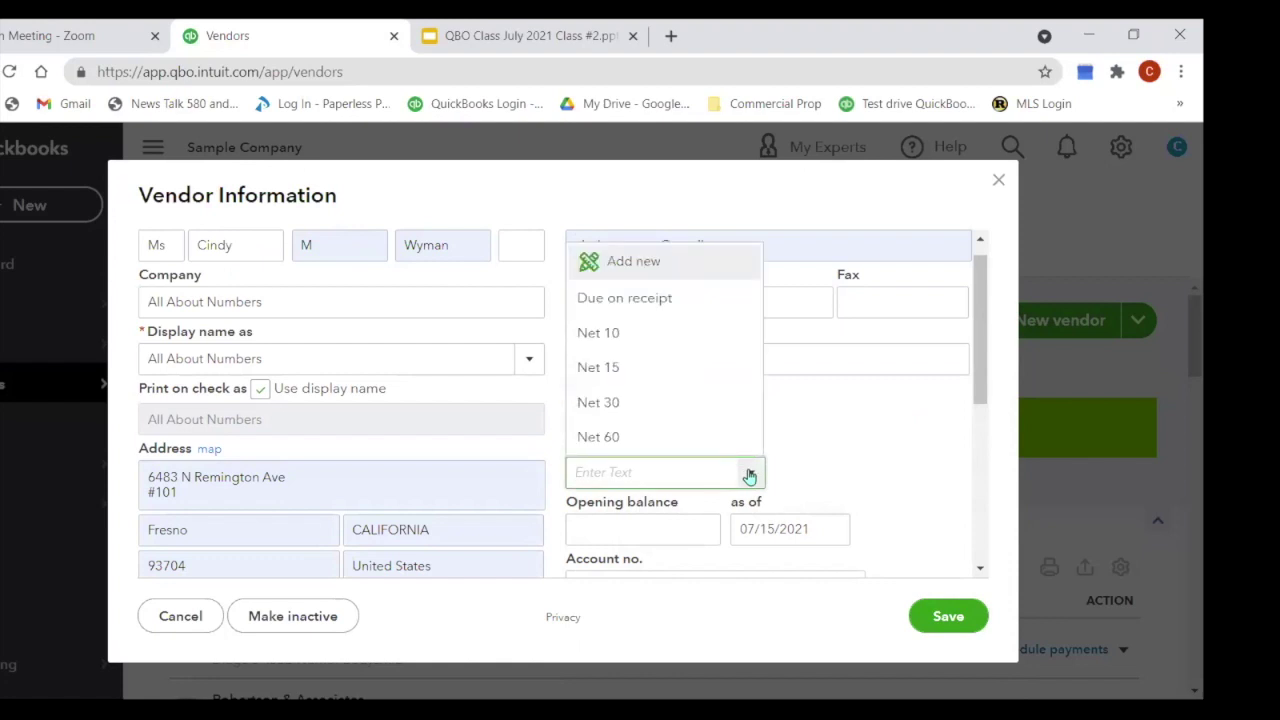
{"action": "left_click", "coordinate": [688, 299]}
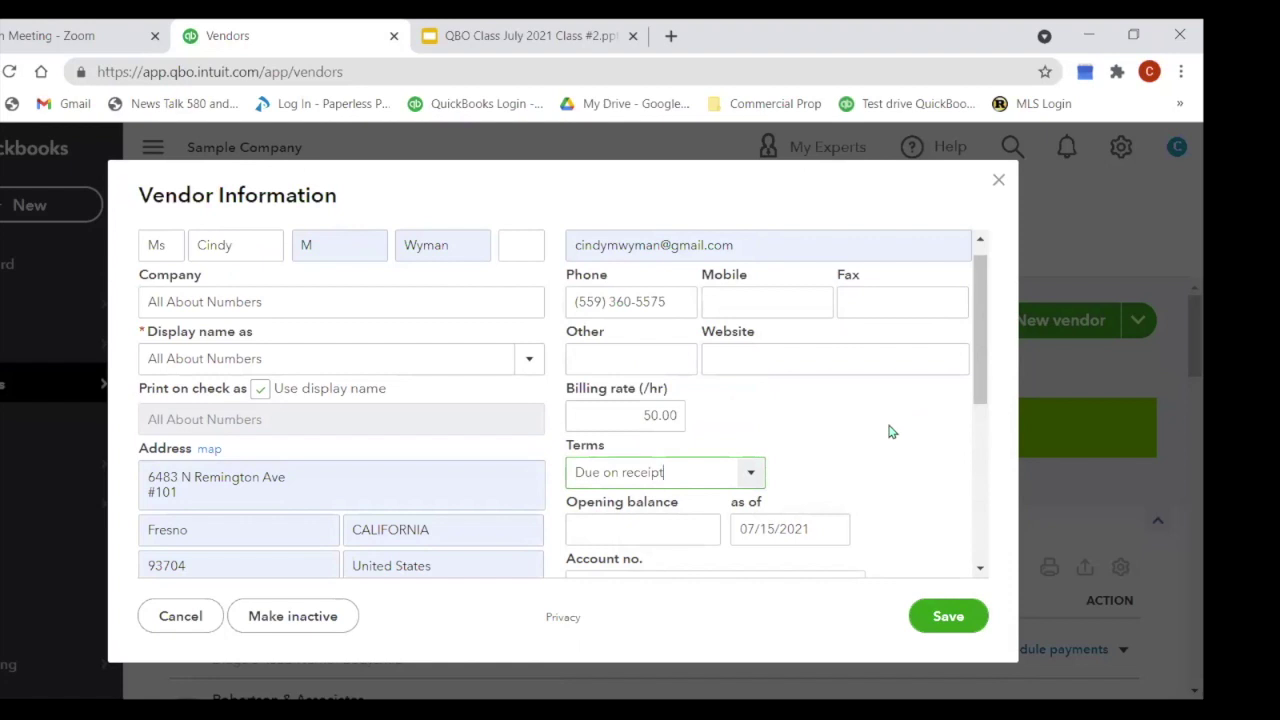
Step: Enter the vendor's business ID and turn on Track payments for 1099
{"action": "scroll", "coordinate": [834, 457], "scroll_direction": "down", "scroll_amount": 2}
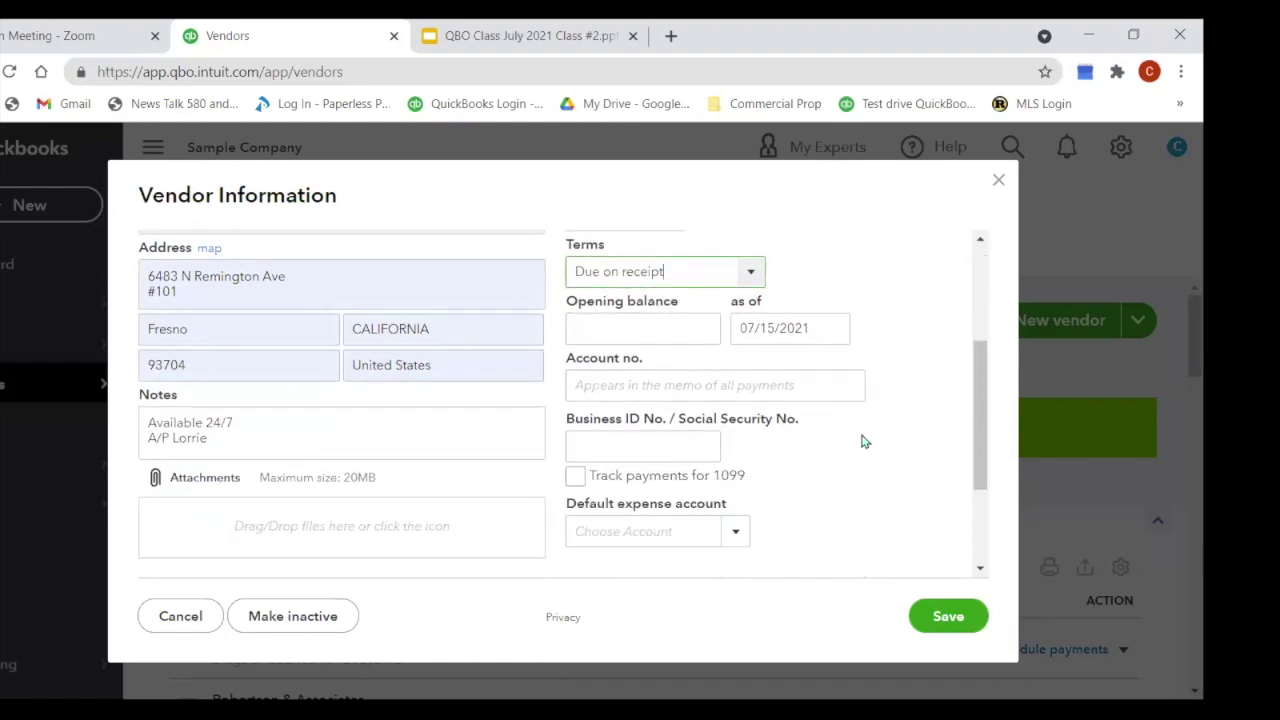
{"action": "left_click", "coordinate": [577, 440]}
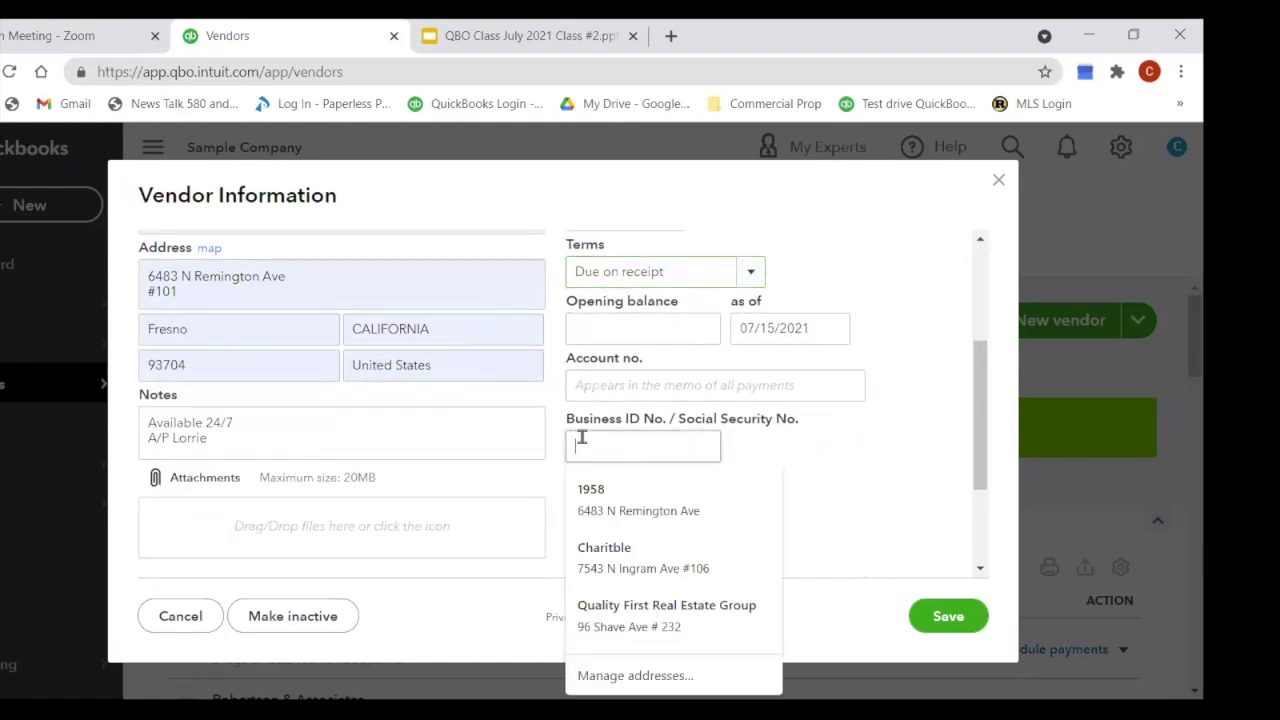
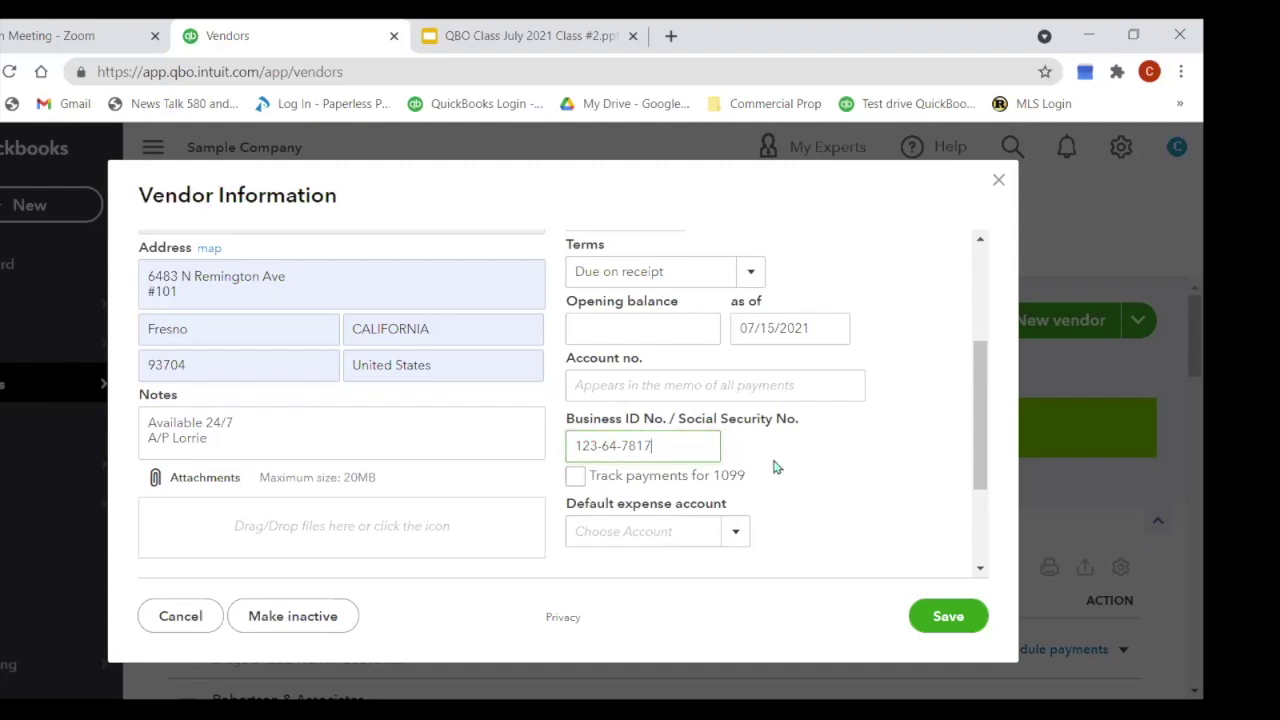
{"action": "left_click", "coordinate": [575, 477]}
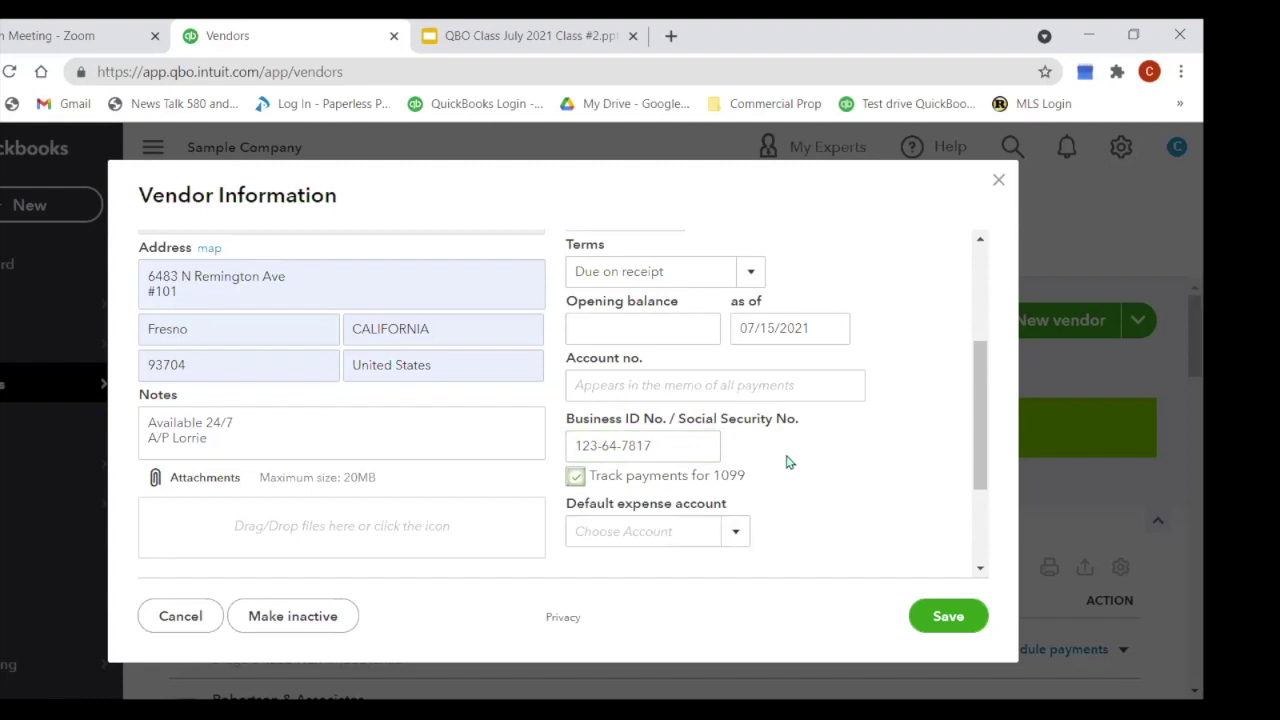
Step: Set the default expense account to Legal & Professional Fees: Bookkeeper and save the vendor
{"action": "scroll", "coordinate": [786, 460], "scroll_direction": "down", "scroll_amount": 1}
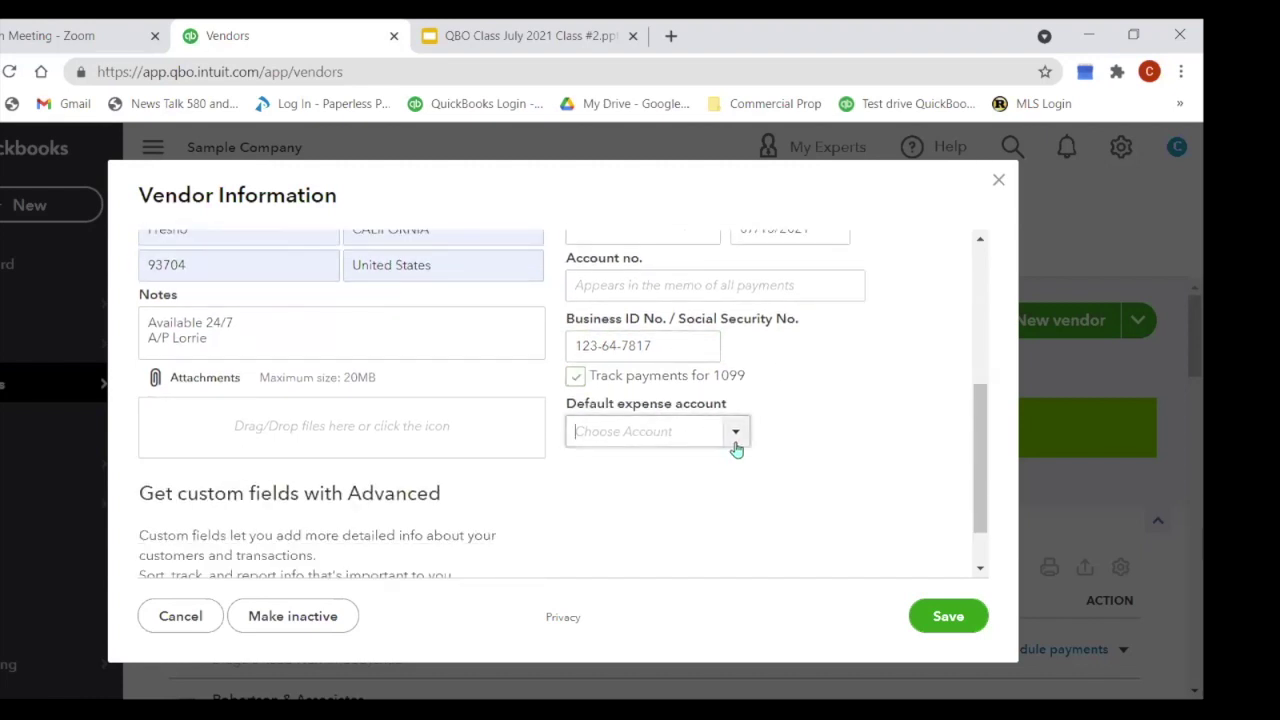
{"action": "left_click", "coordinate": [736, 446]}
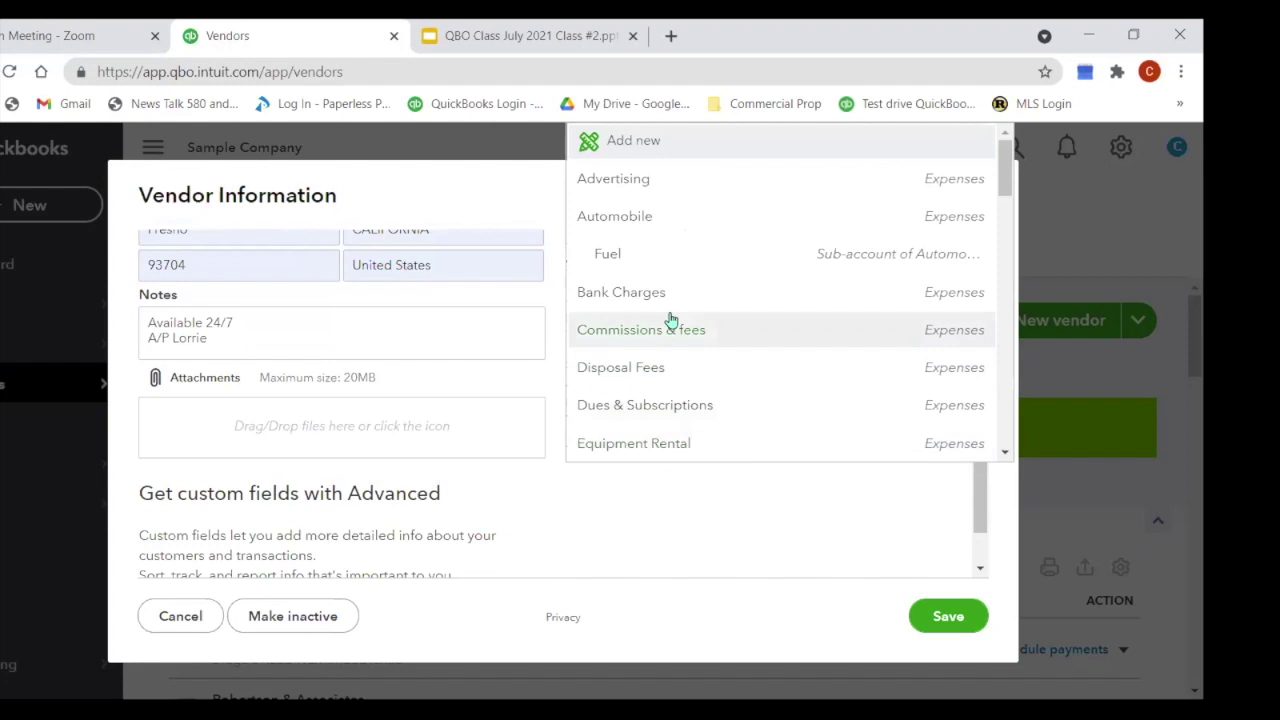
{"action": "type", "text": "Prof"}
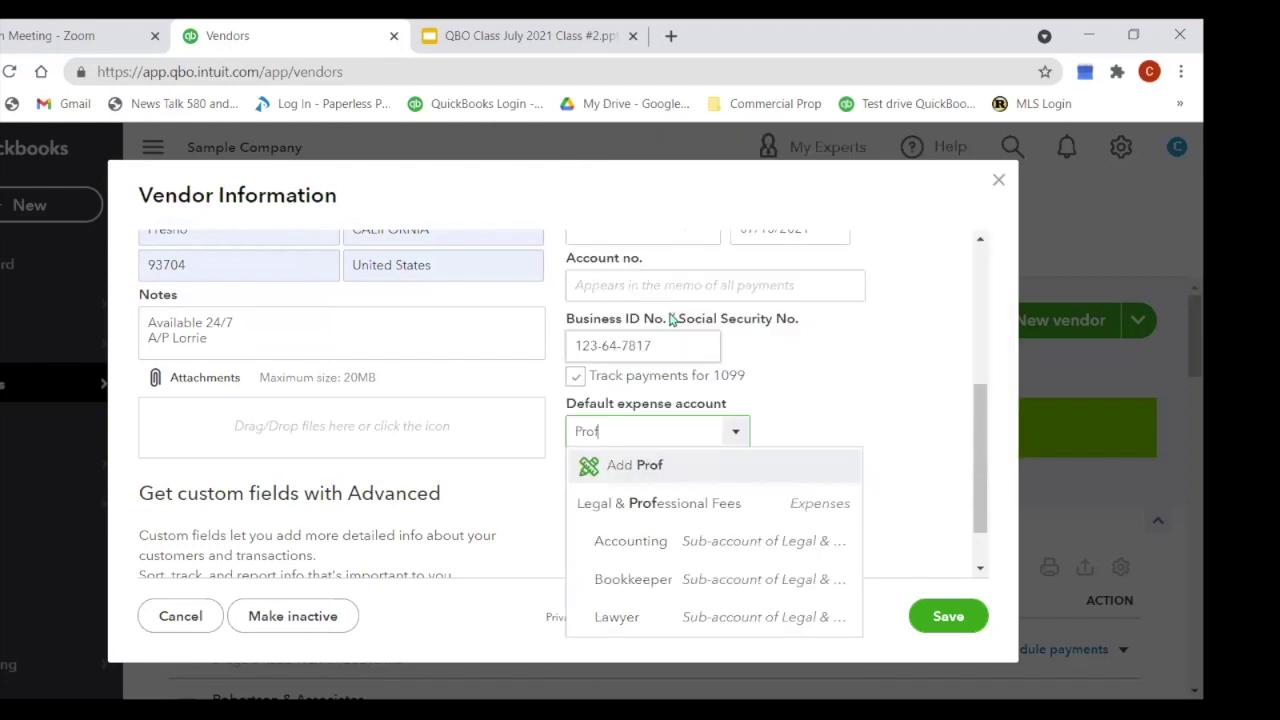
{"action": "left_click", "coordinate": [617, 580]}
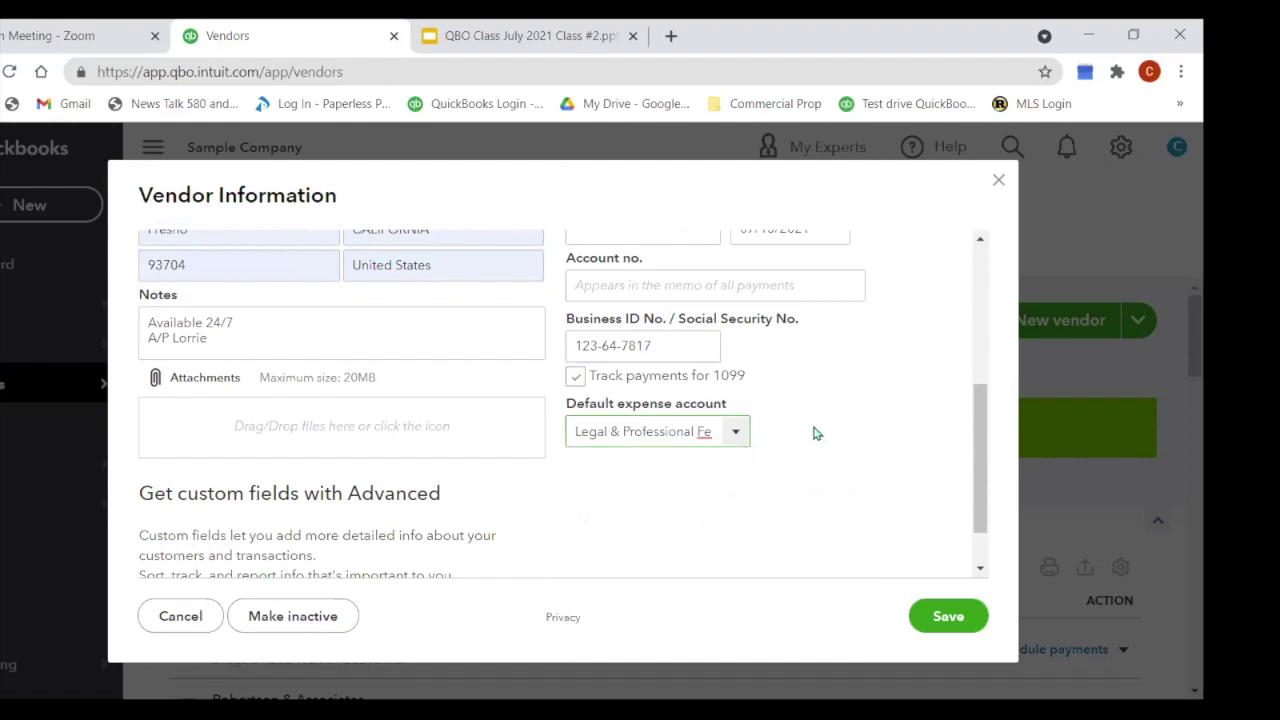
{"action": "scroll", "coordinate": [815, 433], "scroll_direction": "down", "scroll_amount": 2}
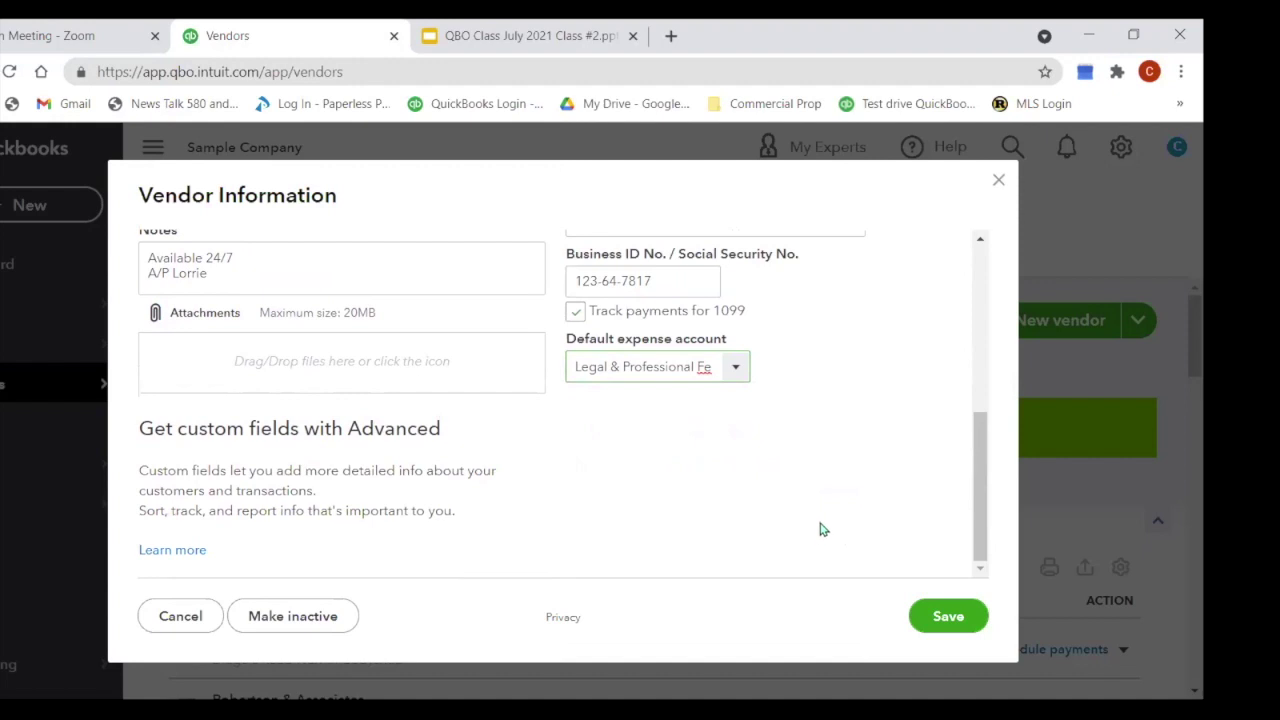
{"action": "left_click", "coordinate": [957, 619]}
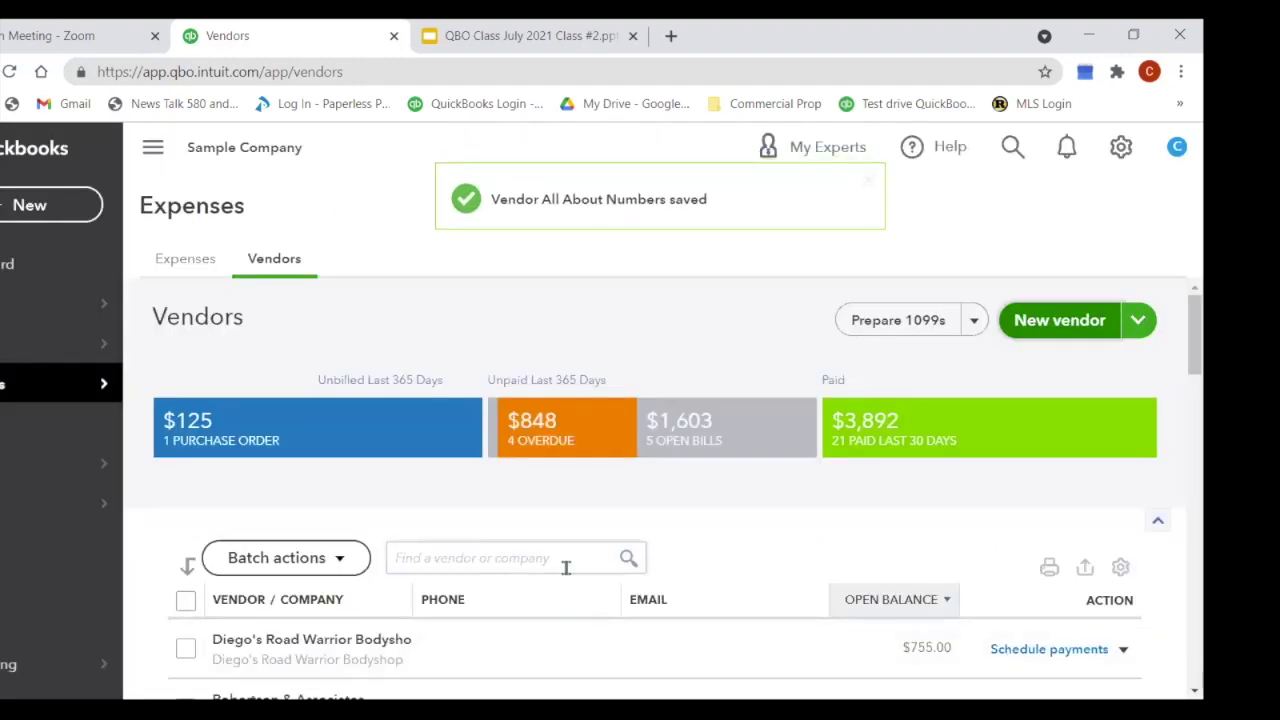
Step: Search the vendor list for 'all' and open the All About Numbers vendor page
{"action": "scroll", "coordinate": [566, 566], "scroll_direction": "down", "scroll_amount": 2}
{"action": "scroll", "coordinate": [567, 570], "scroll_direction": "up", "scroll_amount": 2}
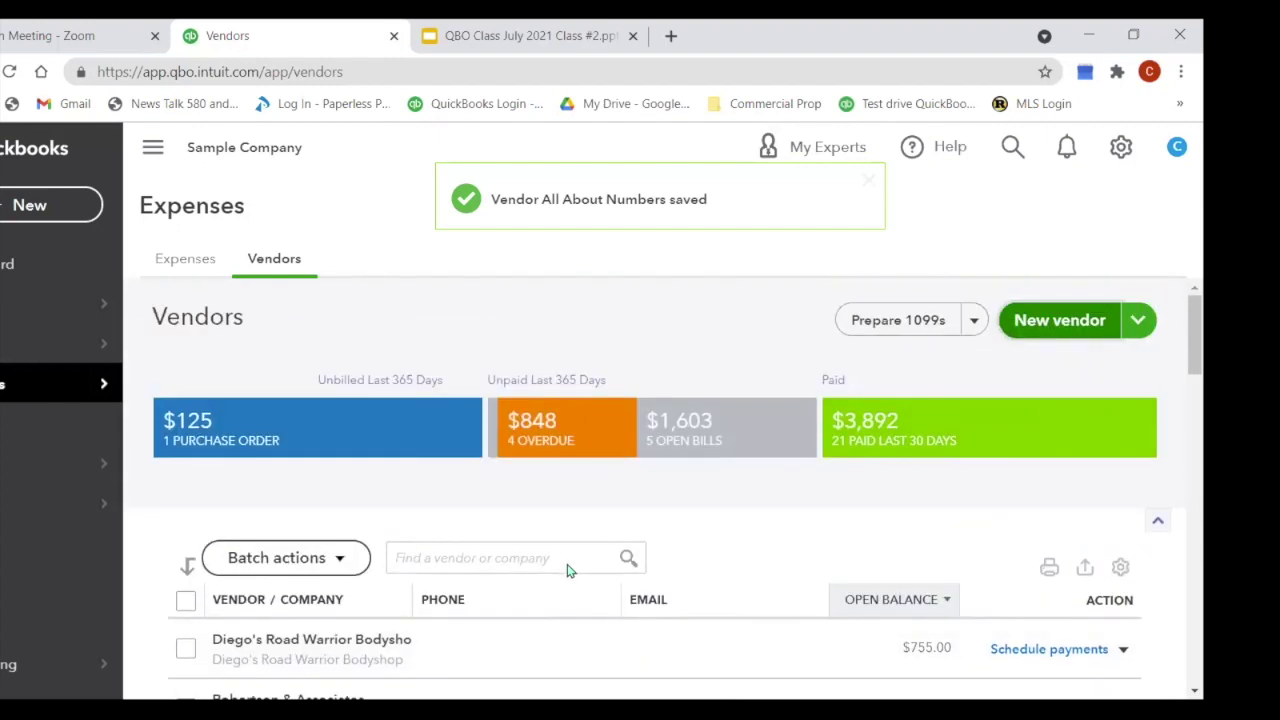
{"action": "left_click", "coordinate": [454, 566]}
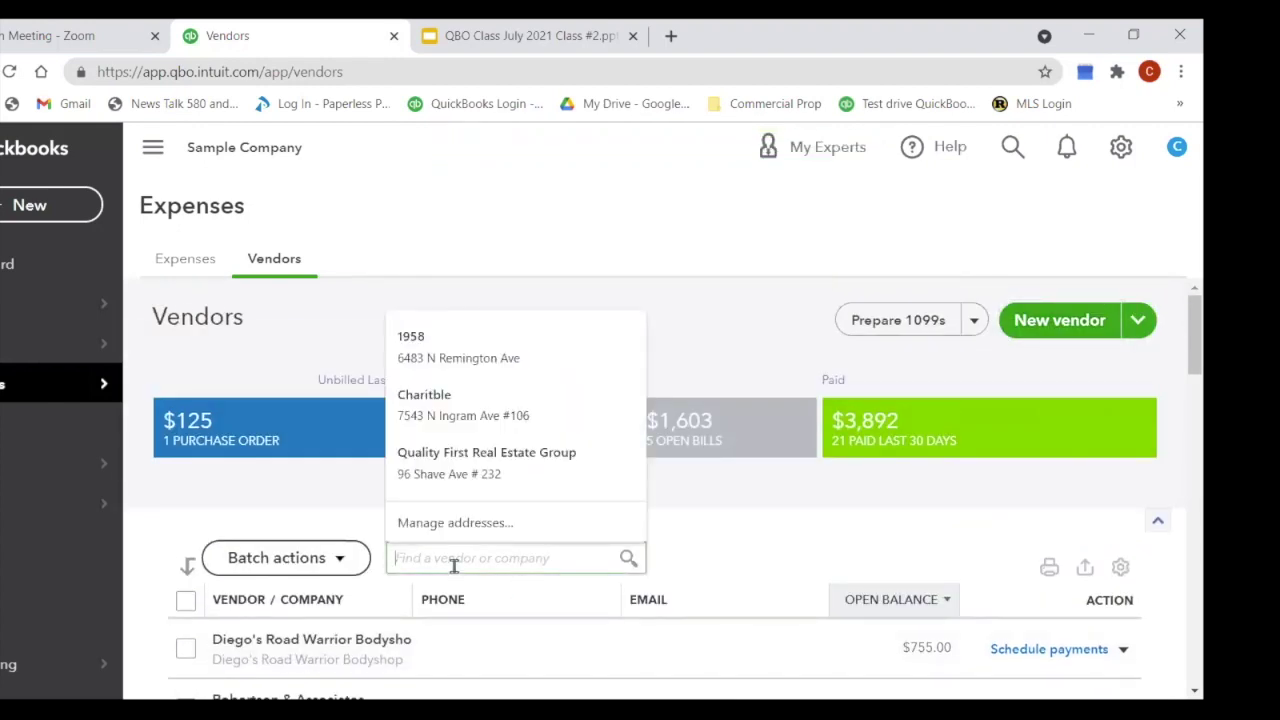
{"action": "type", "text": "all"}
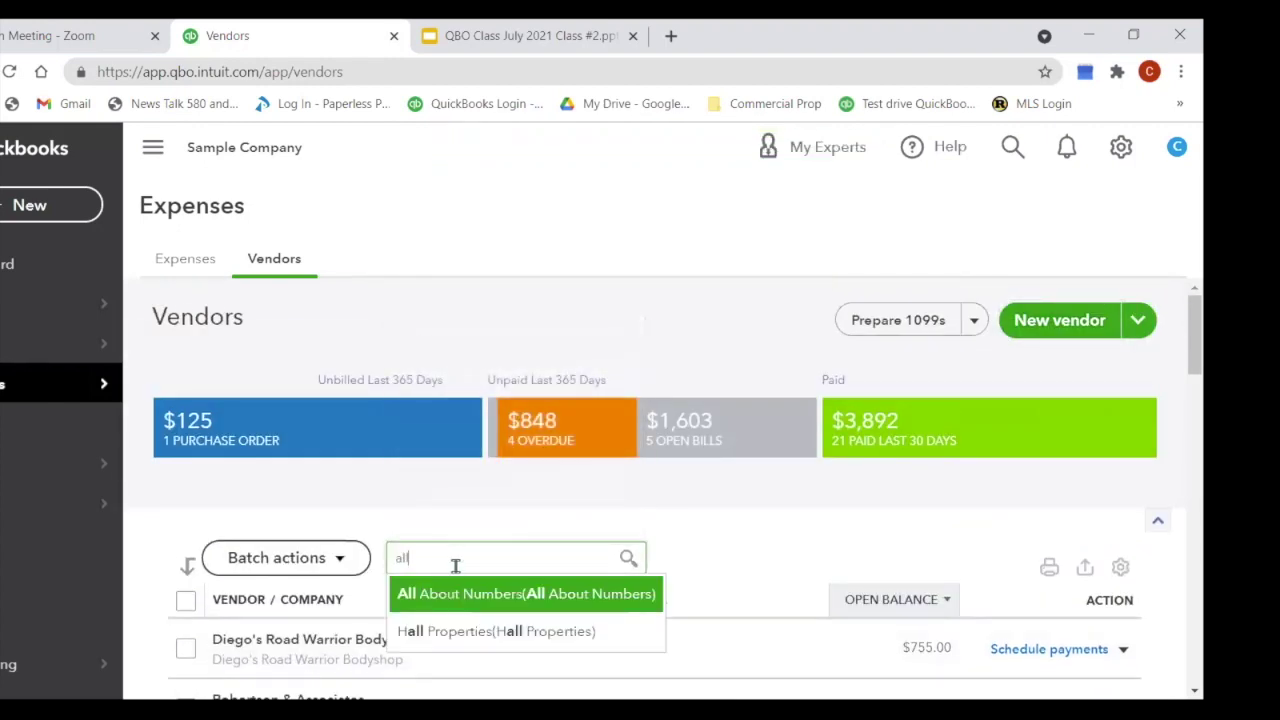
{"action": "left_click", "coordinate": [472, 597]}
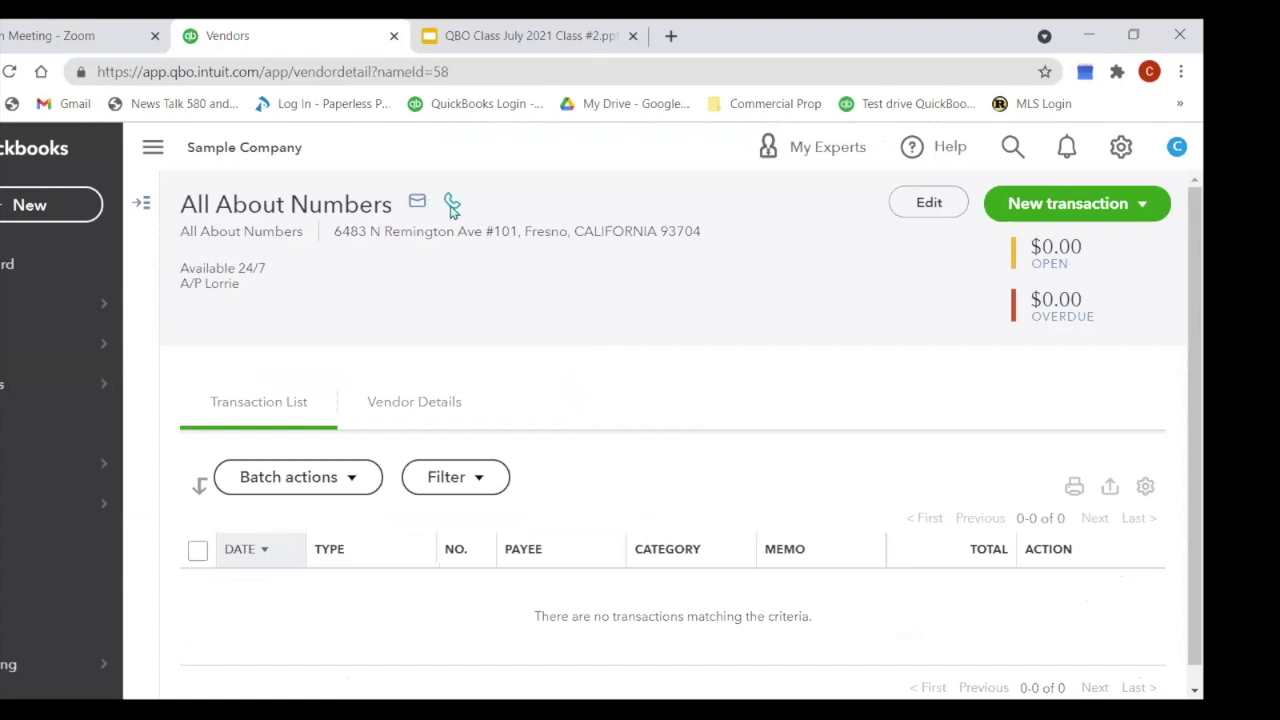
Step: Add the vendor's phone number on a new line of the notes and save the vendor
{"action": "double_click", "coordinate": [248, 308]}
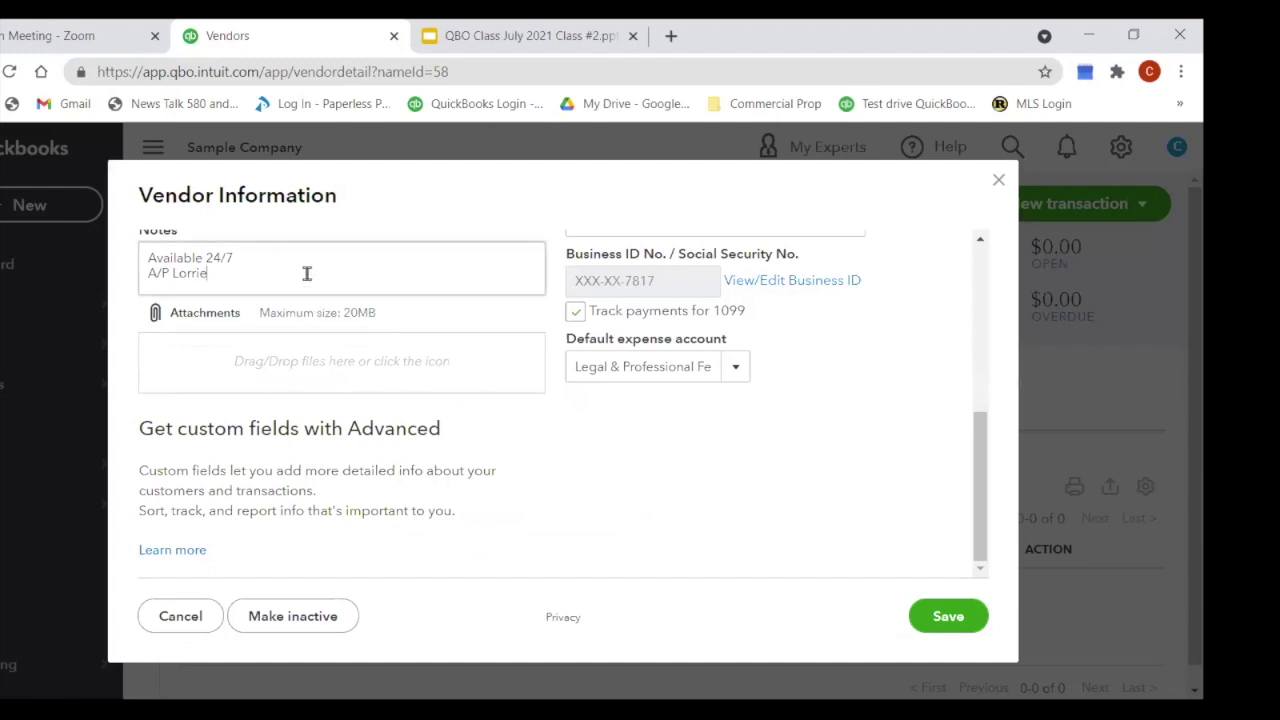
{"action": "left_click", "coordinate": [334, 244]}
{"action": "key", "text": "Right"}
{"action": "key", "text": "Return"}
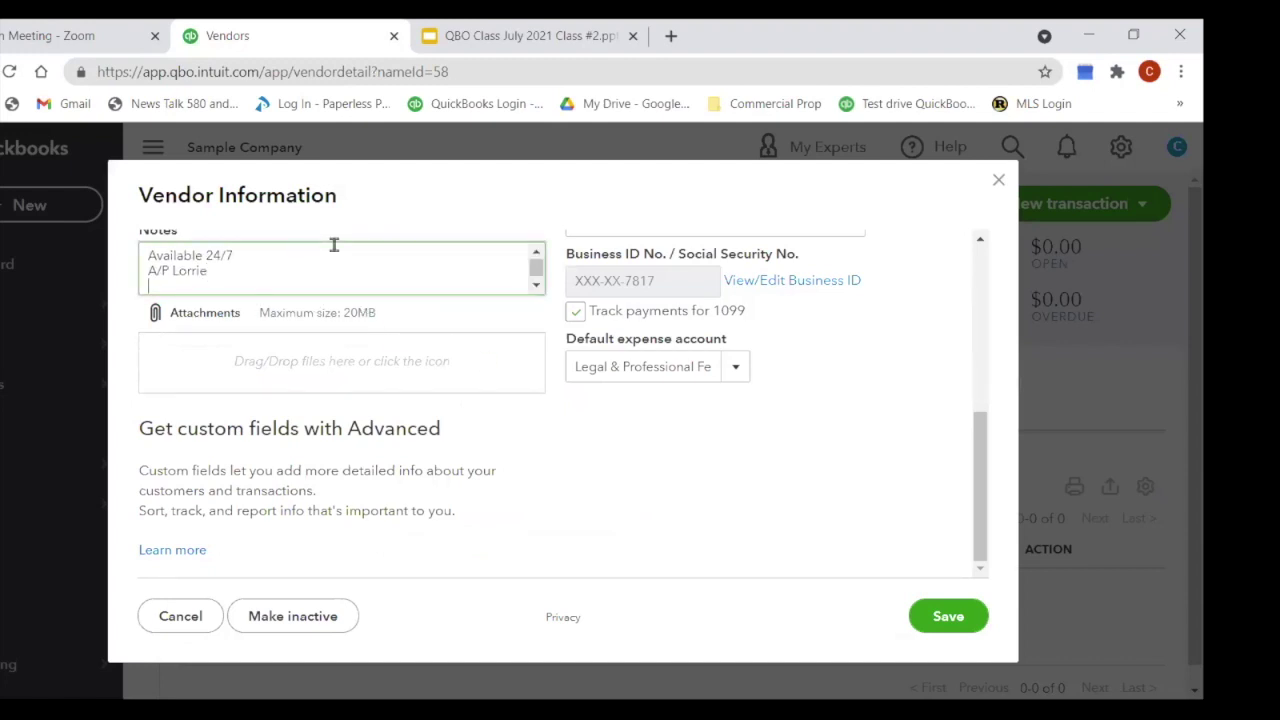
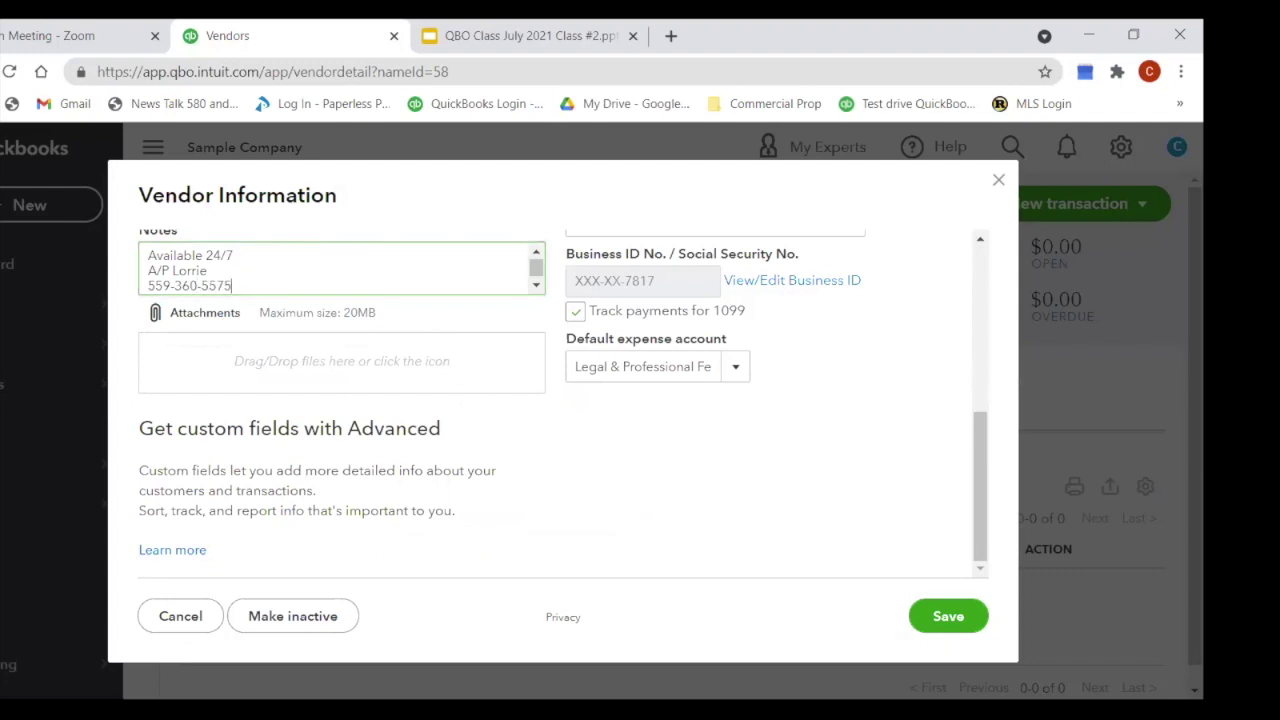
{"action": "left_click", "coordinate": [958, 618]}
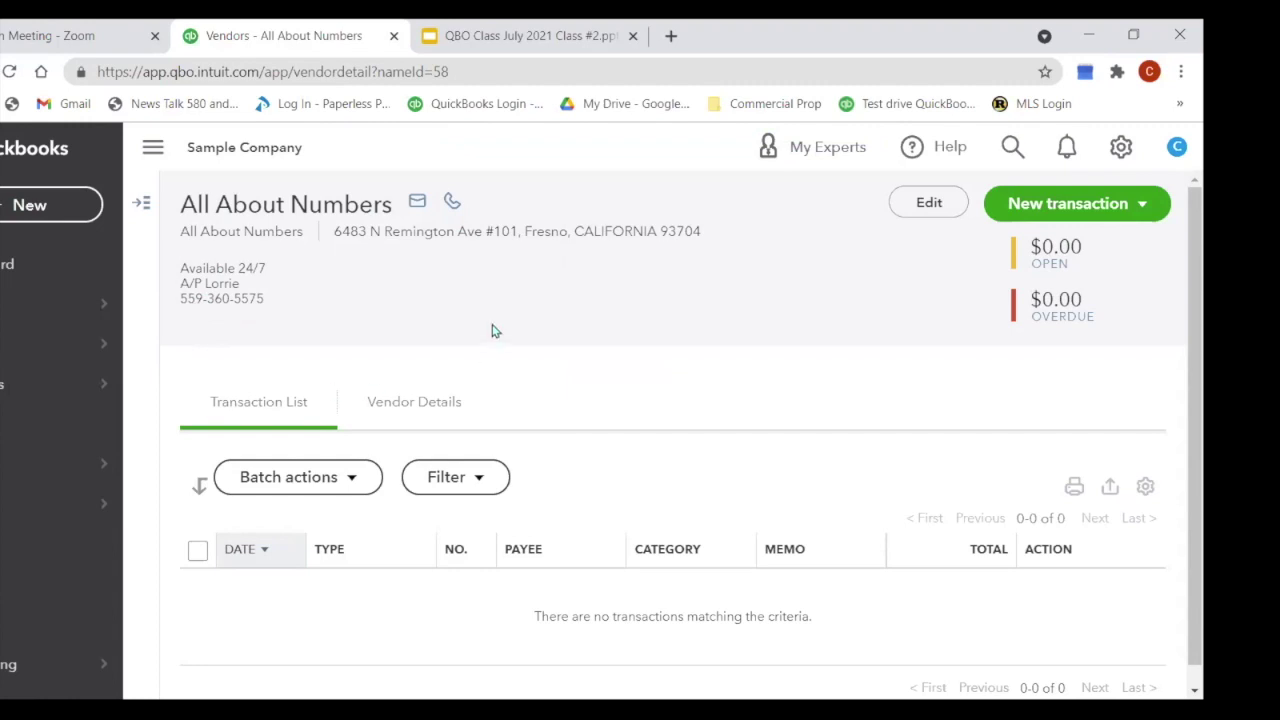
{"action": "scroll", "coordinate": [483, 332], "scroll_direction": "down", "scroll_amount": 1}
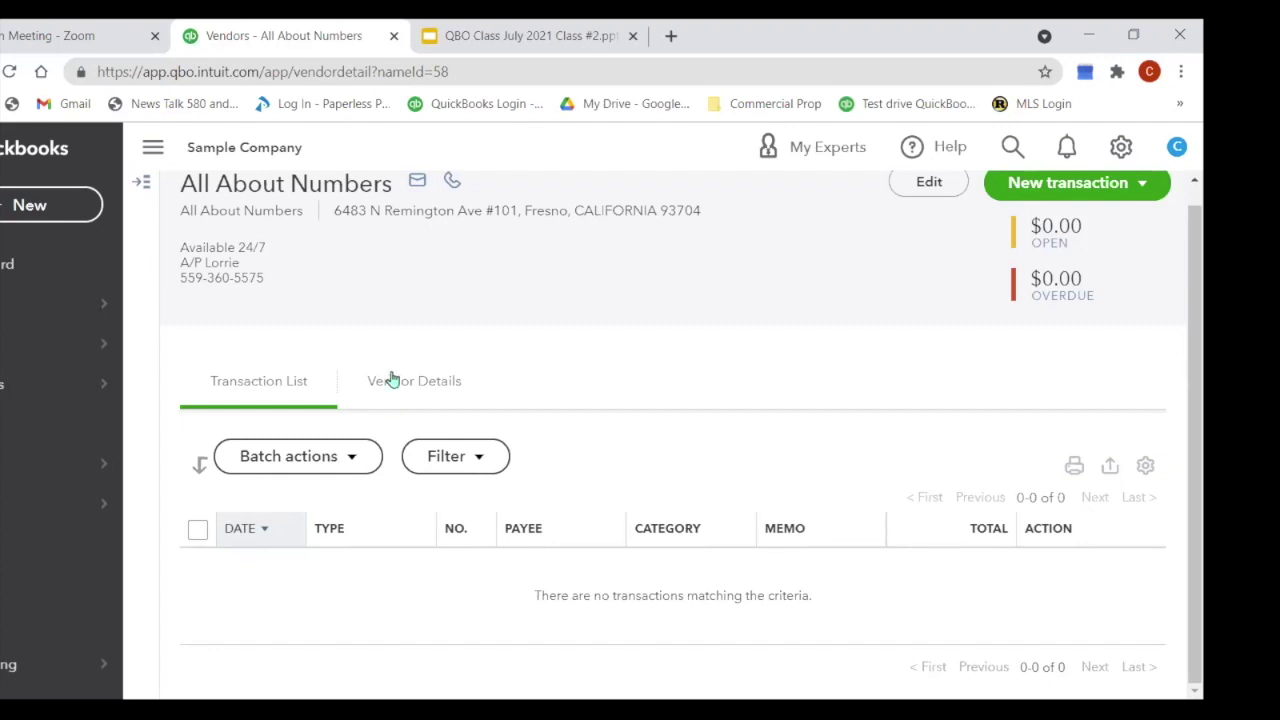
{"action": "mouse_move", "coordinate": [105, 321]}
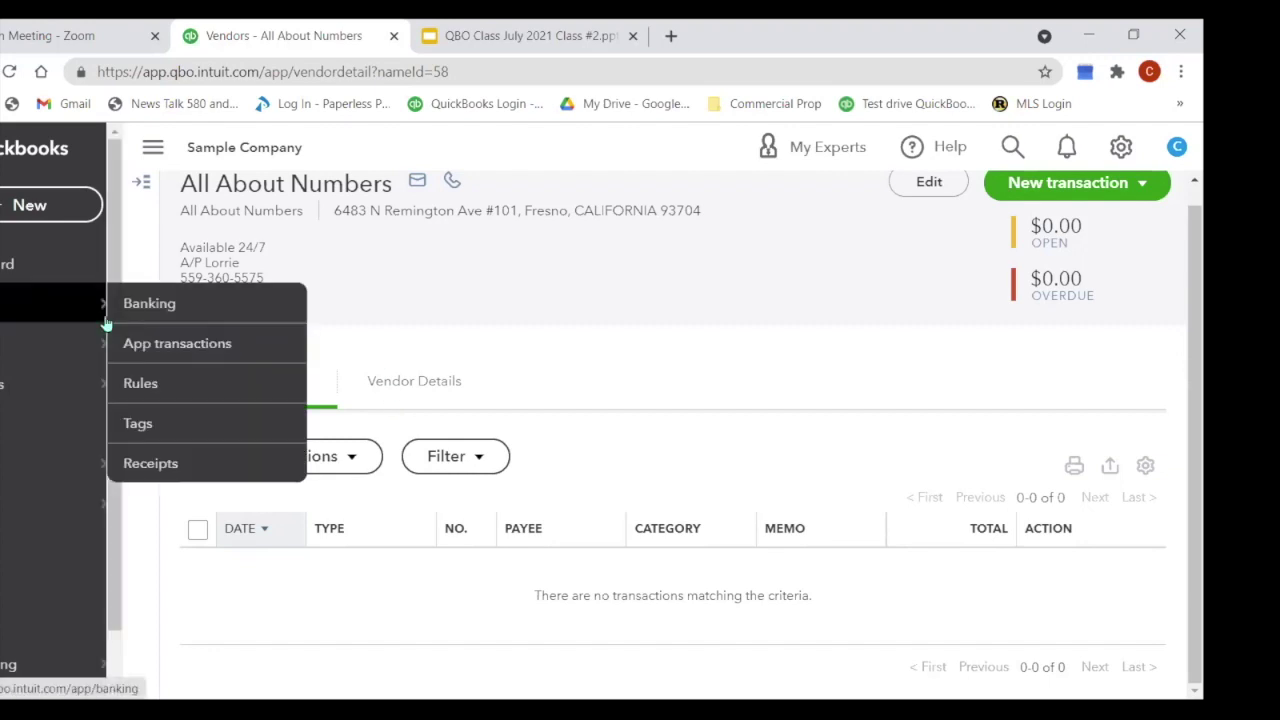
Step: Create a blank Check #71 drawing on Checking, dated 07/15/2021
{"action": "left_click", "coordinate": [36, 207]}
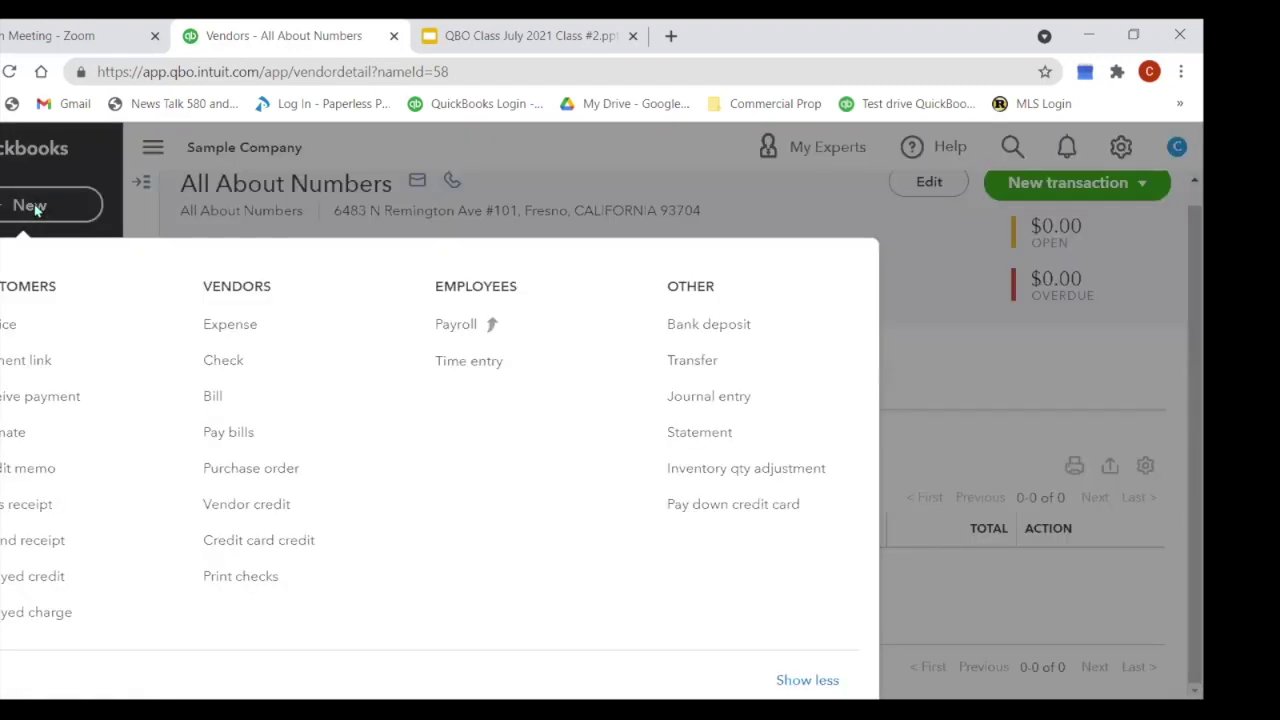
{"action": "left_click", "coordinate": [231, 374]}
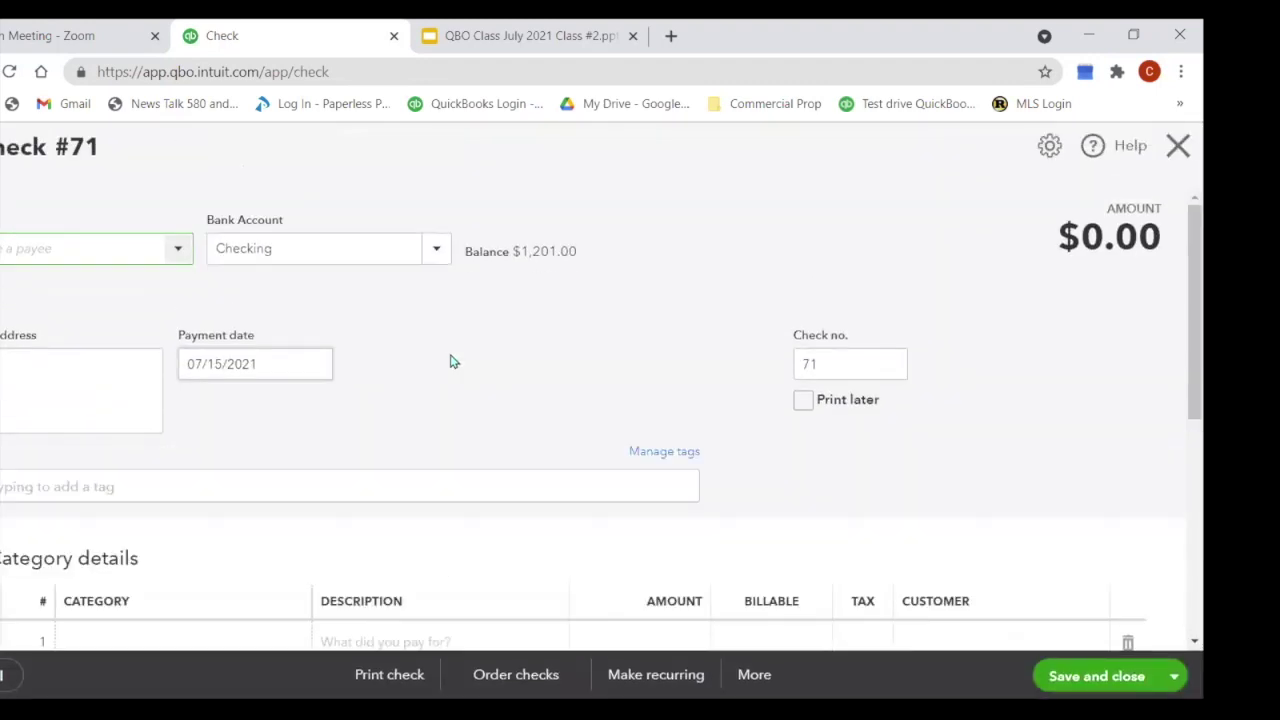
{"action": "scroll", "coordinate": [500, 361], "scroll_direction": "down", "scroll_amount": 2}
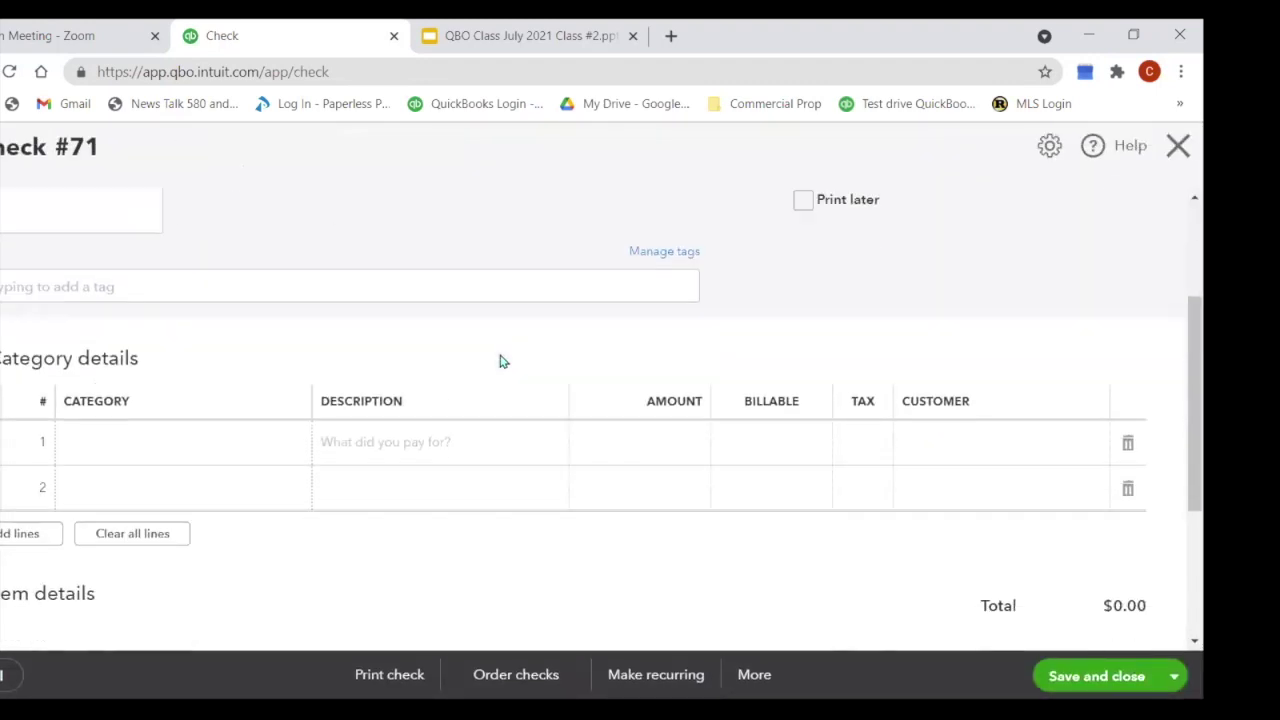
{"action": "scroll", "coordinate": [500, 361], "scroll_direction": "up", "scroll_amount": 2}
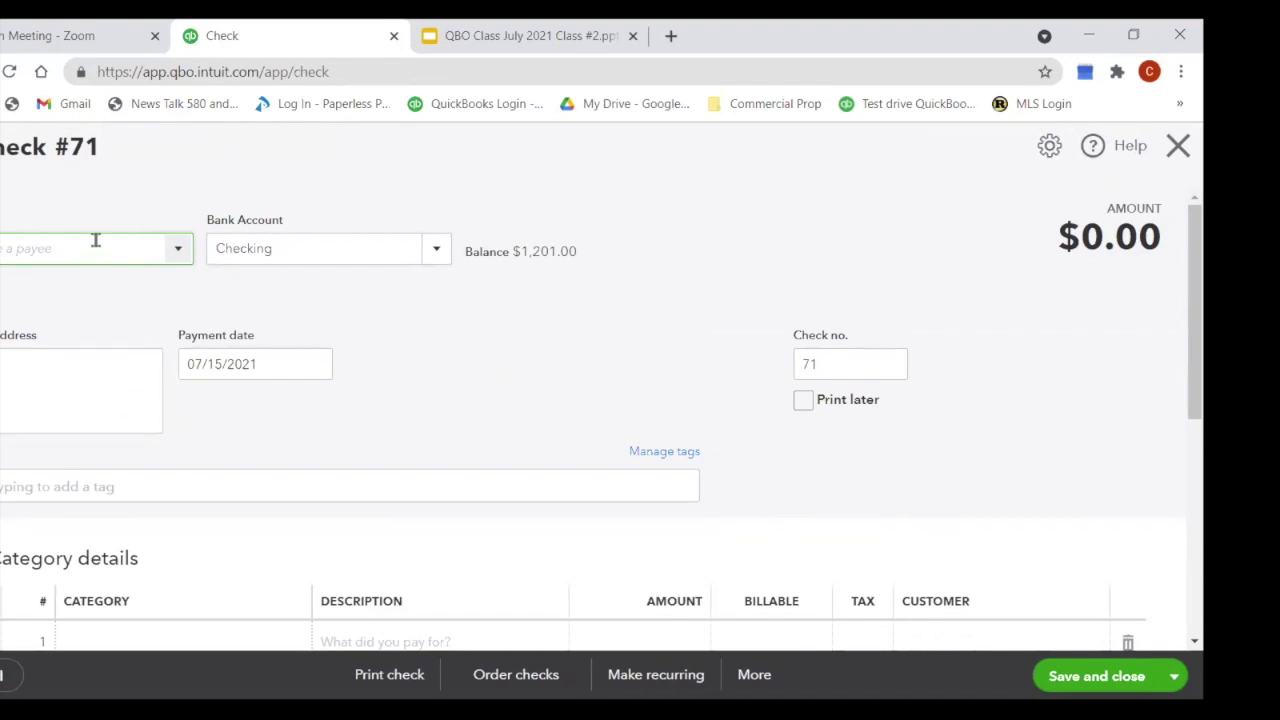
Step: Set the Burger Joint vendor as payee and bring up the bank account choices
{"action": "left_click", "coordinate": [172, 250]}
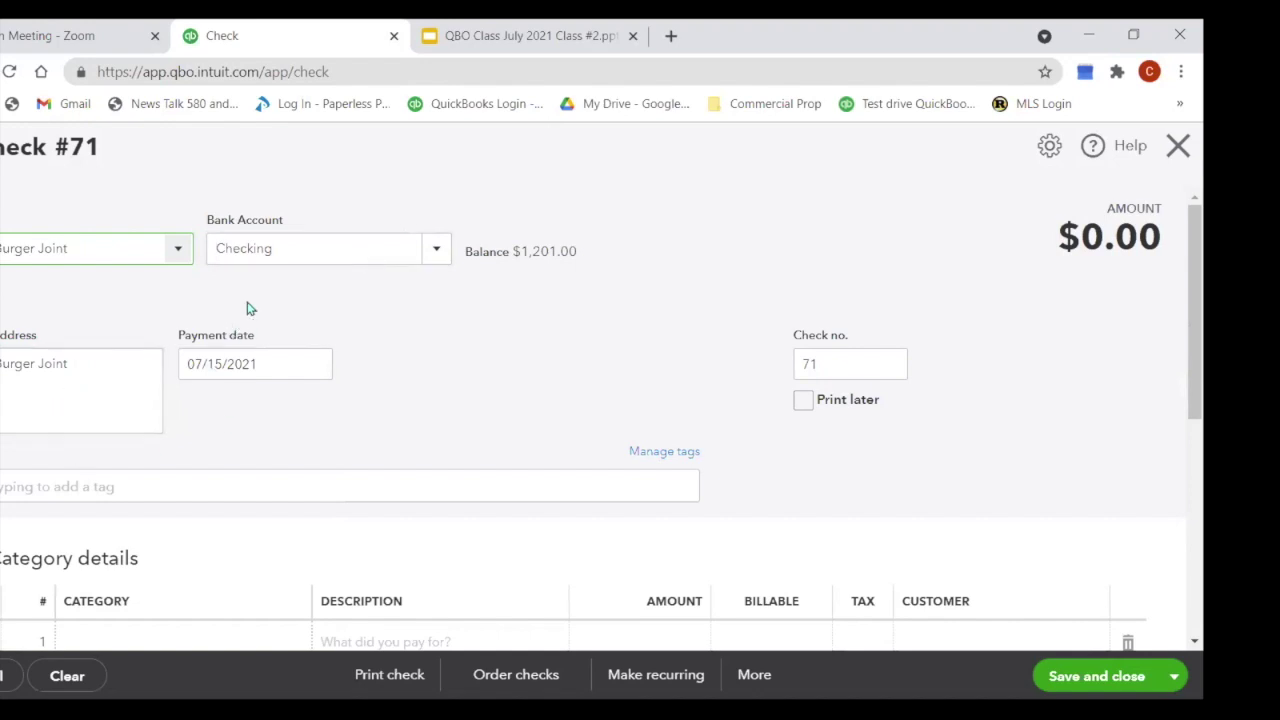
{"action": "left_click", "coordinate": [437, 252]}
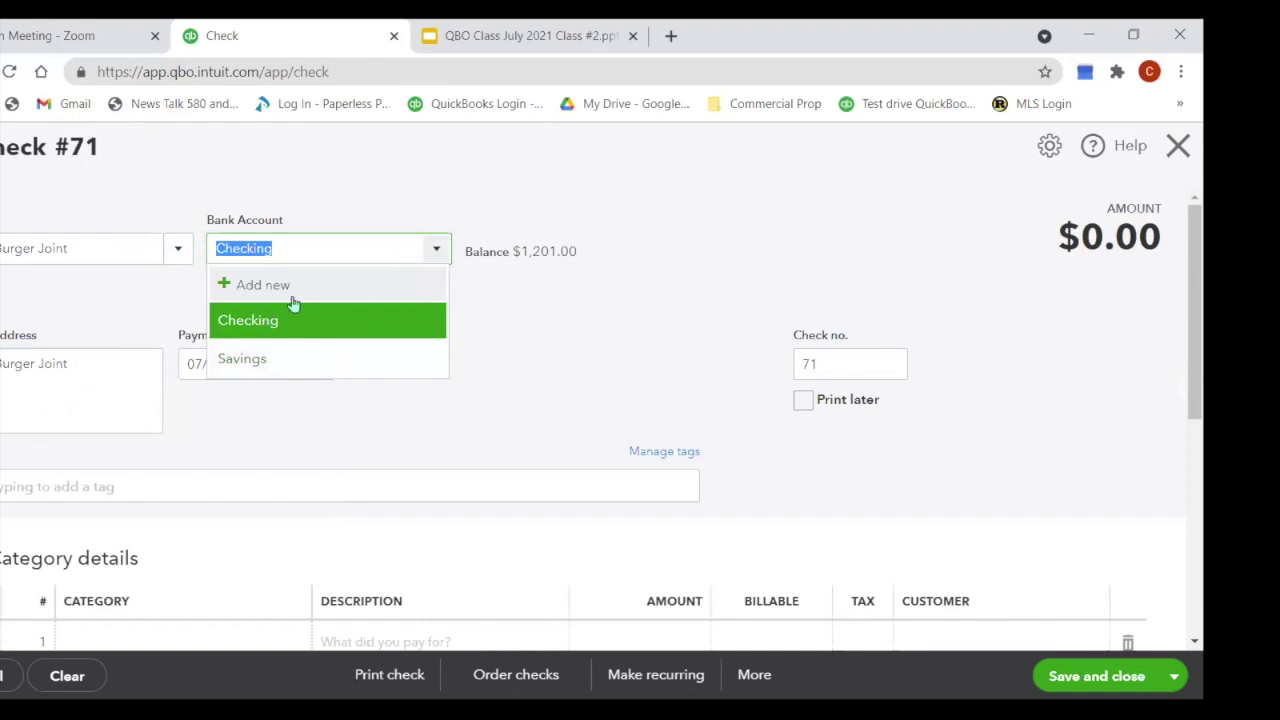
Step: Review the Bank account type and detail type options for a new account, then cancel it
{"action": "left_click", "coordinate": [261, 296]}
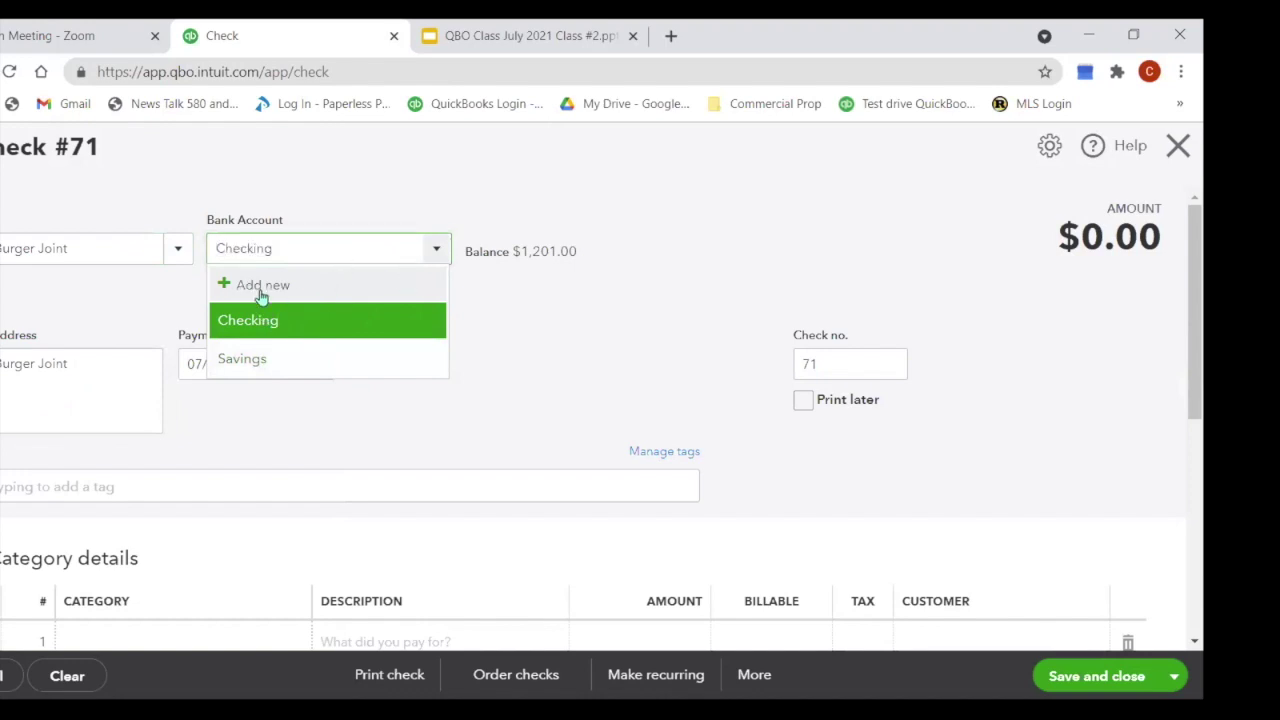
{"action": "left_click", "coordinate": [261, 288]}
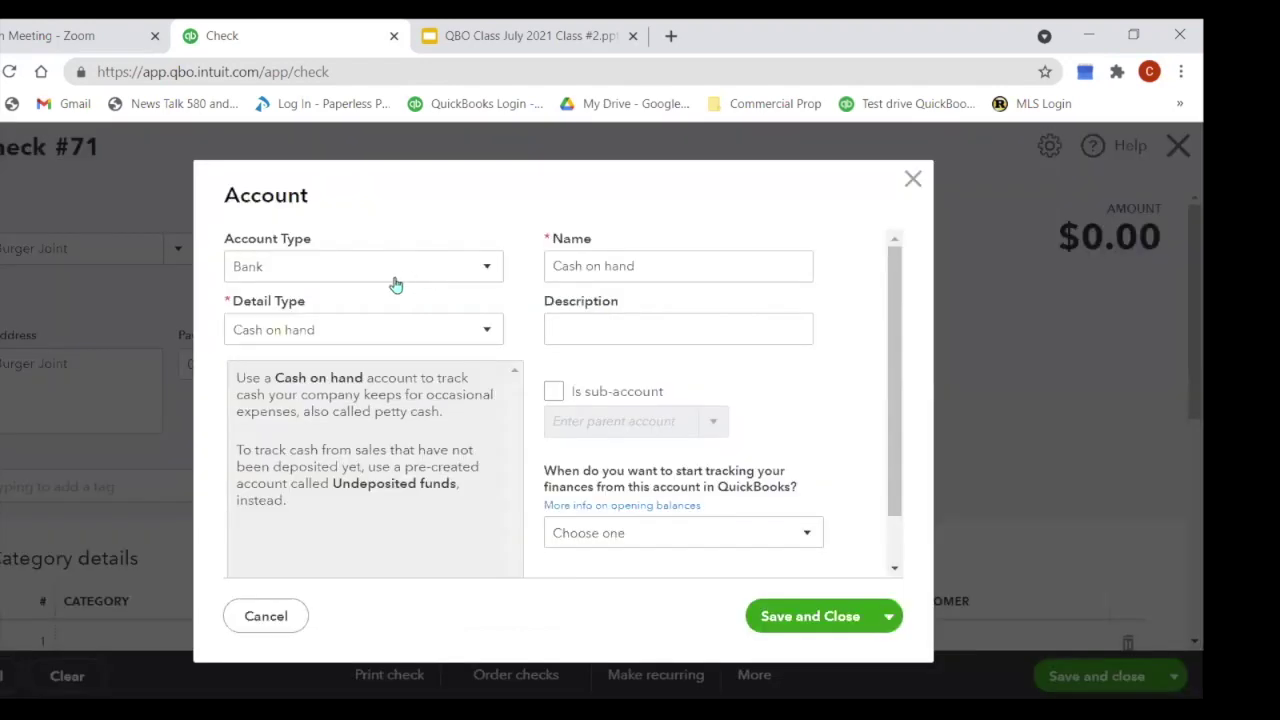
{"action": "left_click", "coordinate": [496, 268]}
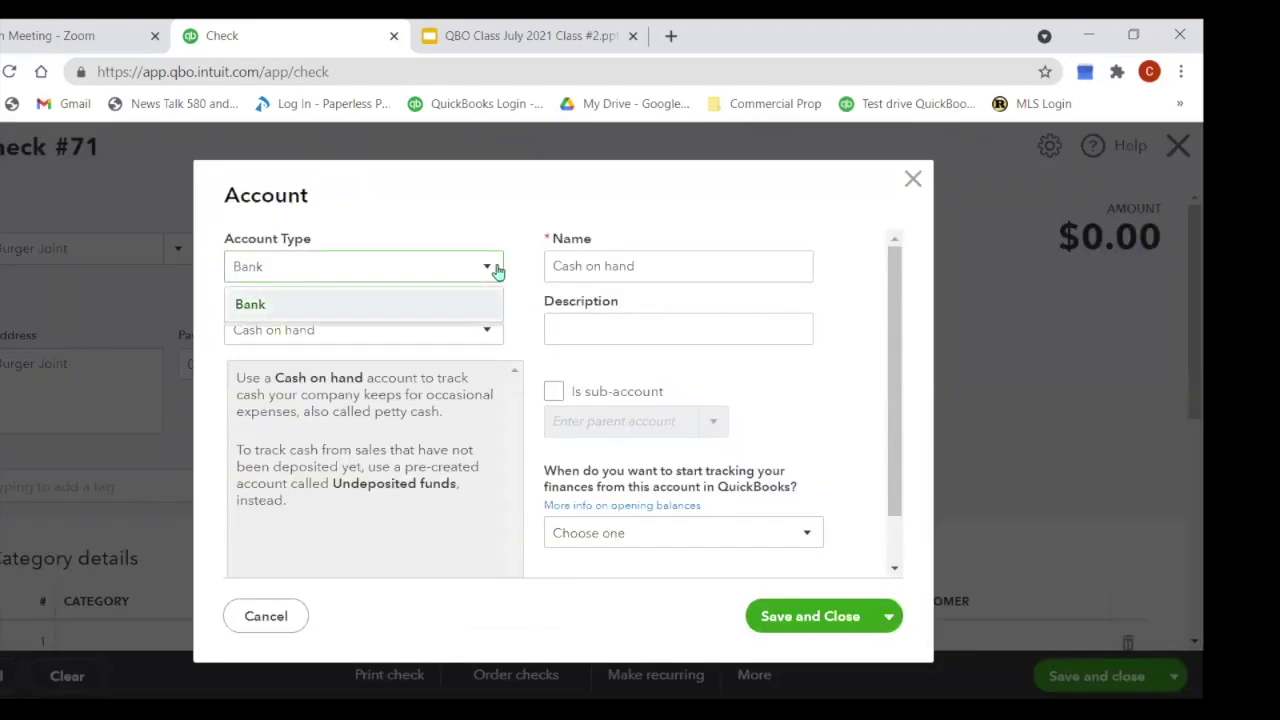
{"action": "left_click", "coordinate": [418, 312]}
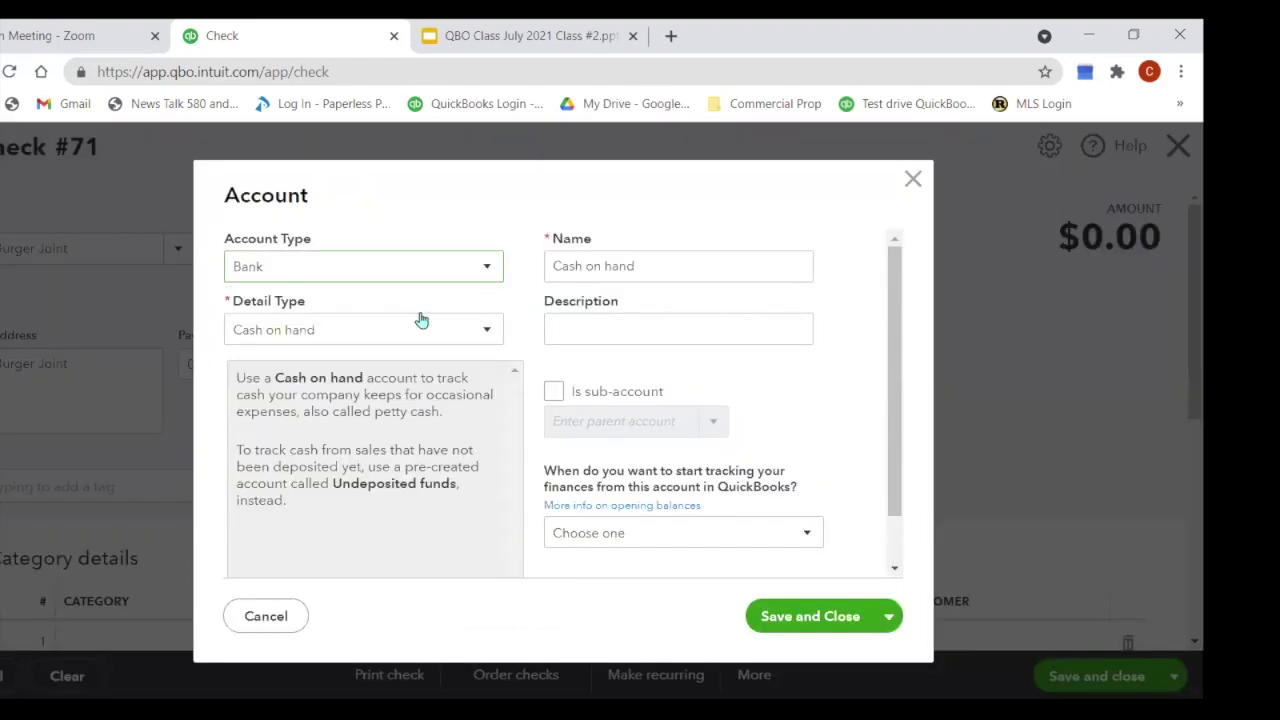
{"action": "left_click", "coordinate": [489, 338]}
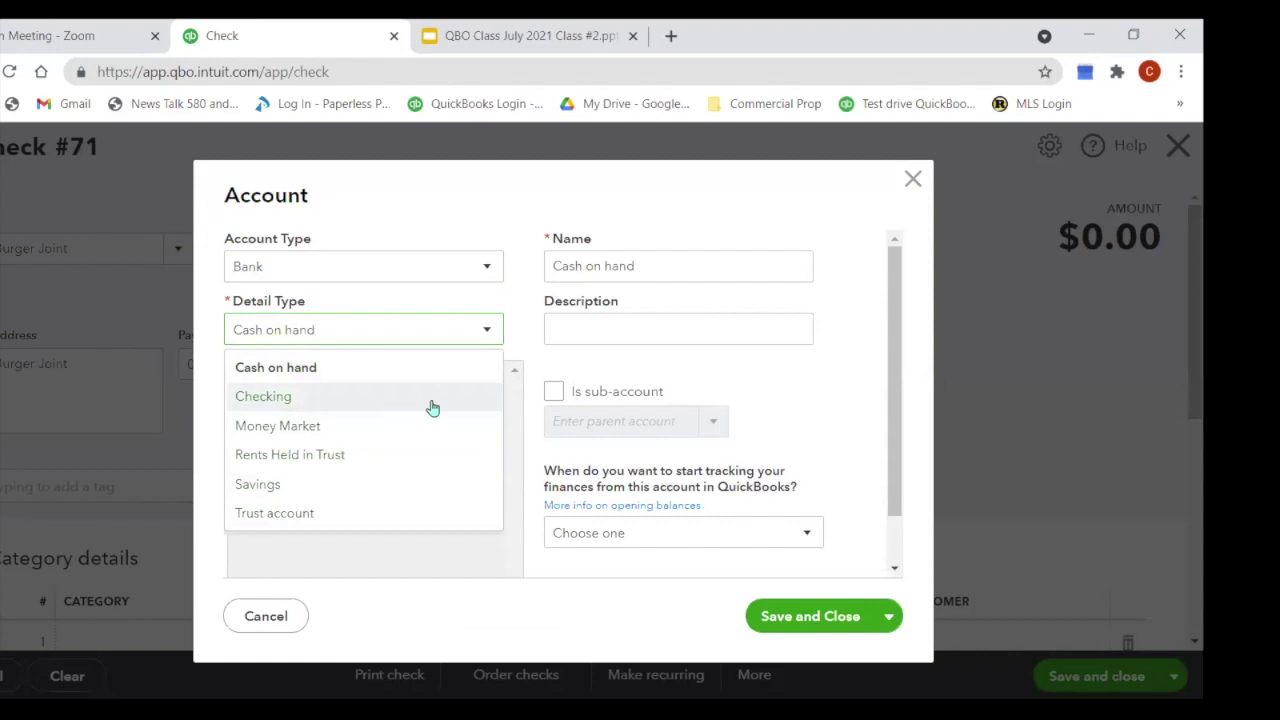
{"action": "left_click", "coordinate": [492, 268]}
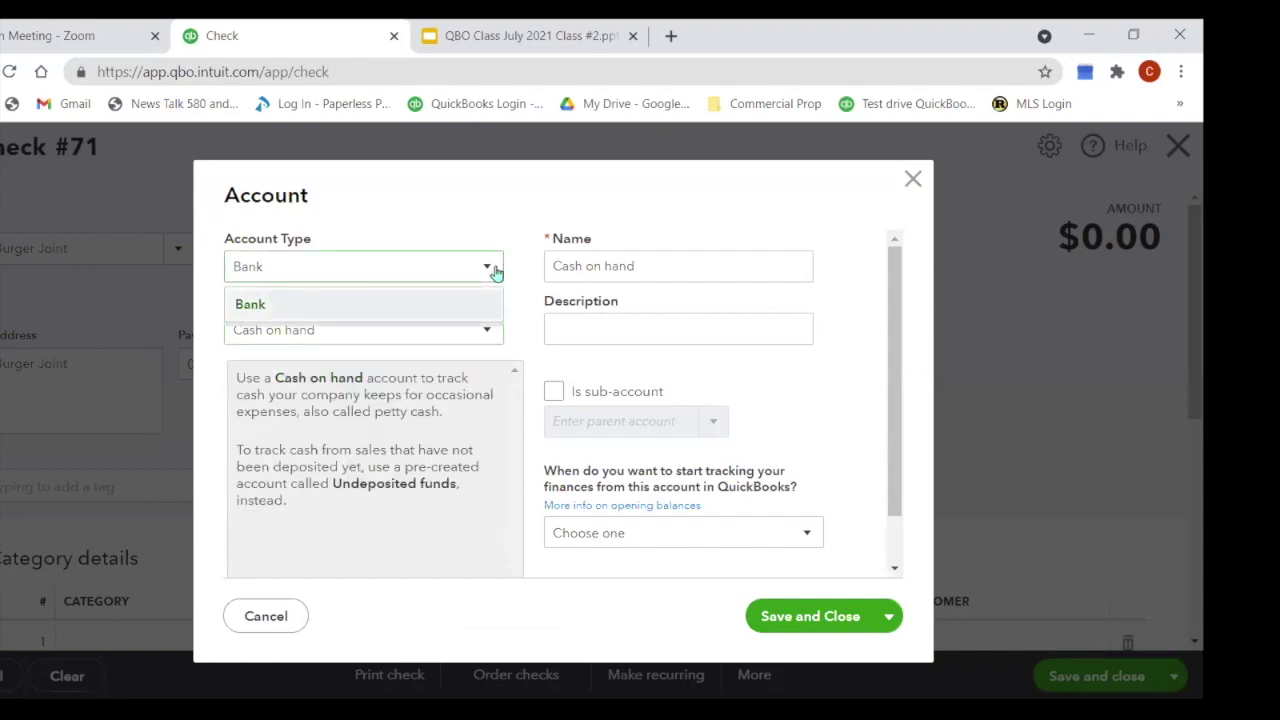
{"action": "left_click", "coordinate": [490, 269]}
{"action": "left_click", "coordinate": [488, 269]}
{"action": "left_click", "coordinate": [913, 186]}
{"action": "left_click", "coordinate": [913, 184]}
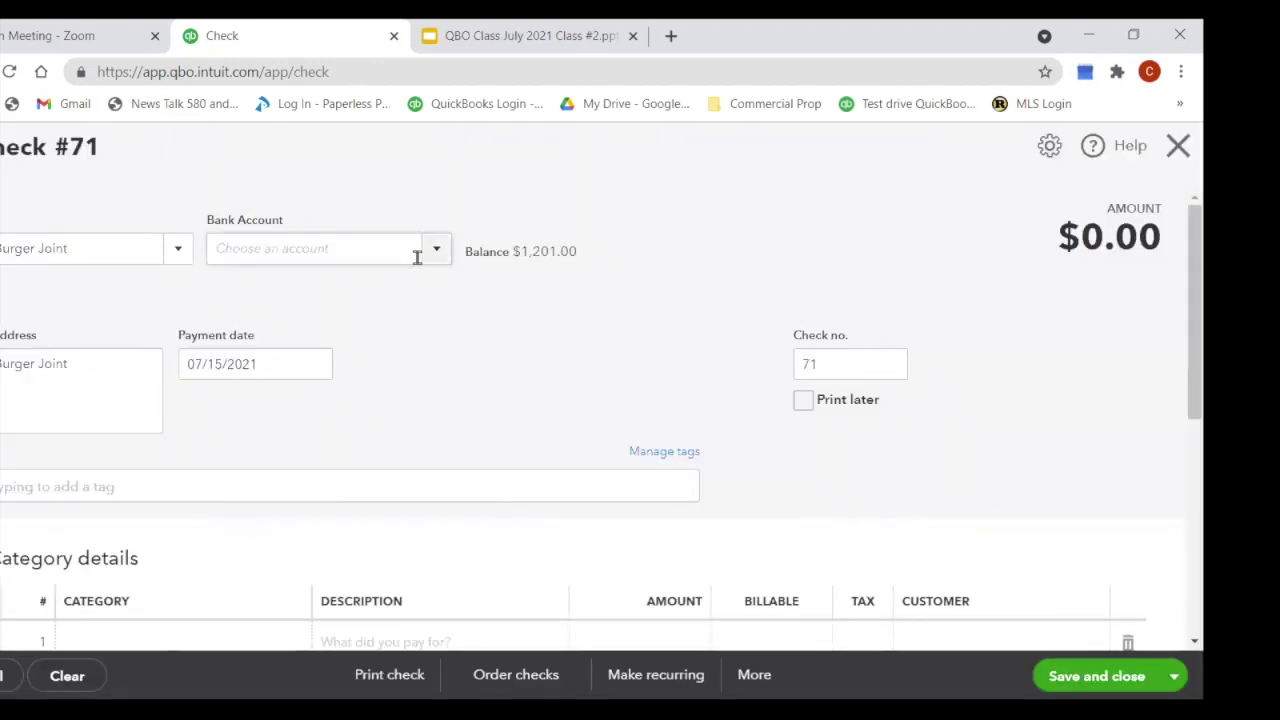
Step: Discard the unsaved check, go to Banking and dismiss the welcome message
{"action": "left_click", "coordinate": [1174, 147]}
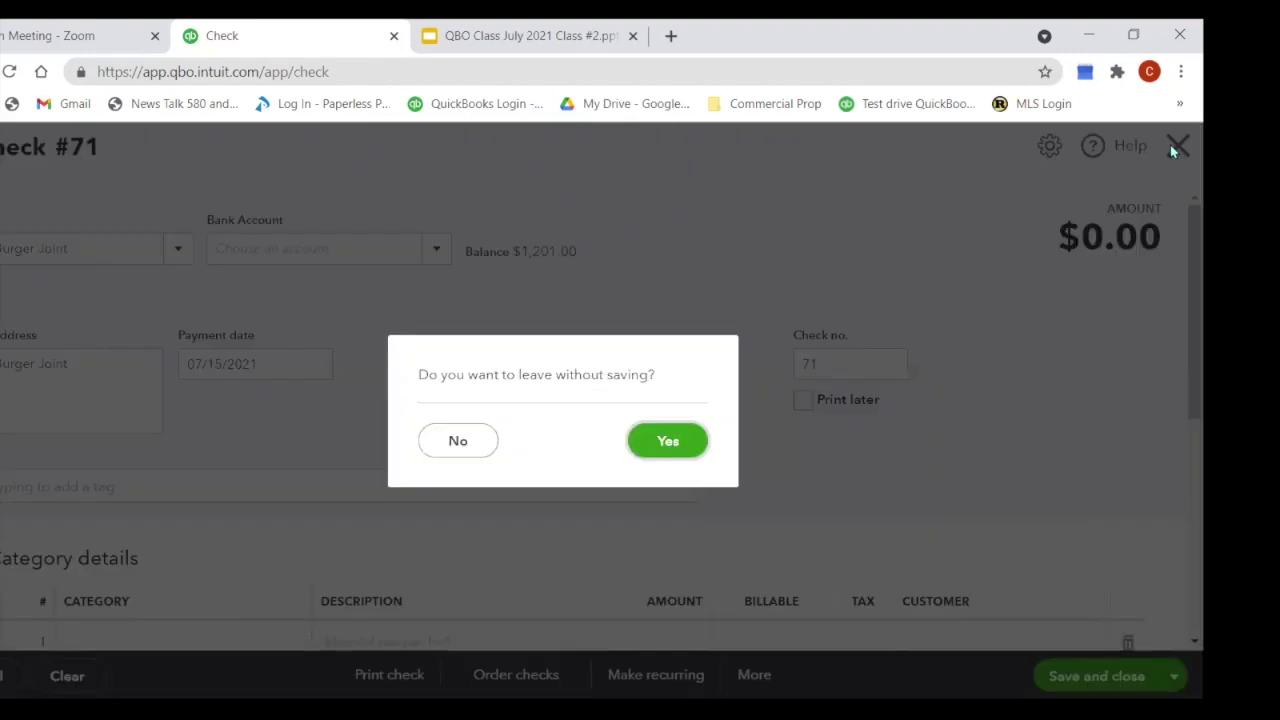
{"action": "left_click", "coordinate": [674, 445]}
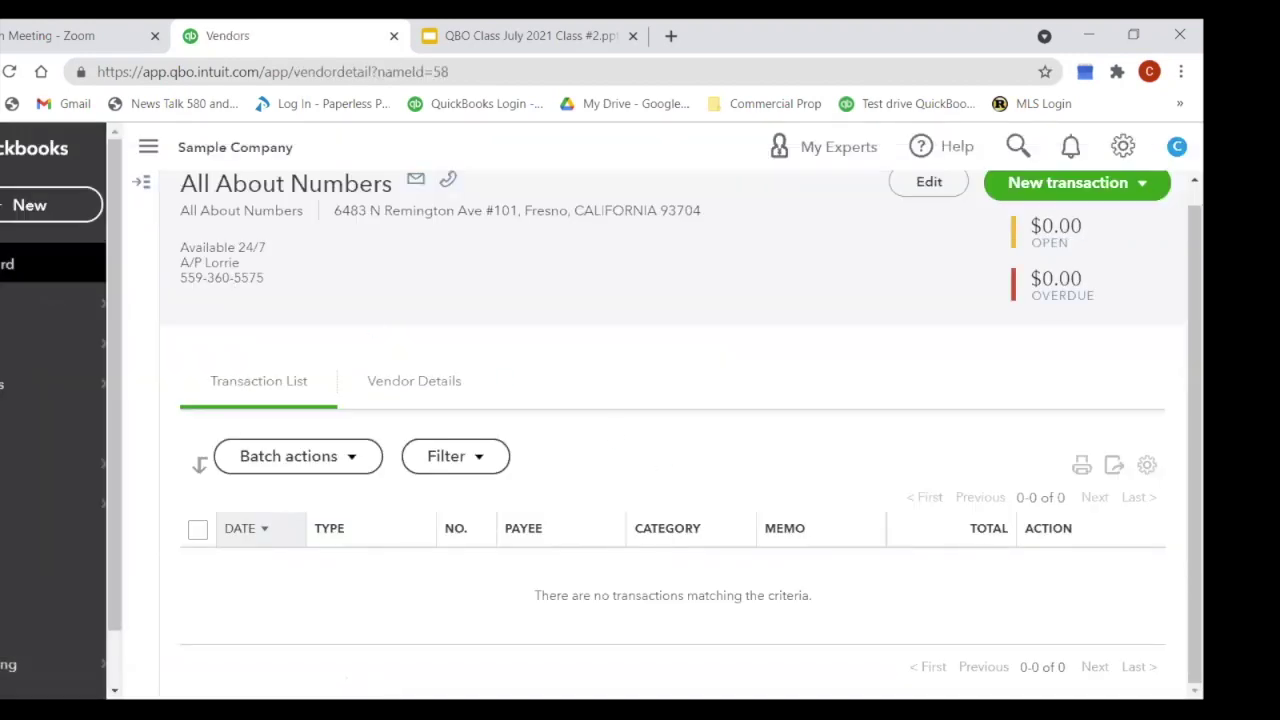
{"action": "left_click", "coordinate": [20, 303]}
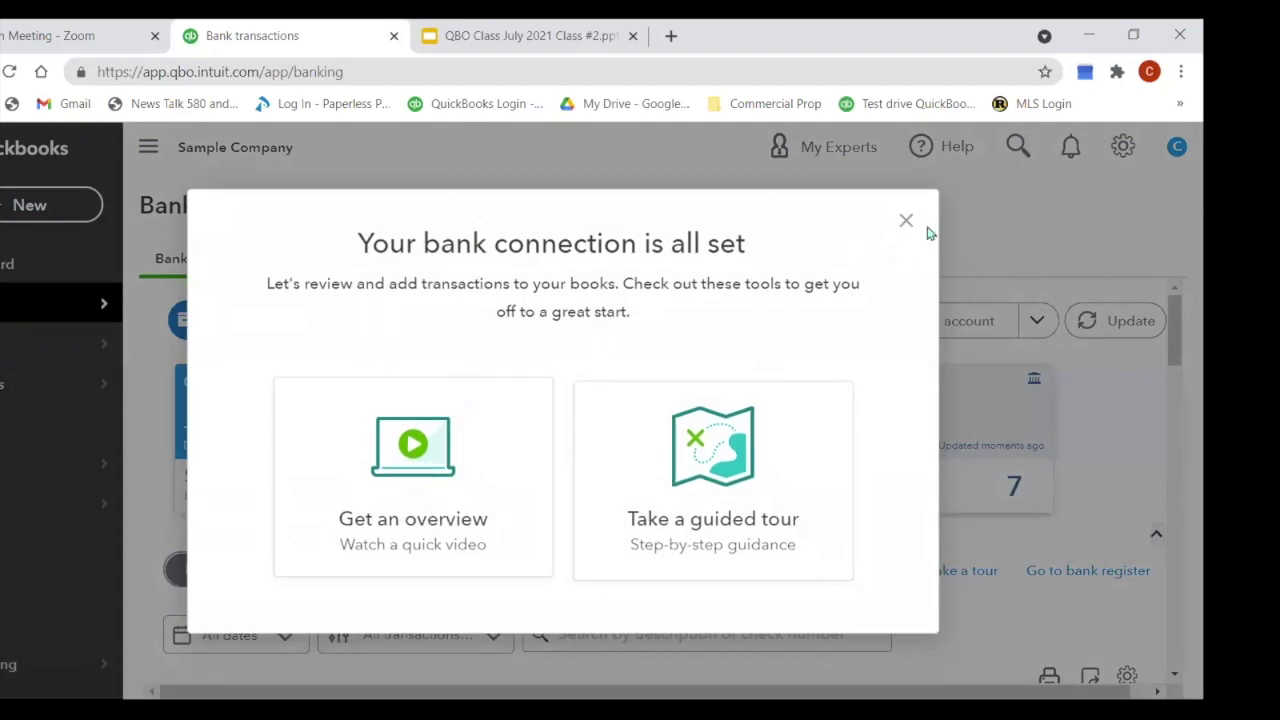
{"action": "left_click", "coordinate": [906, 220]}
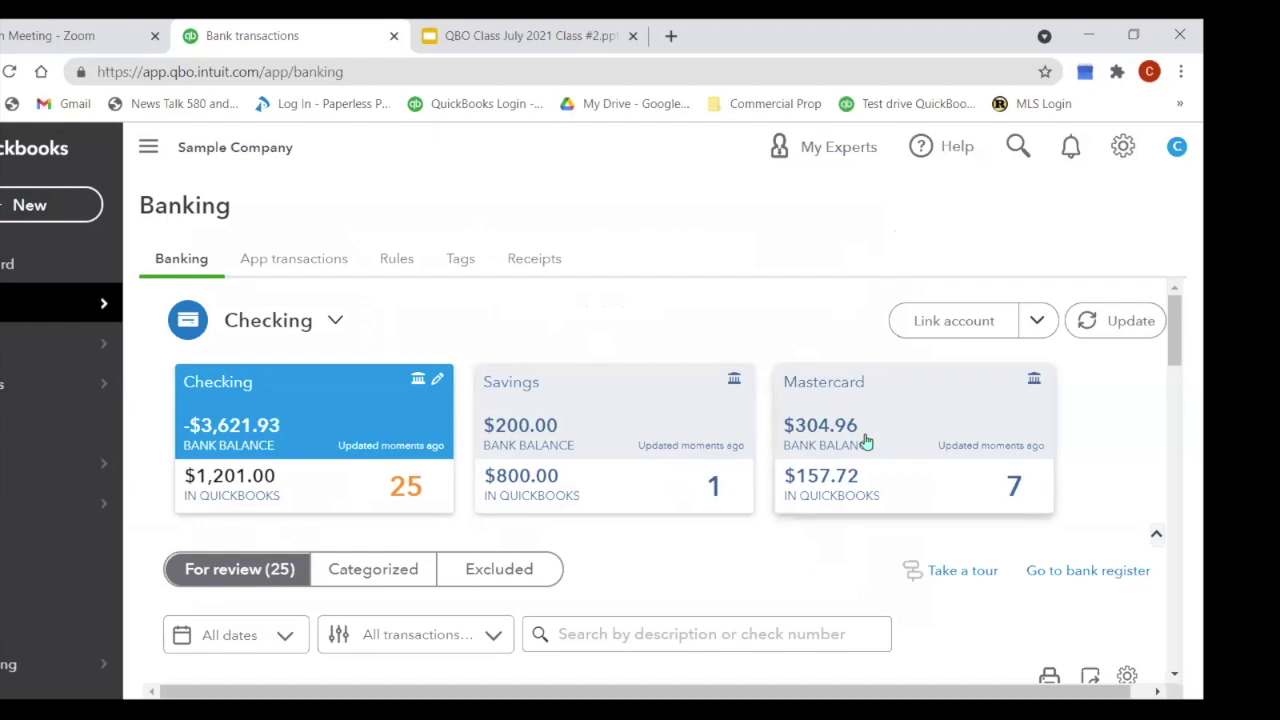
Step: Start a new check and abandon adding a 'mas' bank account
{"action": "left_click", "coordinate": [33, 213]}
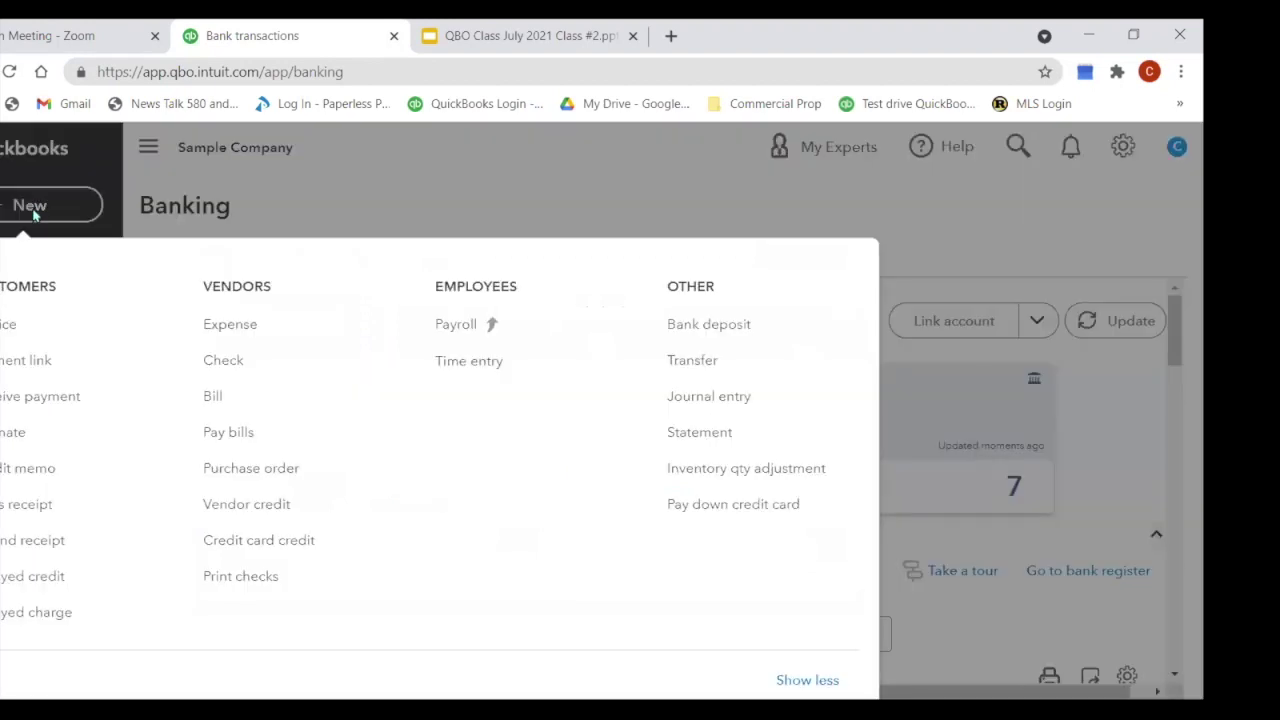
{"action": "left_click", "coordinate": [272, 373]}
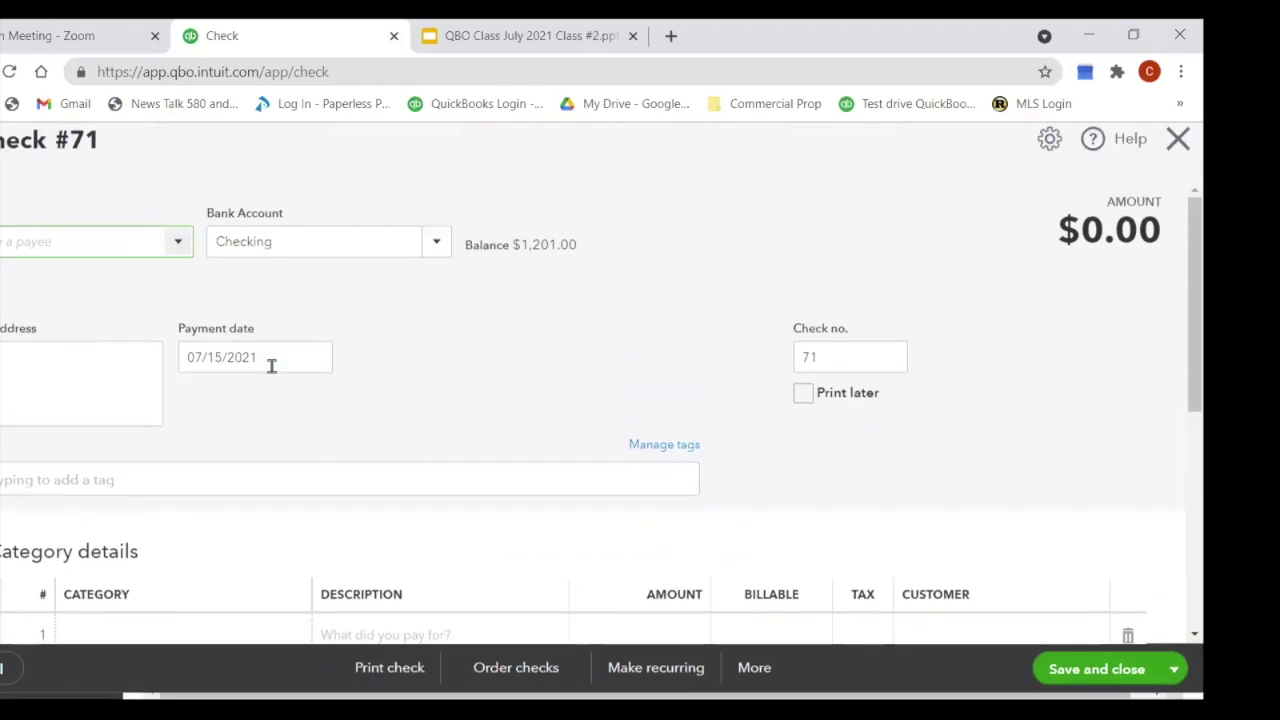
{"action": "left_click", "coordinate": [440, 254]}
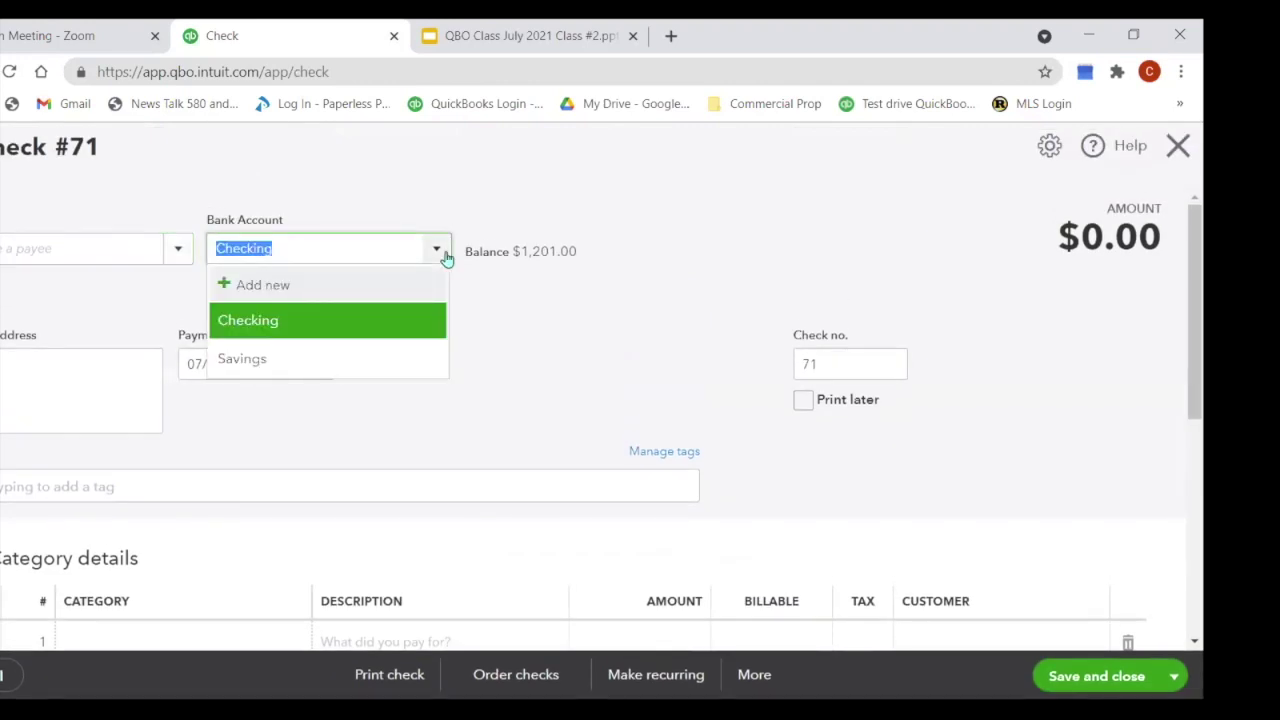
{"action": "type", "text": "mas"}
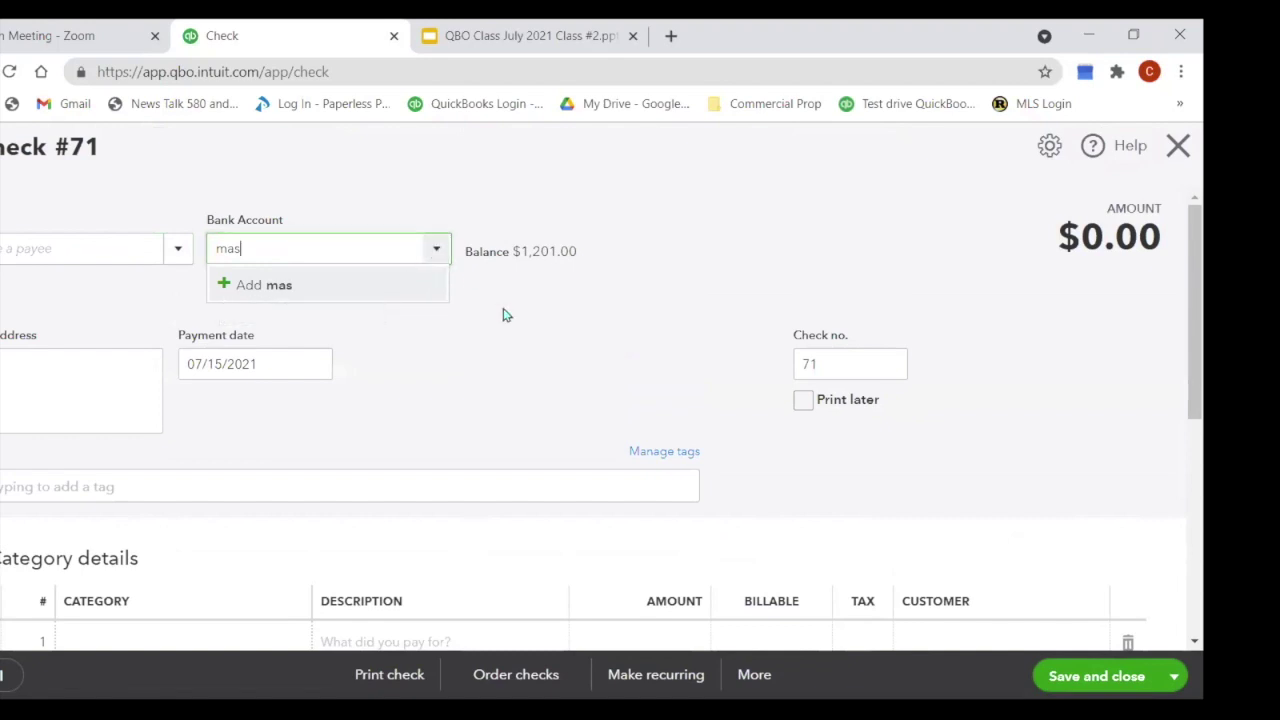
{"action": "left_click", "coordinate": [440, 292]}
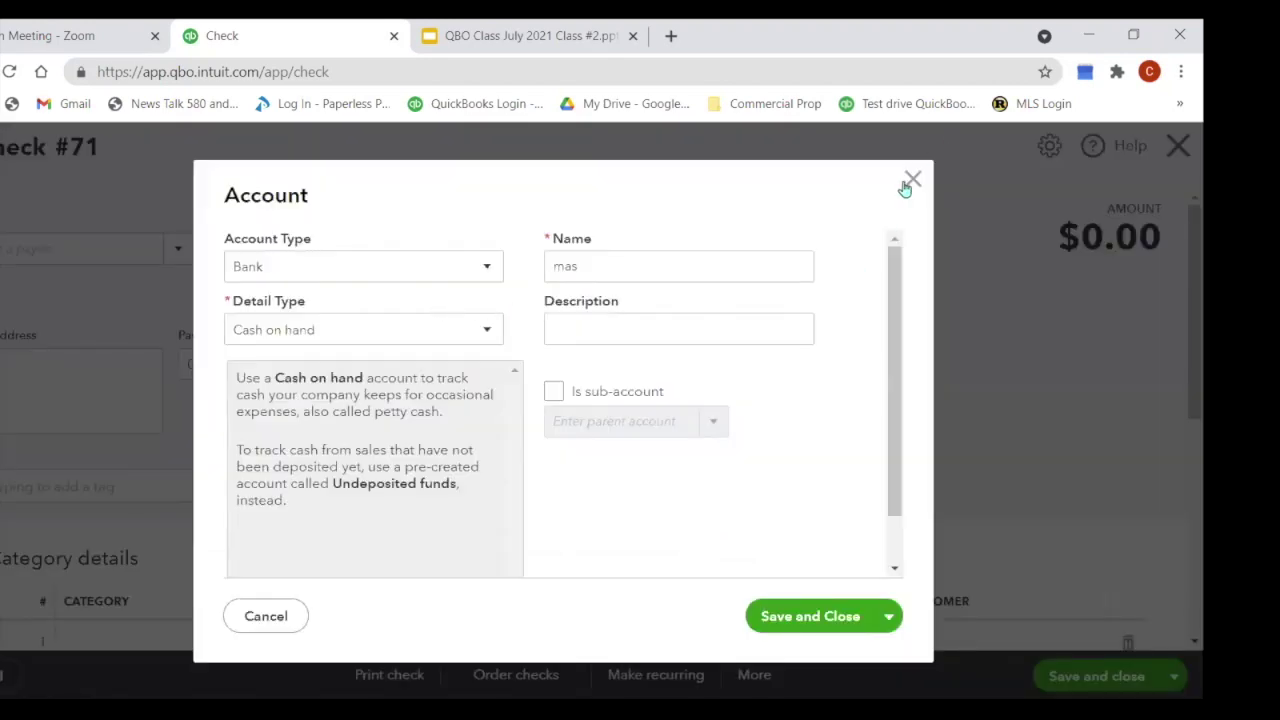
{"action": "left_click", "coordinate": [908, 184]}
Step: Make Bob's Burger Joint the check's payee
{"action": "left_click", "coordinate": [86, 255]}
{"action": "type", "text": "bob"}
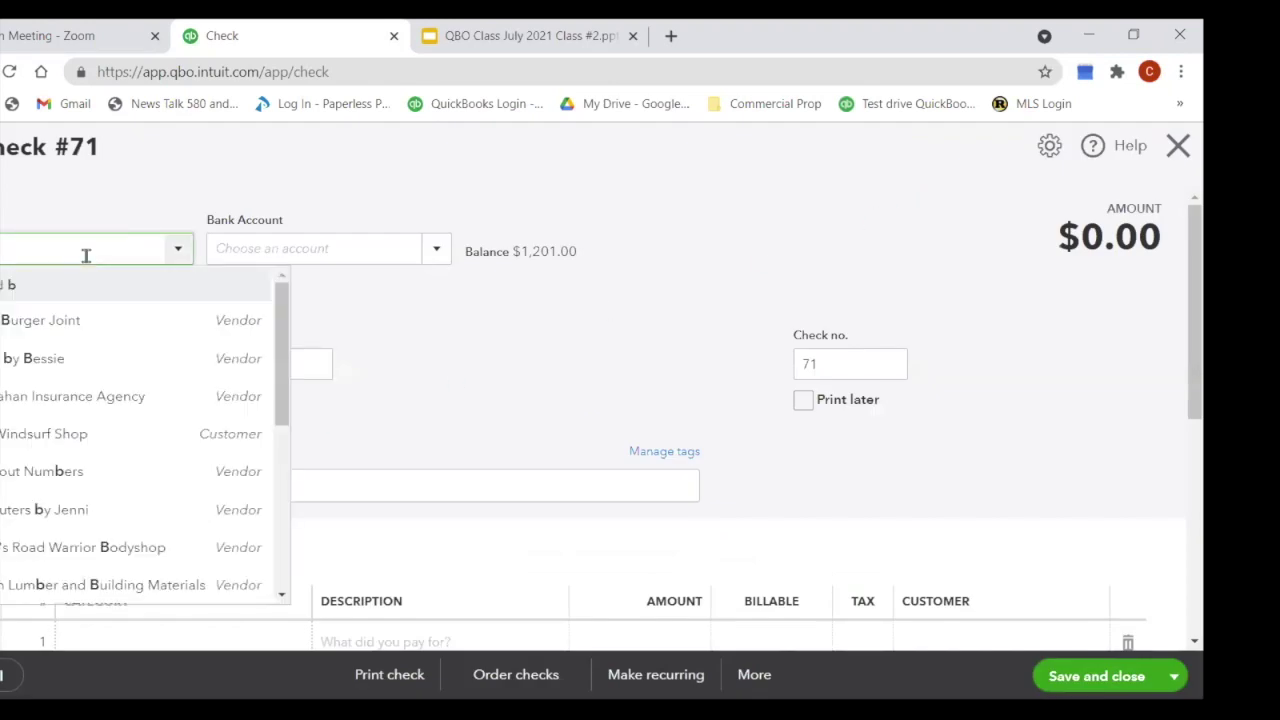
{"action": "left_click", "coordinate": [66, 338]}
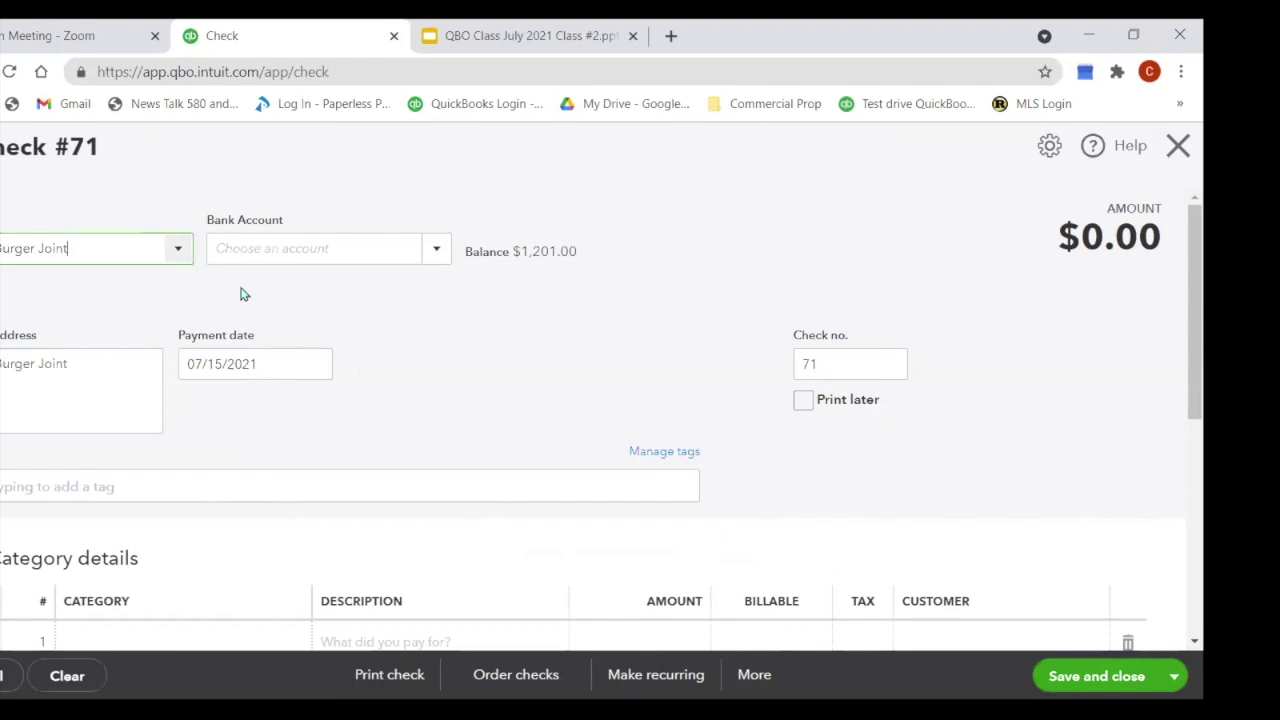
{"action": "left_click", "coordinate": [447, 258]}
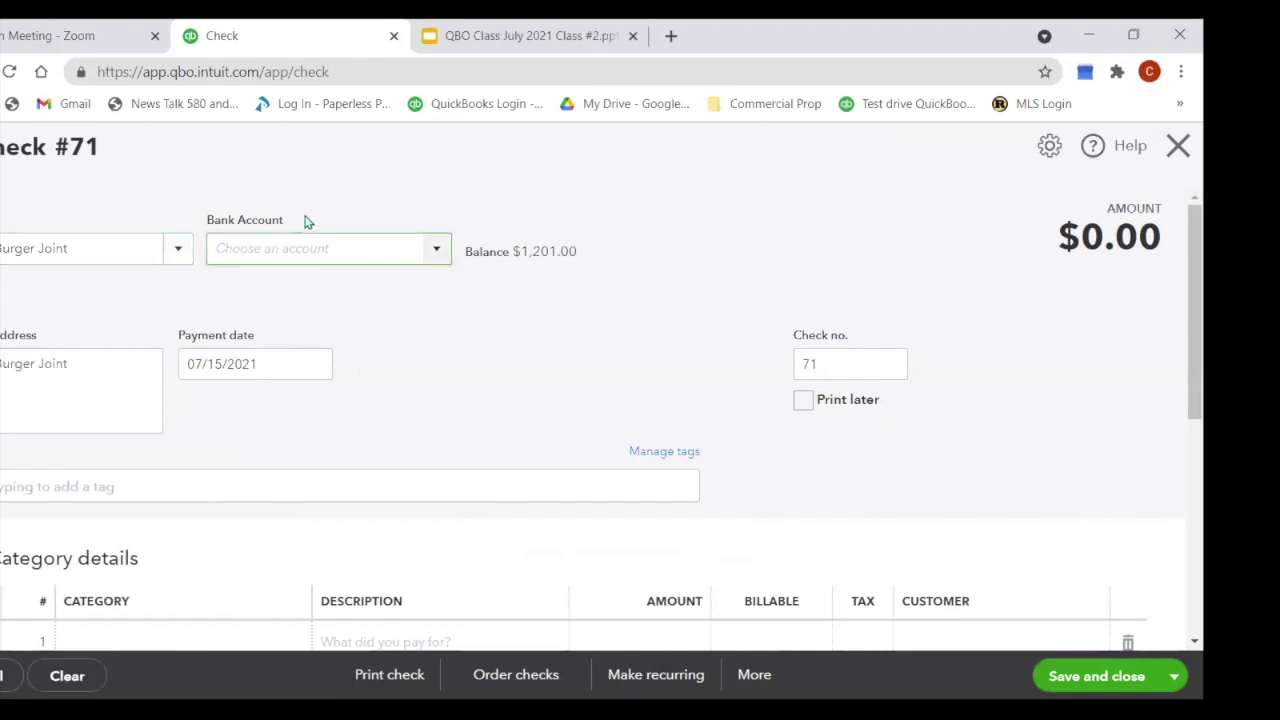
Step: Filter the bank accounts by 'che' and pay check #71 from Checking
{"action": "type", "text": "che"}
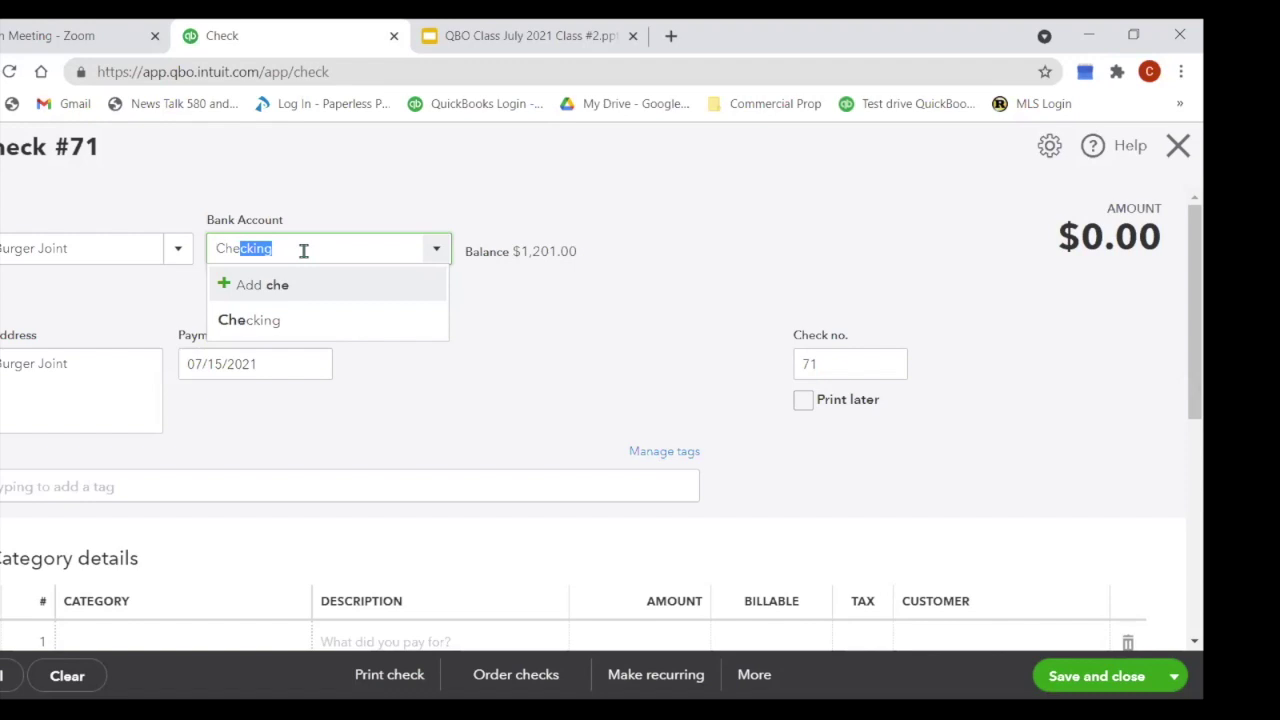
{"action": "left_click", "coordinate": [281, 326]}
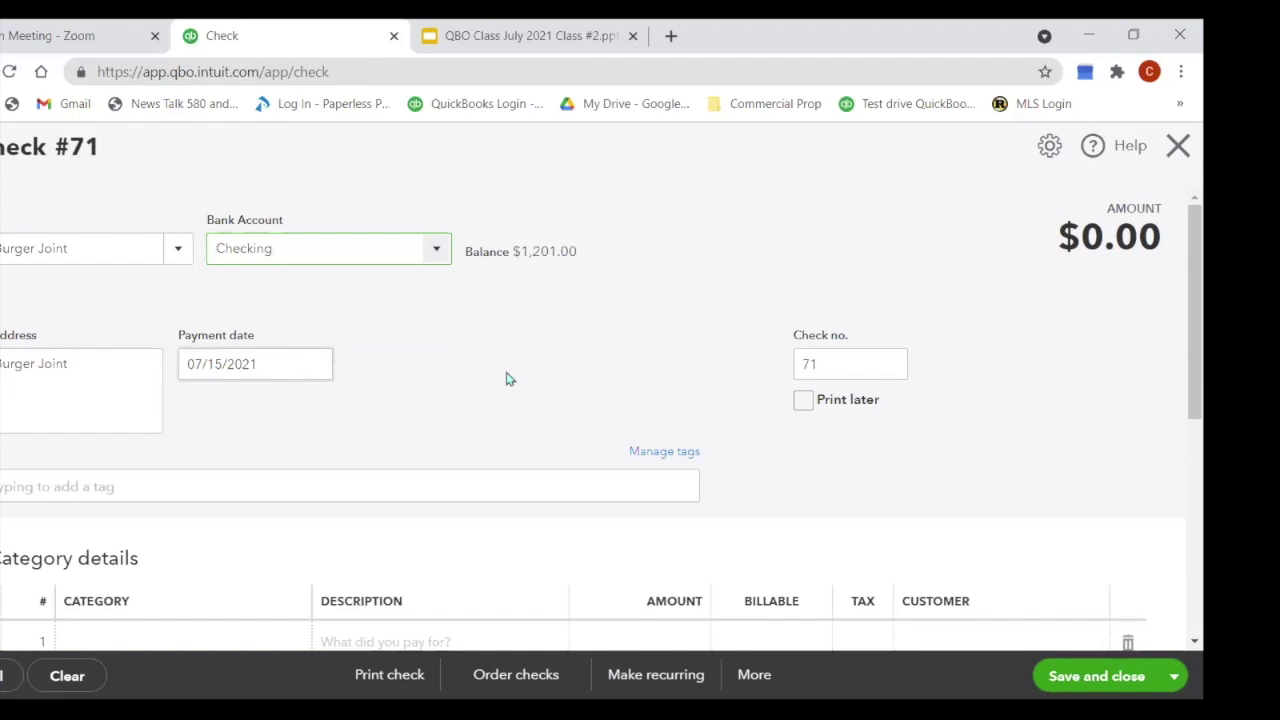
Step: Add a Meals and Entertainment category line of 72.31 to the check
{"action": "scroll", "coordinate": [214, 466], "scroll_direction": "down", "scroll_amount": 2}
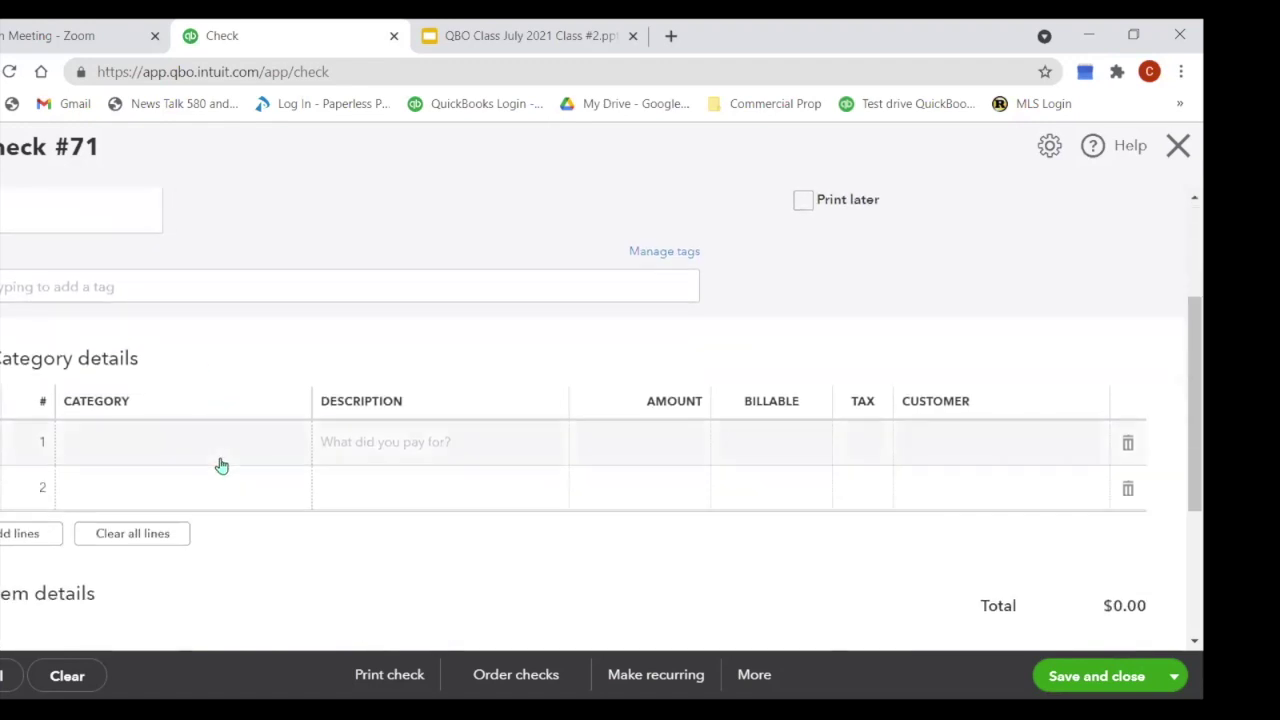
{"action": "left_click", "coordinate": [190, 445]}
{"action": "type", "text": "meals"}
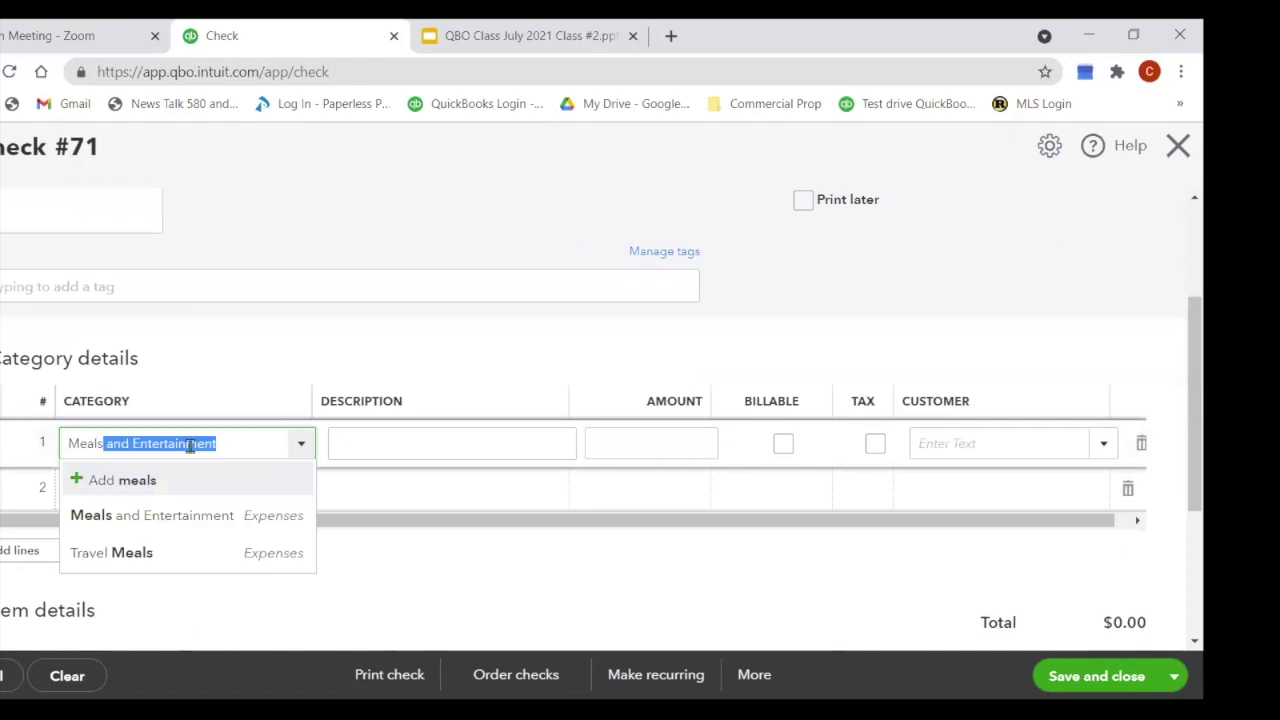
{"action": "left_click", "coordinate": [196, 515]}
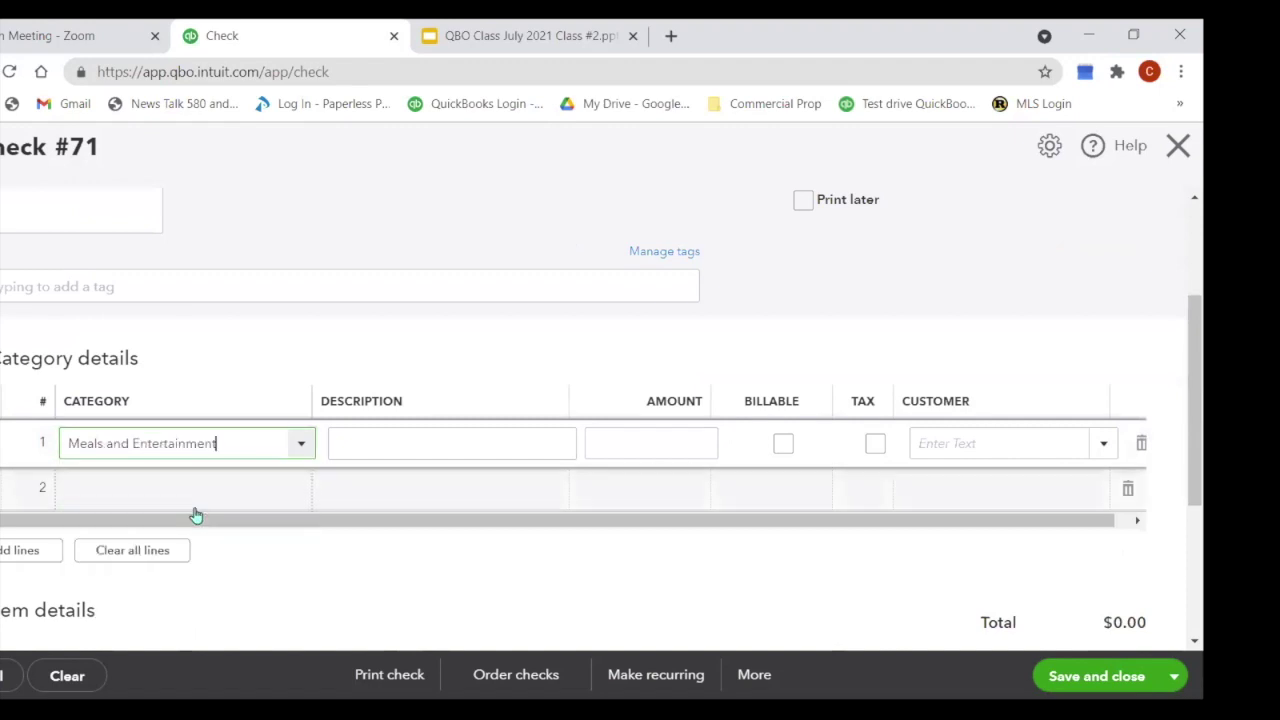
{"action": "left_click", "coordinate": [711, 443]}
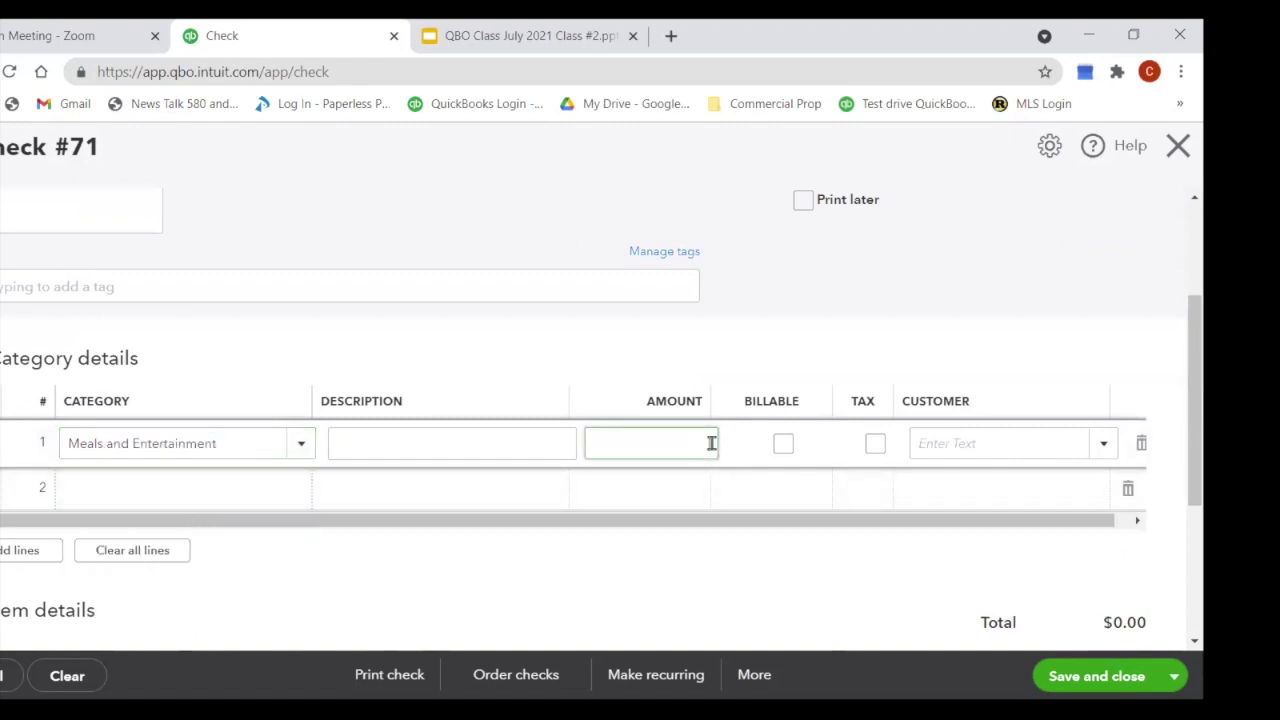
{"action": "type", "text": "72.31"}
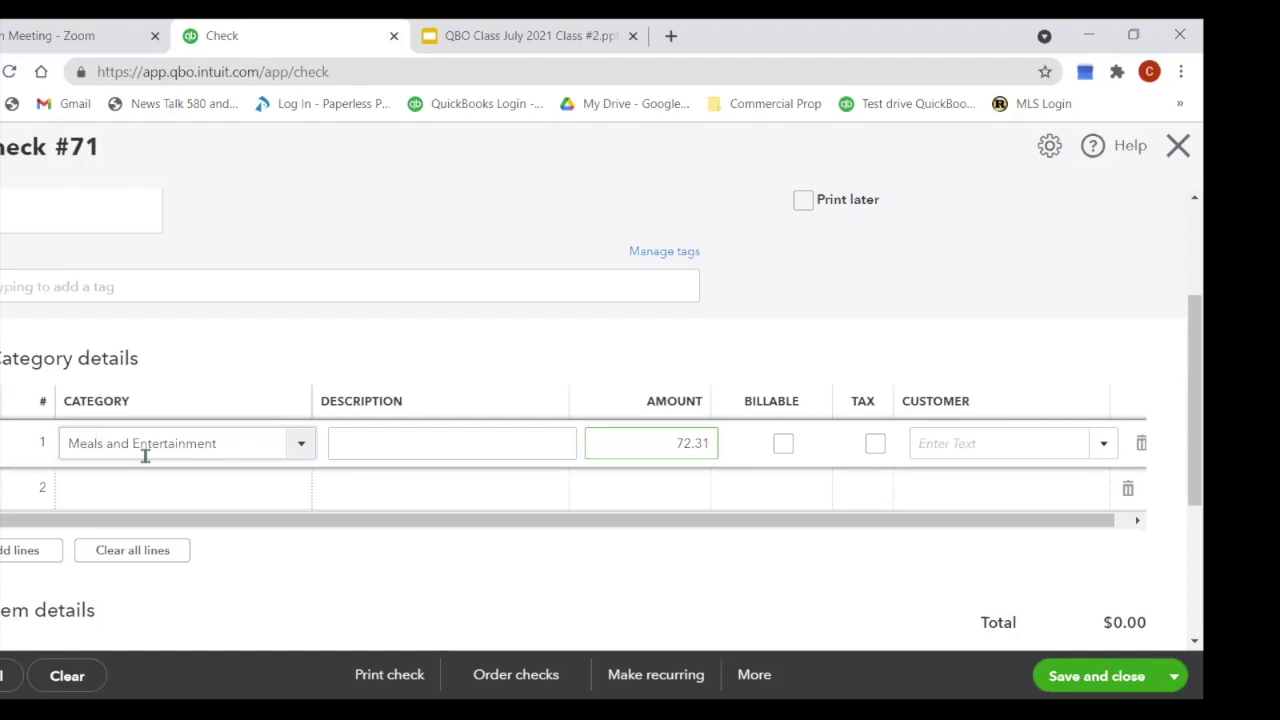
{"action": "left_click", "coordinate": [1172, 680]}
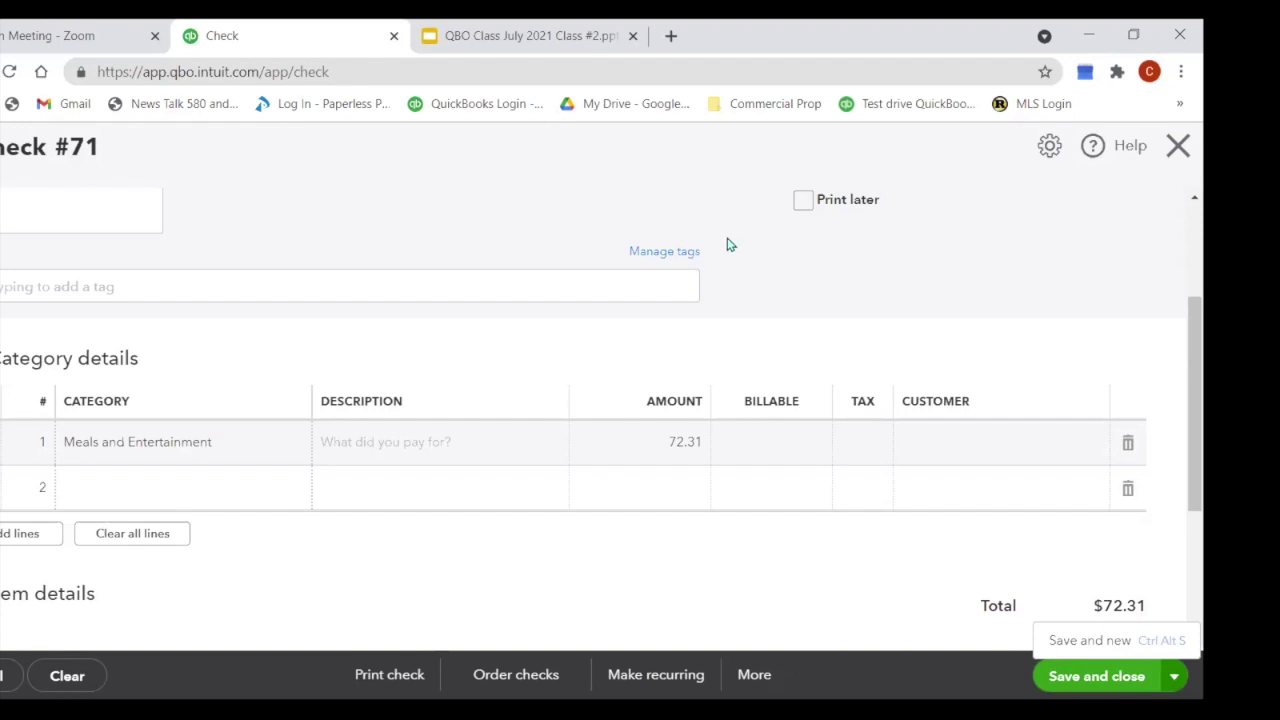
{"action": "scroll", "coordinate": [551, 214], "scroll_direction": "up", "scroll_amount": 2}
Step: Save check 71 with Save and new instead of leaving unsaved
{"action": "left_click", "coordinate": [1177, 158]}
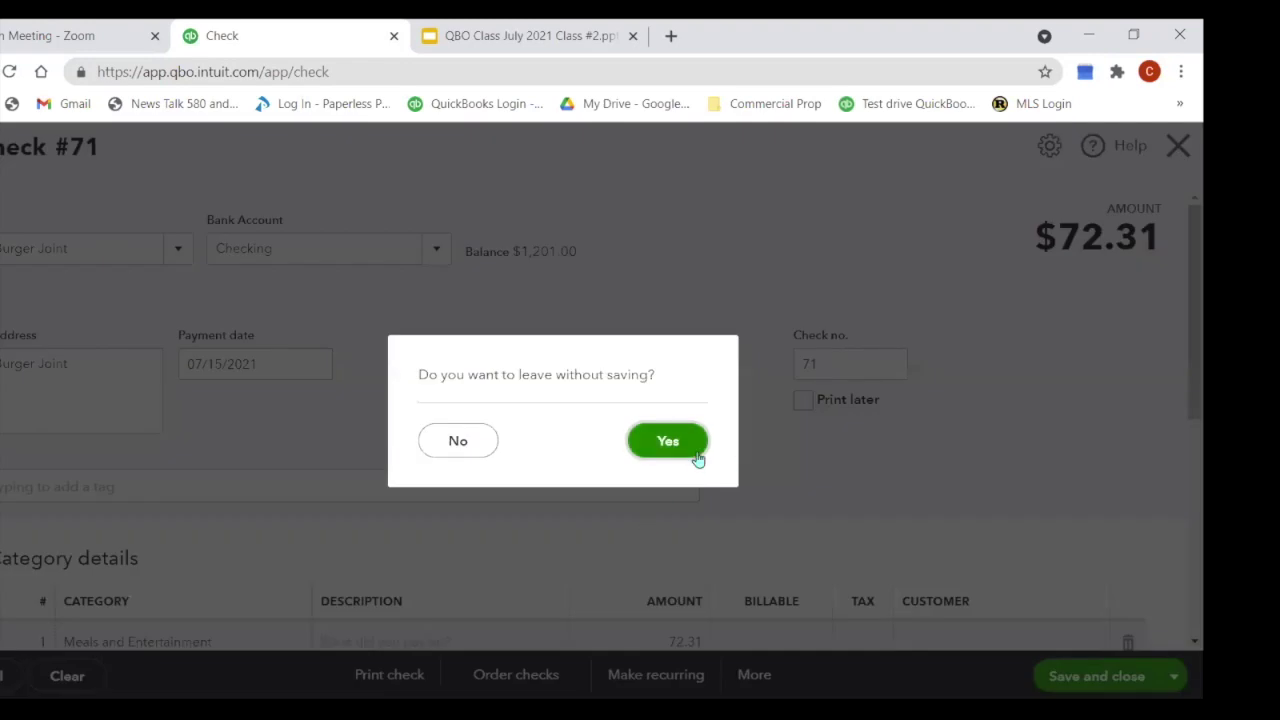
{"action": "left_click", "coordinate": [458, 440]}
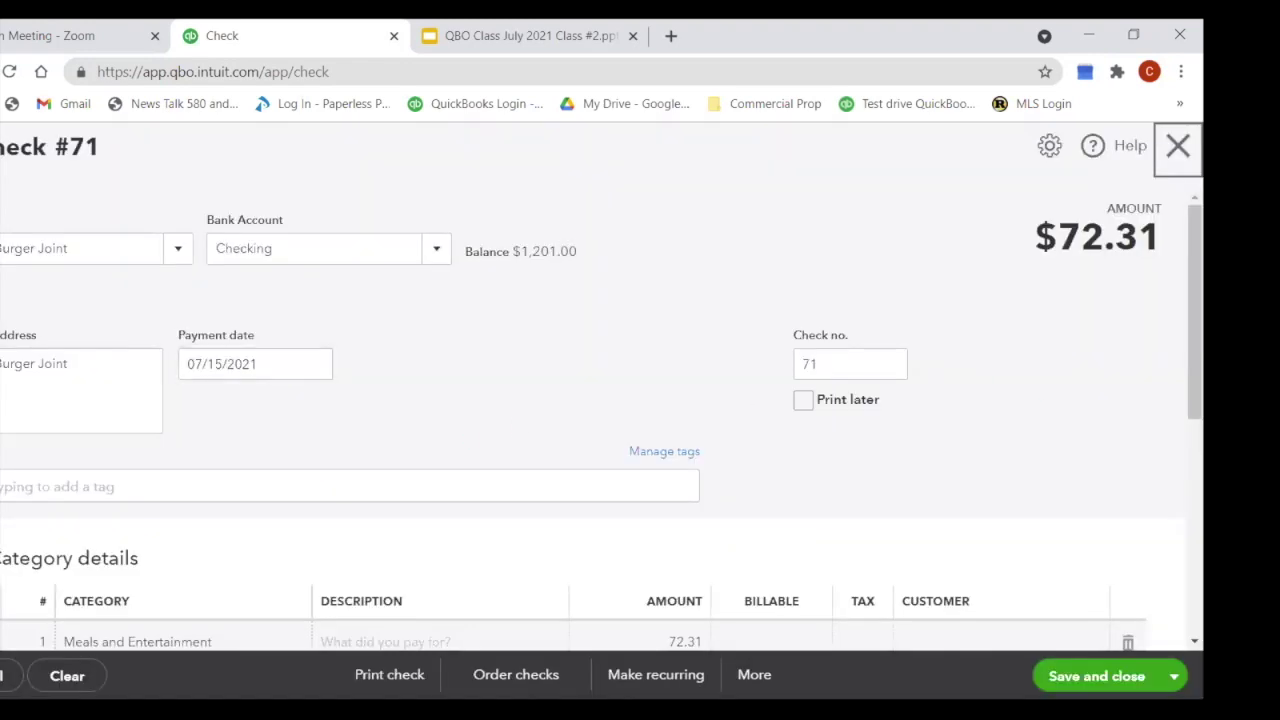
{"action": "left_click", "coordinate": [1089, 679]}
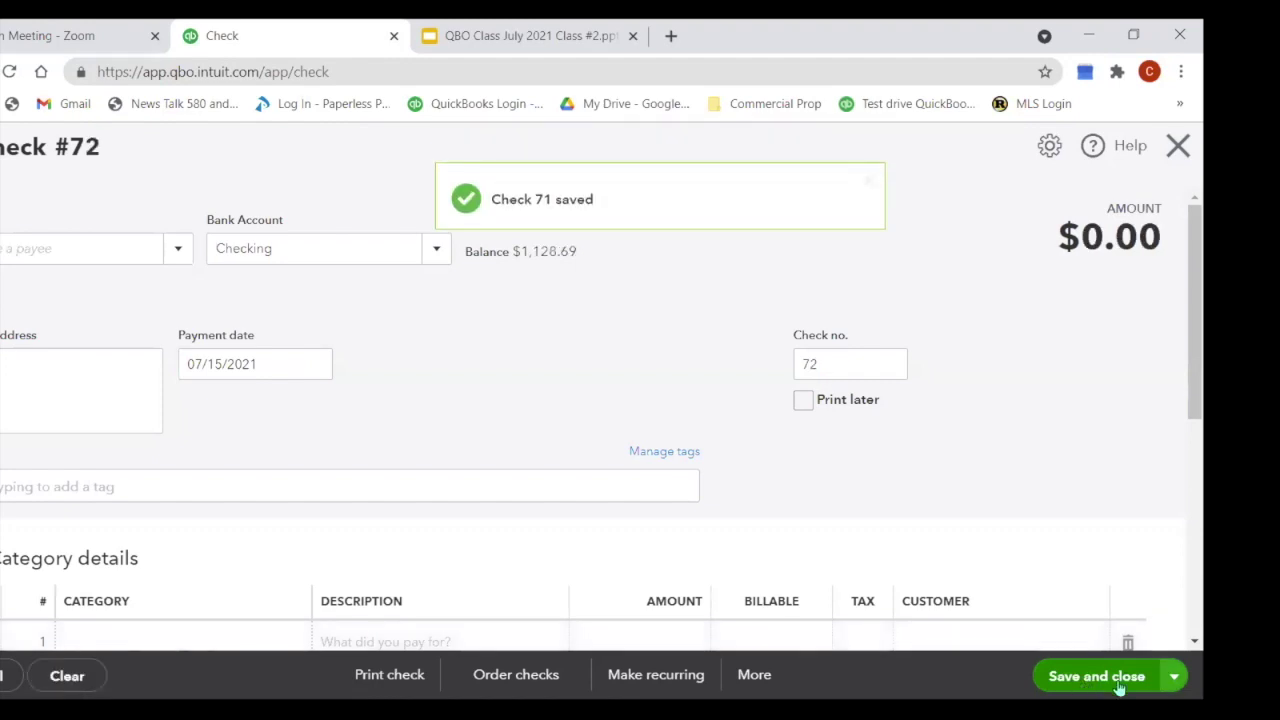
Step: Discard the blank follow-up check without saving
{"action": "left_click", "coordinate": [1118, 680]}
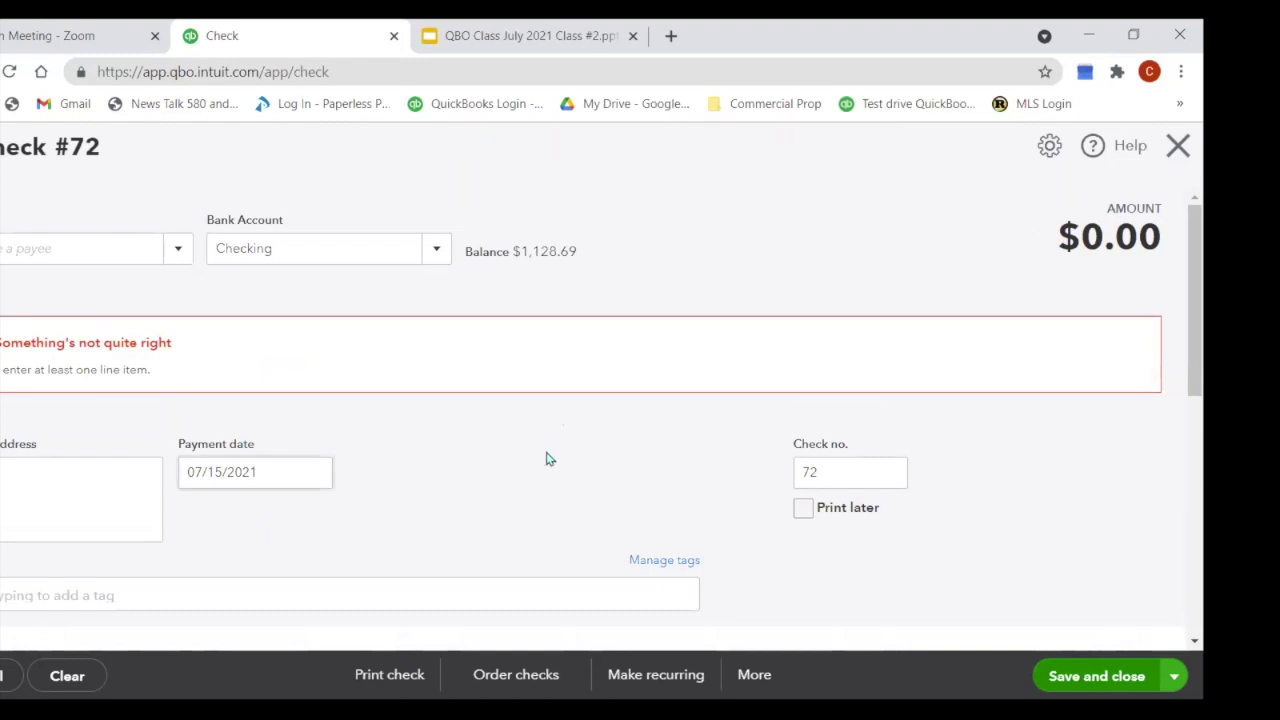
{"action": "left_click", "coordinate": [1179, 150]}
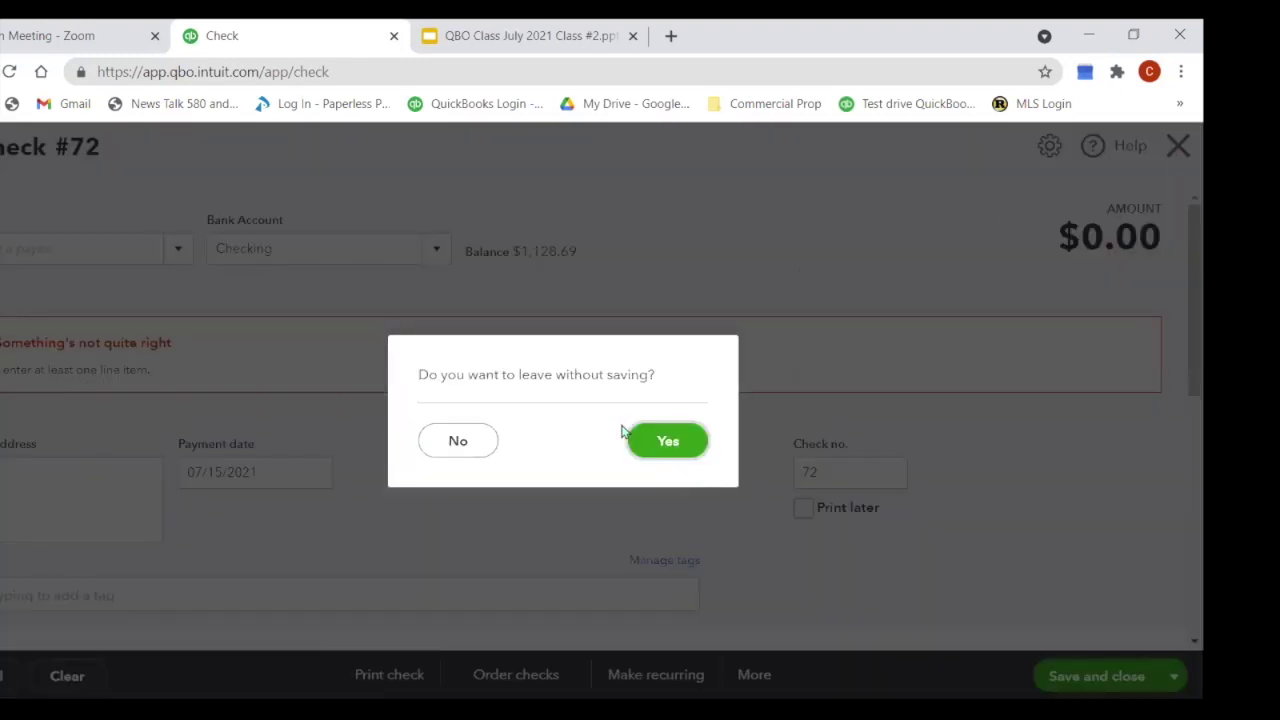
{"action": "left_click", "coordinate": [669, 452]}
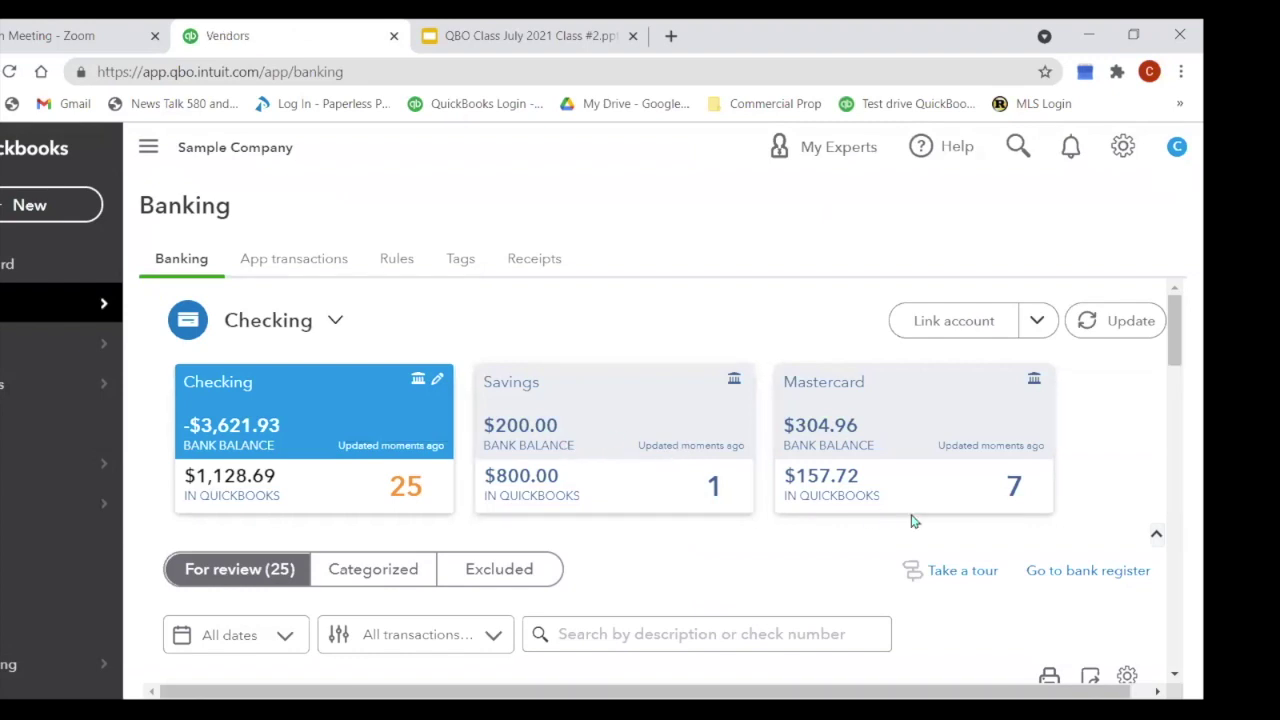
Step: Open the Checking register showing check 71 to Bob's Burger Joint for $72.31, with the sidebar hidden
{"action": "left_click", "coordinate": [1096, 574]}
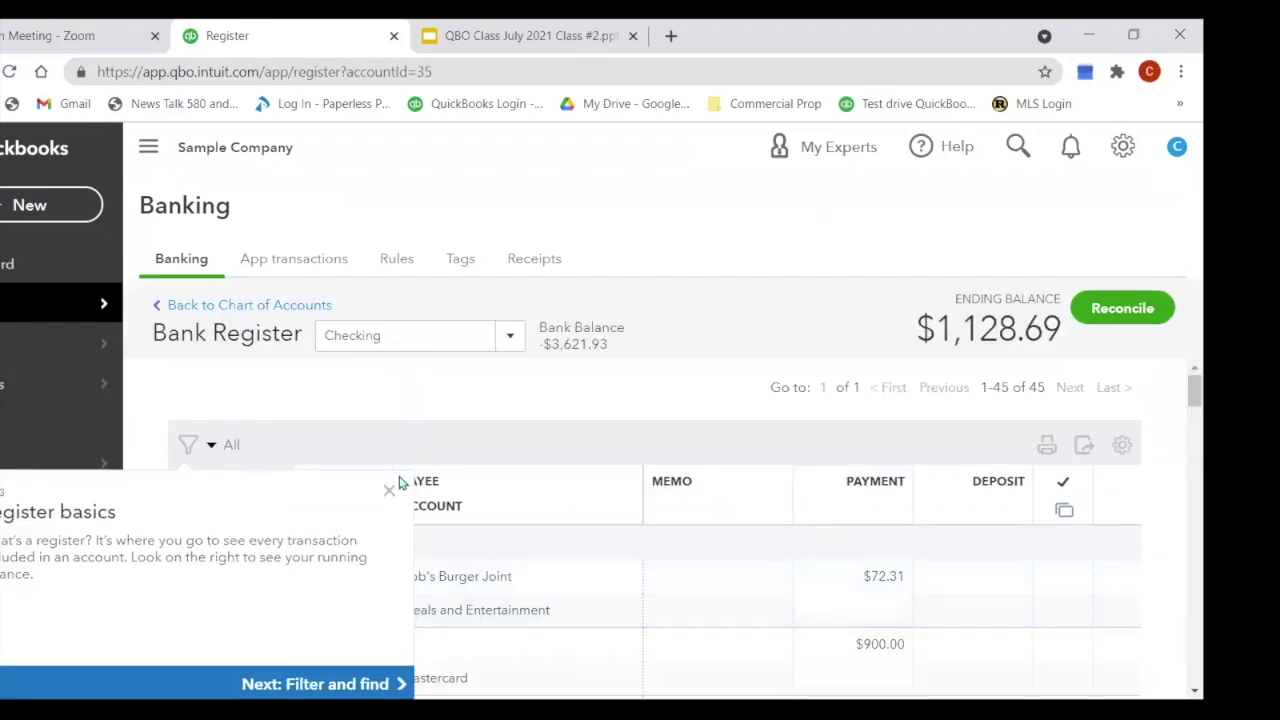
{"action": "left_click", "coordinate": [389, 490]}
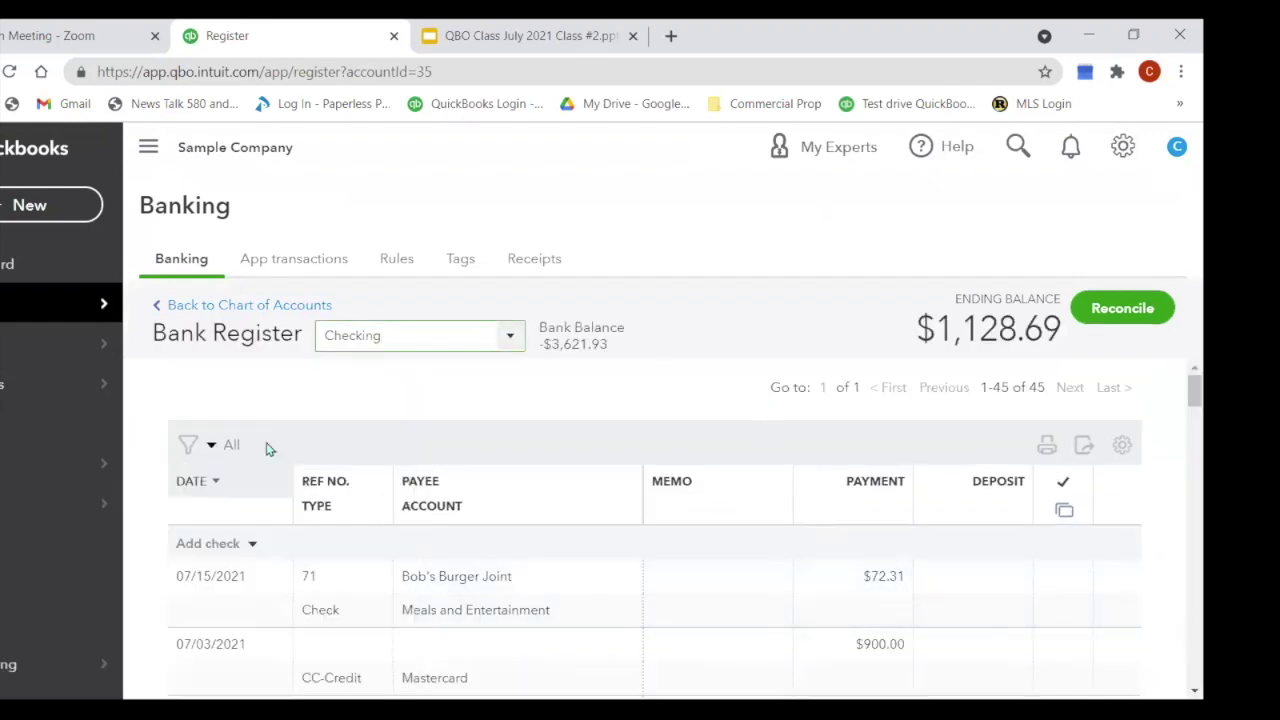
{"action": "scroll", "coordinate": [583, 477], "scroll_direction": "down", "scroll_amount": 1}
{"action": "scroll", "coordinate": [711, 431], "scroll_direction": "up", "scroll_amount": 1}
{"action": "left_click", "coordinate": [145, 150]}
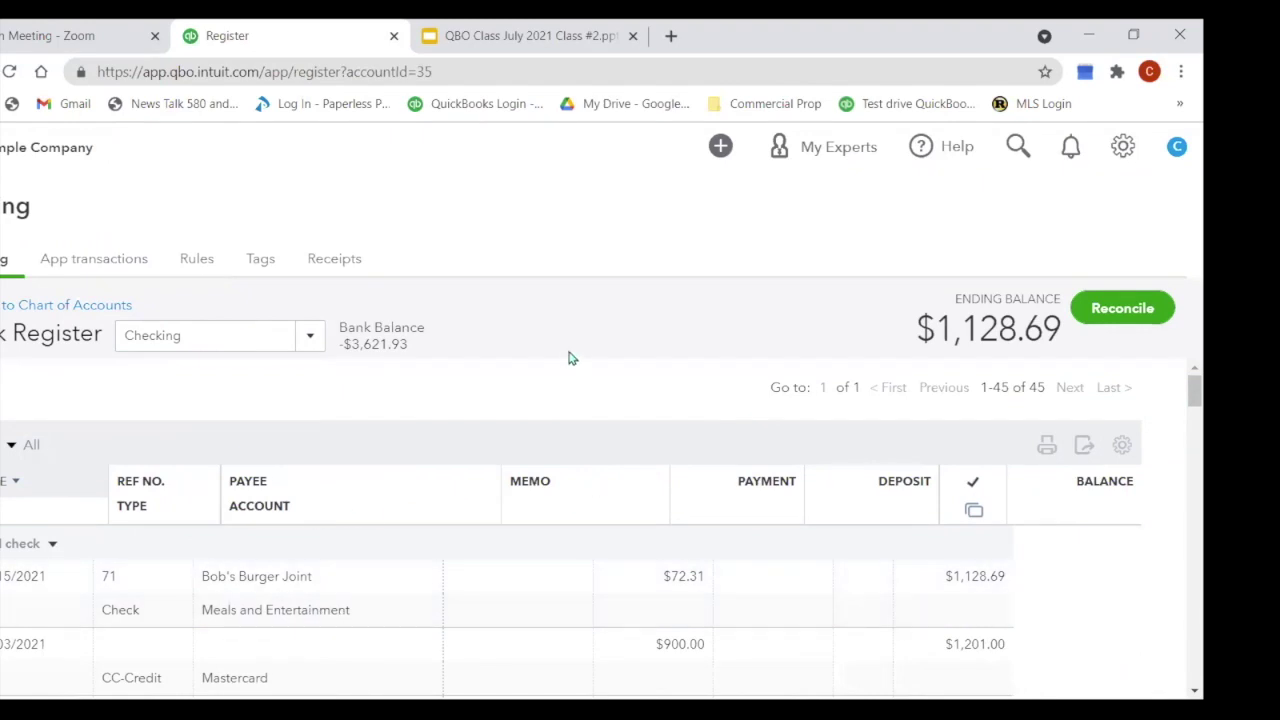
{"action": "mouse_move", "coordinate": [1182, 390]}
{"action": "left_mouse_down"}
{"action": "mouse_move", "coordinate": [1182, 408]}
{"action": "mouse_move", "coordinate": [1180, 394]}
{"action": "left_mouse_up"}
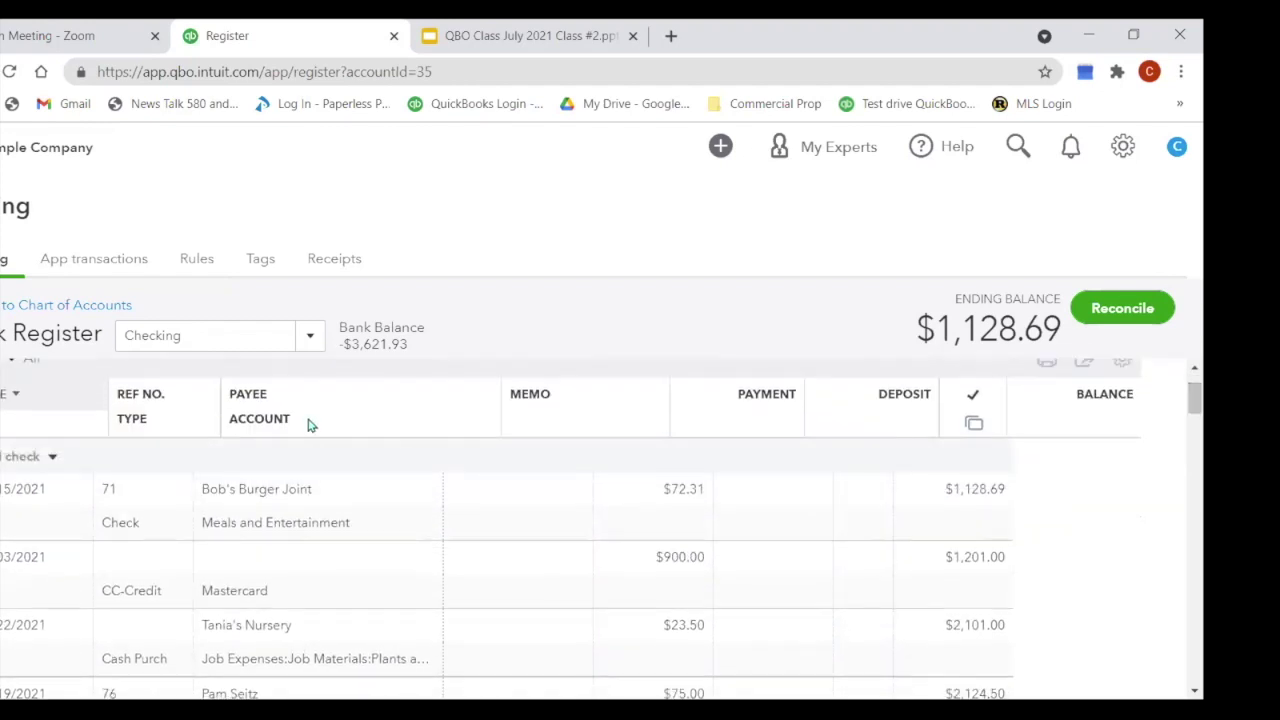
{"action": "left_click", "coordinate": [314, 341]}
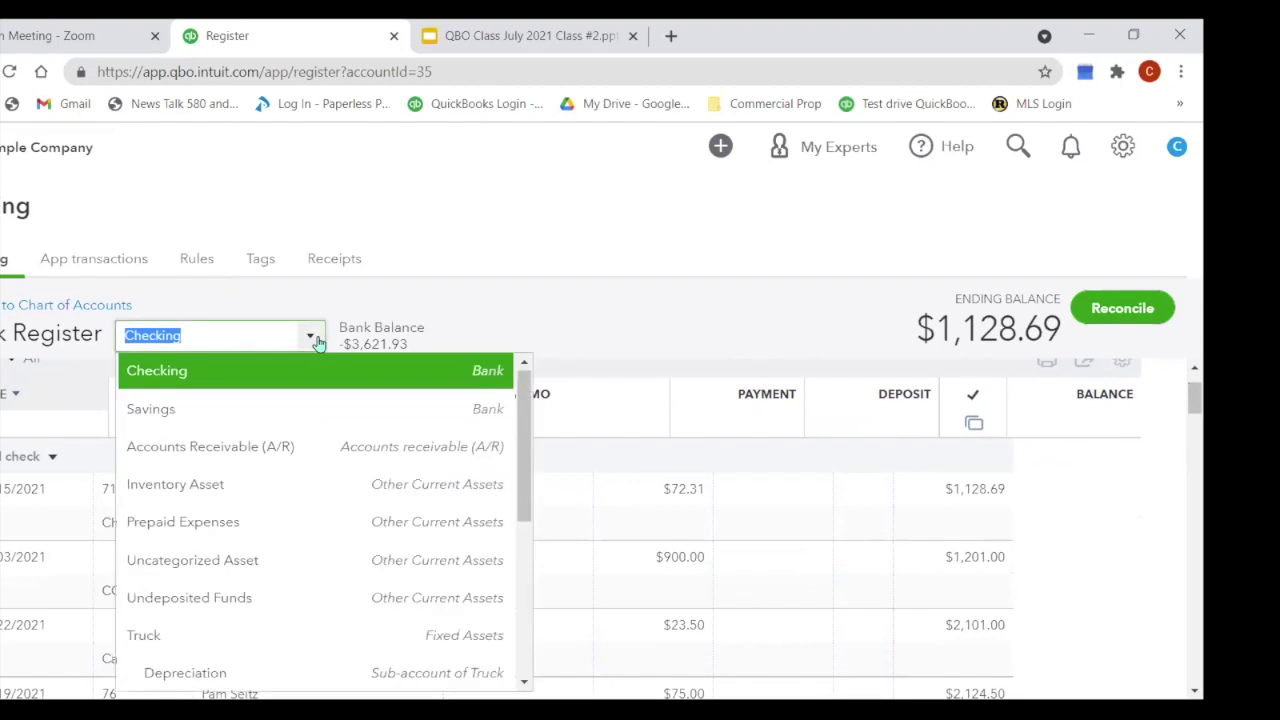
Step: Close the account list and show the transaction types that can be added to Checking
{"action": "left_click", "coordinate": [670, 357]}
{"action": "left_click", "coordinate": [53, 462]}
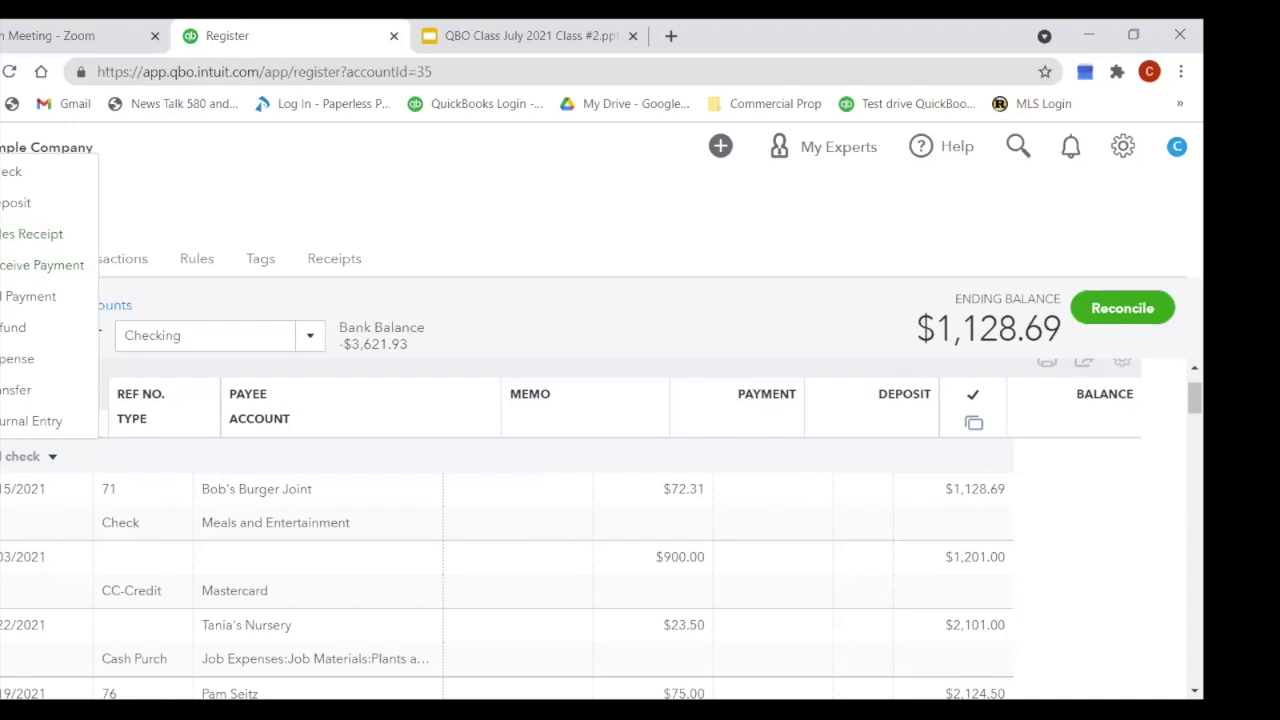
Step: Restore the navigation sidebar and dismiss the Add check transaction-type list
{"action": "left_click", "coordinate": [17, 143]}
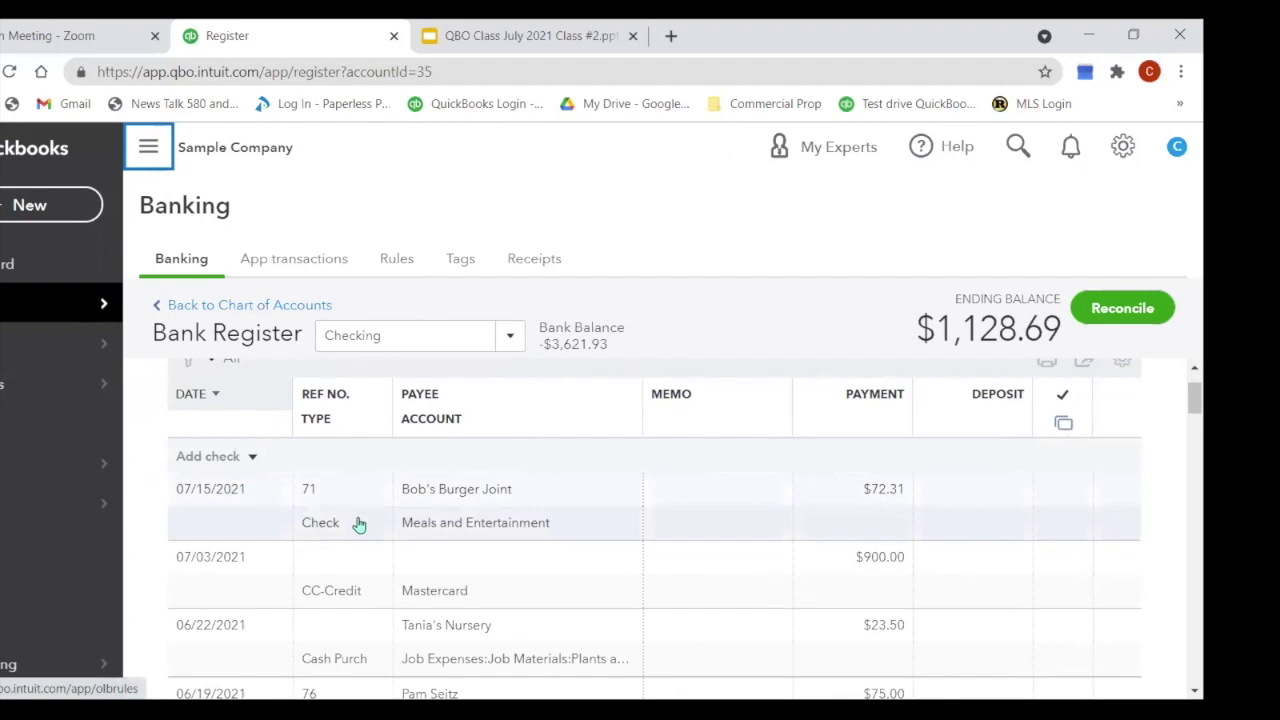
{"action": "left_click", "coordinate": [337, 417]}
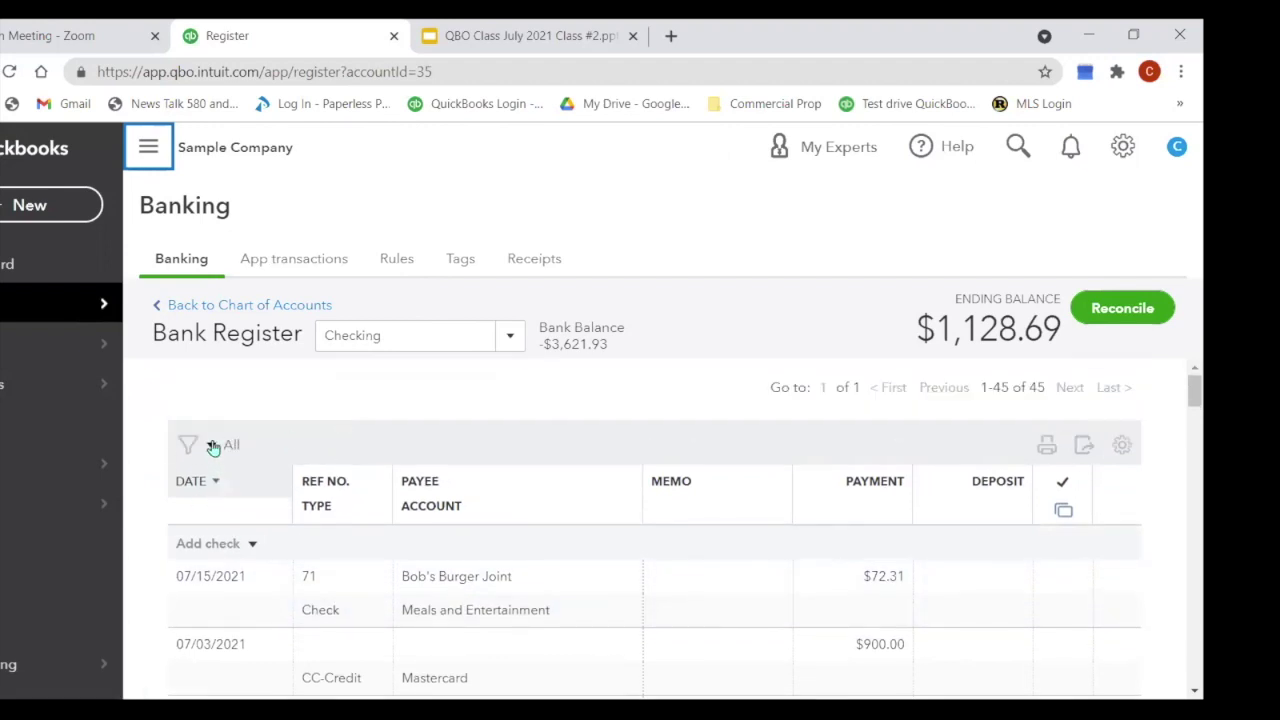
{"action": "left_click", "coordinate": [252, 543]}
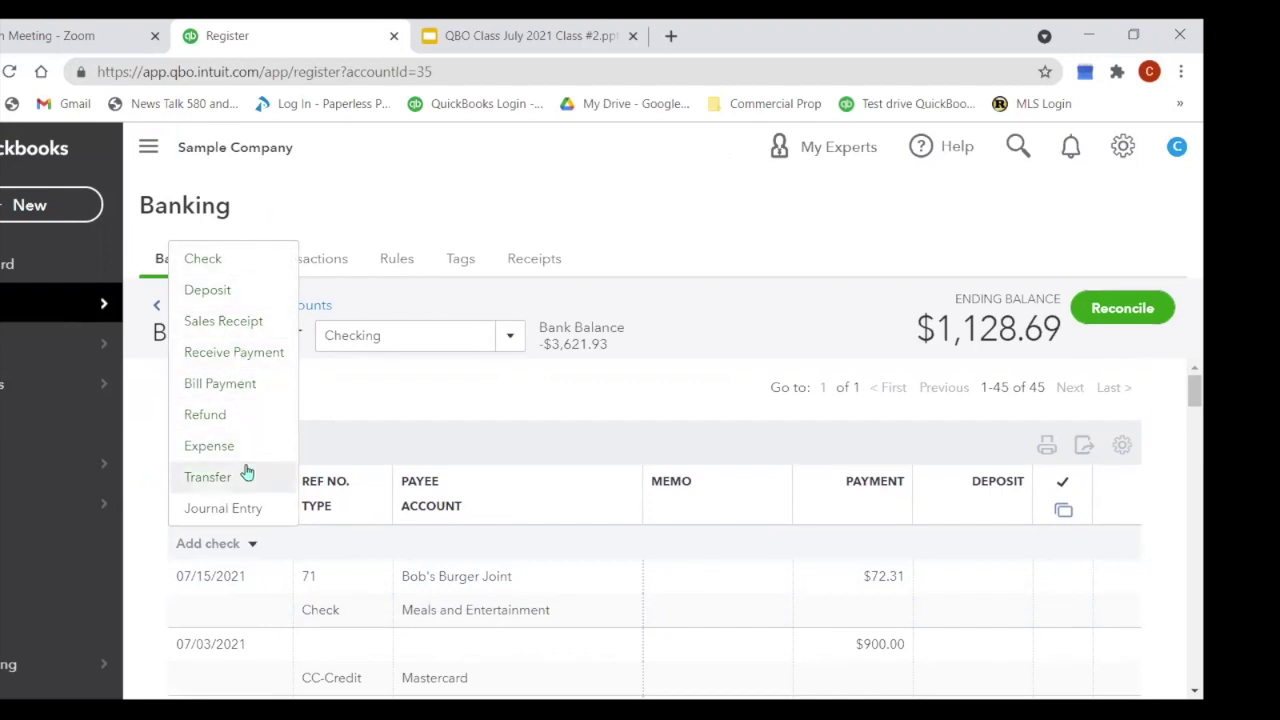
{"action": "left_click", "coordinate": [435, 209]}
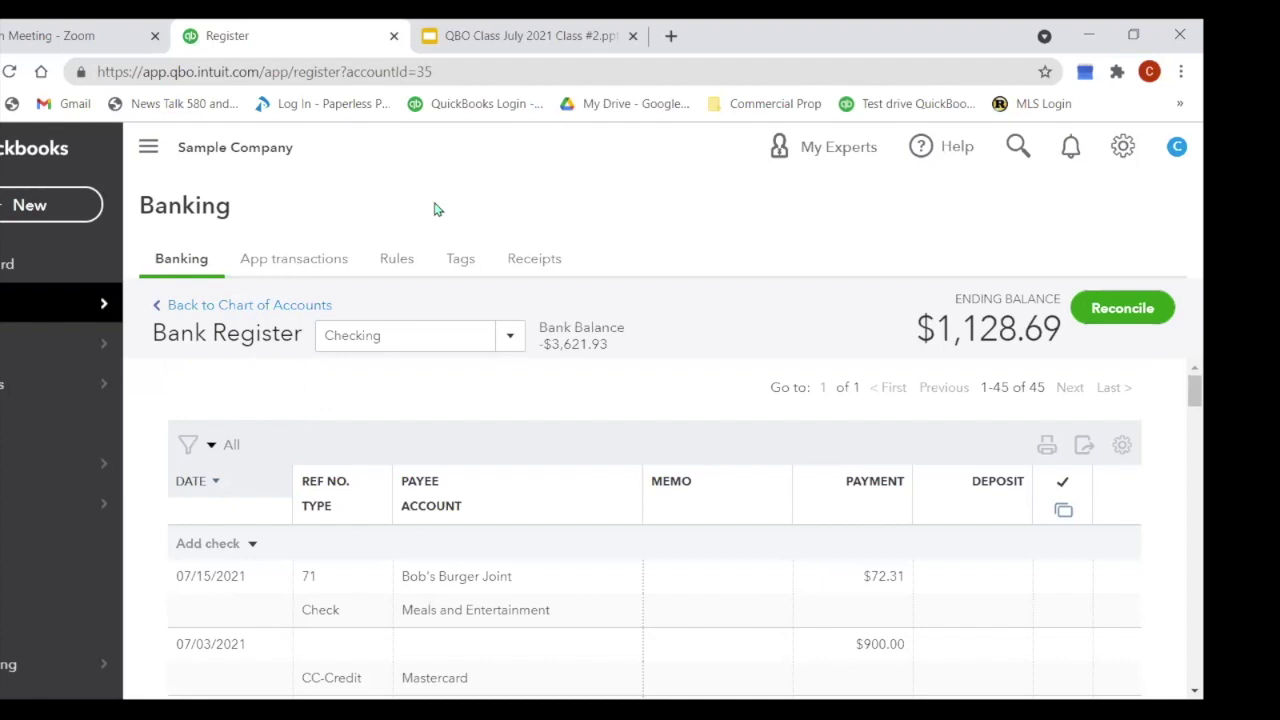
Step: Switch the register to Mastercard, showing 17 transactions and a $157.72 ending balance
{"action": "left_click", "coordinate": [511, 339]}
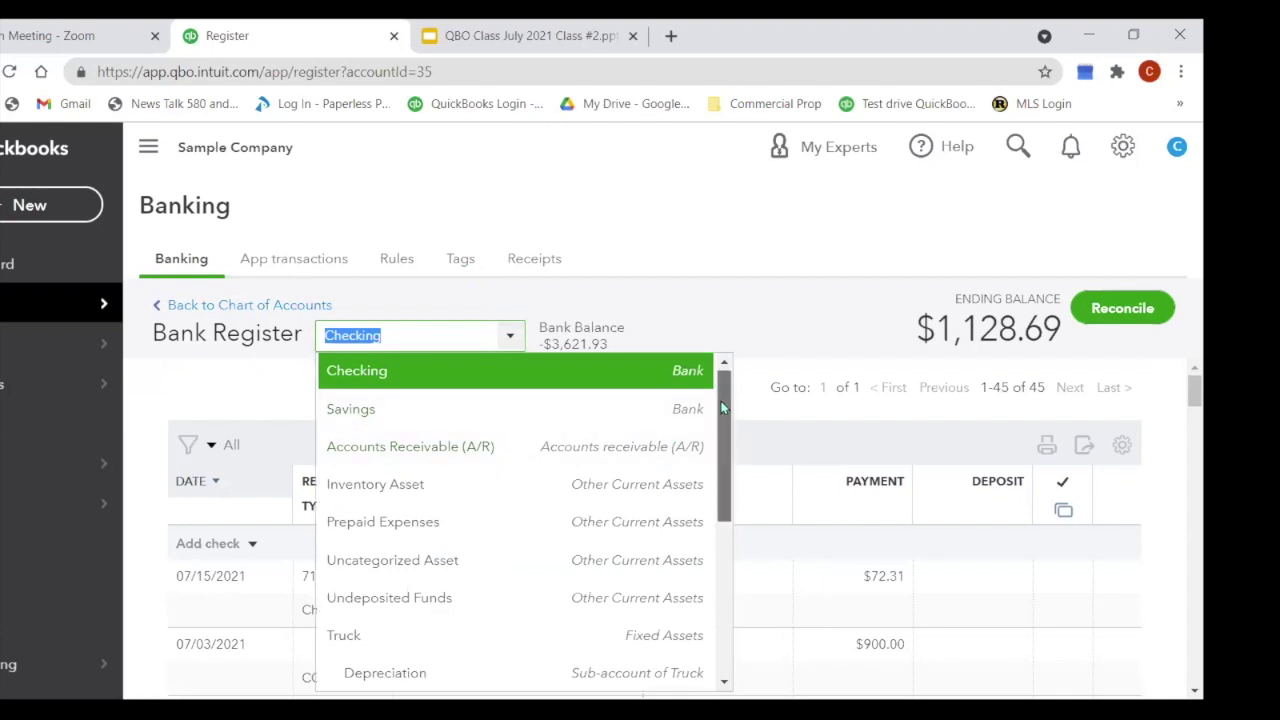
{"action": "scroll", "coordinate": [731, 425], "scroll_direction": "down", "scroll_amount": 2}
{"action": "left_click_drag", "start_coordinate": [731, 428], "coordinate": [737, 557]}
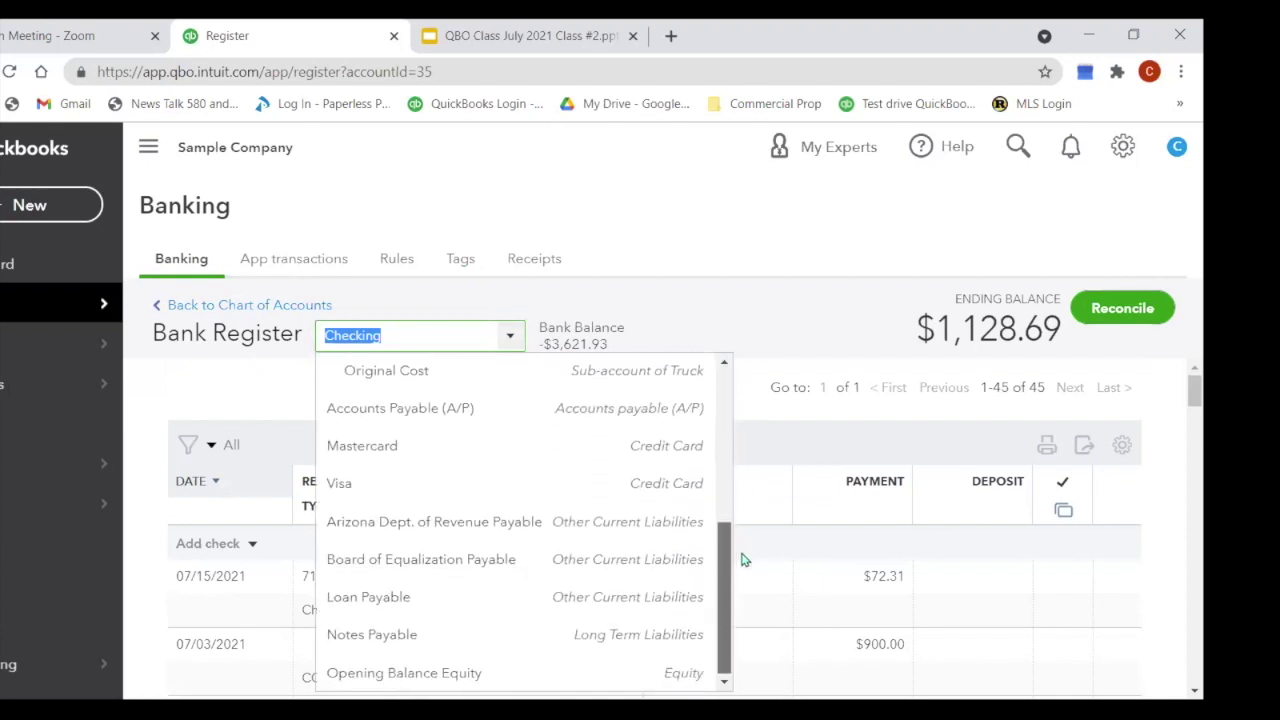
{"action": "left_click", "coordinate": [332, 447]}
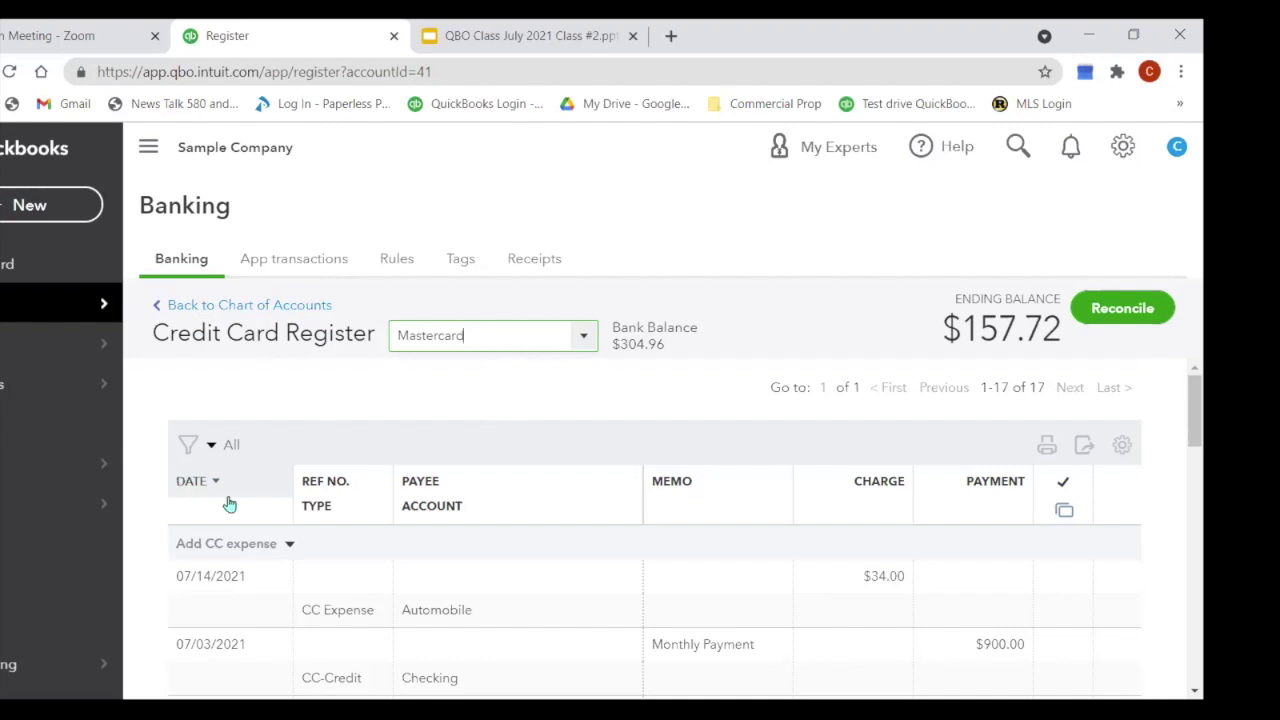
{"action": "left_click", "coordinate": [287, 545]}
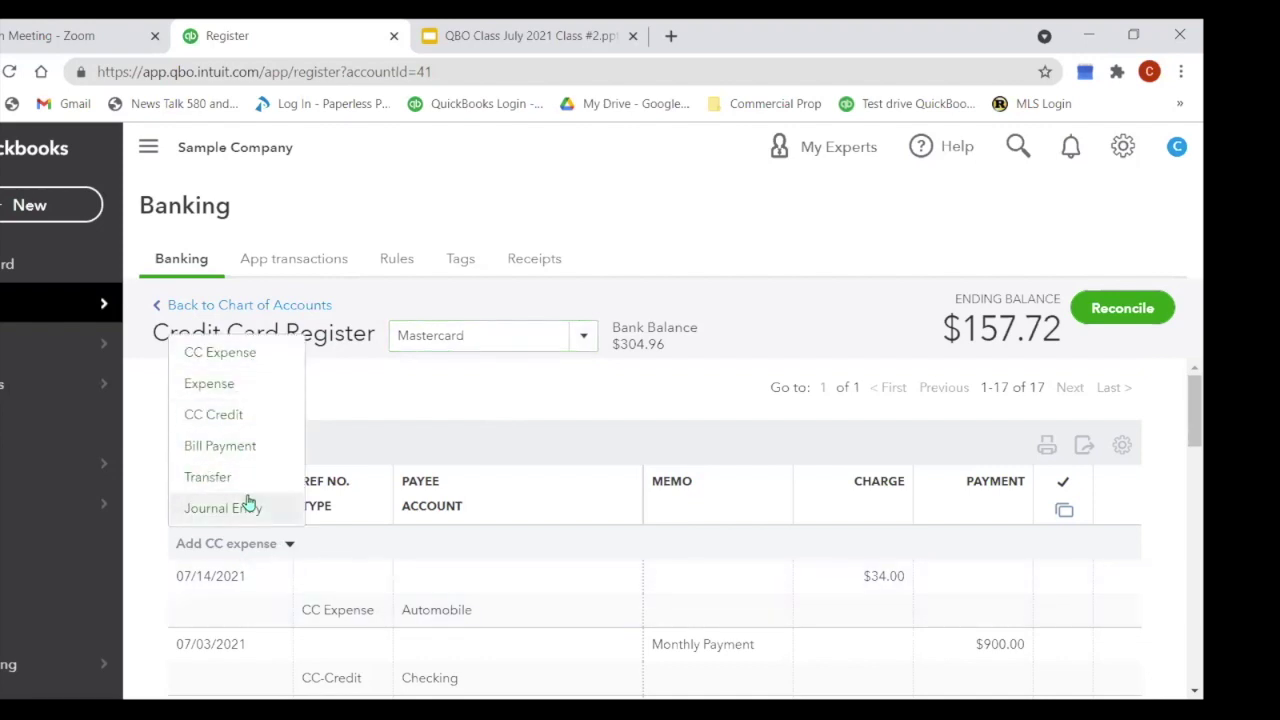
{"action": "left_click", "coordinate": [435, 397]}
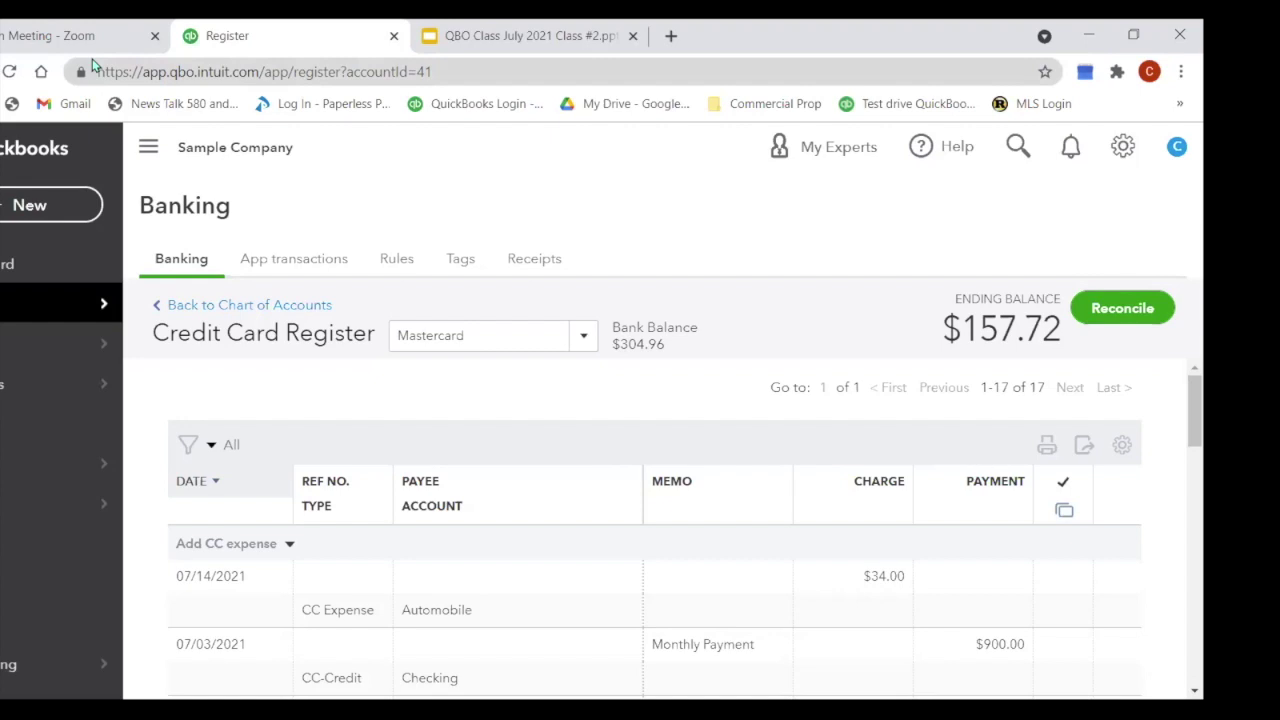
Step: Glance at the Google Slides class slide, then return to QuickBooks and bring up the + New menu
{"action": "left_click", "coordinate": [476, 50]}
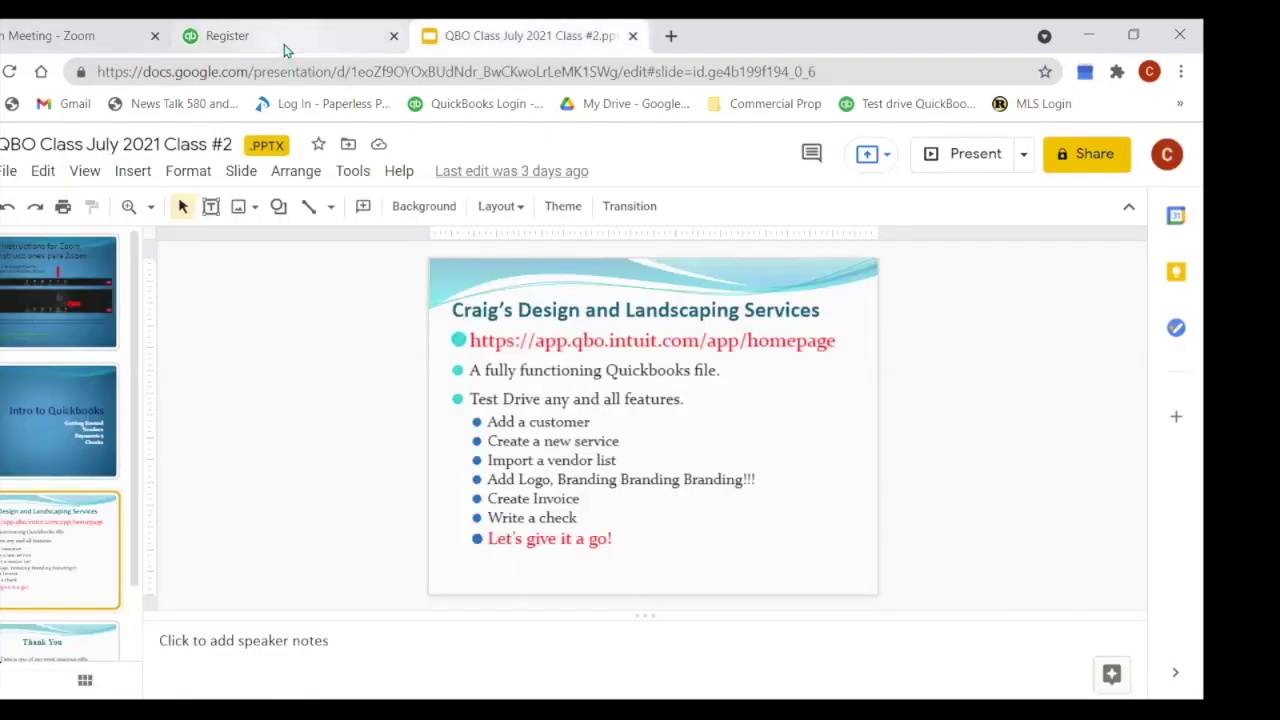
{"action": "left_click", "coordinate": [286, 50]}
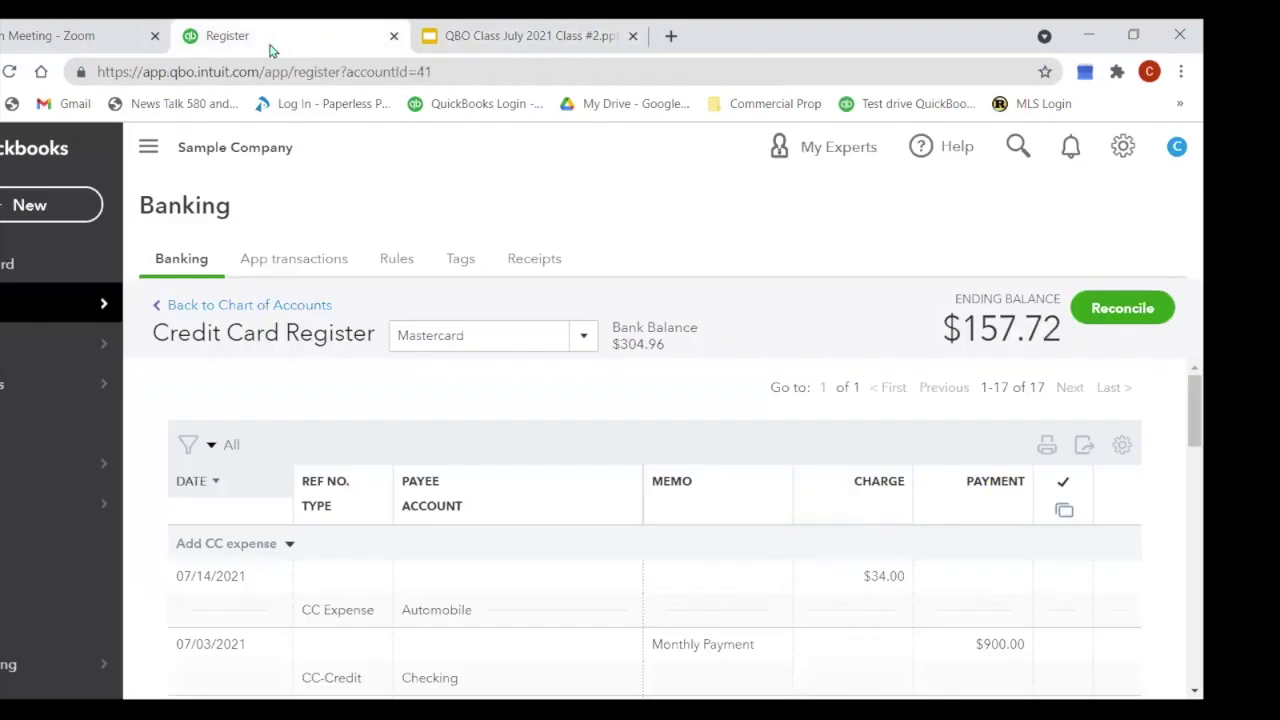
{"action": "left_click", "coordinate": [45, 207]}
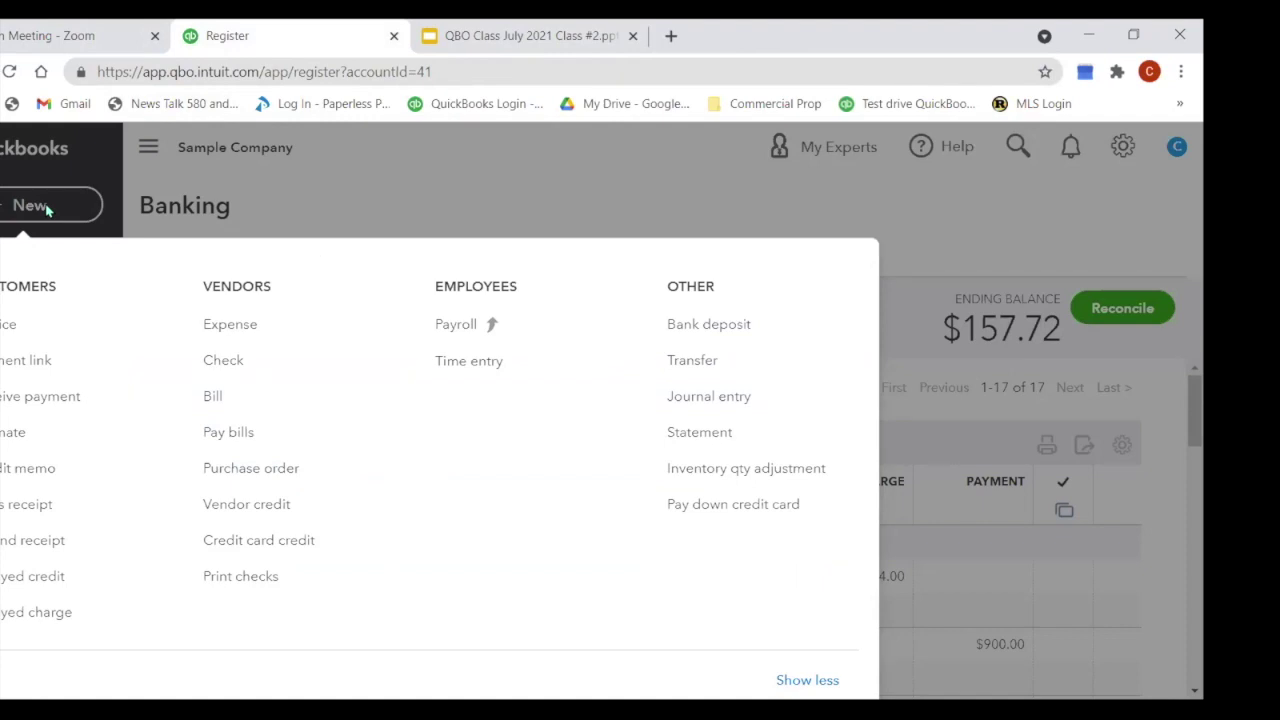
Step: Create a new Expense with Mastercard as the payment account
{"action": "left_click", "coordinate": [240, 336]}
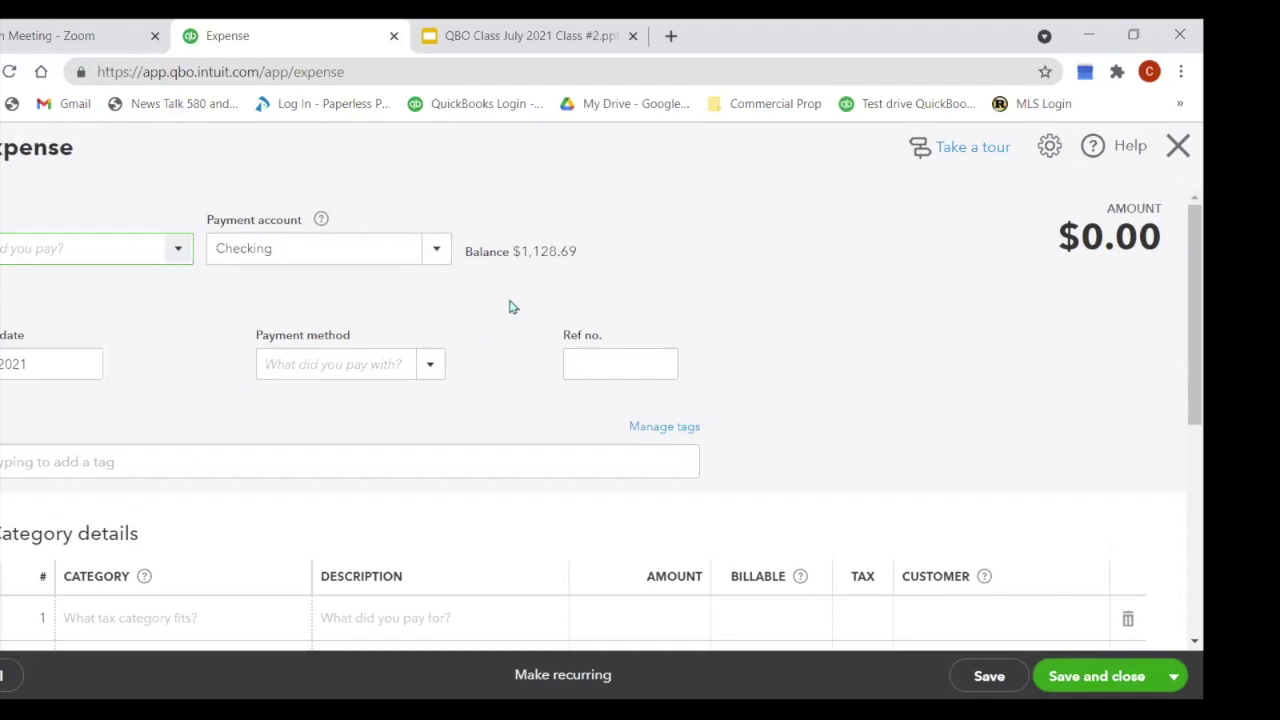
{"action": "left_click", "coordinate": [437, 250]}
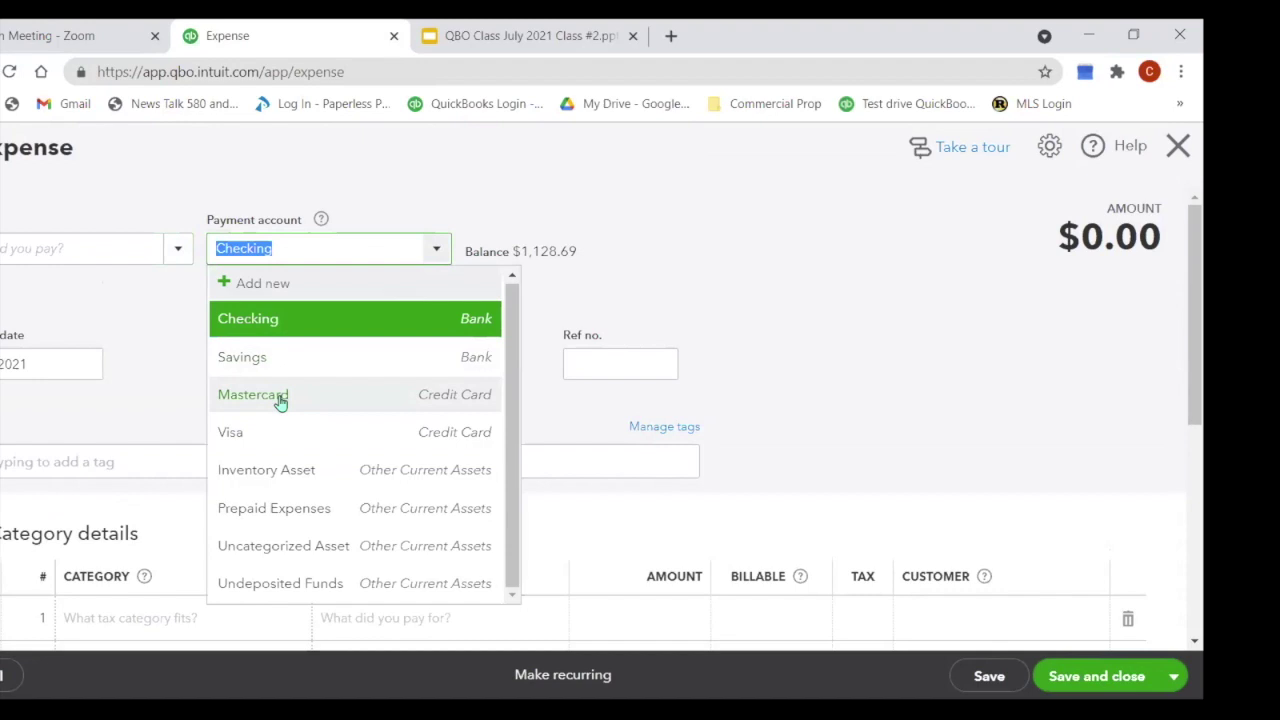
{"action": "left_click", "coordinate": [281, 399]}
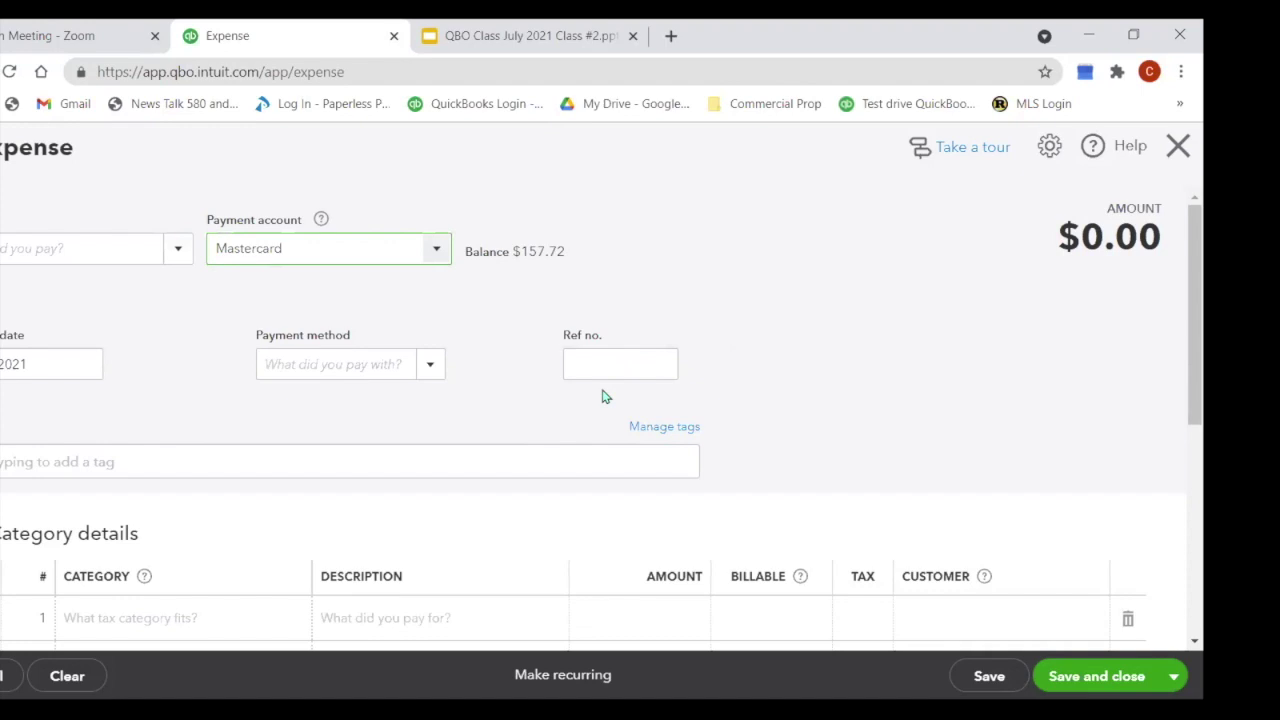
Step: Make the telephone vendor the payee, keeping Mastercard as the payment account
{"action": "left_click", "coordinate": [87, 249]}
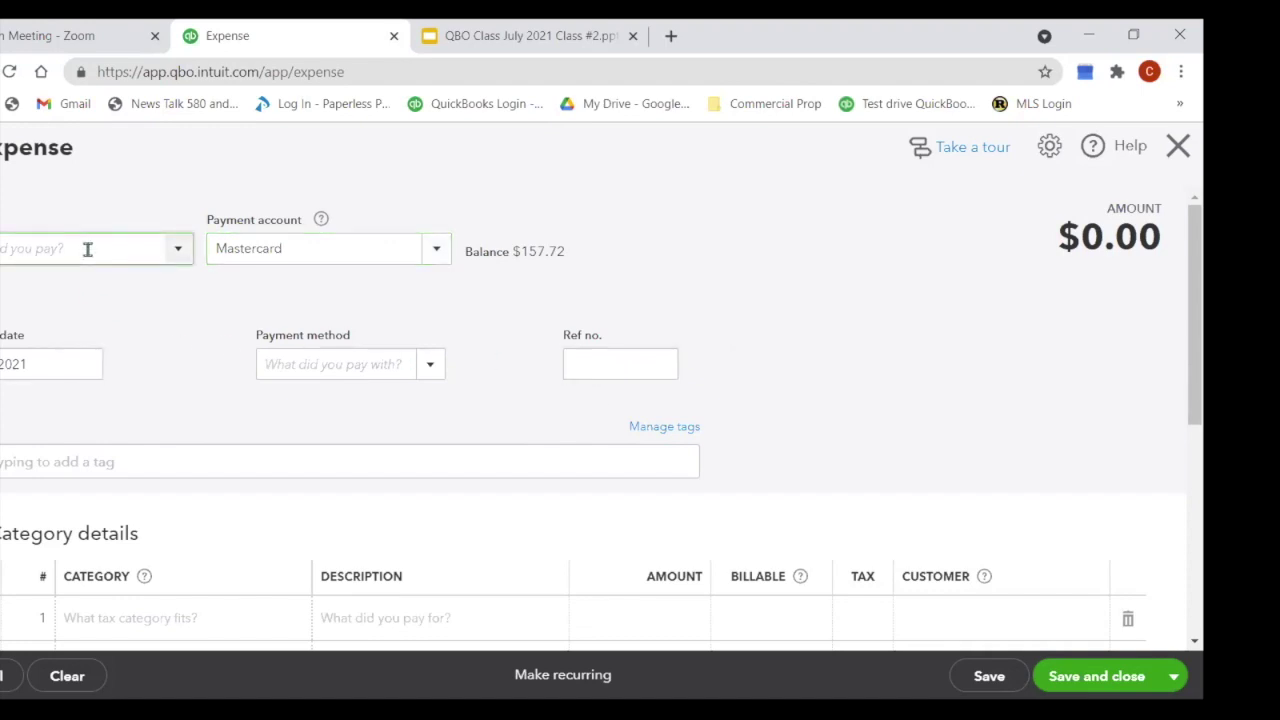
{"action": "left_click", "coordinate": [177, 250]}
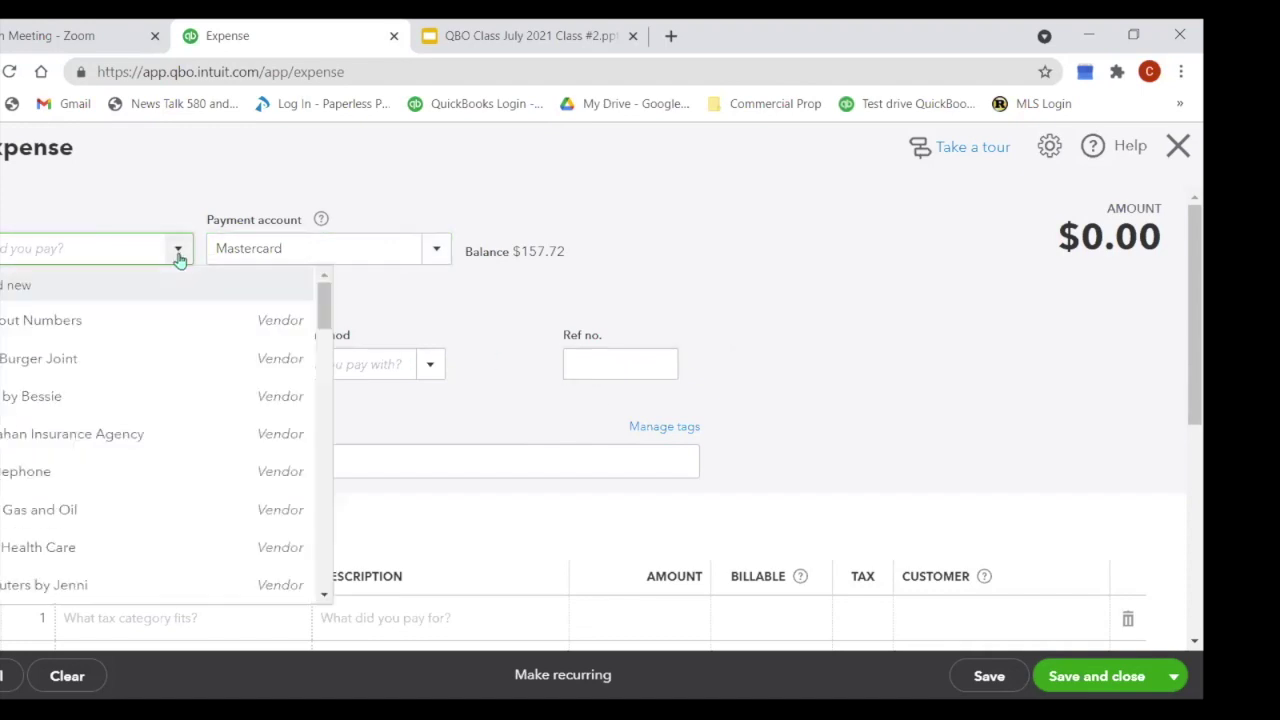
{"action": "left_click", "coordinate": [88, 472]}
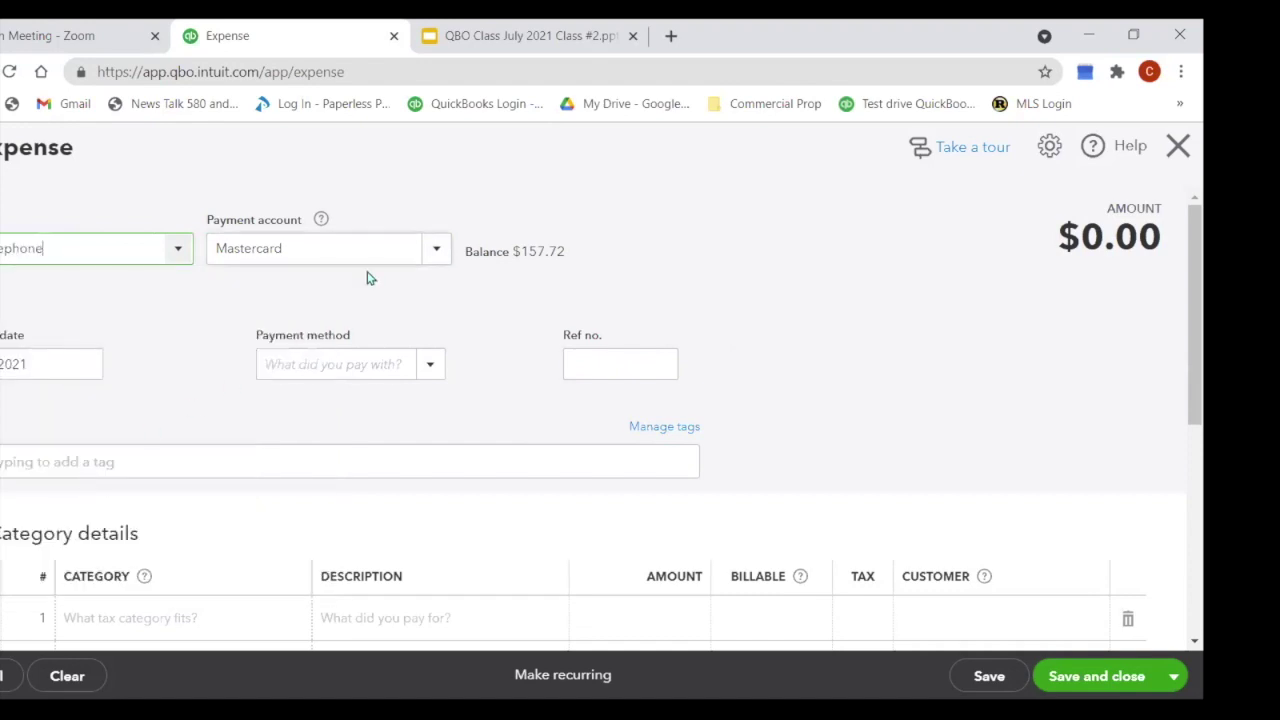
{"action": "left_click", "coordinate": [431, 252]}
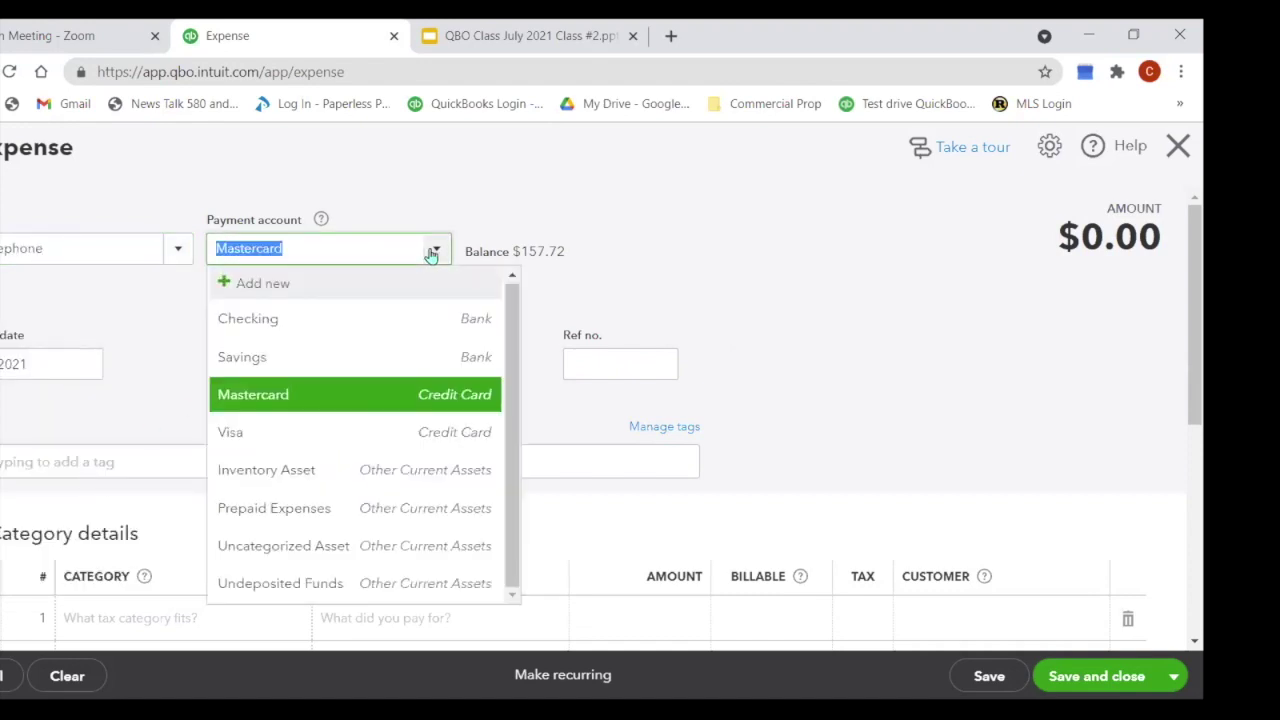
{"action": "left_click", "coordinate": [364, 398]}
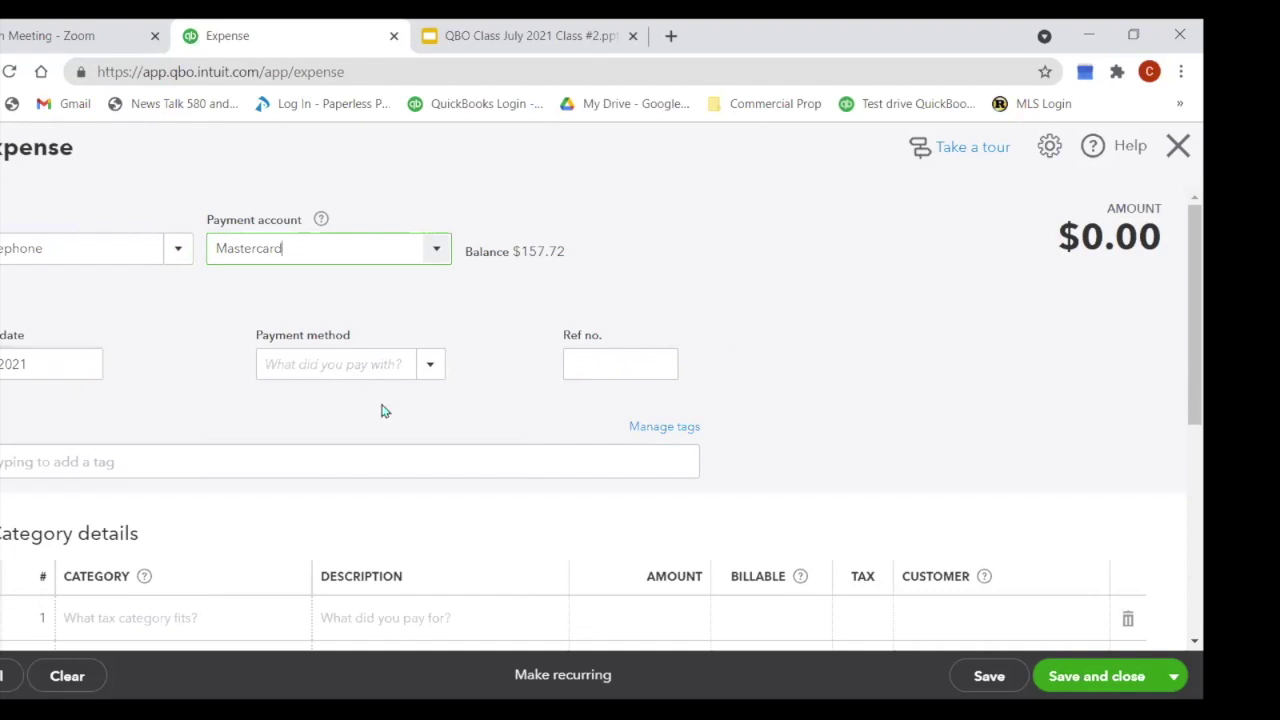
Step: Try Check and MasterCard as payment method, then start adding a new payment method
{"action": "left_click", "coordinate": [436, 368]}
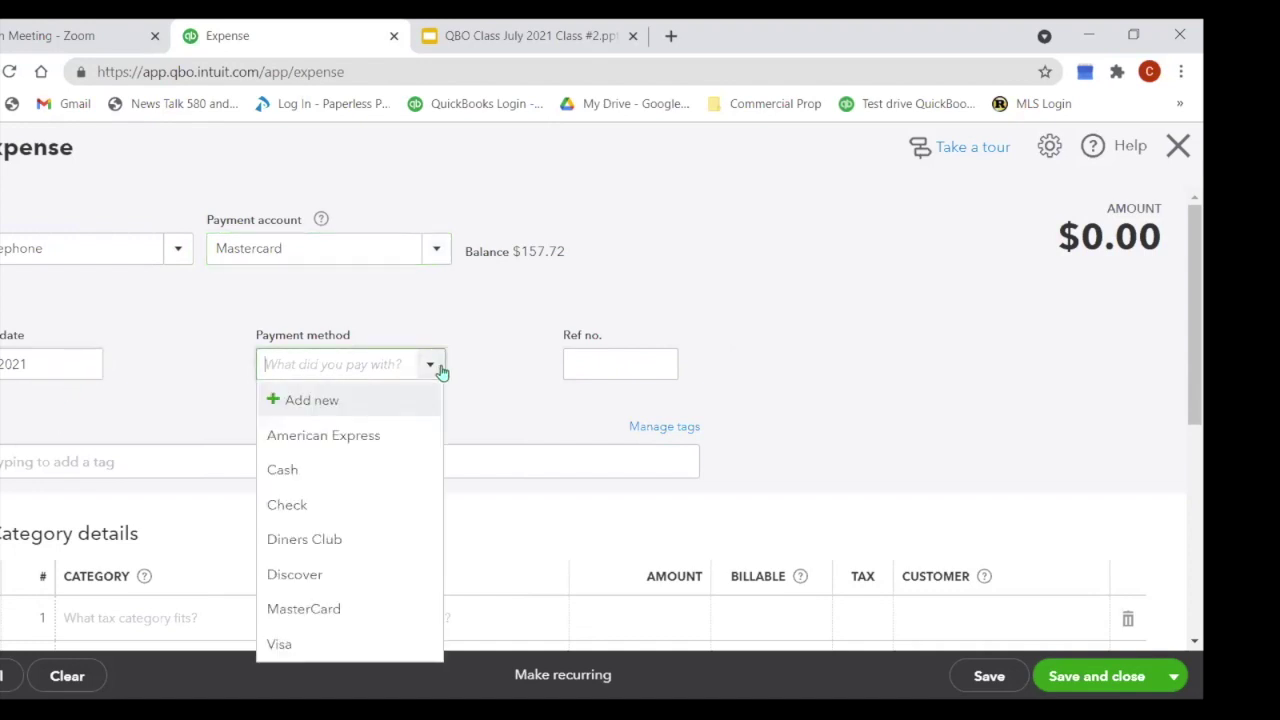
{"action": "left_click", "coordinate": [305, 511]}
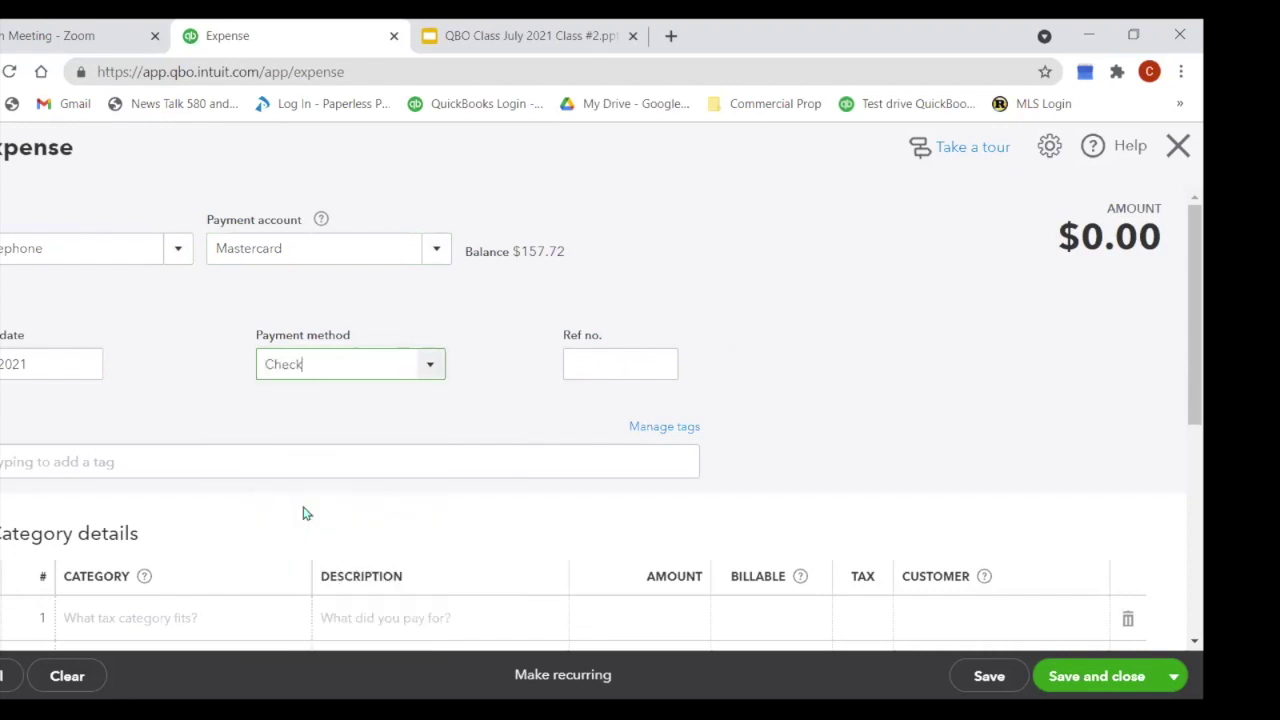
{"action": "left_click", "coordinate": [429, 366]}
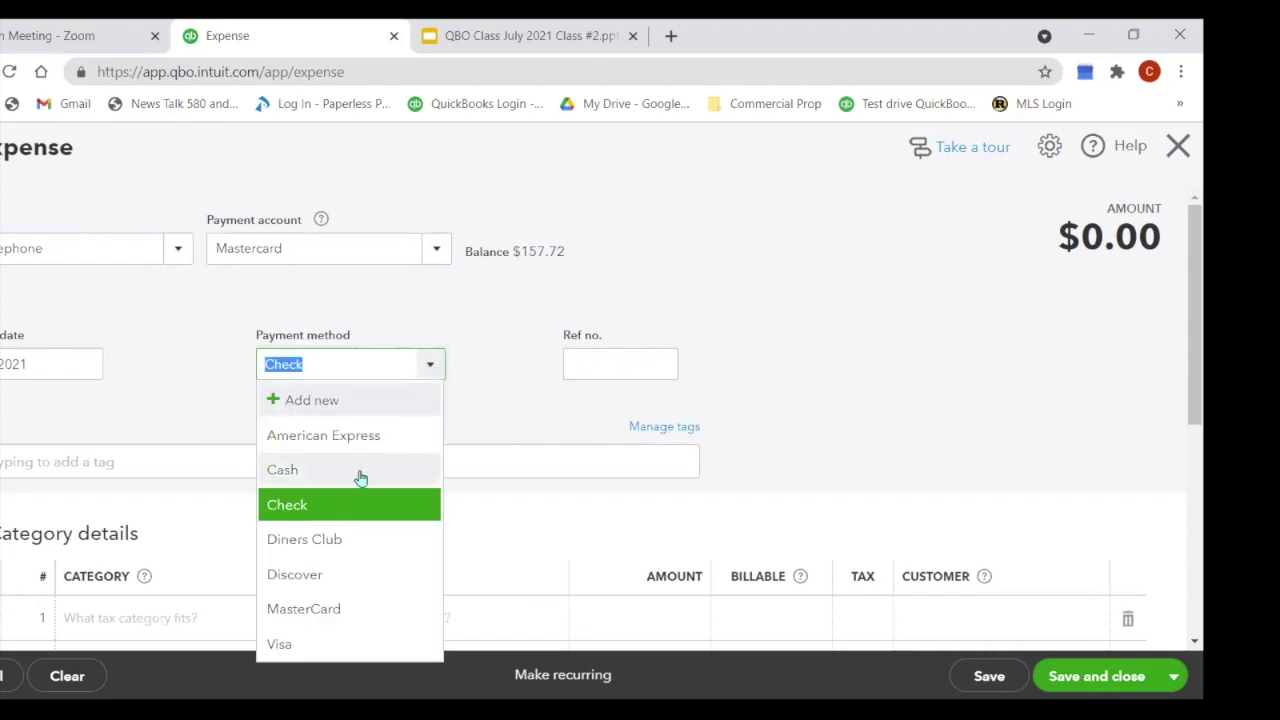
{"action": "left_click", "coordinate": [322, 616]}
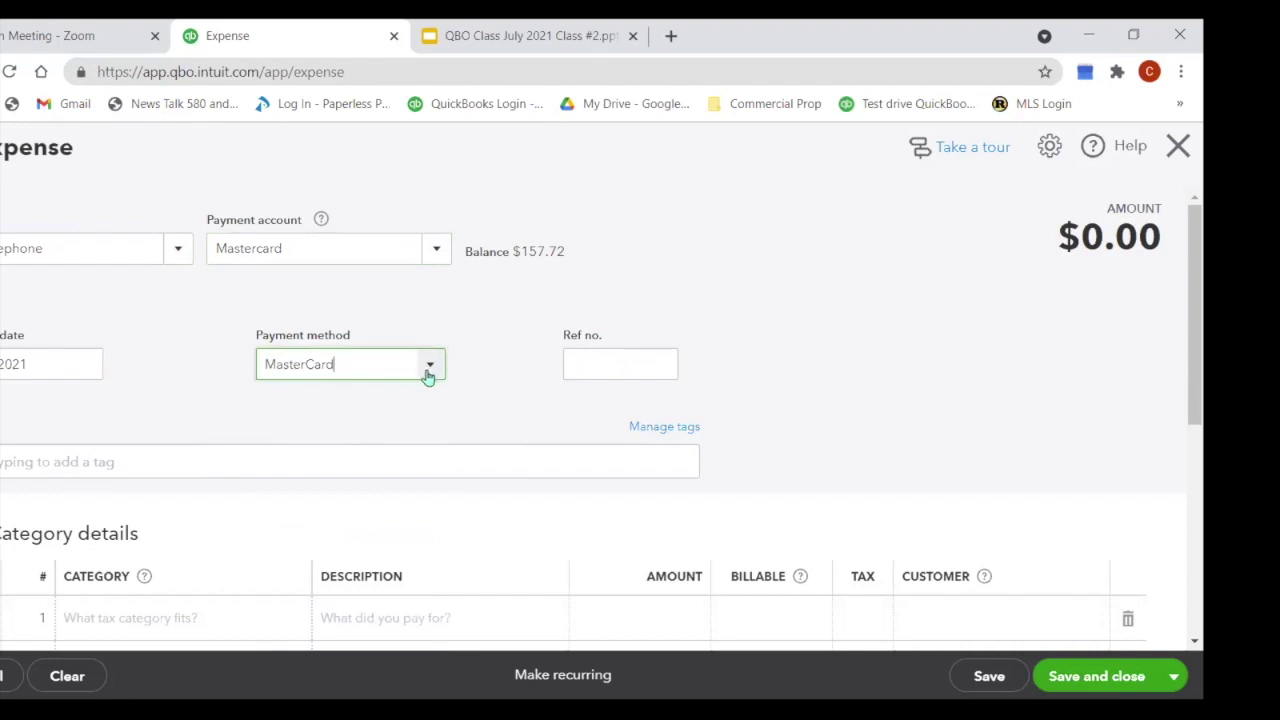
{"action": "left_click", "coordinate": [429, 366]}
{"action": "left_click", "coordinate": [349, 402]}
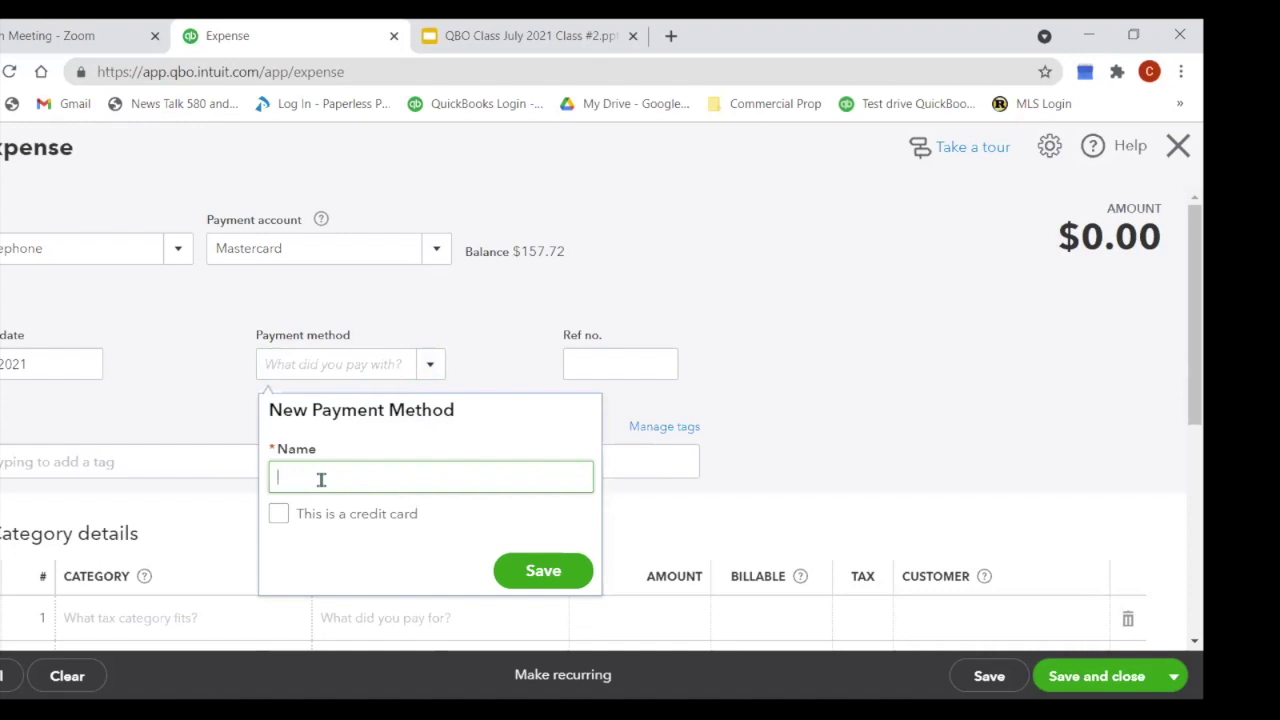
Step: Discard the typed 'Owners' payment method, leaving the method blank, and move to Ref no
{"action": "type", "text": "Owners"}
{"action": "left_click_drag", "start_coordinate": [357, 477], "coordinate": [248, 526]}
{"action": "key", "text": "BackSpace"}
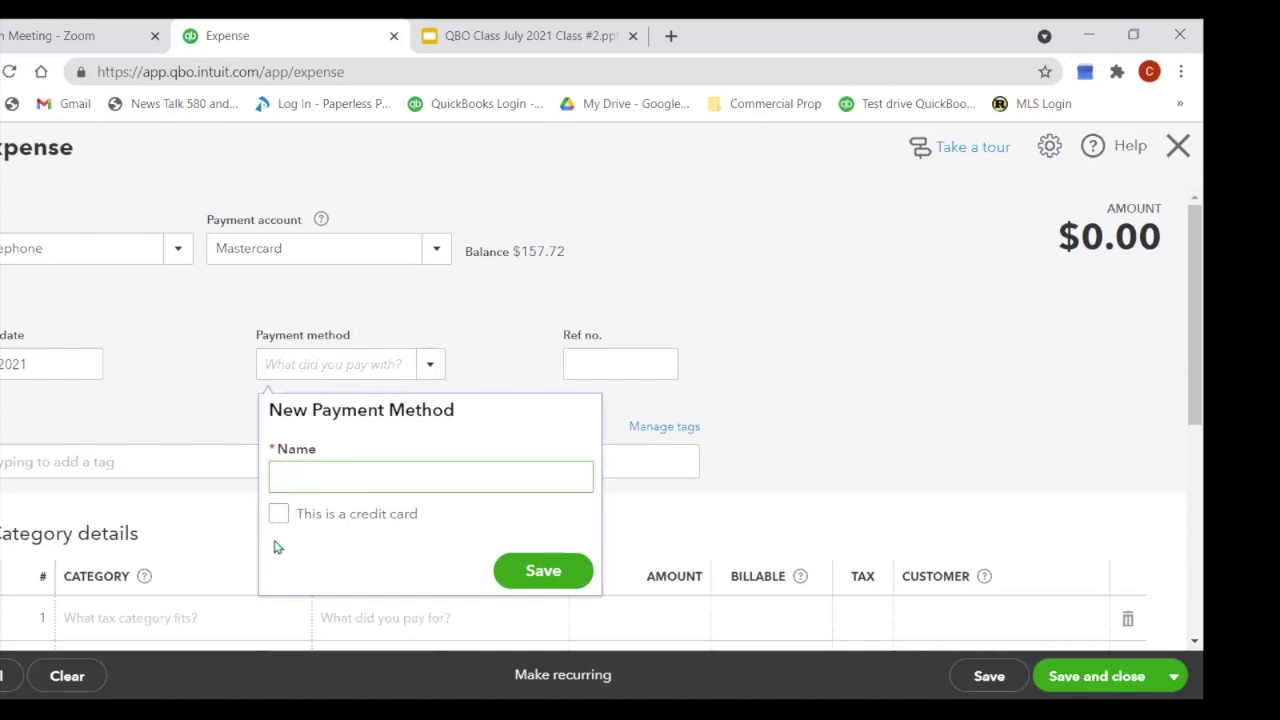
{"action": "left_click", "coordinate": [631, 548]}
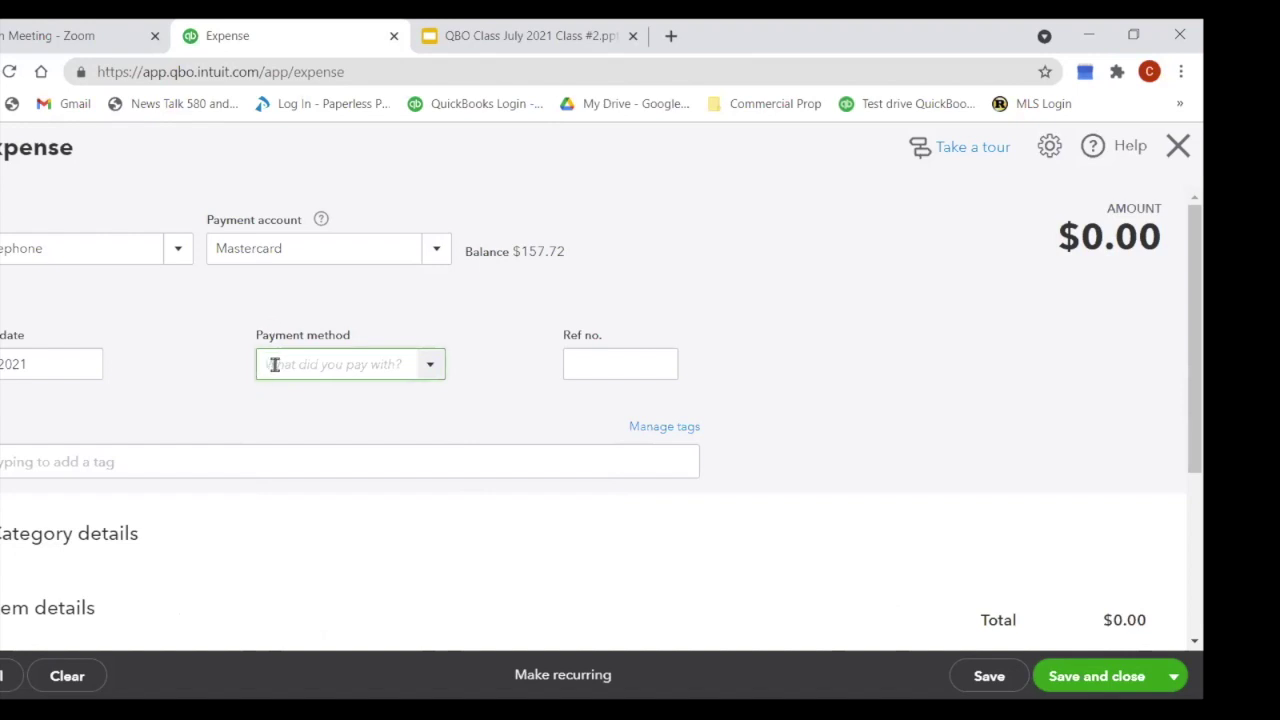
{"action": "left_click", "coordinate": [428, 368]}
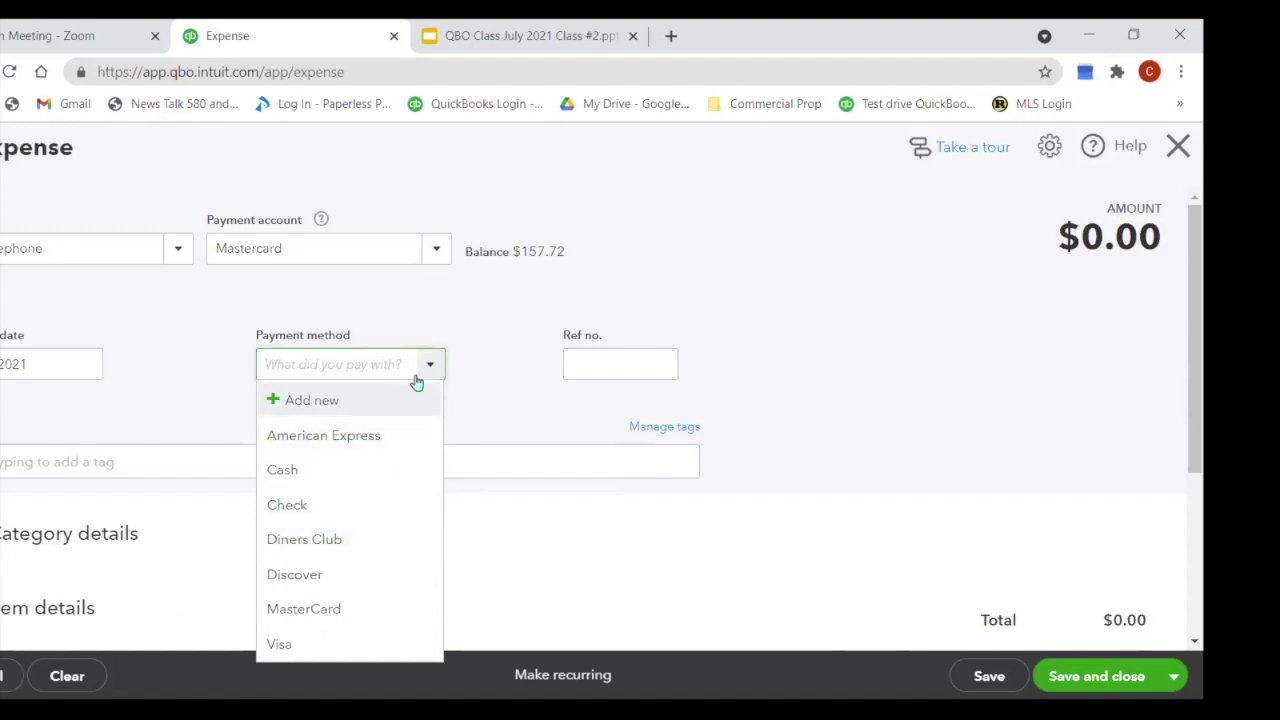
{"action": "left_click", "coordinate": [508, 345]}
{"action": "left_click", "coordinate": [641, 366]}
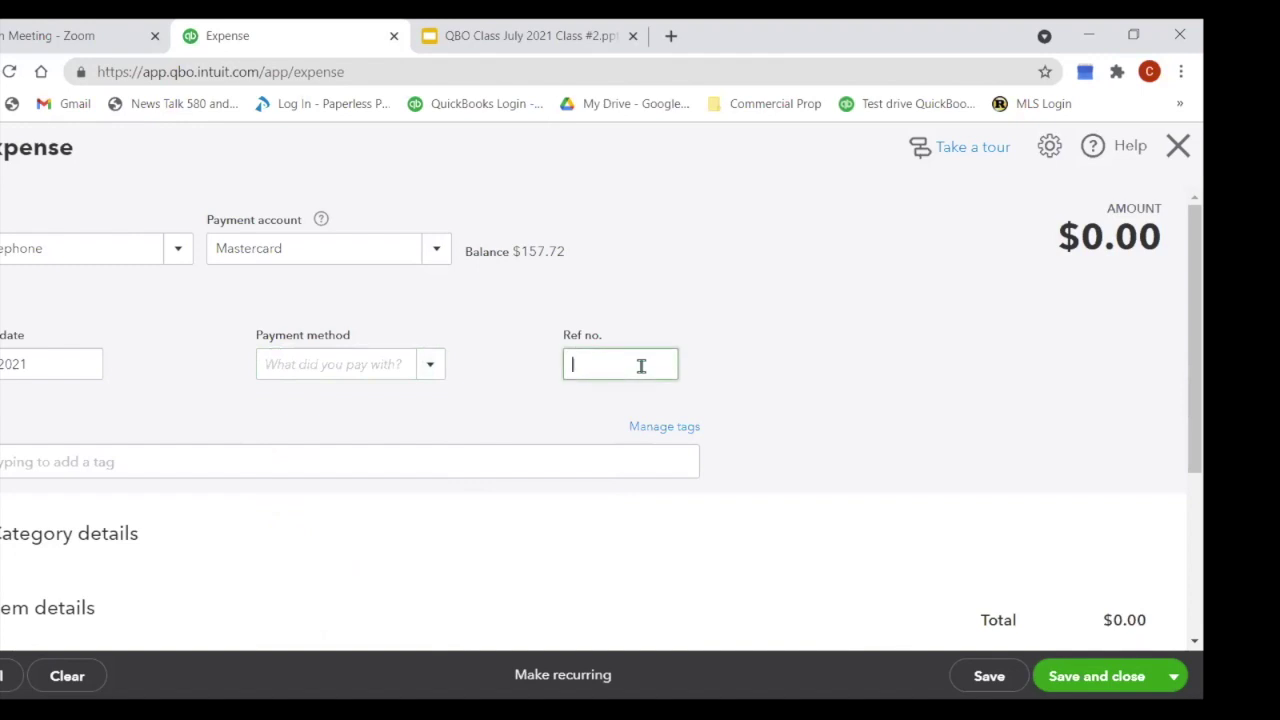
Step: Set the first category line to Utilities:Telephone
{"action": "scroll", "coordinate": [643, 403], "scroll_direction": "down", "scroll_amount": 3}
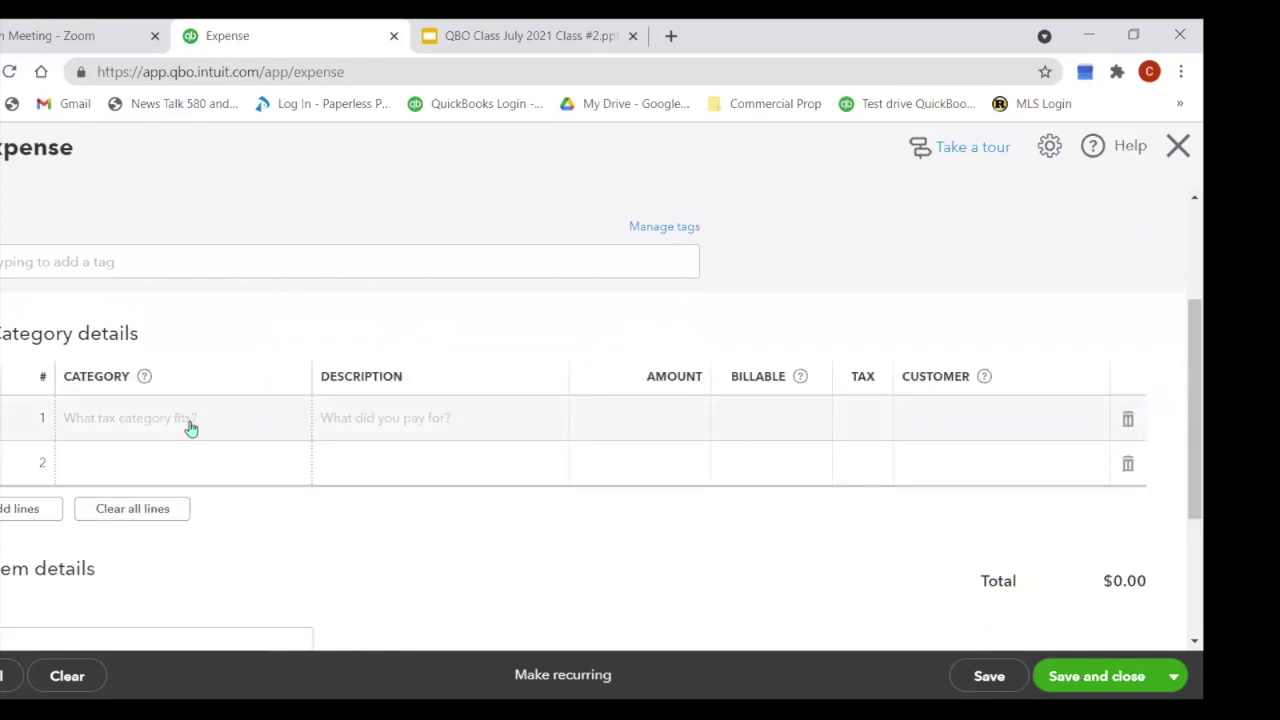
{"action": "scroll", "coordinate": [190, 428], "scroll_direction": "up", "scroll_amount": 2}
{"action": "scroll", "coordinate": [189, 428], "scroll_direction": "down", "scroll_amount": 2}
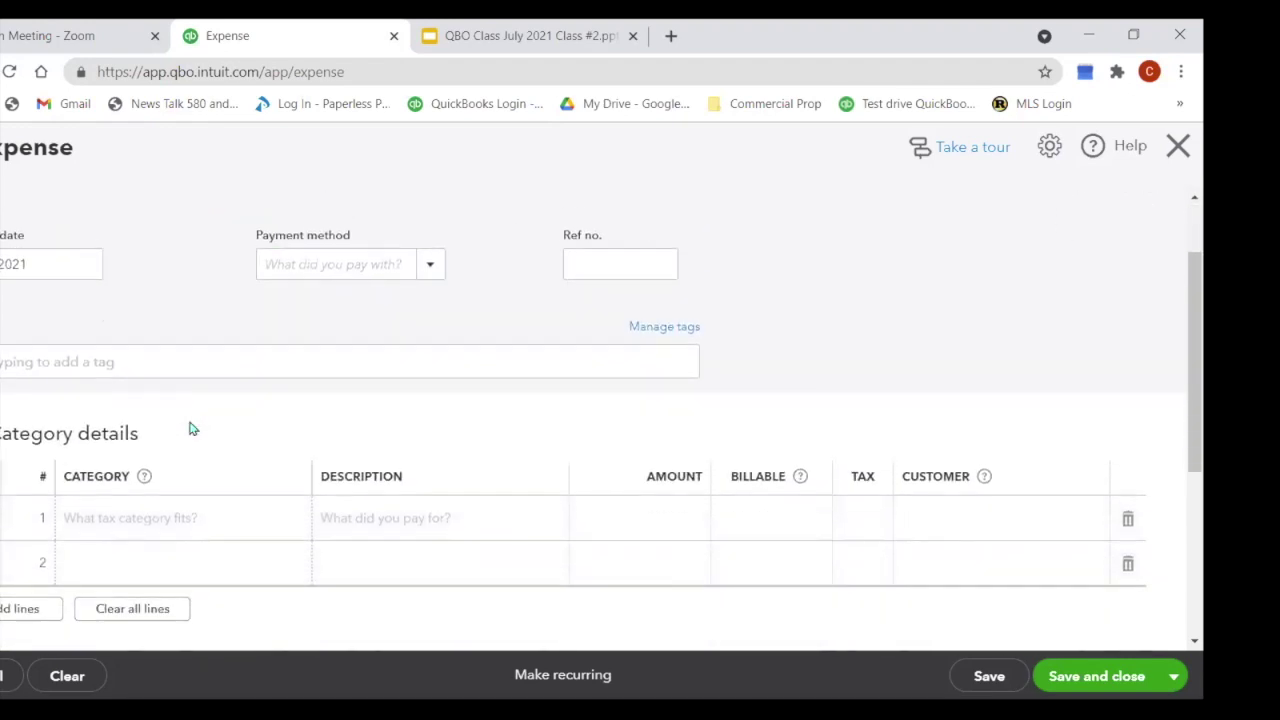
{"action": "left_click", "coordinate": [180, 420]}
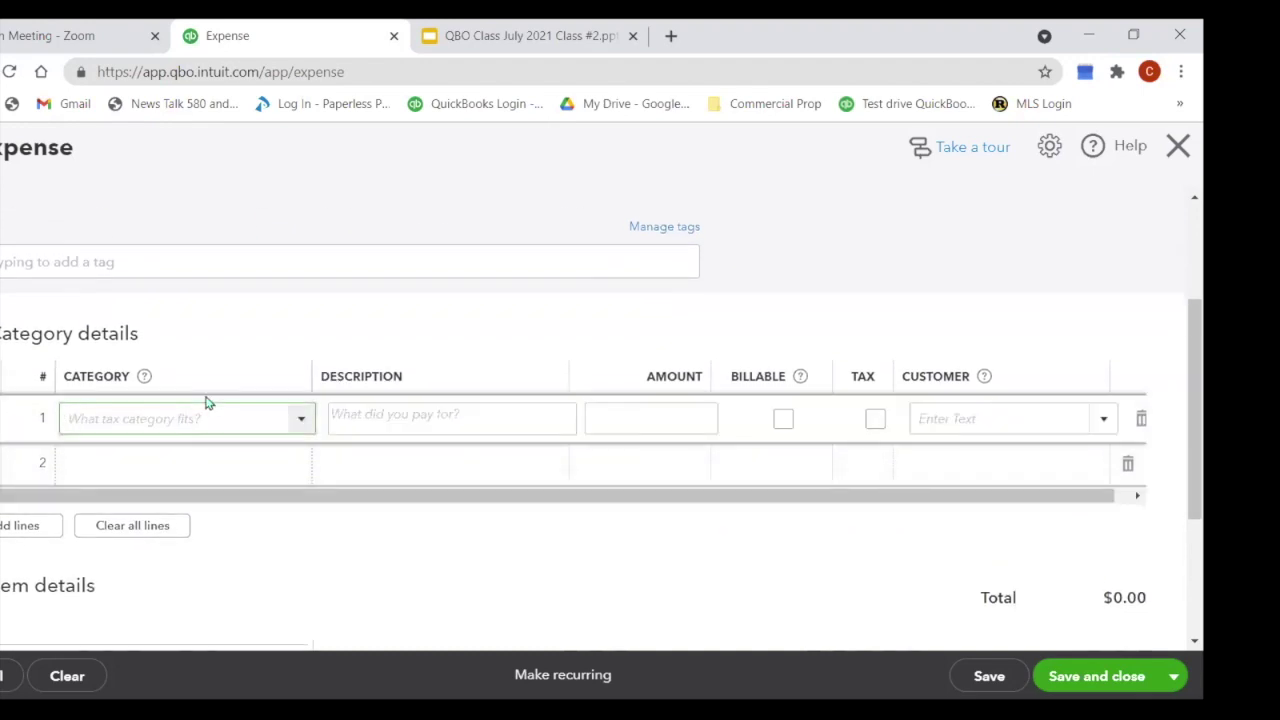
{"action": "type", "text": "Pphone"}
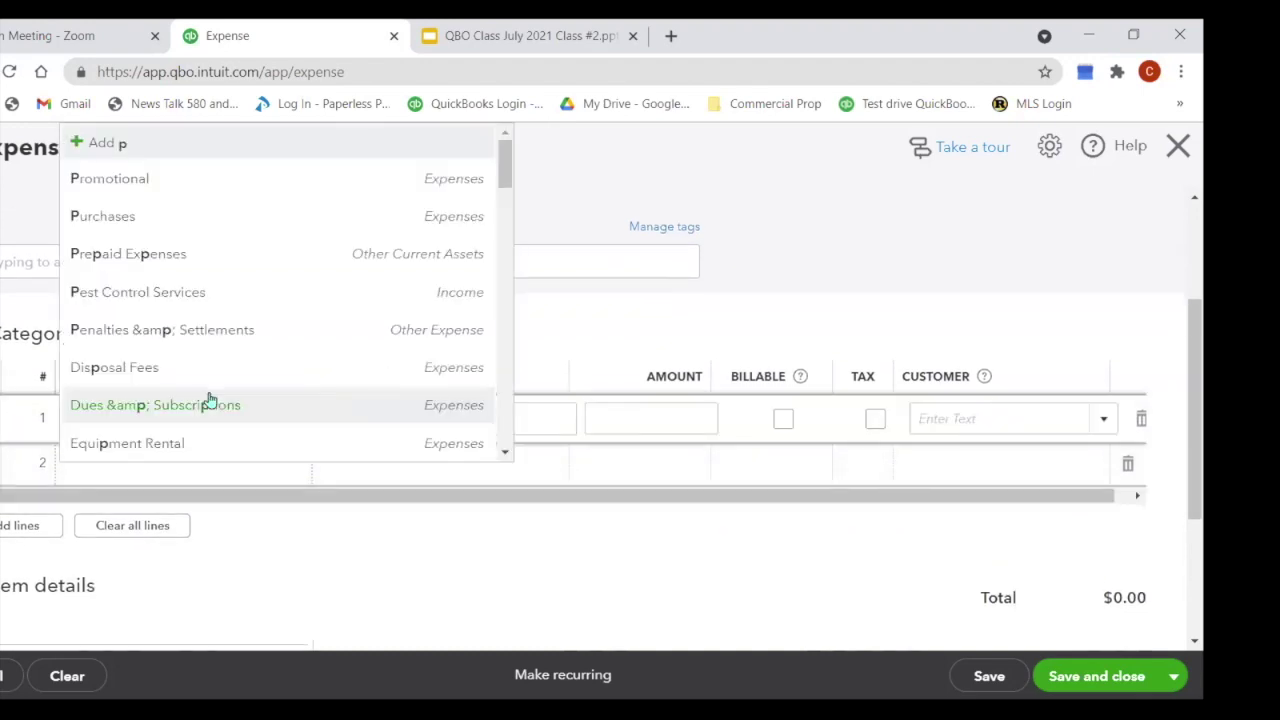
{"action": "key", "text": "BackSpace"}
{"action": "key", "text": "BackSpace"}
{"action": "key", "text": "BackSpace"}
{"action": "key", "text": "BackSpace"}
{"action": "key", "text": "BackSpace"}
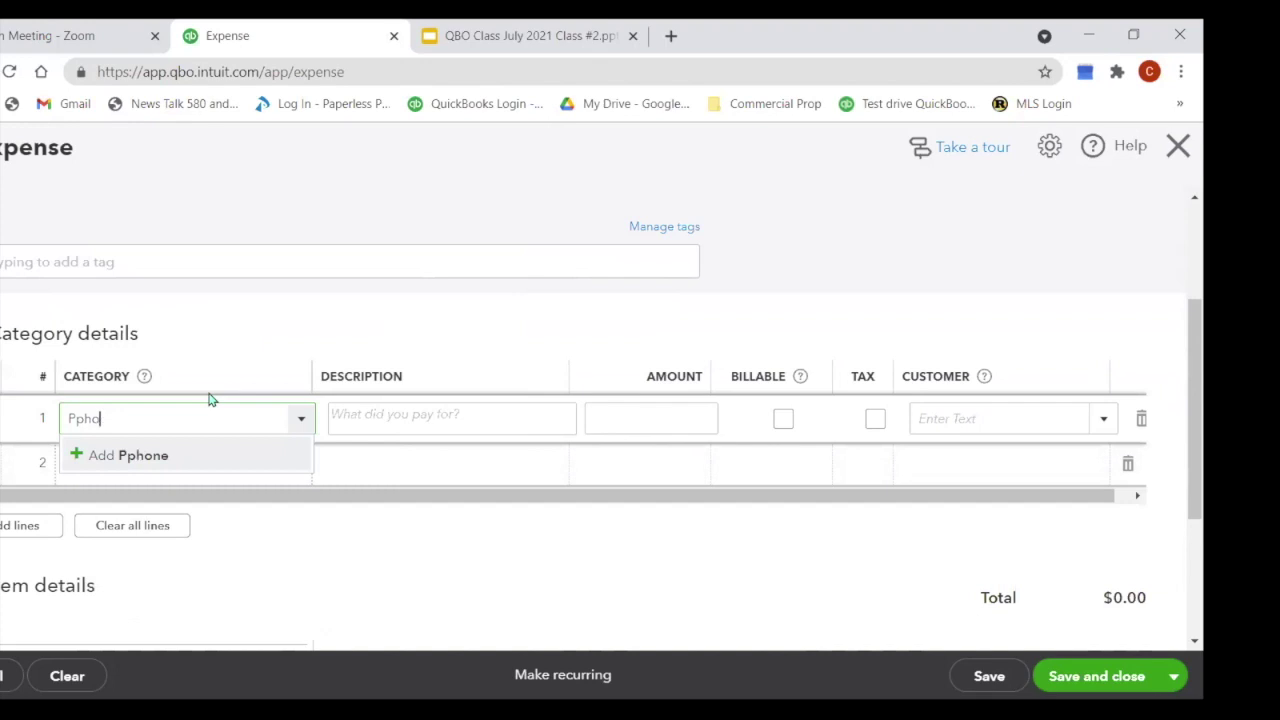
{"action": "type", "text": "honeone"}
{"action": "key", "text": "BackSpace"}
{"action": "key", "text": "BackSpace"}
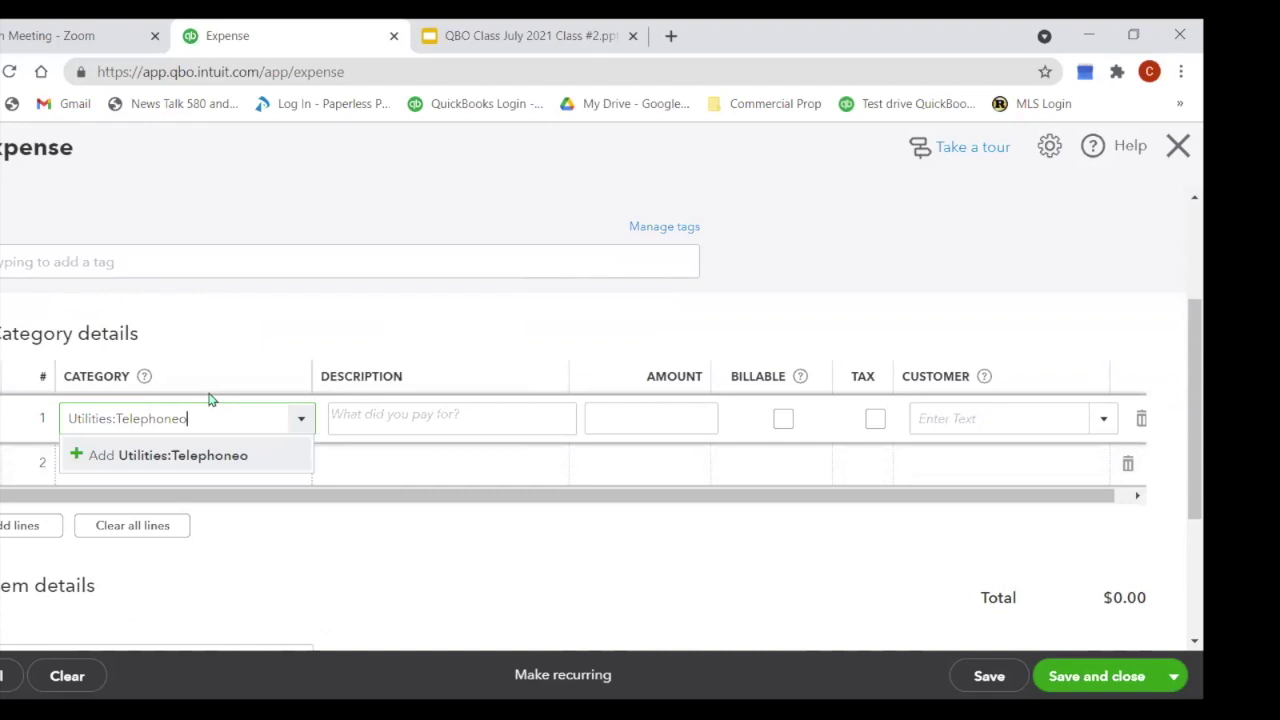
{"action": "key", "text": "BackSpace"}
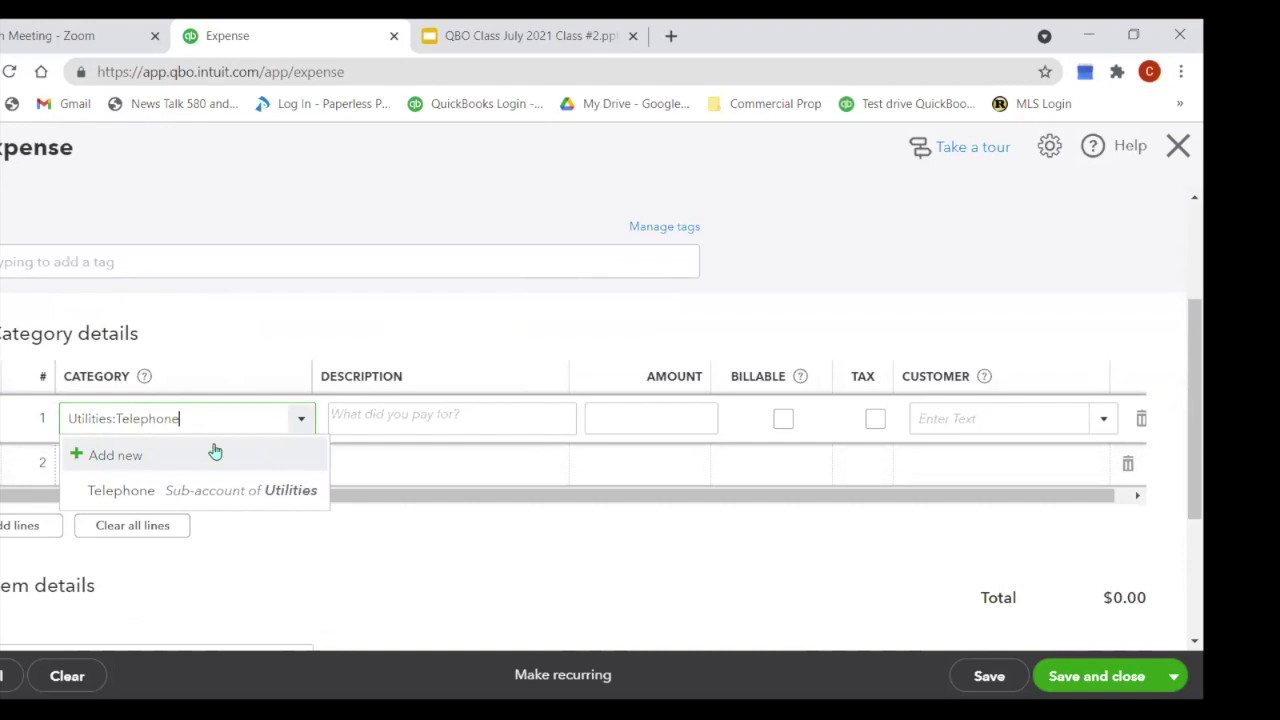
{"action": "left_click", "coordinate": [183, 500]}
Step: Give line 1 the description 'June Stmt' and amount 230.59, left untaxed
{"action": "left_click", "coordinate": [429, 418]}
{"action": "type", "text": "Ju"}
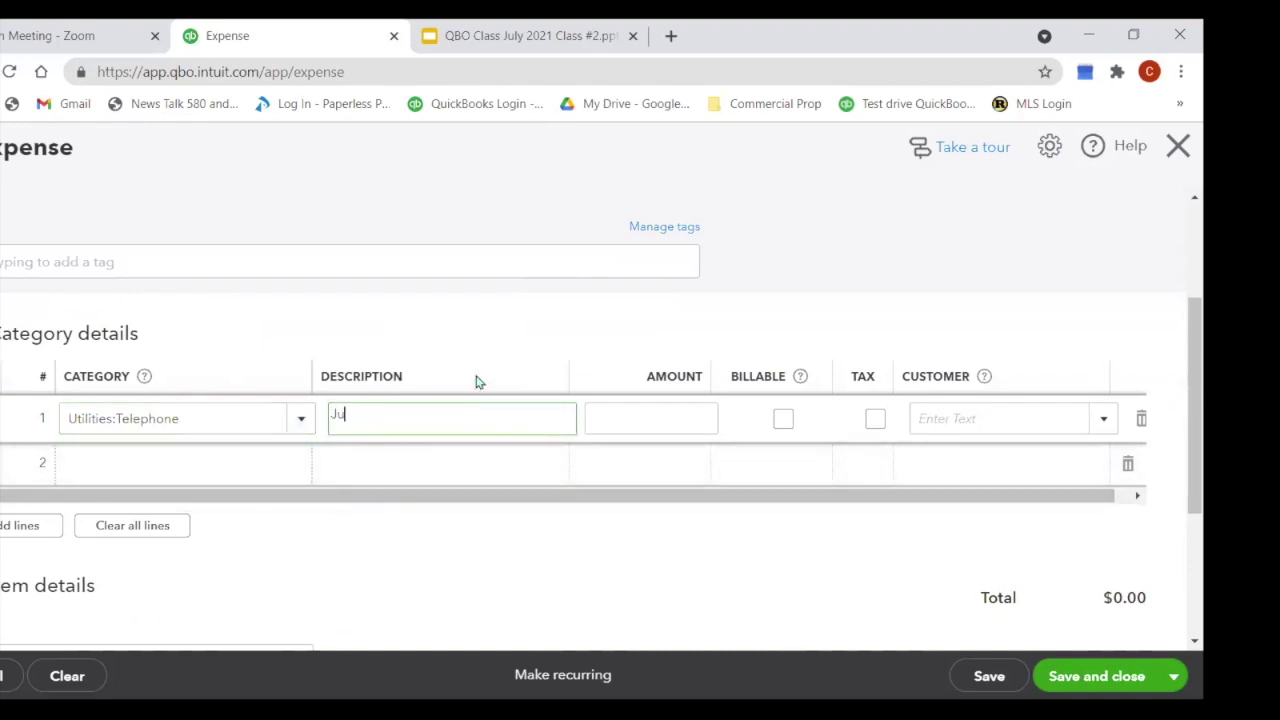
{"action": "type", "text": "ne Stmt"}
{"action": "left_click", "coordinate": [641, 426]}
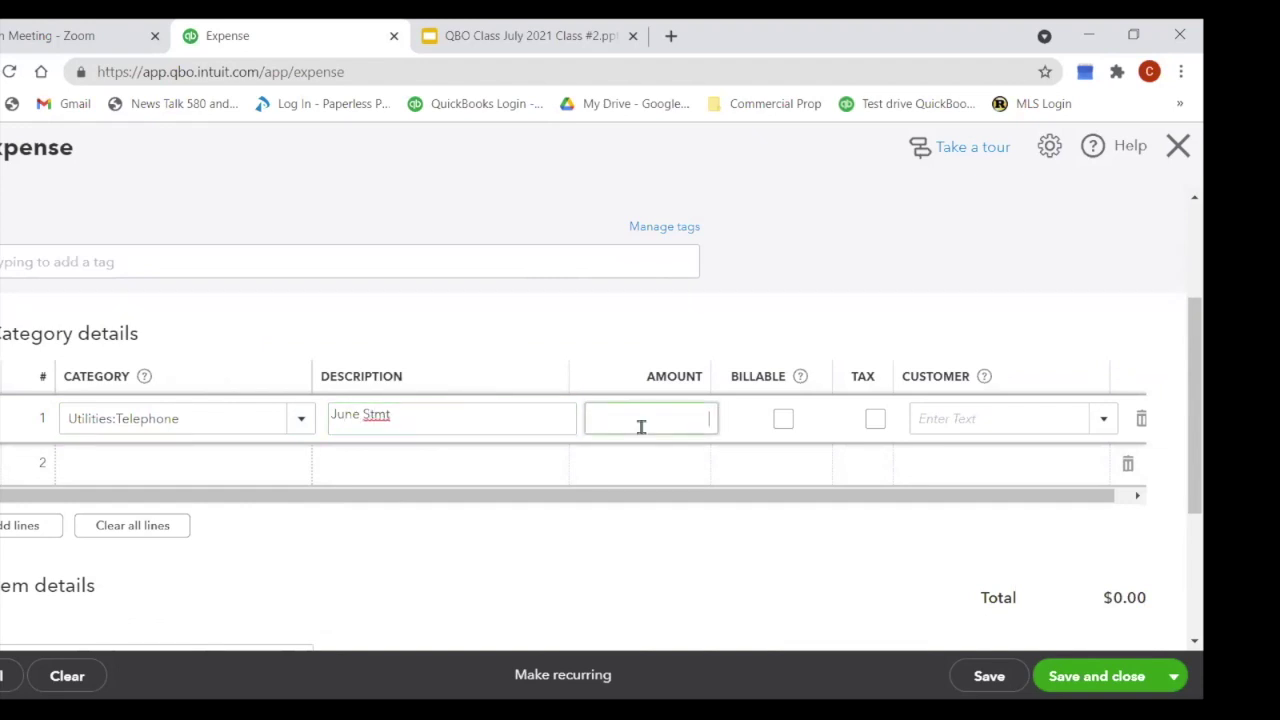
{"action": "type", "text": "230.59"}
{"action": "key", "text": "Tab"}
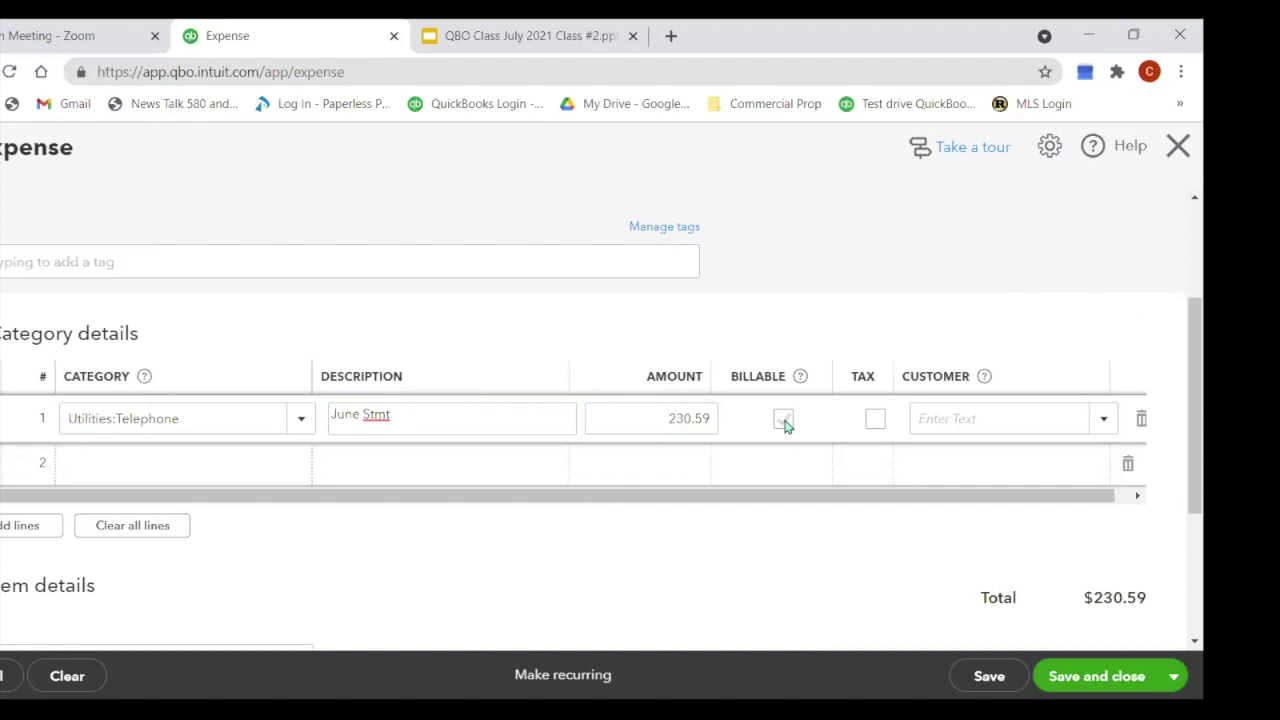
{"action": "left_click", "coordinate": [872, 422]}
{"action": "left_click", "coordinate": [871, 426]}
Step: Enter 'internet' as line 2's category and choose to create it as a new account
{"action": "left_click", "coordinate": [155, 474]}
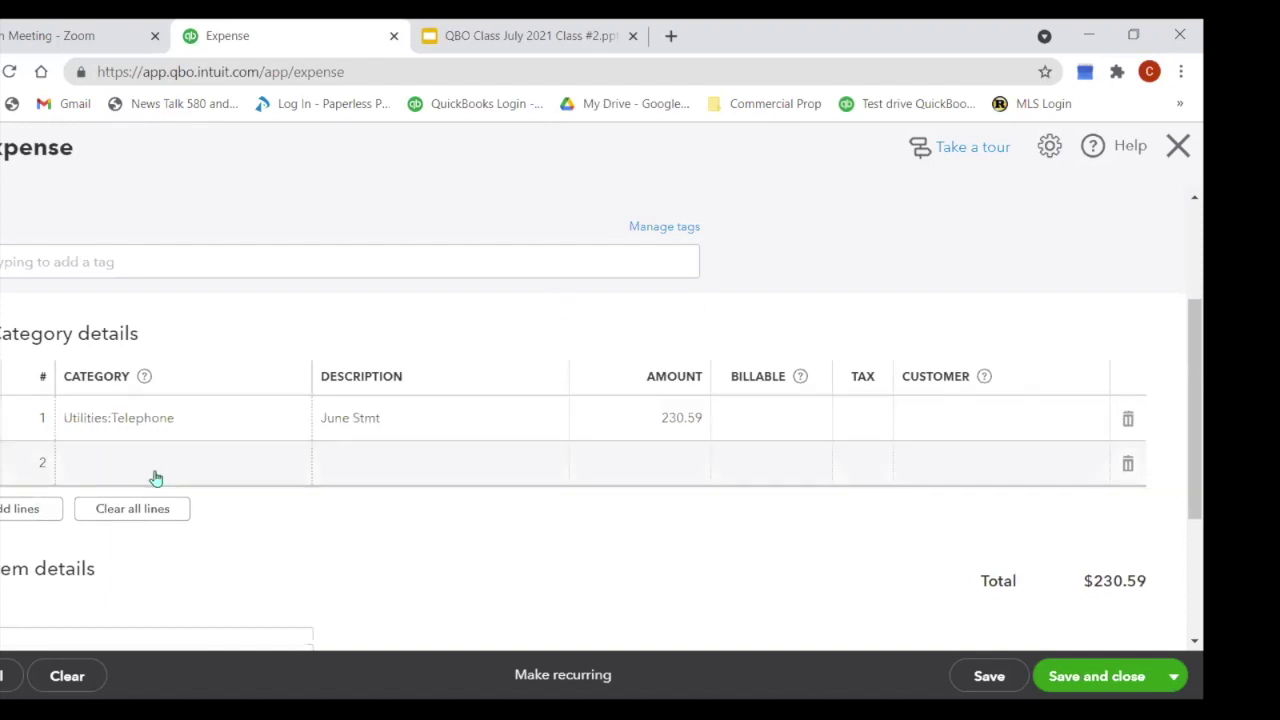
{"action": "type", "text": "inter"}
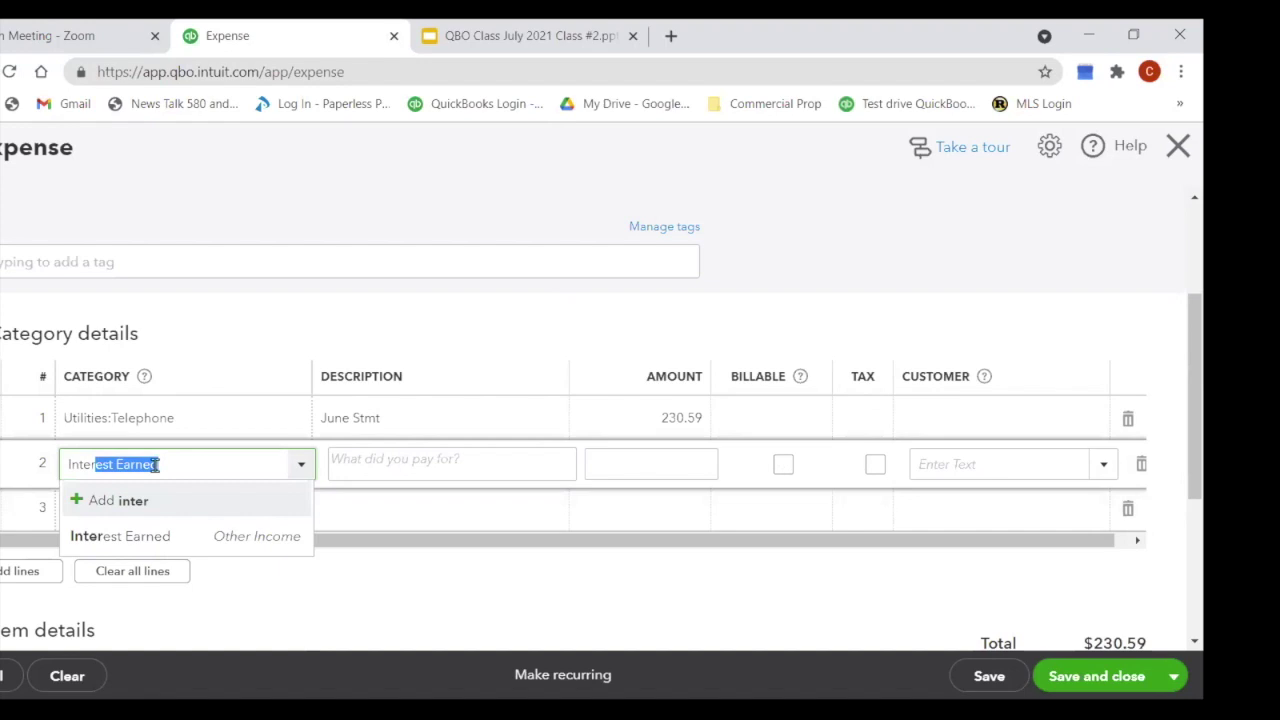
{"action": "type", "text": "net"}
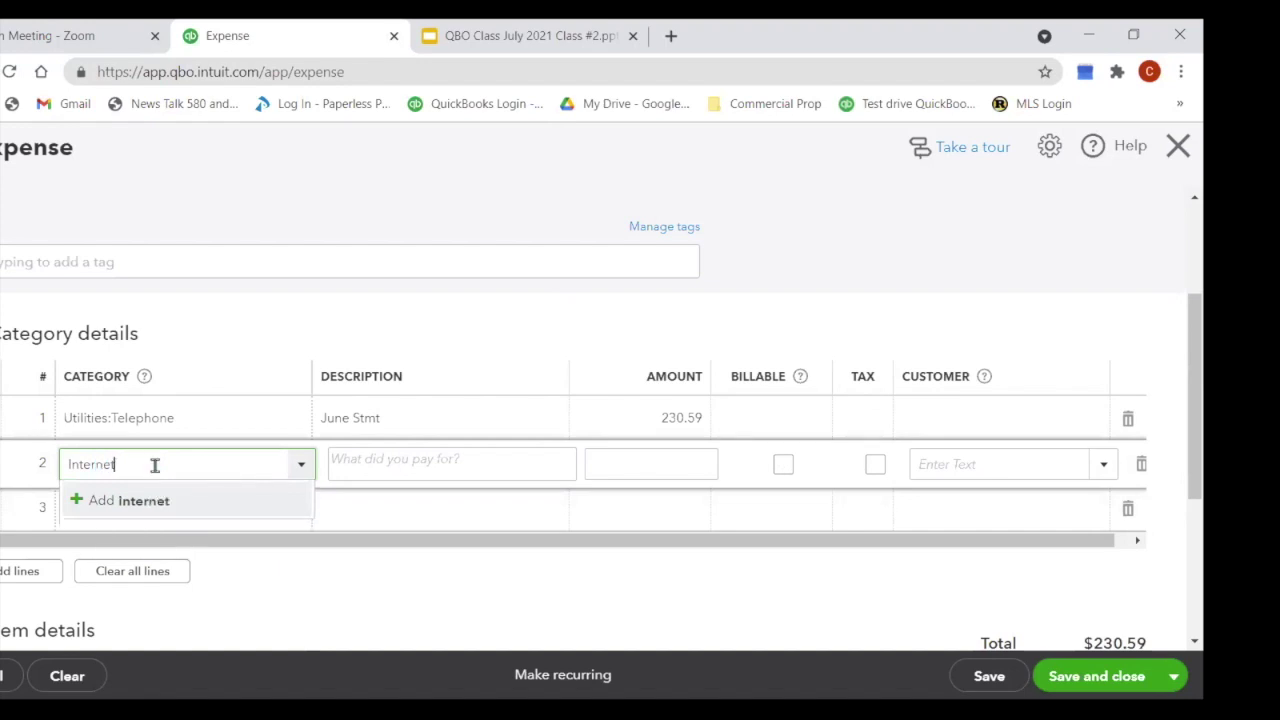
{"action": "left_click", "coordinate": [153, 503]}
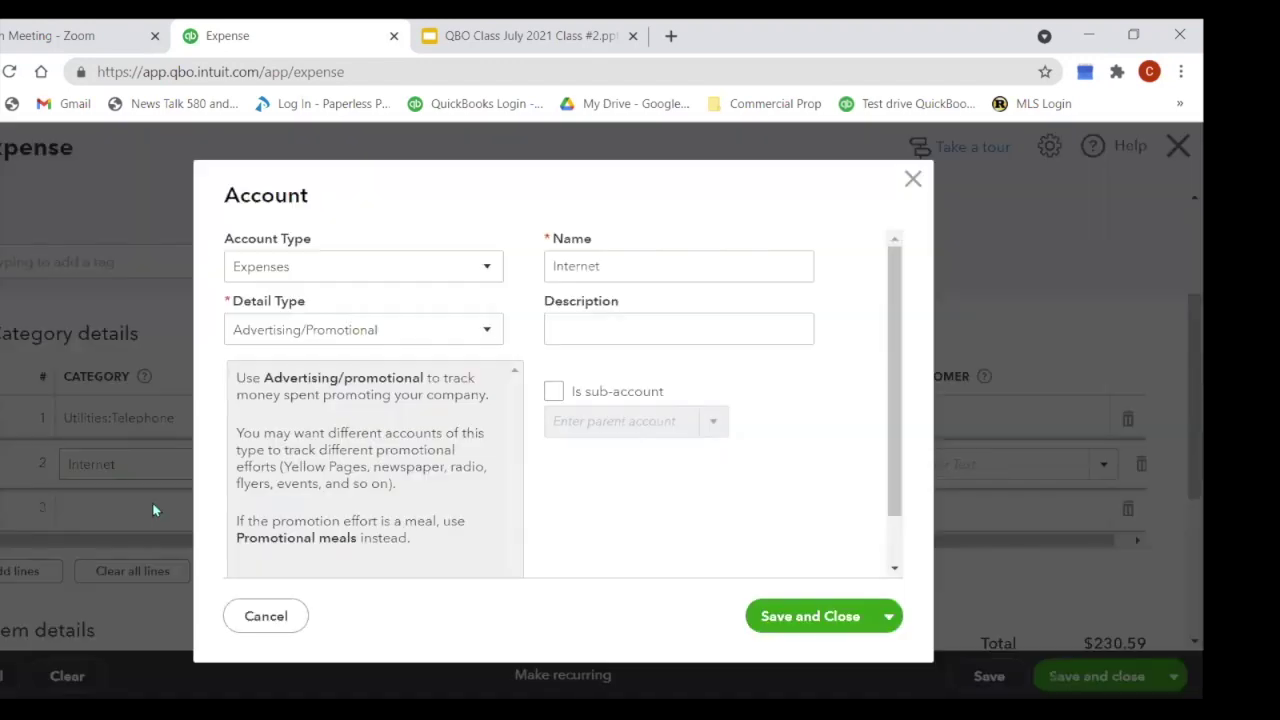
Step: Give Internet detail type Other Miscellaneous Service Cost, nest it under Utilities, and save the account
{"action": "left_click", "coordinate": [494, 337]}
{"action": "left_click_drag", "start_coordinate": [499, 401], "coordinate": [490, 617]}
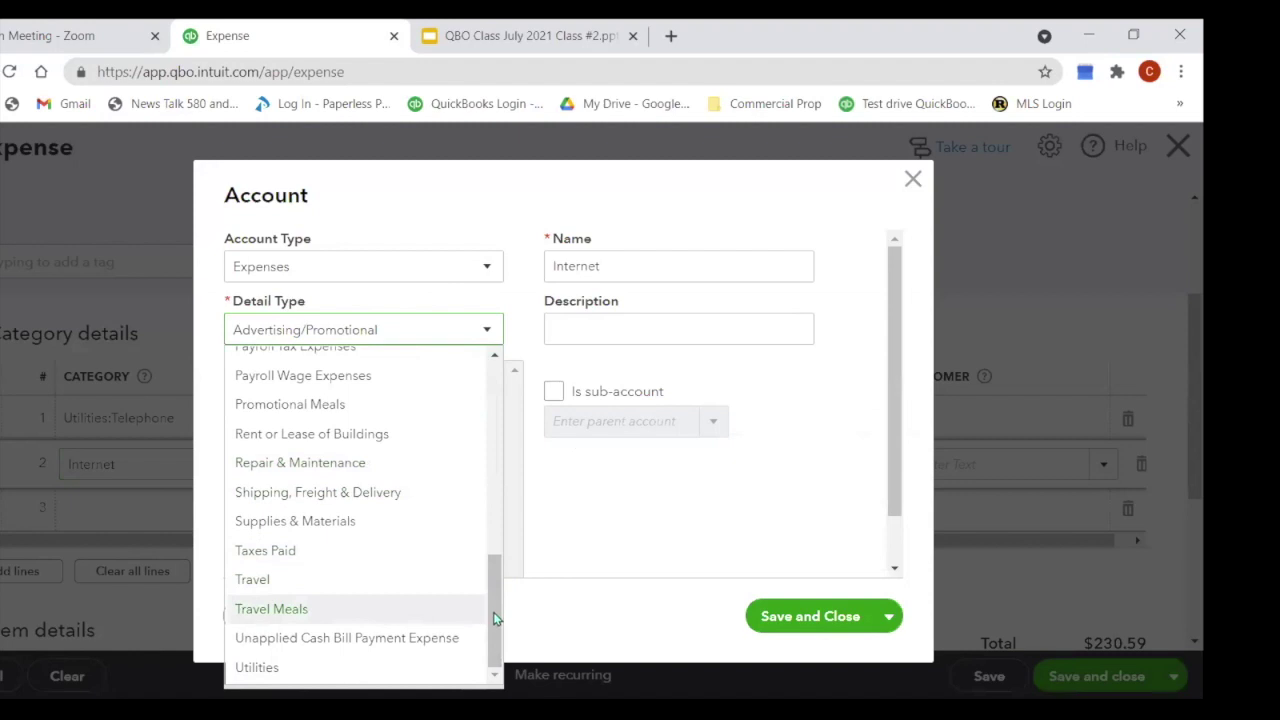
{"action": "left_click_drag", "start_coordinate": [493, 604], "coordinate": [516, 516]}
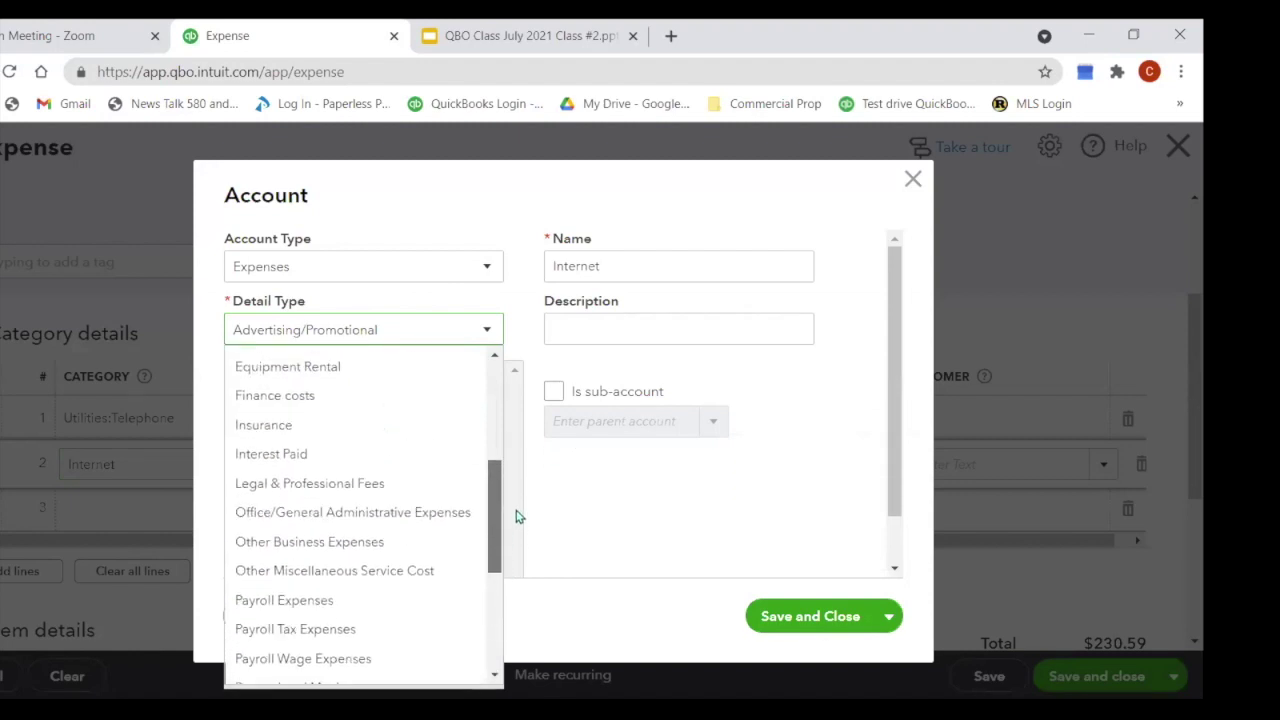
{"action": "left_click", "coordinate": [416, 572]}
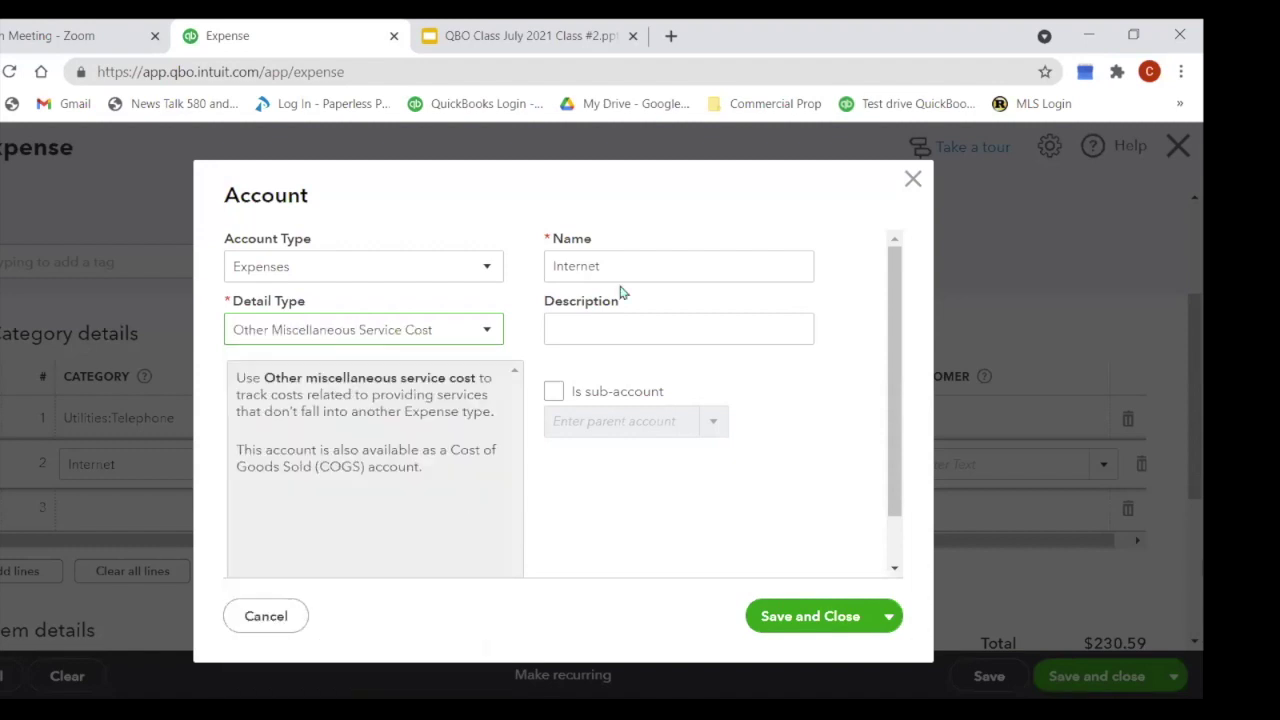
{"action": "left_click", "coordinate": [553, 394]}
{"action": "left_click", "coordinate": [565, 421]}
{"action": "type", "text": "Utilities"}
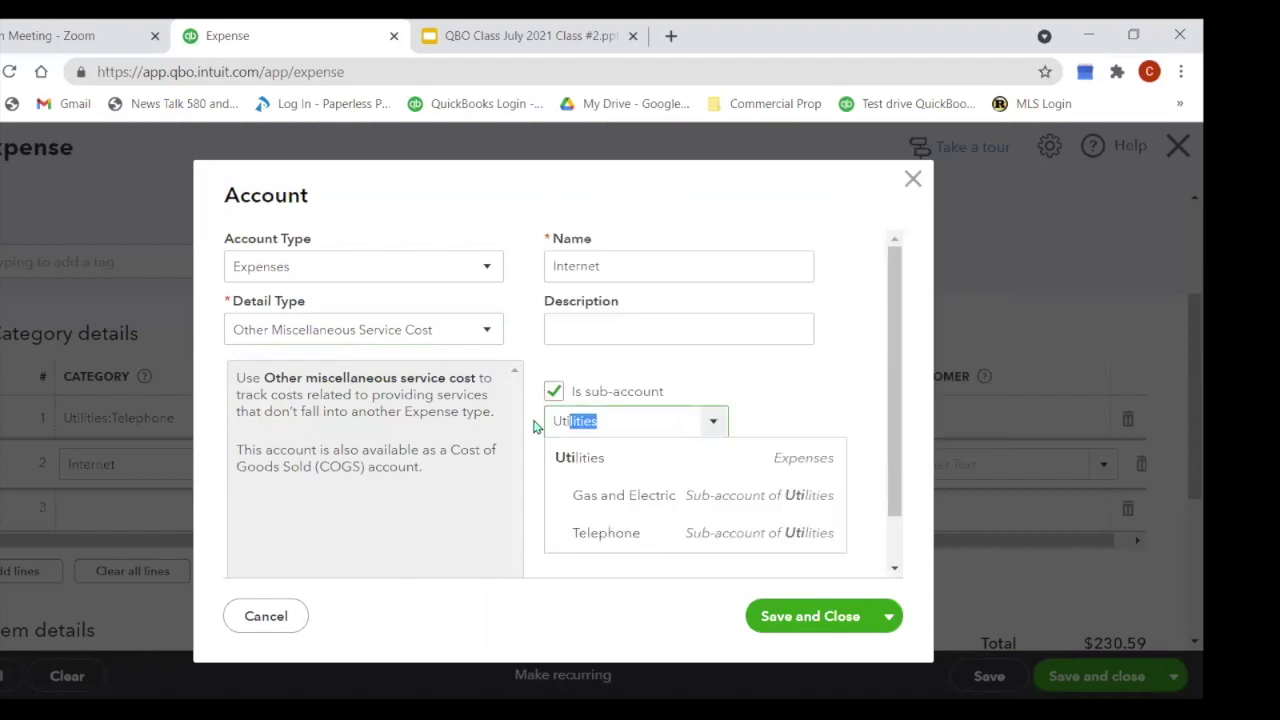
{"action": "left_click", "coordinate": [594, 462]}
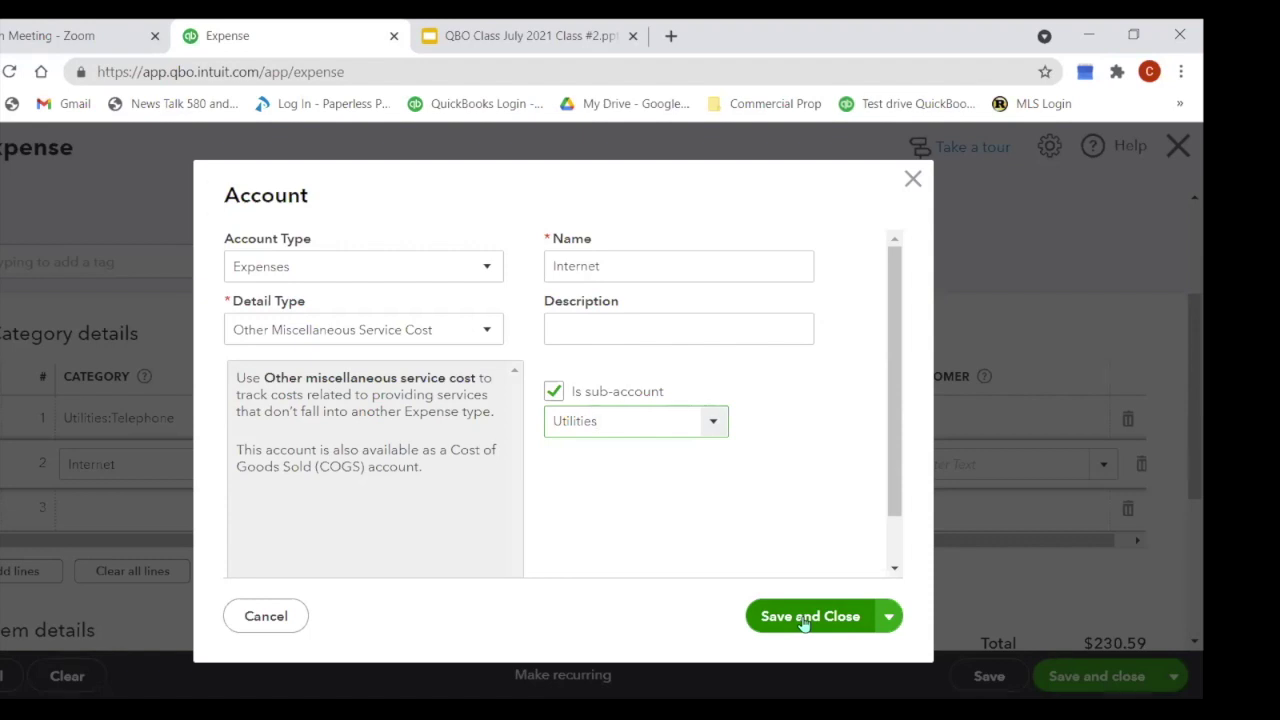
{"action": "left_click", "coordinate": [803, 617]}
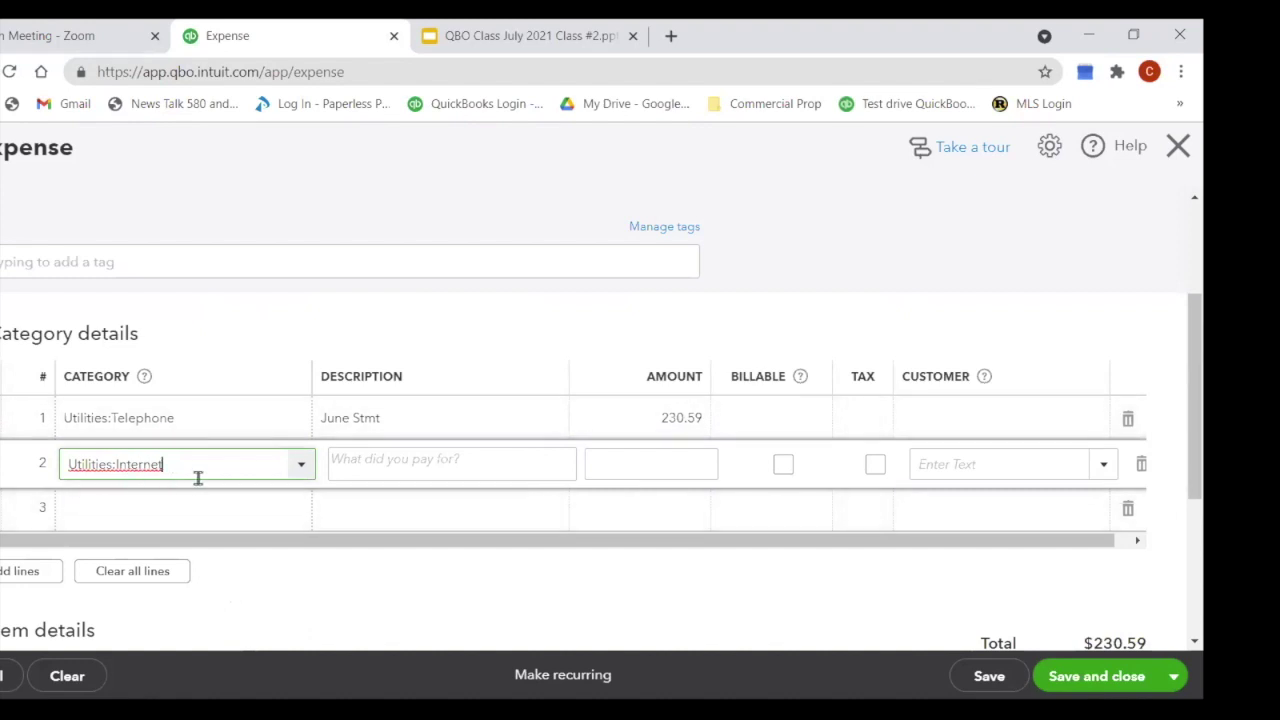
Step: Enter description June Stmt and amount 212.00 on line 2, then confirm the $442.59 total
{"action": "key", "text": "Tab"}
{"action": "type", "text": "June Stmt"}
{"action": "left_click", "coordinate": [647, 464]}
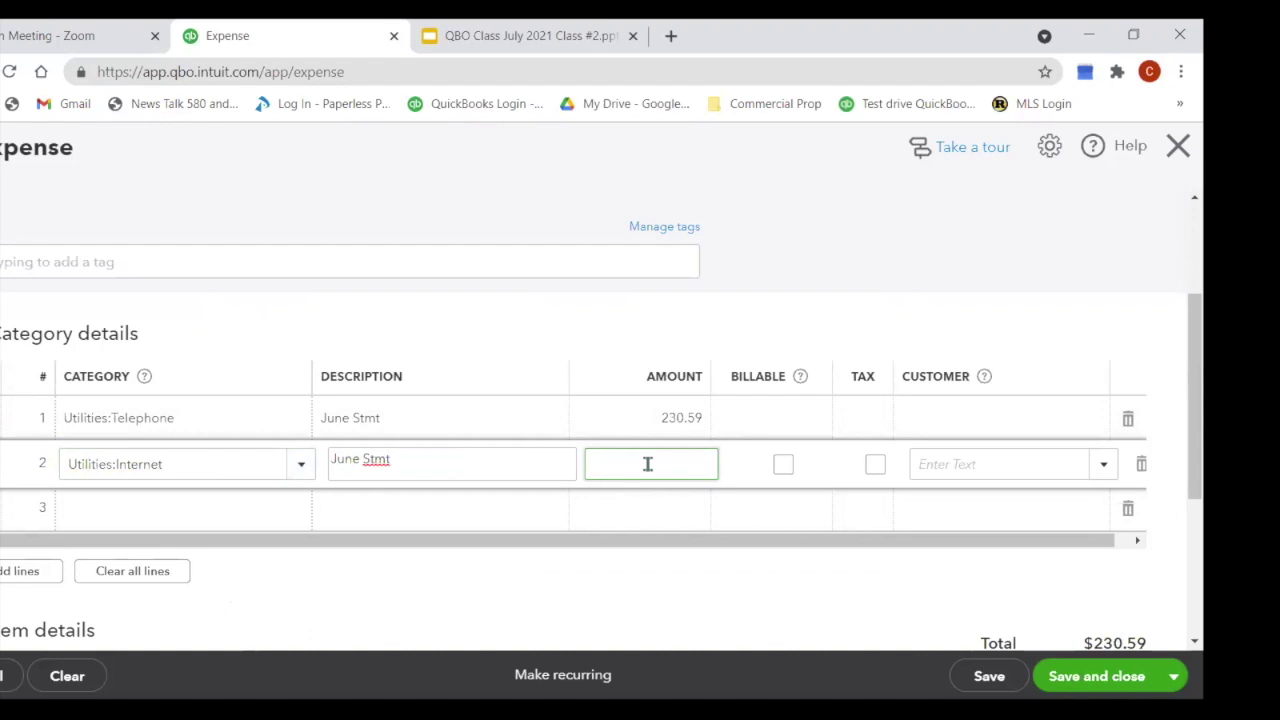
{"action": "type", "text": "212"}
{"action": "key", "text": "Tab"}
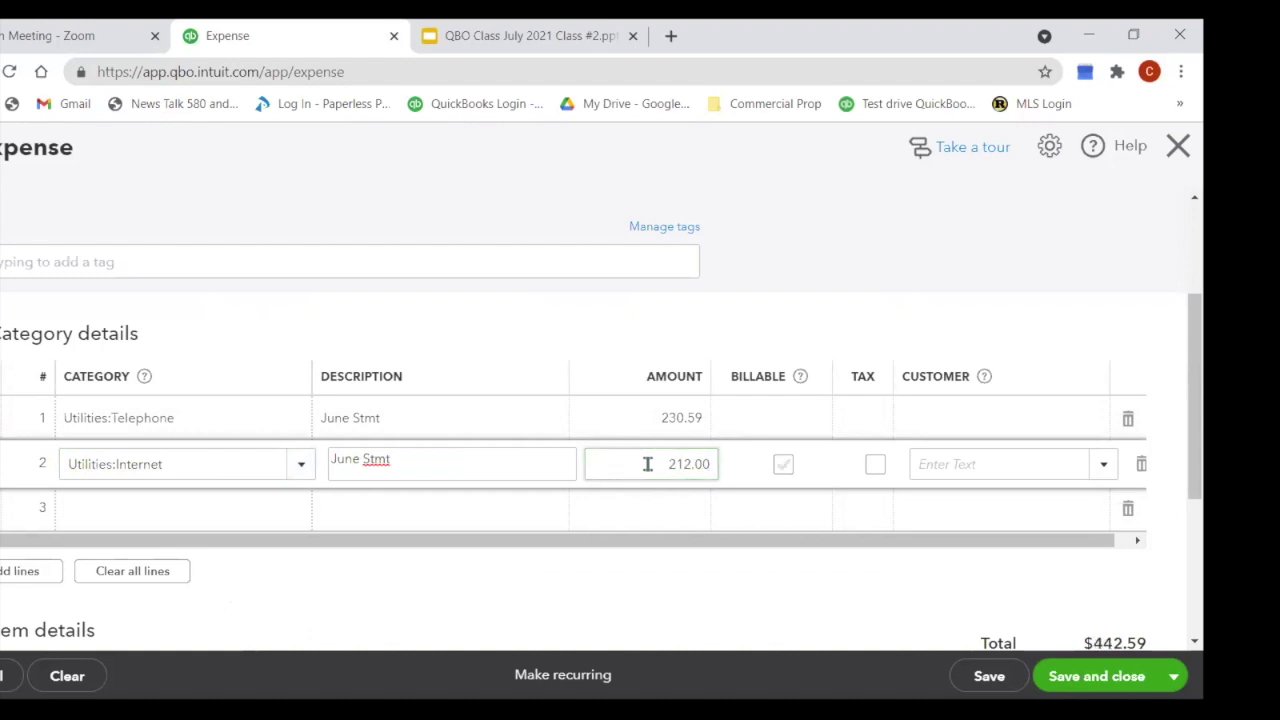
{"action": "scroll", "coordinate": [835, 426], "scroll_direction": "up", "scroll_amount": 2}
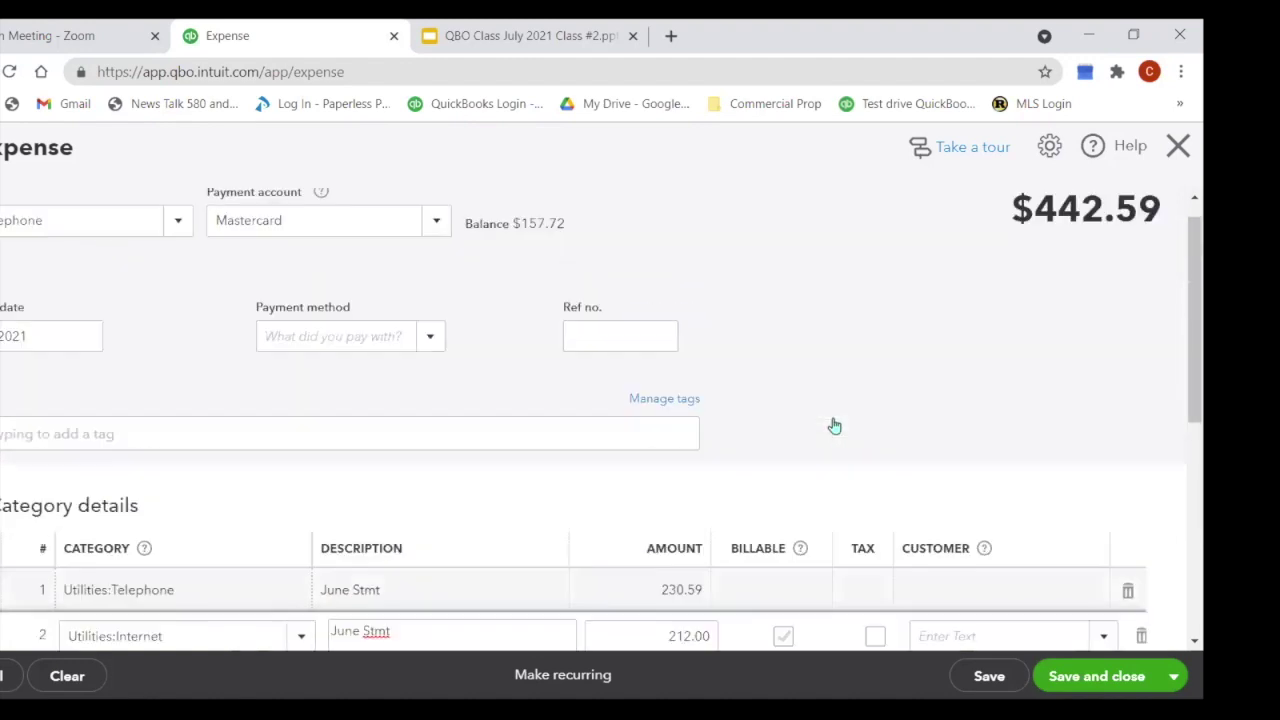
{"action": "scroll", "coordinate": [835, 426], "scroll_direction": "up", "scroll_amount": 1}
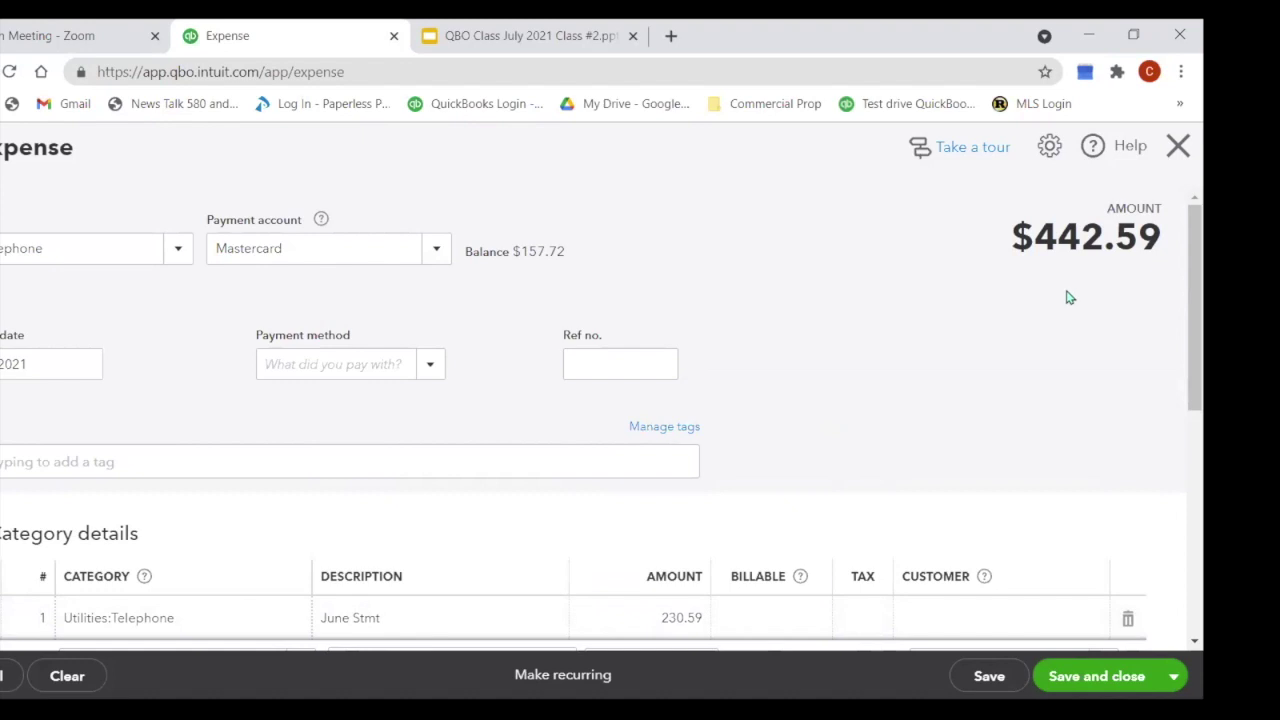
{"action": "scroll", "coordinate": [1068, 297], "scroll_direction": "down", "scroll_amount": 1}
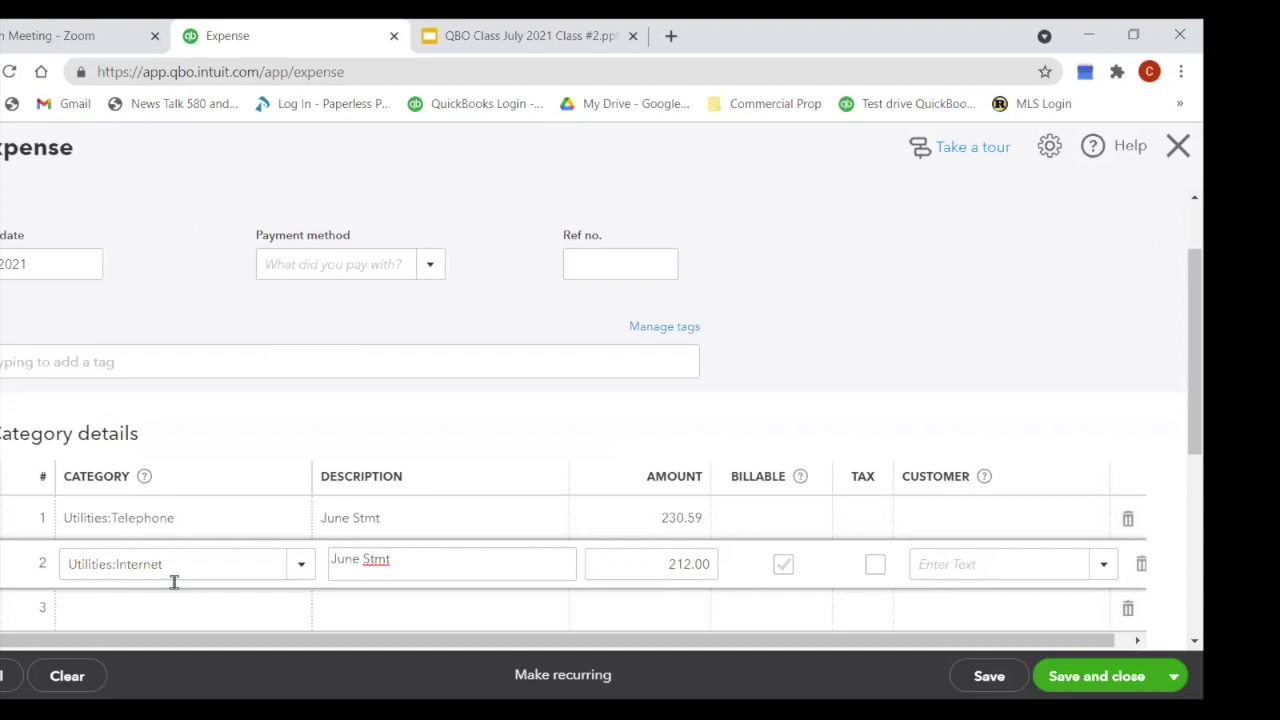
{"action": "scroll", "coordinate": [280, 471], "scroll_direction": "down", "scroll_amount": 1}
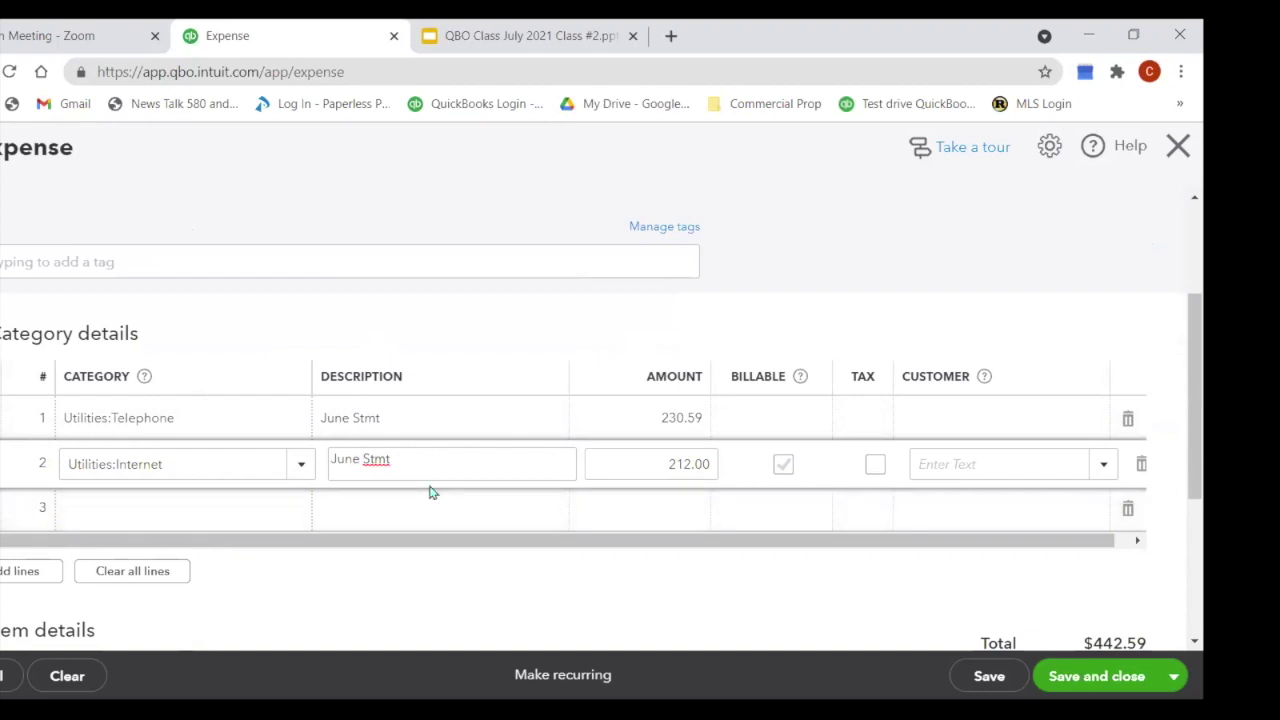
{"action": "scroll", "coordinate": [431, 492], "scroll_direction": "down", "scroll_amount": 1}
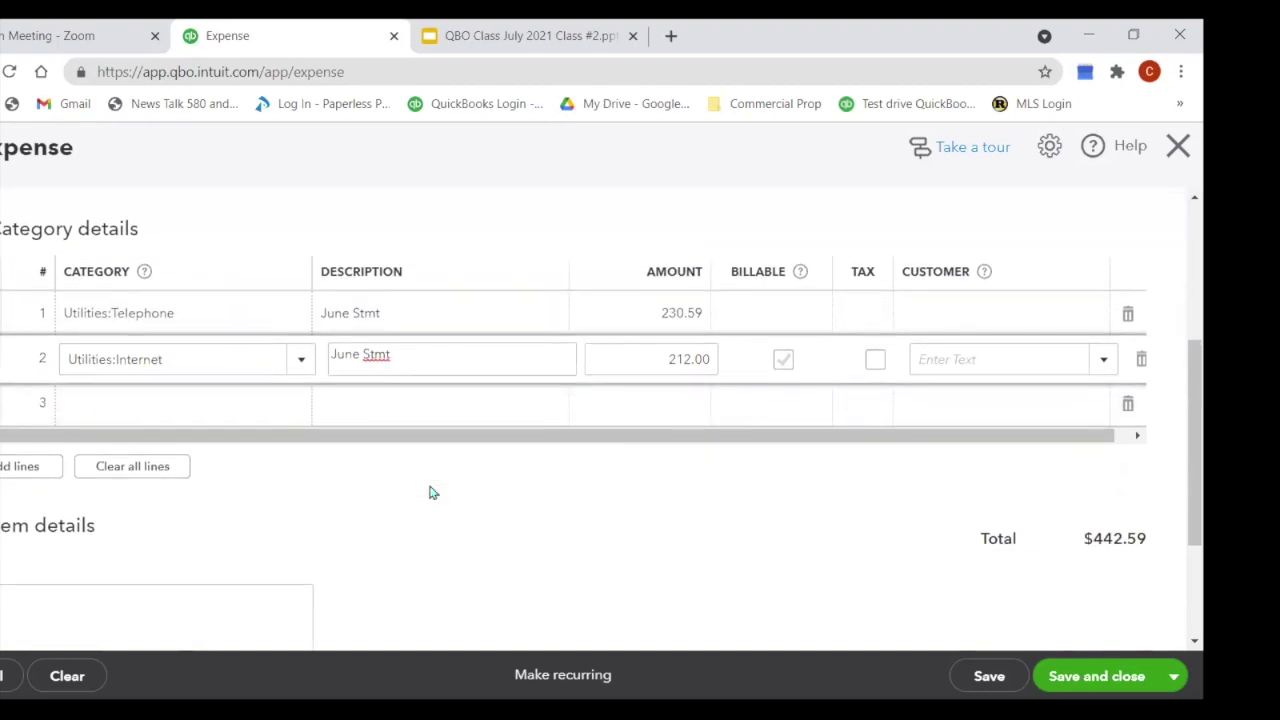
{"action": "scroll", "coordinate": [431, 492], "scroll_direction": "down", "scroll_amount": 1}
{"action": "left_click", "coordinate": [102, 518]}
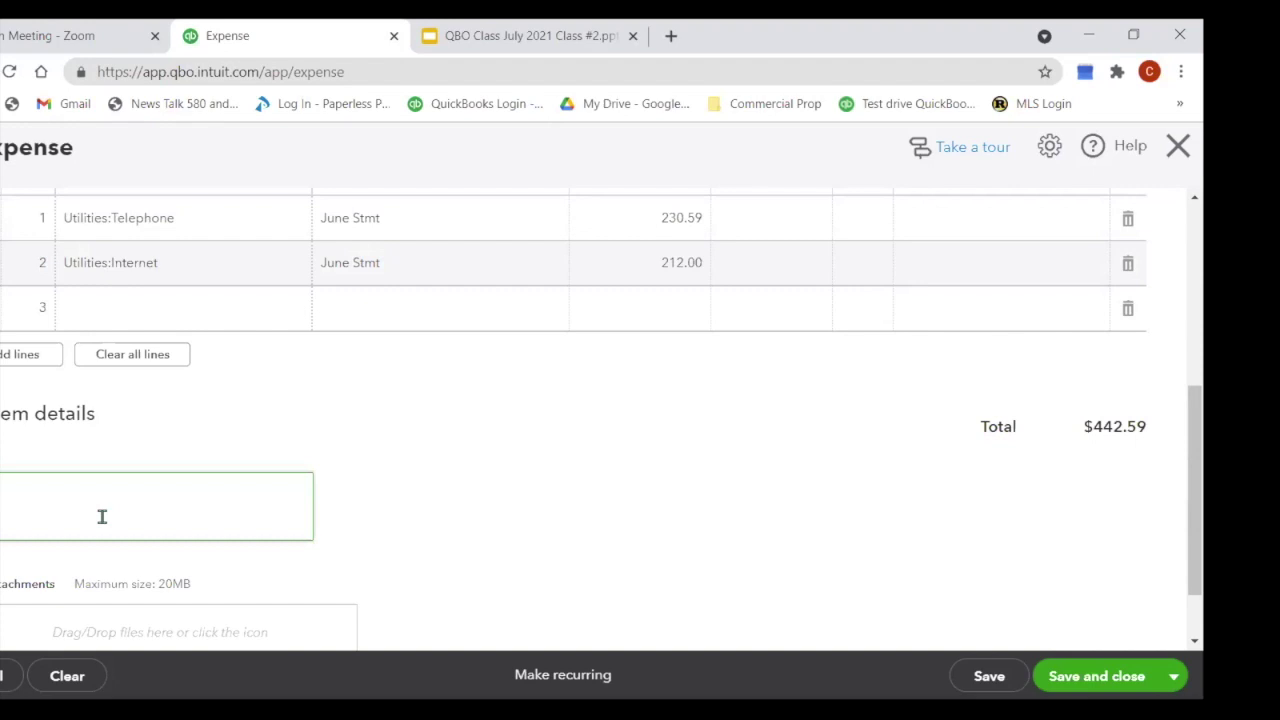
{"action": "scroll", "coordinate": [249, 457], "scroll_direction": "up", "scroll_amount": 3}
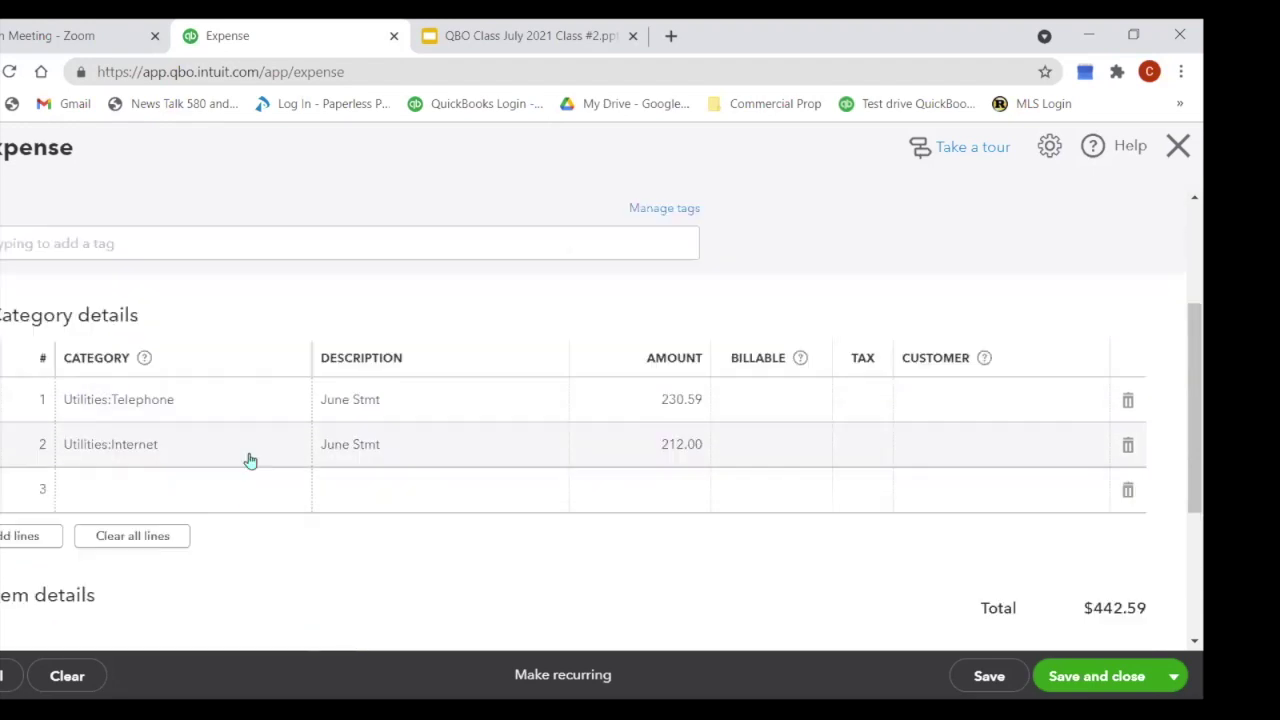
{"action": "scroll", "coordinate": [624, 321], "scroll_direction": "up", "scroll_amount": 1}
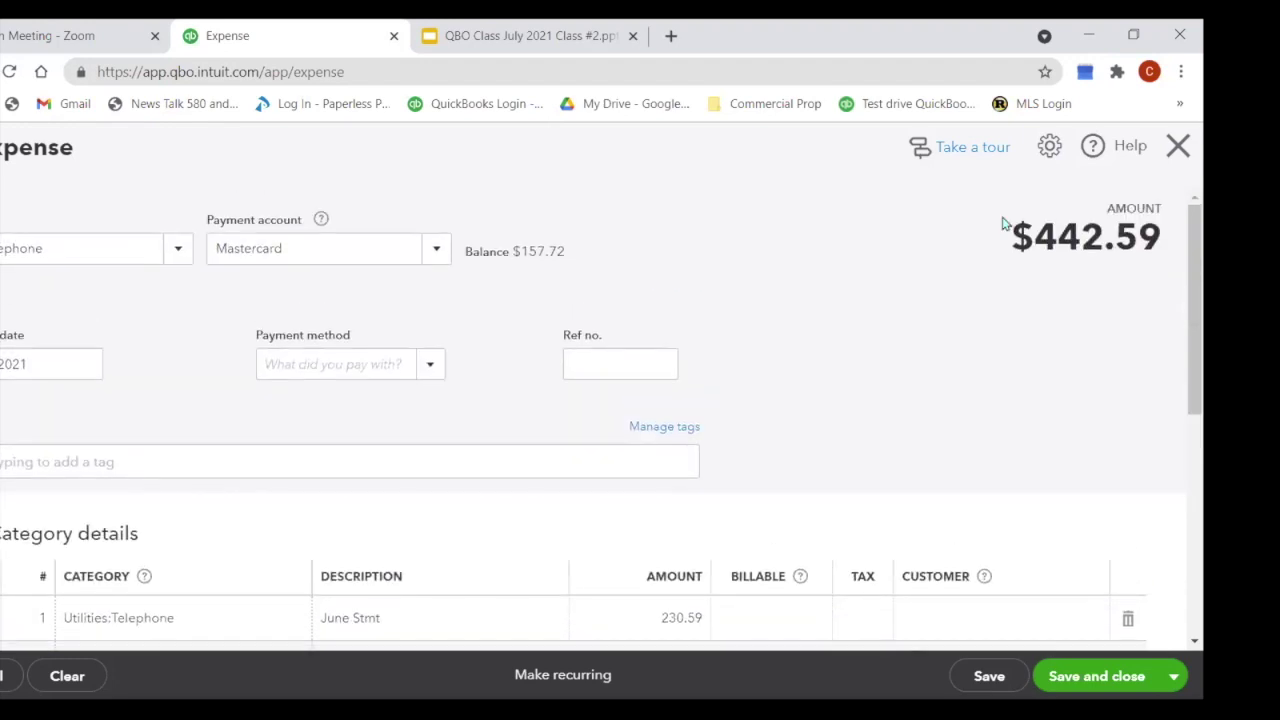
{"action": "scroll", "coordinate": [862, 367], "scroll_direction": "down", "scroll_amount": 4}
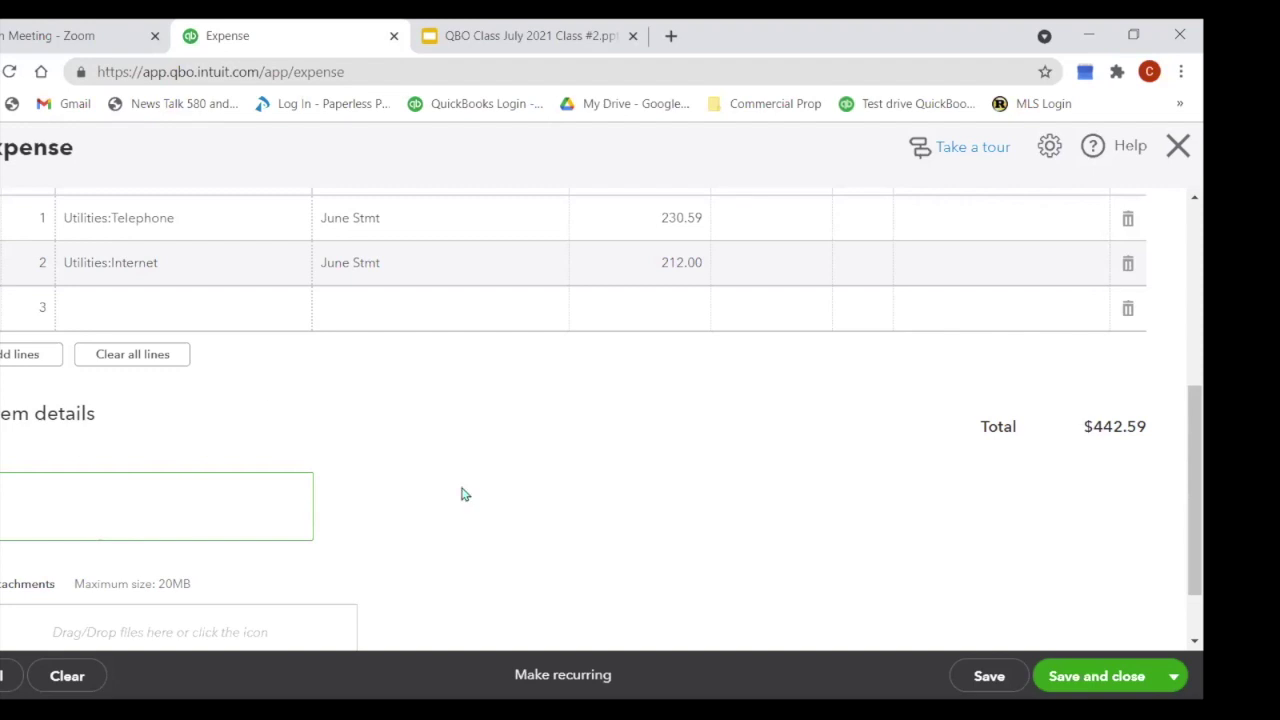
Step: Save the $442.59 expense with Save and new and bring up the recent expenses list
{"action": "left_click", "coordinate": [1112, 682]}
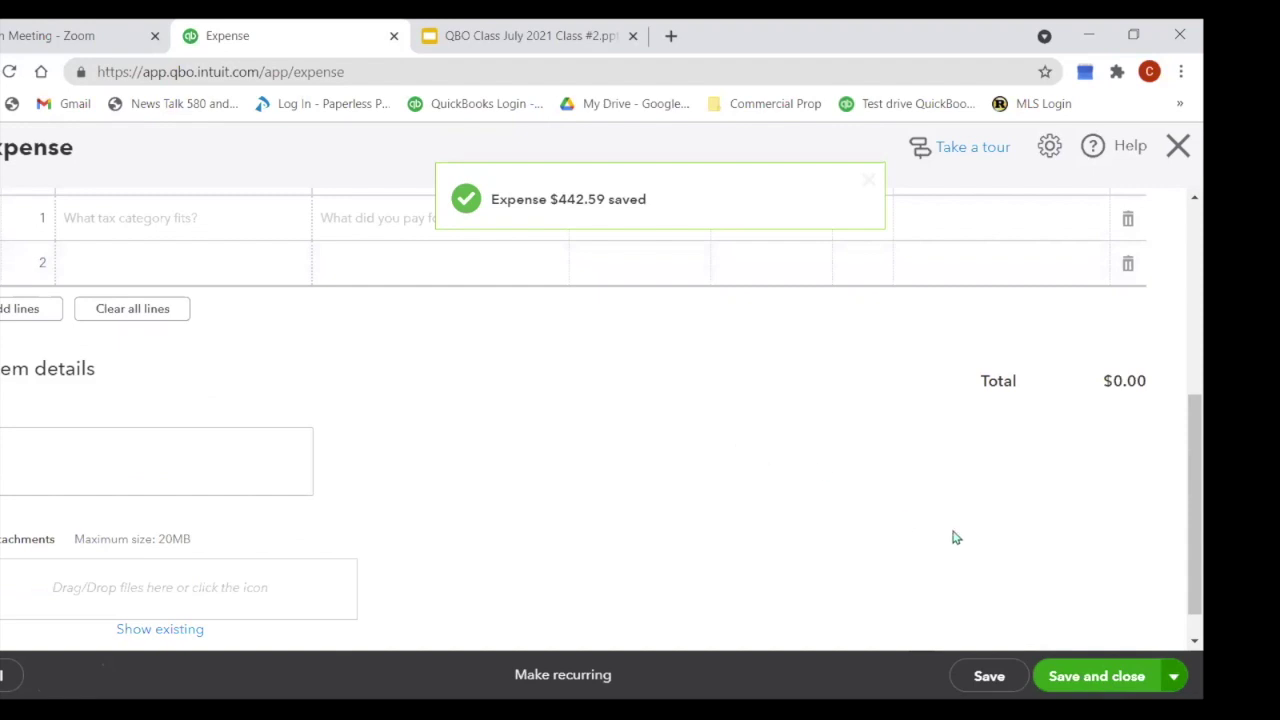
{"action": "scroll", "coordinate": [1031, 406], "scroll_direction": "up", "scroll_amount": 4}
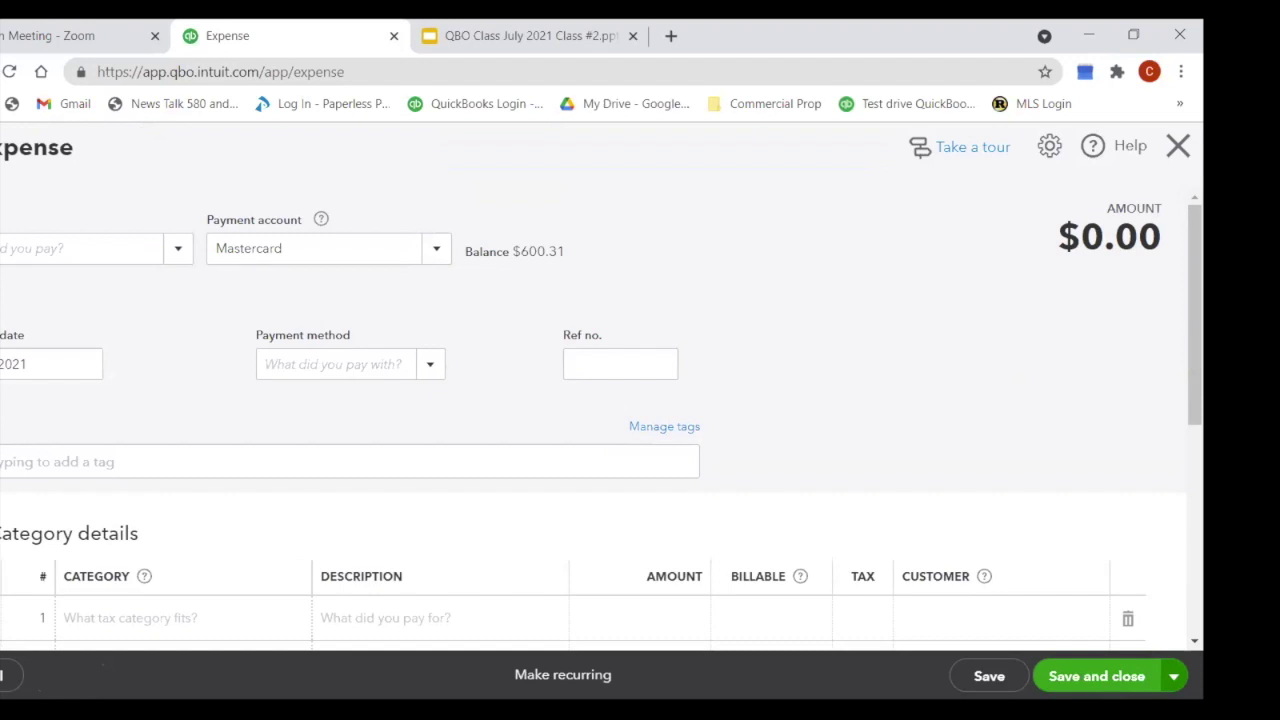
{"action": "left_click", "coordinate": [2, 147]}
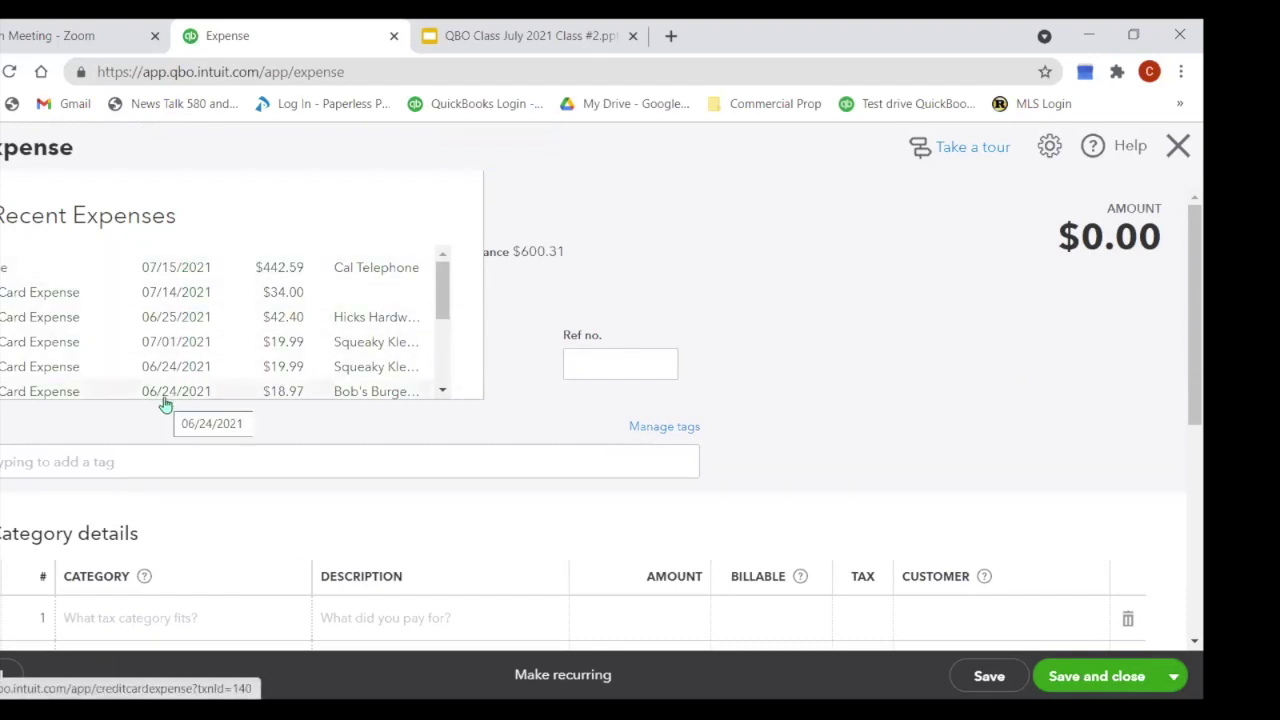
Step: Reopen the saved $442.59 telephone expense and look it over
{"action": "left_click", "coordinate": [193, 272]}
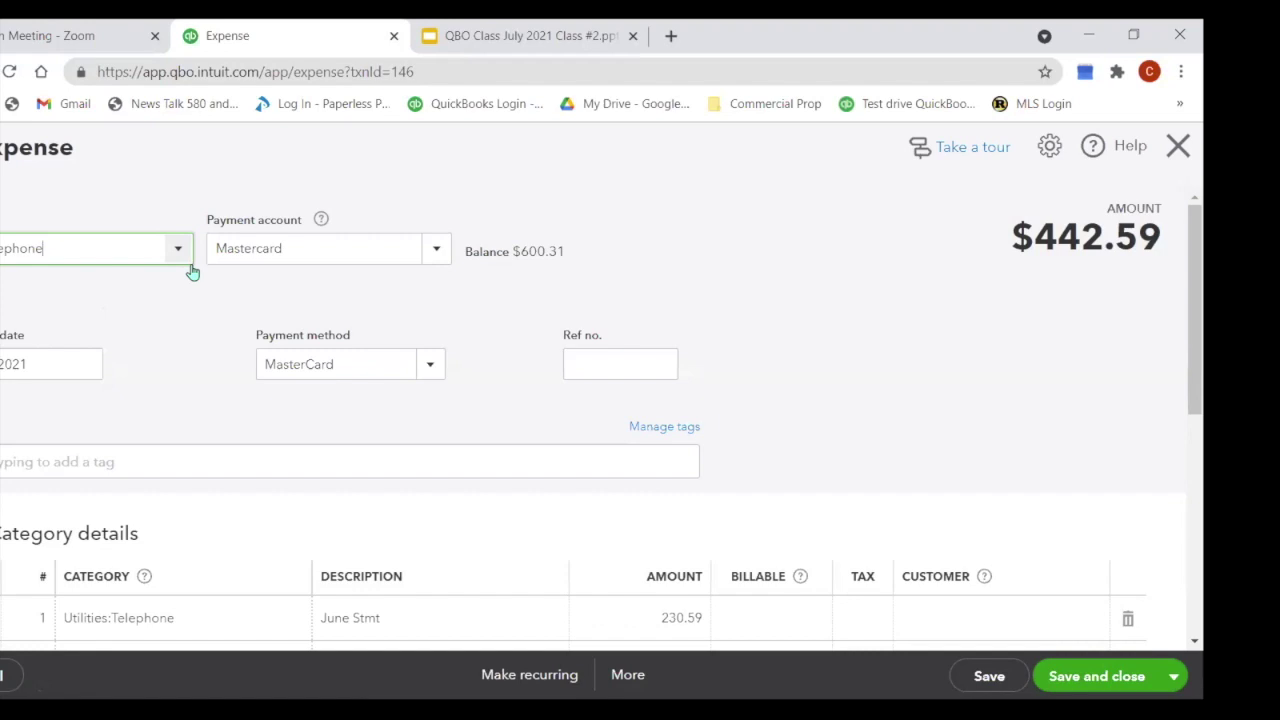
{"action": "scroll", "coordinate": [350, 312], "scroll_direction": "down", "scroll_amount": 3}
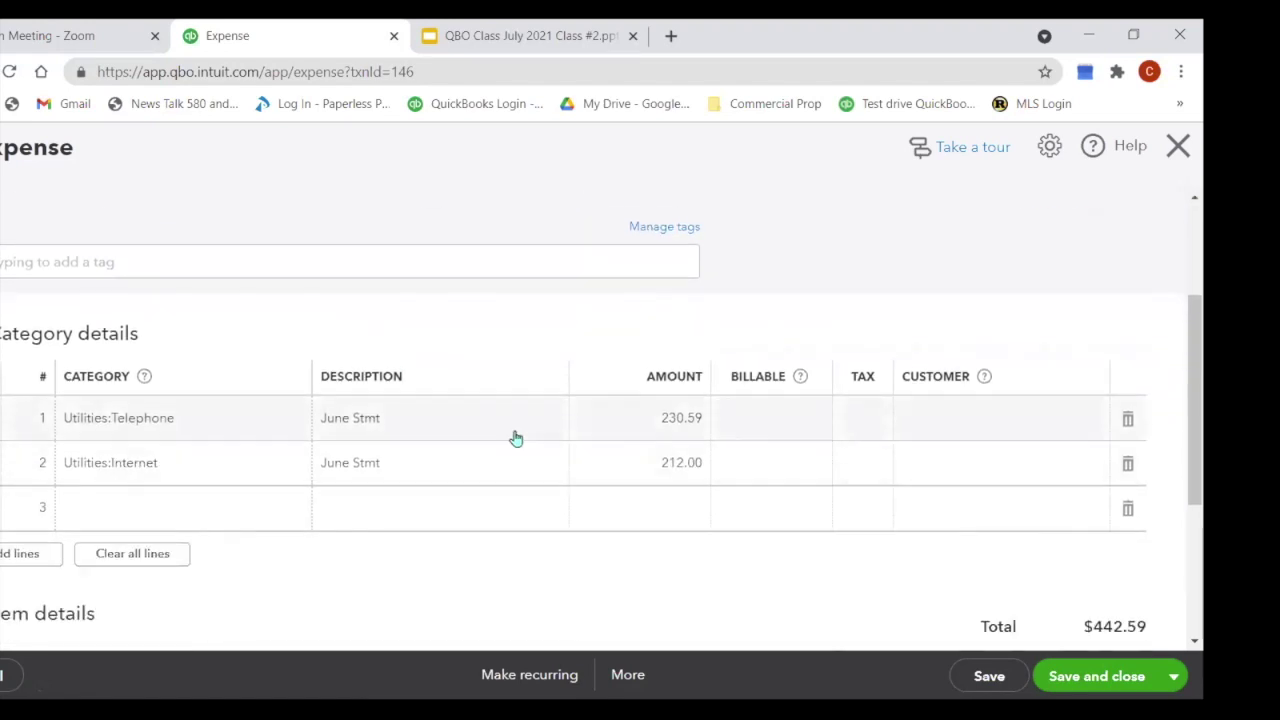
{"action": "scroll", "coordinate": [474, 300], "scroll_direction": "up", "scroll_amount": 2}
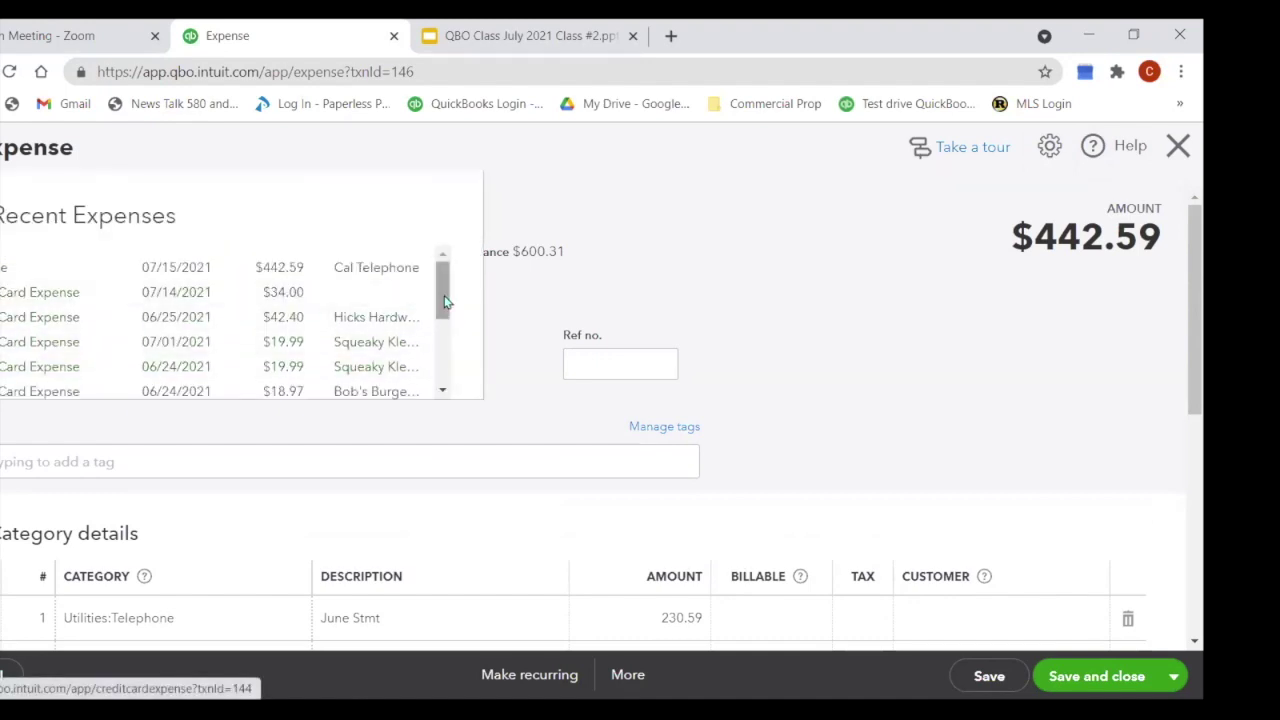
Step: Open and review the $34.00 Automobile expense dated 07/14/2021
{"action": "left_click", "coordinate": [185, 295]}
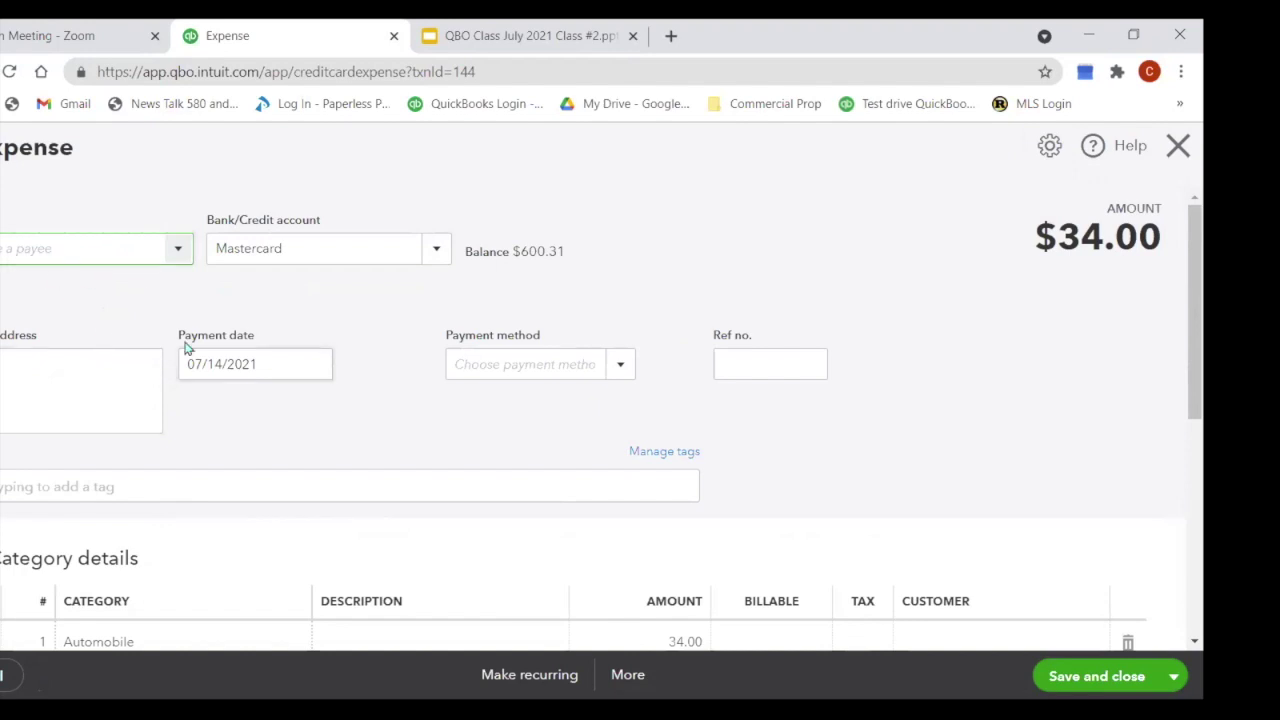
{"action": "scroll", "coordinate": [183, 348], "scroll_direction": "down", "scroll_amount": 2}
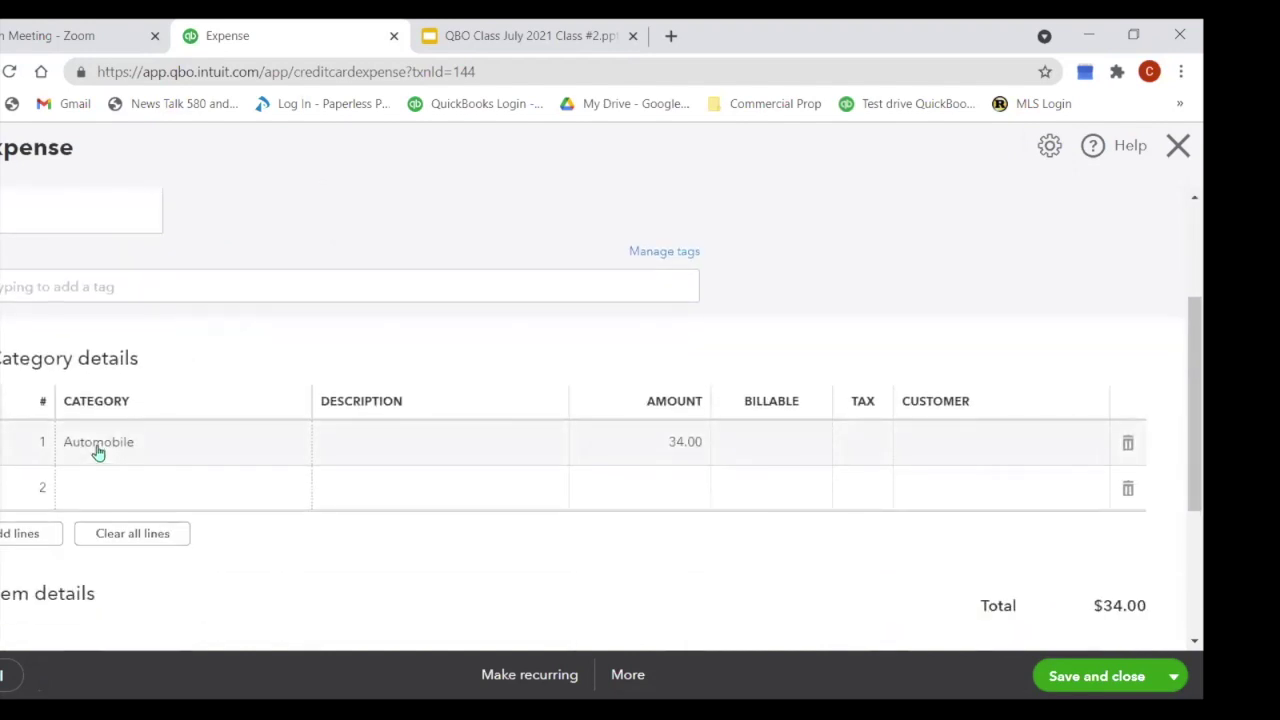
{"action": "scroll", "coordinate": [277, 389], "scroll_direction": "up", "scroll_amount": 2}
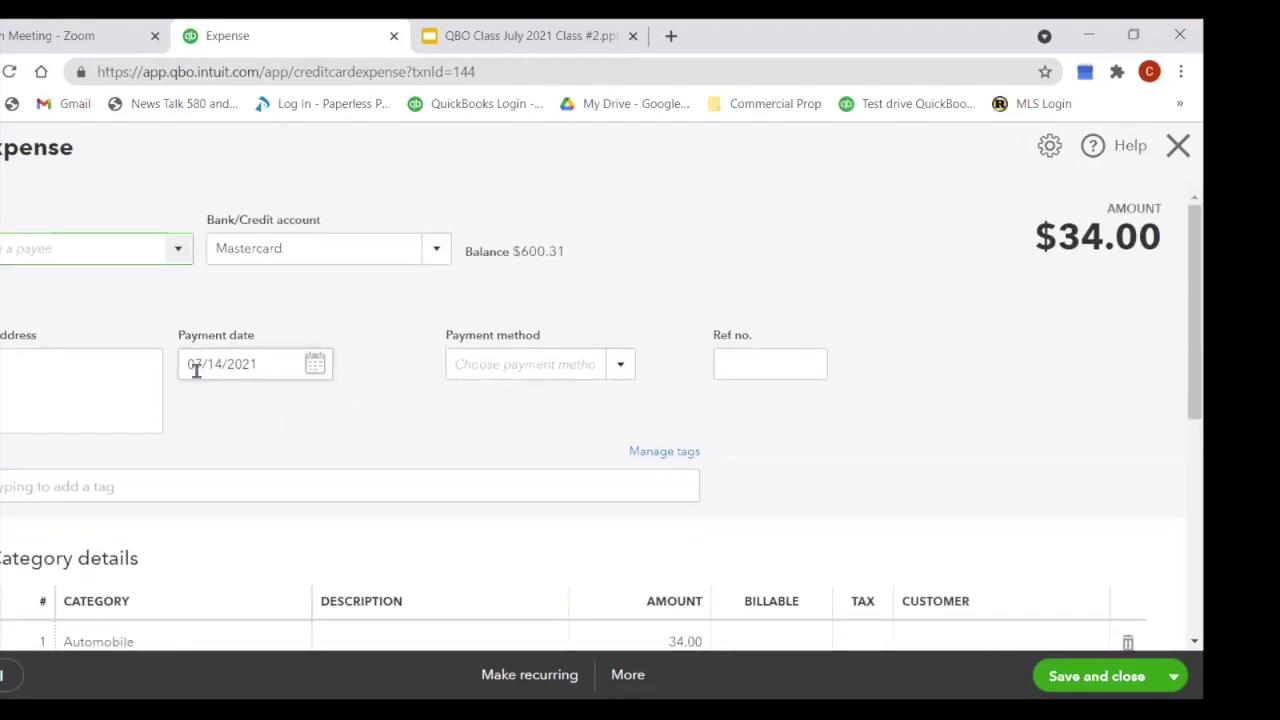
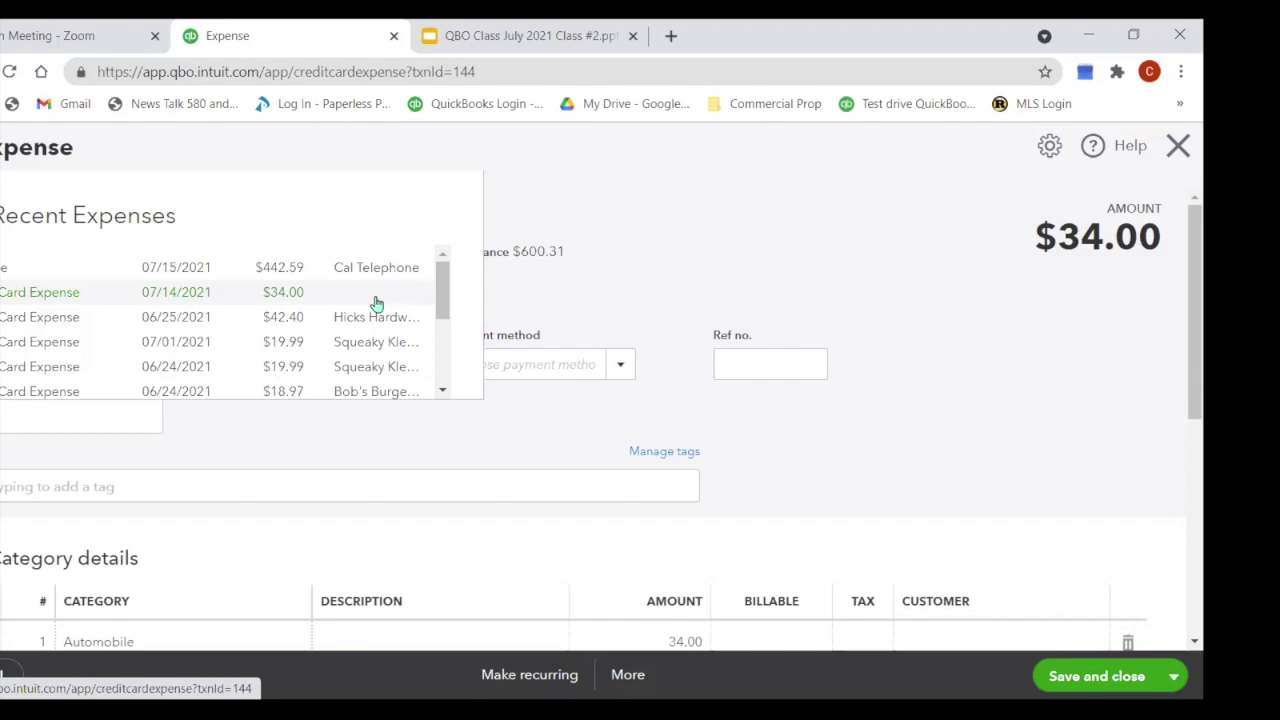
Step: Open the 07/14/2021 $34.00 expense and search 'gas' to make Gas and Oil its payee
{"action": "left_click", "coordinate": [376, 303]}
{"action": "left_click", "coordinate": [34, 252]}
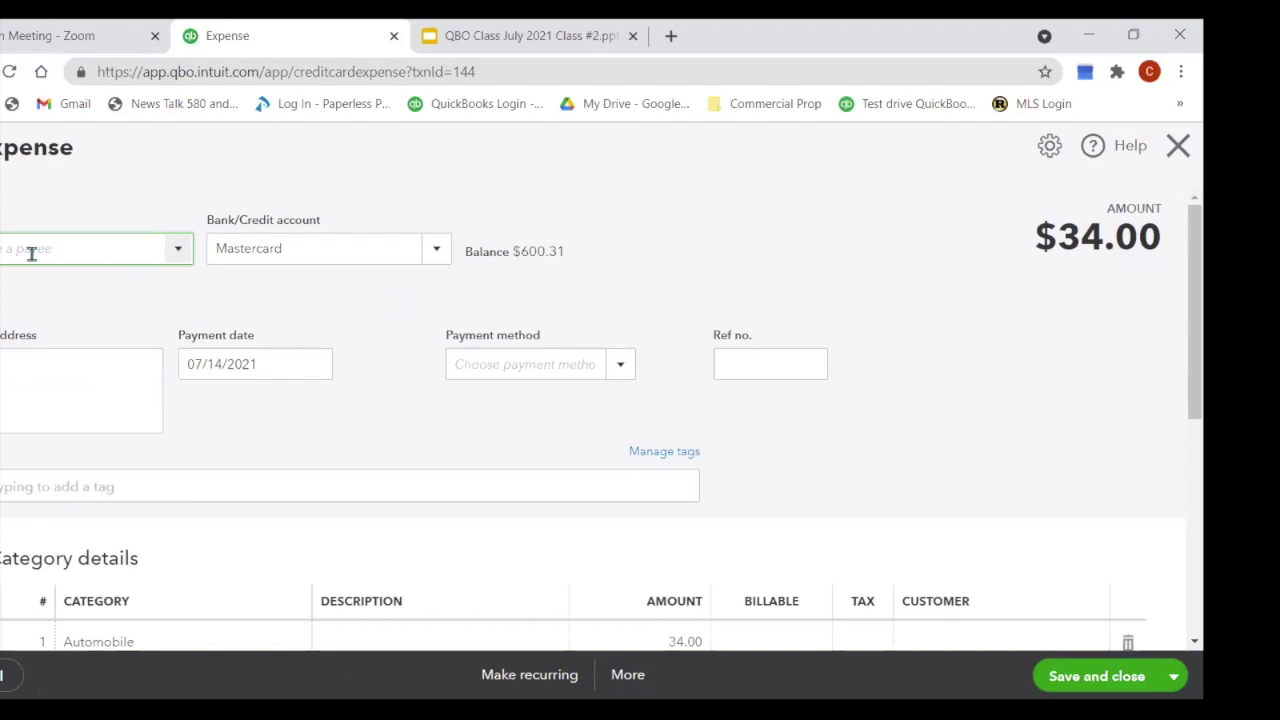
{"action": "type", "text": "Auto"}
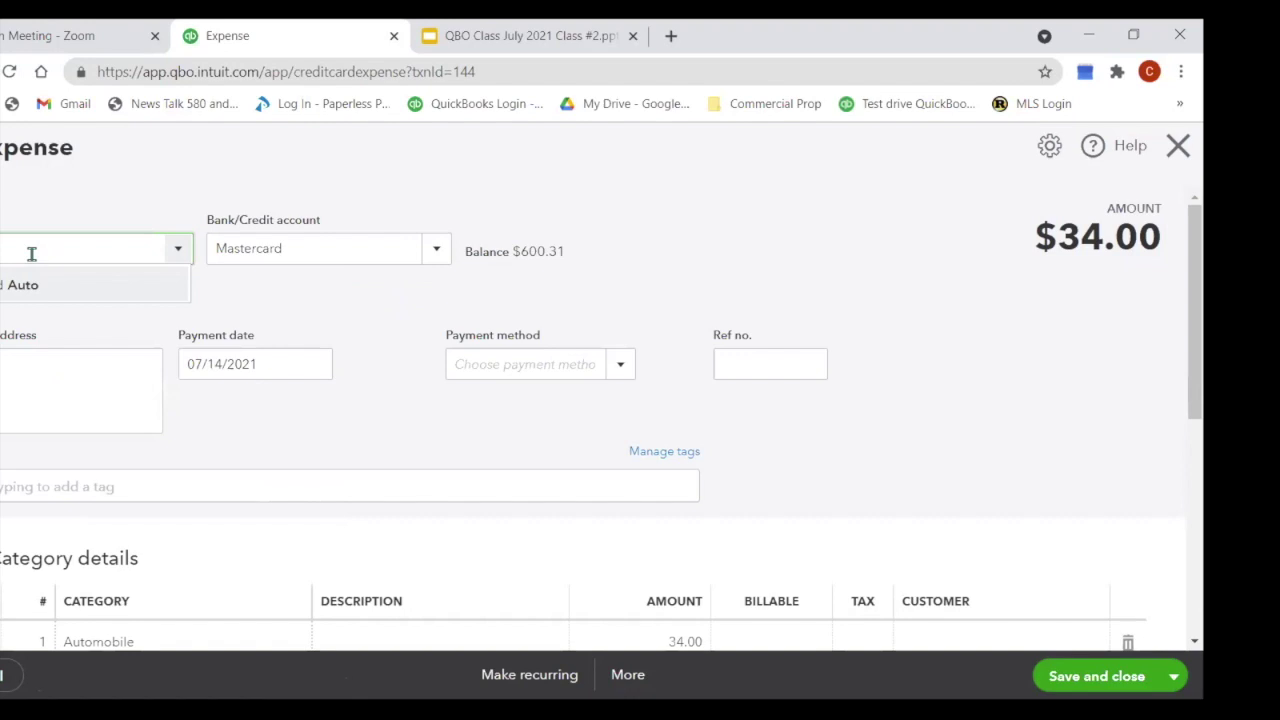
{"action": "key", "text": "BackSpace"}
{"action": "key", "text": "BackSpace"}
{"action": "key", "text": "BackSpace"}
{"action": "key", "text": "BackSpace"}
{"action": "type", "text": "gas"}
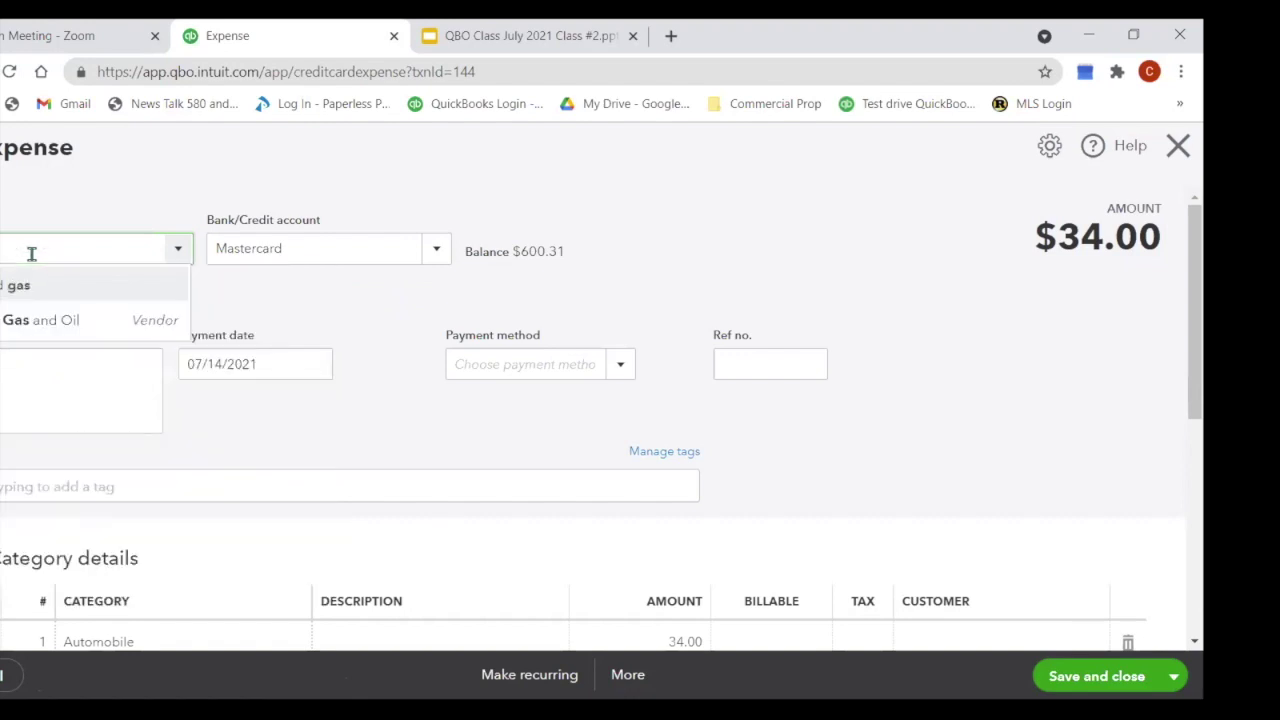
{"action": "left_click", "coordinate": [40, 320]}
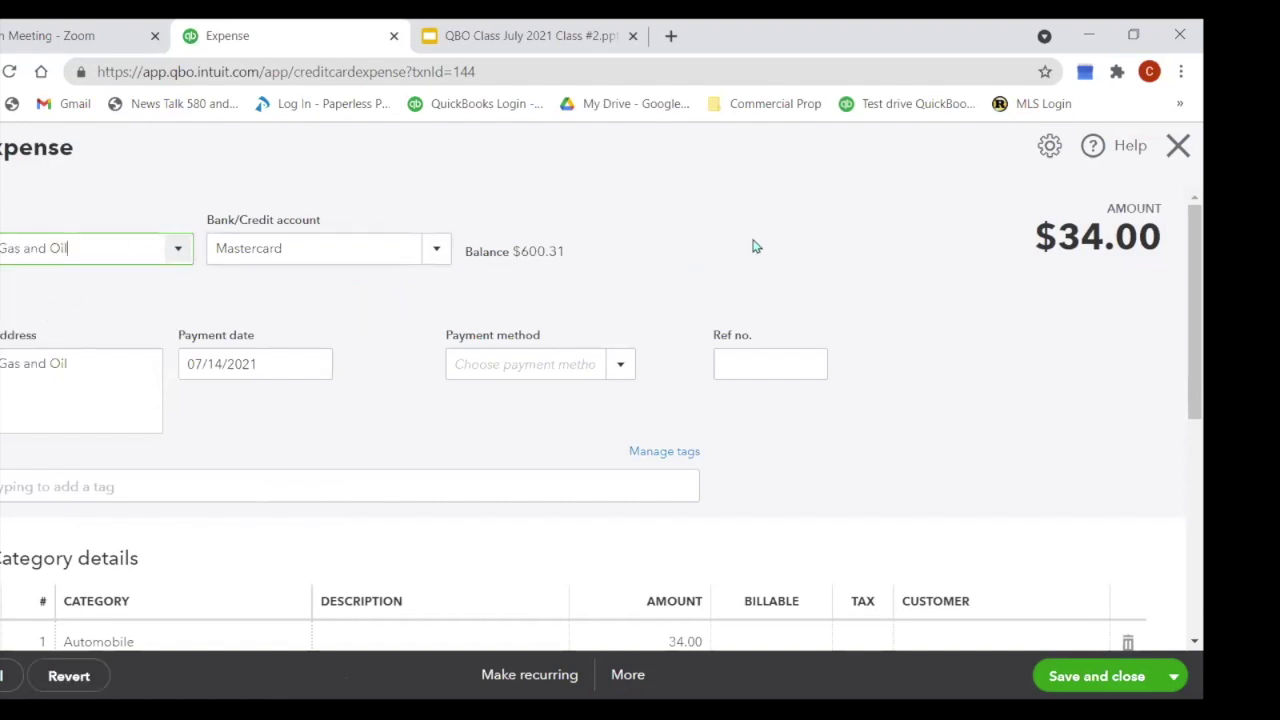
{"action": "scroll", "coordinate": [725, 250], "scroll_direction": "down", "scroll_amount": 1}
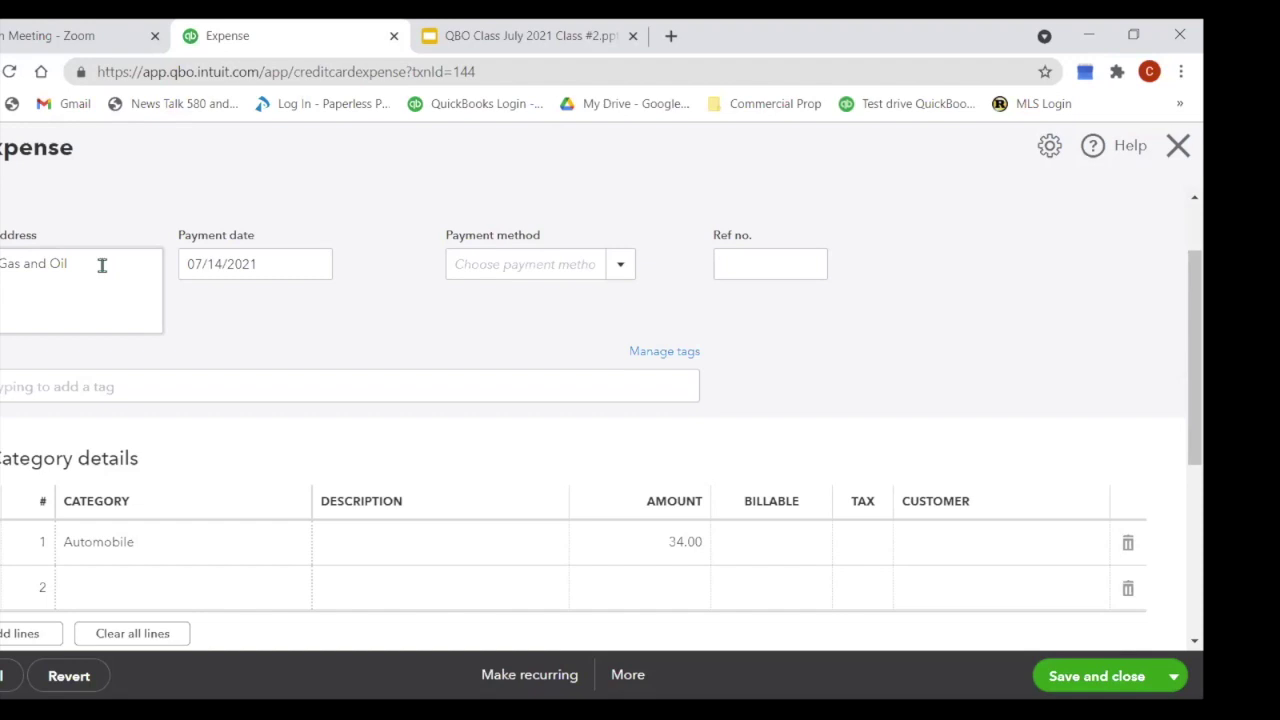
Step: Review the $34.00 Automobile category line and total, then close the expense form
{"action": "scroll", "coordinate": [20, 211], "scroll_direction": "down", "scroll_amount": 2}
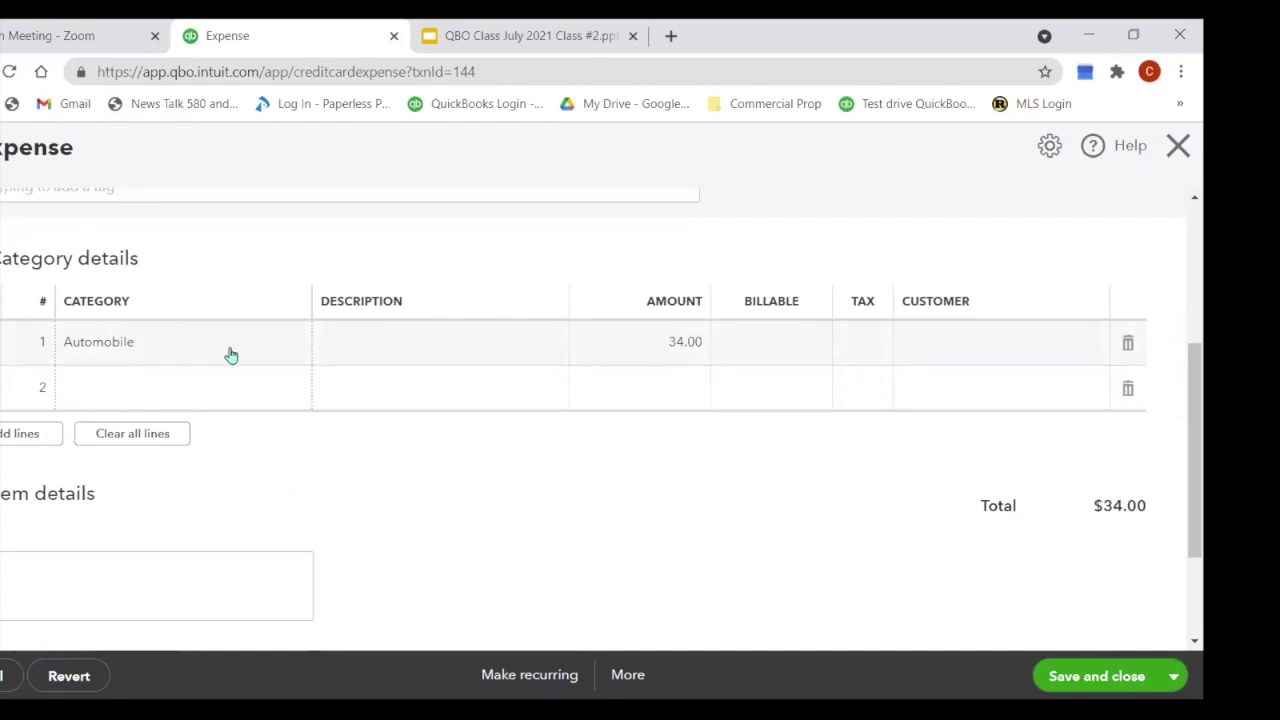
{"action": "scroll", "coordinate": [231, 355], "scroll_direction": "up", "scroll_amount": 3}
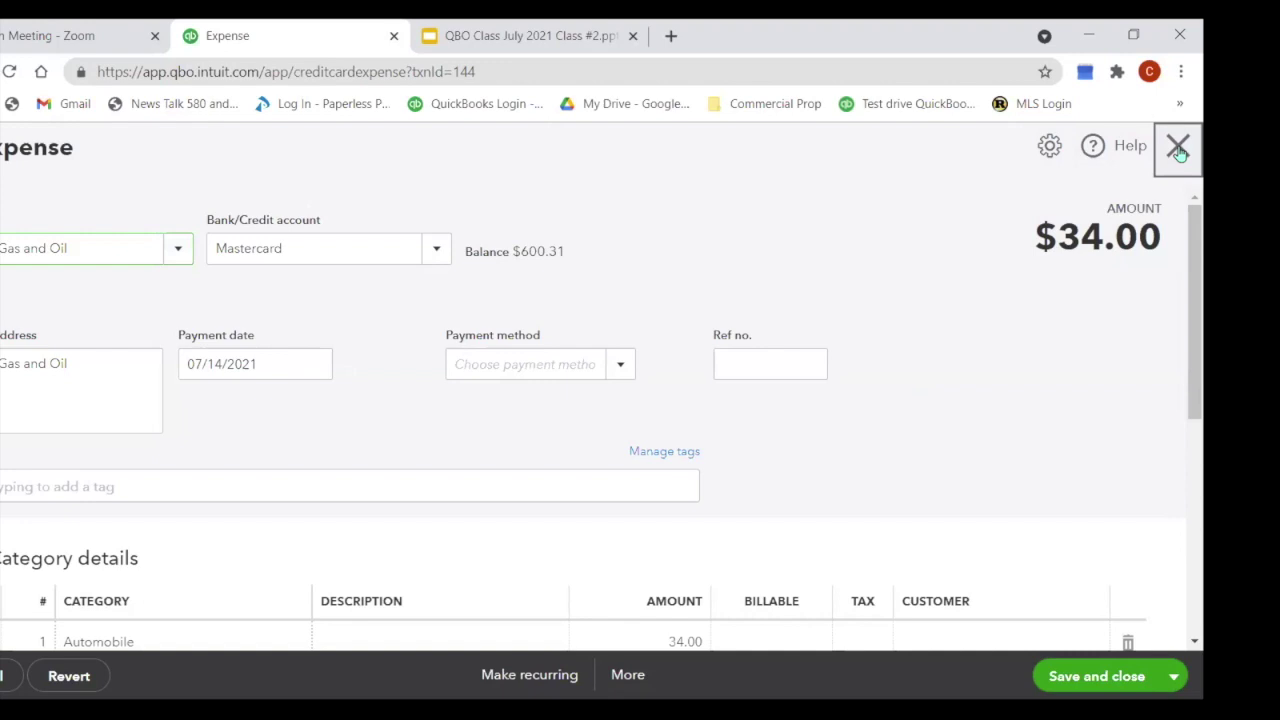
{"action": "left_click", "coordinate": [1178, 148]}
Step: Leave the expense without saving and return to the Mastercard Credit Card Register
{"action": "left_click", "coordinate": [668, 442]}
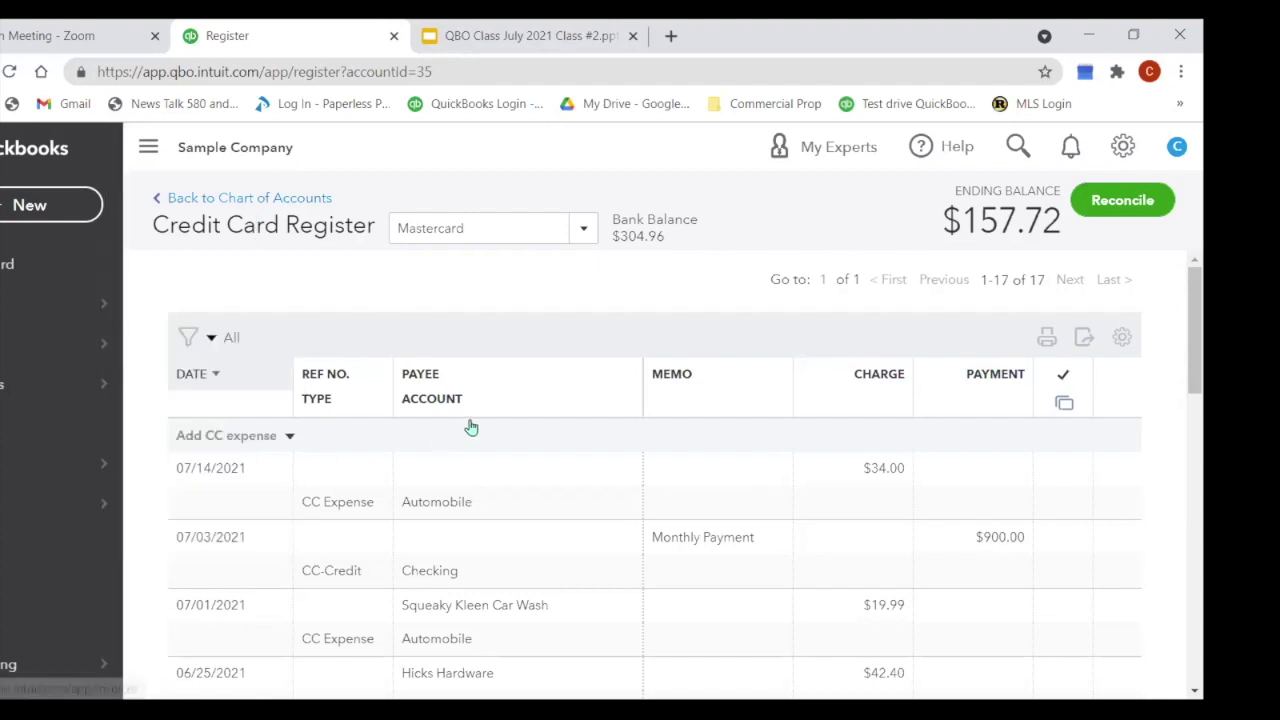
{"action": "mouse_move", "coordinate": [24, 393]}
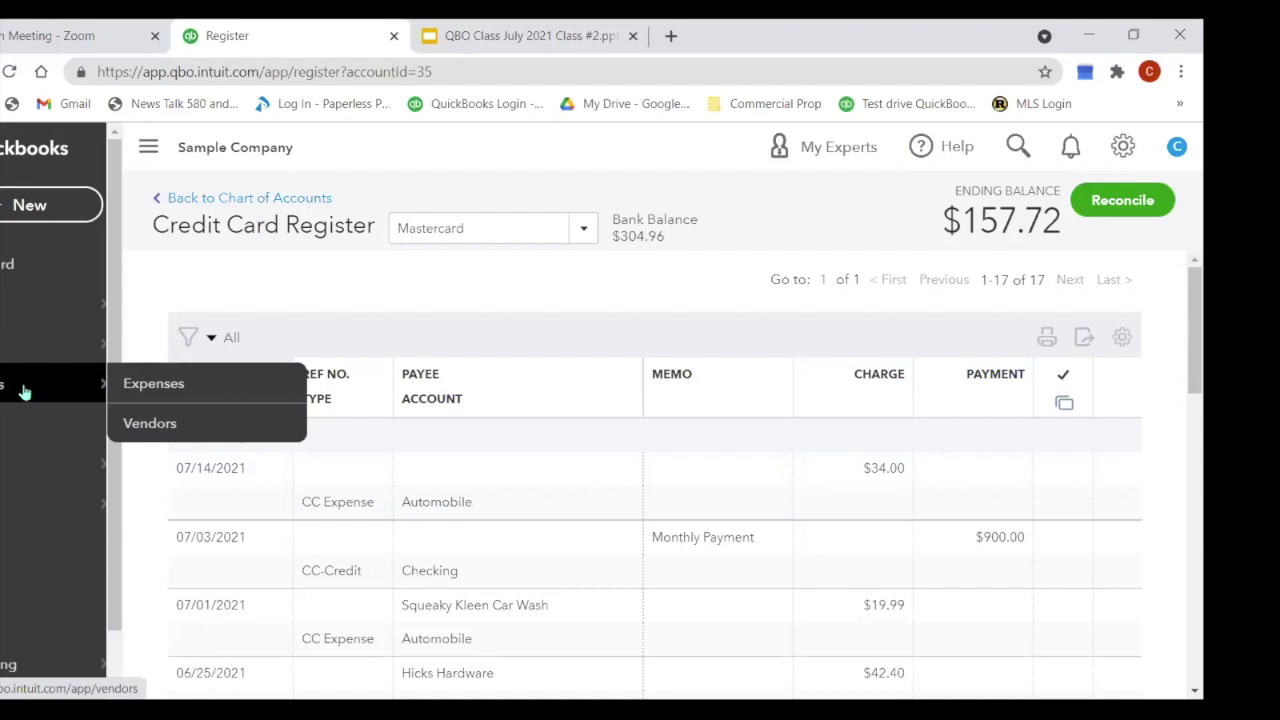
Step: Start a new bill with the hardware vendor as its vendor
{"action": "left_click", "coordinate": [49, 206]}
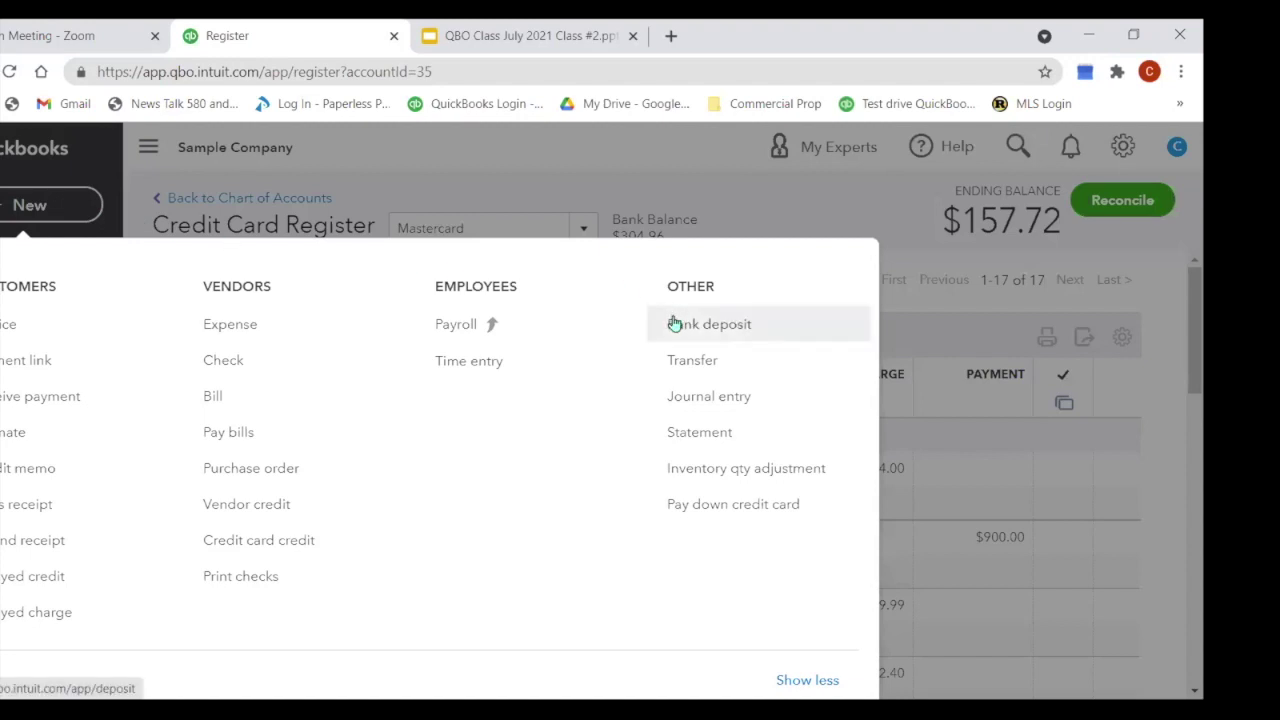
{"action": "left_click", "coordinate": [215, 397]}
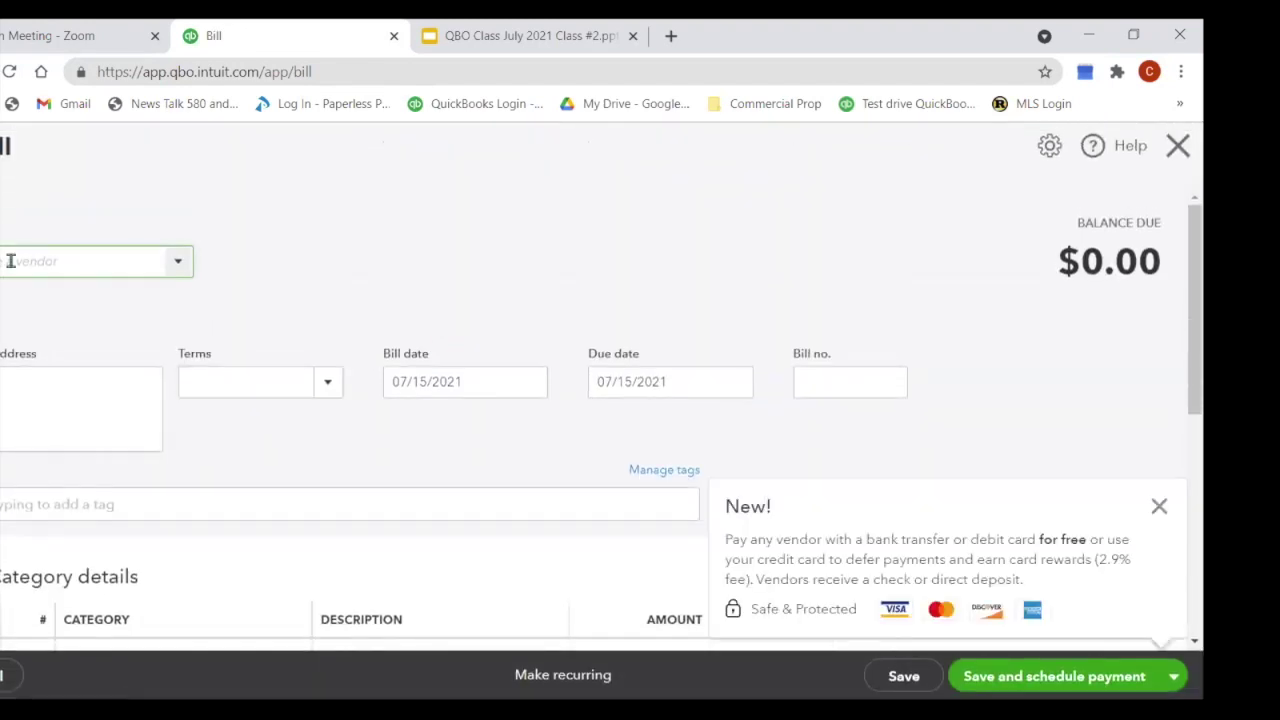
{"action": "left_click", "coordinate": [178, 263]}
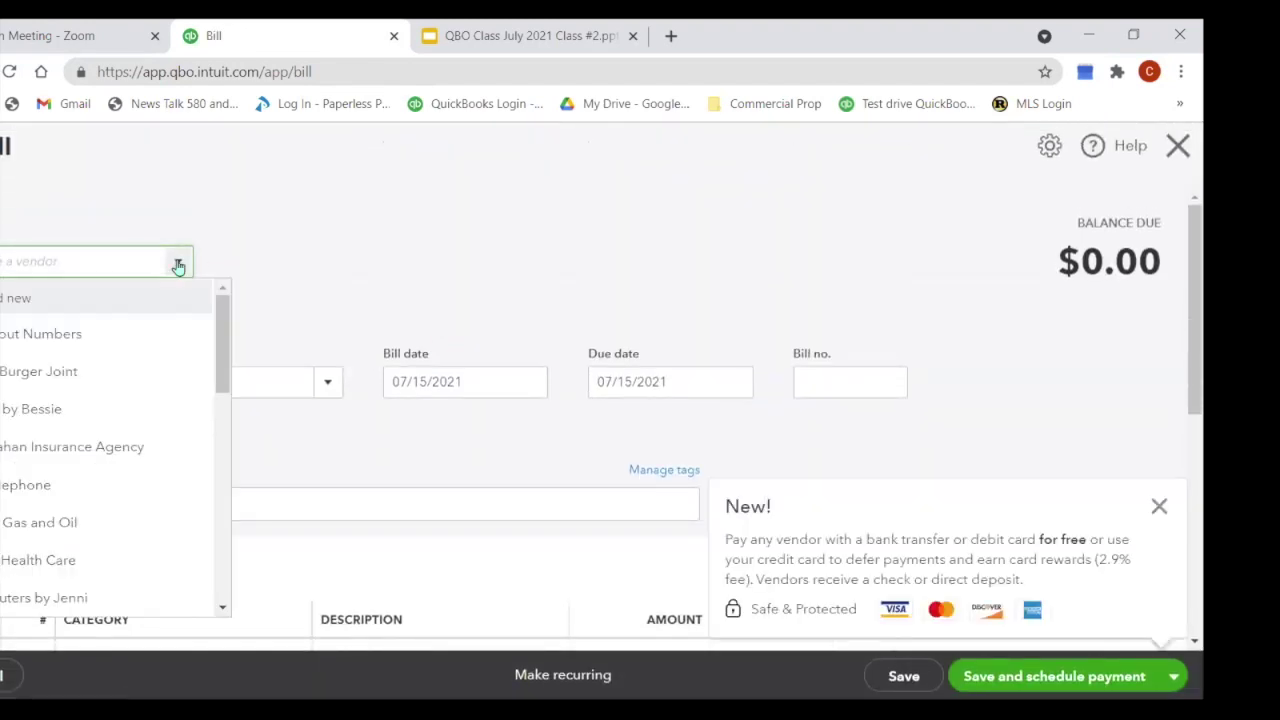
{"action": "scroll", "coordinate": [178, 265], "scroll_direction": "down", "scroll_amount": 2}
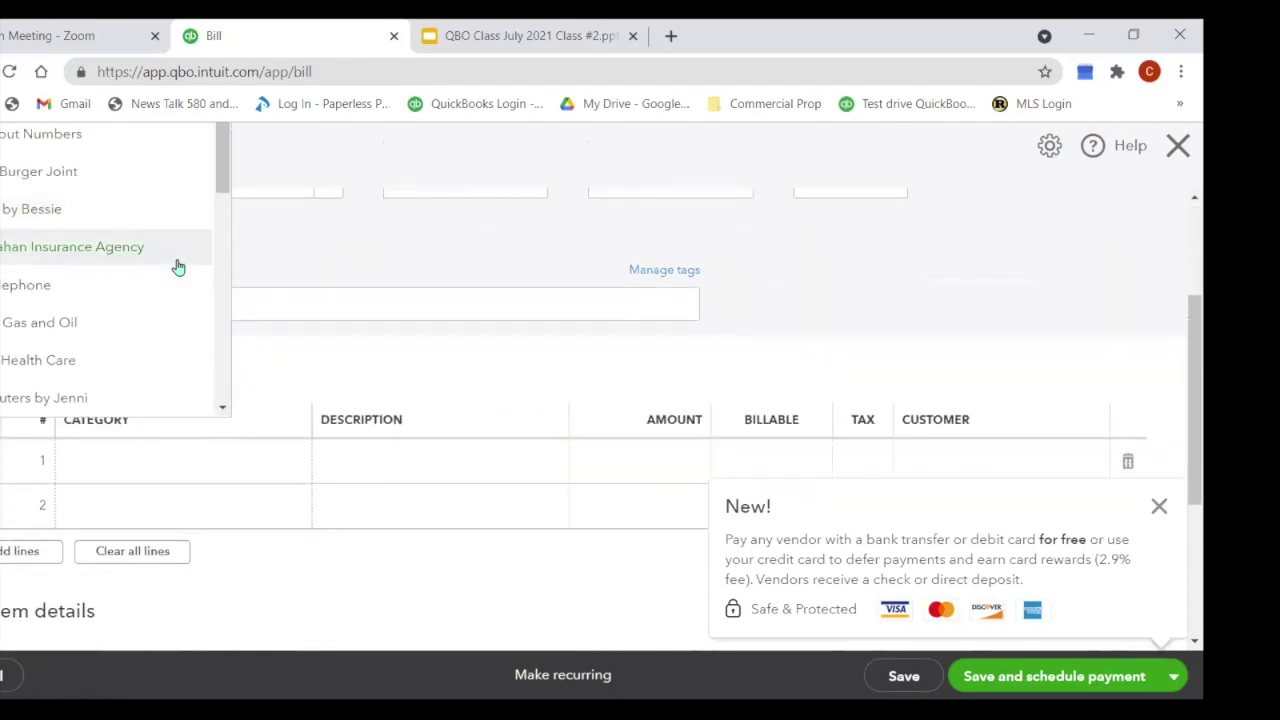
{"action": "scroll", "coordinate": [224, 385], "scroll_direction": "down", "scroll_amount": 3}
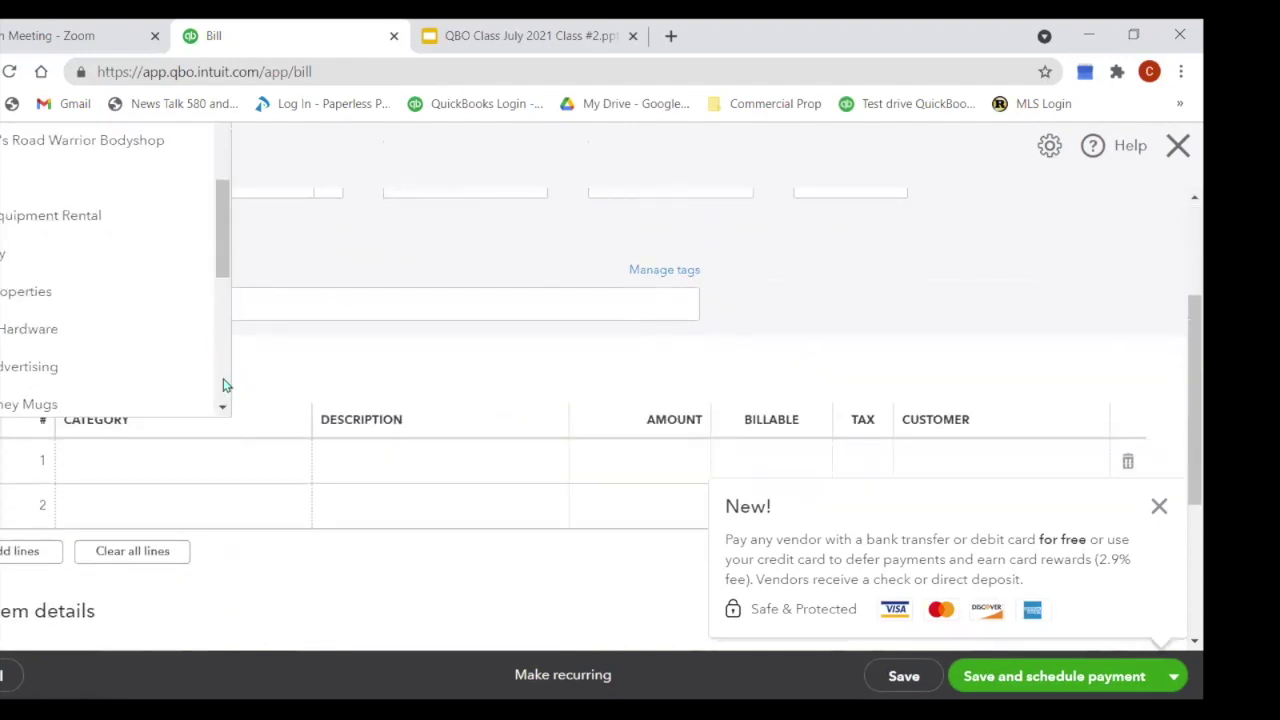
{"action": "left_click", "coordinate": [44, 341]}
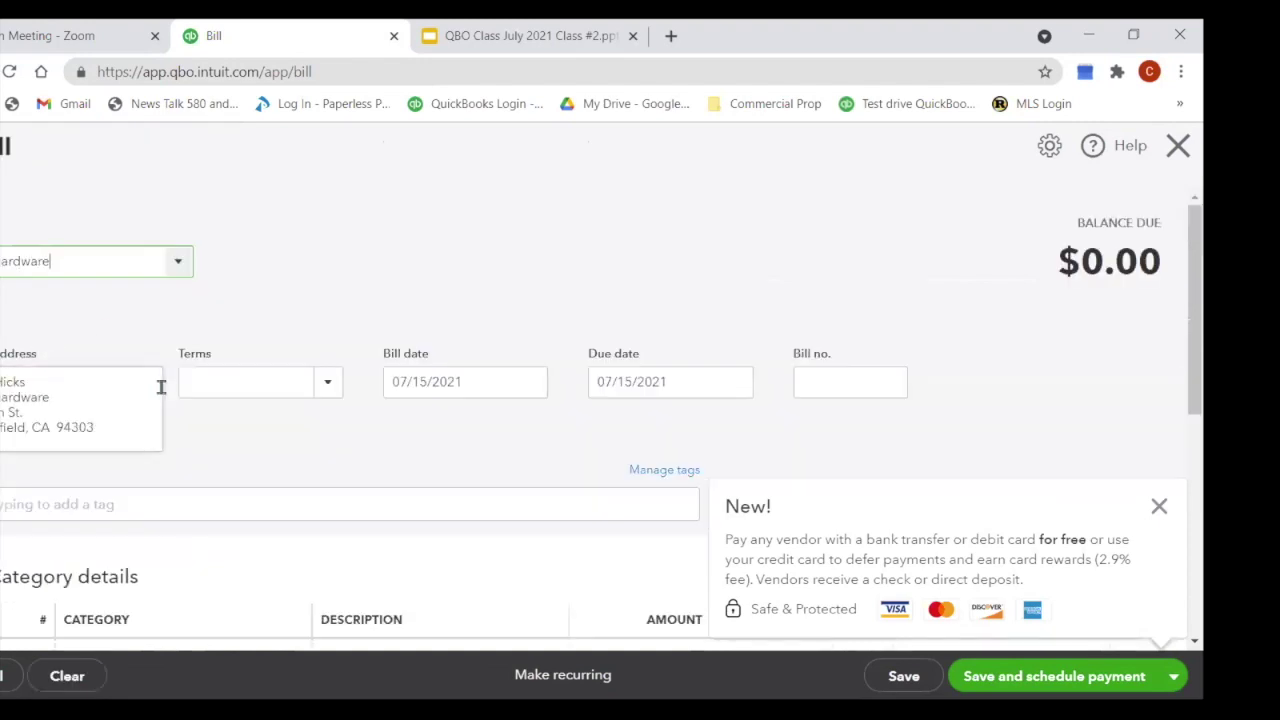
Step: Browse the expense category list for line 1, then discard the bill without saving
{"action": "scroll", "coordinate": [620, 423], "scroll_direction": "down", "scroll_amount": 2}
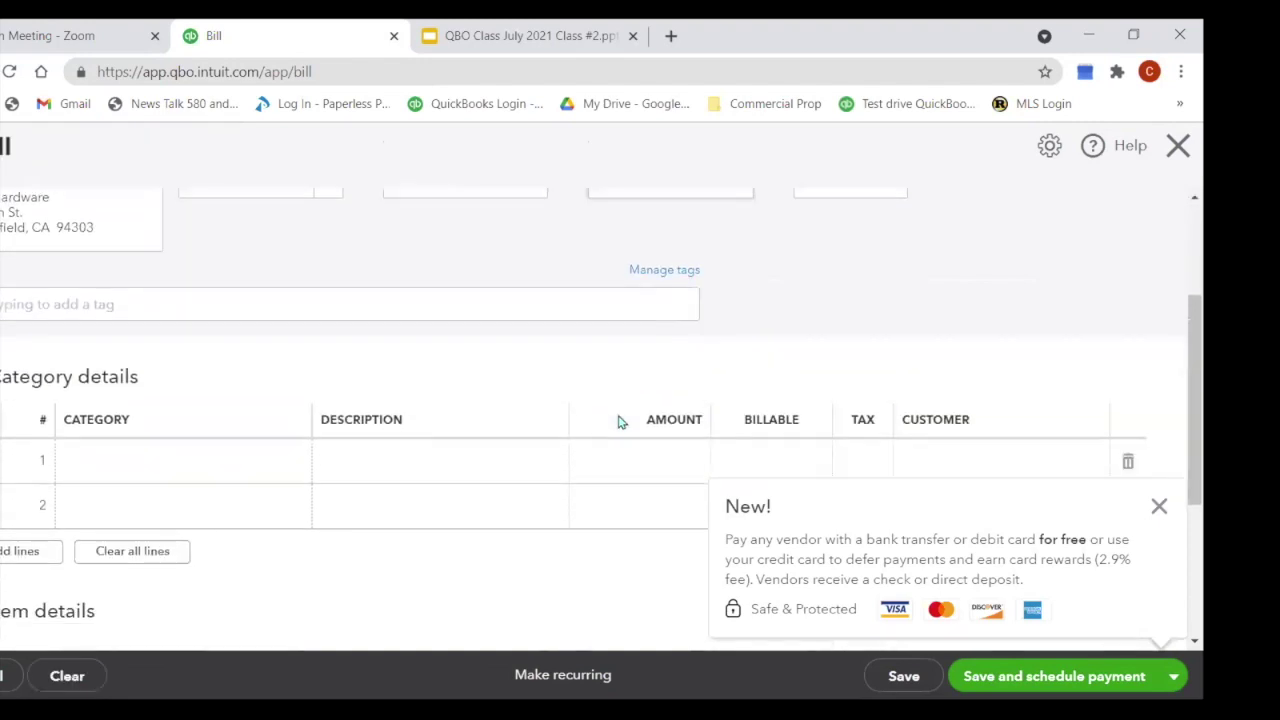
{"action": "left_click", "coordinate": [171, 466]}
{"action": "left_click", "coordinate": [302, 465]}
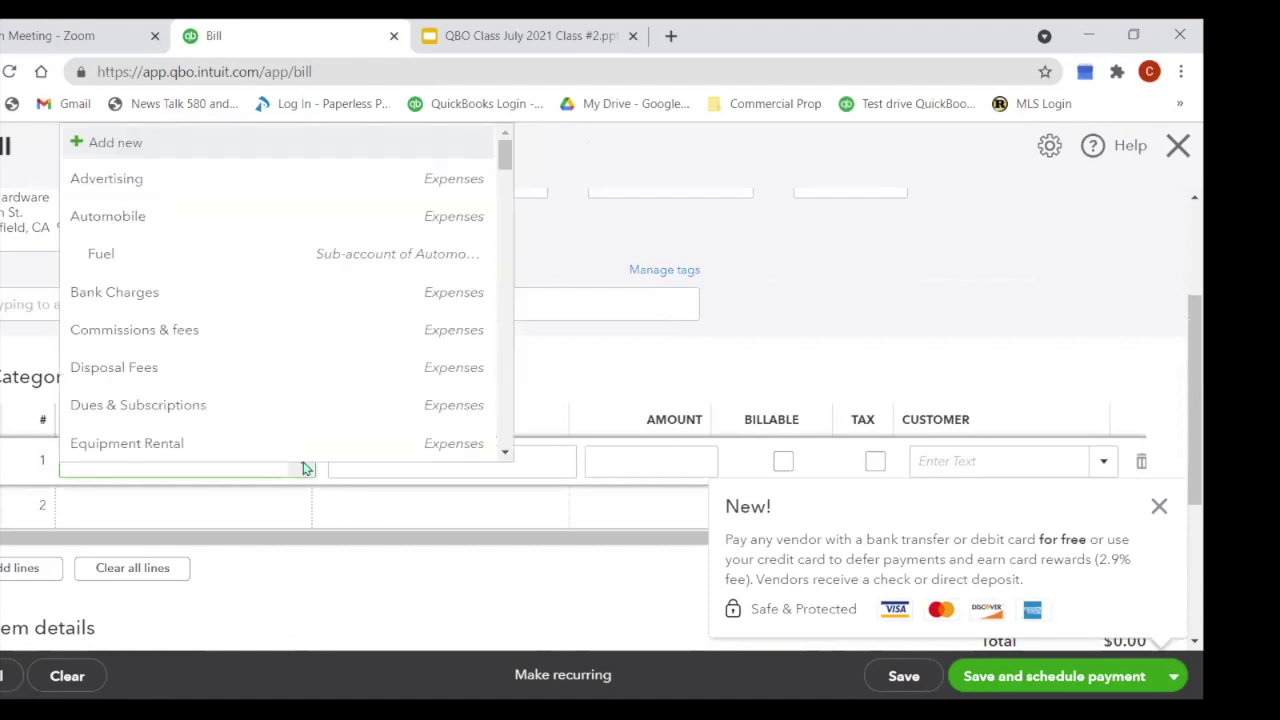
{"action": "left_click_drag", "start_coordinate": [506, 151], "coordinate": [507, 222]}
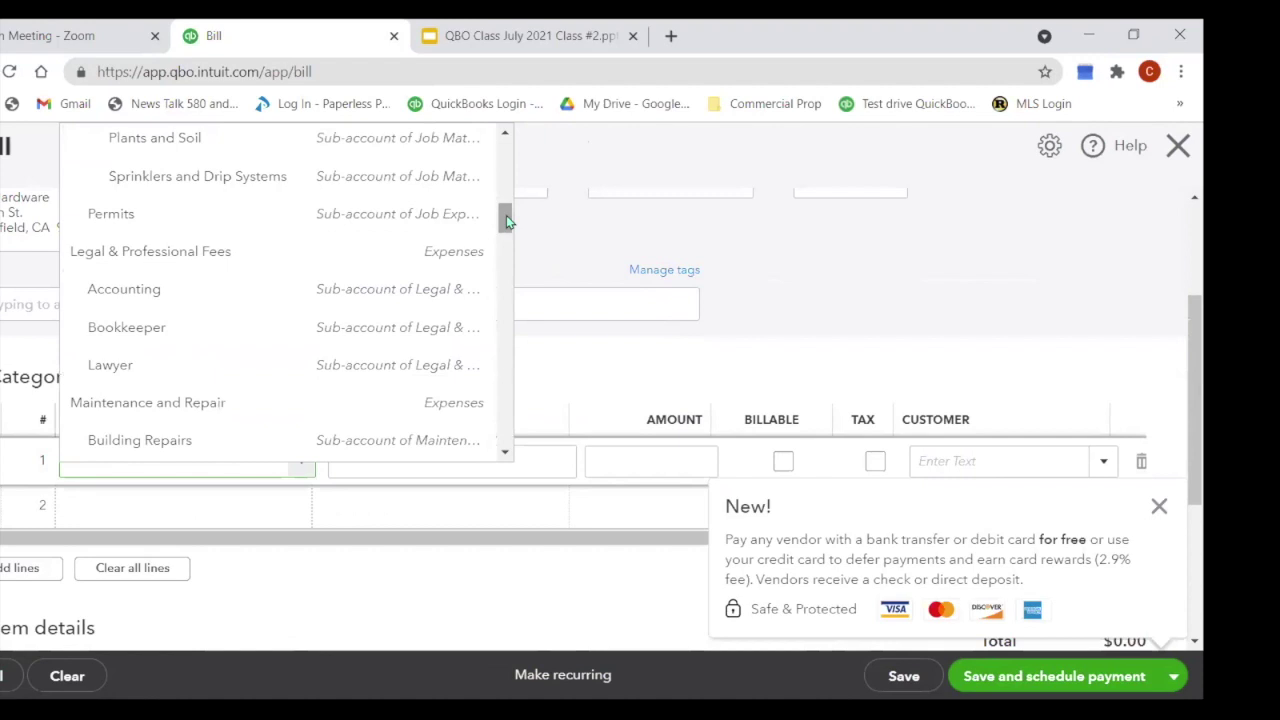
{"action": "left_click_drag", "start_coordinate": [506, 221], "coordinate": [506, 294]}
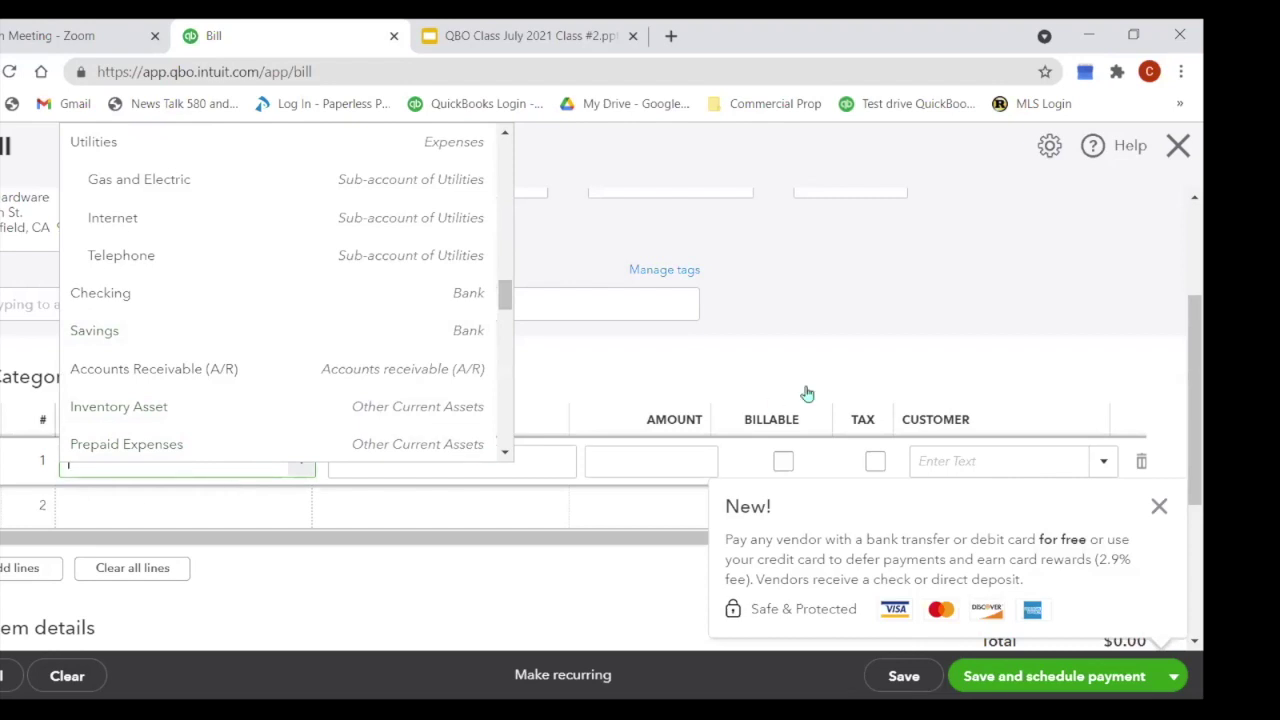
{"action": "left_click", "coordinate": [924, 224]}
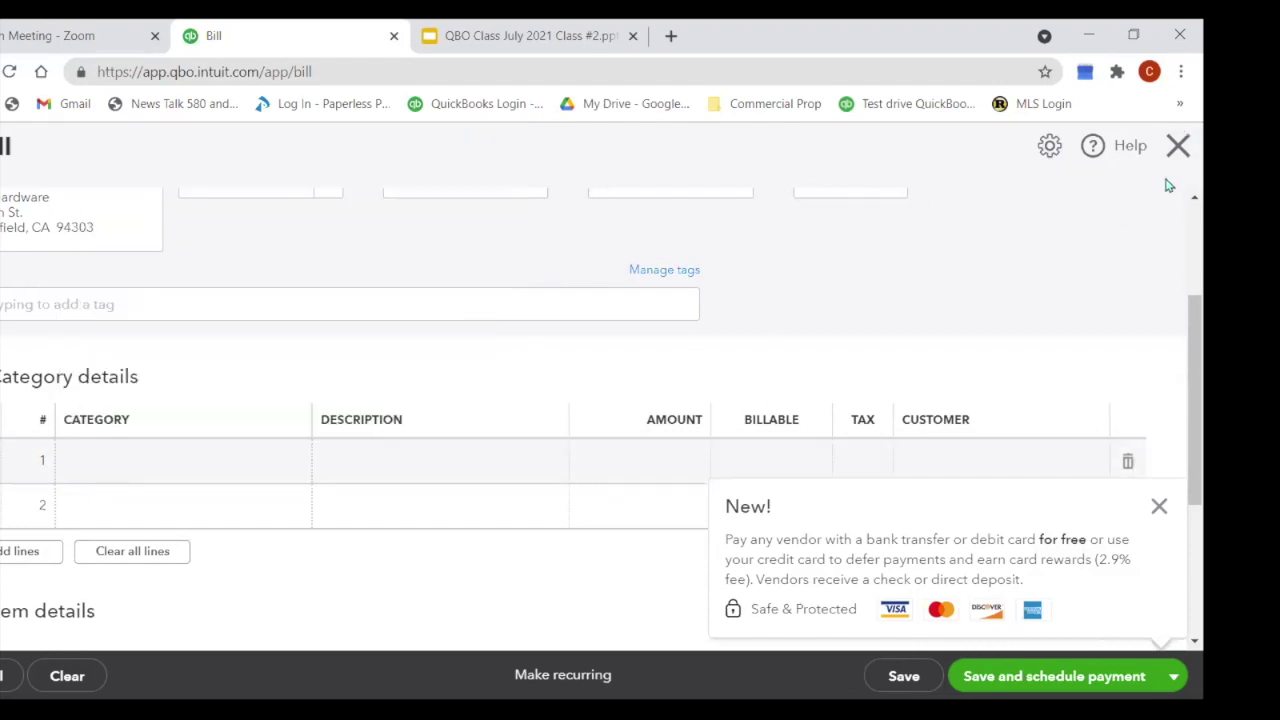
{"action": "left_click", "coordinate": [1173, 149]}
{"action": "left_click", "coordinate": [667, 452]}
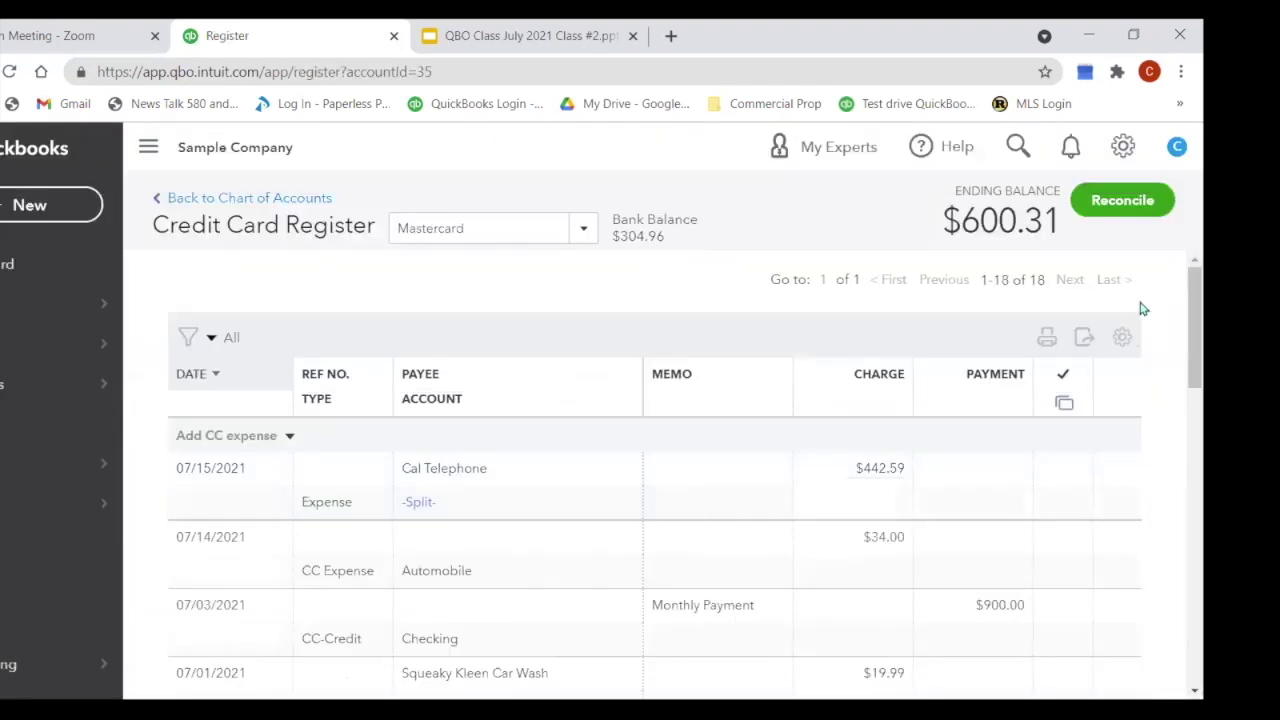
Step: View the Rock Fountain item in Products and Services (price 275, cost 125, quantity 2) without changes
{"action": "left_click", "coordinate": [1111, 154]}
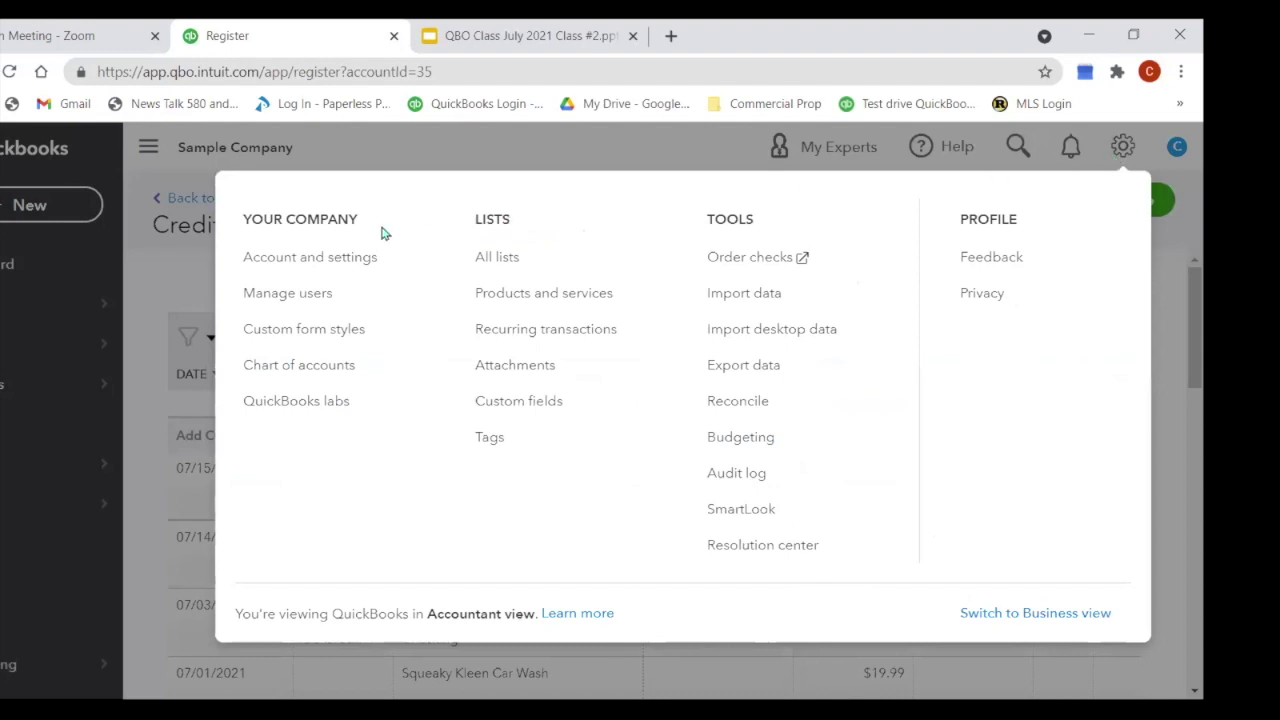
{"action": "left_click", "coordinate": [518, 304]}
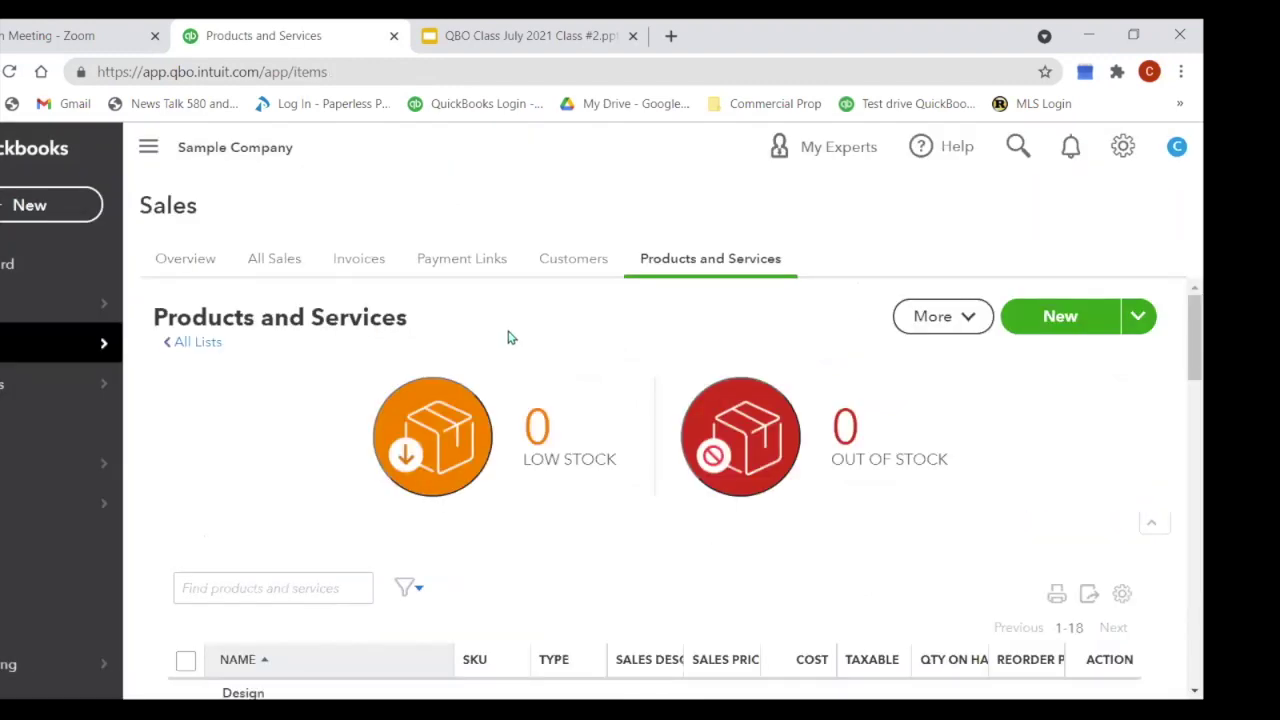
{"action": "scroll", "coordinate": [508, 333], "scroll_direction": "down", "scroll_amount": 4}
{"action": "scroll", "coordinate": [508, 333], "scroll_direction": "down", "scroll_amount": 2}
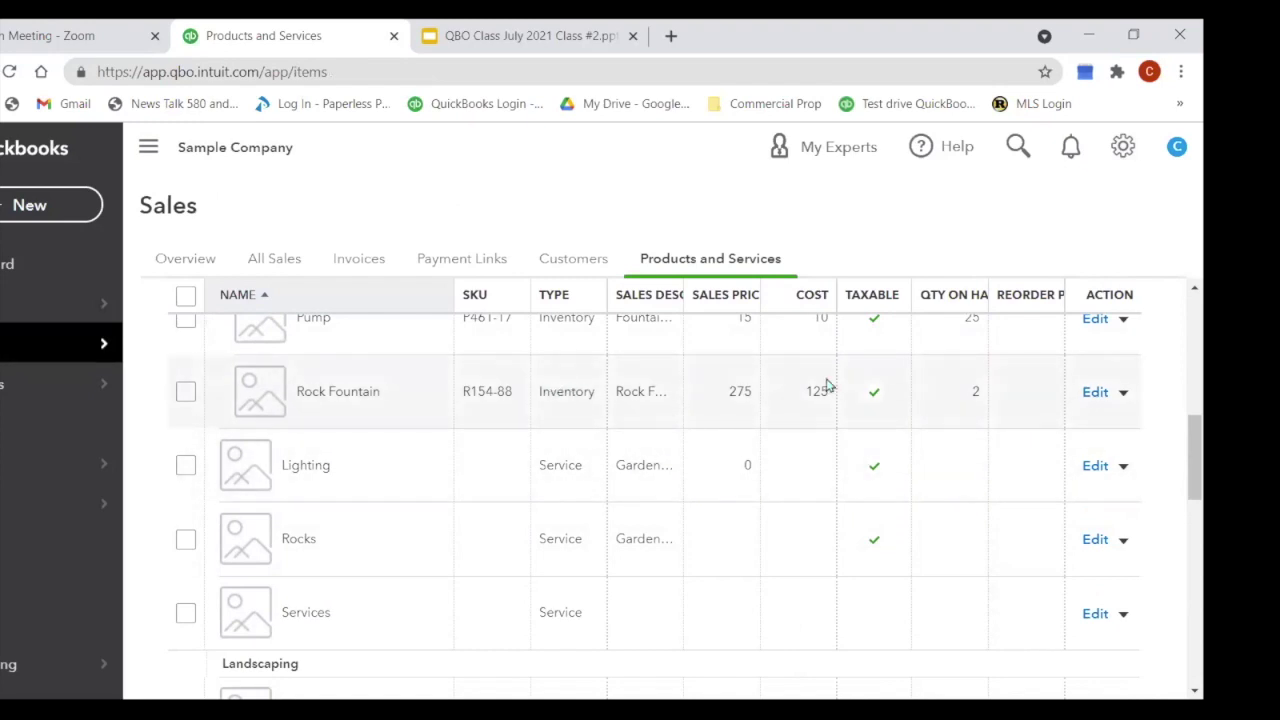
{"action": "left_click", "coordinate": [1093, 393]}
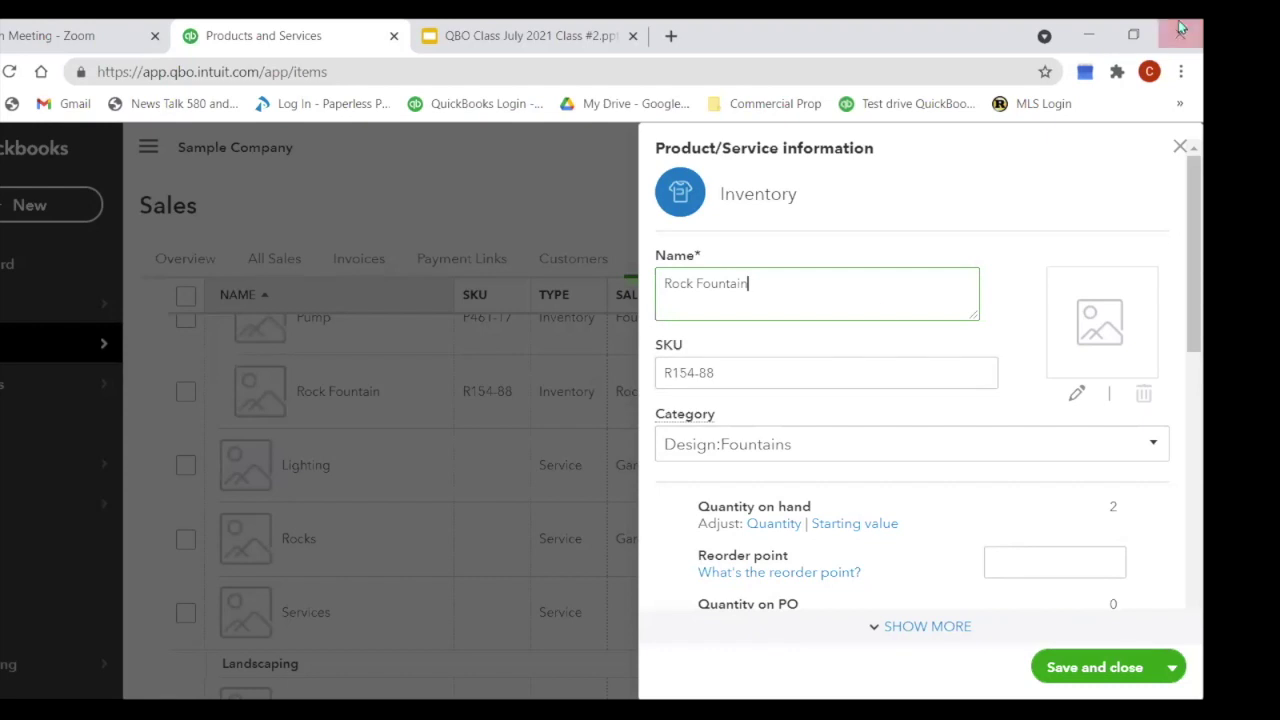
{"action": "left_click", "coordinate": [1180, 148]}
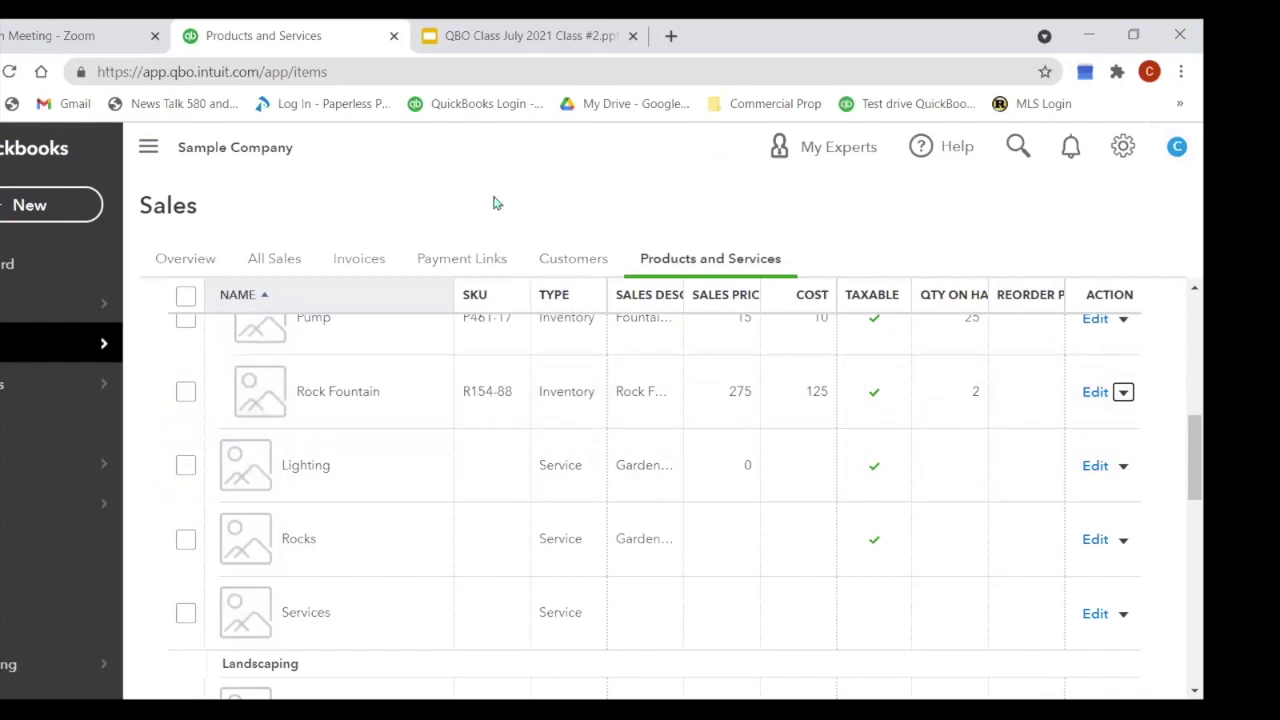
Step: Move from the Vendors list over to the Expense Transactions page
{"action": "mouse_move", "coordinate": [60, 395]}
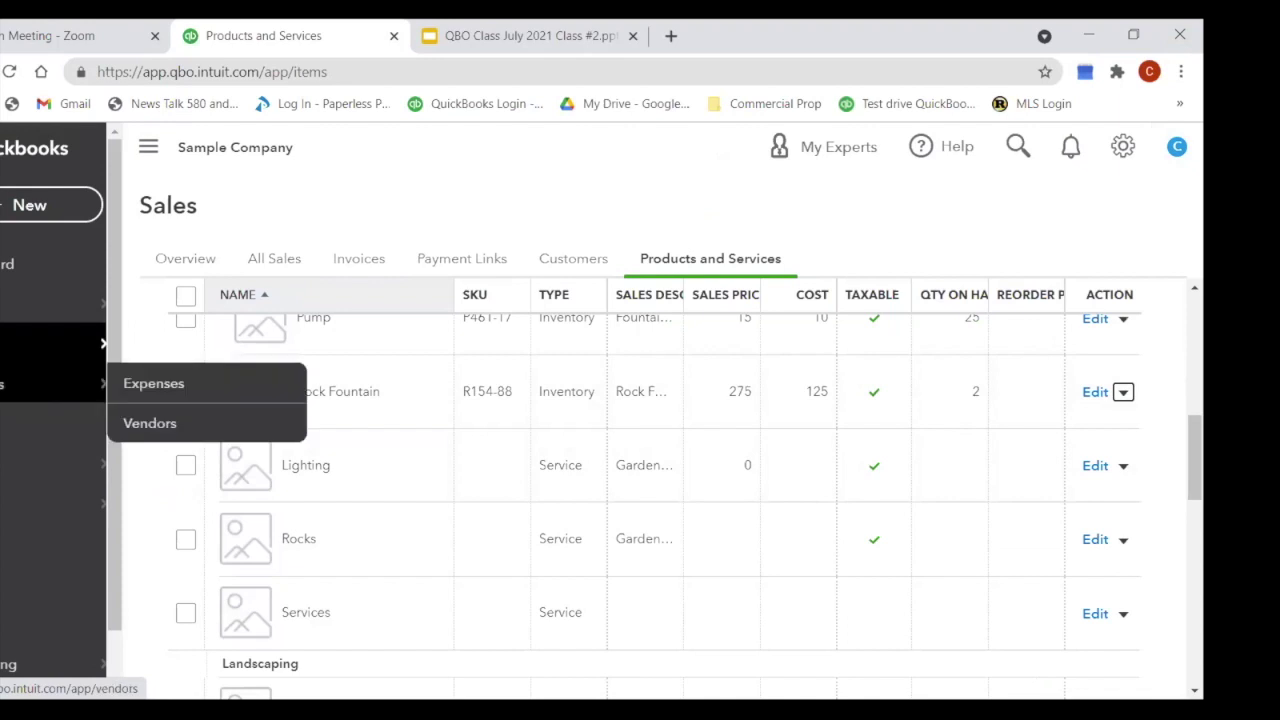
{"action": "left_click", "coordinate": [150, 423]}
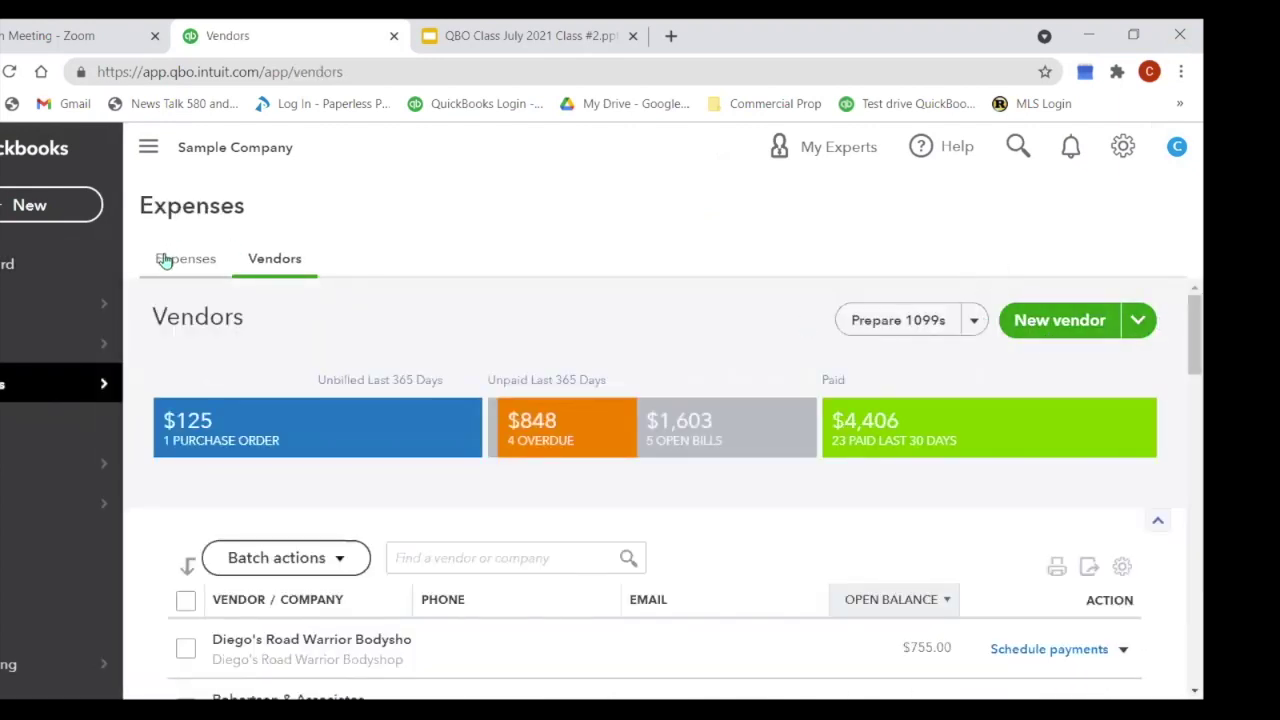
{"action": "left_click", "coordinate": [1140, 328]}
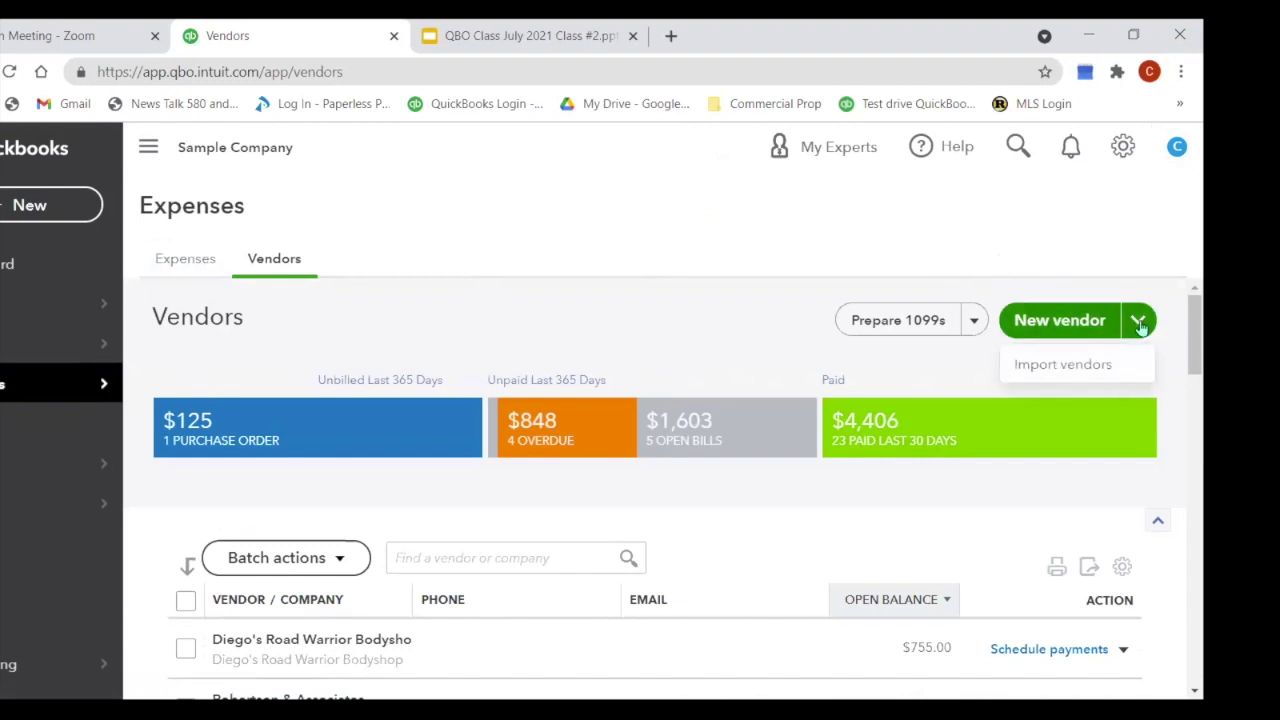
{"action": "left_click", "coordinate": [186, 262]}
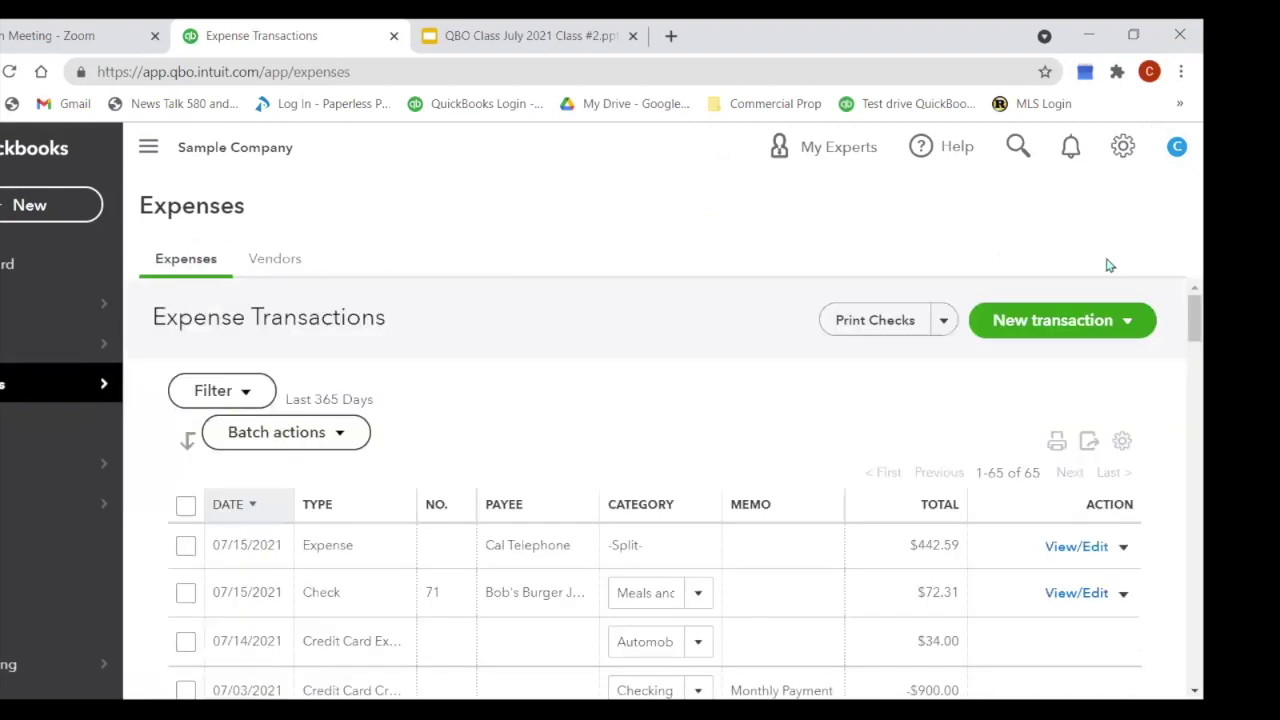
Step: Start a new bill and enter R154 as a new account on category line 1
{"action": "left_click", "coordinate": [1090, 322]}
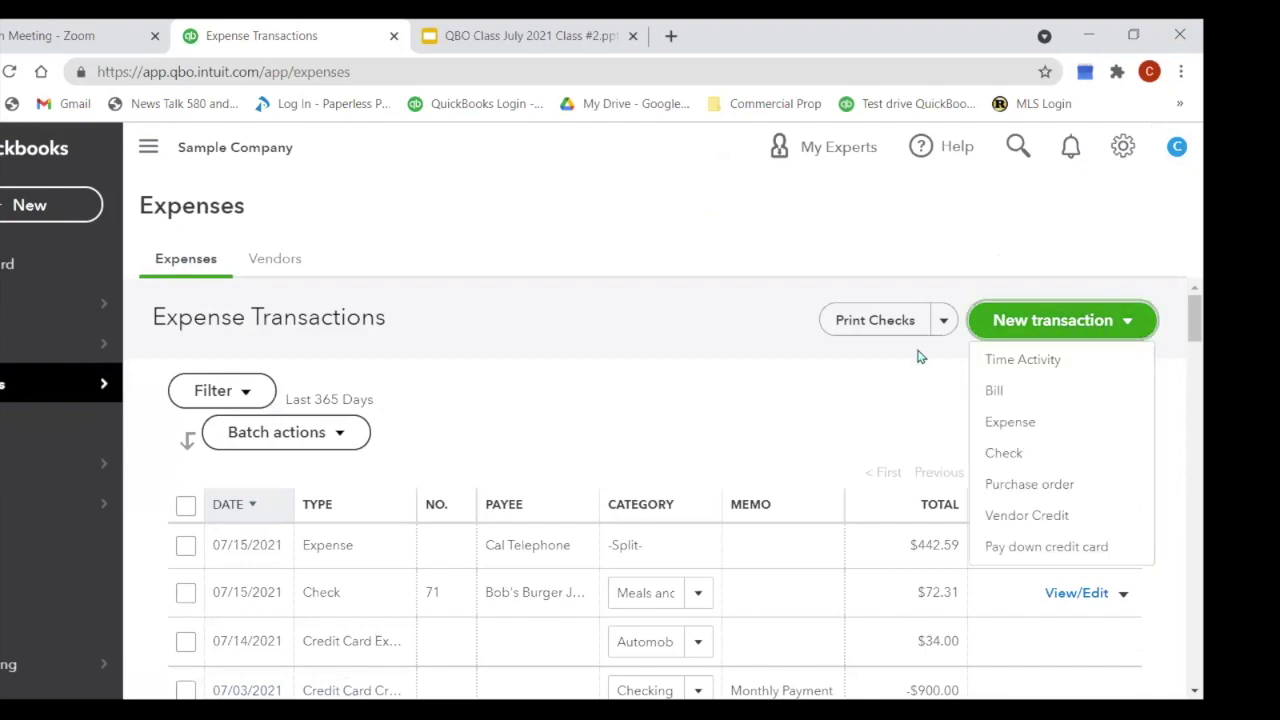
{"action": "left_click", "coordinate": [1000, 391]}
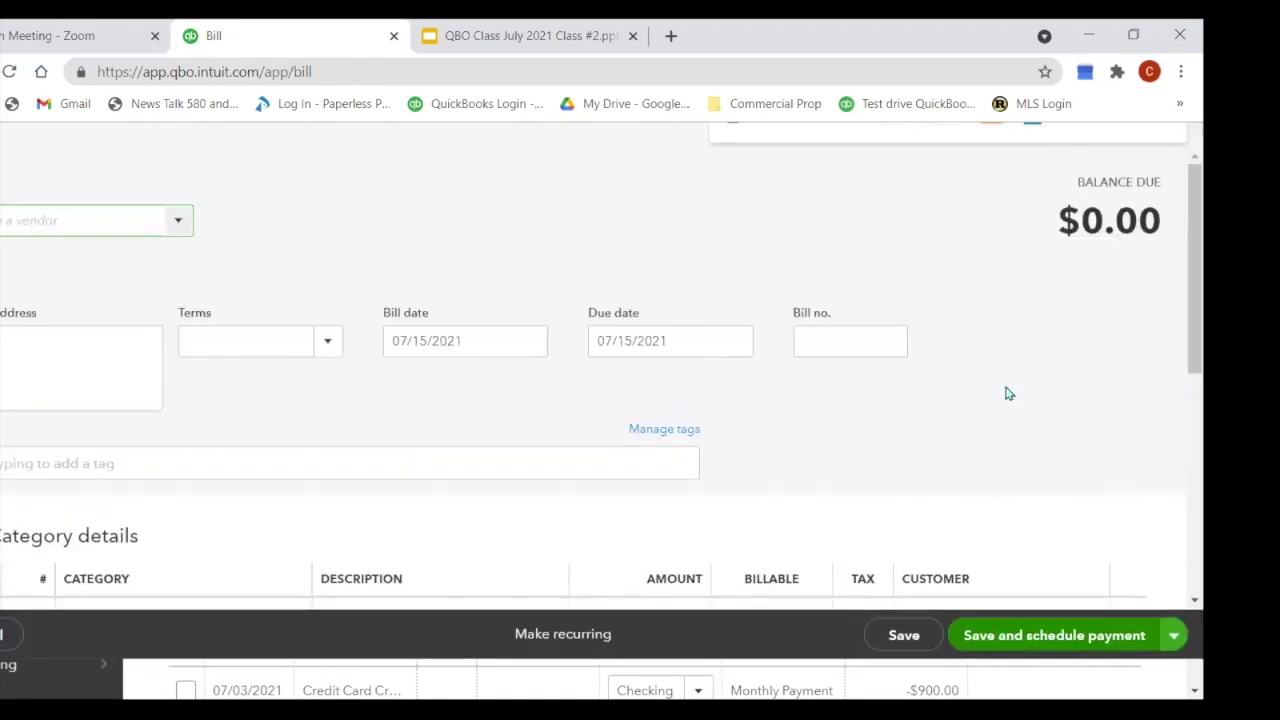
{"action": "scroll", "coordinate": [214, 466], "scroll_direction": "down", "scroll_amount": 2}
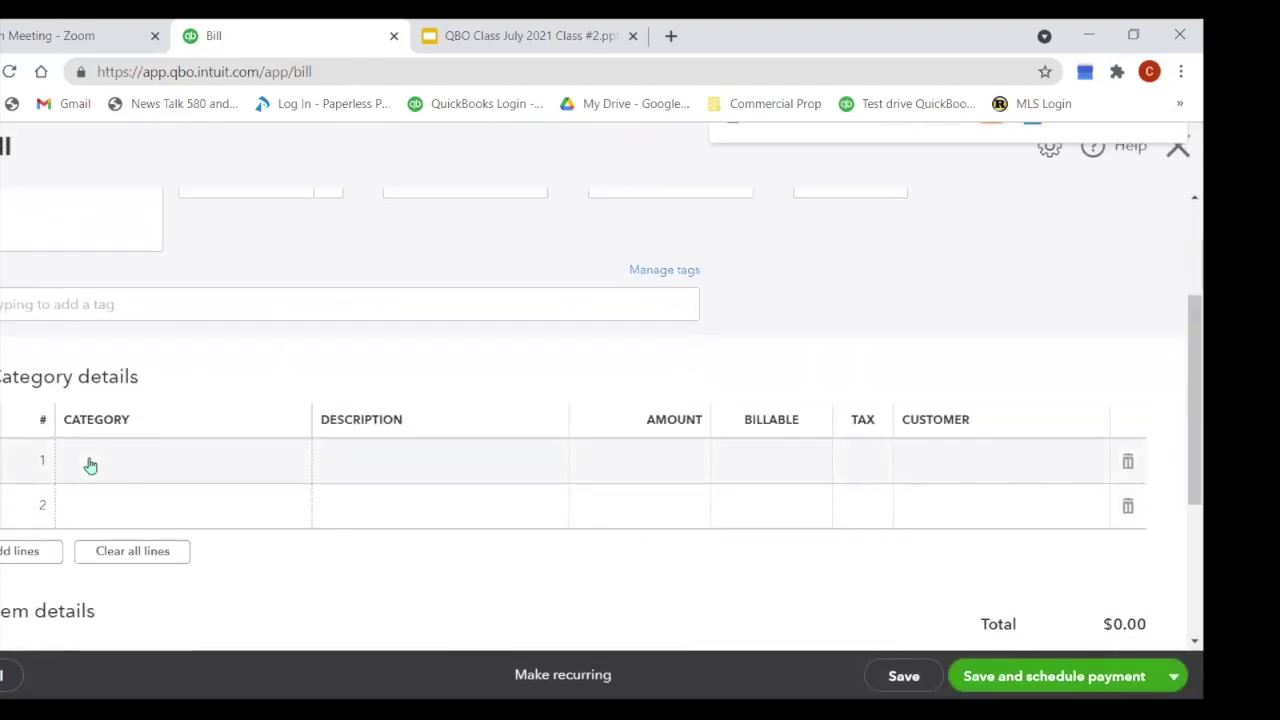
{"action": "left_click", "coordinate": [90, 465]}
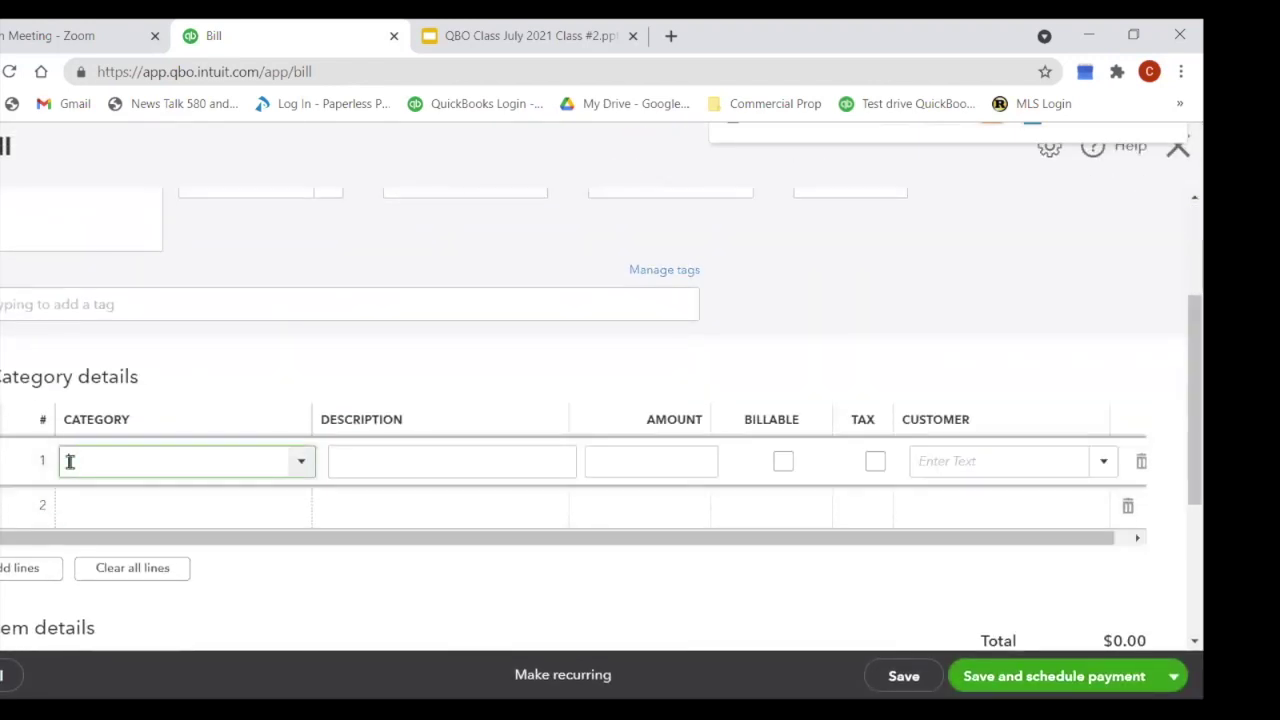
{"action": "type", "text": "R154"}
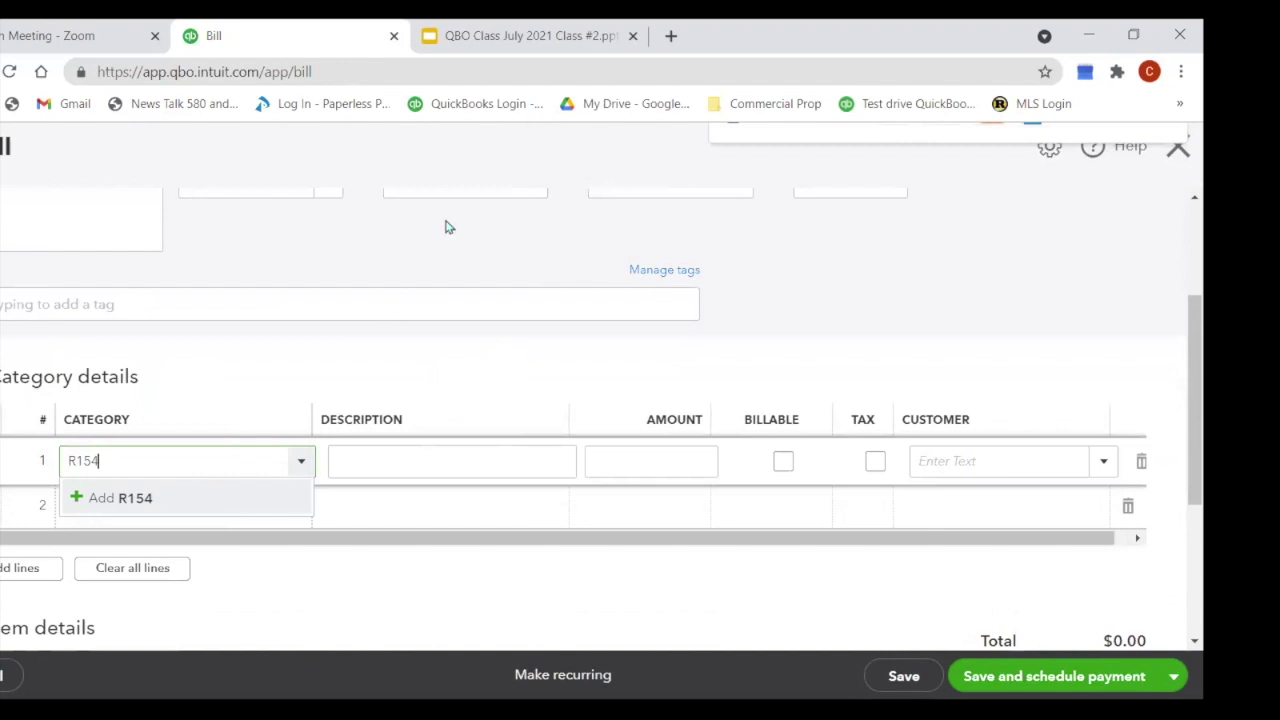
{"action": "scroll", "coordinate": [840, 276], "scroll_direction": "up", "scroll_amount": 1}
{"action": "scroll", "coordinate": [840, 276], "scroll_direction": "up", "scroll_amount": 1}
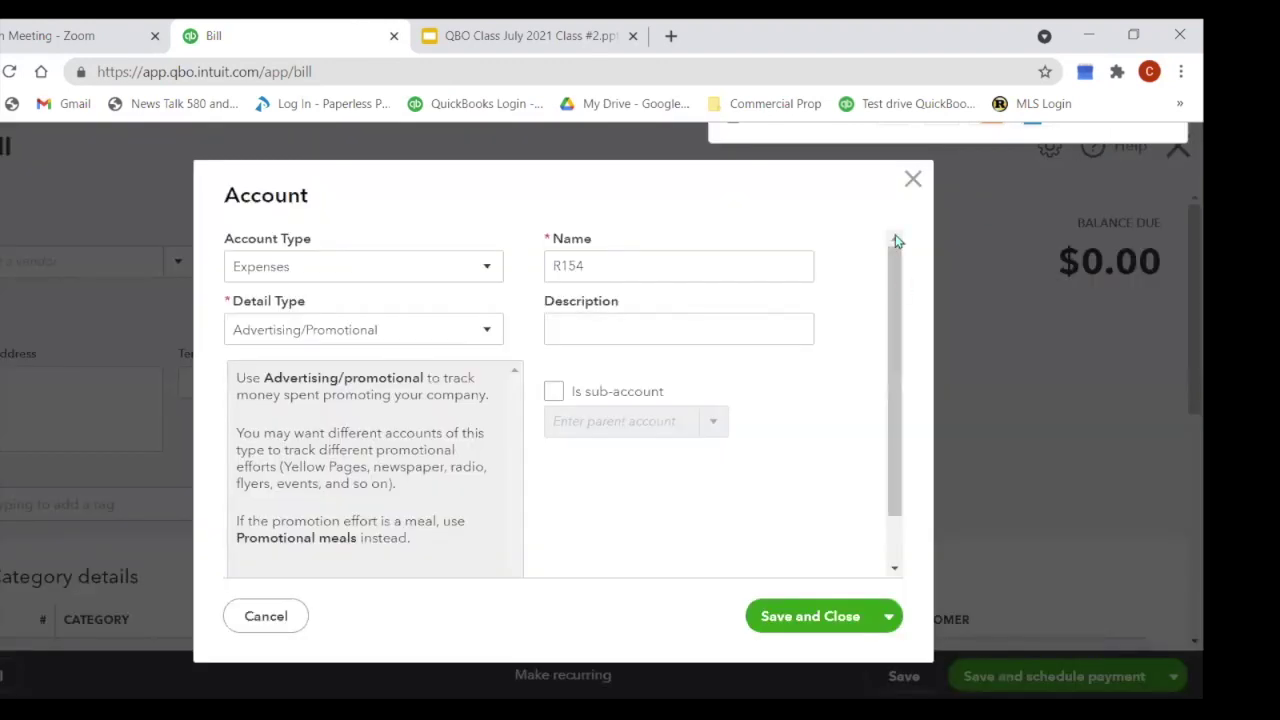
Step: Cancel the R154 account and choose Hardware as the bill's vendor
{"action": "left_click", "coordinate": [914, 182]}
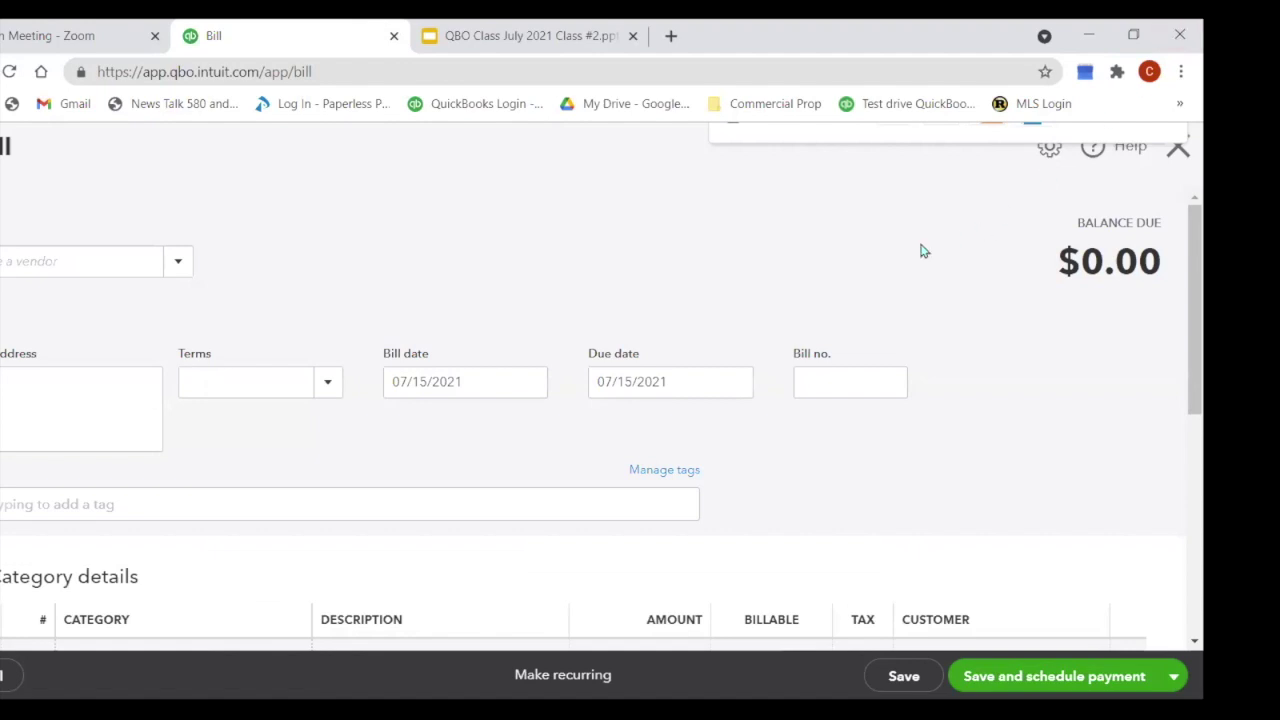
{"action": "left_click", "coordinate": [46, 250]}
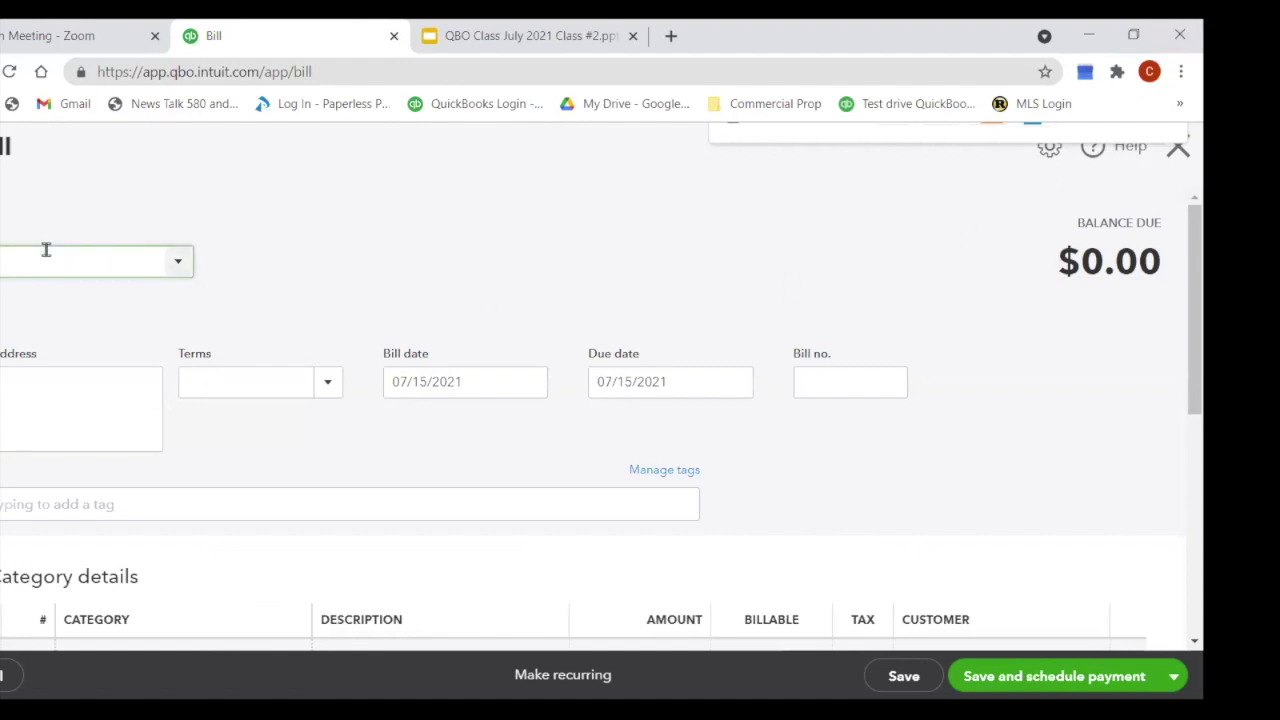
{"action": "type", "text": "hard"}
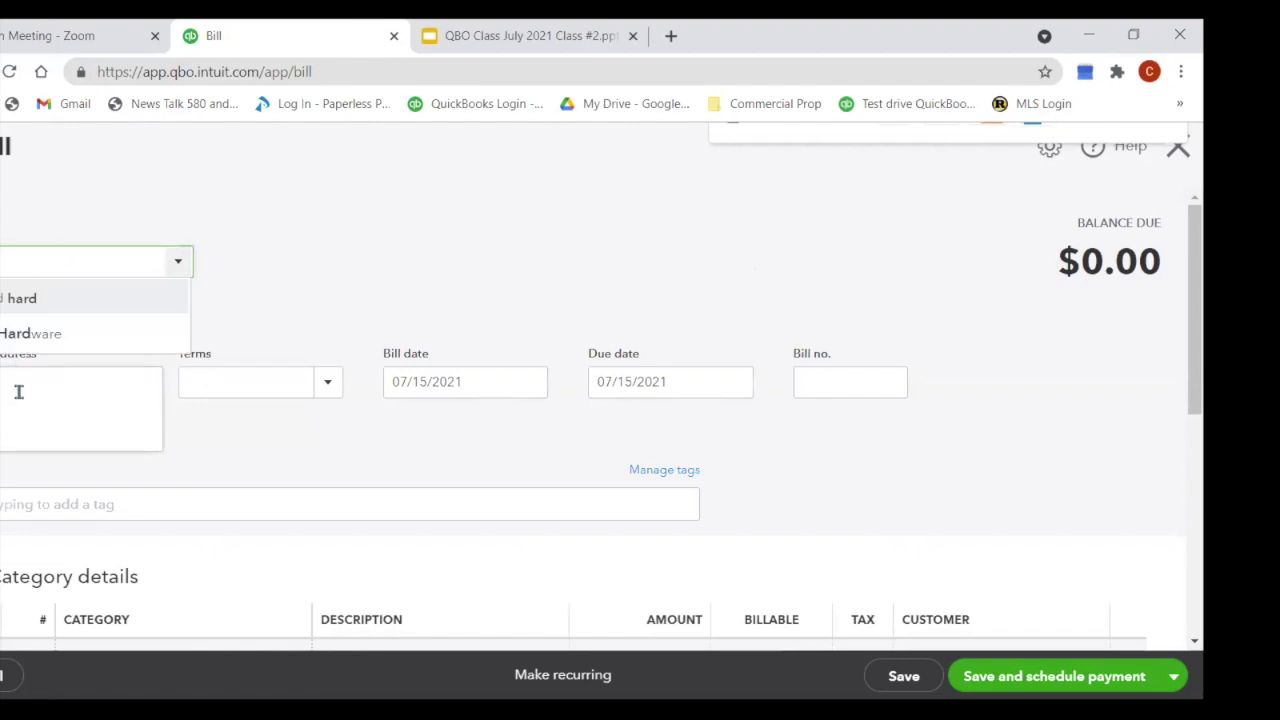
{"action": "left_click", "coordinate": [47, 336]}
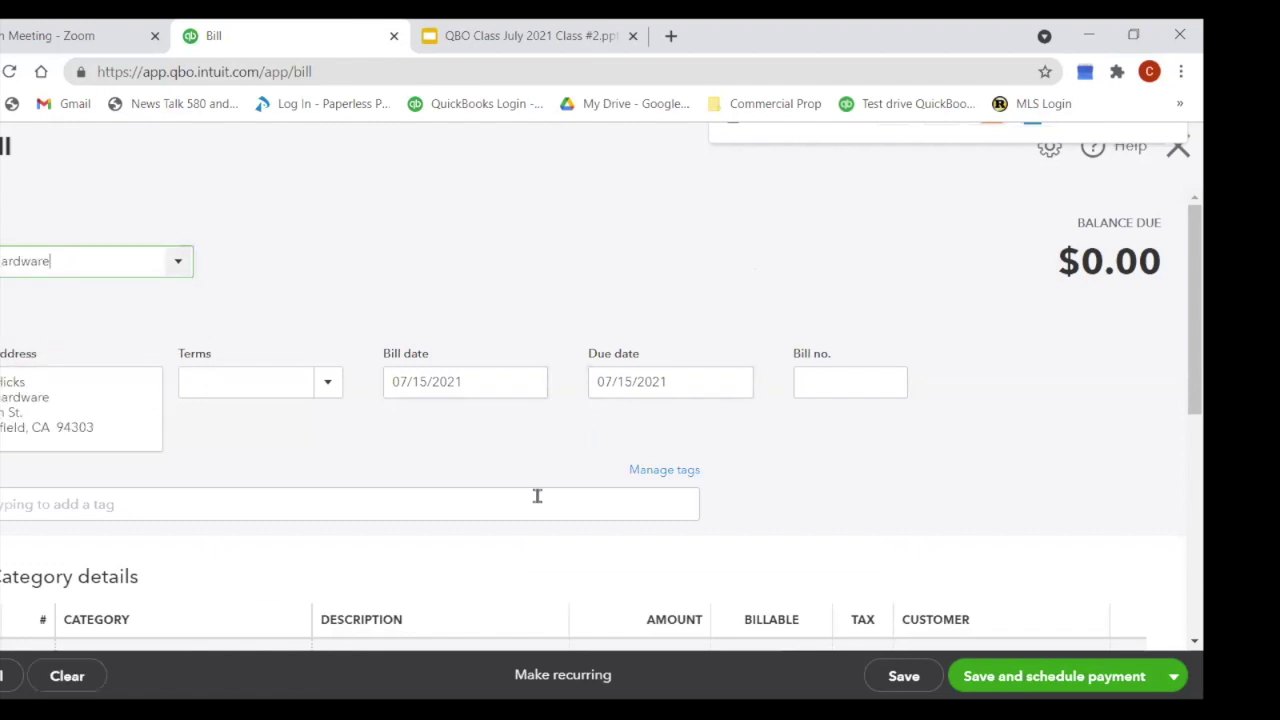
{"action": "scroll", "coordinate": [537, 494], "scroll_direction": "down", "scroll_amount": 1}
Step: Set line 1 to Supplies for 25.00 and add the memo 'ends'
{"action": "left_click", "coordinate": [163, 547]}
{"action": "type", "text": "Supplies"}
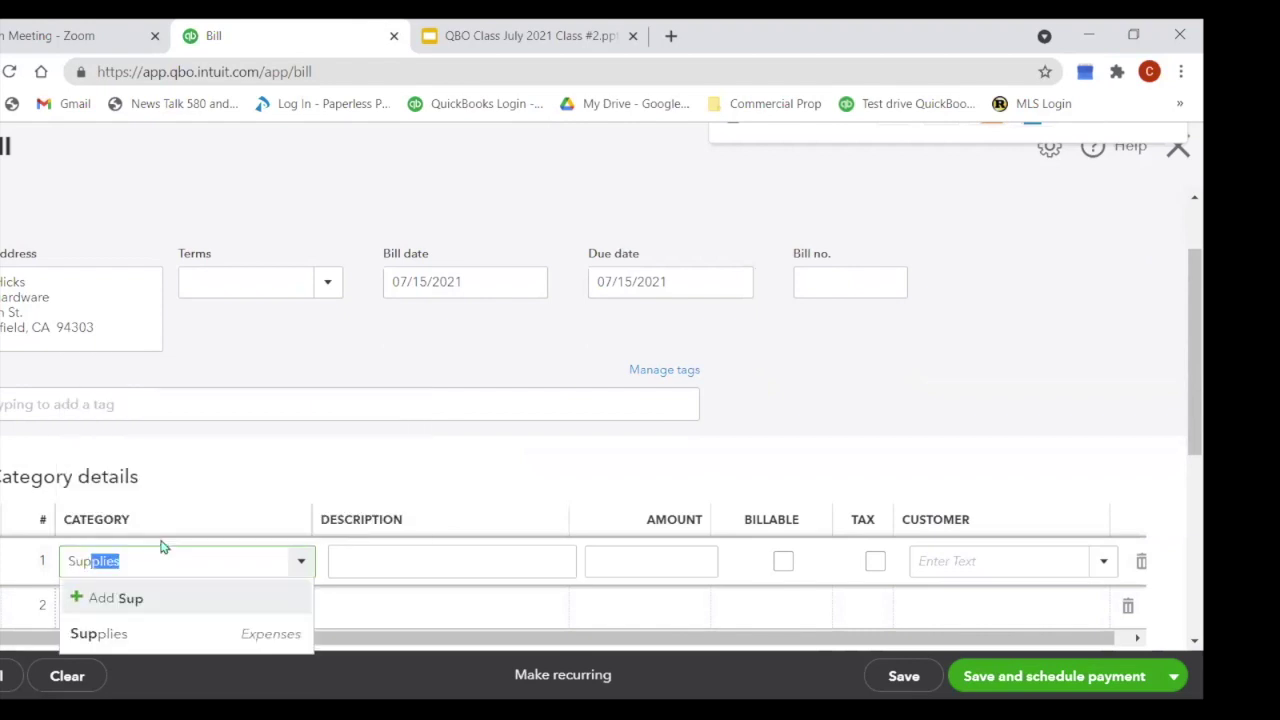
{"action": "key", "text": "Tab"}
{"action": "key", "text": "Tab"}
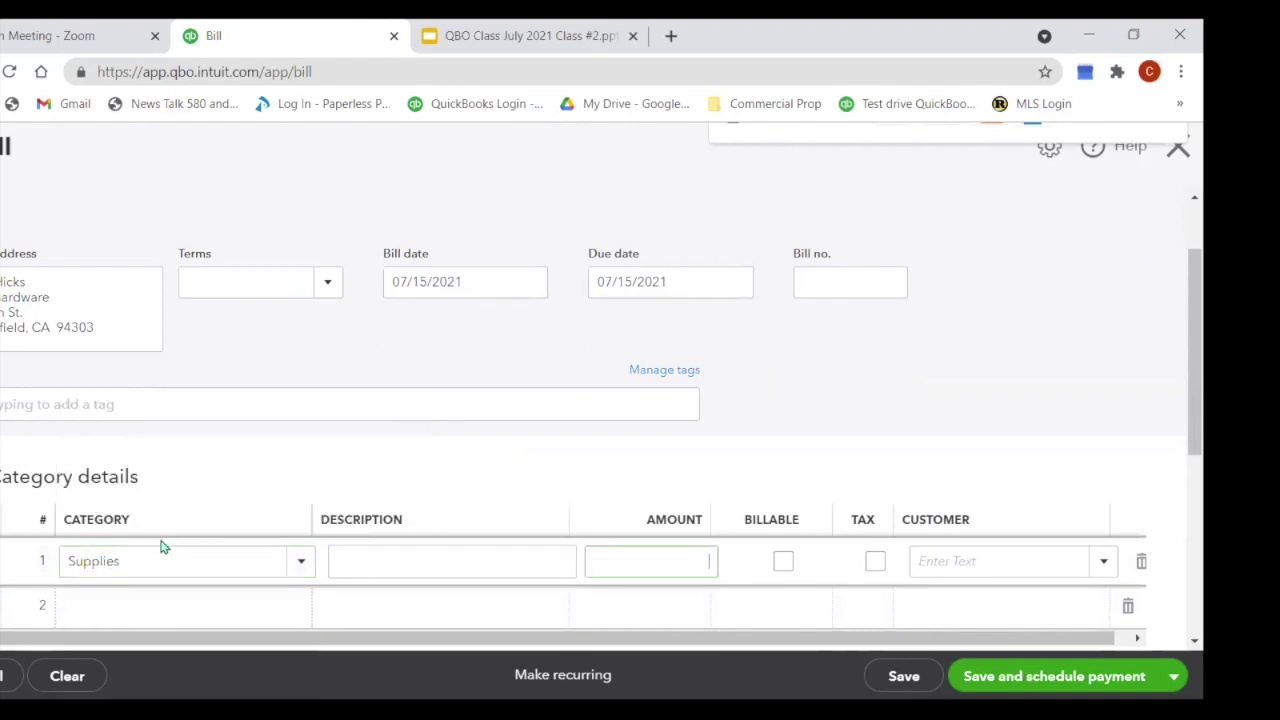
{"action": "type", "text": "25.00"}
{"action": "key", "text": "Tab"}
{"action": "scroll", "coordinate": [305, 537], "scroll_direction": "down", "scroll_amount": 1}
{"action": "scroll", "coordinate": [305, 537], "scroll_direction": "down", "scroll_amount": 3}
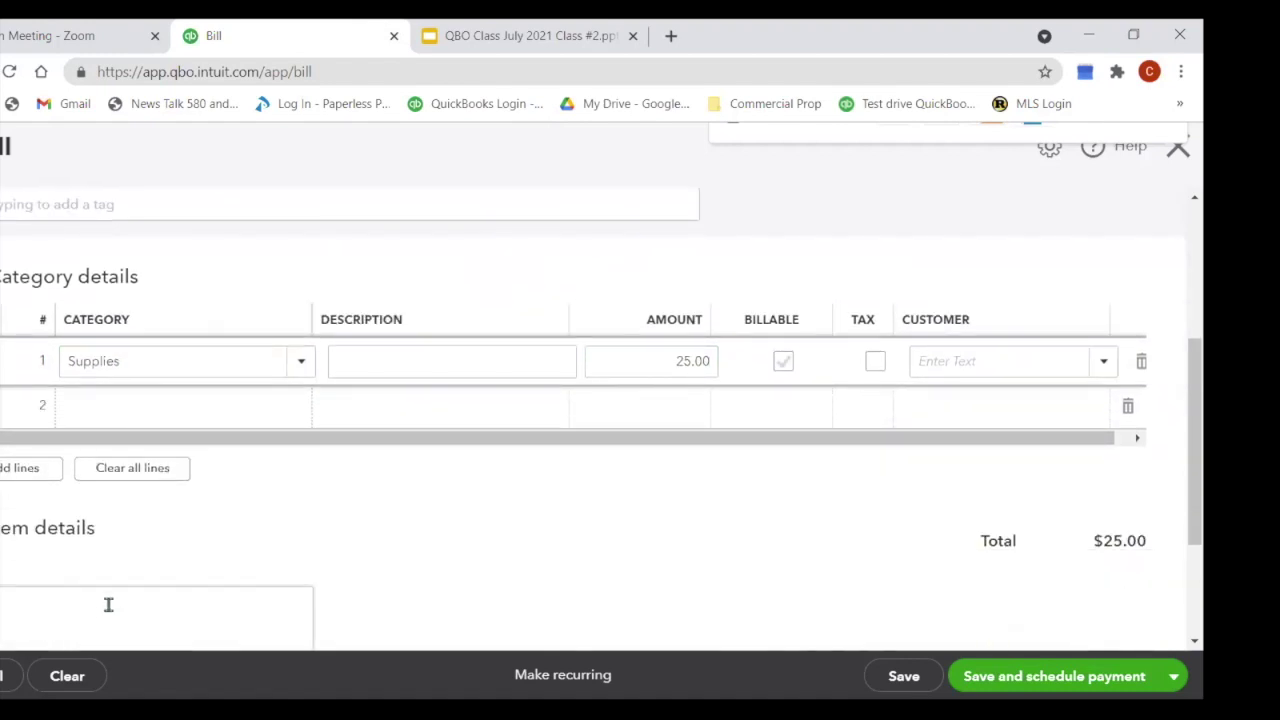
{"action": "left_click", "coordinate": [102, 609]}
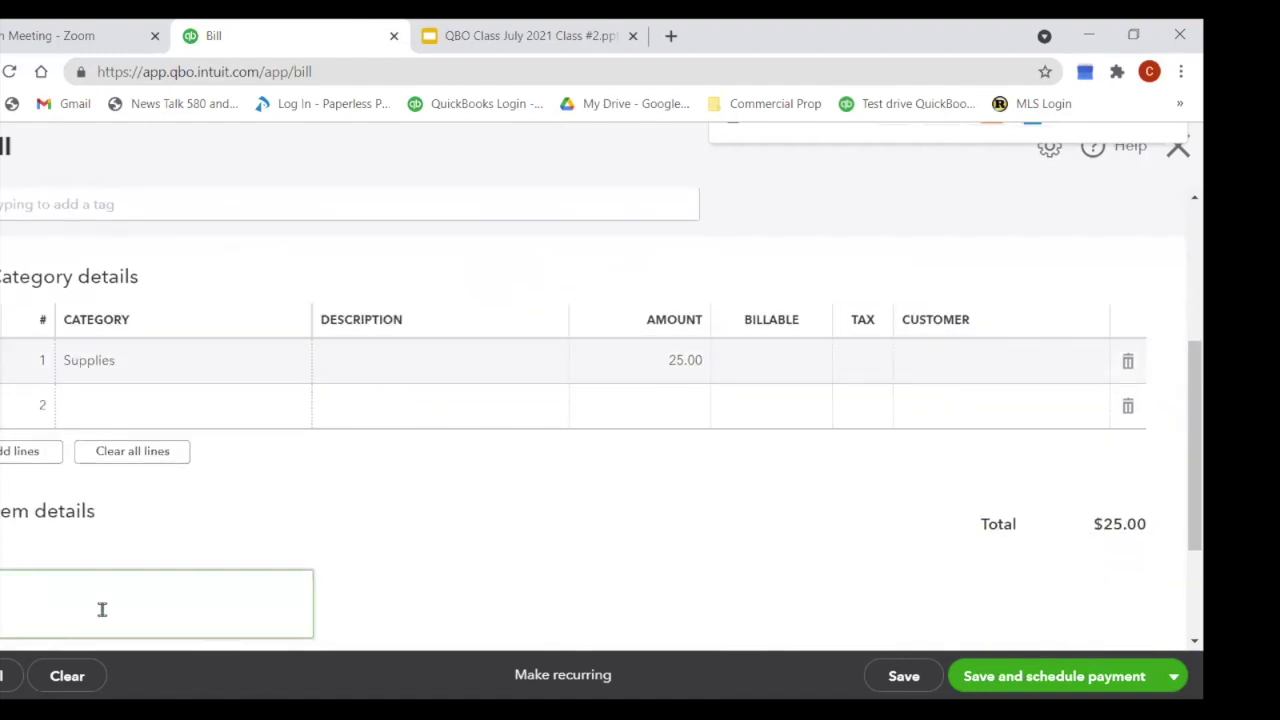
{"action": "type", "text": "ends"}
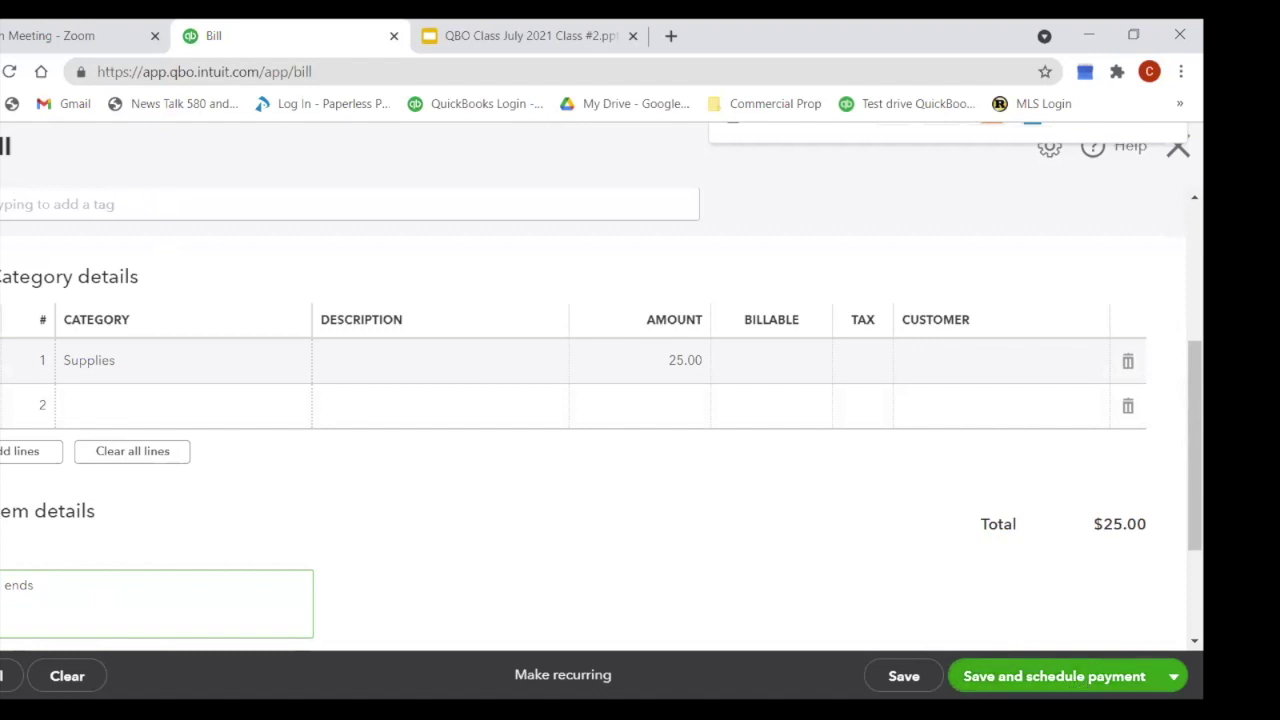
{"action": "left_click", "coordinate": [1174, 678]}
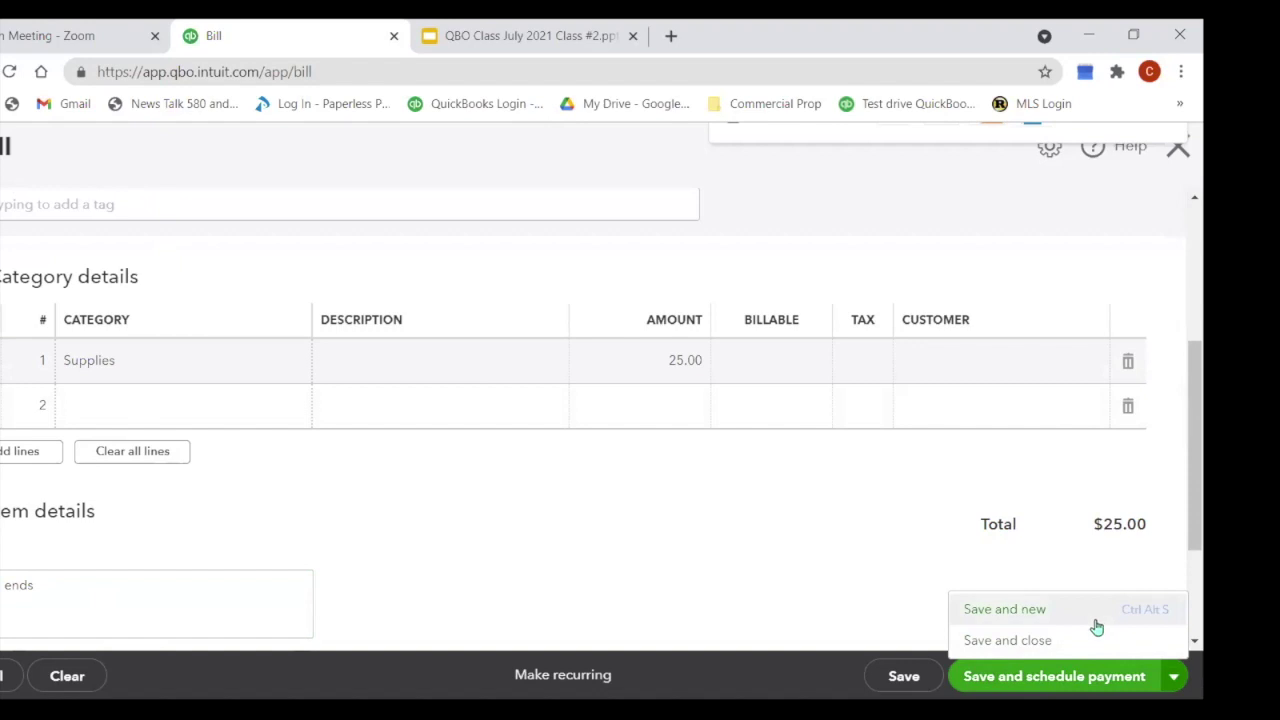
Step: Save the bill with Save and schedule payment and continue past the Bill Pay introduction
{"action": "left_click", "coordinate": [1075, 683]}
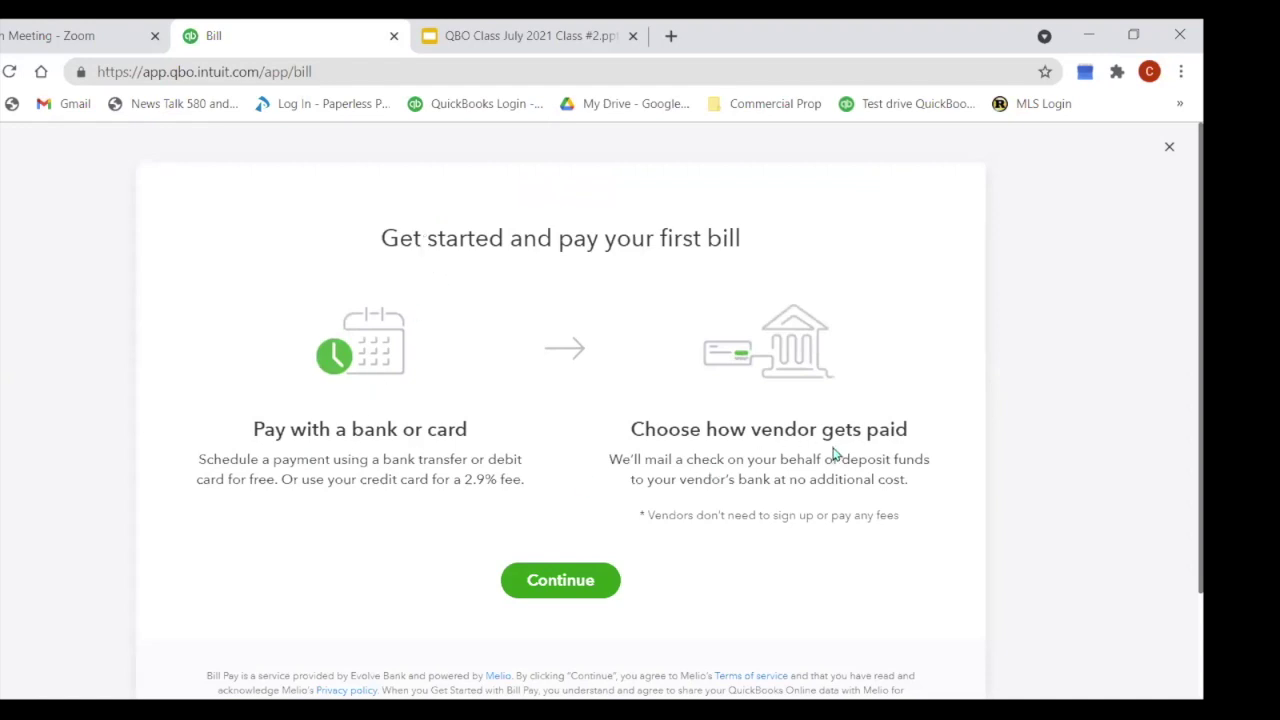
{"action": "scroll", "coordinate": [790, 470], "scroll_direction": "down", "scroll_amount": 1}
{"action": "left_click", "coordinate": [562, 490]}
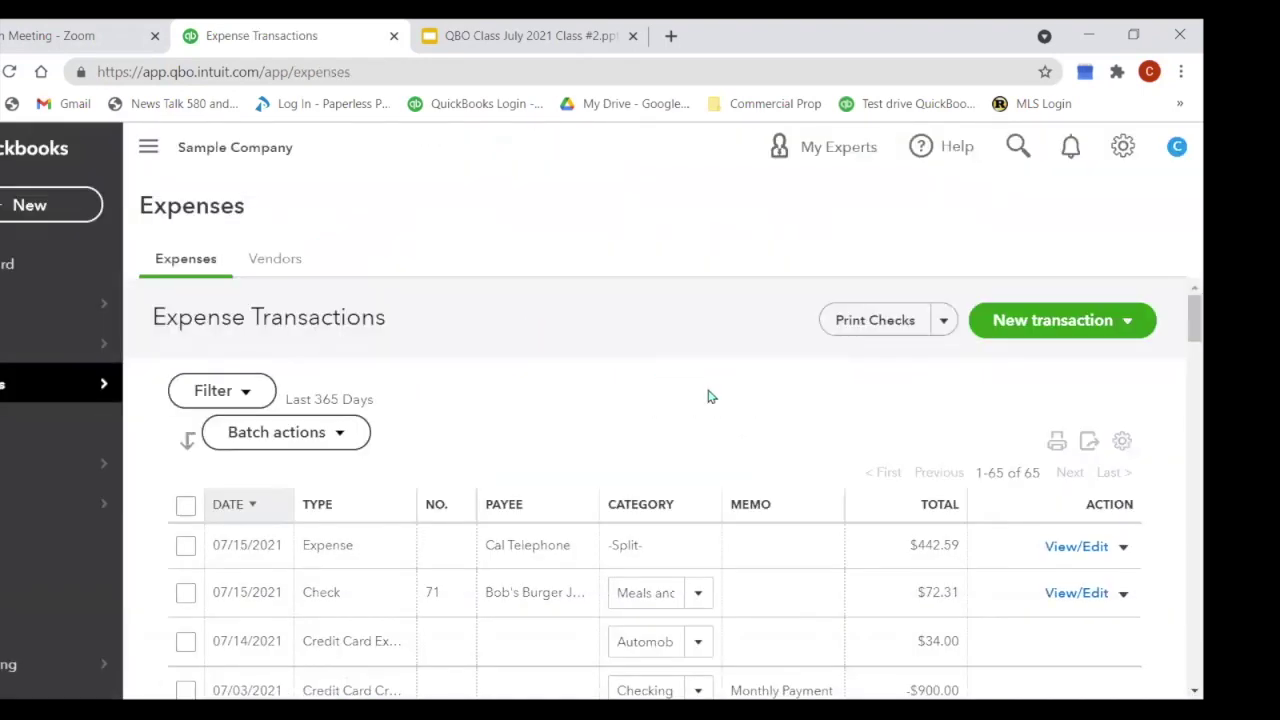
Step: Start another bill for the Gas and Oil vendor and type 'ga' into category line 1
{"action": "left_click", "coordinate": [1129, 330]}
{"action": "left_click", "coordinate": [1002, 394]}
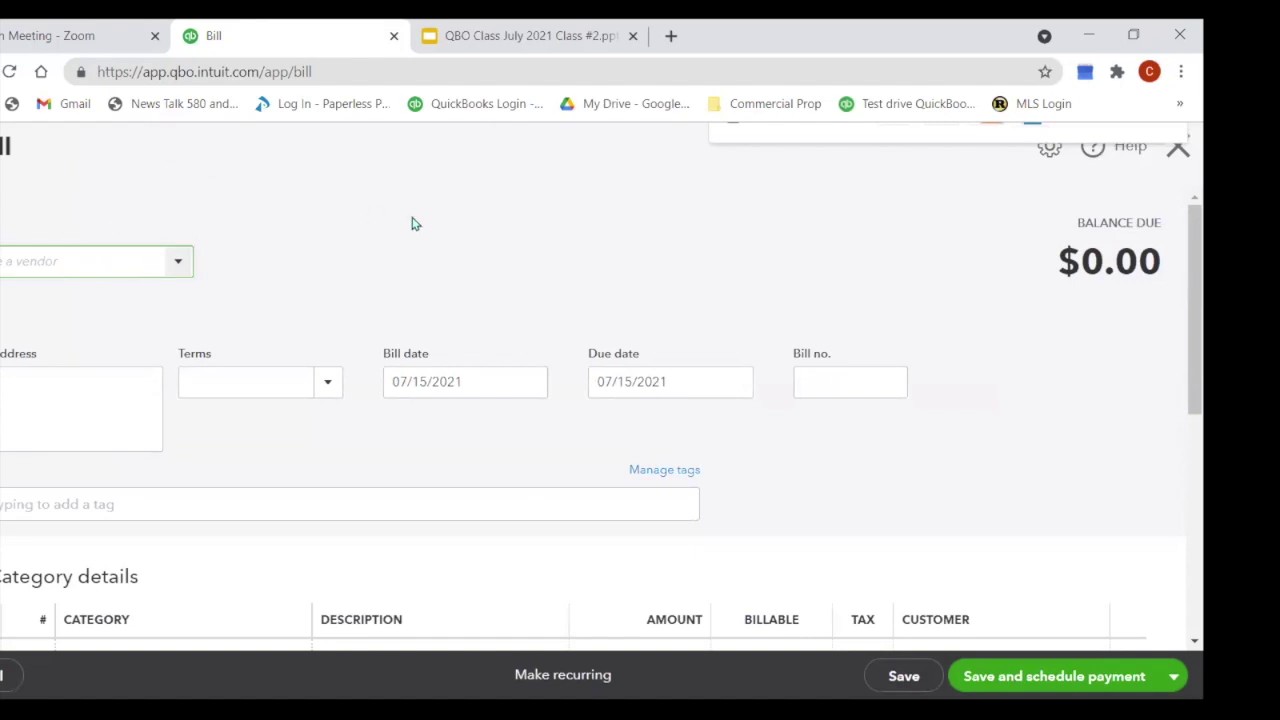
{"action": "left_click", "coordinate": [170, 265]}
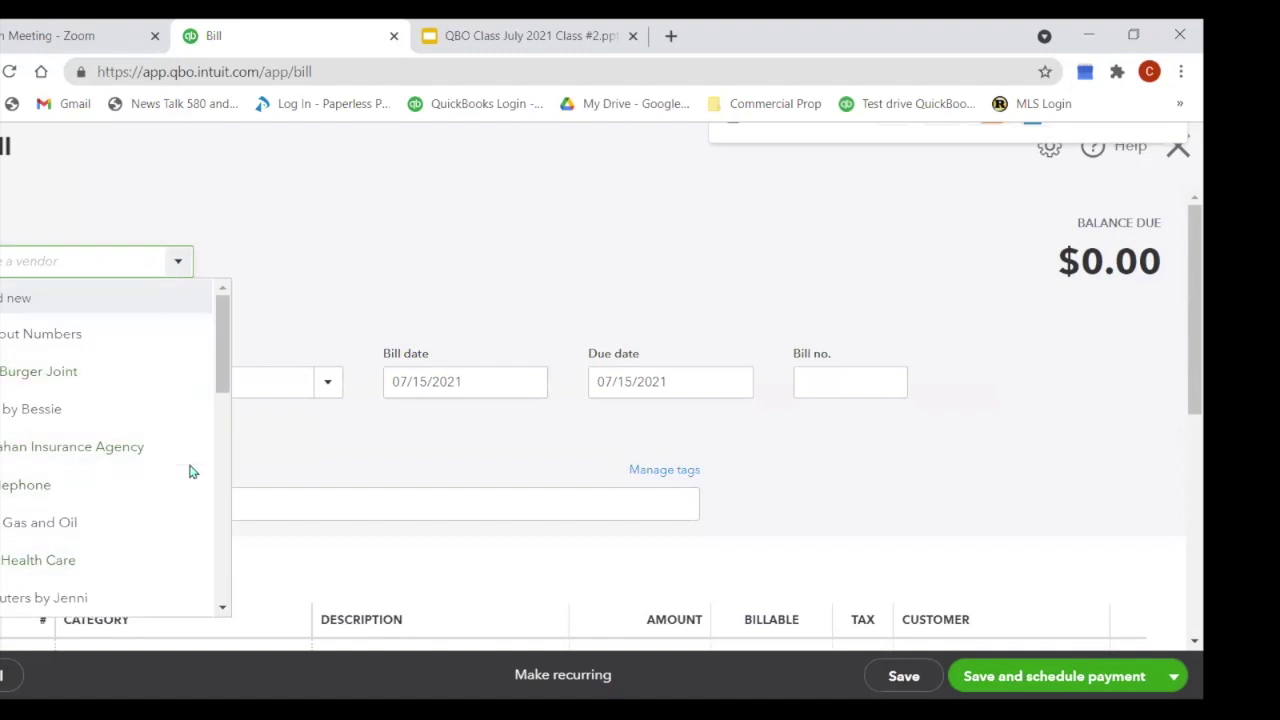
{"action": "scroll", "coordinate": [189, 471], "scroll_direction": "down", "scroll_amount": 2}
{"action": "scroll", "coordinate": [189, 471], "scroll_direction": "up", "scroll_amount": 2}
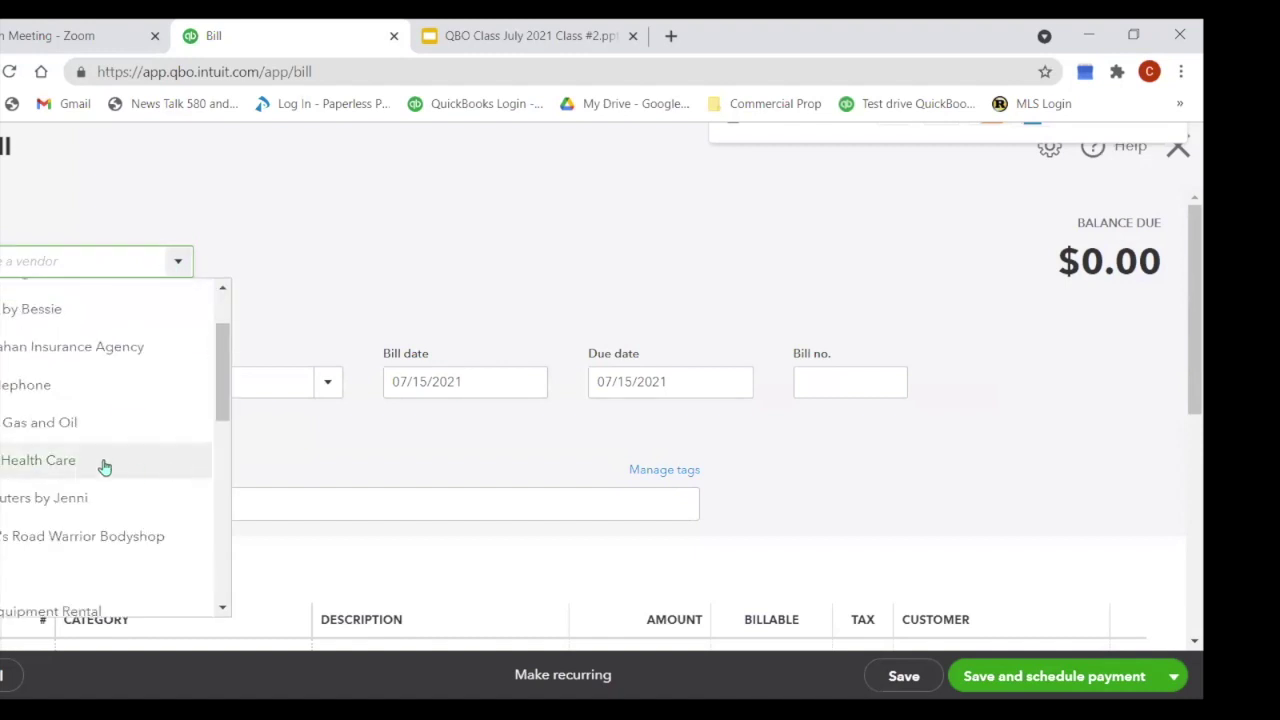
{"action": "left_click", "coordinate": [66, 425]}
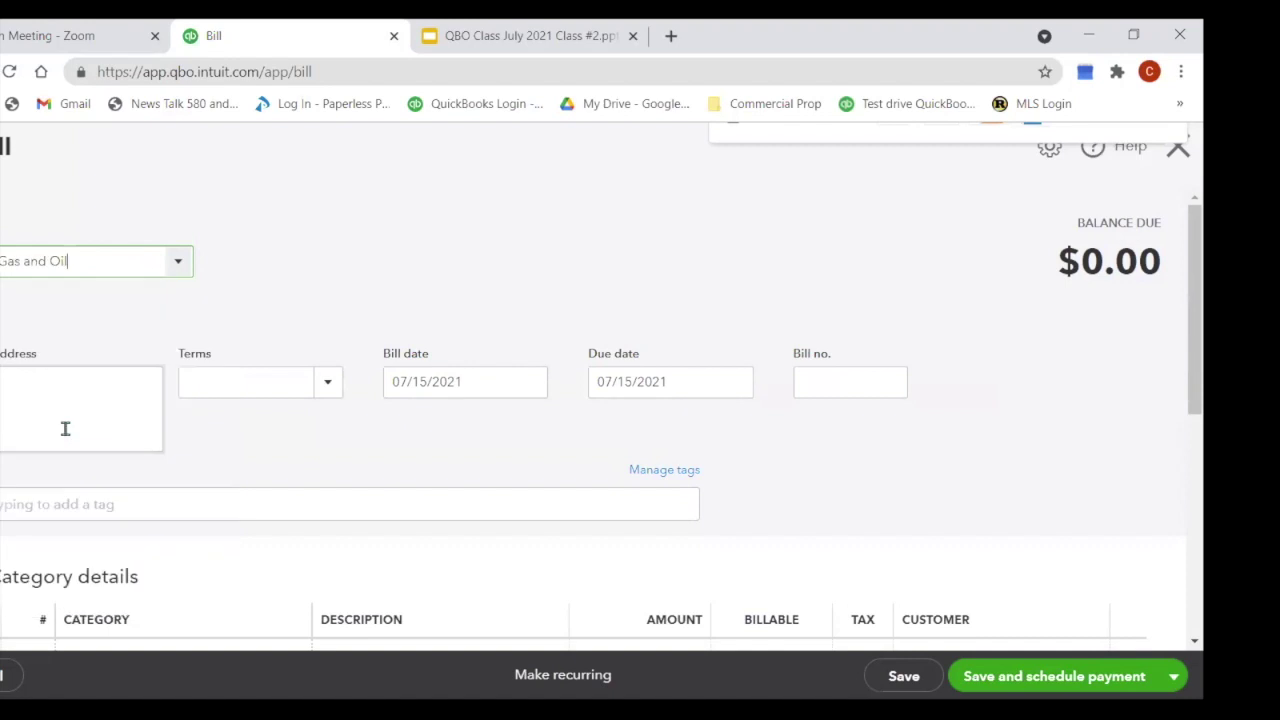
{"action": "scroll", "coordinate": [489, 526], "scroll_direction": "down", "scroll_amount": 2}
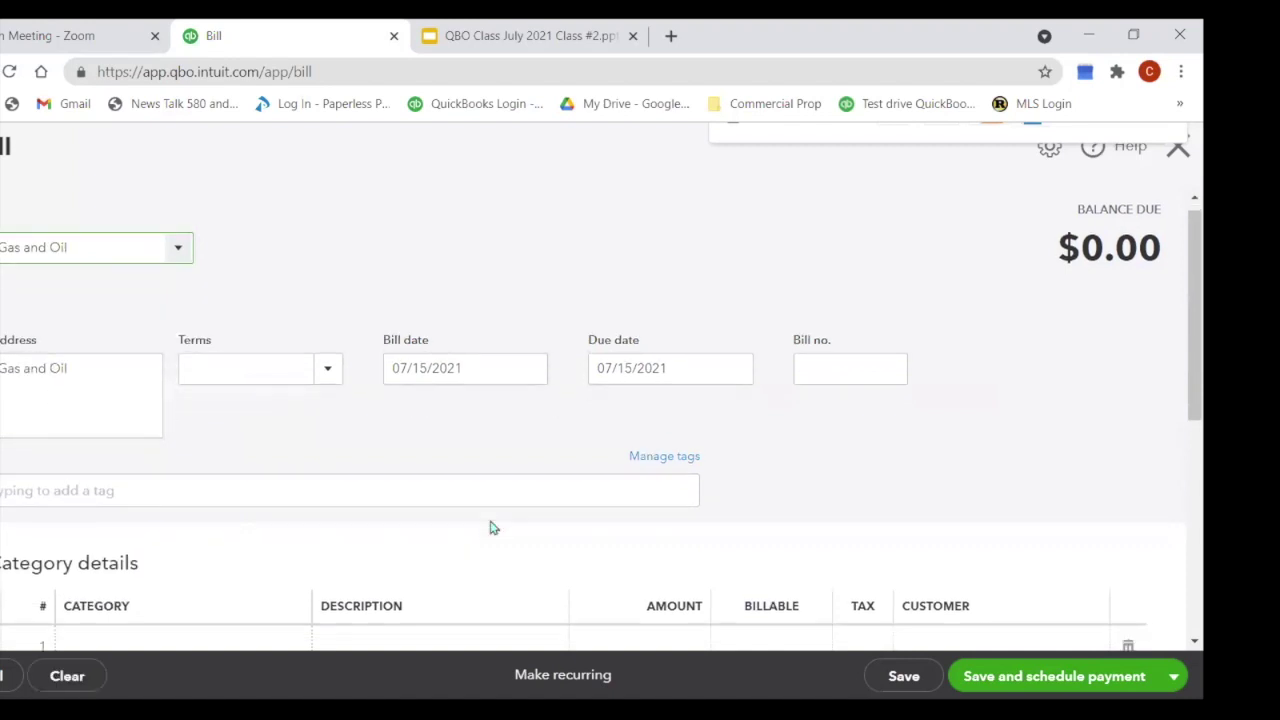
{"action": "left_click", "coordinate": [168, 456]}
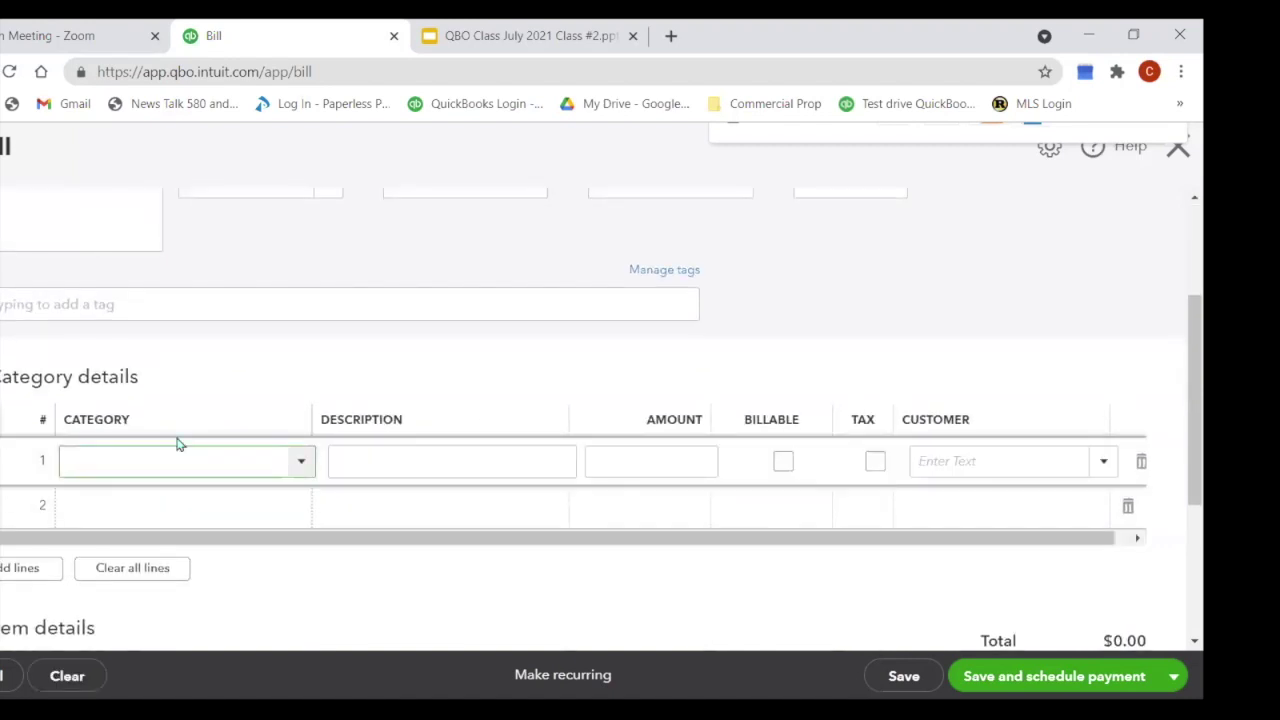
{"action": "type", "text": "ga"}
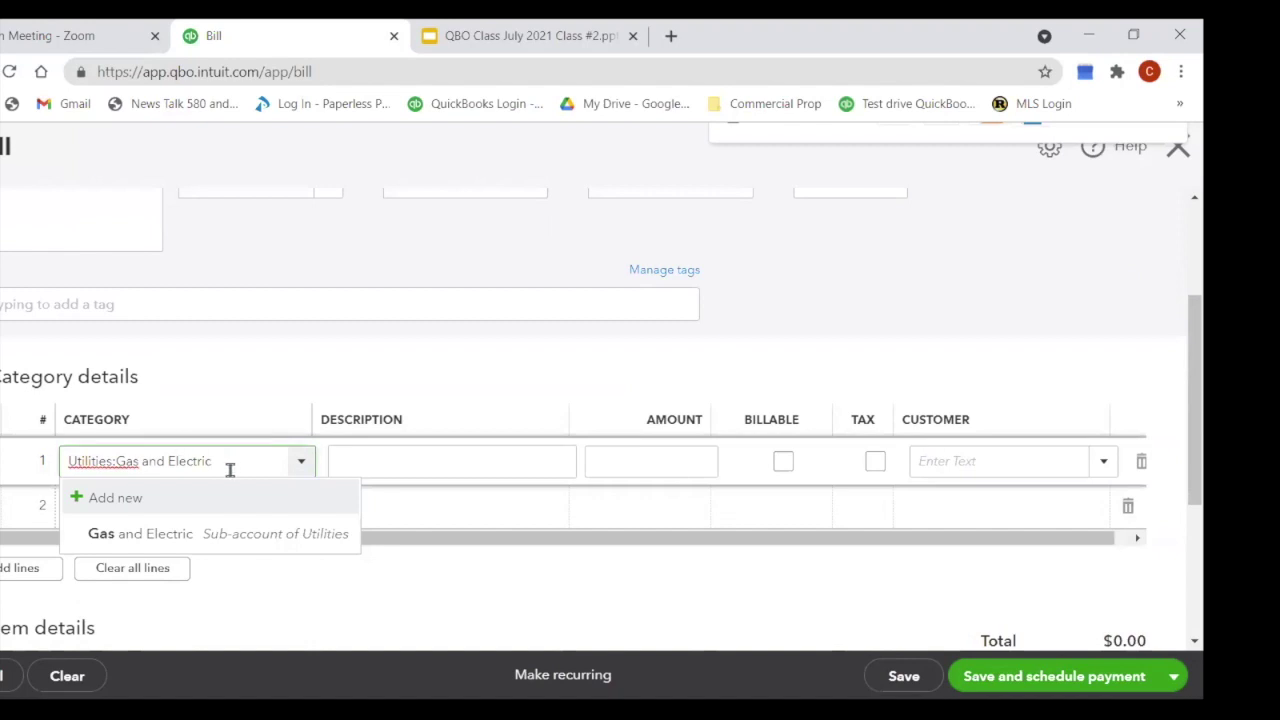
Step: Create a Gas account with Auto detail type as a sub-account of Automobile
{"action": "left_click", "coordinate": [118, 504]}
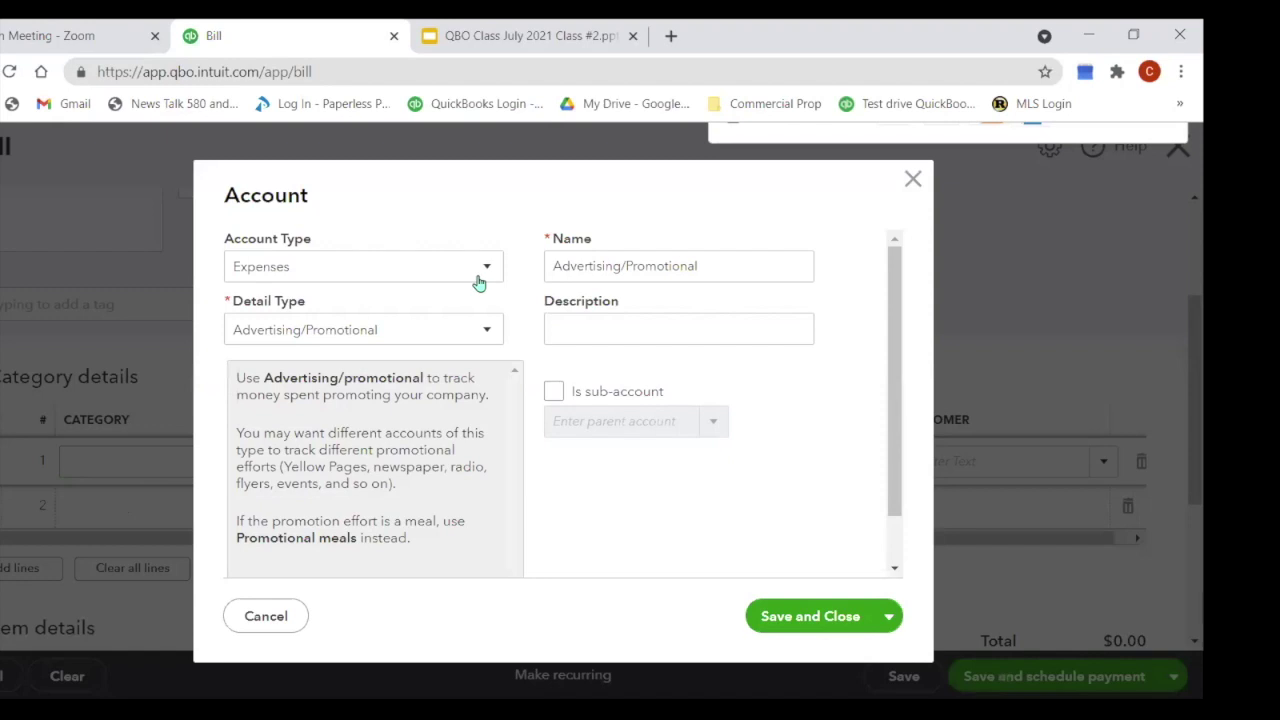
{"action": "left_click", "coordinate": [494, 333]}
{"action": "scroll", "coordinate": [474, 403], "scroll_direction": "up", "scroll_amount": 5}
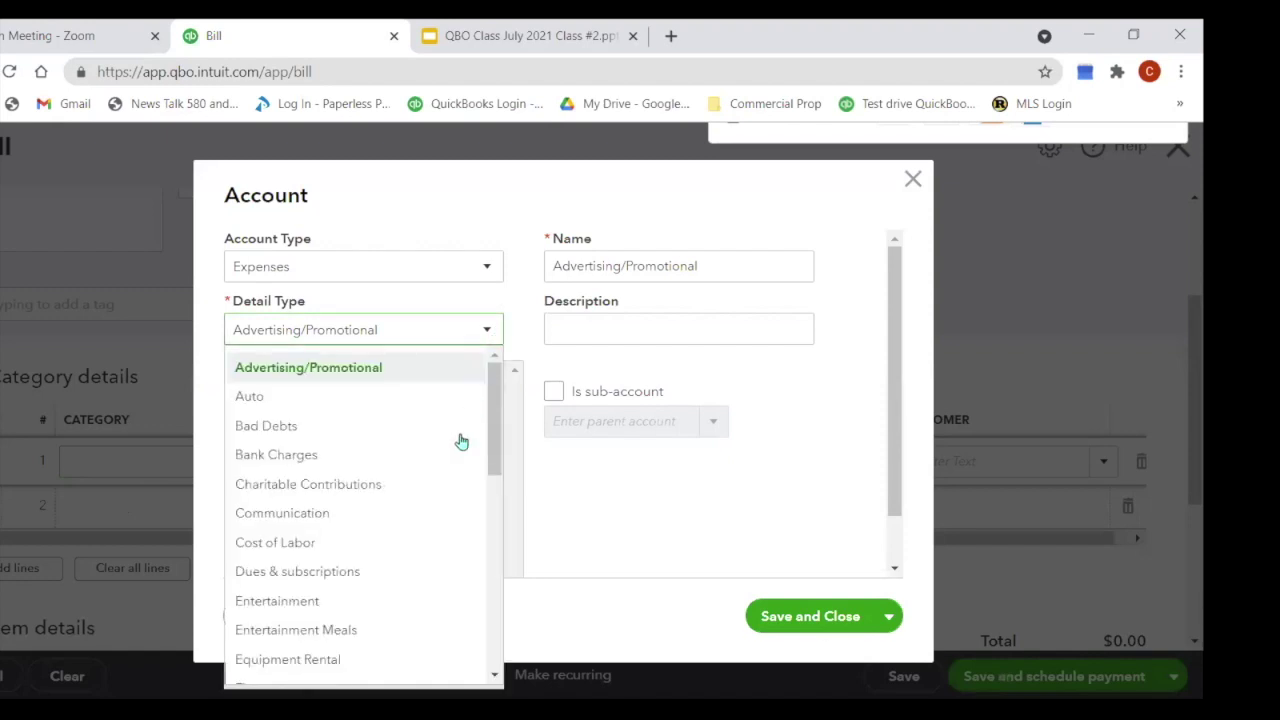
{"action": "mouse_move", "coordinate": [490, 455]}
{"action": "left_mouse_down"}
{"action": "mouse_move", "coordinate": [478, 531]}
{"action": "mouse_move", "coordinate": [503, 455]}
{"action": "left_mouse_up"}
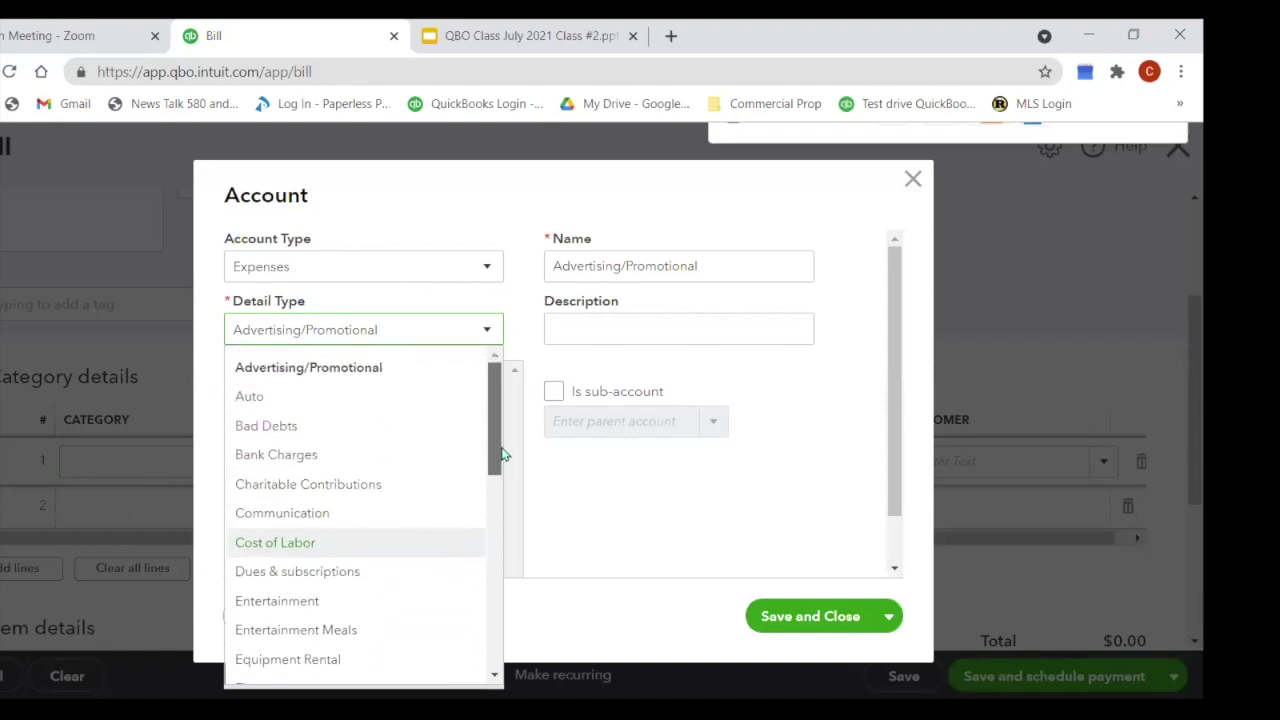
{"action": "left_click", "coordinate": [349, 398]}
{"action": "left_click_drag", "start_coordinate": [598, 268], "coordinate": [551, 280]}
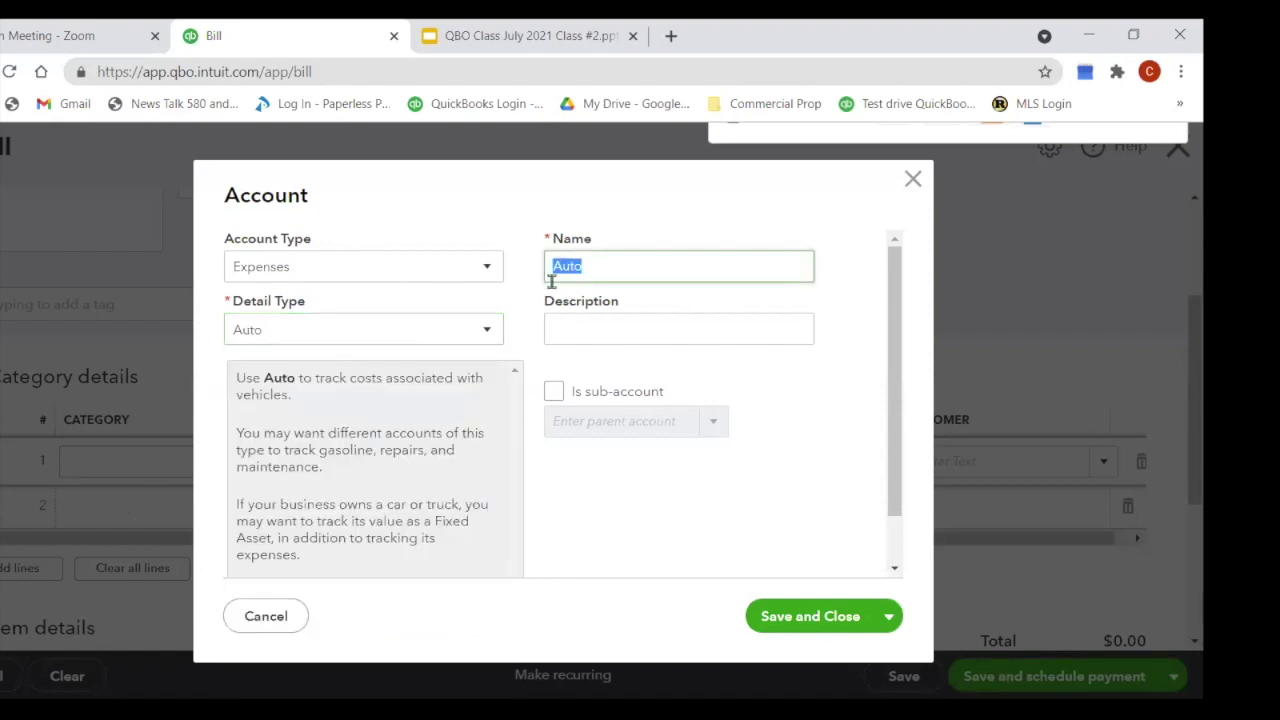
{"action": "type", "text": "Gas"}
{"action": "key", "text": "Tab"}
{"action": "left_click", "coordinate": [553, 391]}
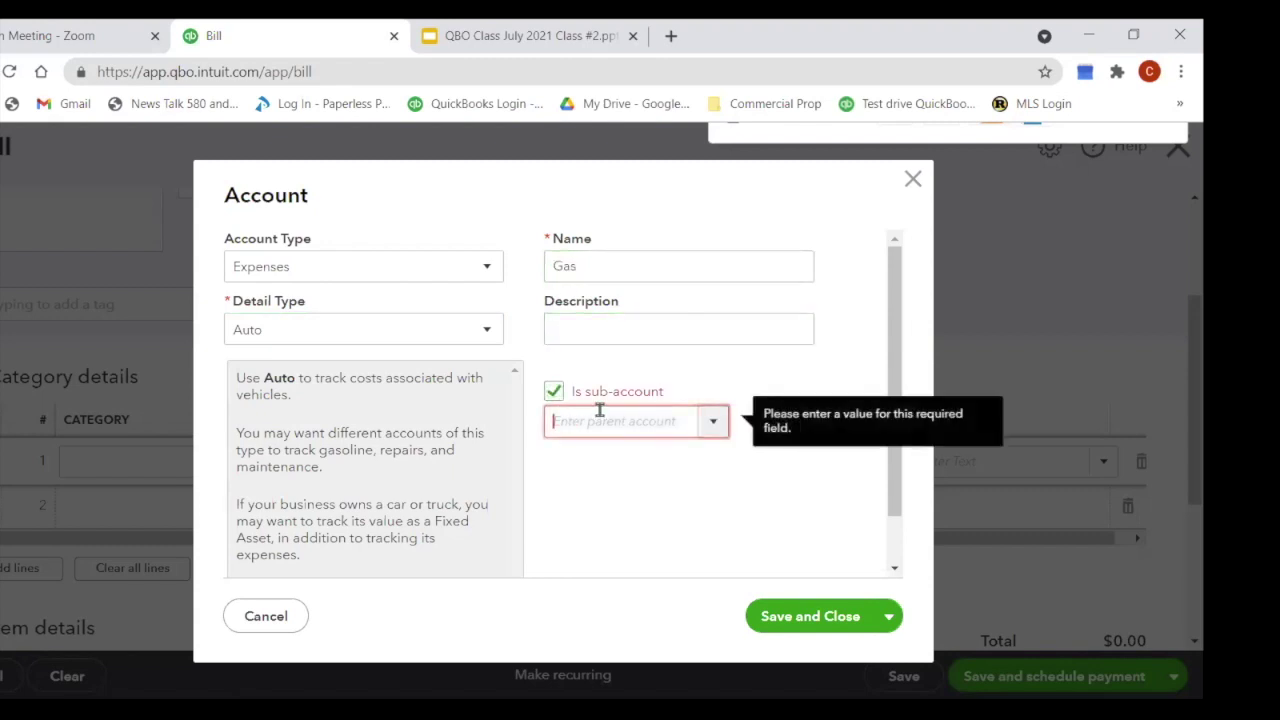
{"action": "left_click", "coordinate": [600, 418]}
{"action": "type", "text": "Automobile"}
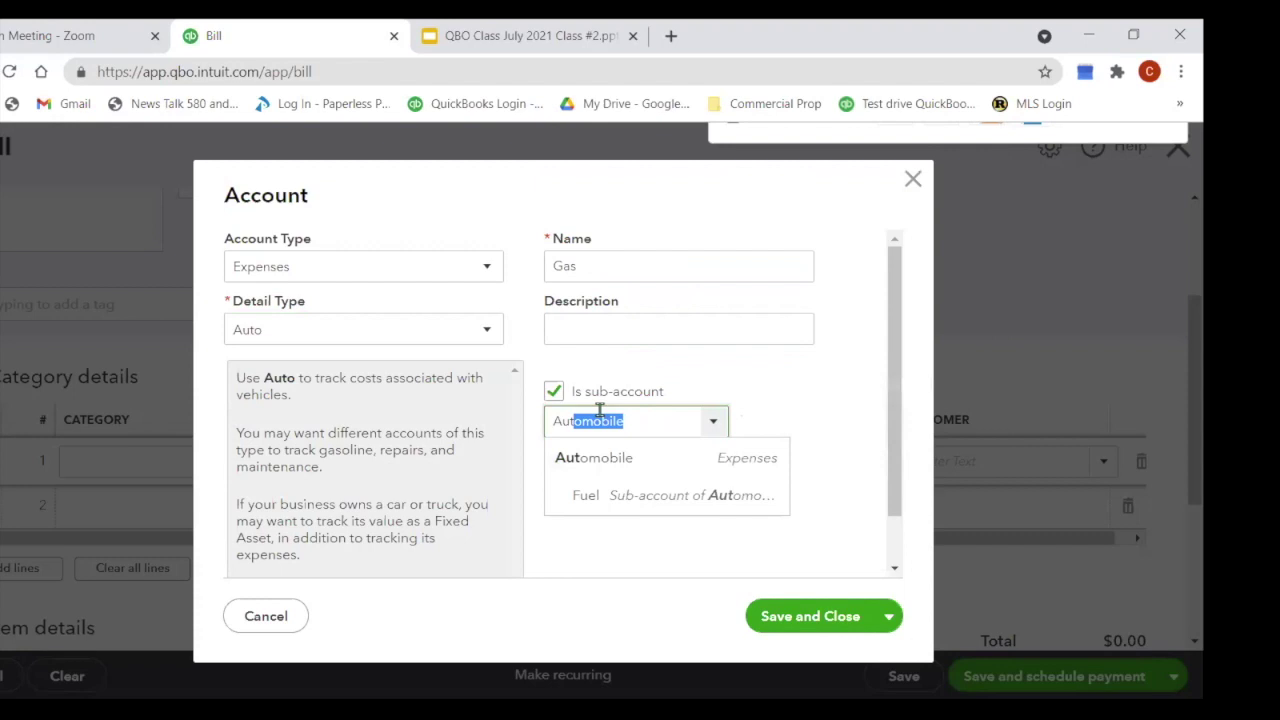
{"action": "left_click", "coordinate": [557, 470]}
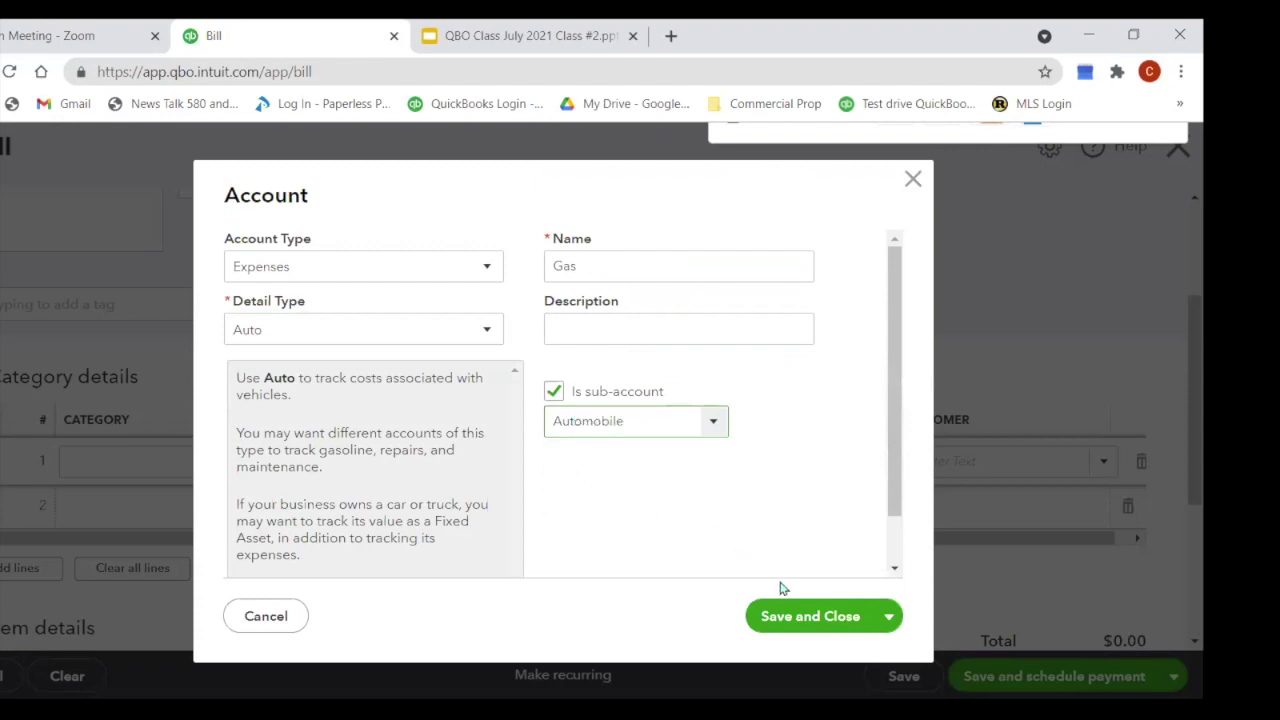
{"action": "left_click", "coordinate": [805, 618]}
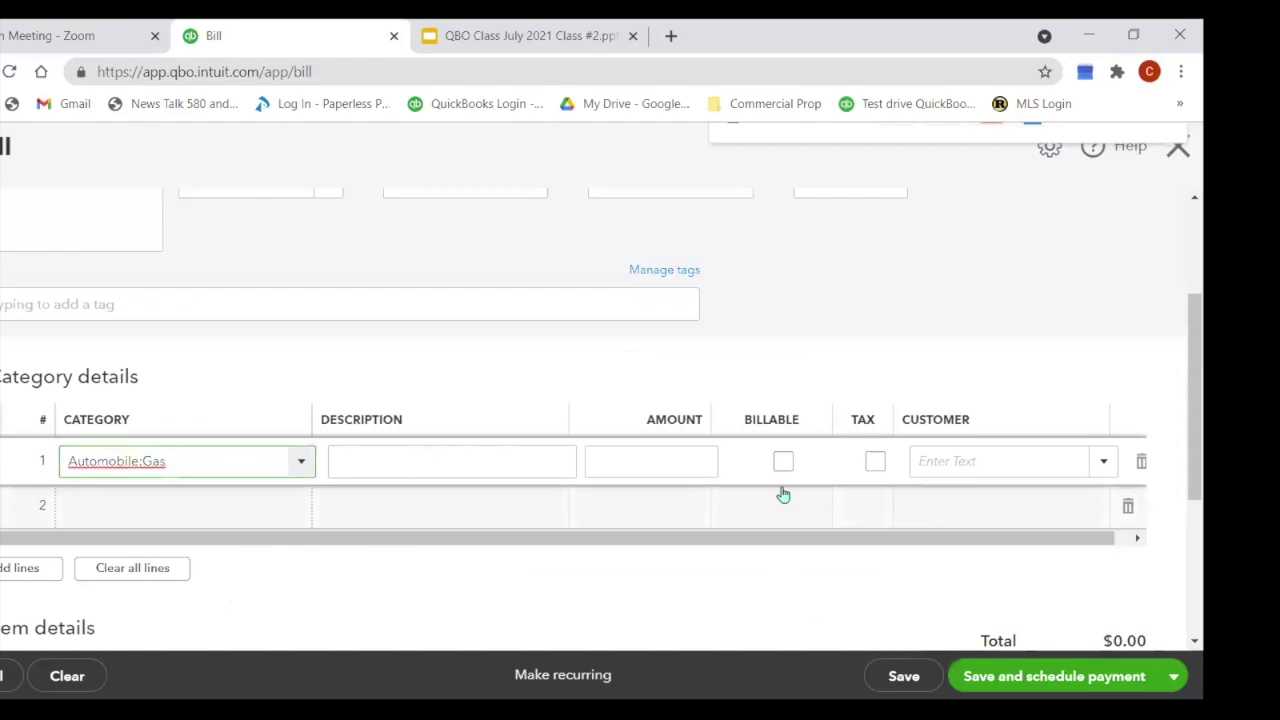
Step: Enter 39.75 as the amount on the Automobile:Gas line
{"action": "left_click", "coordinate": [675, 465]}
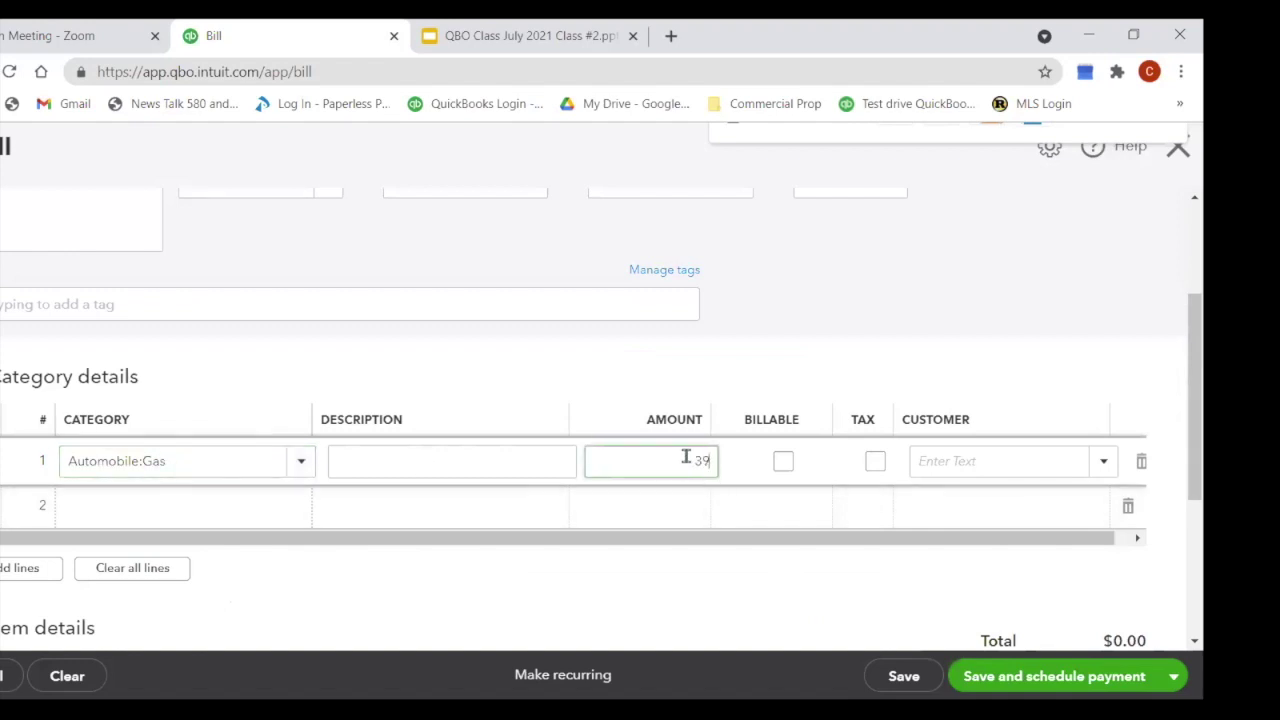
{"action": "key", "text": "Tab"}
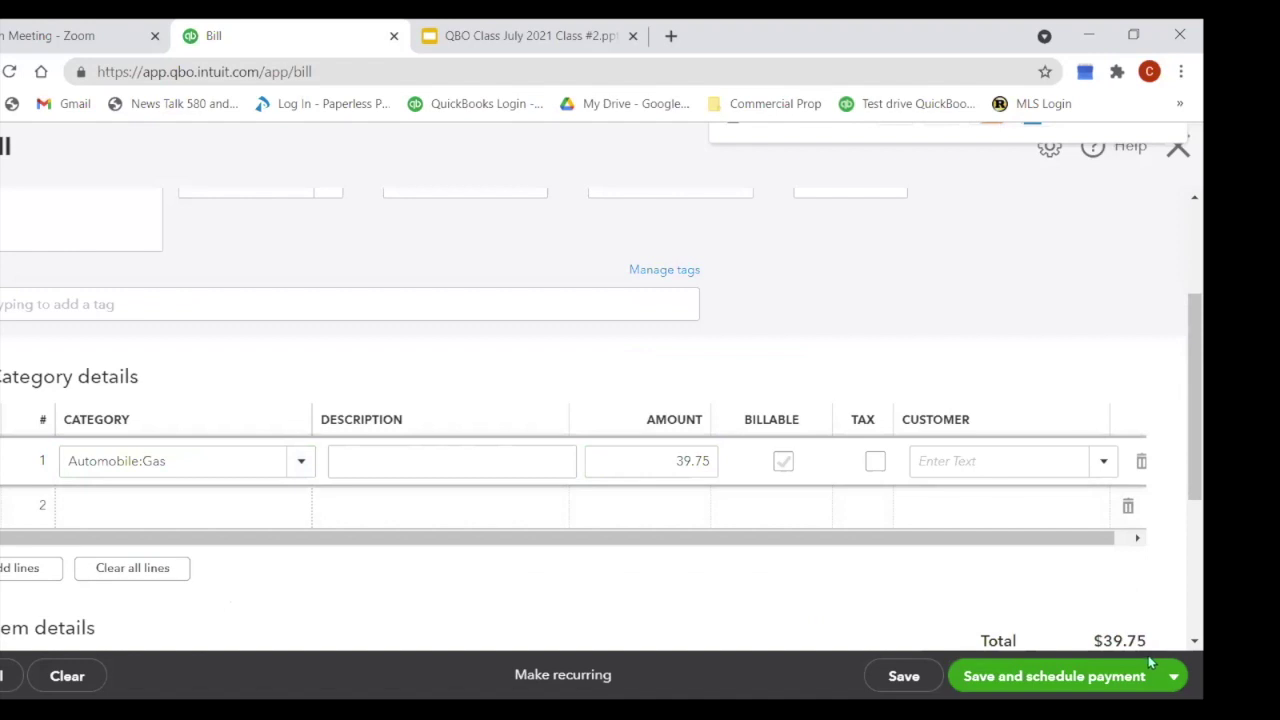
{"action": "left_click", "coordinate": [1172, 680]}
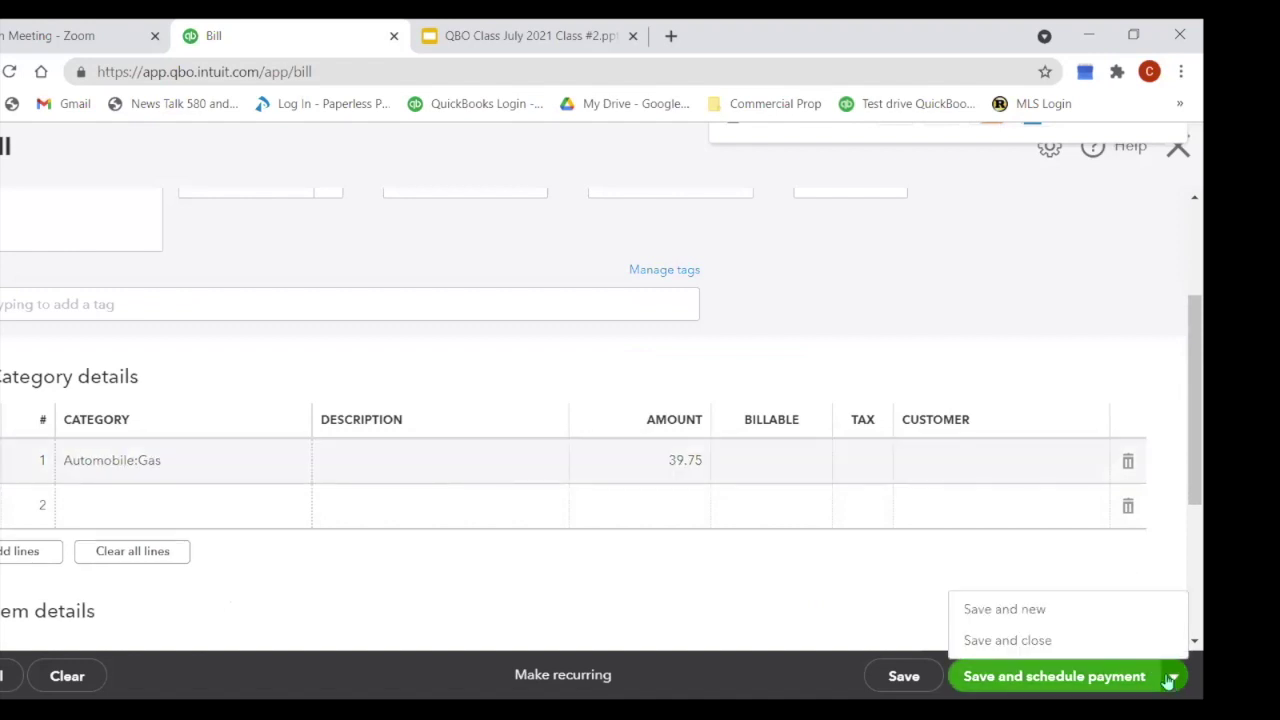
Step: Save the $39.75 bill, start a new one for the dental vendor, and begin its first category line
{"action": "left_click", "coordinate": [1039, 620]}
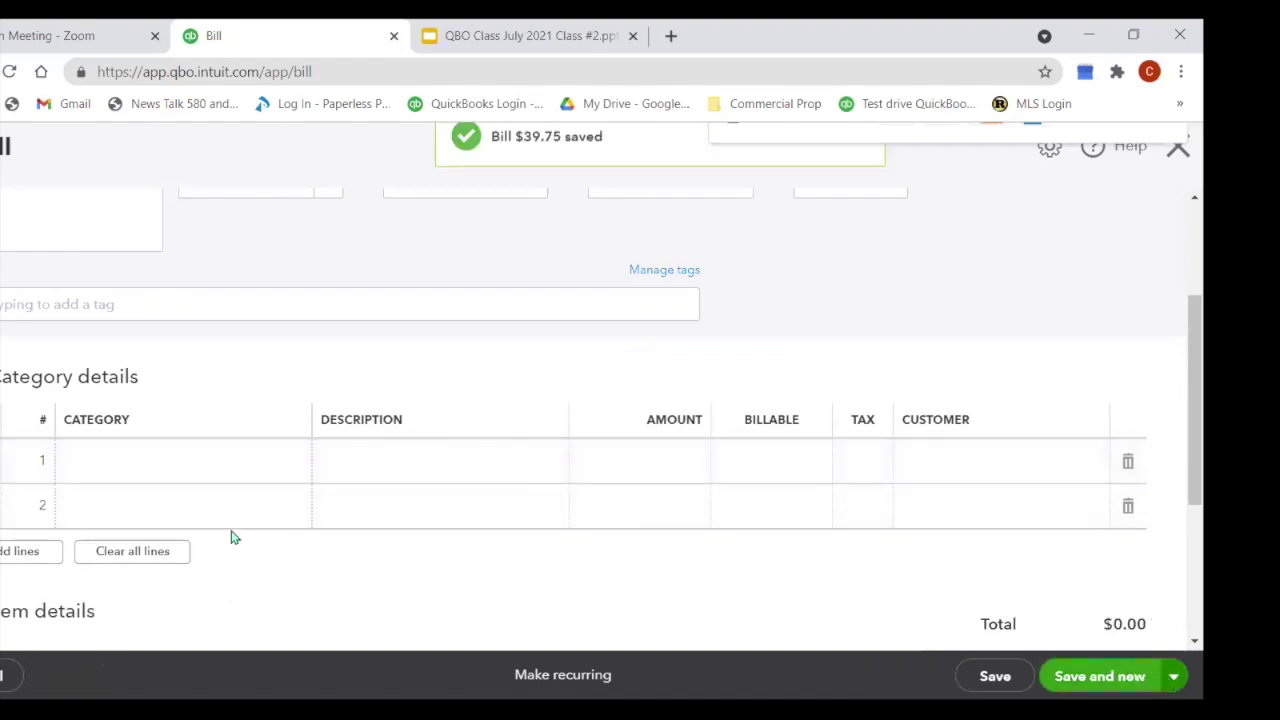
{"action": "left_click", "coordinate": [28, 260]}
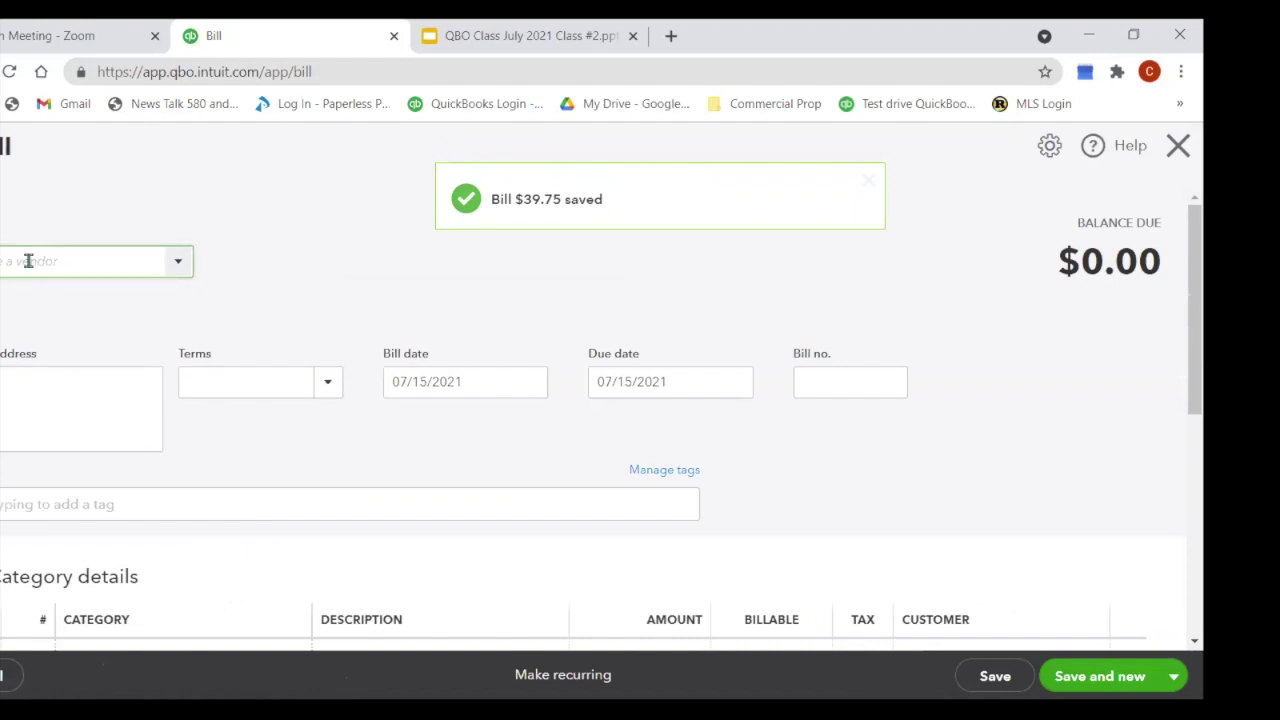
{"action": "left_click", "coordinate": [177, 262]}
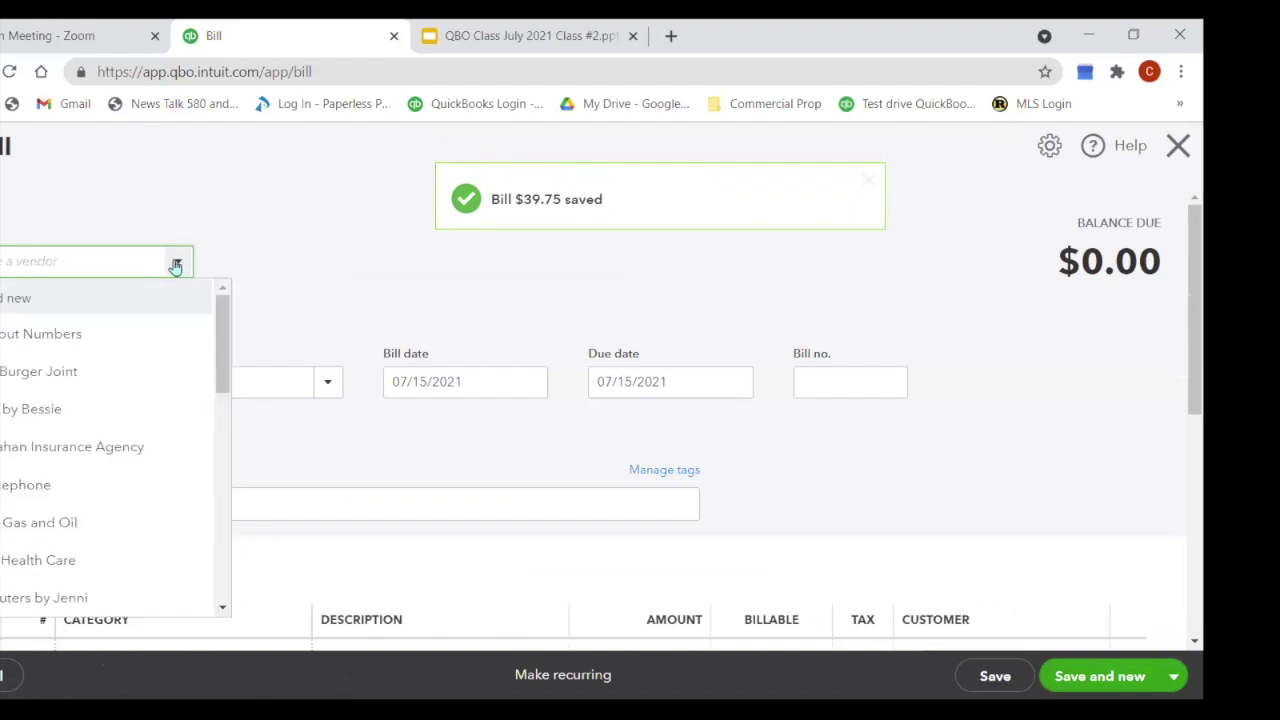
{"action": "scroll", "coordinate": [130, 434], "scroll_direction": "down", "scroll_amount": 5}
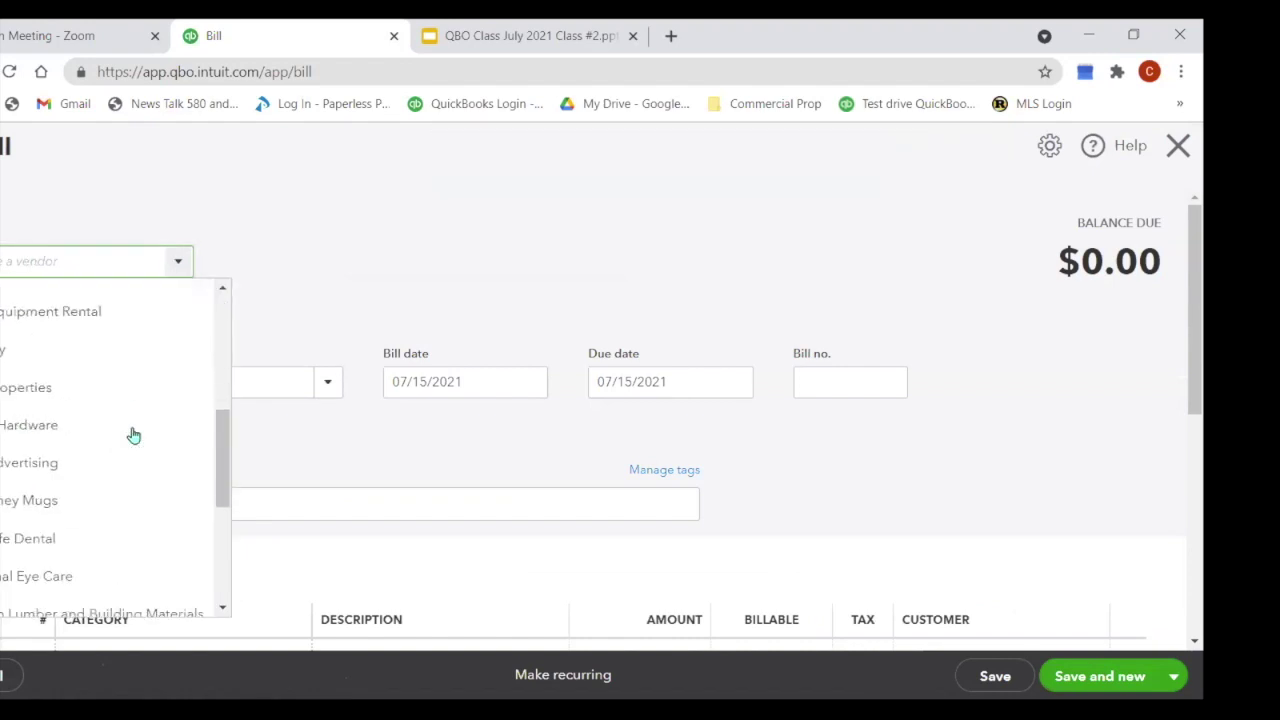
{"action": "left_click", "coordinate": [40, 540]}
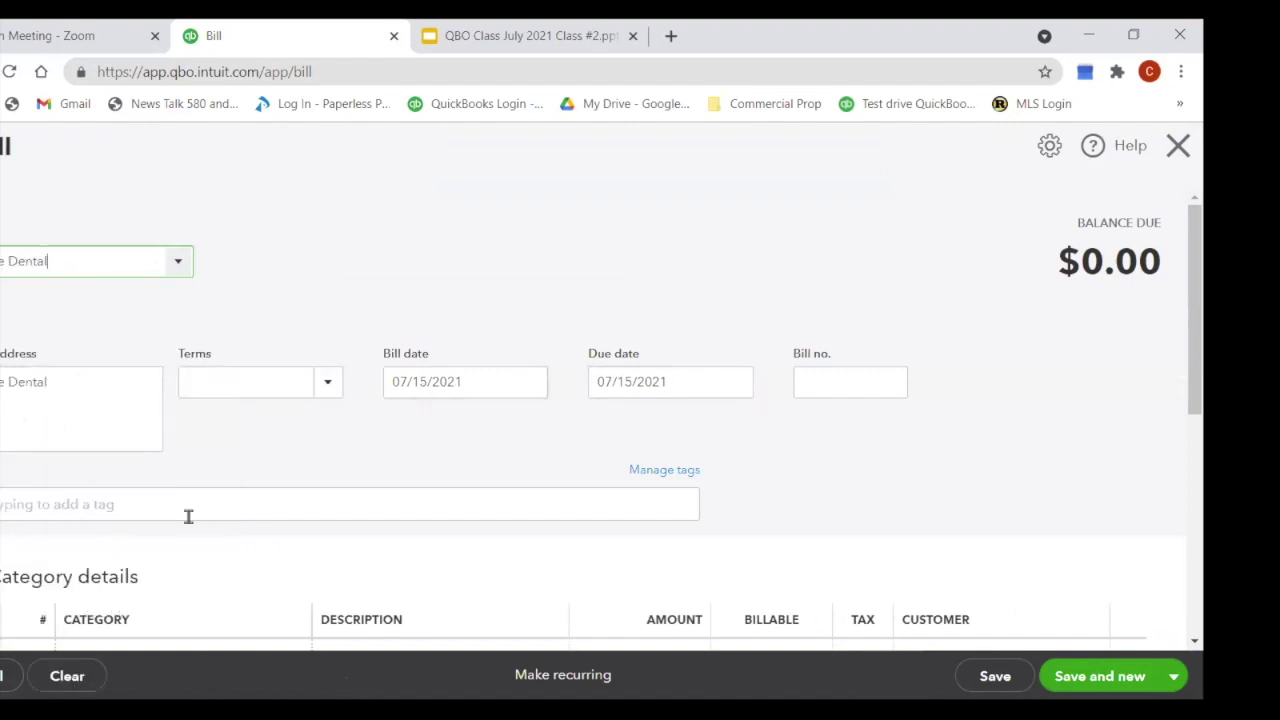
{"action": "scroll", "coordinate": [188, 516], "scroll_direction": "down", "scroll_amount": 2}
{"action": "left_click", "coordinate": [190, 464]}
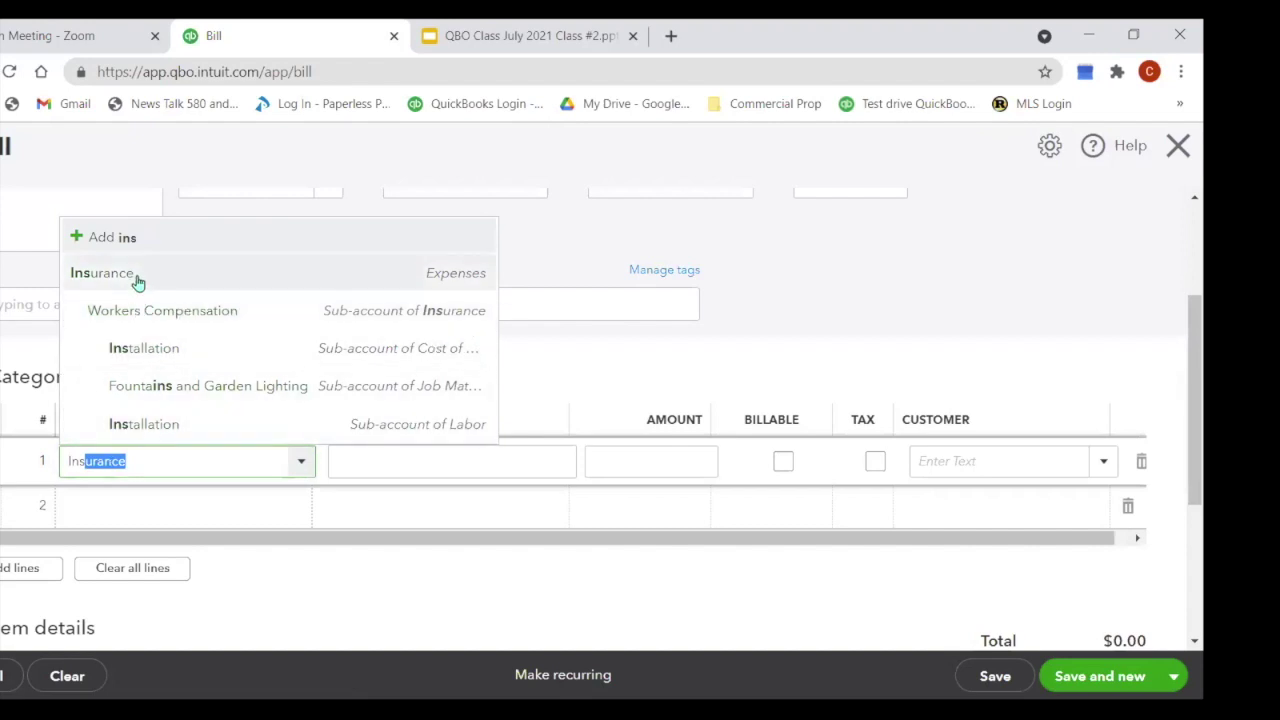
Step: Create a Health Ins category account with detail type Insurance, as a sub-account of Insurance
{"action": "double_click", "coordinate": [153, 461]}
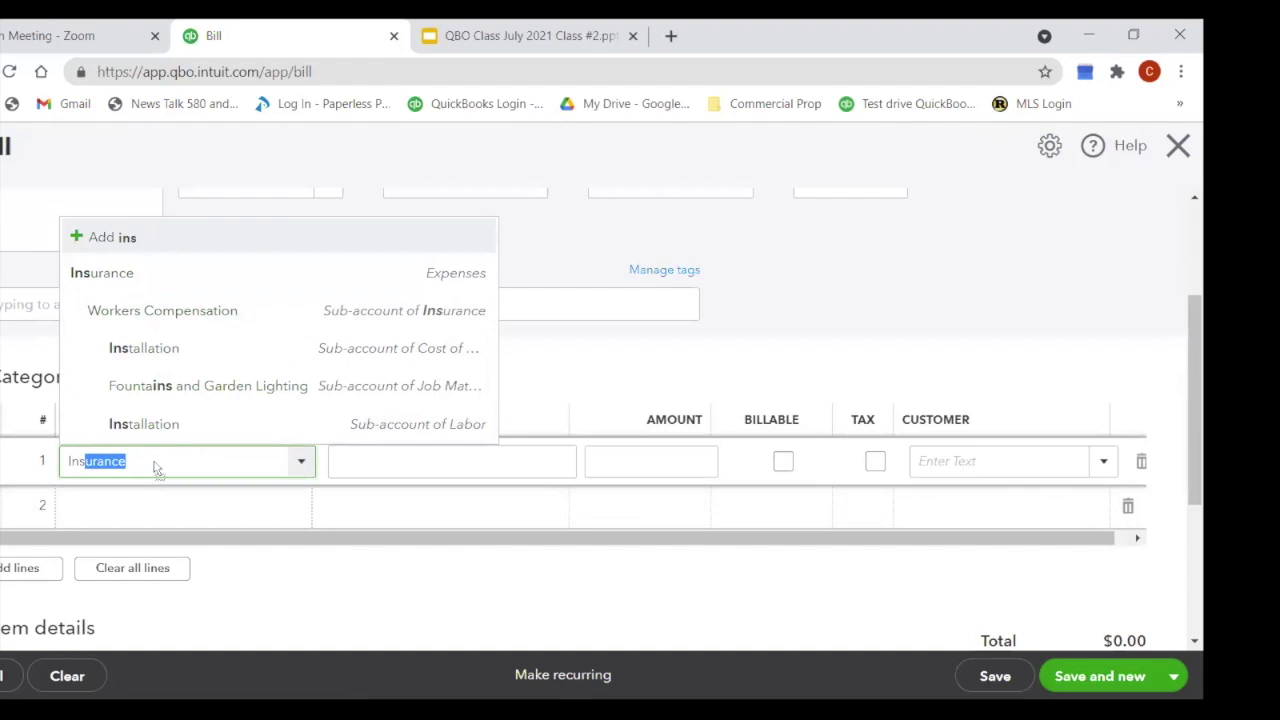
{"action": "type", "text": "Ins"}
{"action": "type", "text": "heal"}
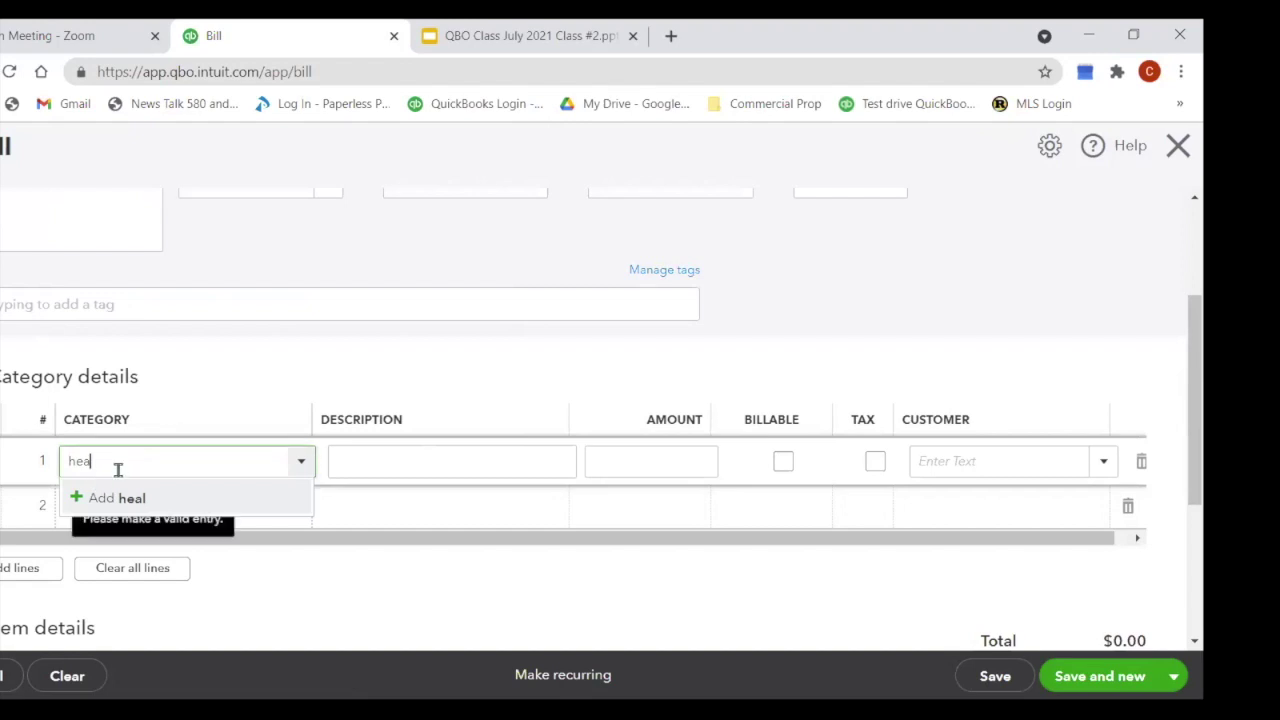
{"action": "type", "text": "Healt"}
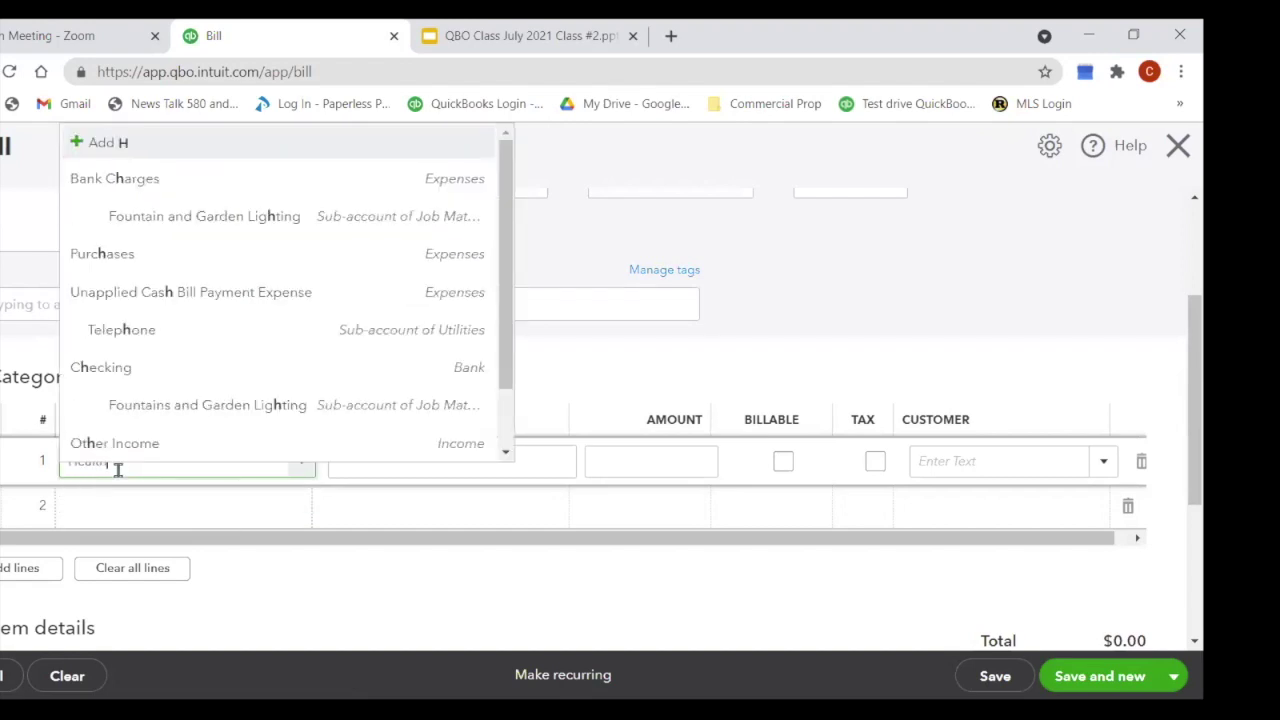
{"action": "type", "text": "h Ins"}
{"action": "left_click", "coordinate": [116, 500]}
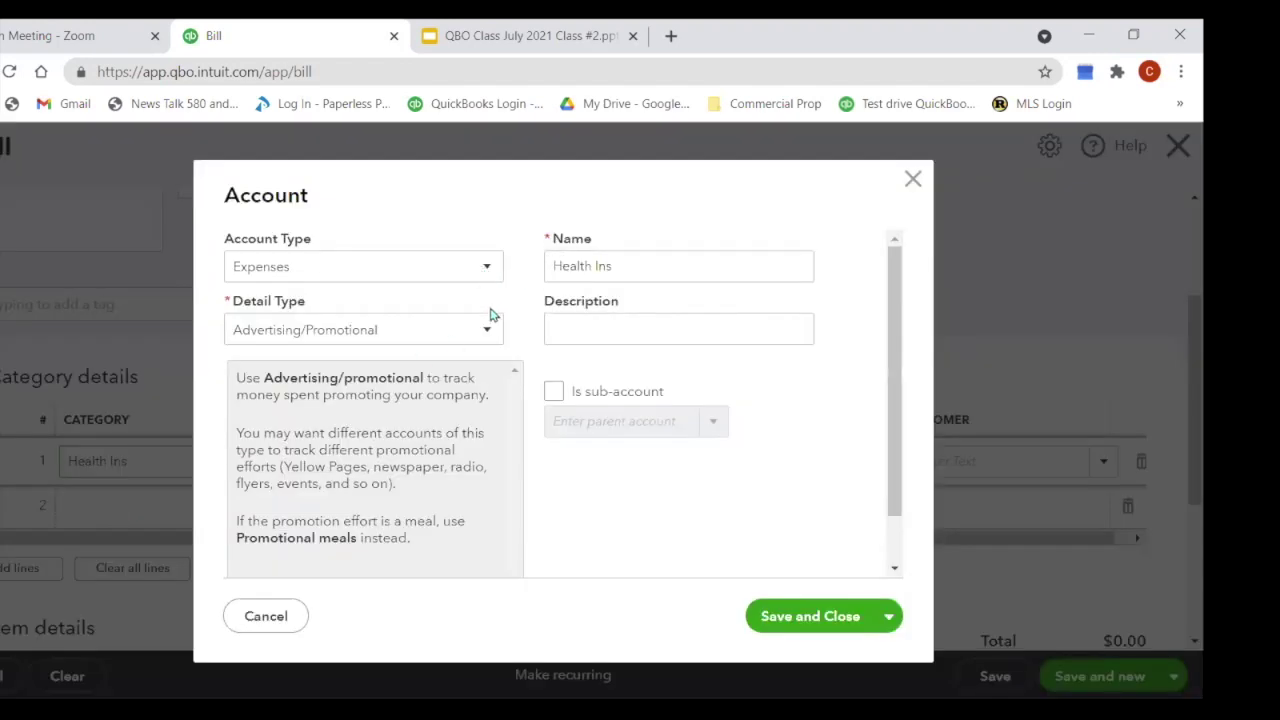
{"action": "left_click", "coordinate": [491, 338]}
{"action": "scroll", "coordinate": [407, 434], "scroll_direction": "down", "scroll_amount": 2}
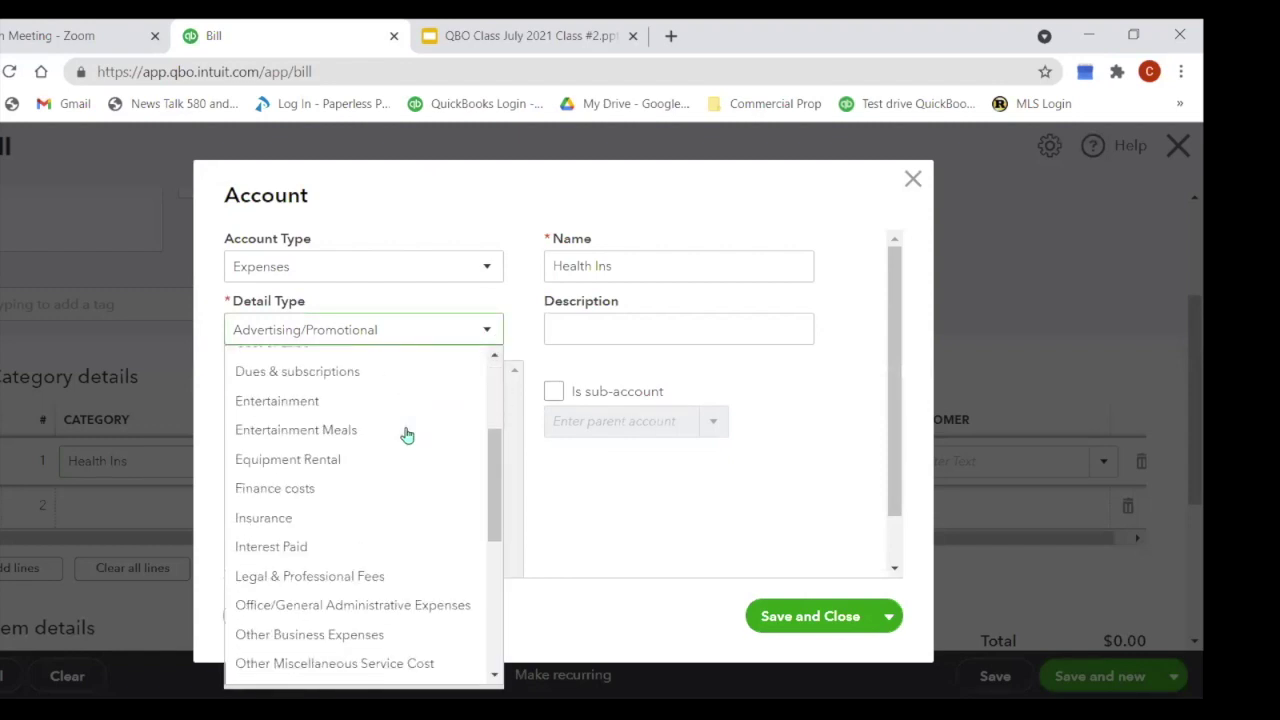
{"action": "left_click", "coordinate": [298, 518]}
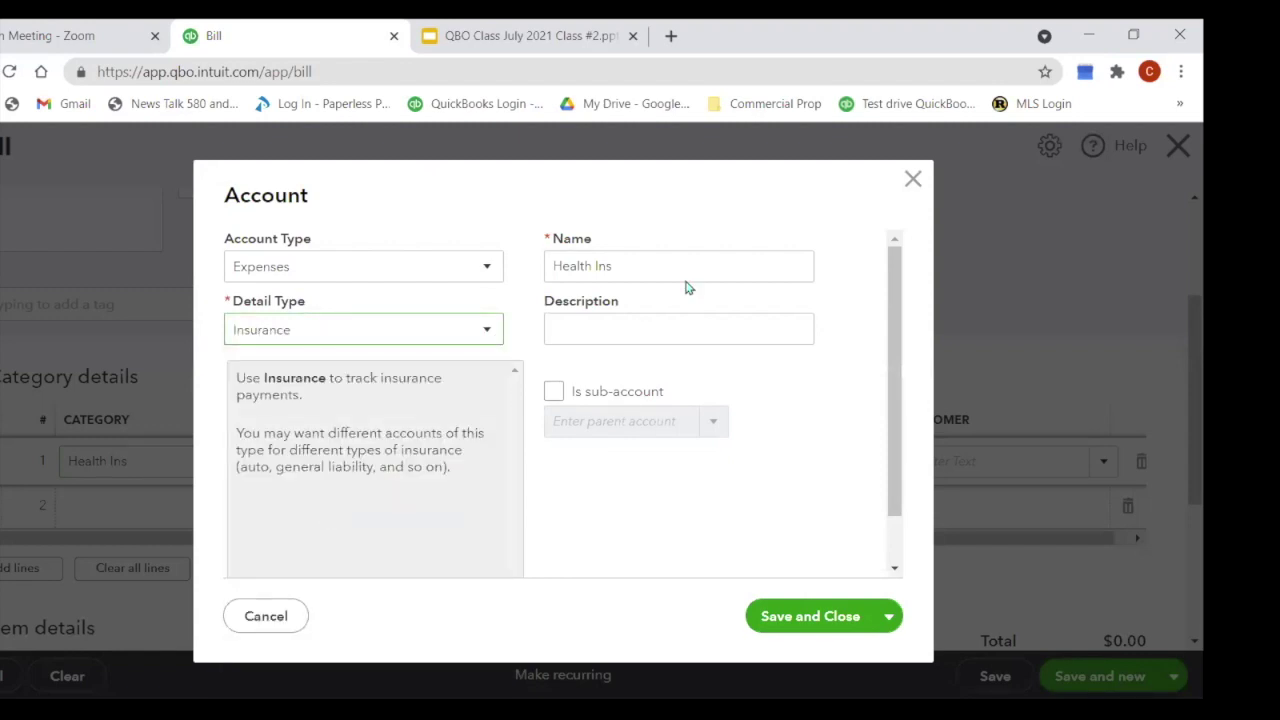
{"action": "left_click", "coordinate": [554, 396]}
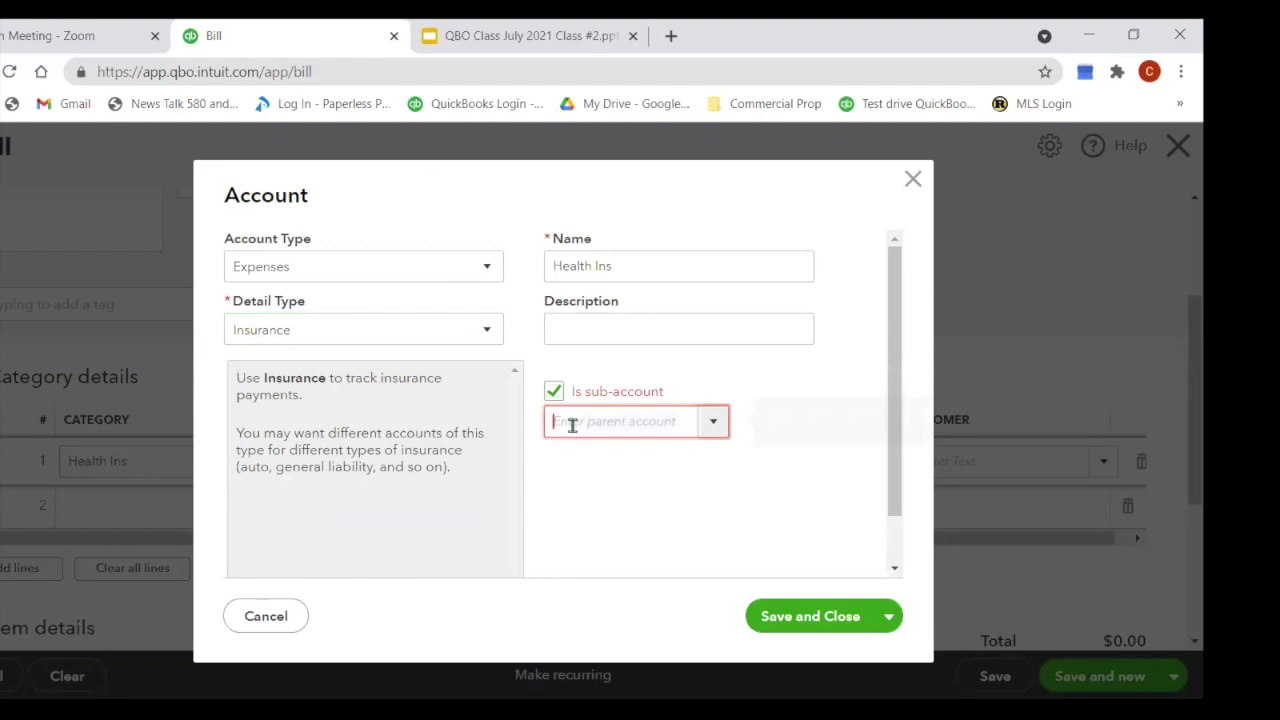
{"action": "left_click", "coordinate": [572, 425]}
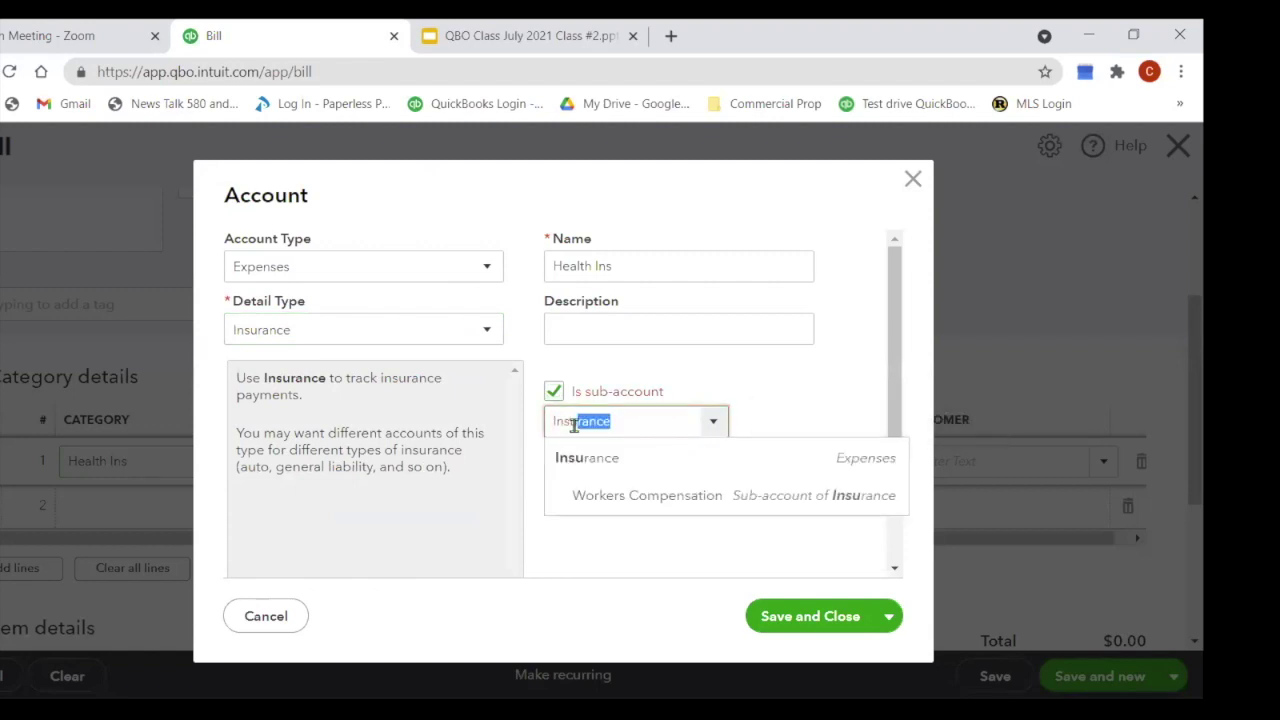
{"action": "left_click", "coordinate": [578, 460]}
{"action": "left_click", "coordinate": [828, 620]}
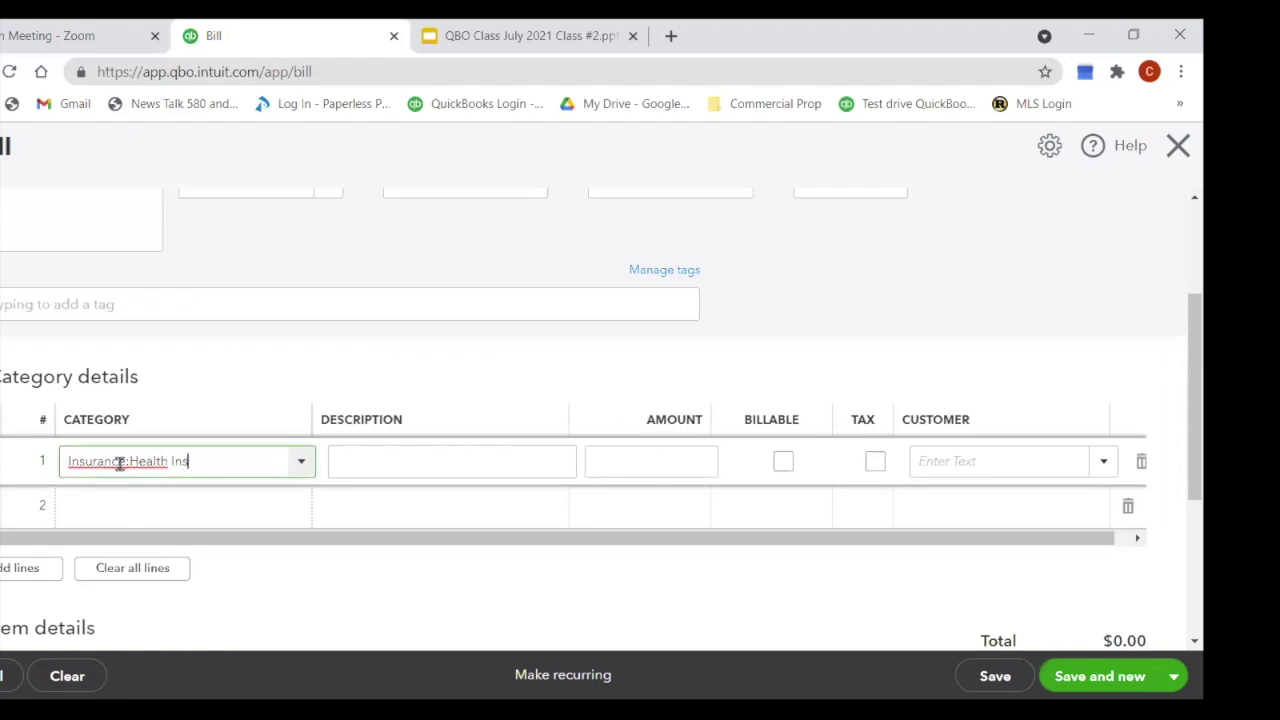
Step: Enter 512.70 as the line amount and save the dental bill
{"action": "left_click", "coordinate": [662, 460]}
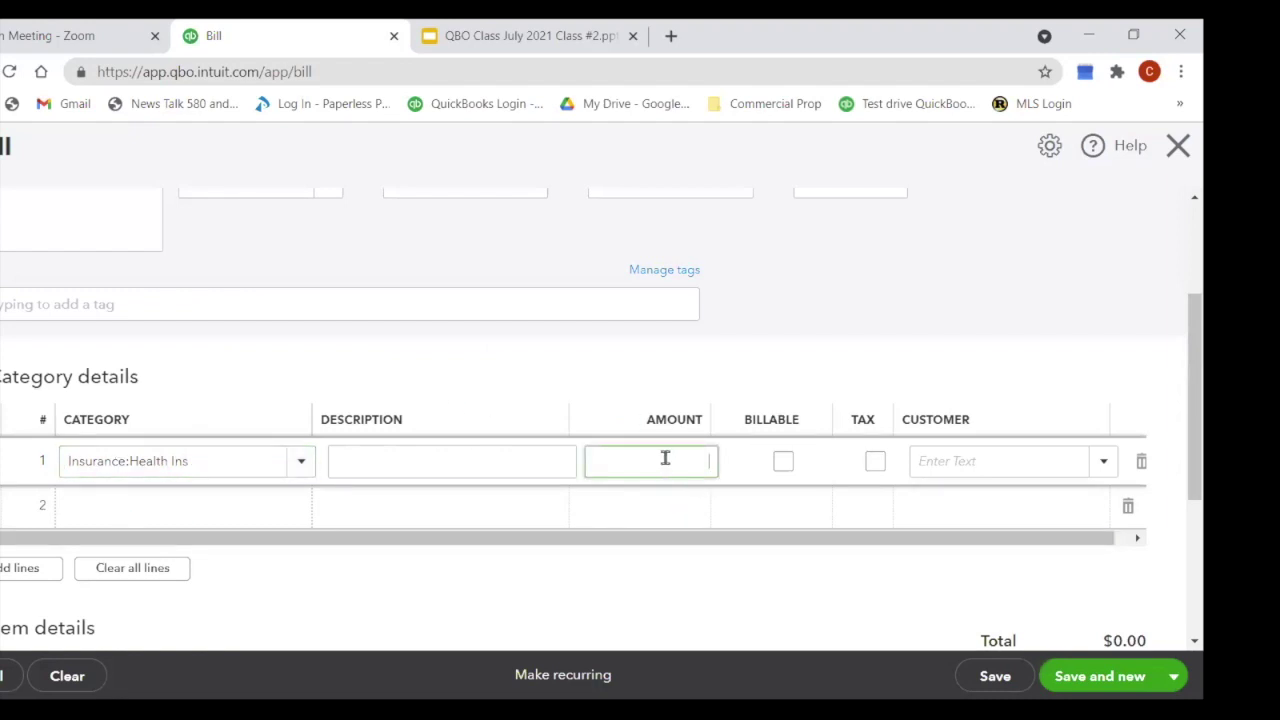
{"action": "type", "text": "512.7"}
{"action": "key", "text": "Tab"}
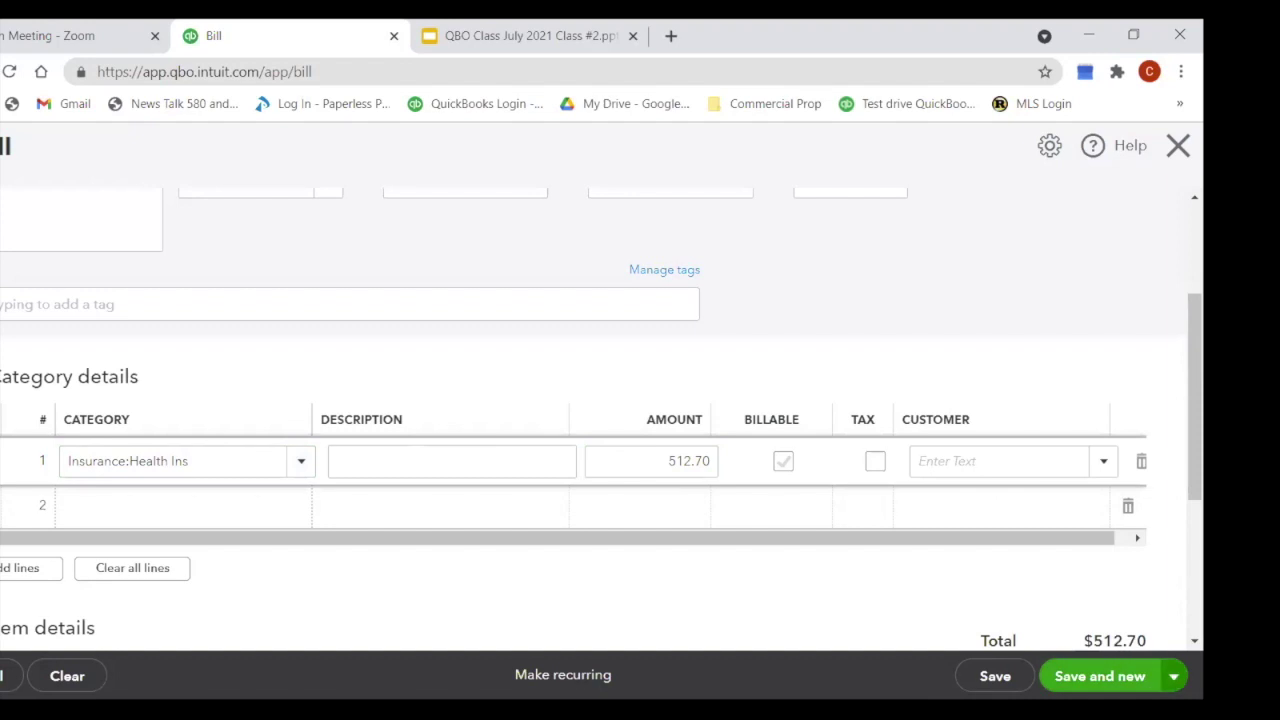
{"action": "left_click", "coordinate": [1176, 680]}
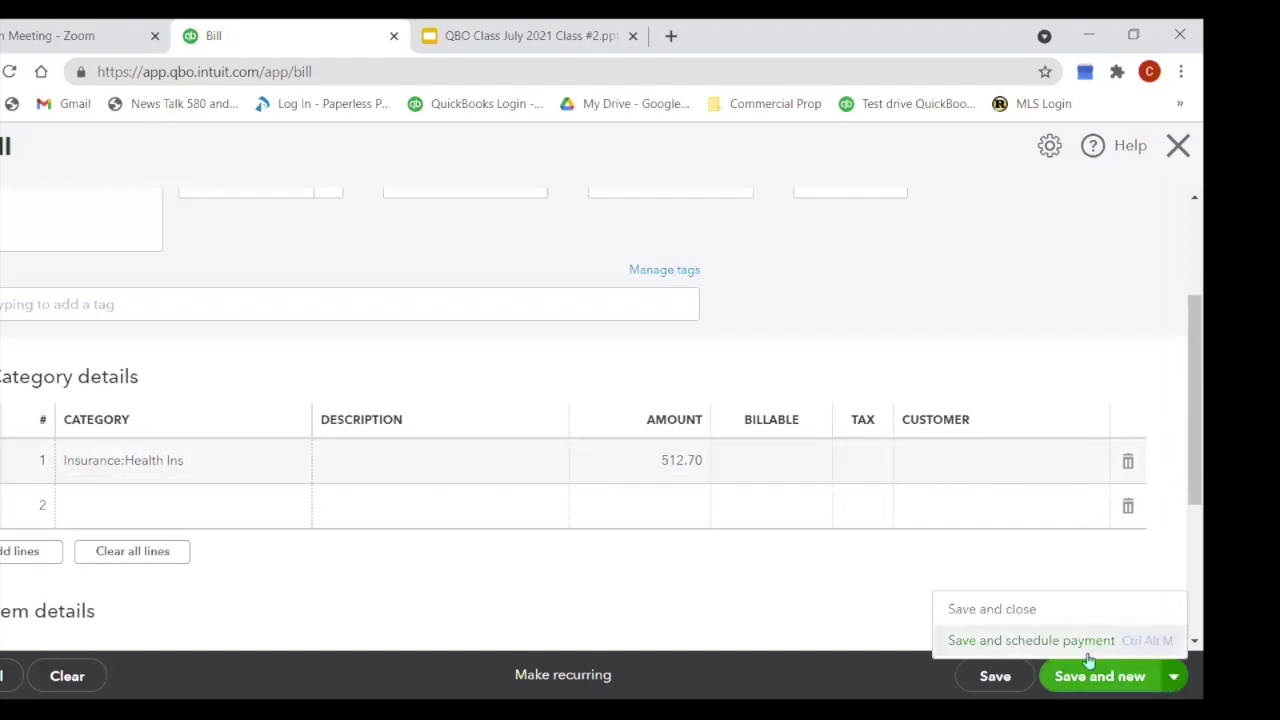
{"action": "left_click", "coordinate": [1033, 623]}
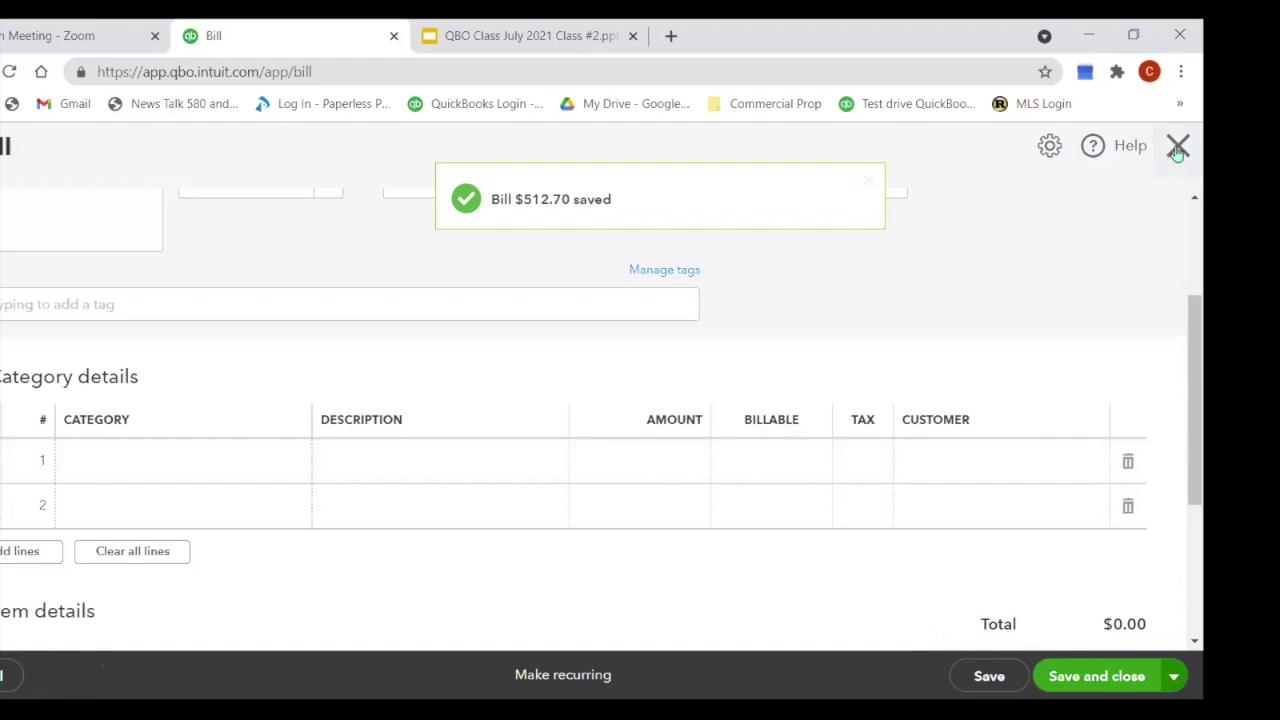
Step: Close the new blank bill without saving it
{"action": "left_click", "coordinate": [1114, 684]}
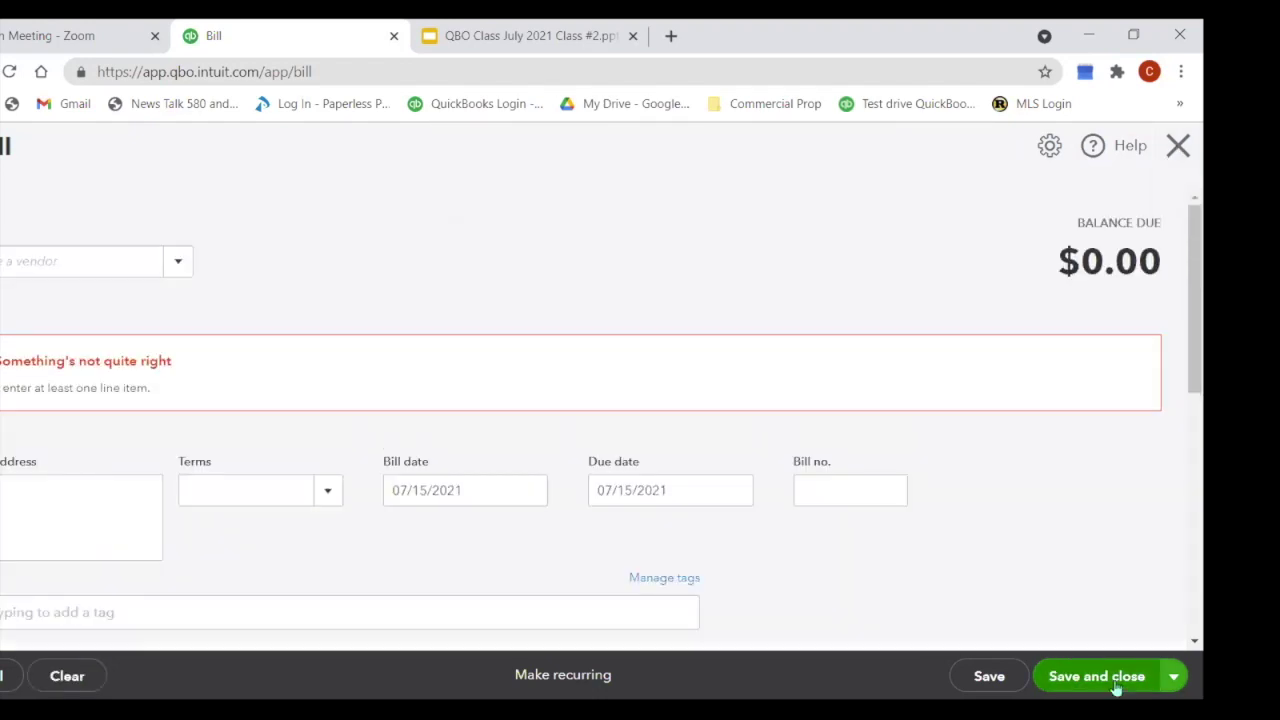
{"action": "left_click", "coordinate": [1178, 146]}
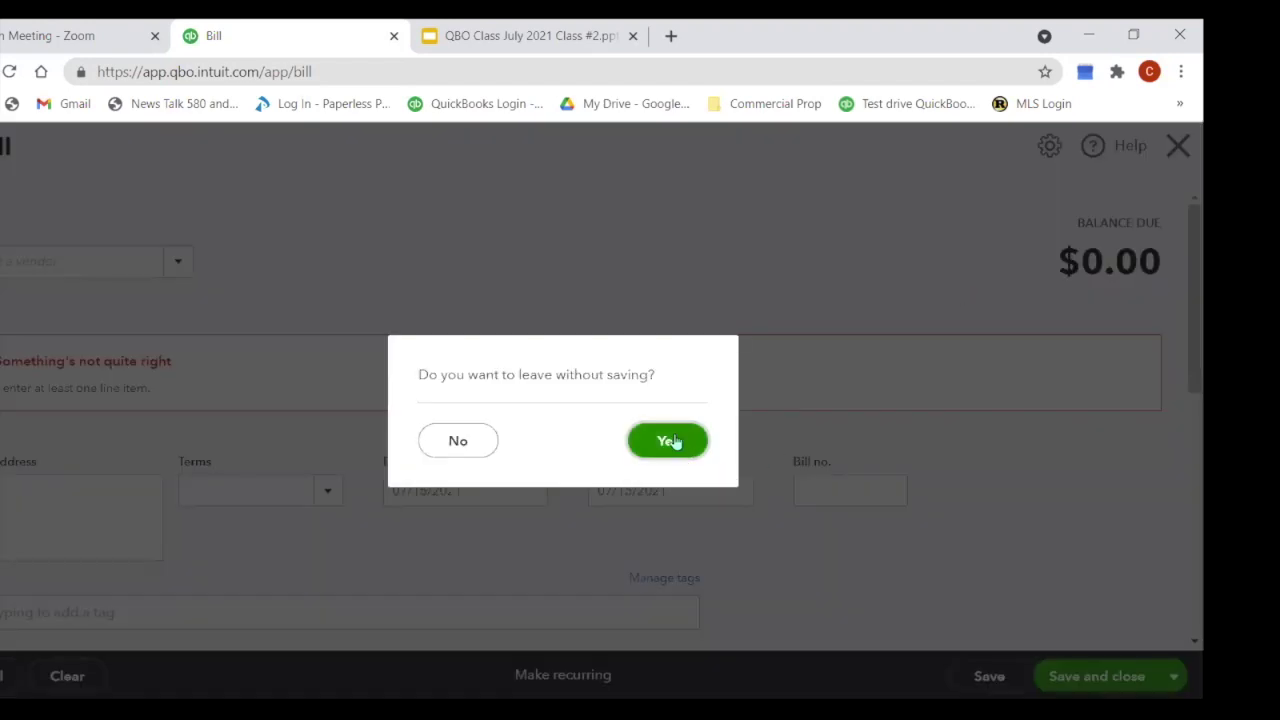
{"action": "left_click", "coordinate": [668, 441]}
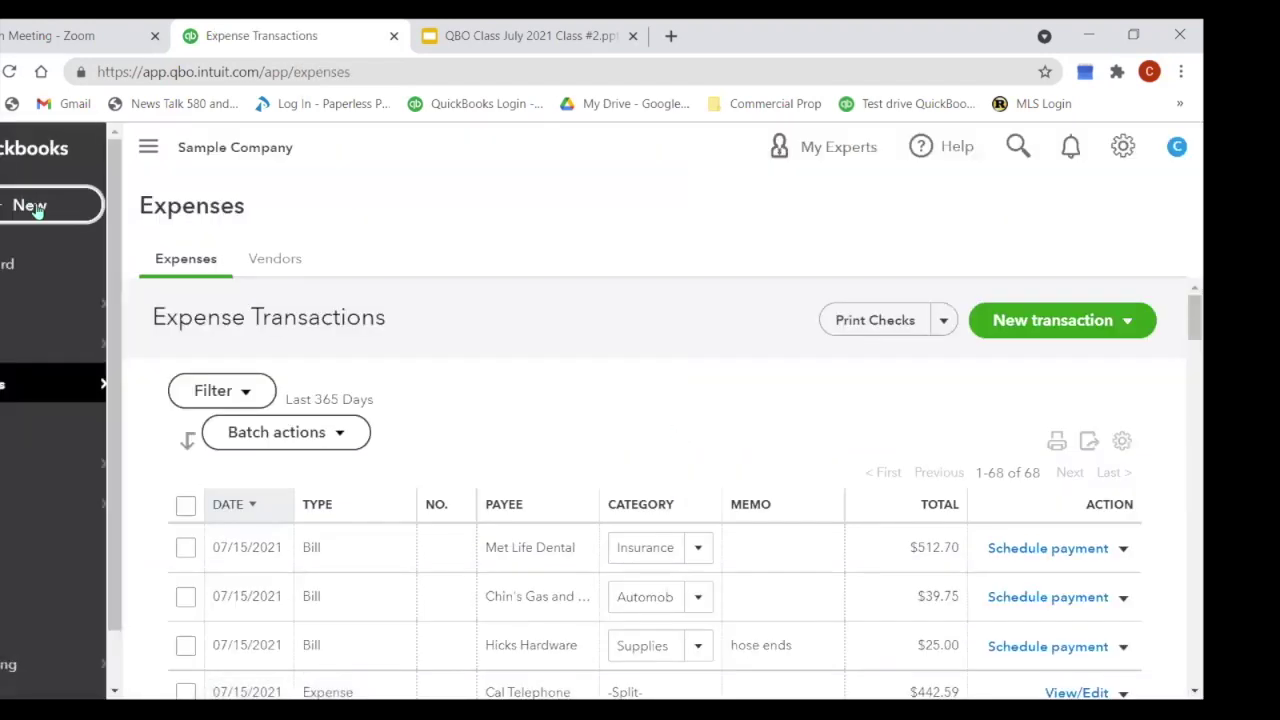
Step: From Pay bills, open the overdue PG&E bill to review it, then close it
{"action": "left_click", "coordinate": [40, 207]}
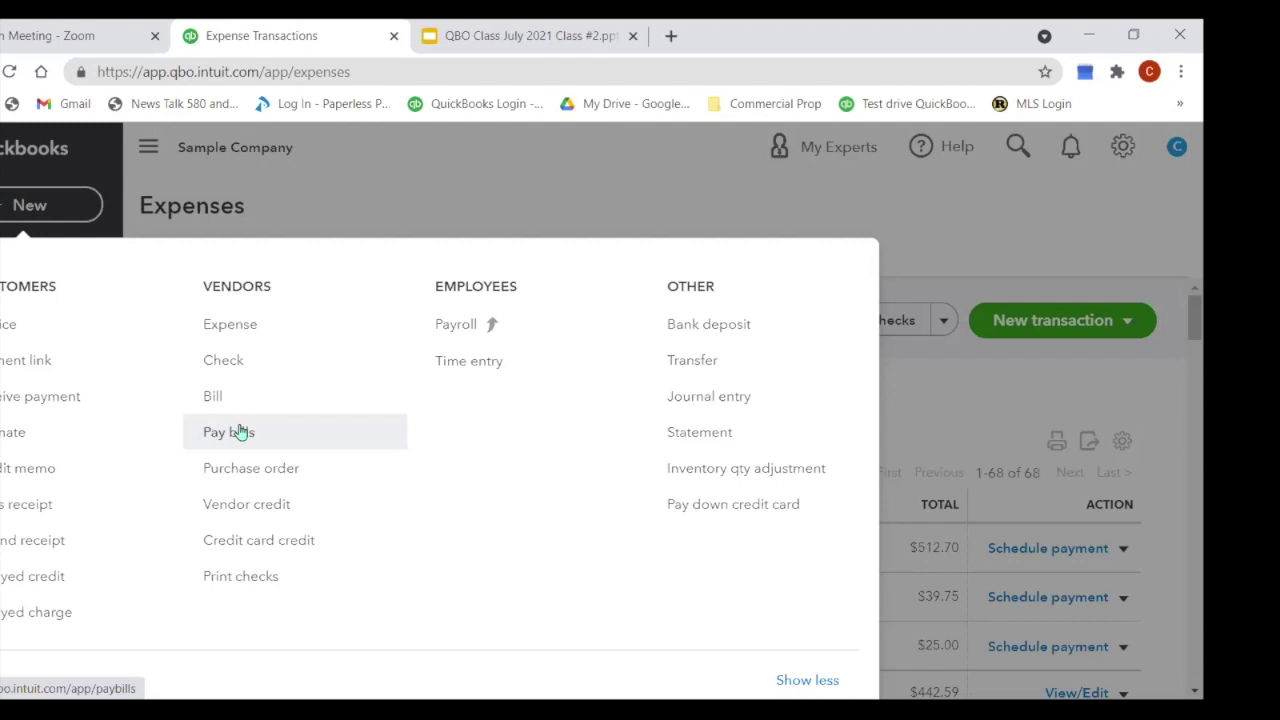
{"action": "left_click", "coordinate": [240, 432]}
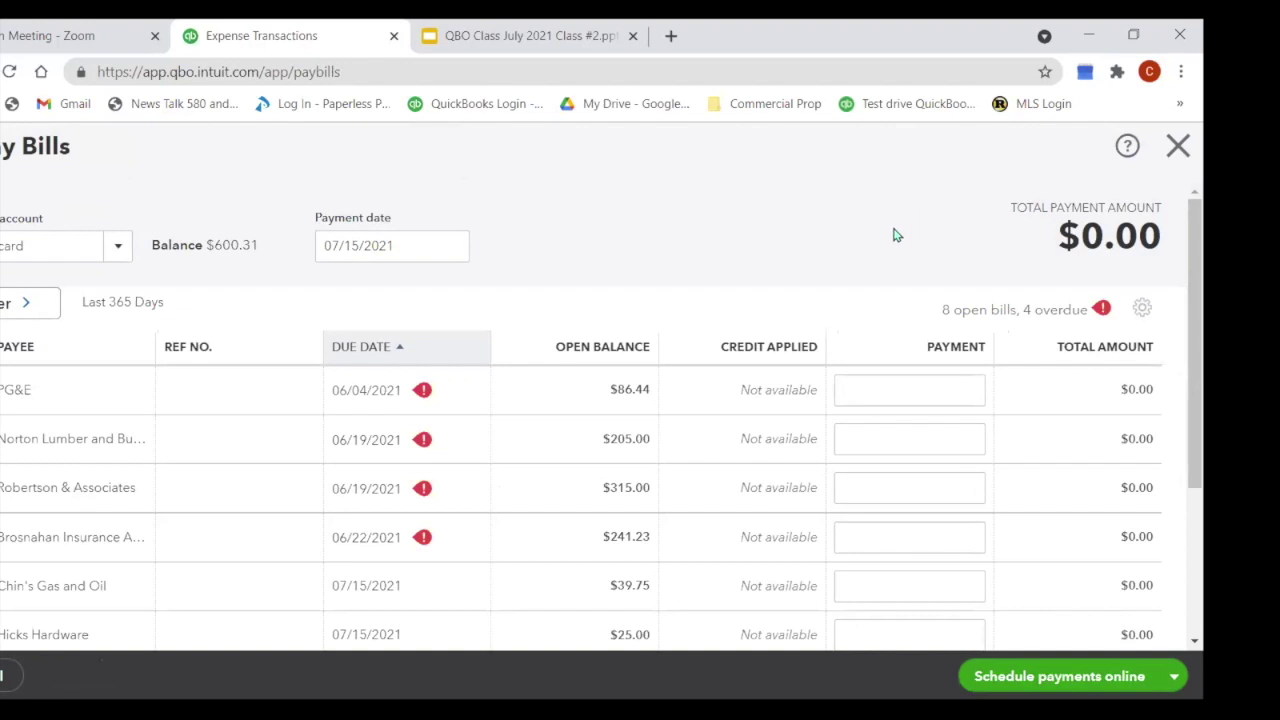
{"action": "left_click", "coordinate": [424, 397]}
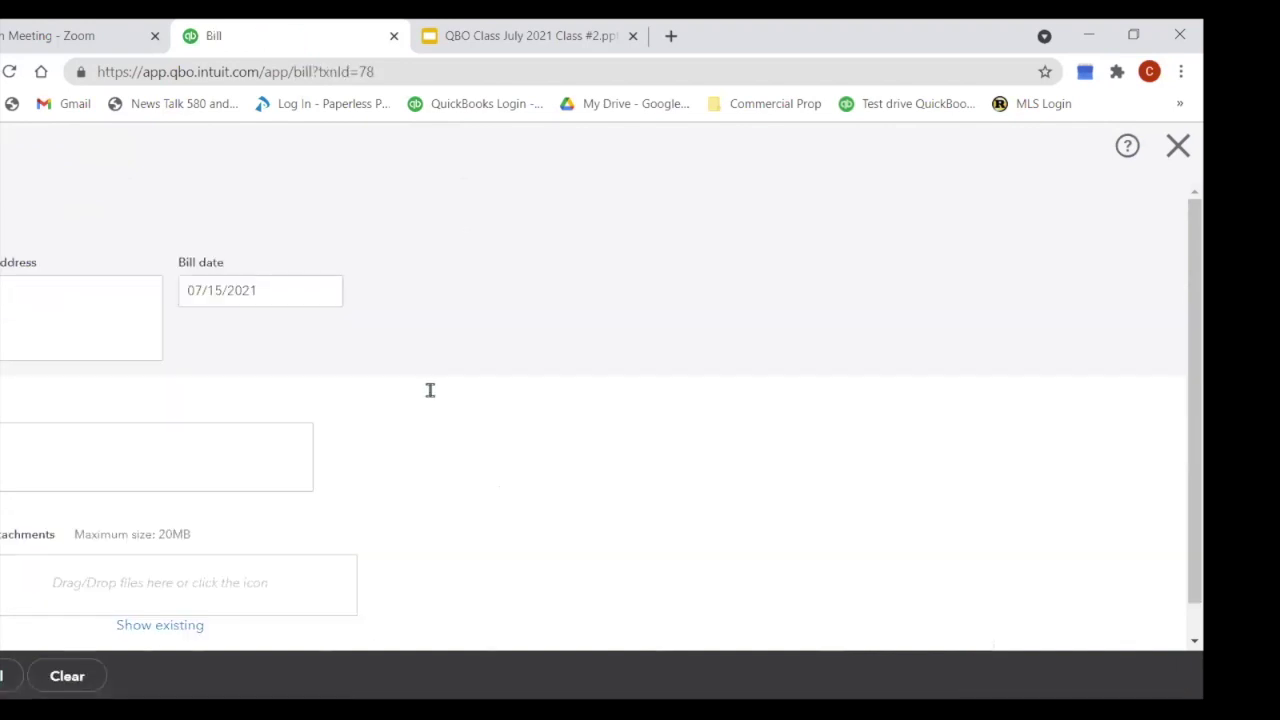
{"action": "left_click", "coordinate": [774, 323]}
{"action": "left_click", "coordinate": [1177, 146]}
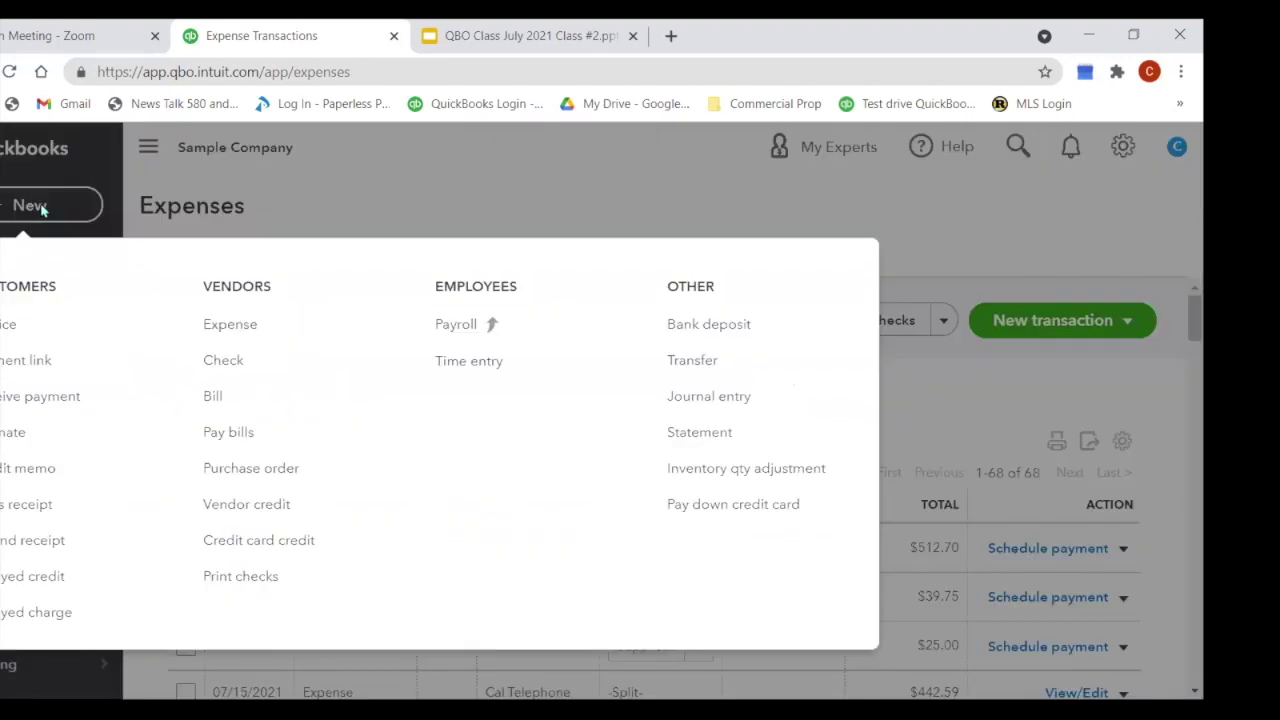
Step: Return to Pay bills and open the Payment account dropdown
{"action": "left_click", "coordinate": [40, 207]}
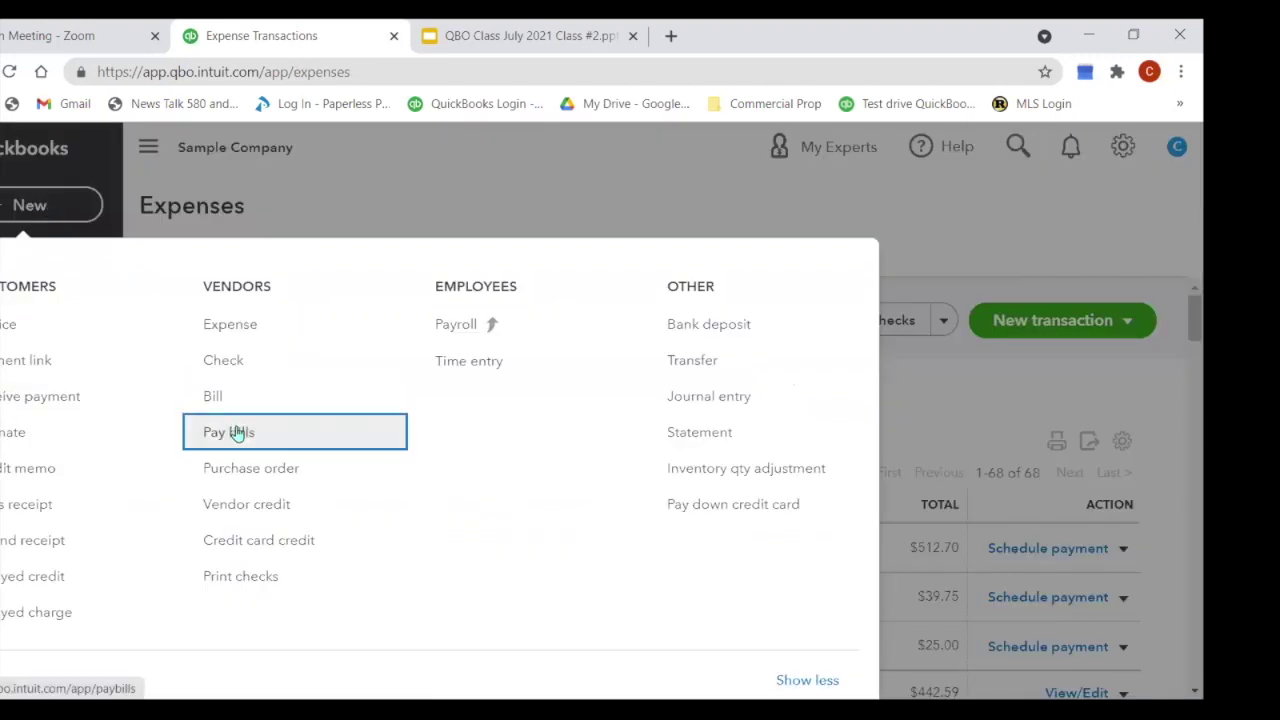
{"action": "left_click", "coordinate": [232, 431]}
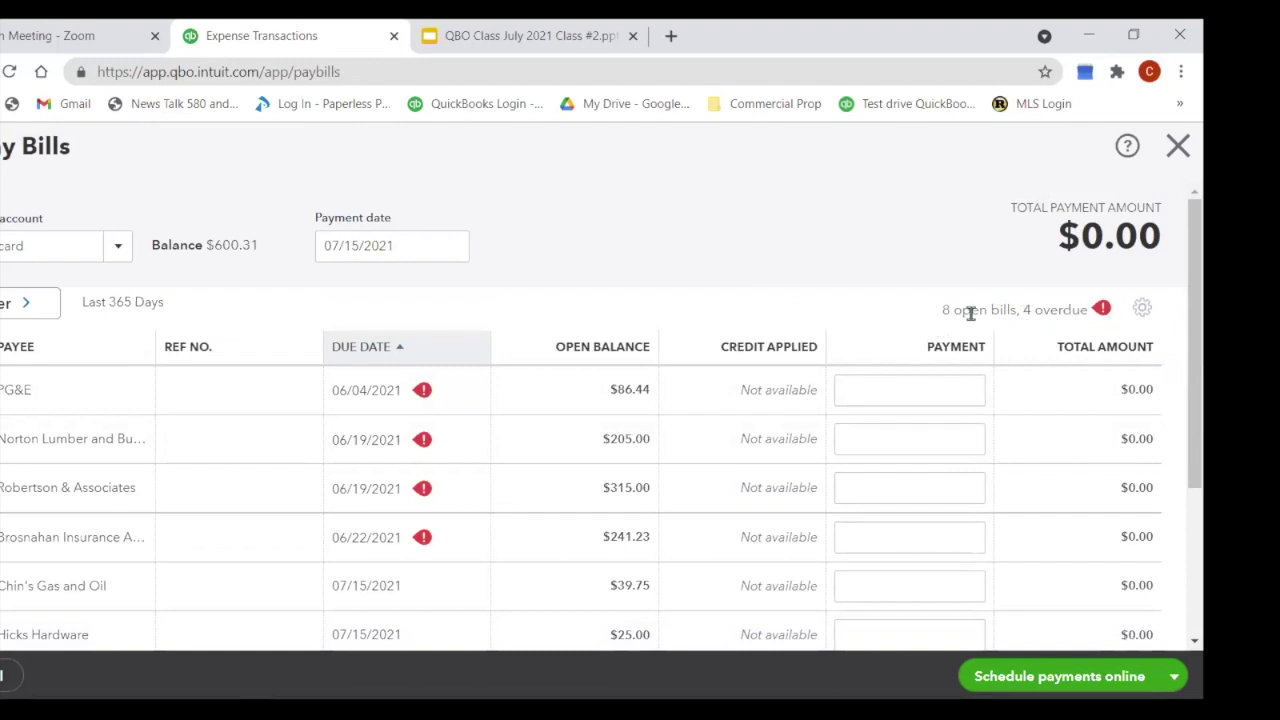
{"action": "scroll", "coordinate": [737, 331], "scroll_direction": "down", "scroll_amount": 3}
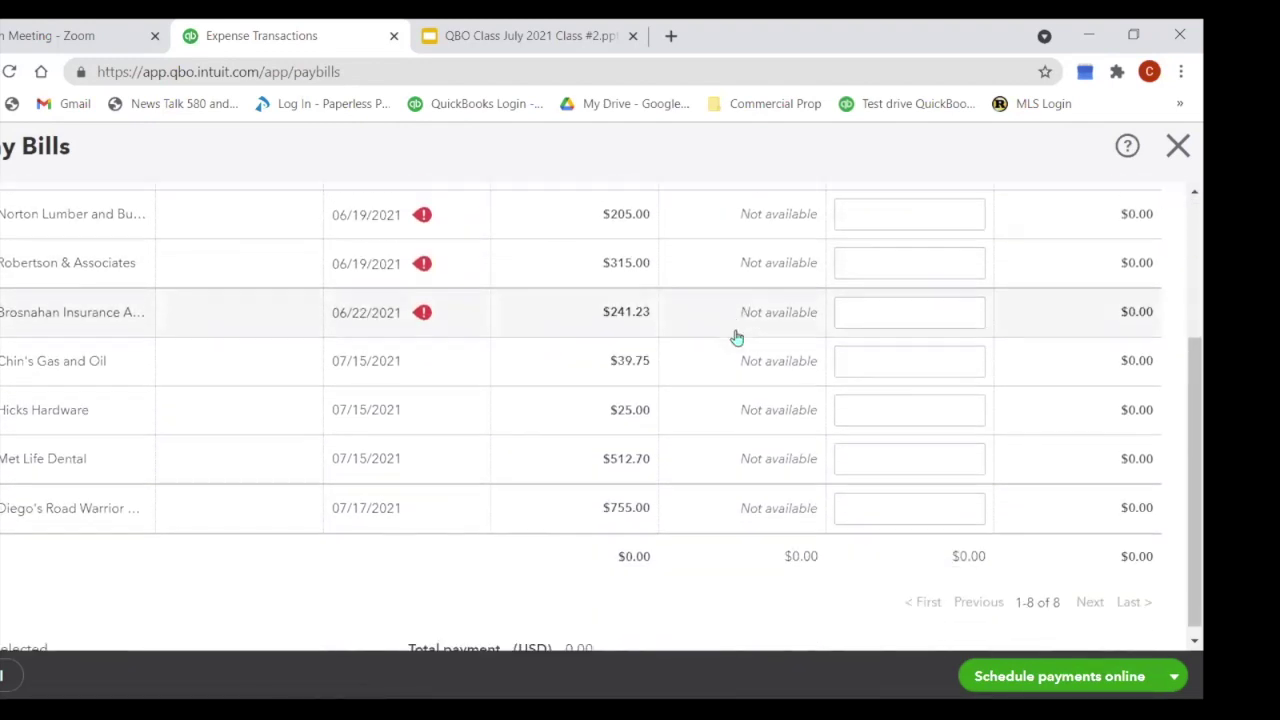
{"action": "scroll", "coordinate": [707, 380], "scroll_direction": "up", "scroll_amount": 2}
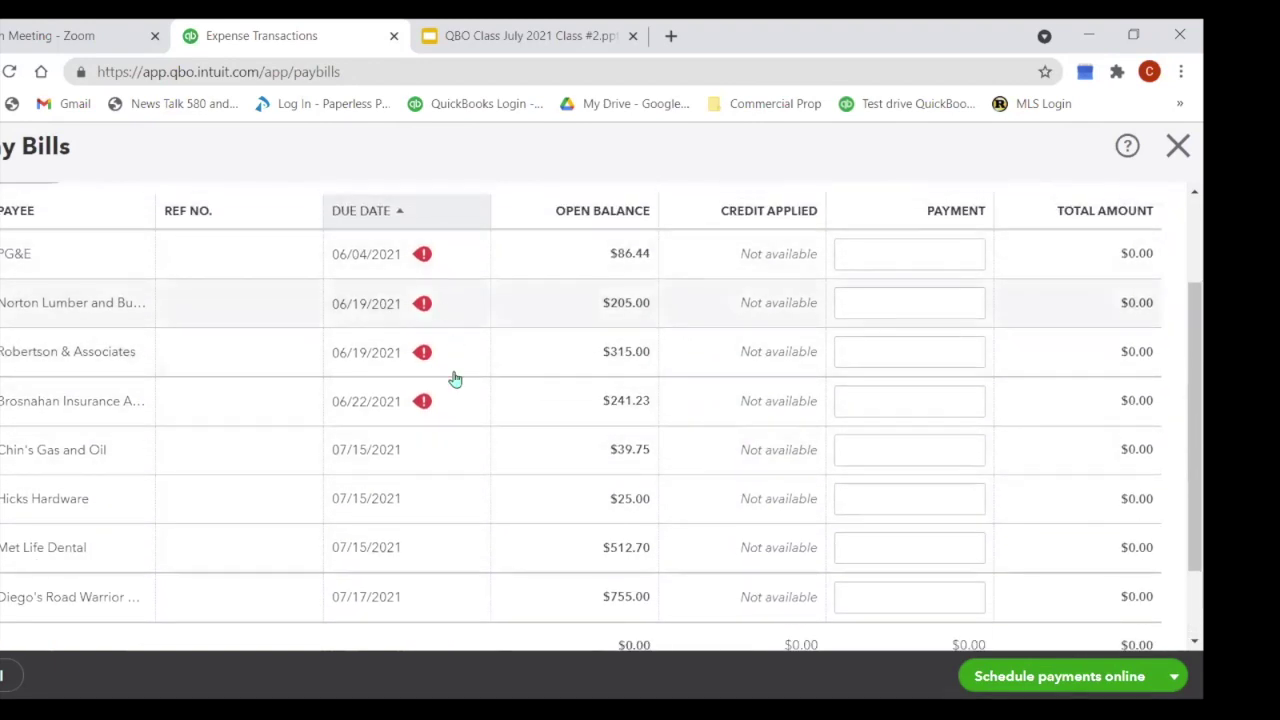
{"action": "scroll", "coordinate": [609, 347], "scroll_direction": "up", "scroll_amount": 2}
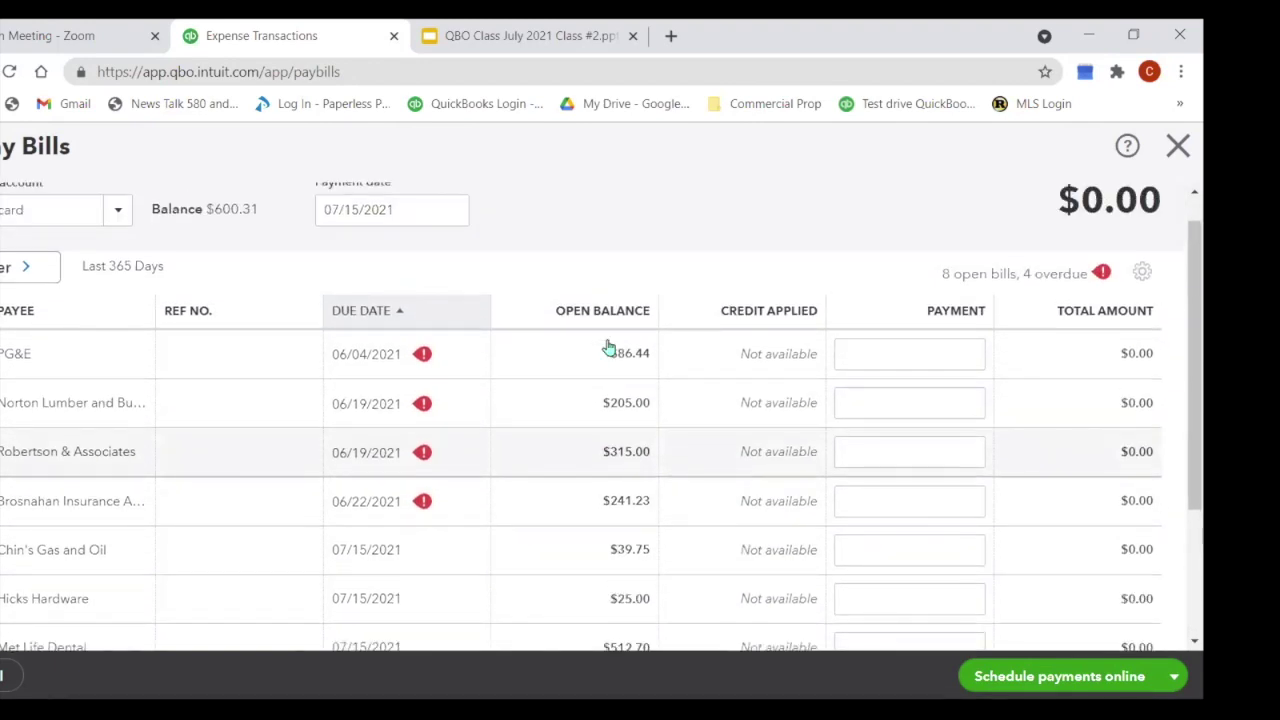
{"action": "scroll", "coordinate": [609, 347], "scroll_direction": "up", "scroll_amount": 1}
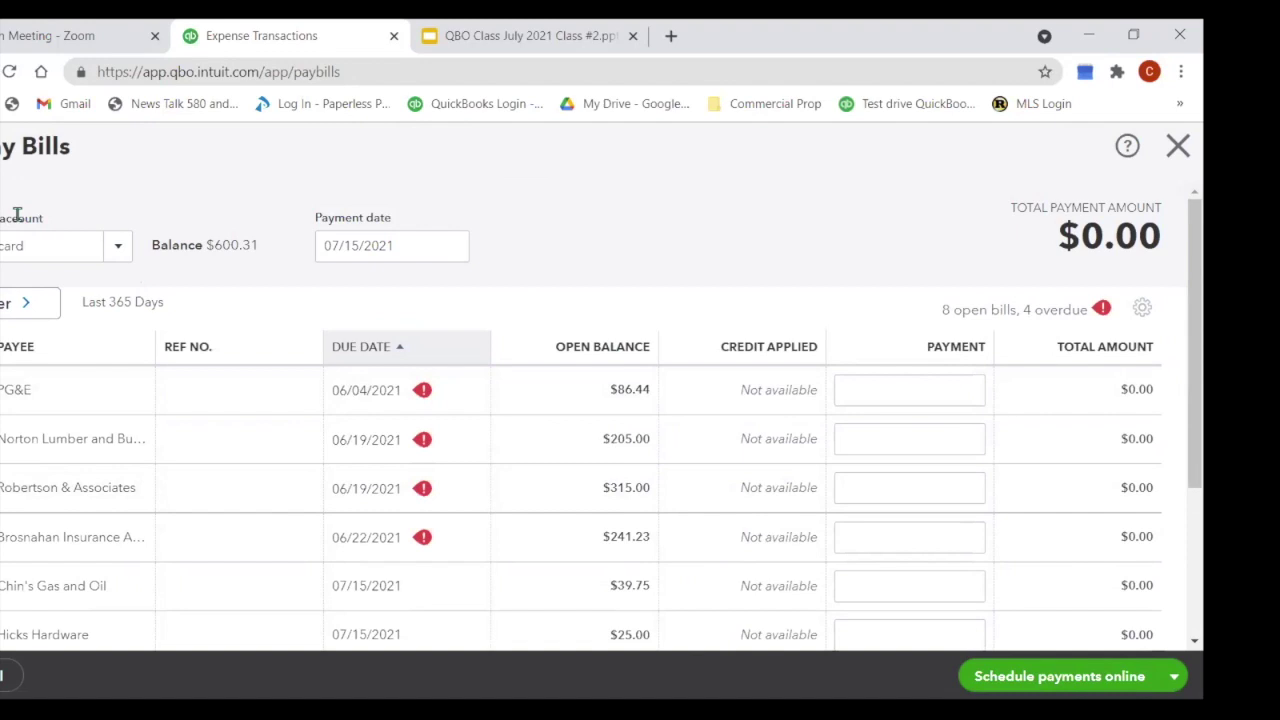
{"action": "left_click", "coordinate": [117, 250]}
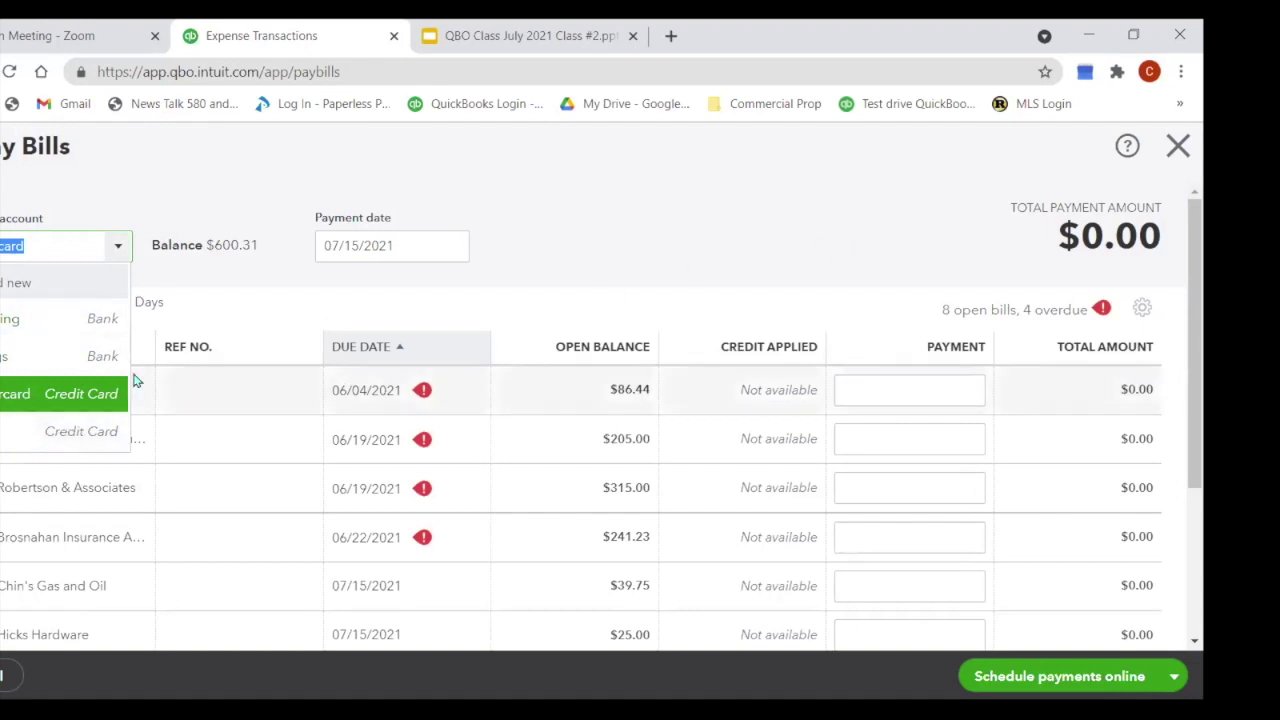
Step: Pay from Checking and tick the PG&E, Brosnahan Insurance, Chin's Gas and Oil and Met Life Dental bills
{"action": "left_click", "coordinate": [27, 322]}
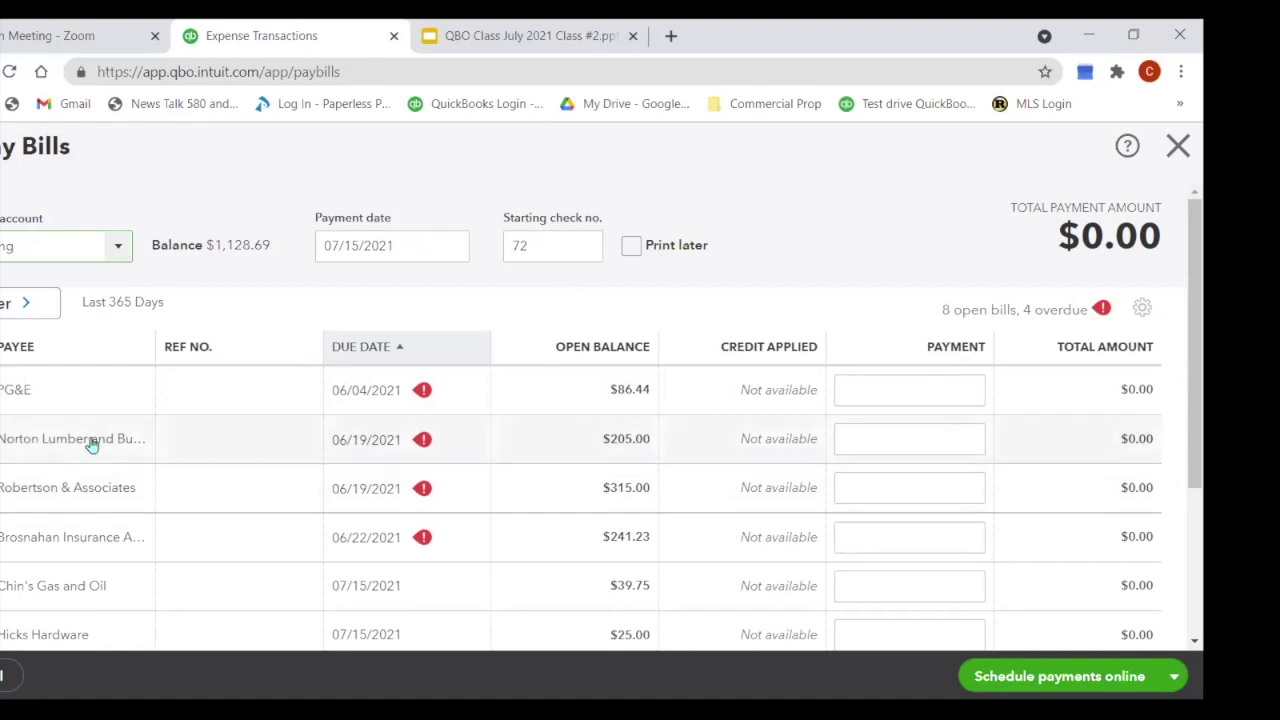
{"action": "scroll", "coordinate": [91, 445], "scroll_direction": "down", "scroll_amount": 1}
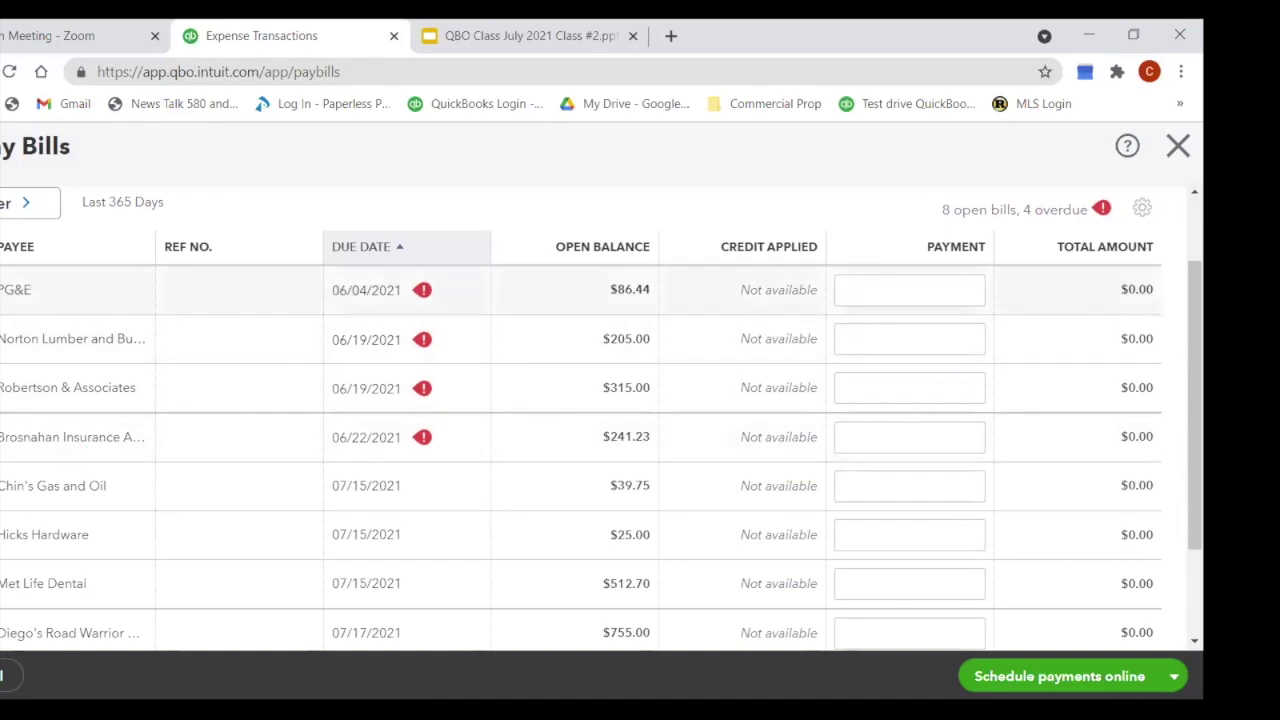
{"action": "left_click", "coordinate": [3, 289]}
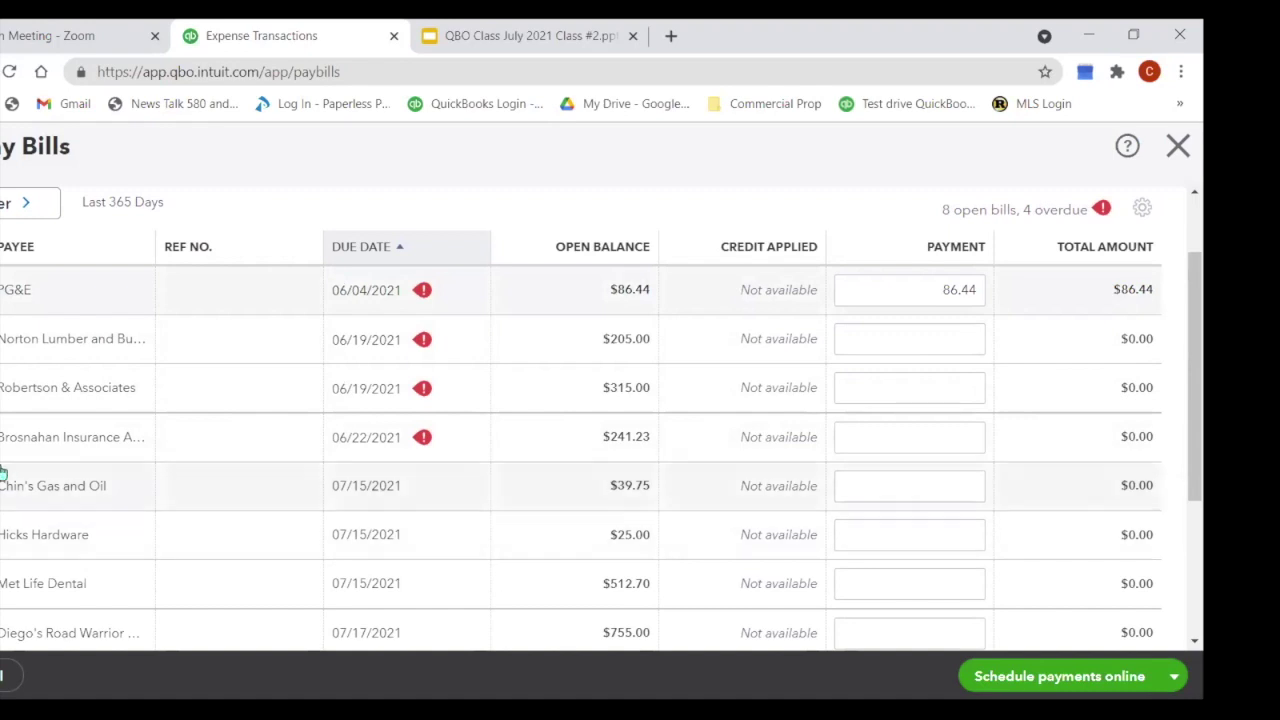
{"action": "left_click", "coordinate": [2, 437]}
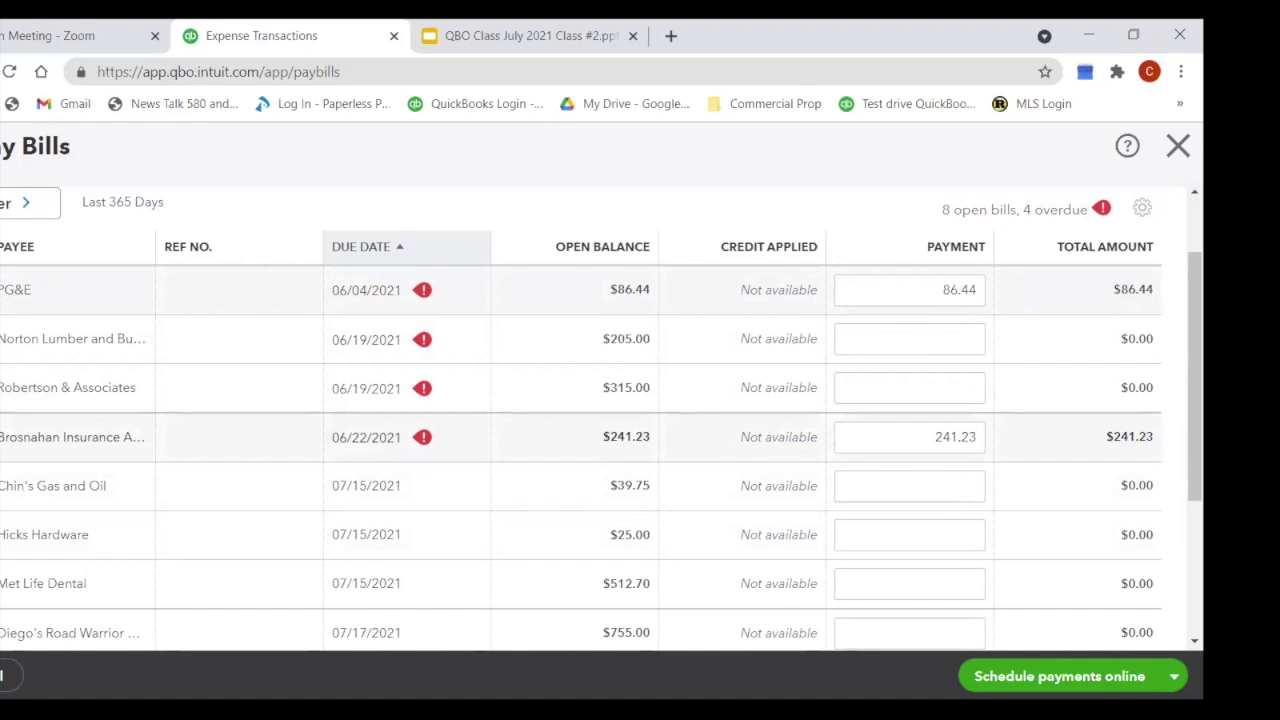
{"action": "scroll", "coordinate": [141, 438], "scroll_direction": "down", "scroll_amount": 1}
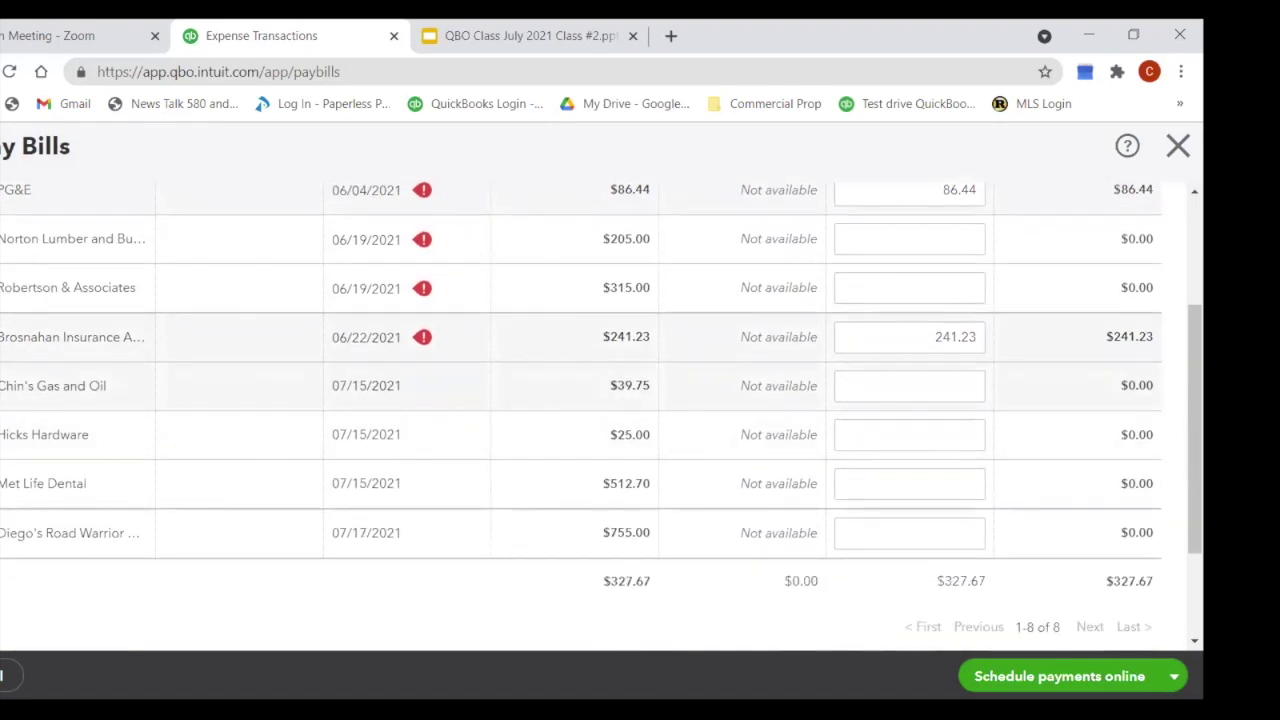
{"action": "left_click", "coordinate": [2, 386]}
{"action": "left_click", "coordinate": [2, 483]}
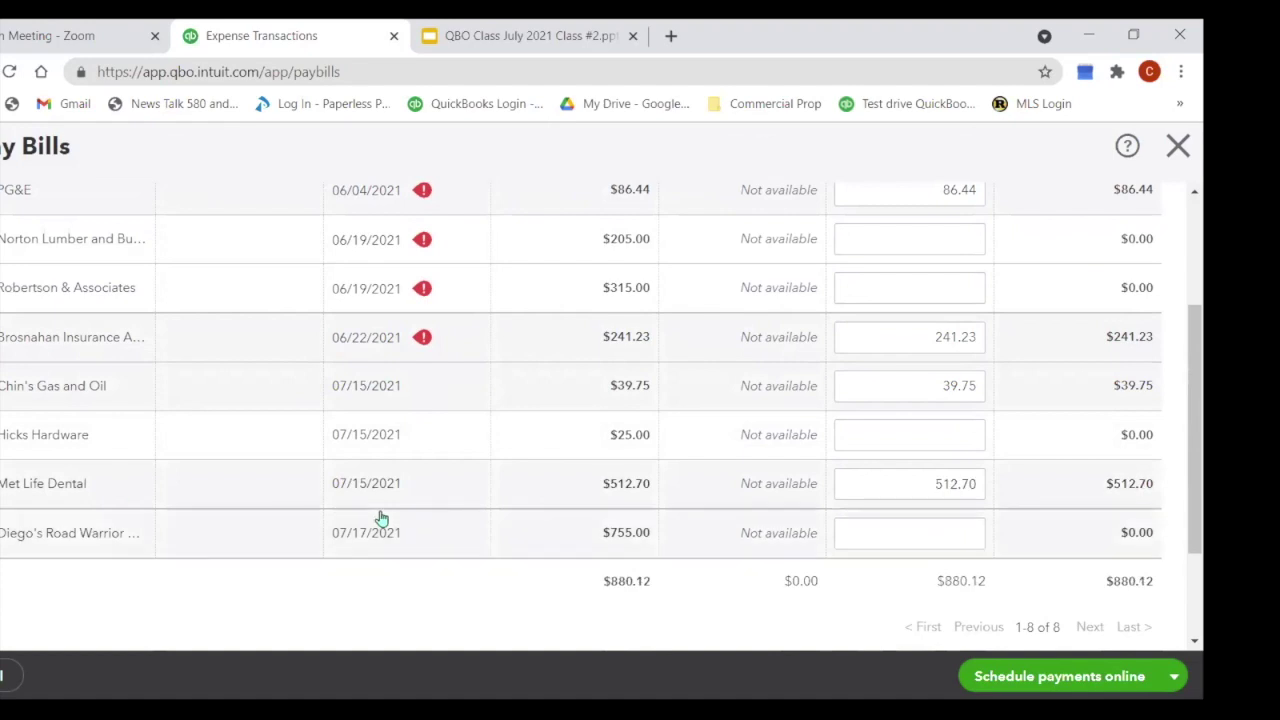
Step: Untick the Brosnahan Insurance bill, bringing the payment total to $638.89
{"action": "scroll", "coordinate": [377, 523], "scroll_direction": "up", "scroll_amount": 2}
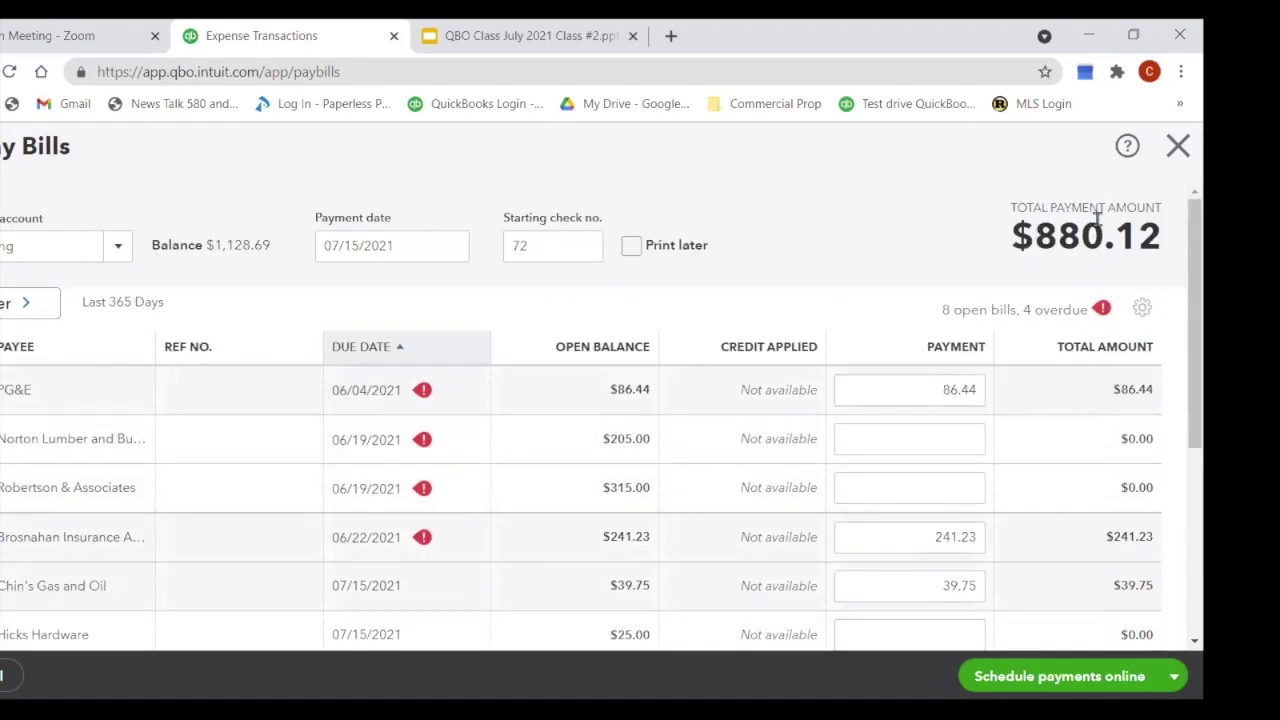
{"action": "scroll", "coordinate": [400, 300], "scroll_direction": "down", "scroll_amount": 4}
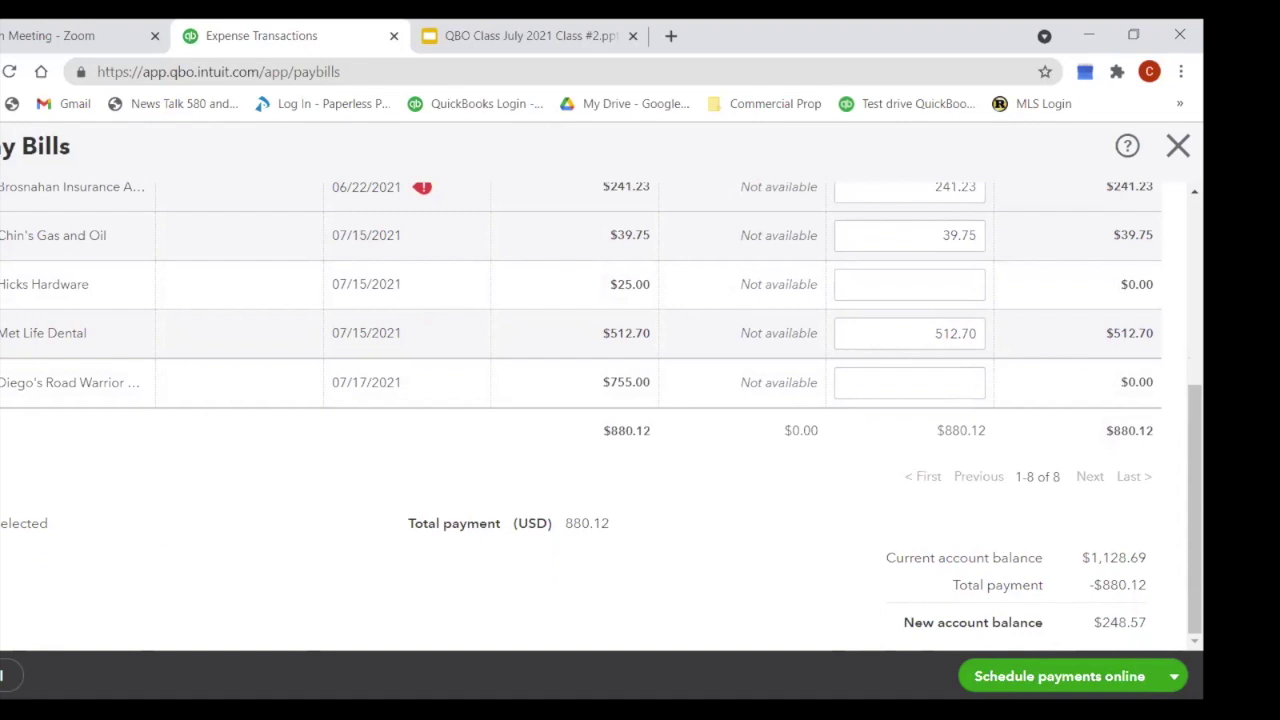
{"action": "scroll", "coordinate": [143, 280], "scroll_direction": "up", "scroll_amount": 1}
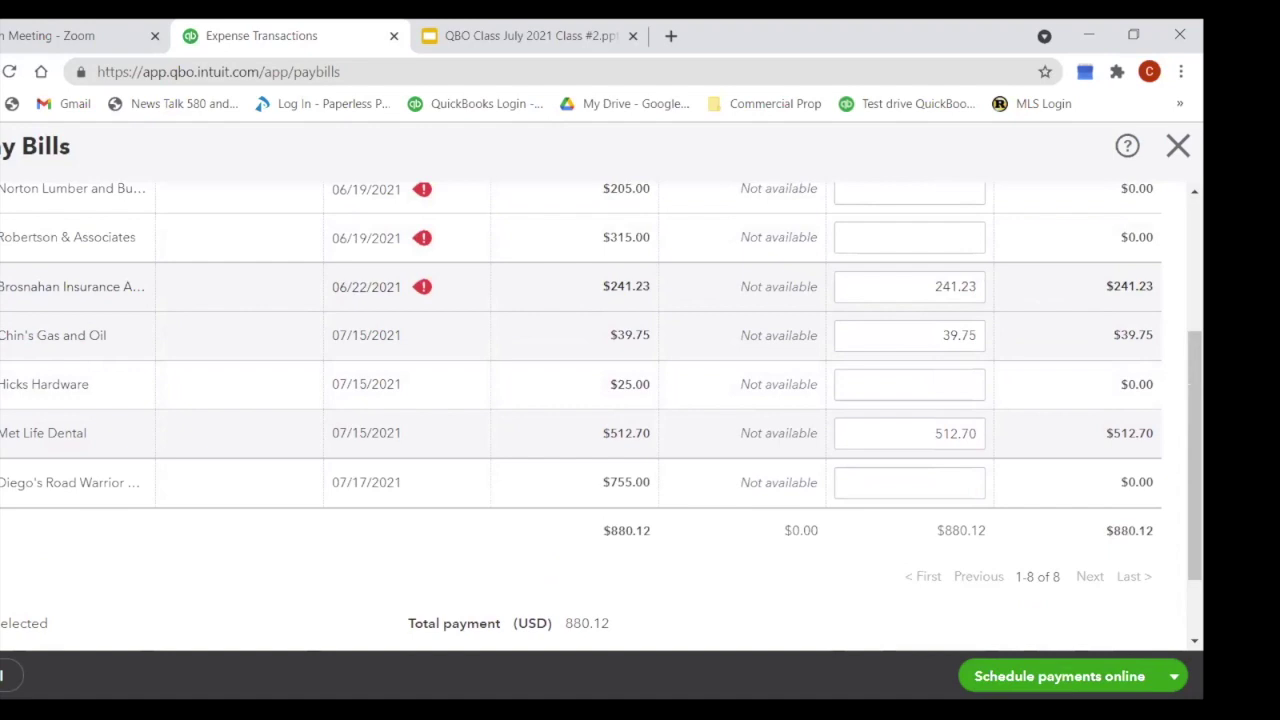
{"action": "left_click", "coordinate": [2, 286]}
{"action": "scroll", "coordinate": [440, 428], "scroll_direction": "down", "scroll_amount": 1}
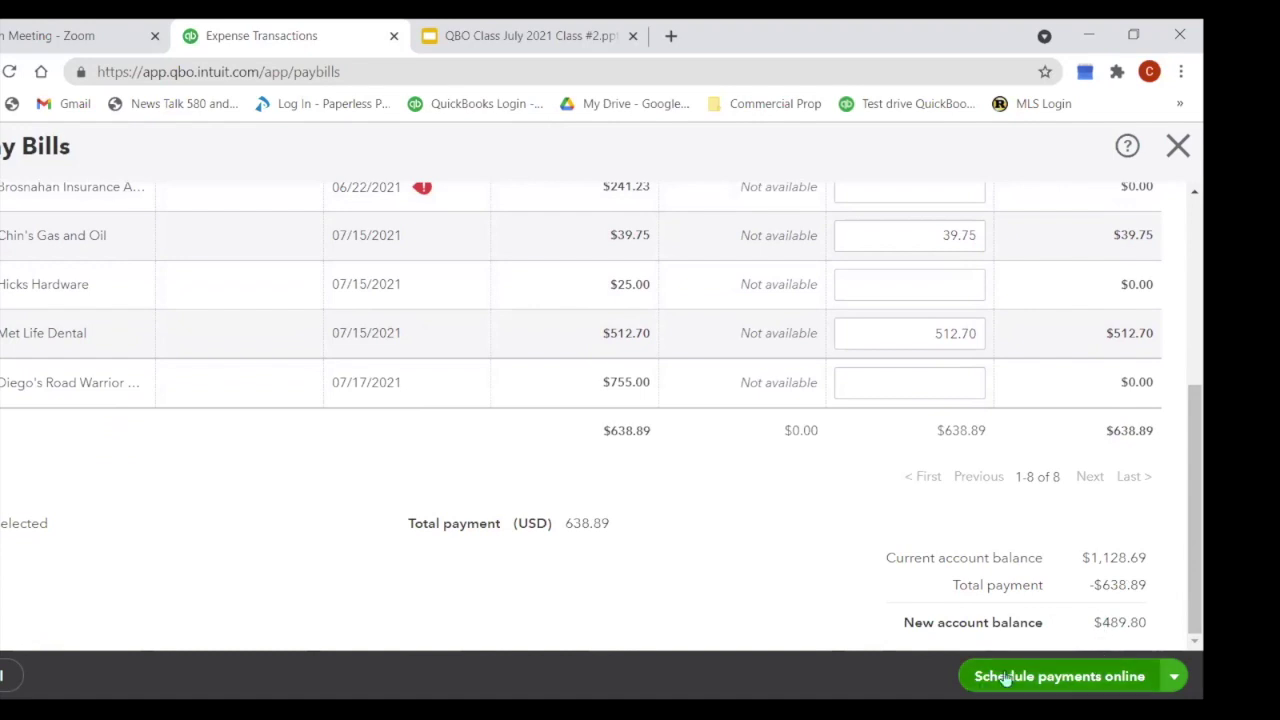
Step: View the online Bill Pay introduction via Schedule payments online, then close it
{"action": "left_click", "coordinate": [1006, 678]}
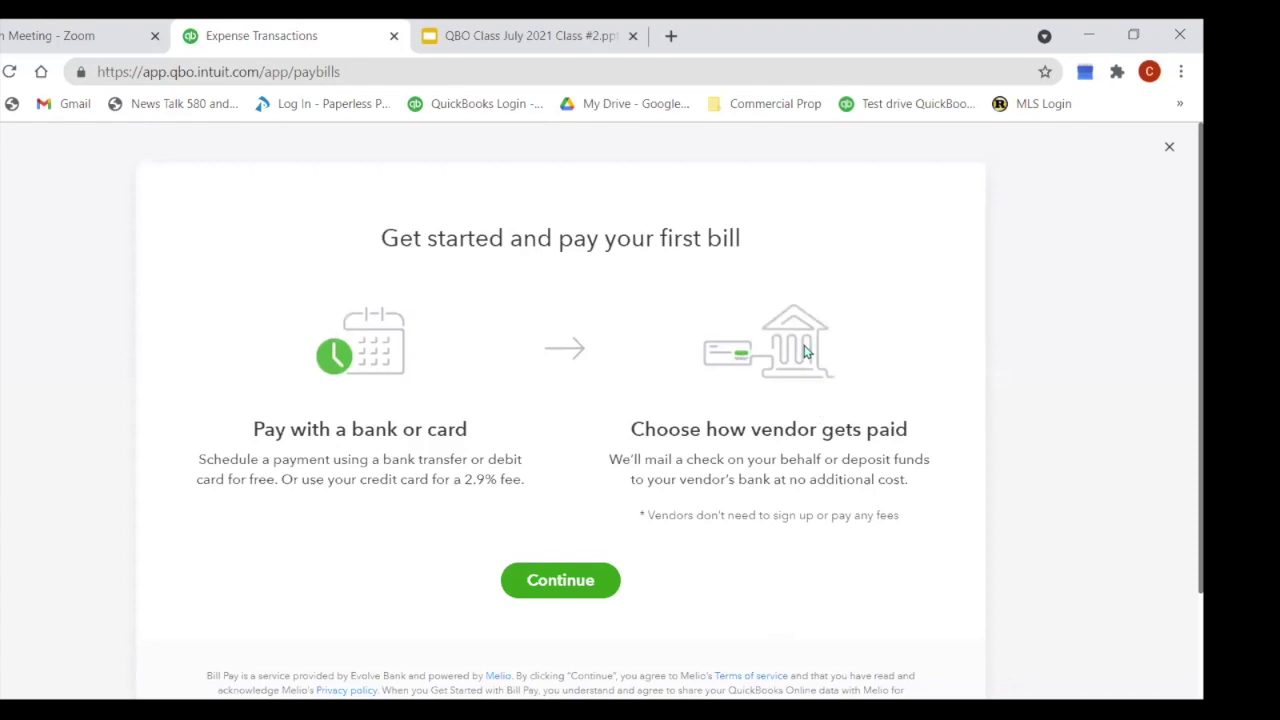
{"action": "left_click", "coordinate": [1169, 146]}
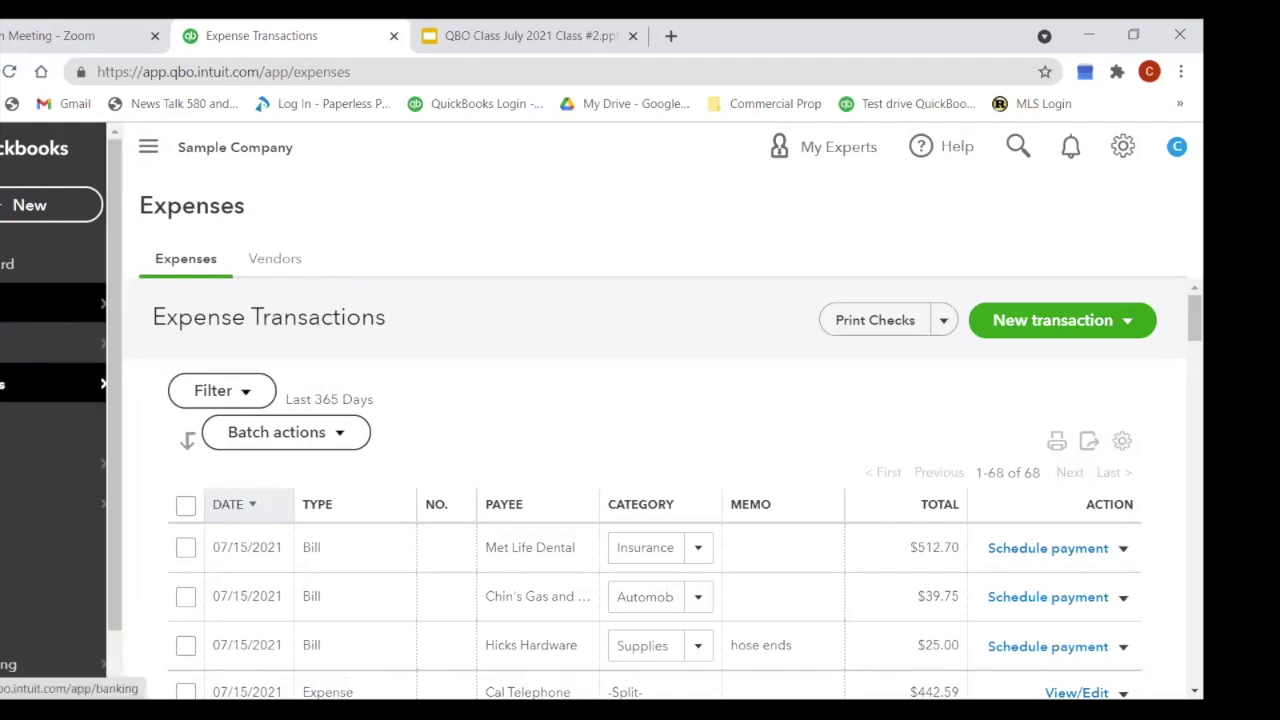
Step: Open the Banking page showing Checking at $1,128.69 with 25 transactions to review
{"action": "left_click", "coordinate": [60, 303]}
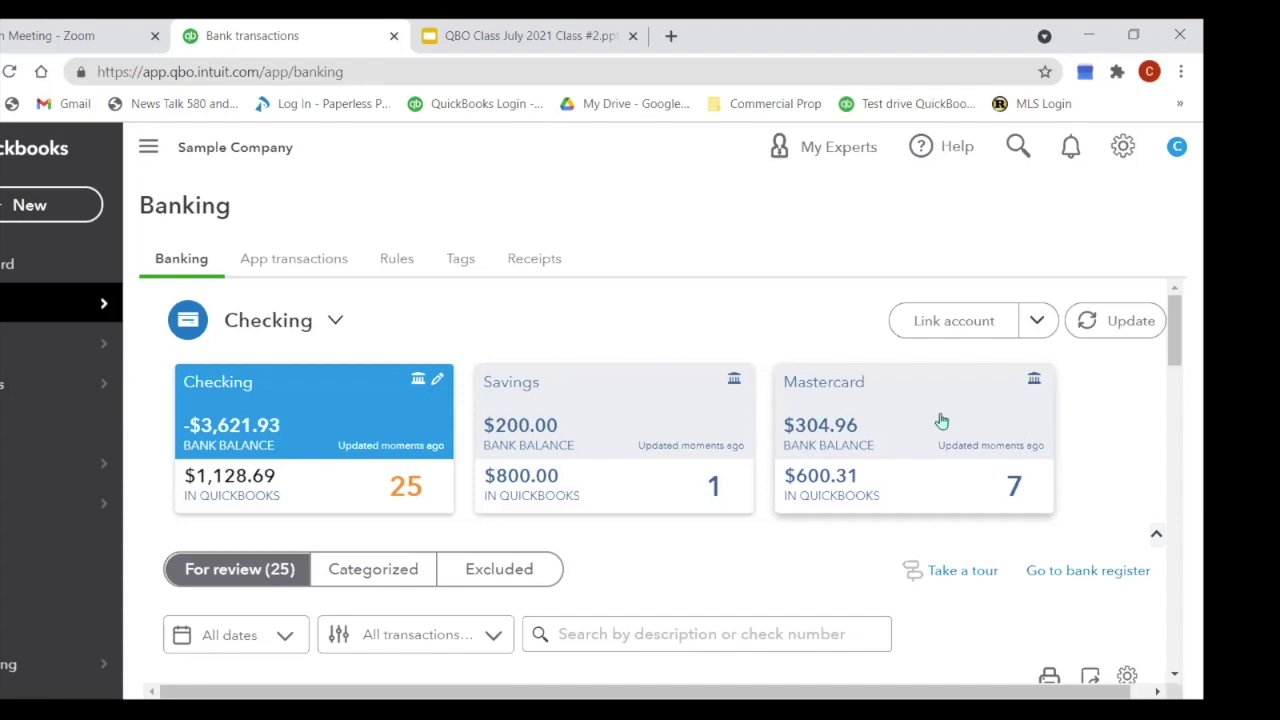
Step: Start a new expense from the New menu
{"action": "mouse_move", "coordinate": [15, 320]}
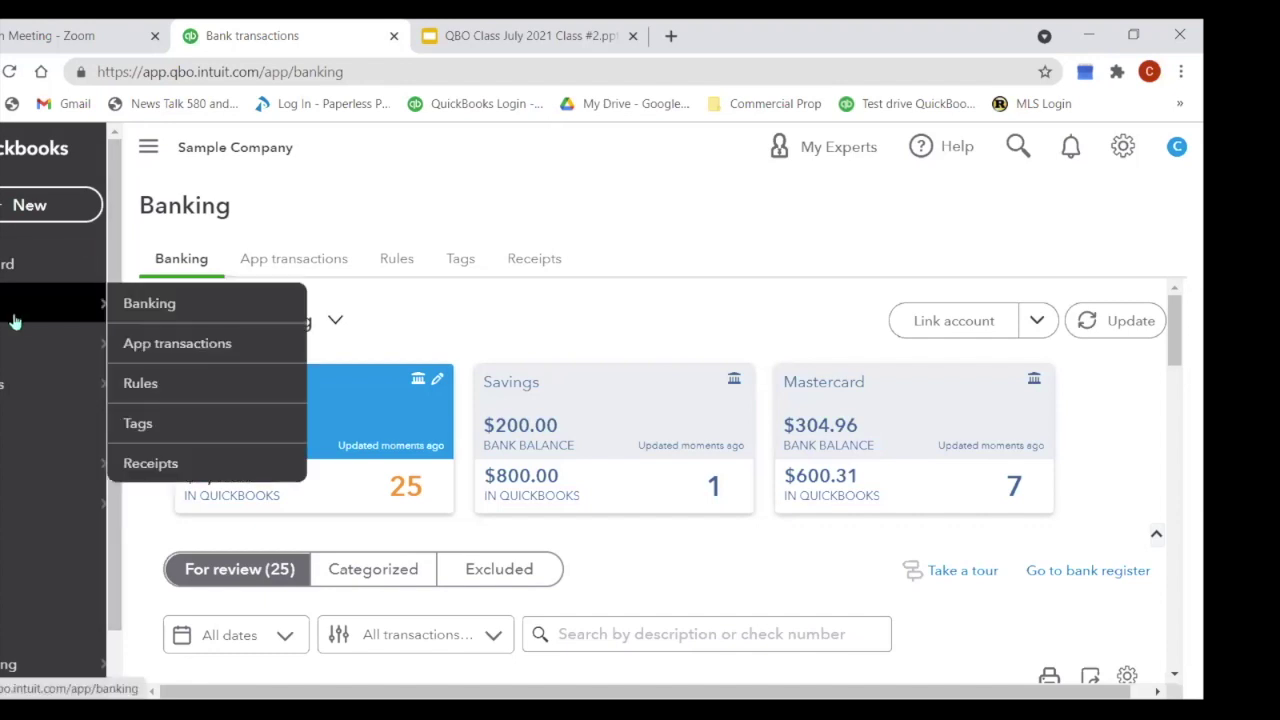
{"action": "left_click", "coordinate": [52, 212]}
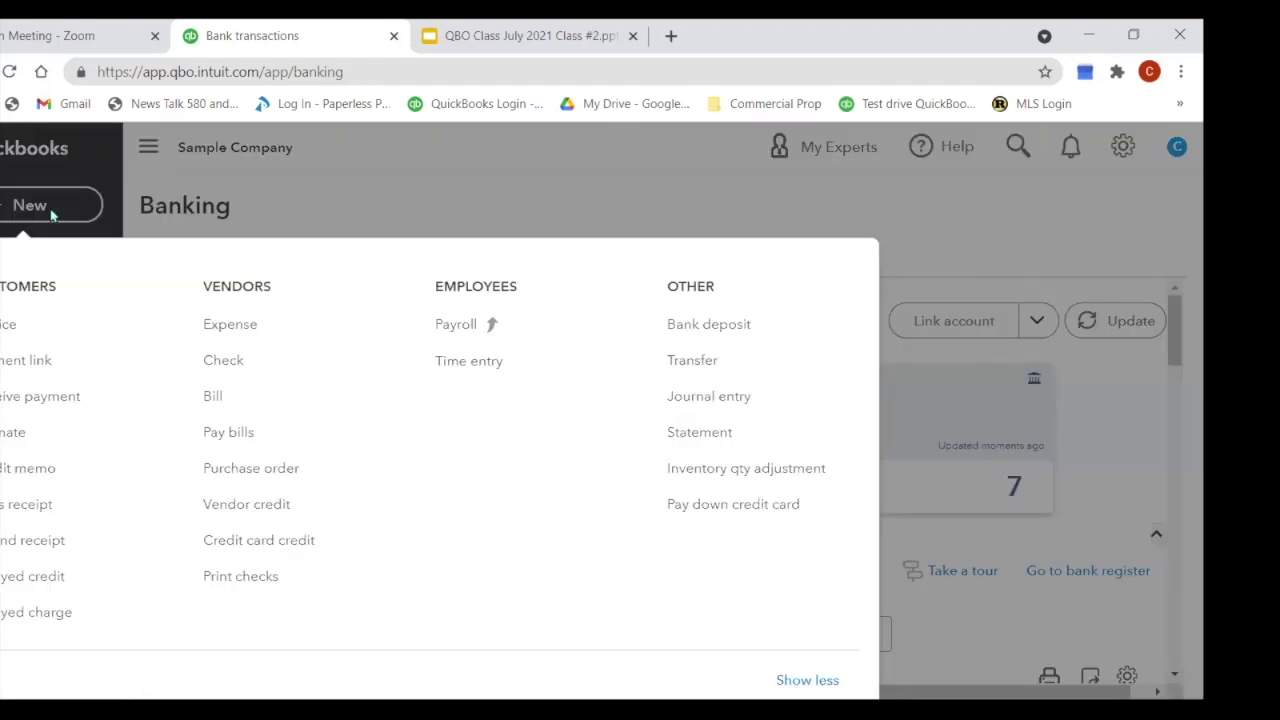
{"action": "left_click", "coordinate": [246, 335]}
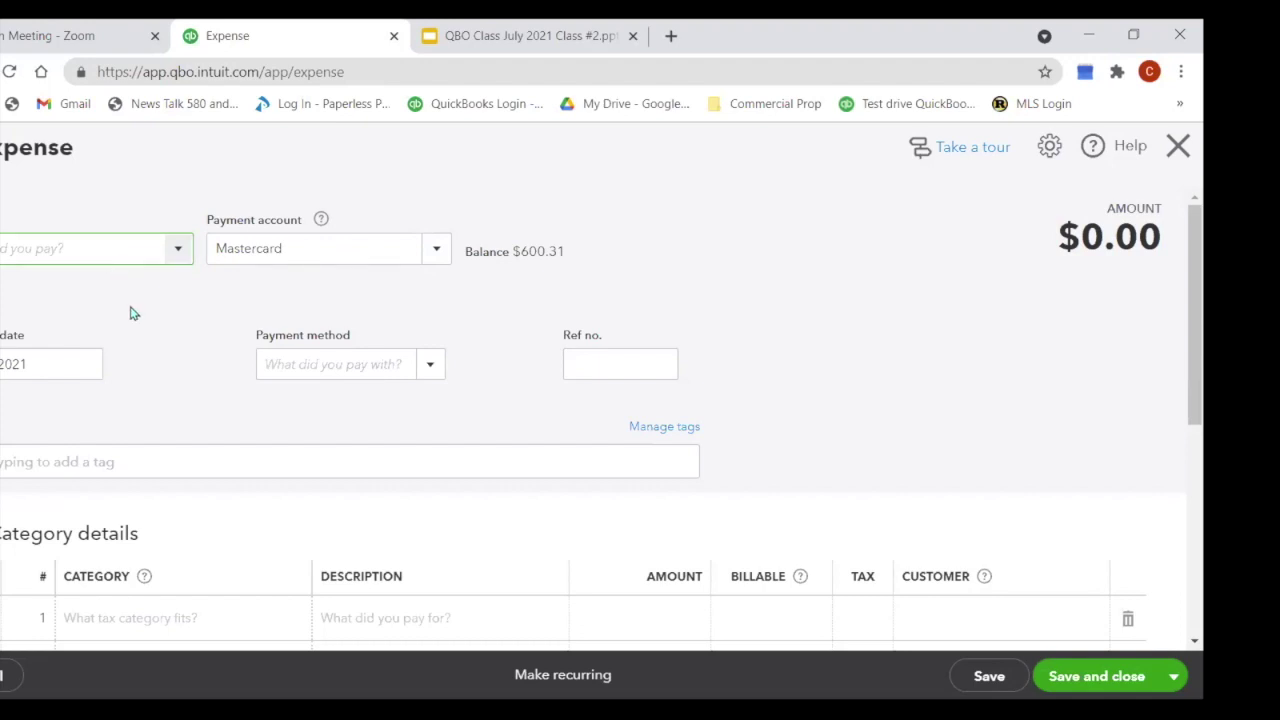
Step: Choose a car-business customer as the expense payee
{"action": "scroll", "coordinate": [130, 315], "scroll_direction": "down", "scroll_amount": 3}
{"action": "scroll", "coordinate": [129, 322], "scroll_direction": "up", "scroll_amount": 2}
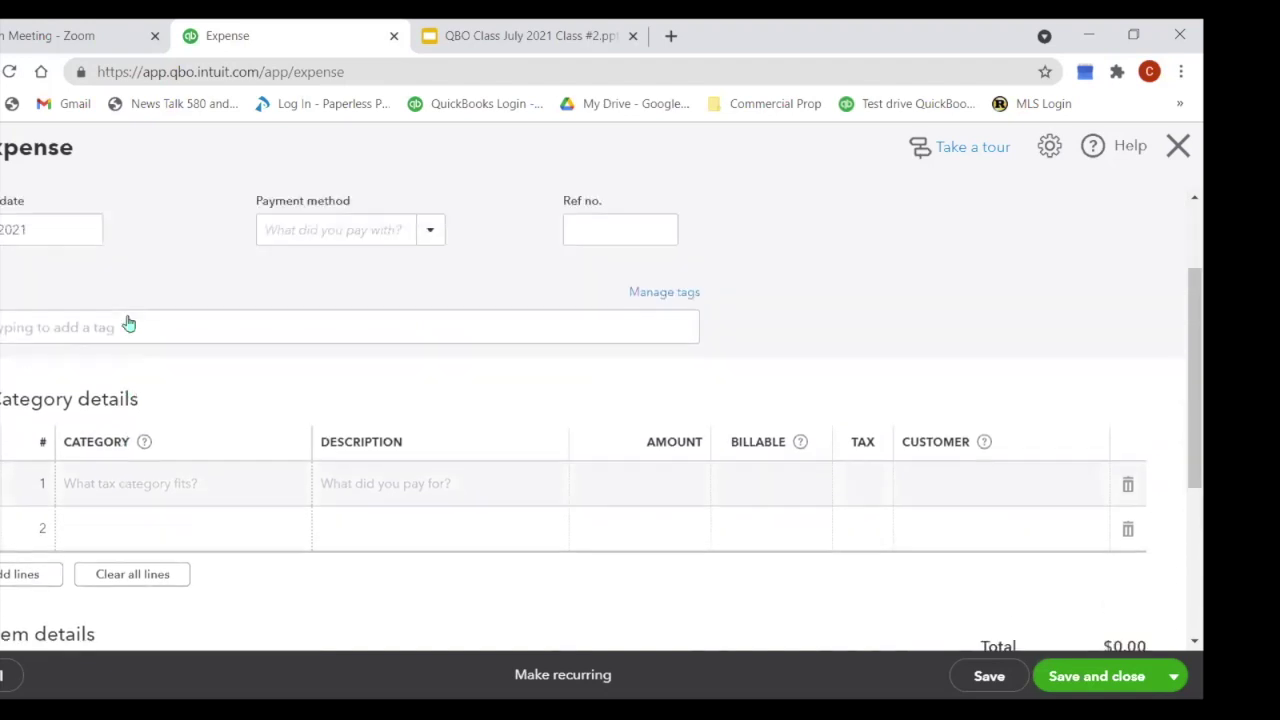
{"action": "scroll", "coordinate": [127, 323], "scroll_direction": "up", "scroll_amount": 2}
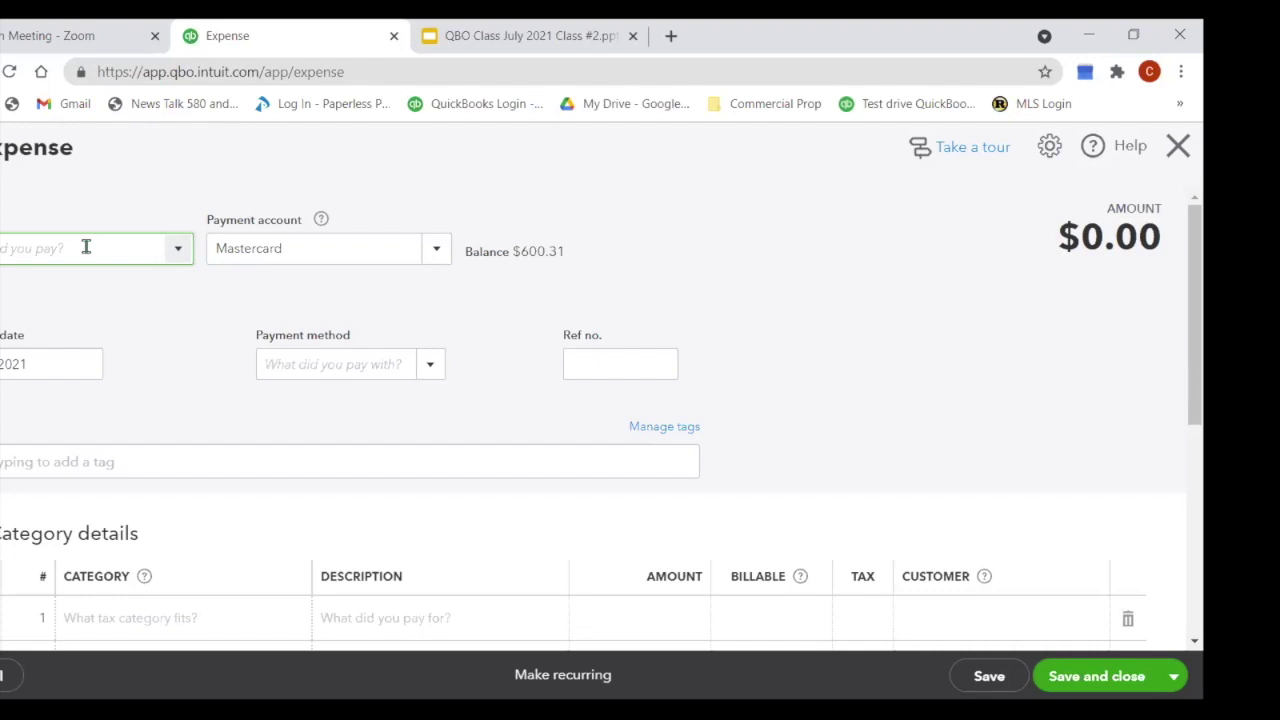
{"action": "left_click", "coordinate": [183, 250]}
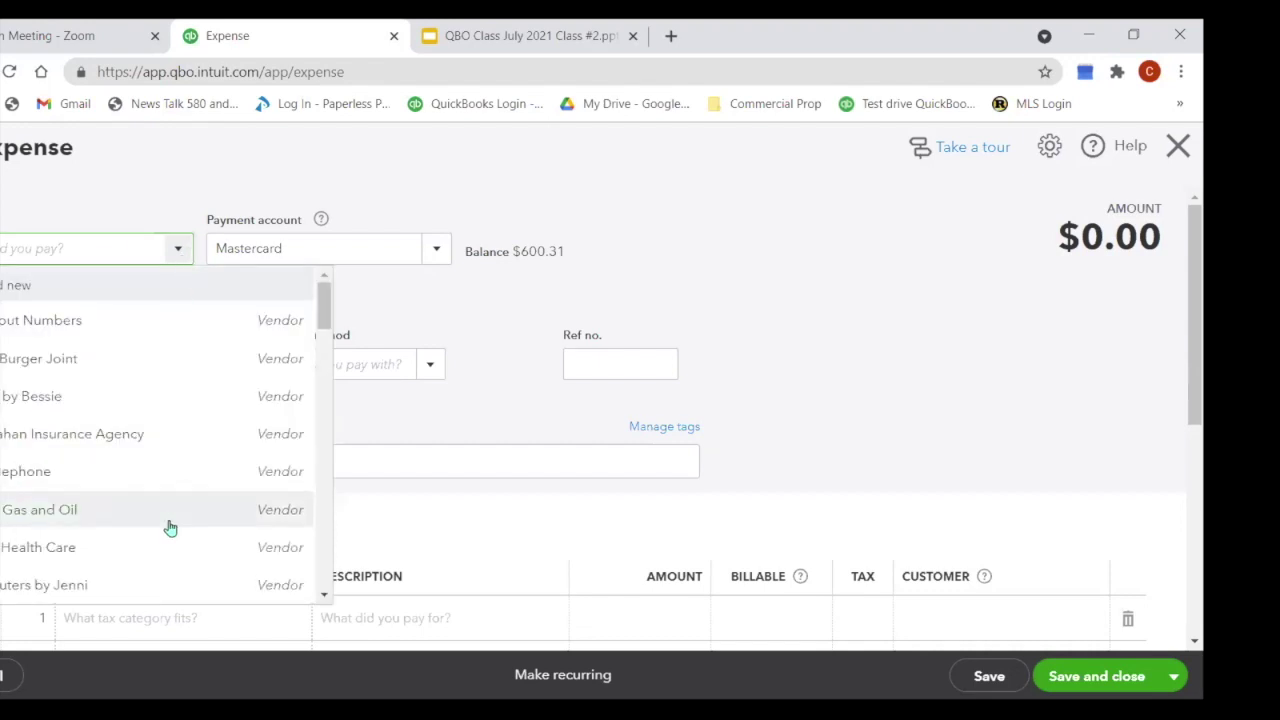
{"action": "scroll", "coordinate": [170, 528], "scroll_direction": "down", "scroll_amount": 10}
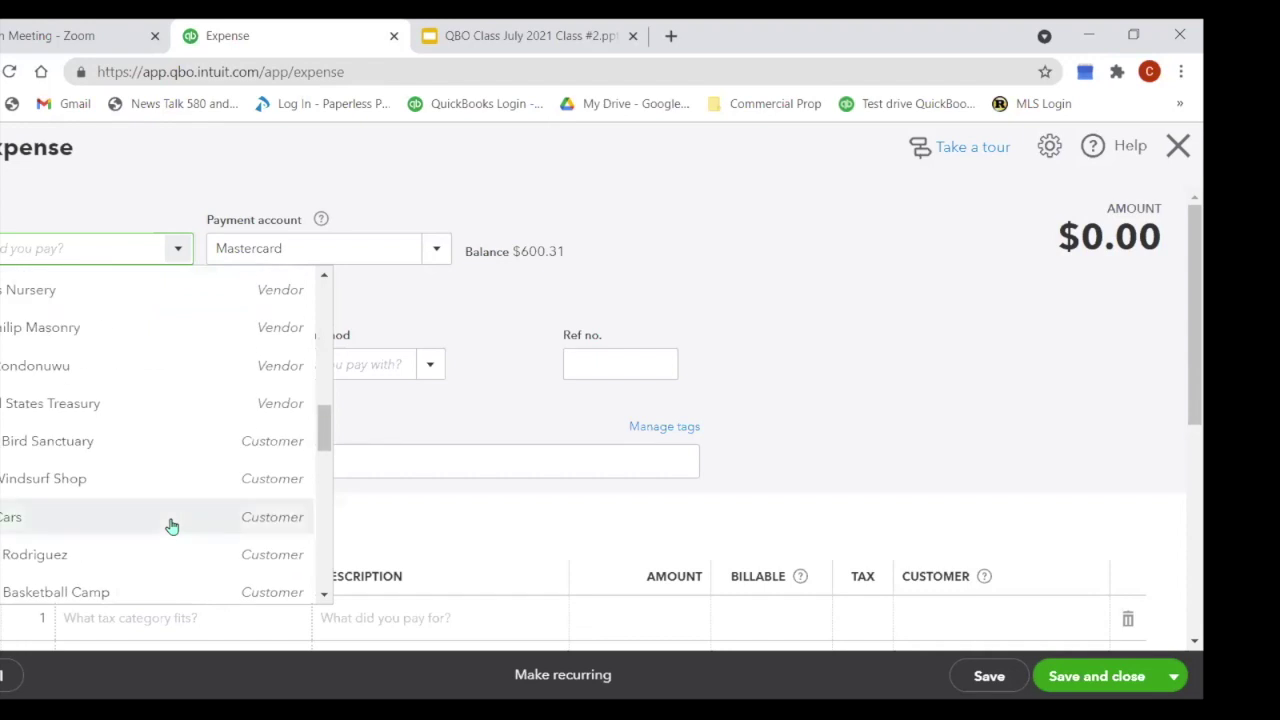
{"action": "left_click", "coordinate": [172, 526]}
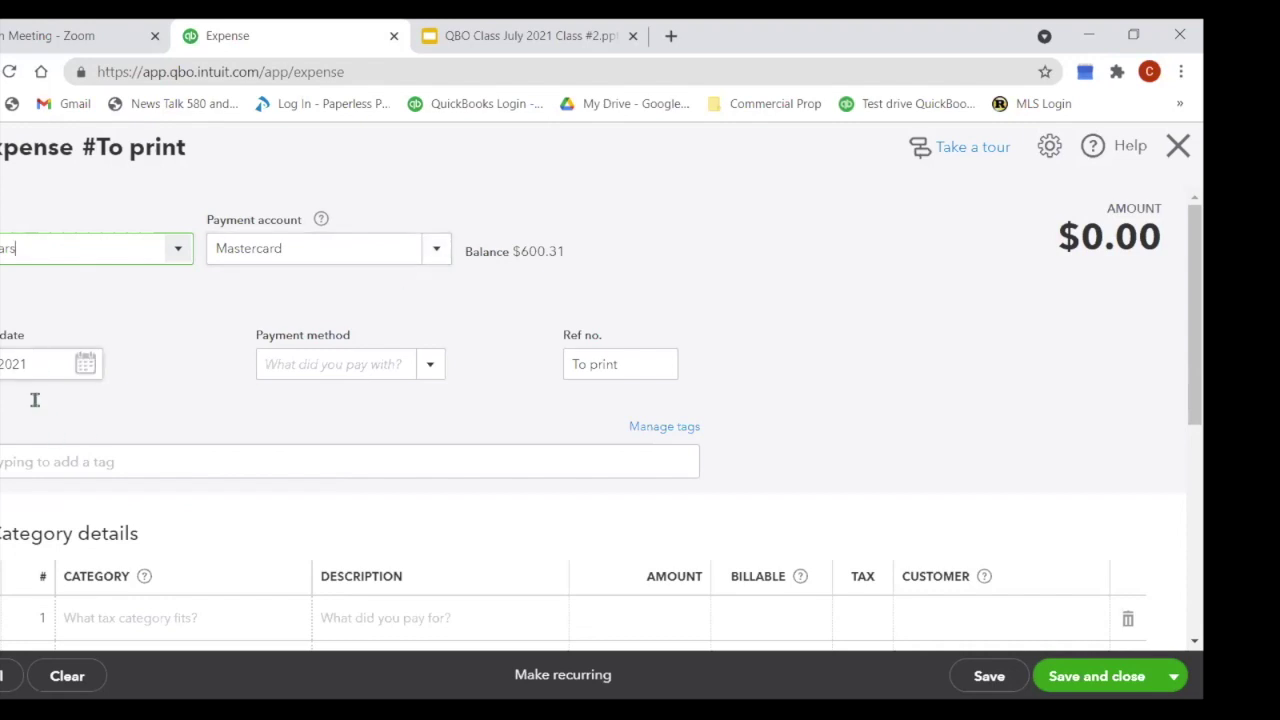
{"action": "scroll", "coordinate": [436, 553], "scroll_direction": "down", "scroll_amount": 1}
Step: Set line 1 to the Maintenance and Repair category with an amount of 89.00
{"action": "left_click", "coordinate": [152, 522]}
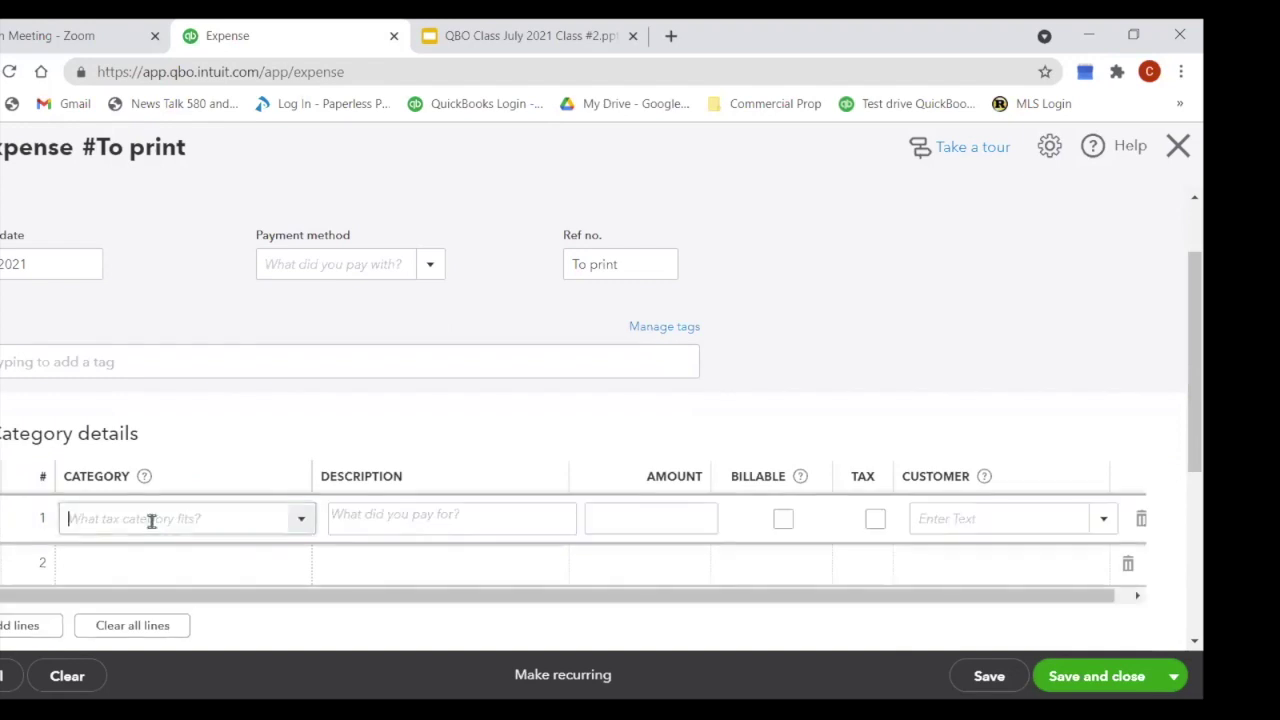
{"action": "left_click", "coordinate": [298, 526]}
{"action": "type", "text": "Auto"}
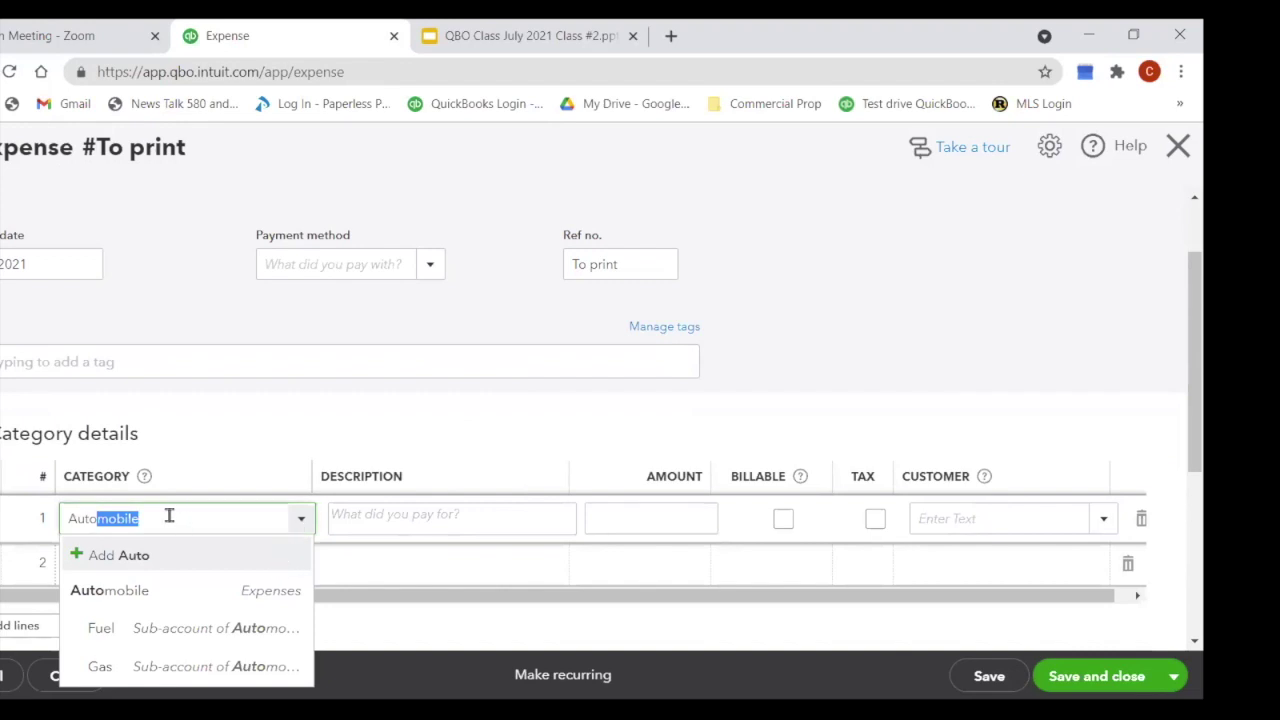
{"action": "key", "text": "BackSpace"}
{"action": "key", "text": "BackSpace"}
{"action": "key", "text": "BackSpace"}
{"action": "key", "text": "BackSpace"}
{"action": "key", "text": "BackSpace"}
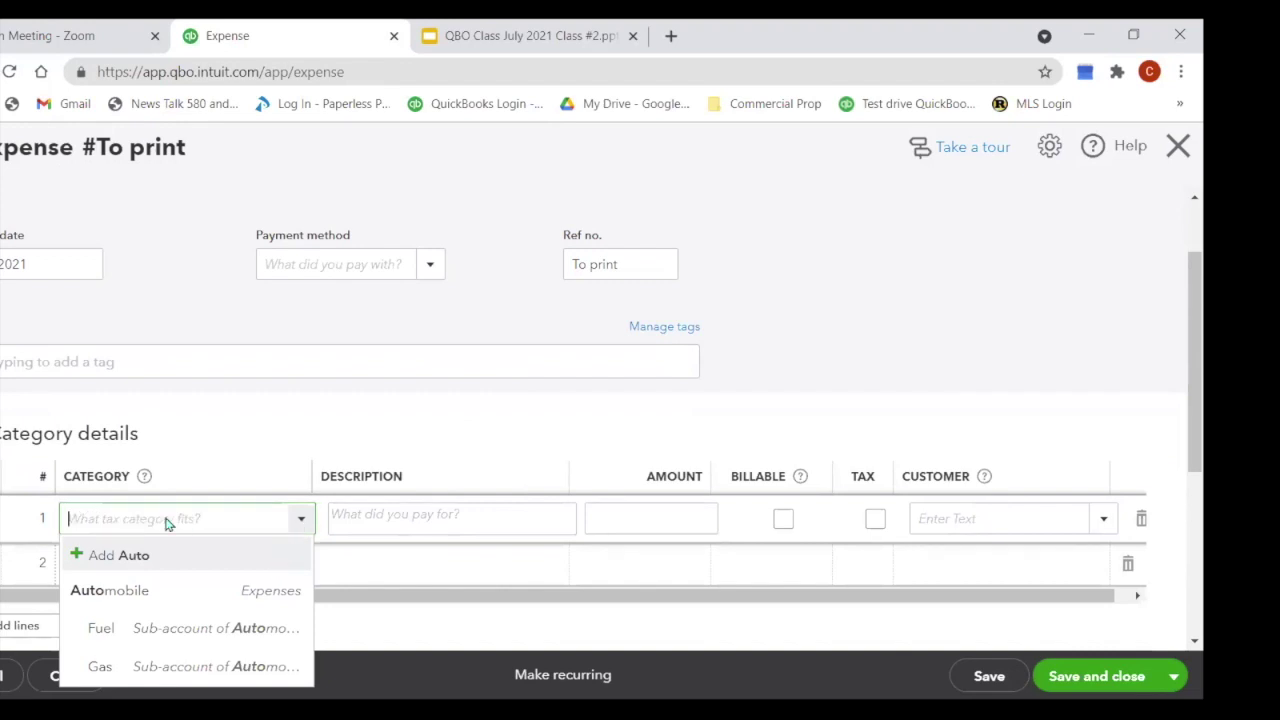
{"action": "type", "text": "ma"}
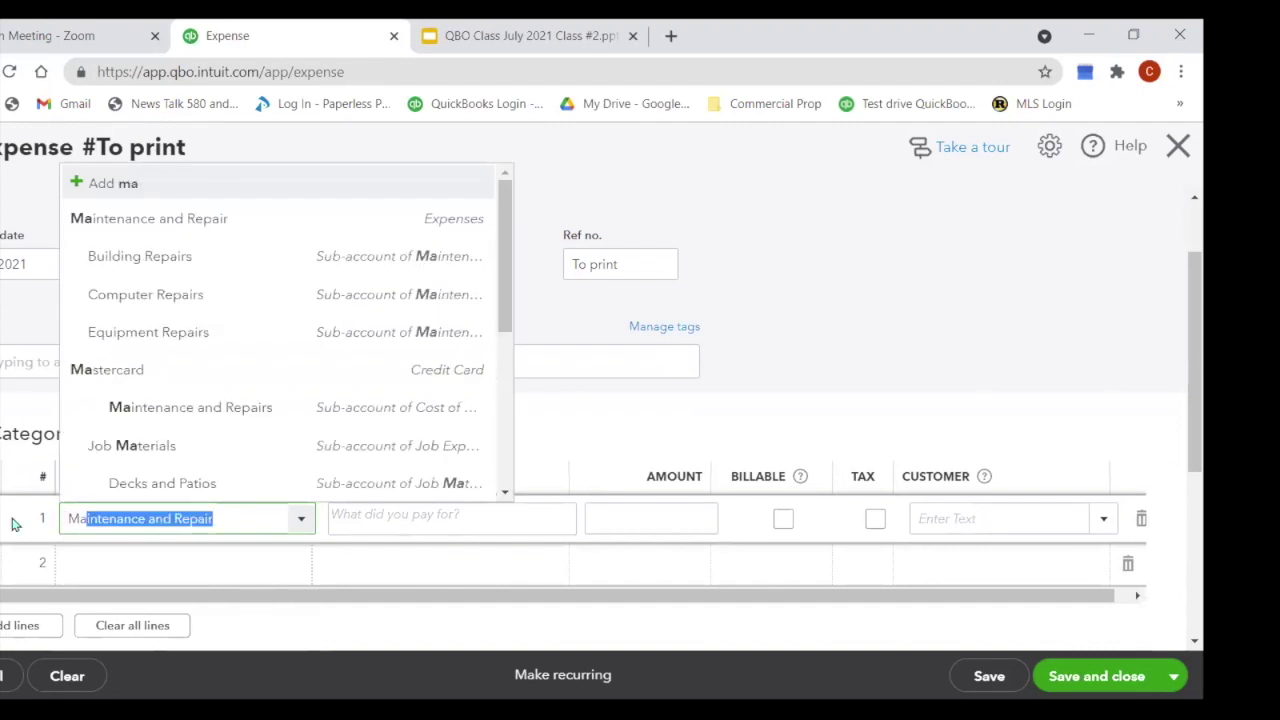
{"action": "key", "text": "Tab"}
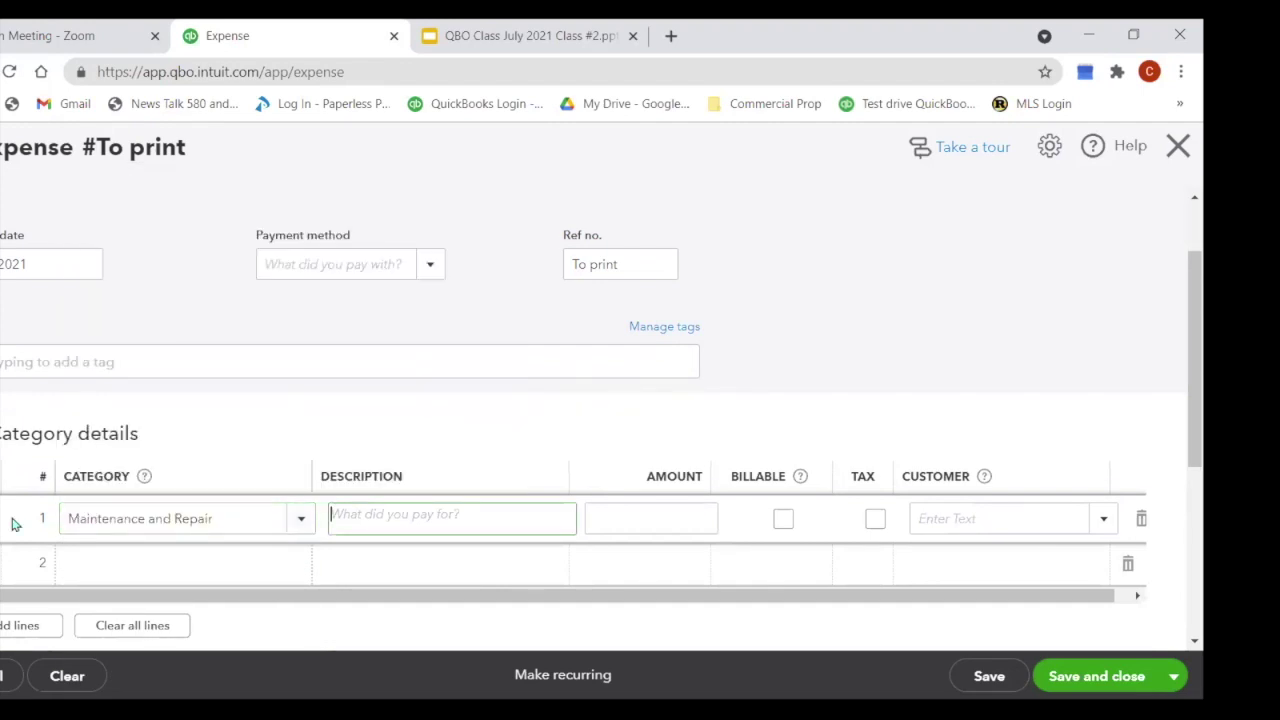
{"action": "key", "text": "Tab"}
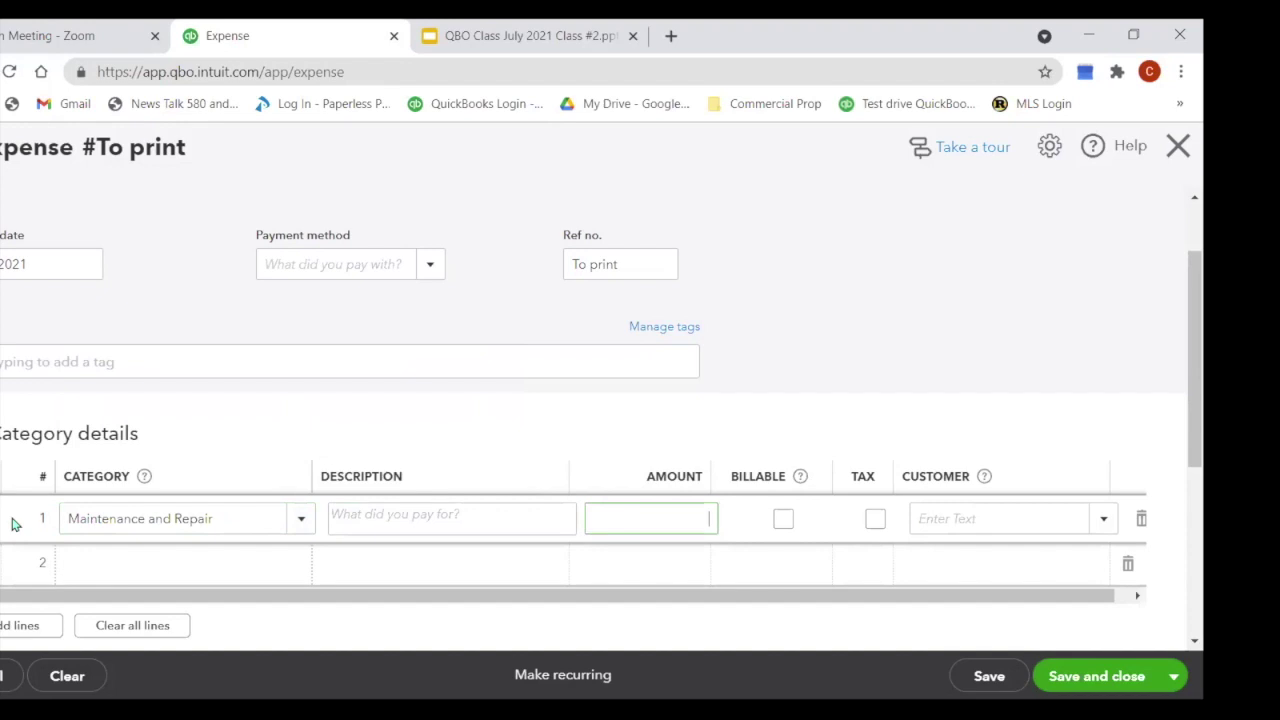
{"action": "type", "text": "89.00"}
{"action": "left_click", "coordinate": [14, 524]}
Step: Add the memo 'Change' and save the expense, starting a new one
{"action": "scroll", "coordinate": [86, 548], "scroll_direction": "down", "scroll_amount": 1}
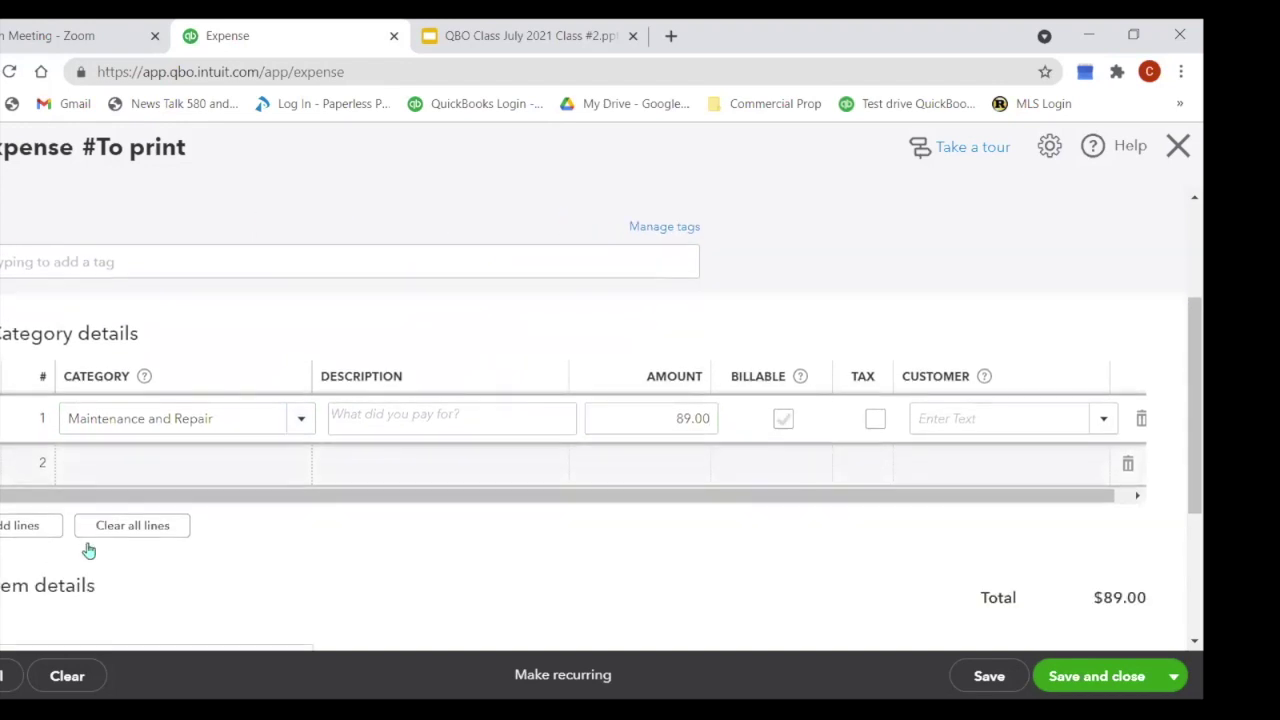
{"action": "scroll", "coordinate": [170, 518], "scroll_direction": "down", "scroll_amount": 1}
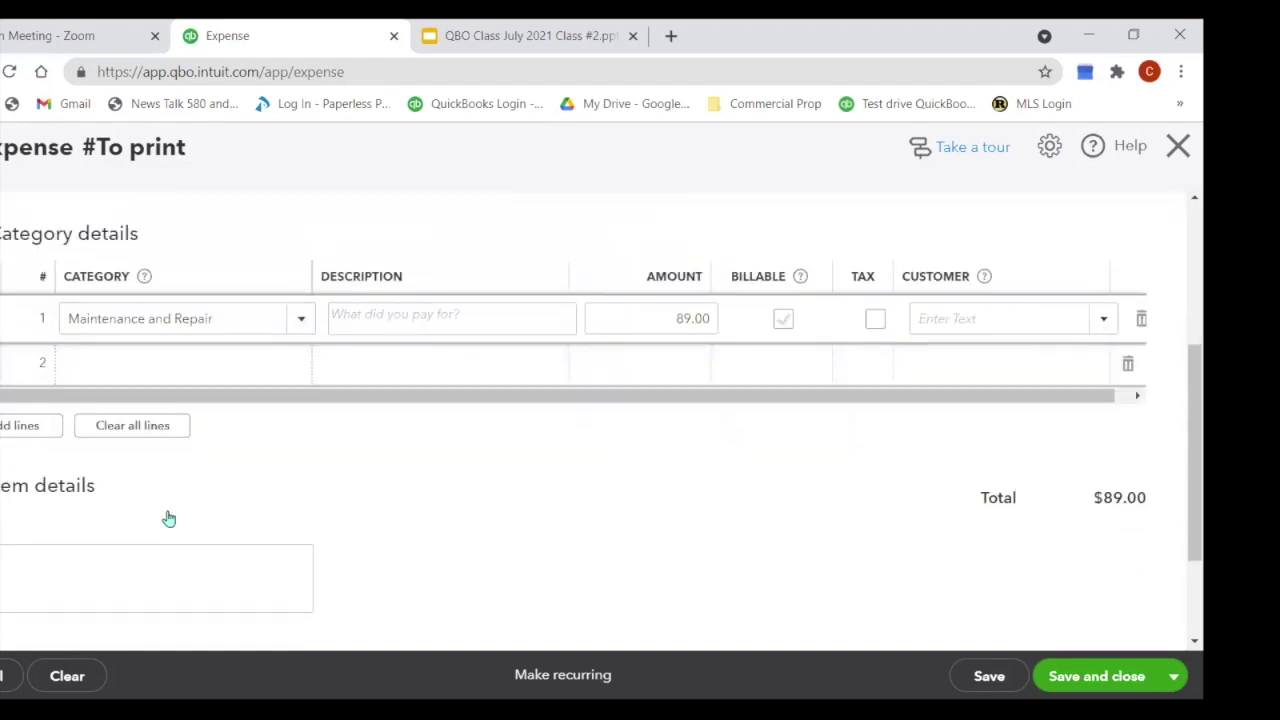
{"action": "scroll", "coordinate": [168, 519], "scroll_direction": "down", "scroll_amount": 1}
{"action": "left_click", "coordinate": [56, 468]}
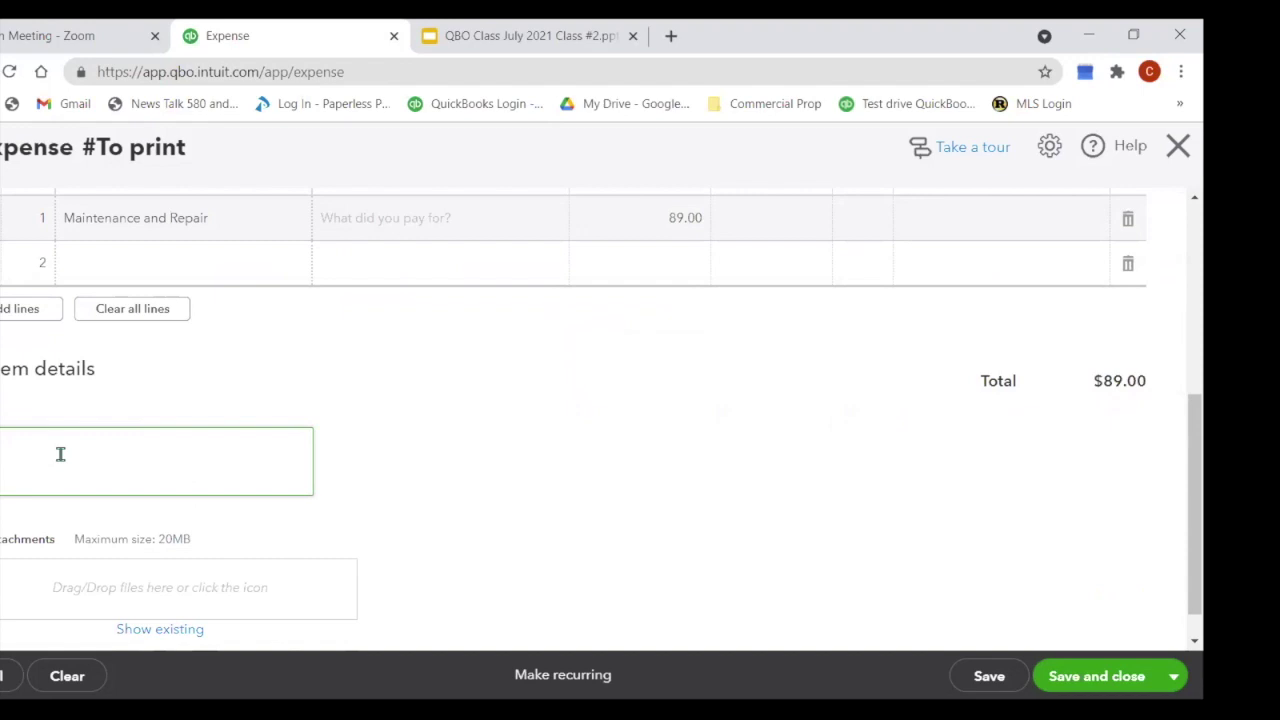
{"action": "type", "text": "Change"}
{"action": "scroll", "coordinate": [465, 482], "scroll_direction": "down", "scroll_amount": 1}
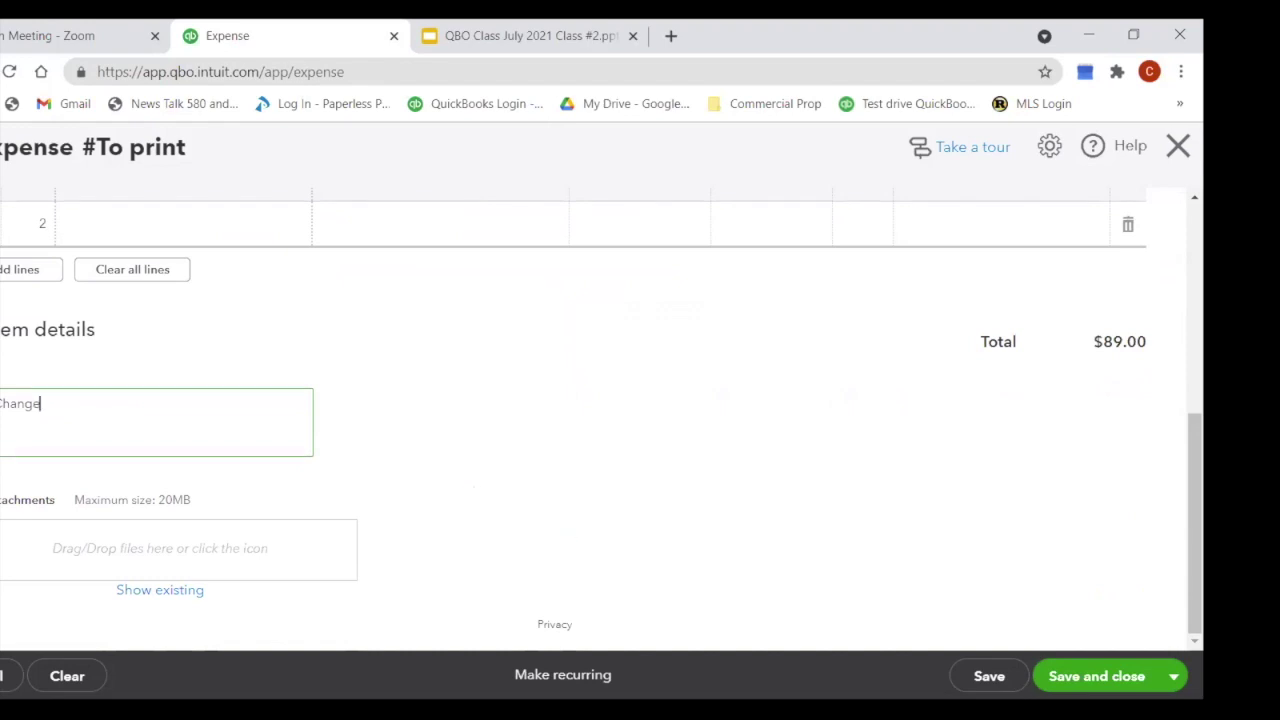
{"action": "scroll", "coordinate": [689, 483], "scroll_direction": "up", "scroll_amount": 4}
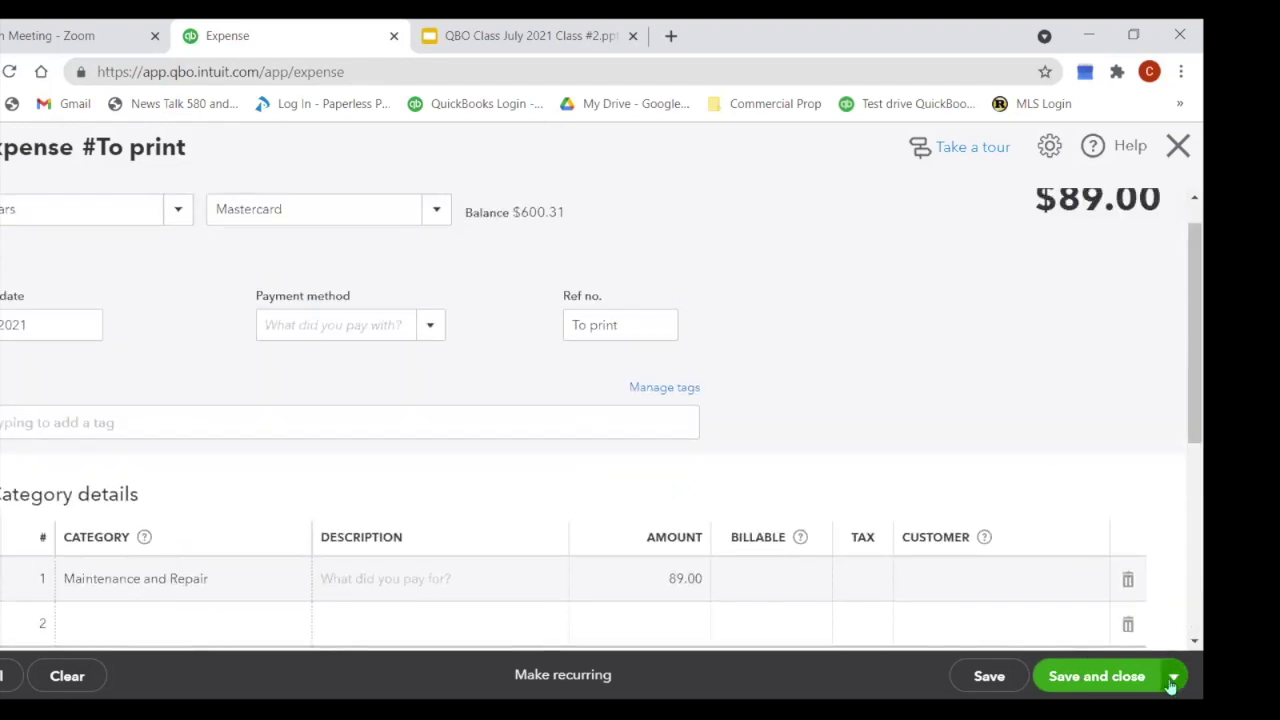
{"action": "left_click", "coordinate": [1124, 686]}
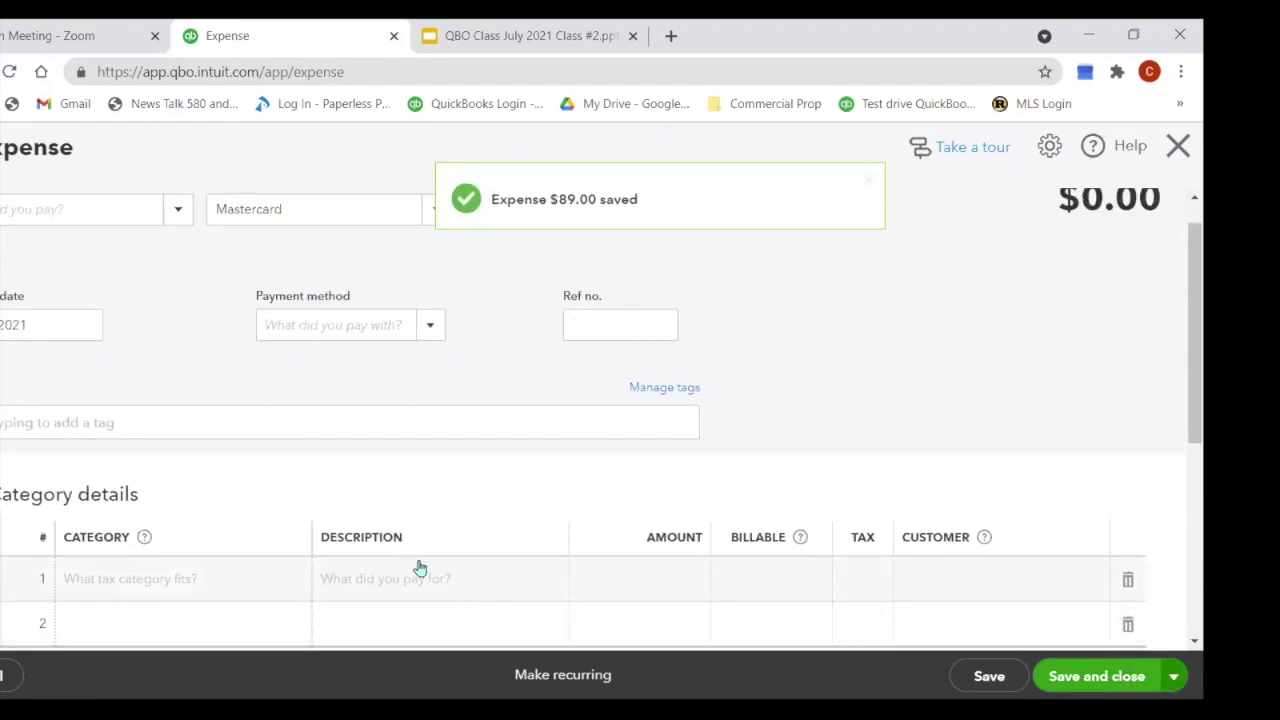
Step: Close the blank expense and view Expense Transactions, now led by the $89.00 Oil Change
{"action": "left_click", "coordinate": [1180, 148]}
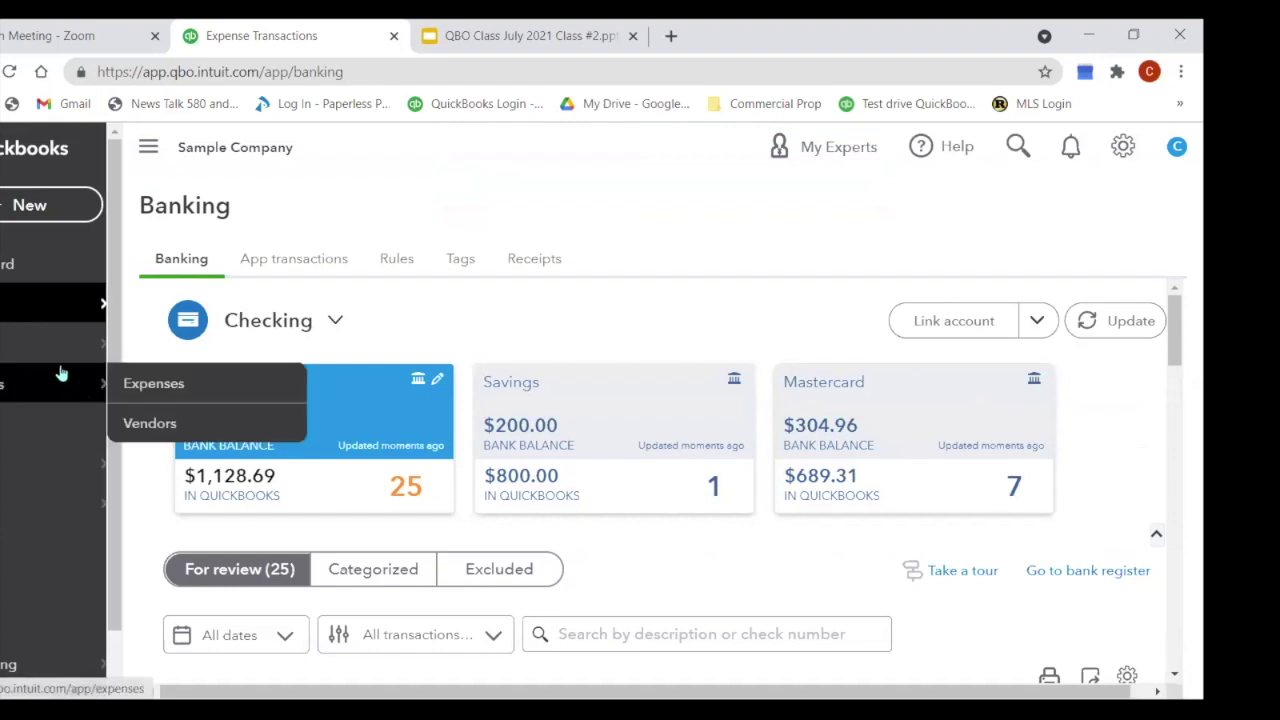
{"action": "left_click", "coordinate": [7, 390]}
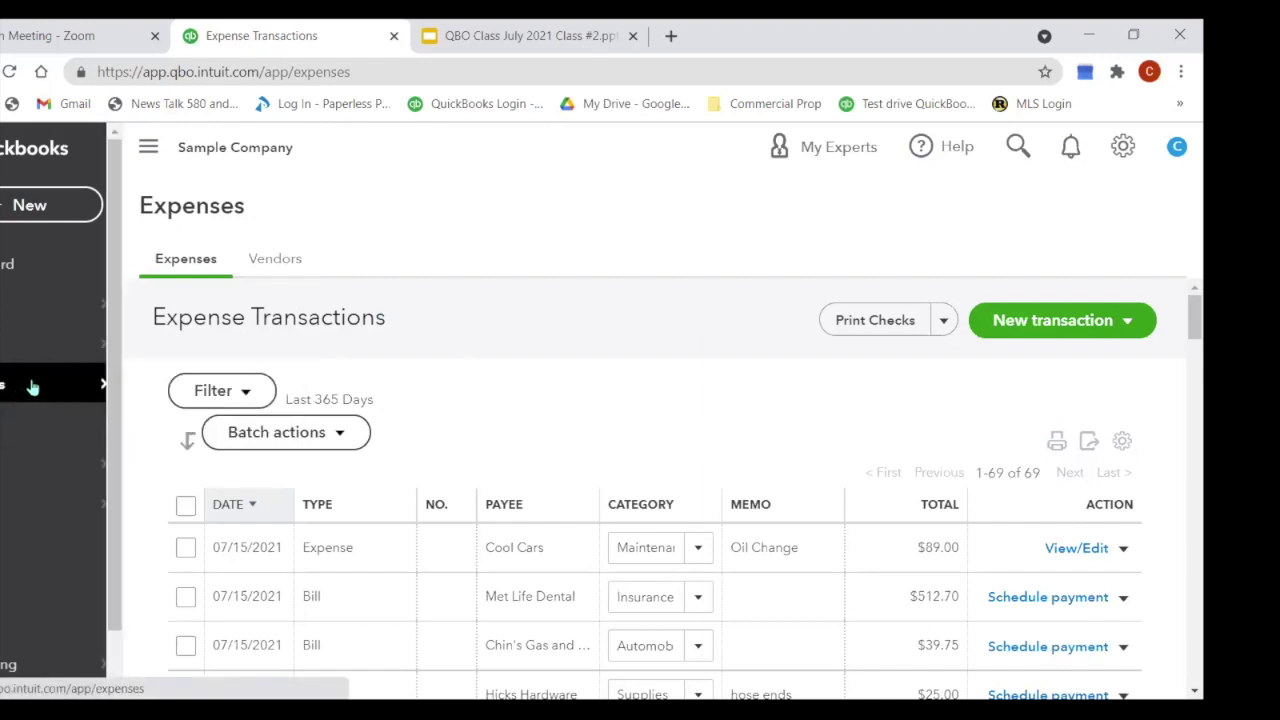
{"action": "left_click", "coordinate": [50, 208]}
Step: In Pay bills, select the $205.00 Norton Lumber, $315.00 Robertson & Associates and $241.23 Brosnahan bills
{"action": "left_click", "coordinate": [253, 434]}
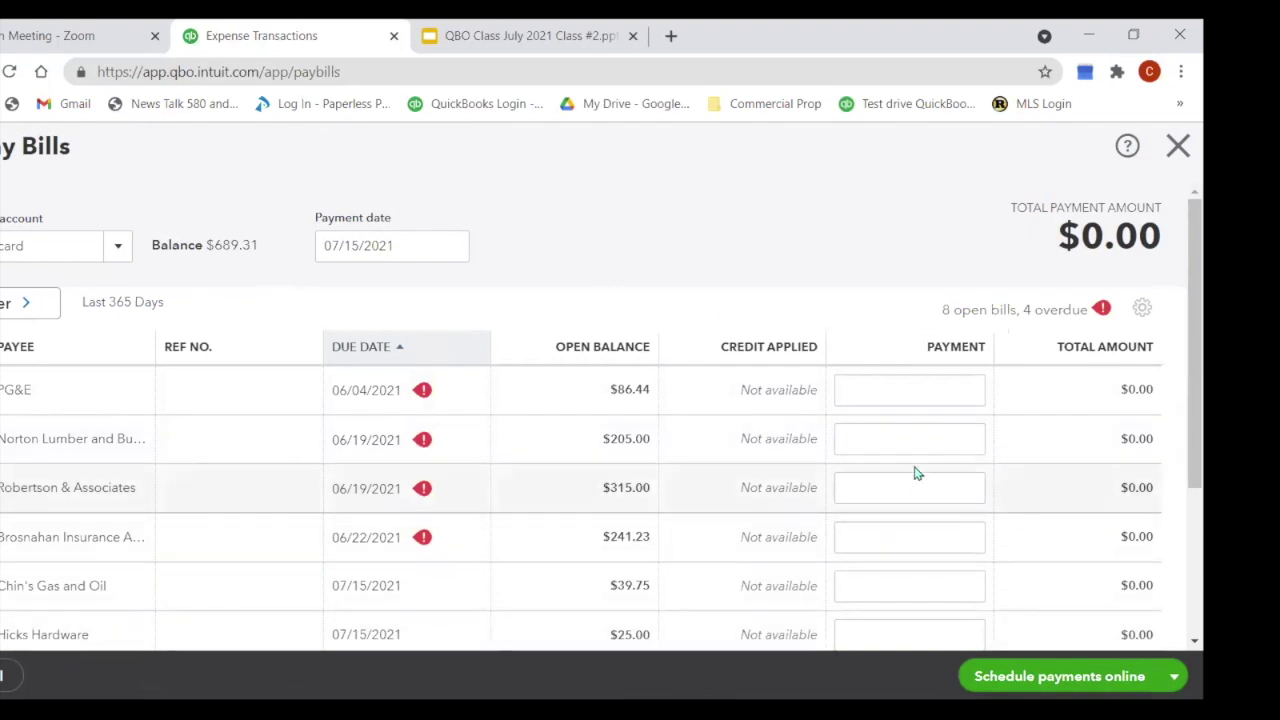
{"action": "scroll", "coordinate": [914, 466], "scroll_direction": "down", "scroll_amount": 2}
{"action": "left_click", "coordinate": [60, 241]}
{"action": "left_click", "coordinate": [60, 290]}
{"action": "left_click", "coordinate": [60, 339]}
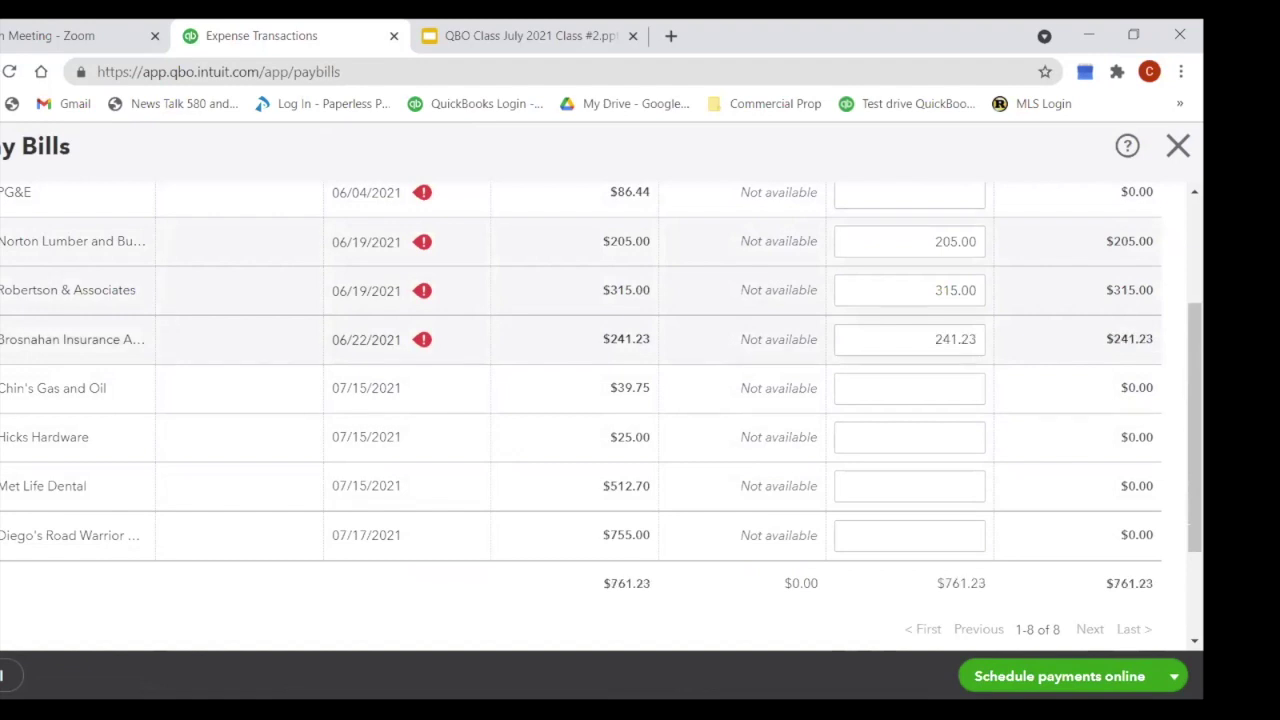
{"action": "scroll", "coordinate": [165, 320], "scroll_direction": "down", "scroll_amount": 3}
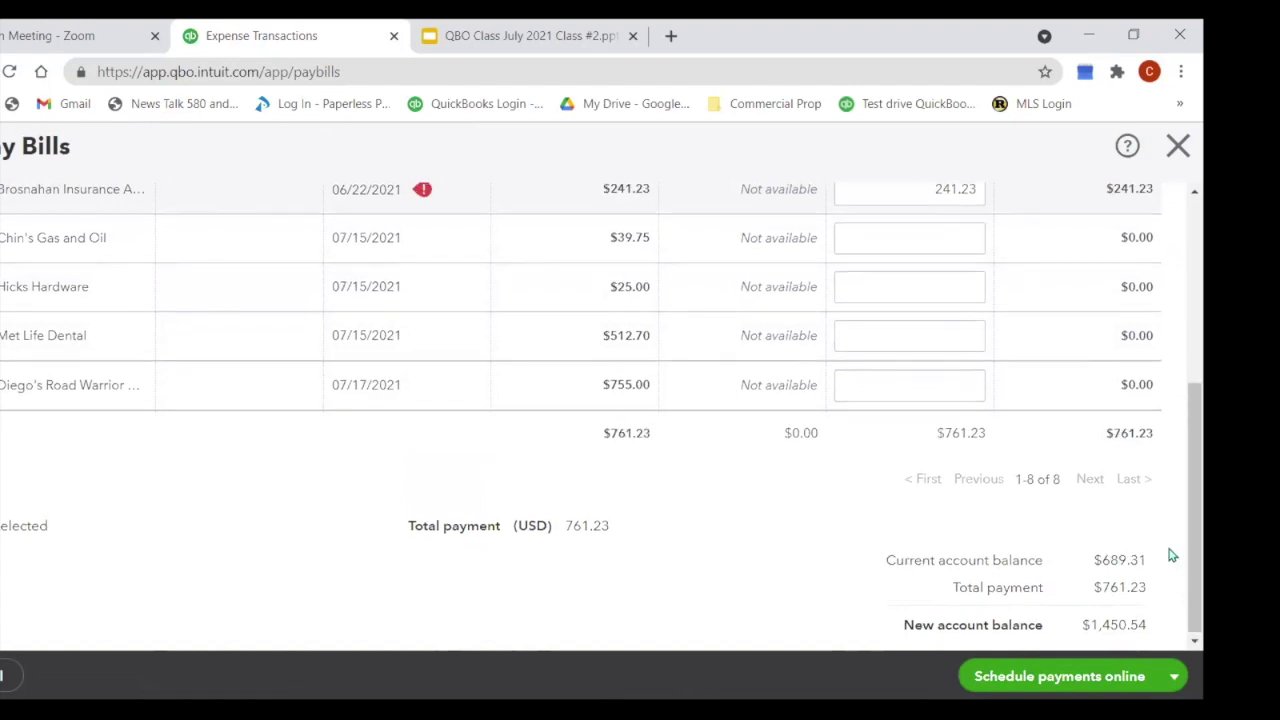
{"action": "scroll", "coordinate": [1173, 560], "scroll_direction": "up", "scroll_amount": 4}
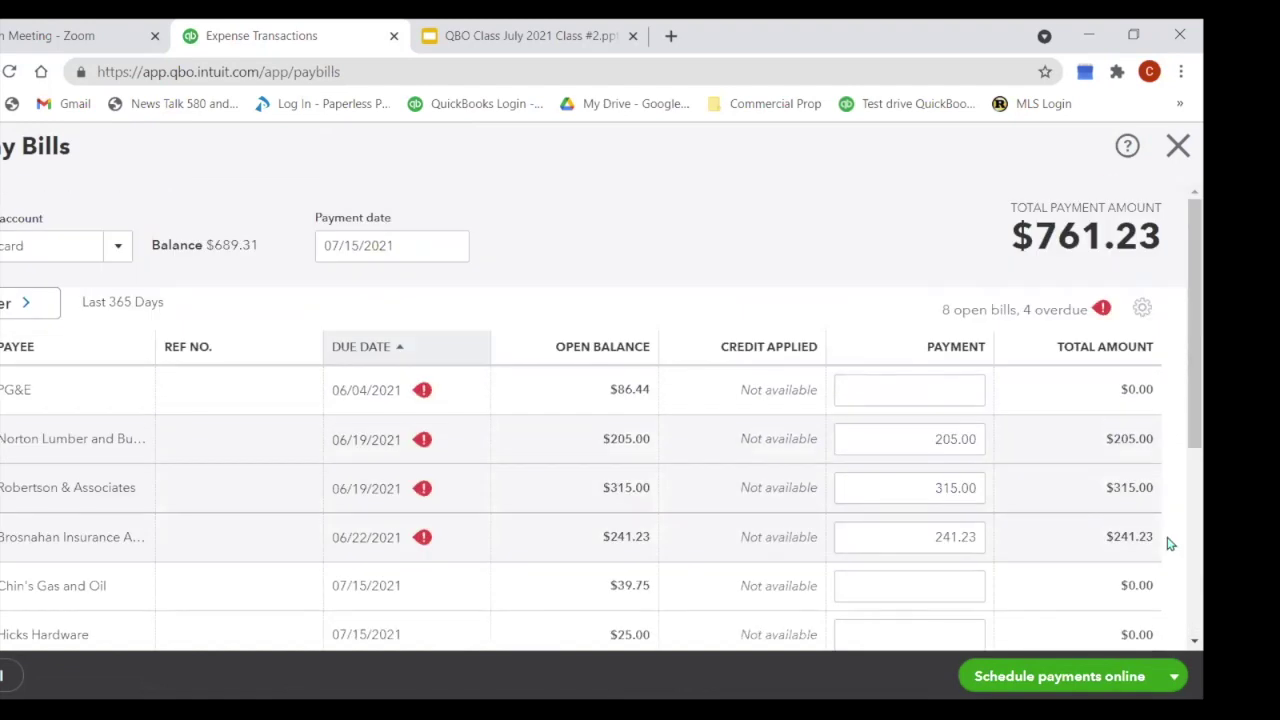
{"action": "left_click", "coordinate": [1142, 310]}
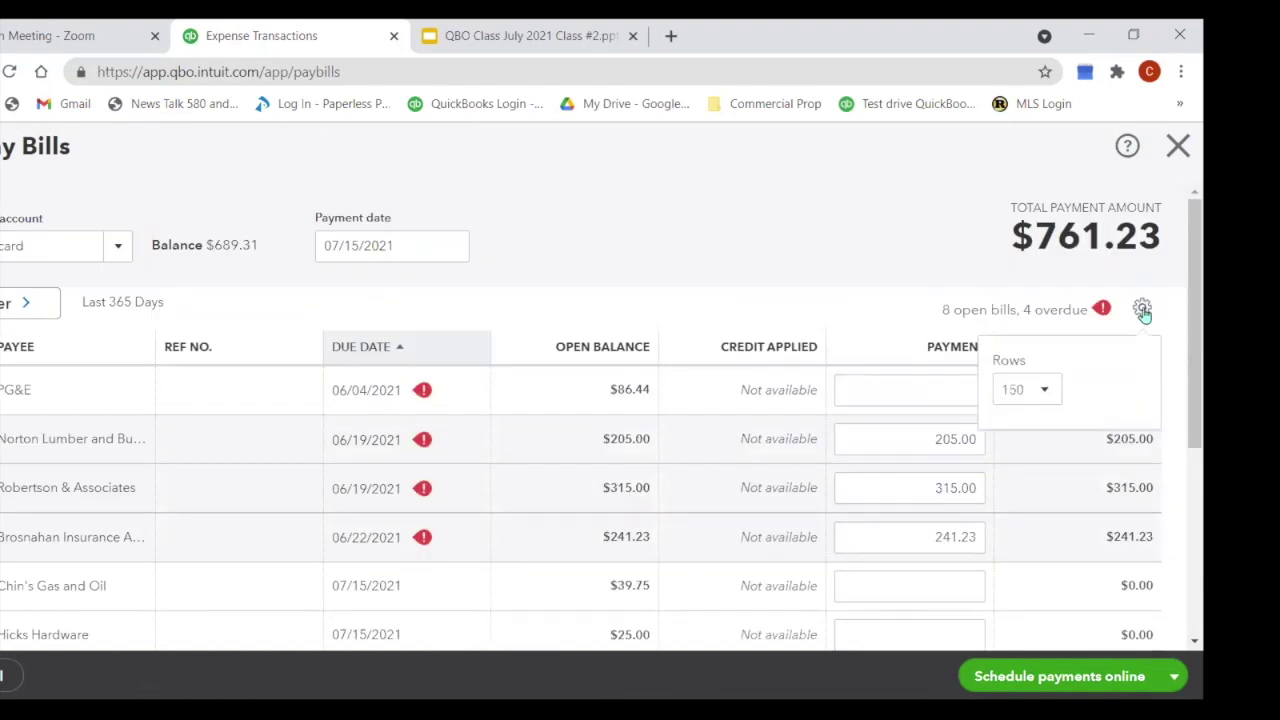
{"action": "left_click", "coordinate": [1142, 310]}
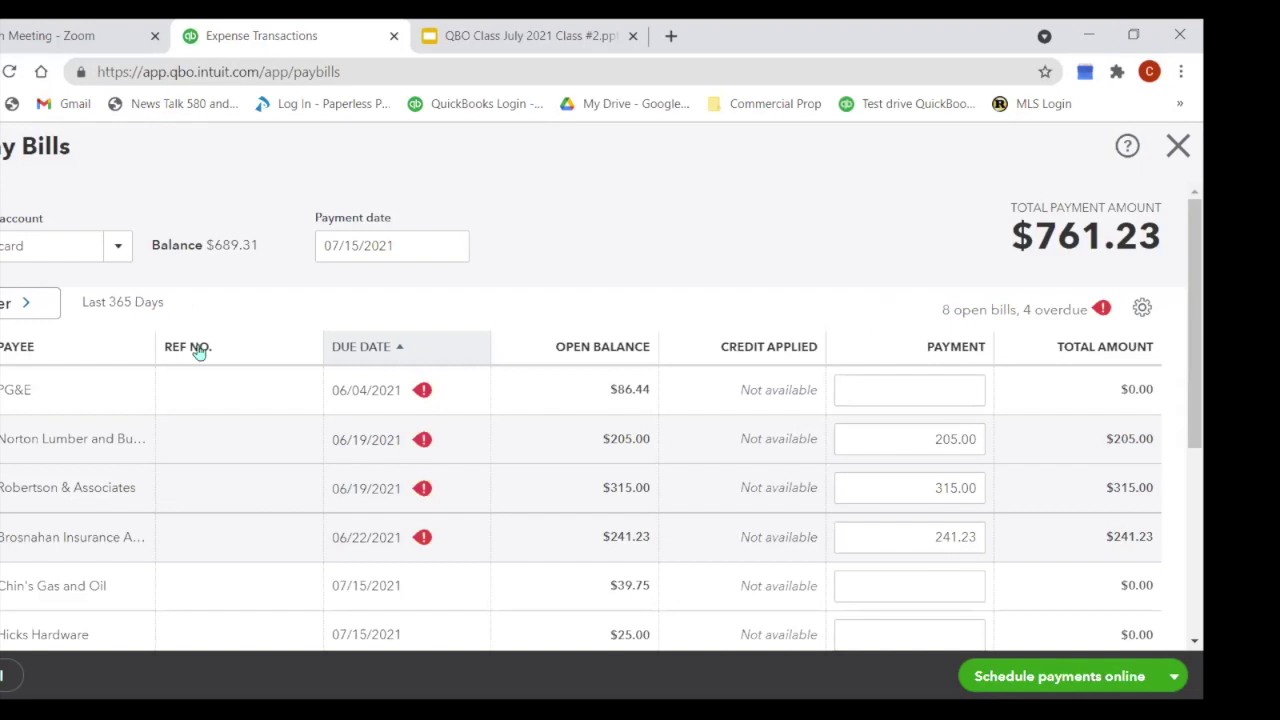
Step: Discard the unsaved bill payment and return to the expense transactions list
{"action": "left_click", "coordinate": [1179, 147]}
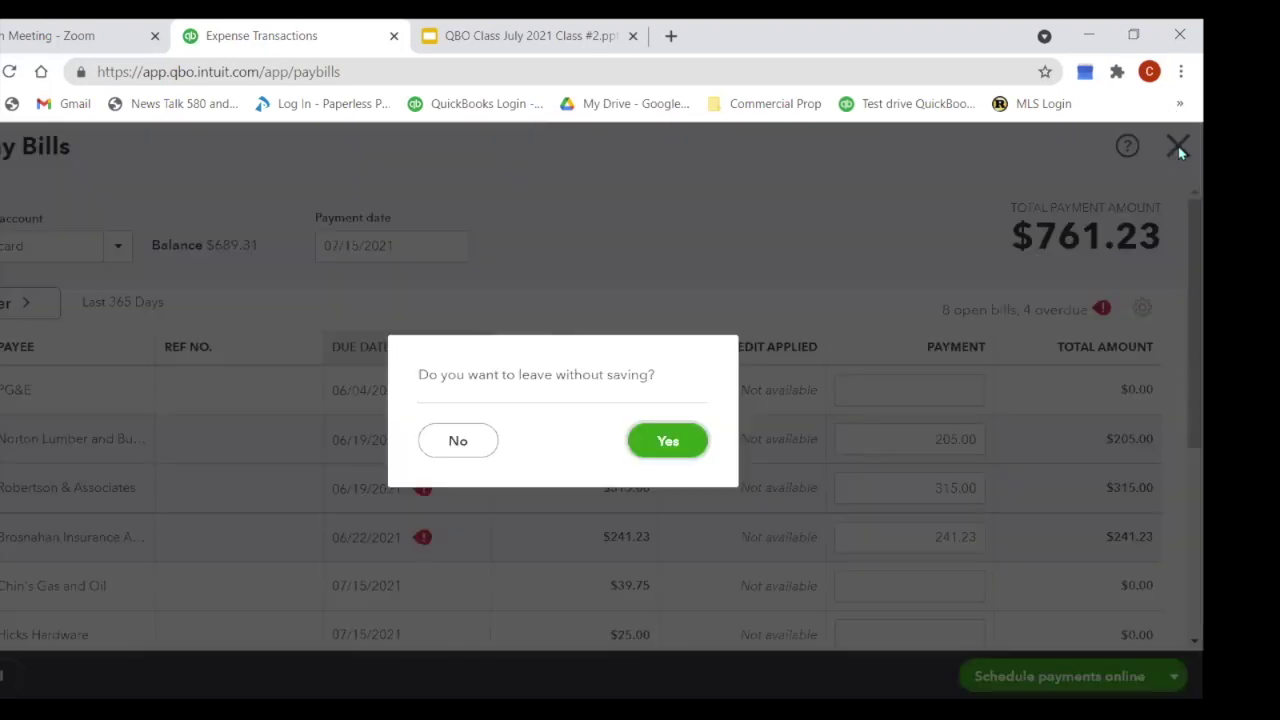
{"action": "left_click", "coordinate": [668, 441]}
{"action": "scroll", "coordinate": [714, 440], "scroll_direction": "down", "scroll_amount": 2}
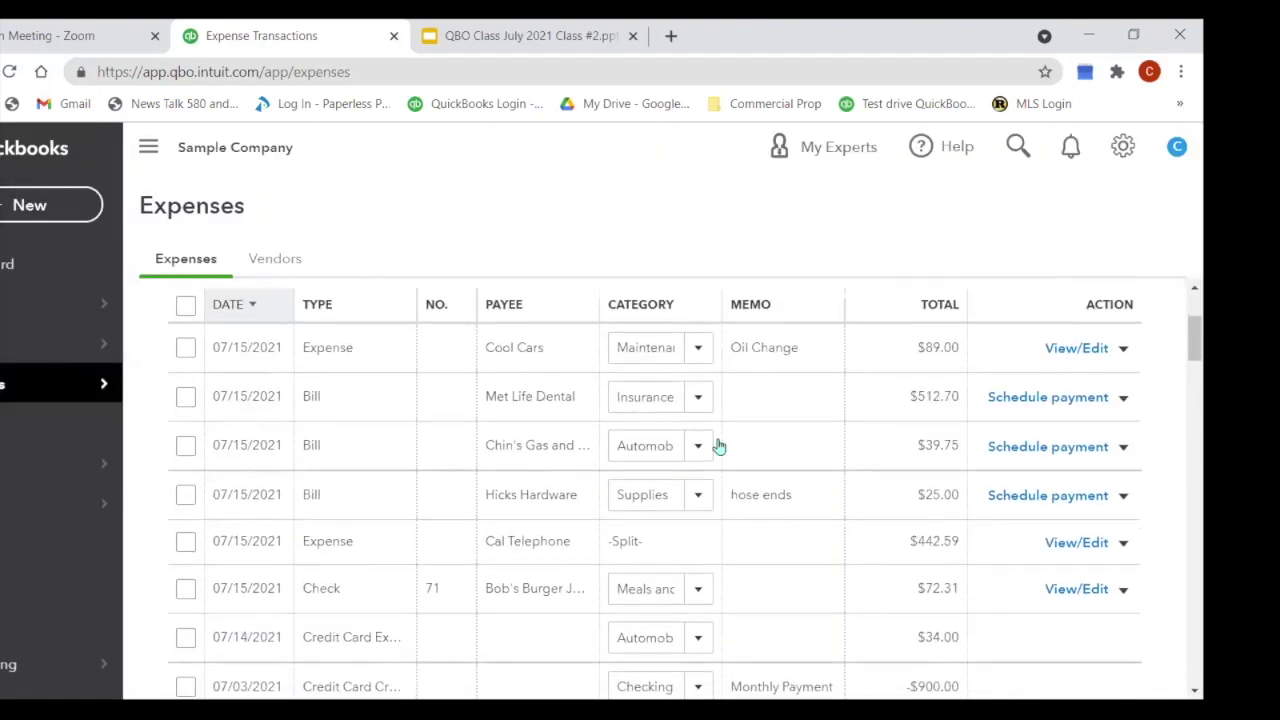
{"action": "scroll", "coordinate": [930, 355], "scroll_direction": "up", "scroll_amount": 1}
{"action": "scroll", "coordinate": [907, 375], "scroll_direction": "up", "scroll_amount": 1}
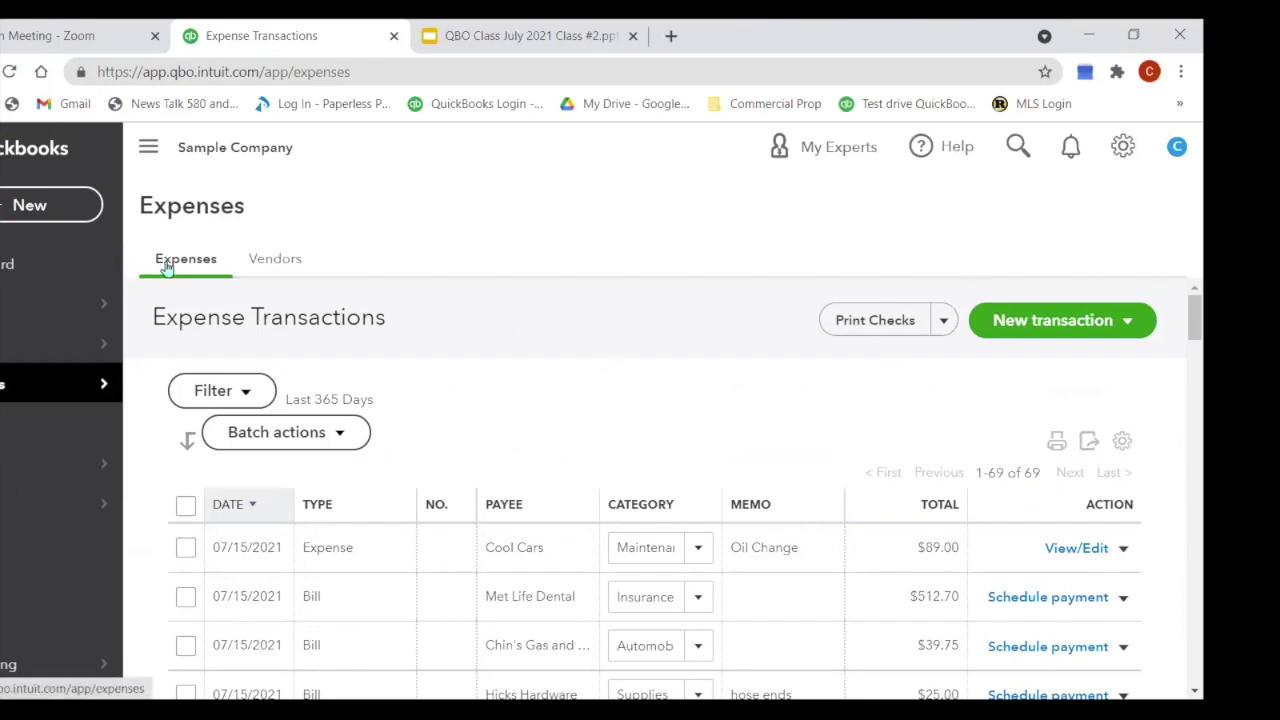
Step: Sort the 69 expense transactions by total, then switch to the Vendors list
{"action": "left_click", "coordinate": [943, 510]}
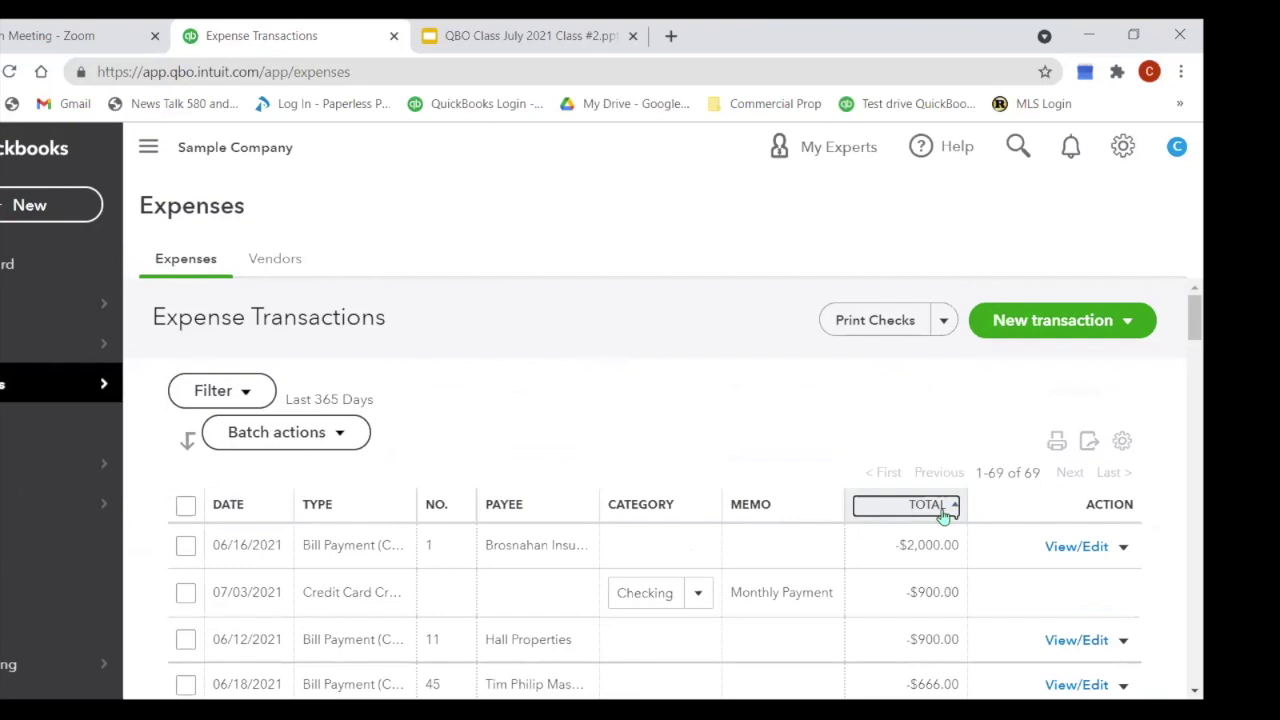
{"action": "scroll", "coordinate": [943, 514], "scroll_direction": "down", "scroll_amount": 10}
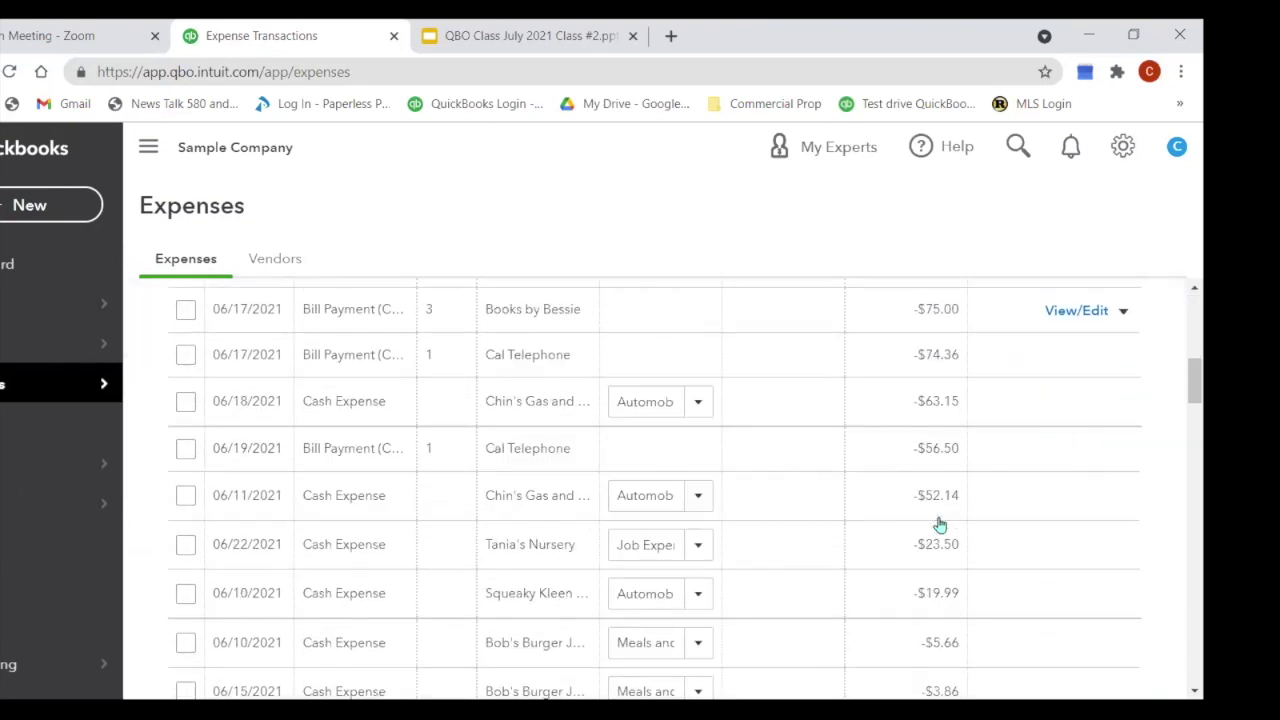
{"action": "scroll", "coordinate": [940, 527], "scroll_direction": "down", "scroll_amount": 8}
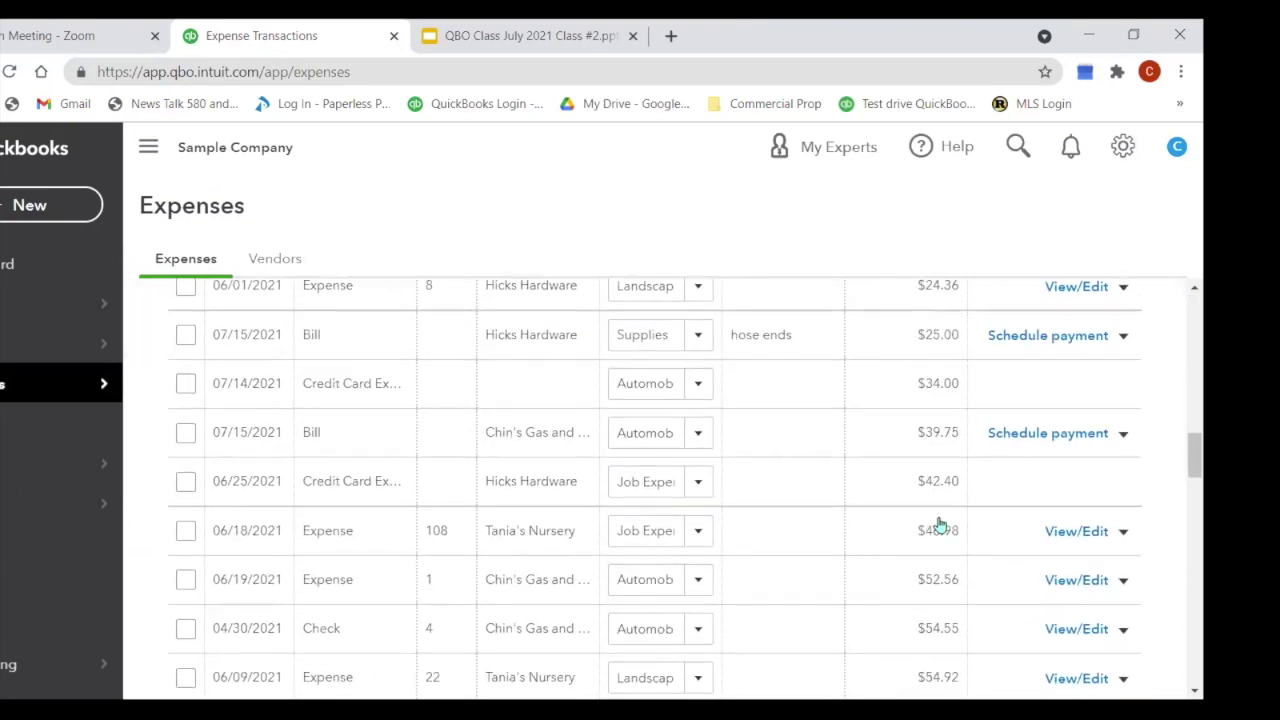
{"action": "scroll", "coordinate": [940, 525], "scroll_direction": "down", "scroll_amount": 8}
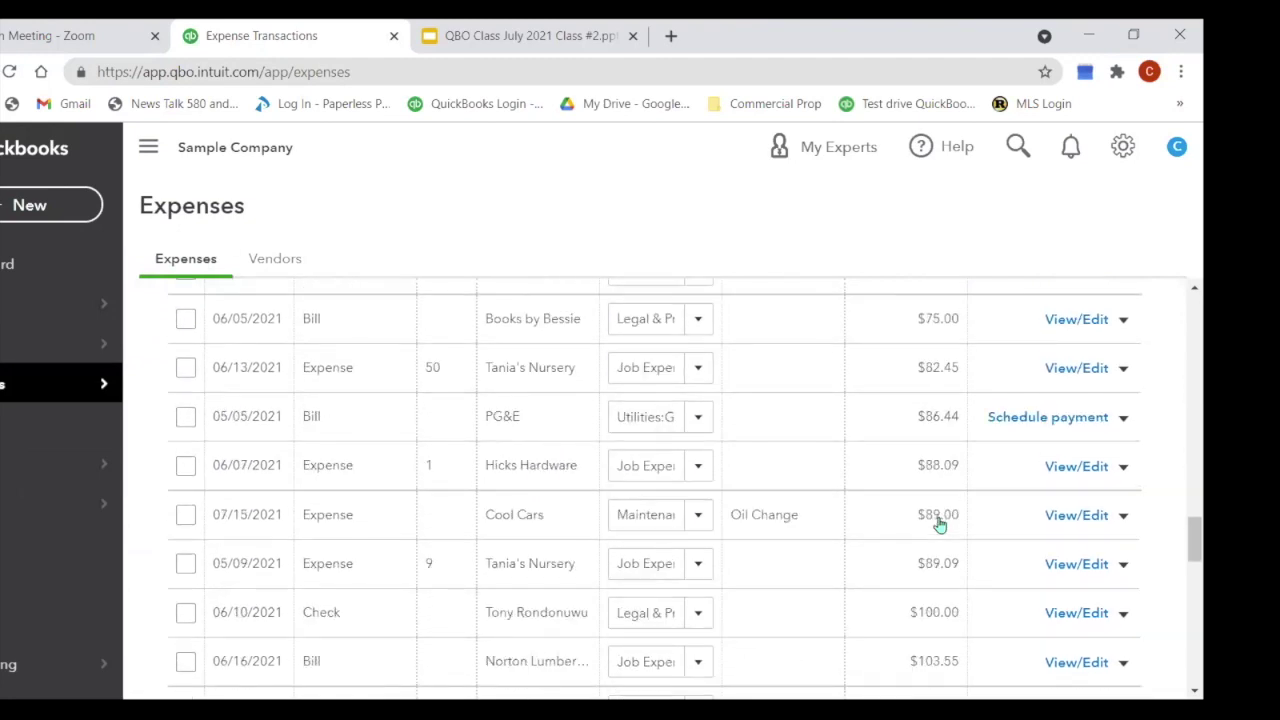
{"action": "scroll", "coordinate": [940, 524], "scroll_direction": "up", "scroll_amount": 20}
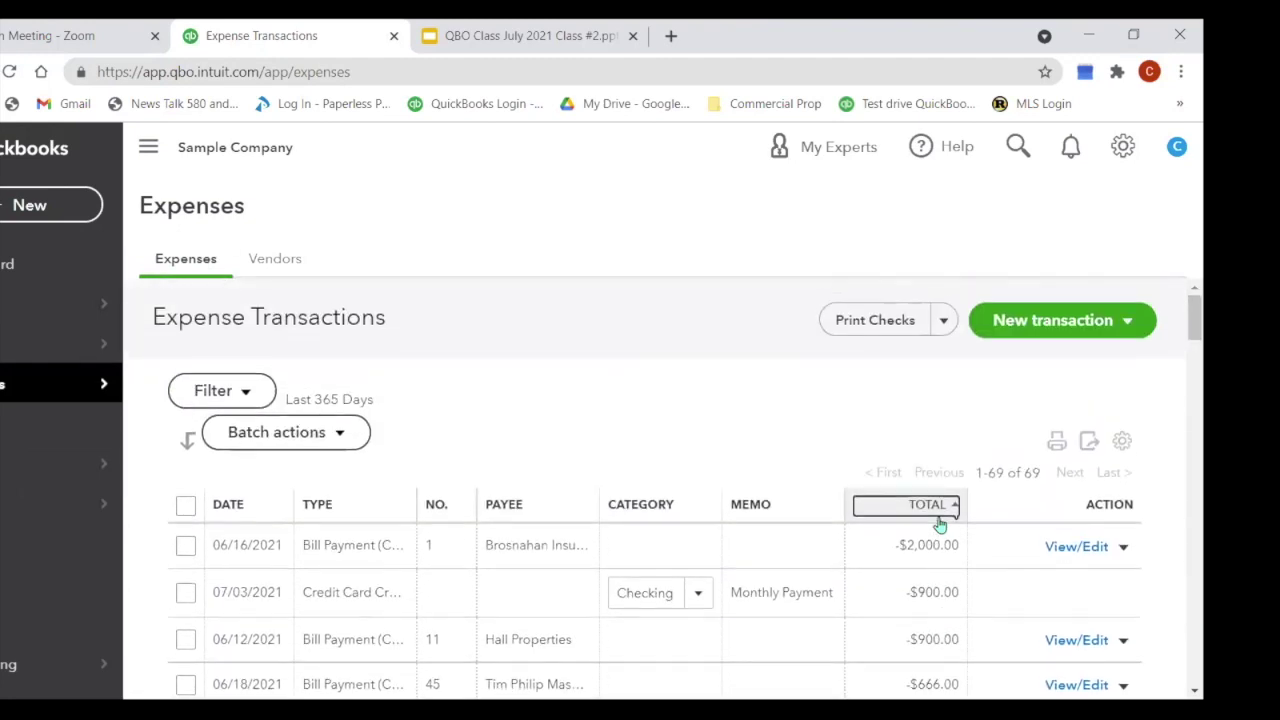
{"action": "left_click", "coordinate": [267, 266]}
Step: Scroll through the Vendors list to review each vendor's open balance
{"action": "scroll", "coordinate": [915, 435], "scroll_direction": "down", "scroll_amount": 2}
{"action": "scroll", "coordinate": [903, 506], "scroll_direction": "down", "scroll_amount": 5}
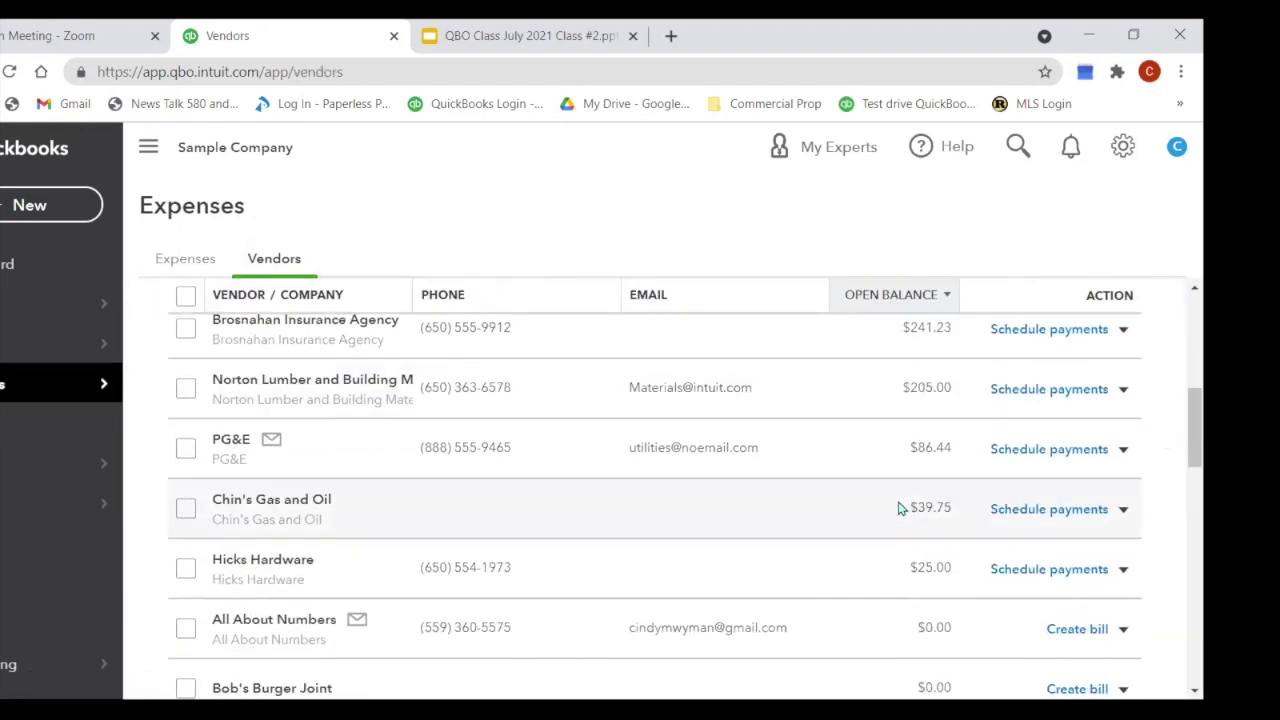
{"action": "scroll", "coordinate": [895, 514], "scroll_direction": "up", "scroll_amount": 6}
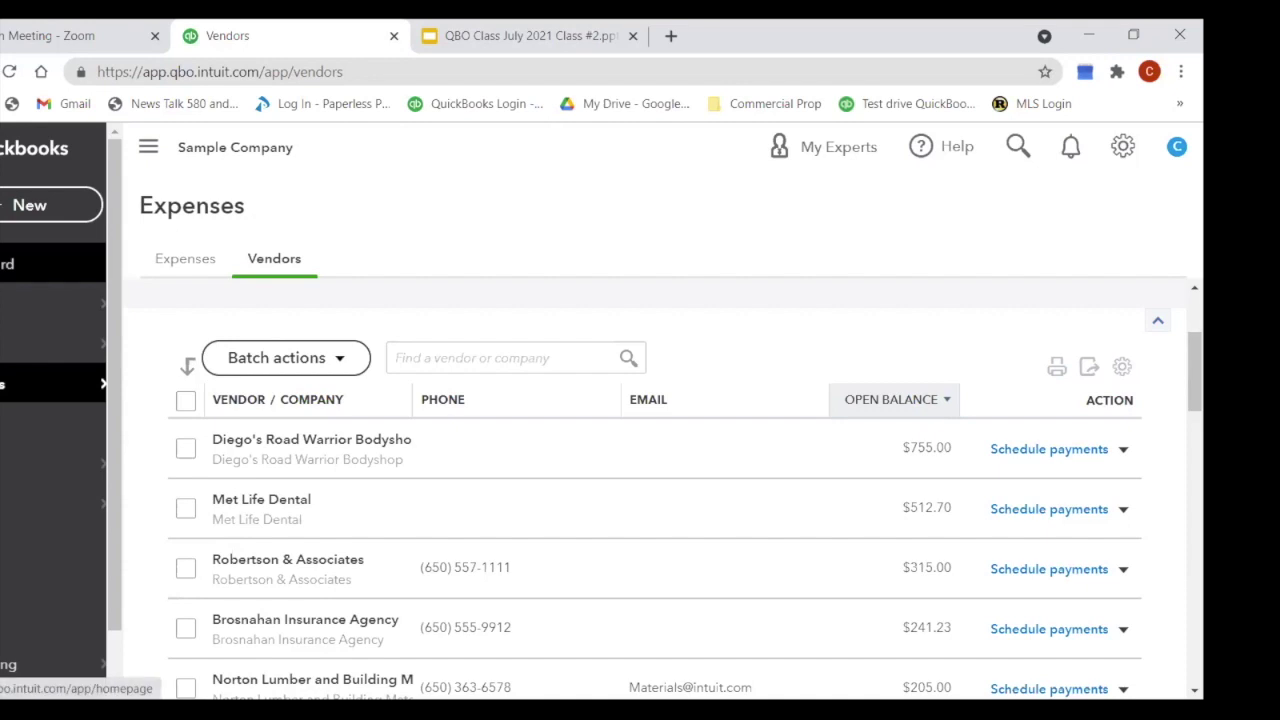
Step: Open the Checking account's bank register from Banking and dismiss the Register basics tour
{"action": "mouse_move", "coordinate": [50, 303]}
{"action": "left_click", "coordinate": [149, 300]}
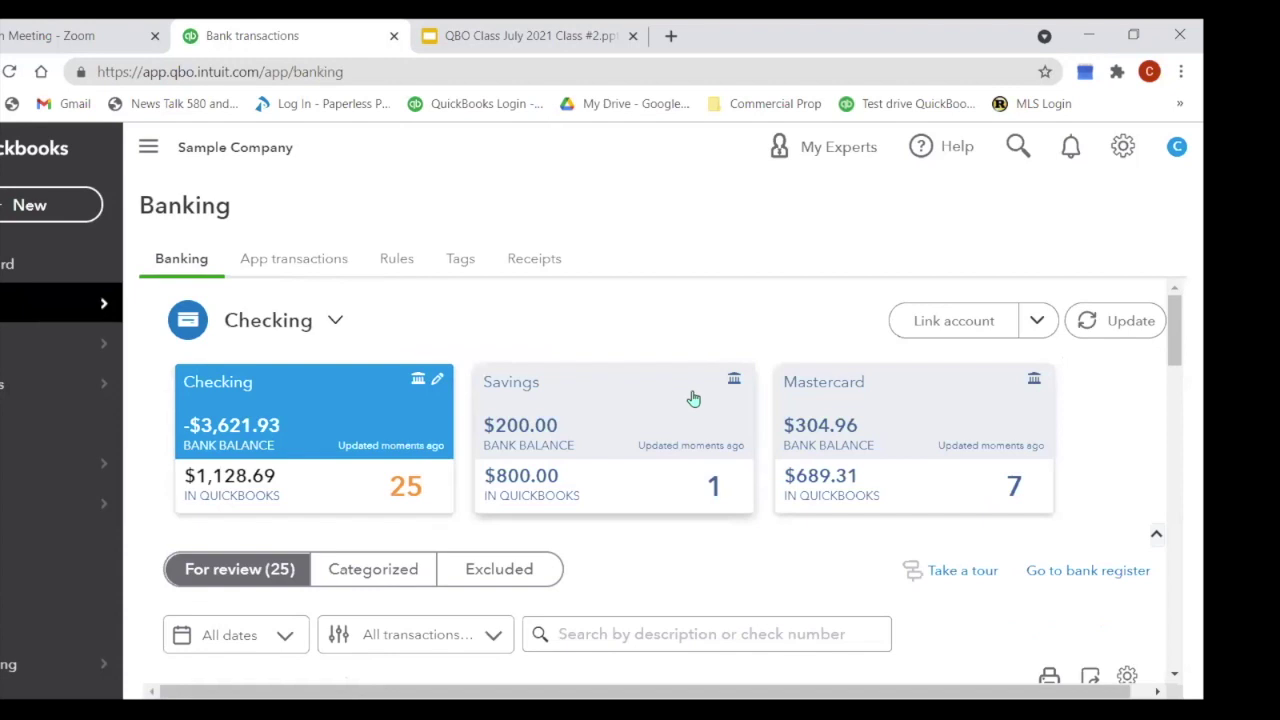
{"action": "left_click", "coordinate": [1122, 571]}
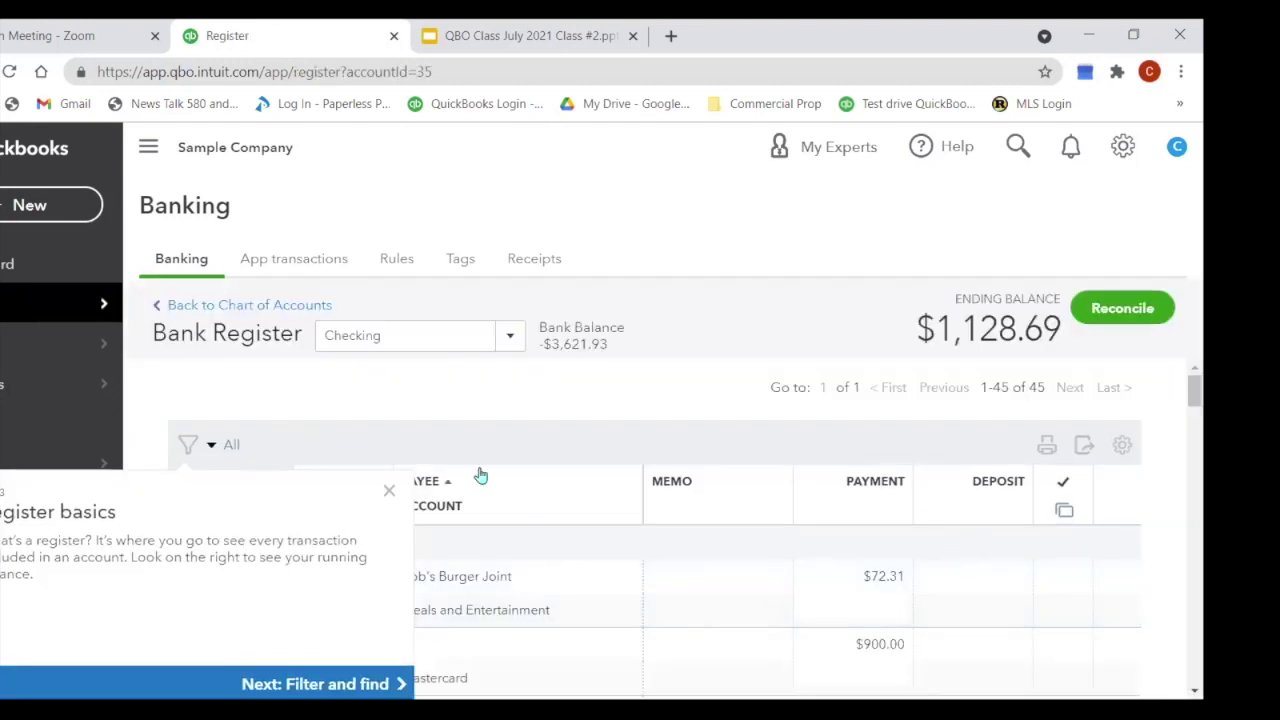
{"action": "left_click", "coordinate": [389, 492]}
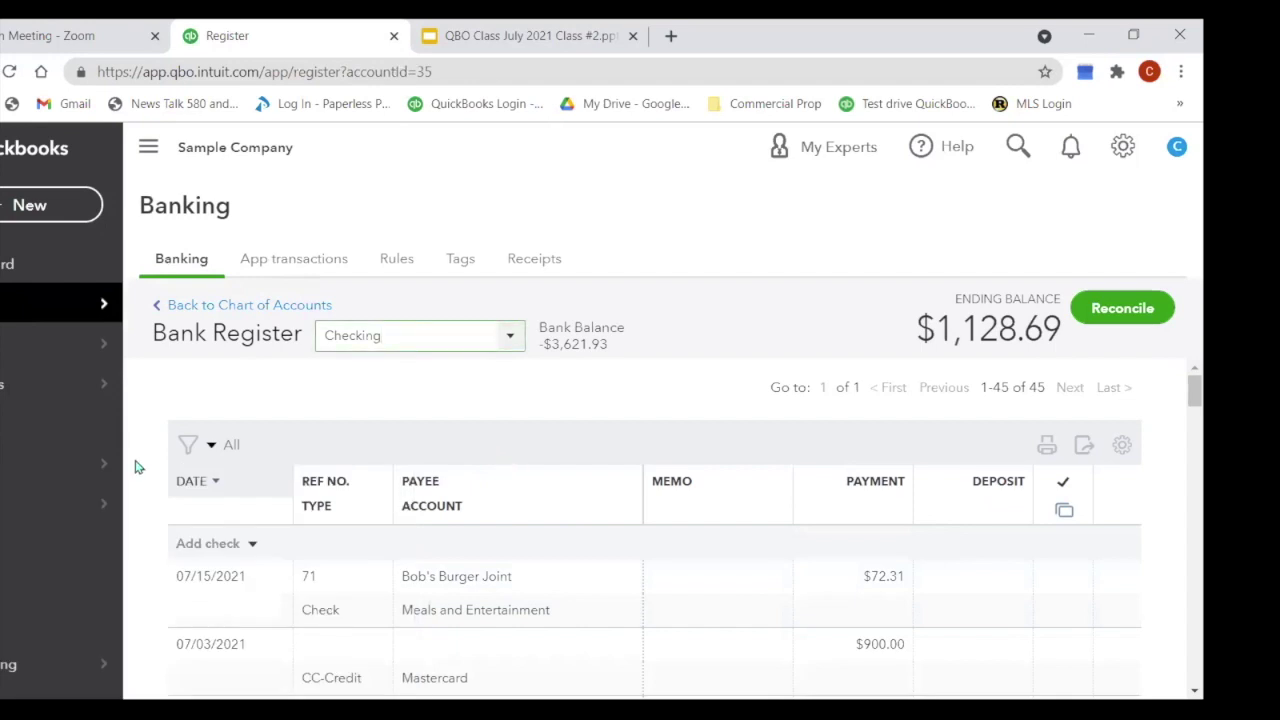
{"action": "scroll", "coordinate": [766, 436], "scroll_direction": "down", "scroll_amount": 3}
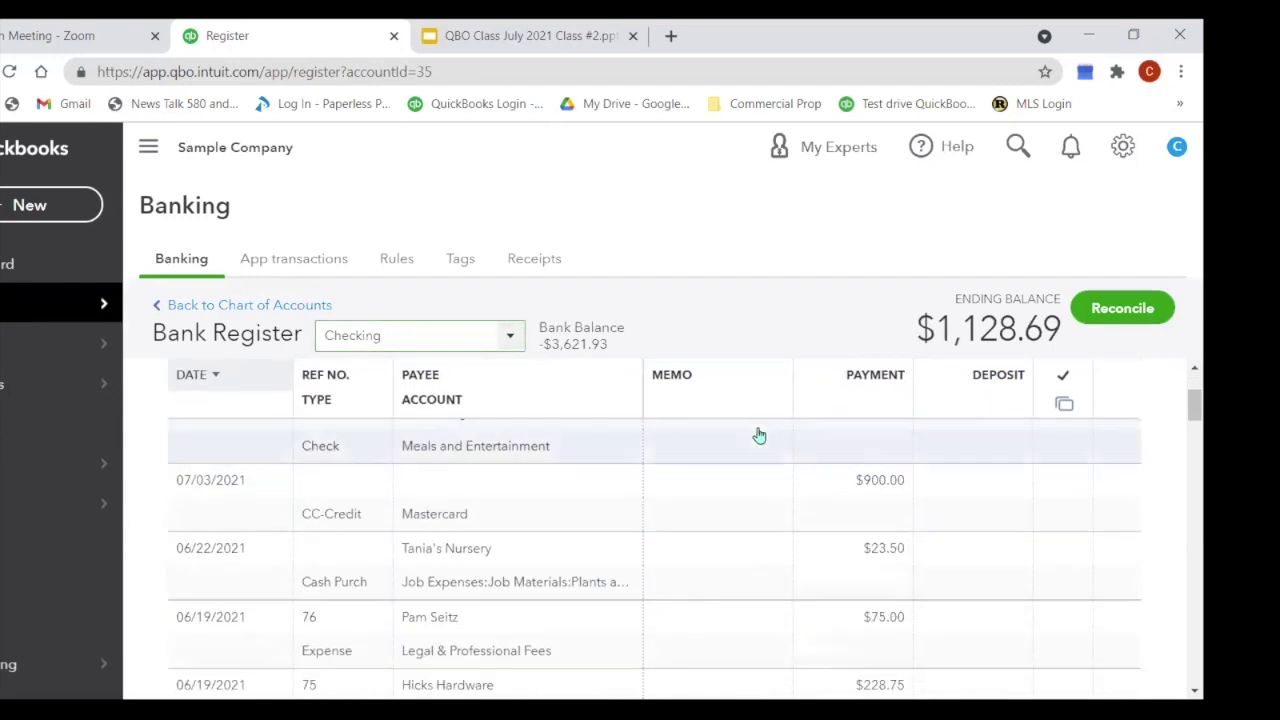
{"action": "scroll", "coordinate": [759, 435], "scroll_direction": "up", "scroll_amount": 3}
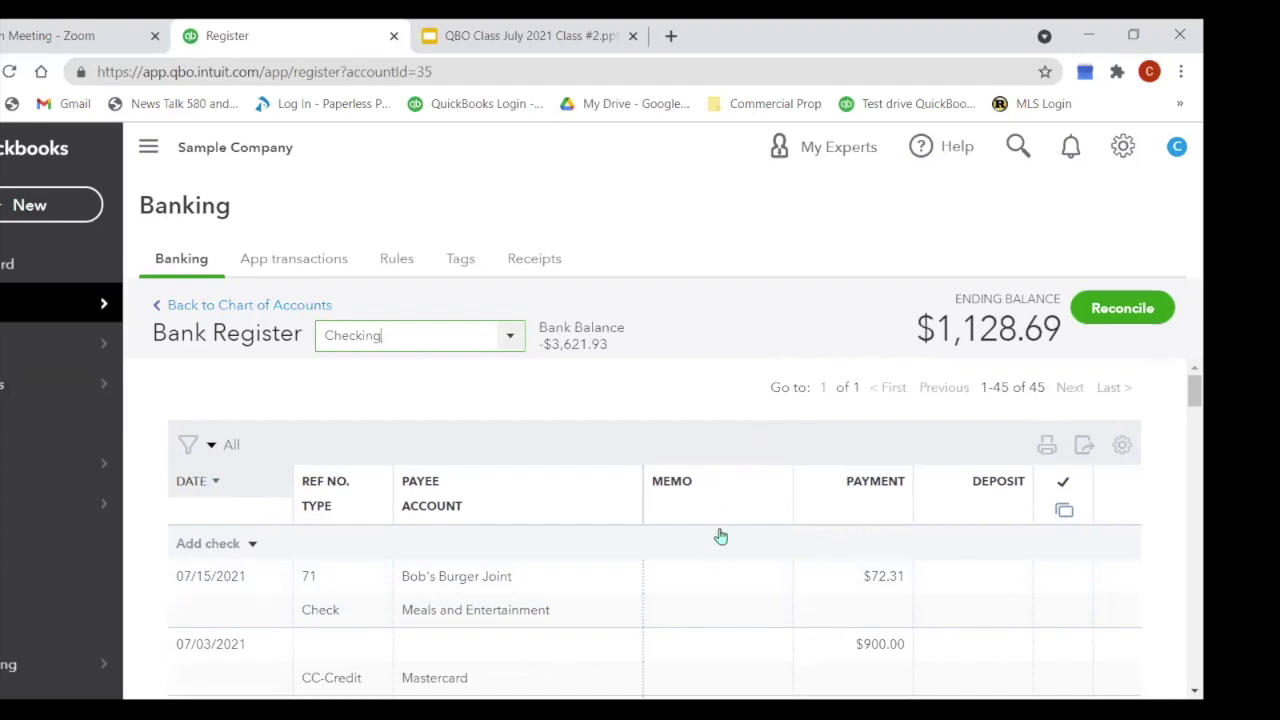
{"action": "scroll", "coordinate": [720, 534], "scroll_direction": "down", "scroll_amount": 1}
Step: Review the Add check transaction types, then go to the Sales tax page
{"action": "left_click", "coordinate": [253, 448]}
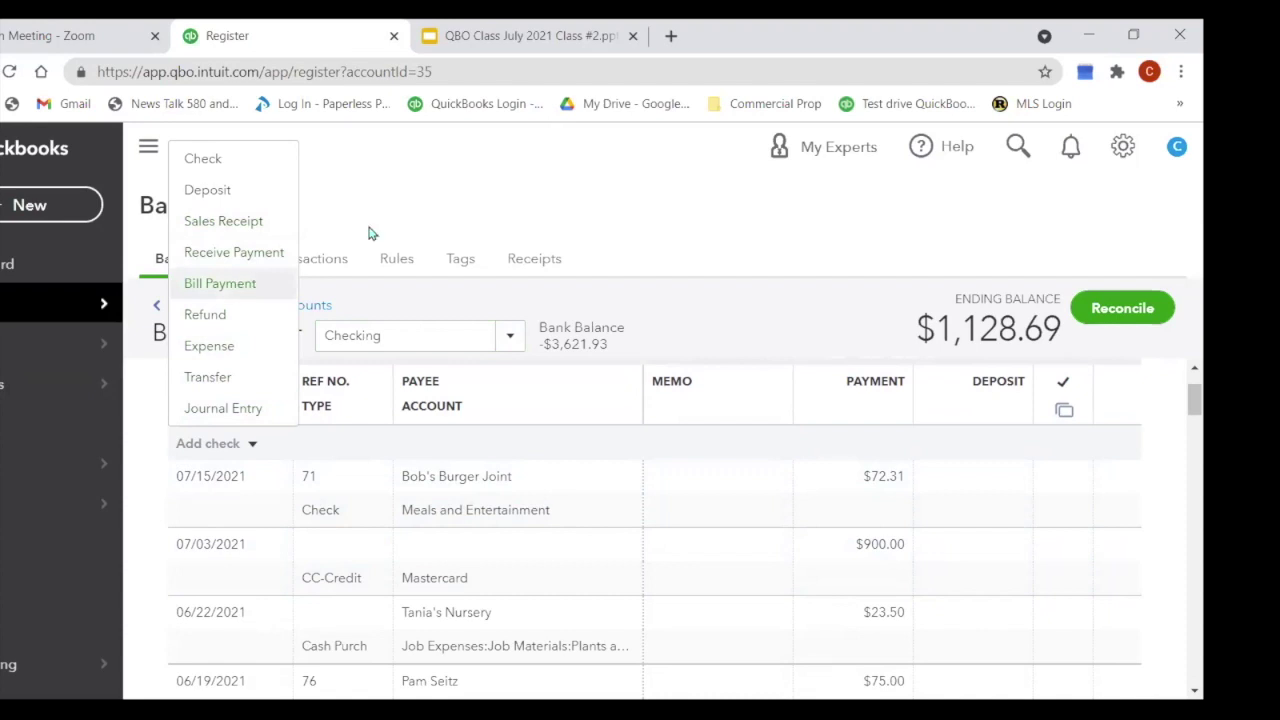
{"action": "left_click", "coordinate": [478, 197]}
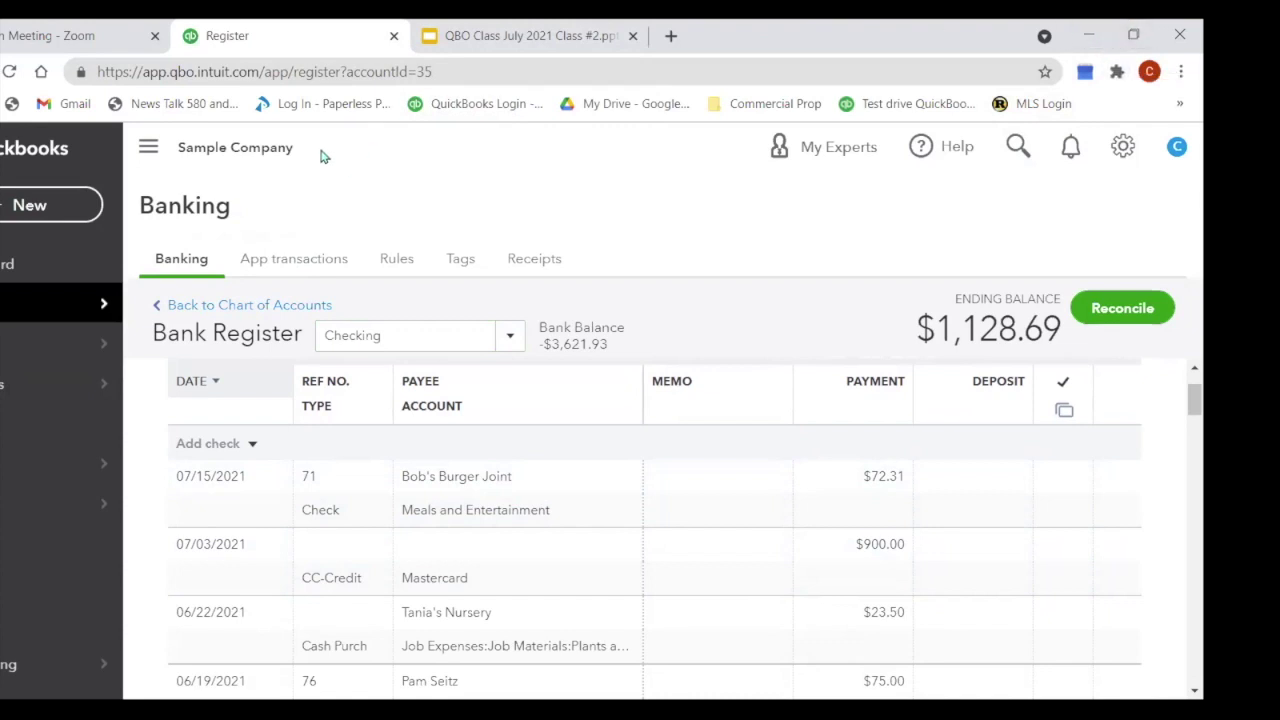
{"action": "scroll", "coordinate": [32, 441], "scroll_direction": "down", "scroll_amount": 1}
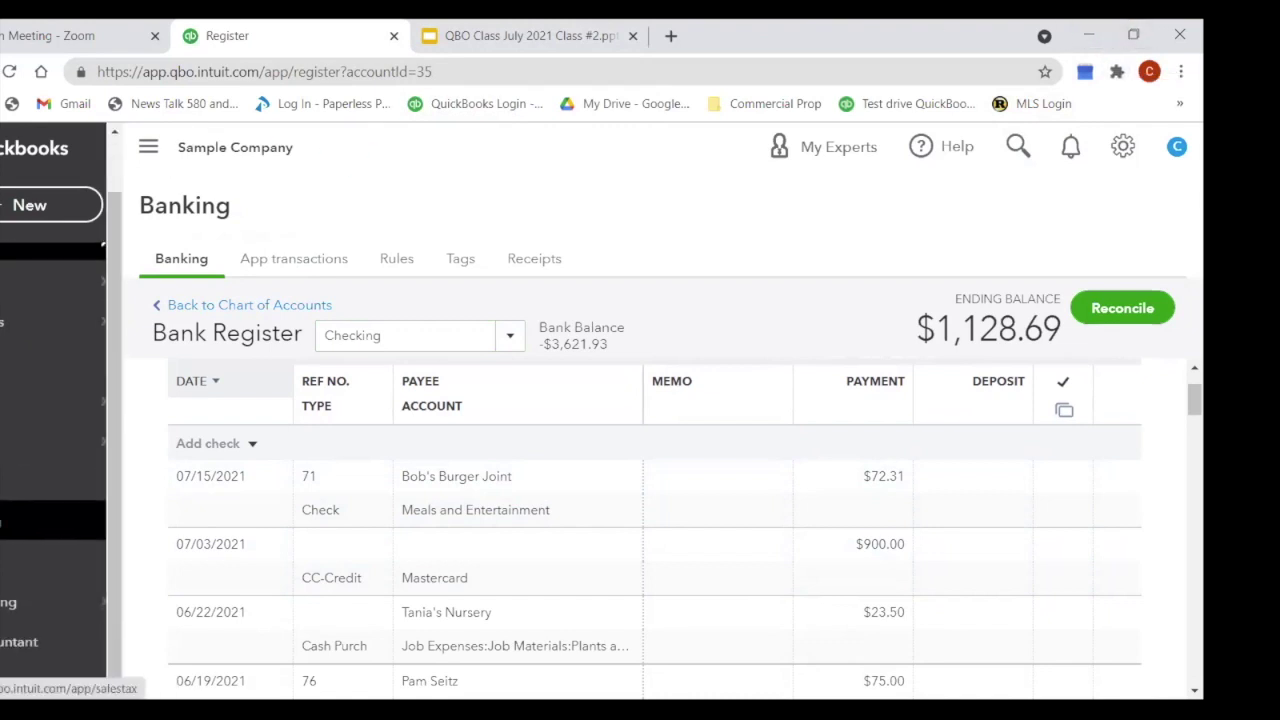
{"action": "left_click", "coordinate": [32, 521]}
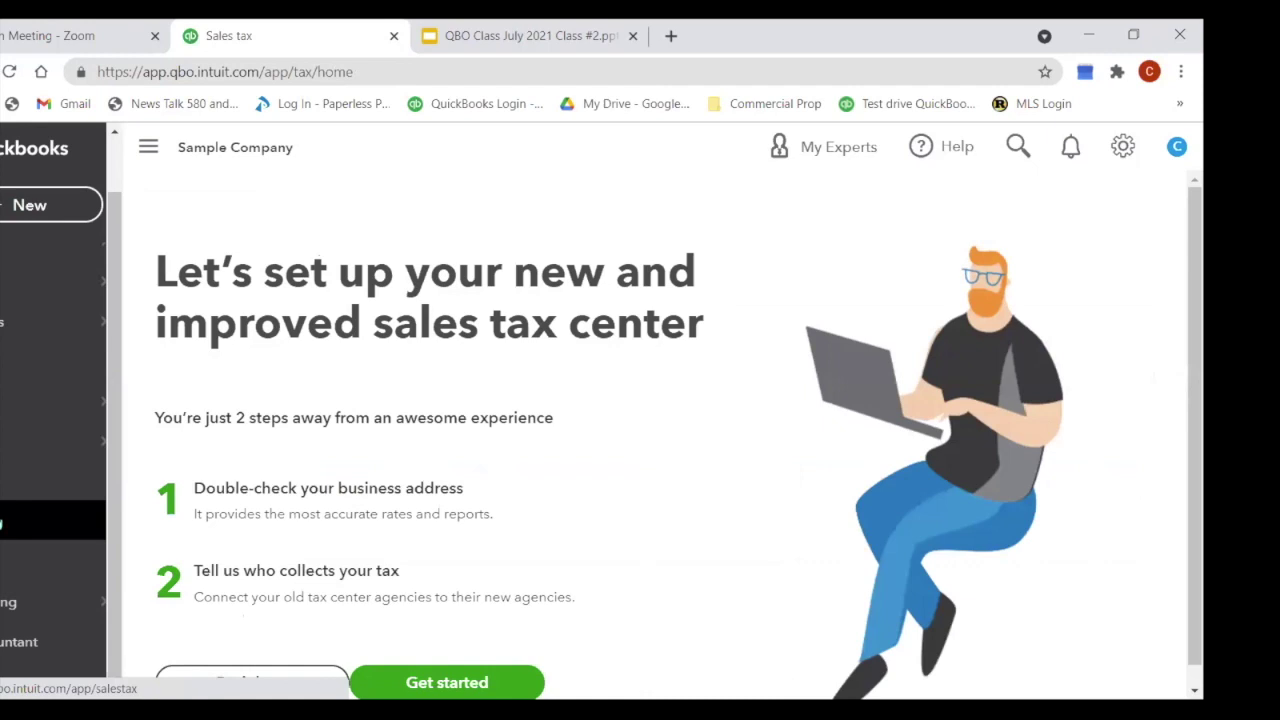
Step: Look over the sales tax center setup page and open the gear settings menu
{"action": "scroll", "coordinate": [516, 414], "scroll_direction": "down", "scroll_amount": 1}
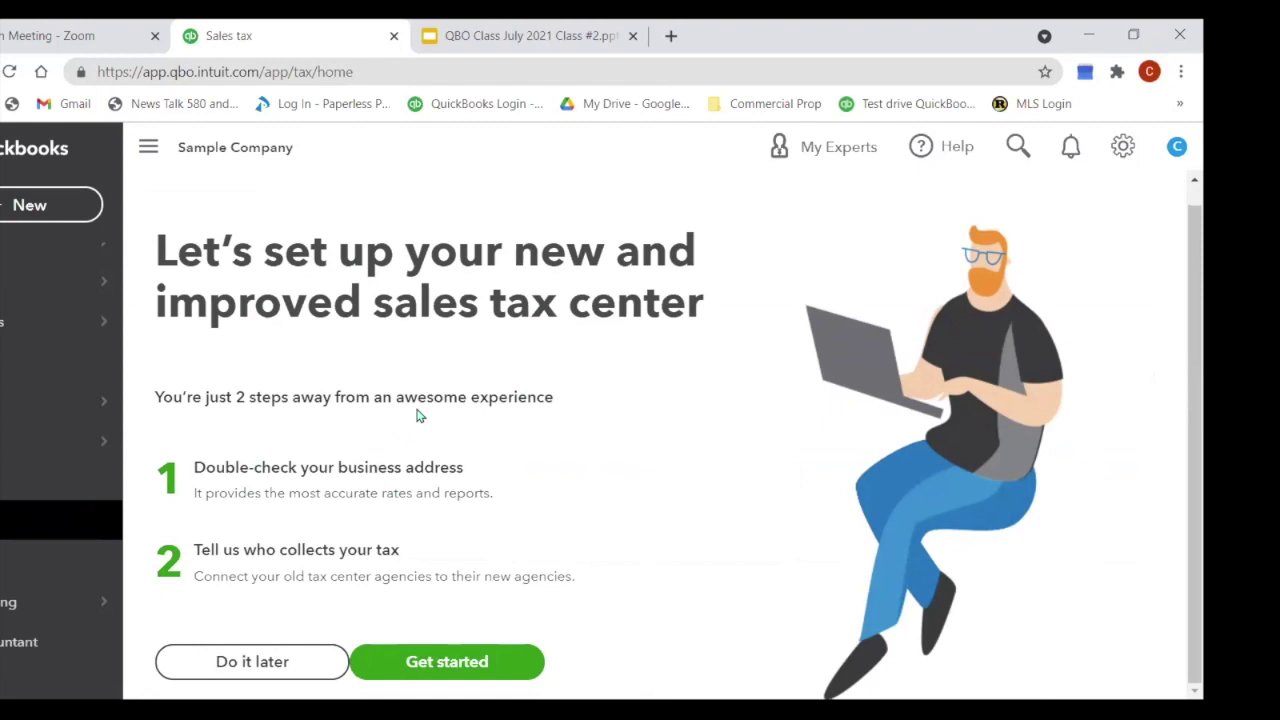
{"action": "left_click", "coordinate": [1133, 155]}
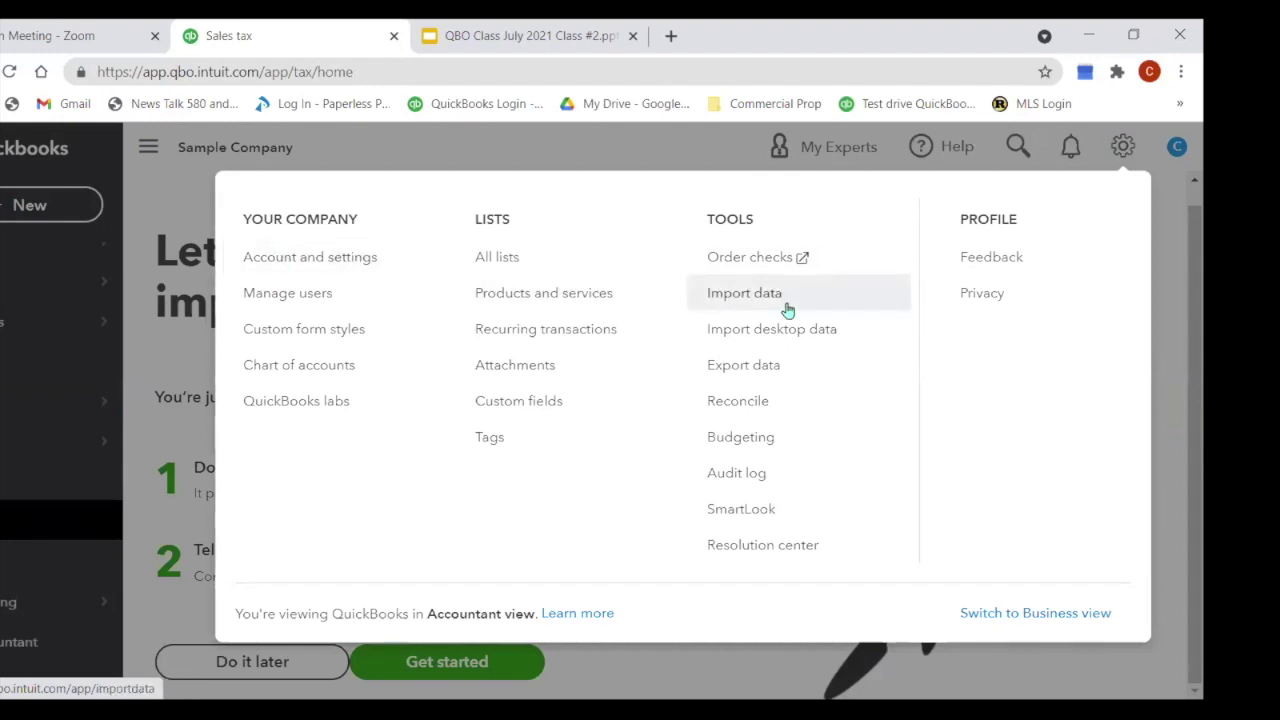
Step: Open Account and settings and review the Sales settings, including Net 30 terms
{"action": "left_click", "coordinate": [307, 275]}
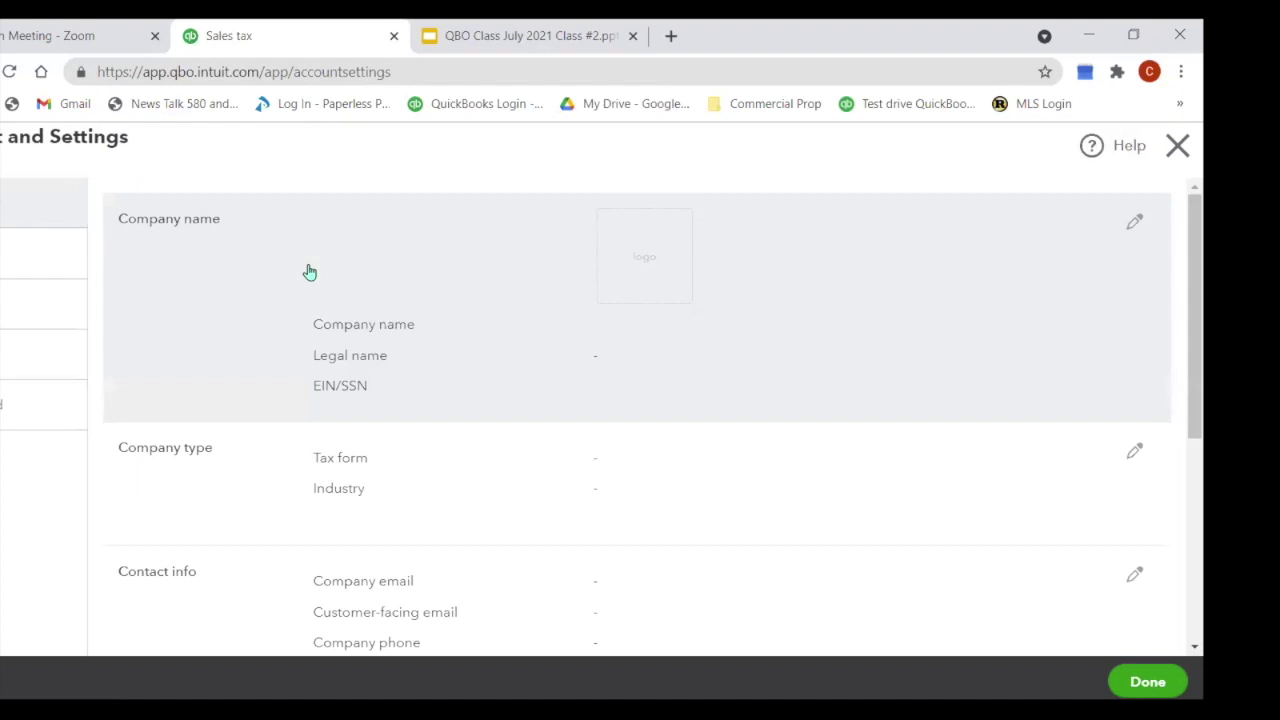
{"action": "left_click", "coordinate": [44, 303]}
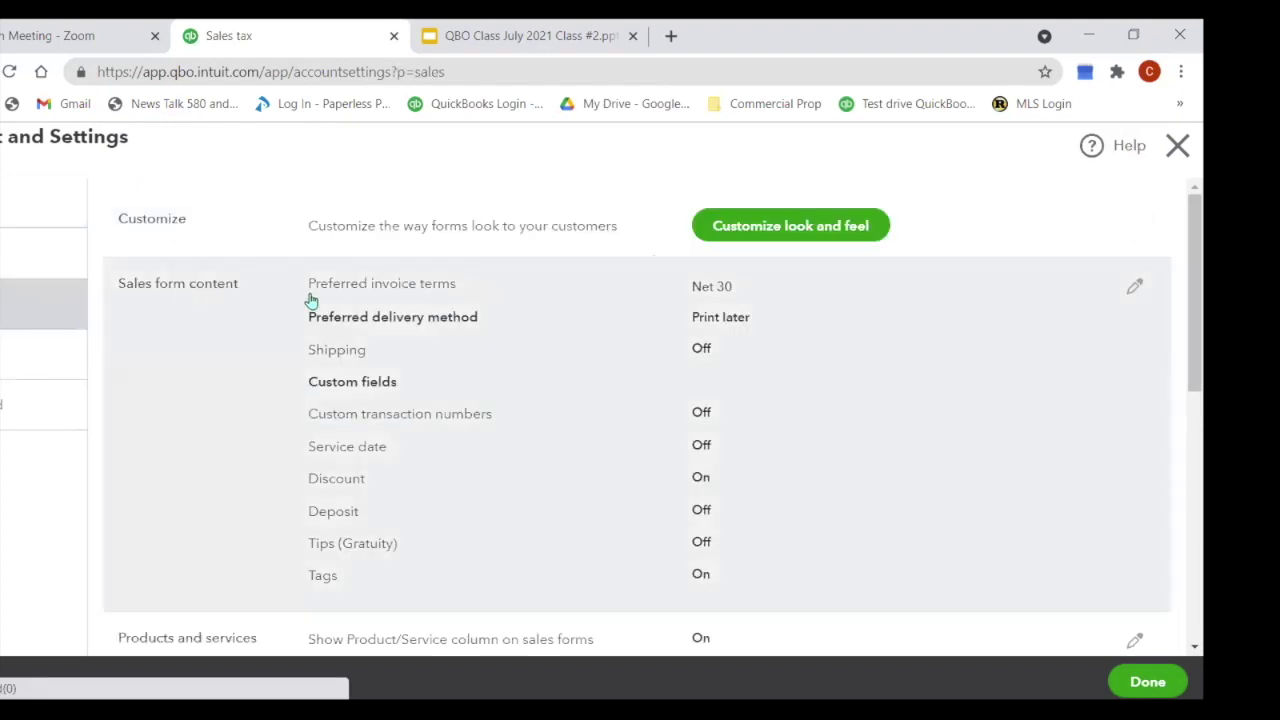
{"action": "scroll", "coordinate": [834, 403], "scroll_direction": "down", "scroll_amount": 1}
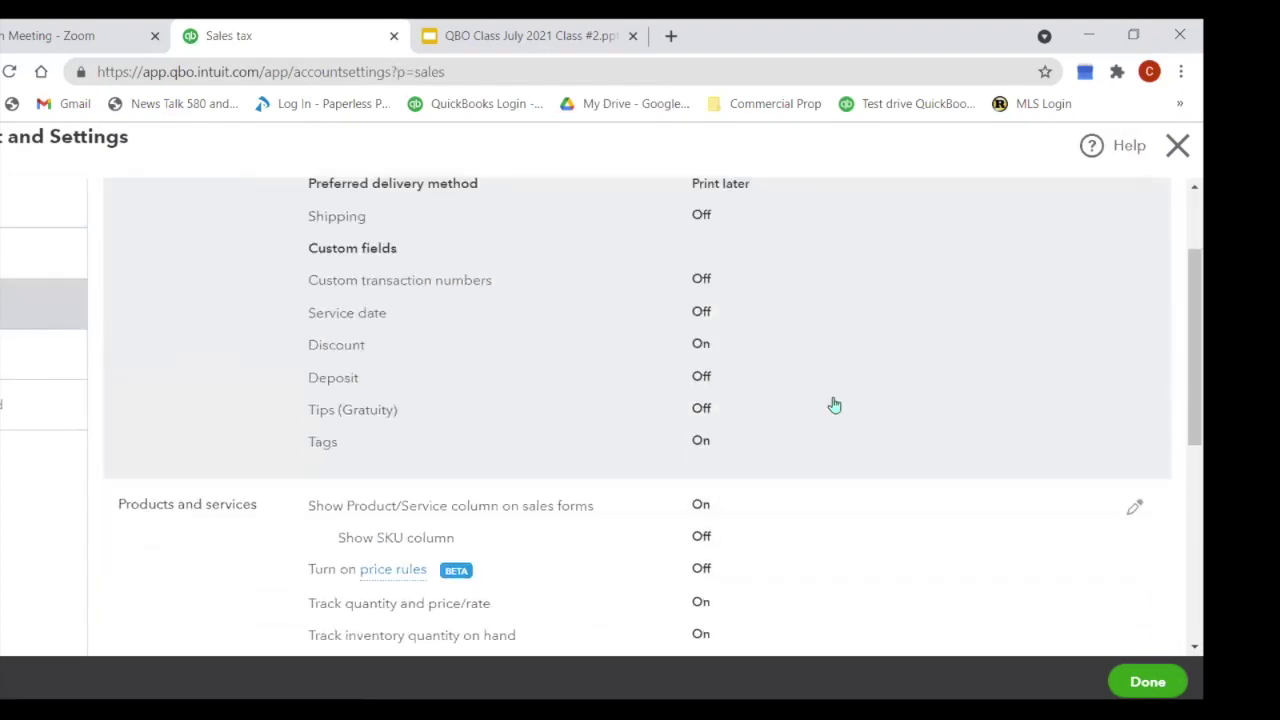
{"action": "scroll", "coordinate": [837, 402], "scroll_direction": "down", "scroll_amount": 1}
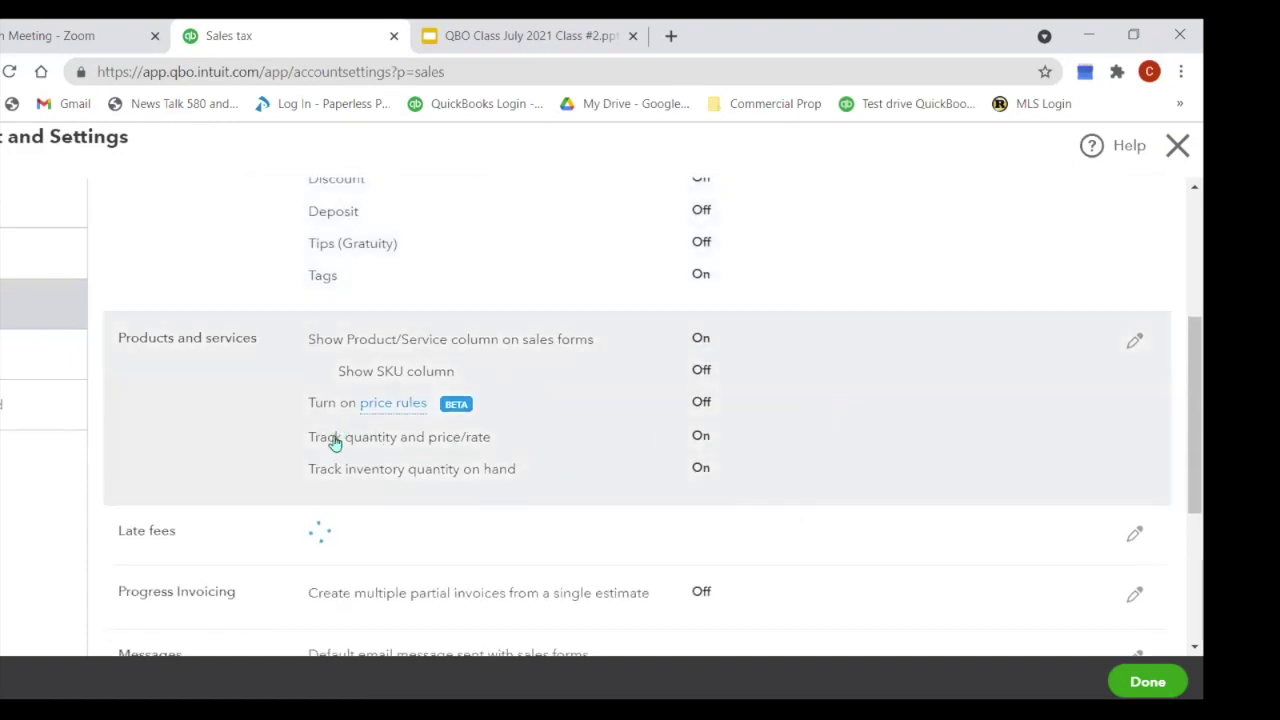
{"action": "scroll", "coordinate": [780, 396], "scroll_direction": "down", "scroll_amount": 2}
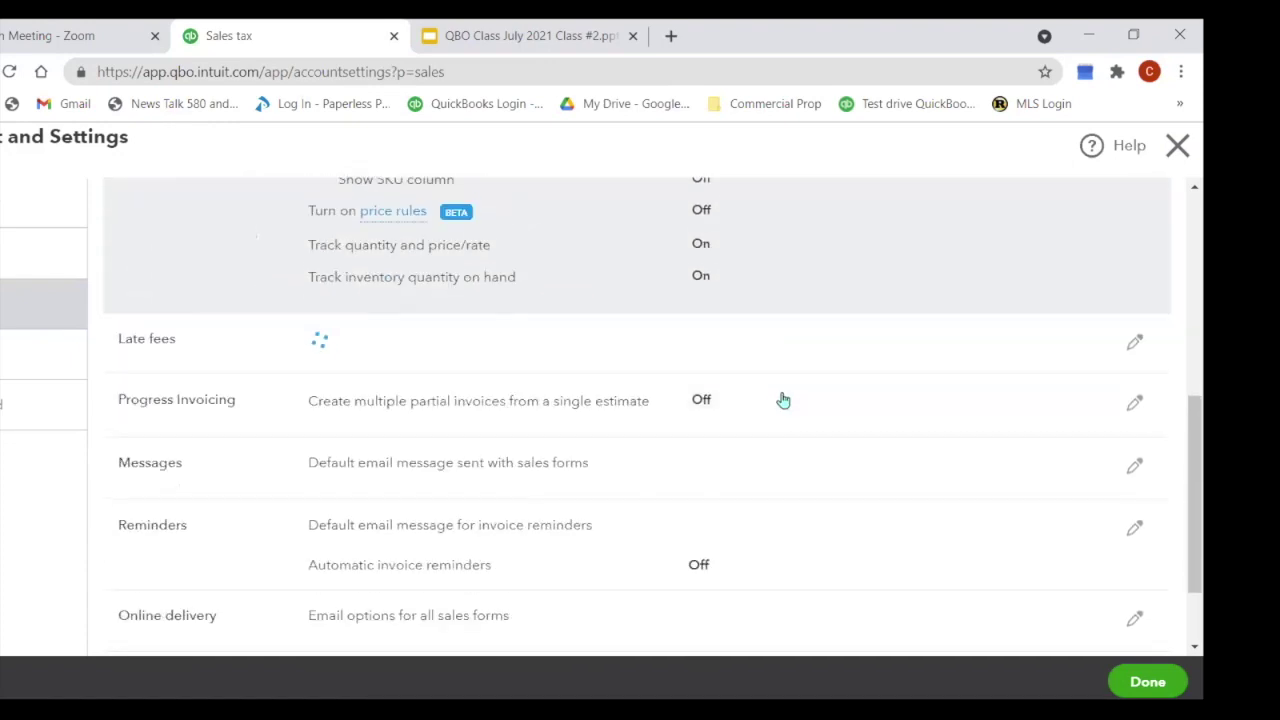
{"action": "scroll", "coordinate": [780, 397], "scroll_direction": "down", "scroll_amount": 1}
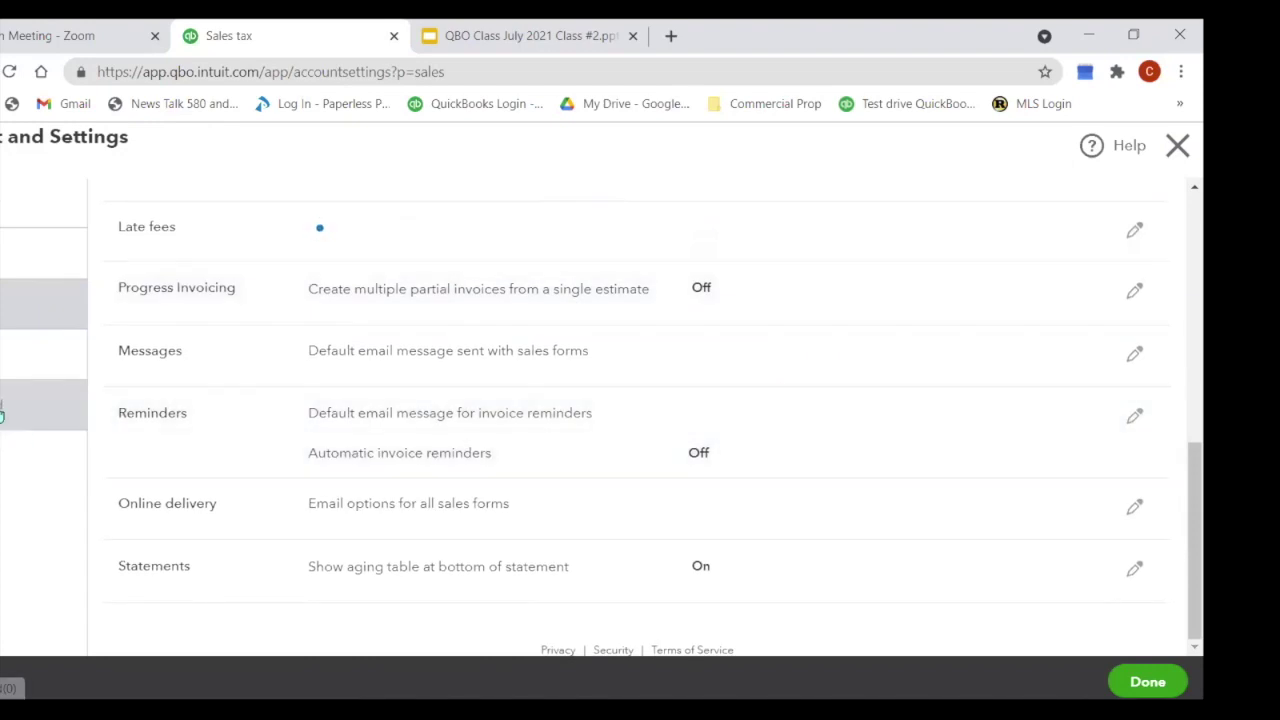
Step: Review the Advanced settings, revisit Sales settings, then close Account and settings
{"action": "left_click", "coordinate": [2, 413]}
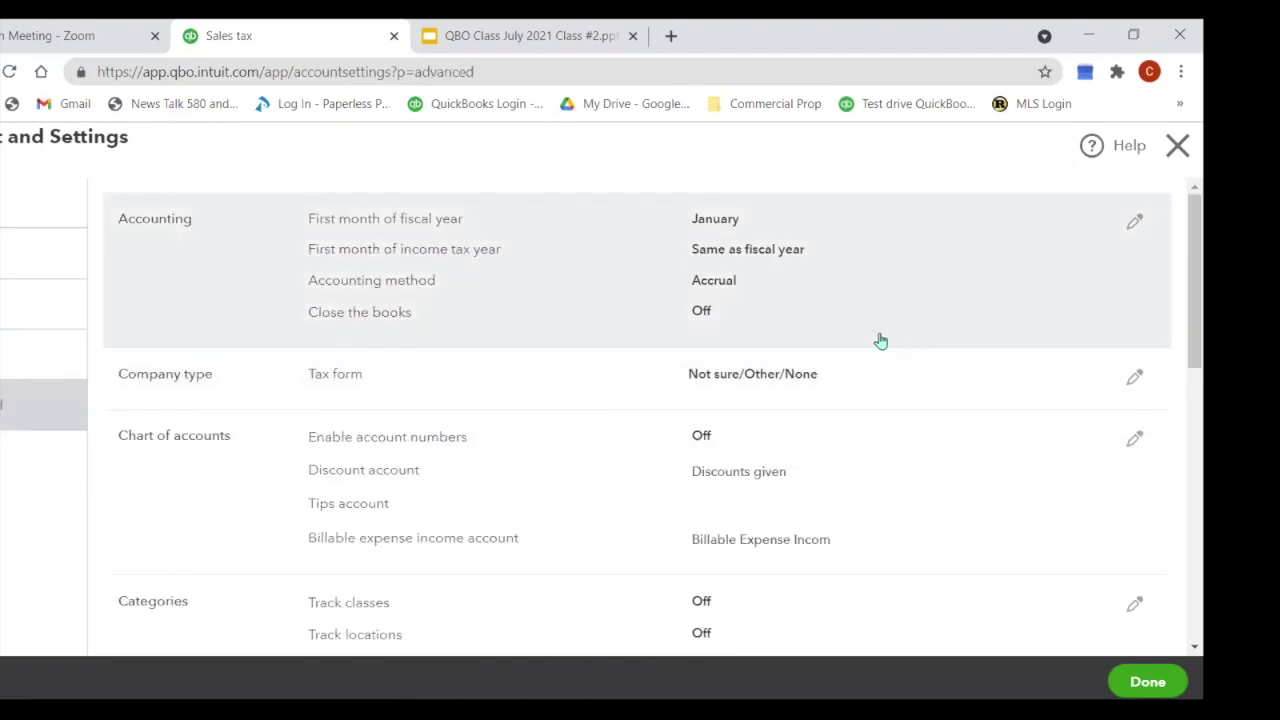
{"action": "scroll", "coordinate": [880, 341], "scroll_direction": "down", "scroll_amount": 5}
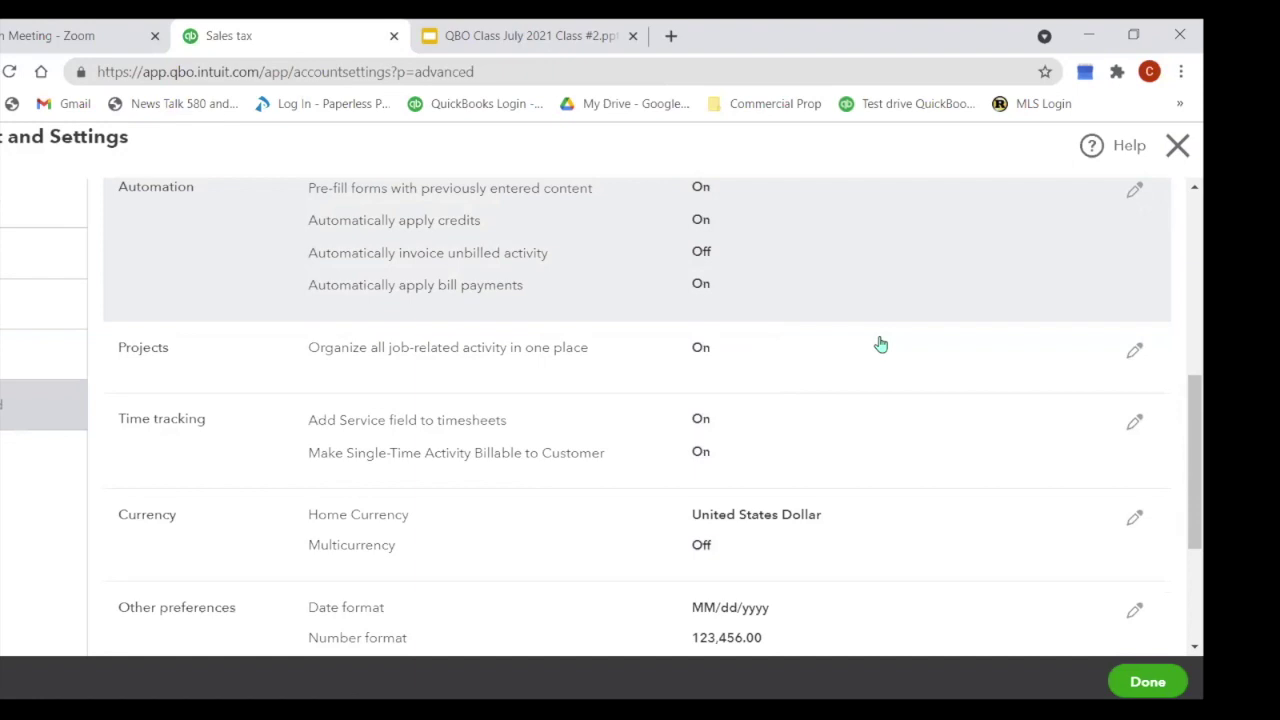
{"action": "scroll", "coordinate": [880, 345], "scroll_direction": "down", "scroll_amount": 3}
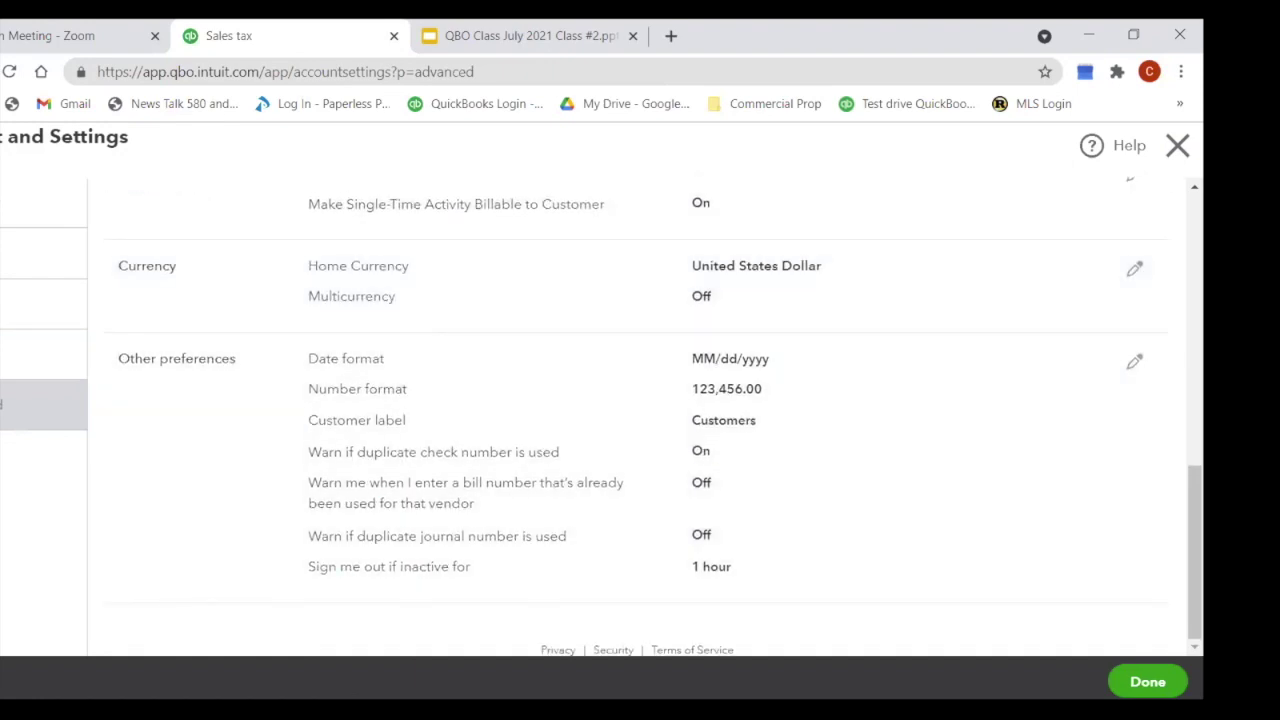
{"action": "scroll", "coordinate": [452, 416], "scroll_direction": "up", "scroll_amount": 8}
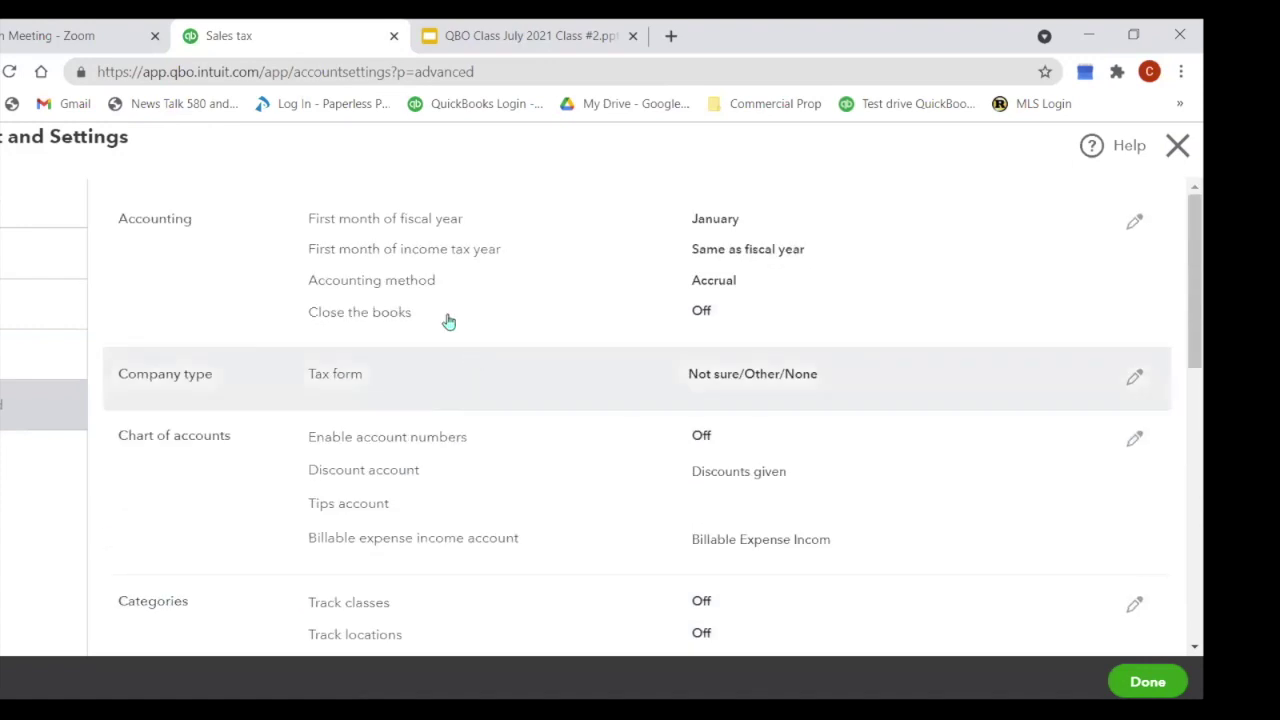
{"action": "left_click", "coordinate": [15, 303]}
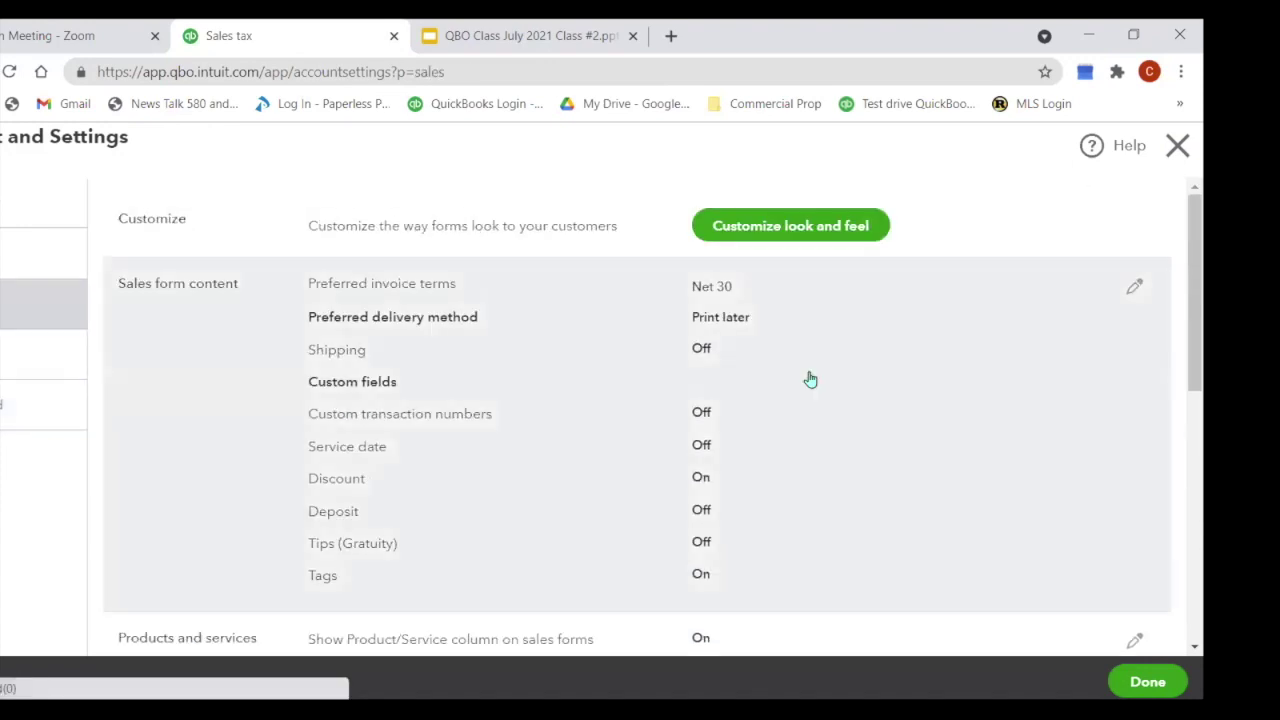
{"action": "scroll", "coordinate": [1039, 401], "scroll_direction": "down", "scroll_amount": 4}
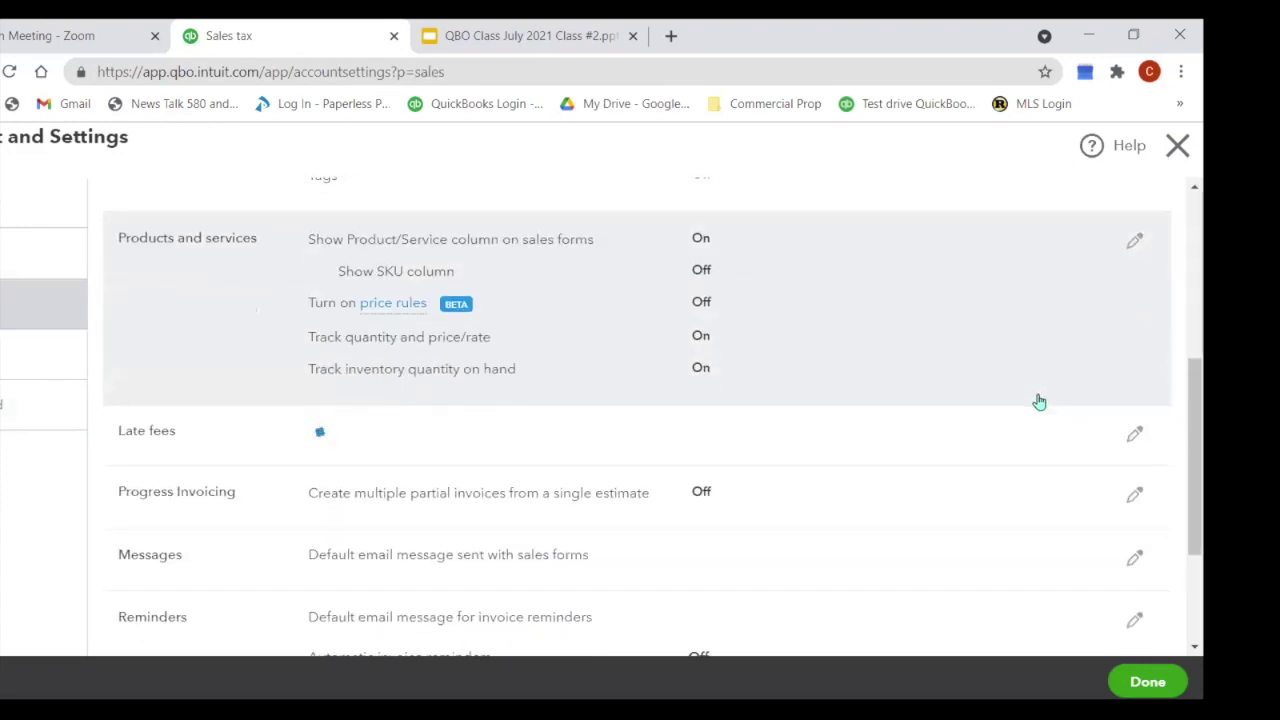
{"action": "scroll", "coordinate": [1036, 402], "scroll_direction": "down", "scroll_amount": 2}
{"action": "scroll", "coordinate": [1025, 408], "scroll_direction": "up", "scroll_amount": 1}
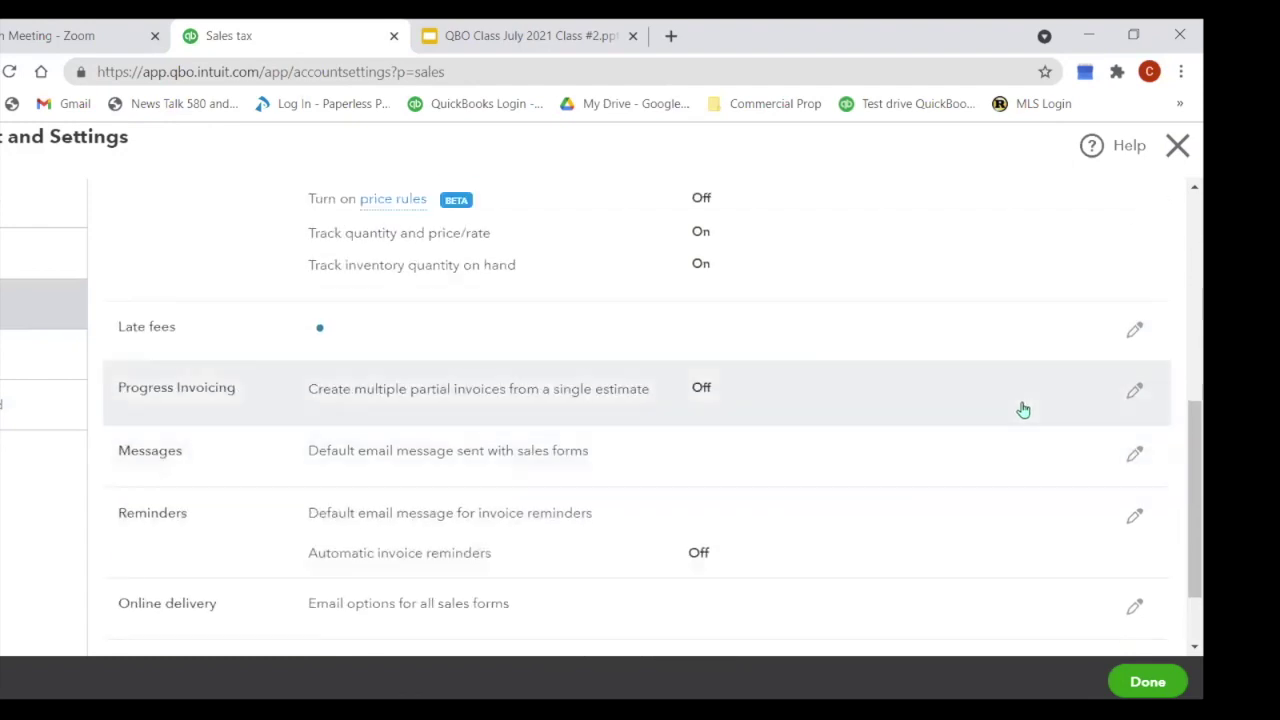
{"action": "scroll", "coordinate": [1023, 409], "scroll_direction": "up", "scroll_amount": 5}
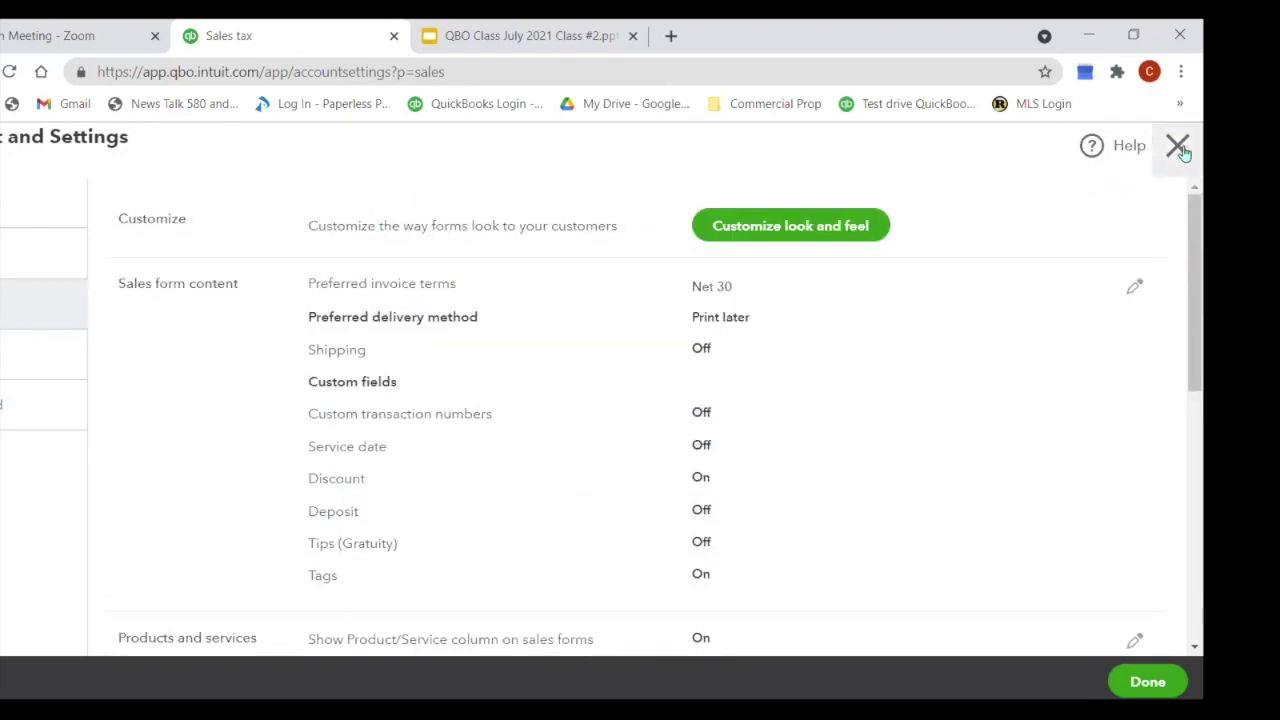
{"action": "left_click", "coordinate": [1178, 146]}
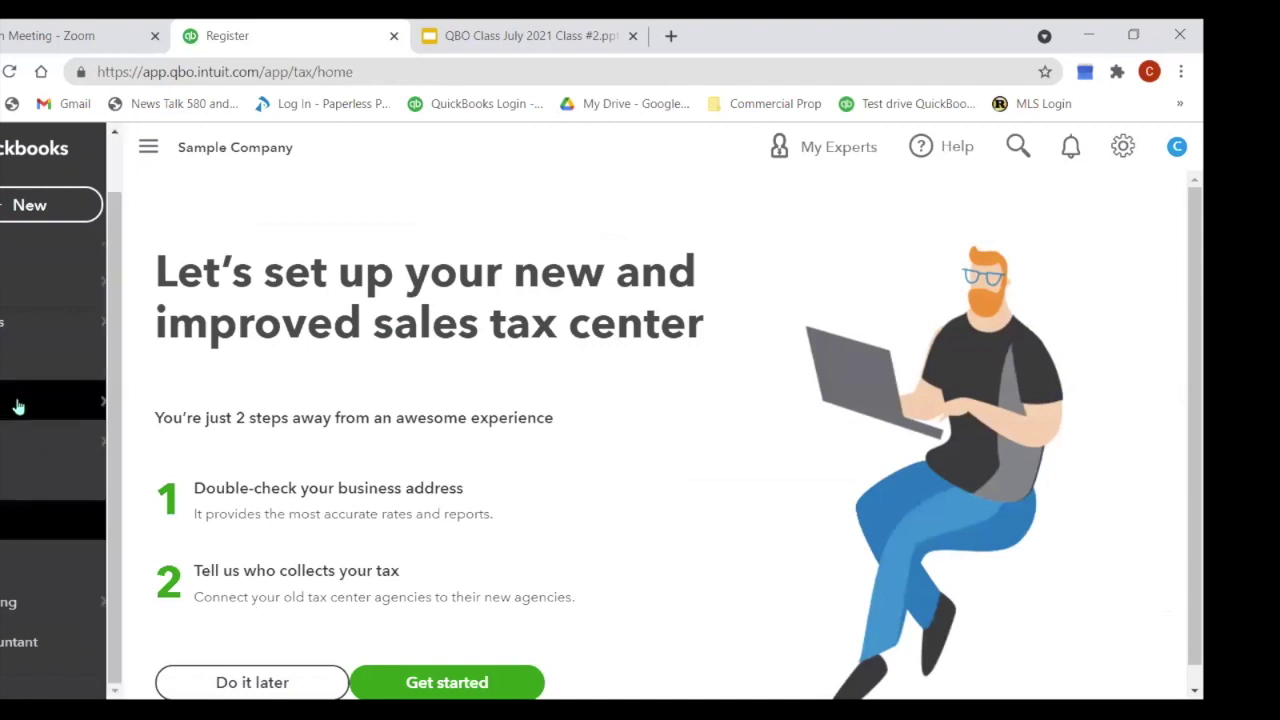
Step: Navigate to the Sales Invoices list, led by overdue invoice 1012 for $274.50
{"action": "mouse_move", "coordinate": [86, 323]}
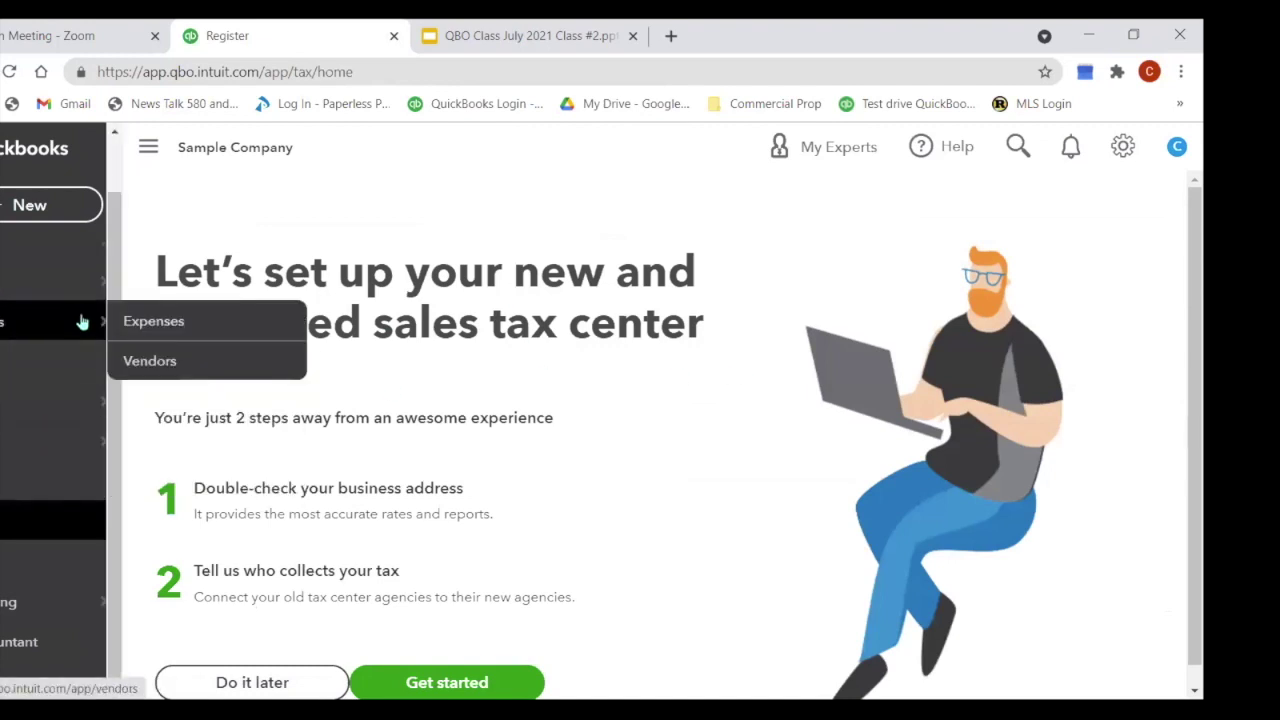
{"action": "left_click", "coordinate": [150, 362]}
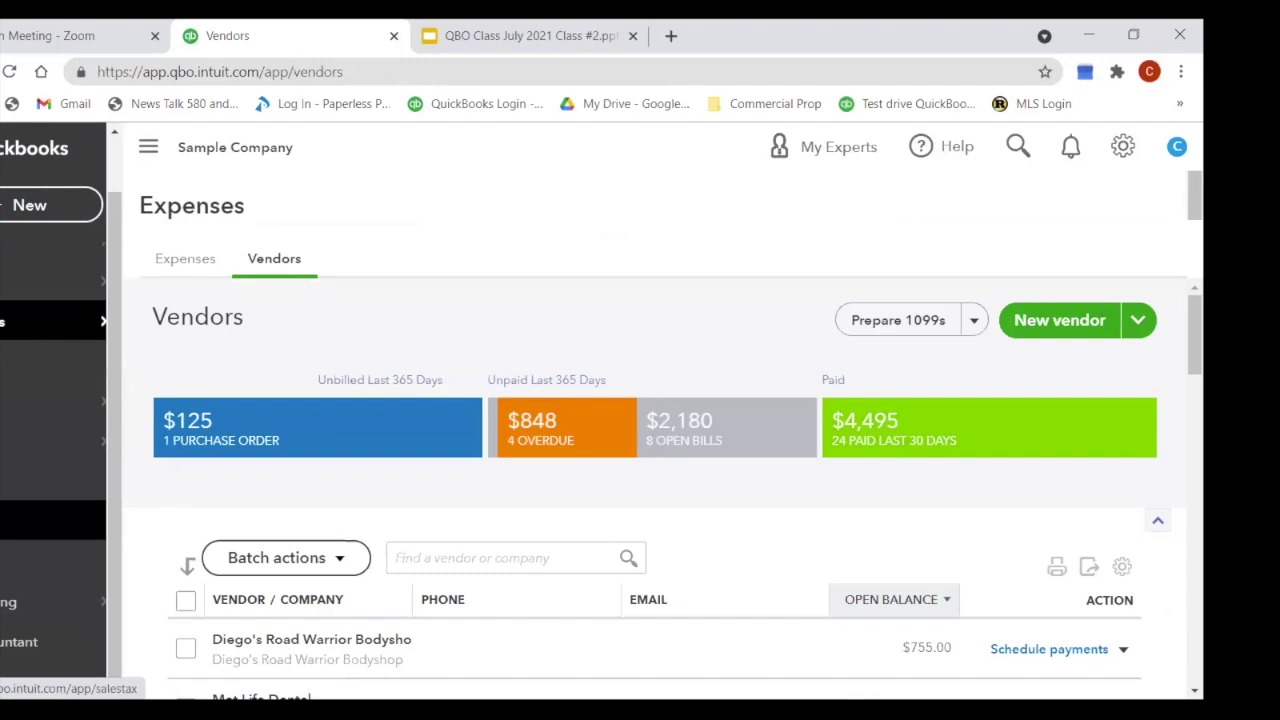
{"action": "left_click", "coordinate": [10, 283]}
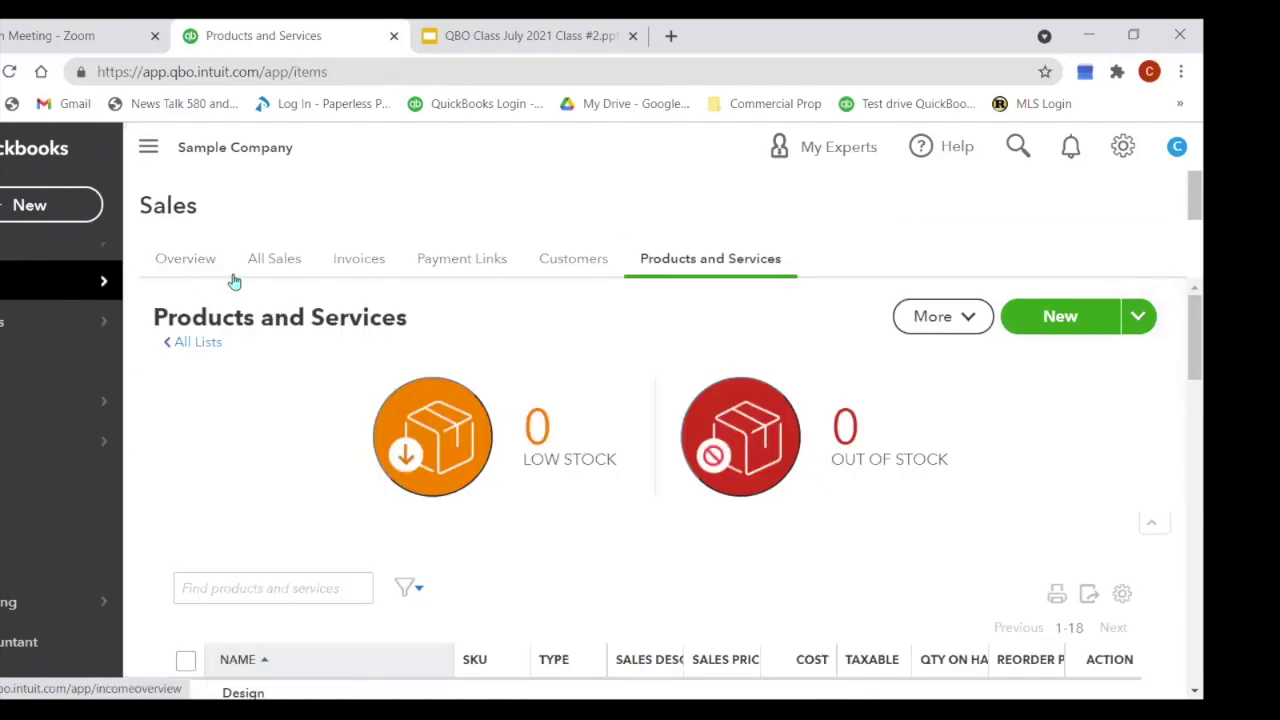
{"action": "left_click", "coordinate": [352, 260]}
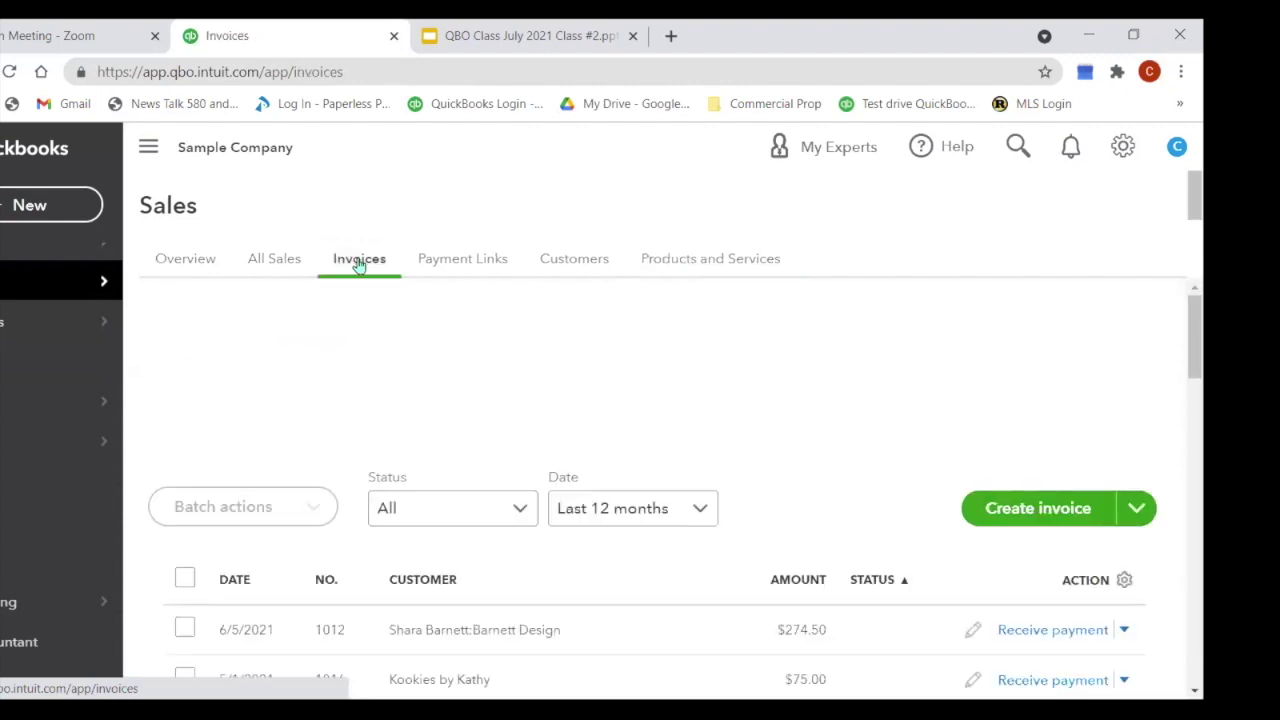
{"action": "scroll", "coordinate": [608, 391], "scroll_direction": "down", "scroll_amount": 2}
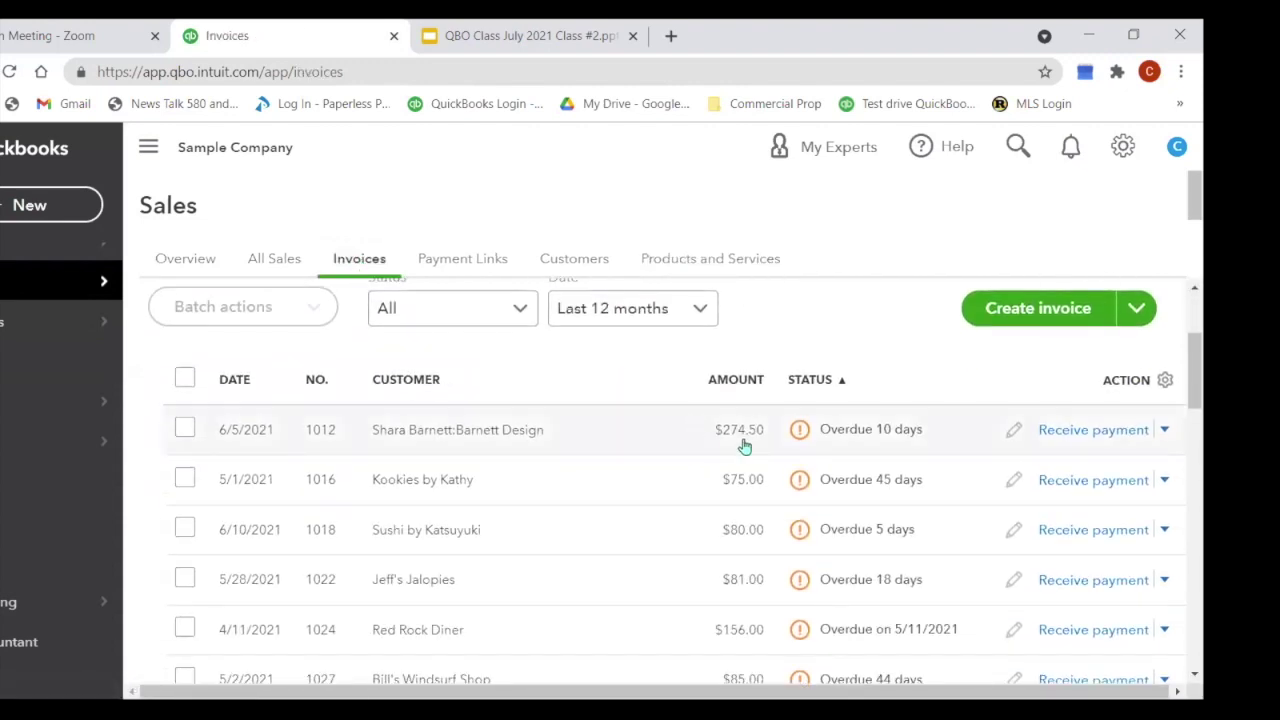
Step: View invoice 1012's $274.50 details, dismiss the filter tip, and open it for editing
{"action": "left_click", "coordinate": [730, 428]}
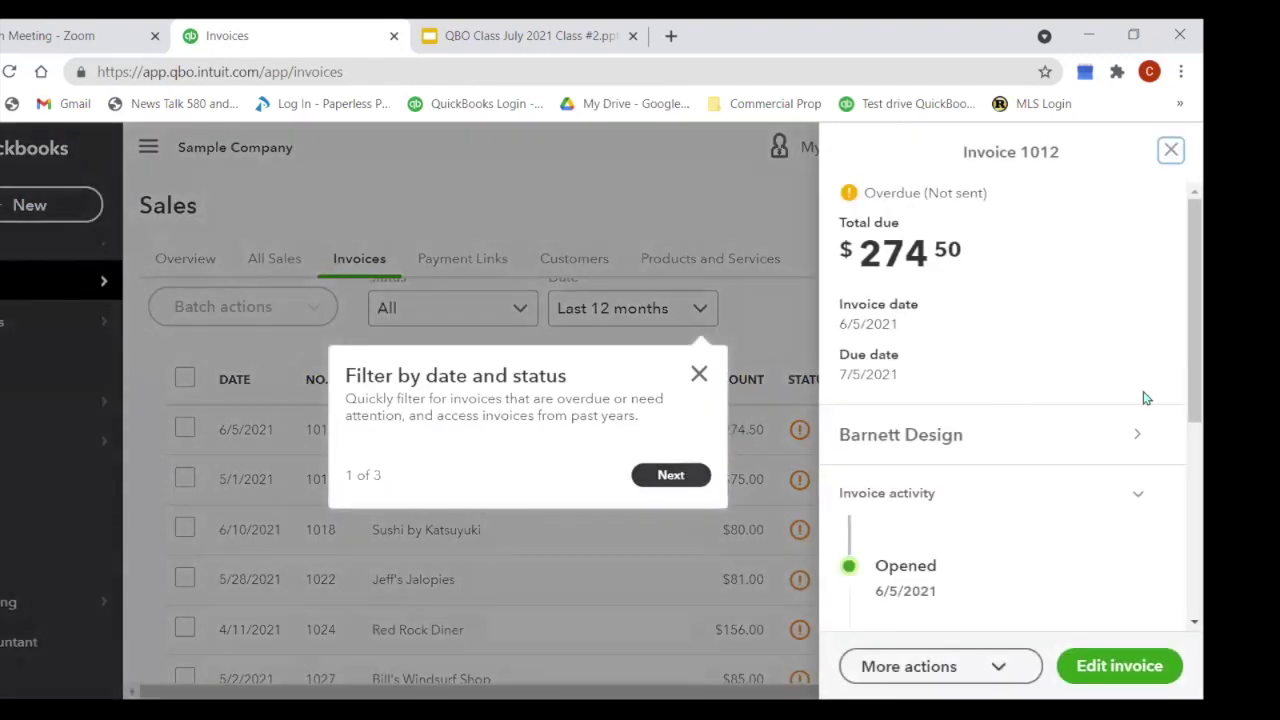
{"action": "scroll", "coordinate": [1032, 458], "scroll_direction": "down", "scroll_amount": 3}
{"action": "scroll", "coordinate": [1032, 458], "scroll_direction": "up", "scroll_amount": 2}
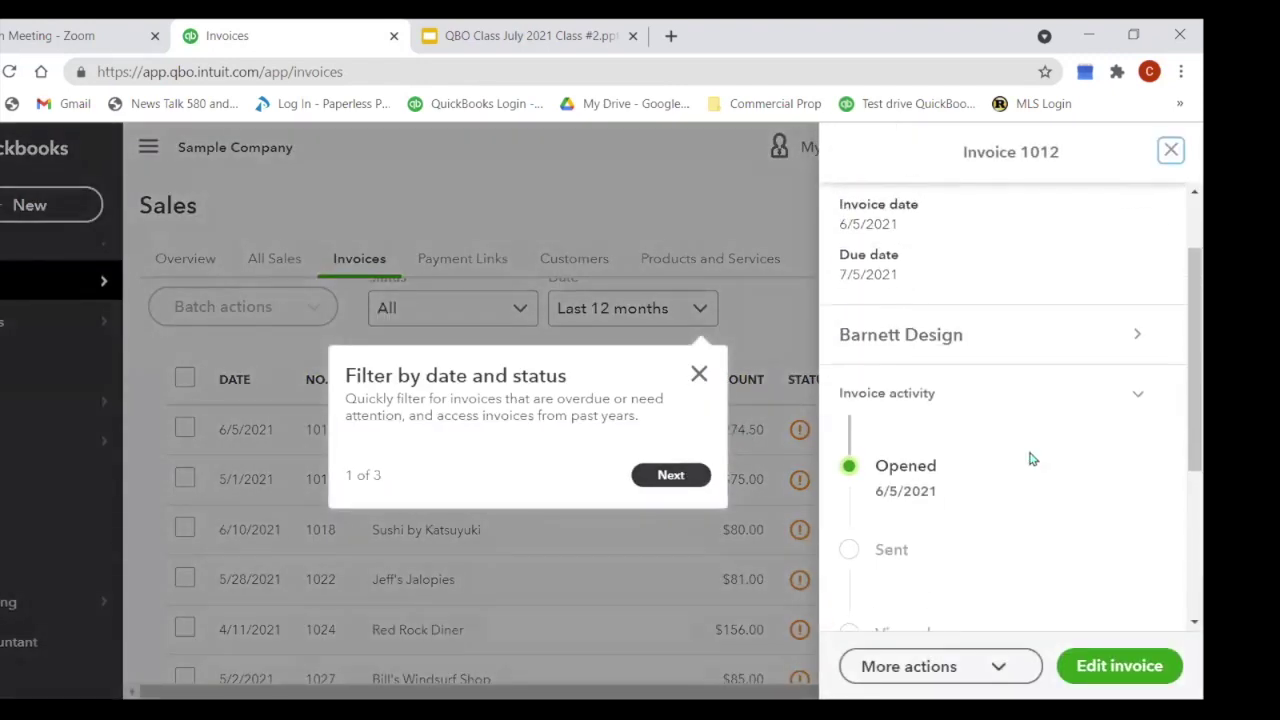
{"action": "left_click", "coordinate": [698, 373]}
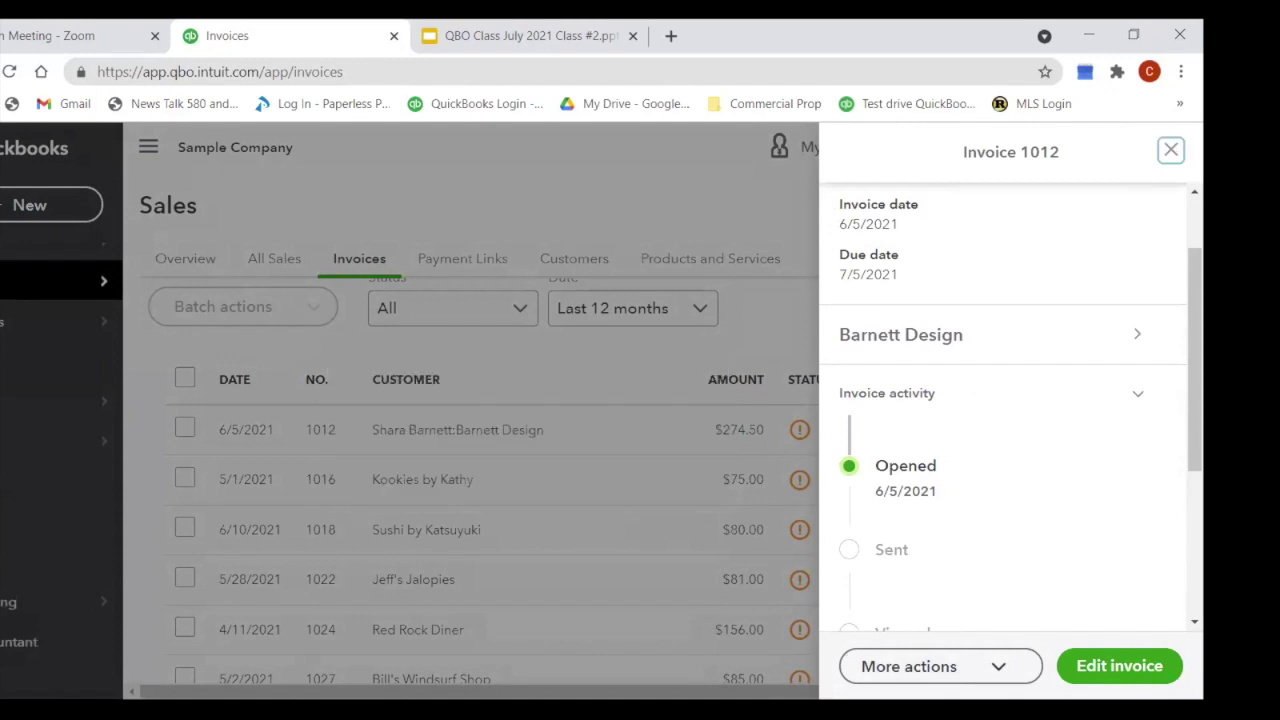
{"action": "left_click", "coordinate": [1096, 667]}
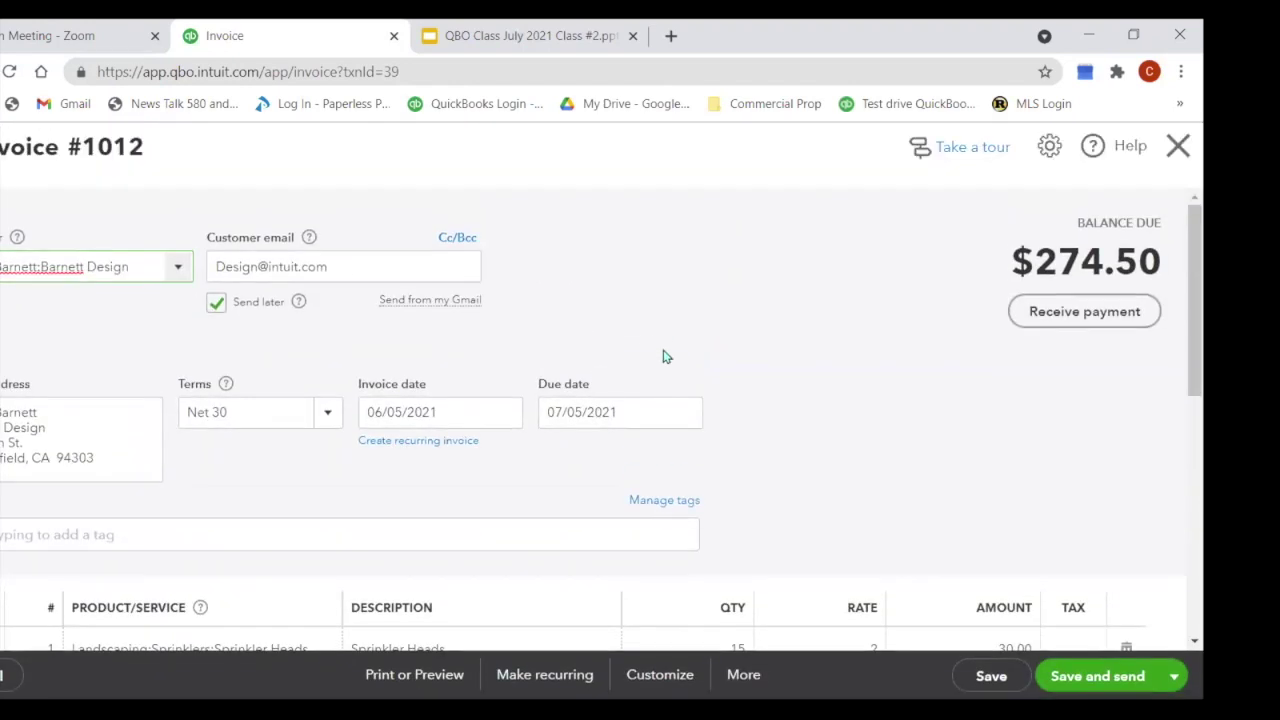
Step: Apply the California 8% sales tax rate to invoice 1012
{"action": "scroll", "coordinate": [664, 356], "scroll_direction": "down", "scroll_amount": 3}
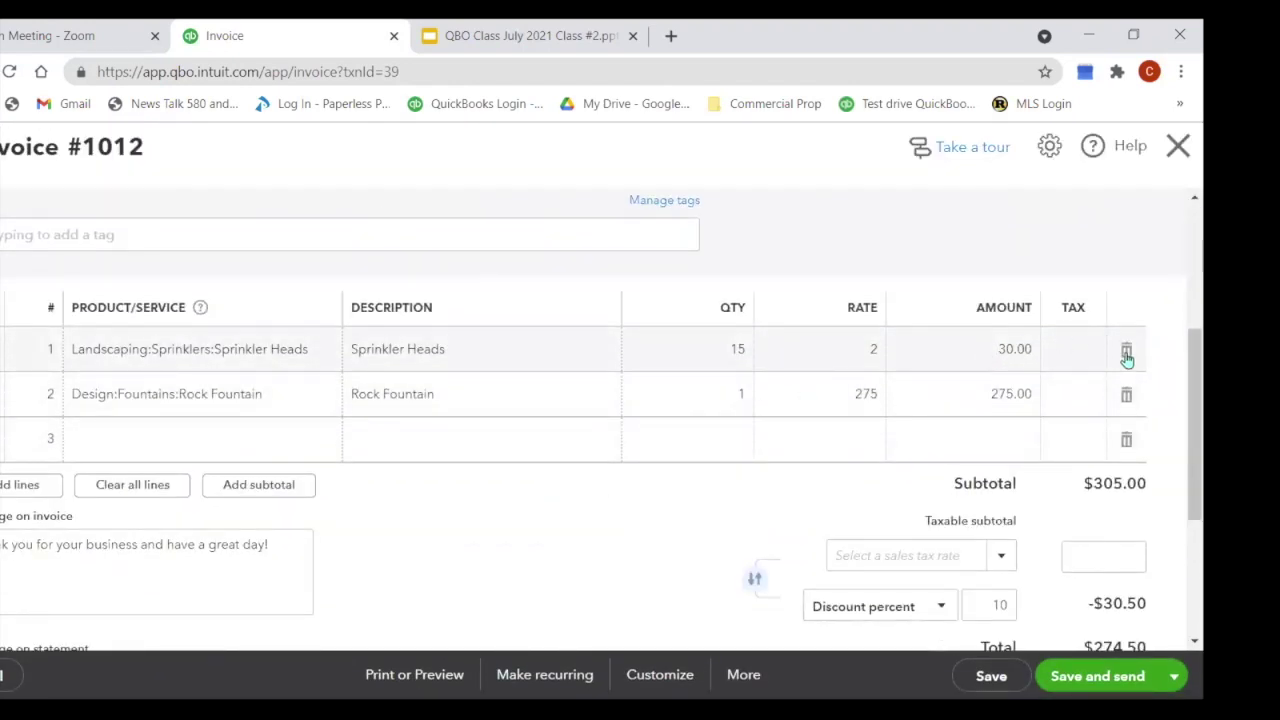
{"action": "left_click", "coordinate": [1074, 350]}
{"action": "scroll", "coordinate": [885, 460], "scroll_direction": "down", "scroll_amount": 1}
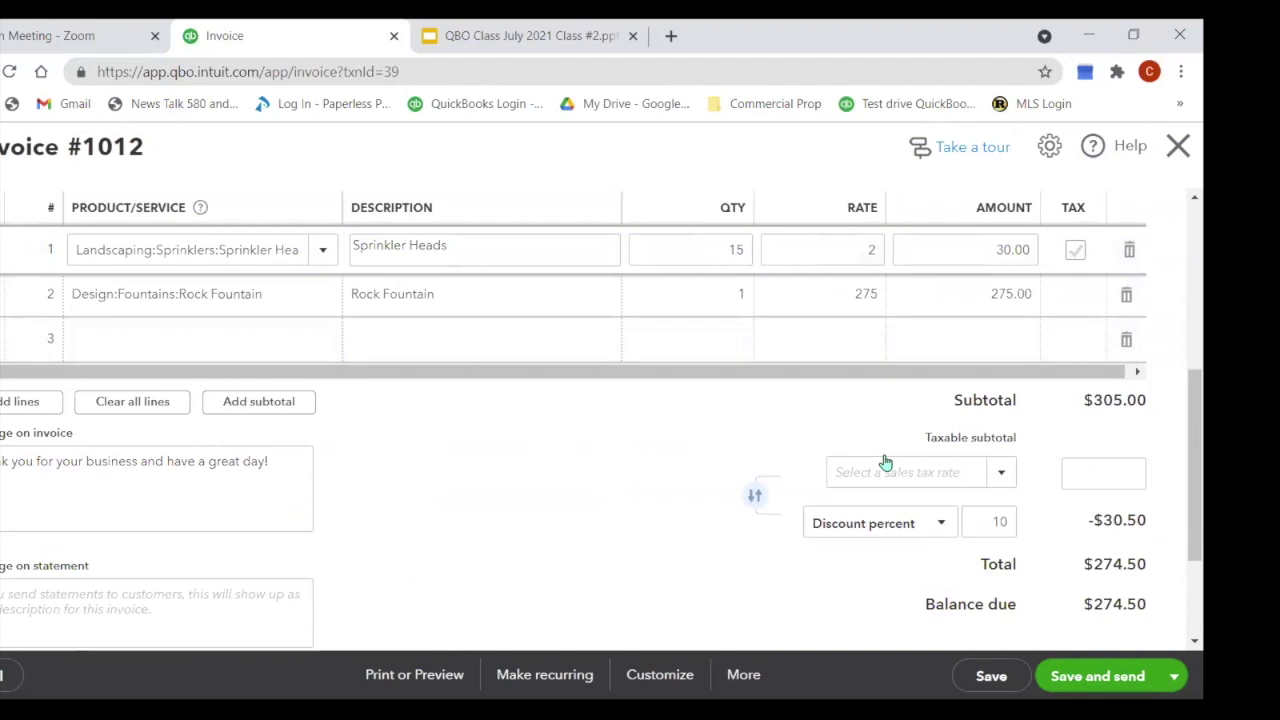
{"action": "scroll", "coordinate": [885, 462], "scroll_direction": "down", "scroll_amount": 1}
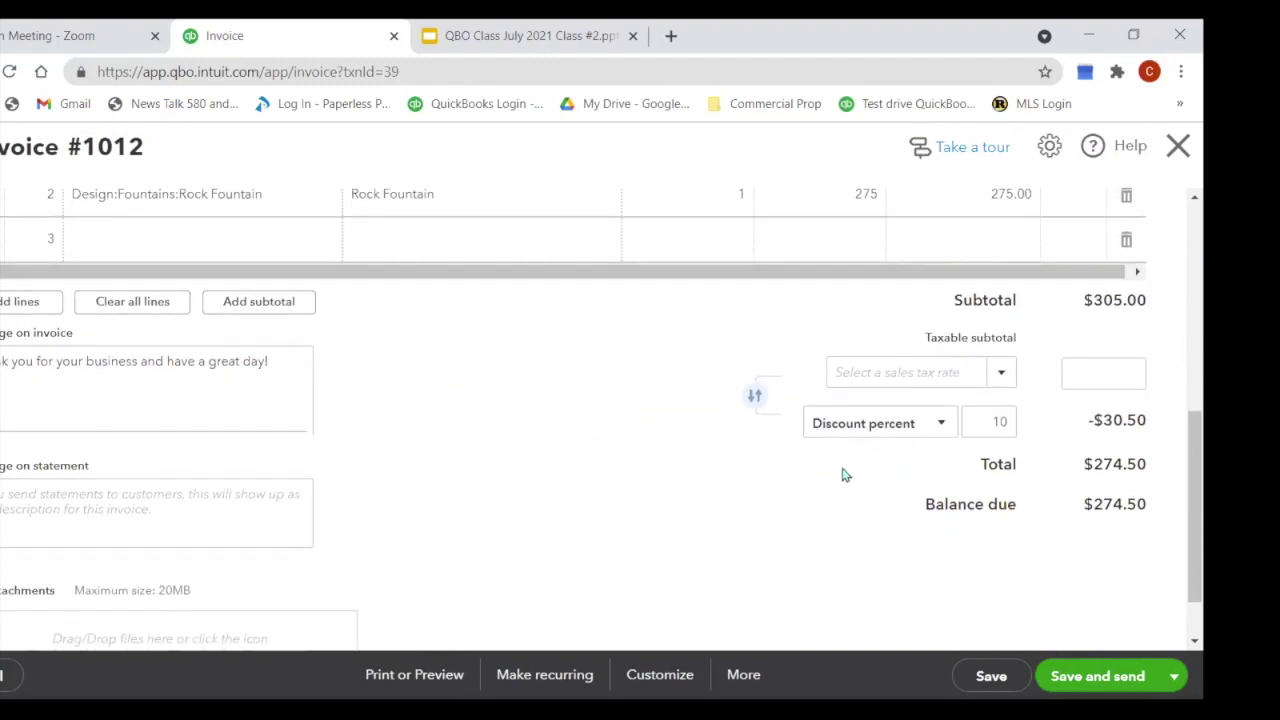
{"action": "left_click", "coordinate": [1003, 371]}
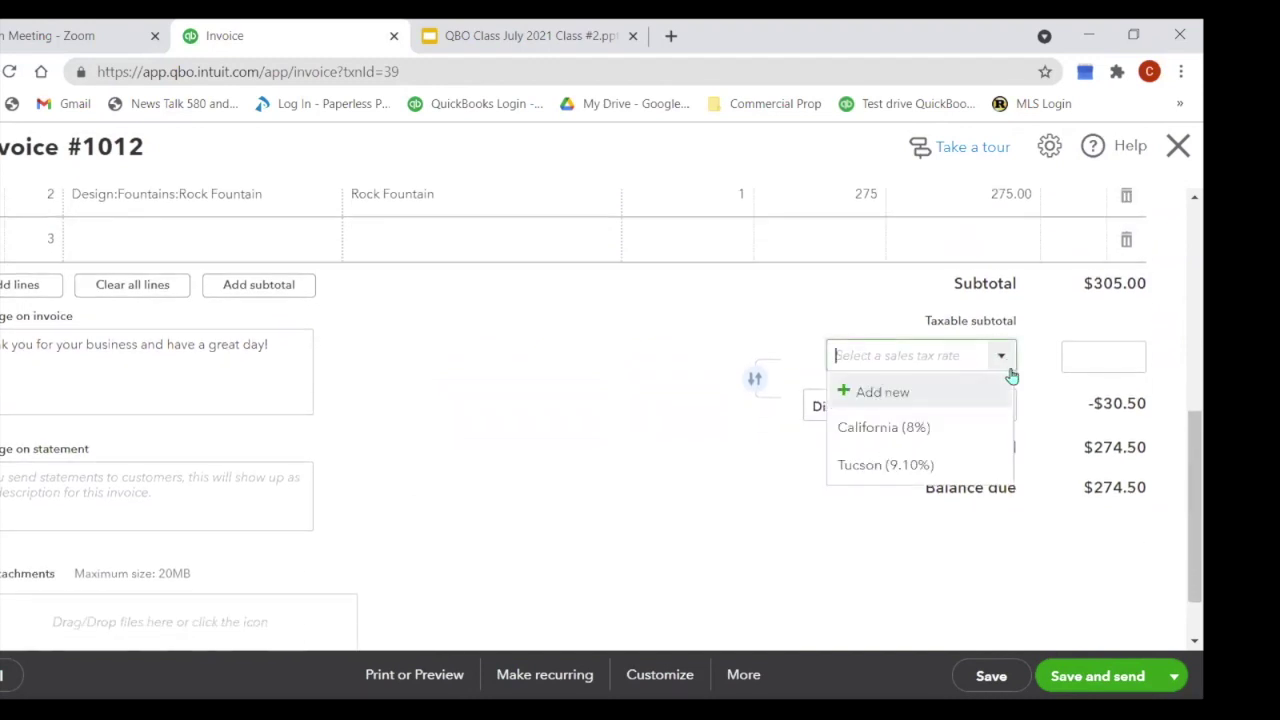
{"action": "left_click", "coordinate": [893, 430]}
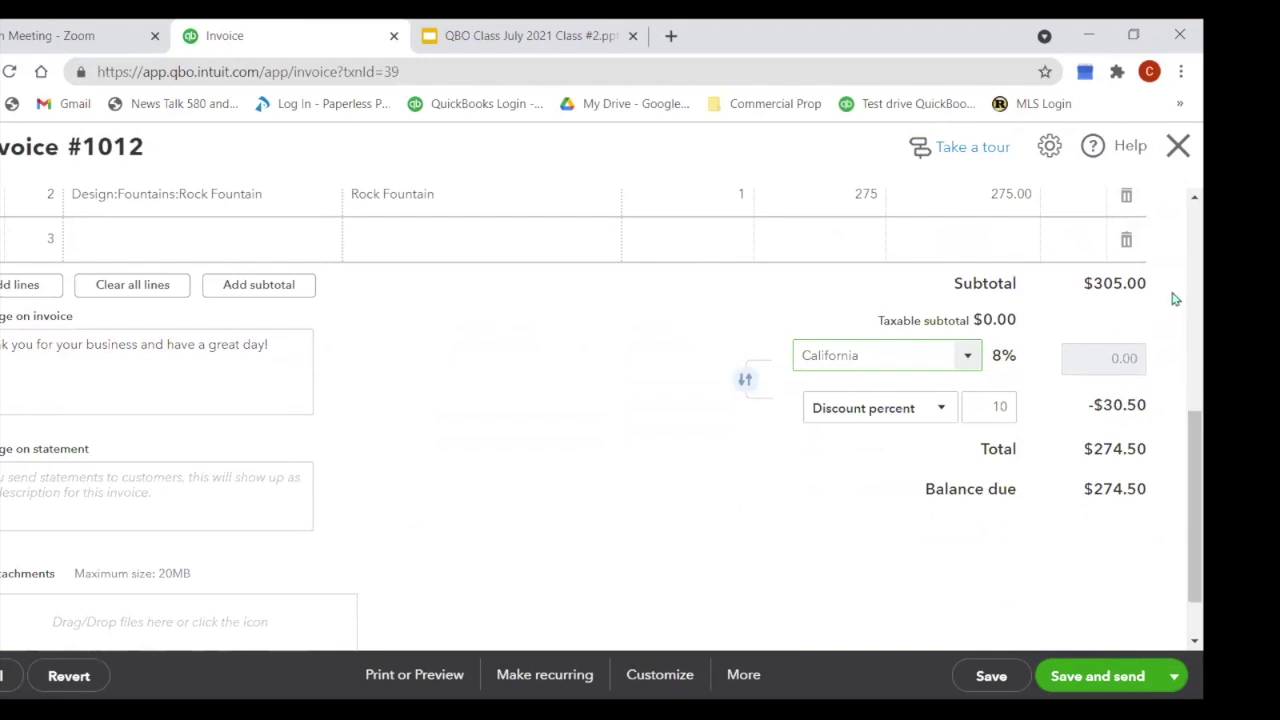
Step: Check the Sprinkler Heads and Rock Fountain lines, then leave the invoice without saving
{"action": "scroll", "coordinate": [1045, 366], "scroll_direction": "up", "scroll_amount": 2}
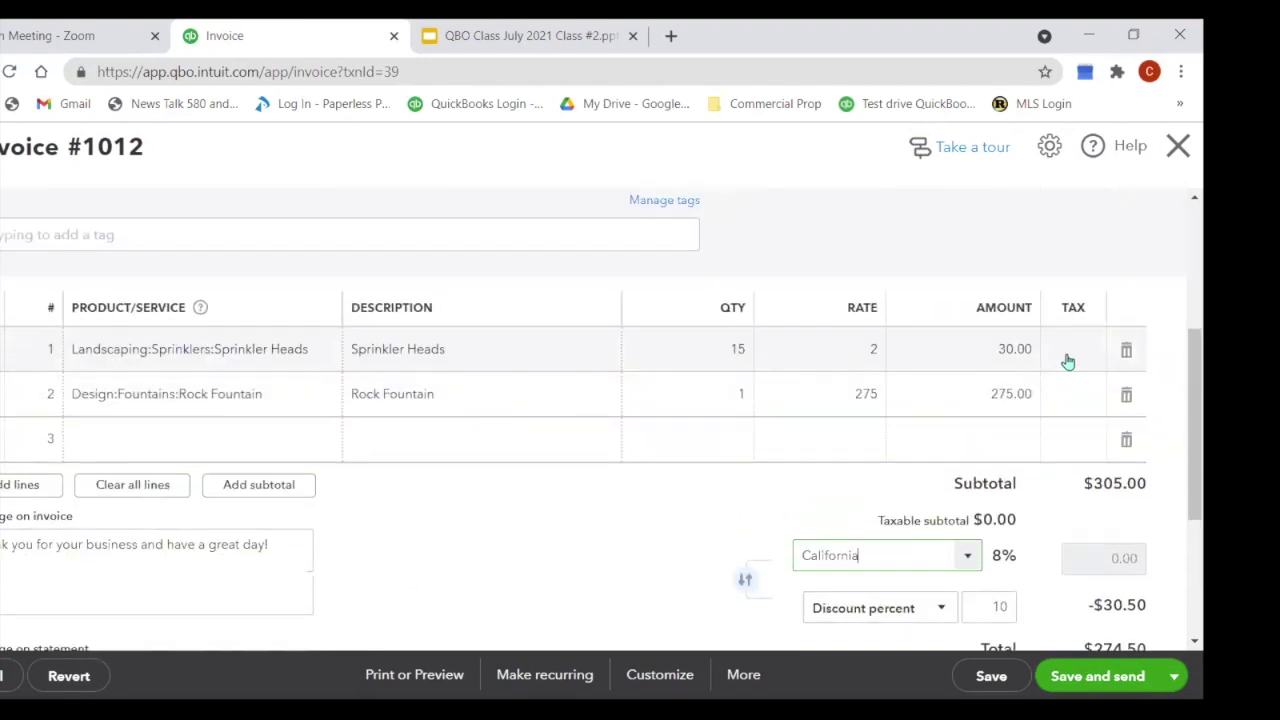
{"action": "left_click", "coordinate": [1066, 357]}
{"action": "left_click", "coordinate": [1065, 393]}
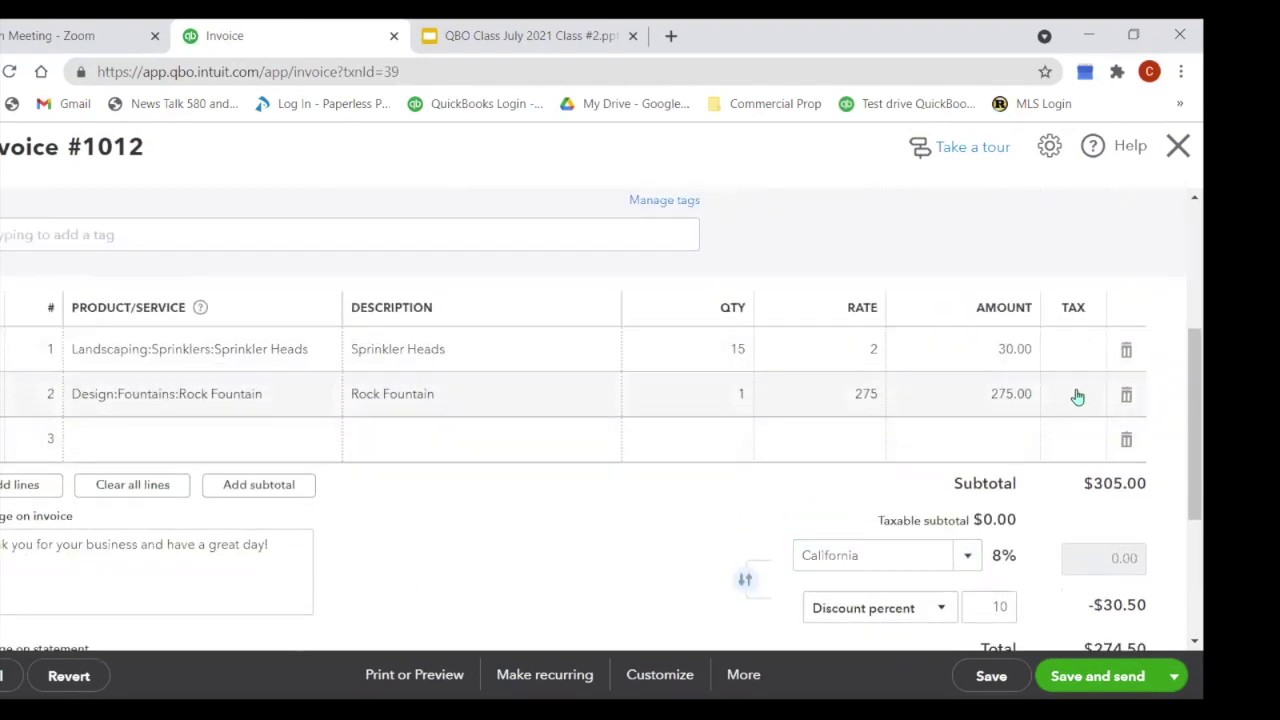
{"action": "scroll", "coordinate": [928, 460], "scroll_direction": "down", "scroll_amount": 1}
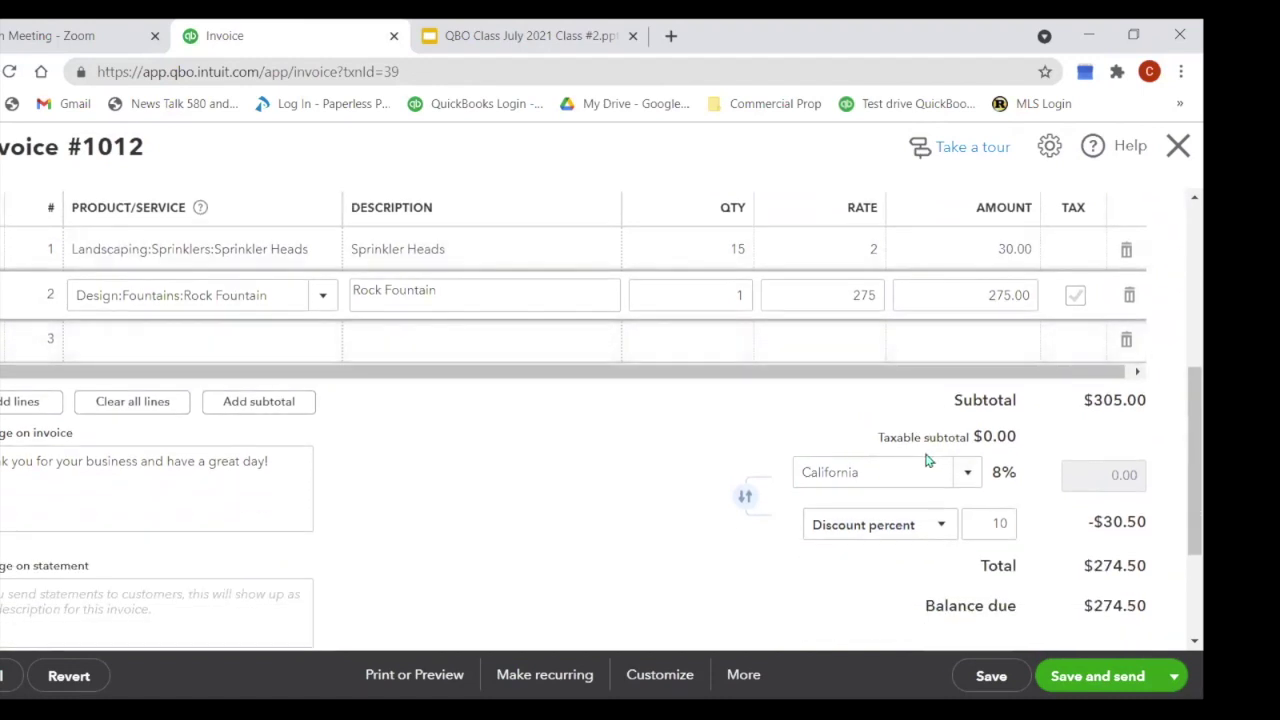
{"action": "left_click", "coordinate": [229, 350]}
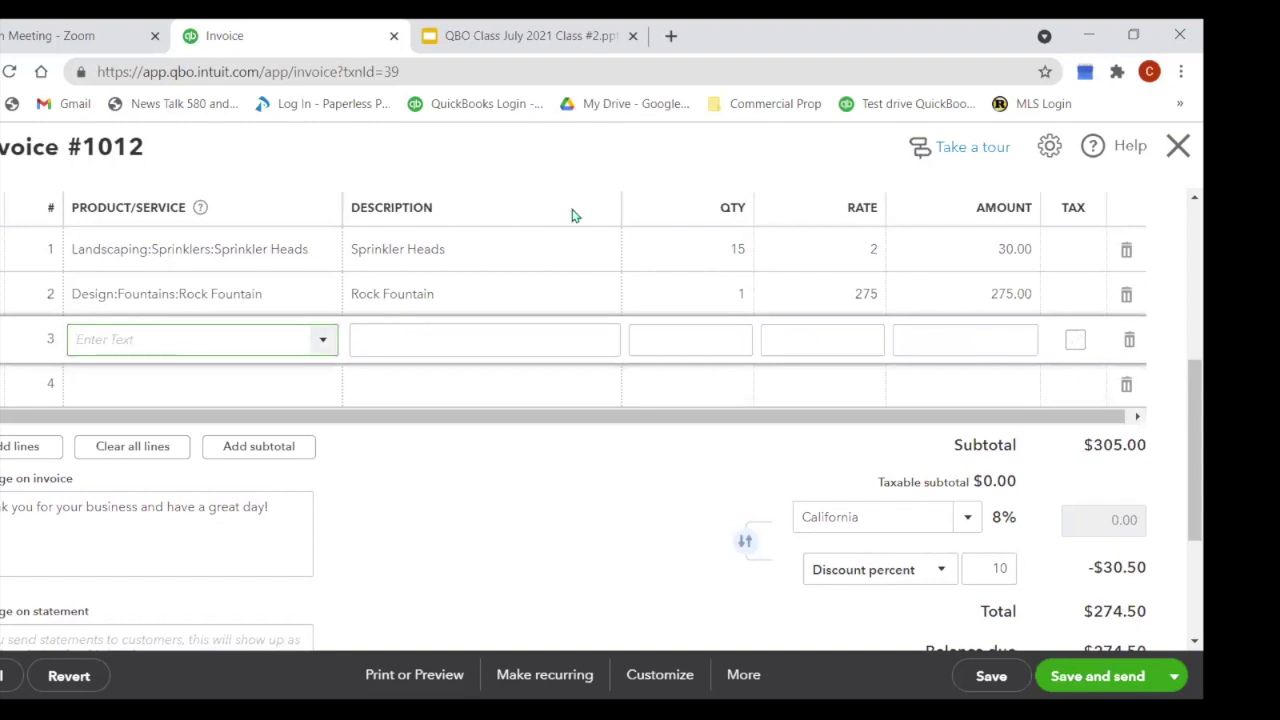
{"action": "left_click", "coordinate": [1178, 146]}
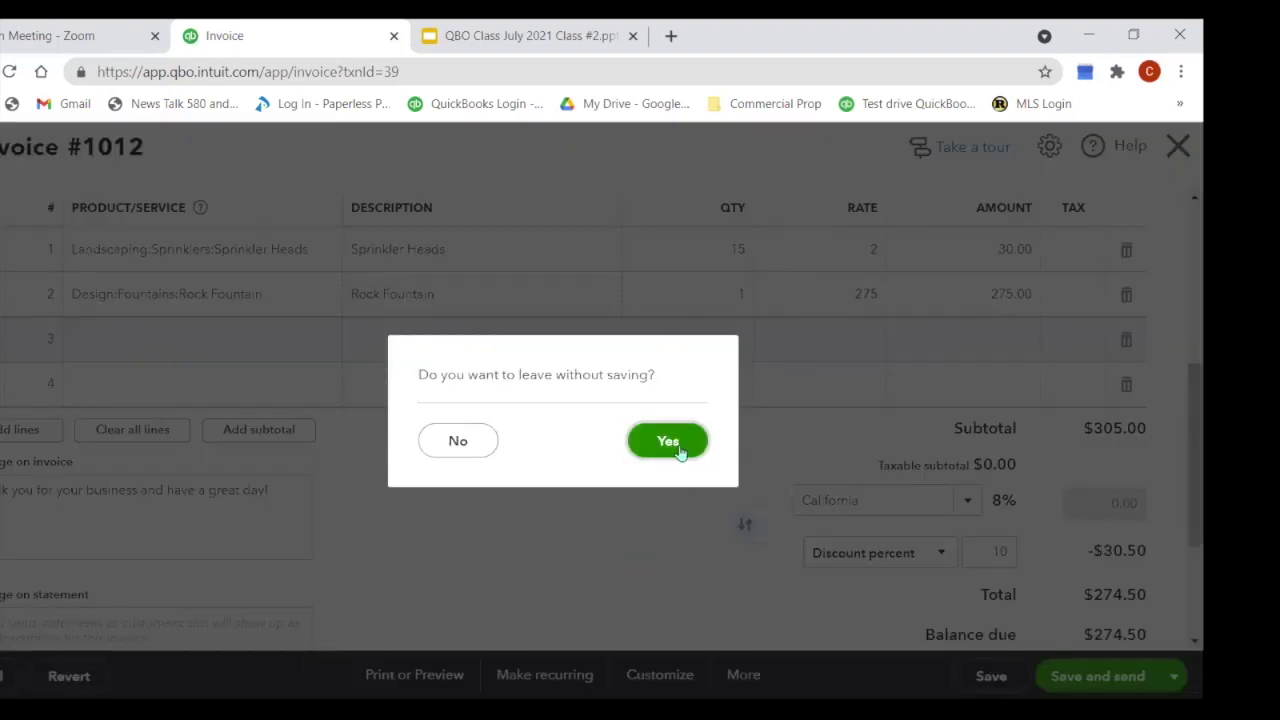
{"action": "left_click", "coordinate": [680, 448]}
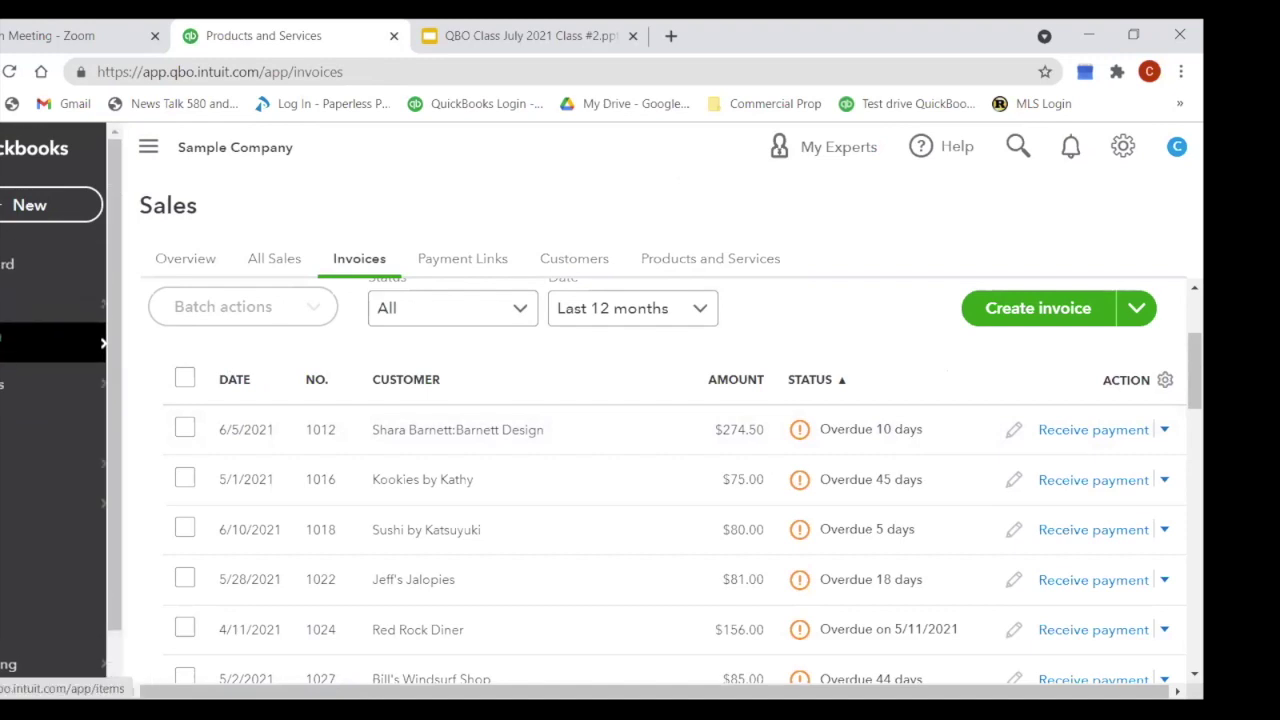
Step: Open Banking and scroll through the 25 Checking transactions awaiting review
{"action": "left_click", "coordinate": [4, 310]}
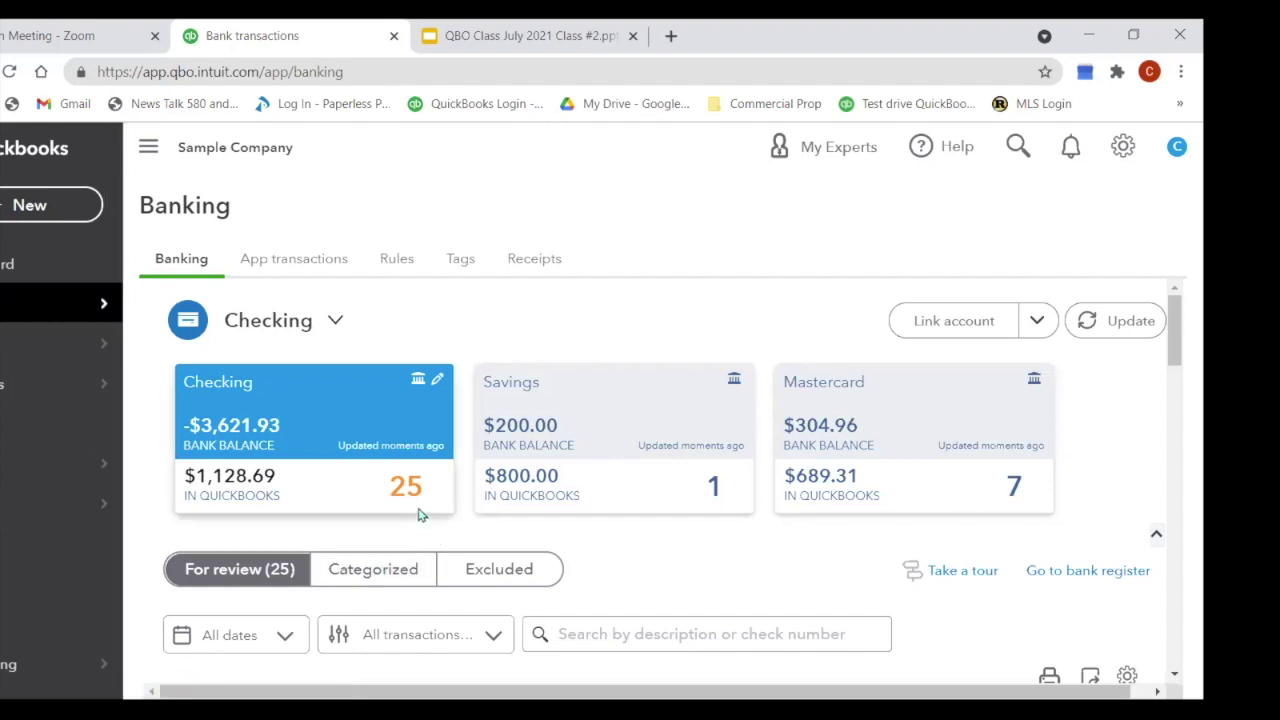
{"action": "scroll", "coordinate": [663, 471], "scroll_direction": "down", "scroll_amount": 3}
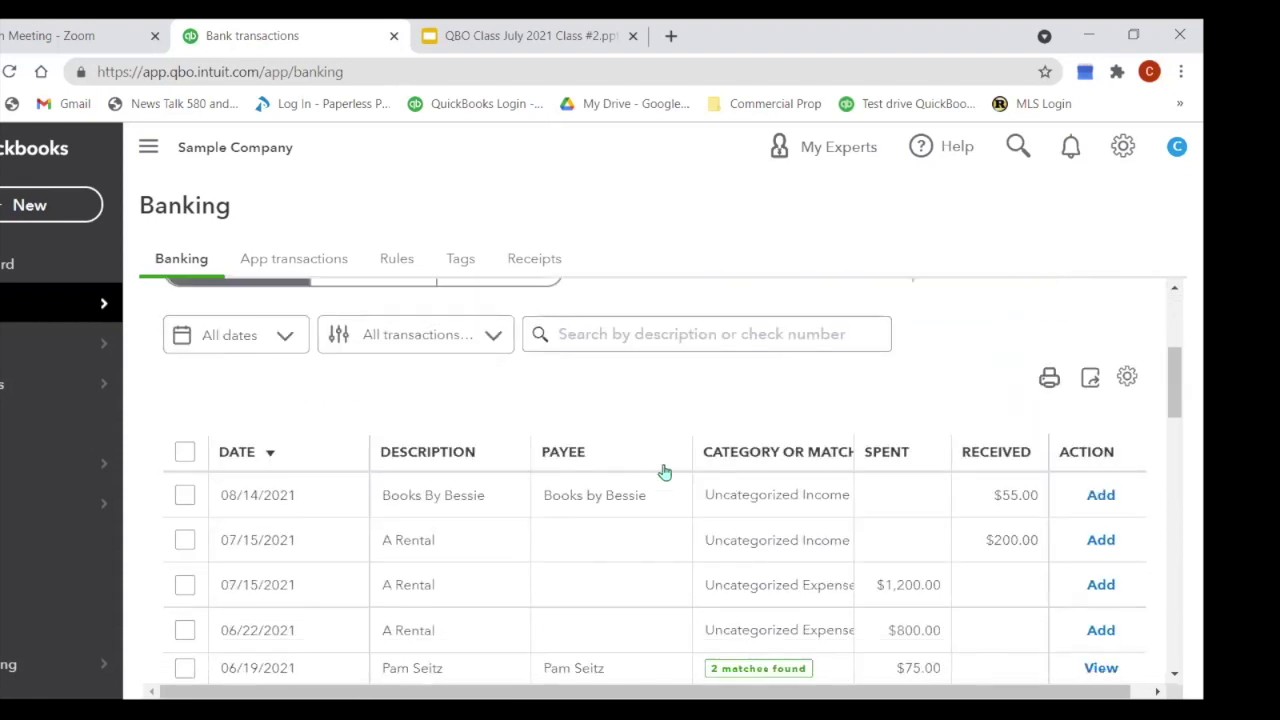
{"action": "scroll", "coordinate": [663, 471], "scroll_direction": "up", "scroll_amount": 2}
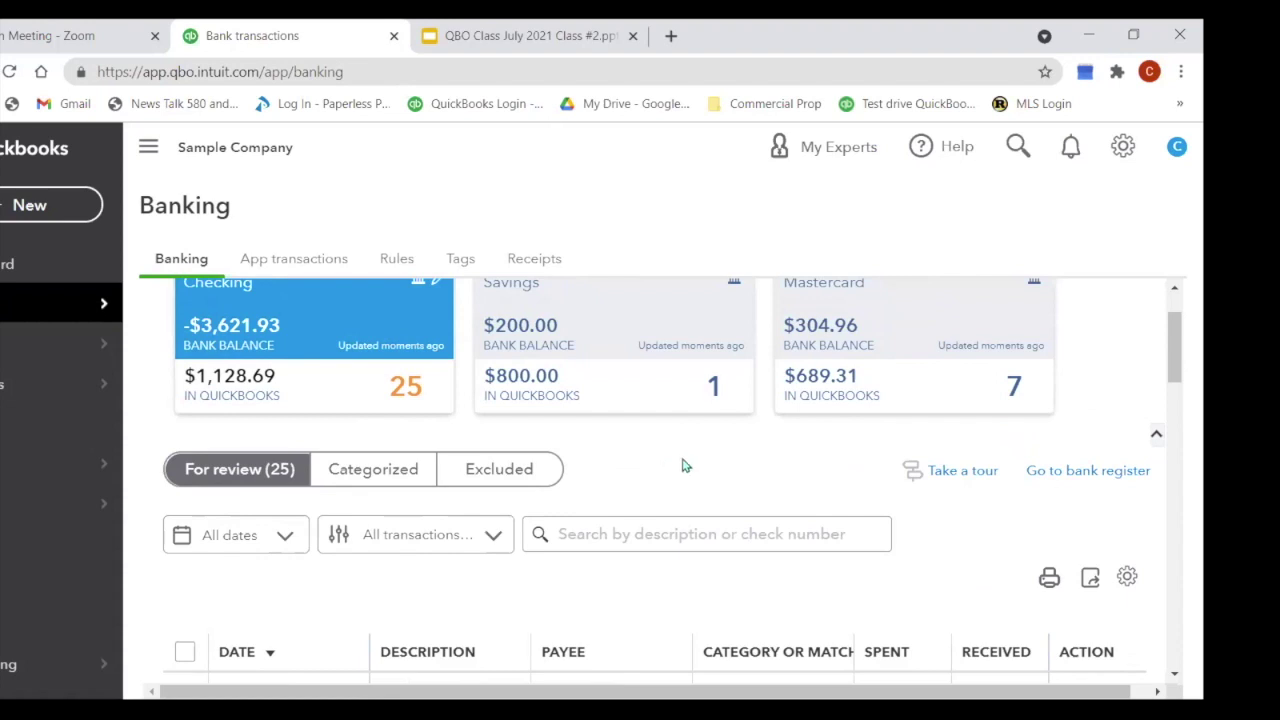
Step: Match the Savings account's 06/19/2021 $200.00 deposit to its recorded deposit
{"action": "left_click", "coordinate": [676, 393]}
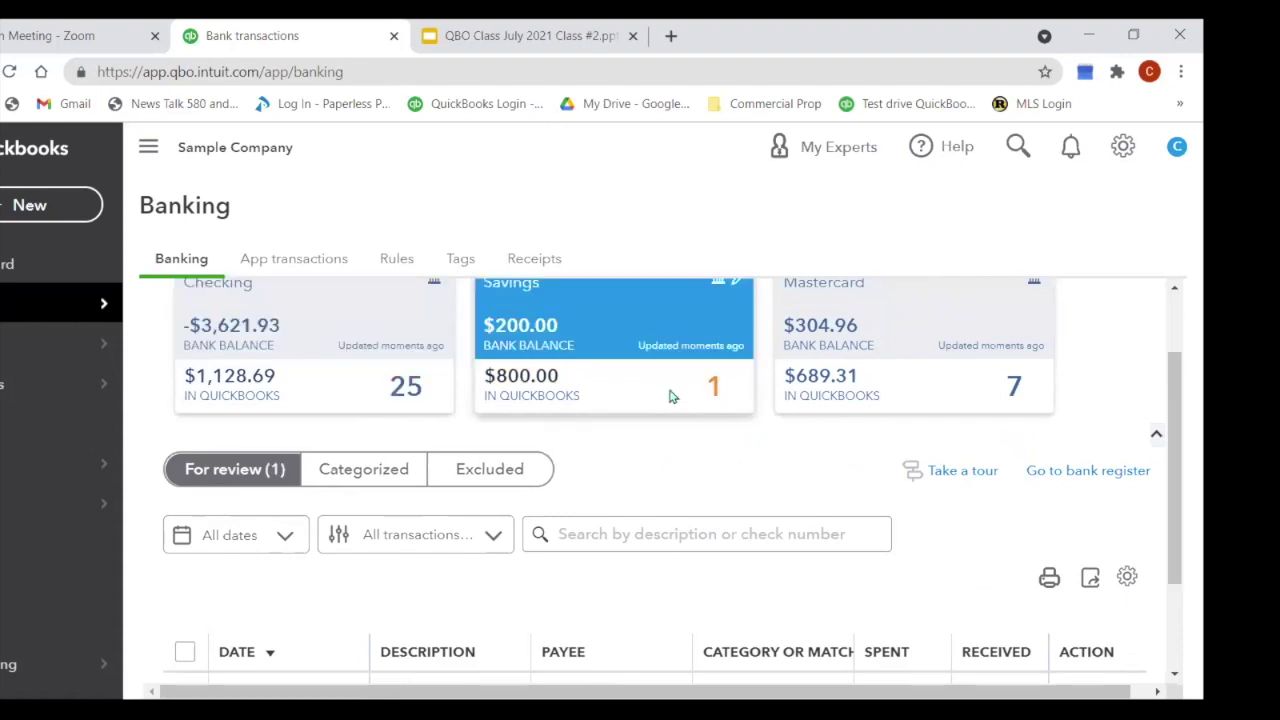
{"action": "scroll", "coordinate": [640, 400], "scroll_direction": "down", "scroll_amount": 3}
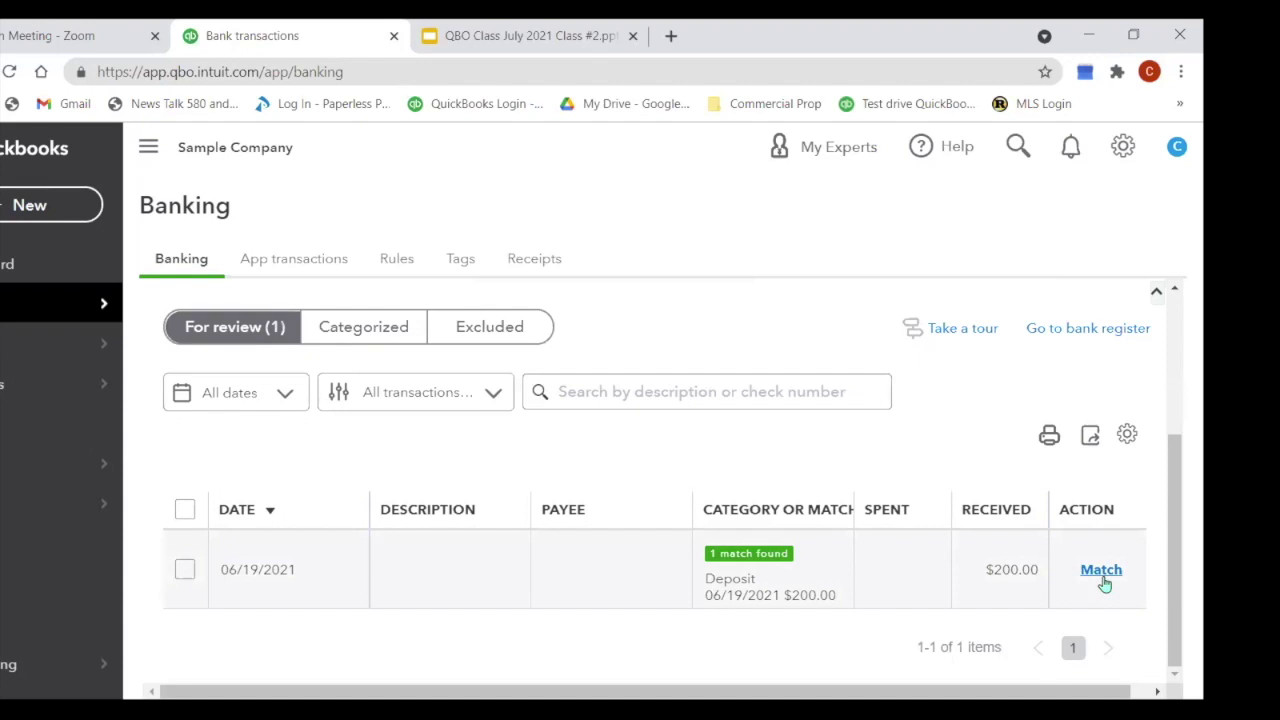
{"action": "left_click", "coordinate": [622, 594]}
{"action": "scroll", "coordinate": [646, 540], "scroll_direction": "down", "scroll_amount": 2}
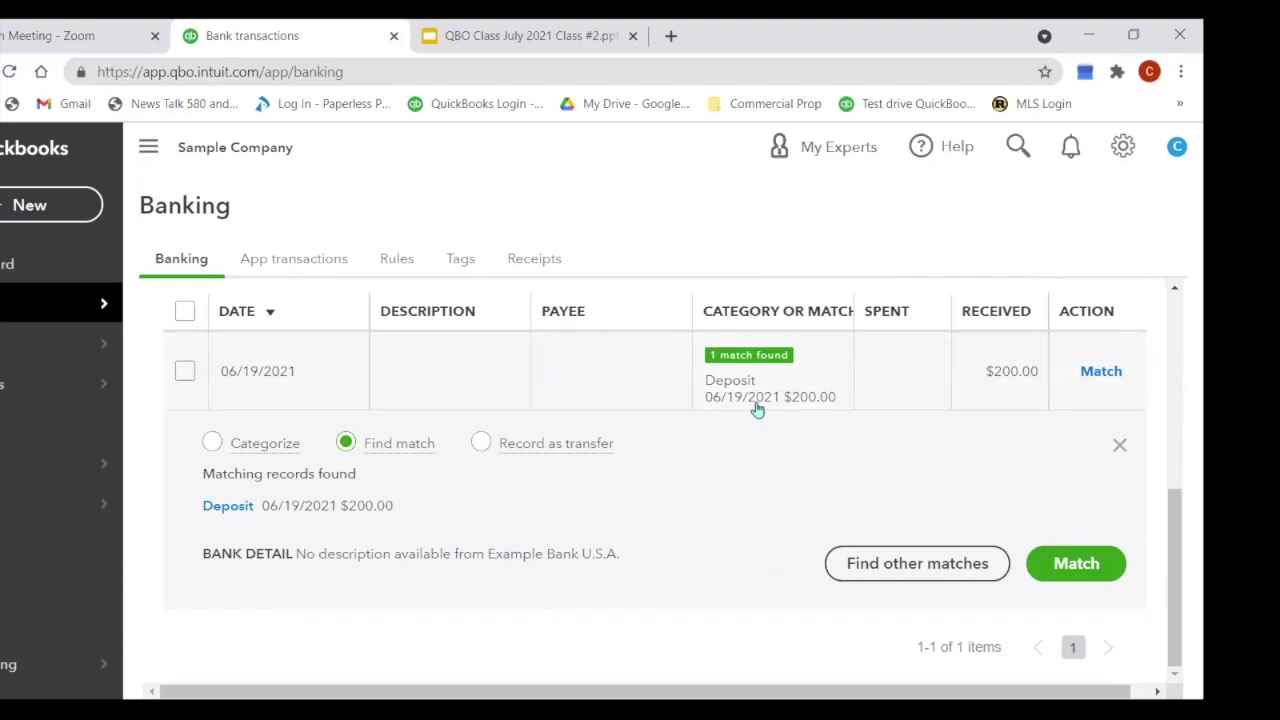
{"action": "left_click", "coordinate": [1122, 380]}
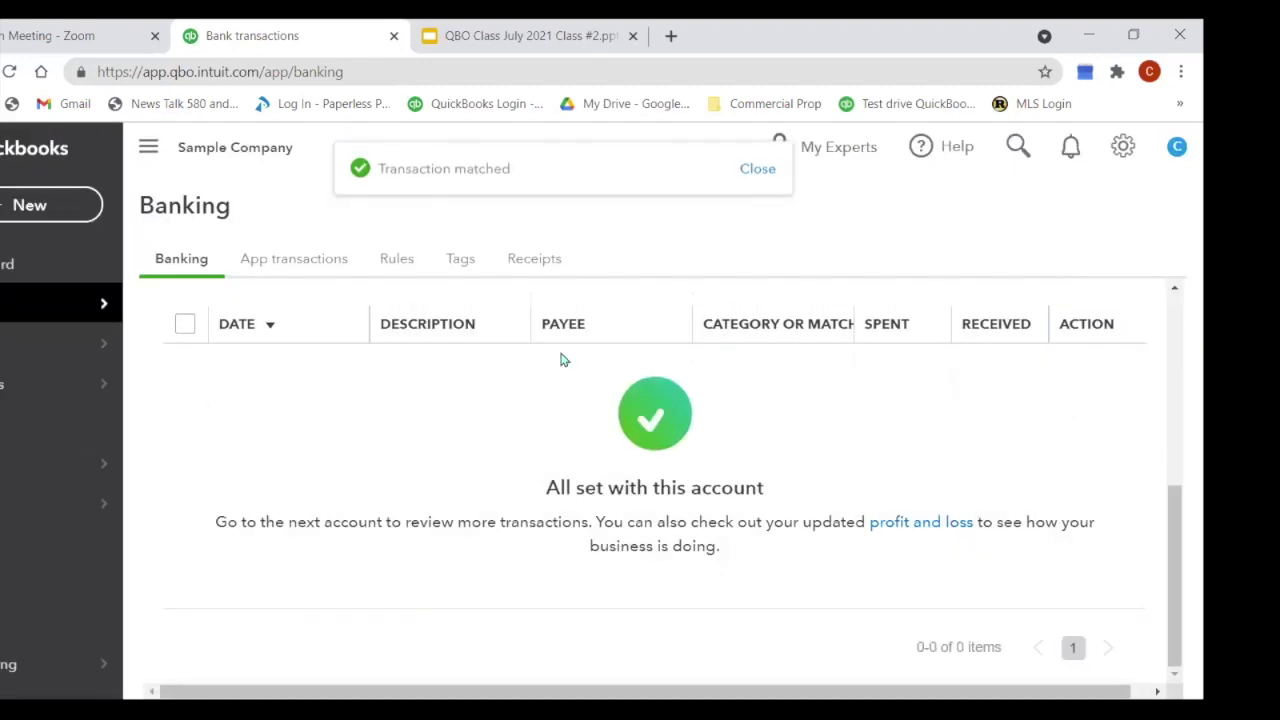
{"action": "scroll", "coordinate": [735, 419], "scroll_direction": "up", "scroll_amount": 5}
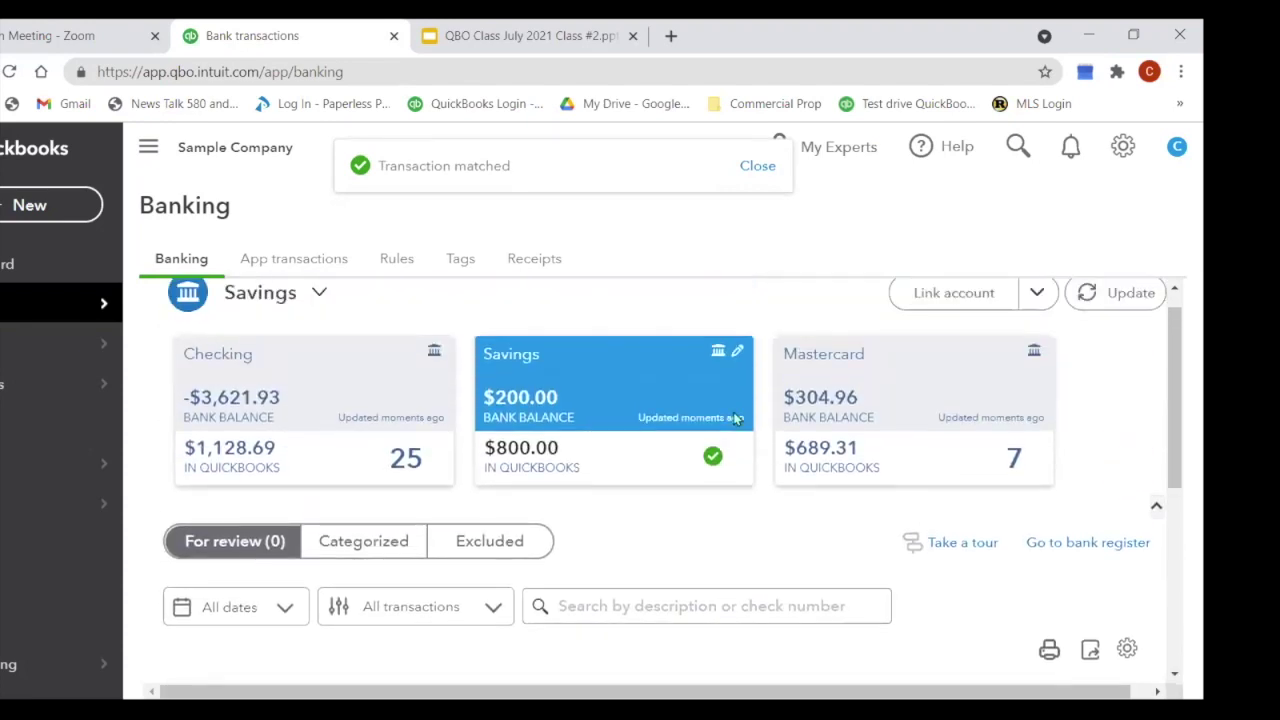
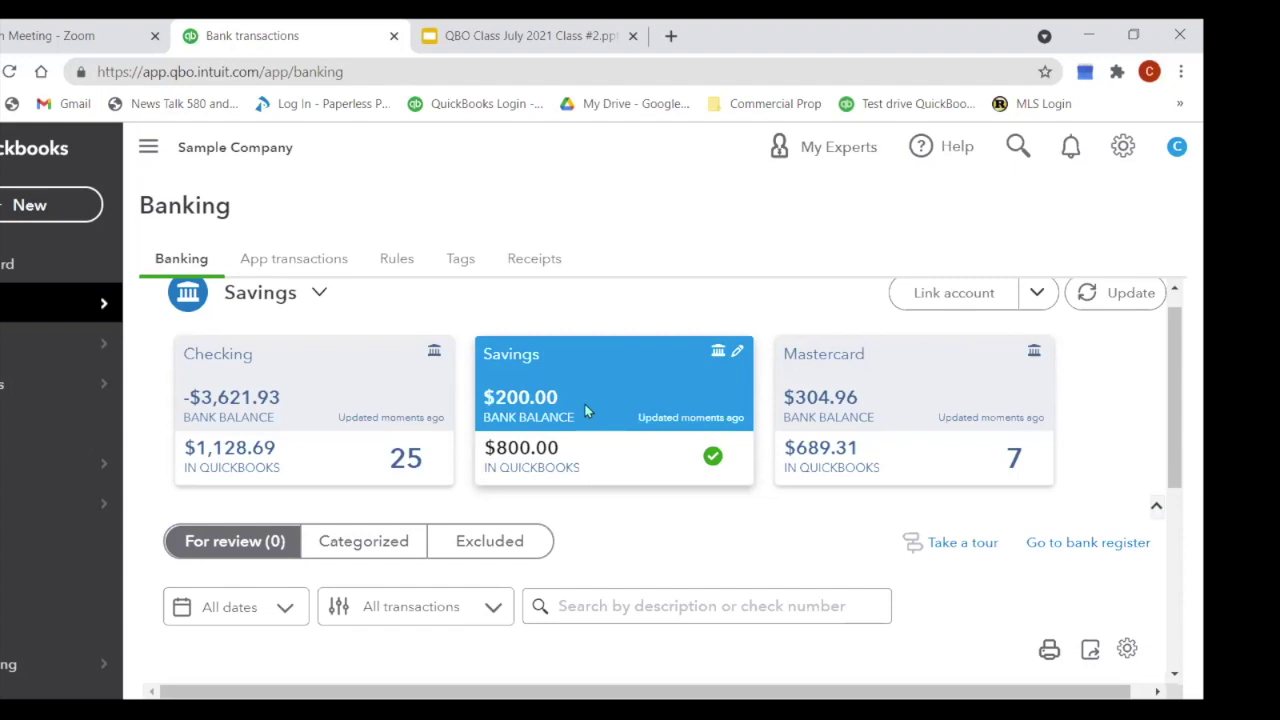
Step: In the Mastercard feed, match the $18.97 Bob's Burger charge to its recorded credit card expense
{"action": "left_click", "coordinate": [936, 422]}
{"action": "scroll", "coordinate": [938, 418], "scroll_direction": "down", "scroll_amount": 4}
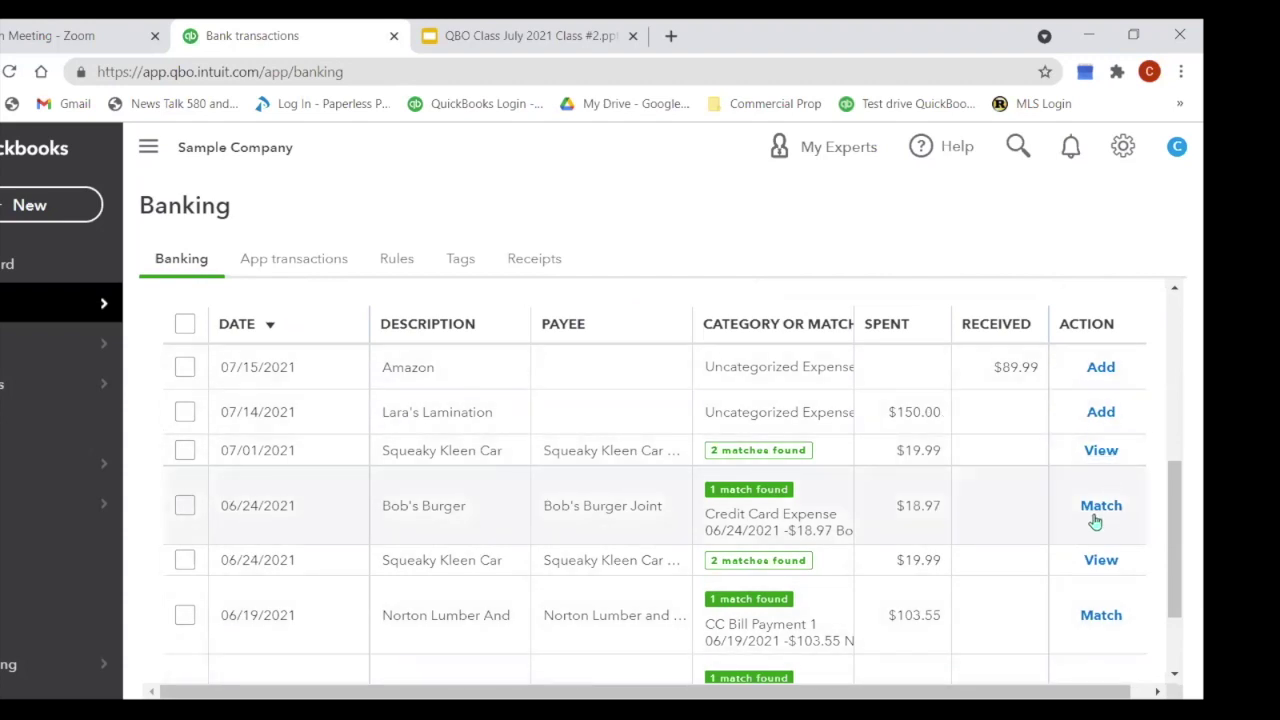
{"action": "scroll", "coordinate": [837, 492], "scroll_direction": "down", "scroll_amount": 2}
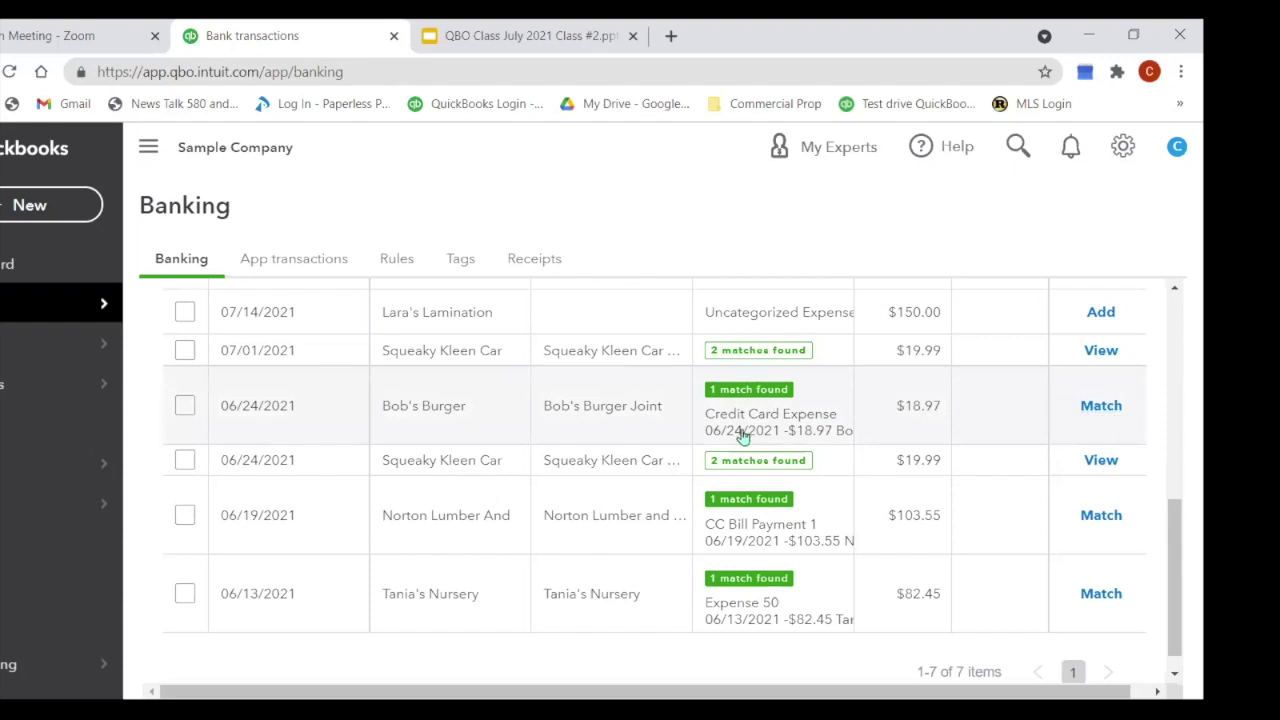
{"action": "left_click", "coordinate": [617, 430]}
{"action": "scroll", "coordinate": [617, 430], "scroll_direction": "down", "scroll_amount": 1}
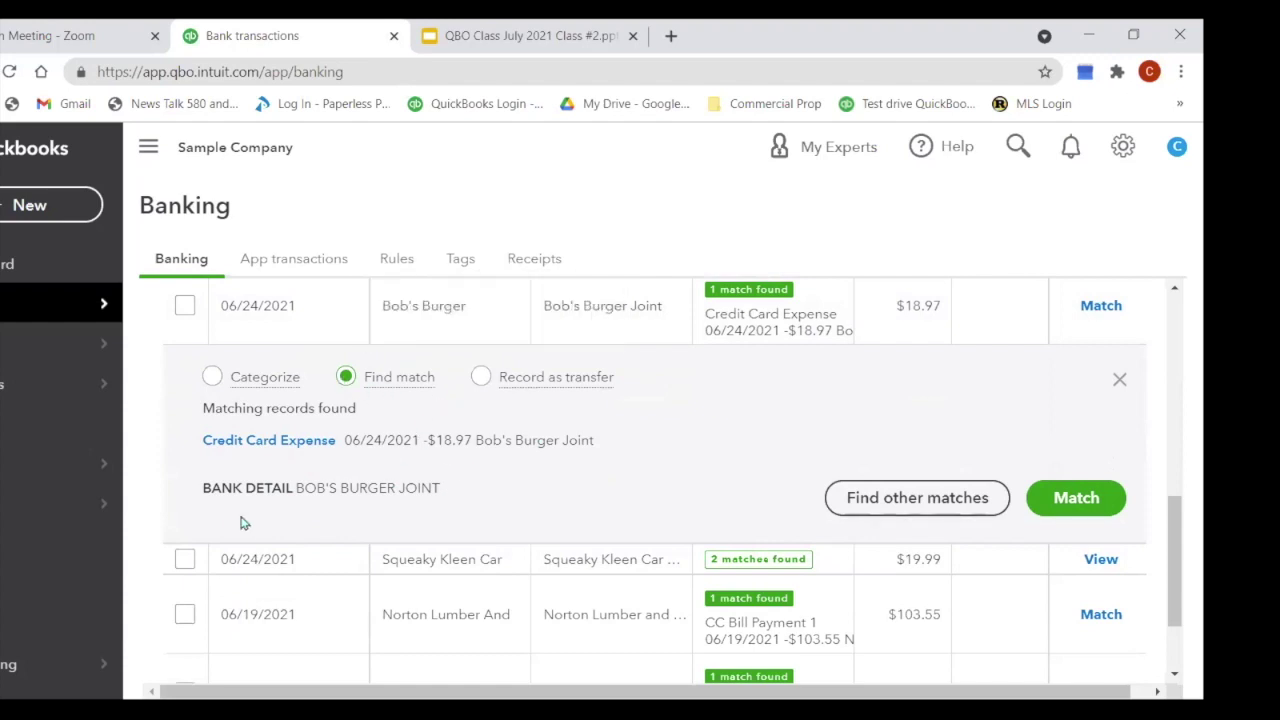
{"action": "left_click", "coordinate": [1095, 508]}
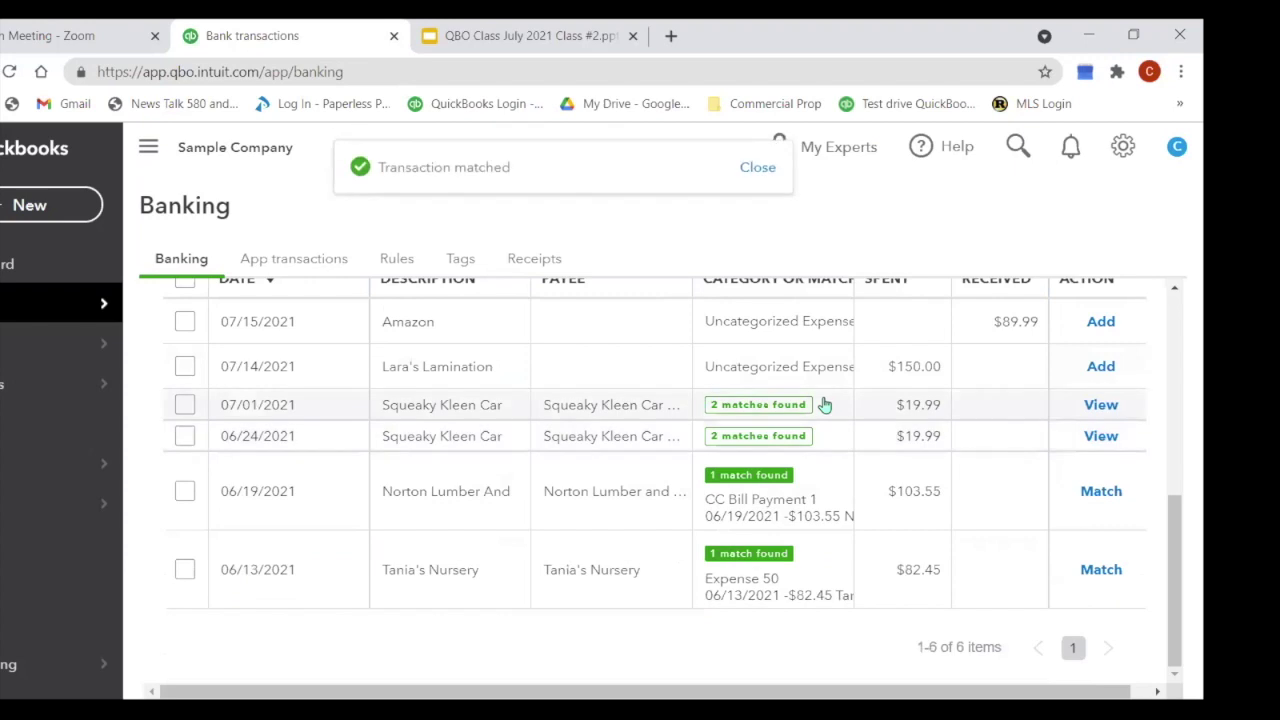
{"action": "scroll", "coordinate": [737, 466], "scroll_direction": "up", "scroll_amount": 2}
Step: Find the $89.99 Amazon transaction in the For review list and expand its Categorize form
{"action": "scroll", "coordinate": [752, 460], "scroll_direction": "down", "scroll_amount": 2}
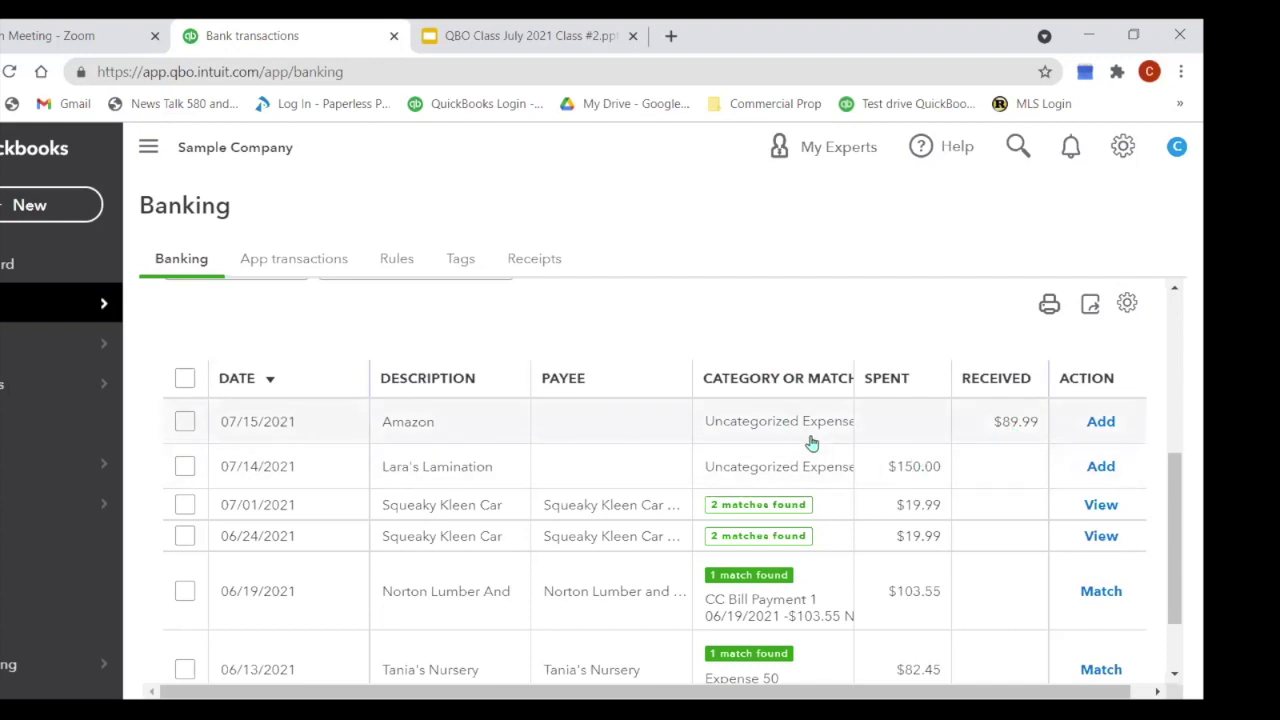
{"action": "scroll", "coordinate": [812, 443], "scroll_direction": "down", "scroll_amount": 2}
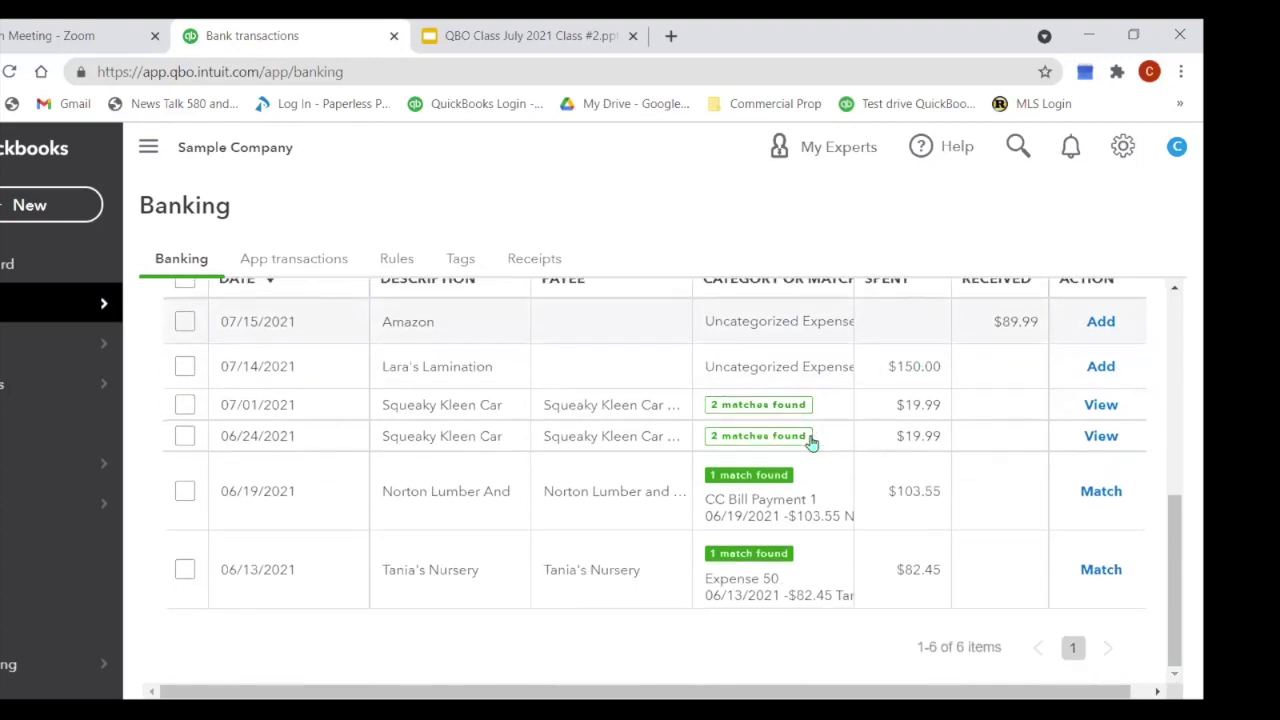
{"action": "scroll", "coordinate": [815, 443], "scroll_direction": "up", "scroll_amount": 3}
{"action": "scroll", "coordinate": [817, 443], "scroll_direction": "down", "scroll_amount": 2}
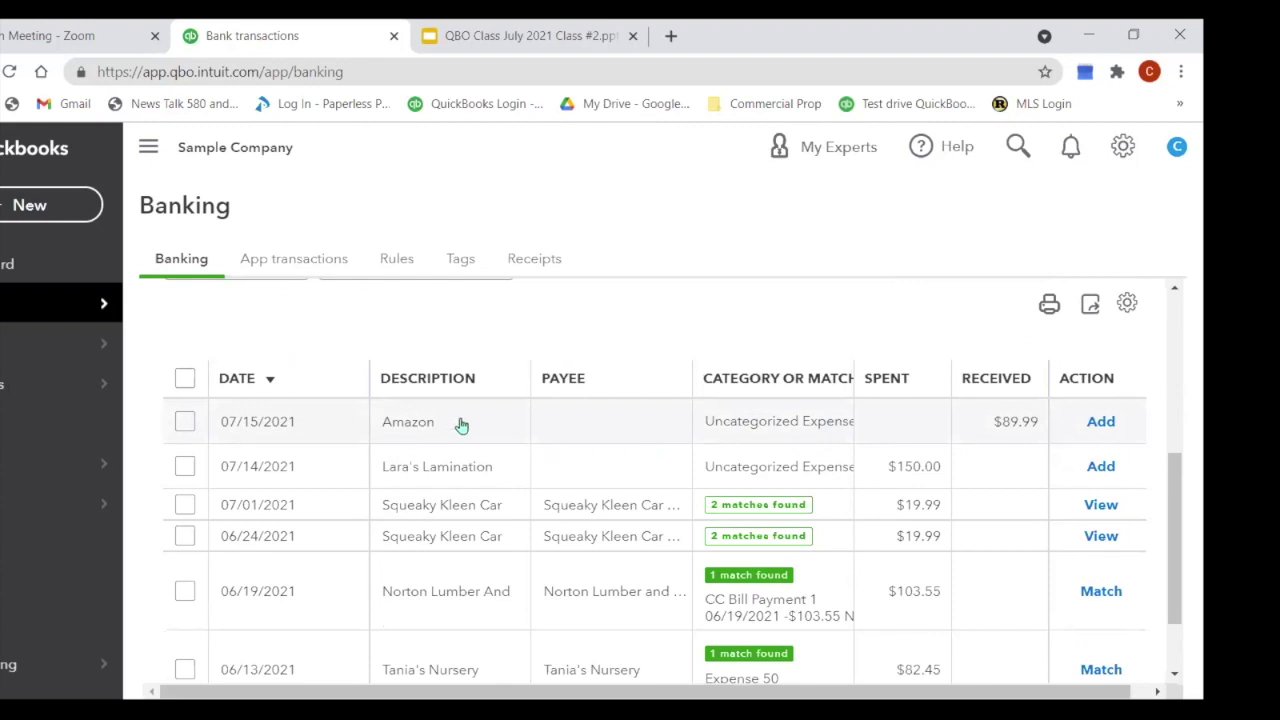
{"action": "left_click", "coordinate": [461, 425]}
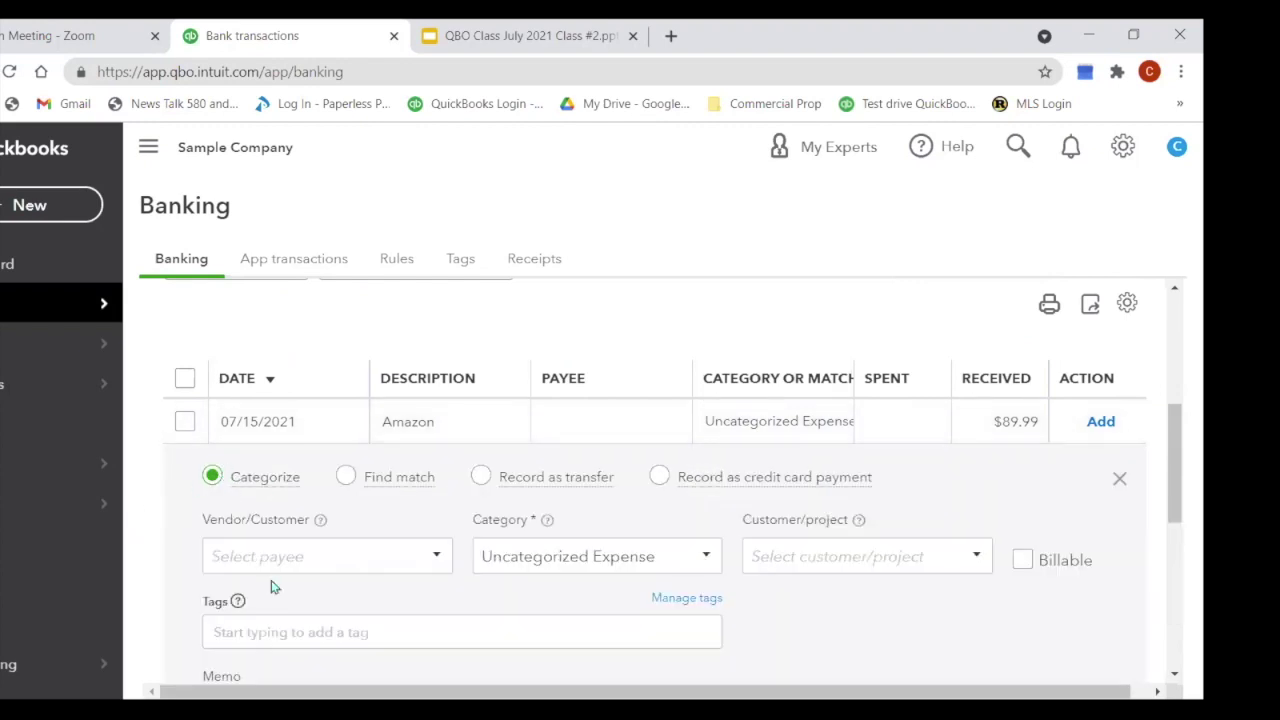
Step: Create 'Amazon' as a new Vendor-type name and make it the payee of the $89.99 transaction
{"action": "left_click", "coordinate": [268, 550]}
{"action": "type", "text": "ama"}
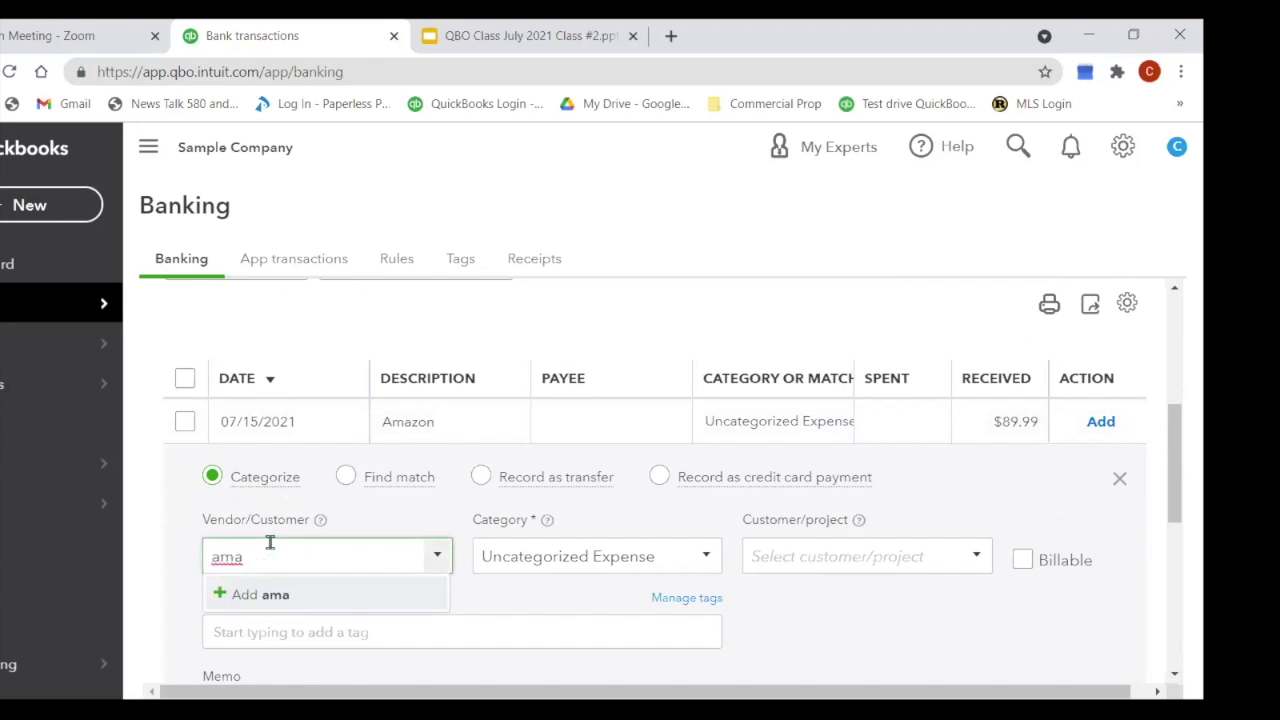
{"action": "type", "text": "zon"}
{"action": "left_click", "coordinate": [288, 603]}
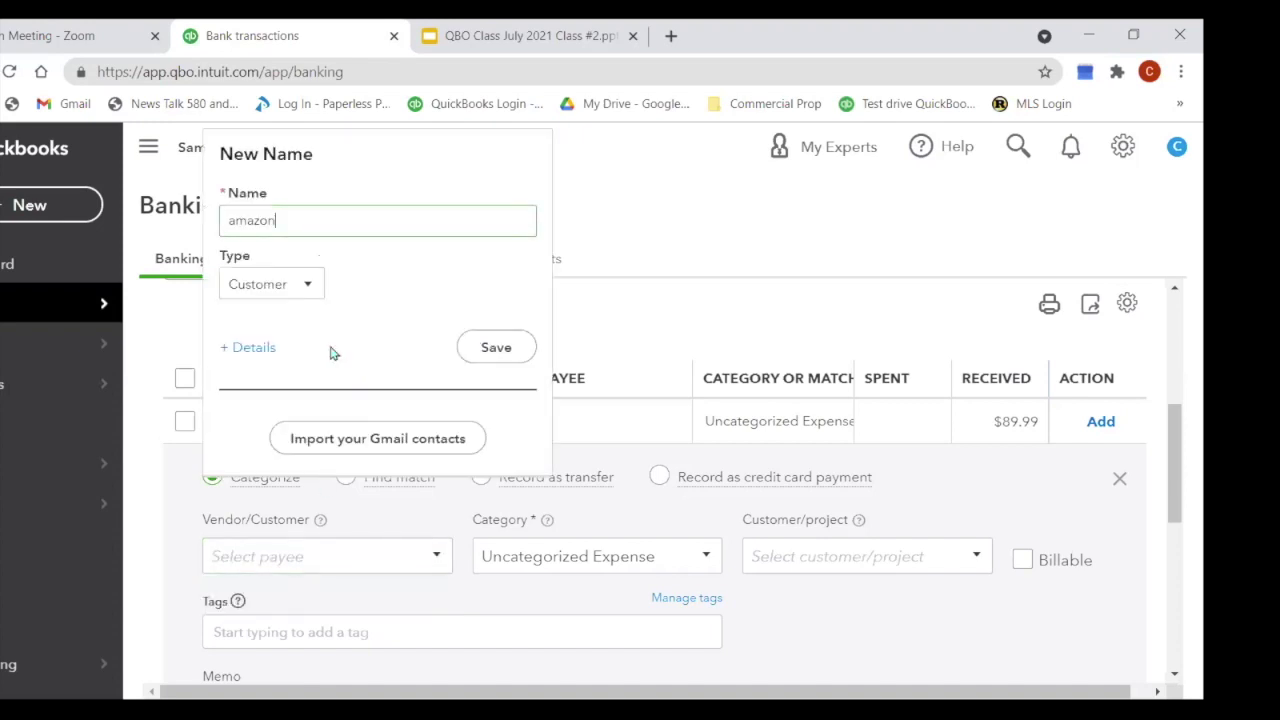
{"action": "key", "text": "Delete"}
{"action": "type", "text": "A"}
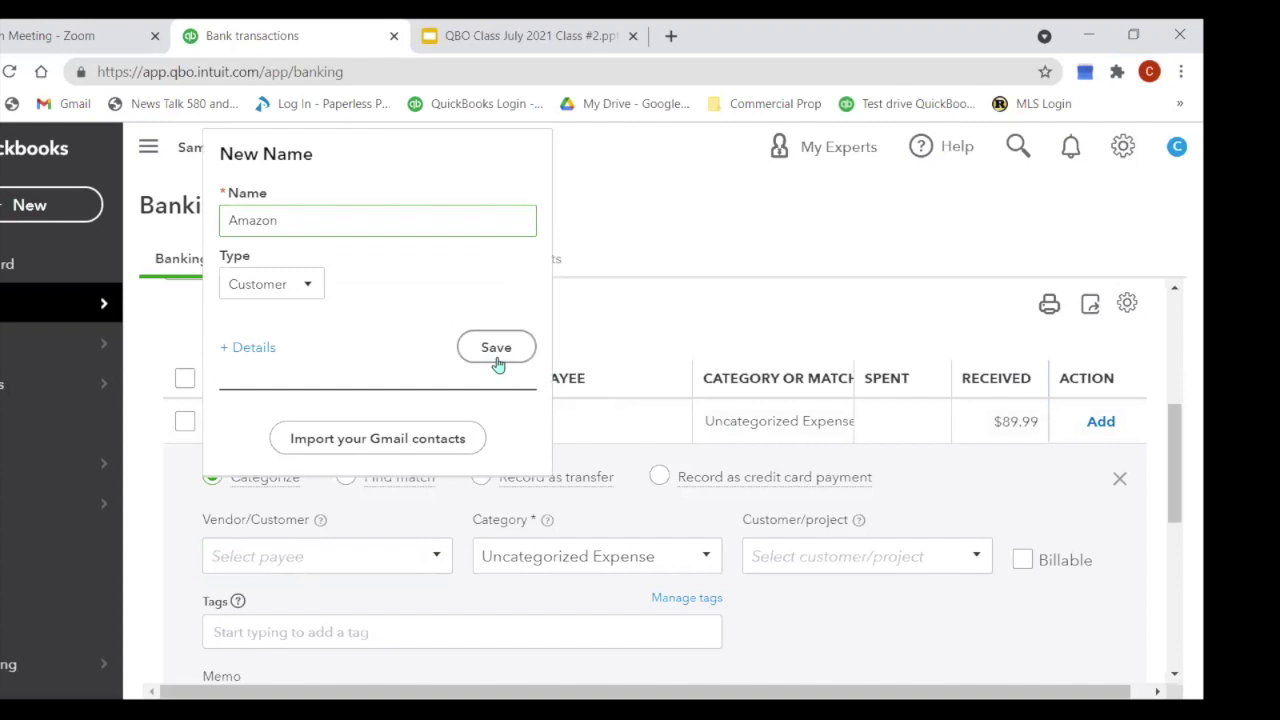
{"action": "left_click", "coordinate": [313, 287]}
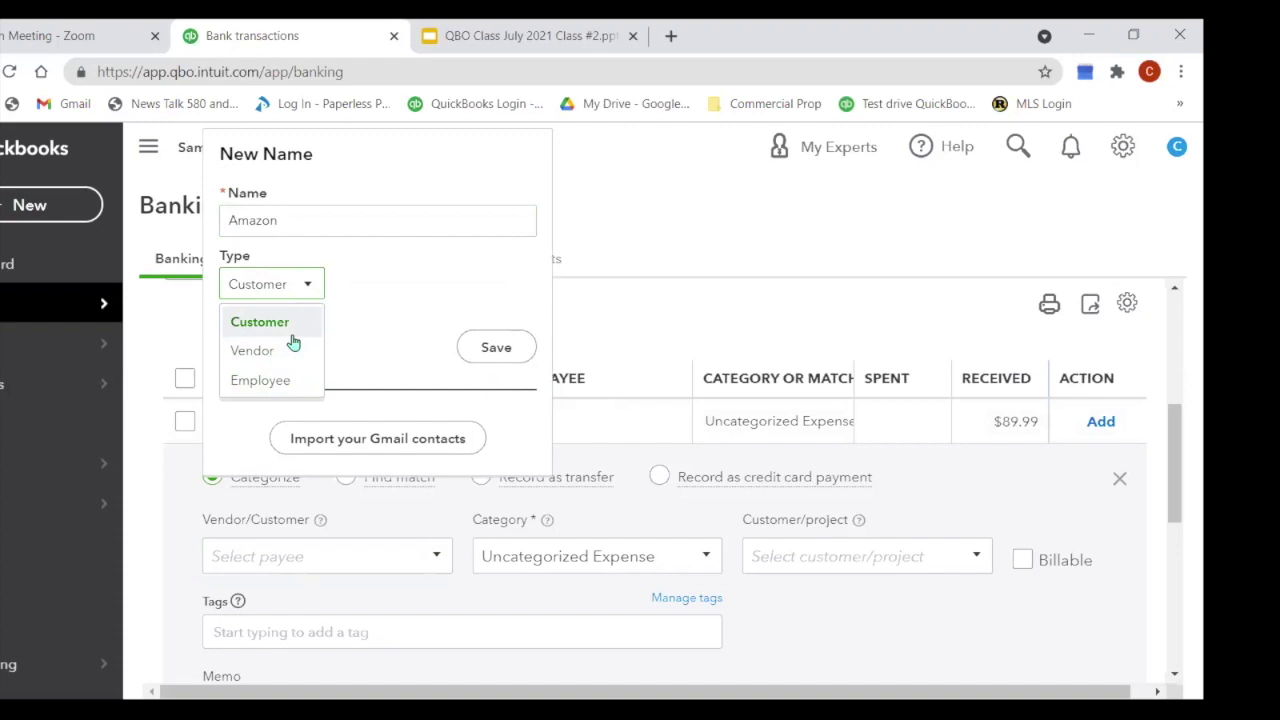
{"action": "left_click", "coordinate": [276, 358]}
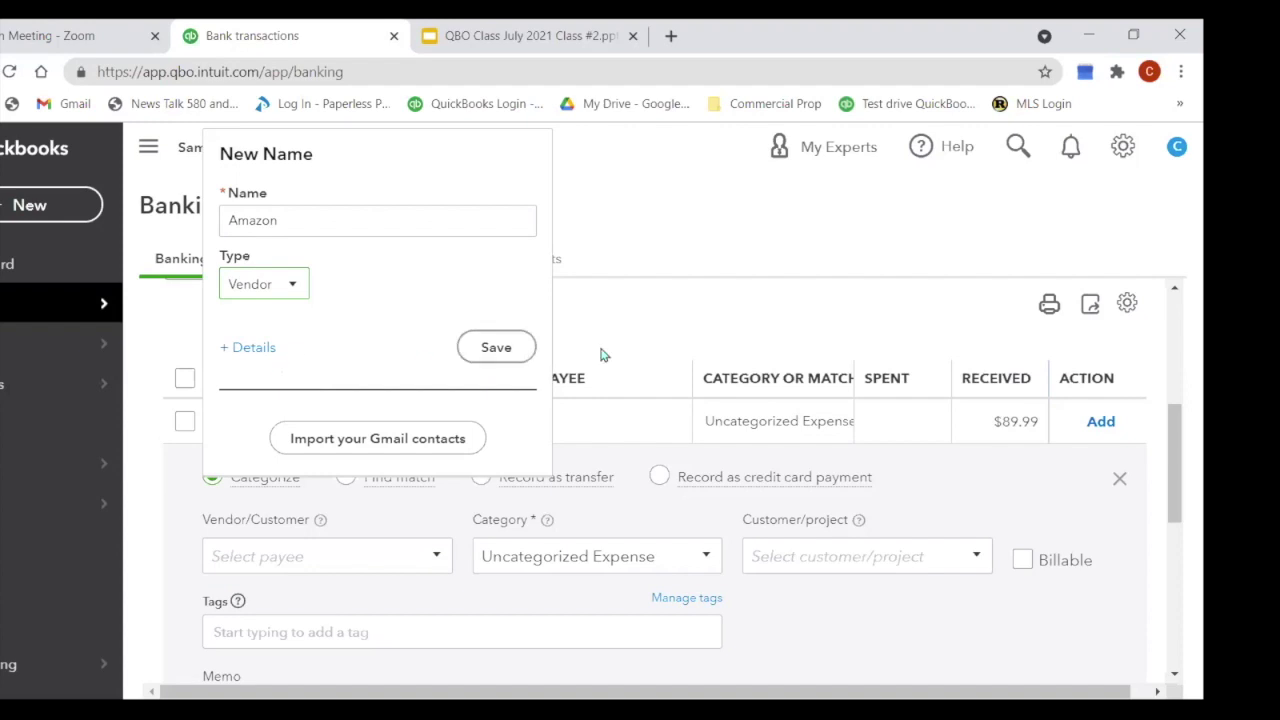
{"action": "left_click", "coordinate": [507, 362]}
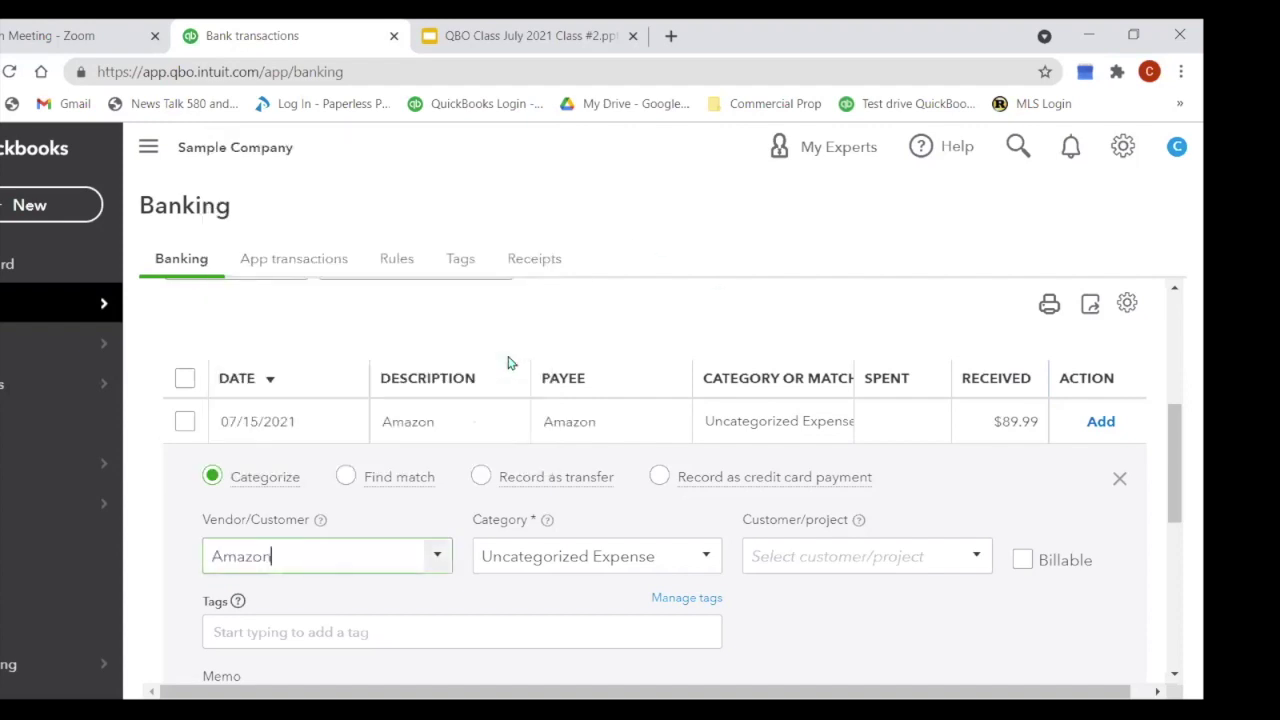
Step: Categorize the Amazon charge as Office Expenses with memo 'Returned office chair' and add it
{"action": "left_click", "coordinate": [655, 561]}
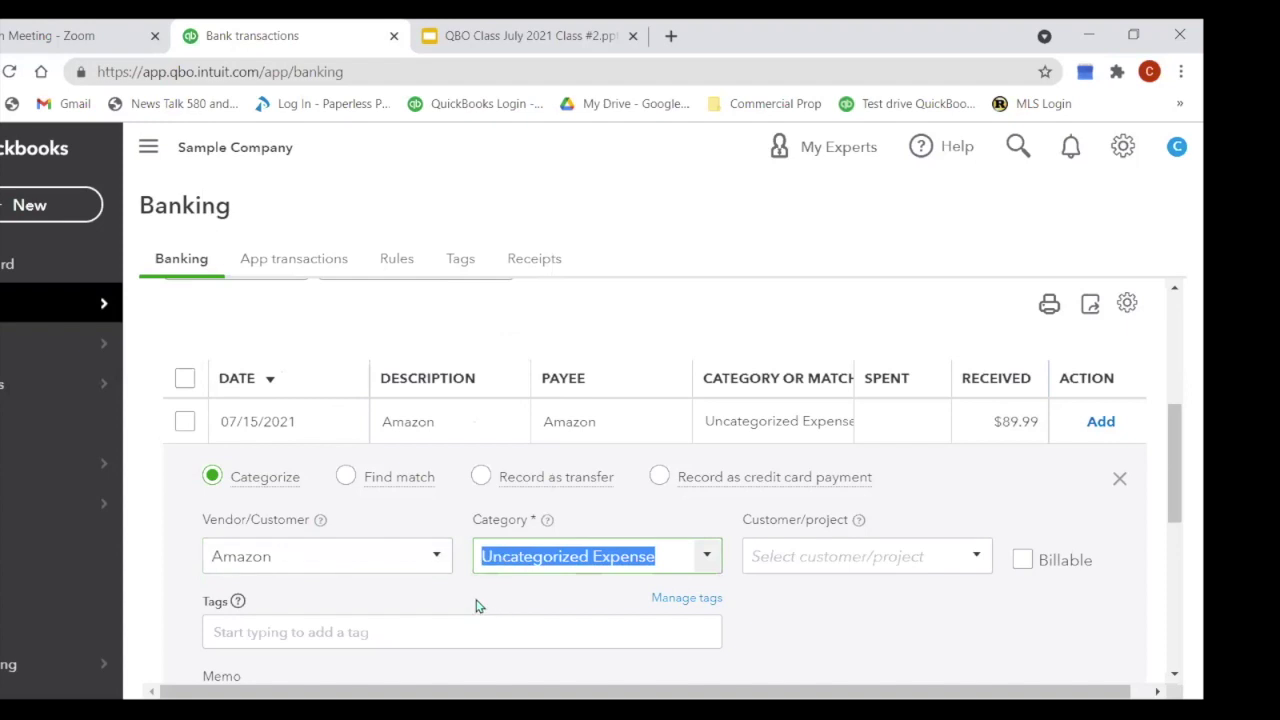
{"action": "type", "text": "off"}
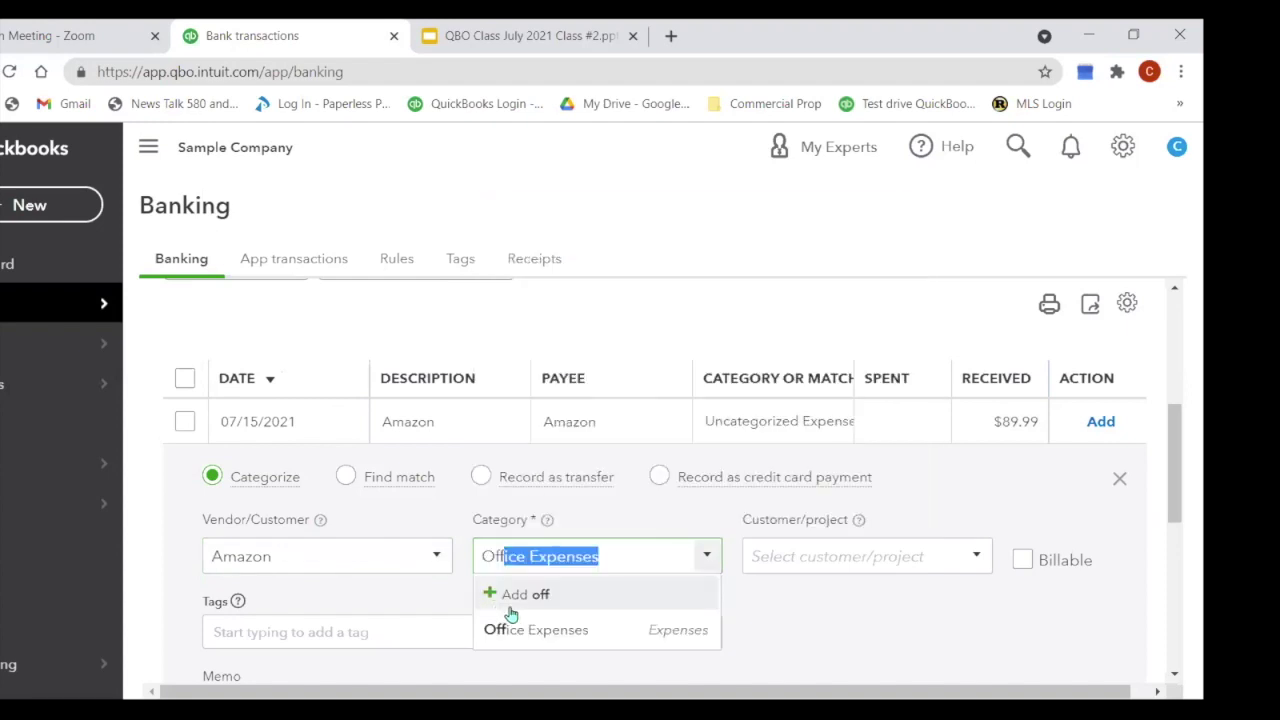
{"action": "key", "text": "Tab"}
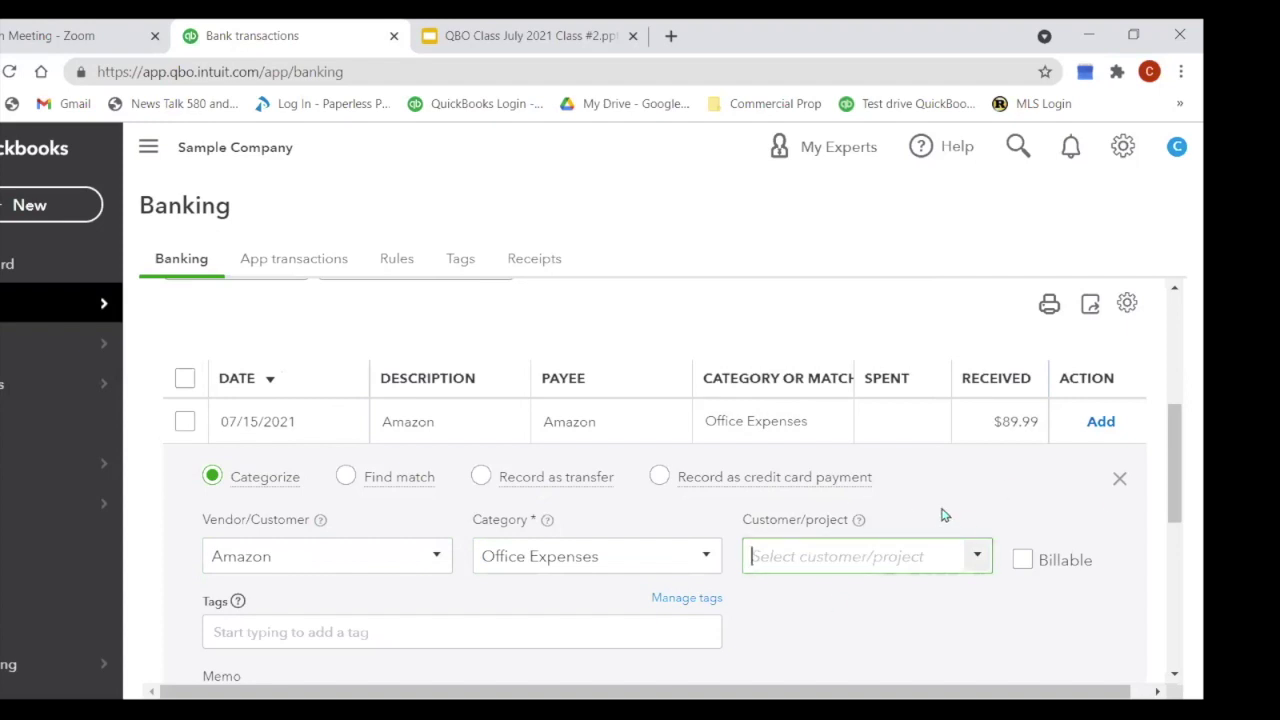
{"action": "scroll", "coordinate": [942, 515], "scroll_direction": "down", "scroll_amount": 1}
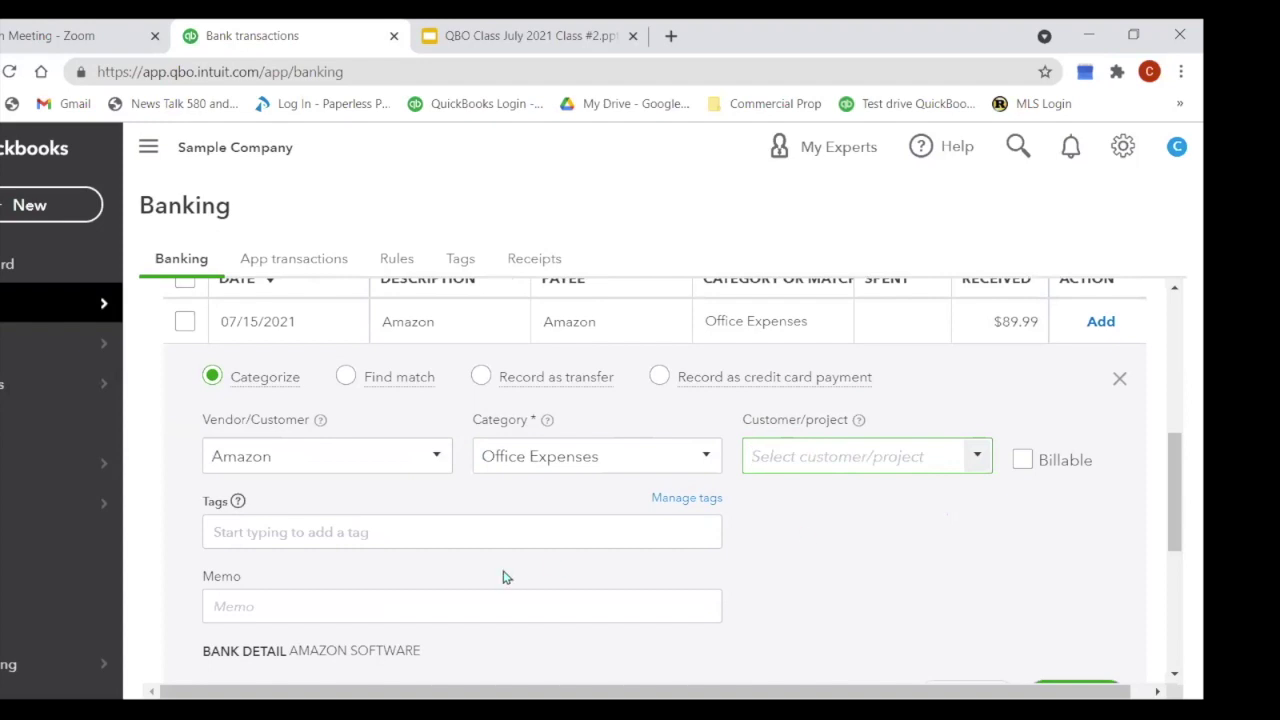
{"action": "left_click", "coordinate": [364, 601]}
{"action": "type", "text": "Returned o"}
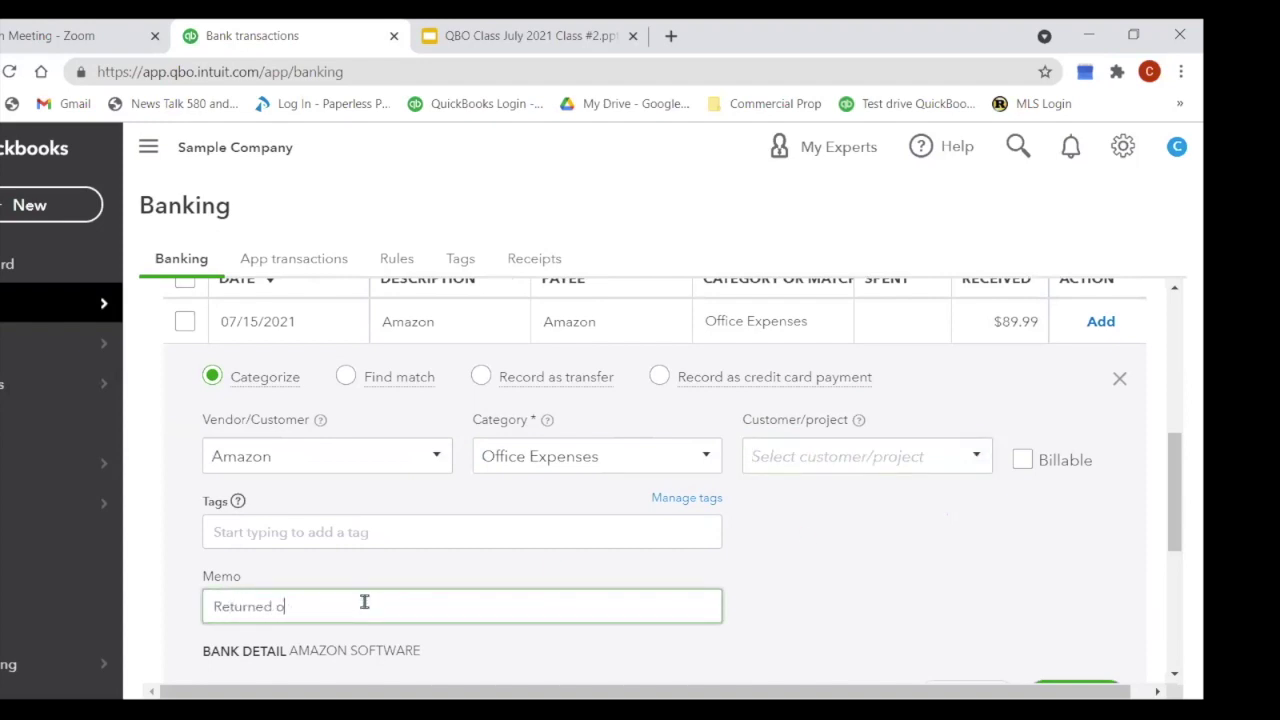
{"action": "type", "text": "fficess"}
{"action": "key", "text": "BackSpace"}
{"action": "key", "text": "BackSpace"}
{"action": "type", "text": "chair"}
{"action": "scroll", "coordinate": [823, 517], "scroll_direction": "down", "scroll_amount": 1}
{"action": "left_click", "coordinate": [1083, 595]}
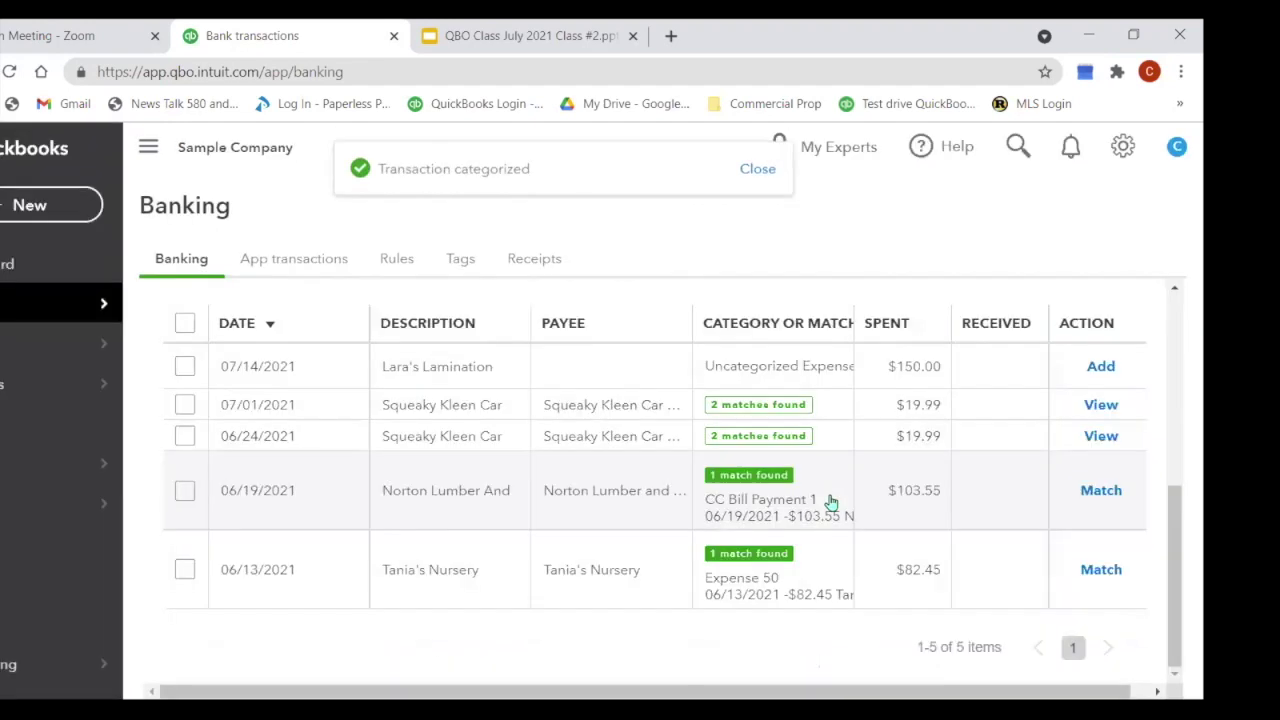
Step: Expand the $150.00 Lara's Lamination transaction for categorizing
{"action": "left_click", "coordinate": [441, 380]}
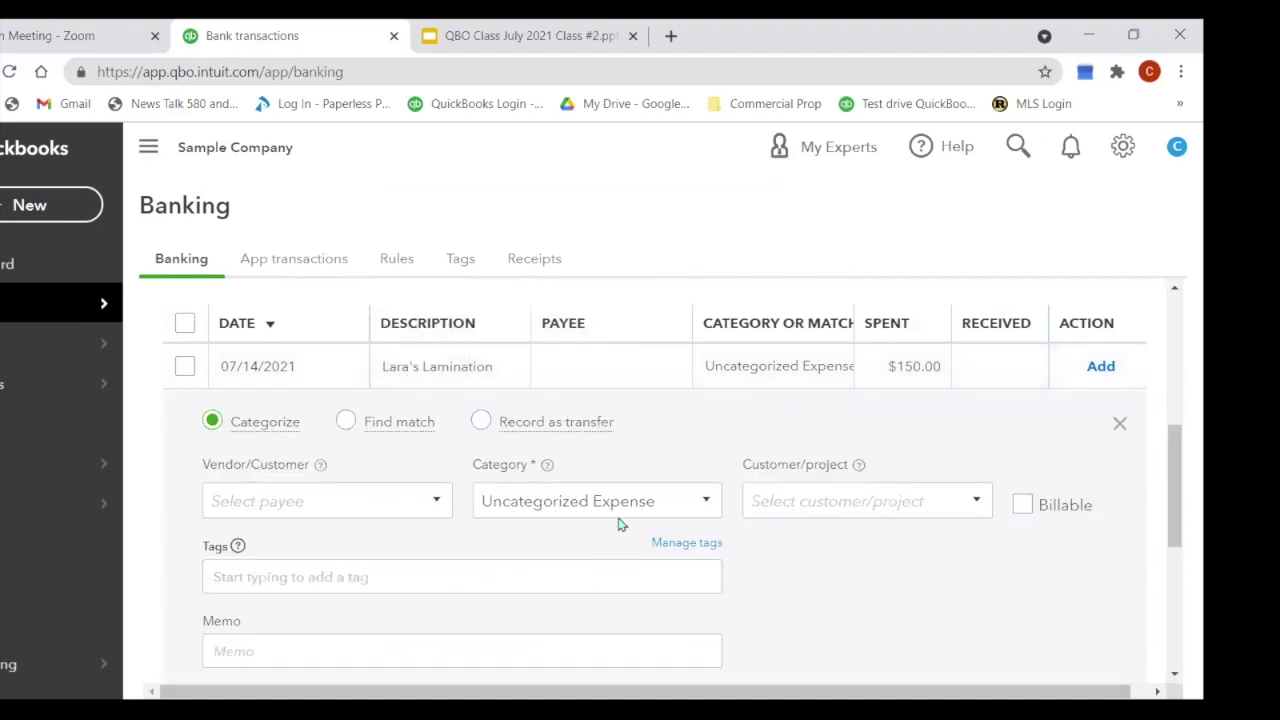
{"action": "scroll", "coordinate": [674, 495], "scroll_direction": "down", "scroll_amount": 2}
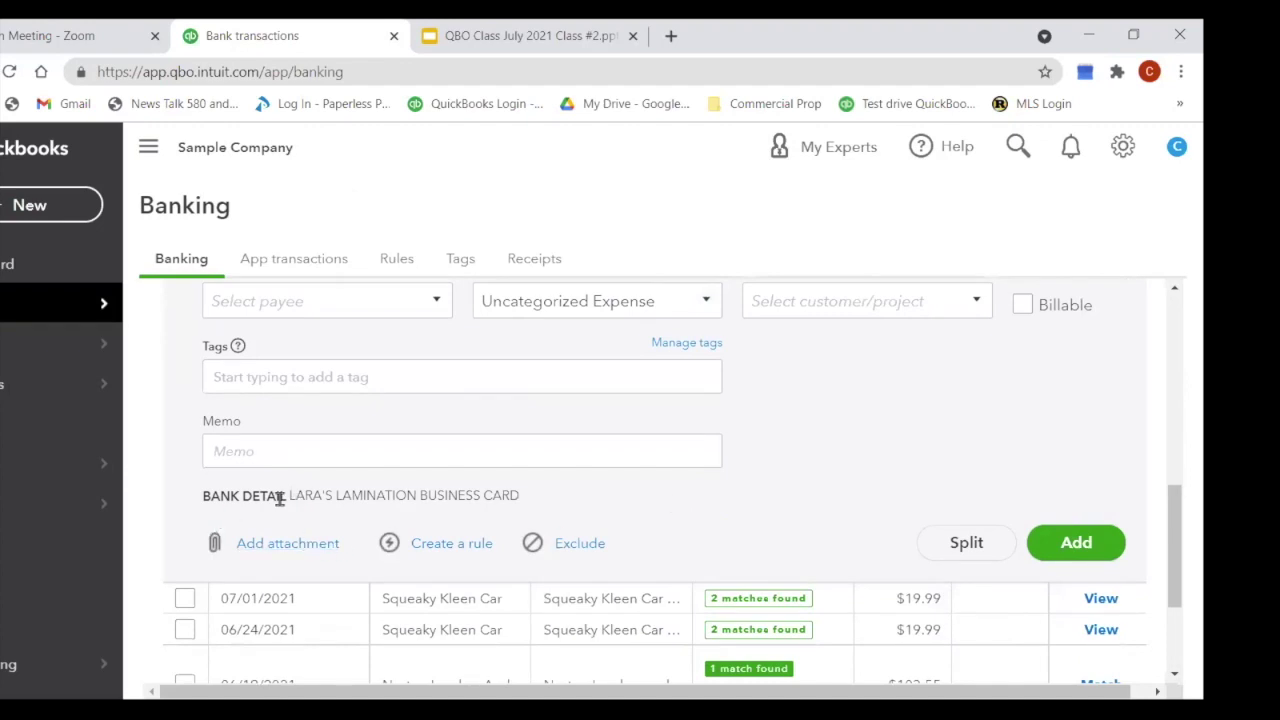
{"action": "scroll", "coordinate": [723, 508], "scroll_direction": "up", "scroll_amount": 2}
Step: Create 'Lara's Lamination' as a new vendor and set it as the transaction's payee
{"action": "left_click", "coordinate": [342, 506]}
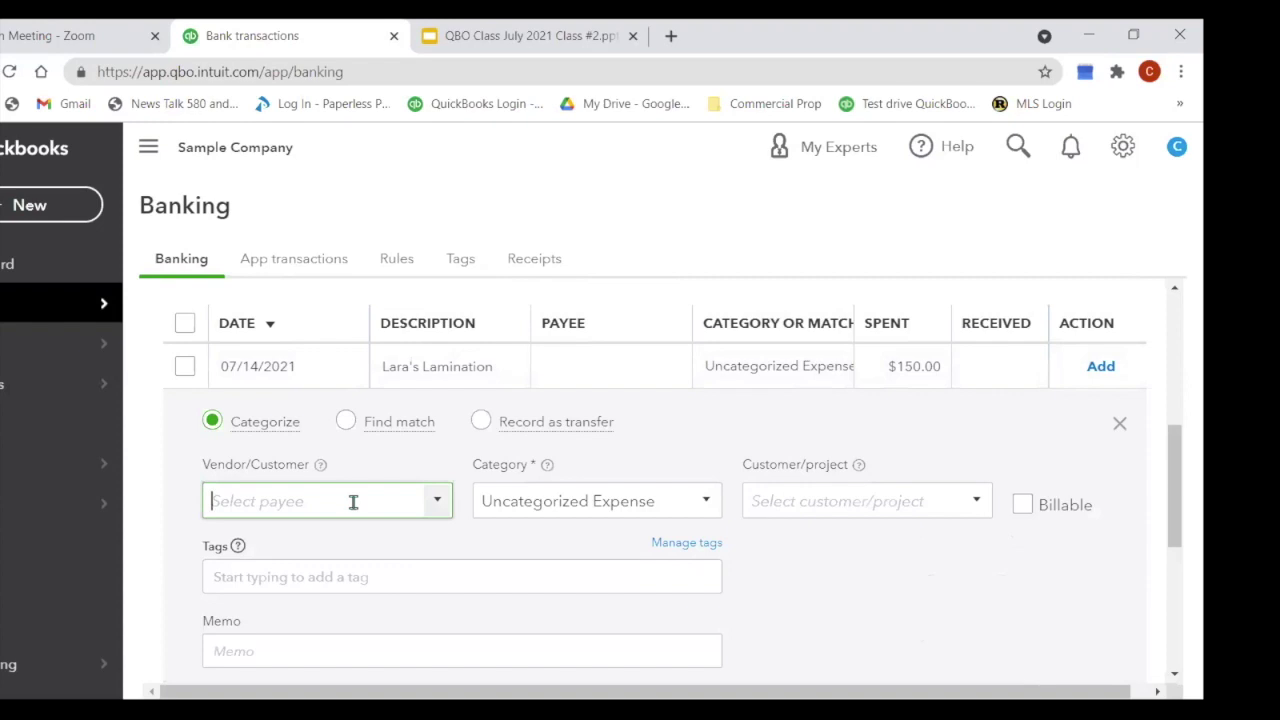
{"action": "type", "text": "lara"}
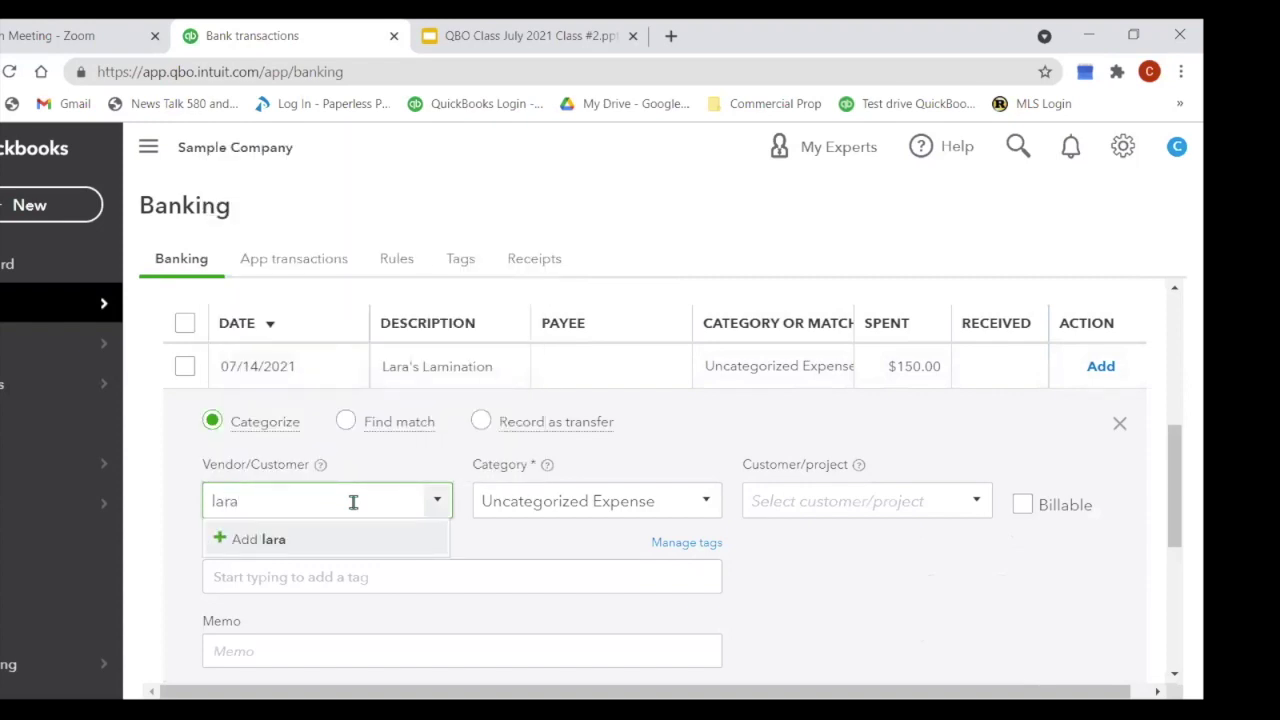
{"action": "key", "text": "BackSpace"}
{"action": "key", "text": "BackSpace"}
{"action": "key", "text": "BackSpace"}
{"action": "key", "text": "BackSpace"}
{"action": "type", "text": "Lara's"}
{"action": "type", "text": "Lamination"}
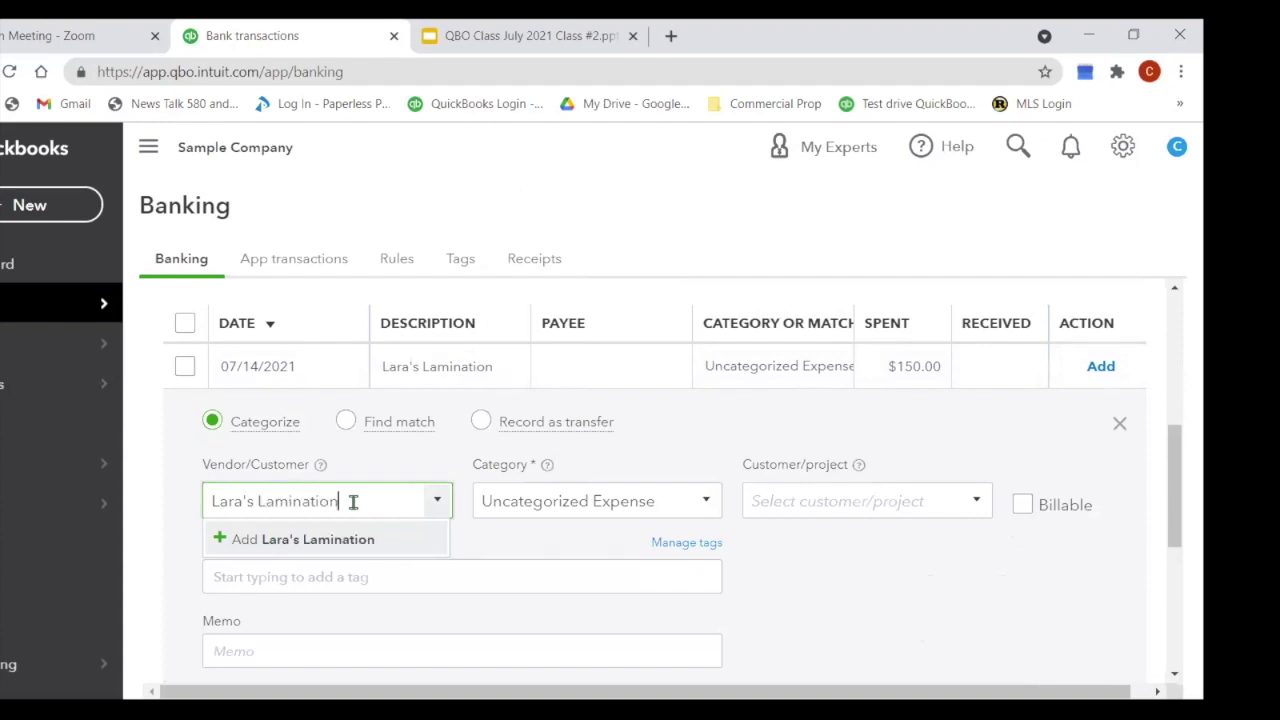
{"action": "left_click", "coordinate": [320, 538]}
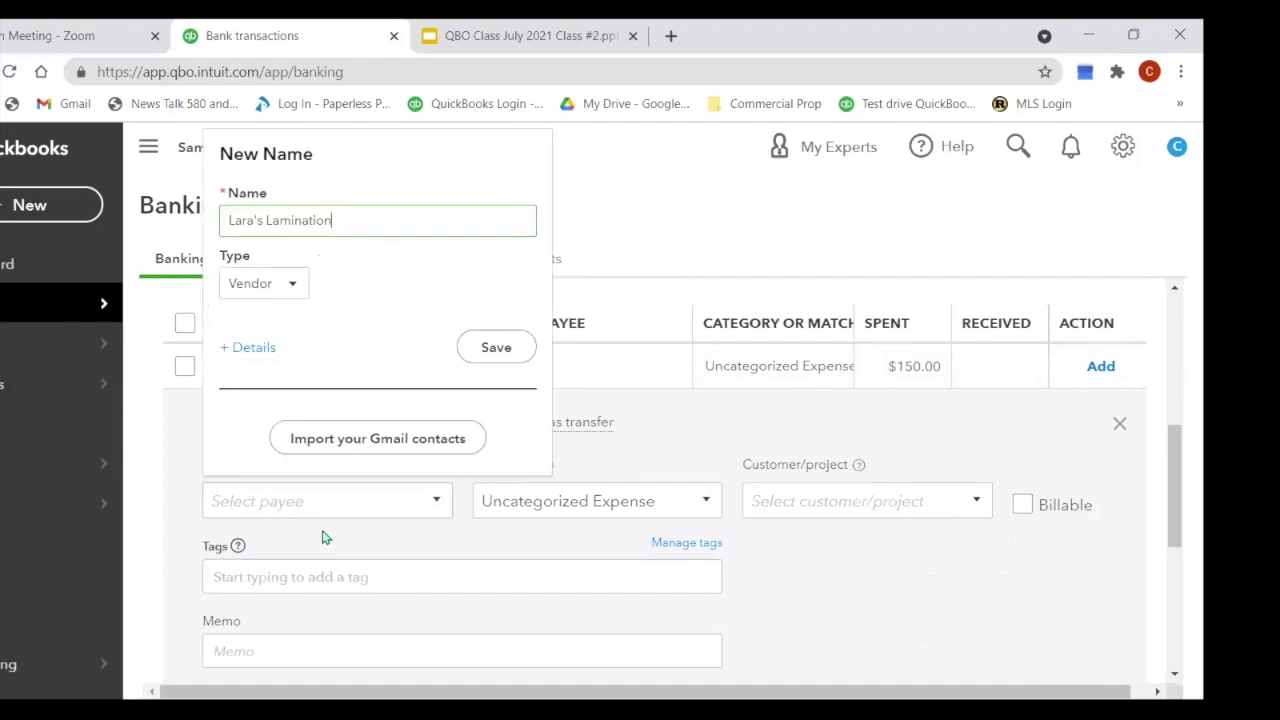
{"action": "left_click", "coordinate": [505, 357]}
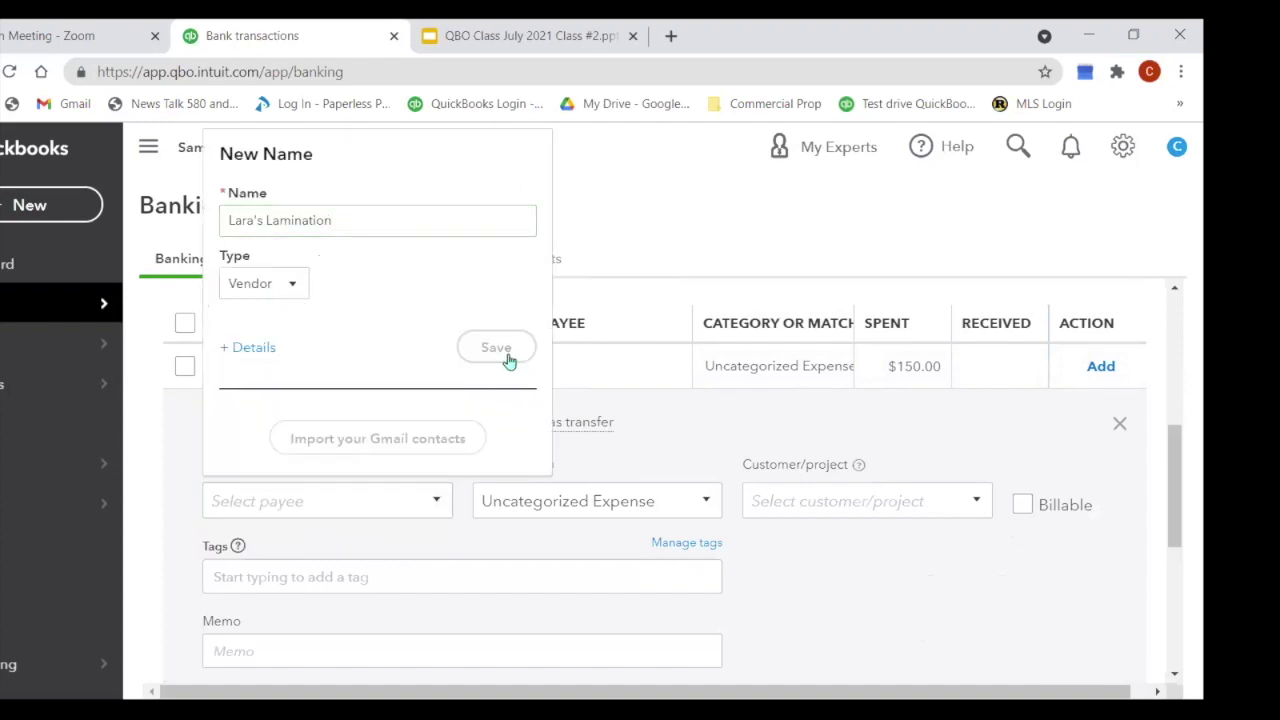
{"action": "left_click_drag", "start_coordinate": [666, 497], "coordinate": [478, 540]}
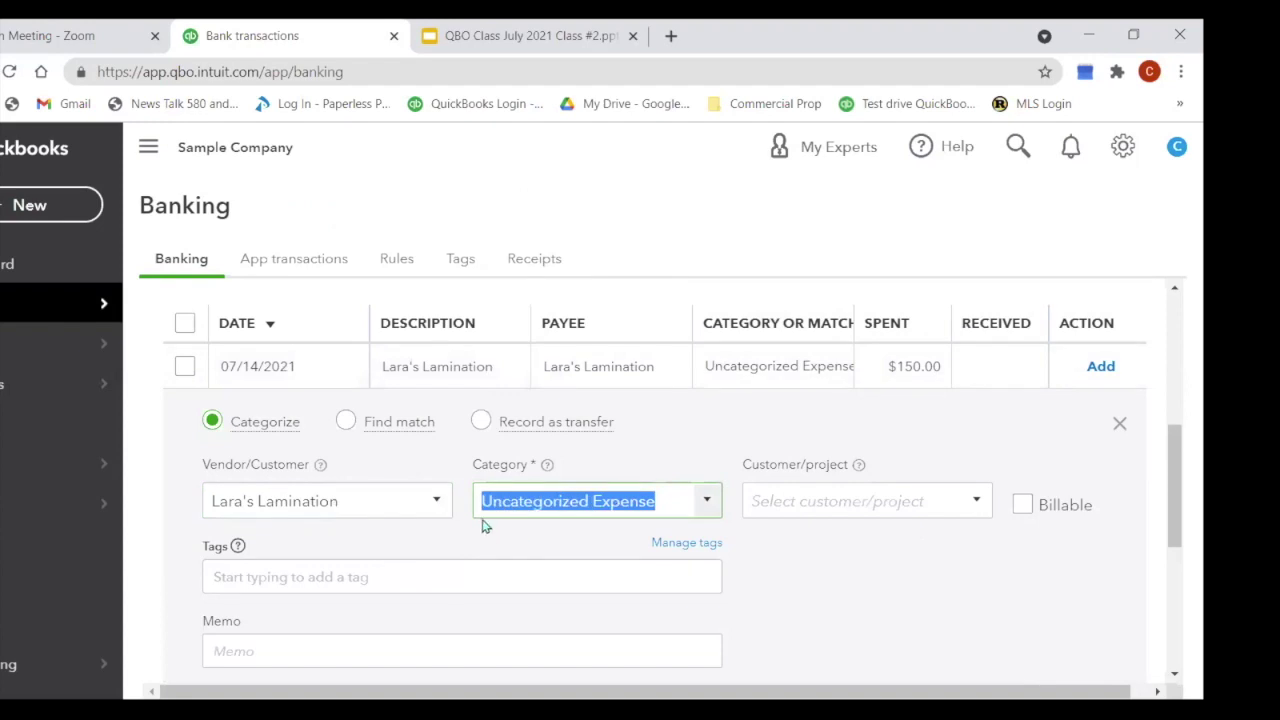
Step: Set the category to Advertising, add memo 'Business Cards', and record the $150.00 charge
{"action": "scroll", "coordinate": [548, 556], "scroll_direction": "down", "scroll_amount": 1}
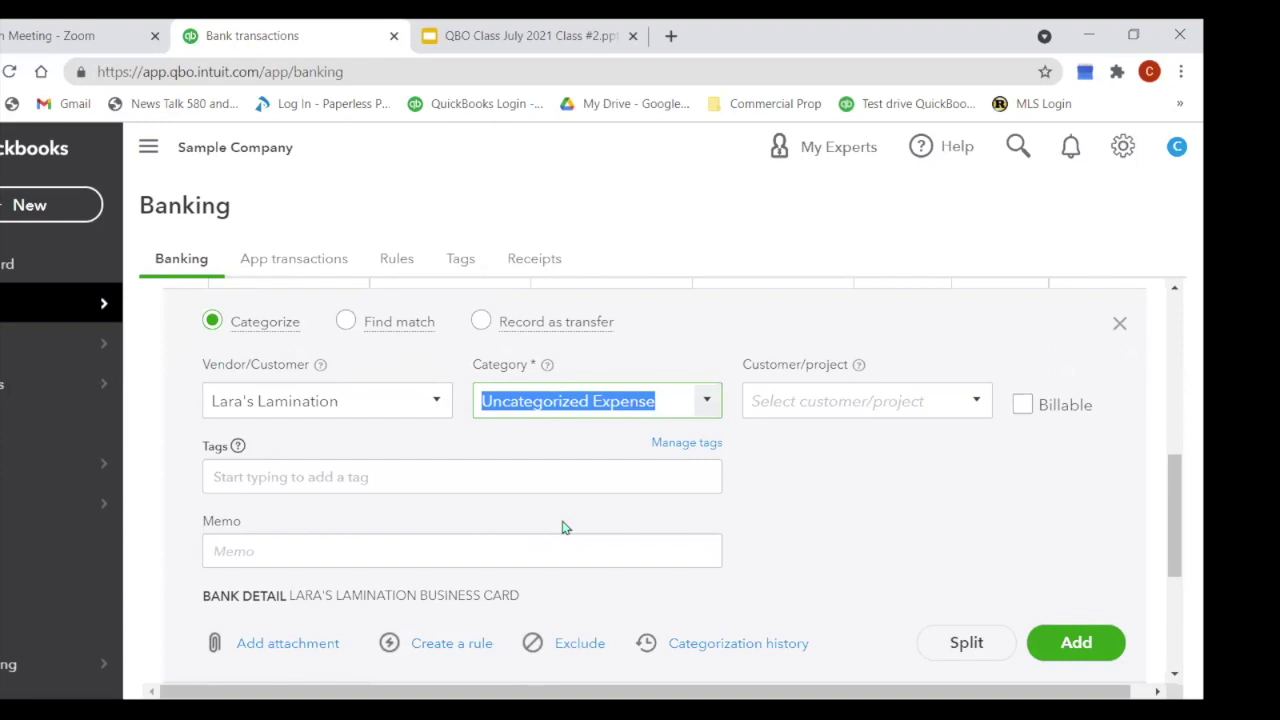
{"action": "type", "text": "Advertising"}
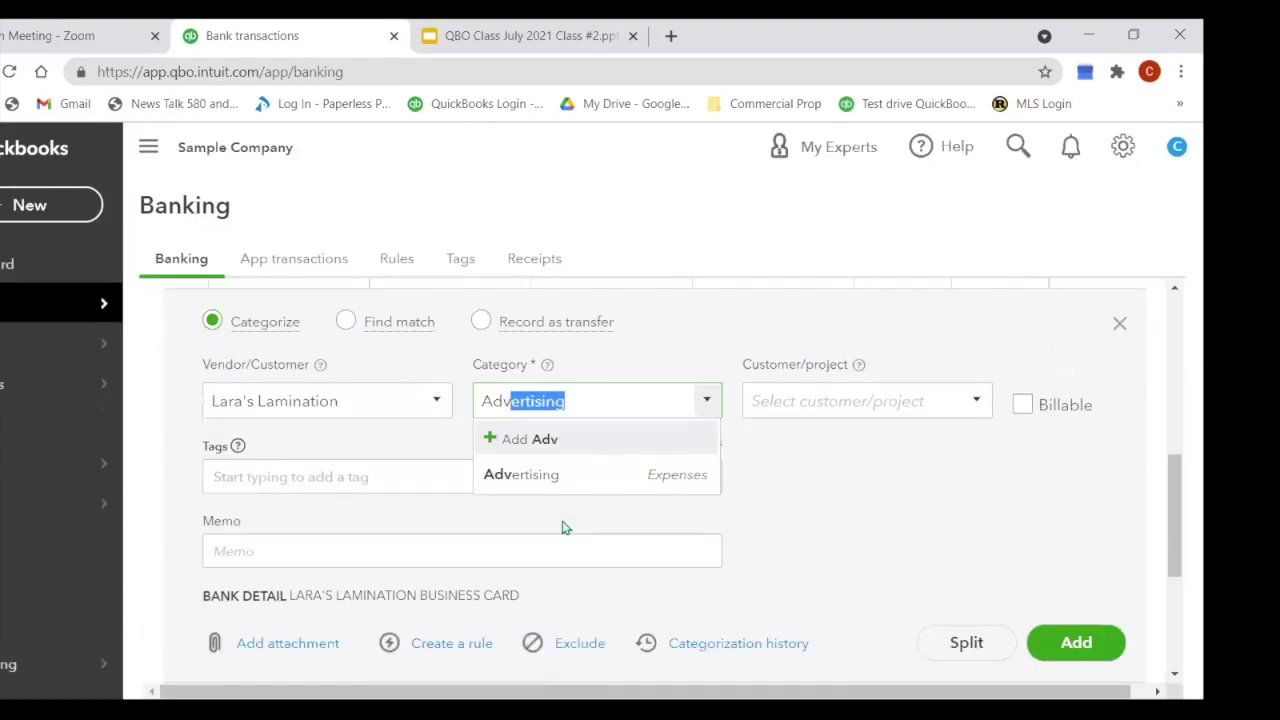
{"action": "left_click", "coordinate": [531, 476]}
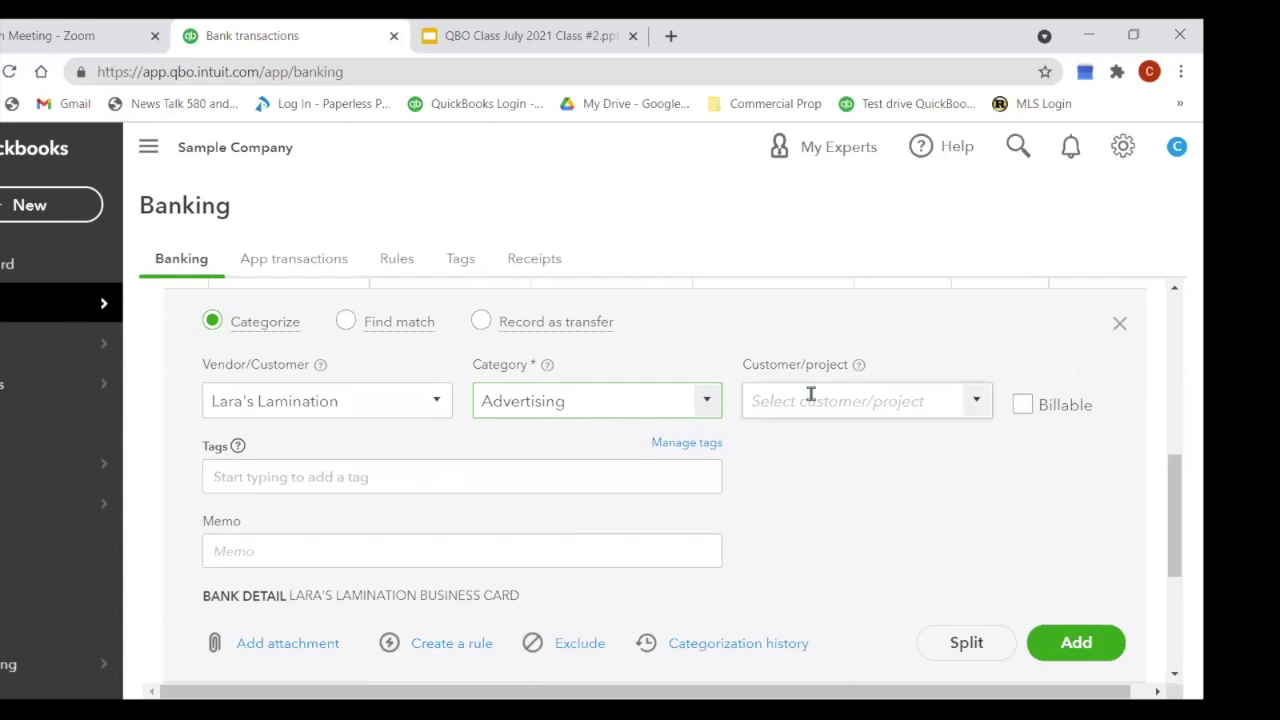
{"action": "left_click", "coordinate": [294, 553]}
{"action": "type", "text": "Bu"}
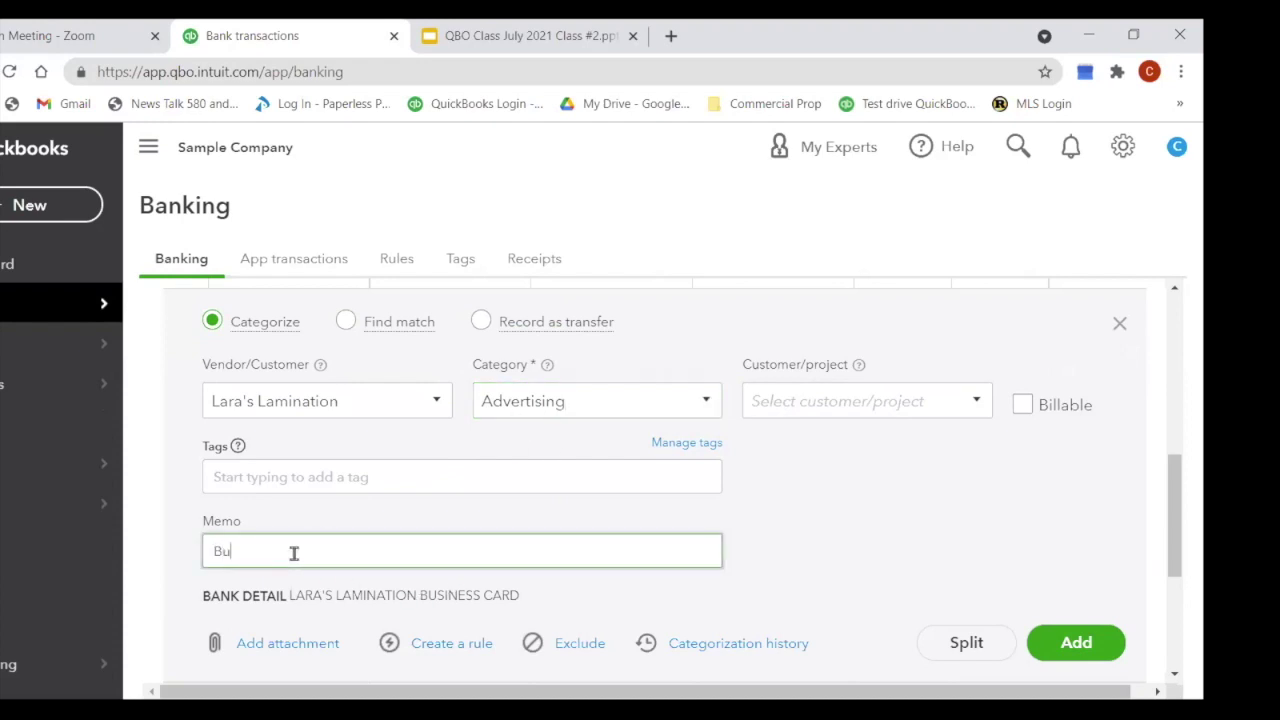
{"action": "type", "text": "siness Cards"}
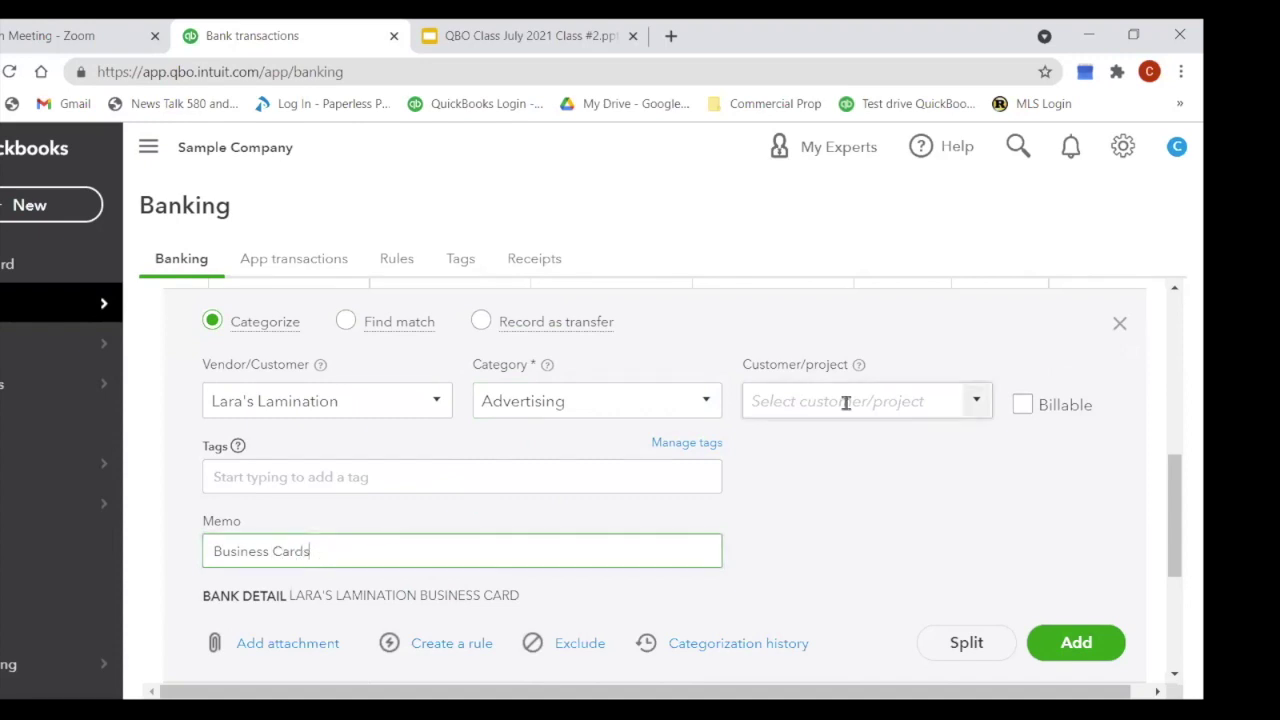
{"action": "left_click", "coordinate": [1070, 652]}
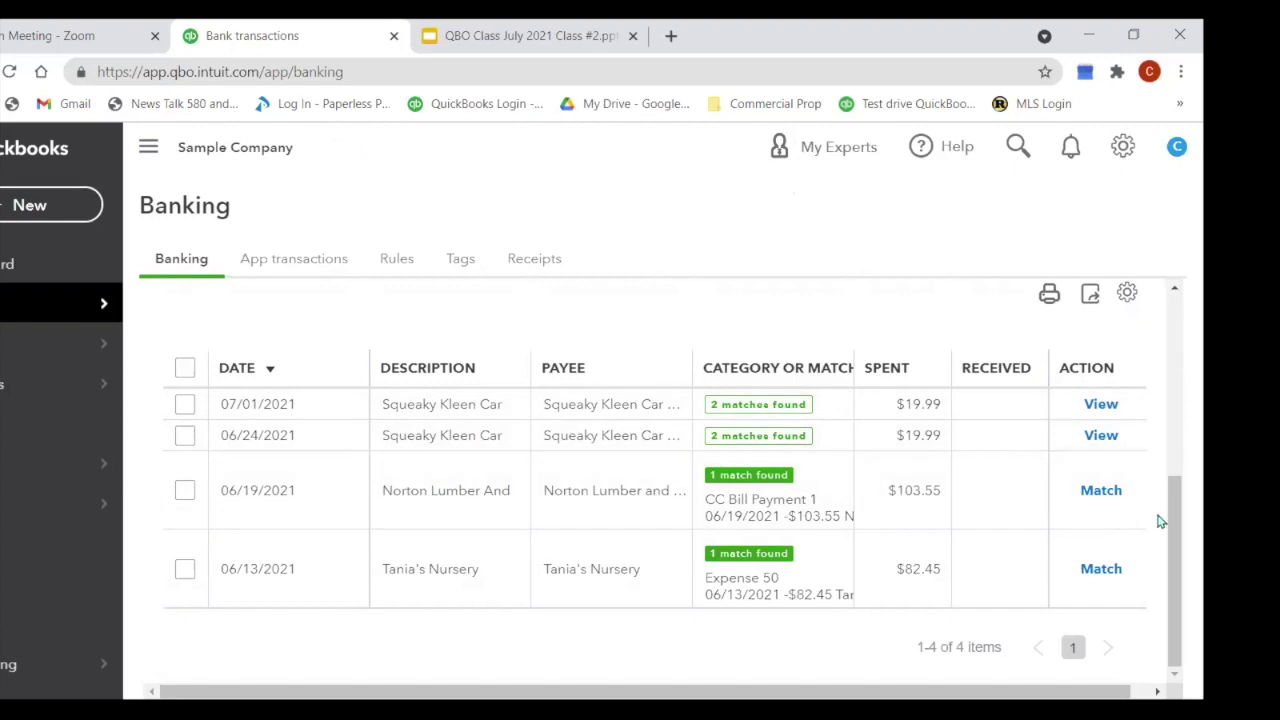
Step: Match the 07/01 and 06/24 $19.99 Squeaky Kleen charges to their credit card expenses
{"action": "left_click", "coordinate": [803, 416]}
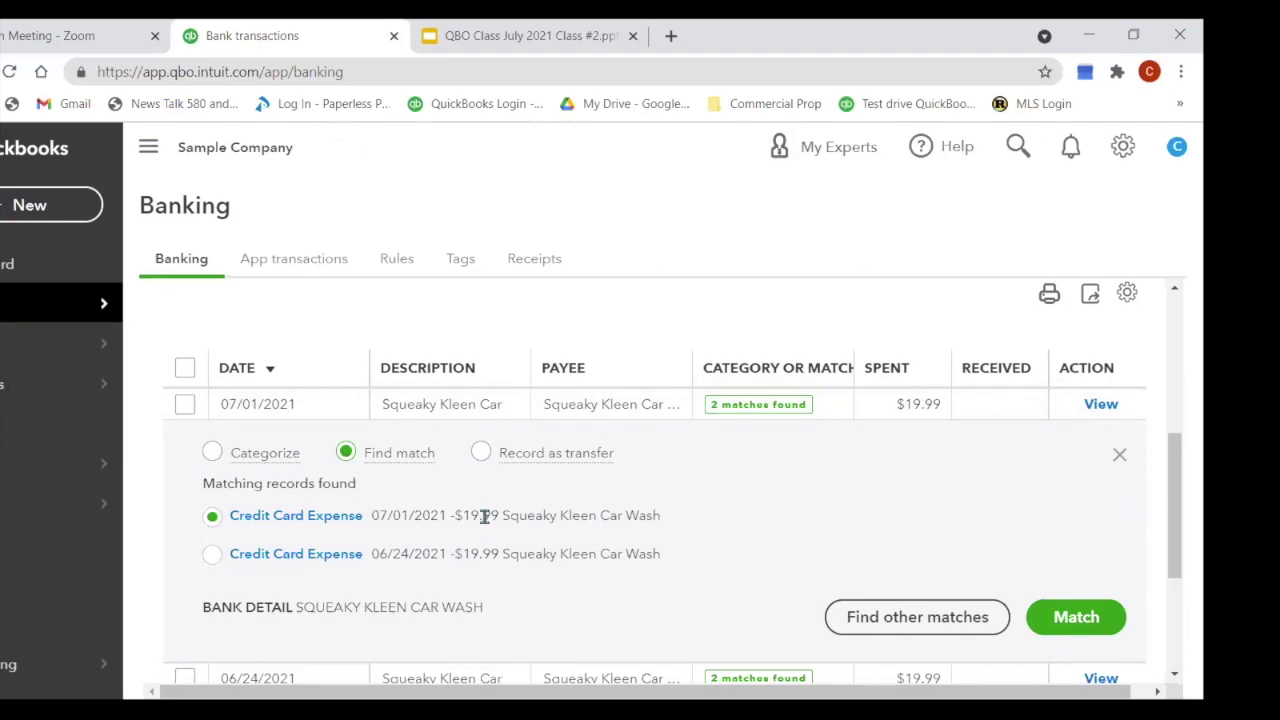
{"action": "left_click", "coordinate": [1076, 617]}
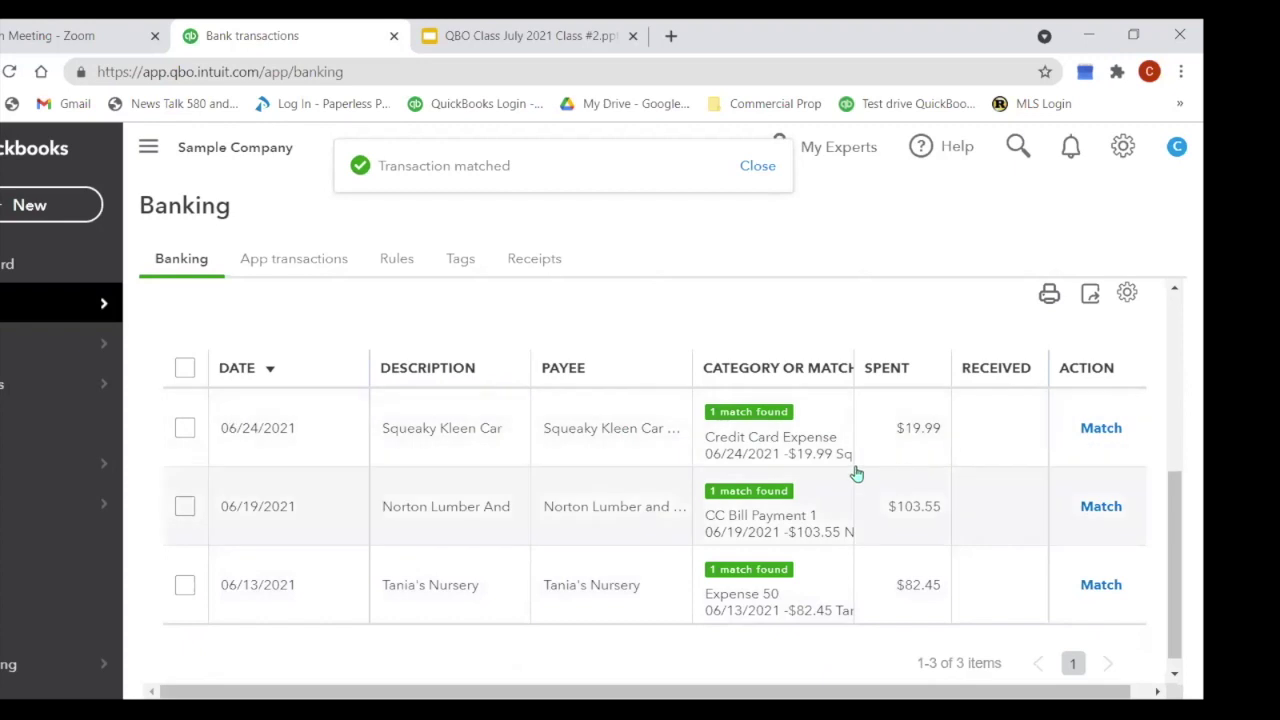
{"action": "left_click", "coordinate": [801, 448]}
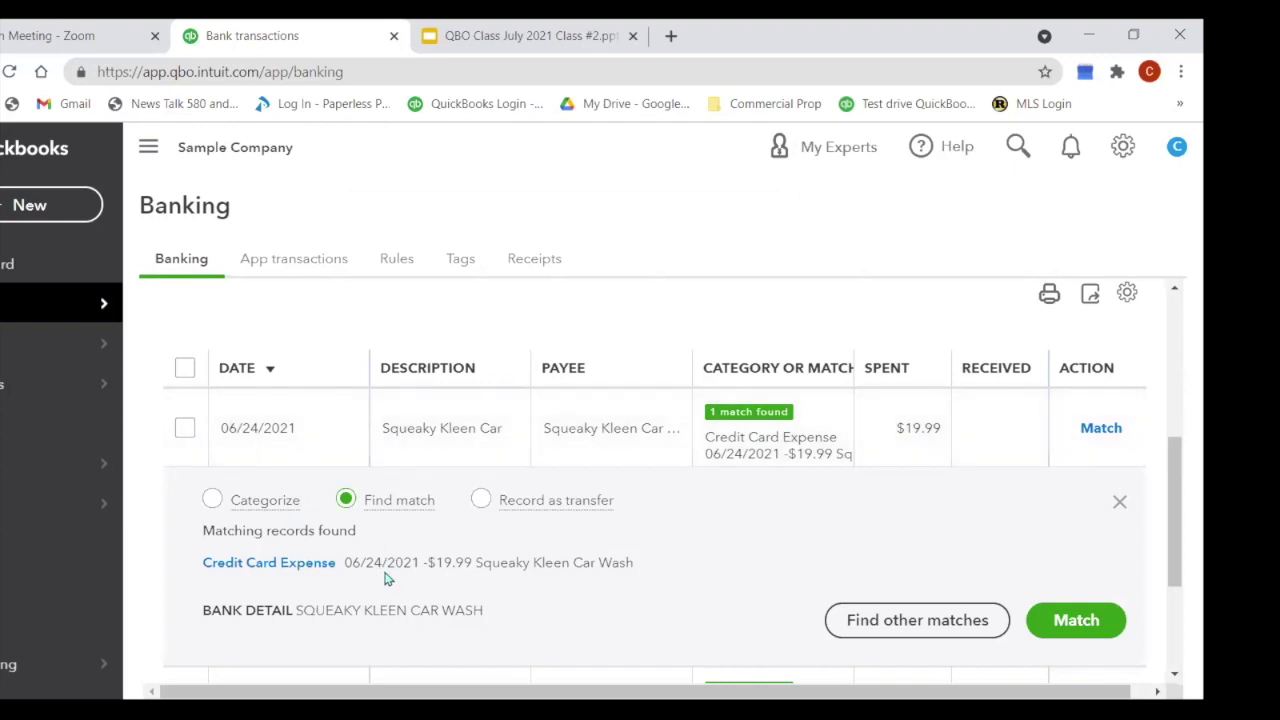
{"action": "left_click", "coordinate": [1097, 429]}
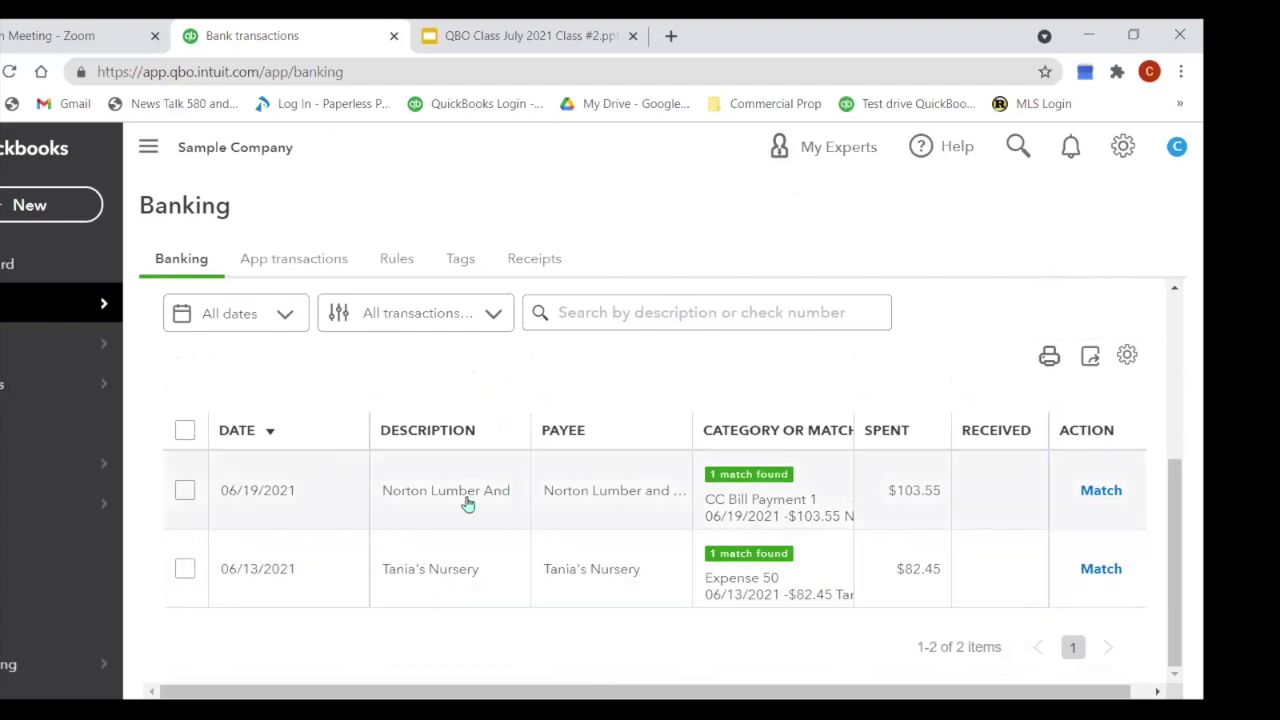
Step: Match Norton Lumber to CC Bill Payment 1 and Tania's Nursery's $82.45 charge to Expense 50
{"action": "left_click", "coordinate": [745, 516]}
{"action": "scroll", "coordinate": [608, 534], "scroll_direction": "down", "scroll_amount": 2}
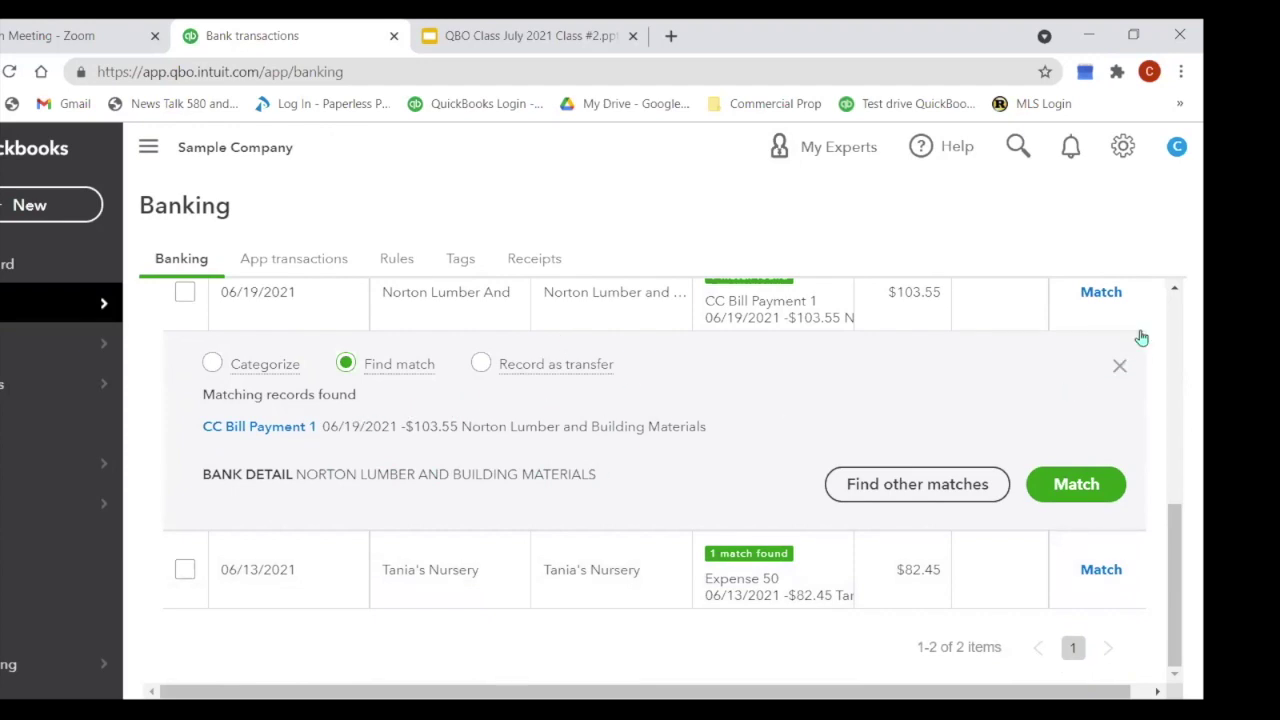
{"action": "left_click", "coordinate": [1108, 298]}
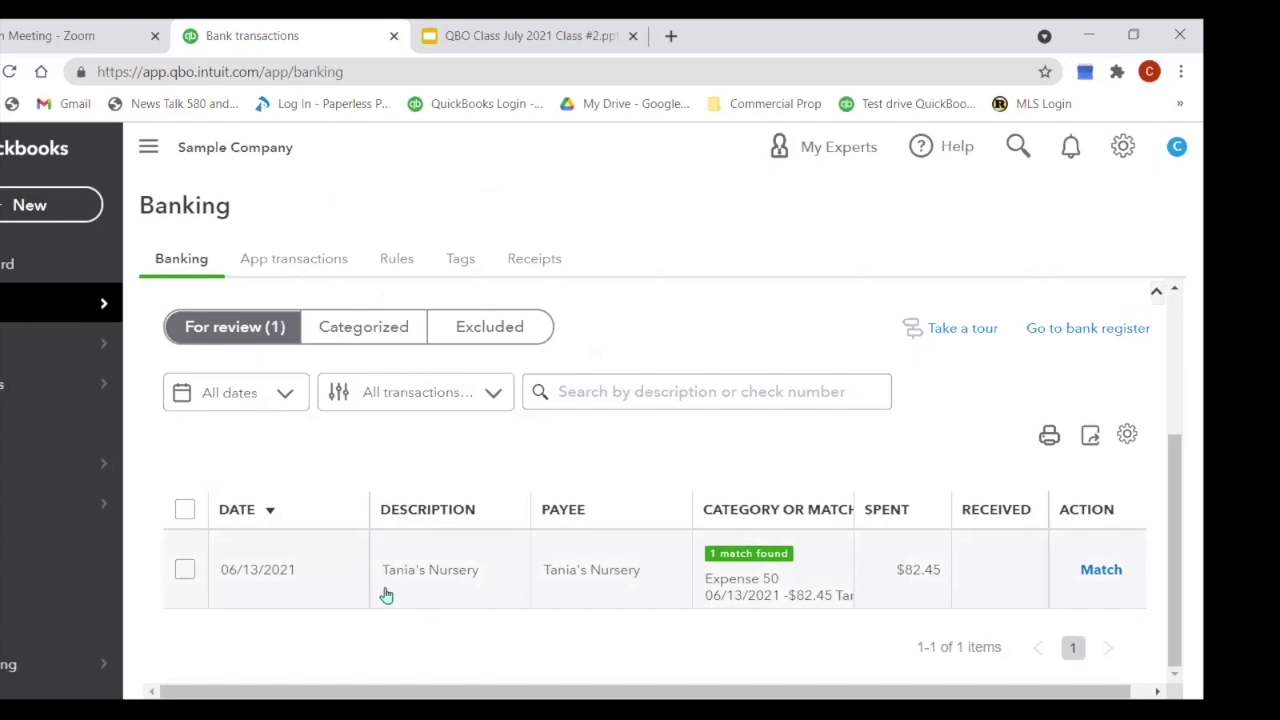
{"action": "left_click", "coordinate": [757, 591]}
{"action": "scroll", "coordinate": [774, 563], "scroll_direction": "down", "scroll_amount": 2}
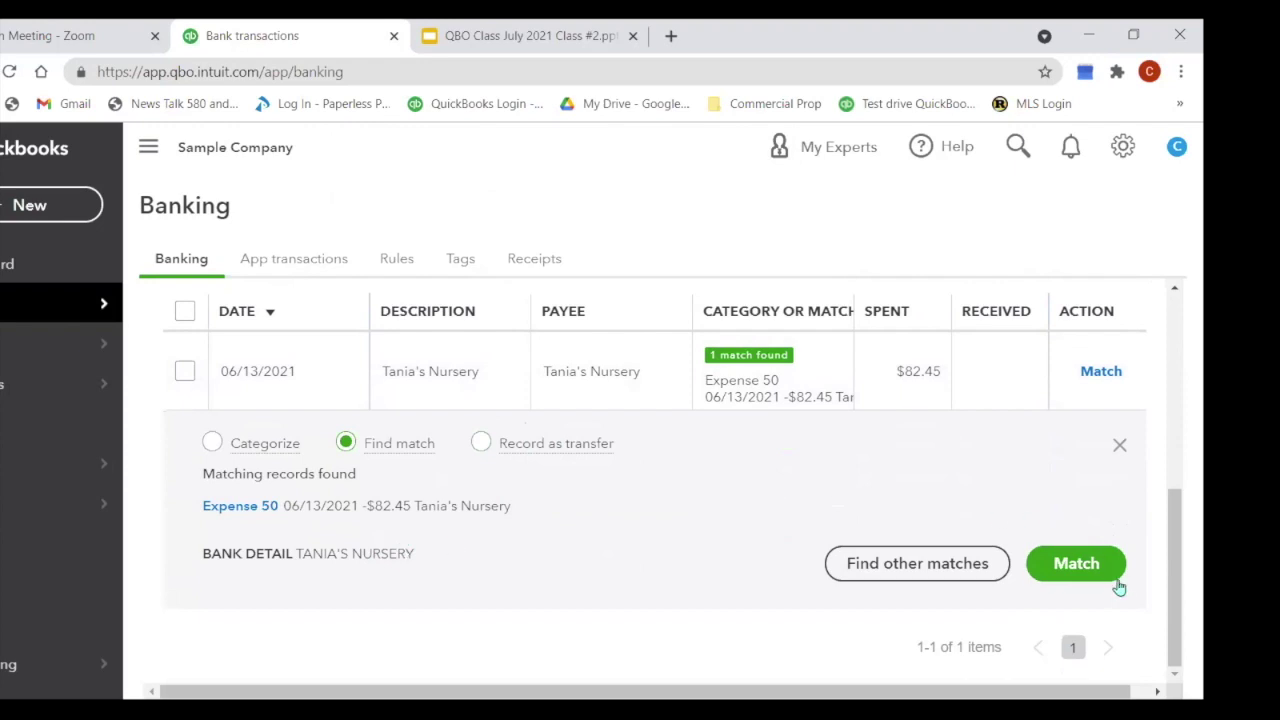
{"action": "left_click", "coordinate": [1076, 570]}
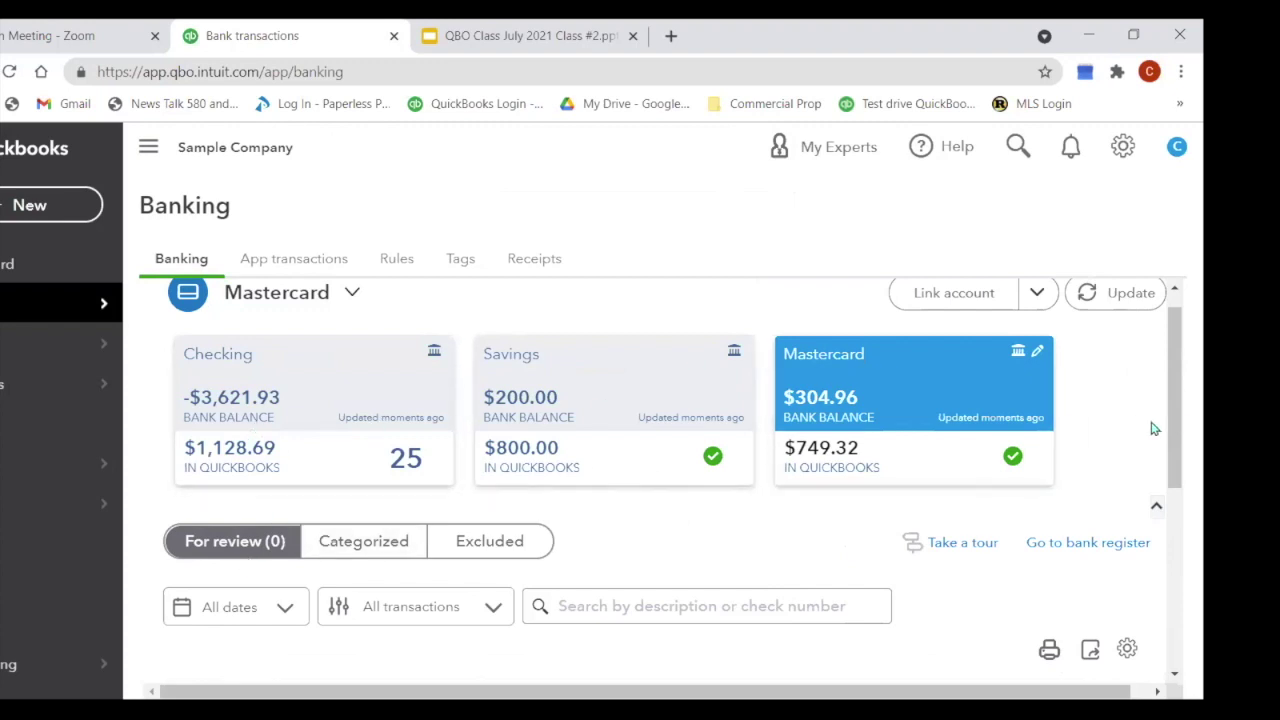
Step: Switch to the Checking account feed and scroll through its 25 transactions awaiting review
{"action": "left_click", "coordinate": [384, 401]}
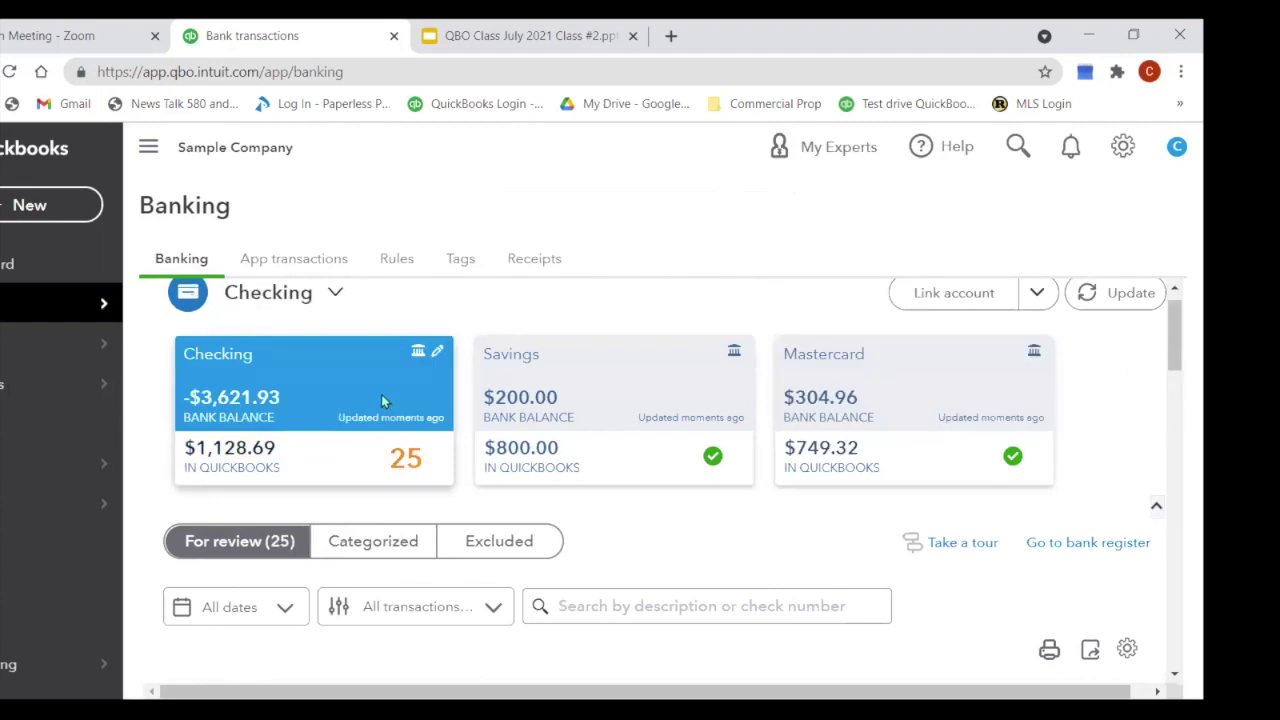
{"action": "scroll", "coordinate": [688, 436], "scroll_direction": "down", "scroll_amount": 1}
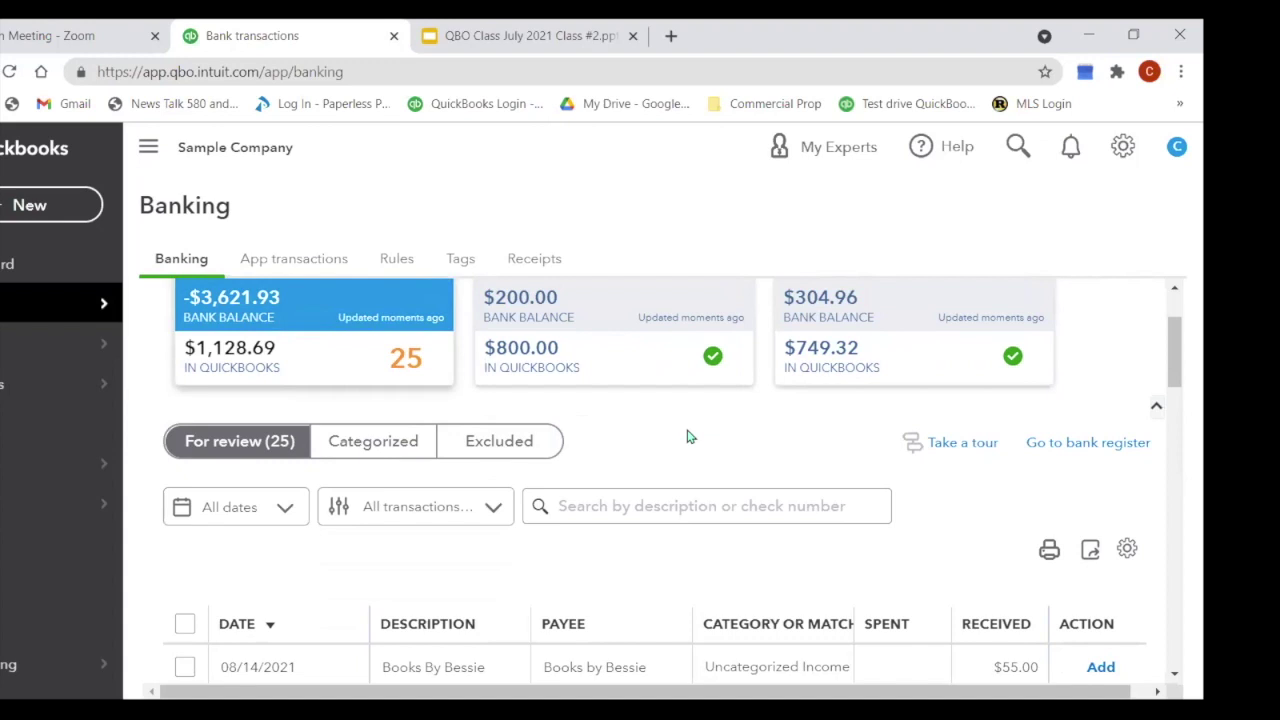
{"action": "scroll", "coordinate": [734, 386], "scroll_direction": "down", "scroll_amount": 2}
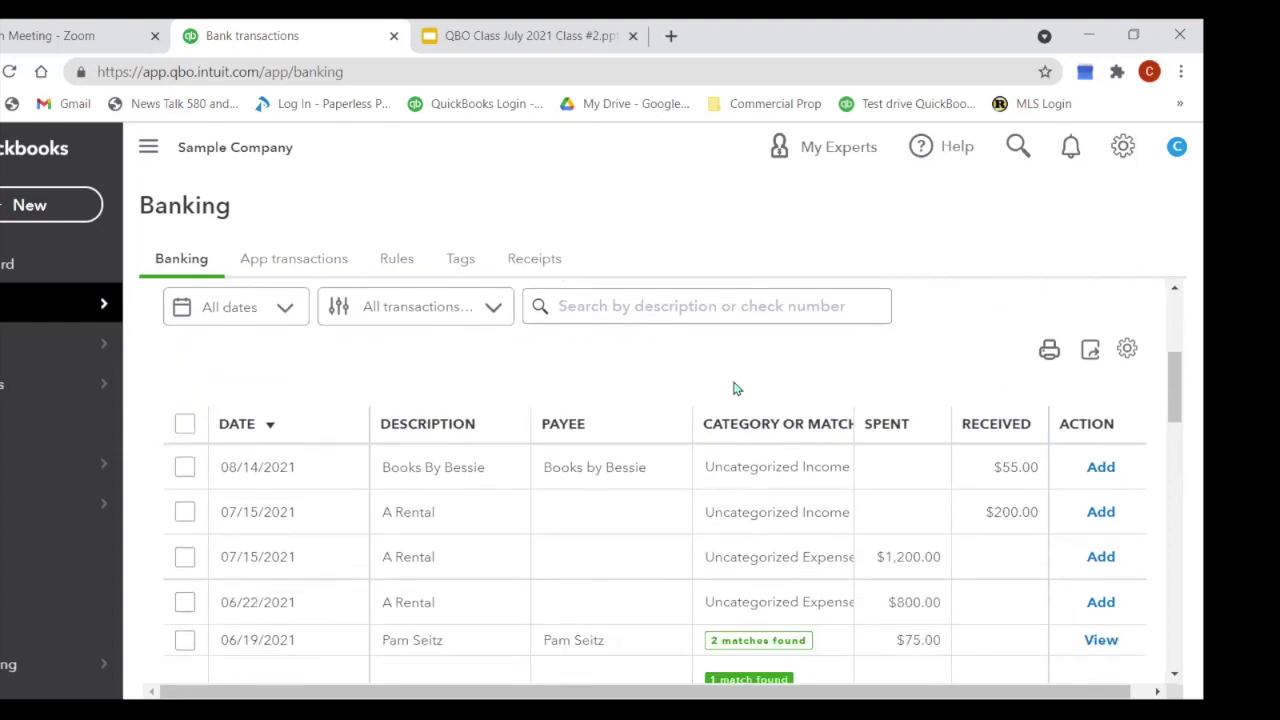
Step: Match the $868.15 deposit, Hicks Hardware check and 06/18 $408.00 deposit; expand the $75.00 charge's two matches
{"action": "scroll", "coordinate": [733, 388], "scroll_direction": "down", "scroll_amount": 3}
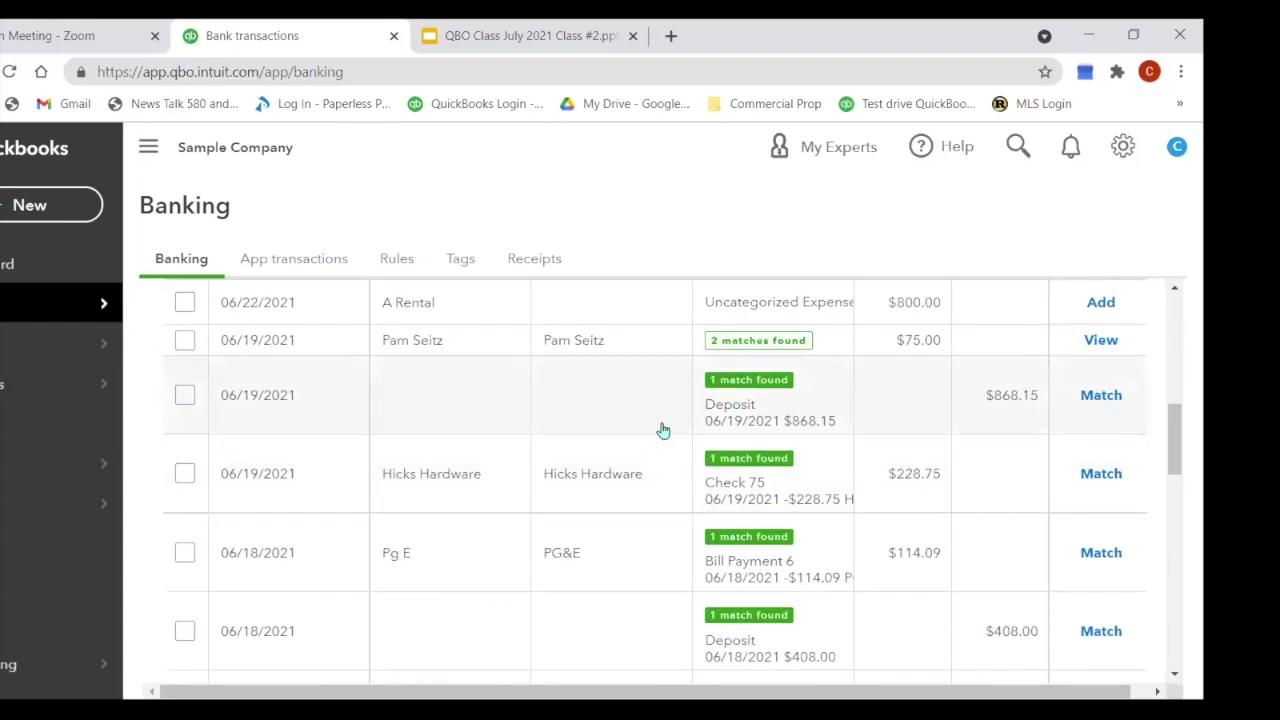
{"action": "left_click", "coordinate": [1101, 396]}
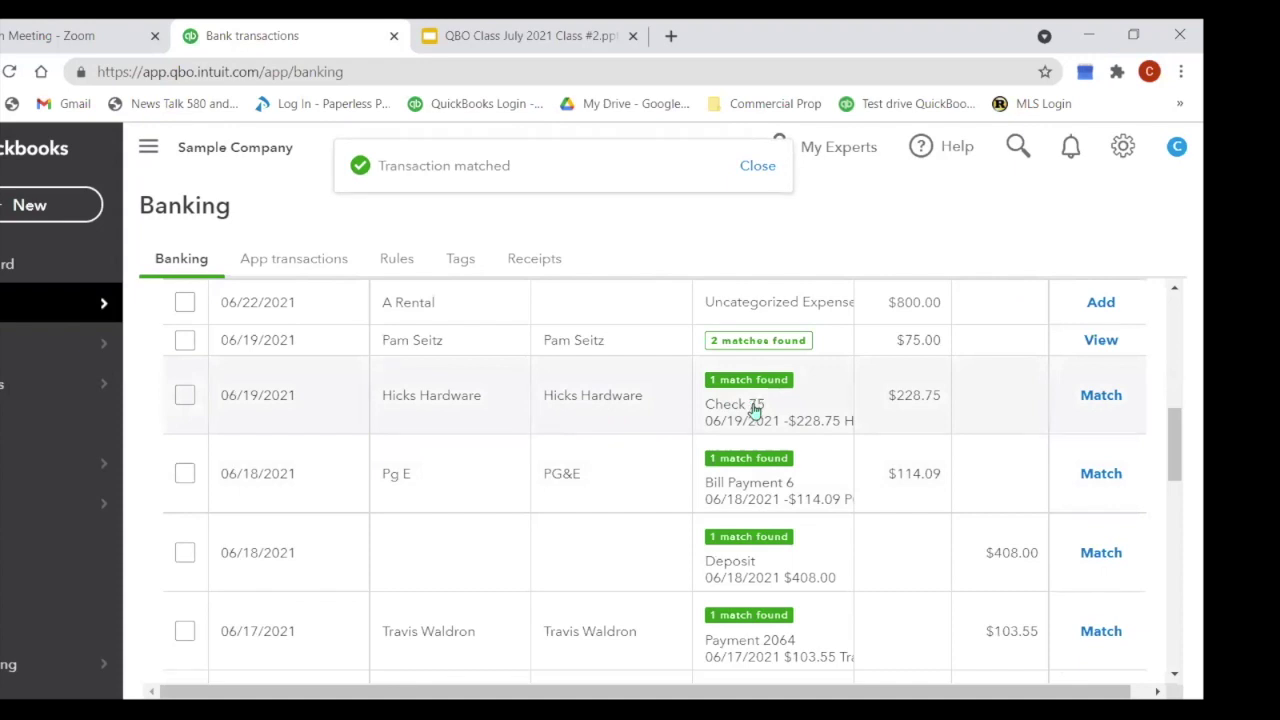
{"action": "left_click", "coordinate": [1101, 396]}
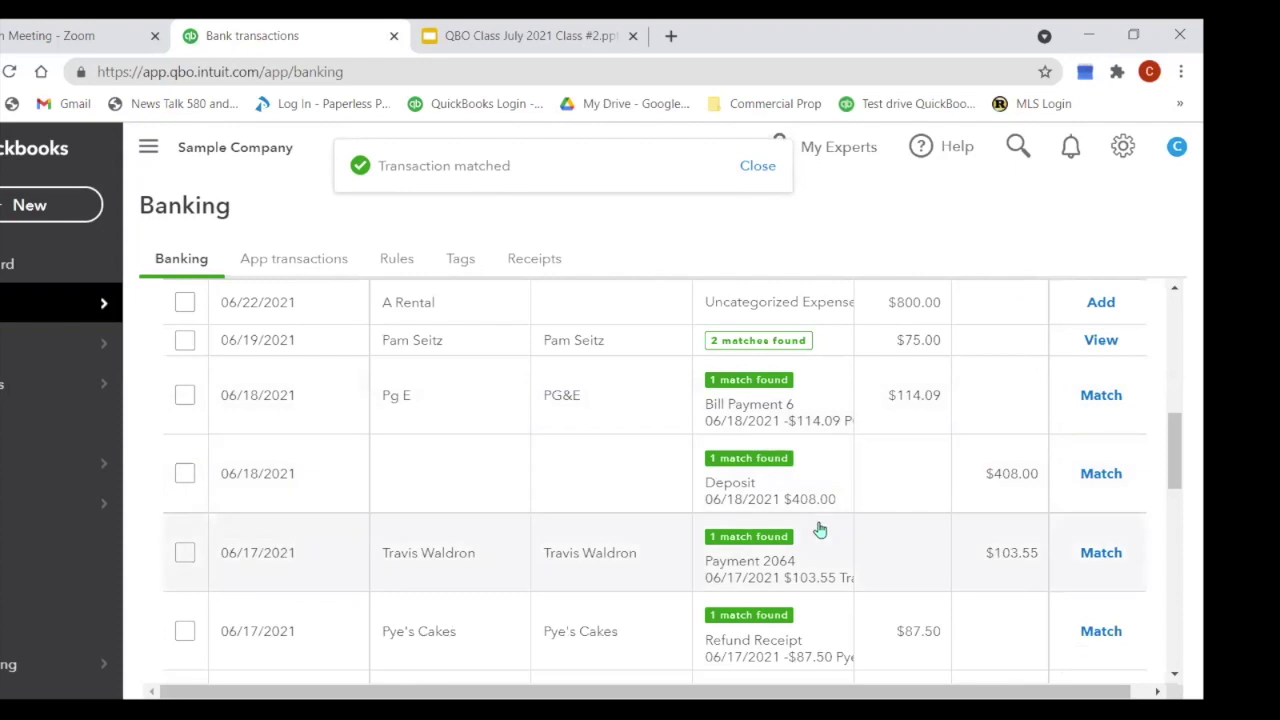
{"action": "left_click", "coordinate": [1100, 474]}
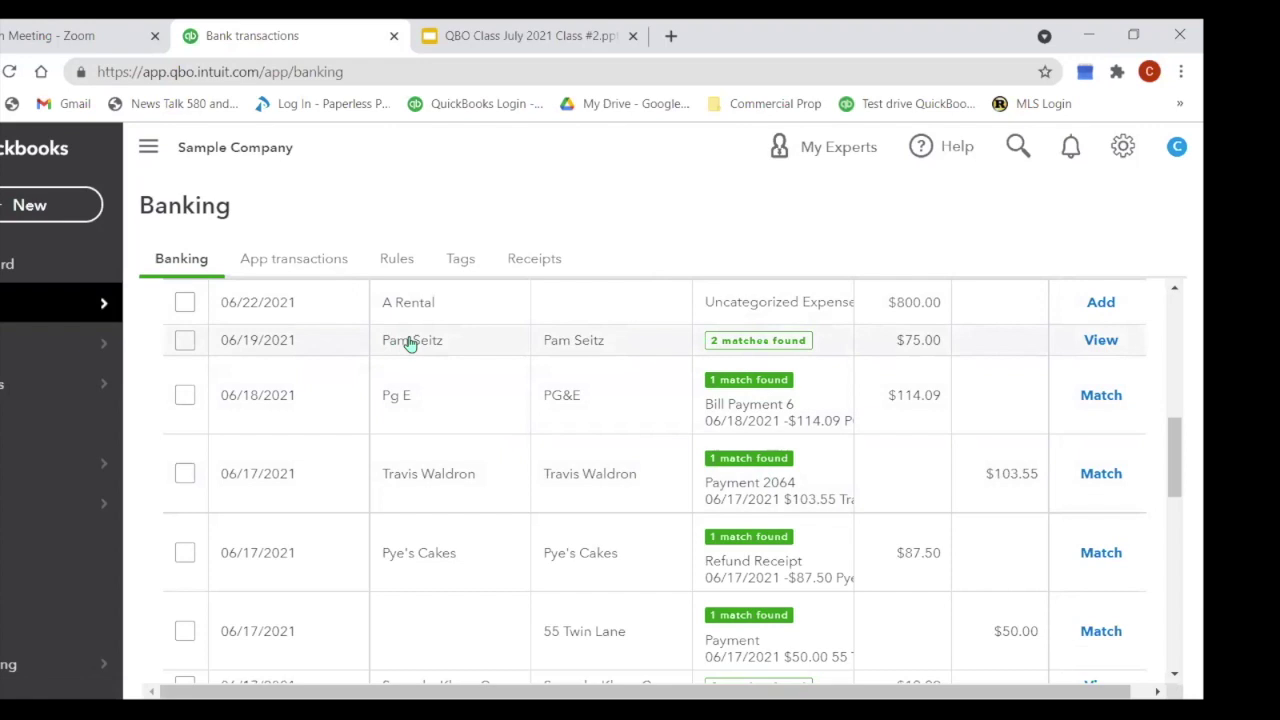
{"action": "left_click", "coordinate": [798, 344]}
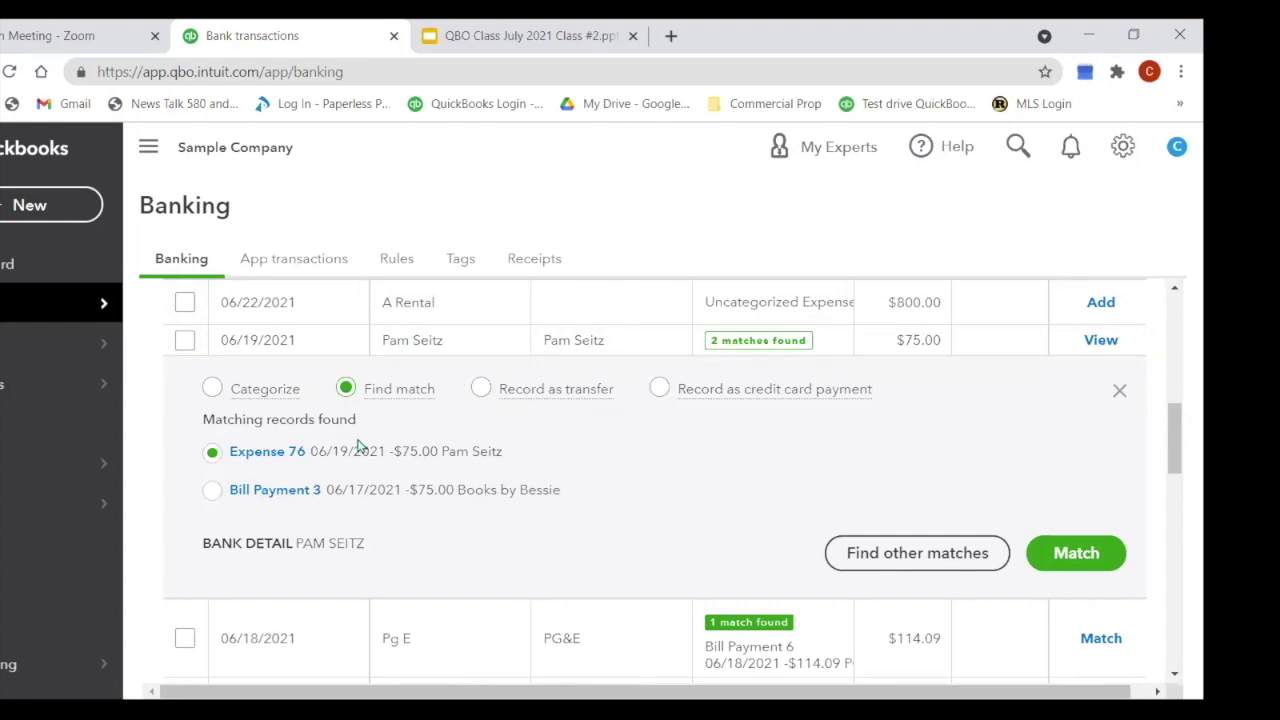
Step: Match the $75.00 charge, PG&E bill payment, Pye's Cakes refund and $103.55 payment to existing records
{"action": "left_click", "coordinate": [1075, 550]}
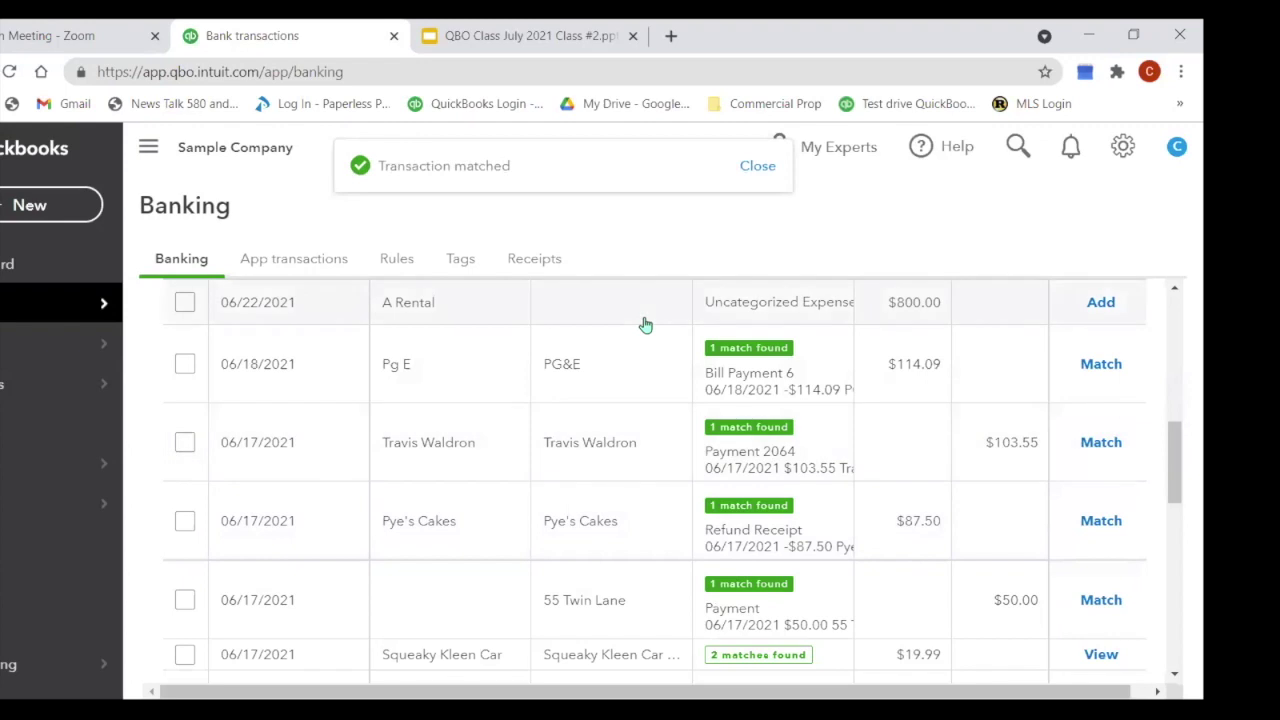
{"action": "left_click", "coordinate": [1103, 366]}
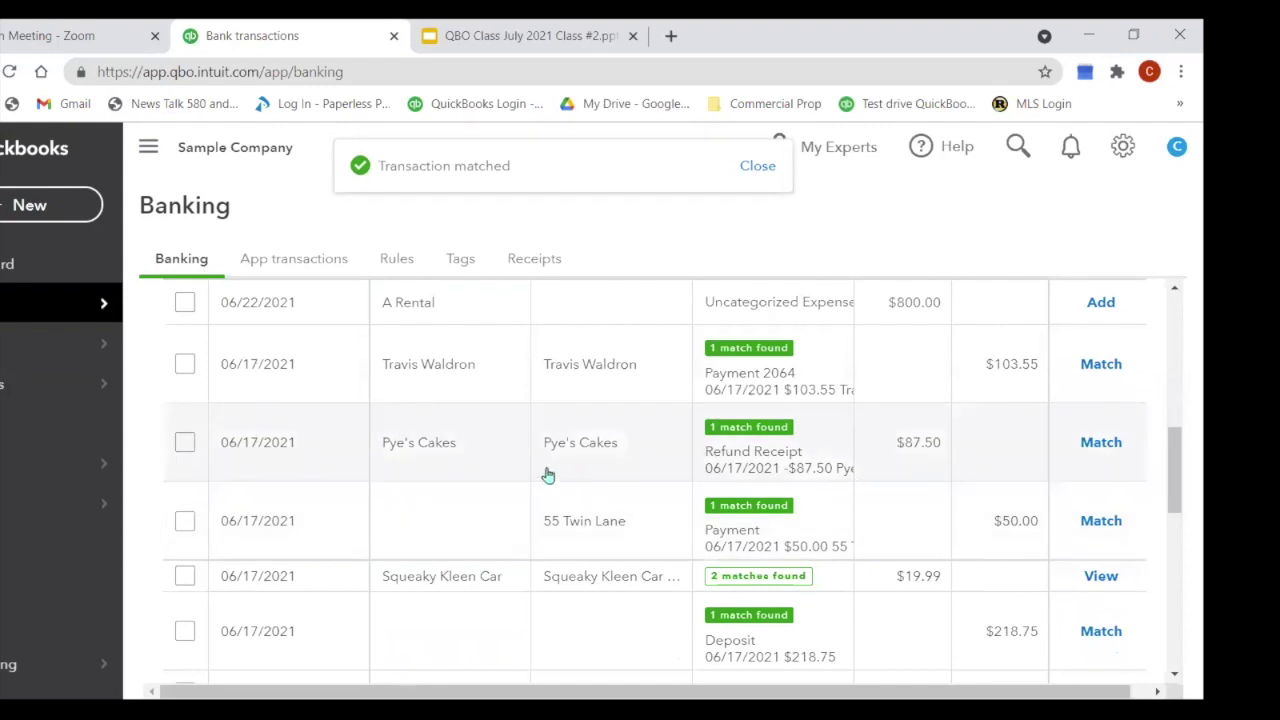
{"action": "left_click", "coordinate": [1101, 443]}
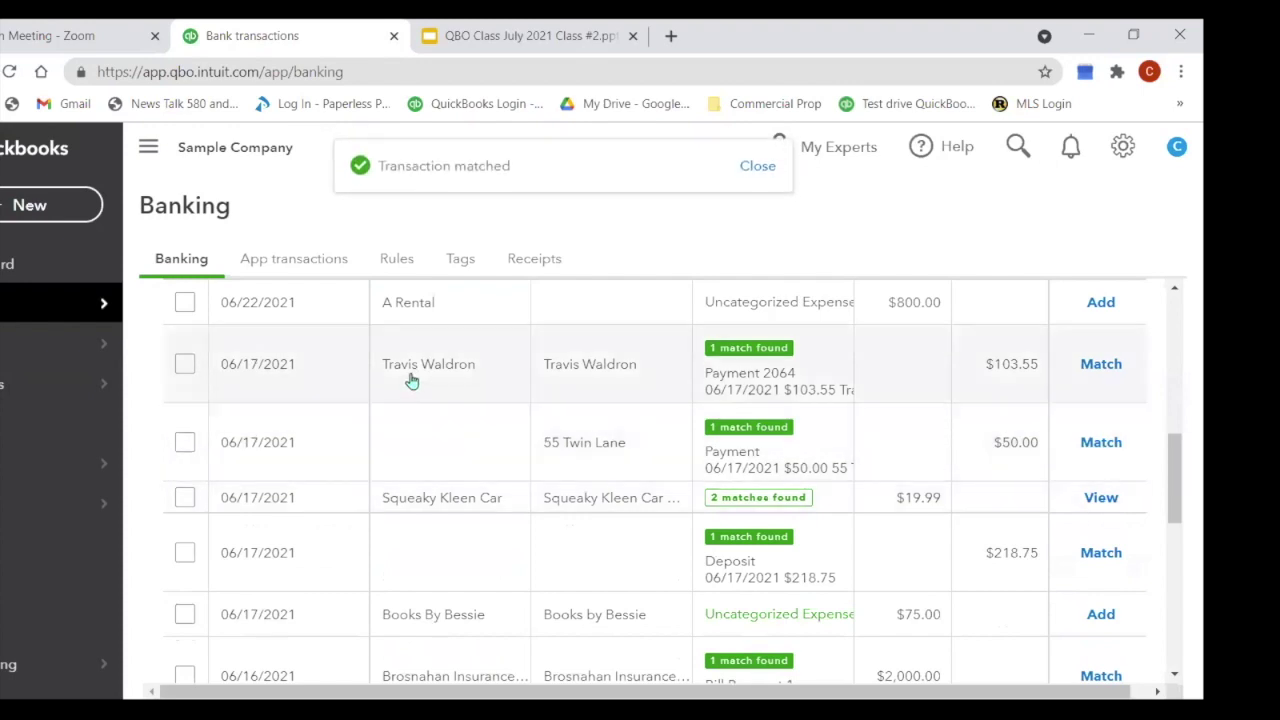
{"action": "left_click", "coordinate": [762, 375]}
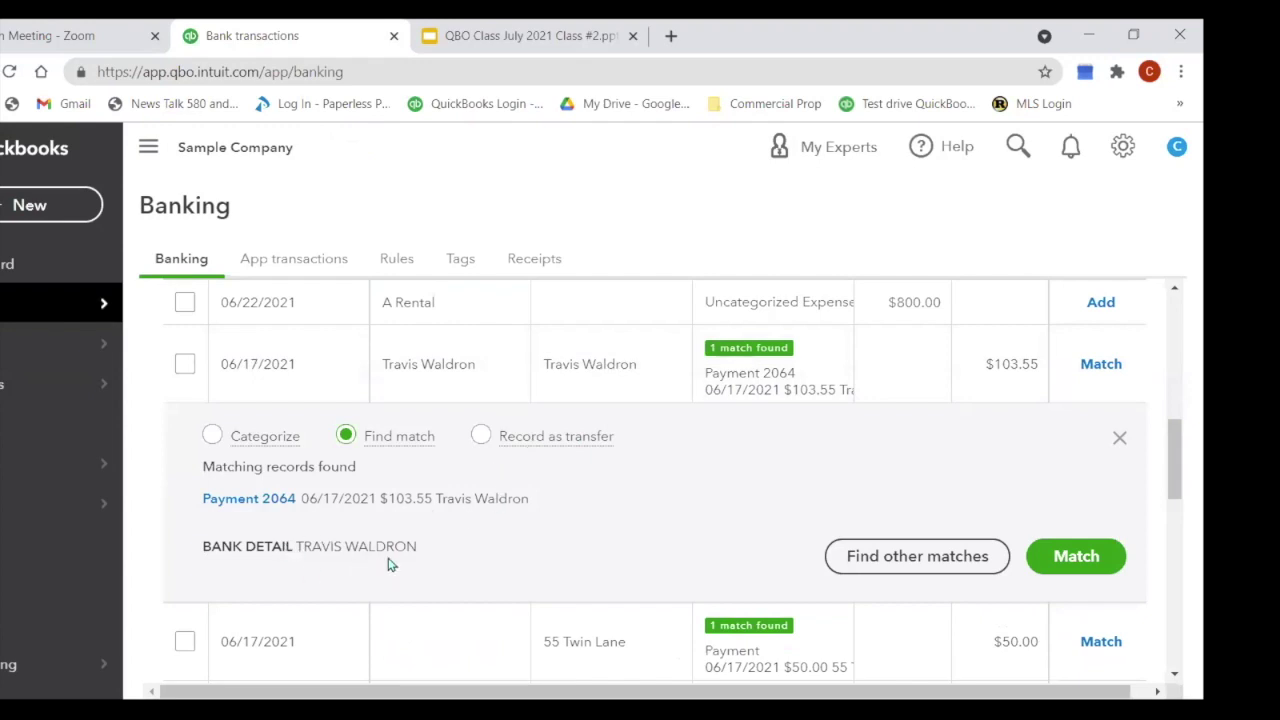
{"action": "left_click", "coordinate": [1084, 555]}
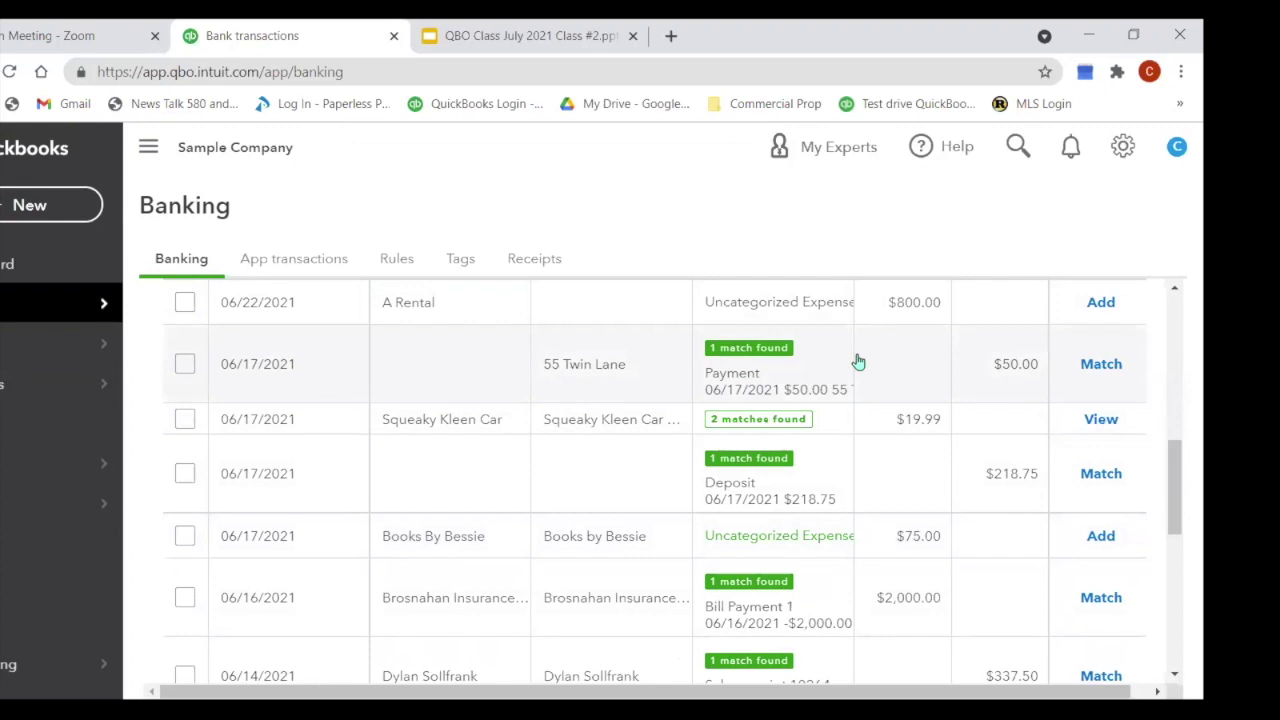
{"action": "scroll", "coordinate": [858, 362], "scroll_direction": "up", "scroll_amount": 10}
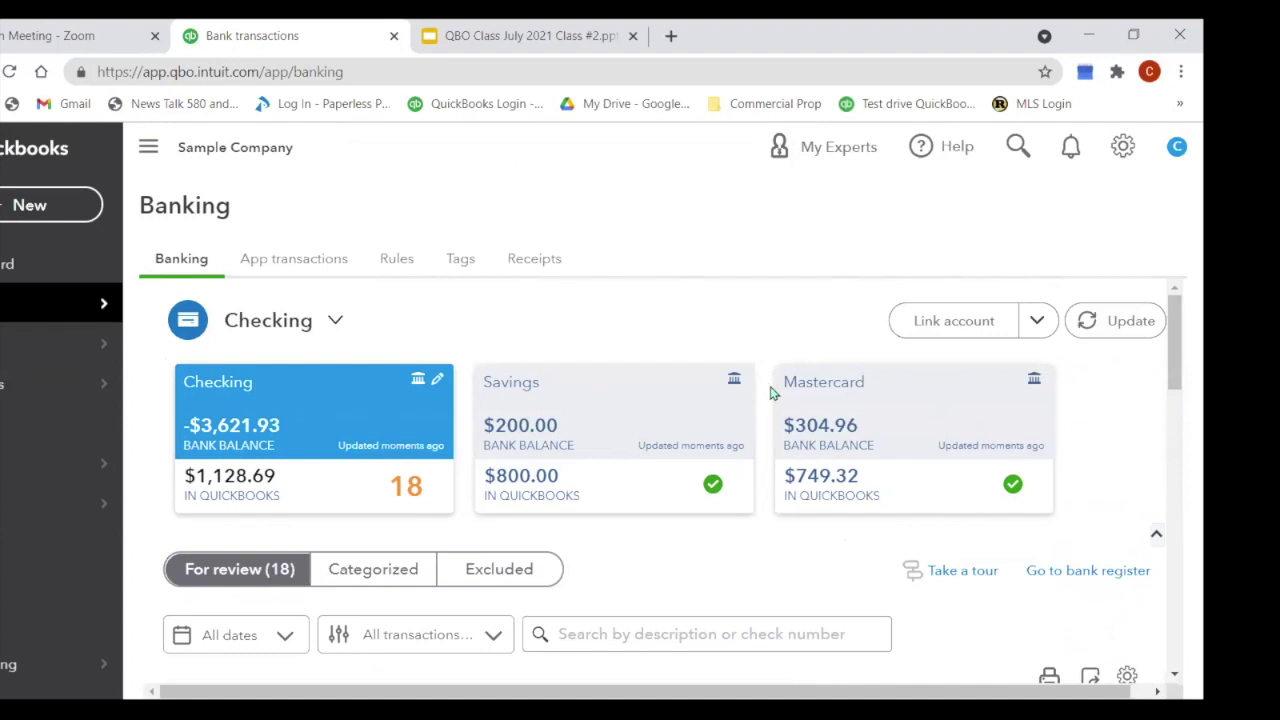
Step: Expand the 07/15 A Rental $200.00 deposit row to show its Categorize panel
{"action": "scroll", "coordinate": [773, 392], "scroll_direction": "down", "scroll_amount": 2}
{"action": "scroll", "coordinate": [773, 395], "scroll_direction": "down", "scroll_amount": 3}
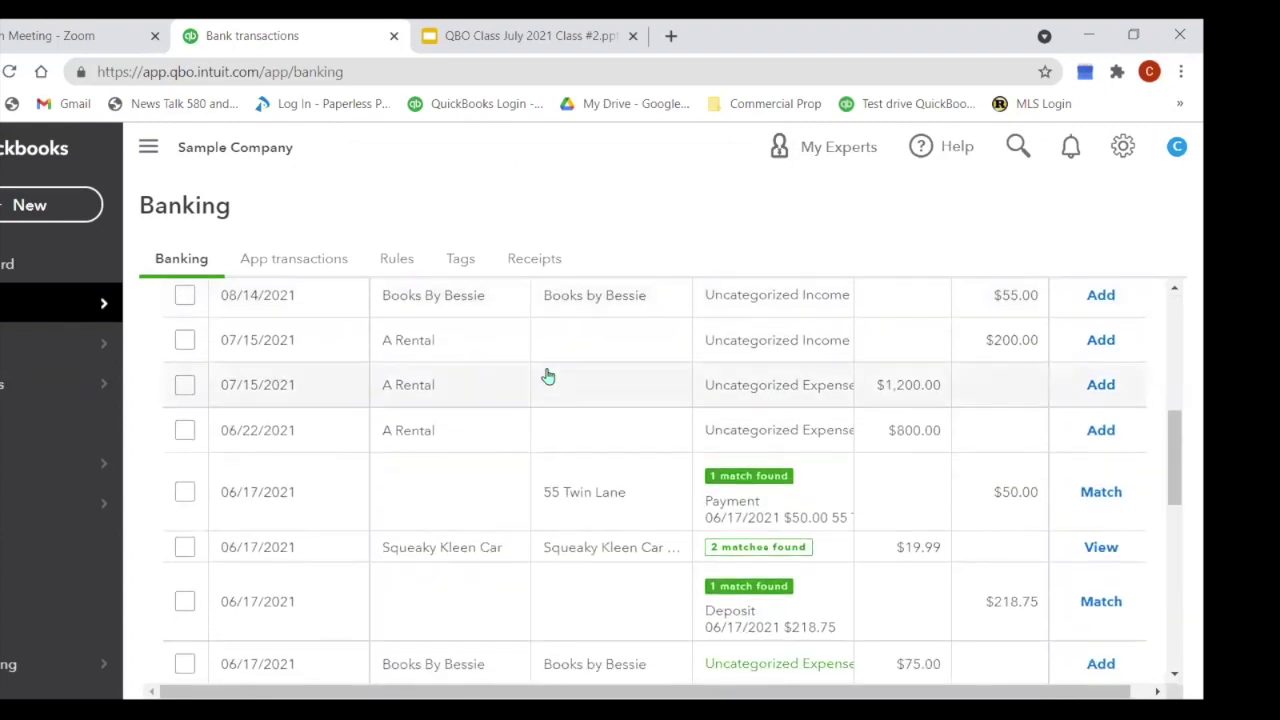
{"action": "left_click", "coordinate": [418, 346]}
{"action": "scroll", "coordinate": [406, 489], "scroll_direction": "down", "scroll_amount": 1}
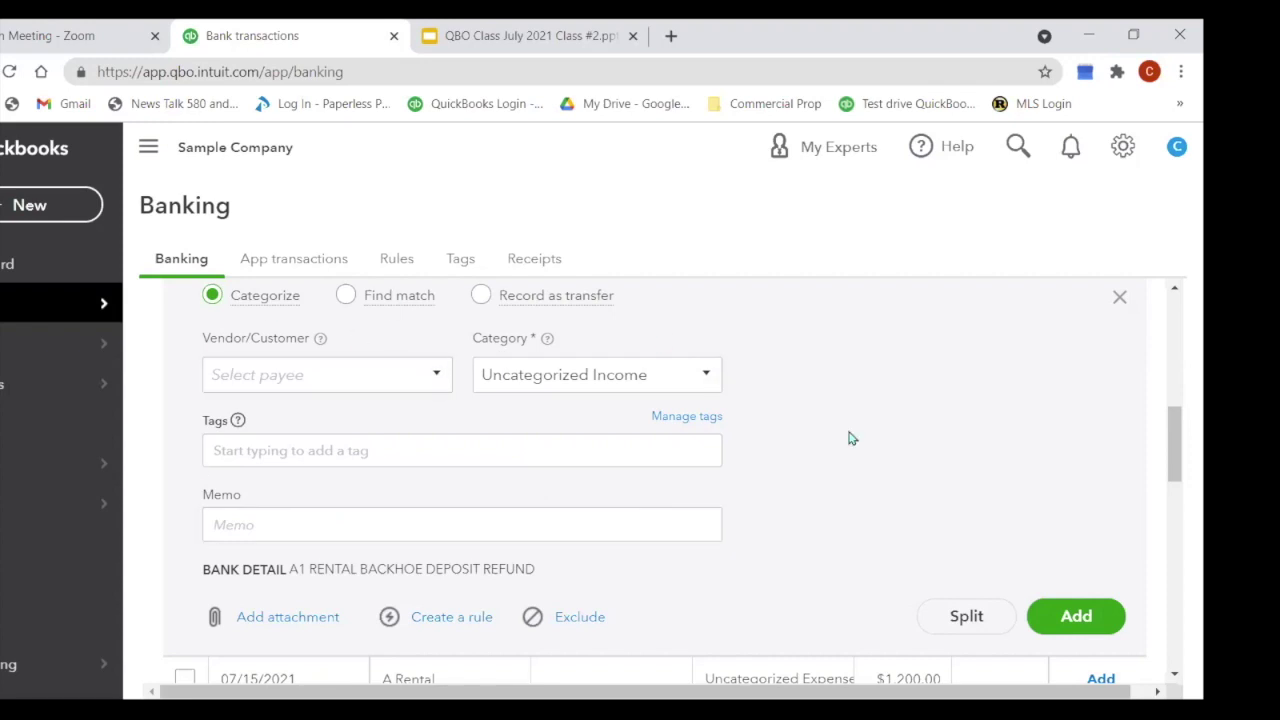
{"action": "scroll", "coordinate": [884, 410], "scroll_direction": "up", "scroll_amount": 1}
{"action": "scroll", "coordinate": [884, 410], "scroll_direction": "up", "scroll_amount": 5}
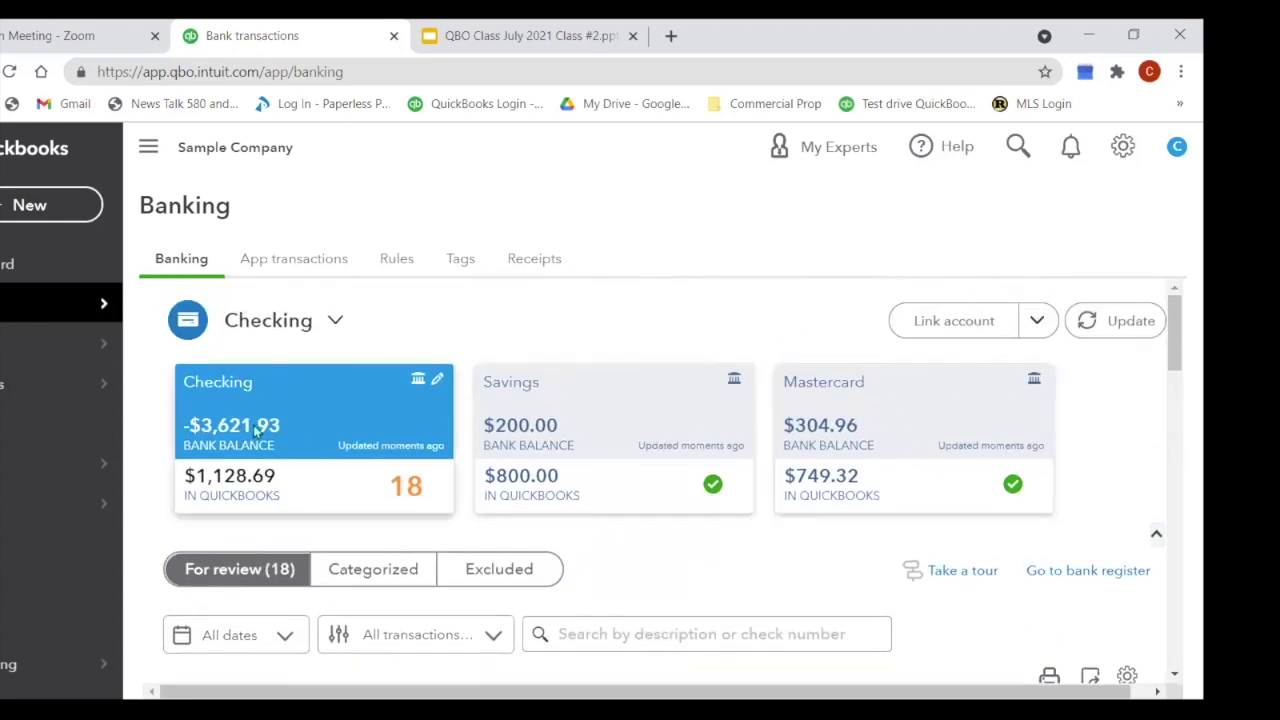
{"action": "scroll", "coordinate": [978, 424], "scroll_direction": "down", "scroll_amount": 2}
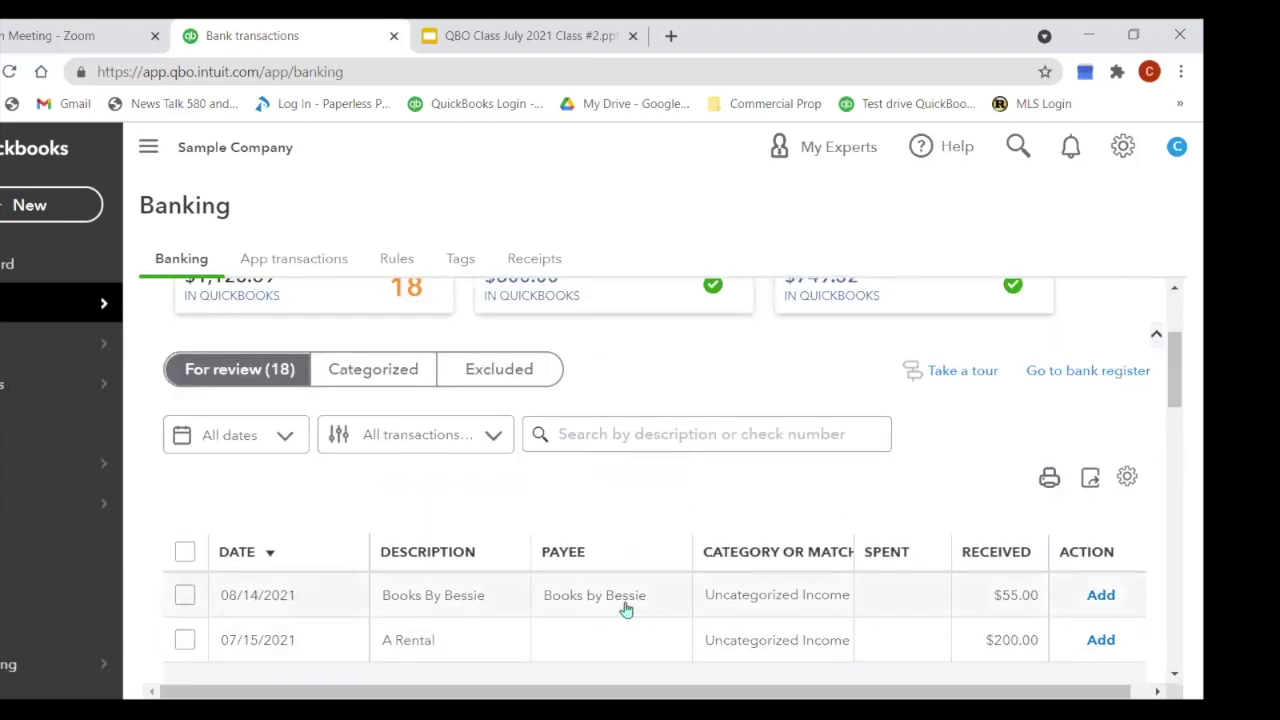
Step: Move from the A Rental row to the 08/14/2021 Books By Bessie $55.00 deposit's Categorize panel
{"action": "left_click", "coordinate": [660, 583]}
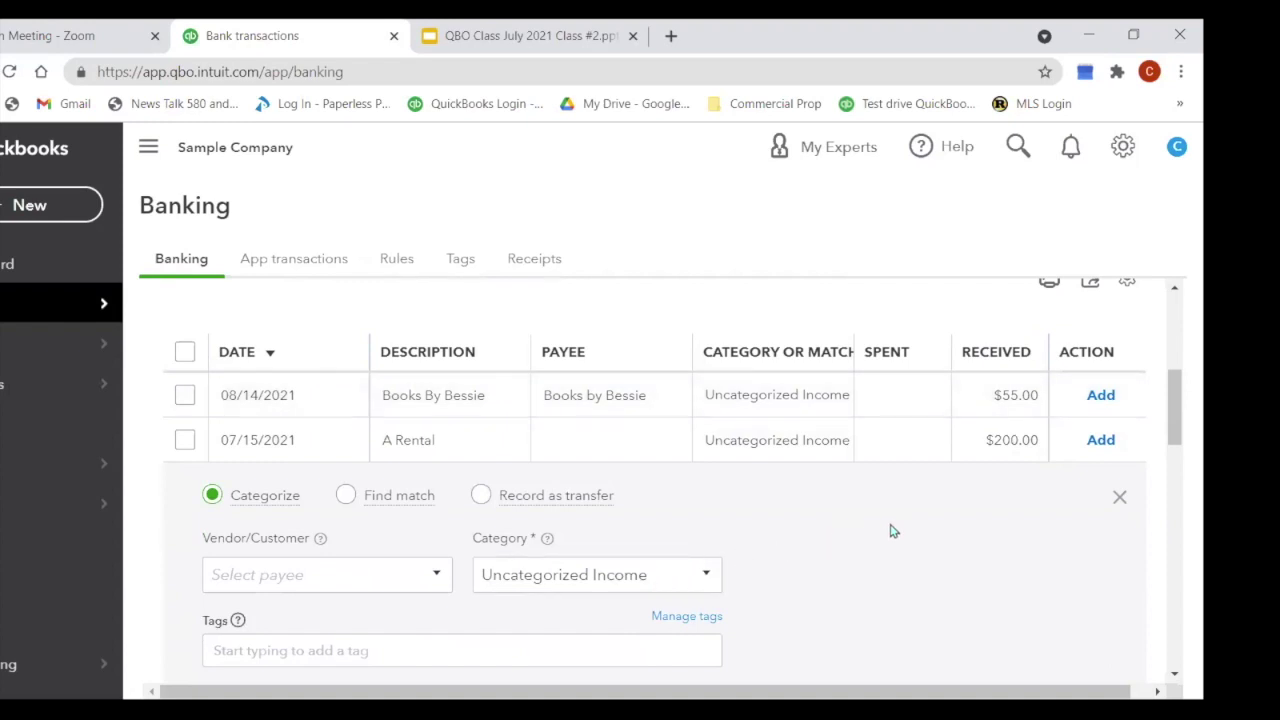
{"action": "scroll", "coordinate": [893, 530], "scroll_direction": "down", "scroll_amount": 2}
{"action": "scroll", "coordinate": [893, 528], "scroll_direction": "up", "scroll_amount": 4}
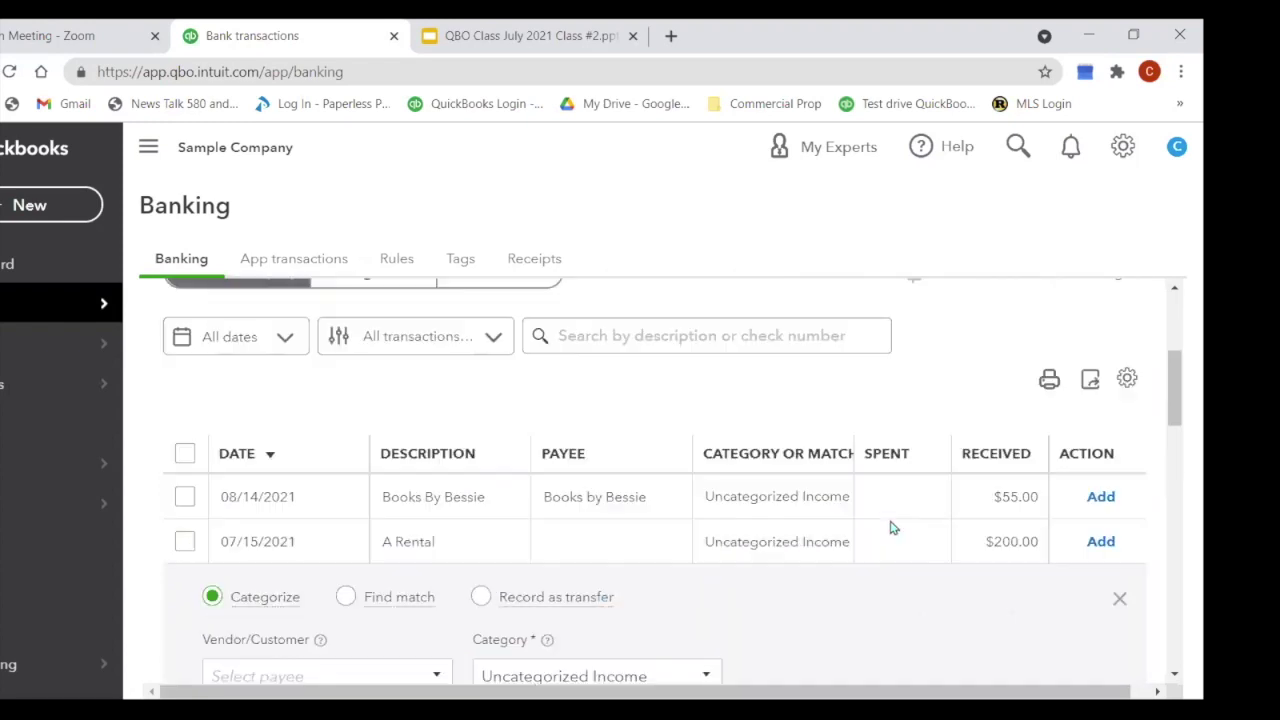
{"action": "scroll", "coordinate": [884, 528], "scroll_direction": "down", "scroll_amount": 1}
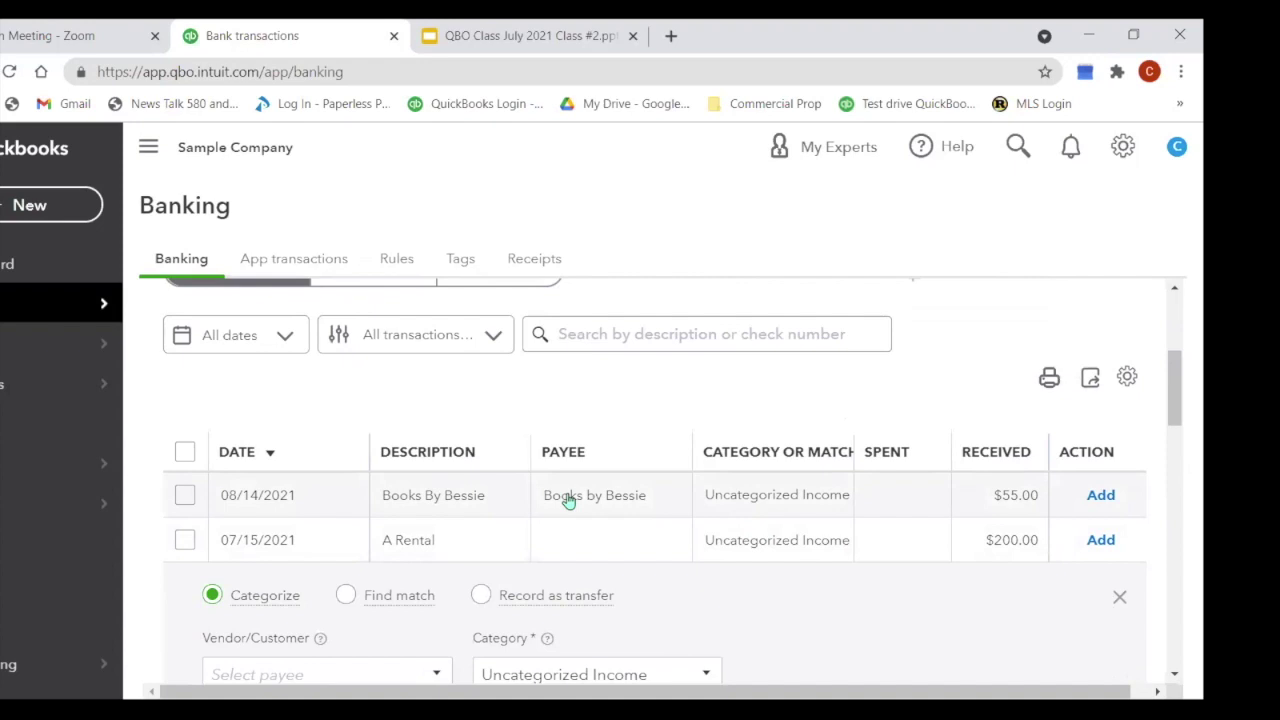
{"action": "left_click", "coordinate": [568, 500]}
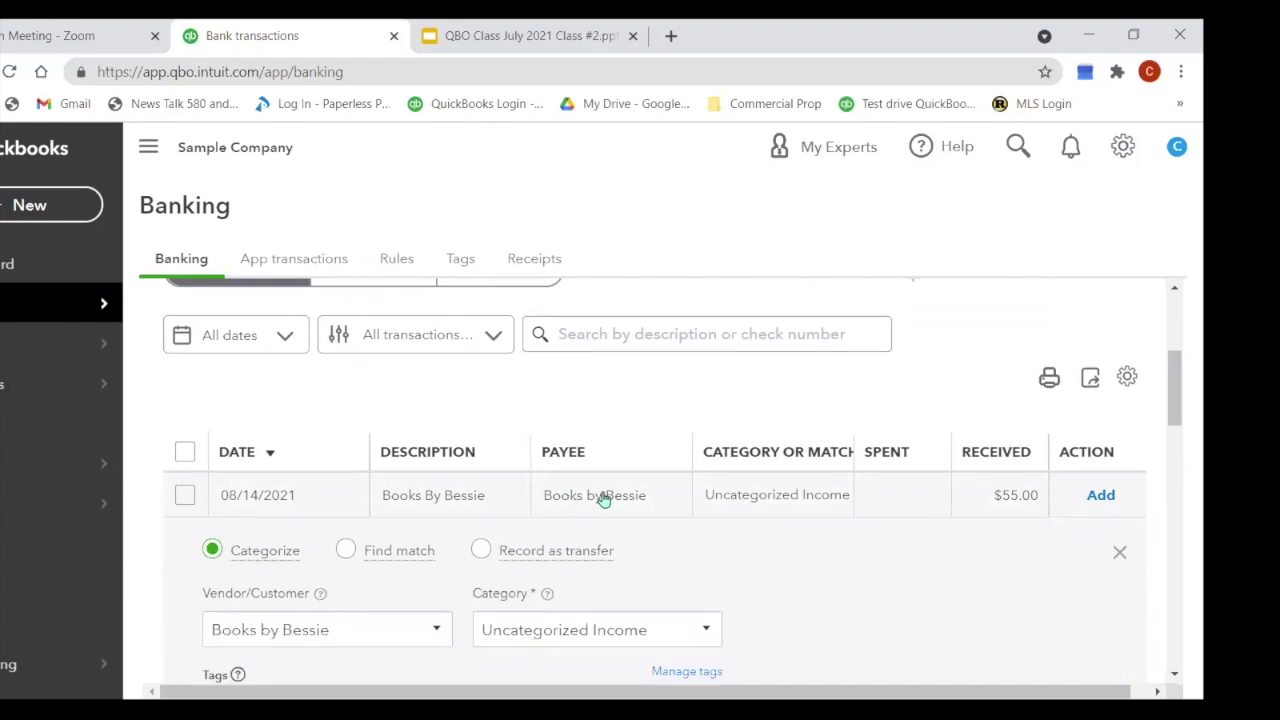
{"action": "scroll", "coordinate": [603, 498], "scroll_direction": "down", "scroll_amount": 2}
{"action": "scroll", "coordinate": [603, 498], "scroll_direction": "down", "scroll_amount": 1}
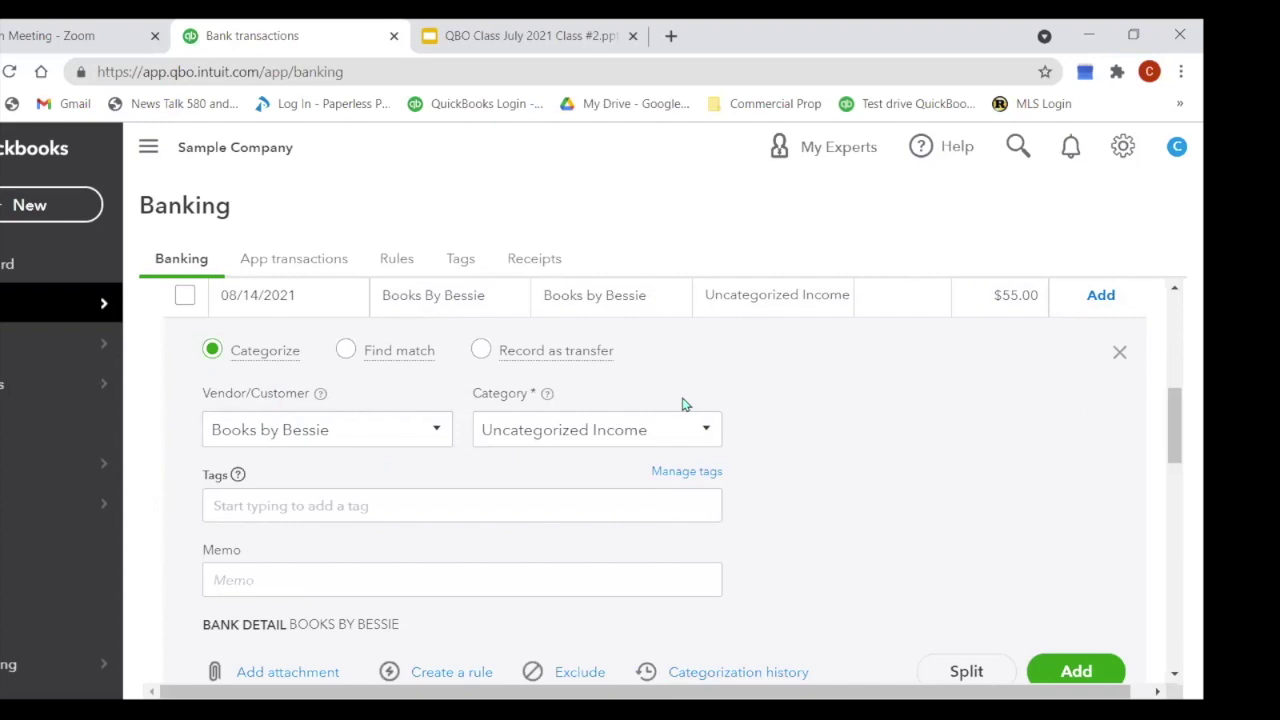
Step: Replace the Uncategorized Income category with 'Ask My Accountant', correcting the capital M
{"action": "left_click", "coordinate": [592, 432]}
{"action": "left_click_drag", "start_coordinate": [663, 429], "coordinate": [452, 462]}
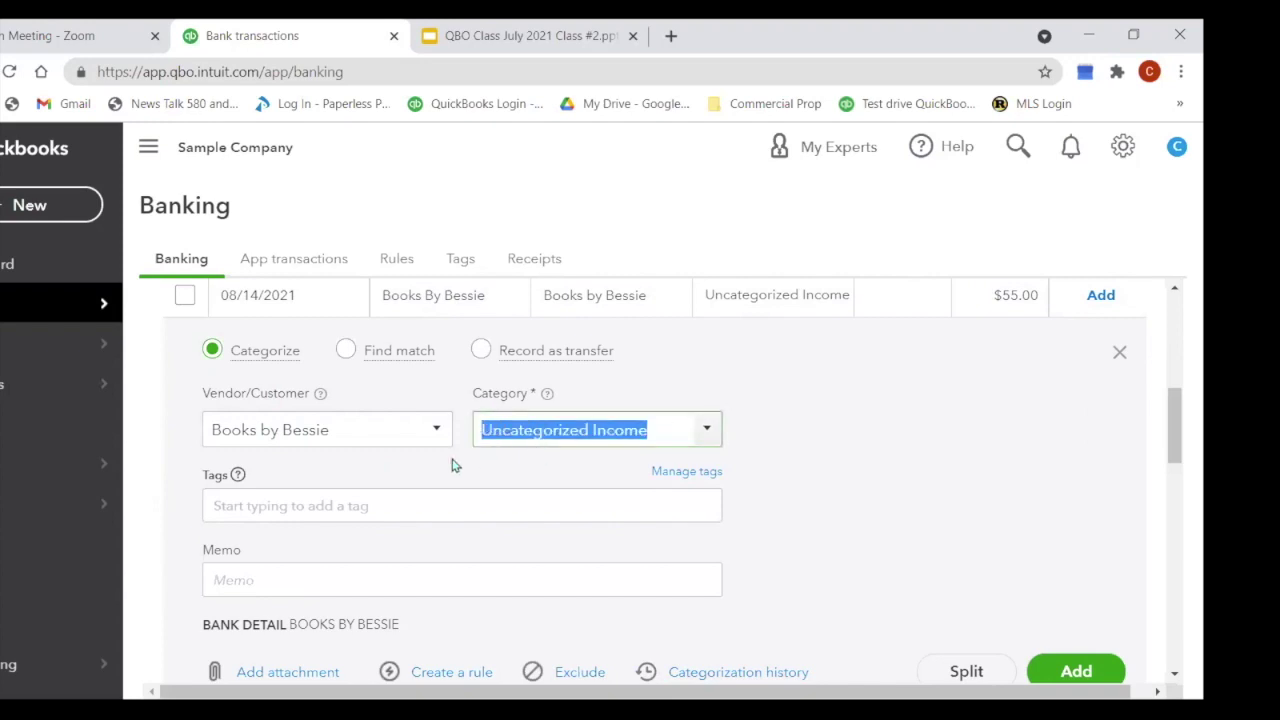
{"action": "type", "text": "Ask"}
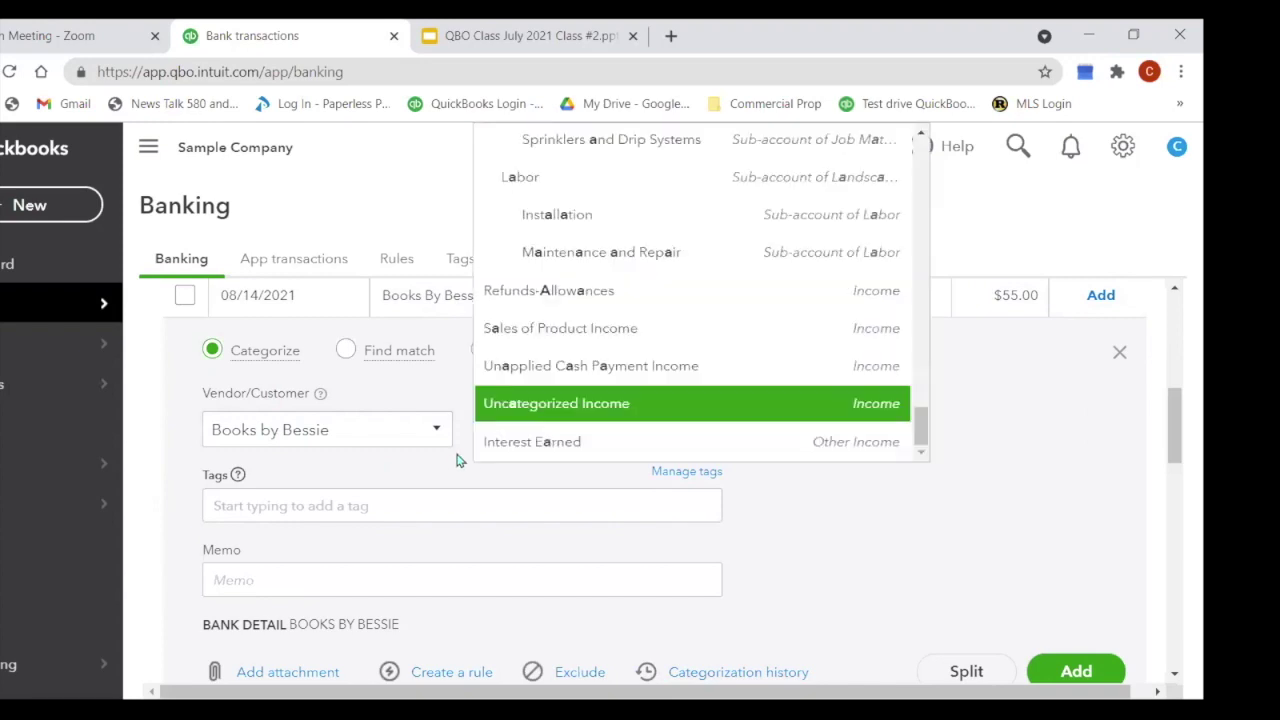
{"action": "type", "text": " my "}
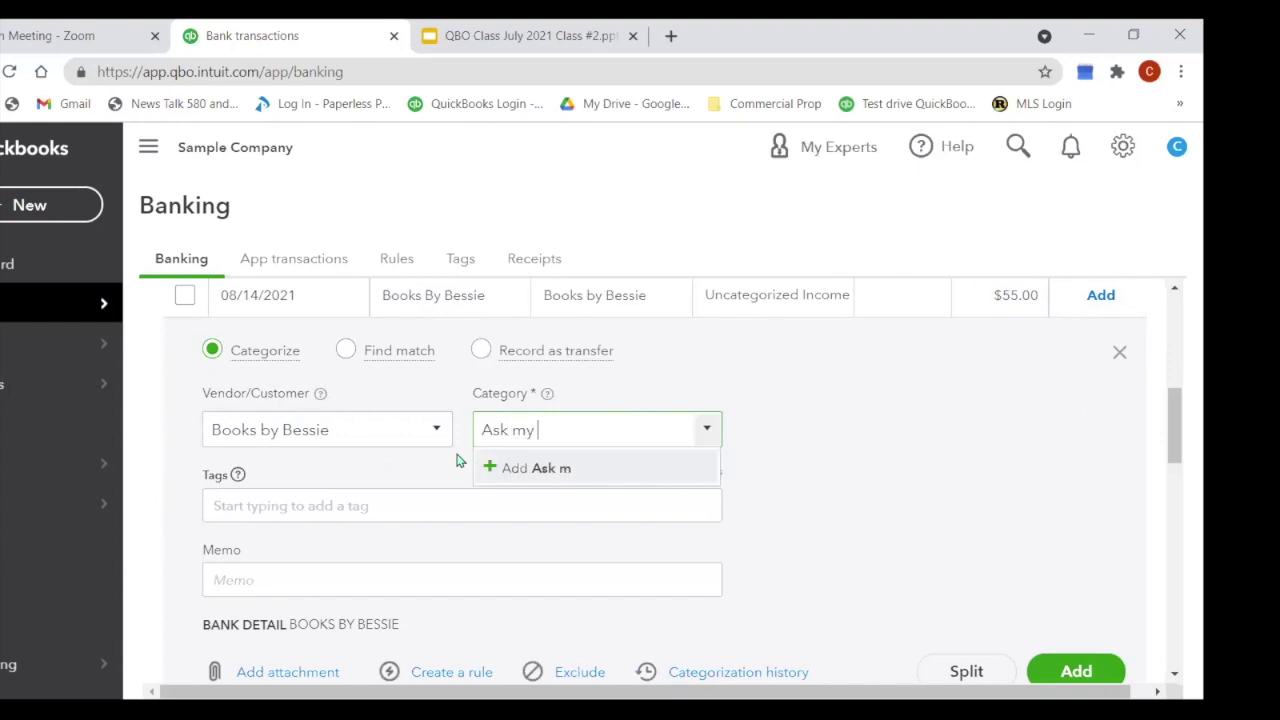
{"action": "type", "text": "Accountant"}
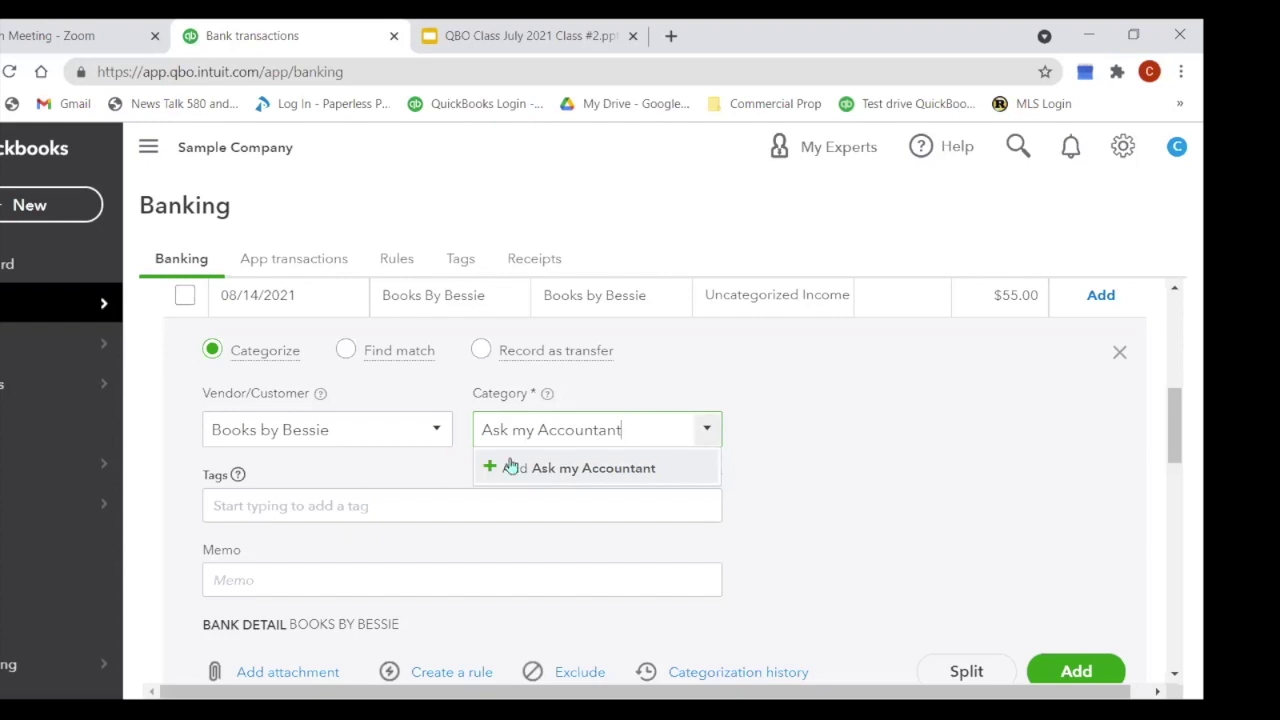
{"action": "left_click", "coordinate": [526, 430]}
{"action": "key", "text": "BackSpace"}
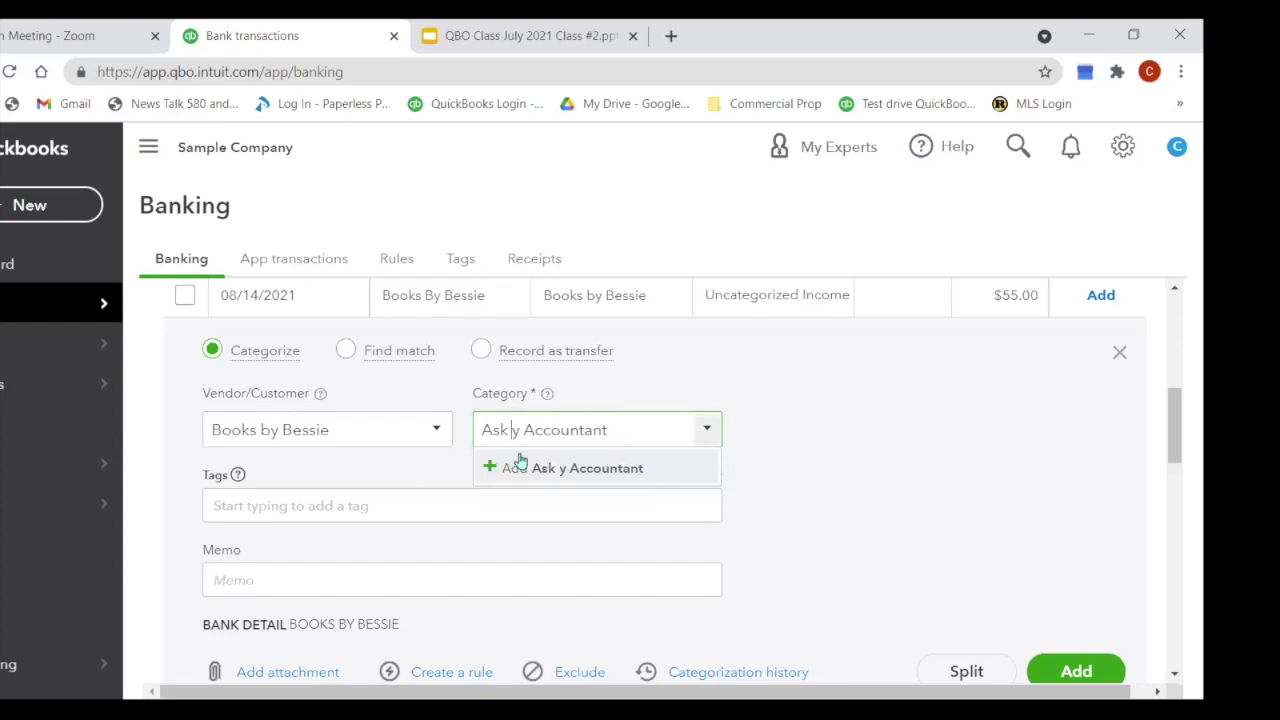
{"action": "type", "text": "M"}
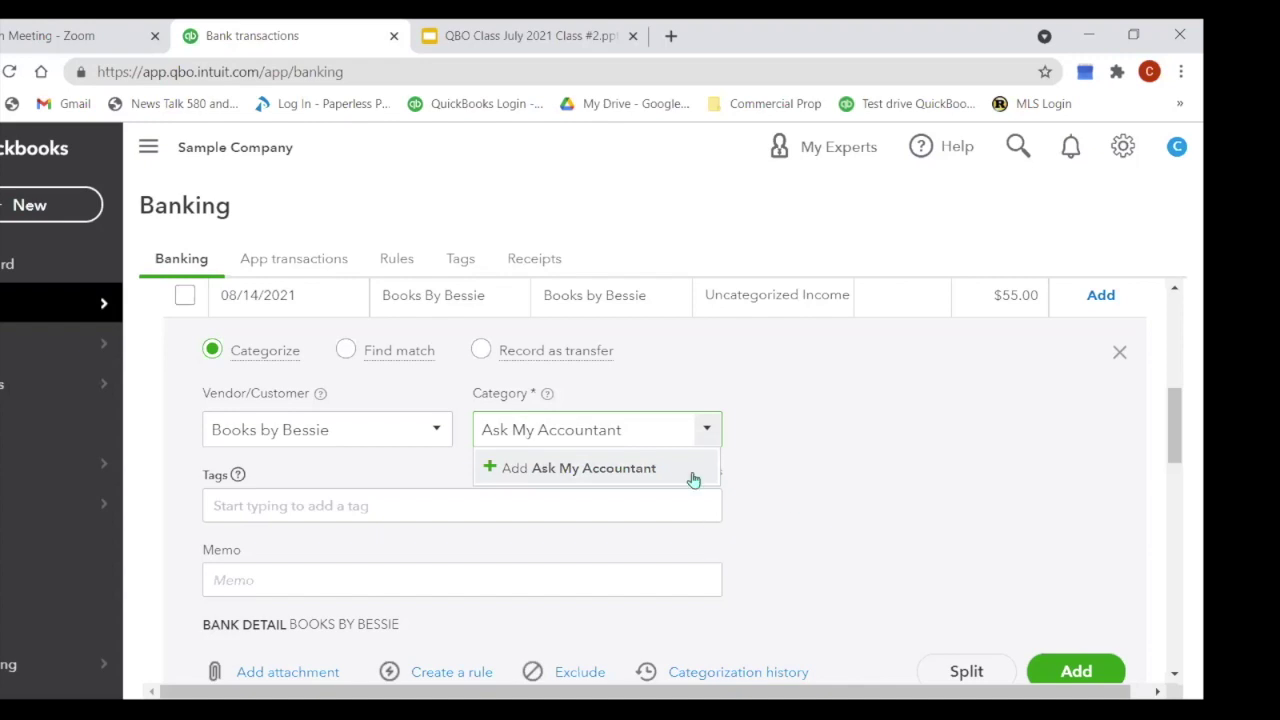
Step: Add Ask My Accountant as an Expenses account, detail type Other Miscellaneous Service Cost, with matching description
{"action": "left_click", "coordinate": [628, 474]}
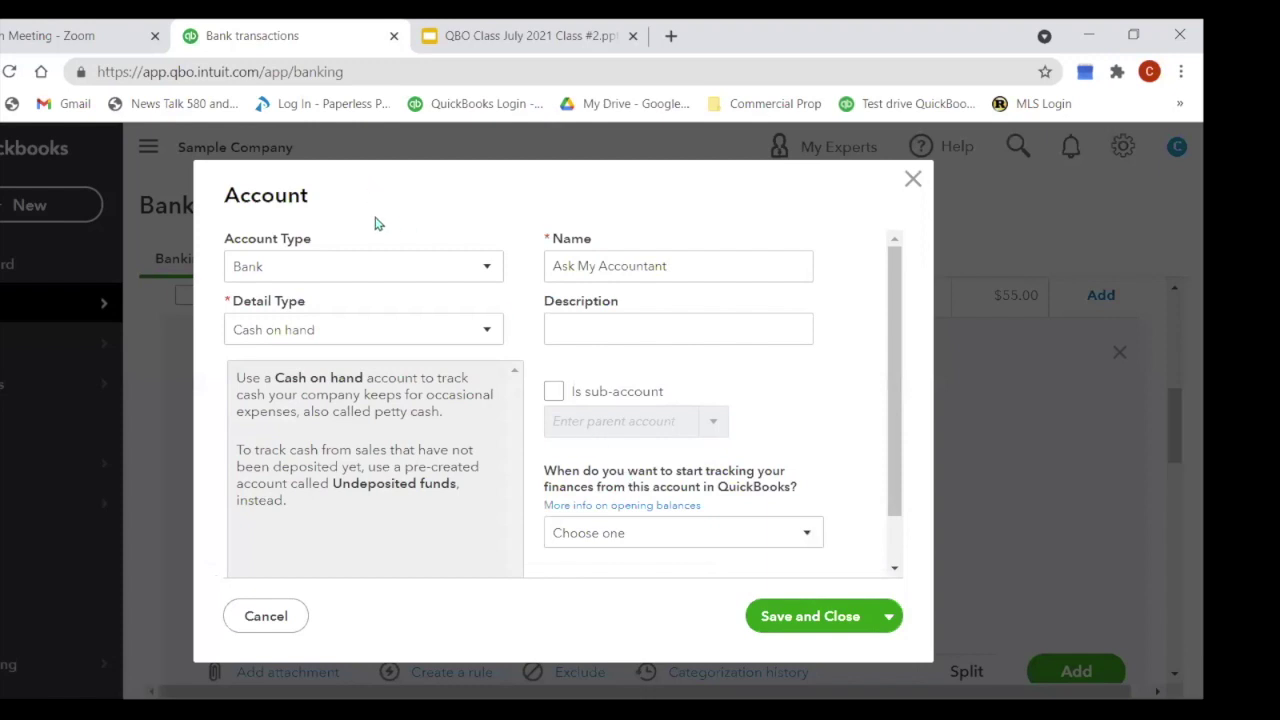
{"action": "left_click", "coordinate": [487, 272]}
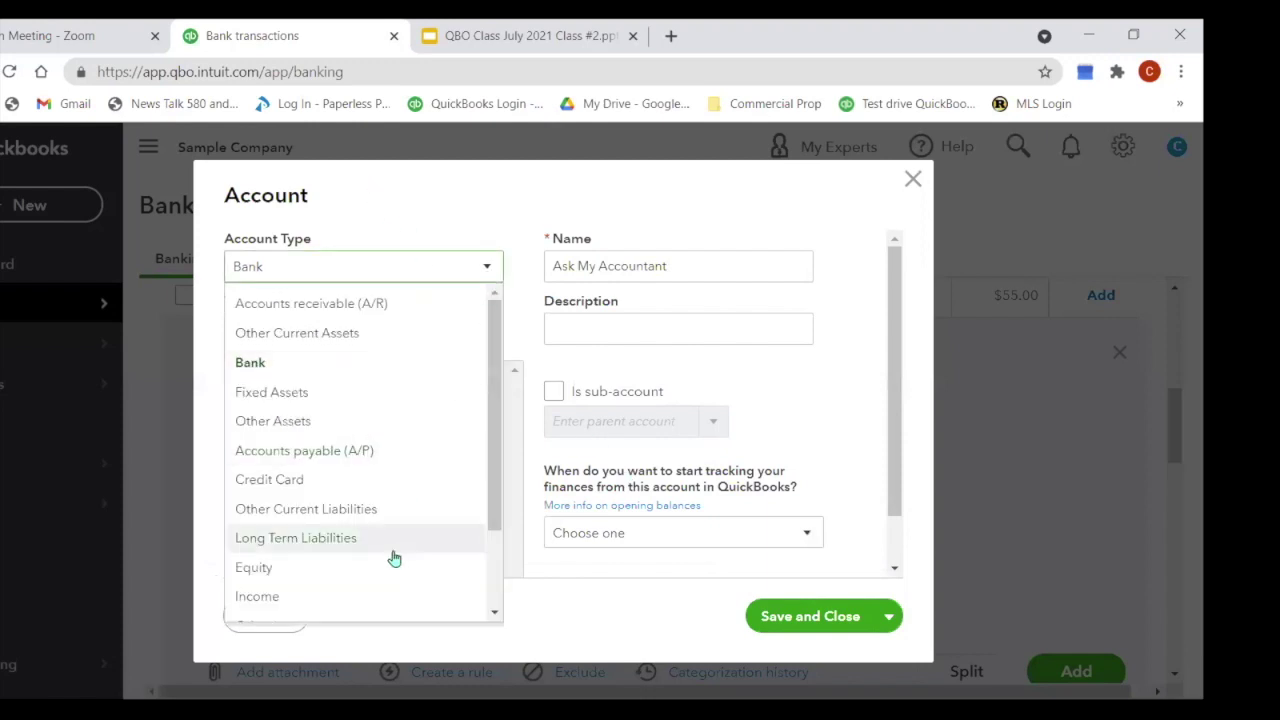
{"action": "scroll", "coordinate": [394, 558], "scroll_direction": "down", "scroll_amount": 3}
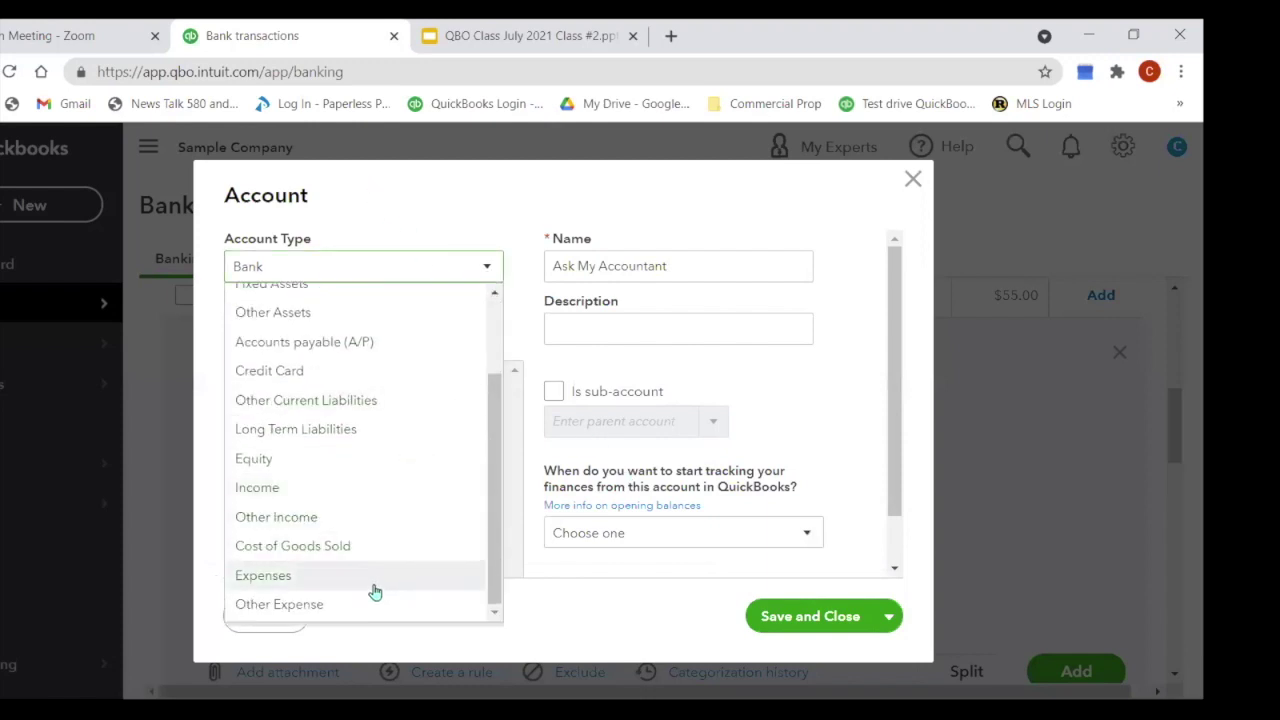
{"action": "left_click", "coordinate": [263, 575]}
{"action": "scroll", "coordinate": [432, 490], "scroll_direction": "down", "scroll_amount": 1}
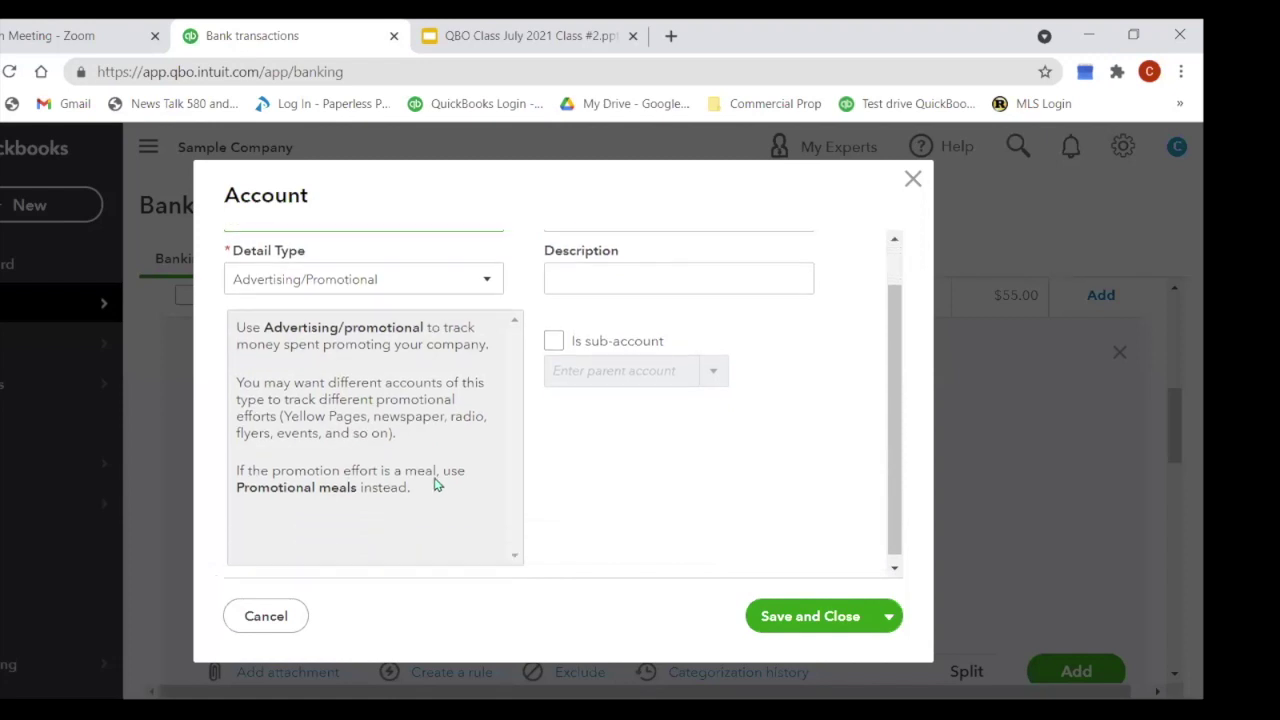
{"action": "left_click", "coordinate": [492, 283]}
{"action": "scroll", "coordinate": [437, 380], "scroll_direction": "down", "scroll_amount": 3}
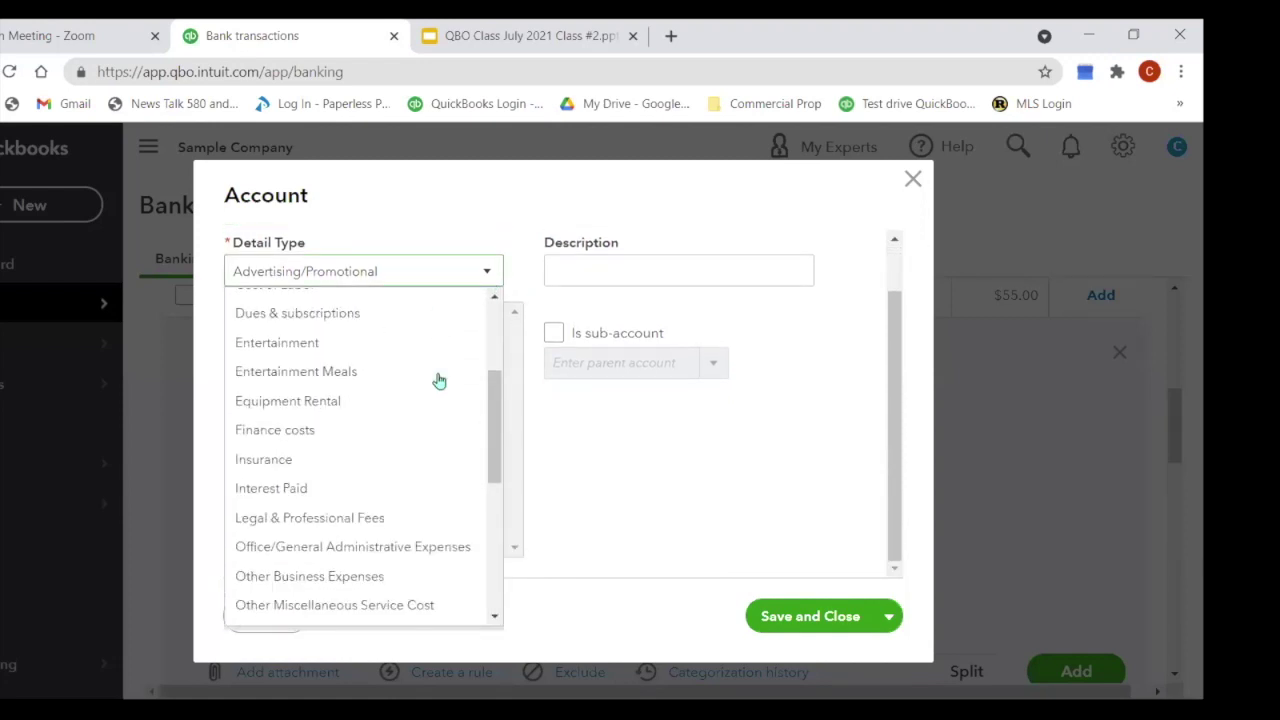
{"action": "scroll", "coordinate": [437, 380], "scroll_direction": "down", "scroll_amount": 1}
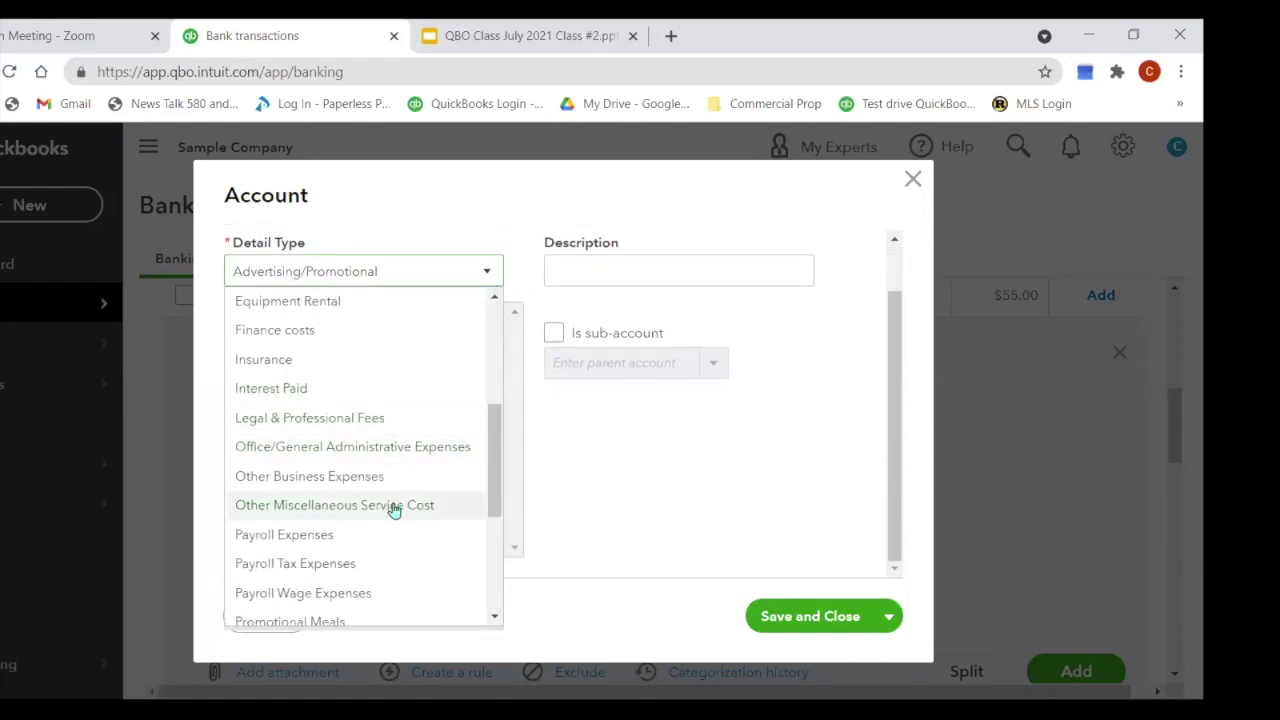
{"action": "left_click", "coordinate": [295, 506]}
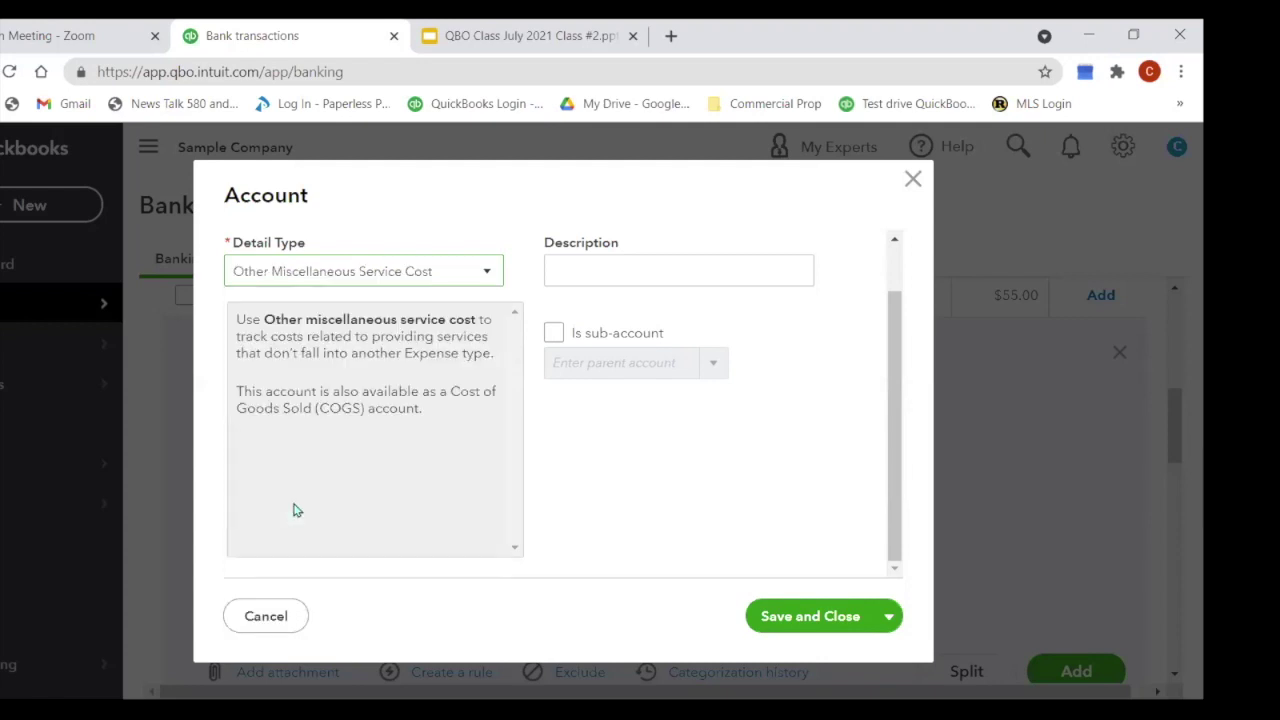
{"action": "left_click", "coordinate": [646, 267]}
{"action": "type", "text": "A"}
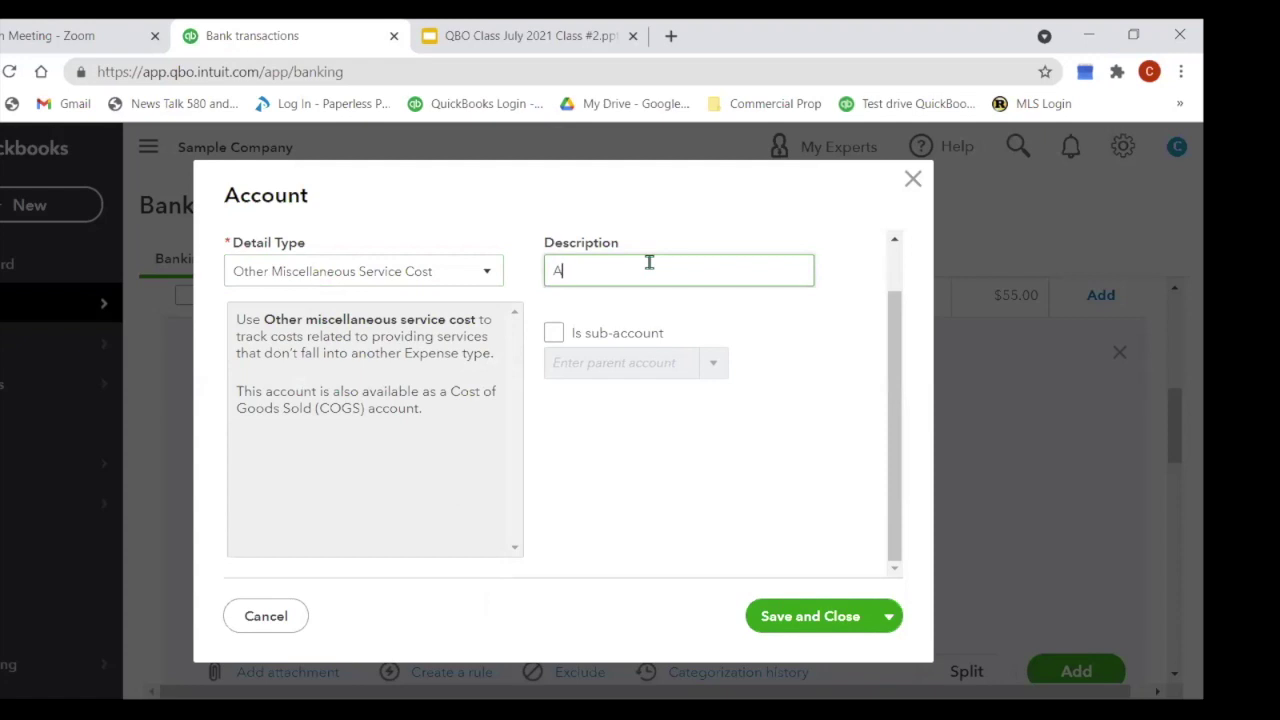
{"action": "type", "text": "sk My Accountant"}
{"action": "left_click", "coordinate": [812, 615]}
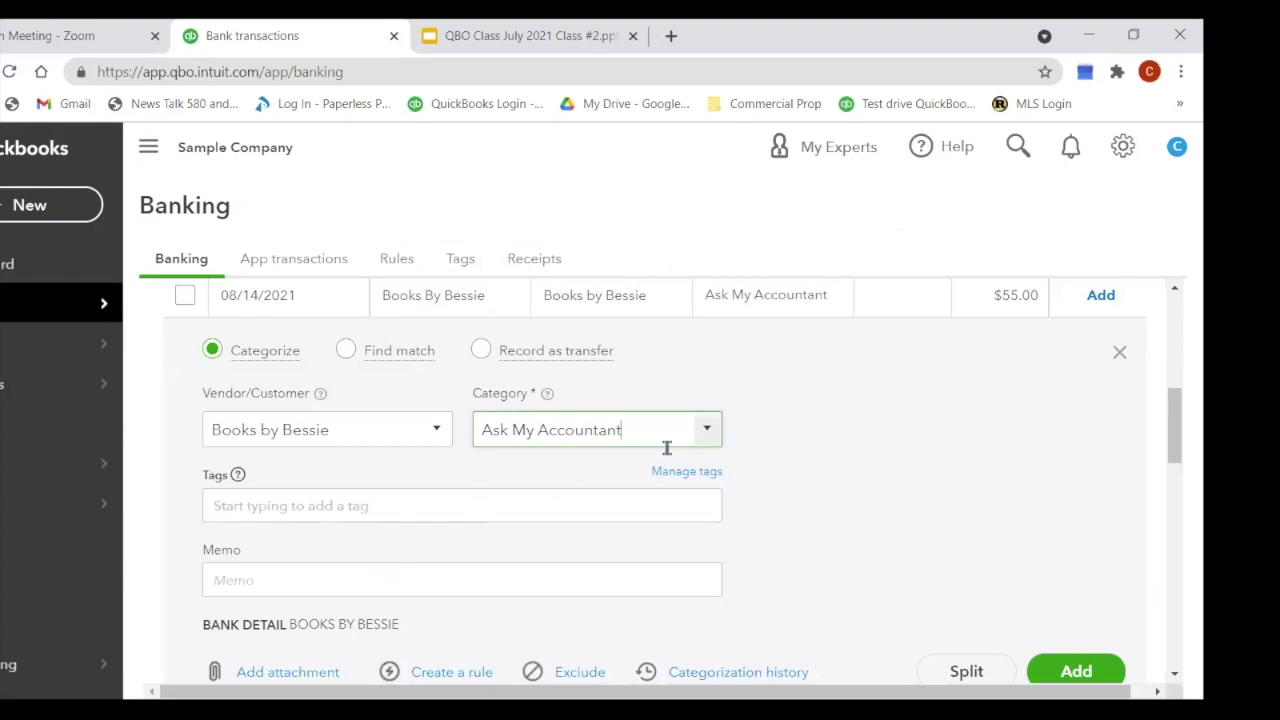
Step: Change the Books By Bessie $55.00 deposit's category to Design income and add it
{"action": "scroll", "coordinate": [992, 445], "scroll_direction": "down", "scroll_amount": 1}
{"action": "scroll", "coordinate": [996, 430], "scroll_direction": "down", "scroll_amount": 2}
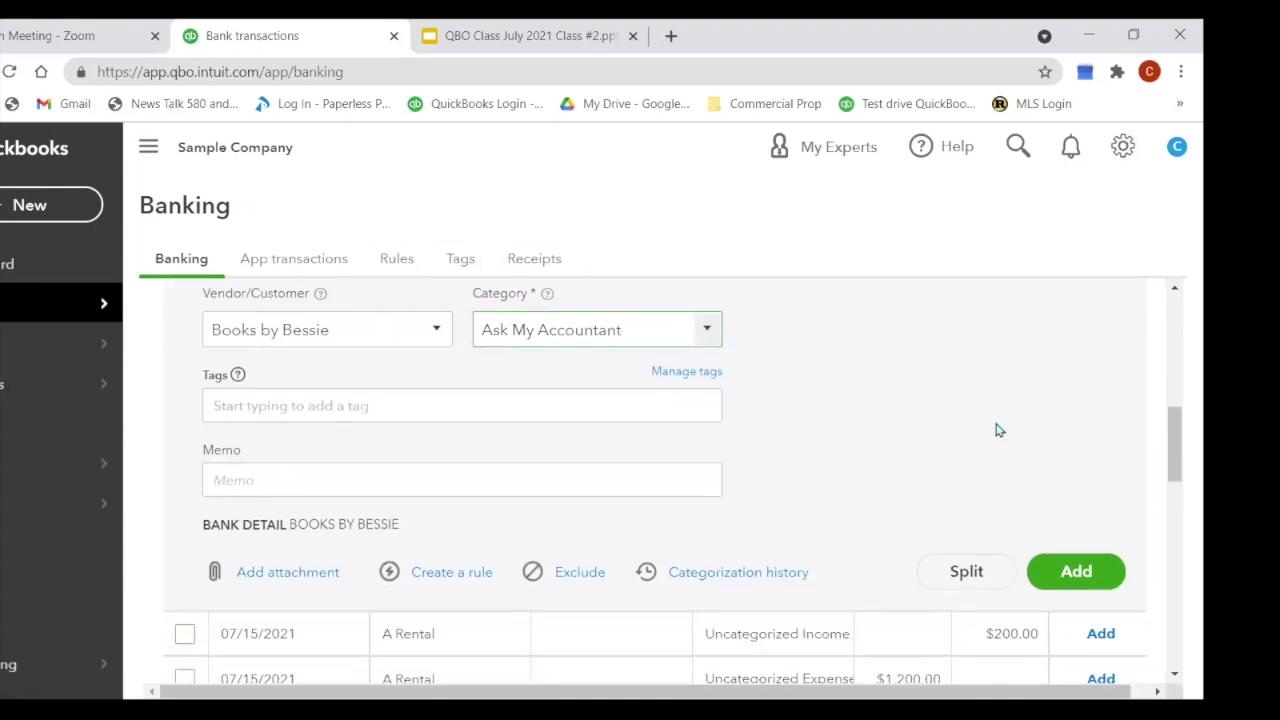
{"action": "scroll", "coordinate": [996, 430], "scroll_direction": "up", "scroll_amount": 3}
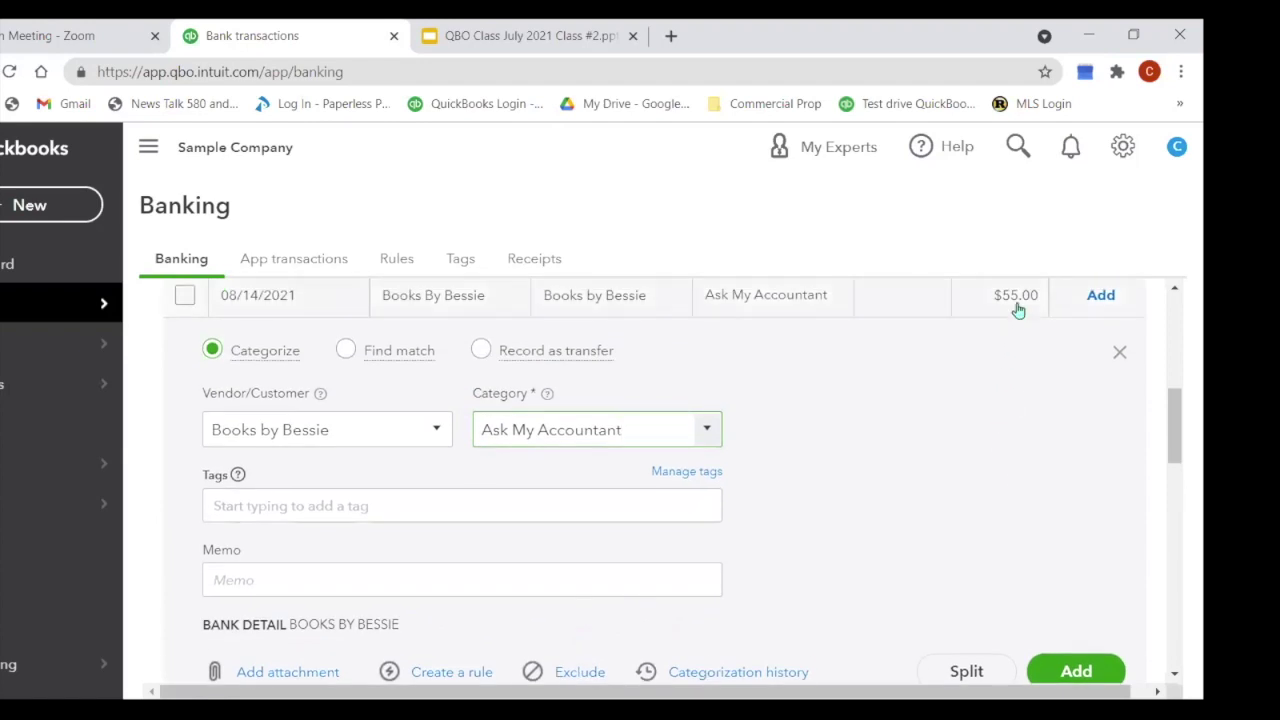
{"action": "left_click", "coordinate": [707, 430]}
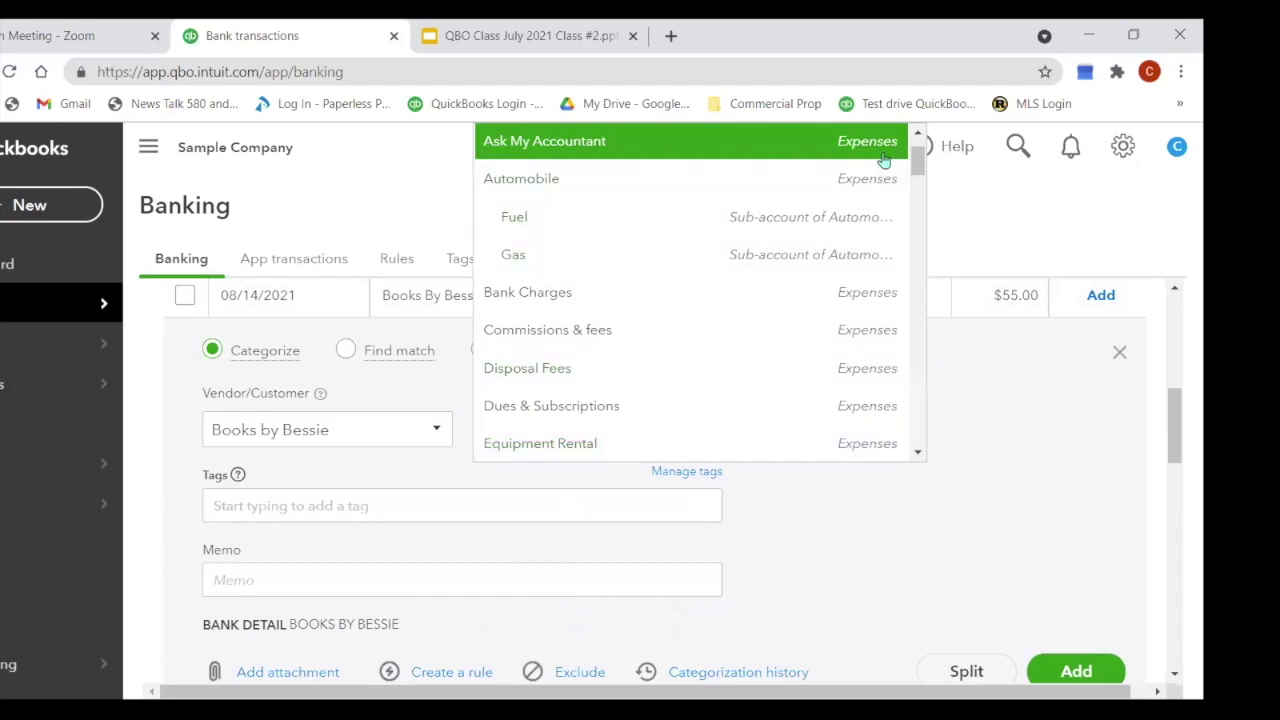
{"action": "left_click_drag", "start_coordinate": [920, 166], "coordinate": [945, 334]}
{"action": "left_click_drag", "start_coordinate": [945, 348], "coordinate": [948, 385]}
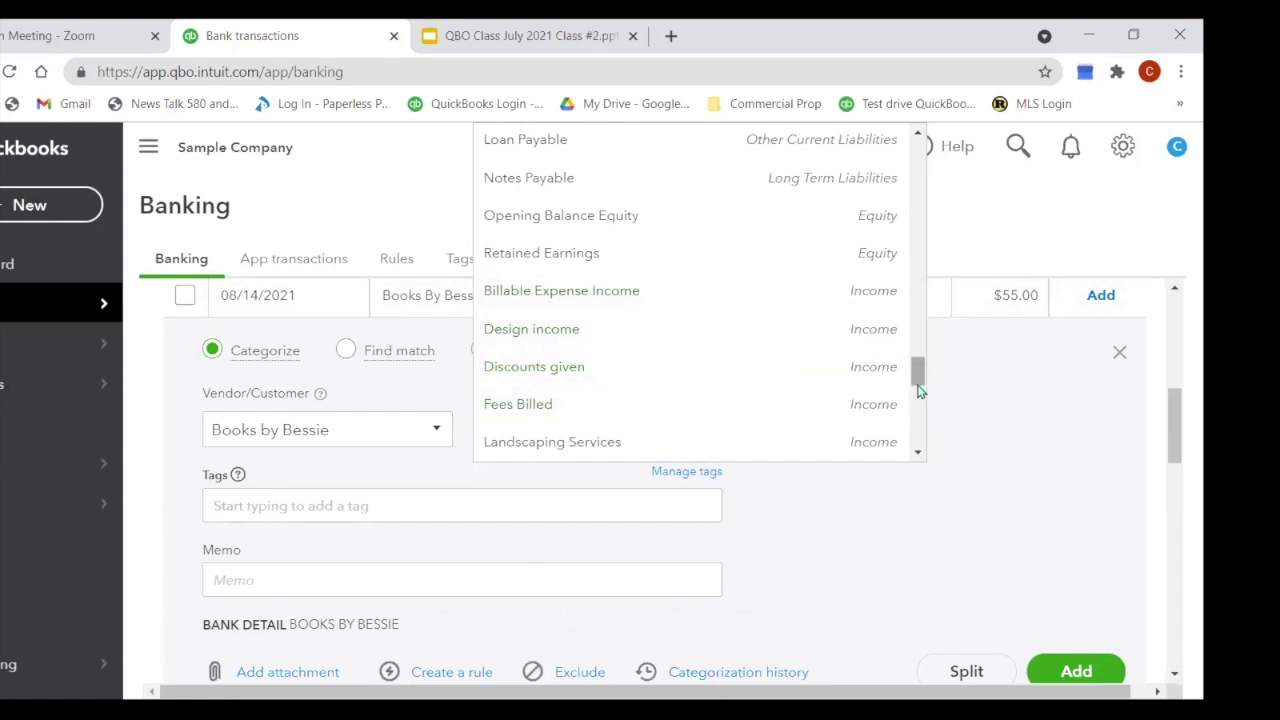
{"action": "left_click", "coordinate": [890, 330]}
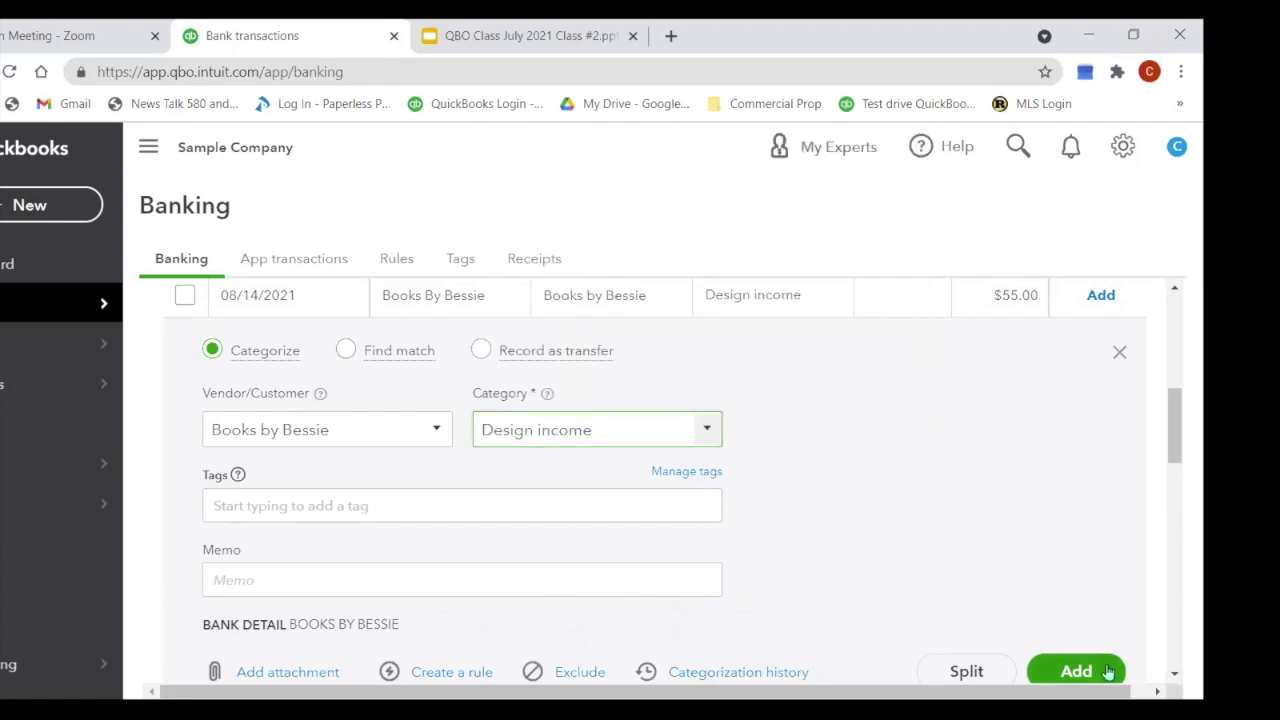
{"action": "left_click", "coordinate": [1076, 675]}
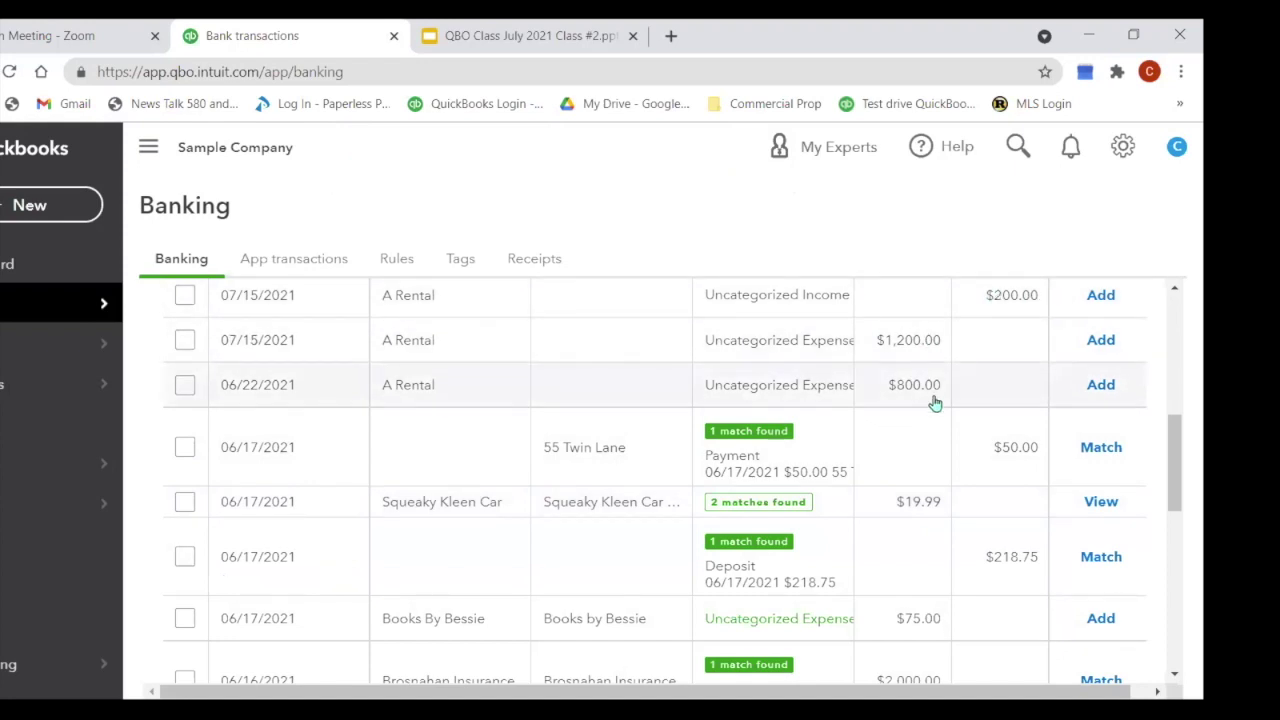
Step: Expand the 06/22 A Rental $800.00 expense and create A1 Rental as its new vendor
{"action": "left_click", "coordinate": [428, 393]}
{"action": "scroll", "coordinate": [728, 420], "scroll_direction": "down", "scroll_amount": 2}
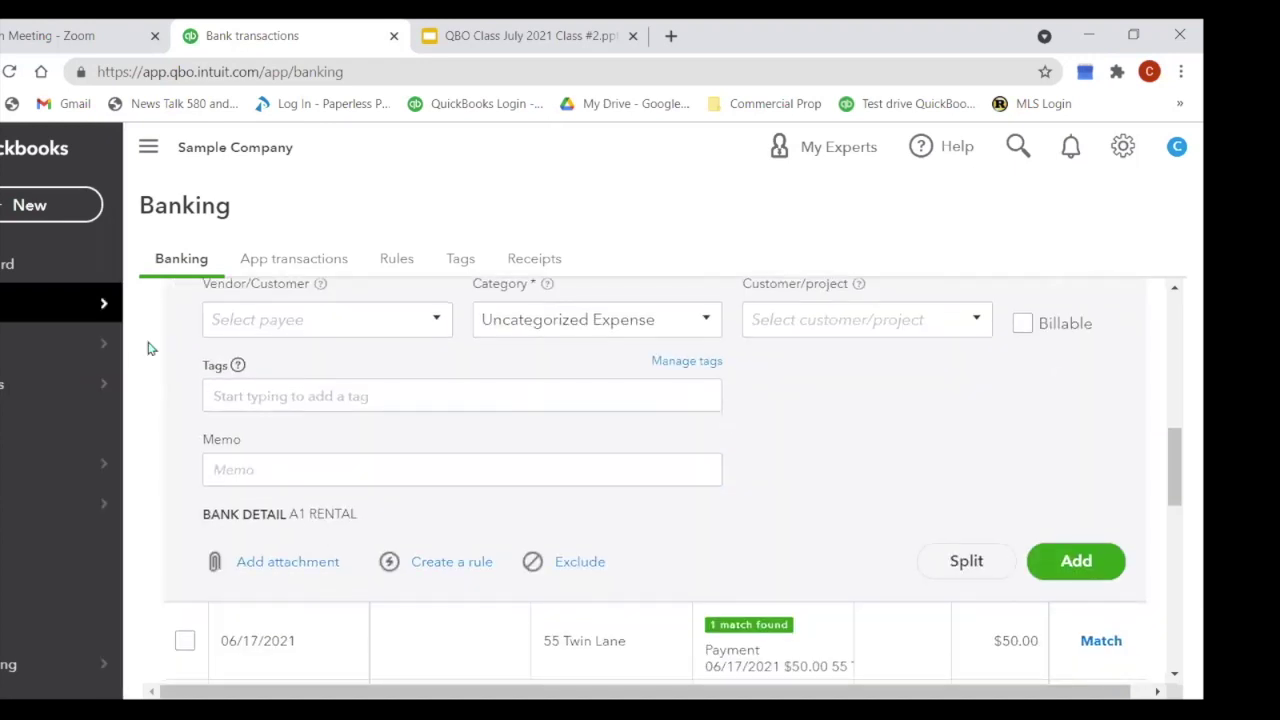
{"action": "left_click", "coordinate": [287, 323]}
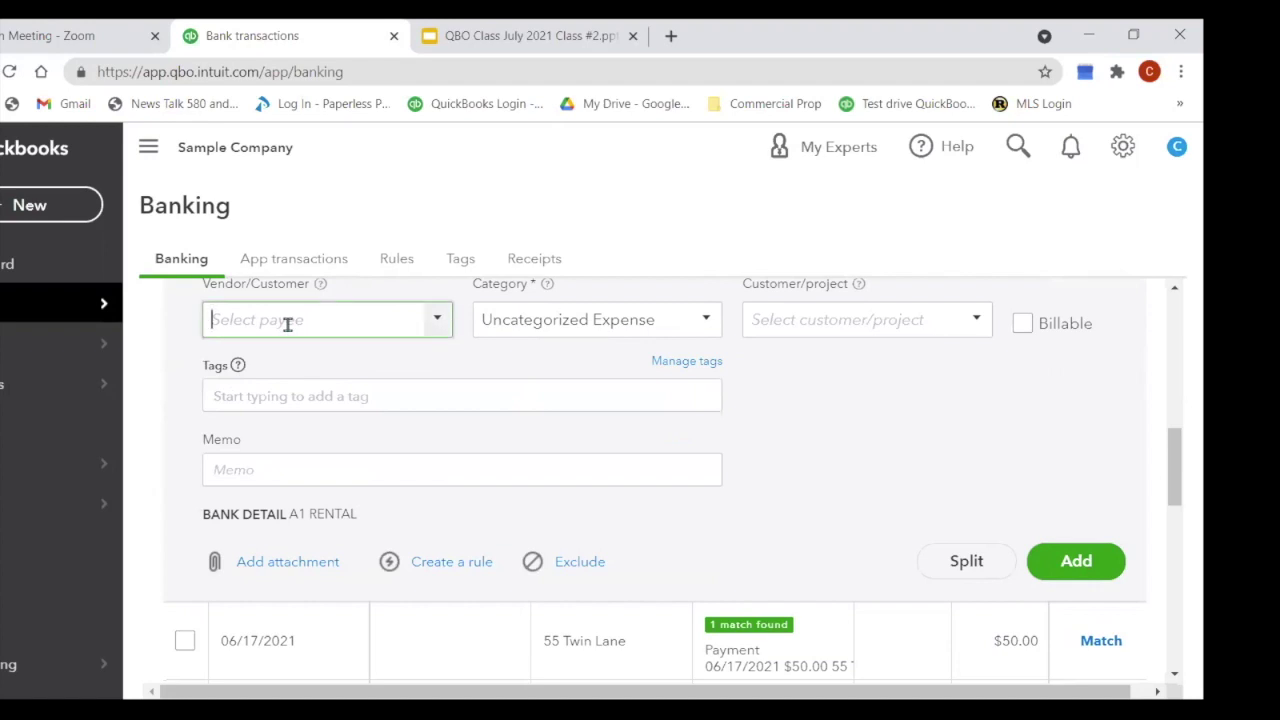
{"action": "type", "text": "A1 Rental"}
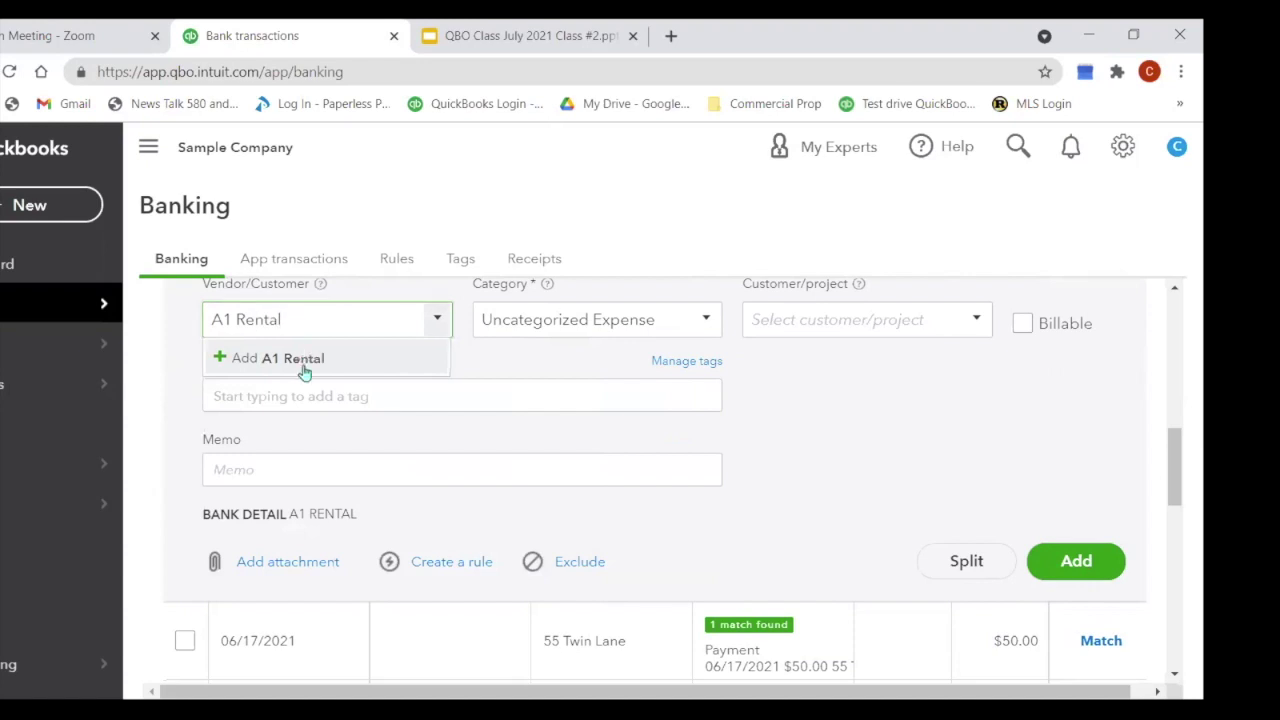
{"action": "left_click", "coordinate": [292, 358]}
{"action": "left_click", "coordinate": [528, 568]}
Step: Categorize the expense as Job Expenses:Equipment Rental and add it
{"action": "left_click_drag", "start_coordinate": [677, 318], "coordinate": [476, 361]}
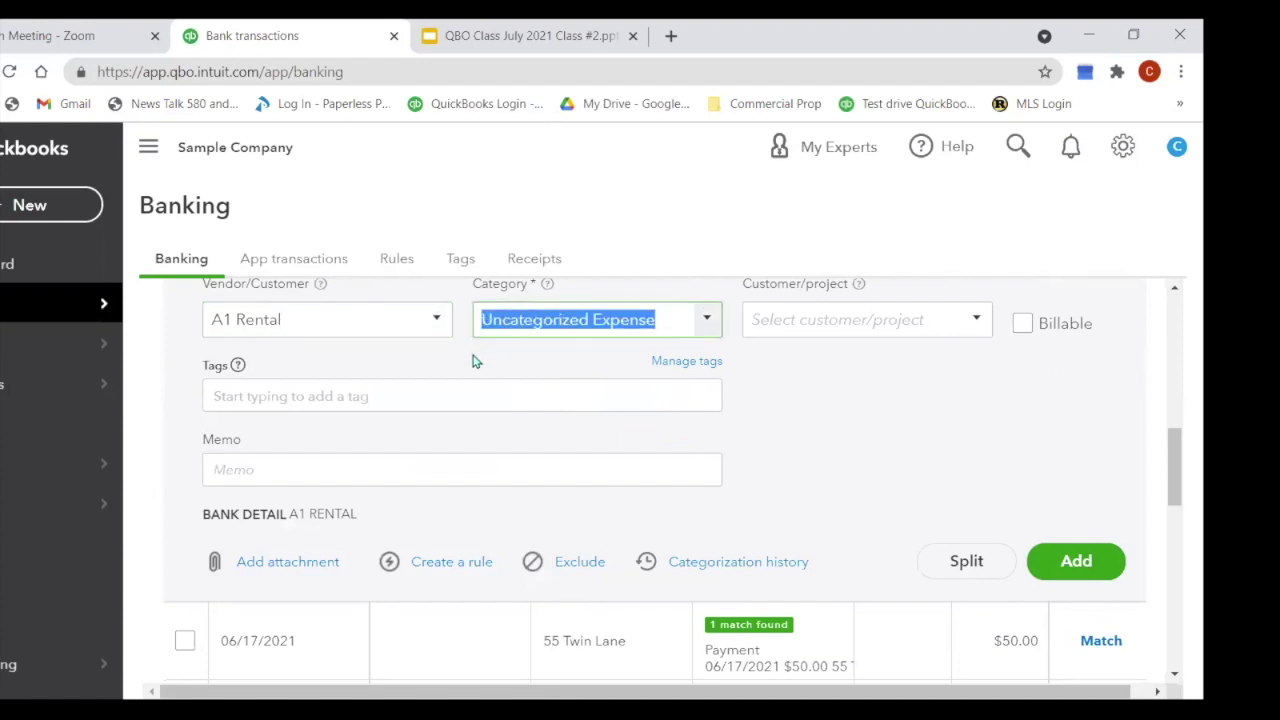
{"action": "type", "text": "E"}
{"action": "key", "text": "BackSpace"}
{"action": "type", "text": "Equipment"}
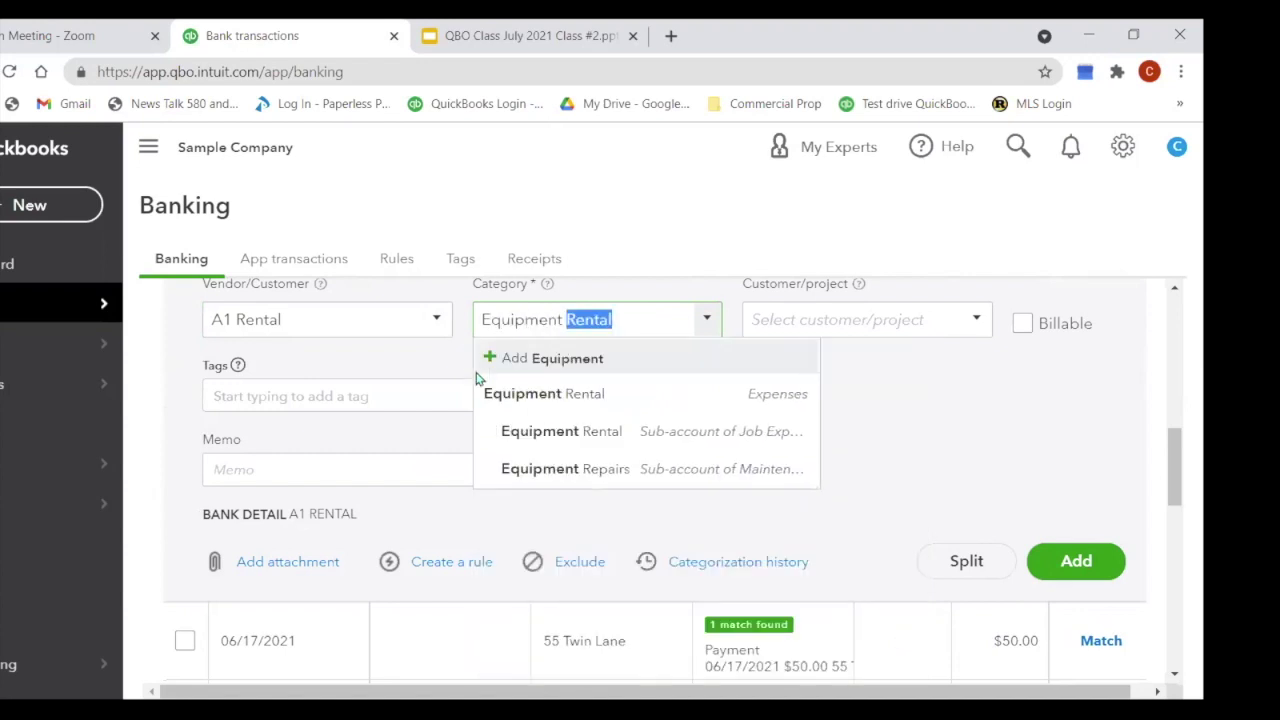
{"action": "left_click", "coordinate": [586, 438]}
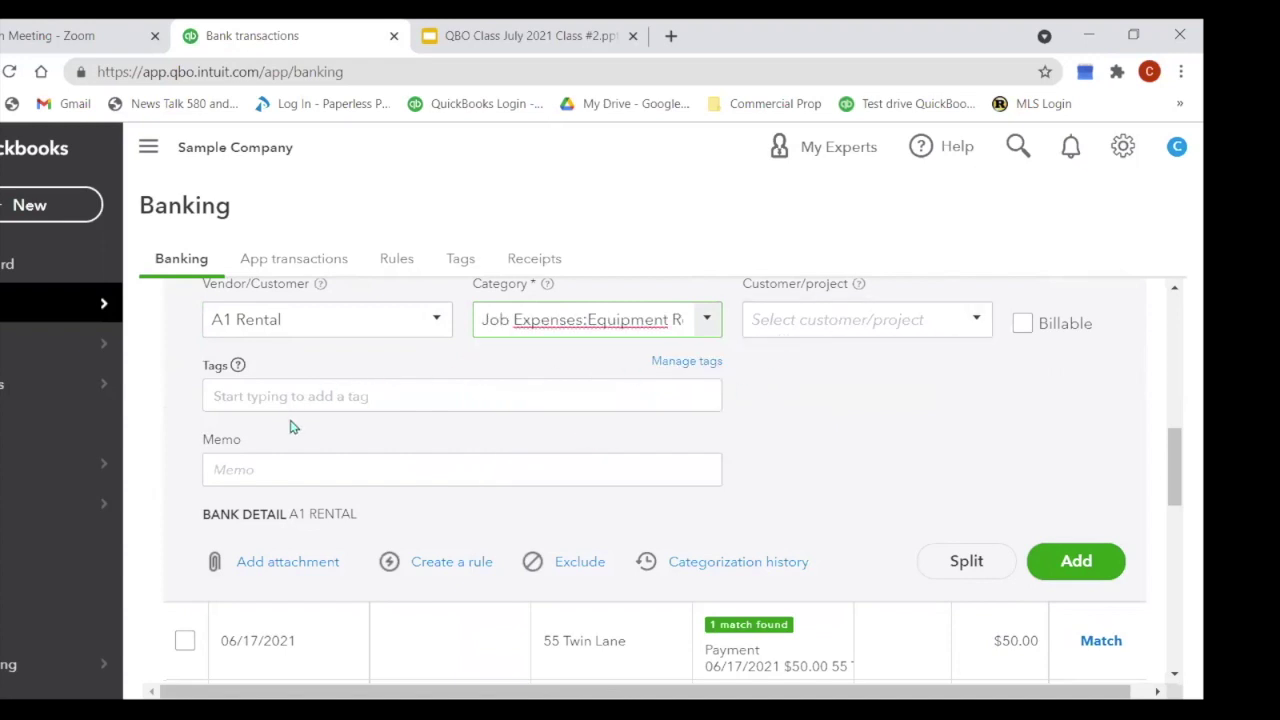
{"action": "left_click", "coordinate": [1096, 577]}
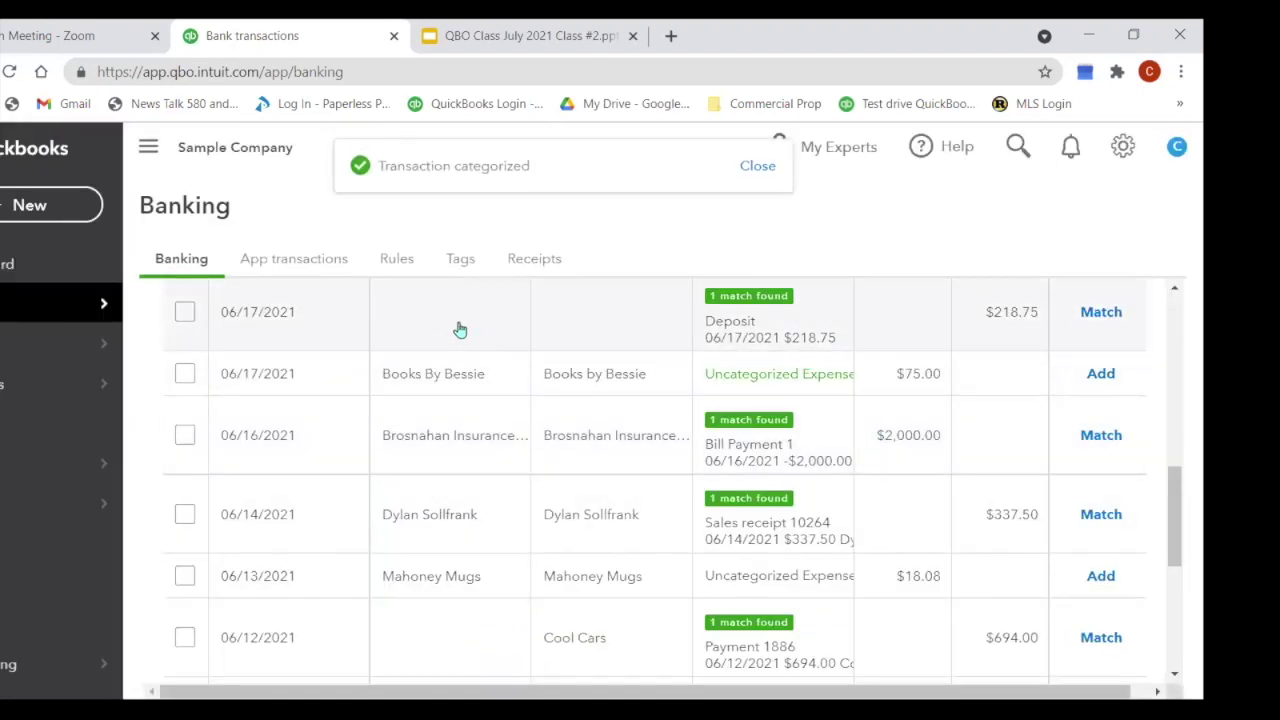
Step: Expand the $200 A Rental deposit and set its payee to A1 Rental
{"action": "scroll", "coordinate": [459, 330], "scroll_direction": "down", "scroll_amount": 5}
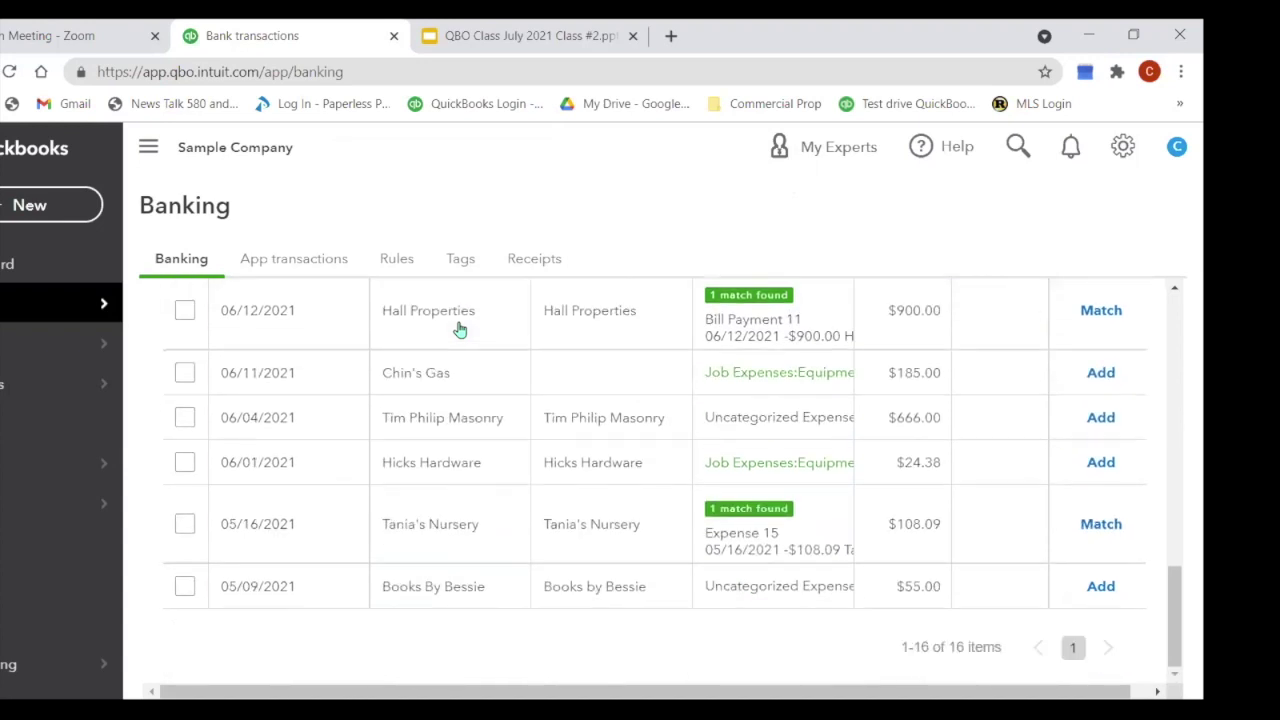
{"action": "scroll", "coordinate": [460, 457], "scroll_direction": "up", "scroll_amount": 6}
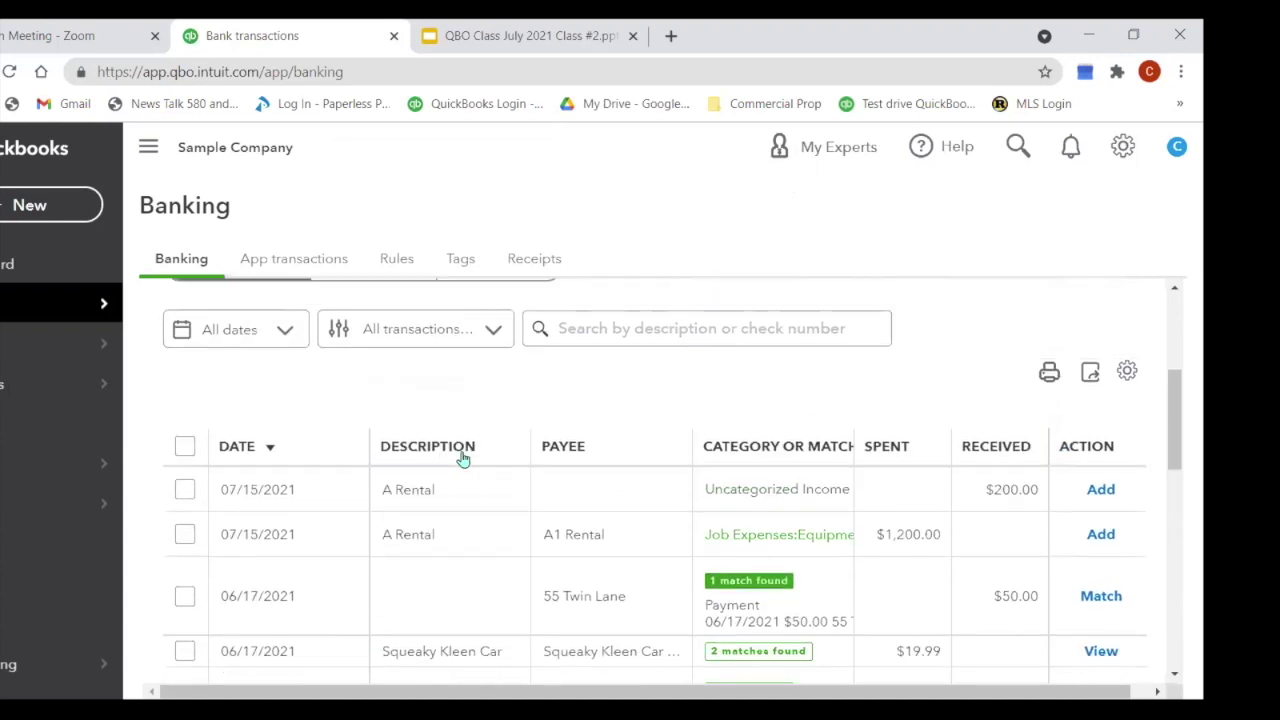
{"action": "left_click", "coordinate": [431, 487]}
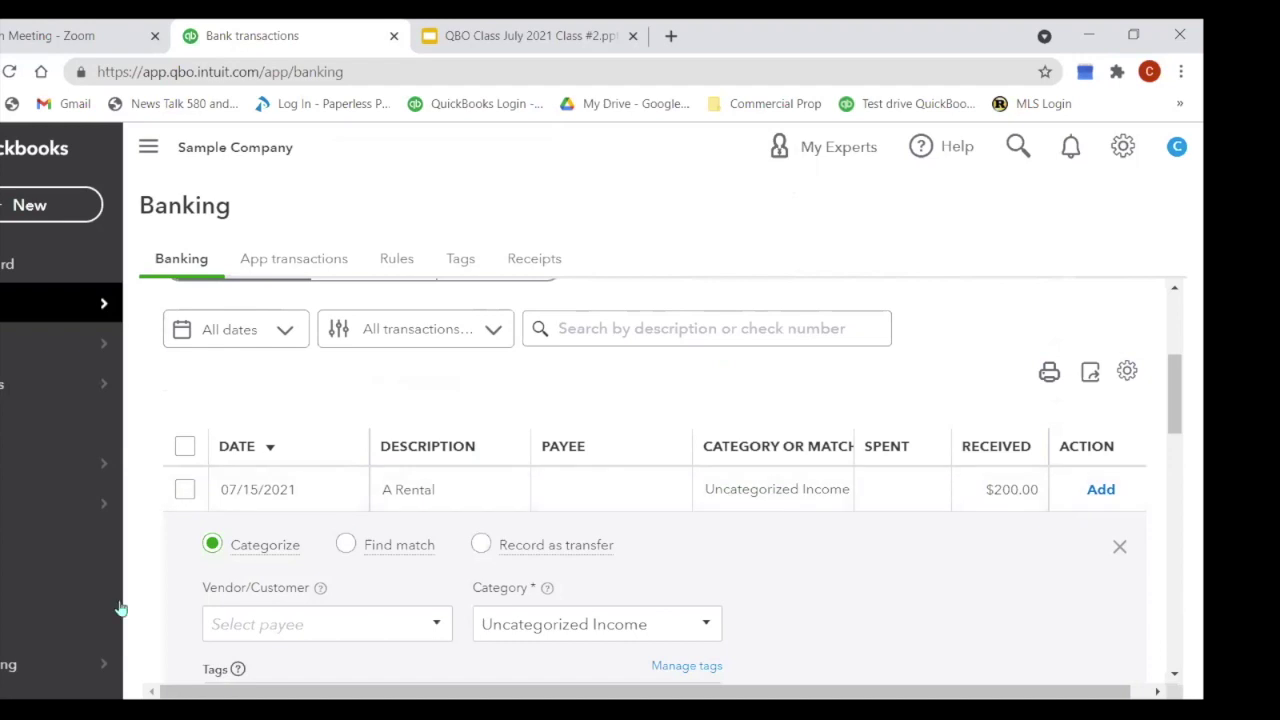
{"action": "scroll", "coordinate": [369, 534], "scroll_direction": "down", "scroll_amount": 1}
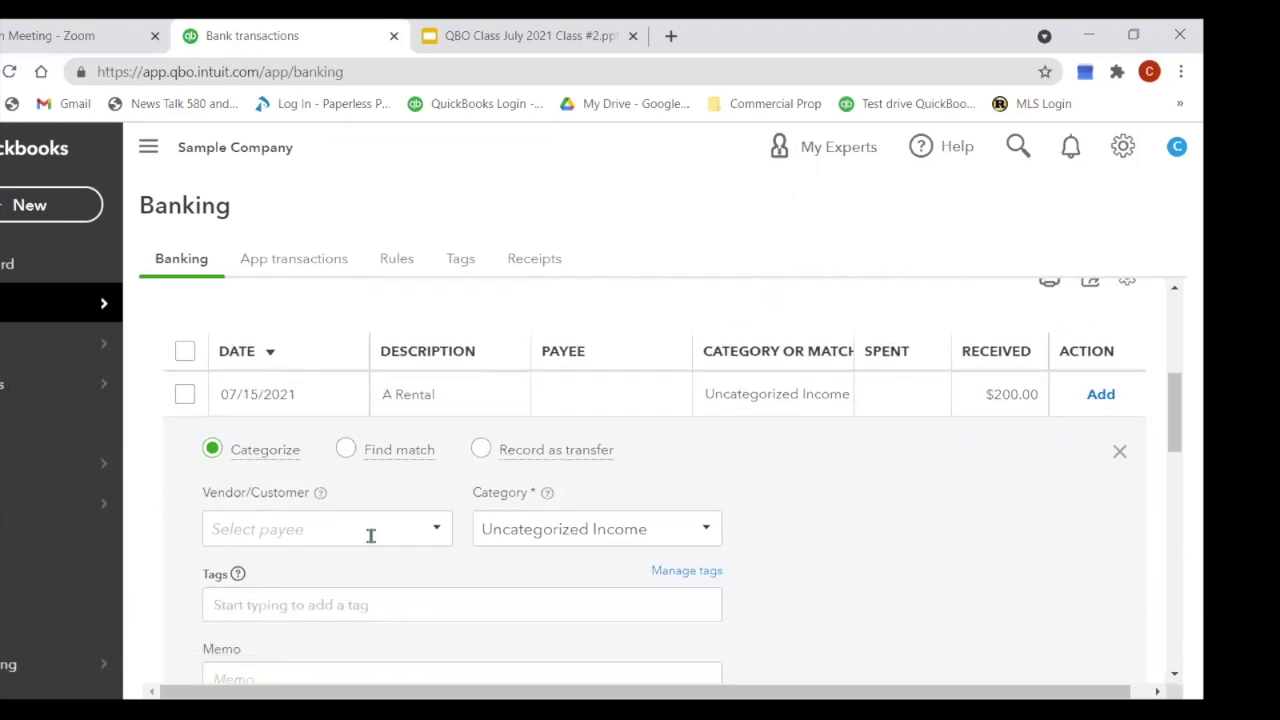
{"action": "left_click", "coordinate": [284, 524]}
{"action": "type", "text": "A1 Rental"}
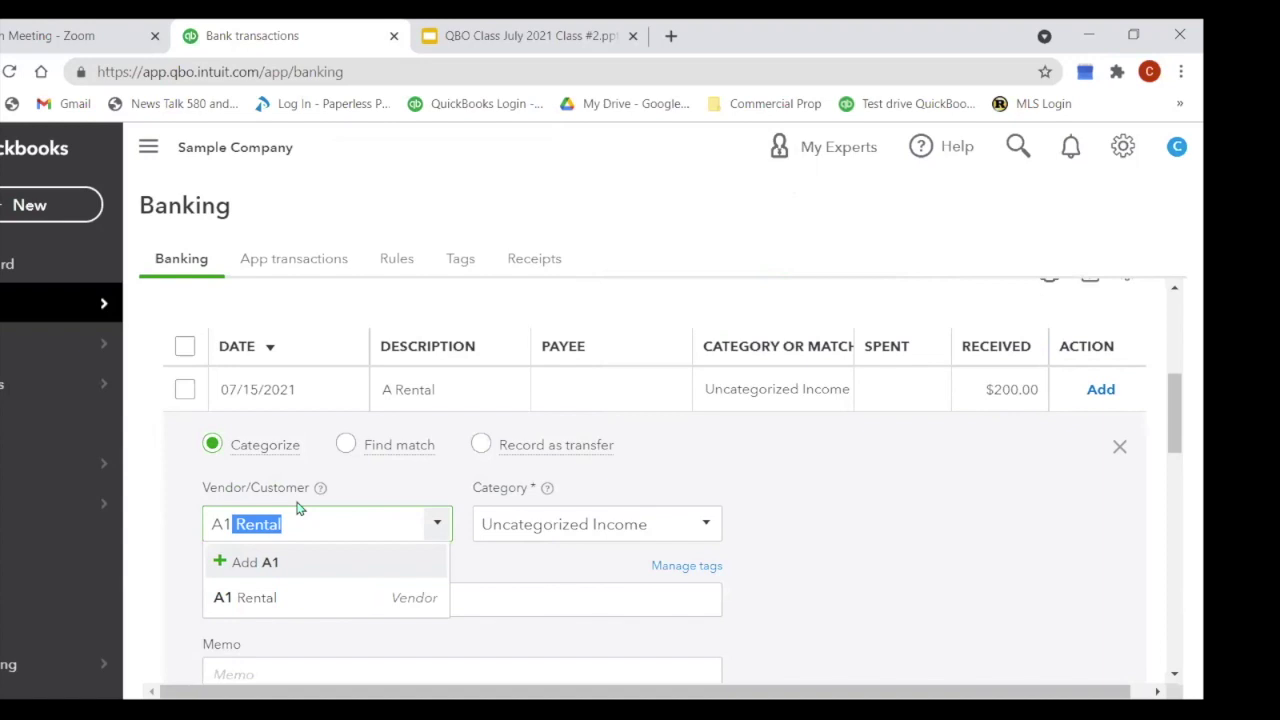
{"action": "left_click", "coordinate": [569, 514]}
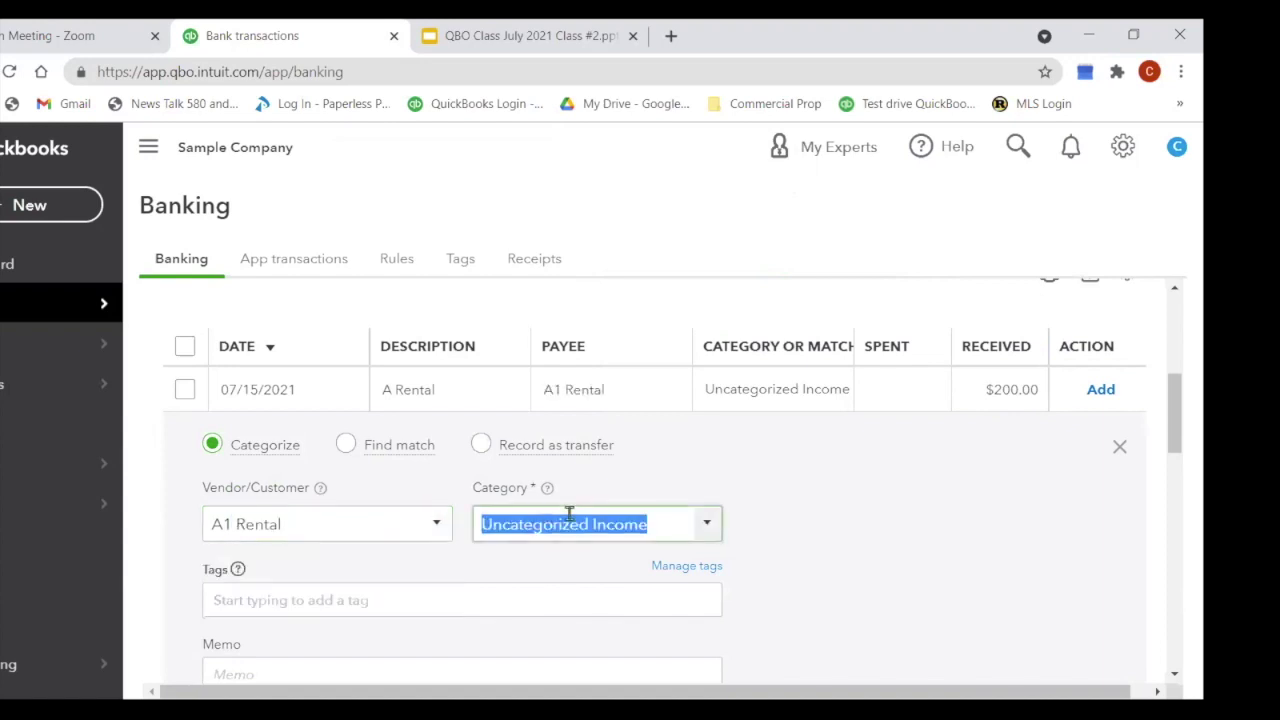
Step: Categorize the deposit as Job Expenses:Equipment Rental and add it
{"action": "type", "text": "re"}
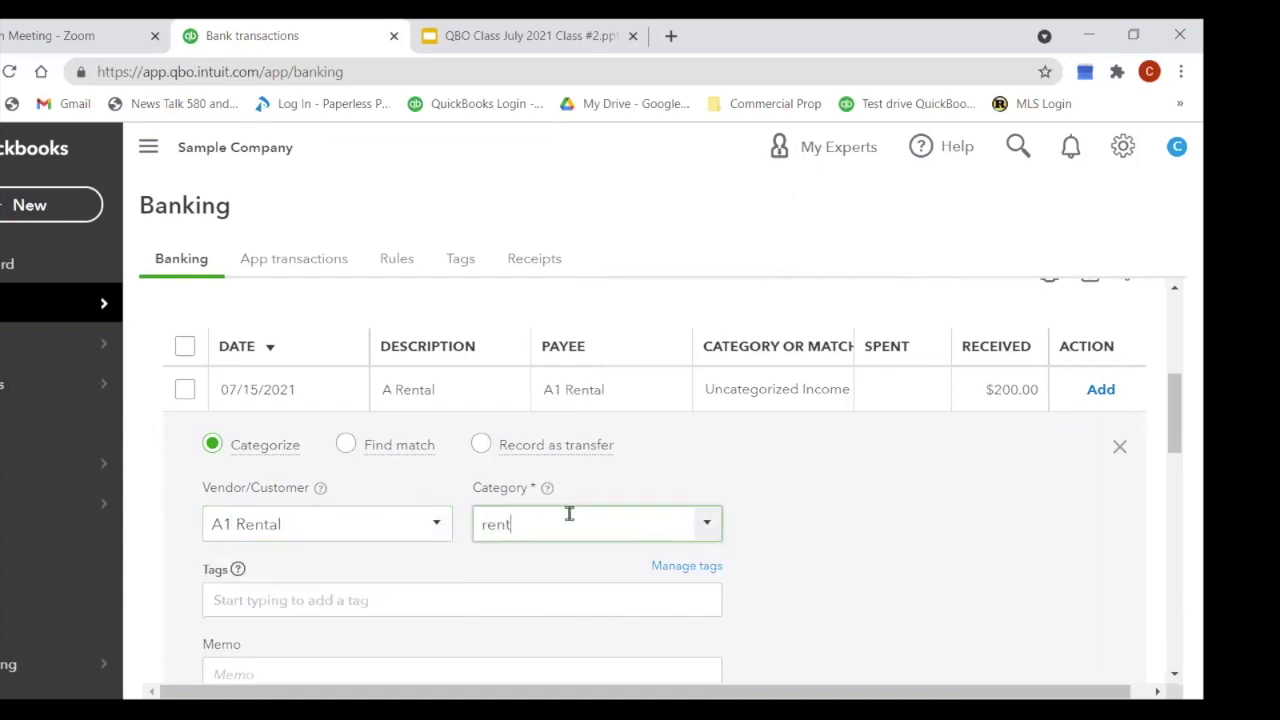
{"action": "type", "text": "nt"}
{"action": "scroll", "coordinate": [749, 509], "scroll_direction": "down", "scroll_amount": 1}
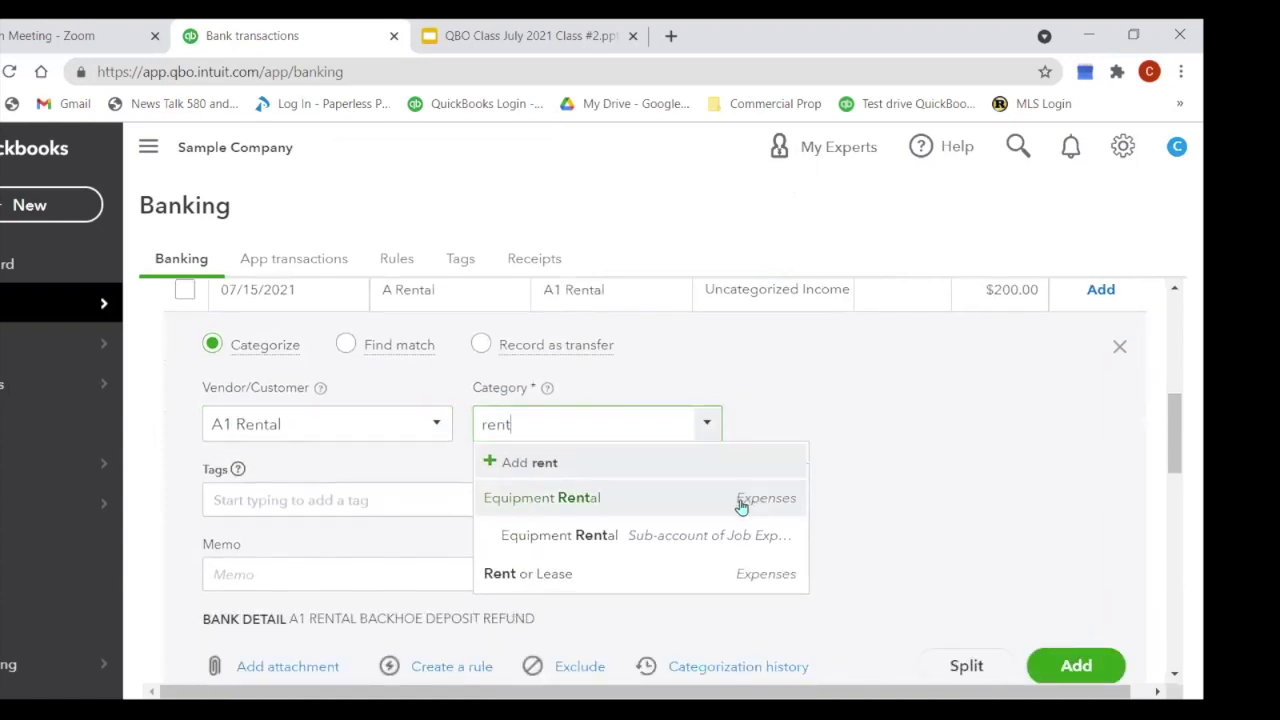
{"action": "left_click_drag", "start_coordinate": [528, 424], "coordinate": [448, 452]}
{"action": "type", "text": "rent"}
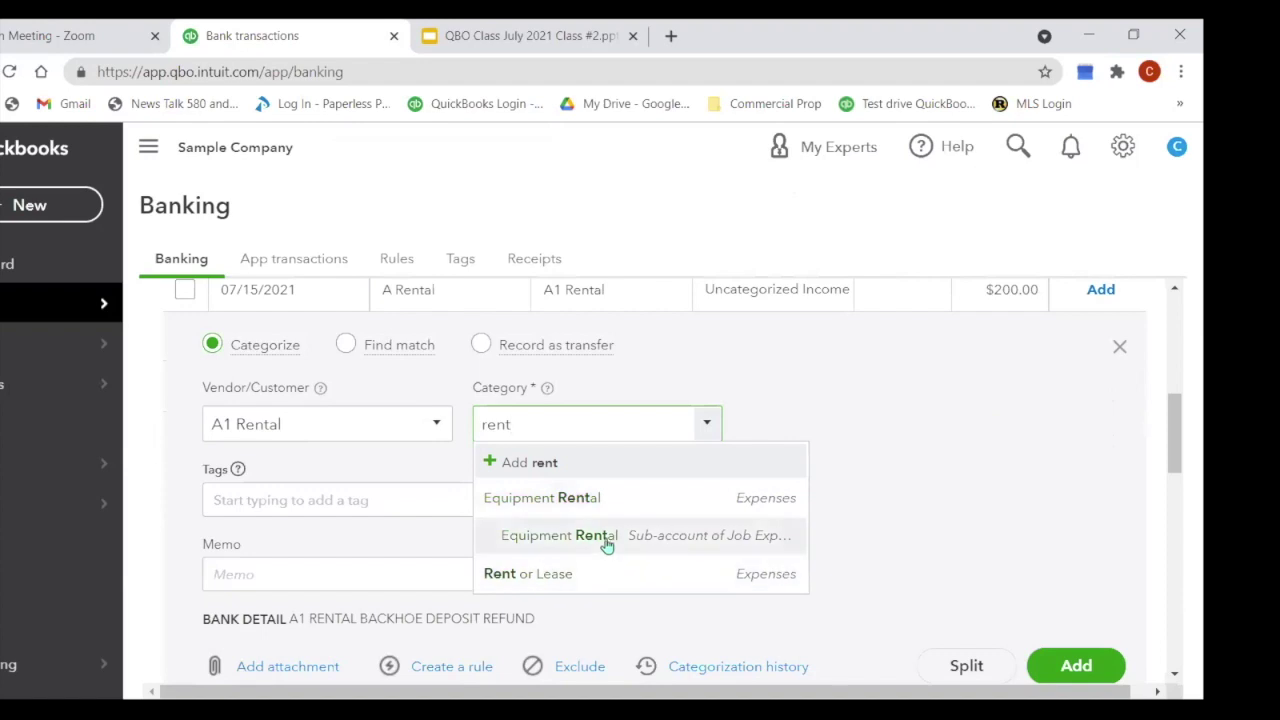
{"action": "left_click", "coordinate": [606, 540]}
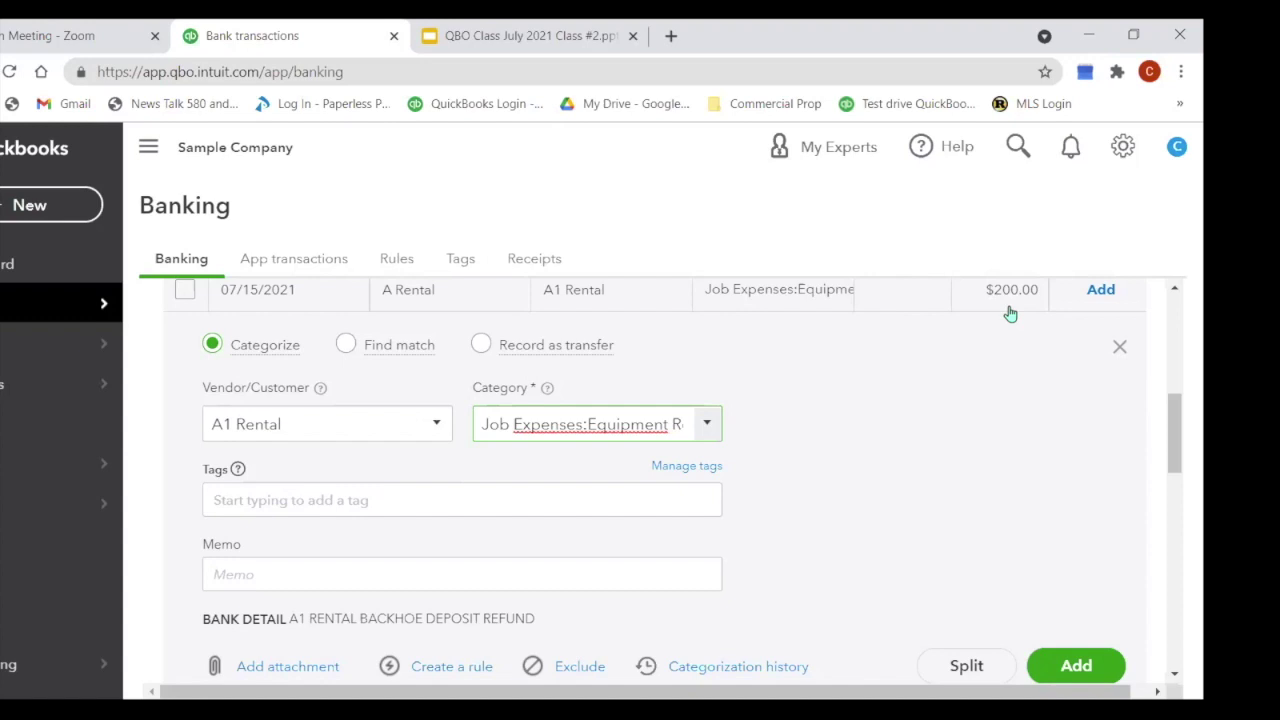
{"action": "scroll", "coordinate": [870, 457], "scroll_direction": "down", "scroll_amount": 1}
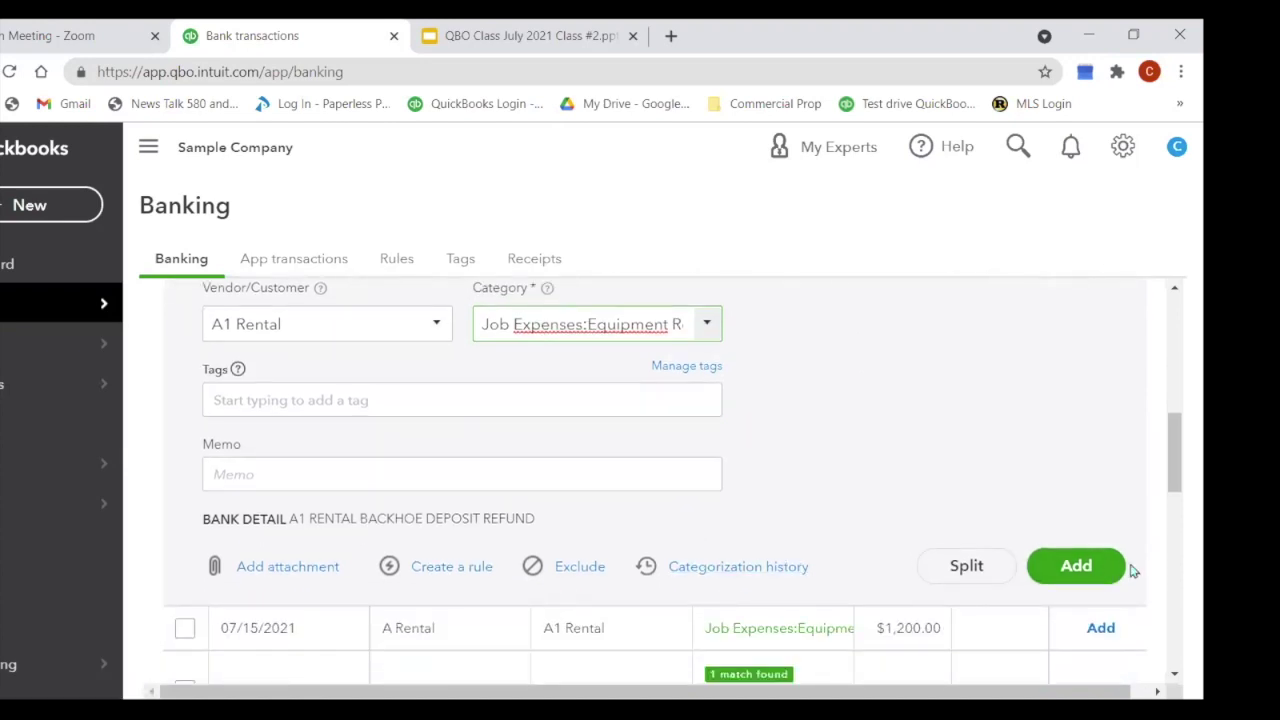
{"action": "left_click", "coordinate": [1076, 566]}
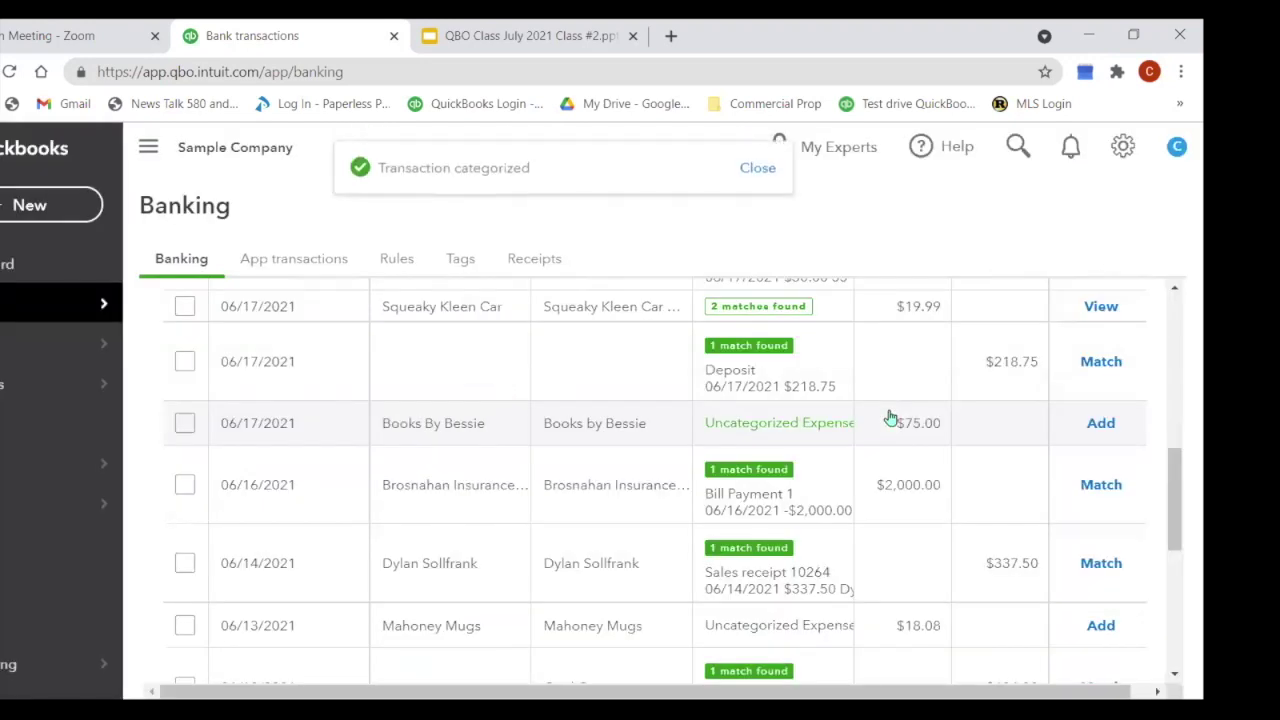
Step: Expand the 07/15/2021 $1,200.00 A Rental charge, prefilled with A1 Rental and Equipment Rental
{"action": "scroll", "coordinate": [490, 425], "scroll_direction": "up", "scroll_amount": 5}
{"action": "scroll", "coordinate": [606, 503], "scroll_direction": "down", "scroll_amount": 2}
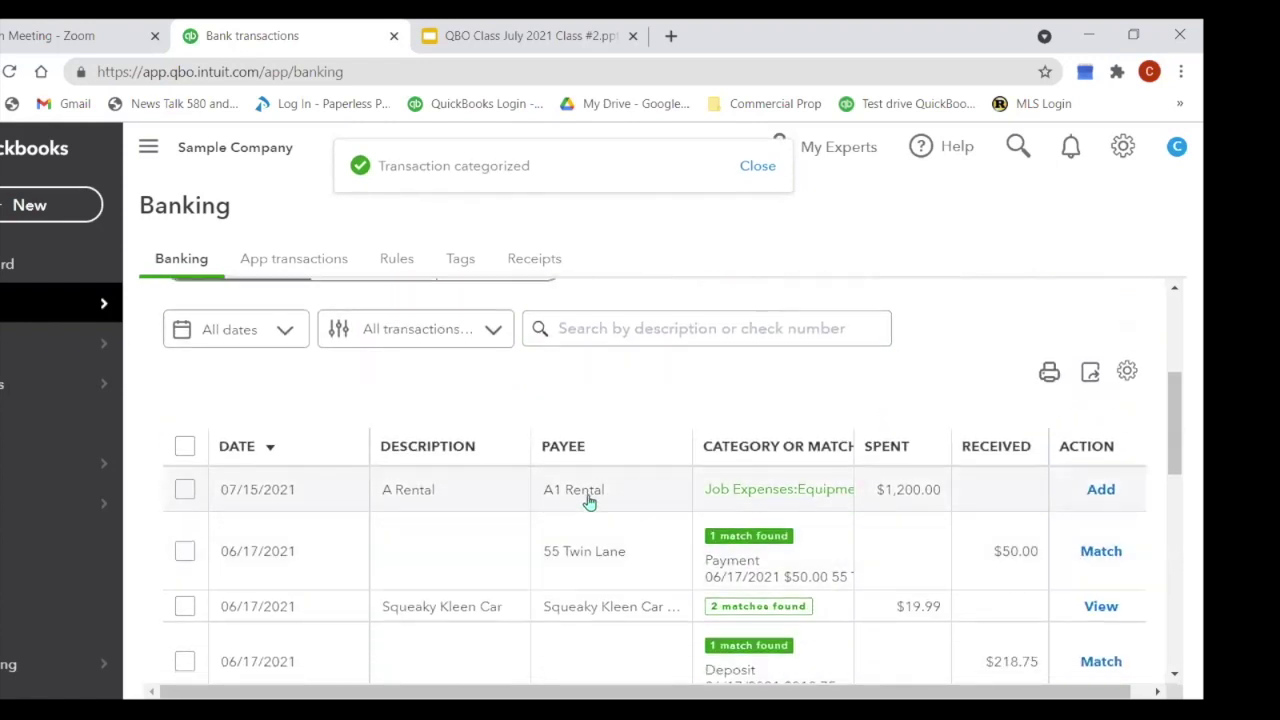
{"action": "left_click", "coordinate": [590, 499]}
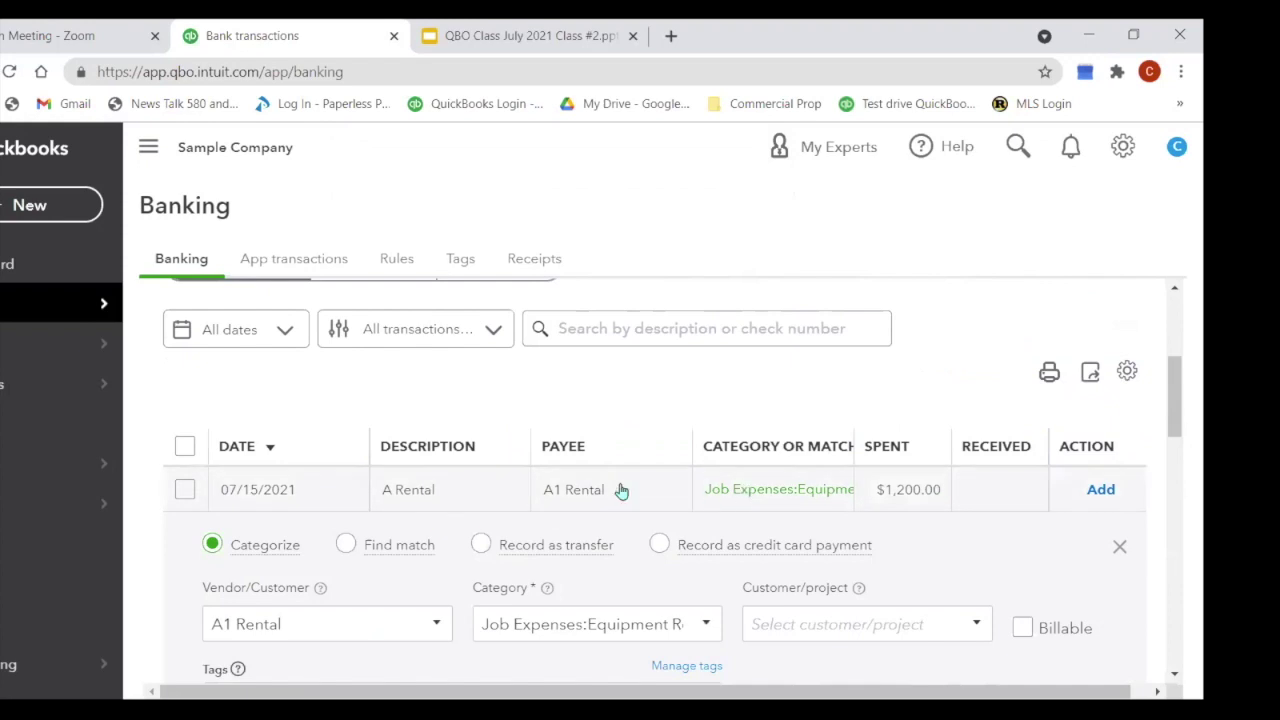
{"action": "scroll", "coordinate": [745, 478], "scroll_direction": "down", "scroll_amount": 1}
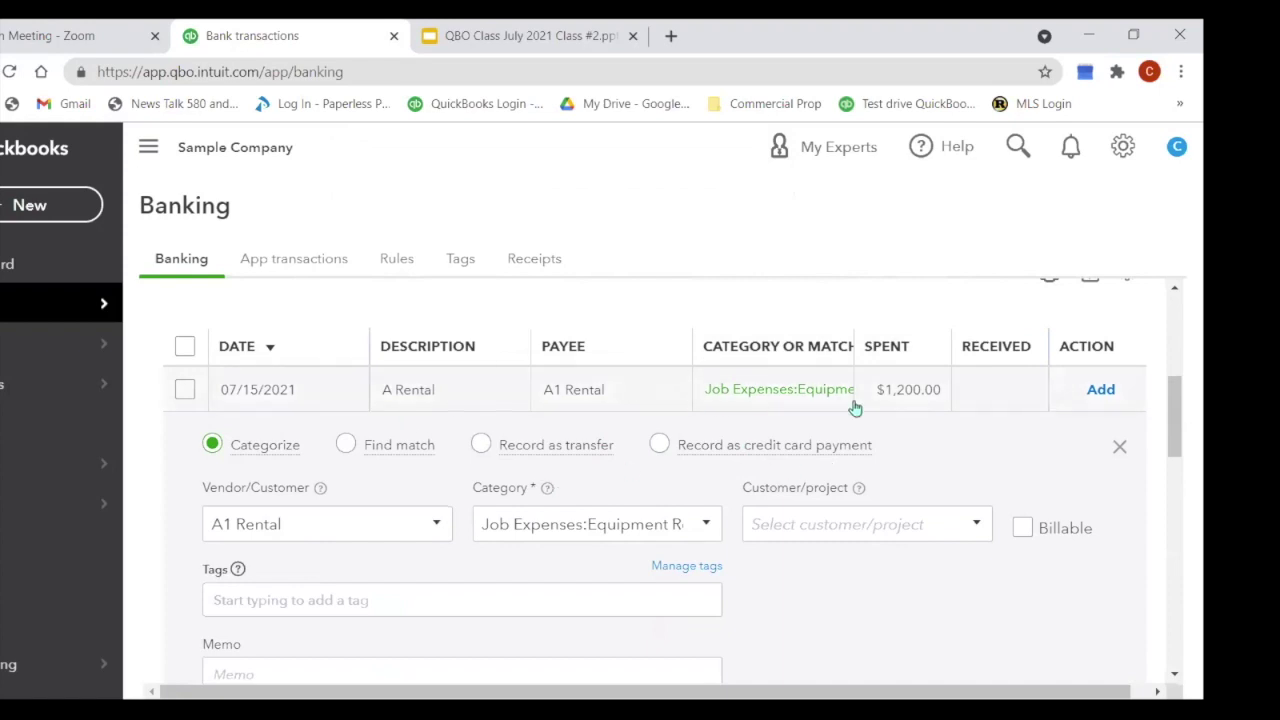
{"action": "scroll", "coordinate": [851, 407], "scroll_direction": "down", "scroll_amount": 2}
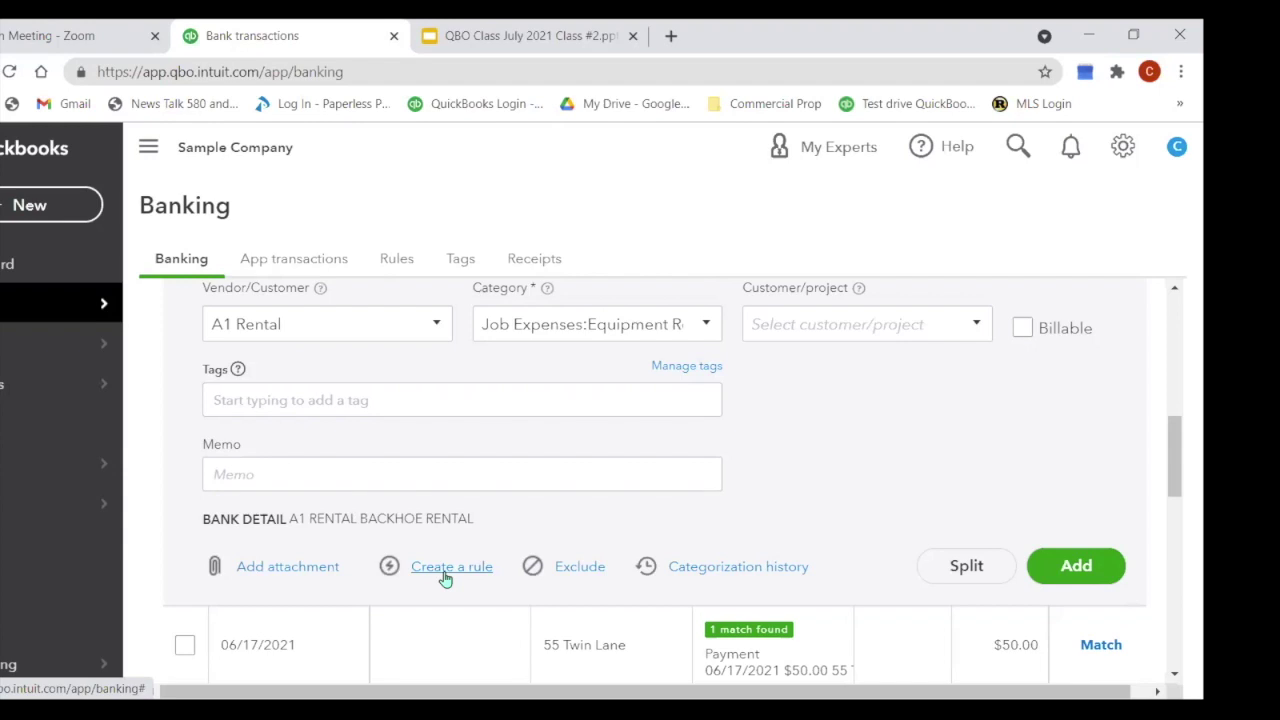
Step: Save a rule named 'A1 Rental' for Checking money out whose description contains 'A Rental'
{"action": "left_click", "coordinate": [432, 571]}
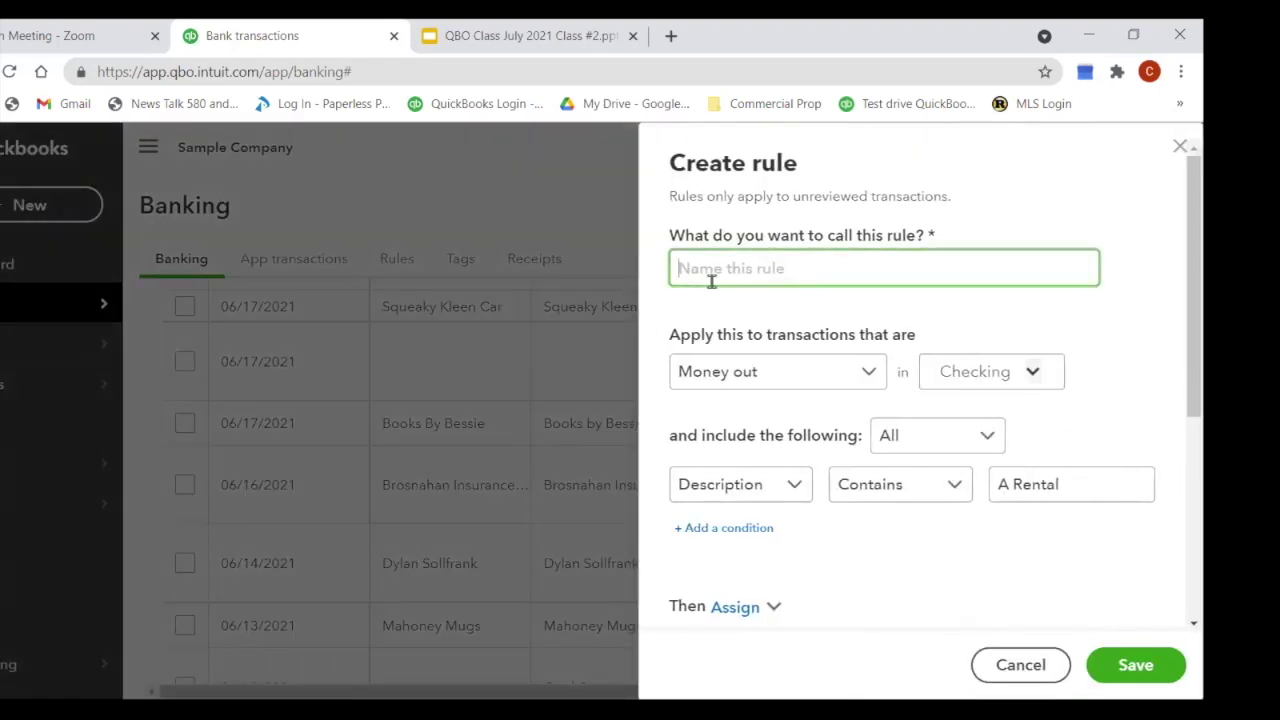
{"action": "left_click", "coordinate": [711, 282]}
{"action": "type", "text": "A"}
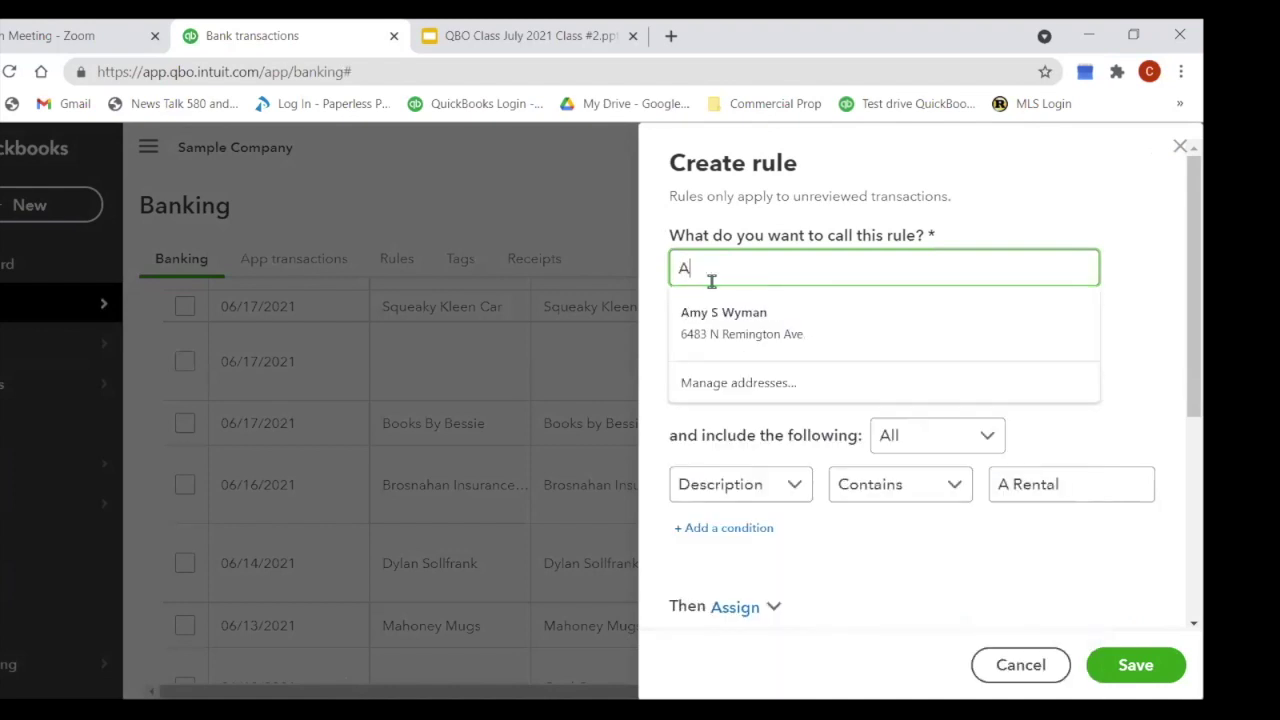
{"action": "type", "text": "1 Rental"}
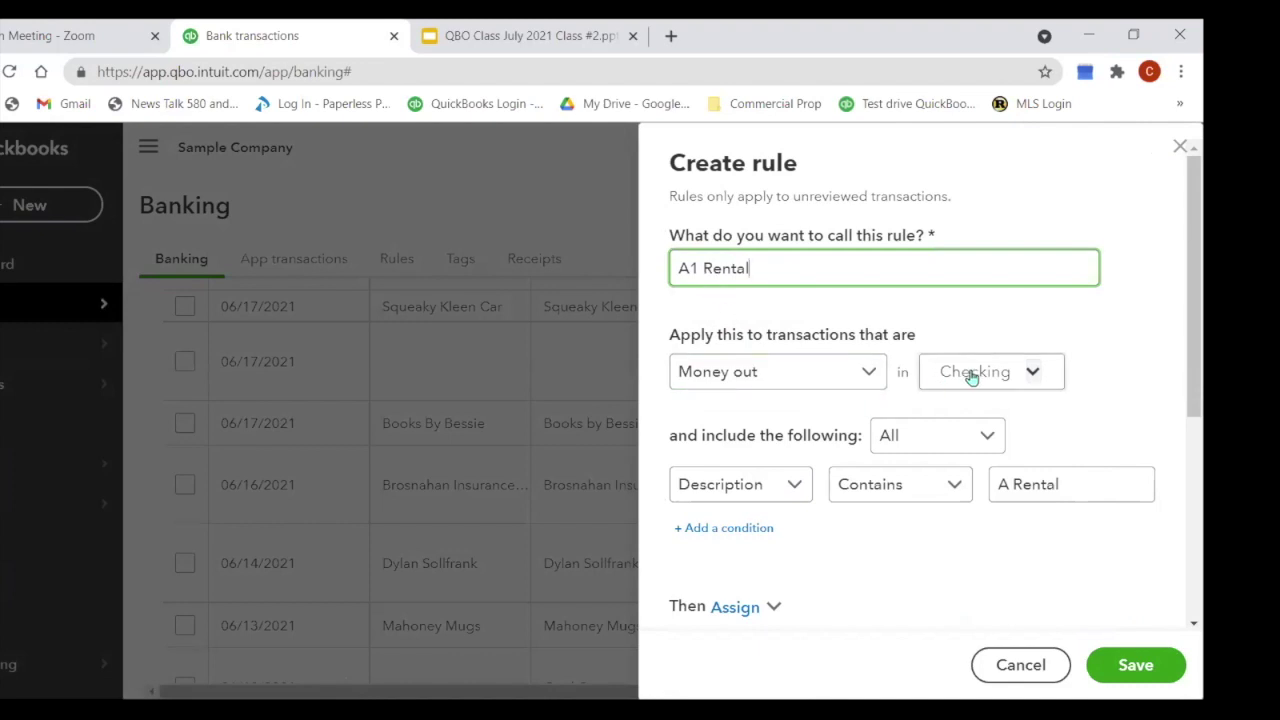
{"action": "left_click", "coordinate": [1013, 487]}
{"action": "left_click", "coordinate": [1128, 668]}
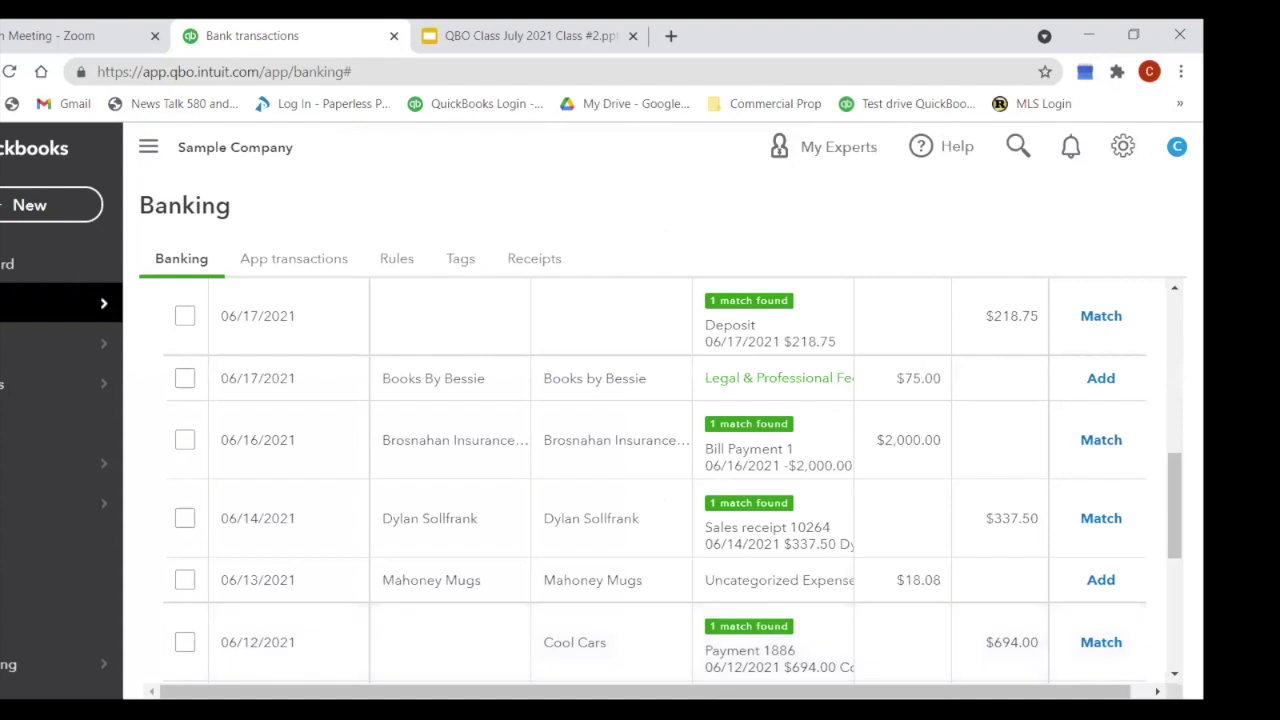
{"action": "scroll", "coordinate": [920, 652], "scroll_direction": "up", "scroll_amount": 6}
{"action": "scroll", "coordinate": [920, 652], "scroll_direction": "up", "scroll_amount": 2}
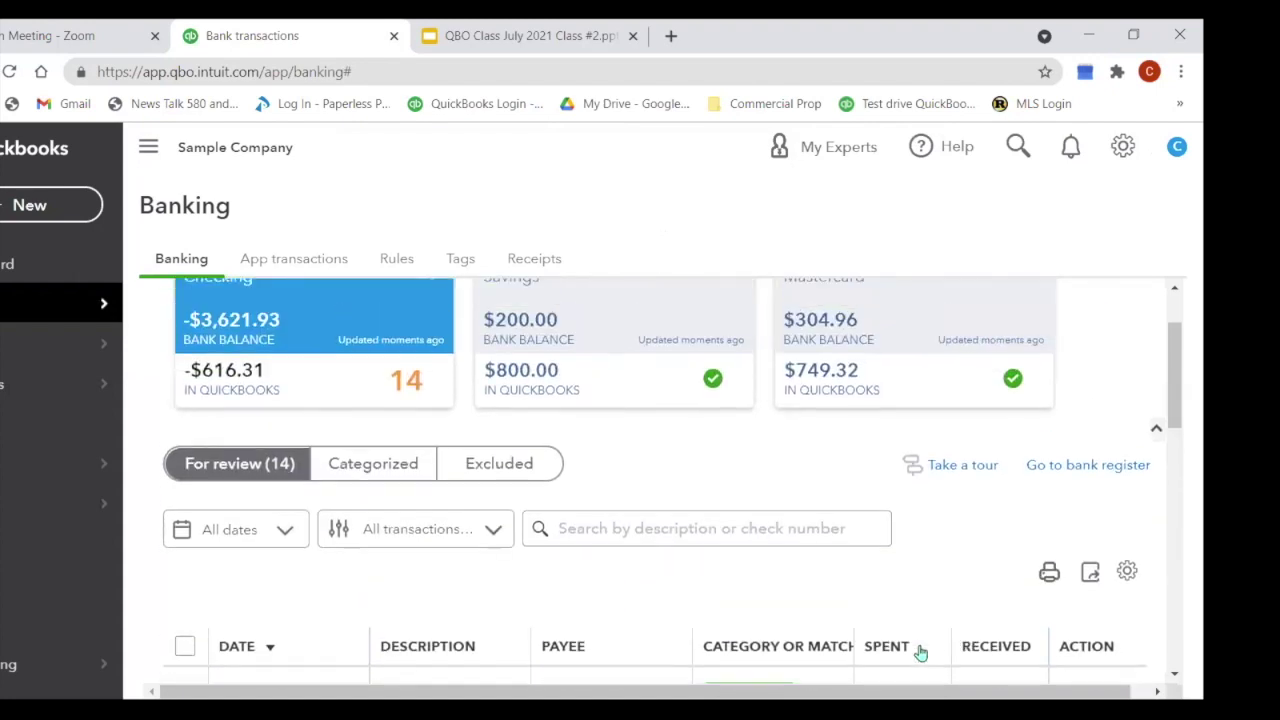
{"action": "scroll", "coordinate": [920, 652], "scroll_direction": "up", "scroll_amount": 2}
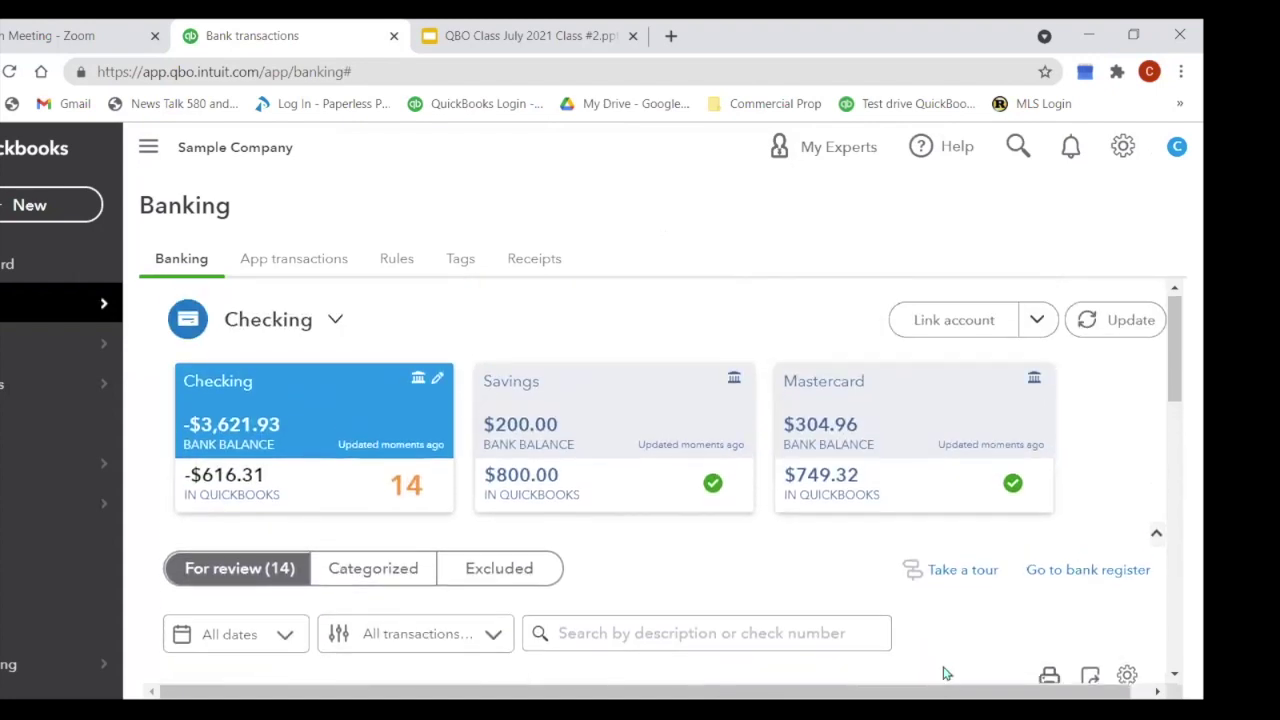
{"action": "left_click", "coordinate": [396, 262]}
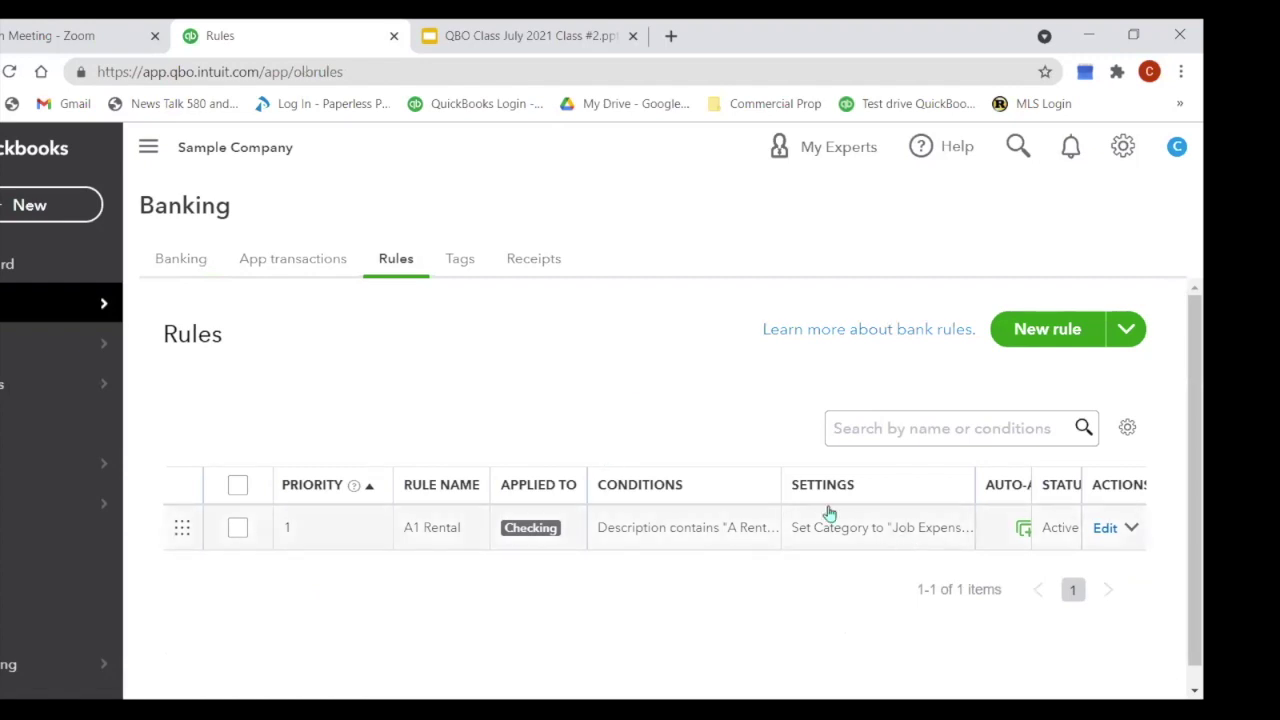
{"action": "left_click", "coordinate": [183, 262]}
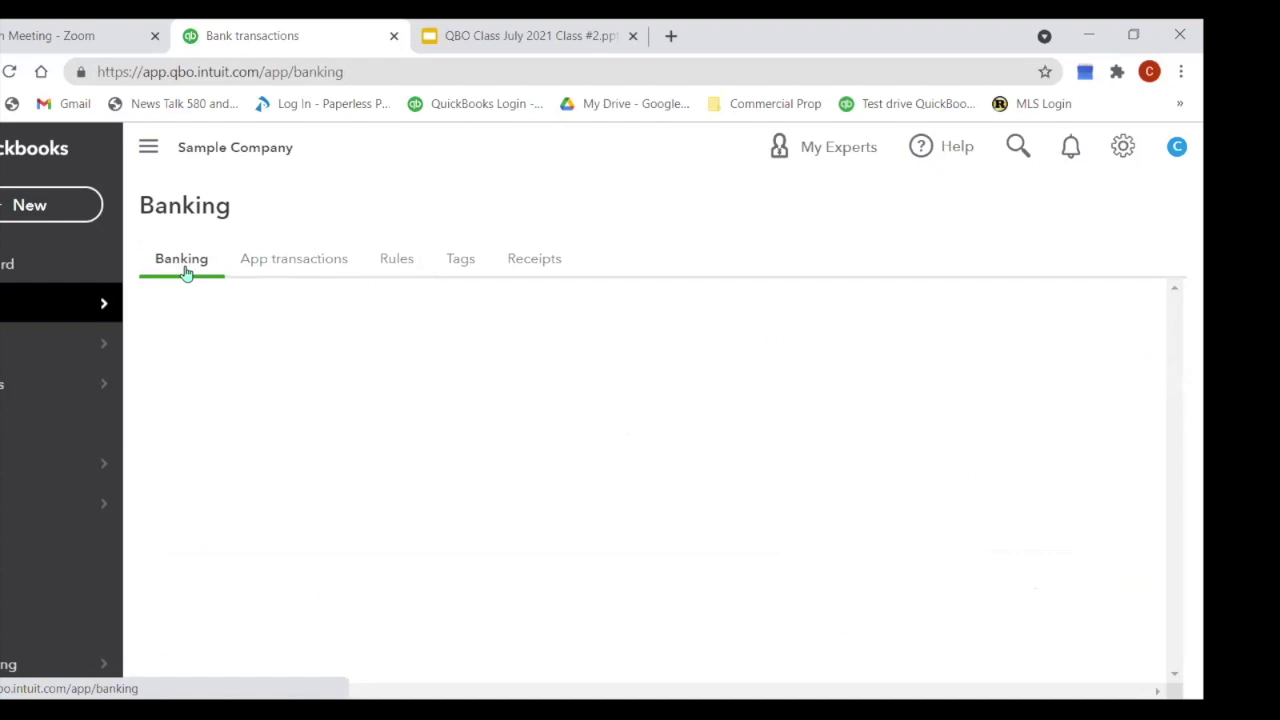
Step: Sort the 14 Checking transactions awaiting review by description, A to Z, and look through them
{"action": "scroll", "coordinate": [1100, 450], "scroll_direction": "down", "scroll_amount": 5}
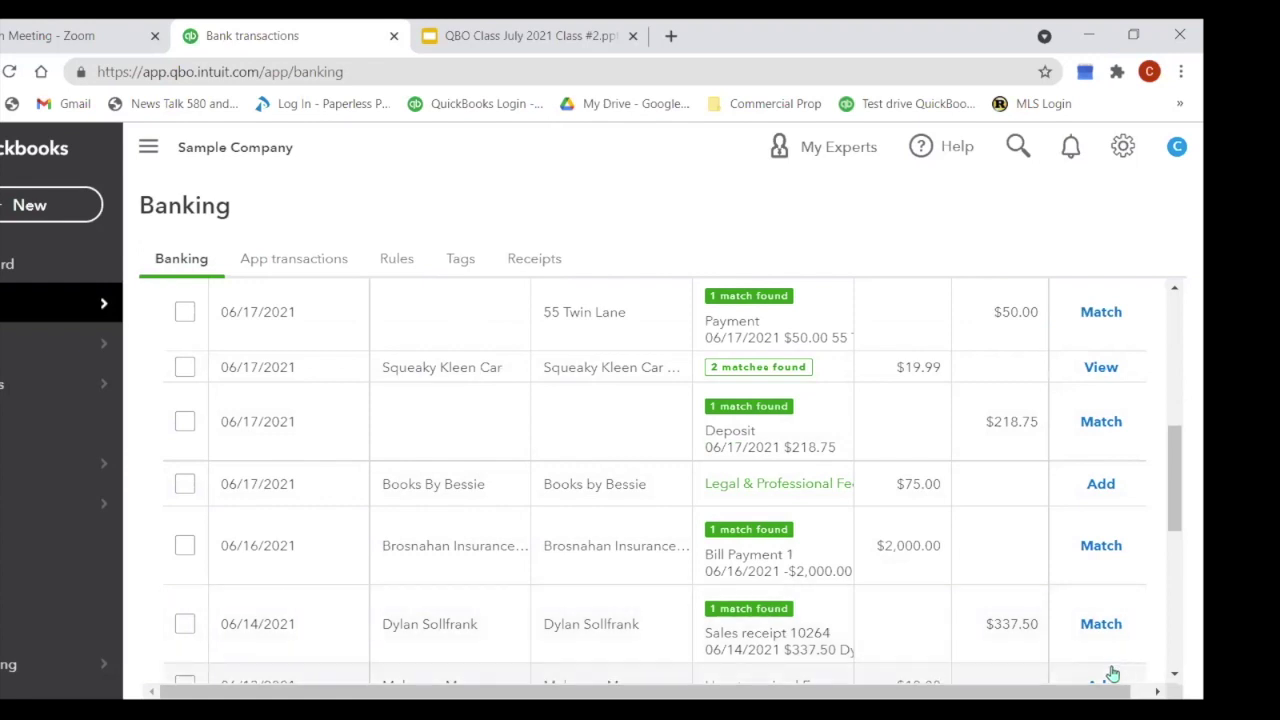
{"action": "scroll", "coordinate": [1100, 600], "scroll_direction": "down", "scroll_amount": 3}
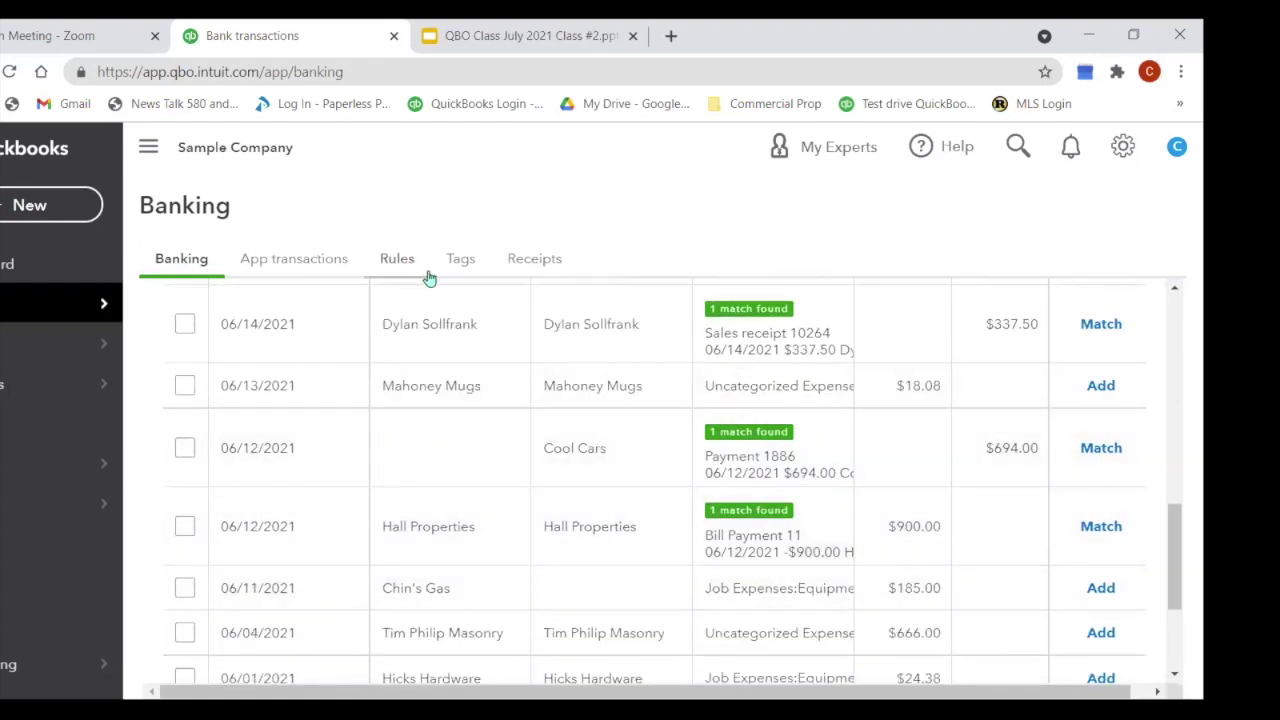
{"action": "scroll", "coordinate": [500, 380], "scroll_direction": "up", "scroll_amount": 5}
{"action": "scroll", "coordinate": [465, 445], "scroll_direction": "down", "scroll_amount": 2}
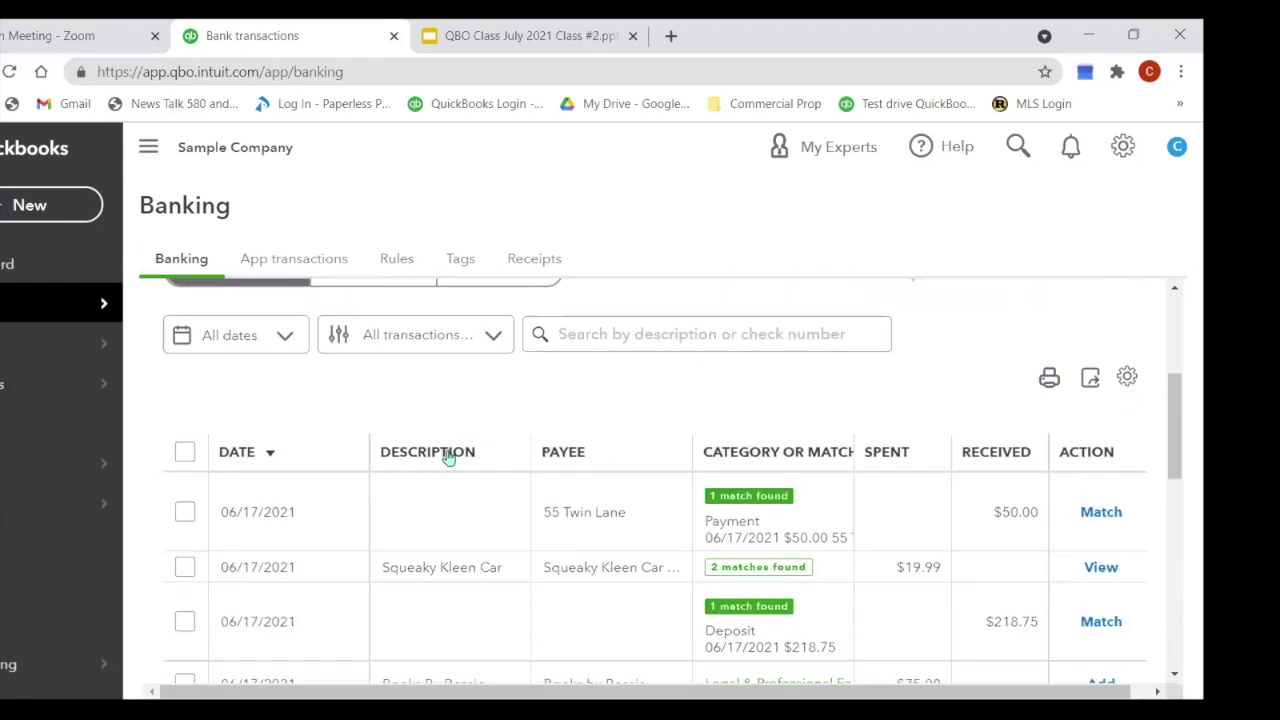
{"action": "left_click", "coordinate": [437, 454]}
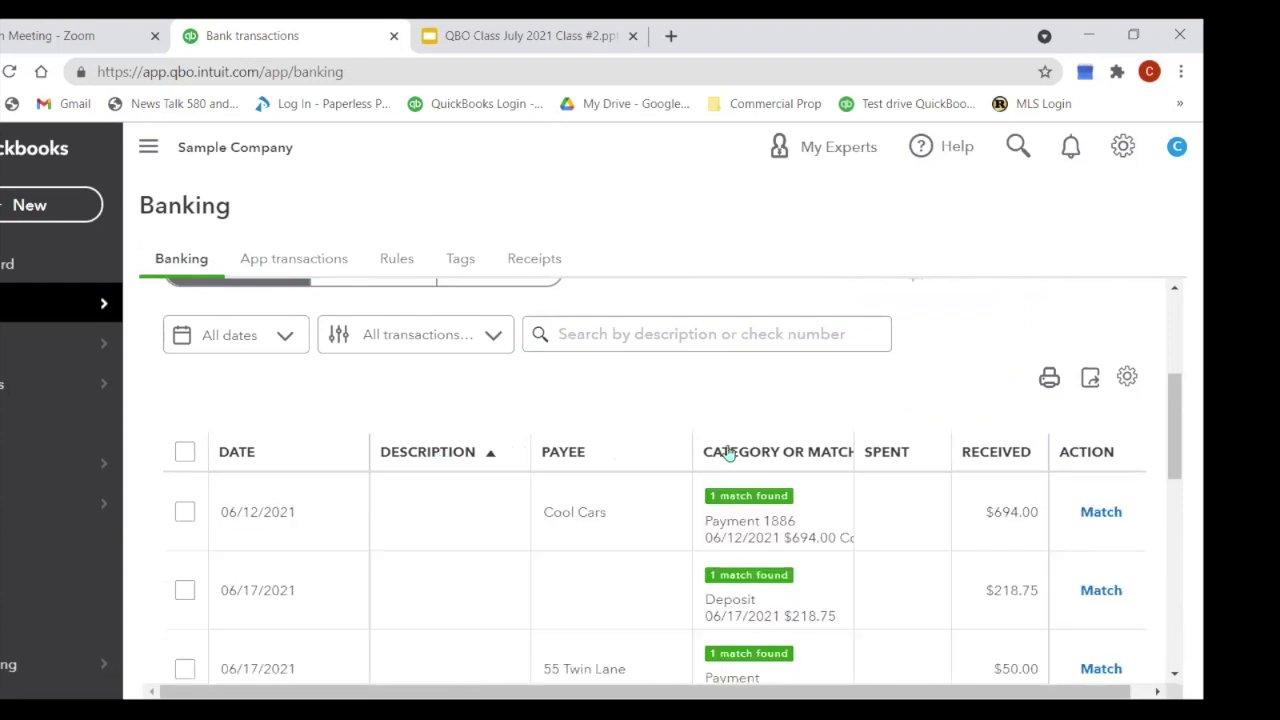
{"action": "scroll", "coordinate": [588, 451], "scroll_direction": "down", "scroll_amount": 4}
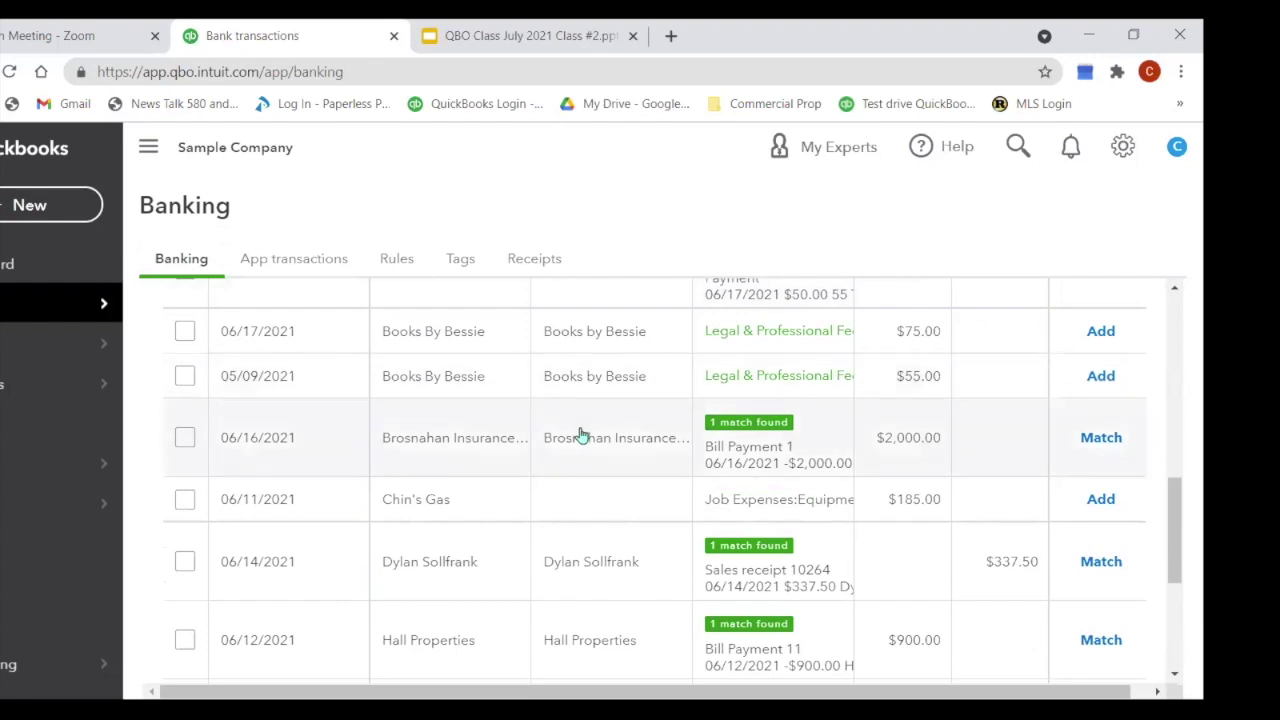
{"action": "scroll", "coordinate": [586, 437], "scroll_direction": "down", "scroll_amount": 2}
{"action": "scroll", "coordinate": [588, 440], "scroll_direction": "down", "scroll_amount": 2}
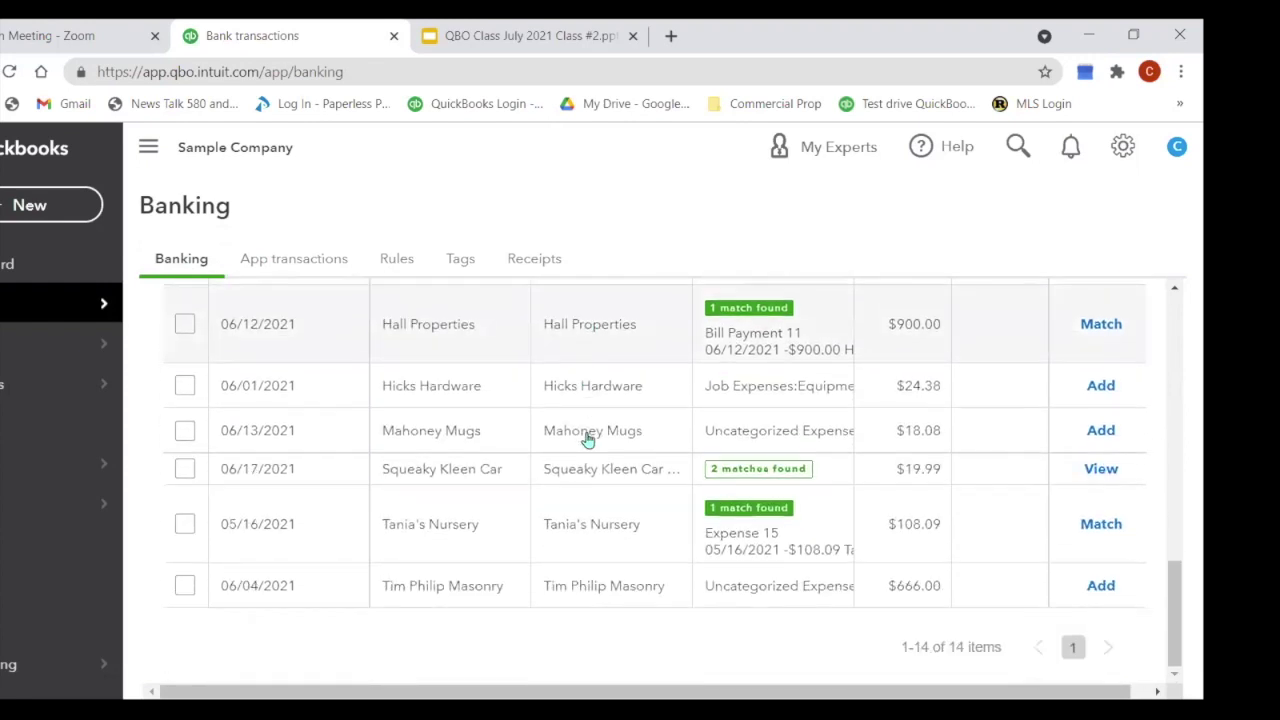
{"action": "scroll", "coordinate": [588, 440], "scroll_direction": "up", "scroll_amount": 10}
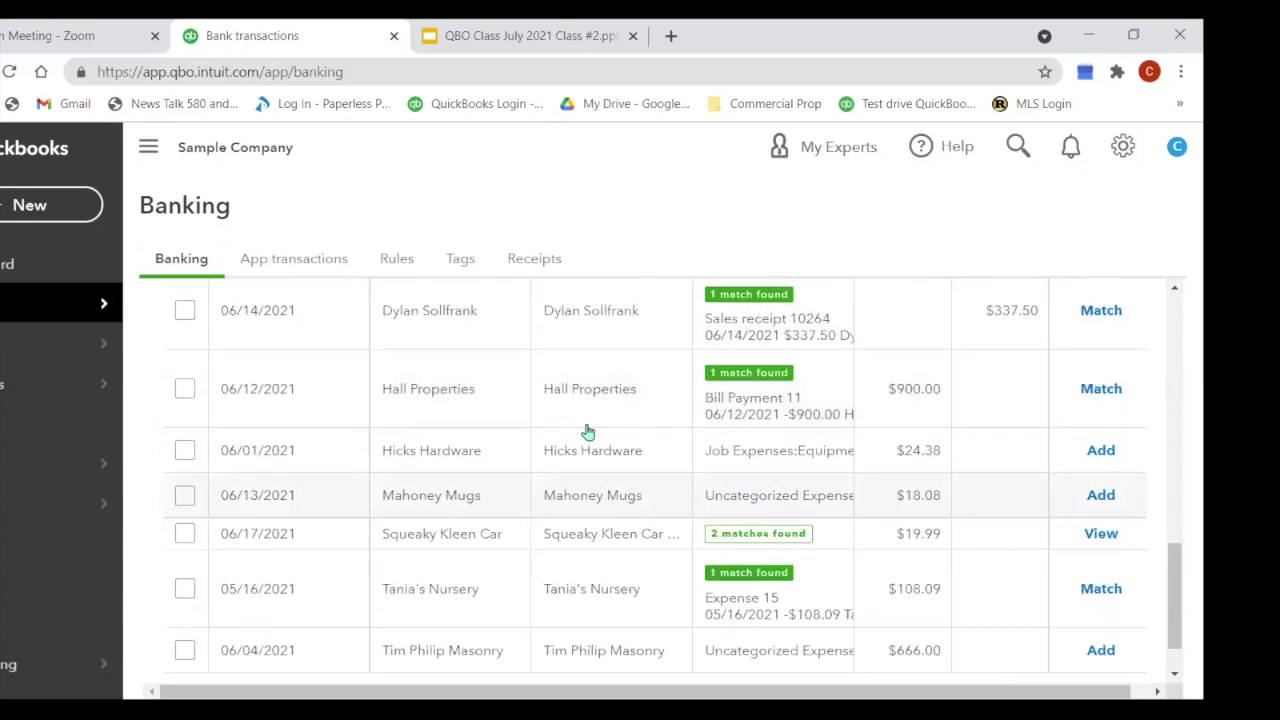
{"action": "scroll", "coordinate": [589, 432], "scroll_direction": "down", "scroll_amount": 5}
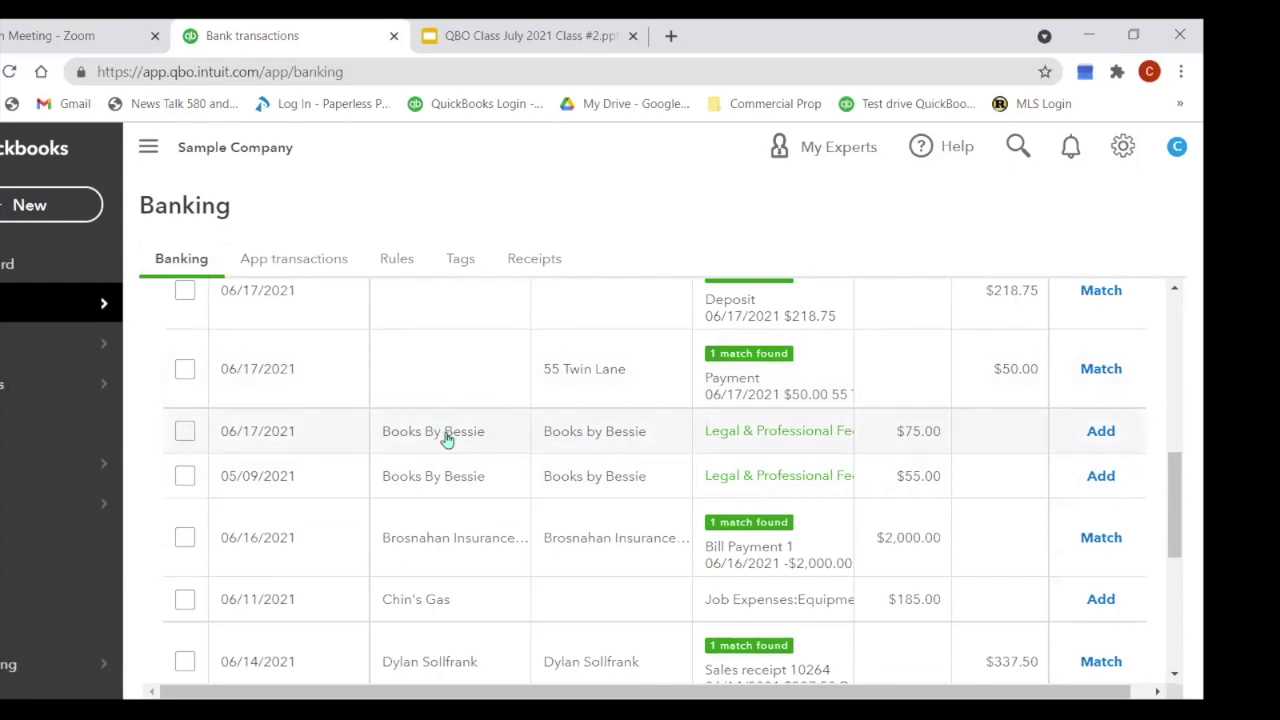
Step: Start a rule from the $75 Books By Bessie charge and name it Bessie's
{"action": "left_click", "coordinate": [500, 448]}
{"action": "scroll", "coordinate": [510, 470], "scroll_direction": "down", "scroll_amount": 2}
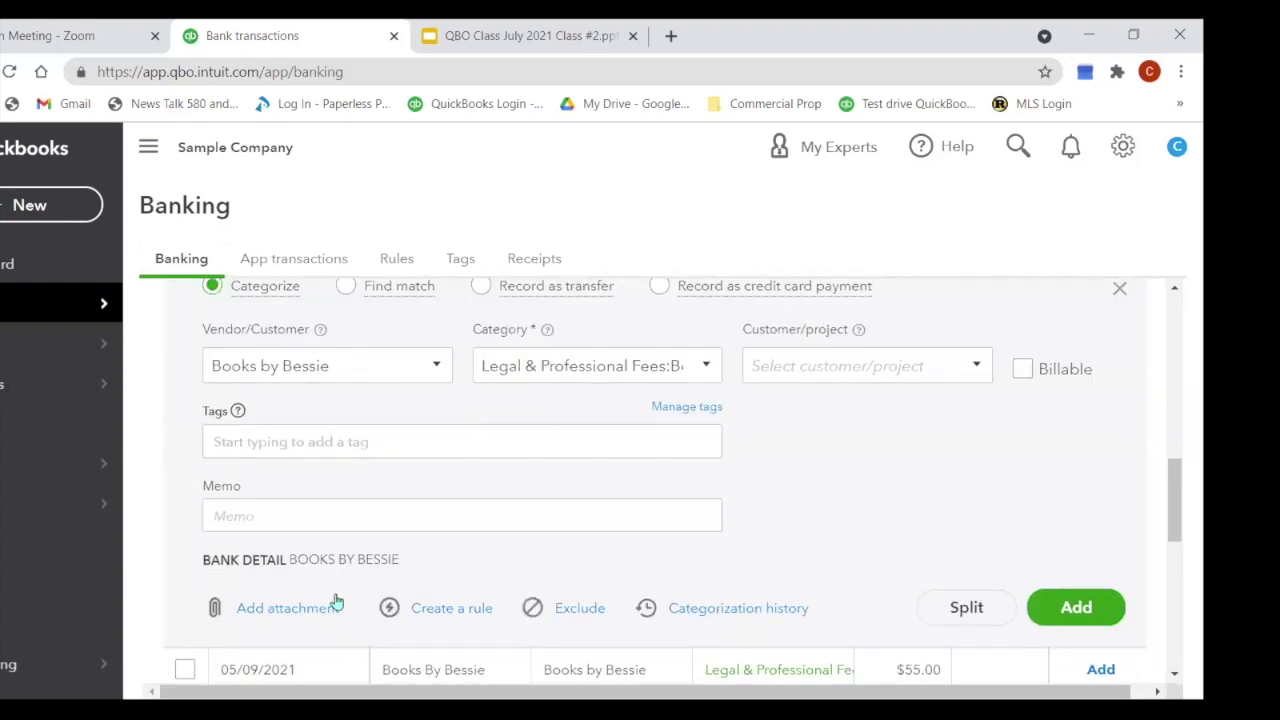
{"action": "left_click", "coordinate": [461, 609]}
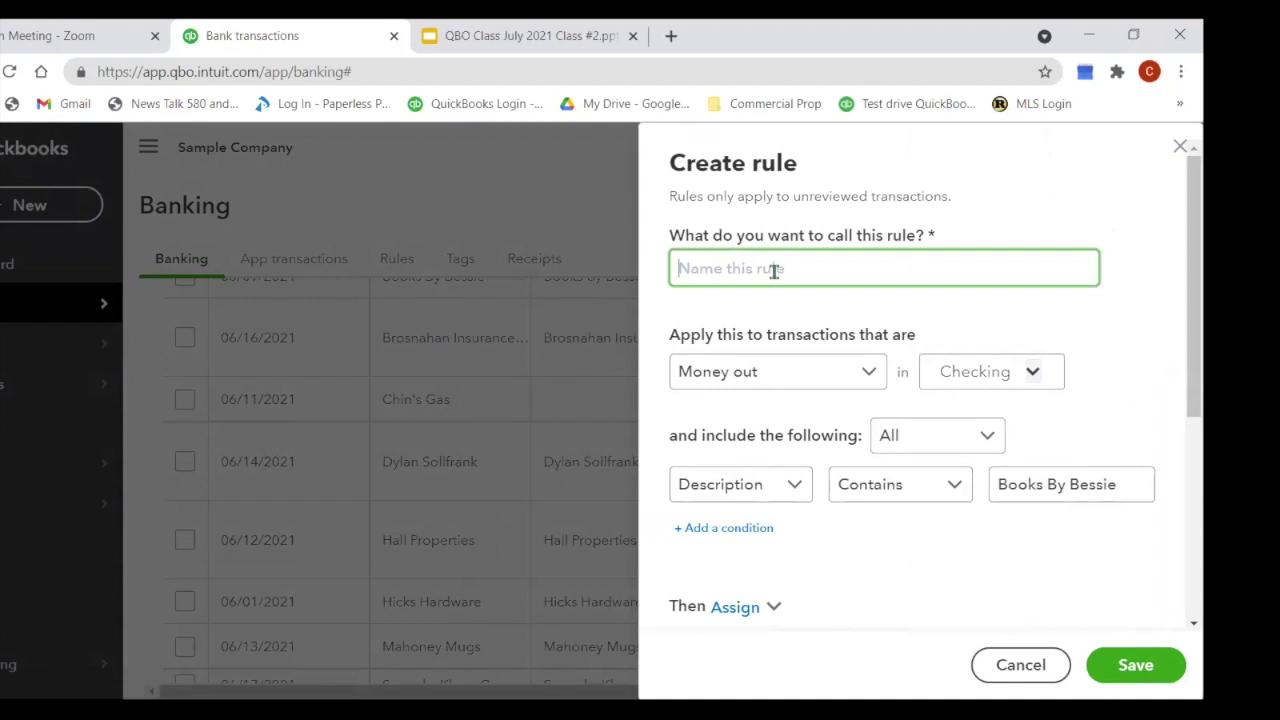
{"action": "left_click", "coordinate": [774, 270]}
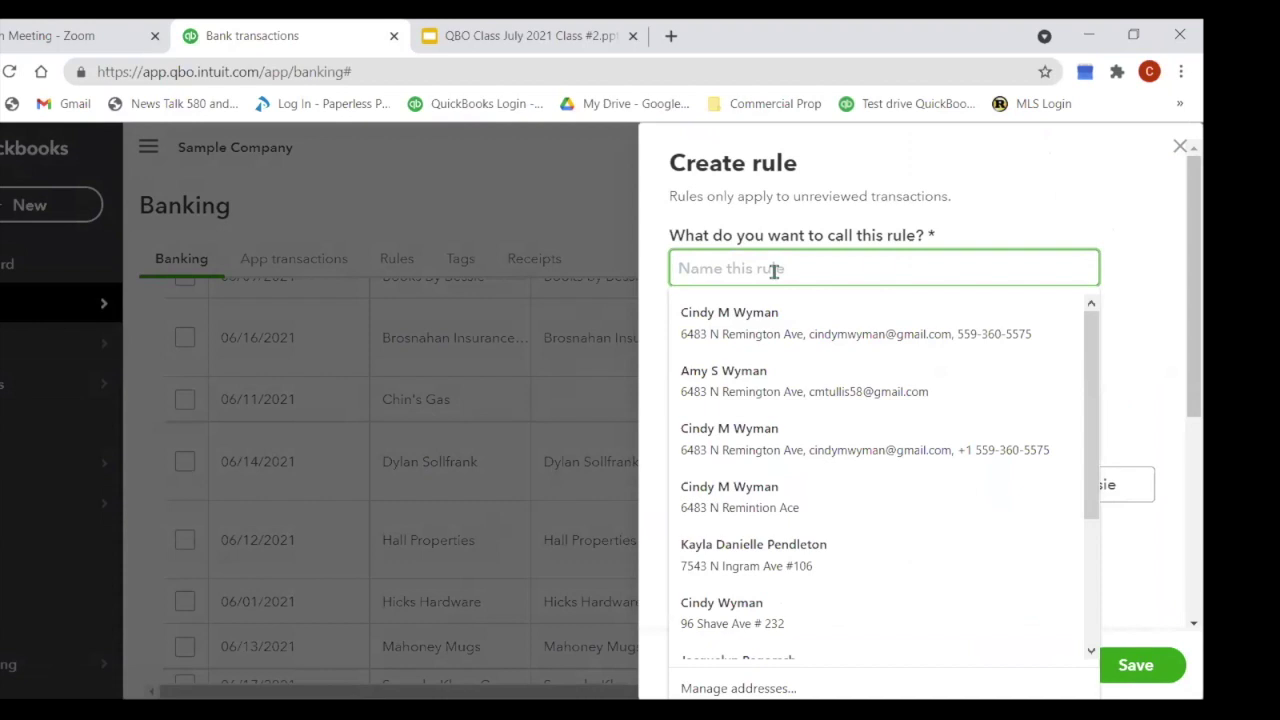
{"action": "type", "text": "Bessies Books"}
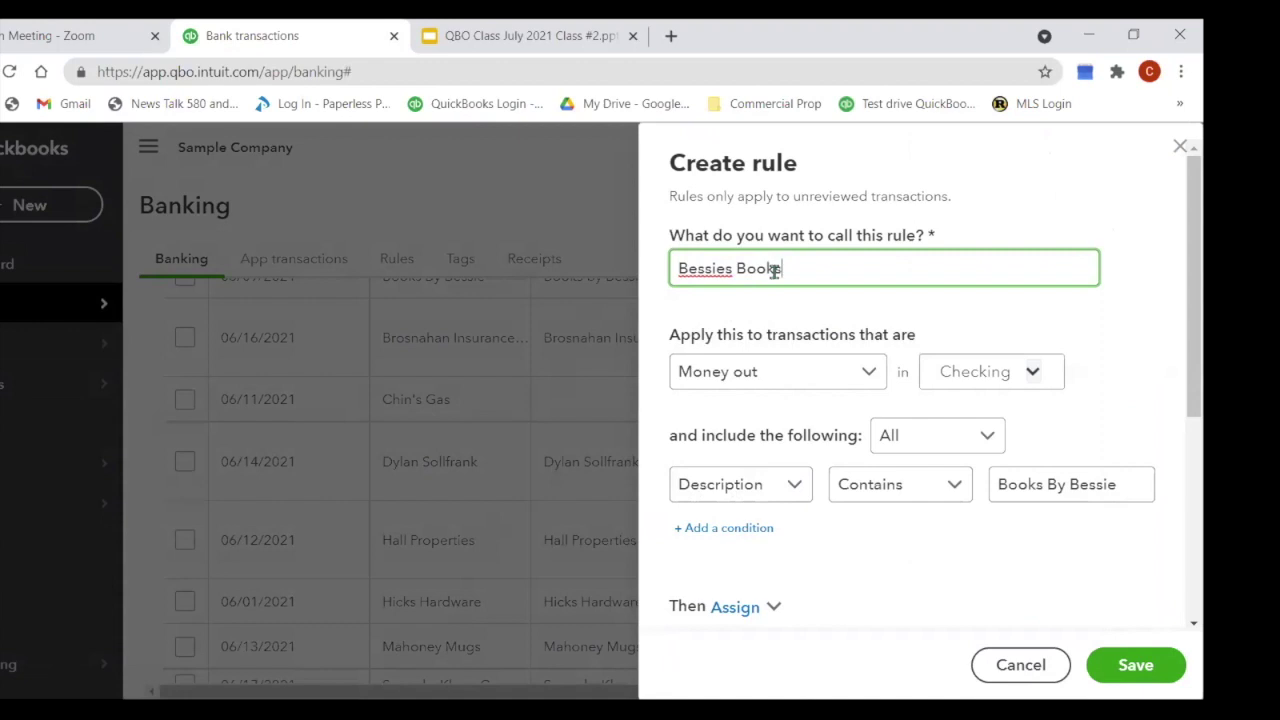
{"action": "left_click", "coordinate": [732, 270]}
{"action": "type", "text": "'"}
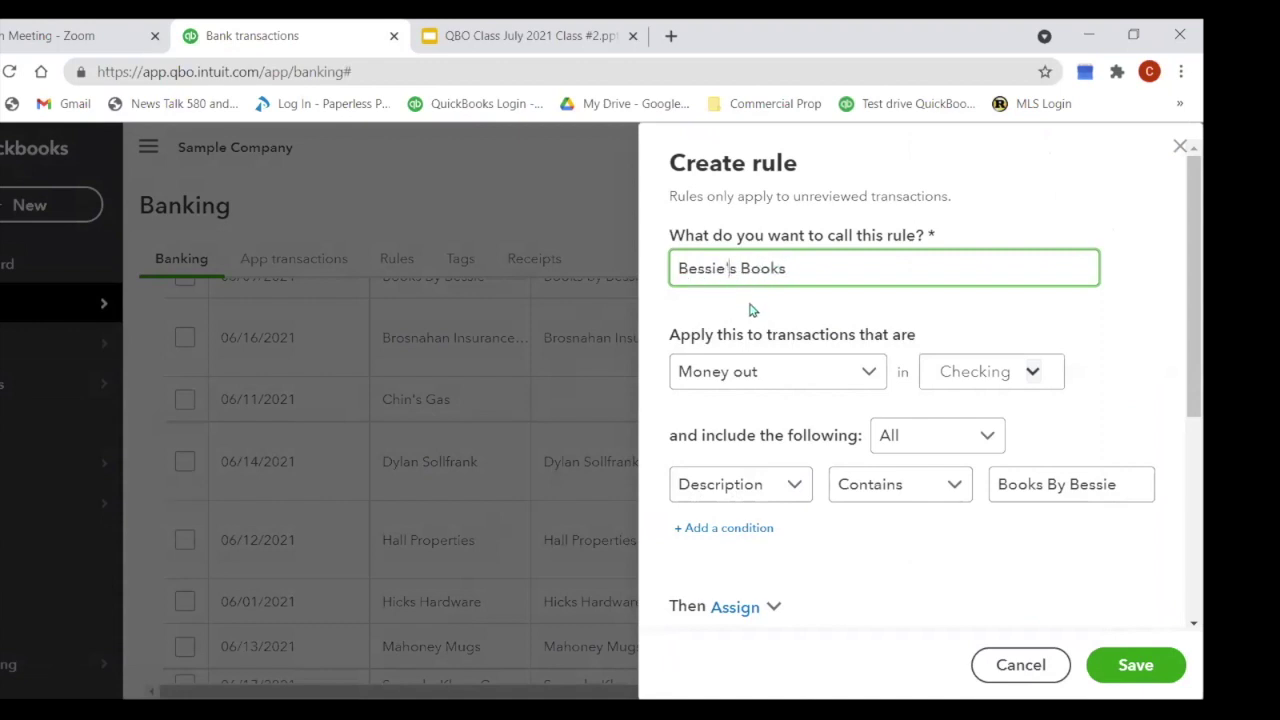
Step: Remove the invalid apostrophe and save the rule as Bessies Books
{"action": "scroll", "coordinate": [981, 368], "scroll_direction": "down", "scroll_amount": 1}
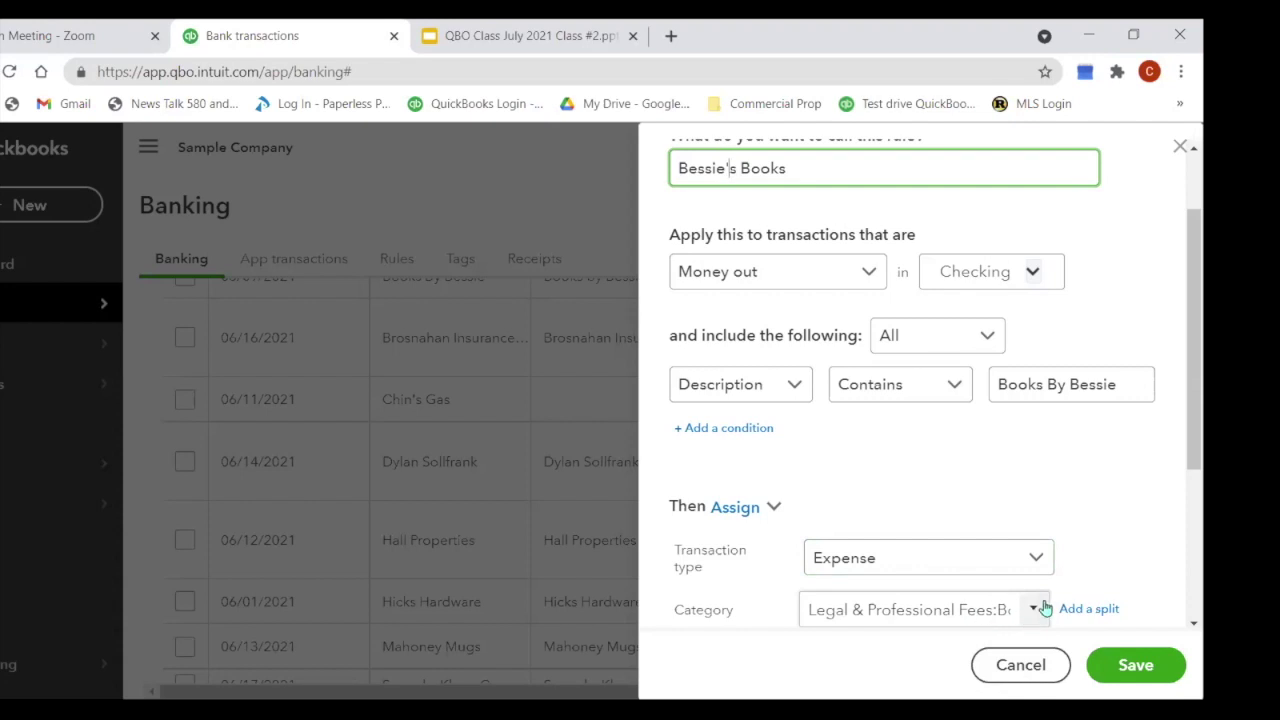
{"action": "left_click", "coordinate": [1127, 667]}
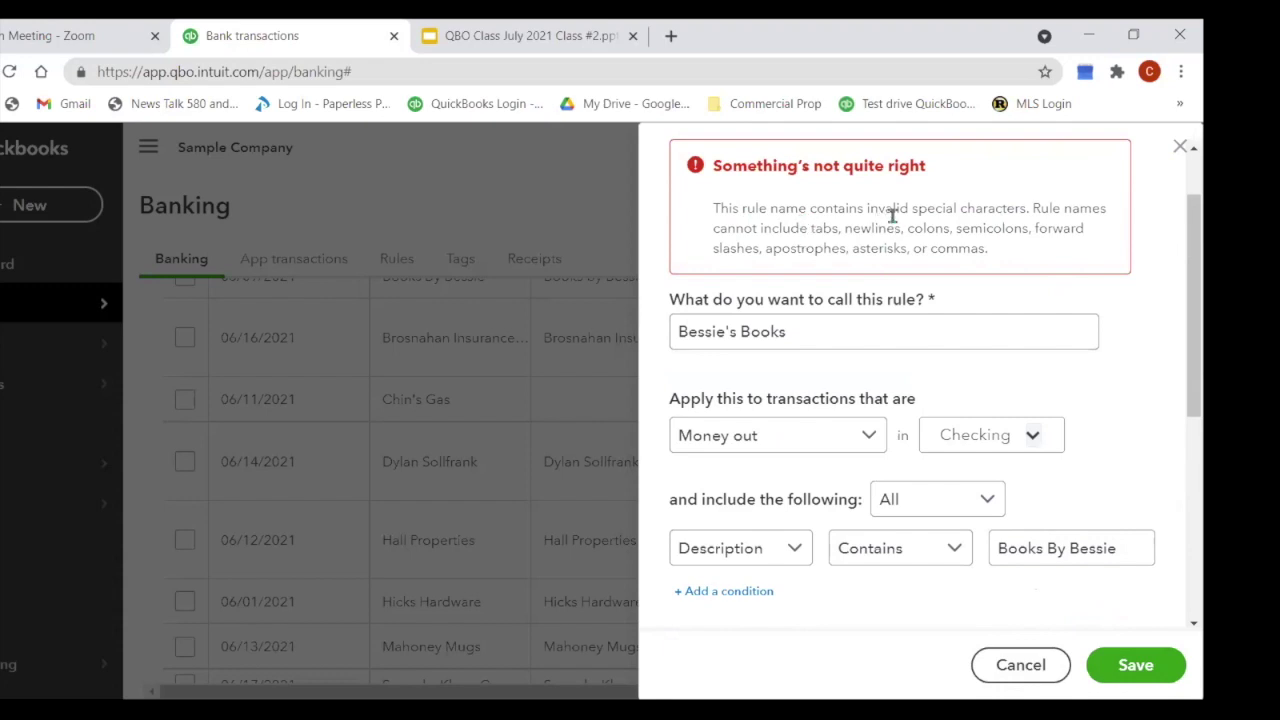
{"action": "left_click", "coordinate": [729, 333]}
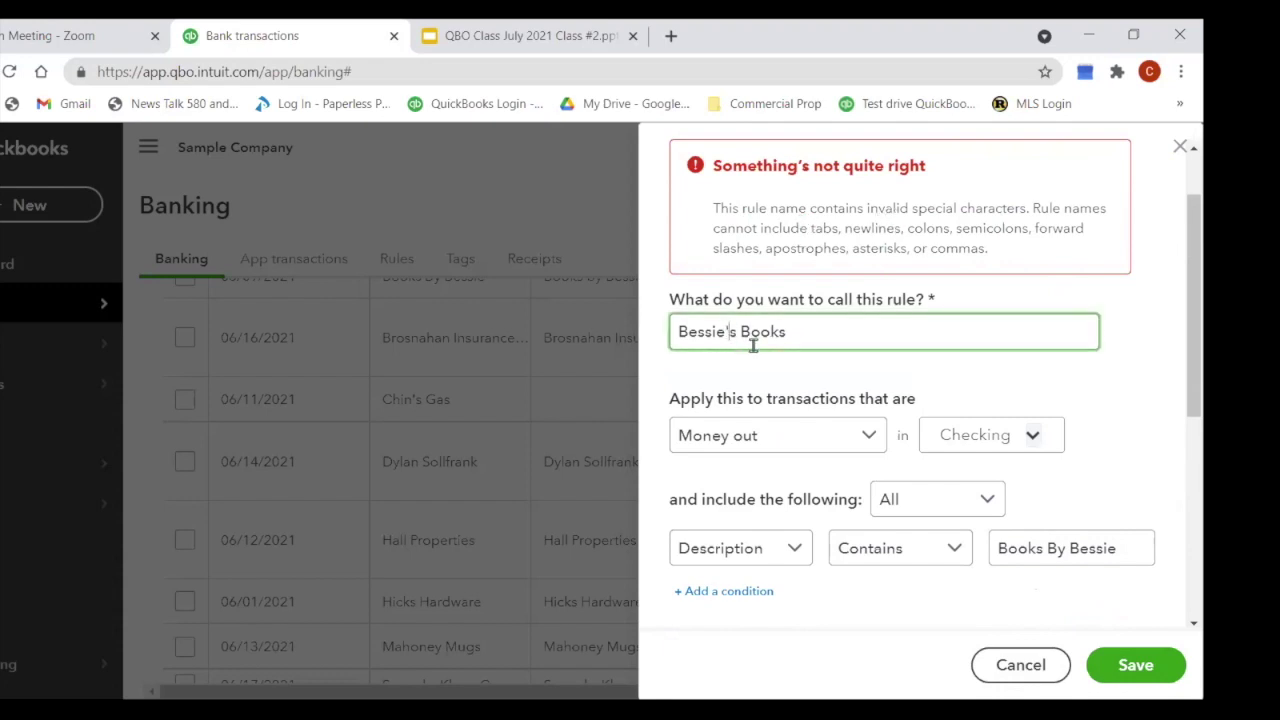
{"action": "key", "text": "BackSpace"}
{"action": "left_click", "coordinate": [1135, 682]}
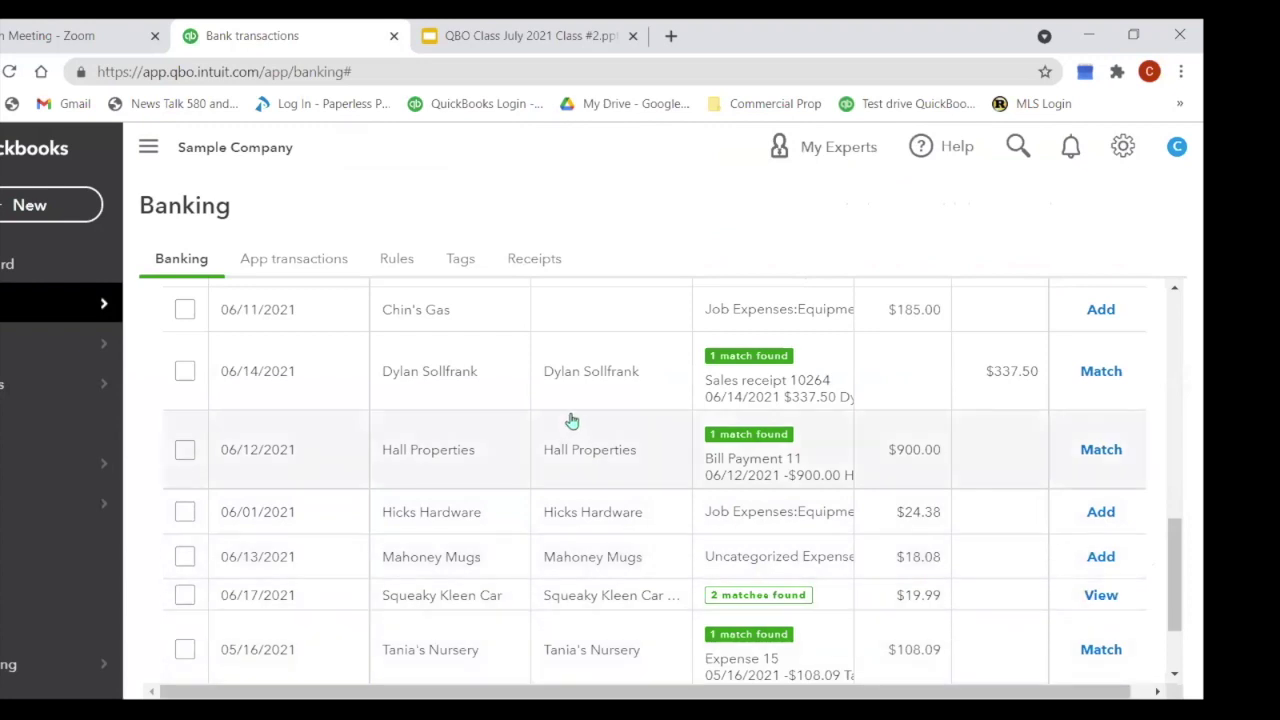
Step: Match the Squeaky Kleen Car transaction to its Check Debit record
{"action": "scroll", "coordinate": [570, 421], "scroll_direction": "up", "scroll_amount": 10}
{"action": "scroll", "coordinate": [566, 437], "scroll_direction": "down", "scroll_amount": 2}
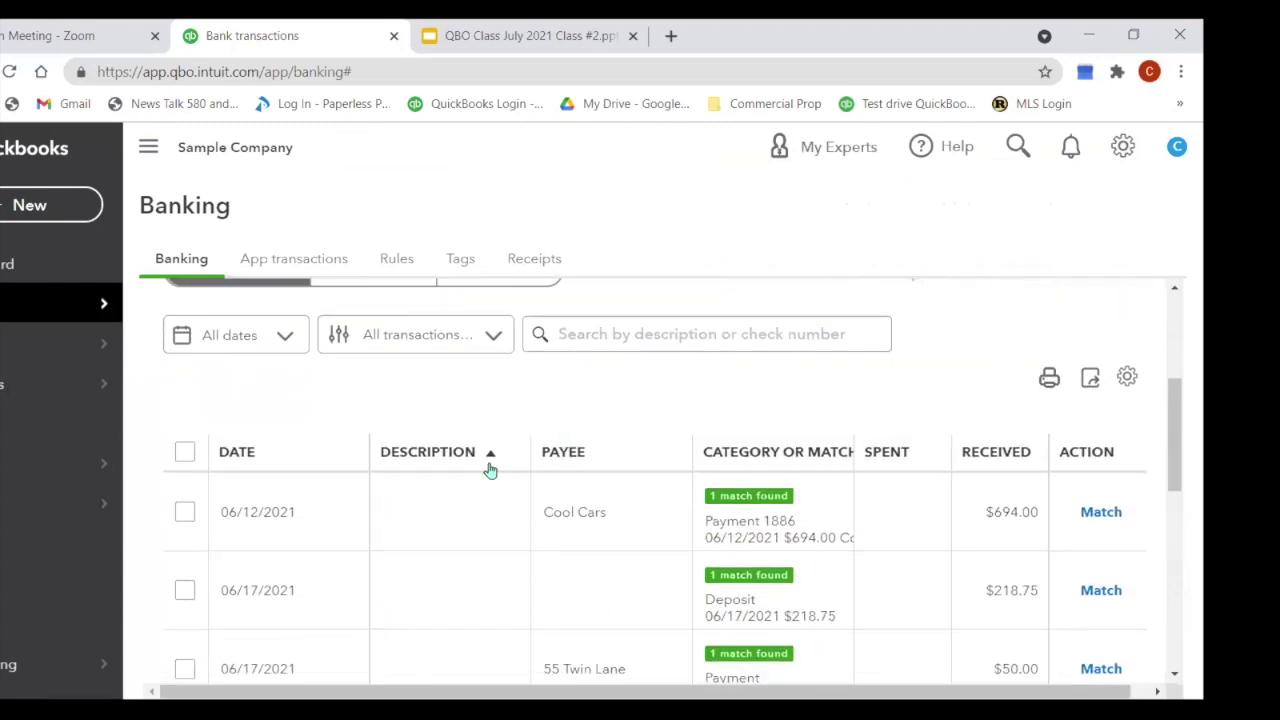
{"action": "scroll", "coordinate": [490, 475], "scroll_direction": "down", "scroll_amount": 3}
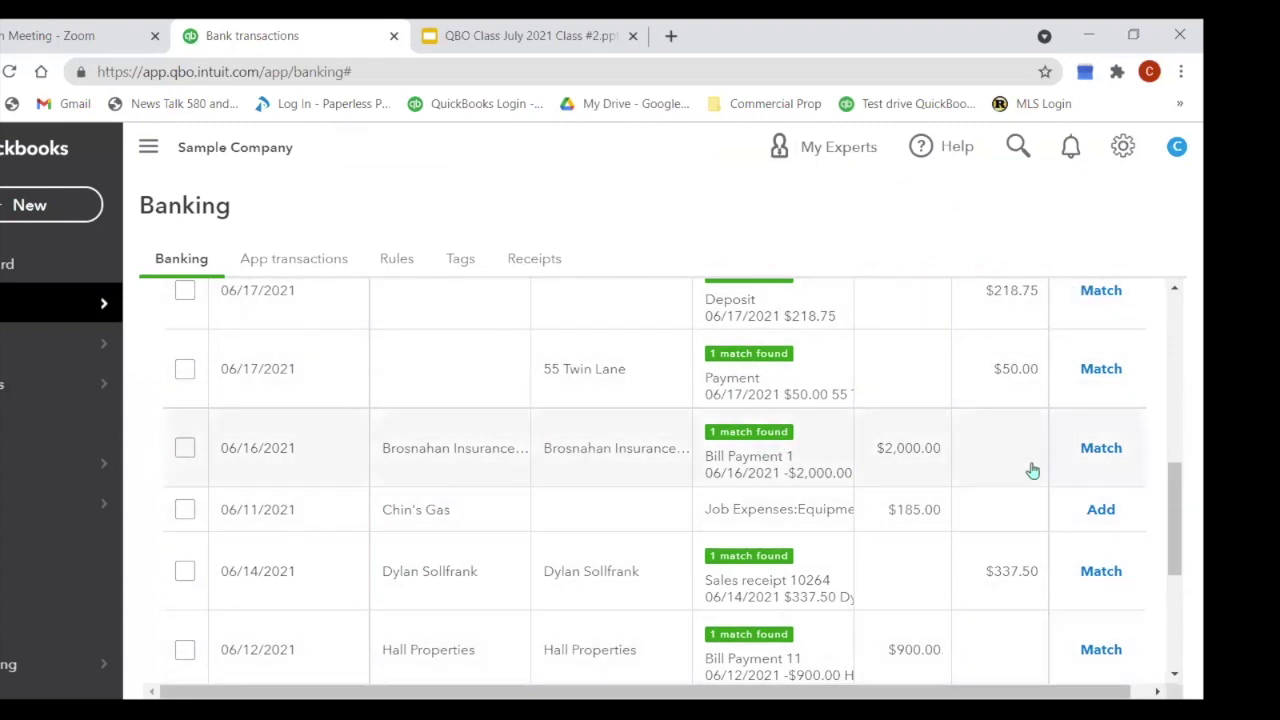
{"action": "scroll", "coordinate": [904, 485], "scroll_direction": "down", "scroll_amount": 3}
{"action": "scroll", "coordinate": [904, 485], "scroll_direction": "down", "scroll_amount": 1}
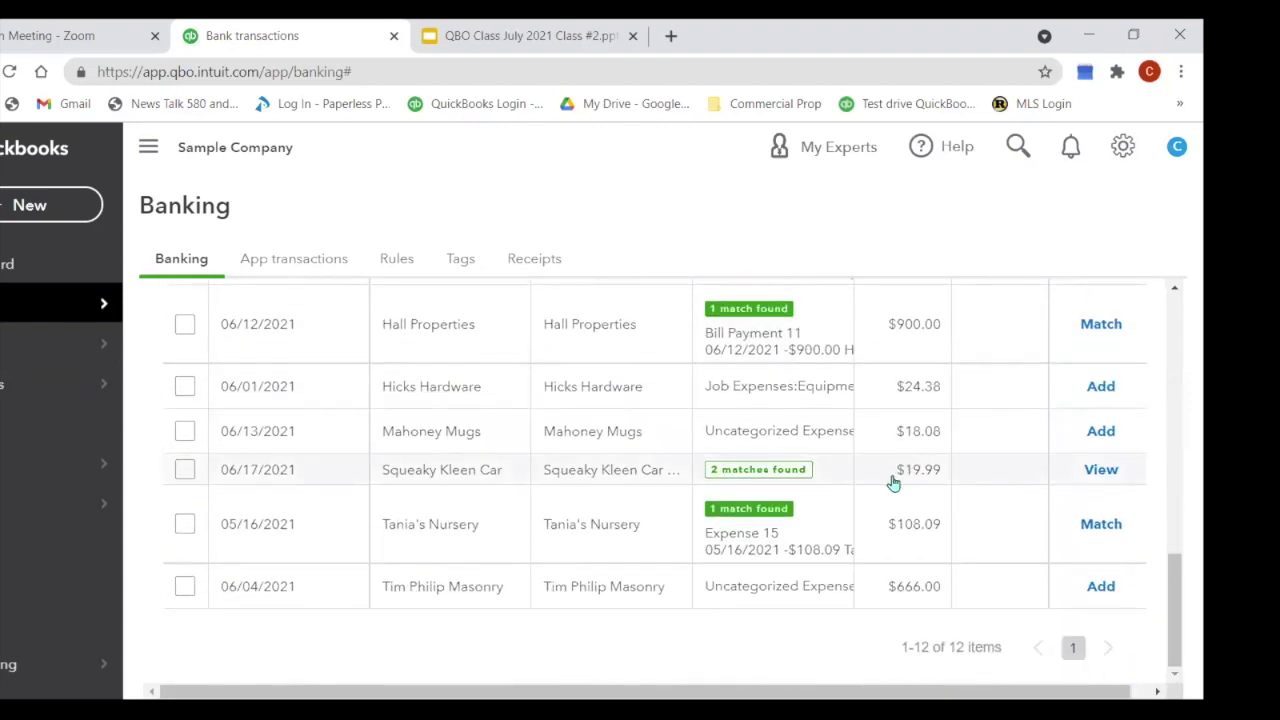
{"action": "left_click", "coordinate": [763, 481]}
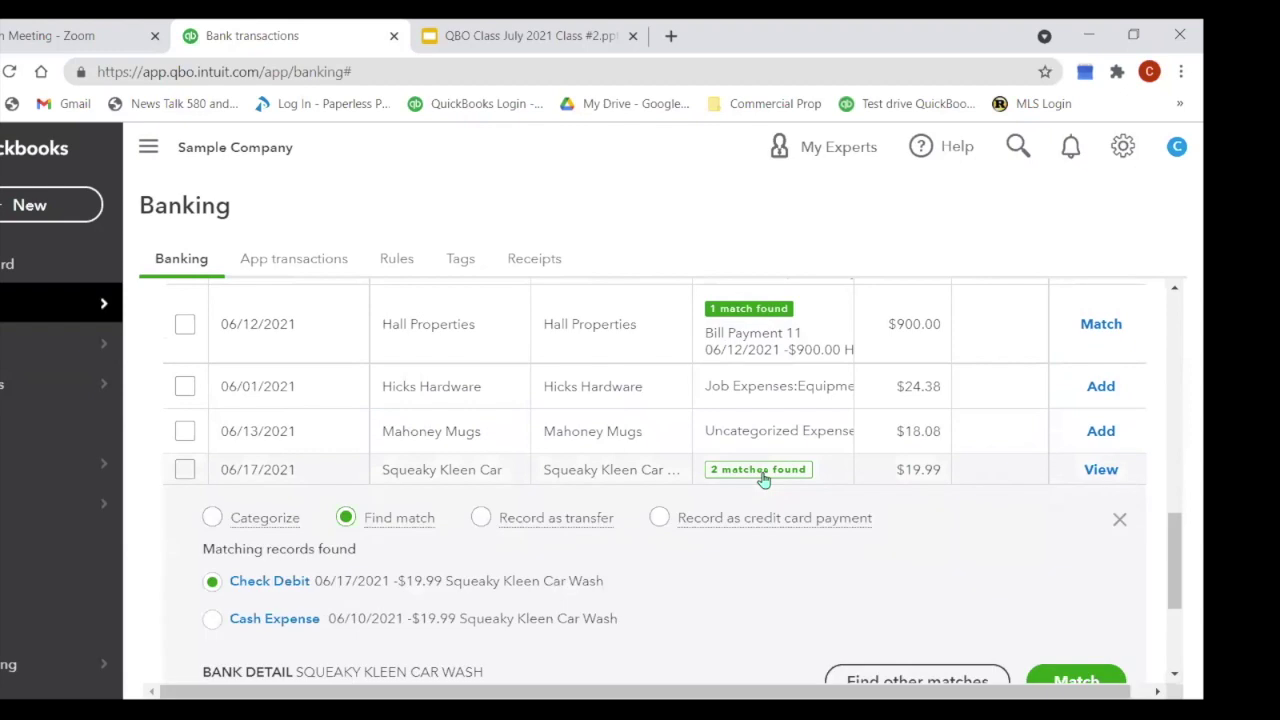
{"action": "scroll", "coordinate": [734, 474], "scroll_direction": "down", "scroll_amount": 2}
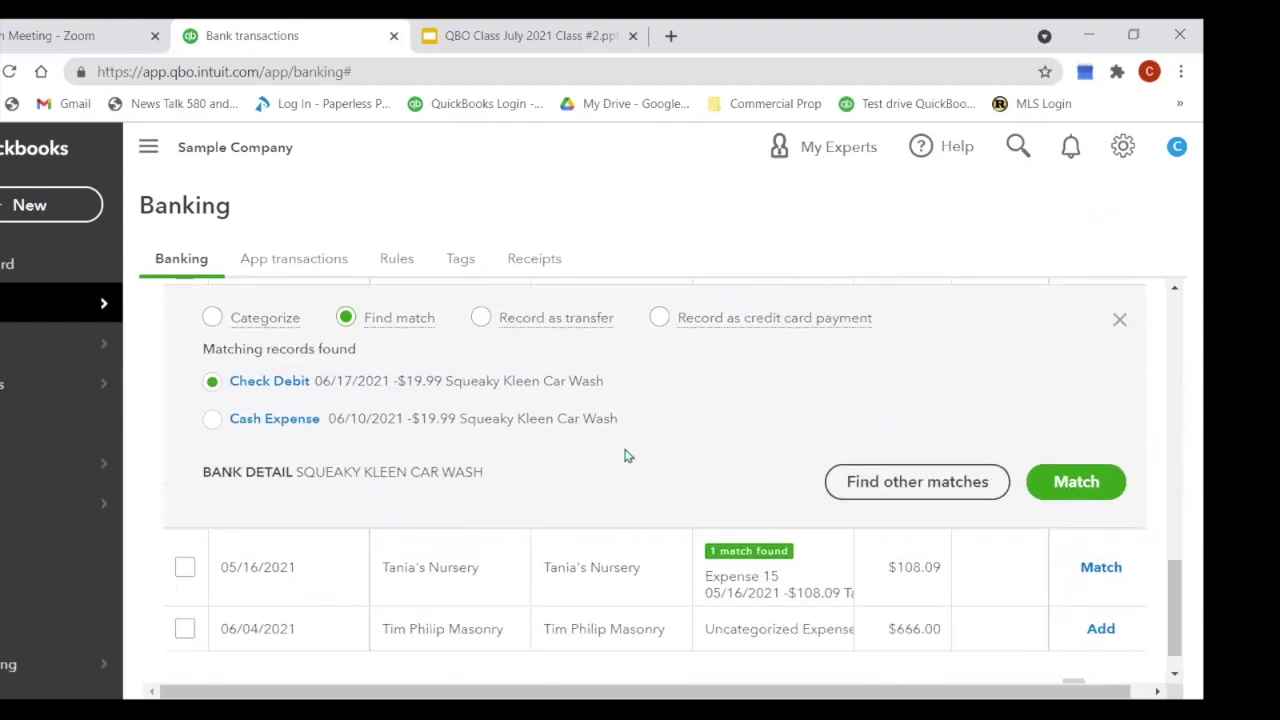
{"action": "scroll", "coordinate": [772, 458], "scroll_direction": "up", "scroll_amount": 1}
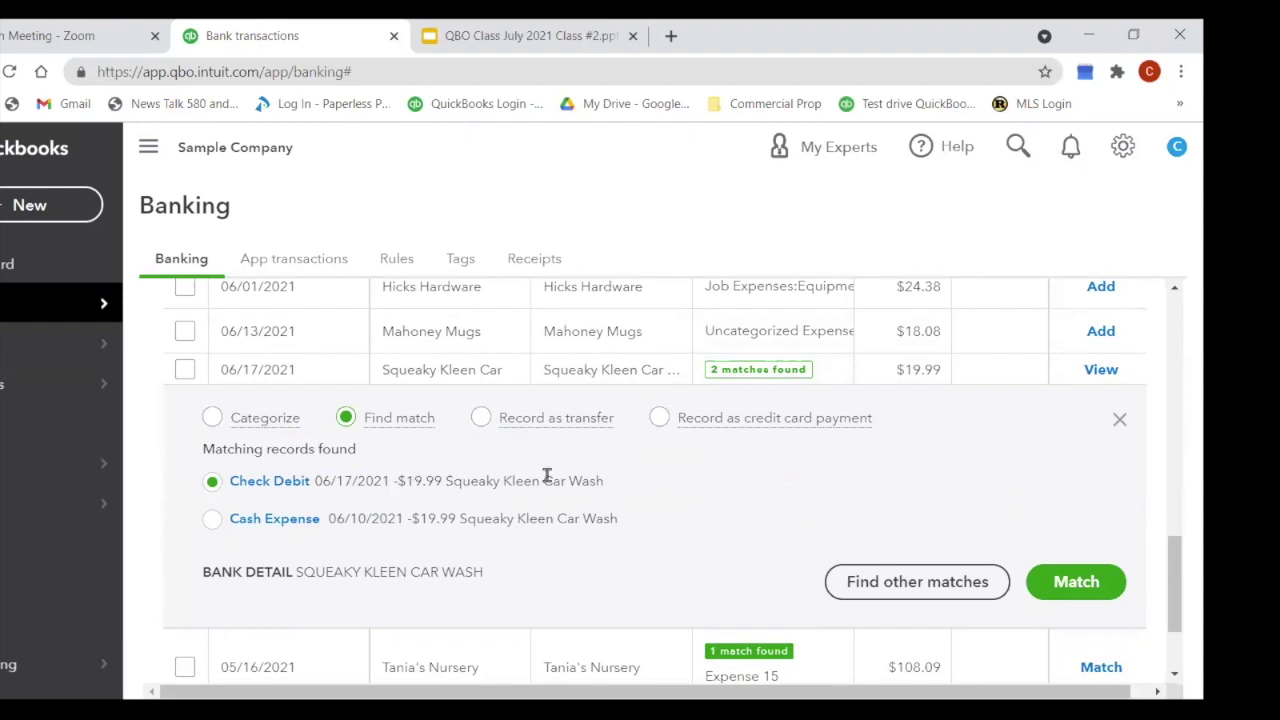
{"action": "left_click", "coordinate": [1078, 584]}
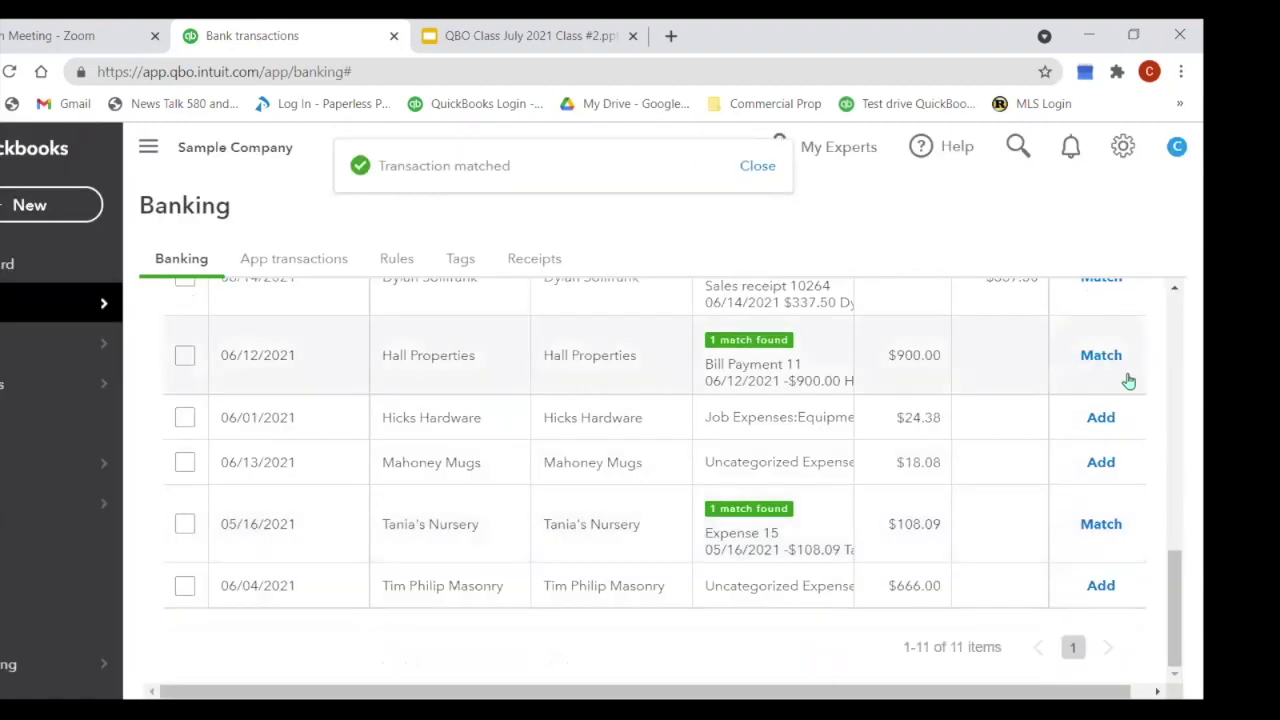
Step: Match the Hall Properties, Tania's Nursery and $337.50 sales receipt transactions
{"action": "left_click", "coordinate": [1114, 362]}
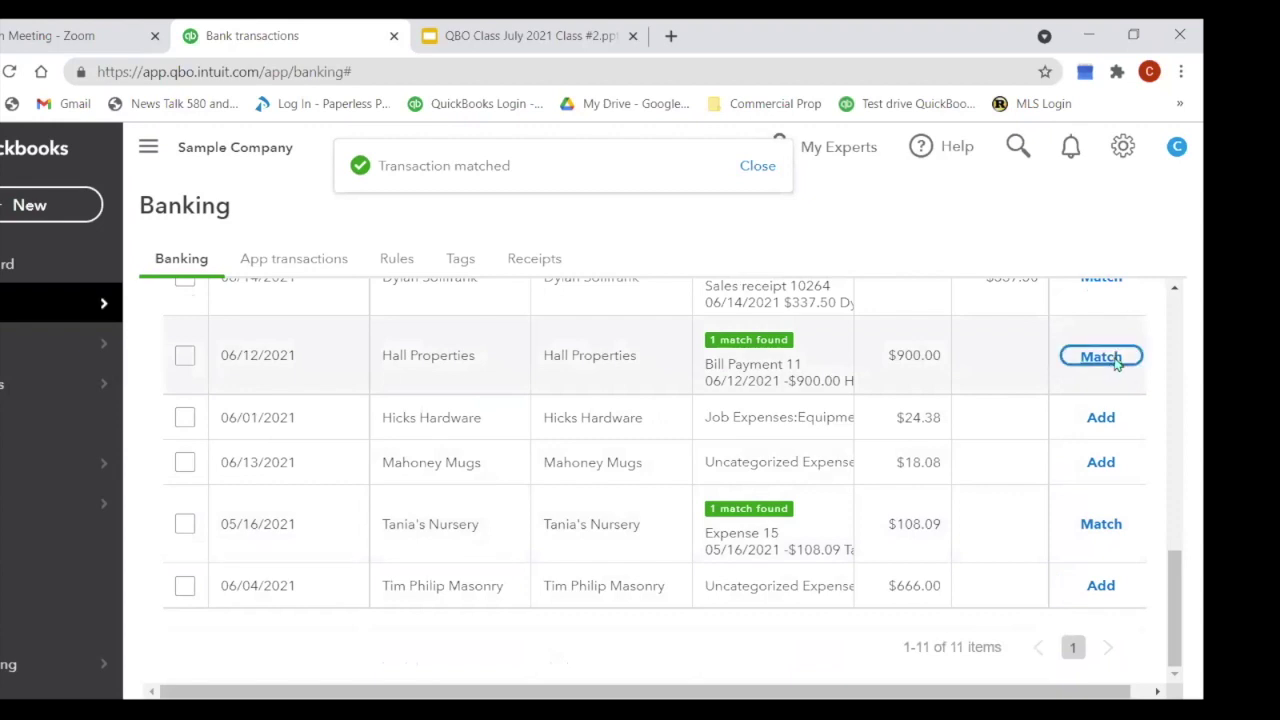
{"action": "left_click", "coordinate": [1111, 532]}
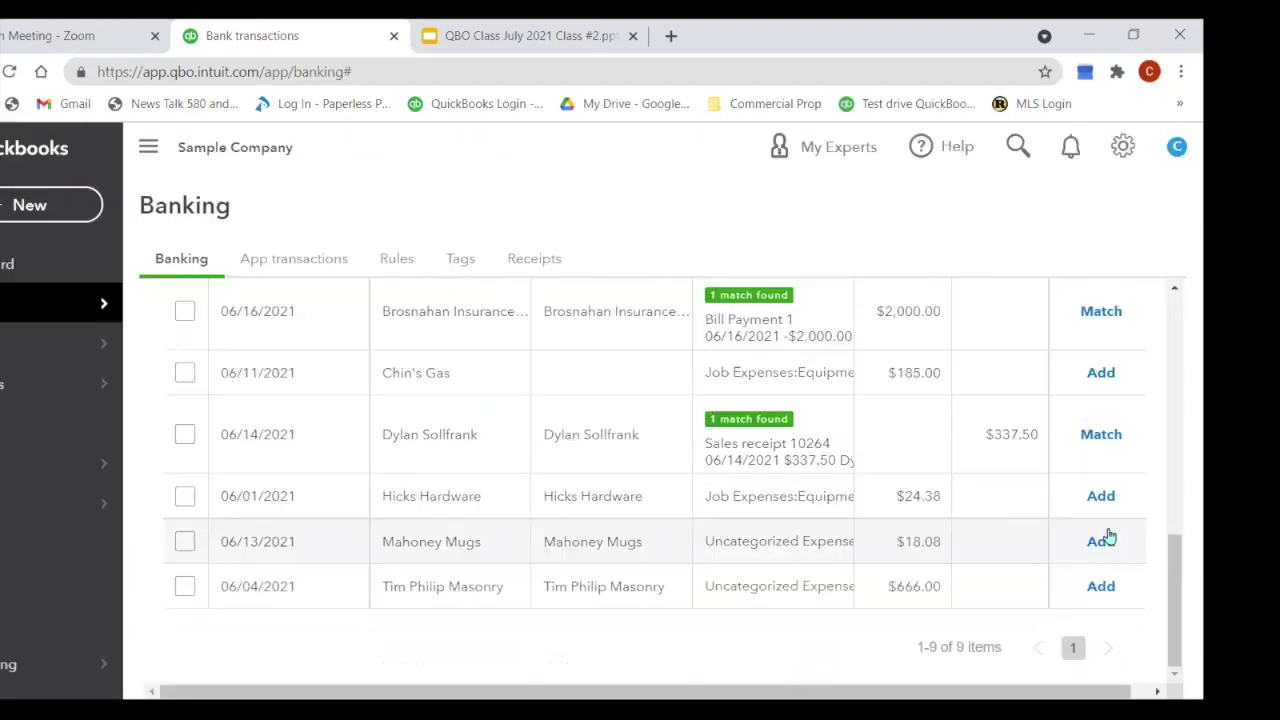
{"action": "left_click", "coordinate": [1101, 435]}
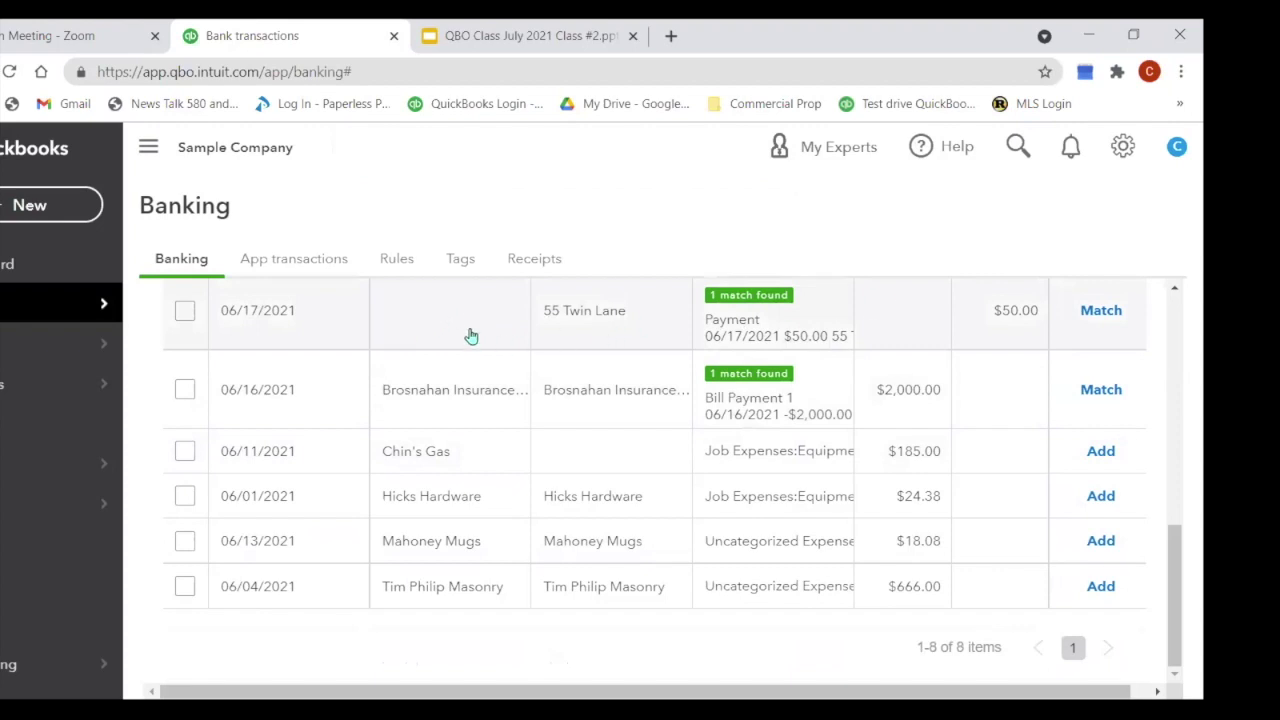
{"action": "left_click", "coordinate": [471, 336]}
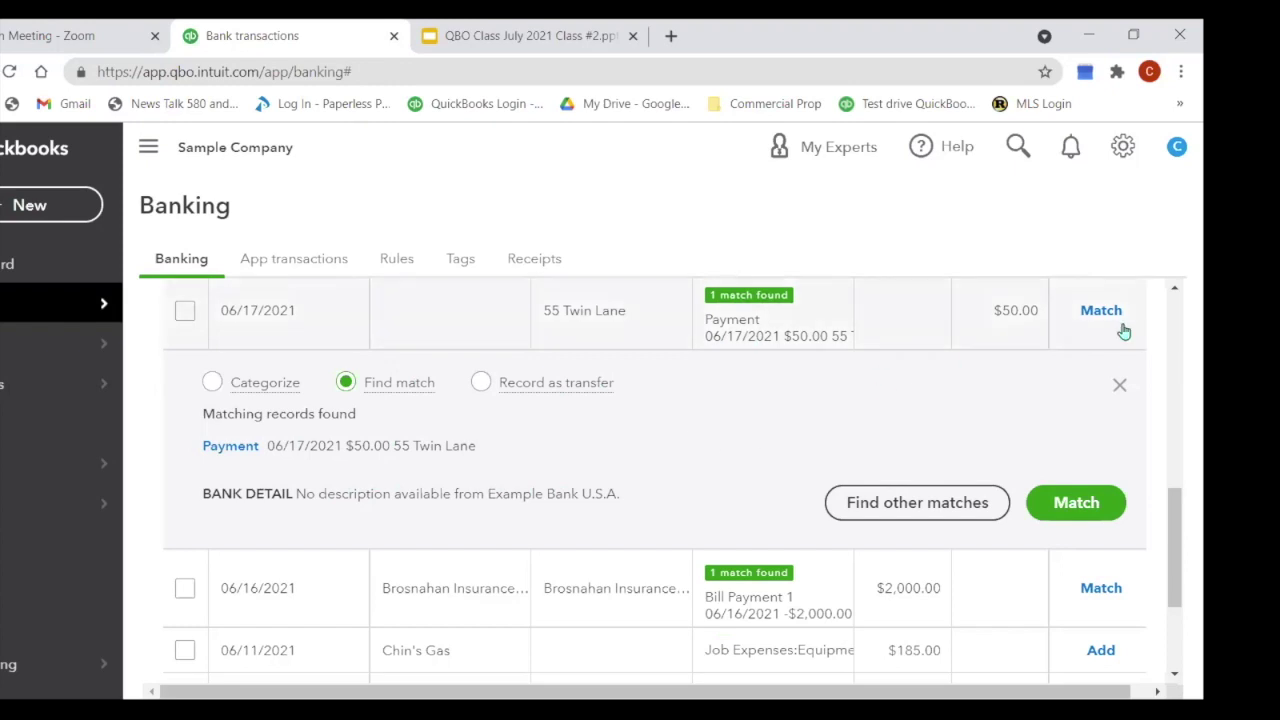
Step: Match the $50.00 55 Twin Lane, $694.00 Cool Cars, $218.75 deposit and Brosnahan Insurance transactions
{"action": "left_click", "coordinate": [1115, 316]}
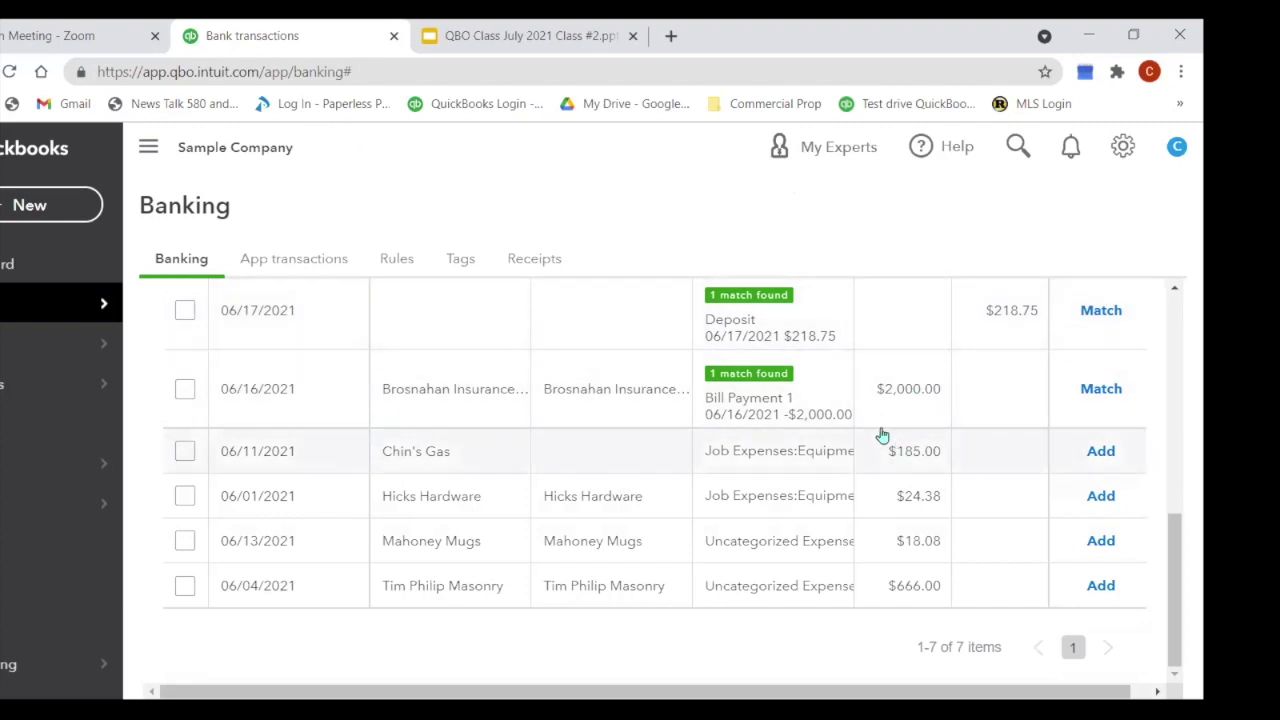
{"action": "scroll", "coordinate": [880, 435], "scroll_direction": "up", "scroll_amount": 3}
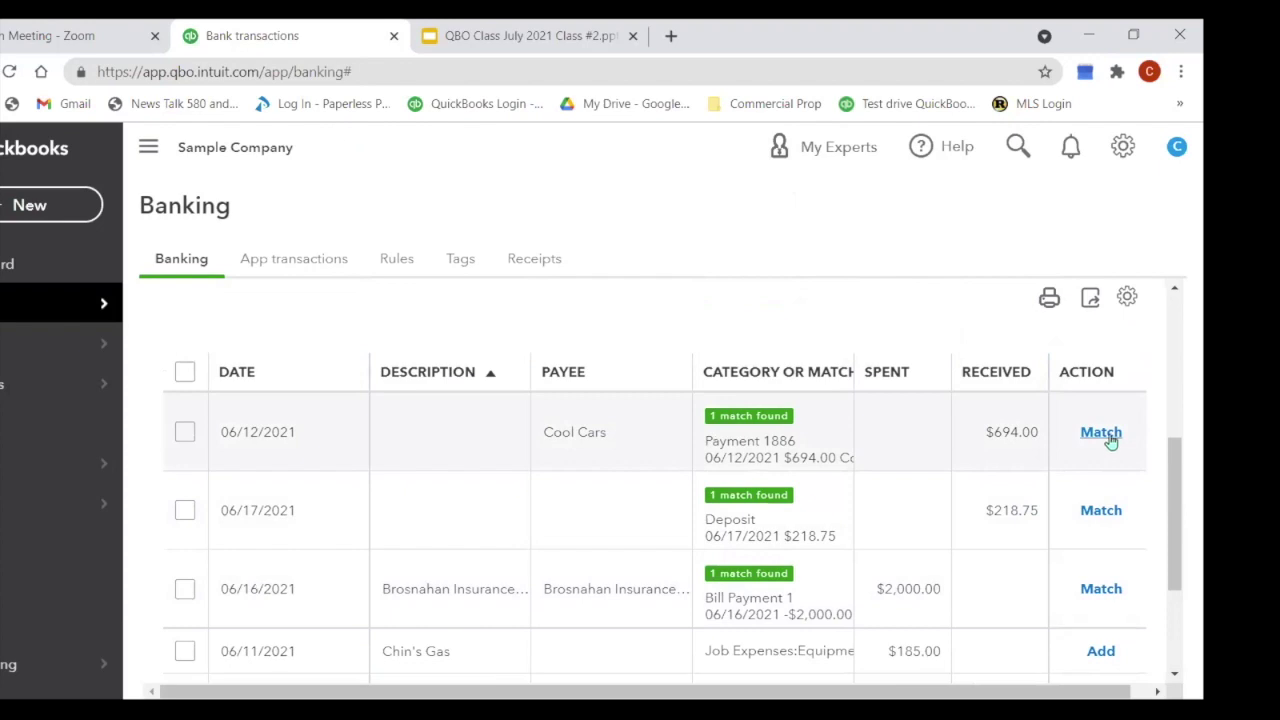
{"action": "left_click", "coordinate": [1110, 433]}
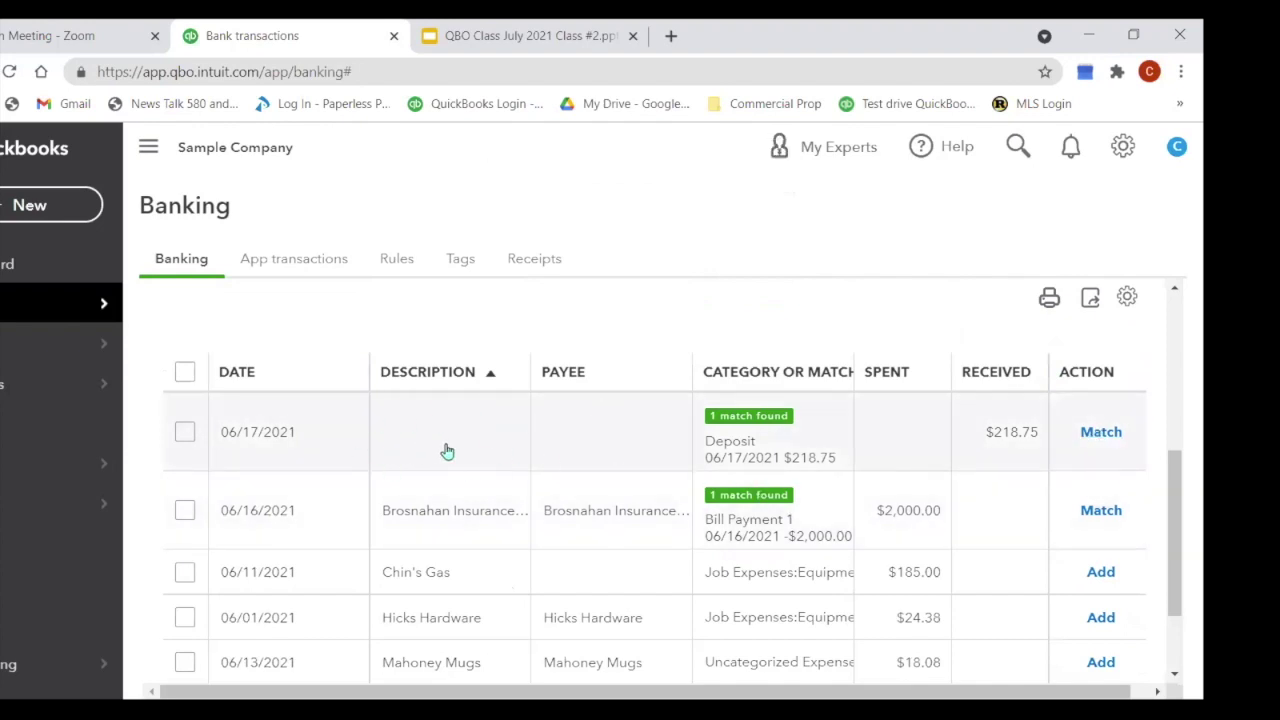
{"action": "left_click", "coordinate": [565, 445]}
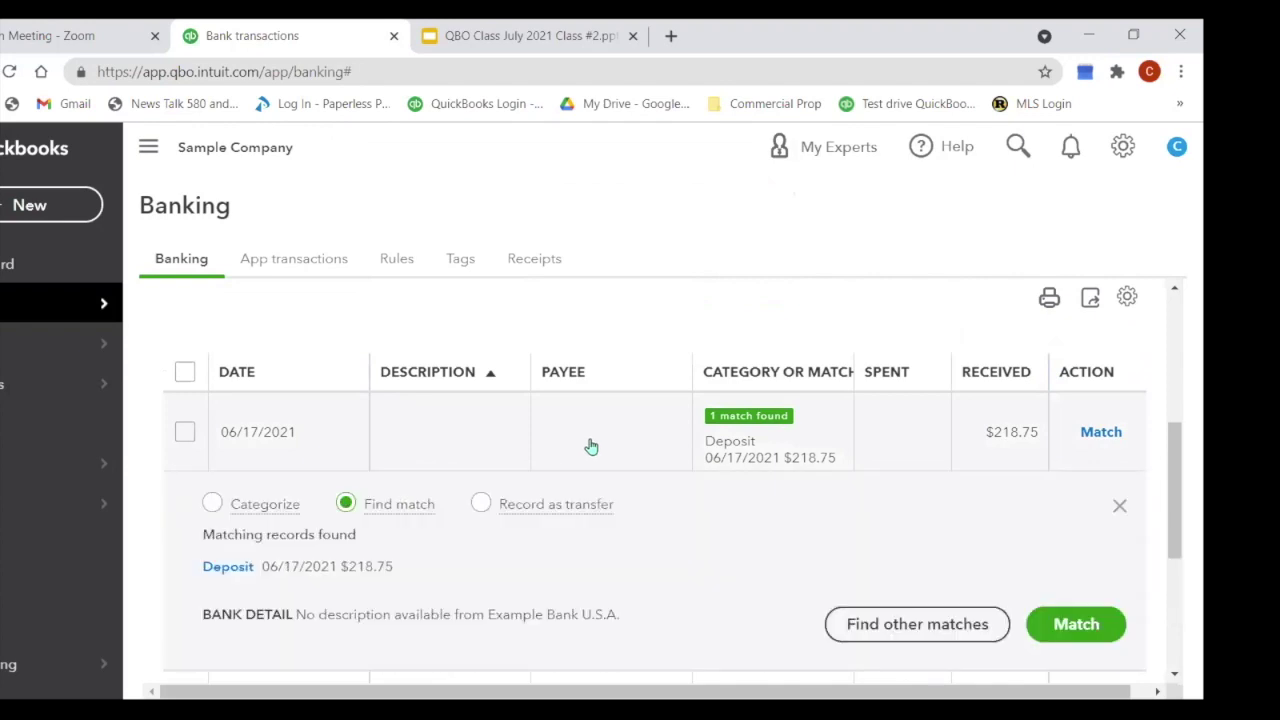
{"action": "scroll", "coordinate": [625, 448], "scroll_direction": "down", "scroll_amount": 2}
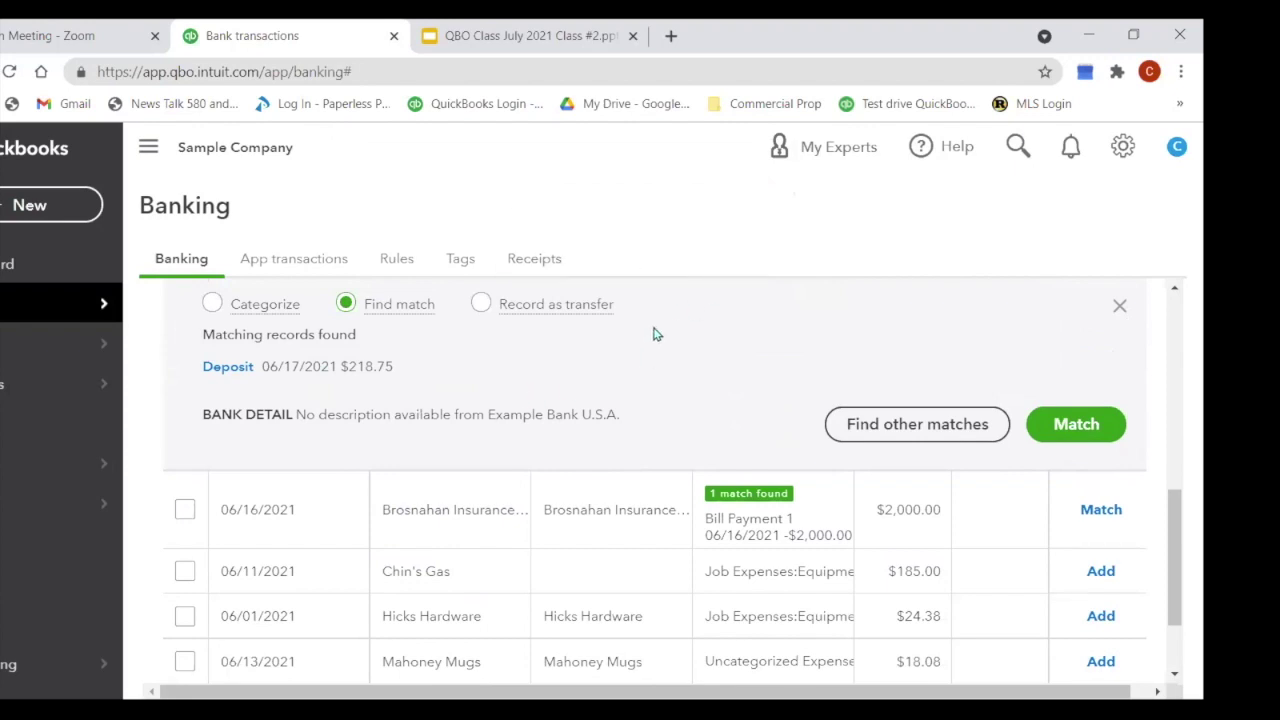
{"action": "scroll", "coordinate": [717, 395], "scroll_direction": "up", "scroll_amount": 1}
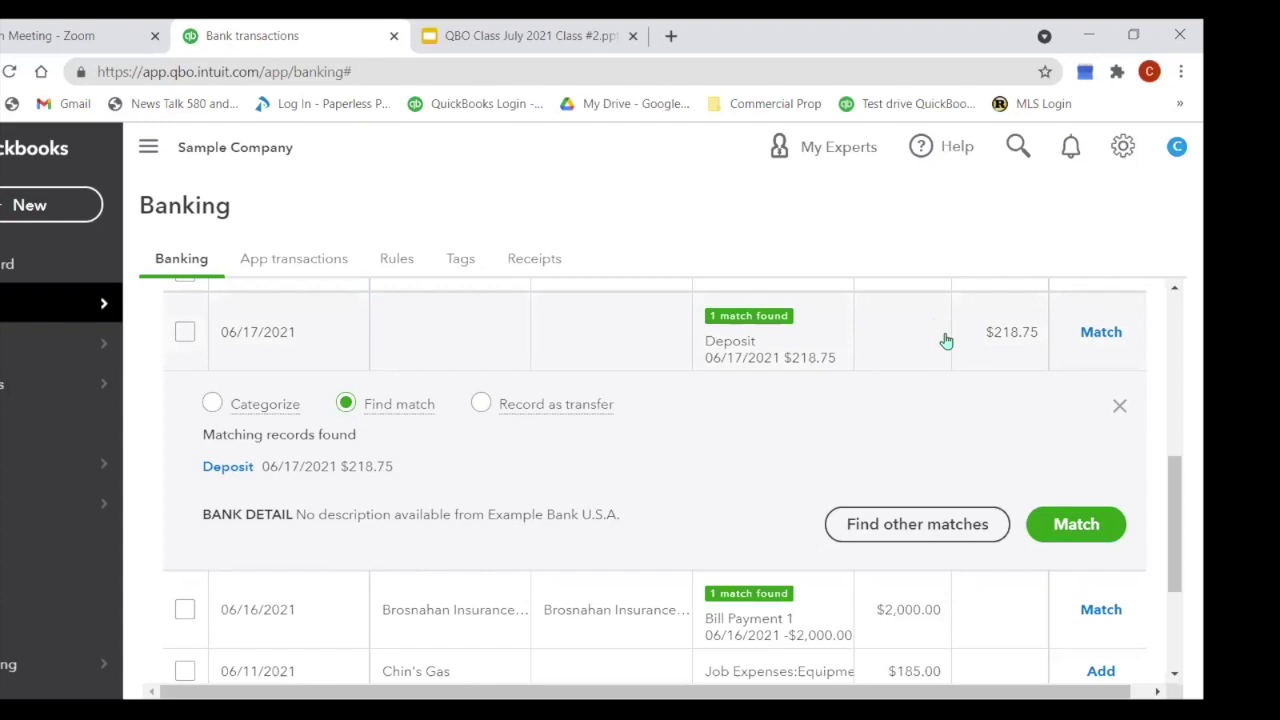
{"action": "left_click", "coordinate": [1118, 335]}
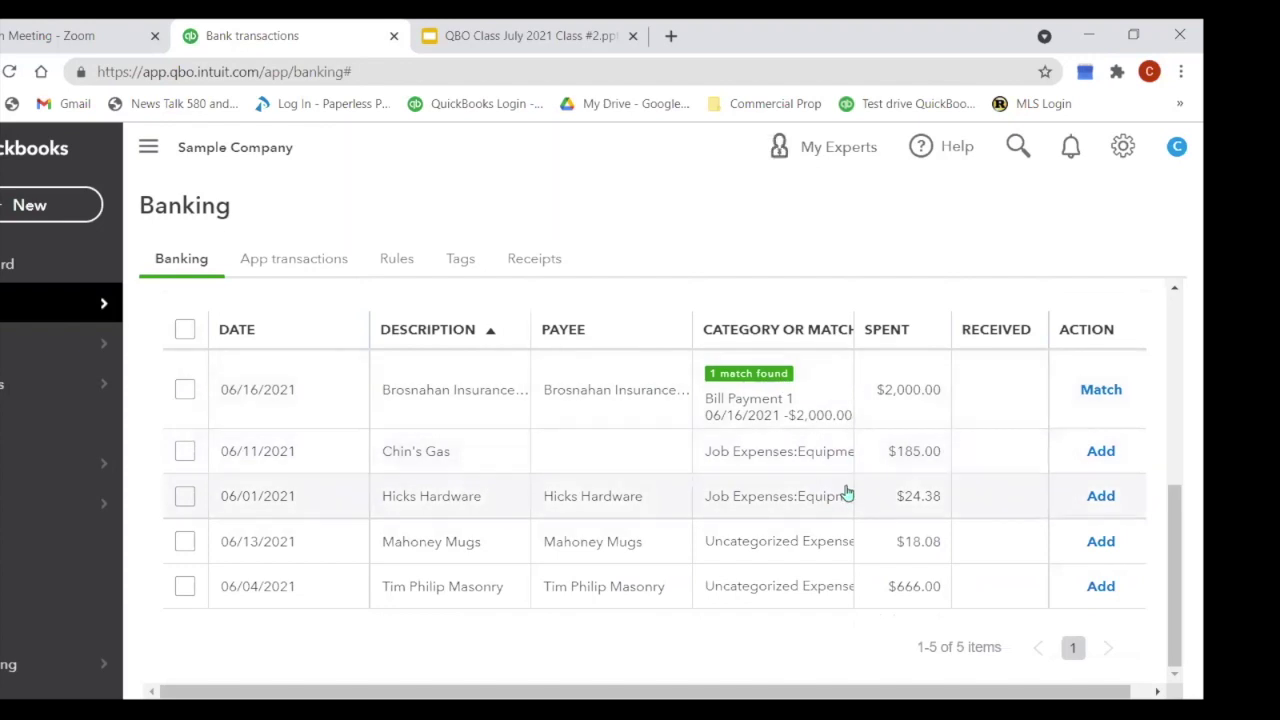
{"action": "left_click", "coordinate": [1101, 390]}
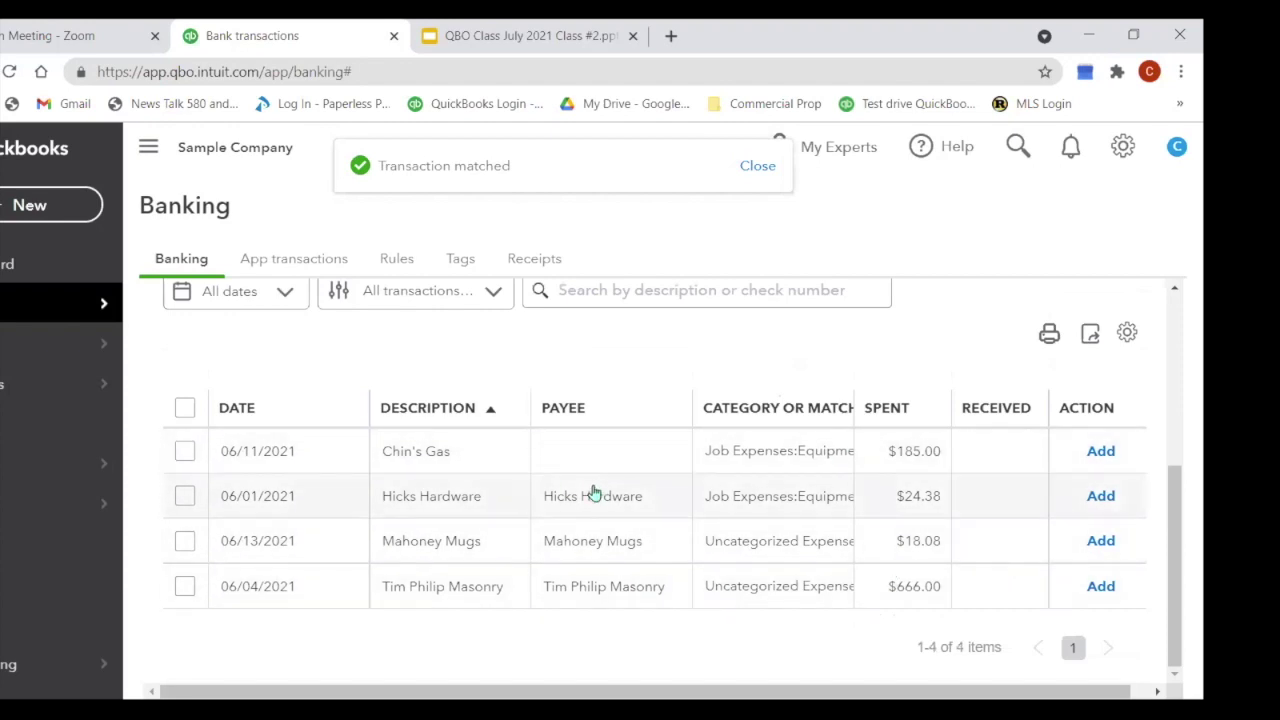
Step: Record the $185.00 Chin's Gas charge with payee Chin's Gas and Oil under Automobile:Gas
{"action": "left_click", "coordinate": [416, 455]}
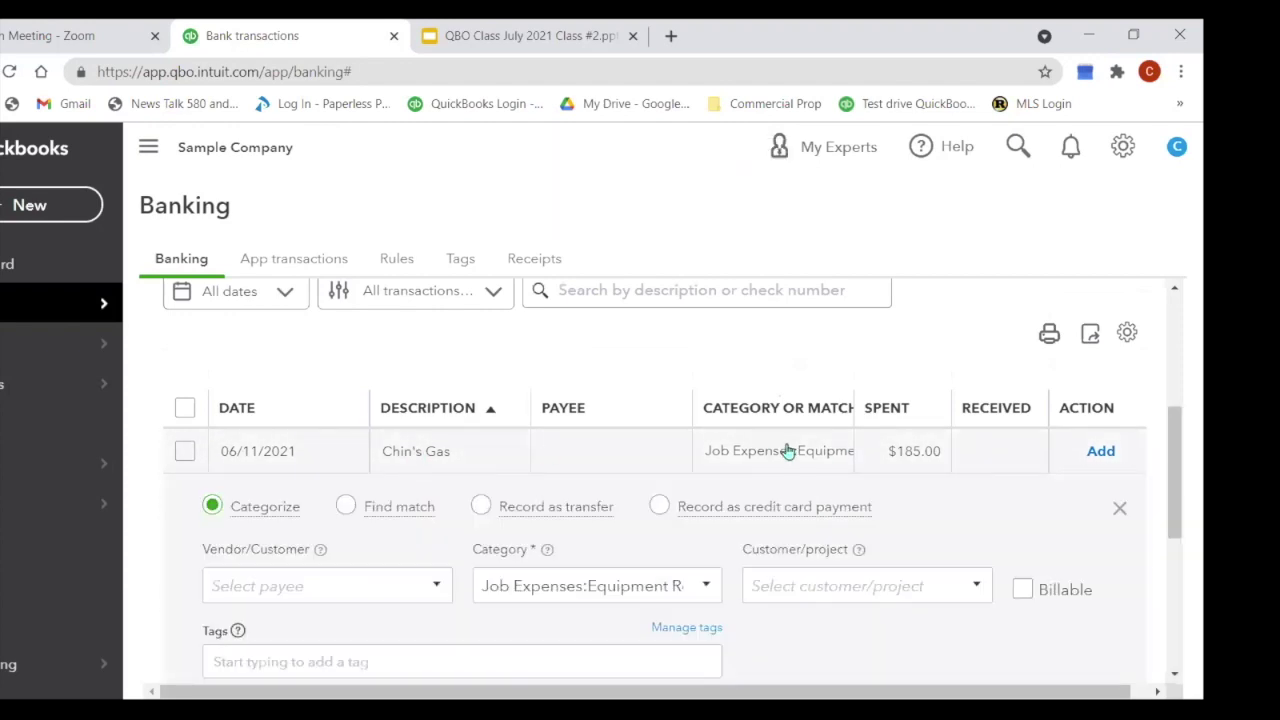
{"action": "scroll", "coordinate": [786, 450], "scroll_direction": "down", "scroll_amount": 2}
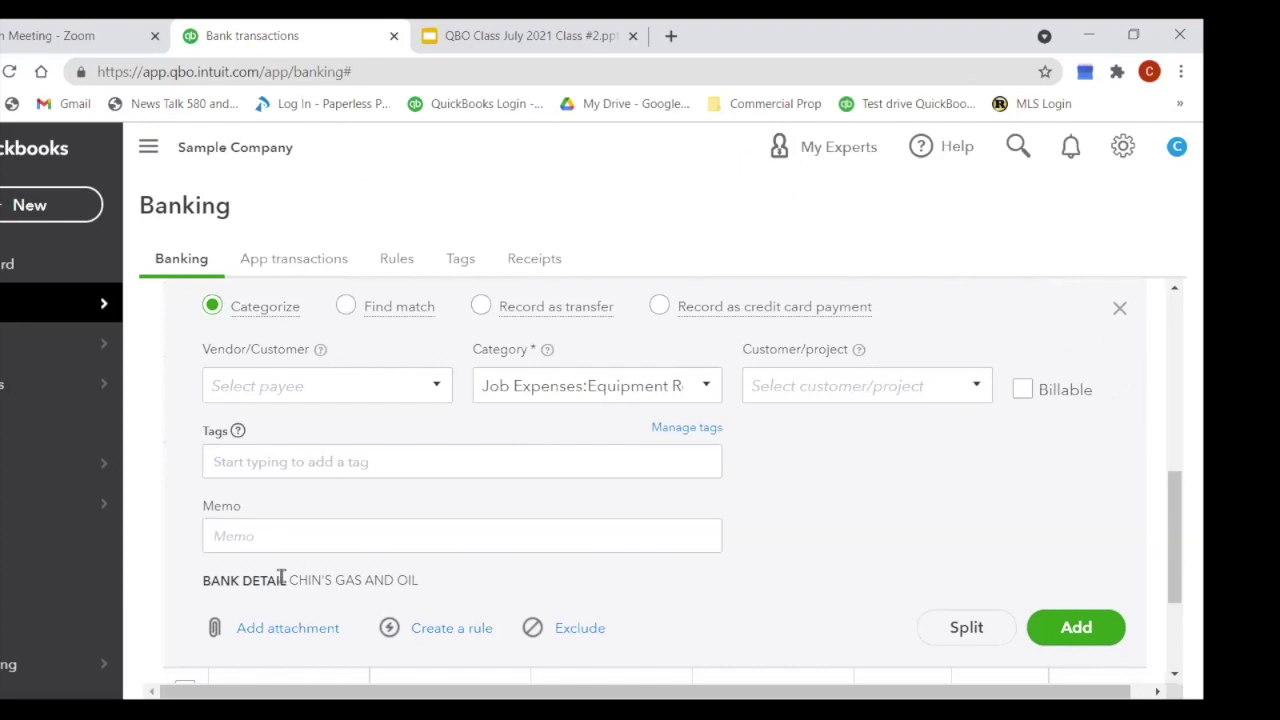
{"action": "scroll", "coordinate": [640, 520], "scroll_direction": "up", "scroll_amount": 1}
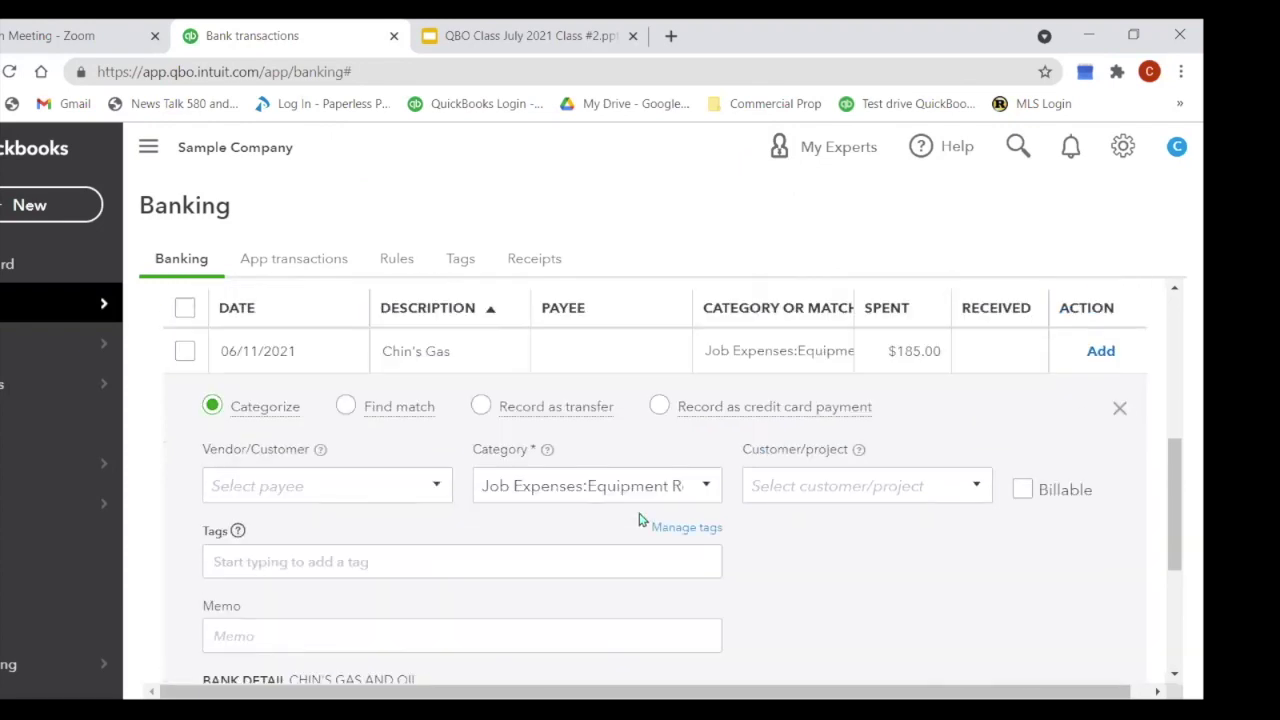
{"action": "left_click", "coordinate": [220, 485]}
{"action": "type", "text": "Chin's Gas and Oil"}
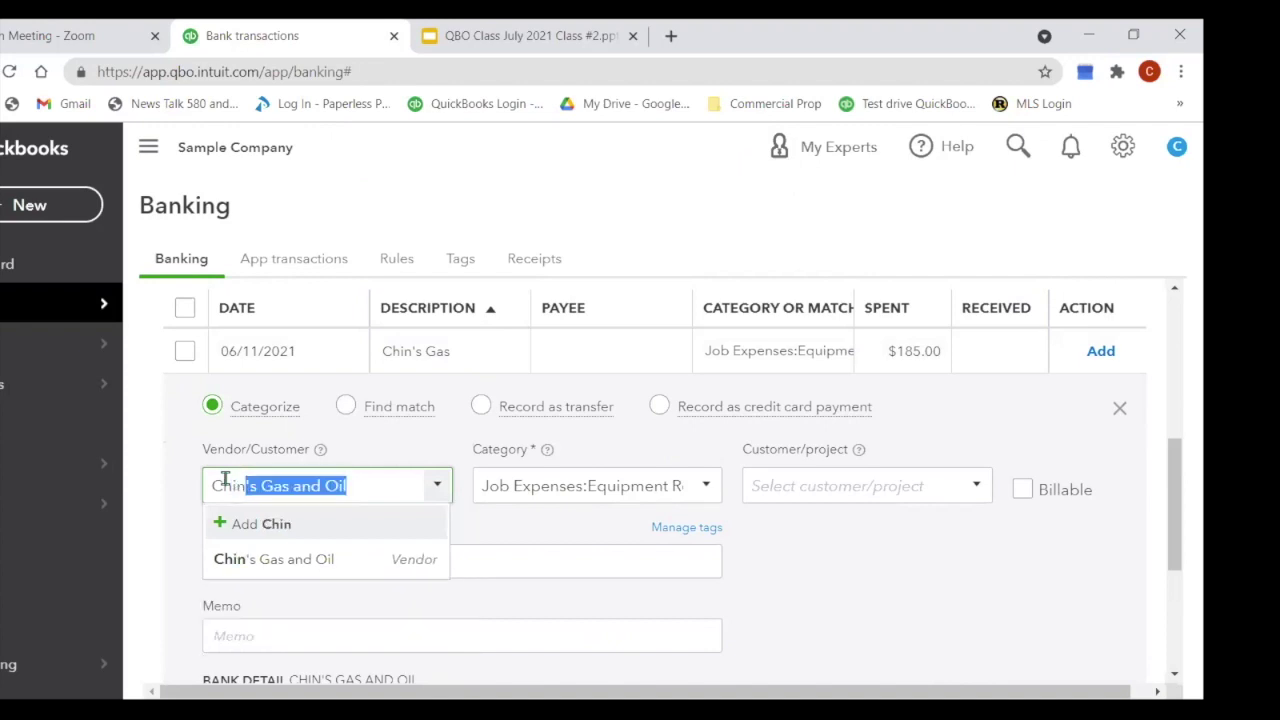
{"action": "key", "text": "Tab"}
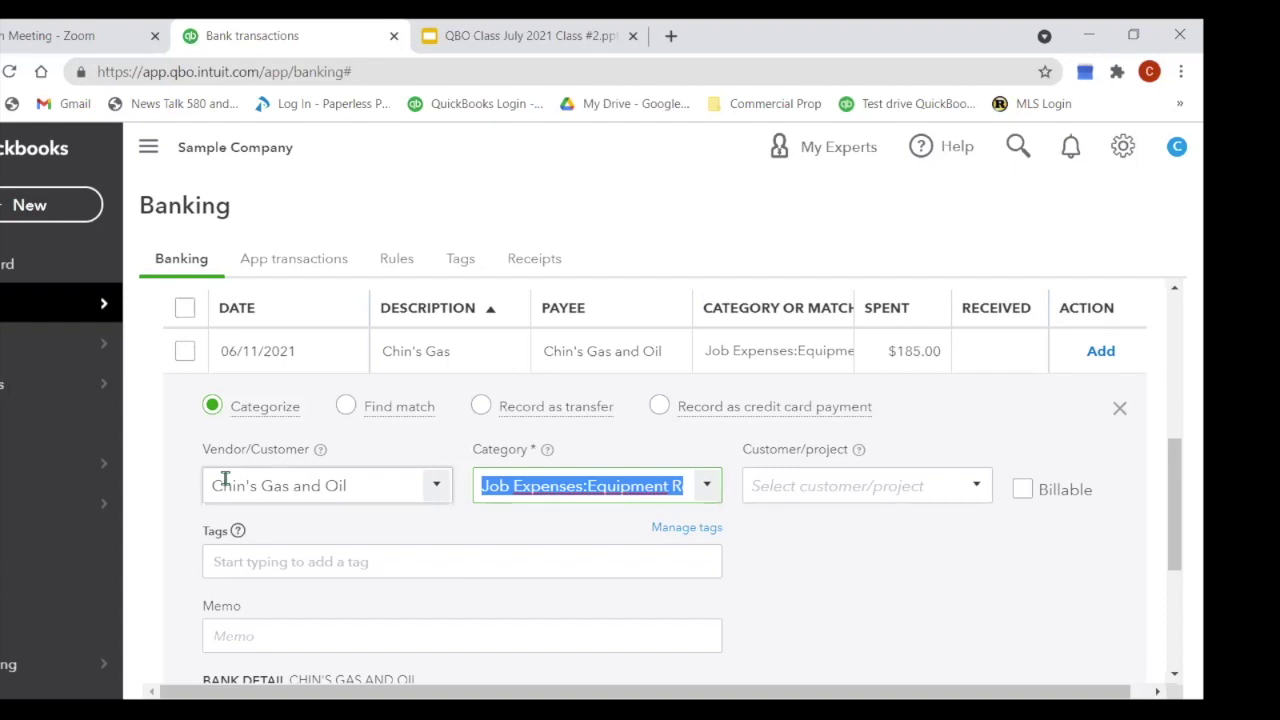
{"action": "type", "text": "gas"}
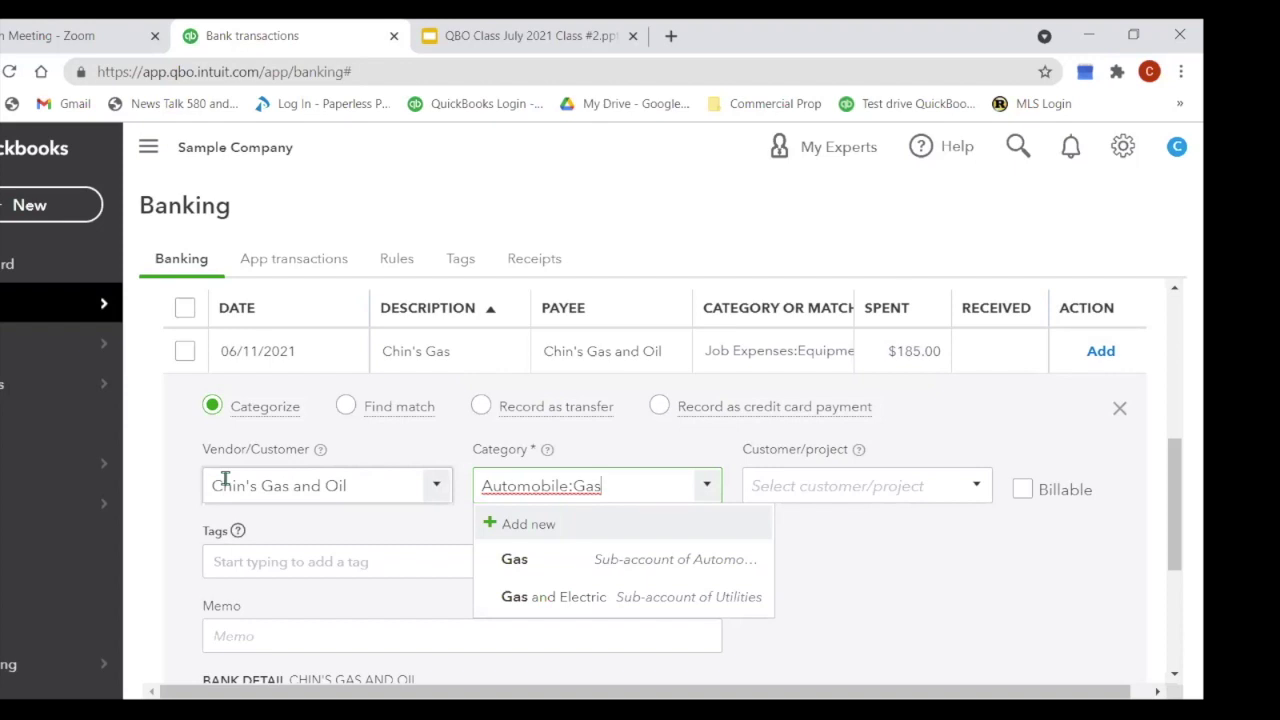
{"action": "left_click", "coordinate": [532, 561]}
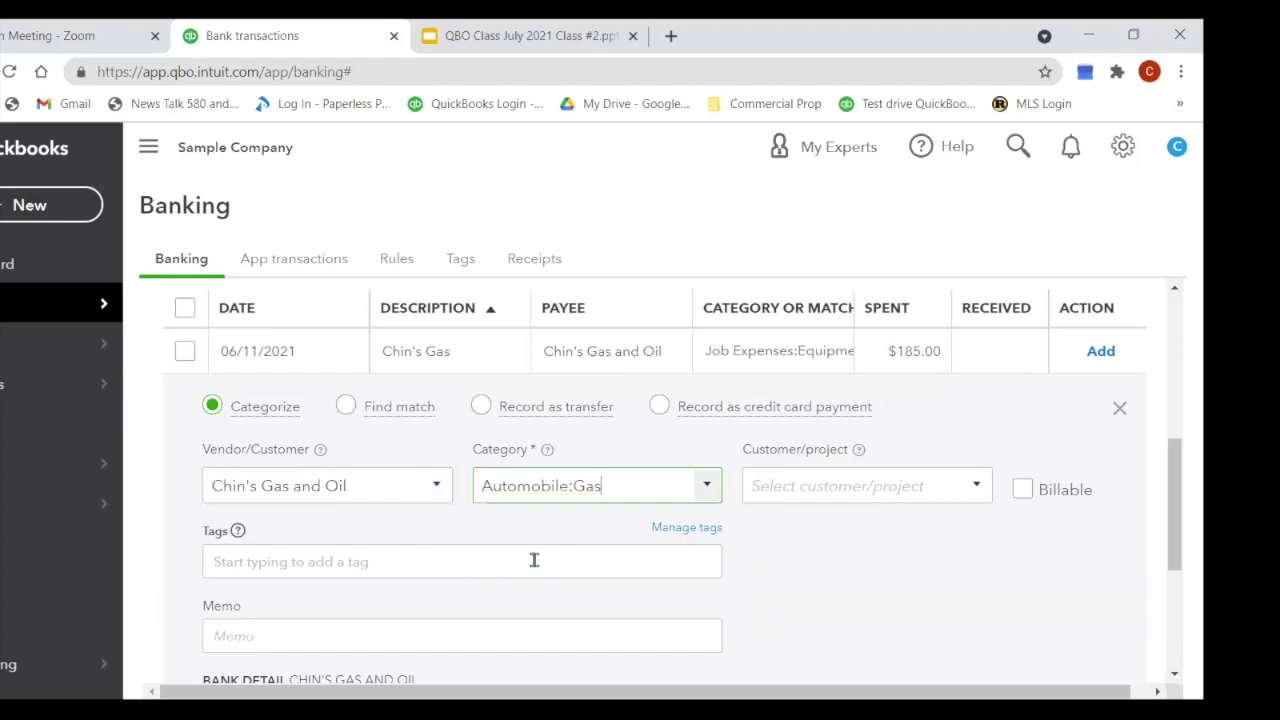
{"action": "scroll", "coordinate": [843, 460], "scroll_direction": "down", "scroll_amount": 1}
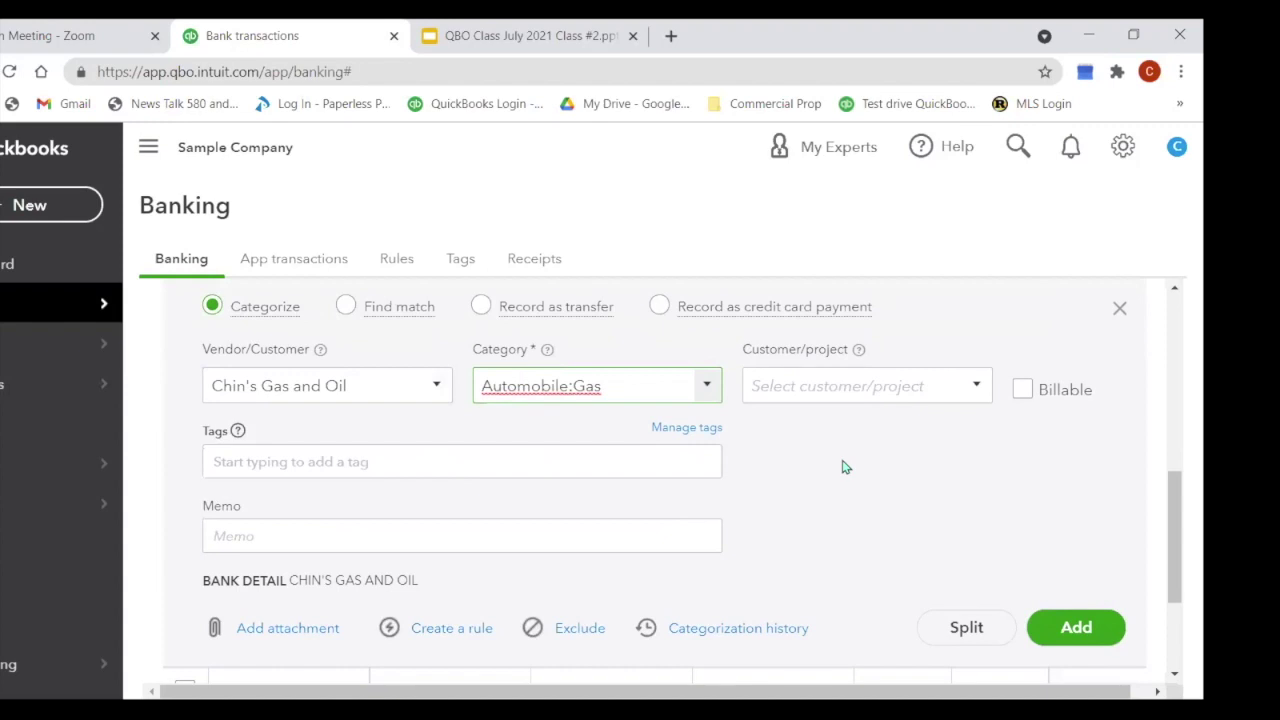
{"action": "left_click", "coordinate": [1066, 645]}
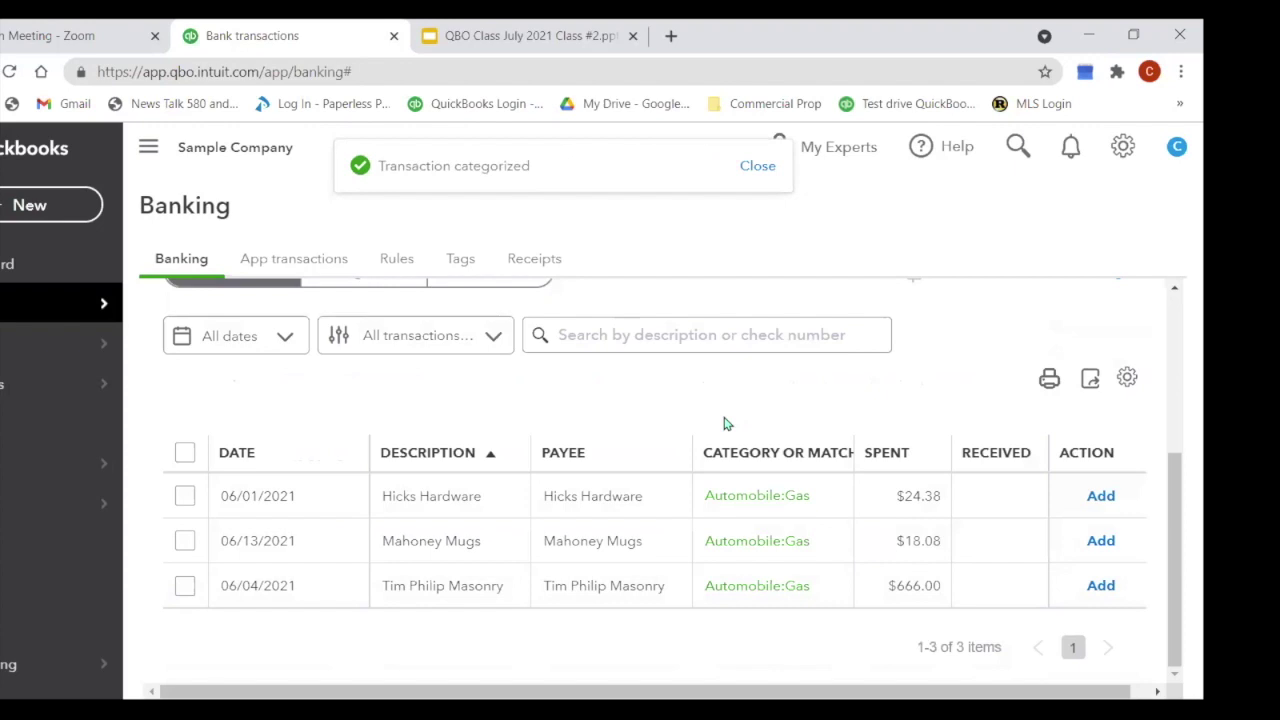
{"action": "left_click", "coordinate": [430, 495]}
Step: Change the $24.38 Hicks Hardware charge's category to Supplies and add it
{"action": "scroll", "coordinate": [820, 500], "scroll_direction": "down", "scroll_amount": 2}
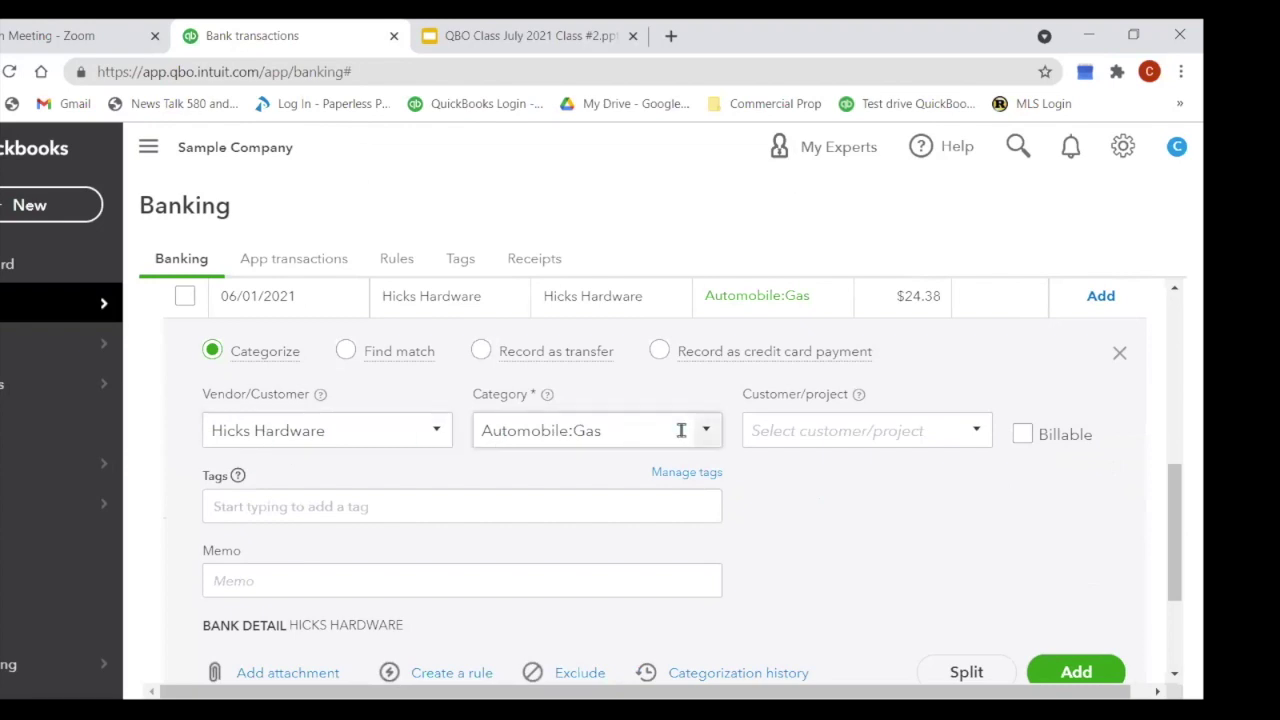
{"action": "scroll", "coordinate": [633, 438], "scroll_direction": "down", "scroll_amount": 1}
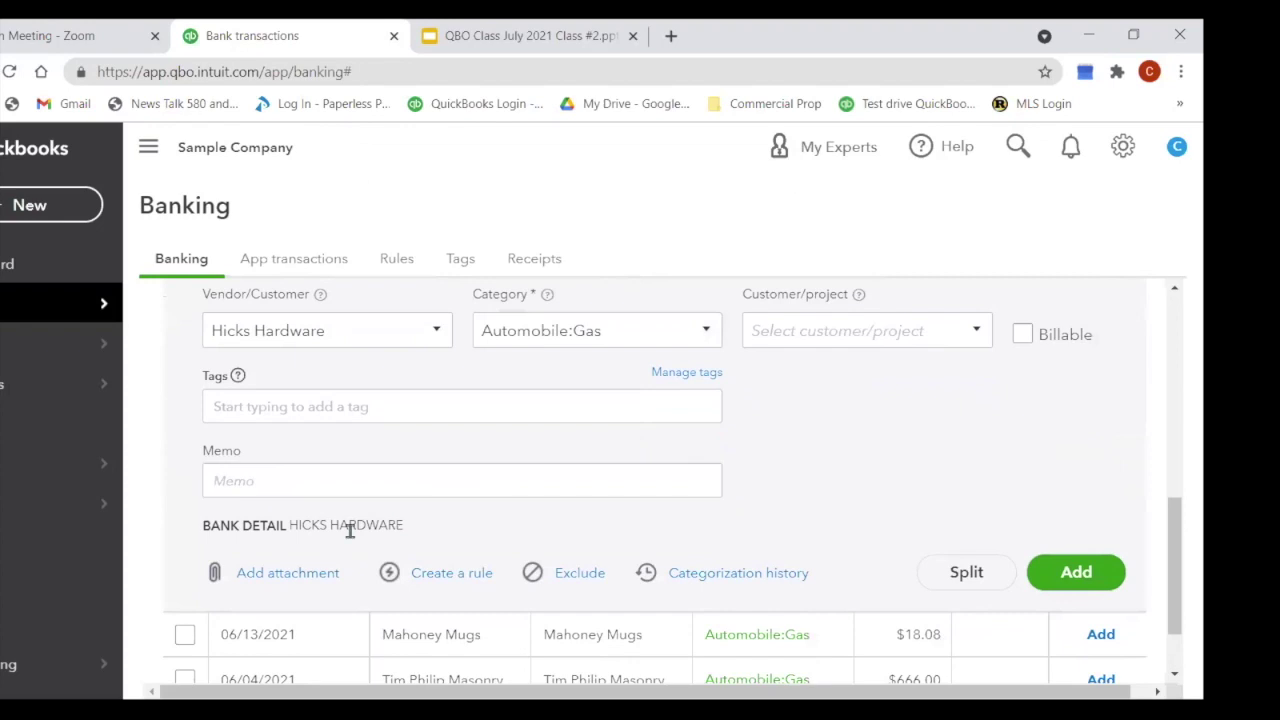
{"action": "scroll", "coordinate": [497, 471], "scroll_direction": "up", "scroll_amount": 1}
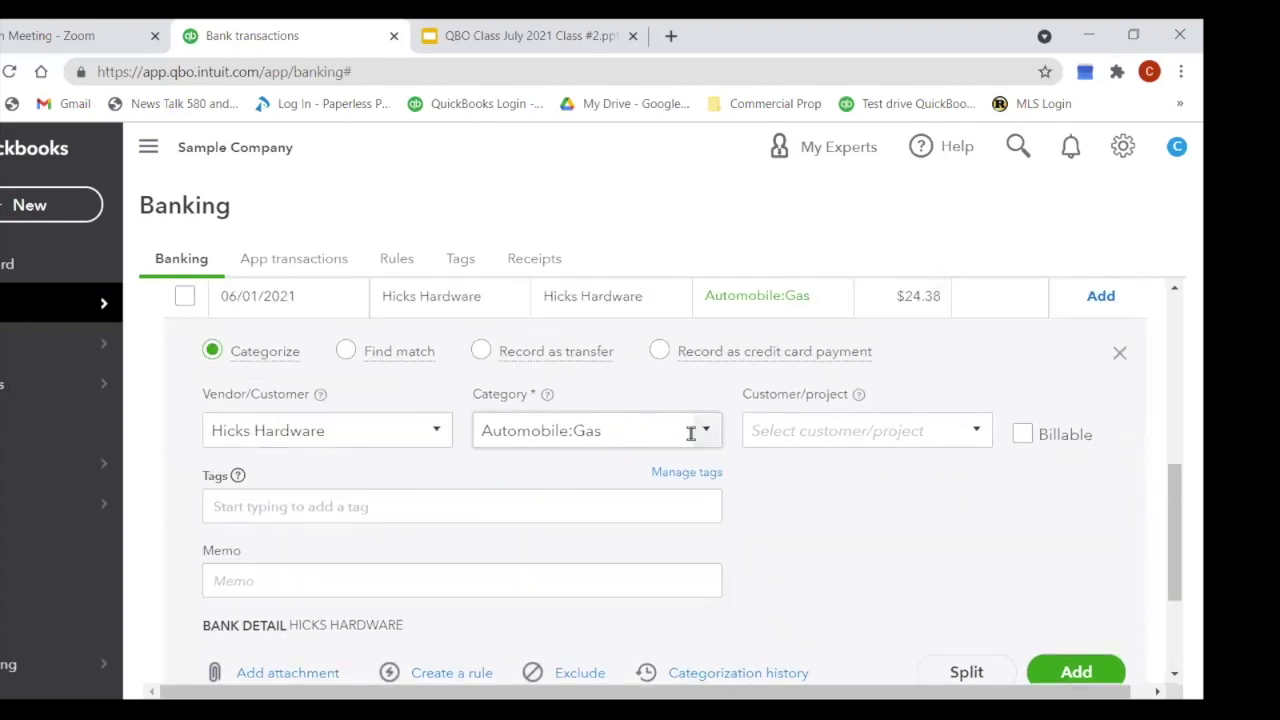
{"action": "left_click", "coordinate": [640, 430]}
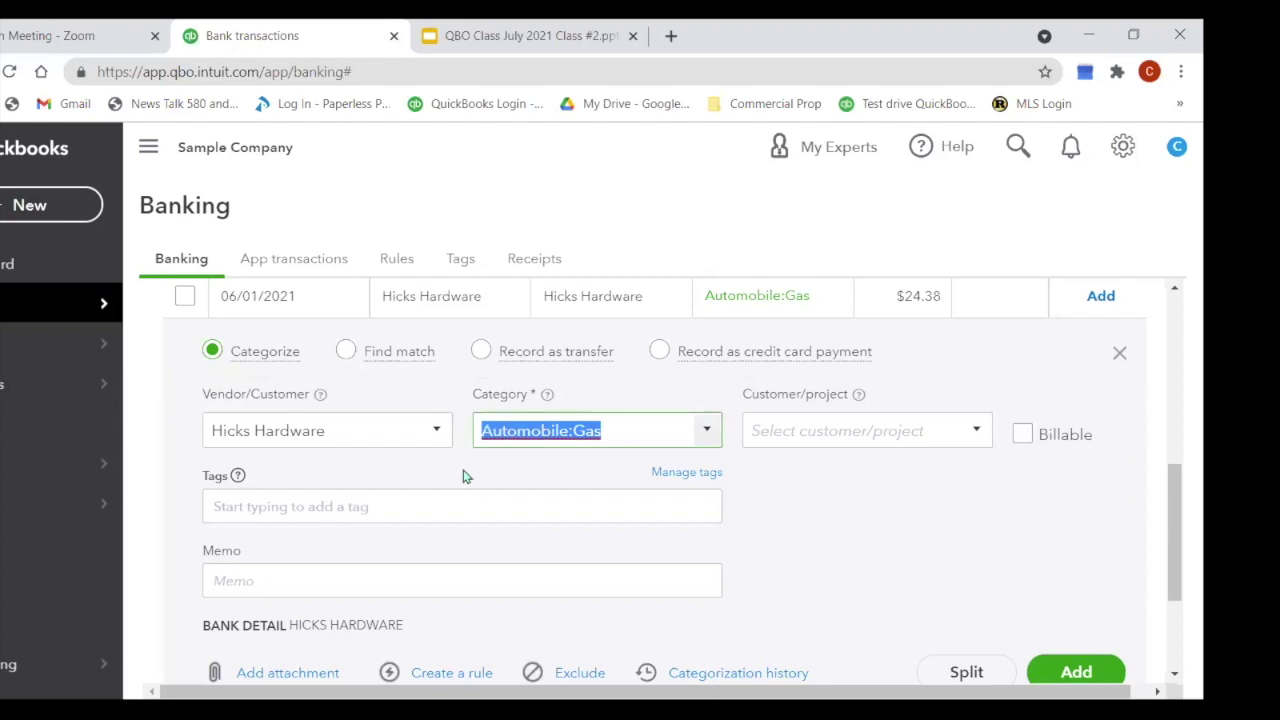
{"action": "type", "text": "su"}
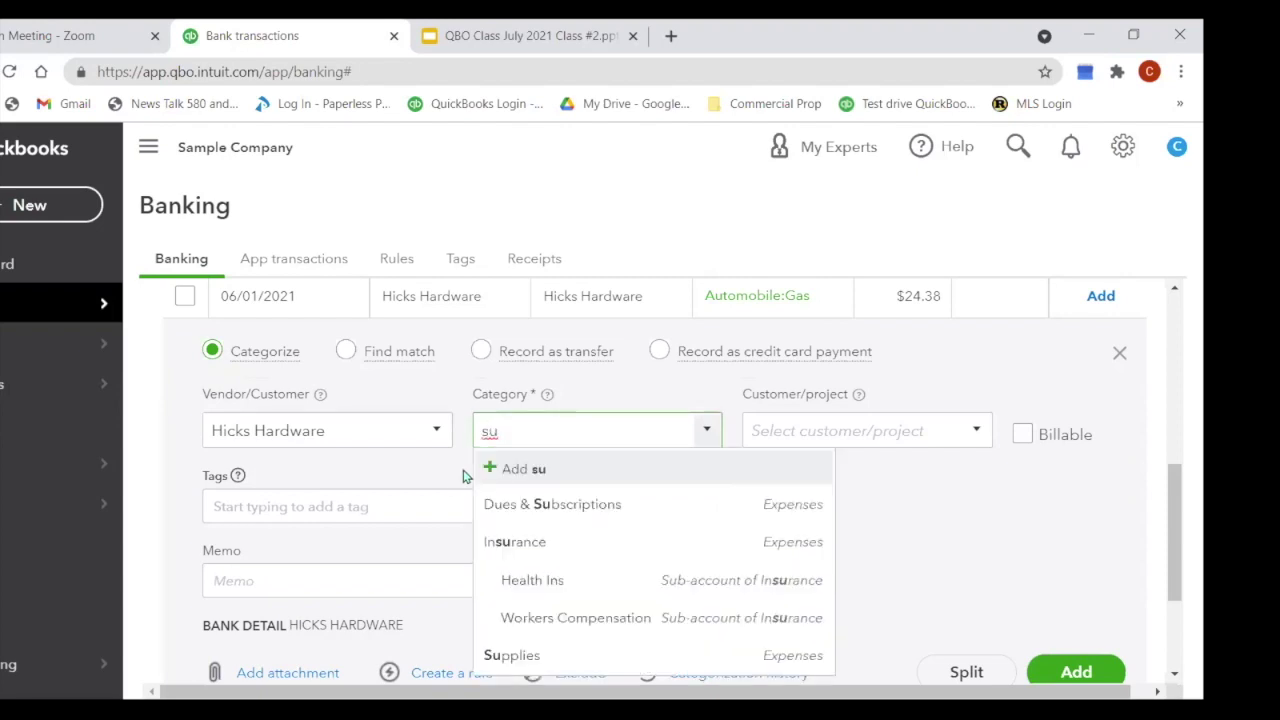
{"action": "type", "text": "pplie"}
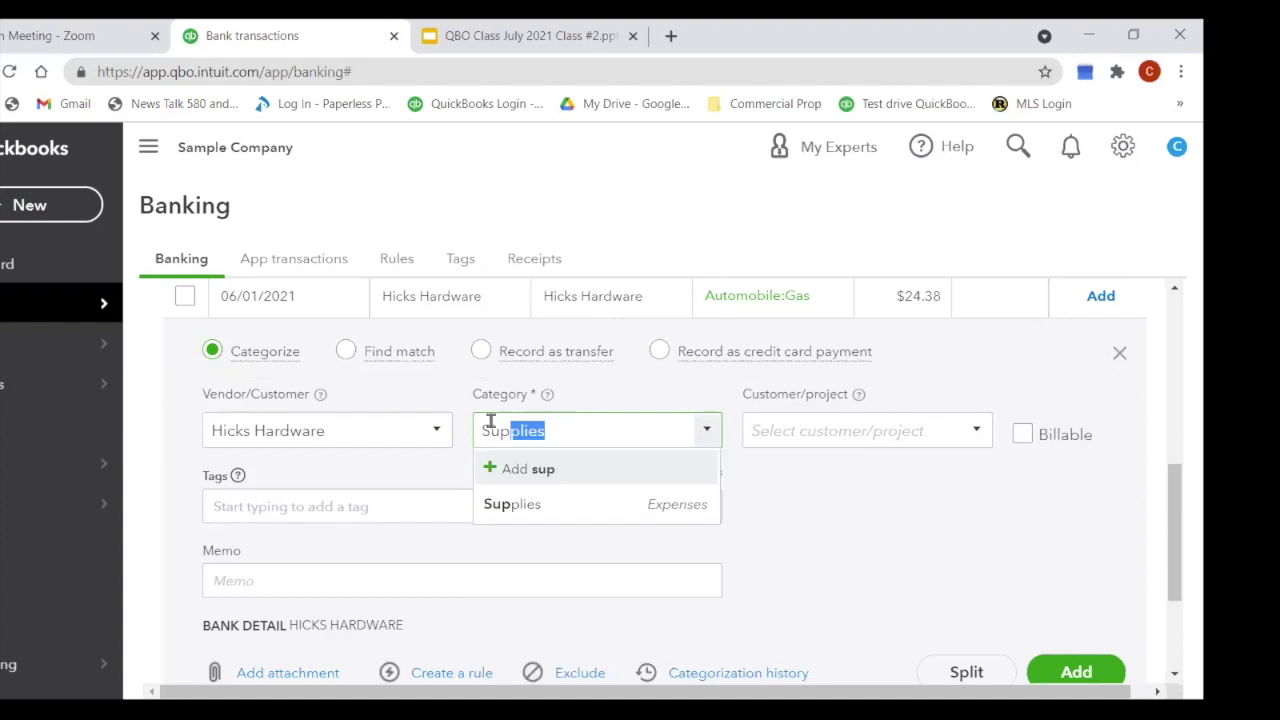
{"action": "left_click", "coordinate": [529, 505]}
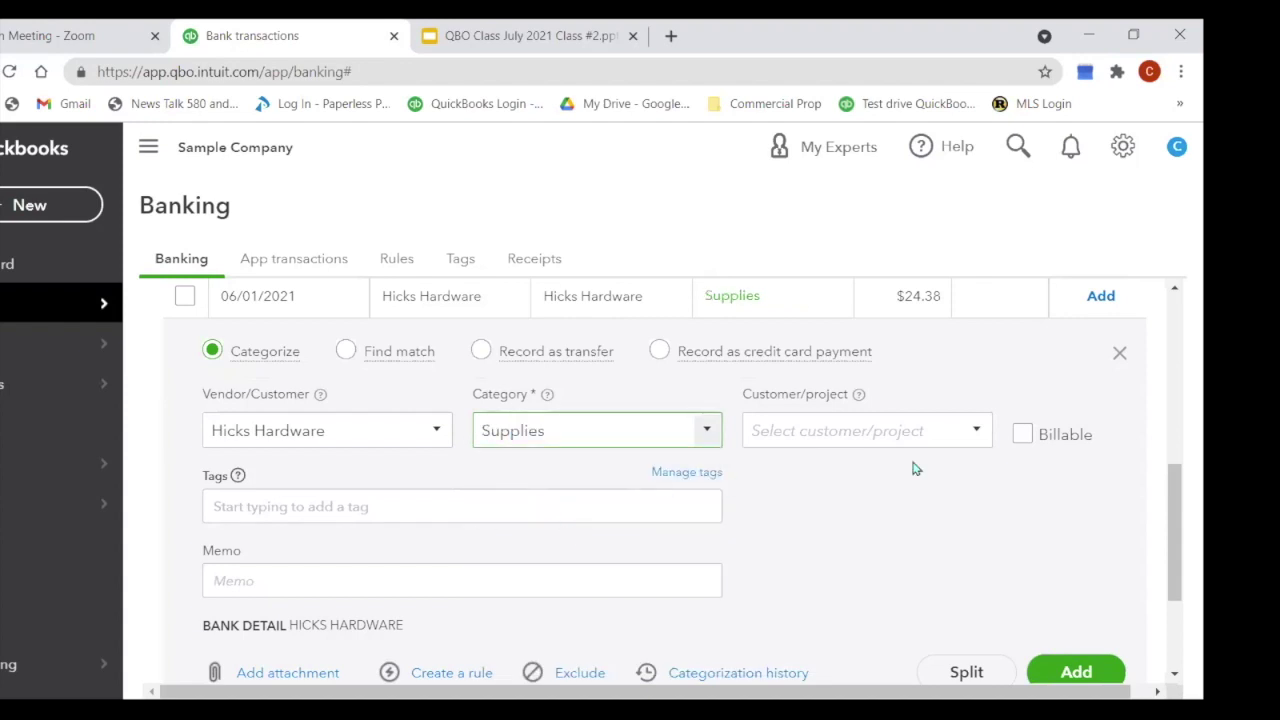
{"action": "left_click", "coordinate": [1058, 676]}
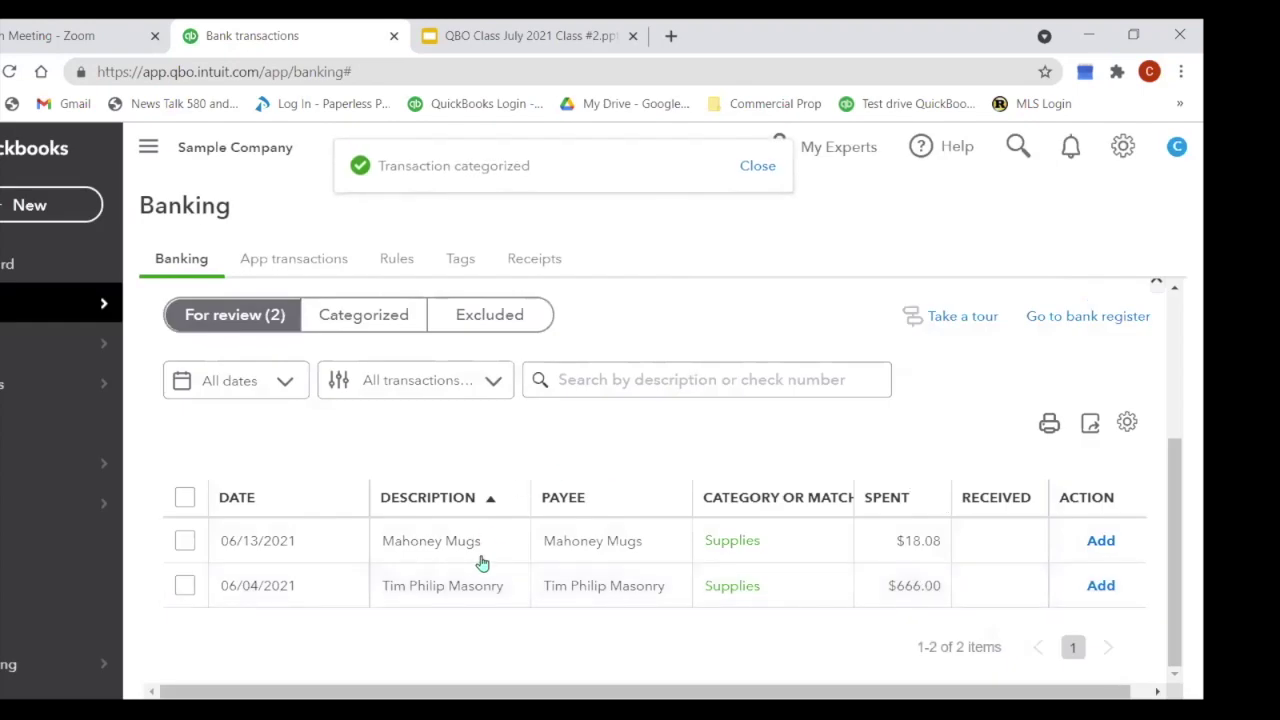
Step: Change the Mahoney Mugs charge's category from Supplies to Advertising
{"action": "left_click", "coordinate": [452, 557]}
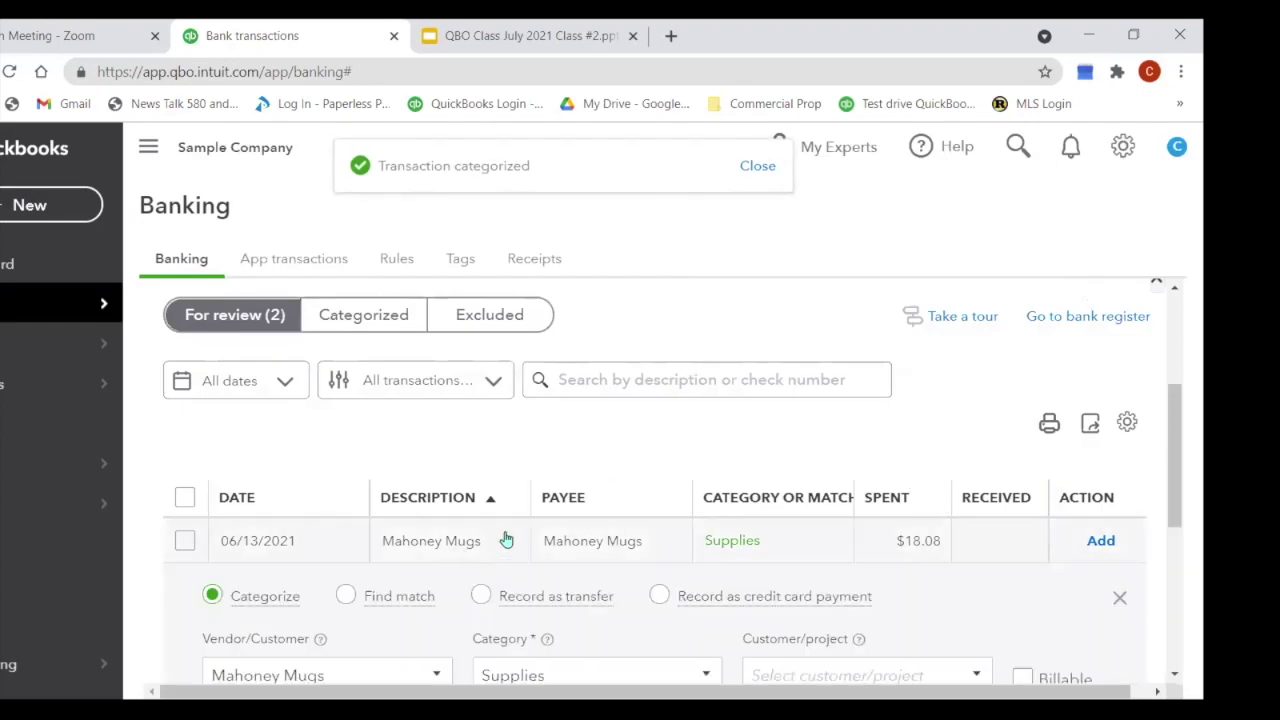
{"action": "scroll", "coordinate": [523, 528], "scroll_direction": "down", "scroll_amount": 3}
{"action": "scroll", "coordinate": [523, 528], "scroll_direction": "down", "scroll_amount": 2}
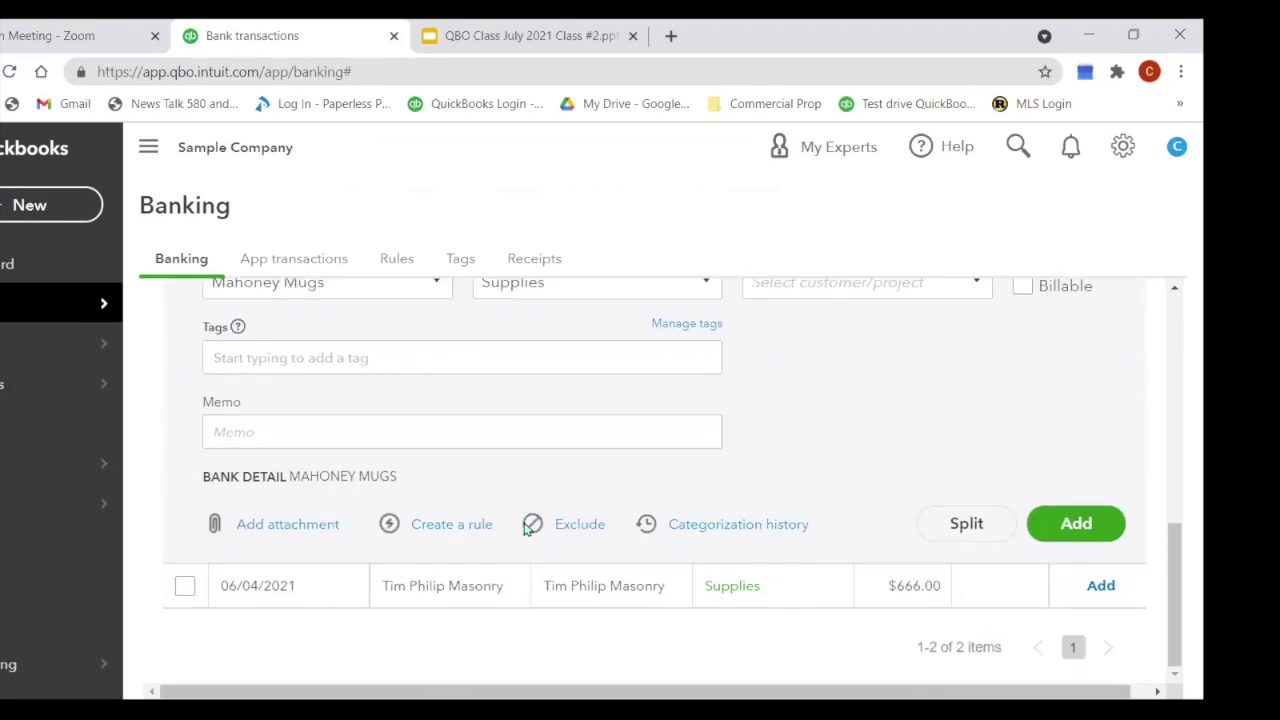
{"action": "scroll", "coordinate": [525, 528], "scroll_direction": "up", "scroll_amount": 1}
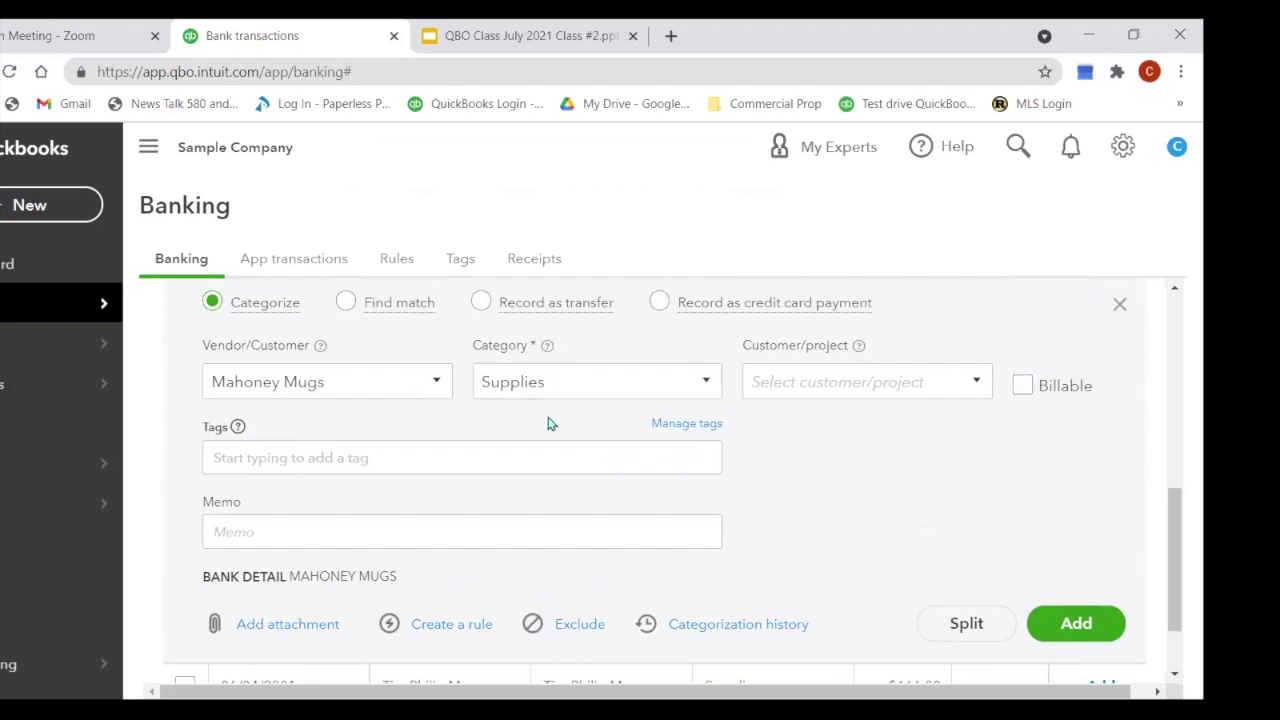
{"action": "left_click", "coordinate": [563, 382]}
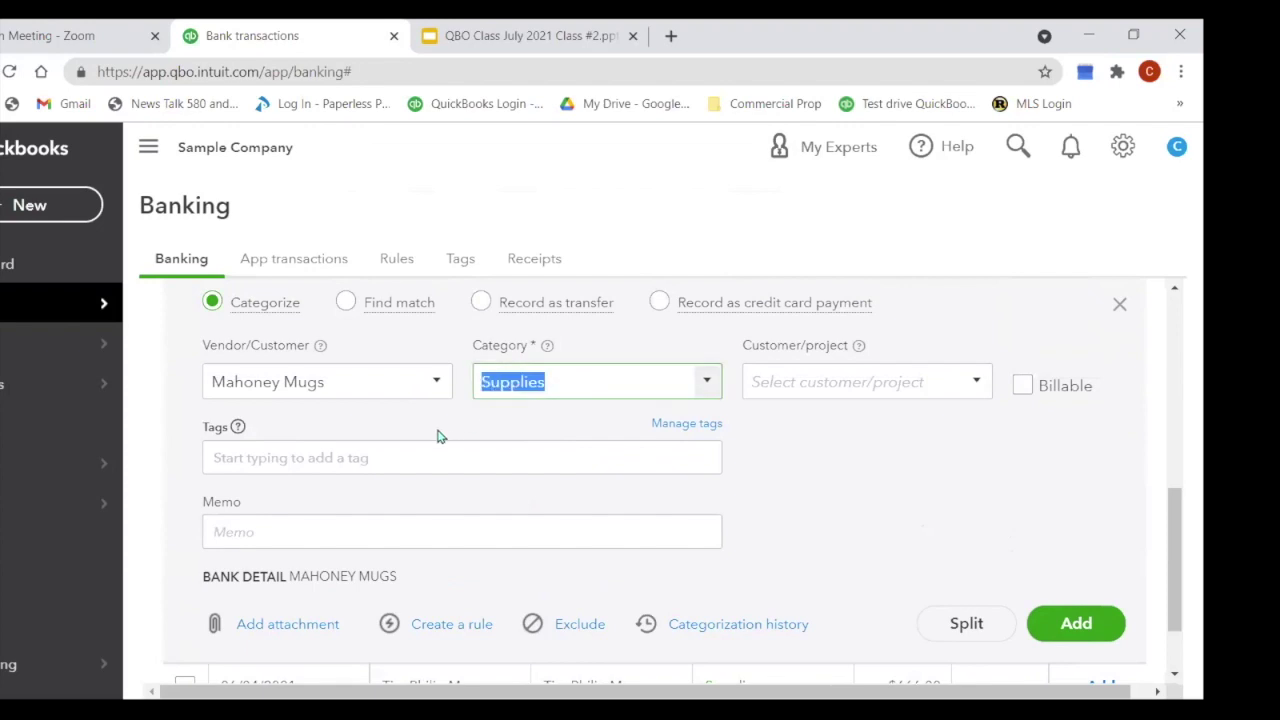
{"action": "type", "text": "Advertising"}
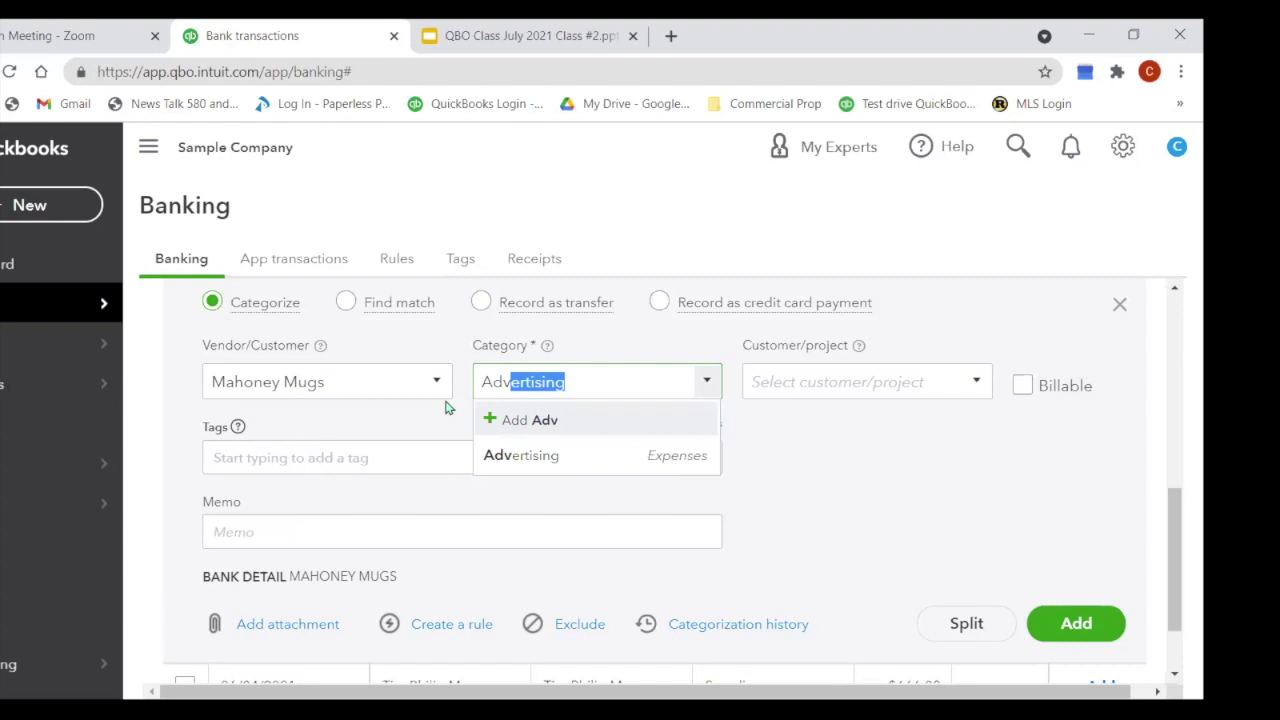
{"action": "key", "text": "Tab"}
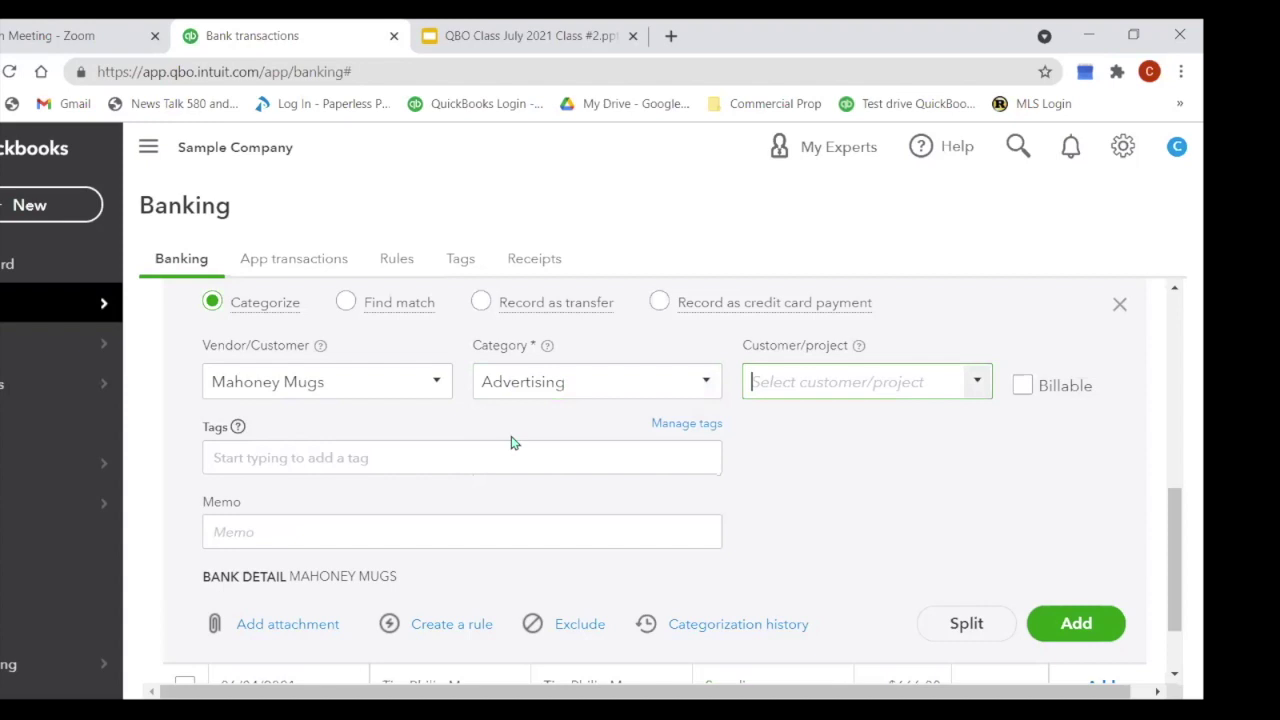
Step: Give it the memo 'Water Bottles' and add the transaction
{"action": "left_click", "coordinate": [437, 531]}
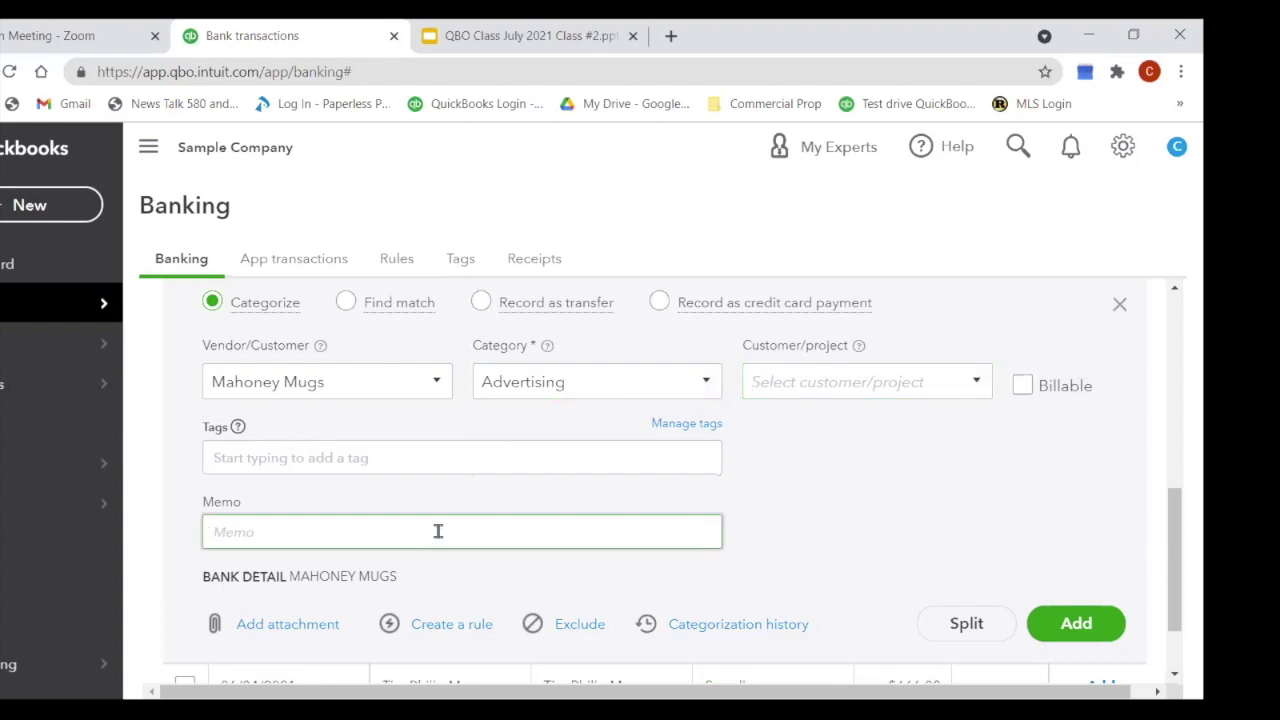
{"action": "type", "text": "Water Botles"}
{"action": "key", "text": "Left"}
{"action": "key", "text": "Left"}
{"action": "key", "text": "Left"}
{"action": "type", "text": "t"}
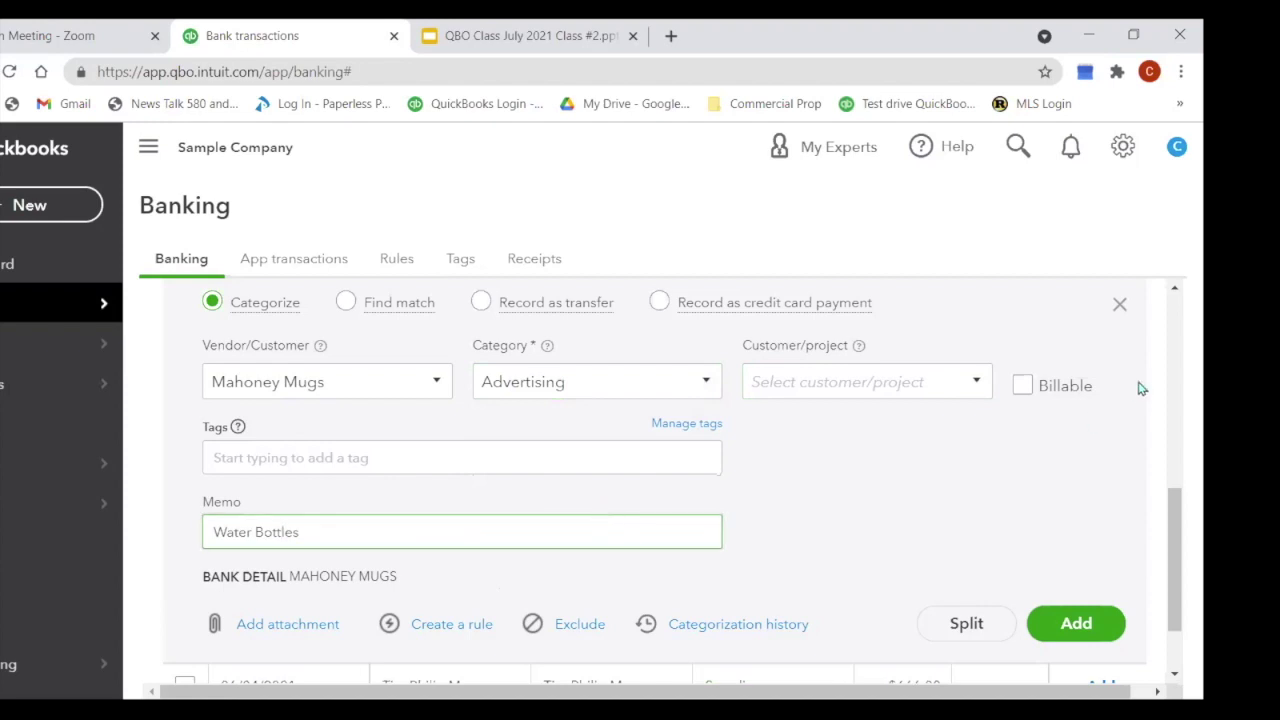
{"action": "left_click", "coordinate": [1080, 644]}
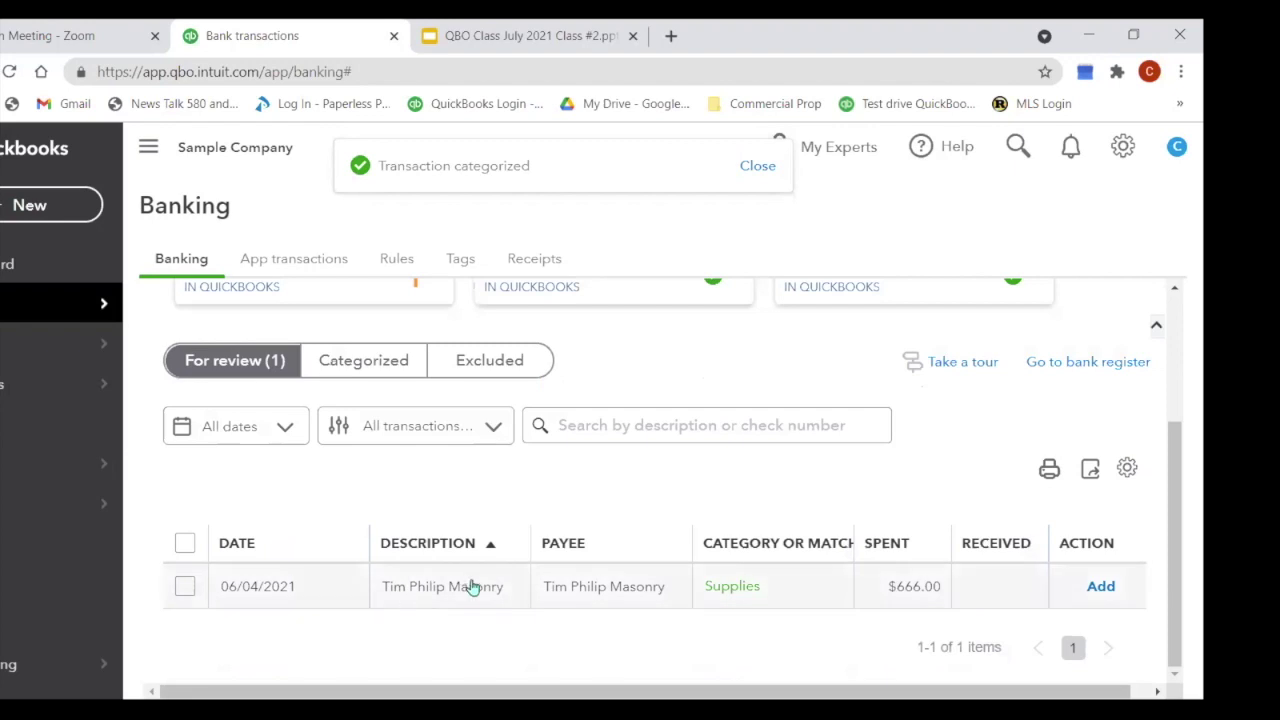
Step: Open the $666.00 Tim Philip Masonry charge and type Concrete Work over its Supplies category
{"action": "left_click", "coordinate": [903, 599]}
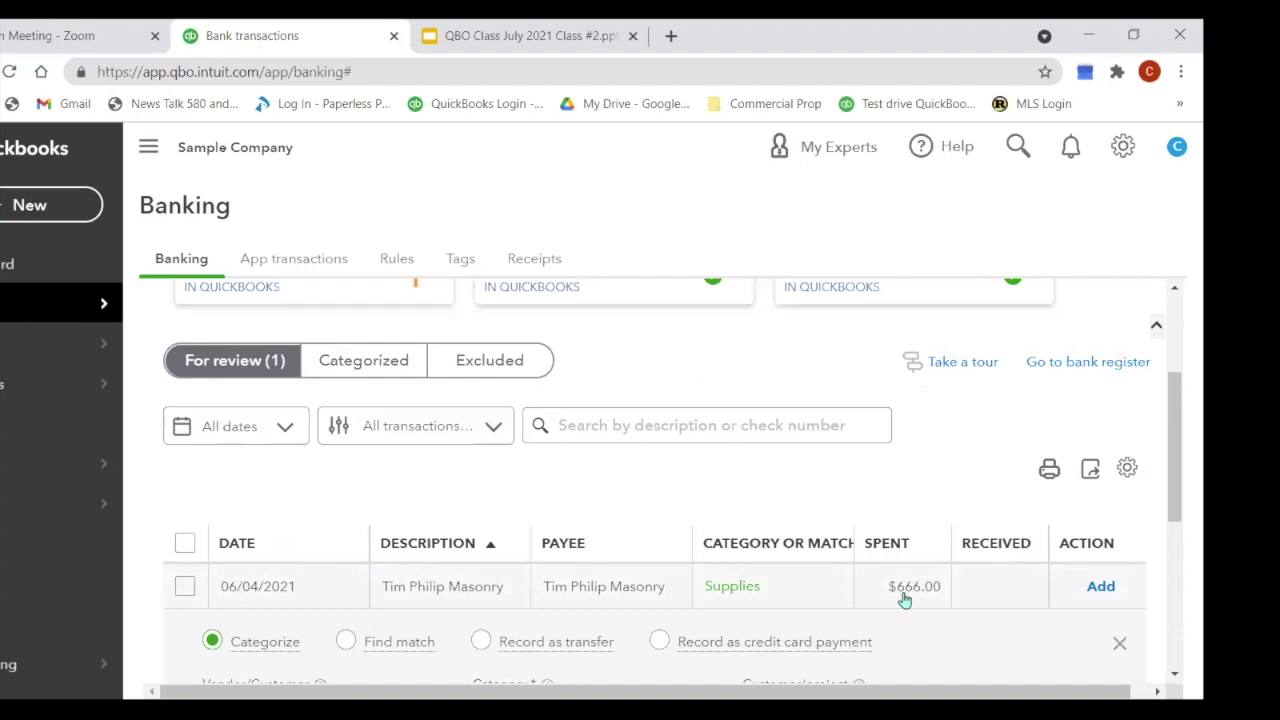
{"action": "double_click", "coordinate": [903, 599]}
{"action": "scroll", "coordinate": [720, 604], "scroll_direction": "down", "scroll_amount": 1}
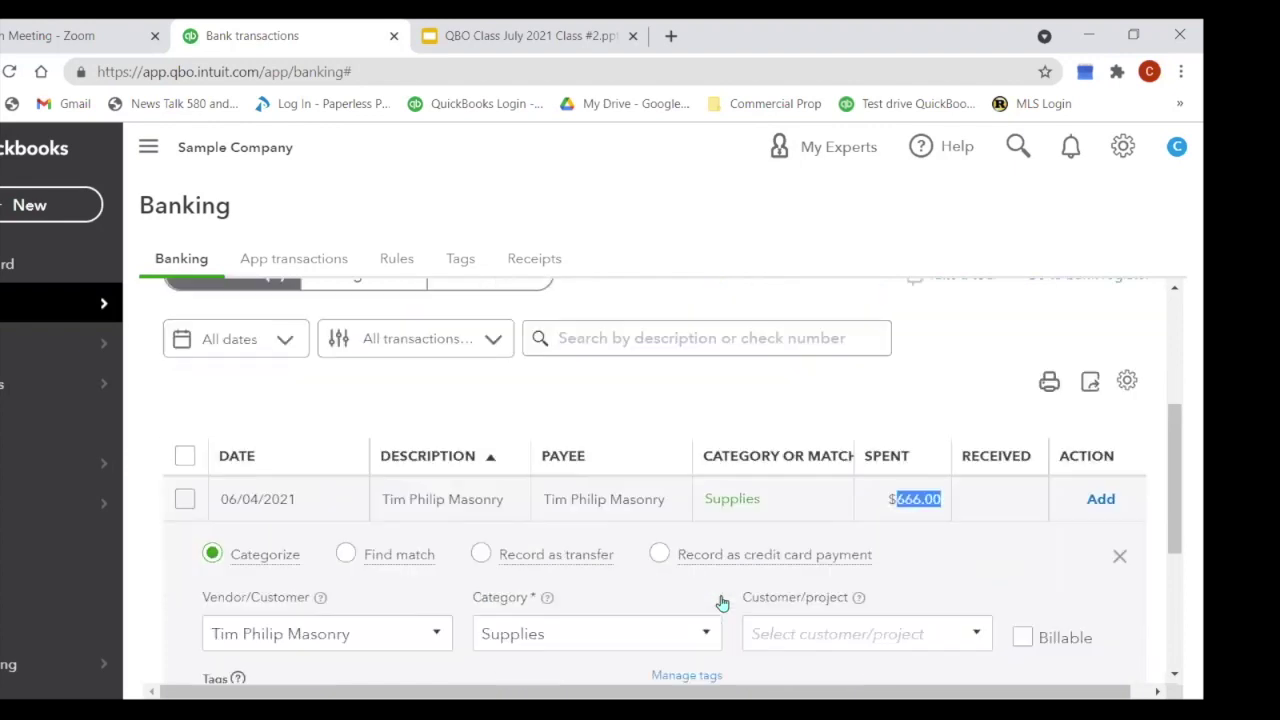
{"action": "scroll", "coordinate": [722, 603], "scroll_direction": "down", "scroll_amount": 2}
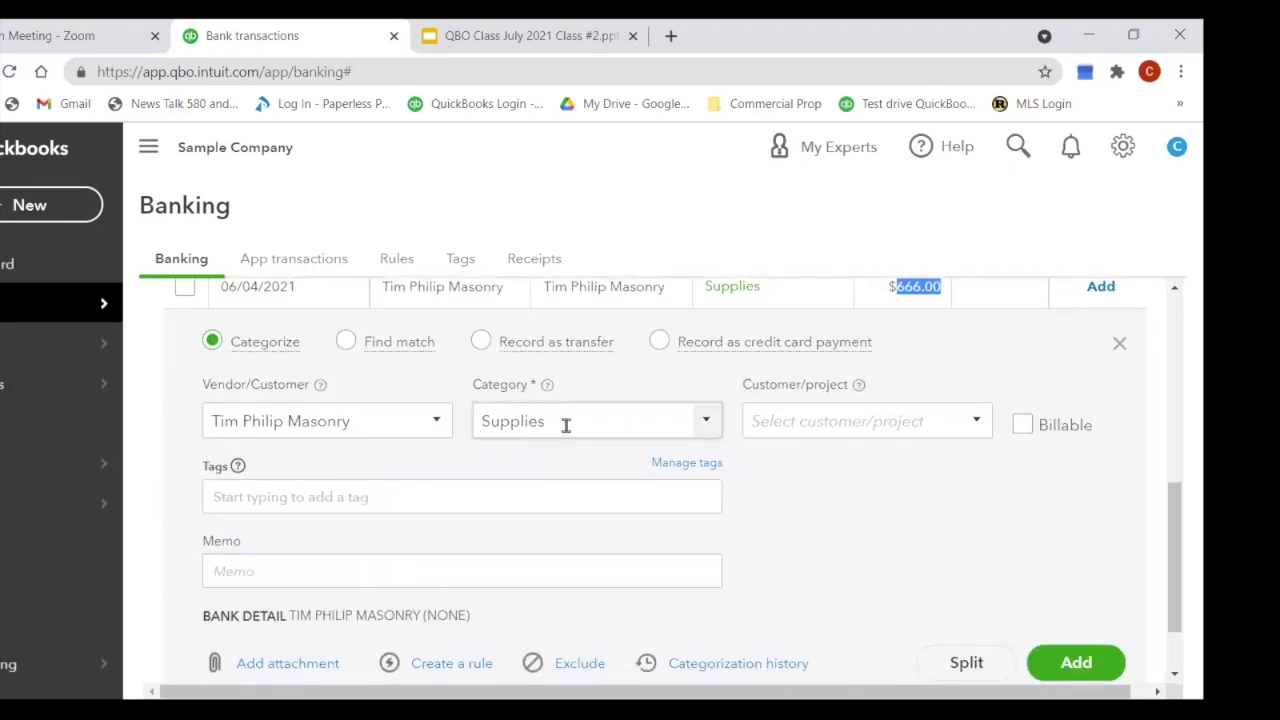
{"action": "left_click", "coordinate": [537, 433]}
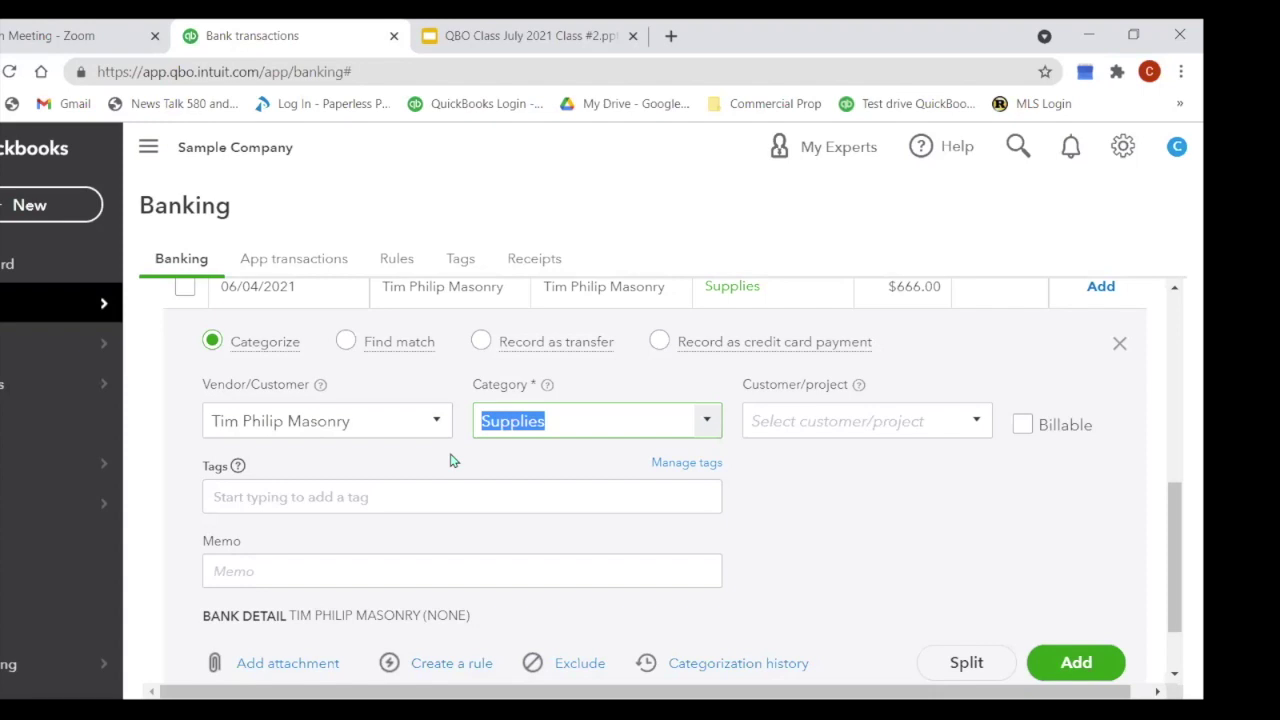
{"action": "type", "text": "Concre"}
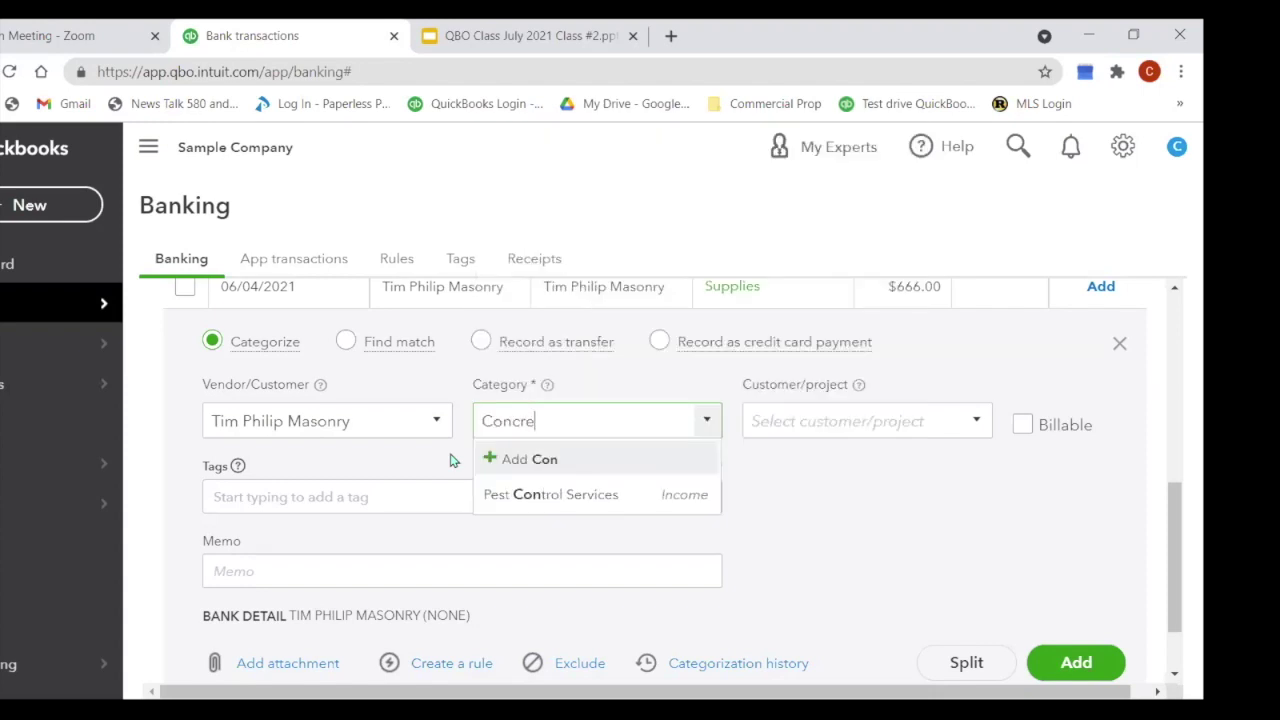
{"action": "type", "text": "te Work"}
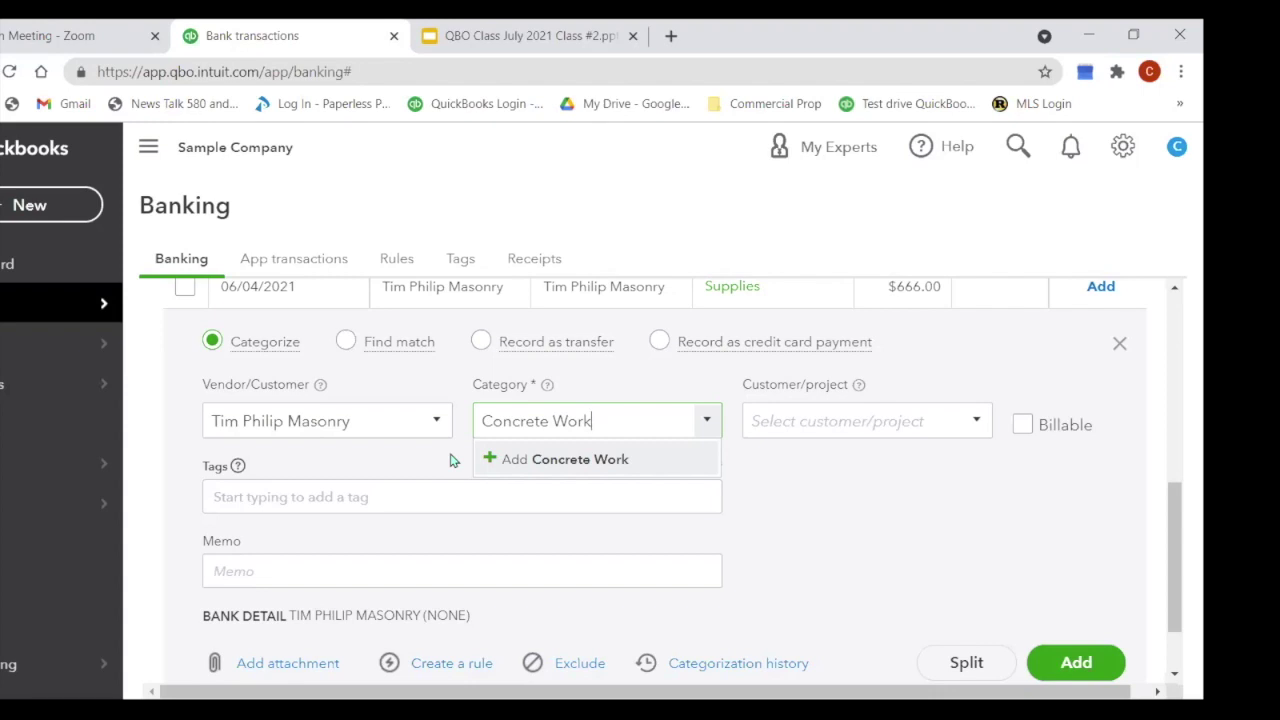
Step: Begin a new Concrete Work account, cancel it, and reopen the category list
{"action": "left_click", "coordinate": [592, 470]}
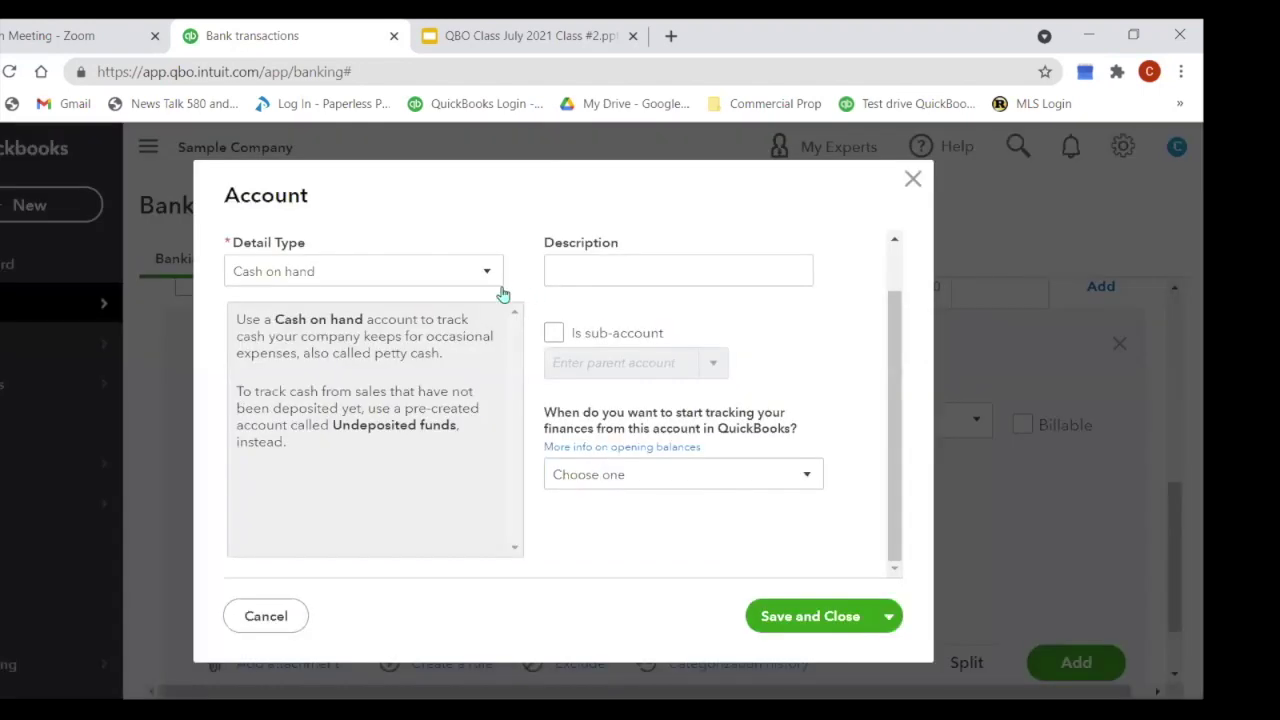
{"action": "left_click", "coordinate": [489, 274]}
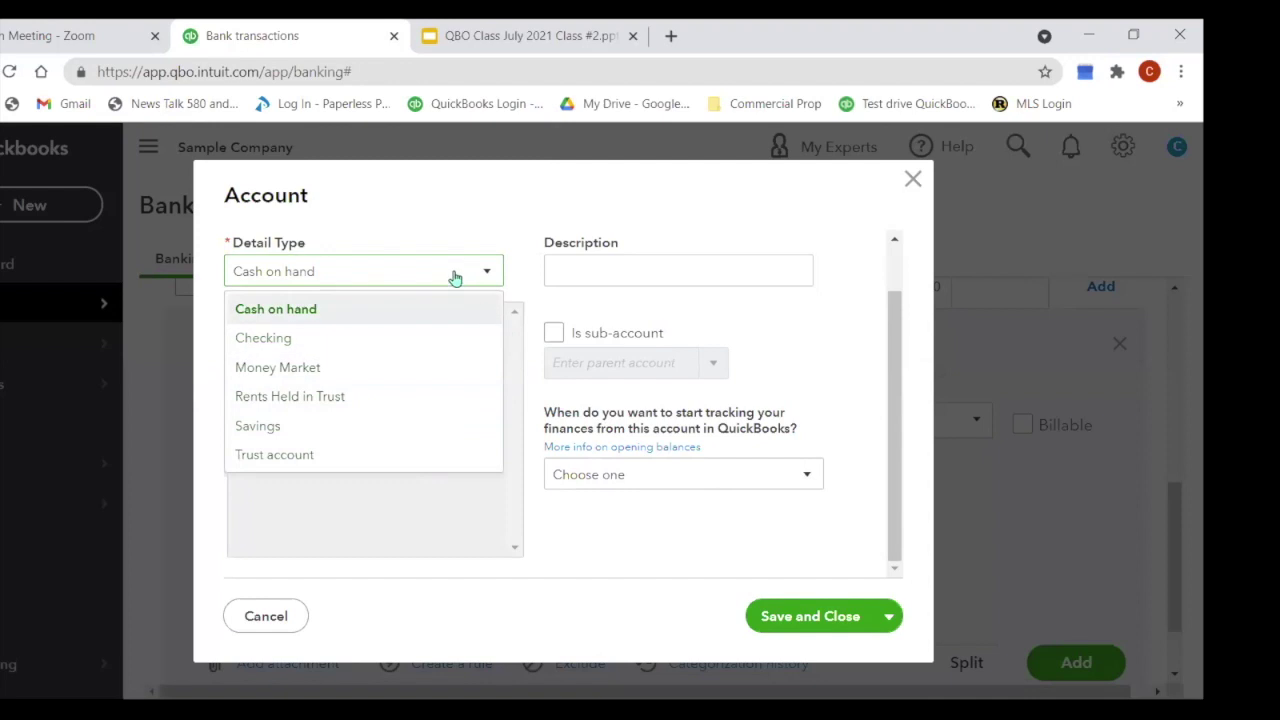
{"action": "left_click", "coordinate": [913, 184]}
{"action": "left_click", "coordinate": [913, 184]}
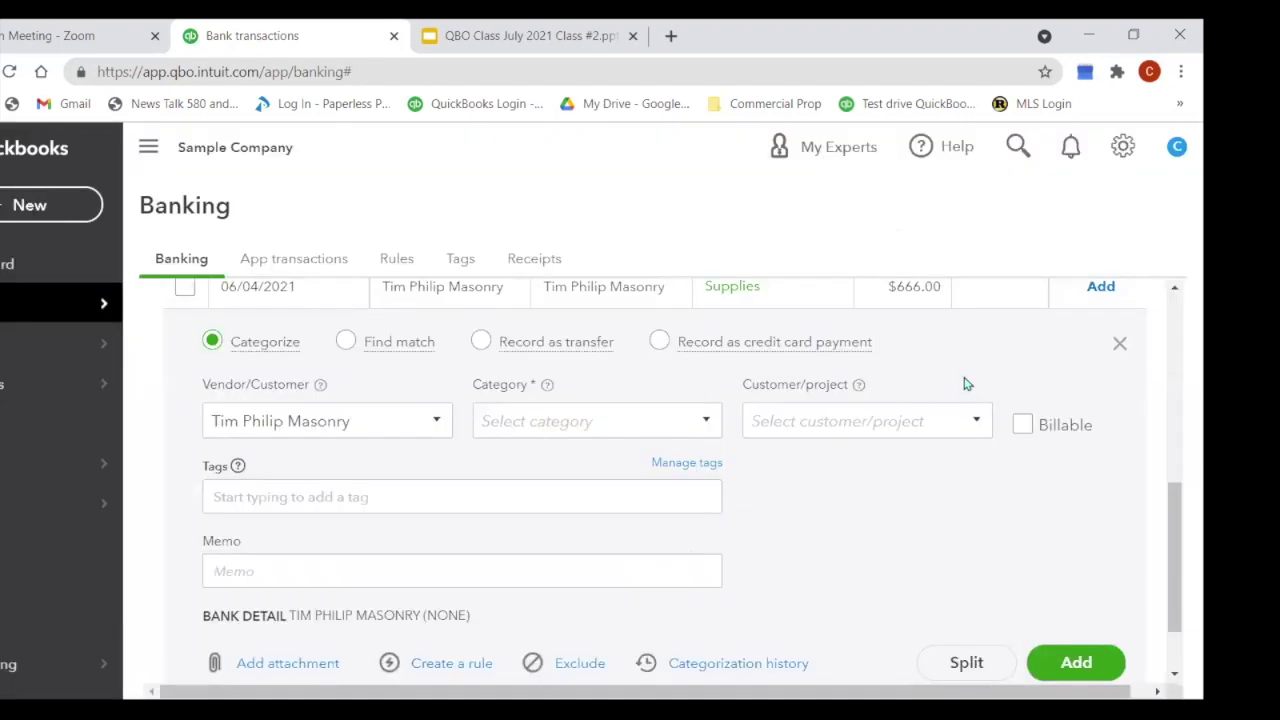
{"action": "left_click", "coordinate": [707, 424]}
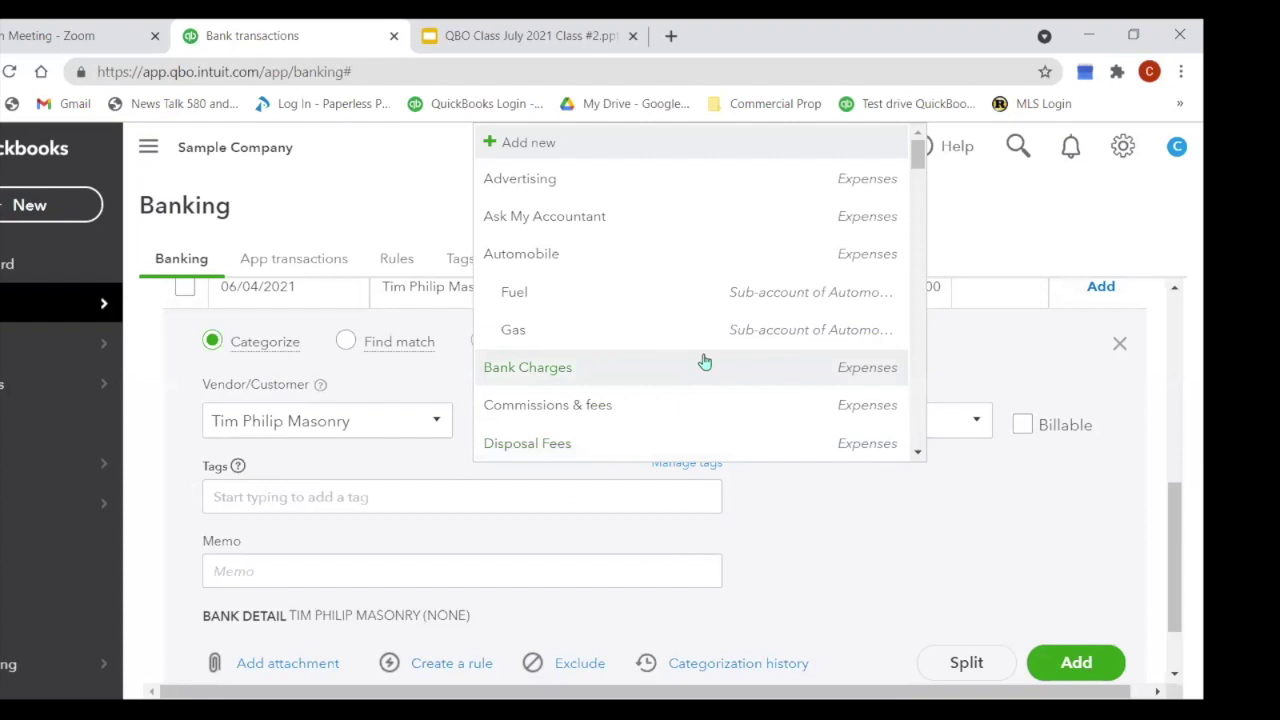
{"action": "scroll", "coordinate": [704, 361], "scroll_direction": "down", "scroll_amount": 2}
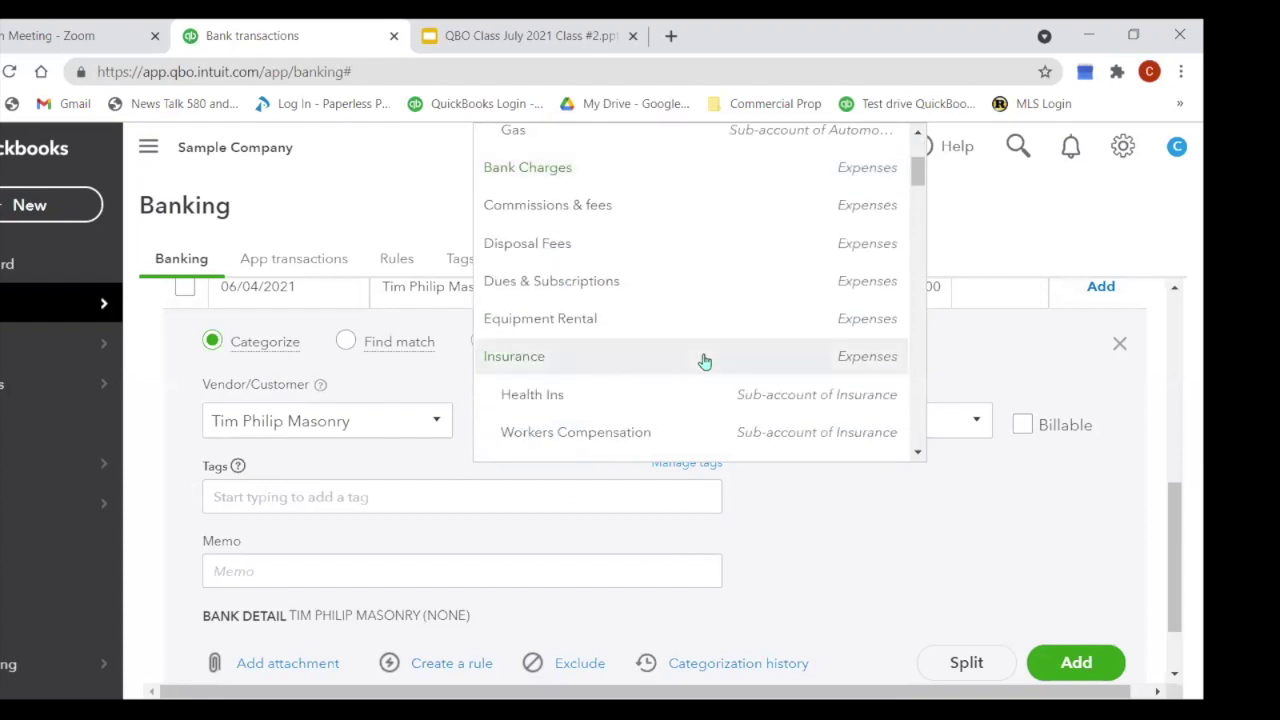
{"action": "scroll", "coordinate": [704, 361], "scroll_direction": "up", "scroll_amount": 2}
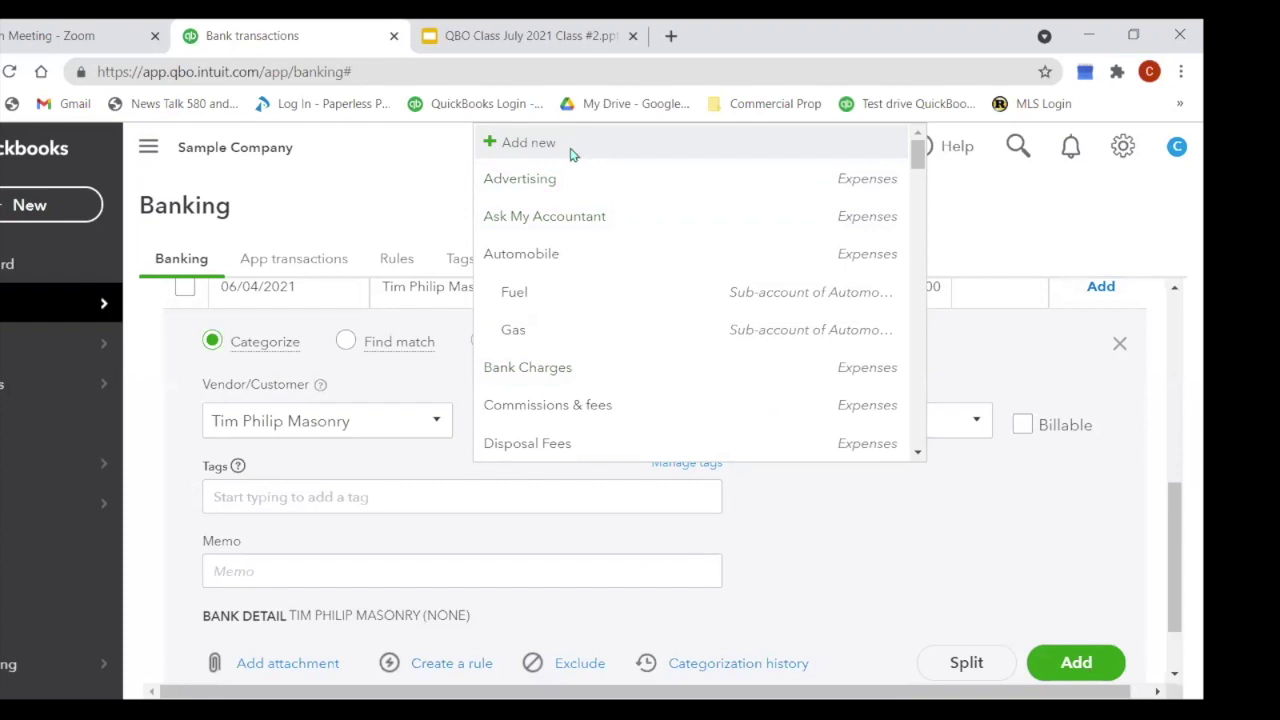
Step: Create a new account with detail type Cash on hand and description Concrete Work
{"action": "left_click", "coordinate": [573, 146]}
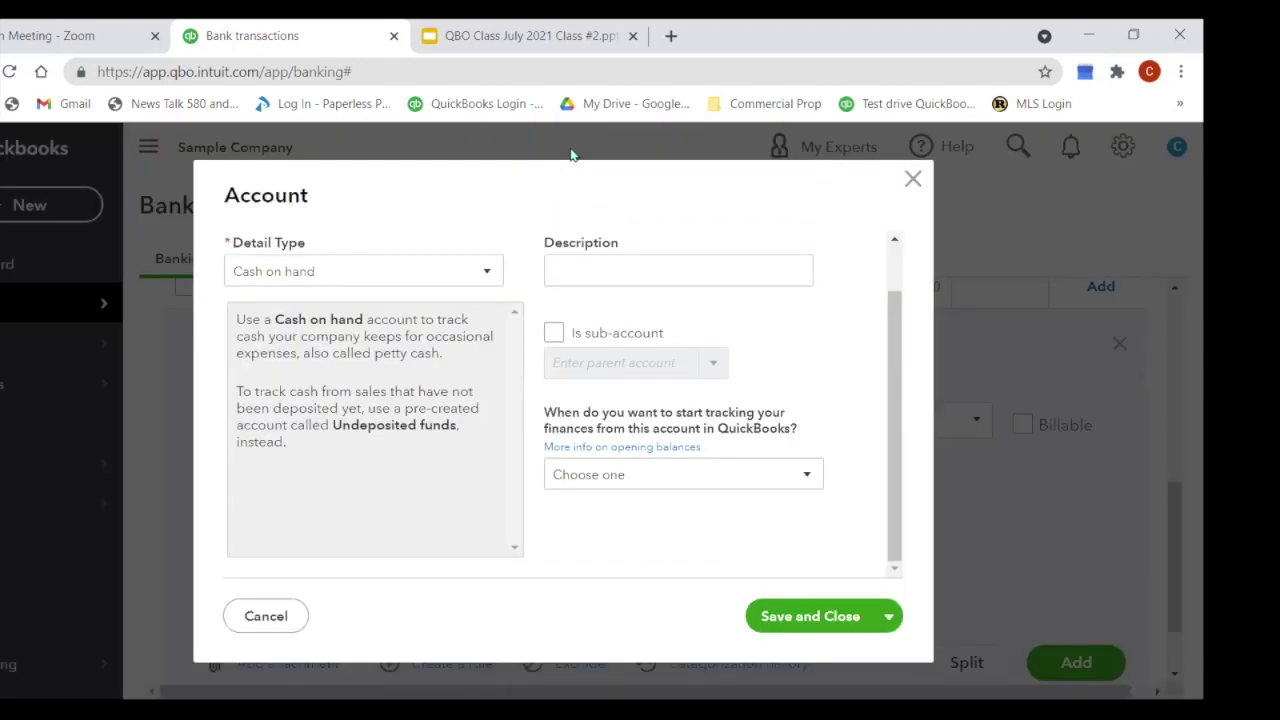
{"action": "left_click", "coordinate": [491, 274]}
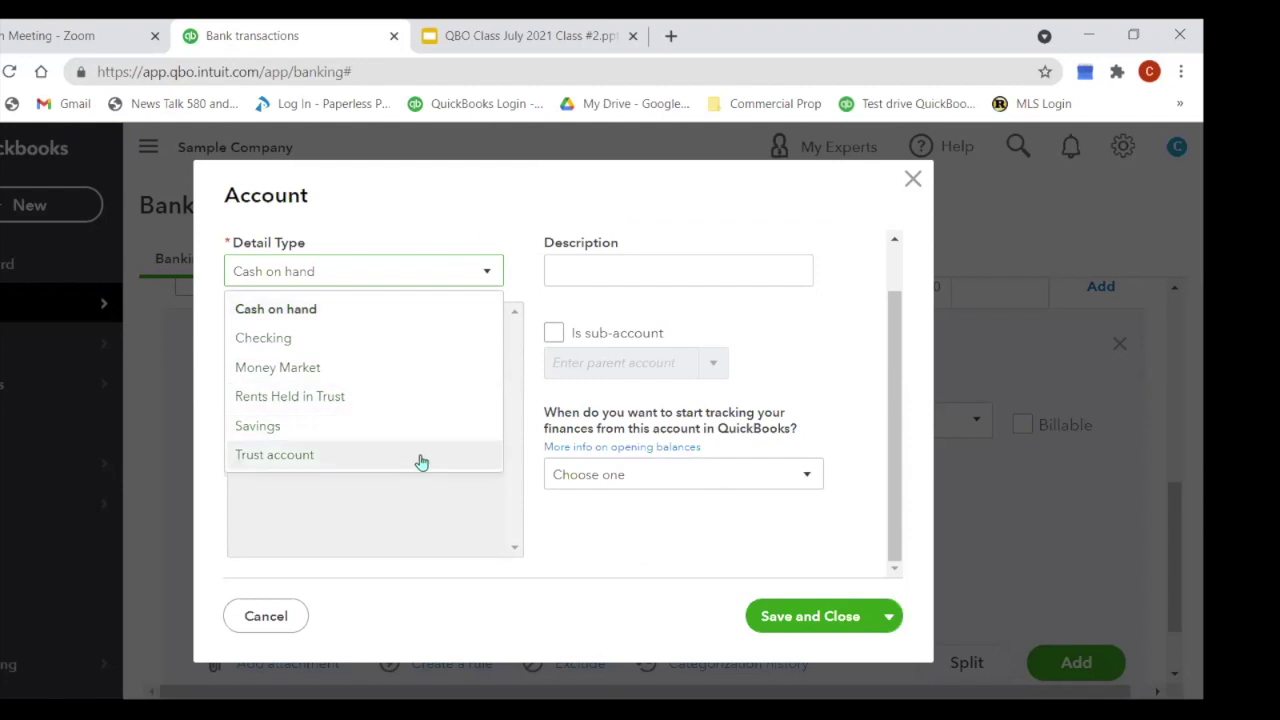
{"action": "left_click", "coordinate": [400, 309]}
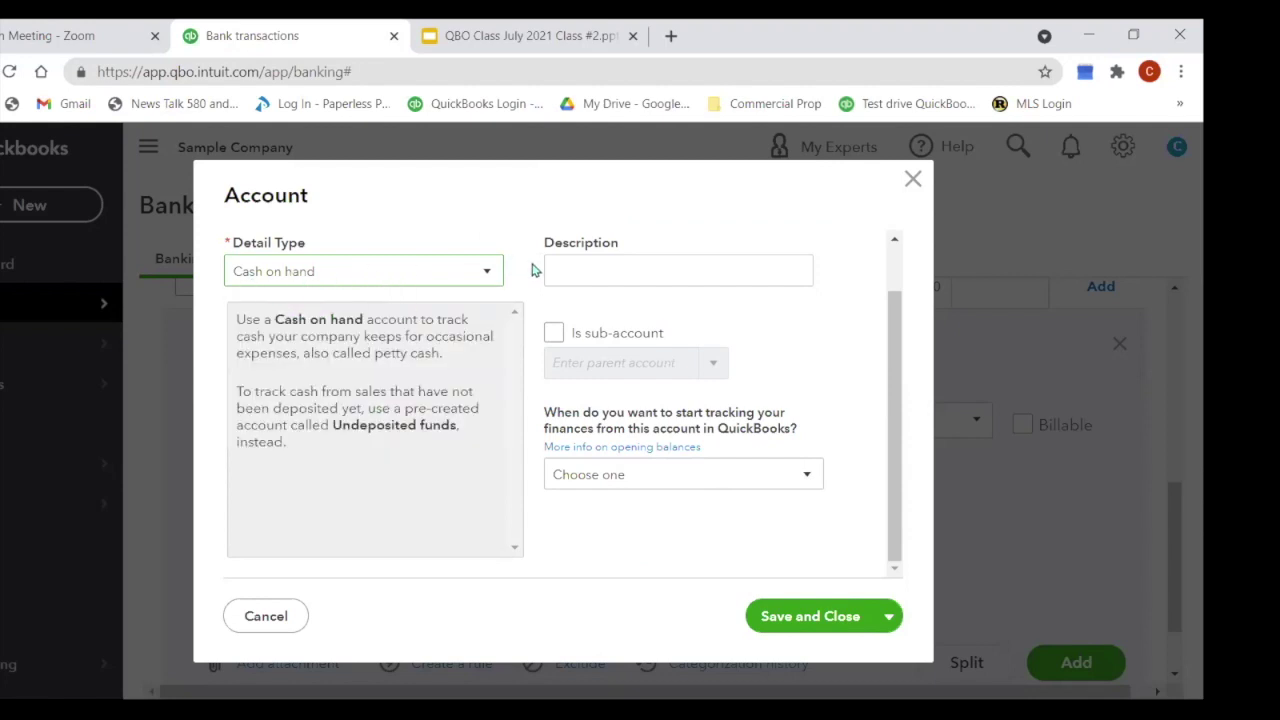
{"action": "left_click", "coordinate": [589, 270]}
{"action": "type", "text": "Co"}
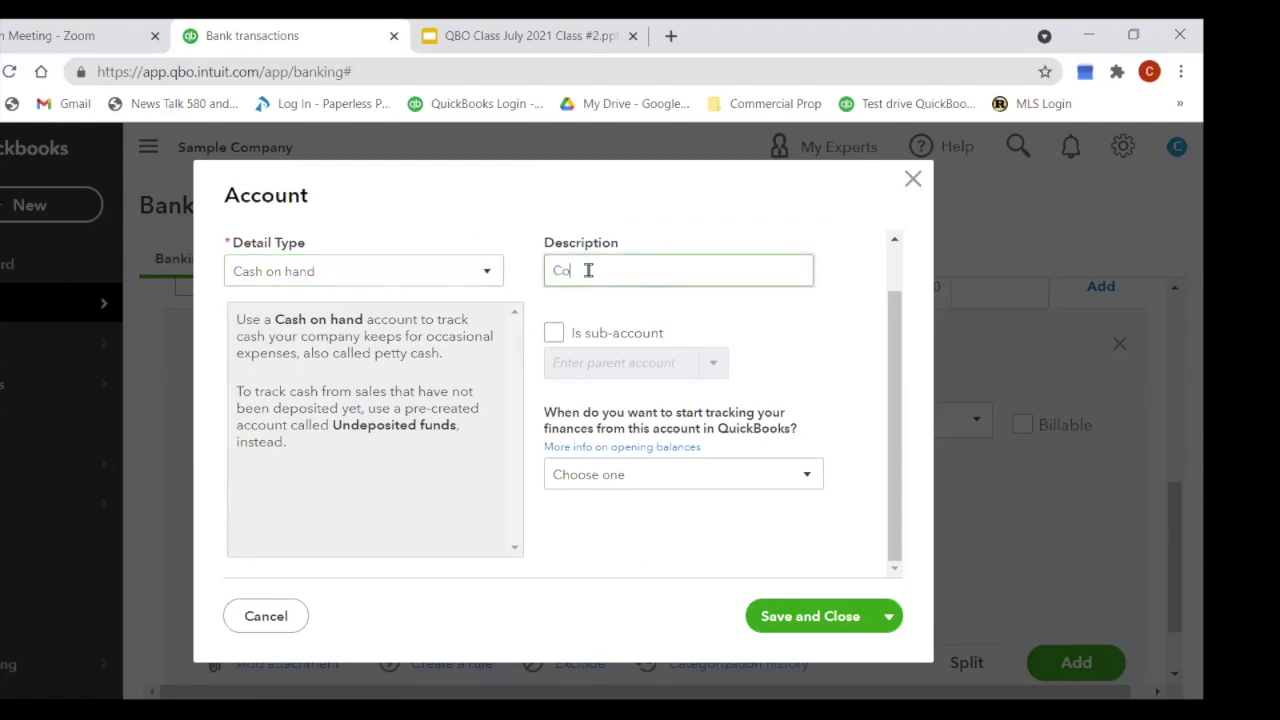
{"action": "type", "text": "ncrete Work"}
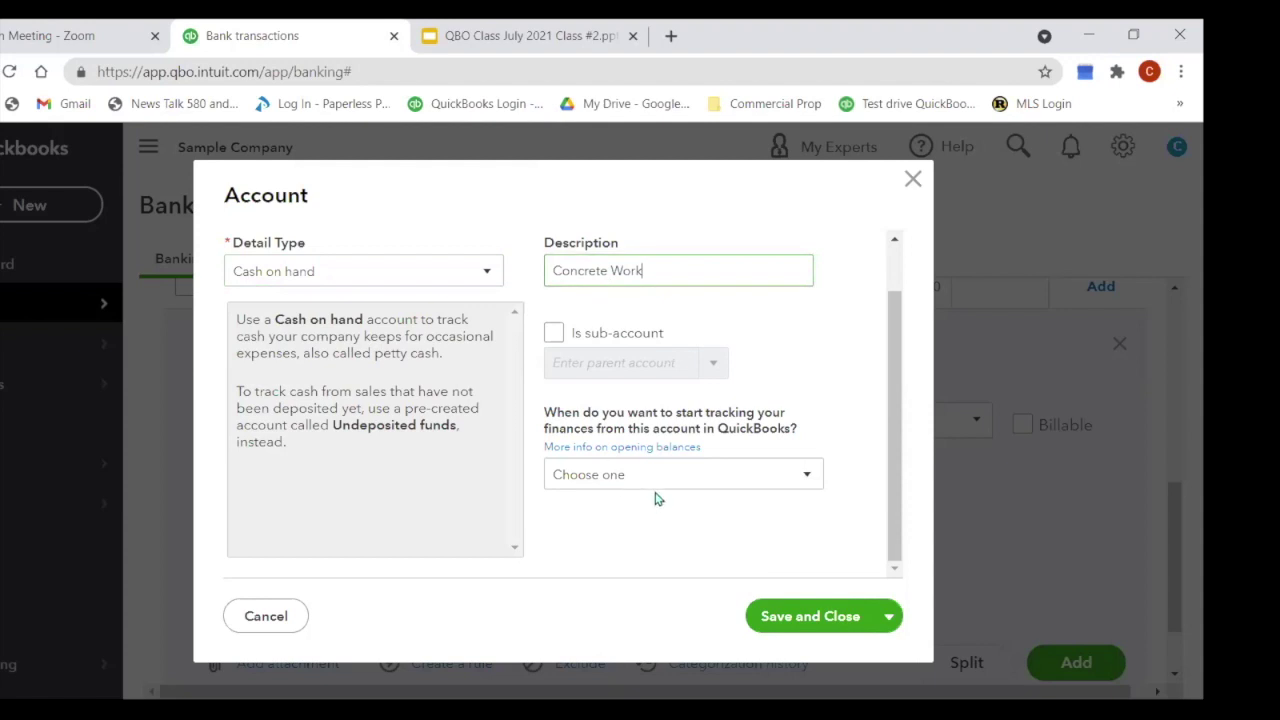
{"action": "left_click", "coordinate": [843, 622]}
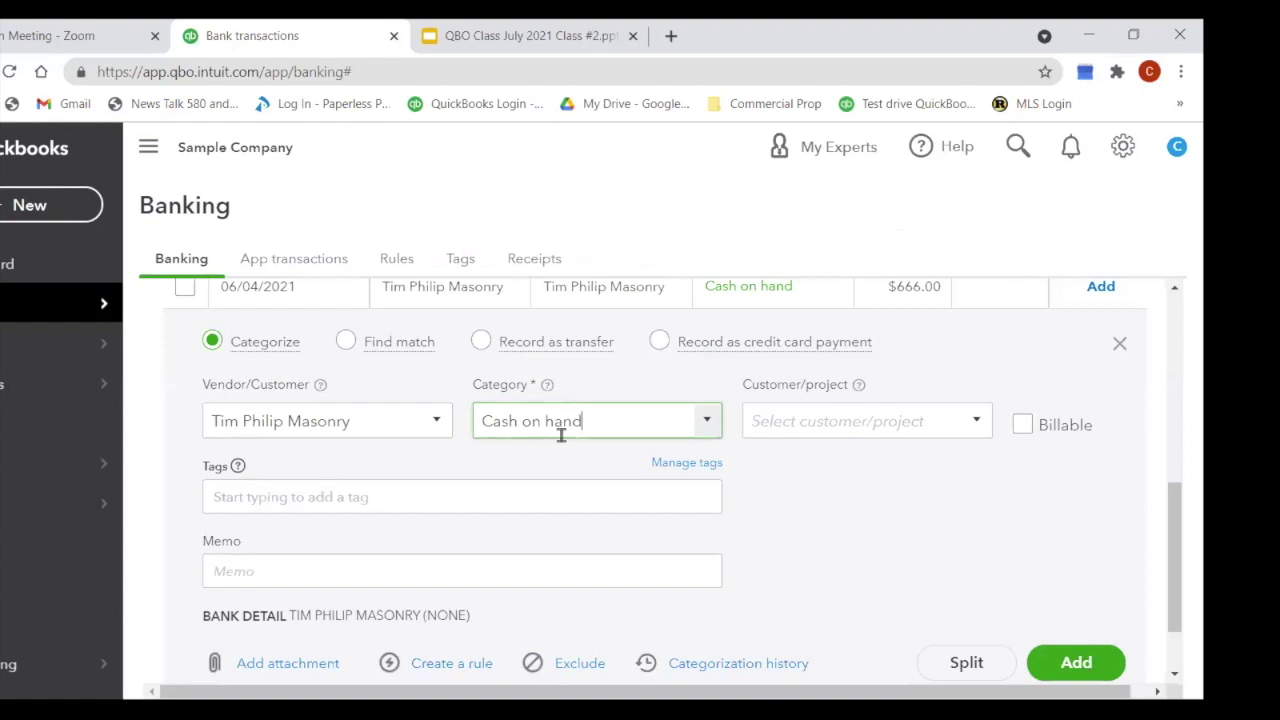
Step: Replace the masonry charge's category entry with Concrete Work
{"action": "left_click_drag", "start_coordinate": [622, 416], "coordinate": [478, 437]}
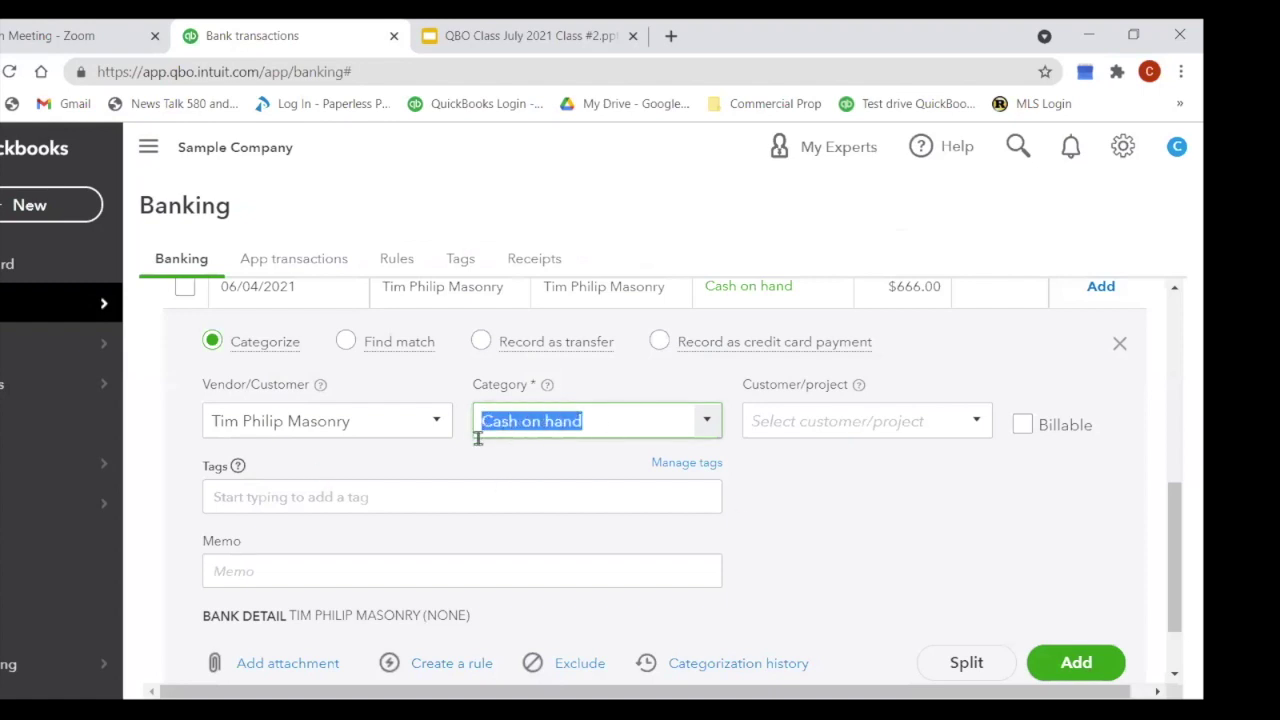
{"action": "type", "text": "concrete"}
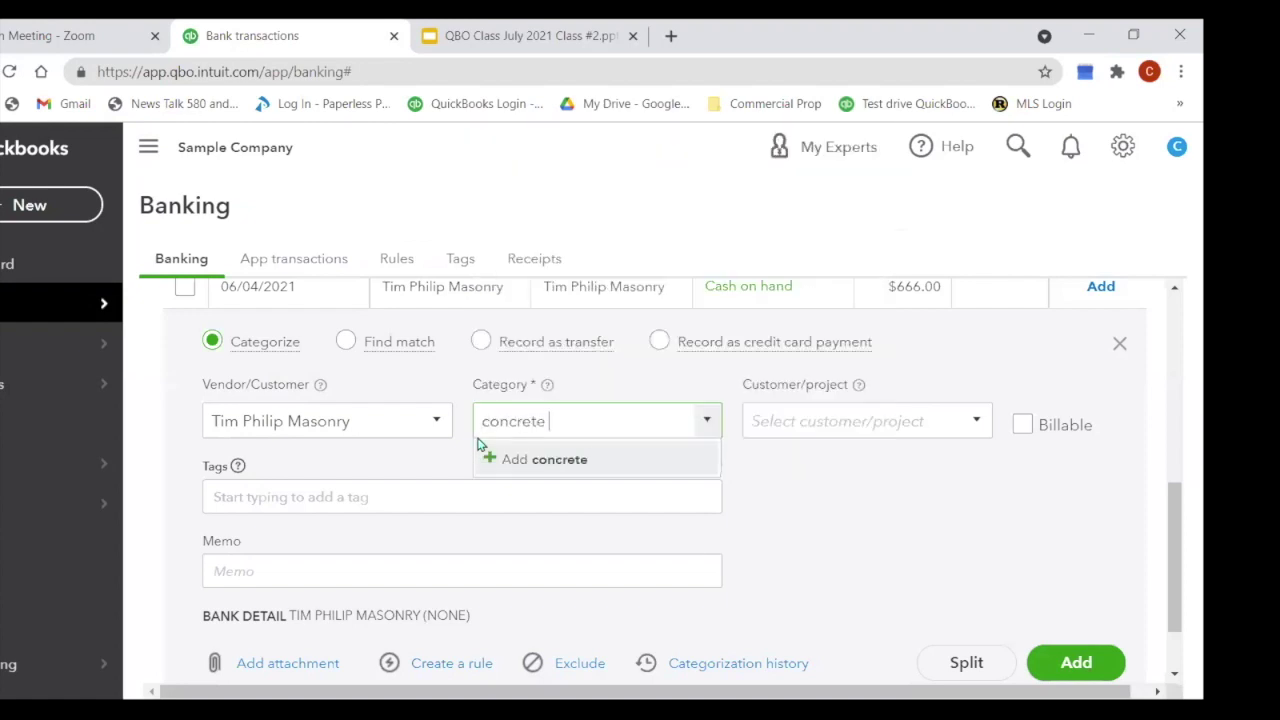
{"action": "key", "text": "BackSpace"}
{"action": "key", "text": "BackSpace"}
{"action": "key", "text": "BackSpace"}
{"action": "key", "text": "BackSpace"}
{"action": "key", "text": "BackSpace"}
{"action": "key", "text": "BackSpace"}
{"action": "key", "text": "BackSpace"}
{"action": "key", "text": "BackSpace"}
{"action": "key", "text": "BackSpace"}
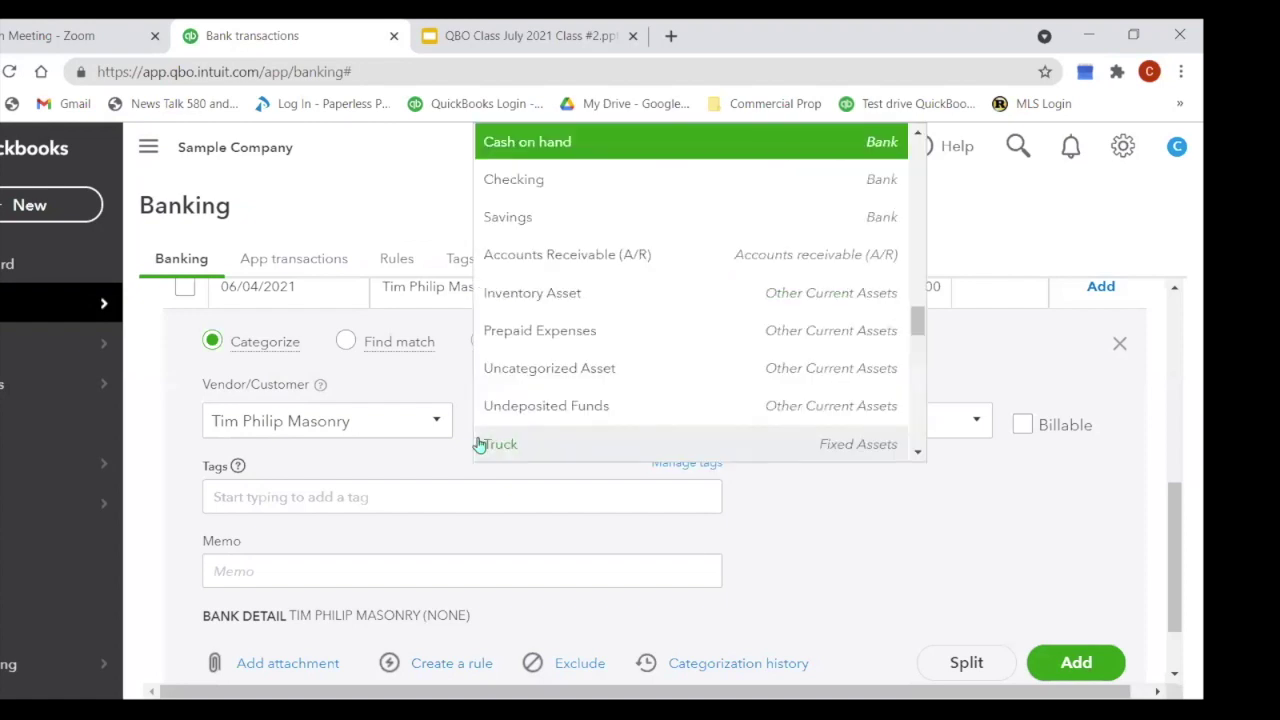
{"action": "type", "text": "Concrete "}
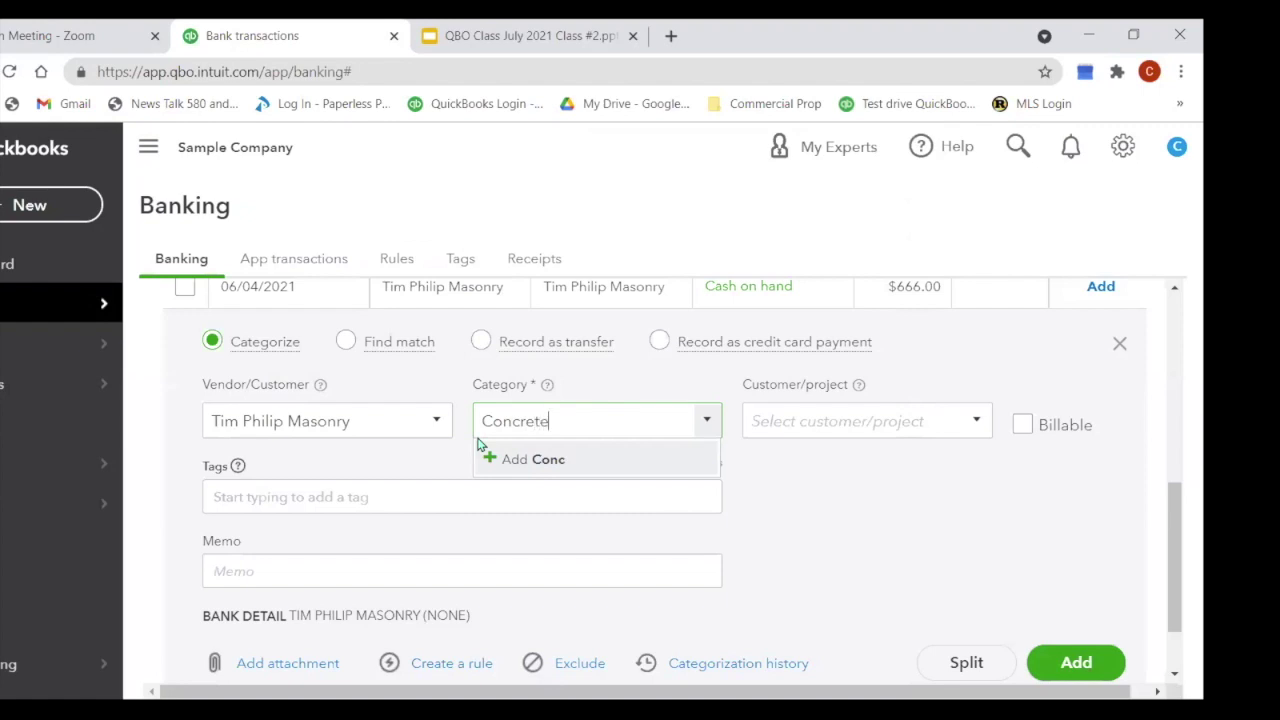
{"action": "type", "text": "Work"}
Step: Create the Concrete Work account with description Concrete Work and add the $666.00 charge under it
{"action": "left_click", "coordinate": [584, 460]}
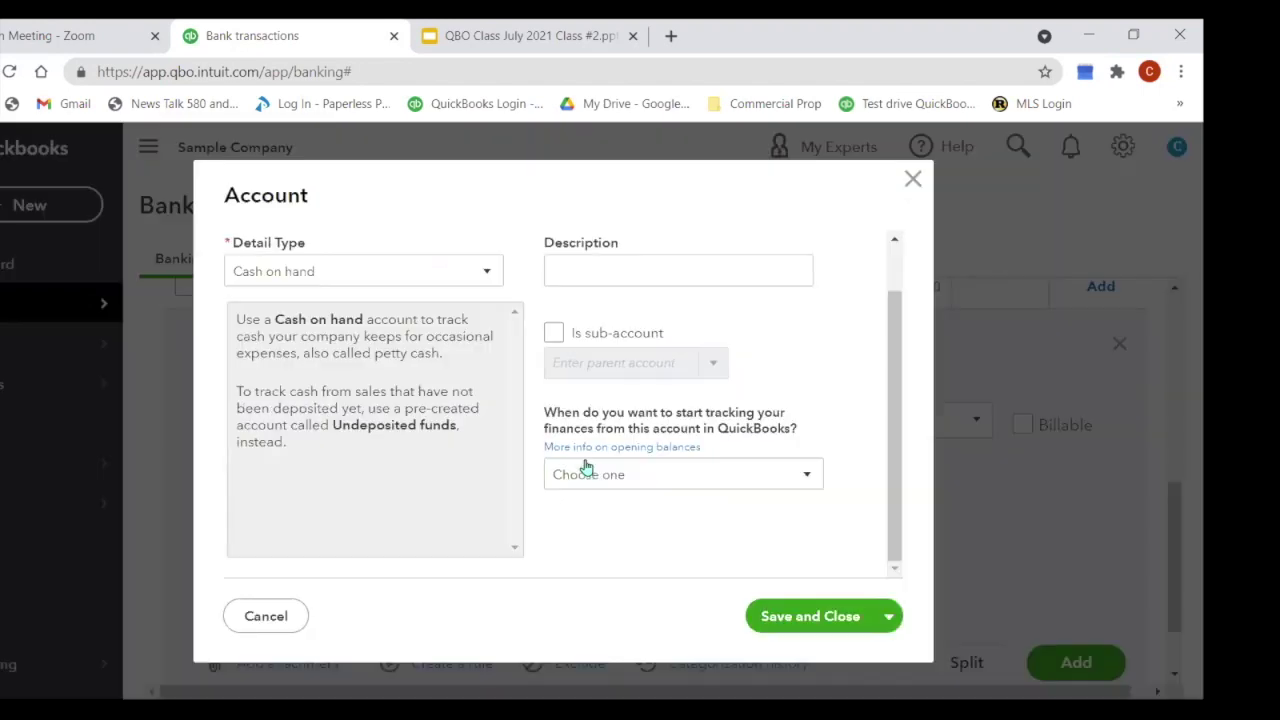
{"action": "left_click", "coordinate": [487, 276]}
{"action": "left_click", "coordinate": [585, 273]}
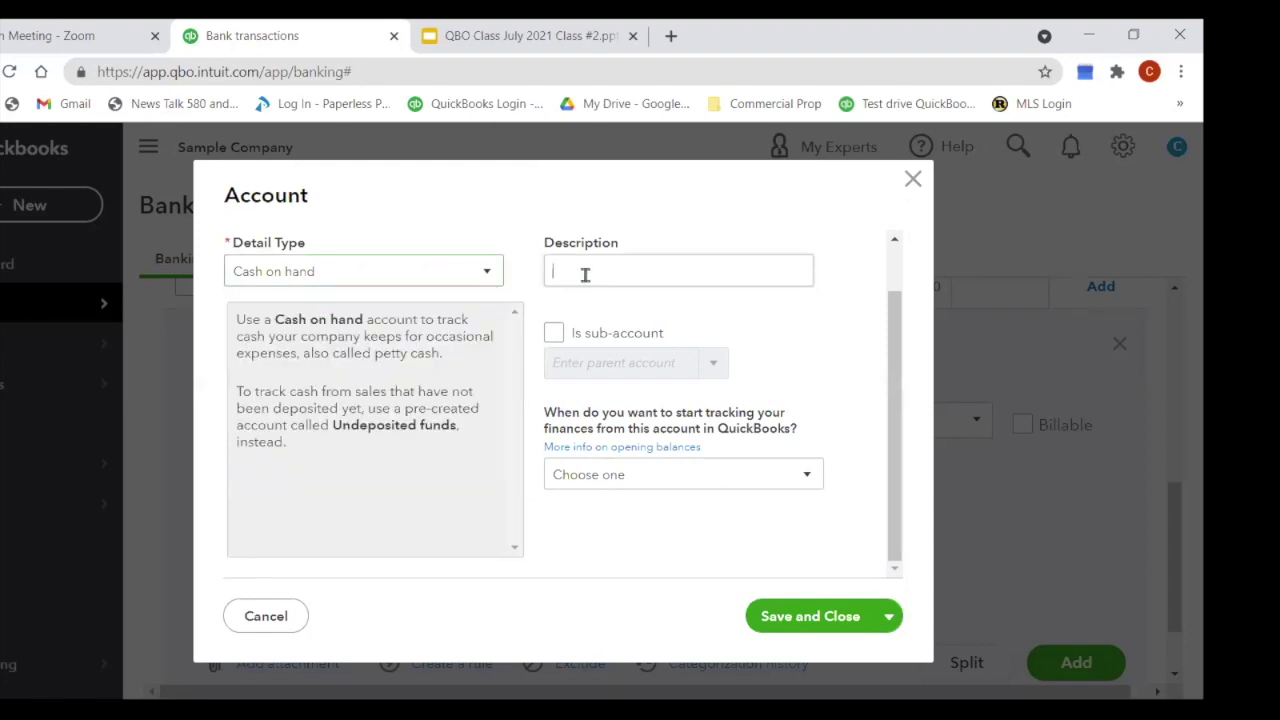
{"action": "type", "text": "Conc"}
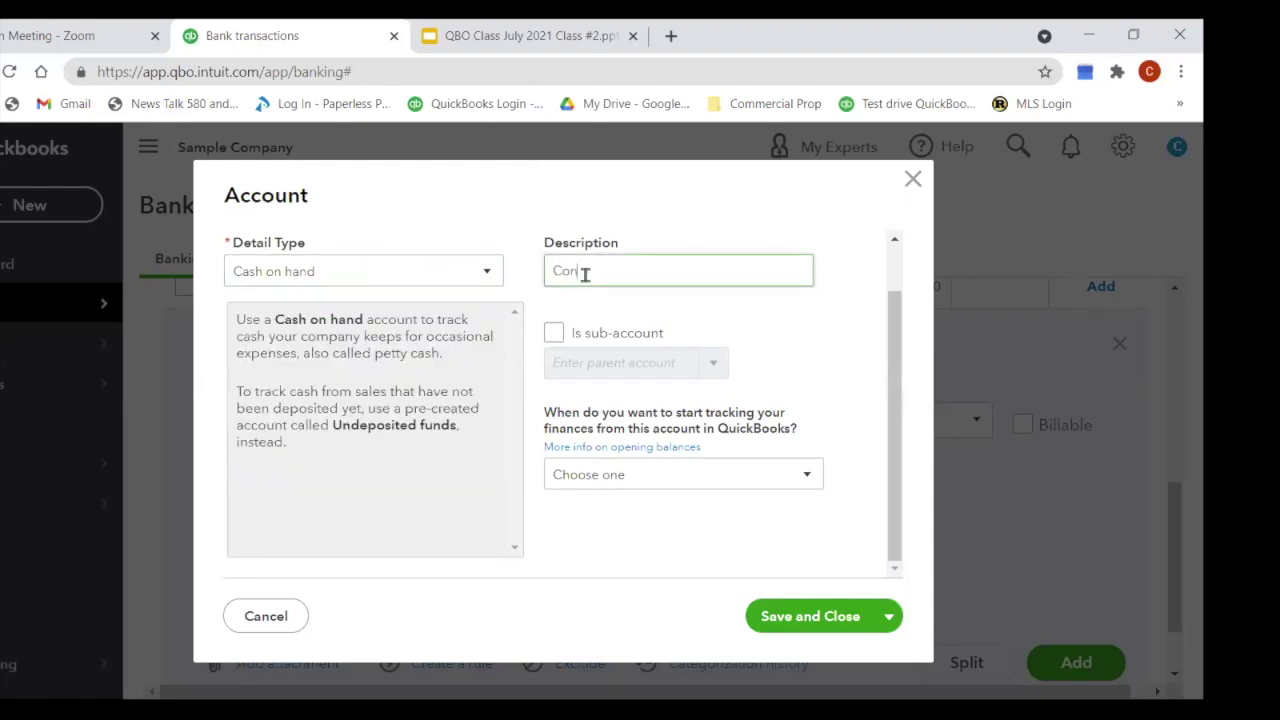
{"action": "type", "text": "rete Work"}
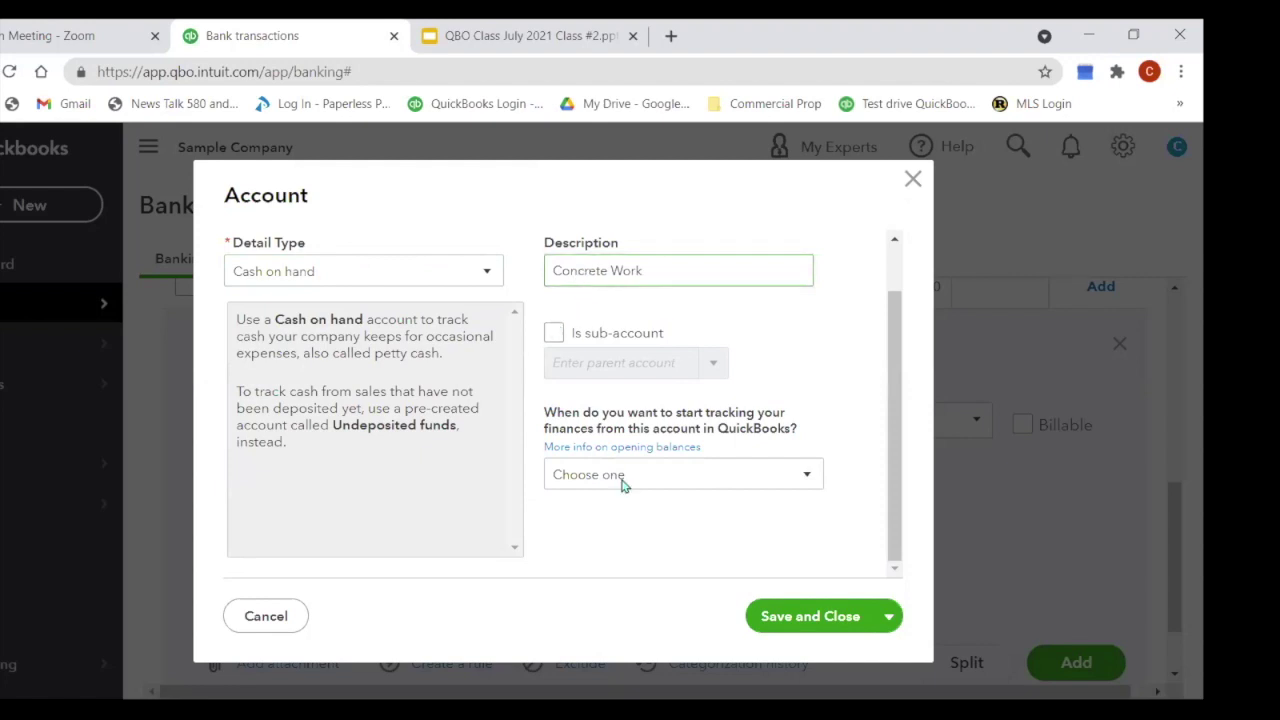
{"action": "left_click", "coordinate": [735, 403]}
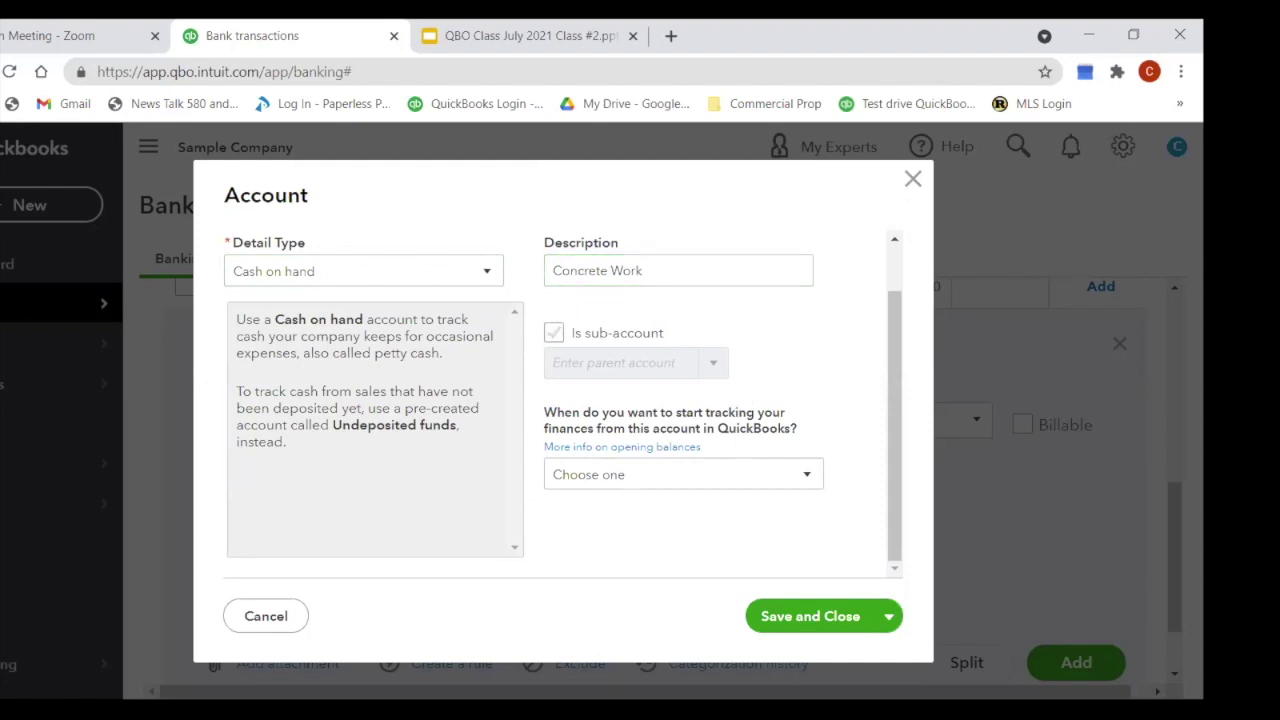
{"action": "left_click", "coordinate": [827, 625]}
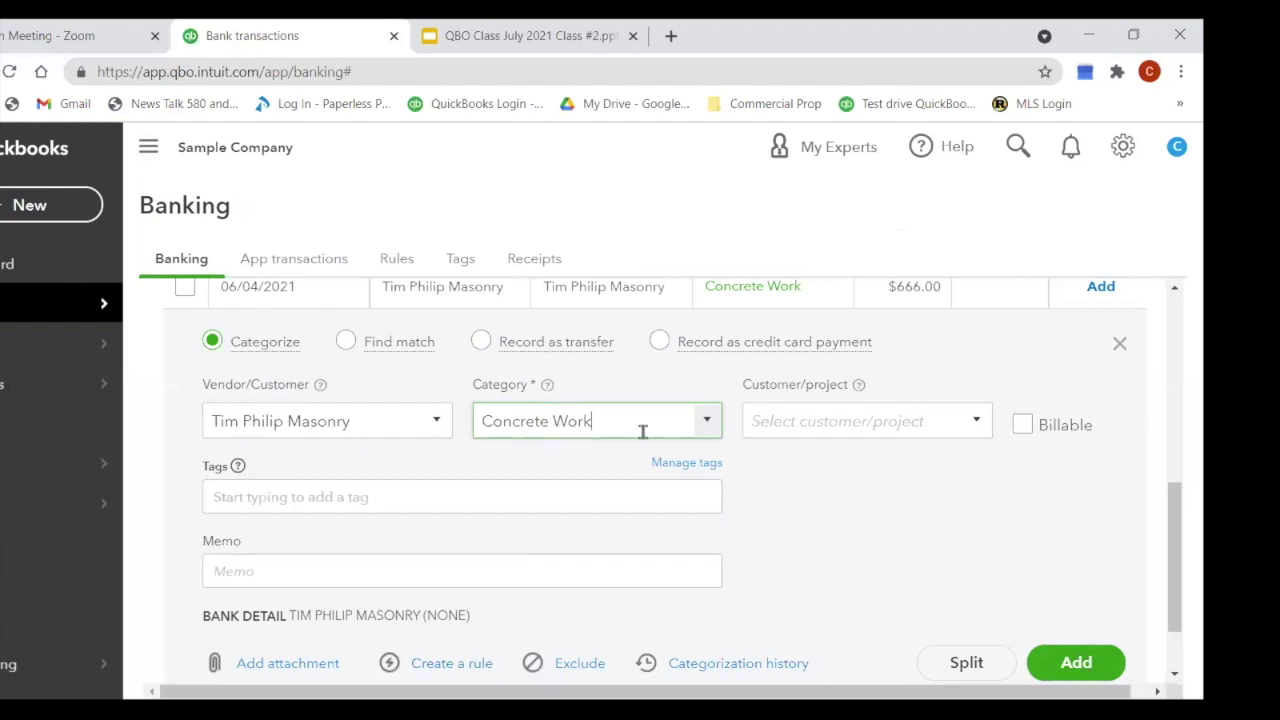
{"action": "left_click", "coordinate": [1068, 668]}
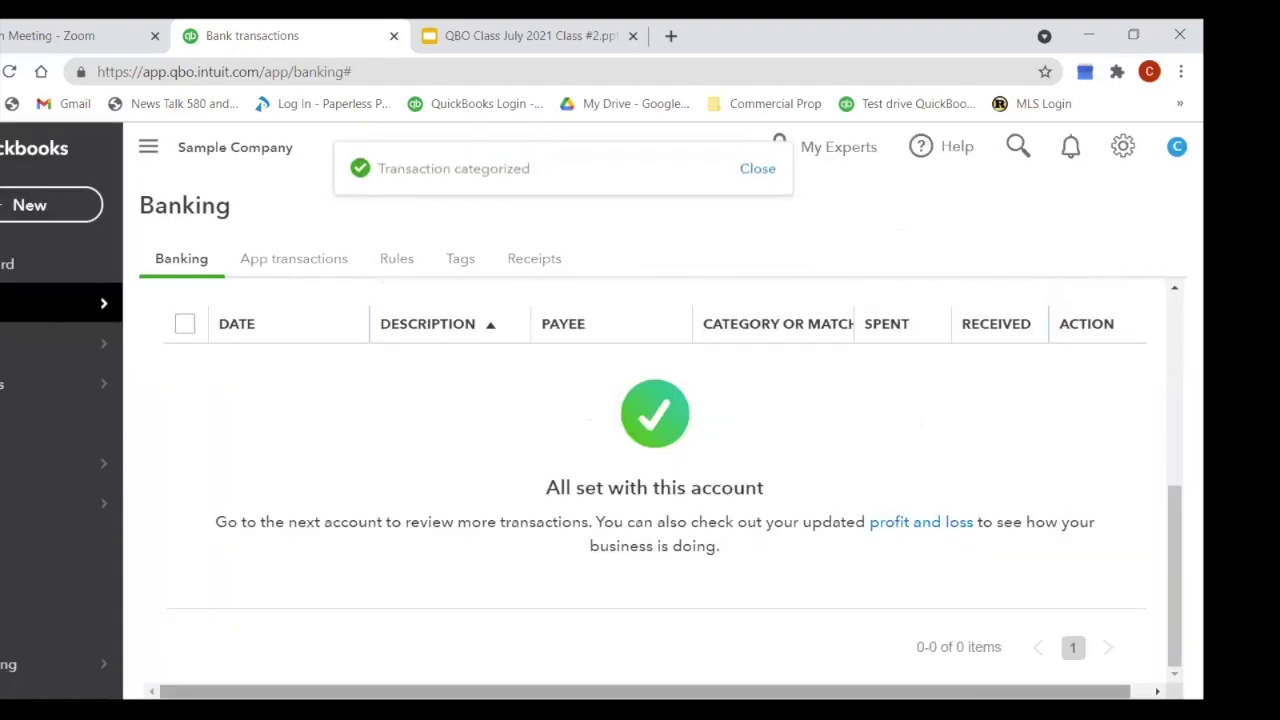
Step: Switch to the App transactions tab under Banking to see the Amazon Business and Square connections
{"action": "scroll", "coordinate": [460, 457], "scroll_direction": "up", "scroll_amount": 5}
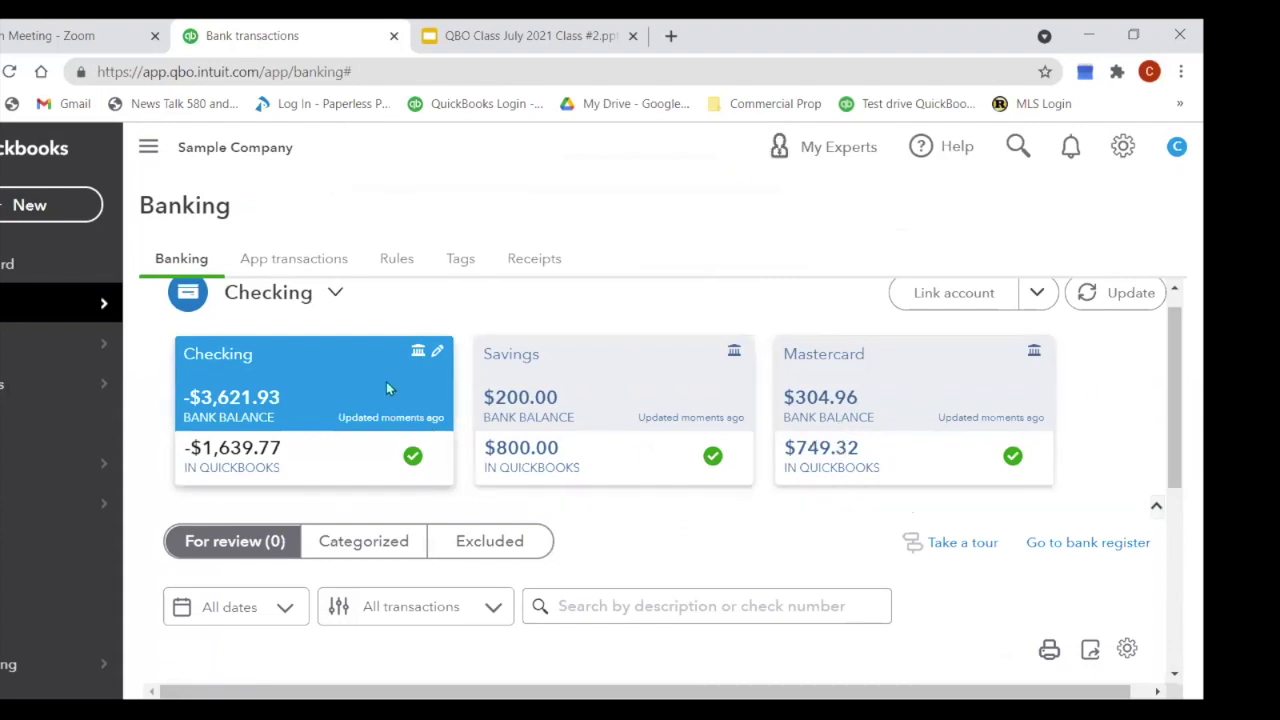
{"action": "left_click", "coordinate": [277, 261]}
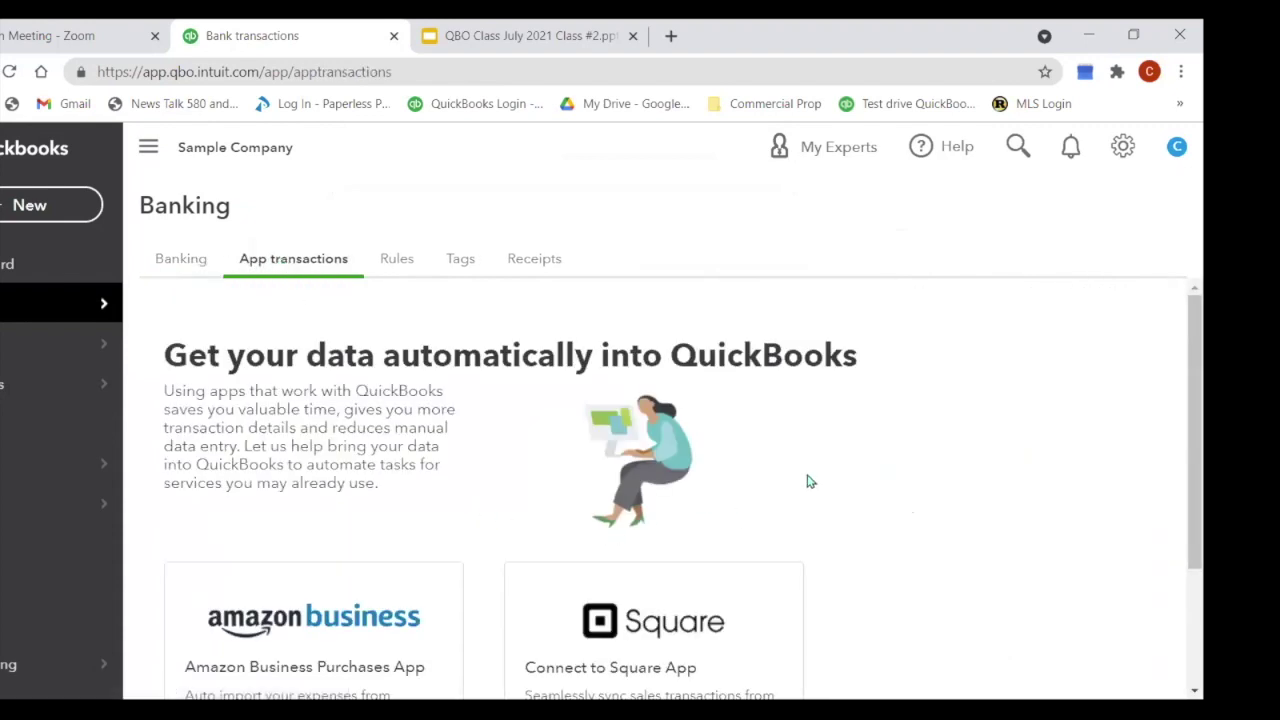
Step: Browse App transactions and the Banking tab back and forth, ending on the Checking, Savings and Mastercard cards
{"action": "scroll", "coordinate": [810, 482], "scroll_direction": "down", "scroll_amount": 2}
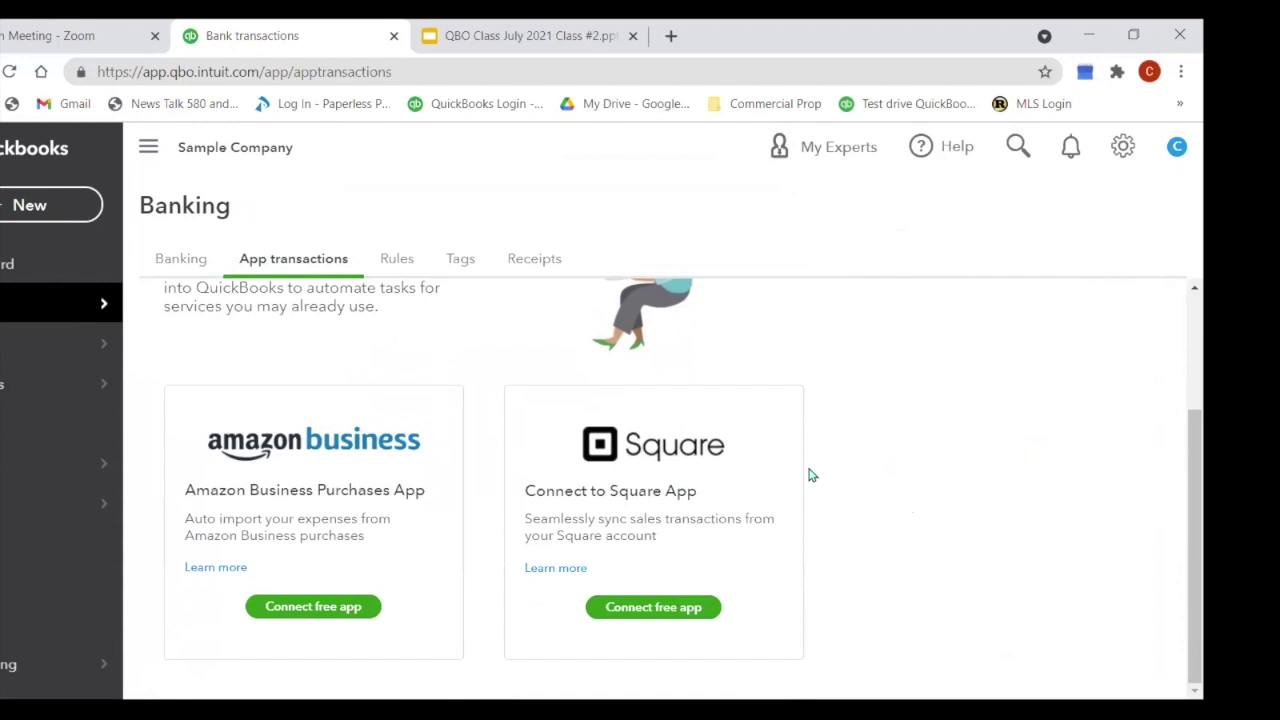
{"action": "scroll", "coordinate": [811, 474], "scroll_direction": "up", "scroll_amount": 2}
{"action": "scroll", "coordinate": [860, 478], "scroll_direction": "down", "scroll_amount": 2}
{"action": "left_click", "coordinate": [190, 270]}
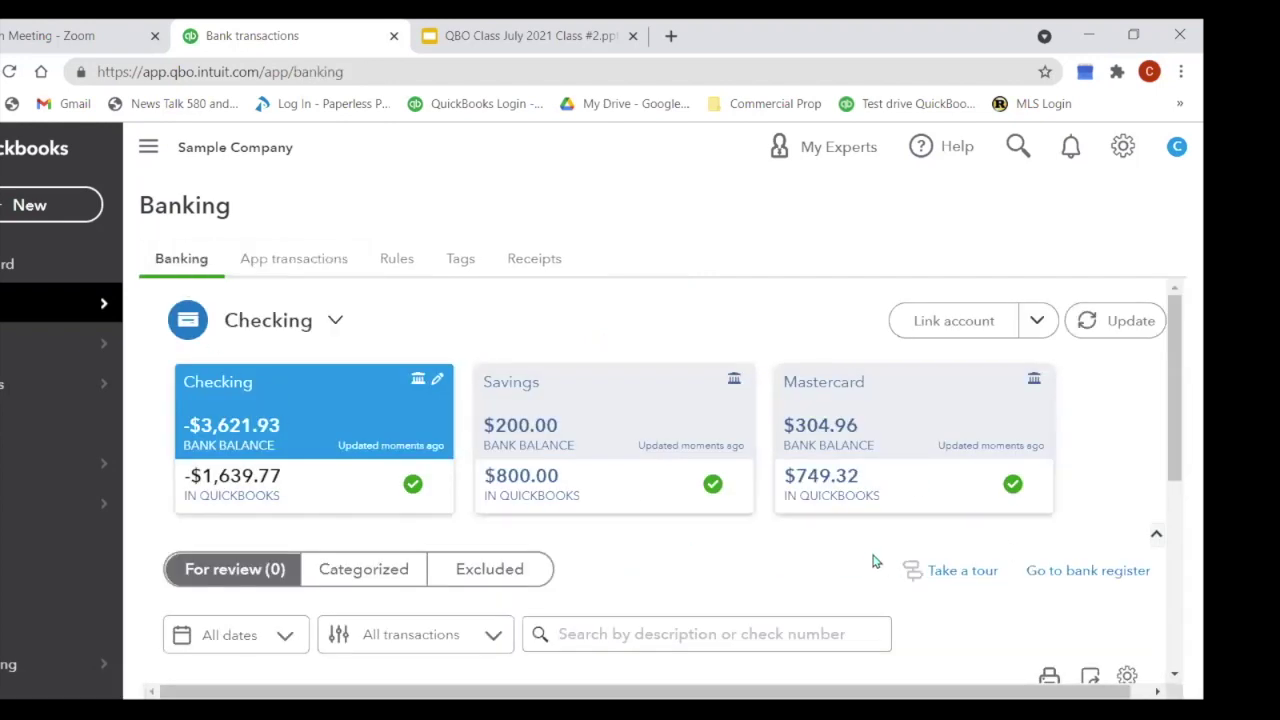
{"action": "scroll", "coordinate": [1117, 423], "scroll_direction": "down", "scroll_amount": 3}
{"action": "scroll", "coordinate": [562, 540], "scroll_direction": "up", "scroll_amount": 3}
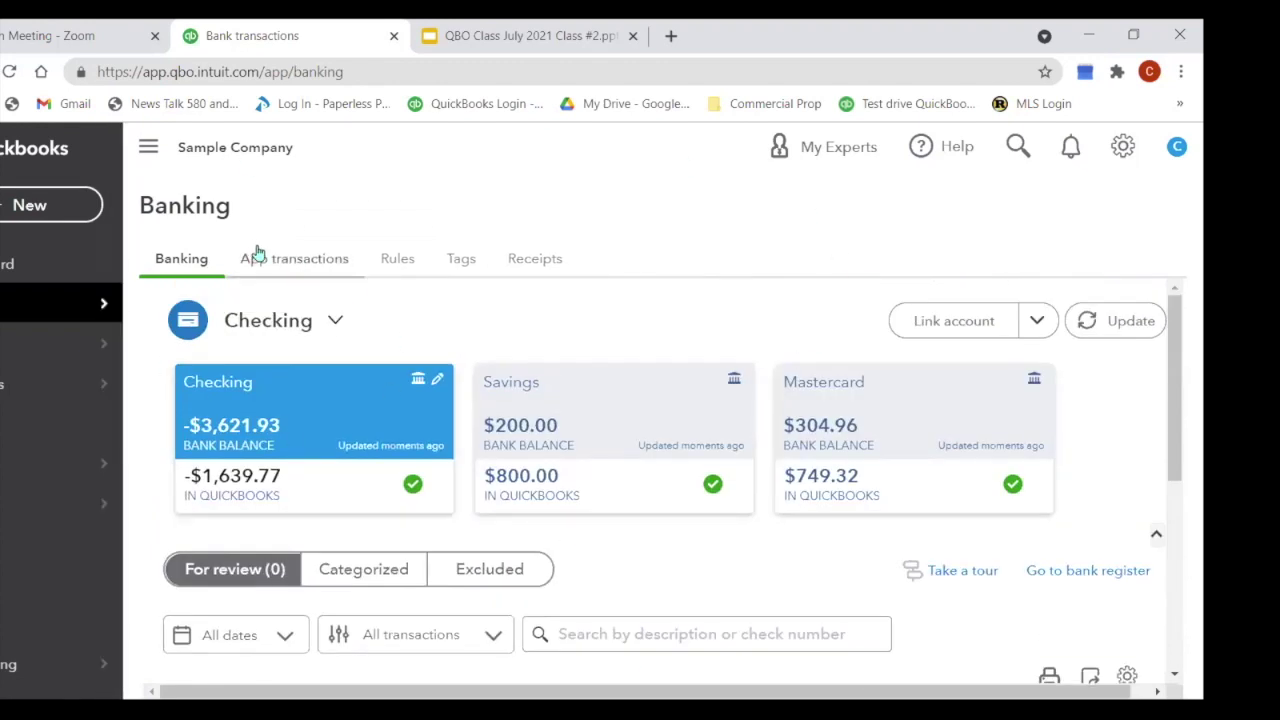
{"action": "left_click", "coordinate": [281, 268]}
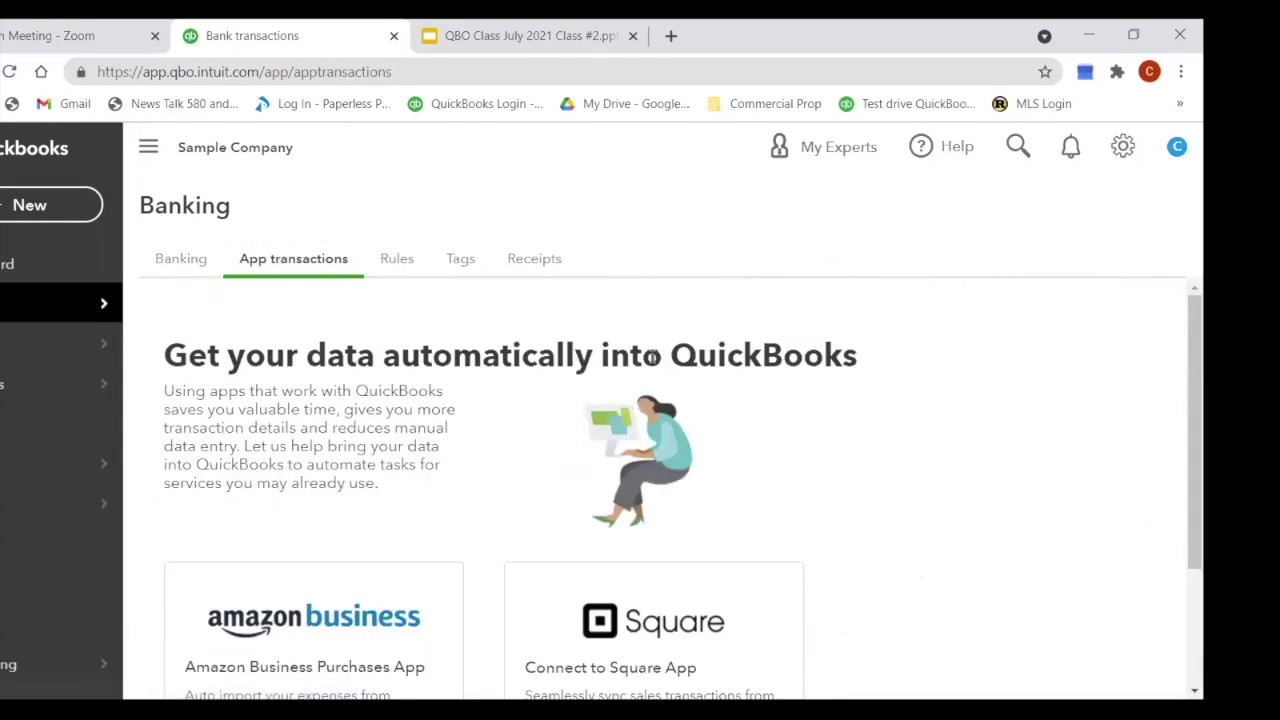
{"action": "scroll", "coordinate": [608, 342], "scroll_direction": "down", "scroll_amount": 3}
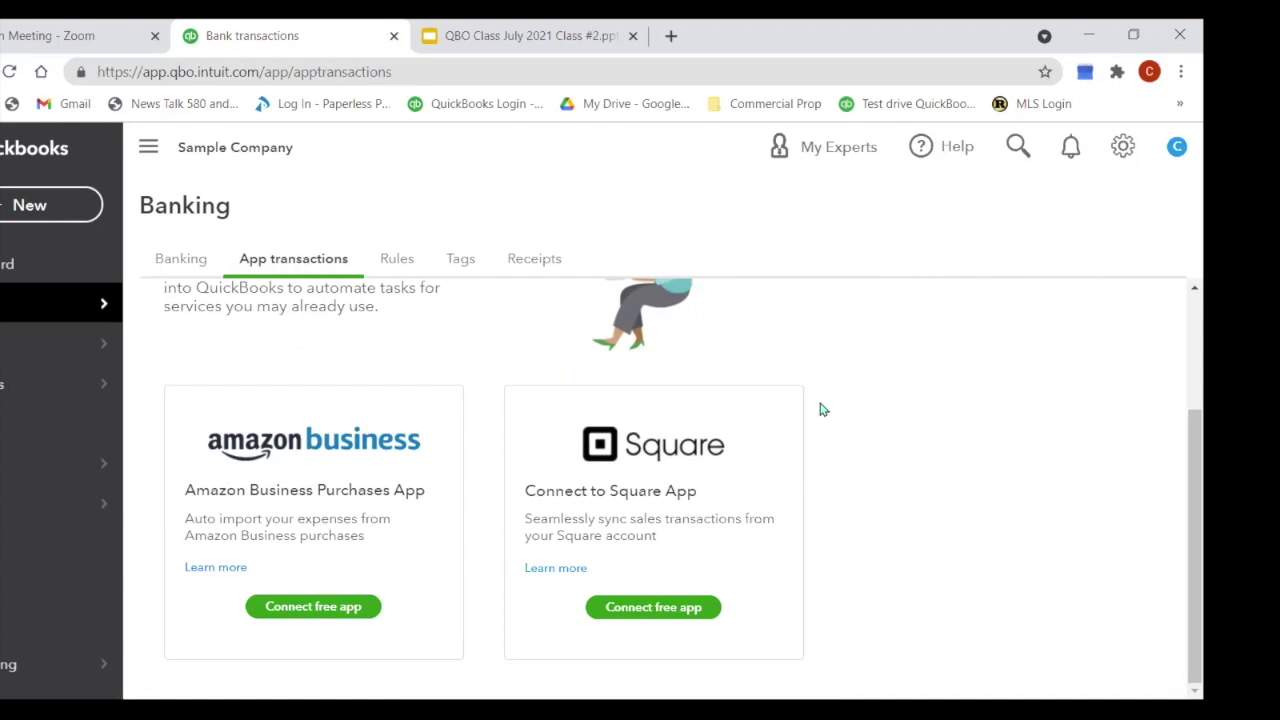
{"action": "scroll", "coordinate": [806, 434], "scroll_direction": "up", "scroll_amount": 3}
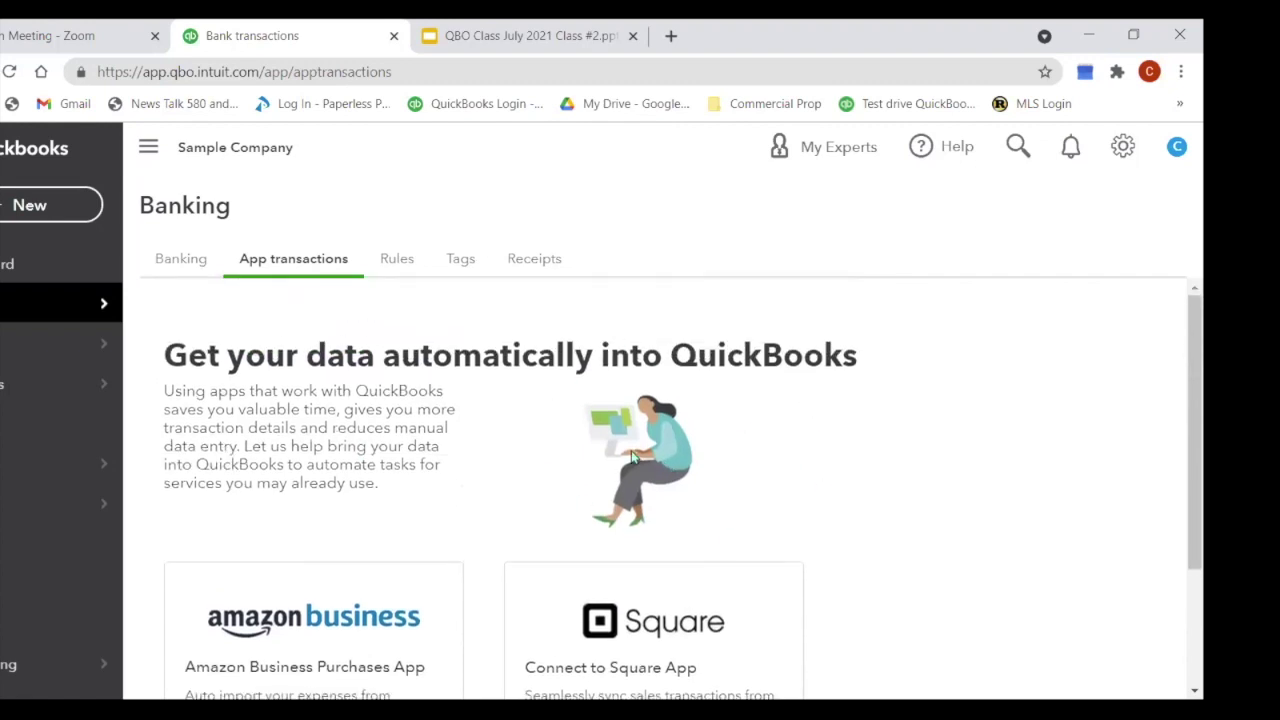
{"action": "left_click", "coordinate": [185, 270]}
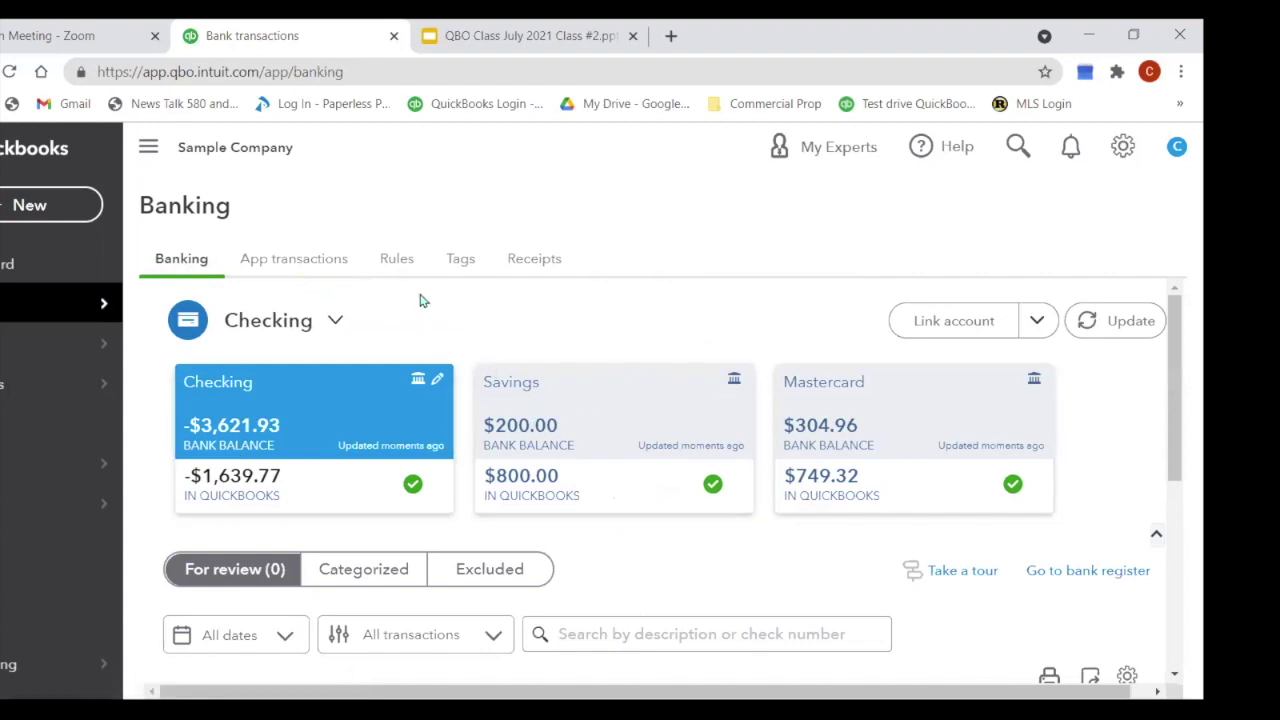
Step: Review the A1 Rental and Bessies Books rules on the Rules tab, then go to Receipts
{"action": "left_click", "coordinate": [397, 262]}
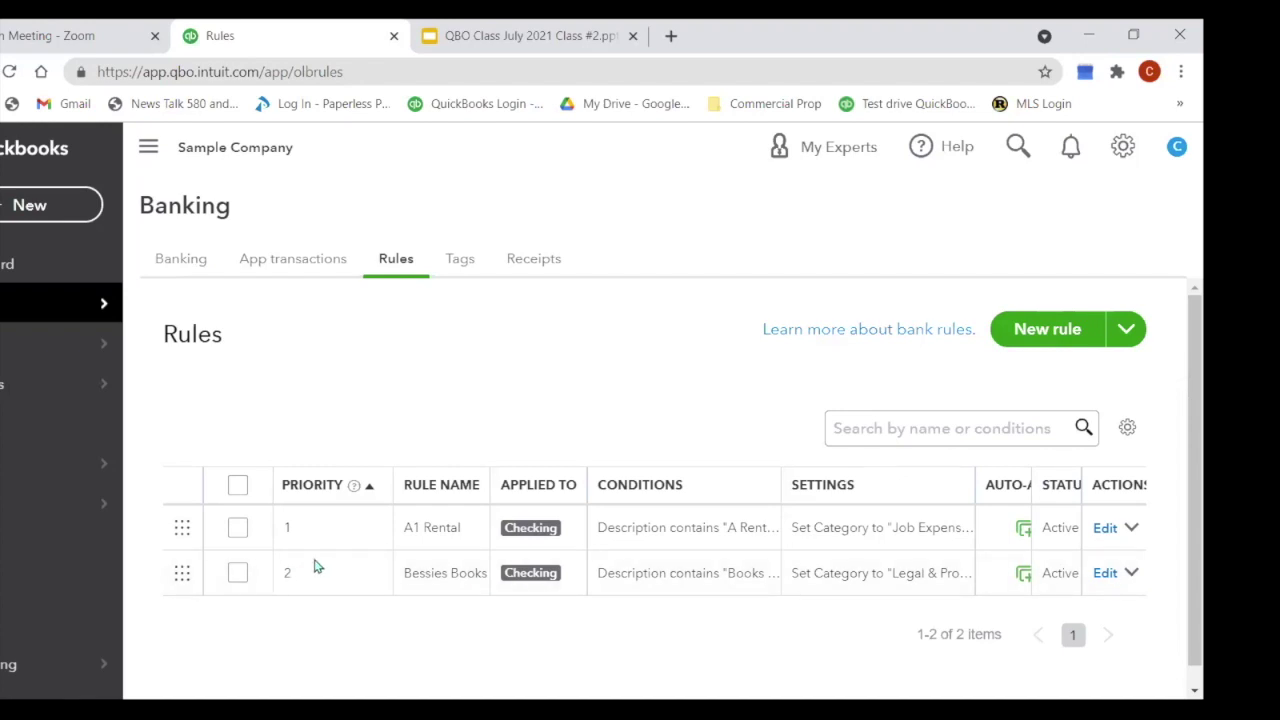
{"action": "left_click", "coordinate": [534, 262]}
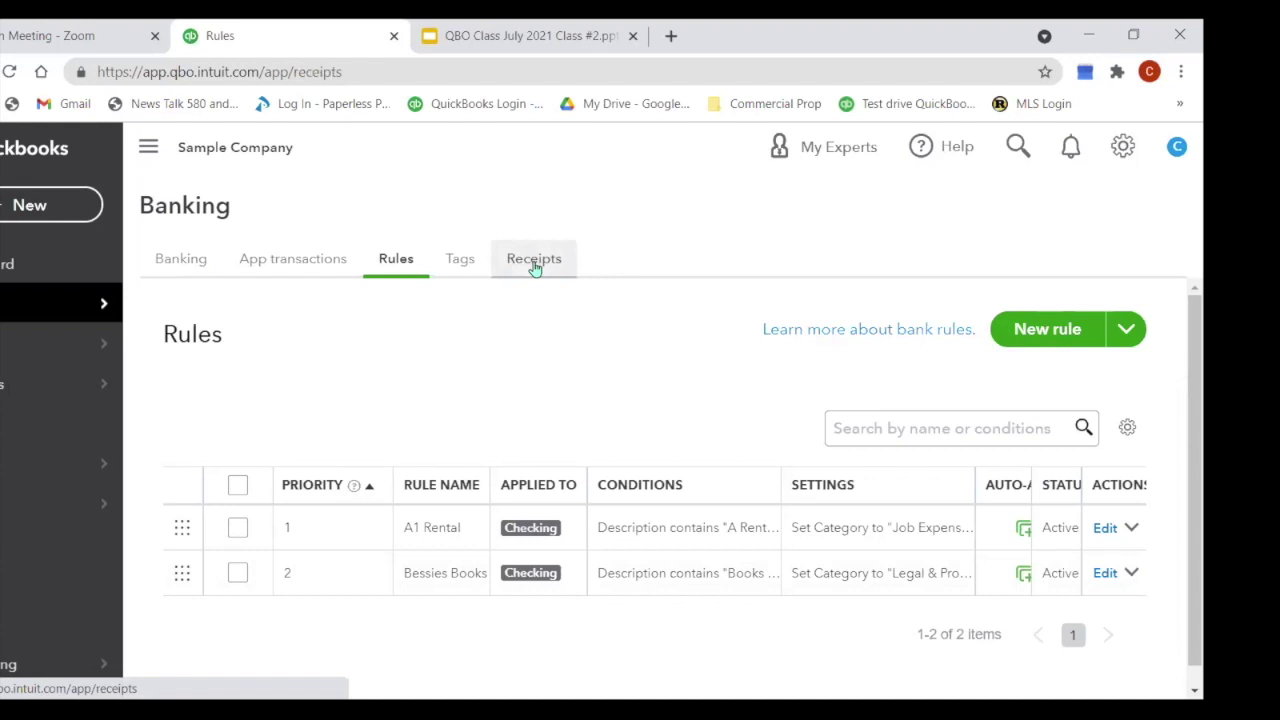
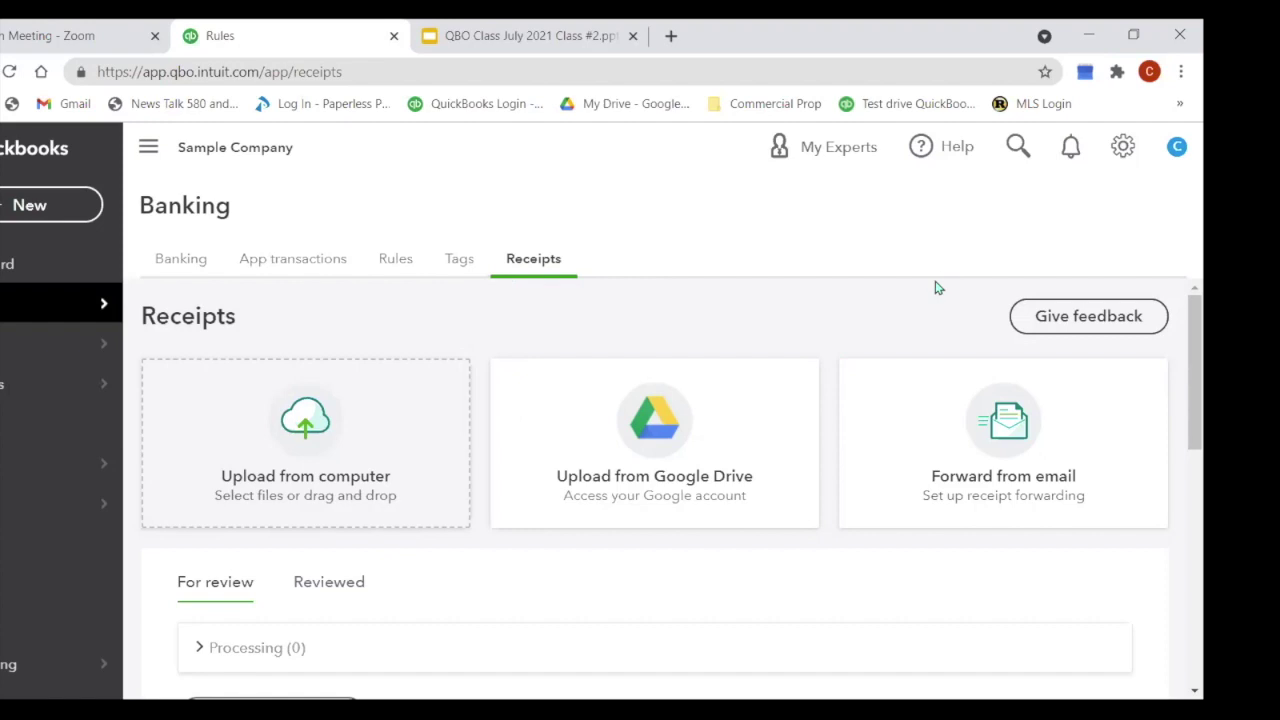
Step: Switch from Receipts back to the Banking tab's Checking, Savings and Mastercard overview
{"action": "scroll", "coordinate": [934, 286], "scroll_direction": "down", "scroll_amount": 5}
{"action": "scroll", "coordinate": [920, 309], "scroll_direction": "down", "scroll_amount": 2}
{"action": "scroll", "coordinate": [920, 309], "scroll_direction": "up", "scroll_amount": 7}
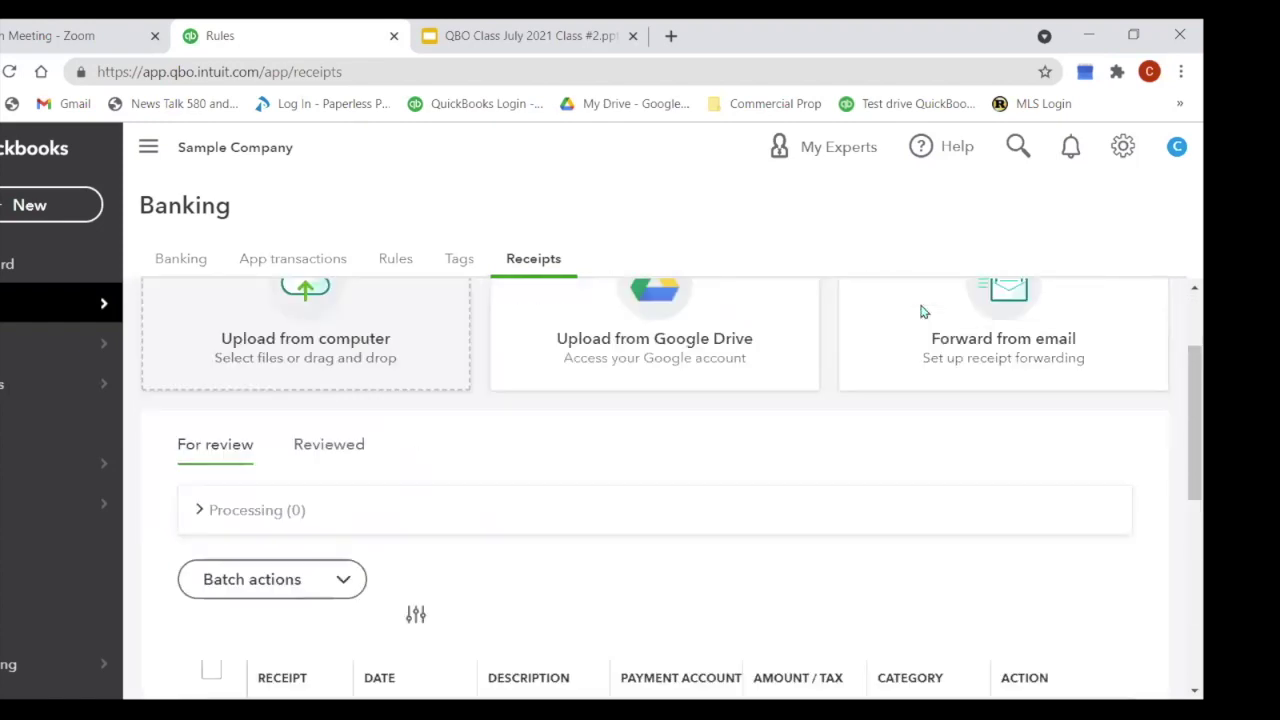
{"action": "mouse_move", "coordinate": [53, 309]}
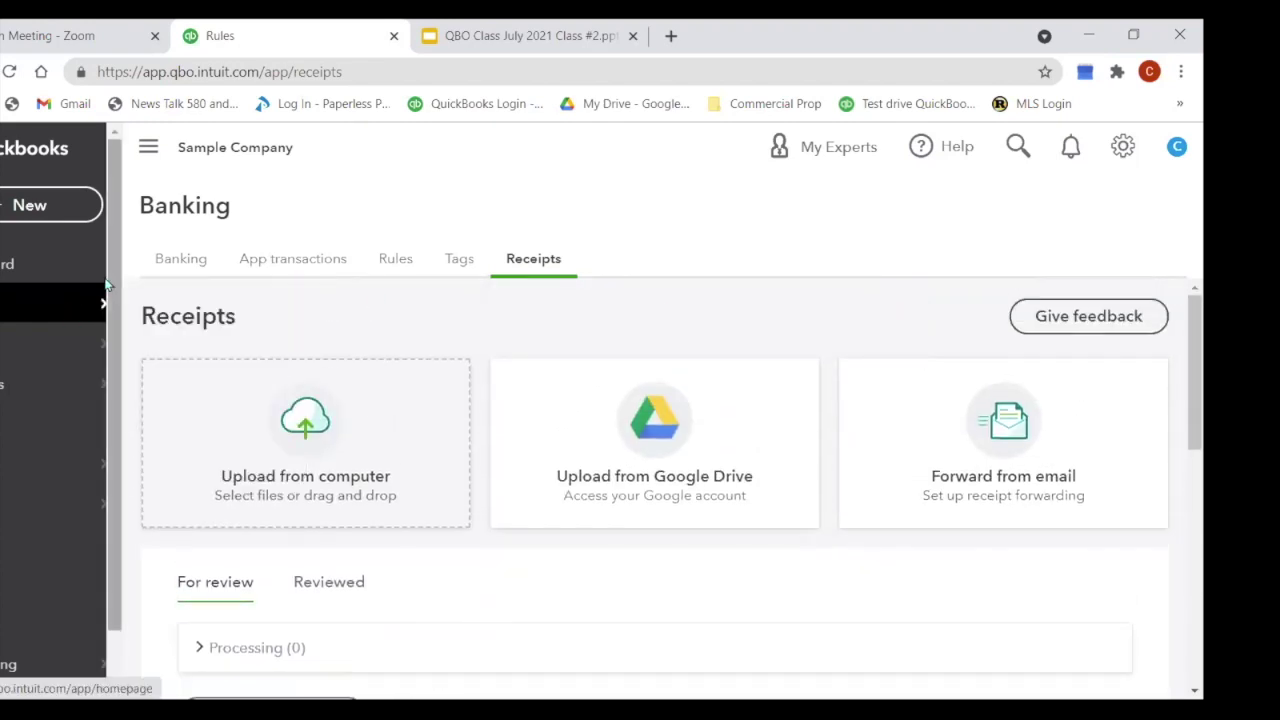
{"action": "left_click", "coordinate": [170, 270]}
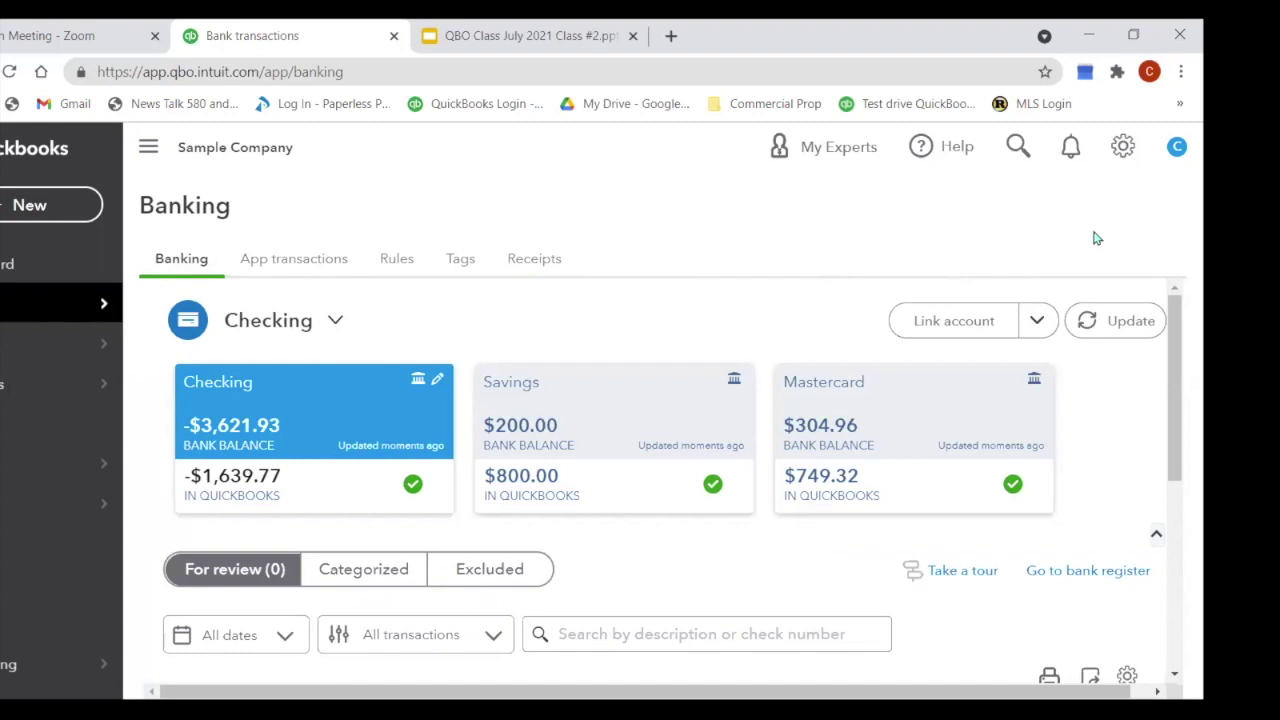
{"action": "left_click", "coordinate": [1124, 149]}
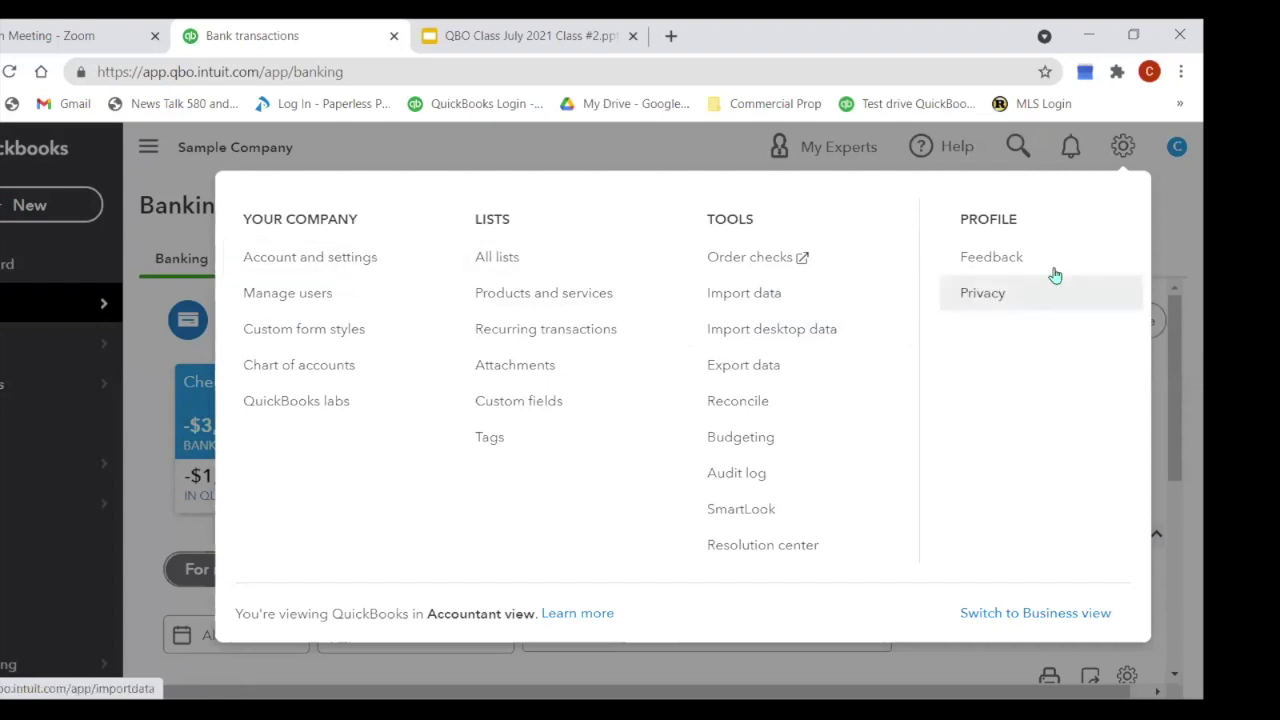
{"action": "left_click", "coordinate": [1180, 203]}
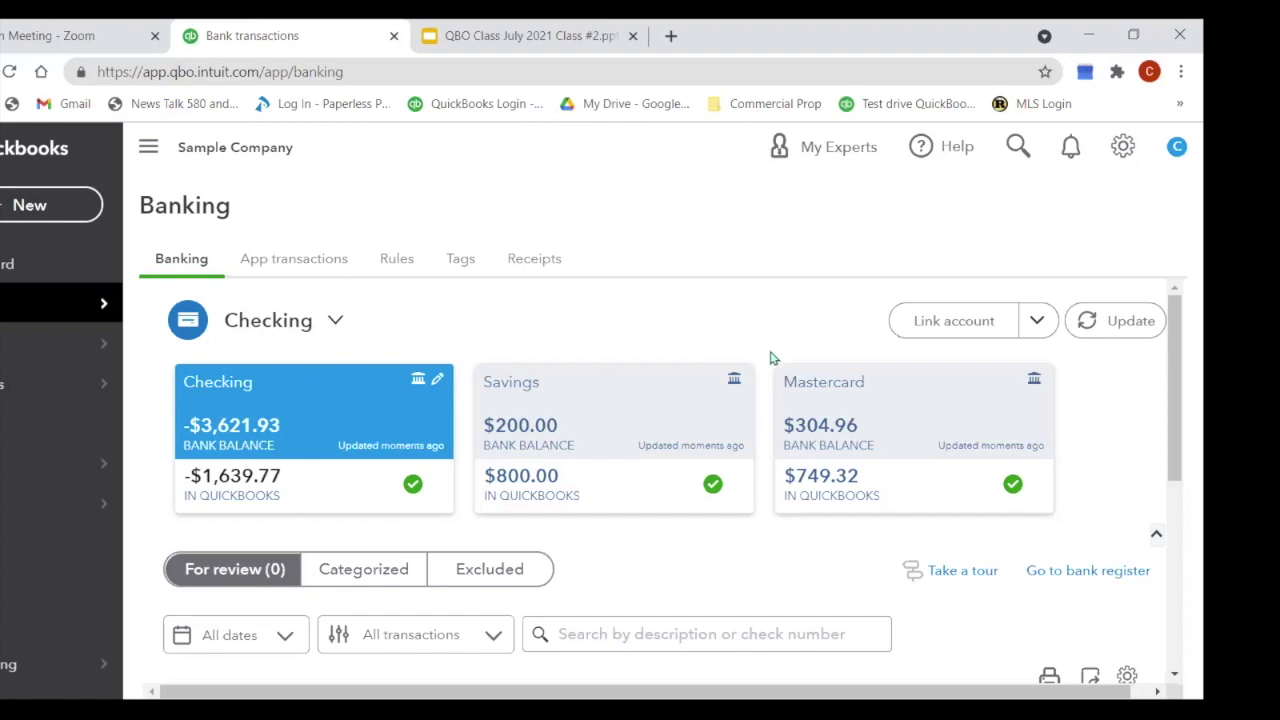
Step: Open the Checking account's bank register, dismiss its tour, and start a new expense
{"action": "left_click", "coordinate": [1085, 571]}
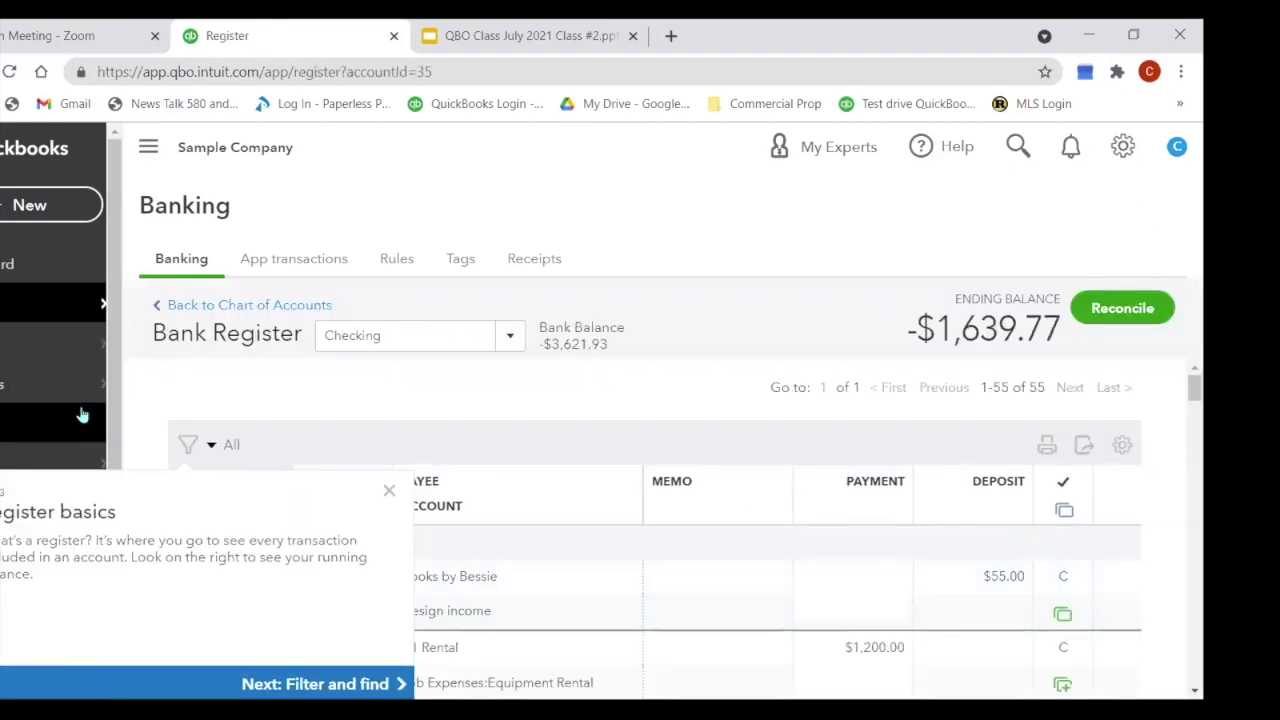
{"action": "left_click", "coordinate": [389, 490]}
{"action": "left_click", "coordinate": [60, 210]}
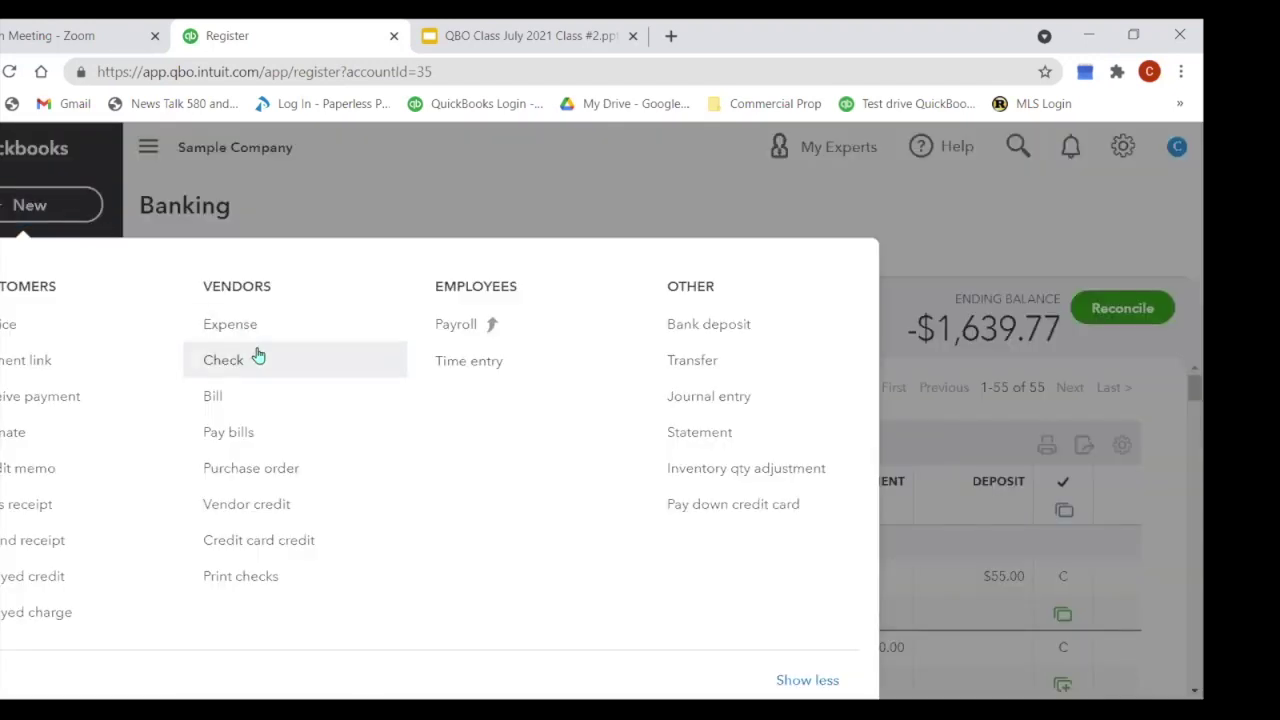
{"action": "left_click", "coordinate": [236, 332]}
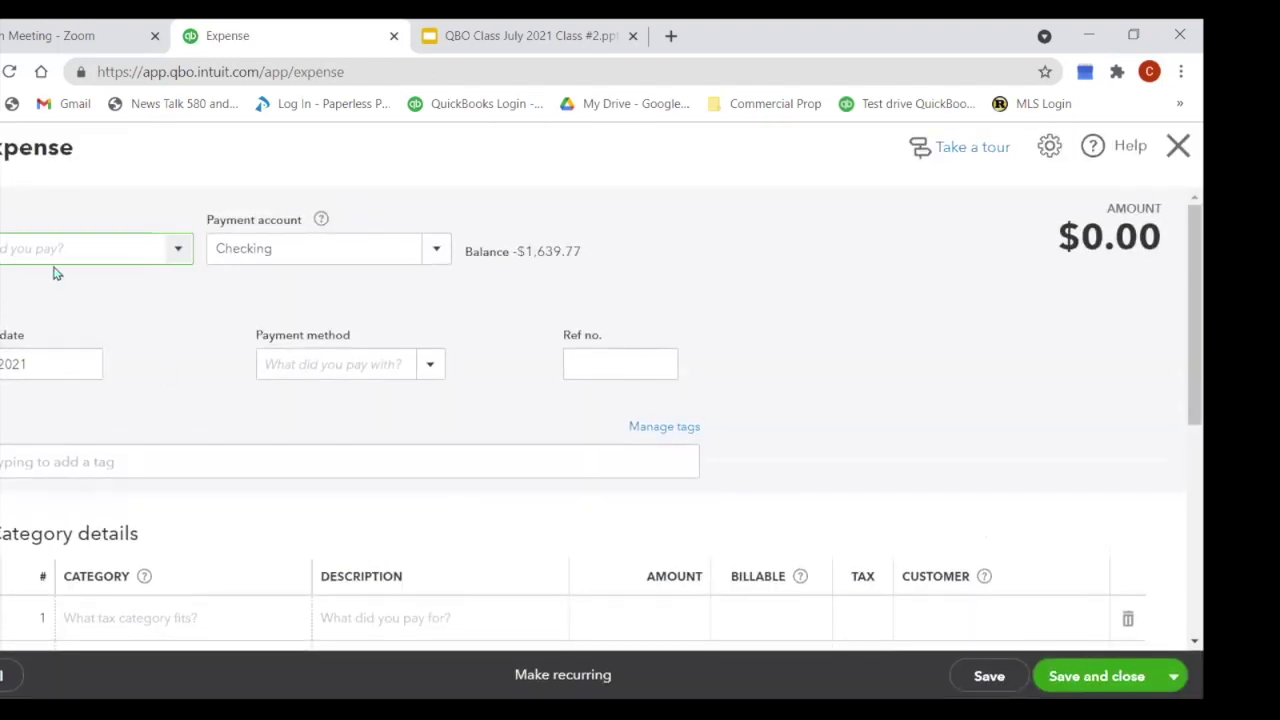
Step: Add Office Depot as a new vendor and set it as the expense payee
{"action": "left_click", "coordinate": [61, 252]}
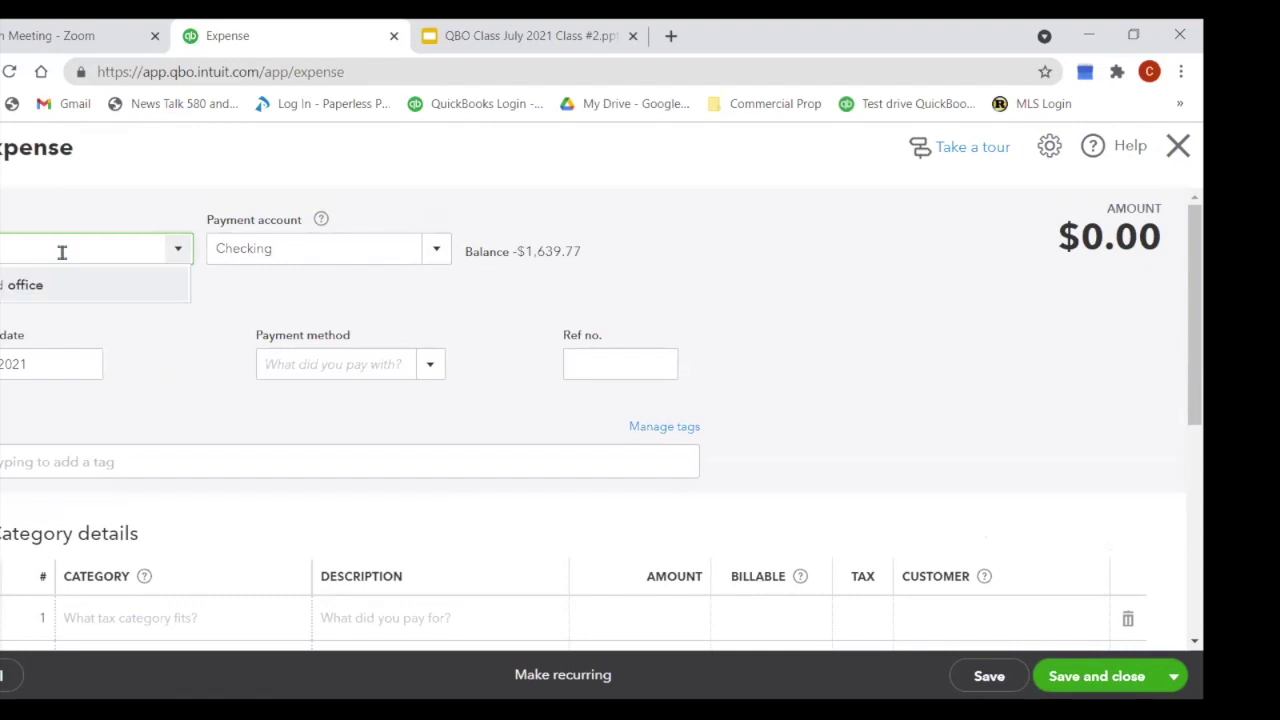
{"action": "key", "text": "ctrl+a"}
{"action": "key", "text": "BackSpace"}
{"action": "type", "text": "O"}
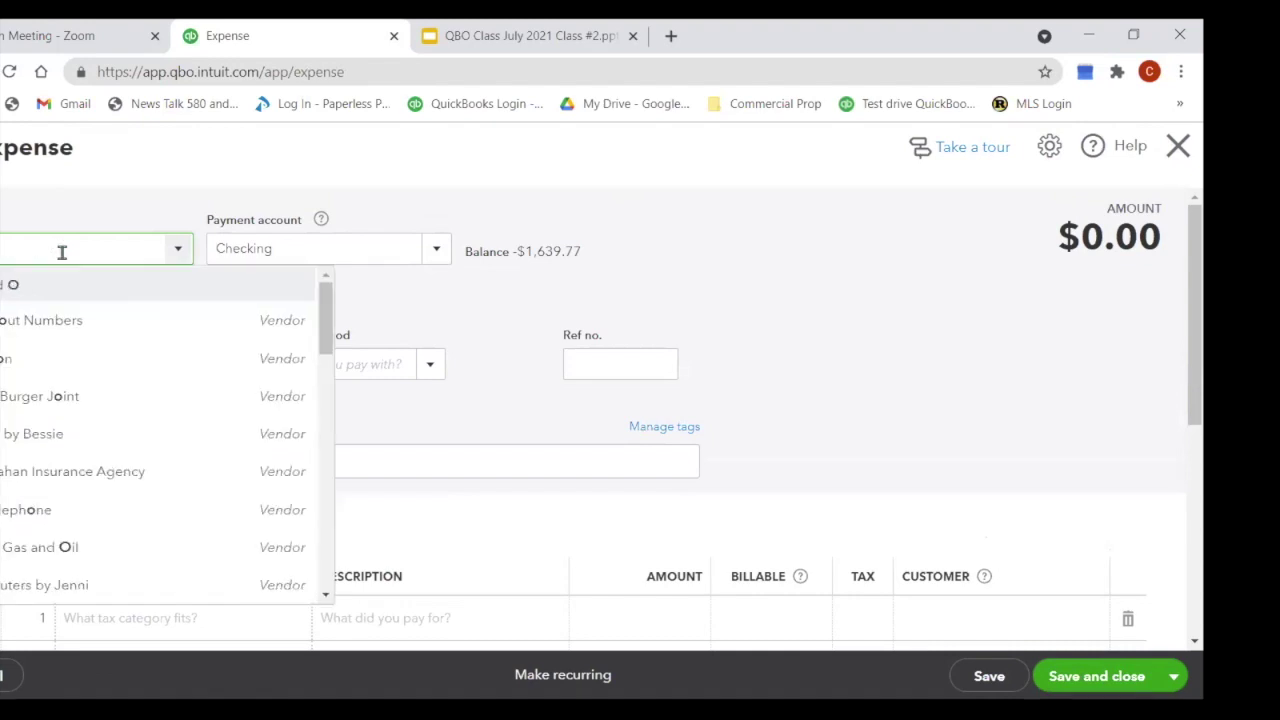
{"action": "type", "text": "ffice Depot"}
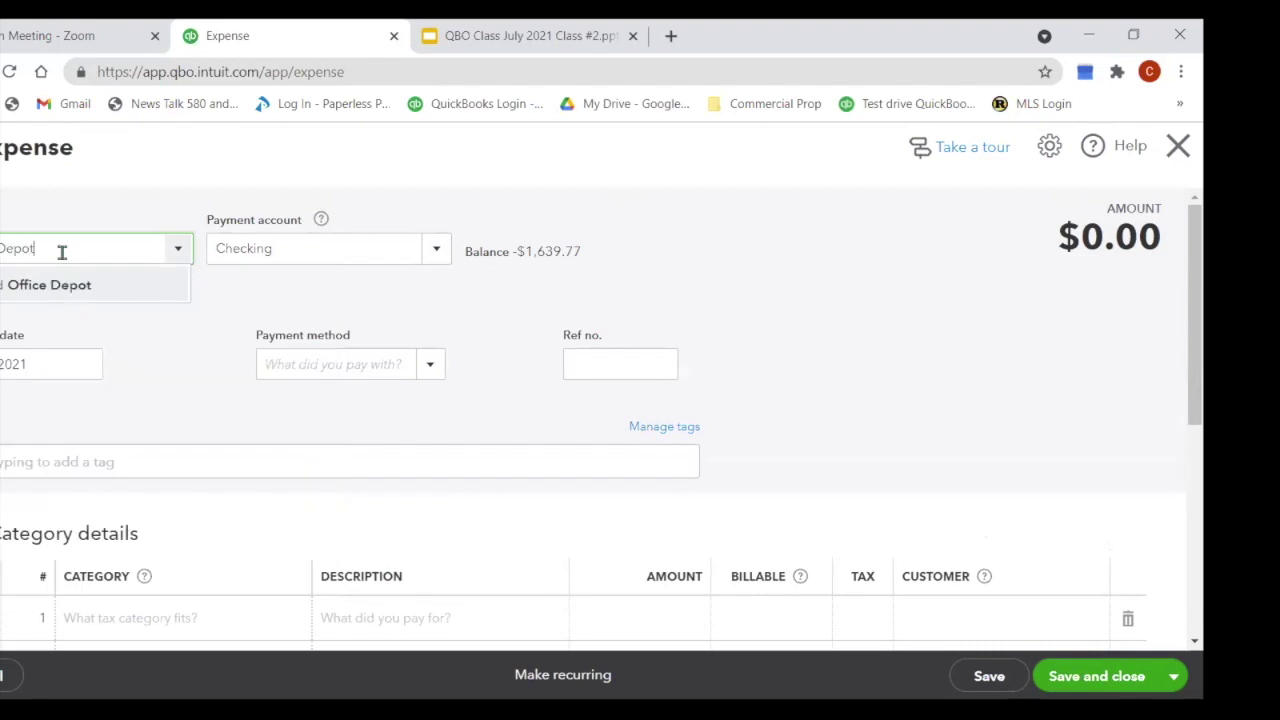
{"action": "left_click", "coordinate": [50, 285]}
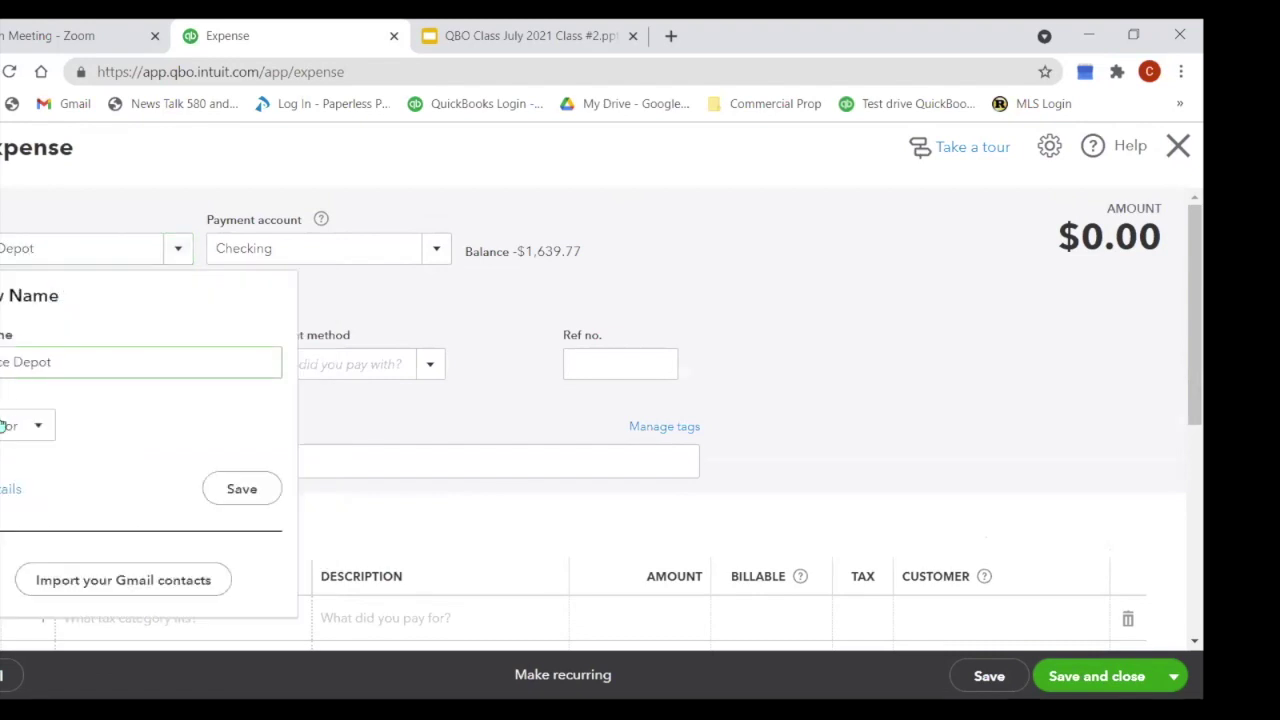
{"action": "left_click", "coordinate": [241, 490]}
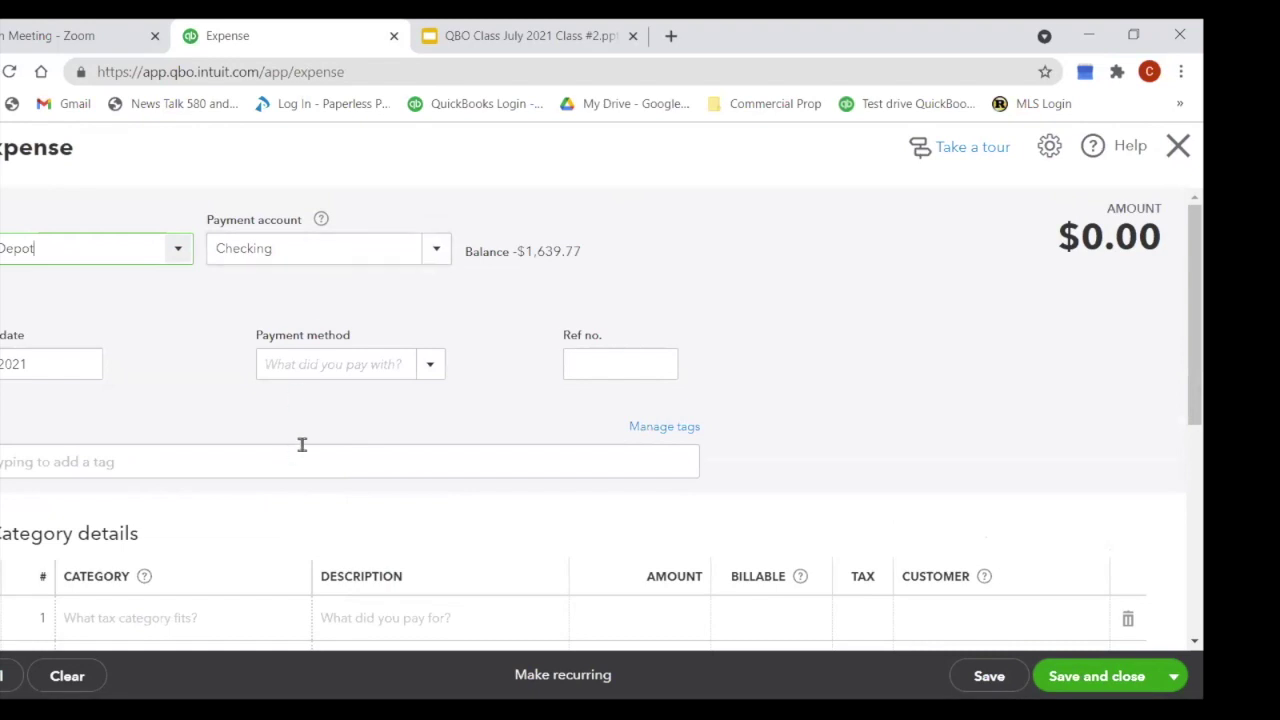
{"action": "scroll", "coordinate": [302, 444], "scroll_direction": "down", "scroll_amount": 1}
{"action": "scroll", "coordinate": [302, 444], "scroll_direction": "down", "scroll_amount": 5}
{"action": "left_click", "coordinate": [46, 443]}
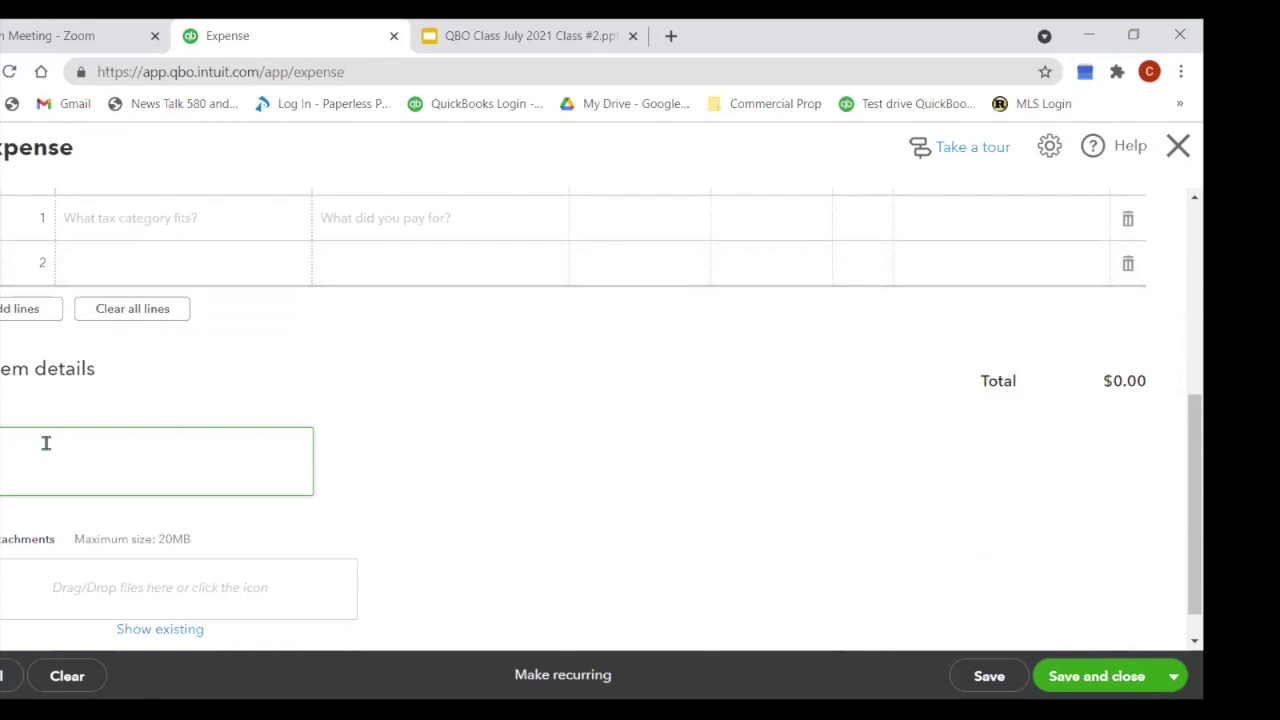
Step: Type the memo 'Office Chair Front Desk' on the expense, fixing a typo
{"action": "type", "text": "Office"}
{"action": "key", "text": "BackSpace"}
{"action": "key", "text": "BackSpace"}
{"action": "key", "text": "BackSpace"}
{"action": "type", "text": "ice Chair"}
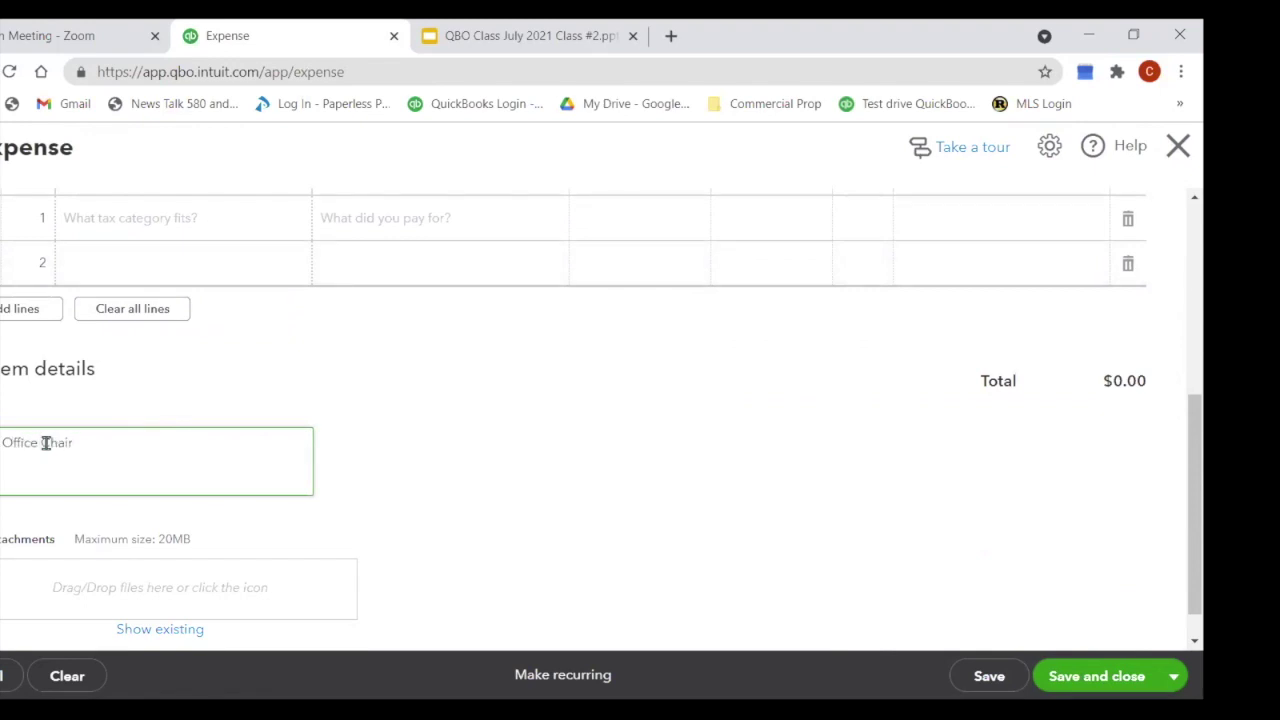
{"action": "type", "text": " Front Desk"}
{"action": "scroll", "coordinate": [60, 440], "scroll_direction": "up", "scroll_amount": 1}
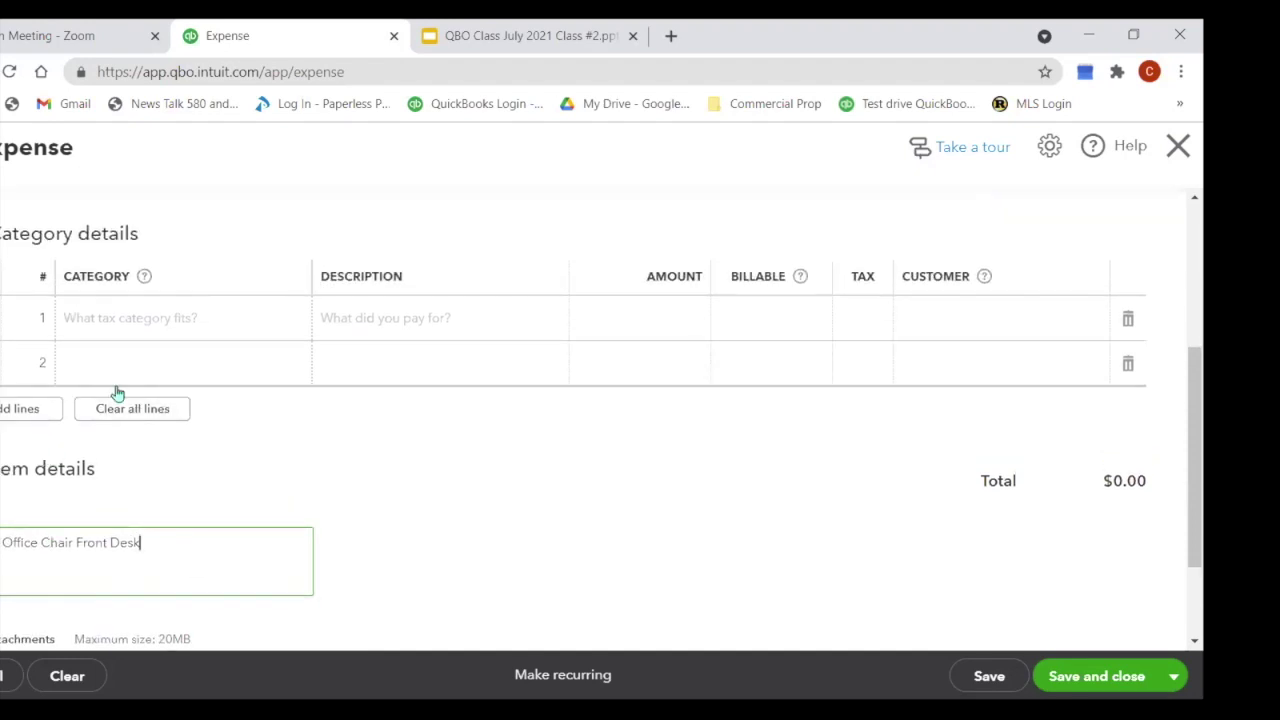
Step: Search 'furn' in line 1's category and browse the existing category accounts
{"action": "left_click", "coordinate": [140, 319]}
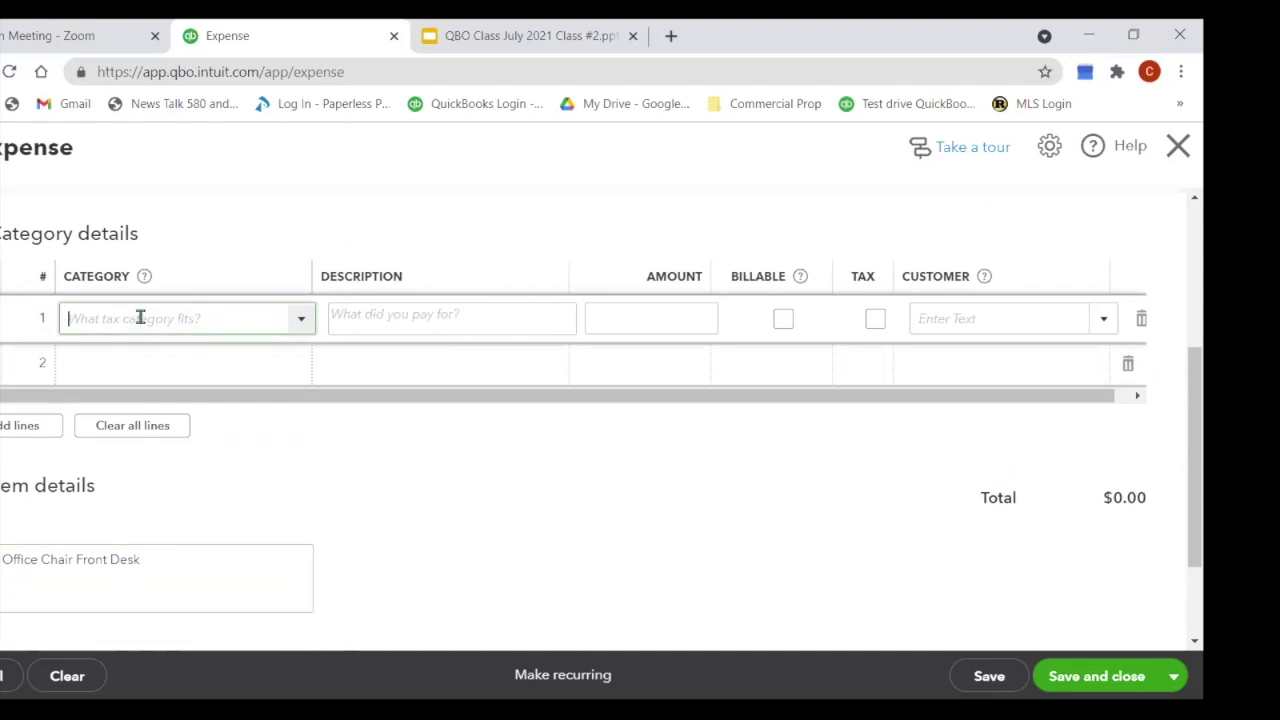
{"action": "type", "text": "furn"}
{"action": "left_click", "coordinate": [302, 324]}
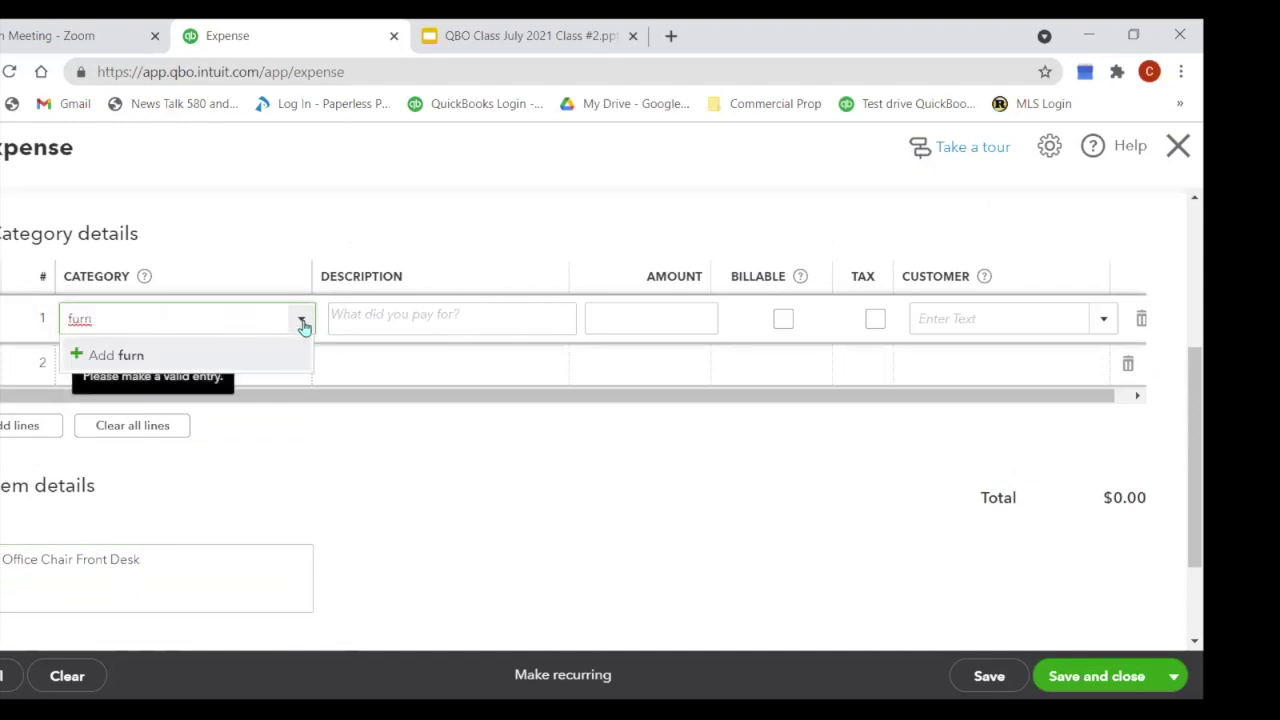
{"action": "left_click", "coordinate": [301, 322]}
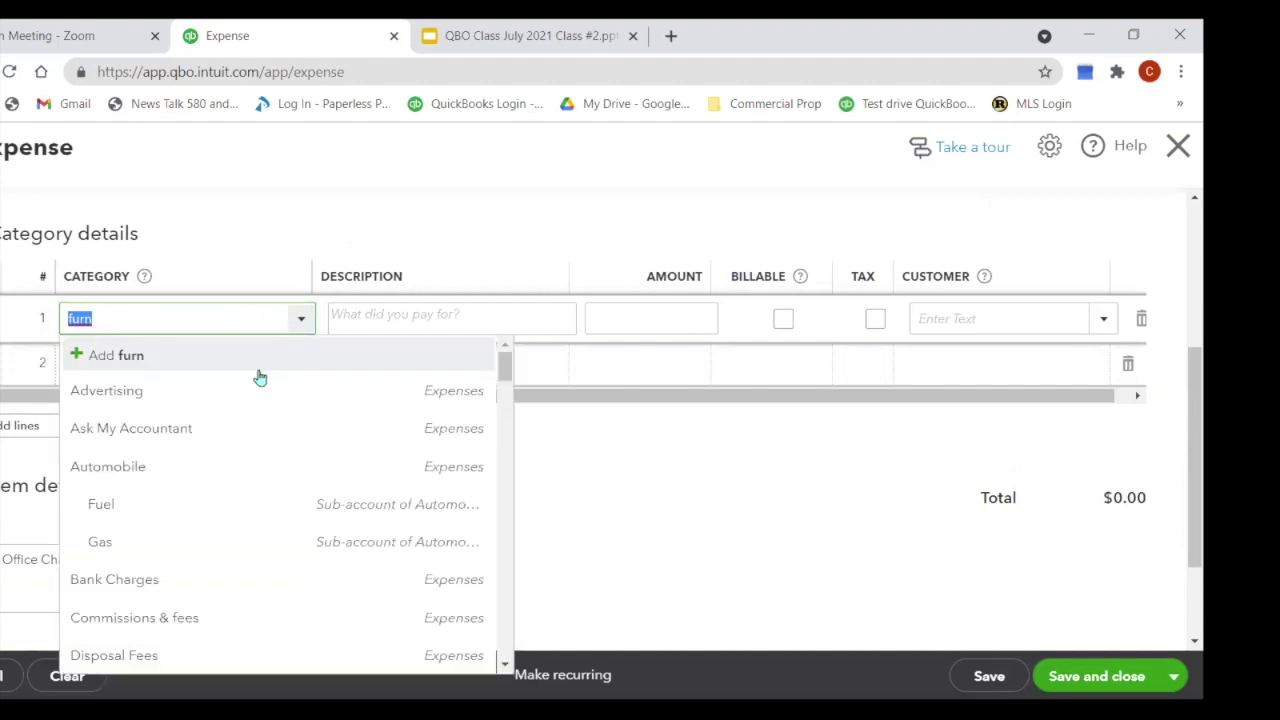
{"action": "left_click_drag", "start_coordinate": [504, 362], "coordinate": [505, 540]}
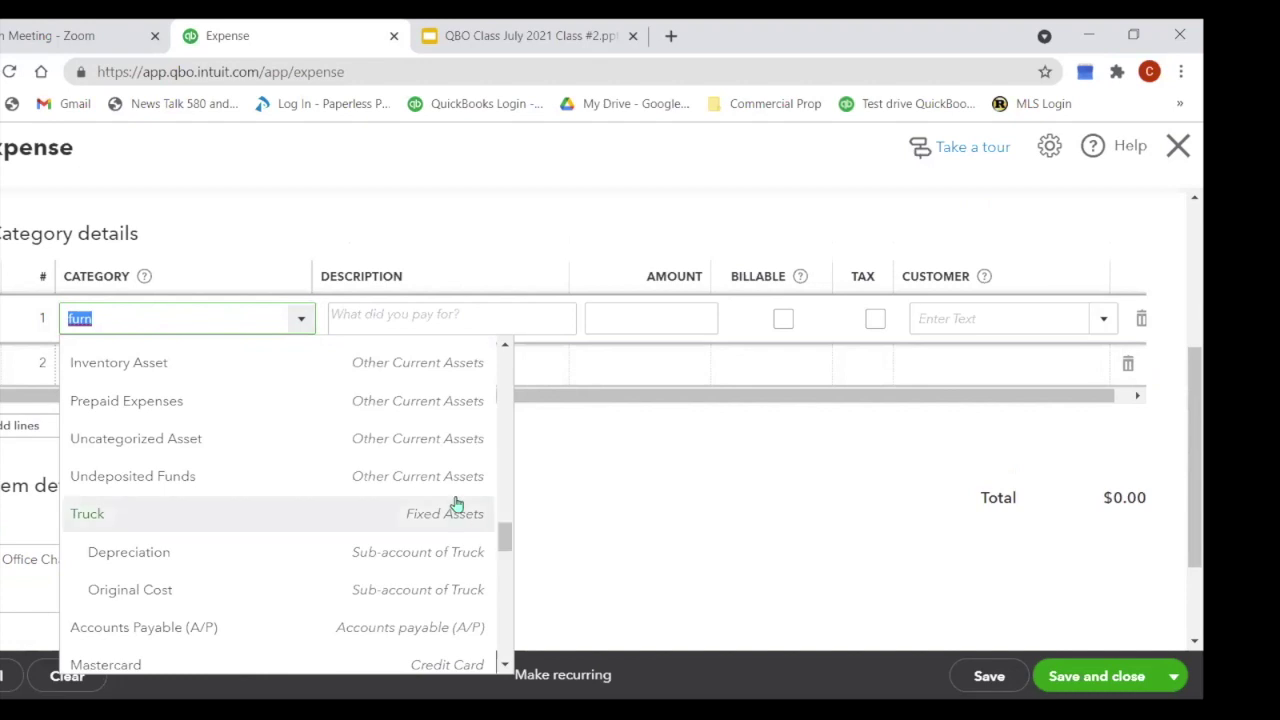
{"action": "scroll", "coordinate": [366, 465], "scroll_direction": "up", "scroll_amount": 1}
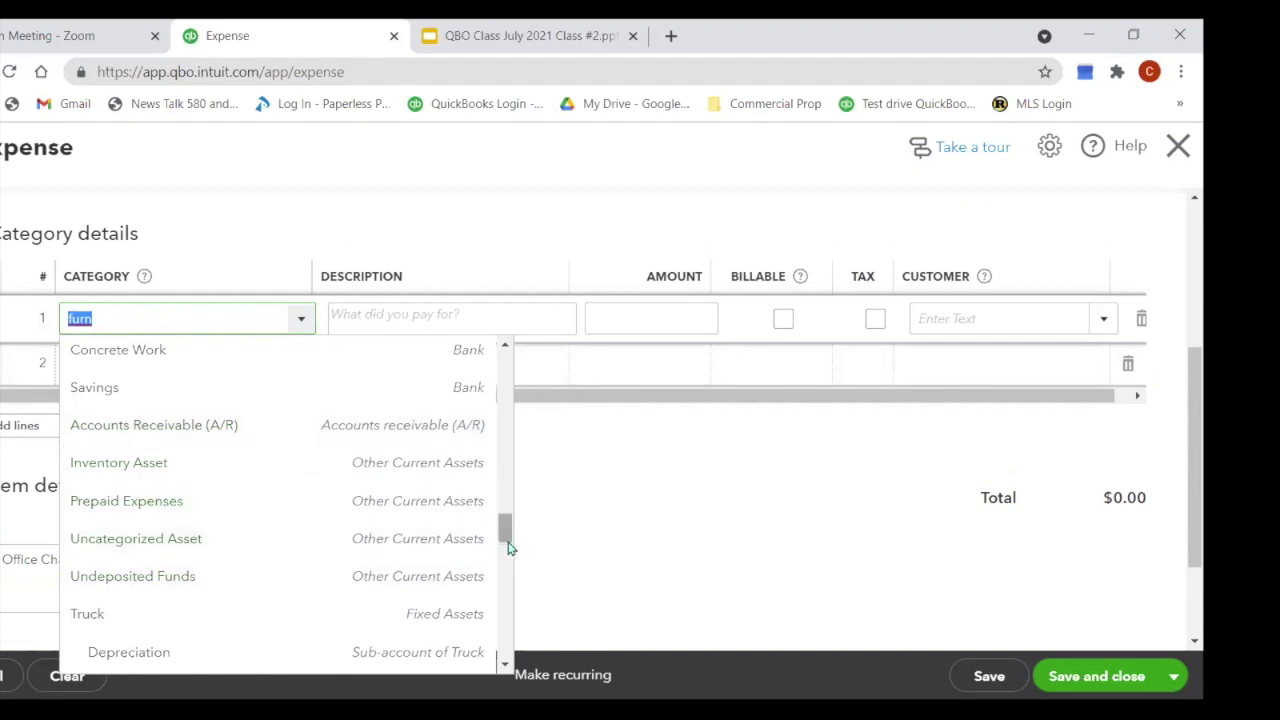
{"action": "left_click_drag", "start_coordinate": [506, 540], "coordinate": [504, 545]}
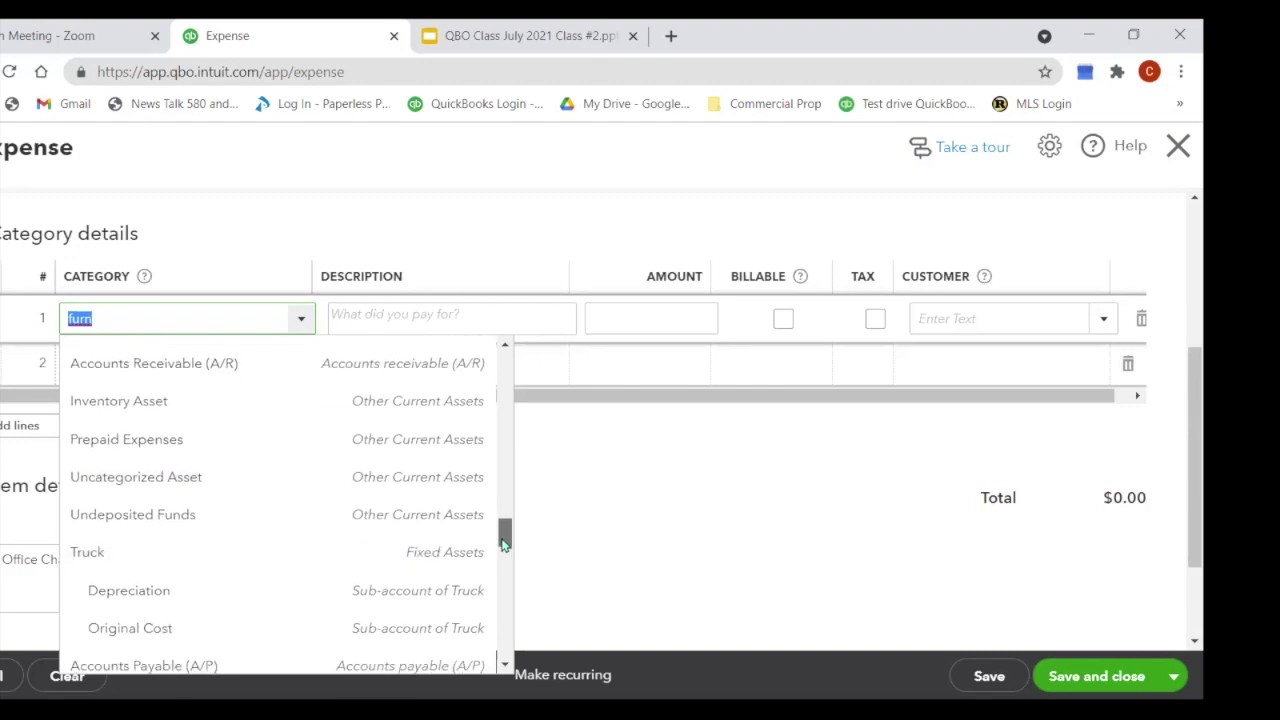
{"action": "mouse_move", "coordinate": [504, 543]}
{"action": "left_mouse_down"}
{"action": "mouse_move", "coordinate": [517, 534]}
{"action": "mouse_move", "coordinate": [517, 547]}
{"action": "left_mouse_up"}
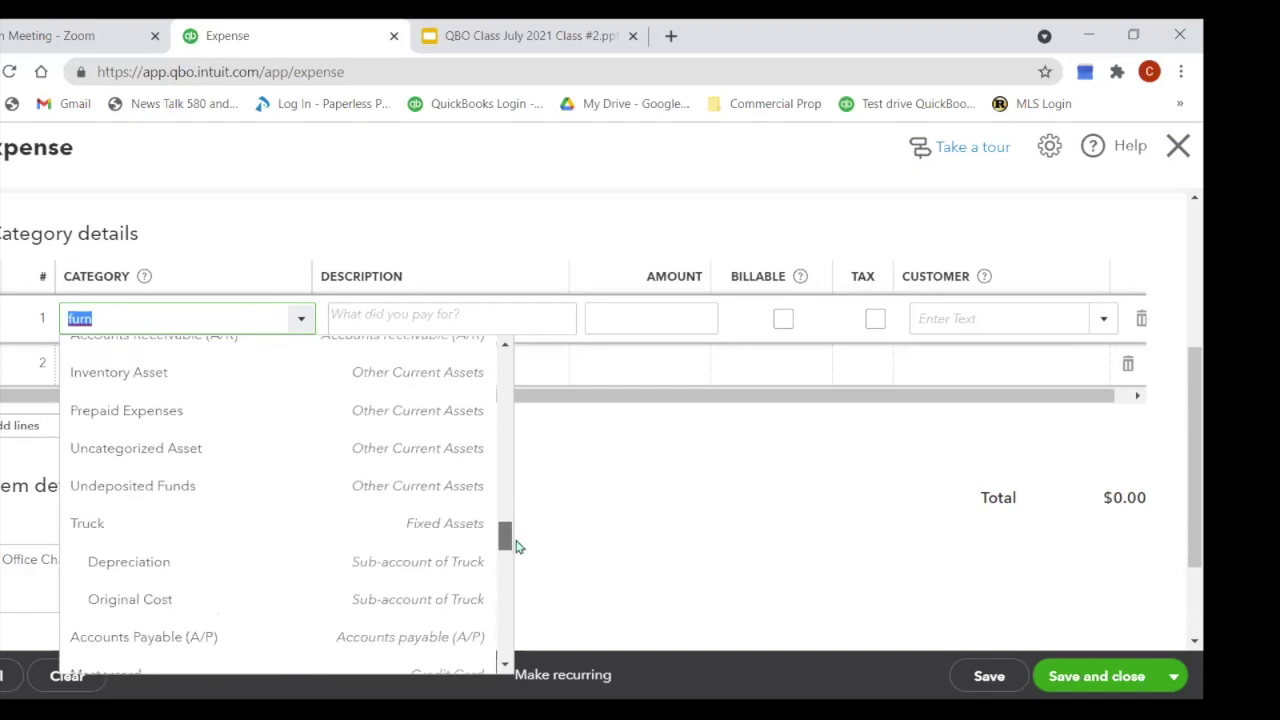
Step: Replace the first line's category entry with 'Office Furniture'
{"action": "left_click", "coordinate": [155, 323]}
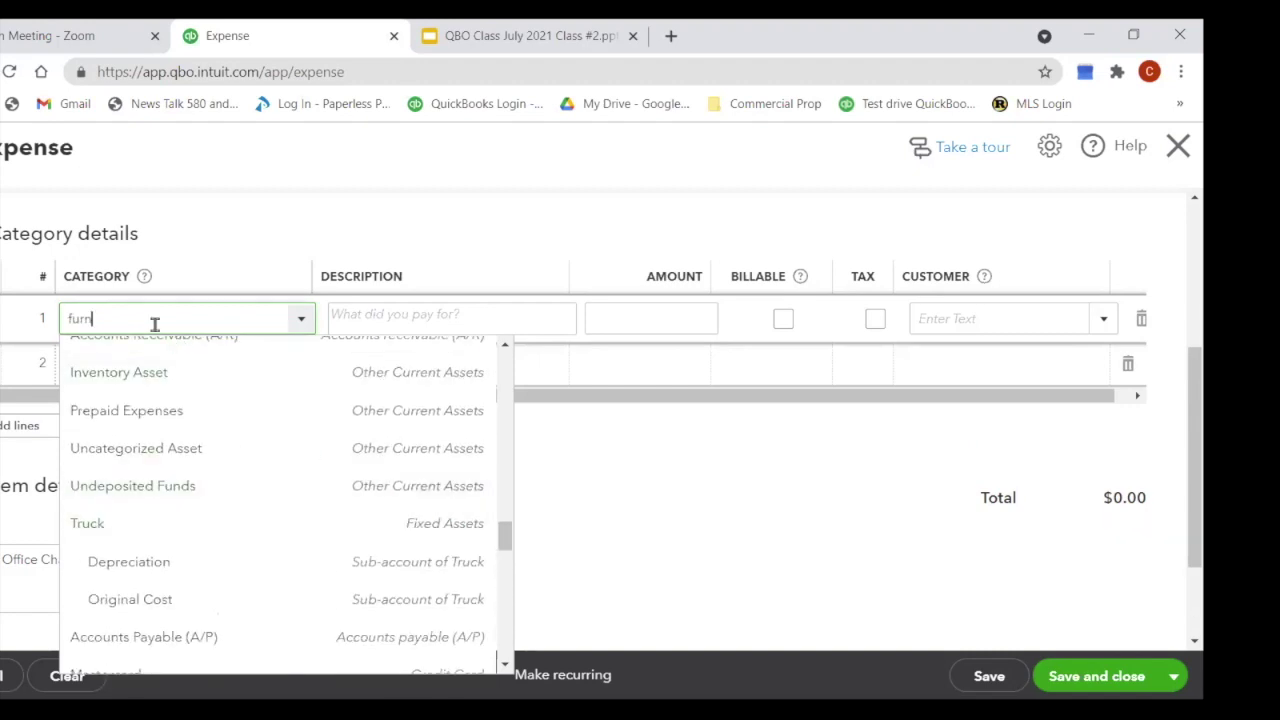
{"action": "key", "text": "ctrl+a"}
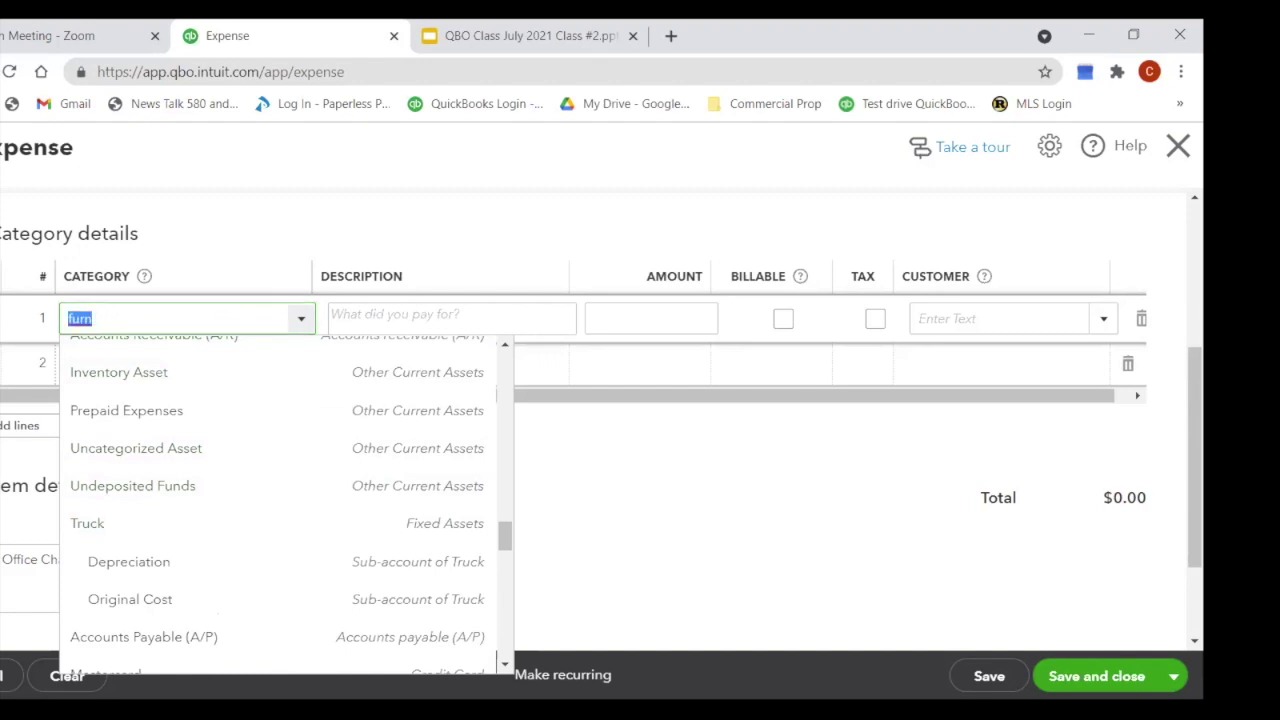
{"action": "type", "text": "Office F"}
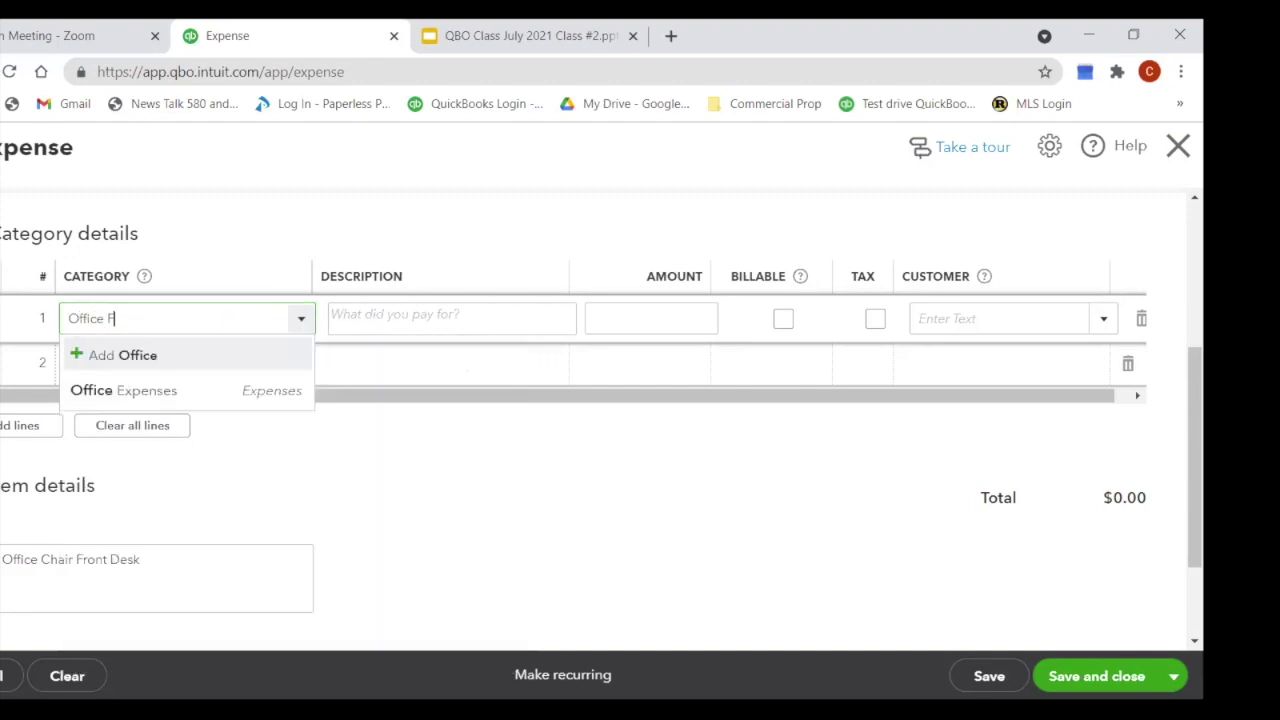
{"action": "type", "text": "urniture"}
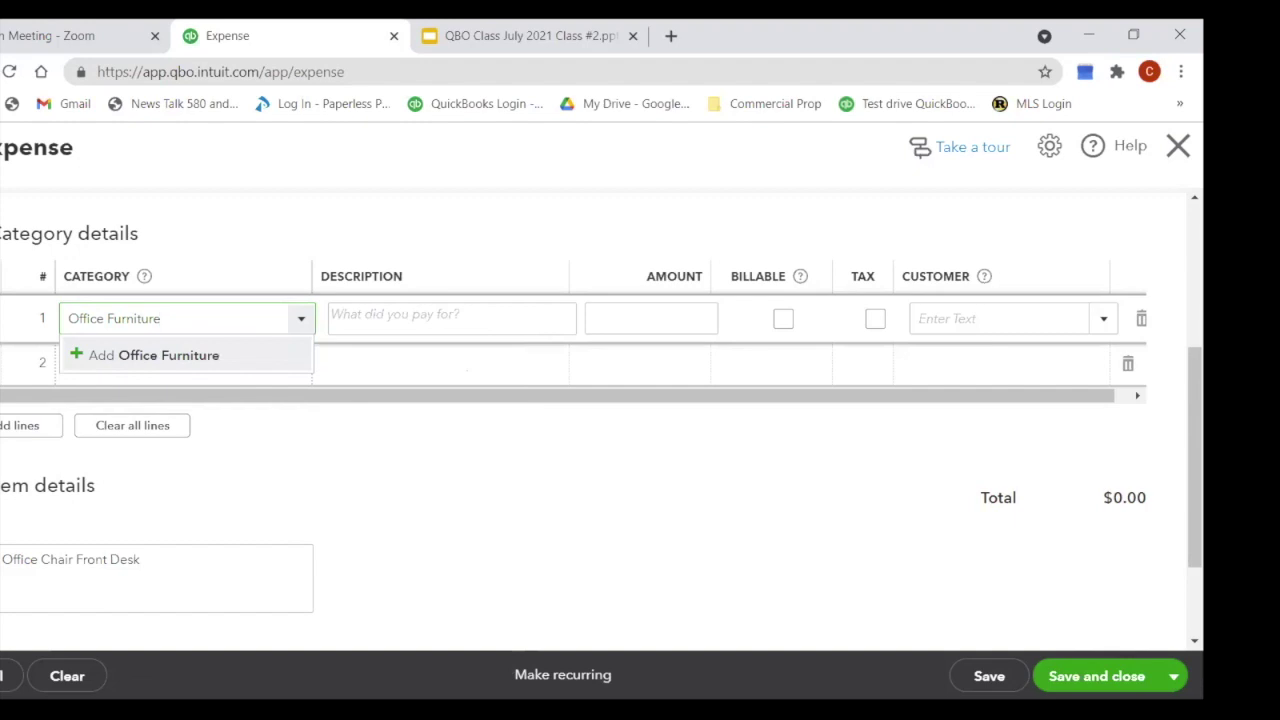
Step: Start an Office Furniture account with Office/General Administrative Expenses detail type, then close it unsaved
{"action": "left_click", "coordinate": [206, 355]}
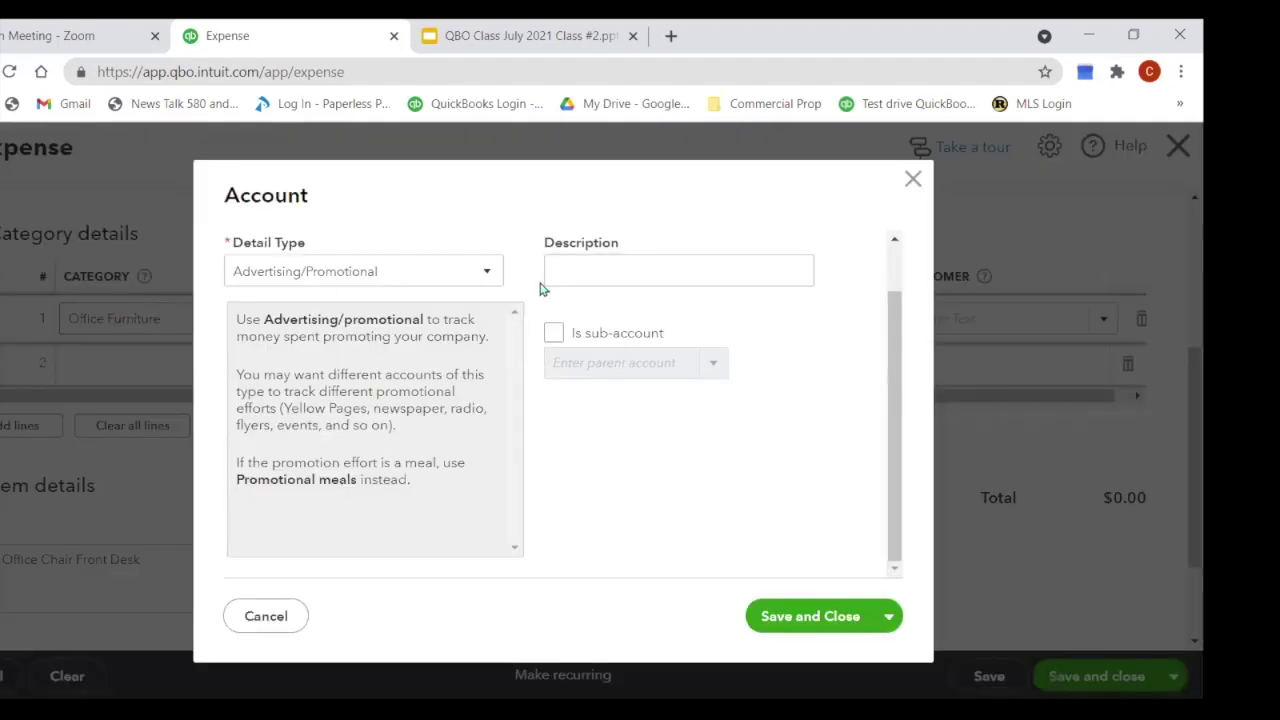
{"action": "left_click", "coordinate": [488, 276]}
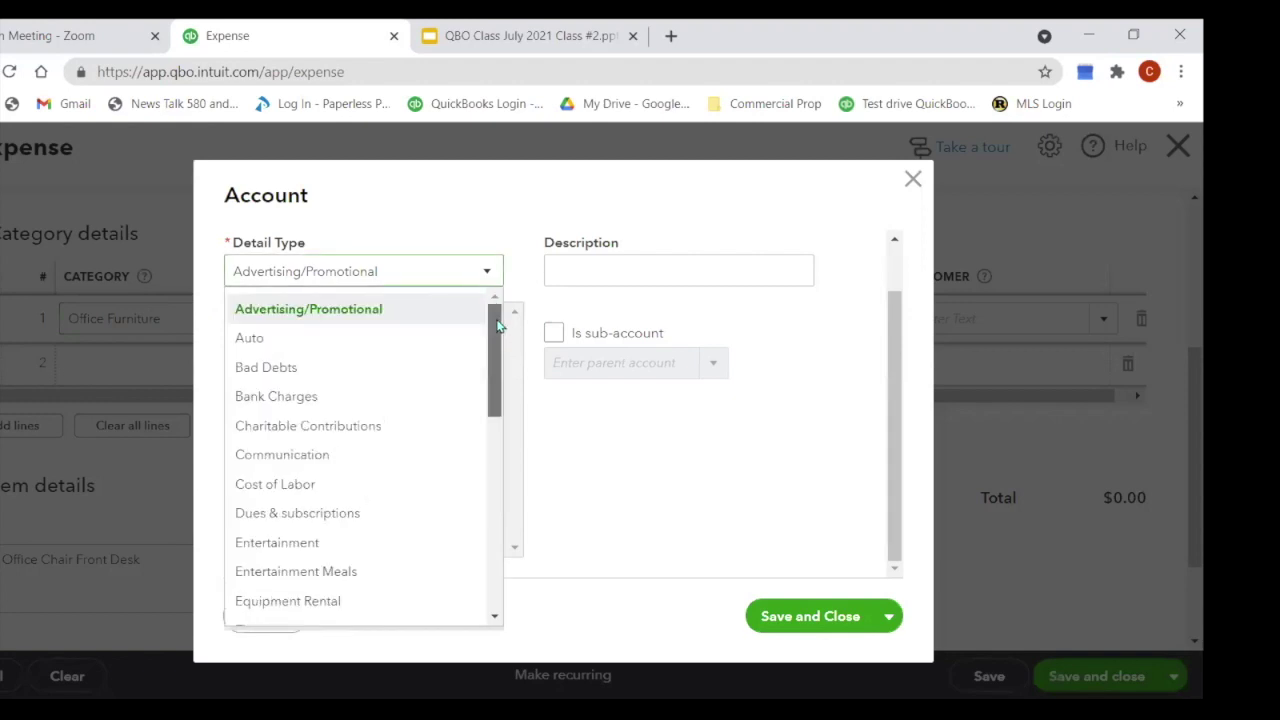
{"action": "left_click_drag", "start_coordinate": [497, 325], "coordinate": [502, 560]}
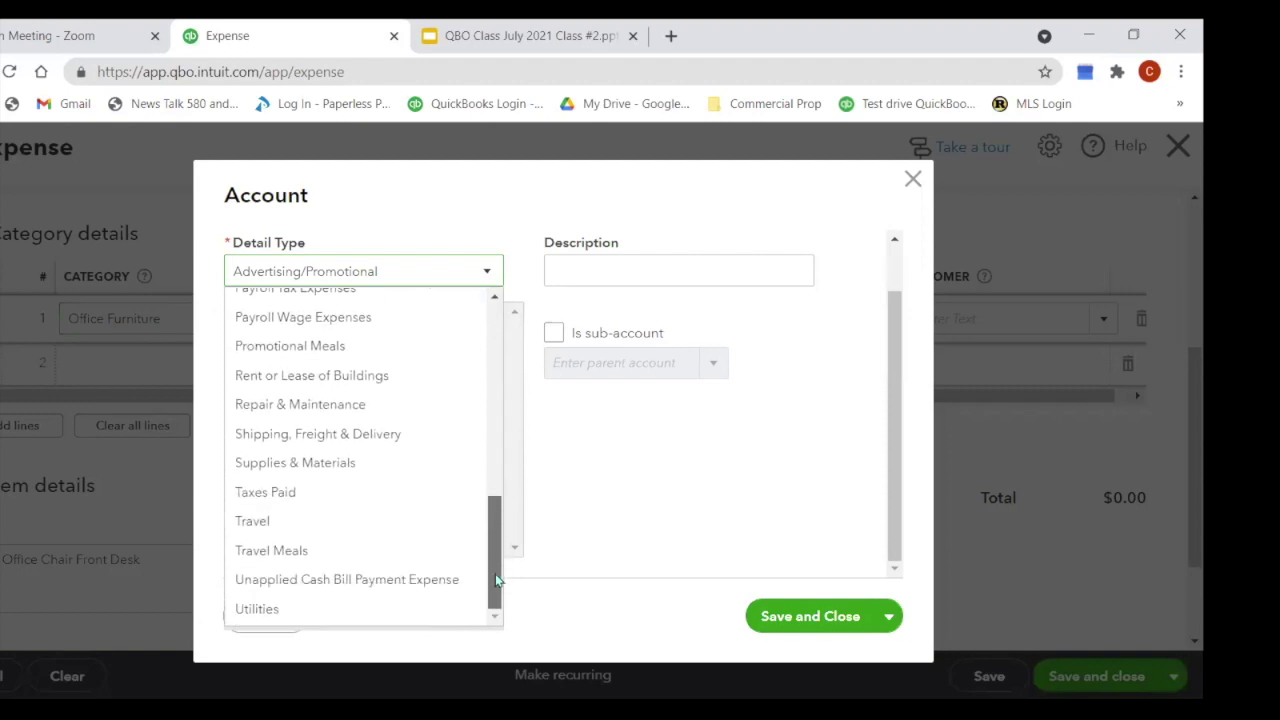
{"action": "left_click_drag", "start_coordinate": [503, 565], "coordinate": [514, 434]}
{"action": "left_click", "coordinate": [443, 418]}
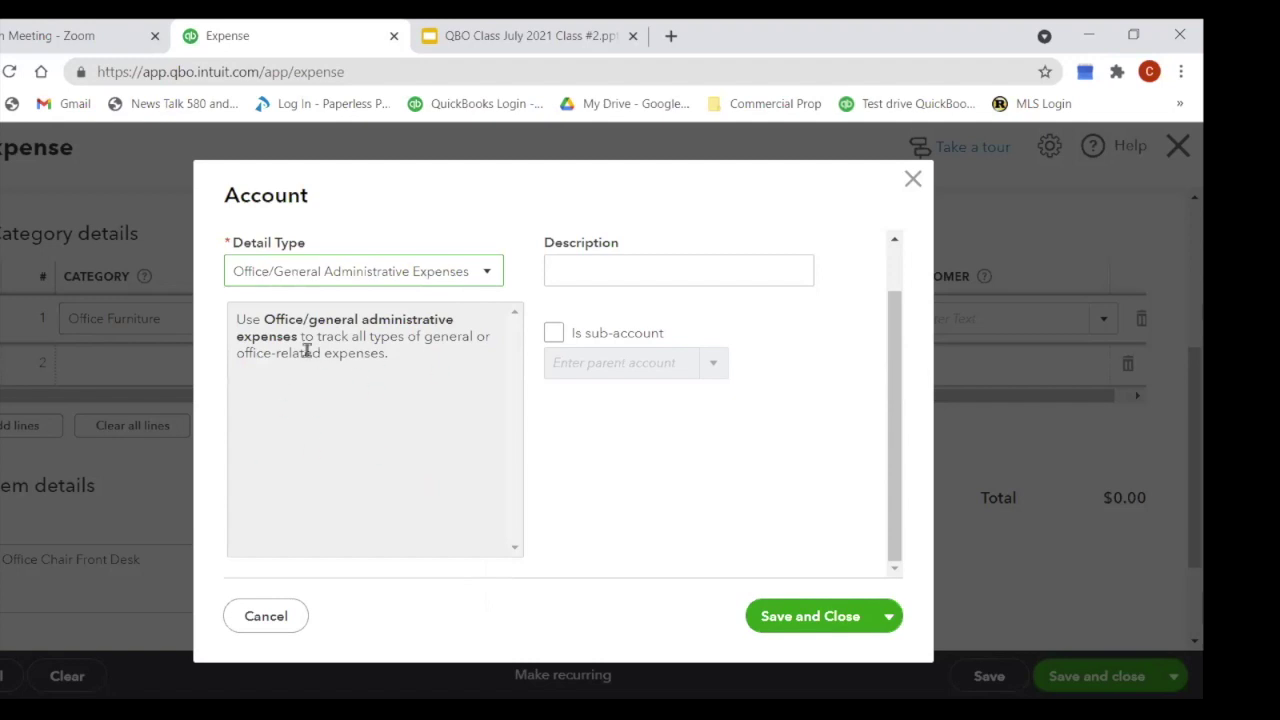
{"action": "left_click", "coordinate": [487, 274]}
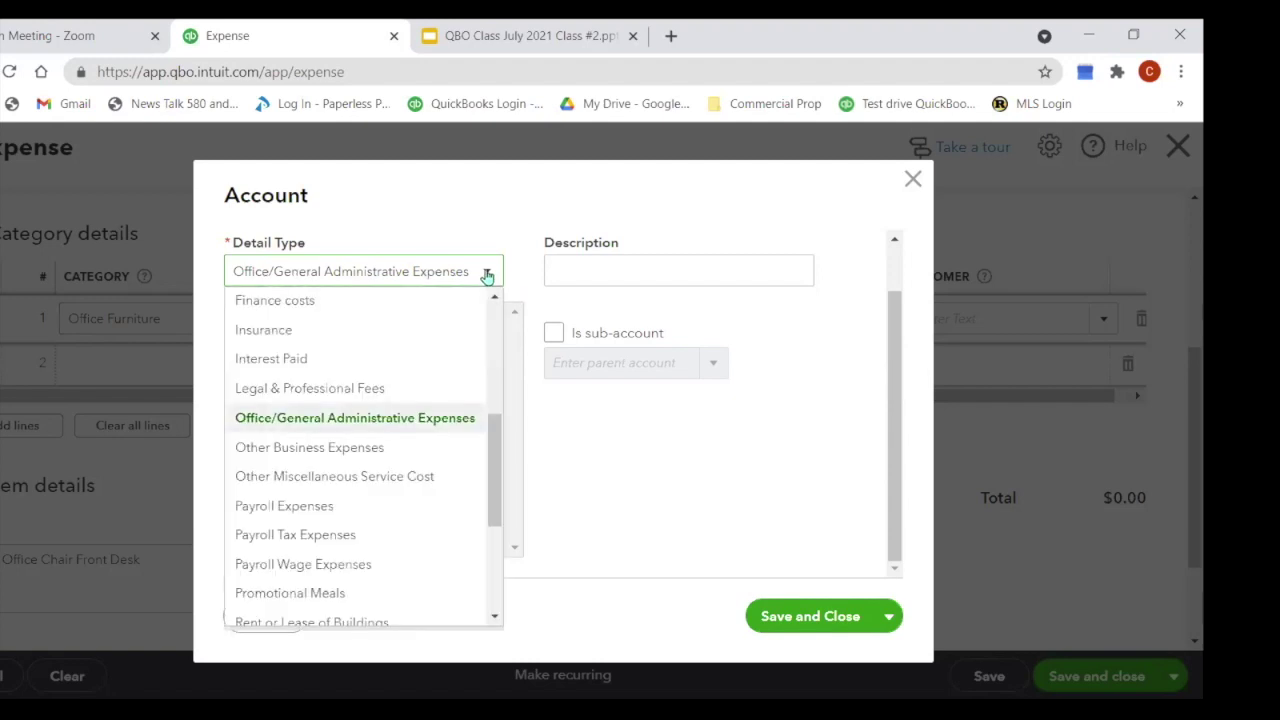
{"action": "left_click_drag", "start_coordinate": [492, 457], "coordinate": [517, 331]}
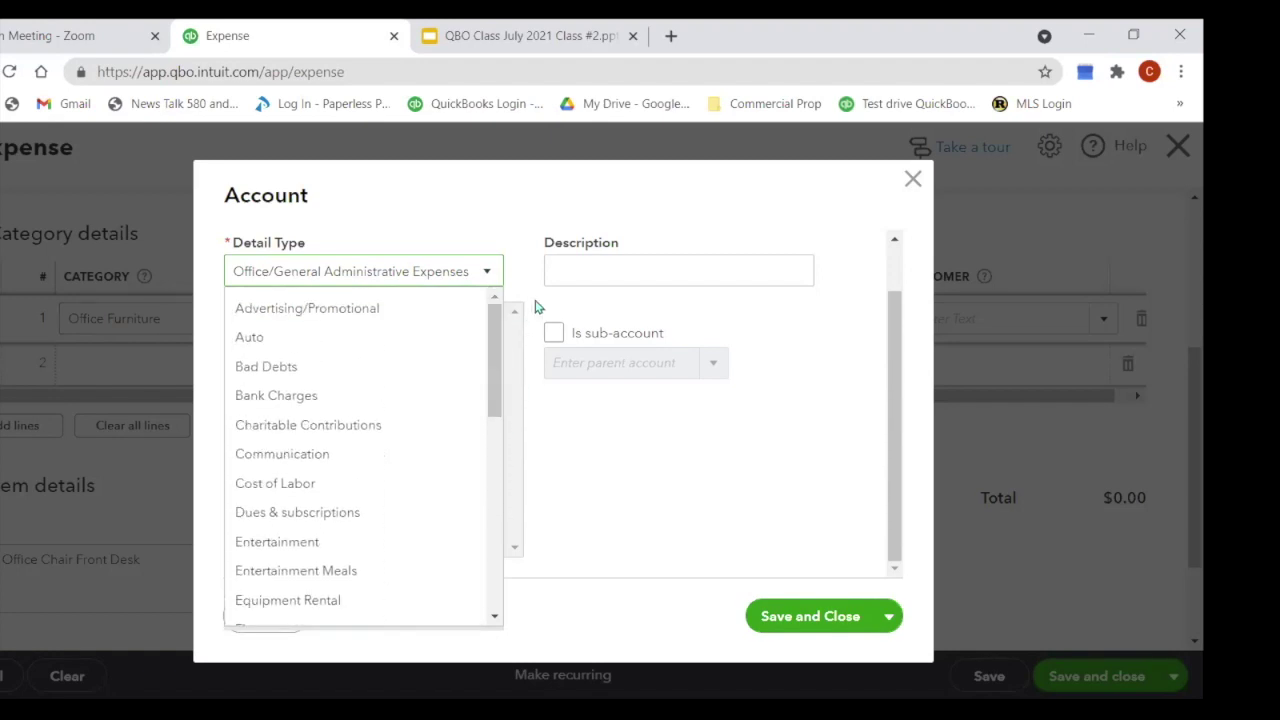
{"action": "left_click", "coordinate": [913, 182]}
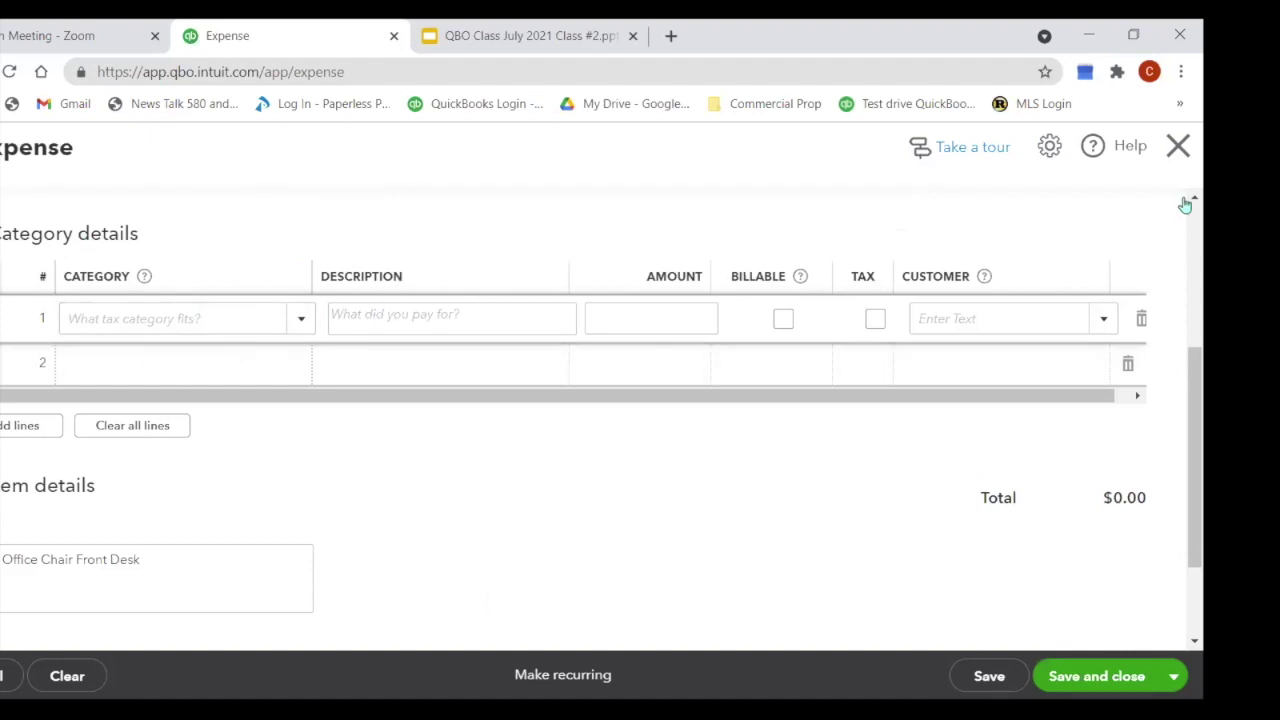
Step: Close the expense without saving and navigate to Accounting > Chart of Accounts
{"action": "left_click", "coordinate": [1170, 158]}
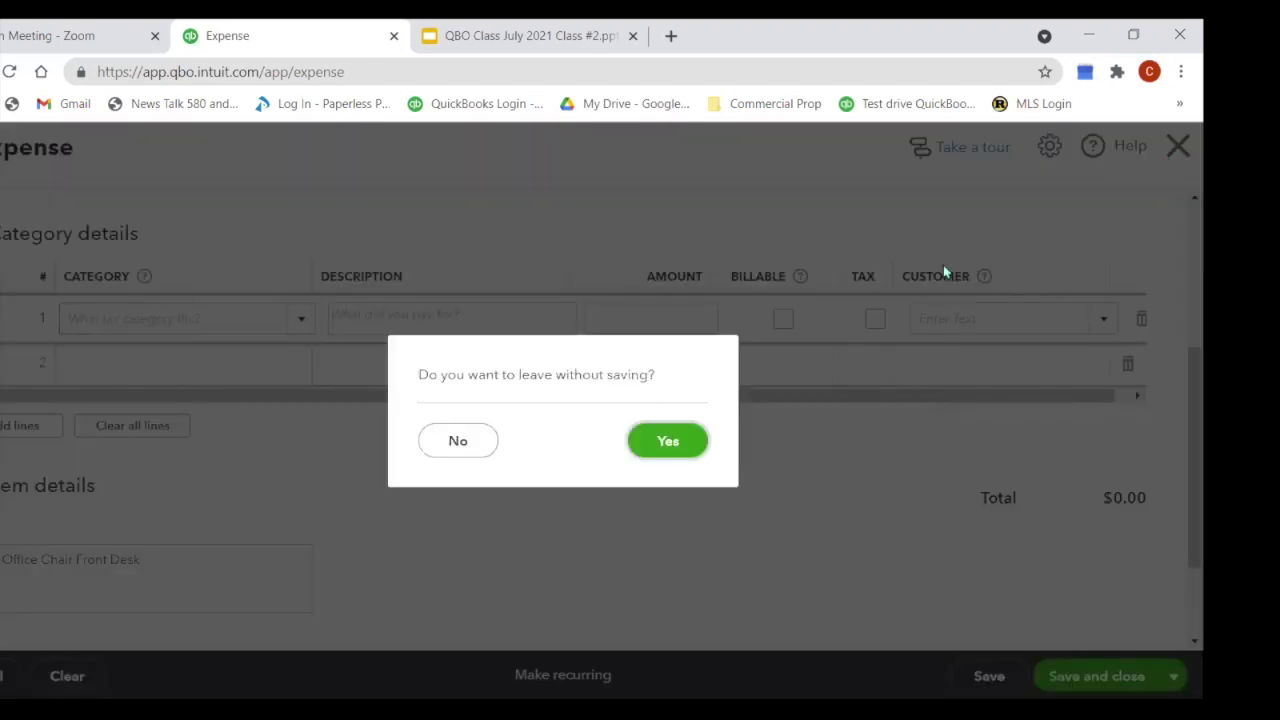
{"action": "left_click", "coordinate": [668, 441]}
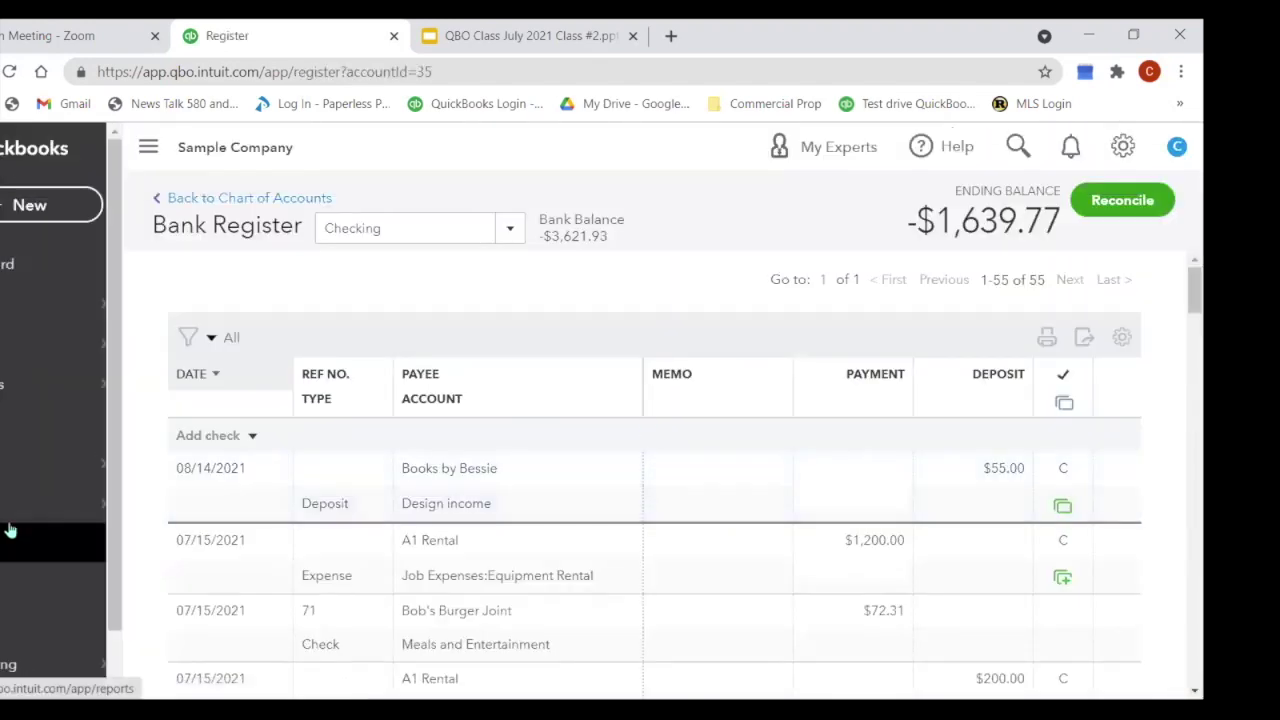
{"action": "mouse_move", "coordinate": [14, 606]}
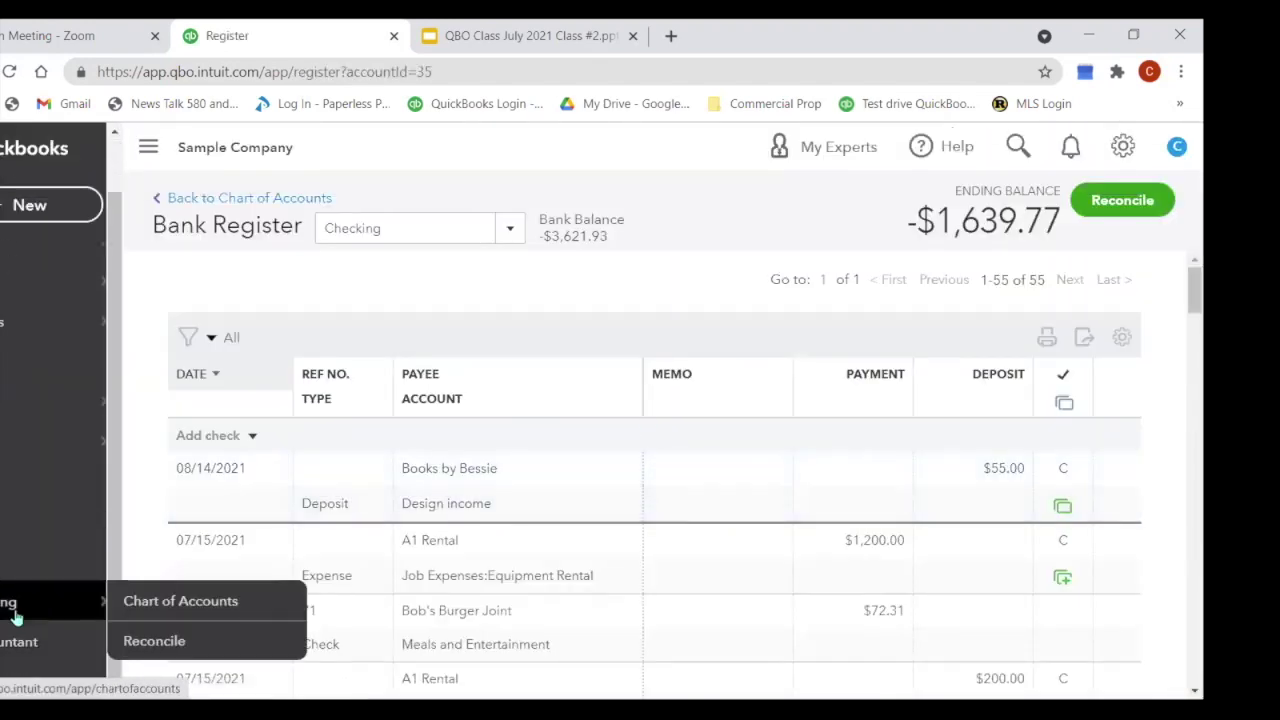
{"action": "left_click", "coordinate": [150, 601]}
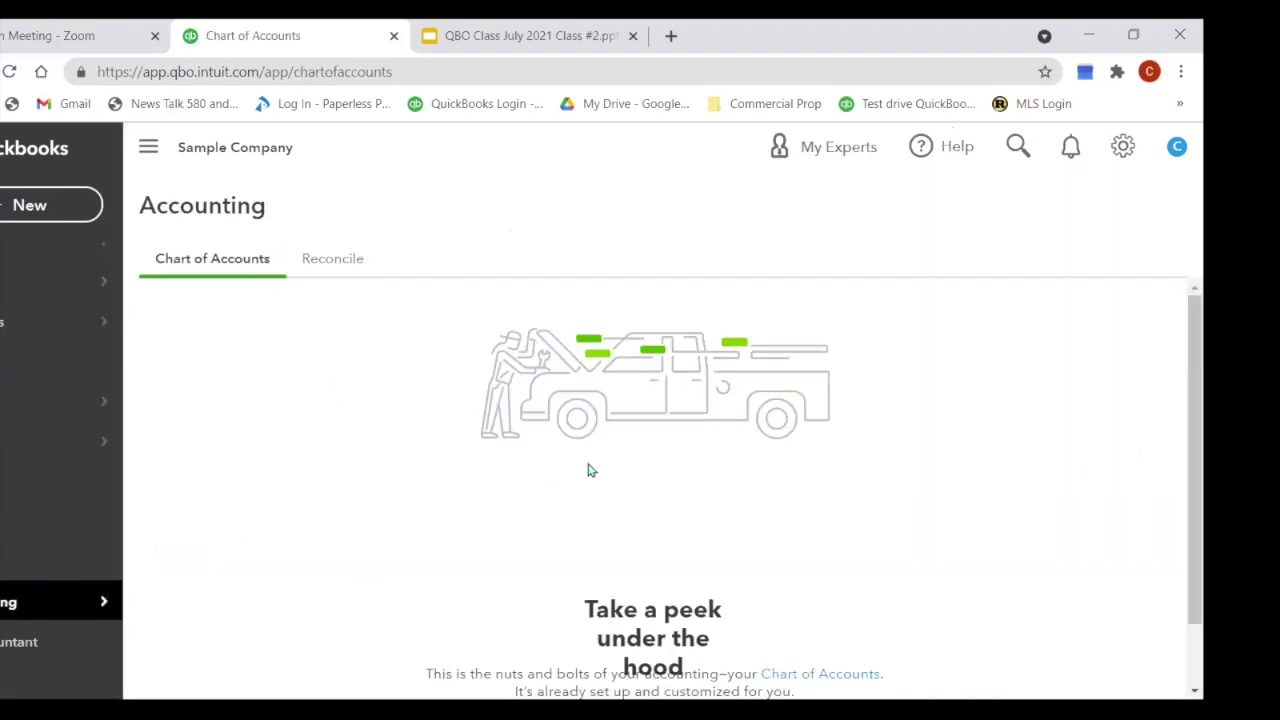
{"action": "scroll", "coordinate": [560, 500], "scroll_direction": "down", "scroll_amount": 1}
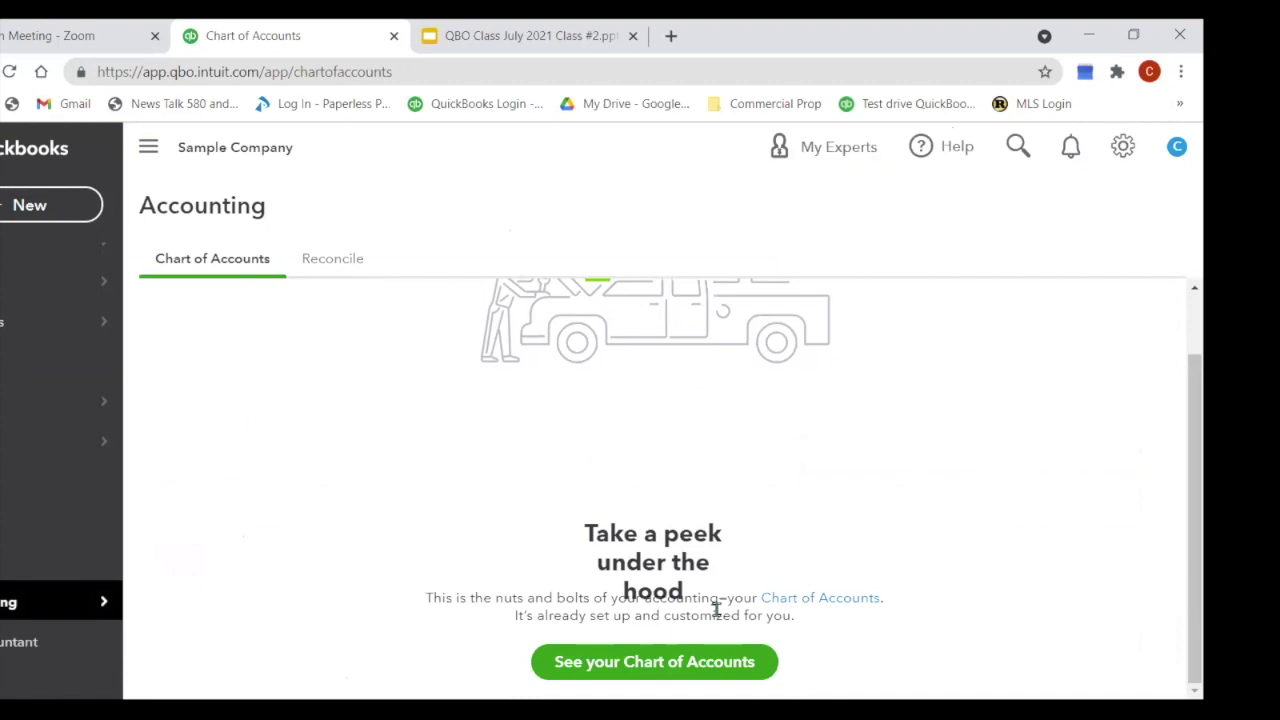
Step: Show the full account list, filter it by name with 'asse', then clear the filter
{"action": "left_click", "coordinate": [776, 658]}
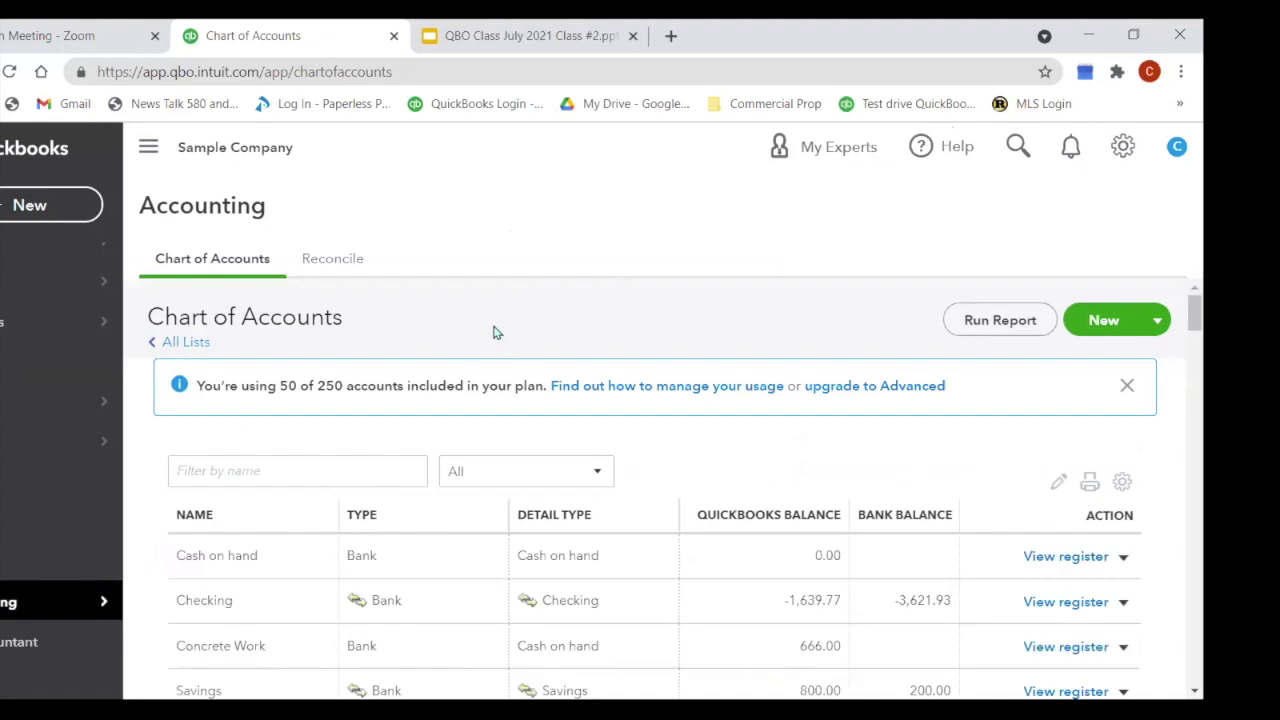
{"action": "scroll", "coordinate": [374, 526], "scroll_direction": "down", "scroll_amount": 3}
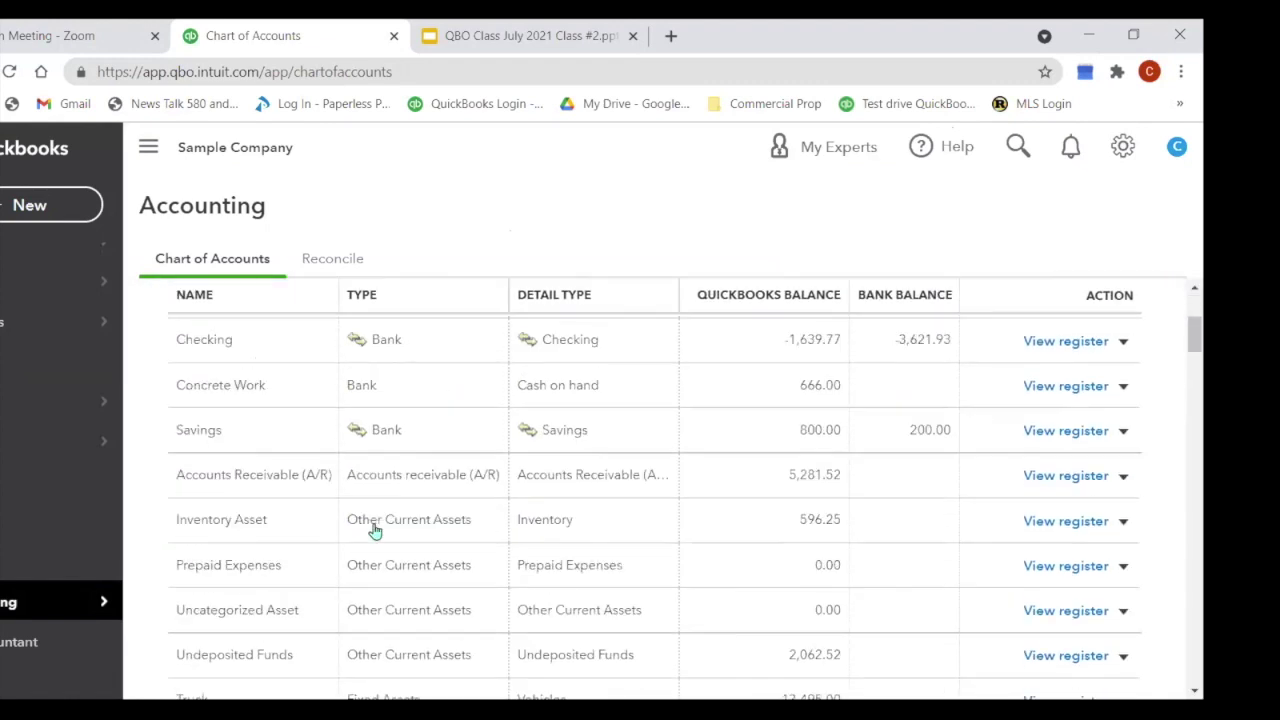
{"action": "scroll", "coordinate": [374, 526], "scroll_direction": "down", "scroll_amount": 2}
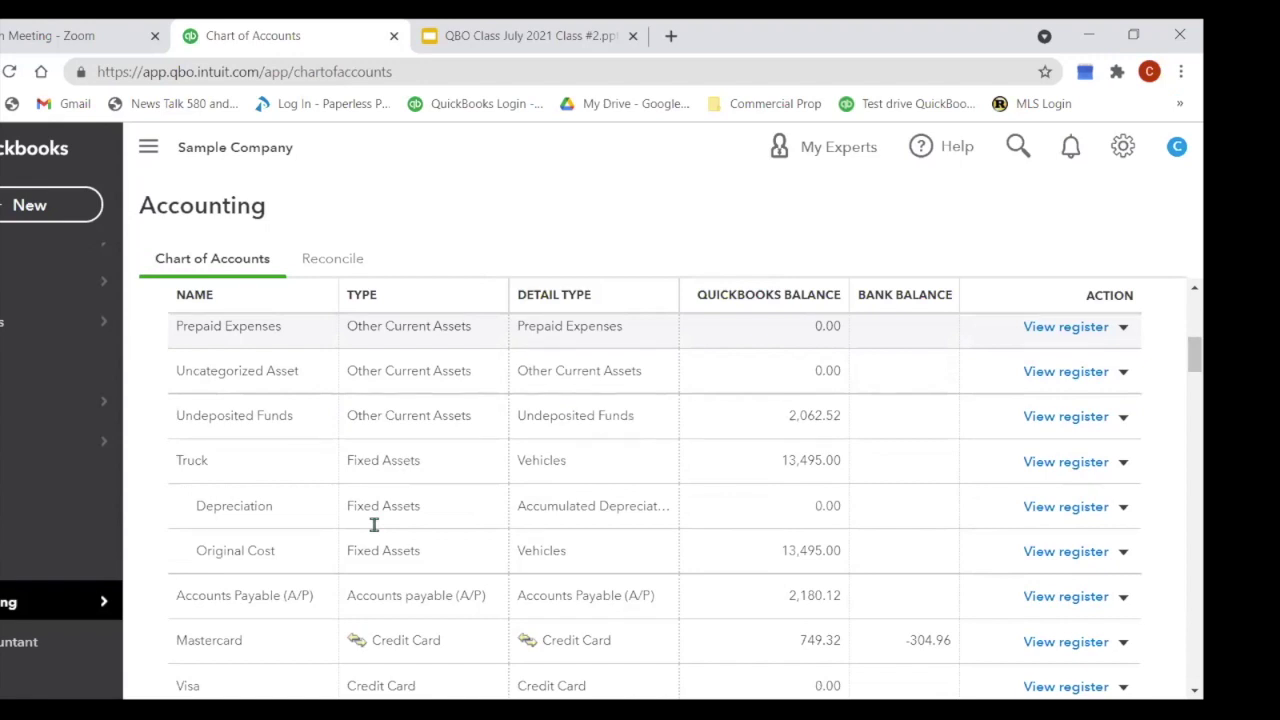
{"action": "scroll", "coordinate": [374, 524], "scroll_direction": "up", "scroll_amount": 5}
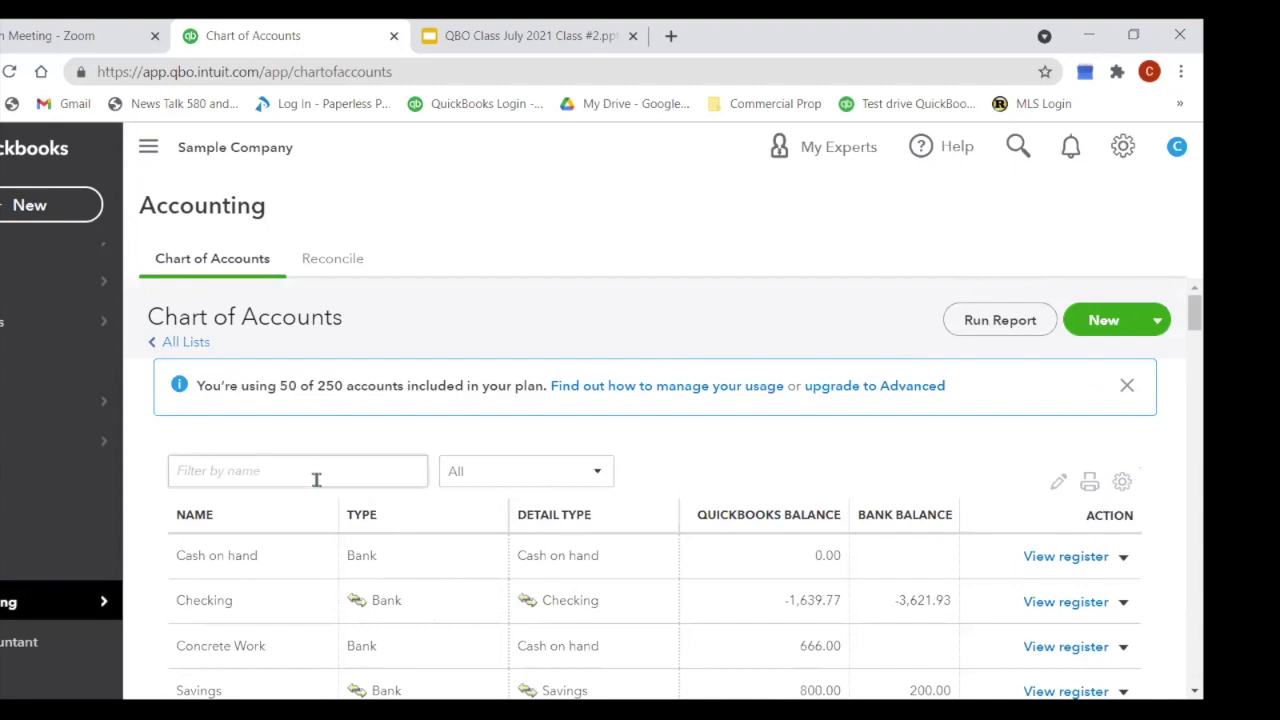
{"action": "left_click", "coordinate": [311, 472]}
{"action": "type", "text": "asse"}
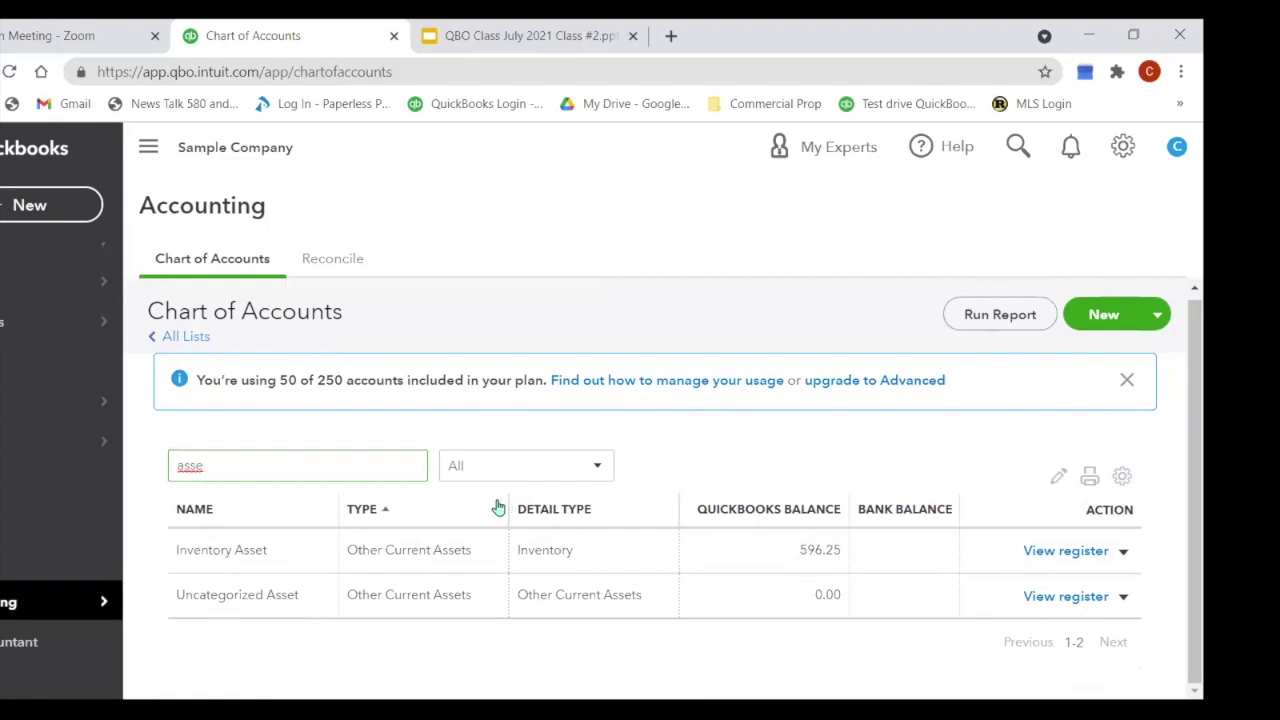
{"action": "left_click_drag", "start_coordinate": [226, 464], "coordinate": [175, 476]}
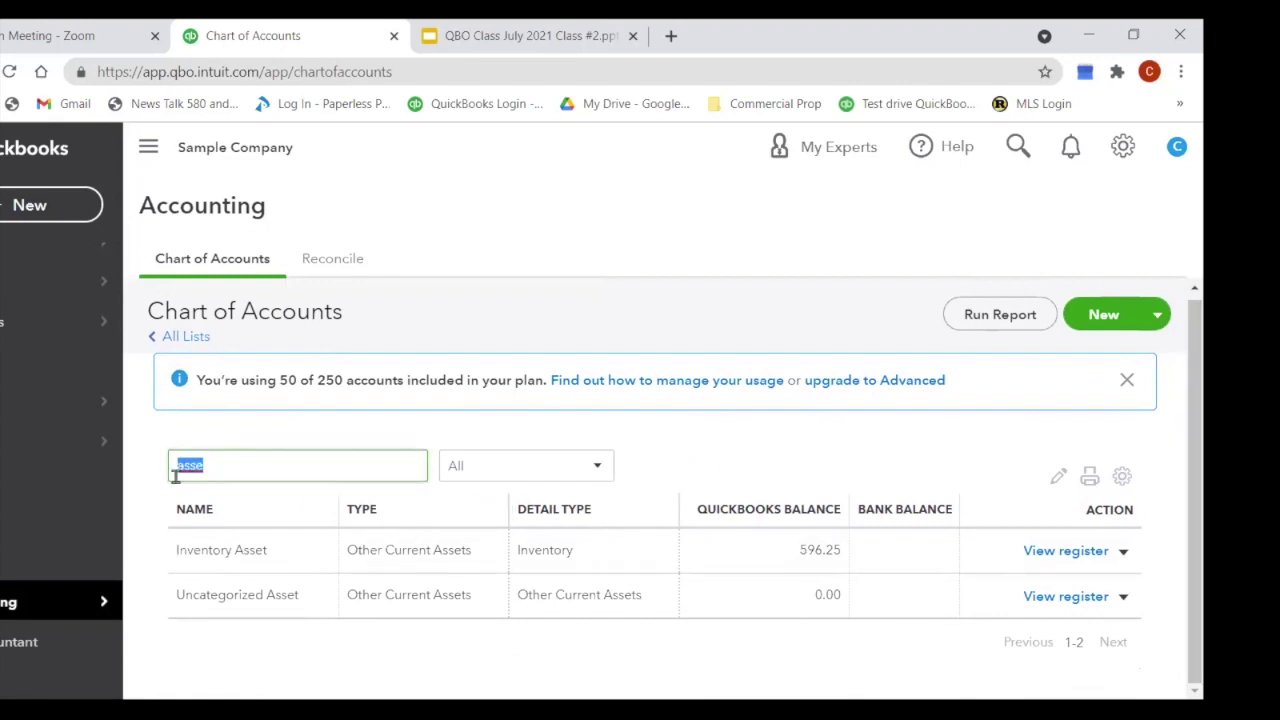
{"action": "key", "text": "BackSpace"}
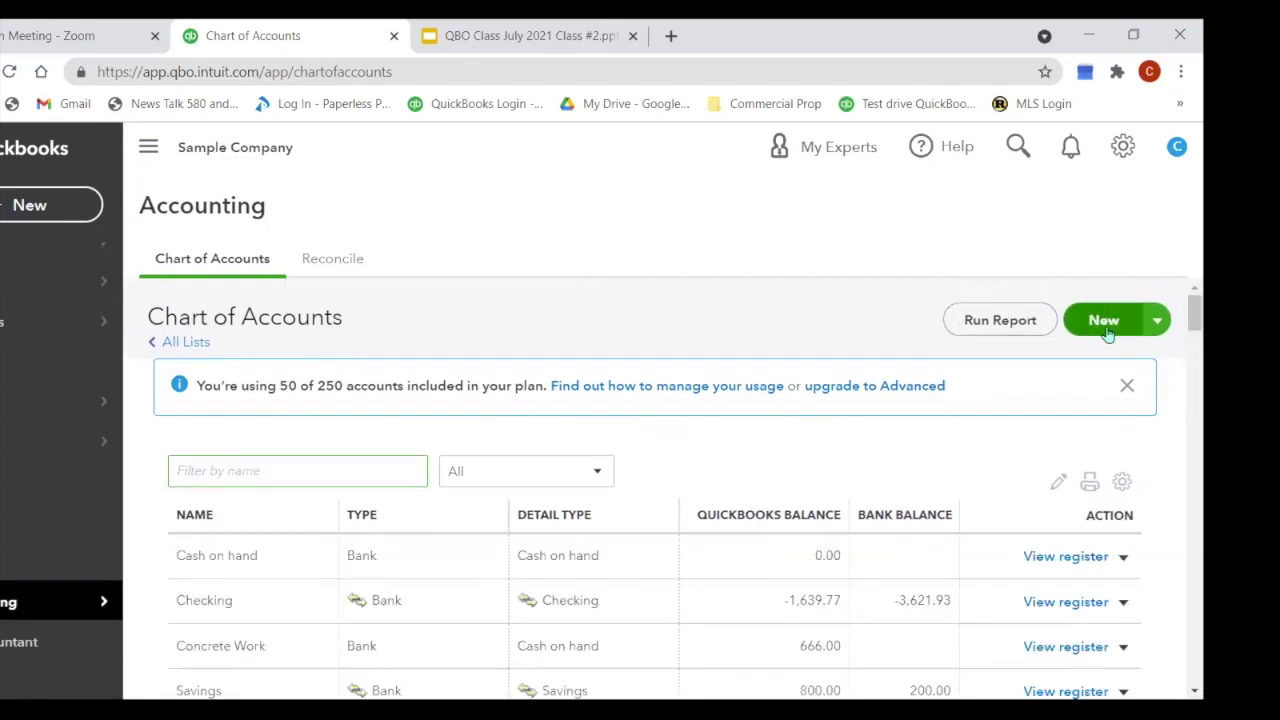
Step: Look over the detail types in a new-account dialog, then close it unsaved
{"action": "left_click", "coordinate": [1104, 324]}
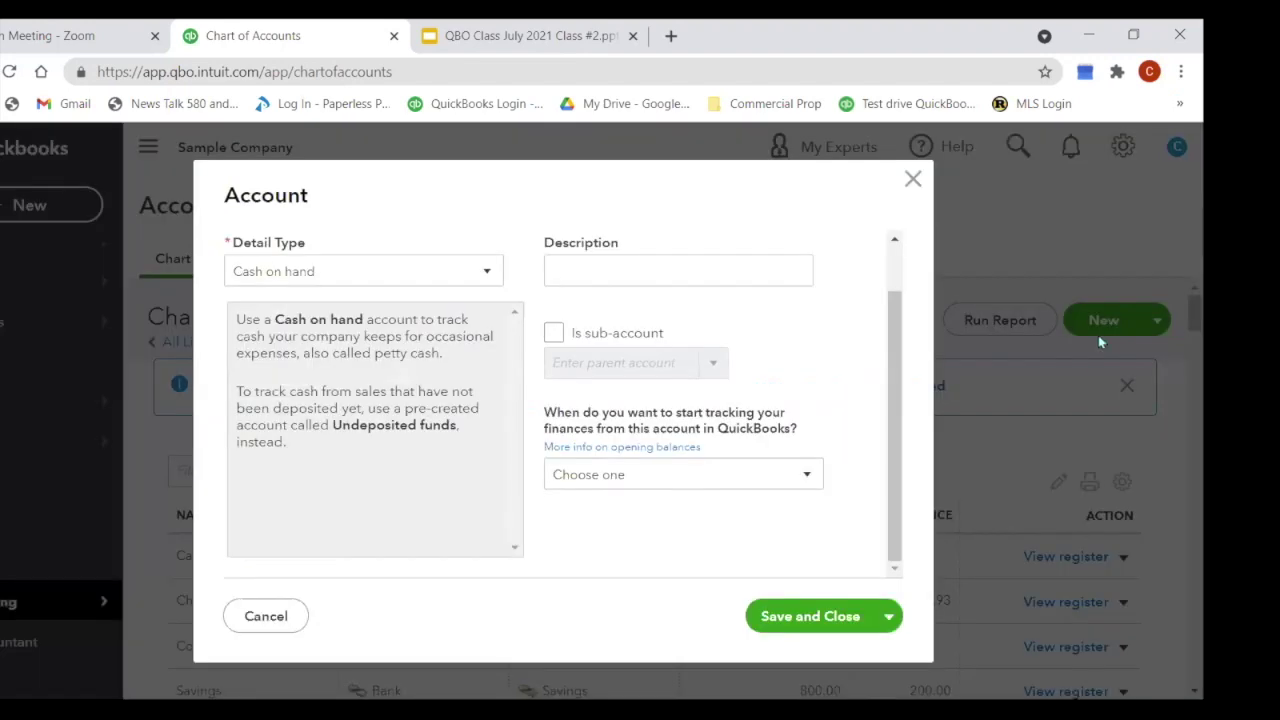
{"action": "left_click", "coordinate": [489, 276]}
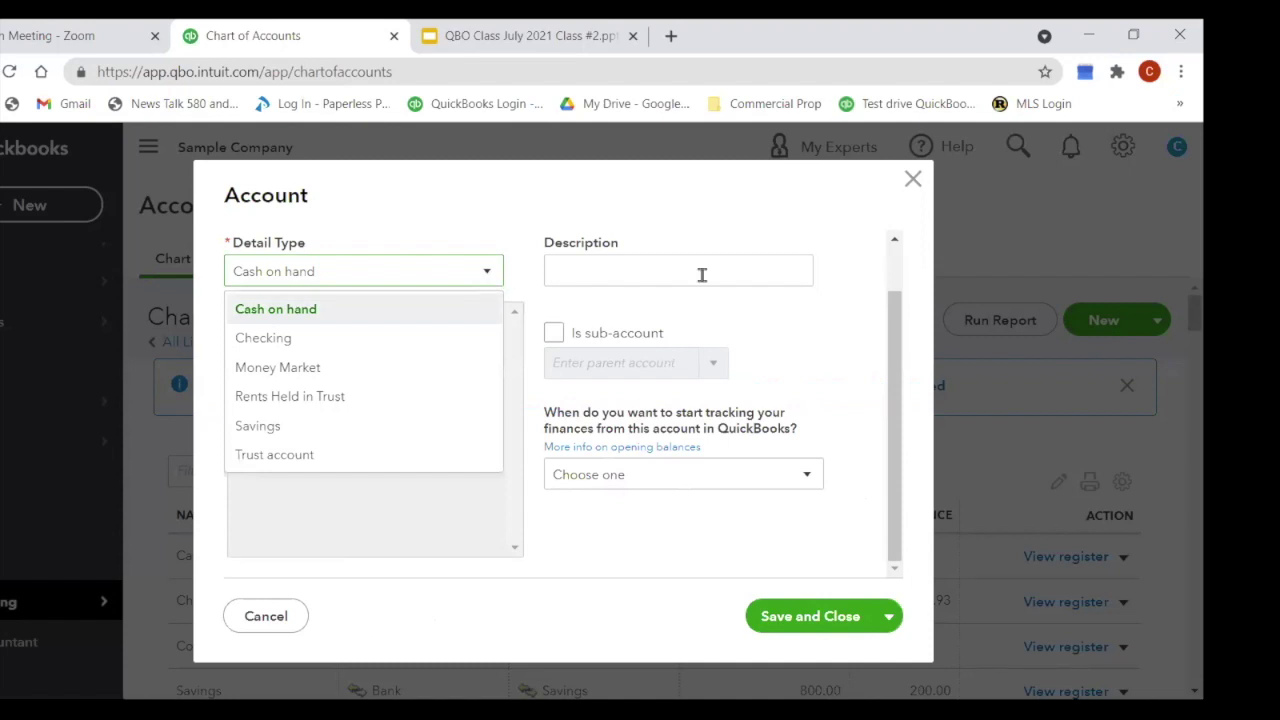
{"action": "left_click", "coordinate": [913, 179]}
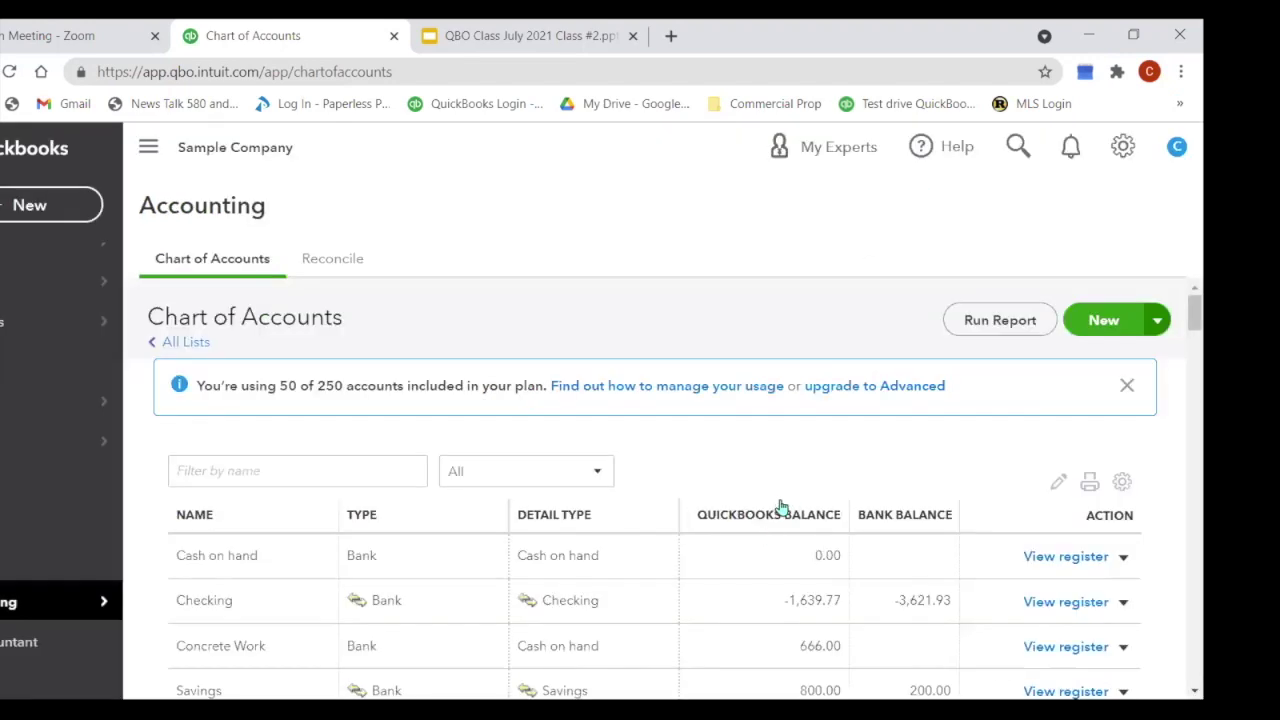
{"action": "scroll", "coordinate": [716, 532], "scroll_direction": "down", "scroll_amount": 1}
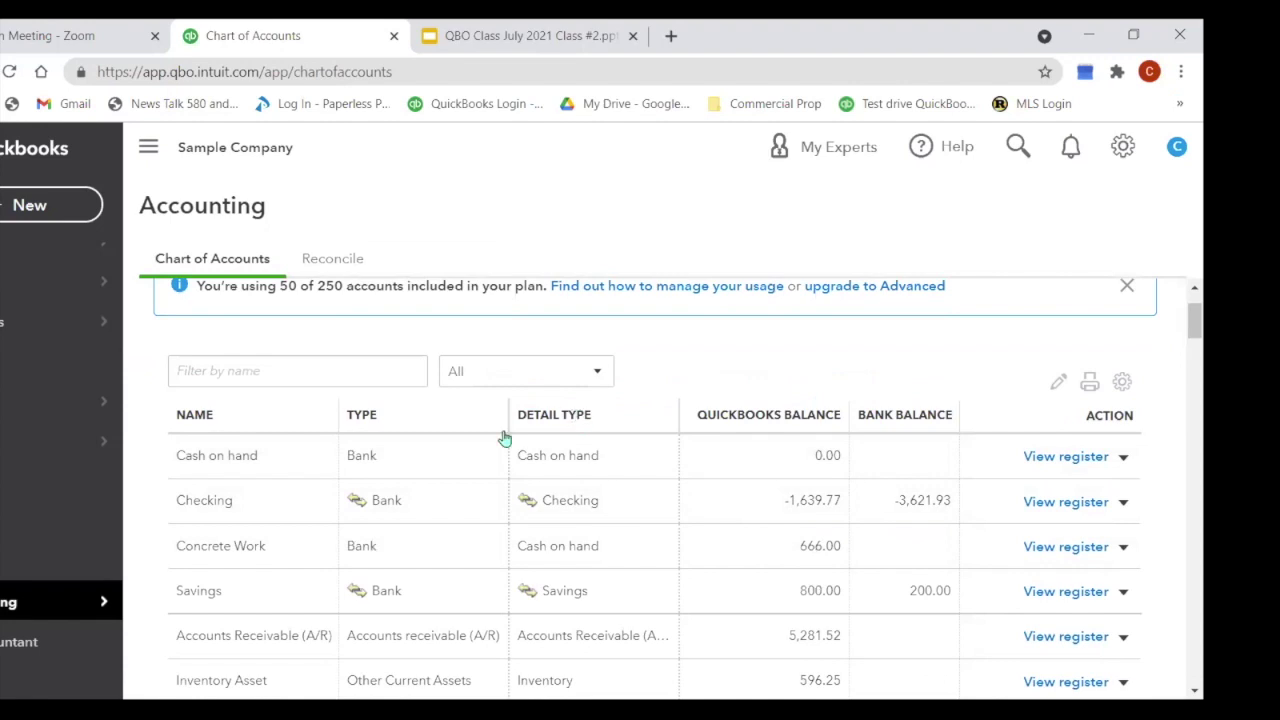
Step: Sort the Chart of Accounts by Type ascending so Bank accounts appear first
{"action": "left_click", "coordinate": [358, 418]}
{"action": "scroll", "coordinate": [556, 505], "scroll_direction": "down", "scroll_amount": 2}
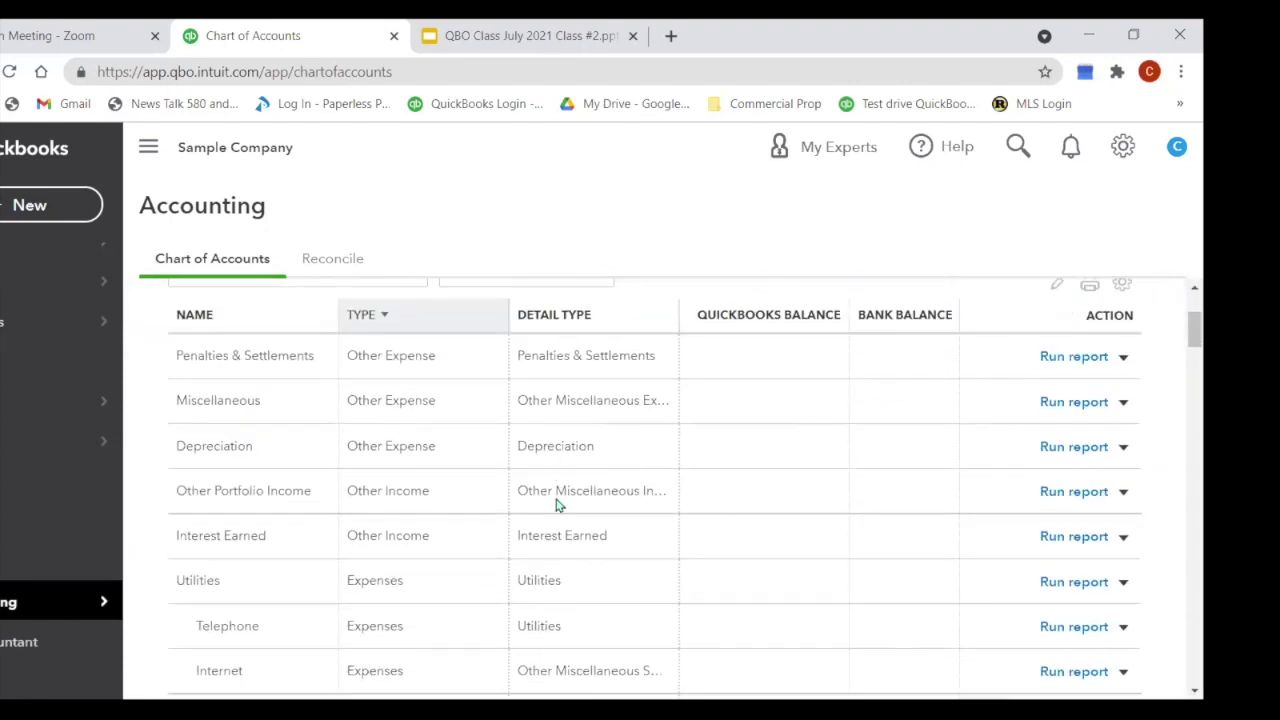
{"action": "scroll", "coordinate": [555, 497], "scroll_direction": "down", "scroll_amount": 12}
{"action": "scroll", "coordinate": [545, 480], "scroll_direction": "up", "scroll_amount": 5}
{"action": "left_click", "coordinate": [361, 302]}
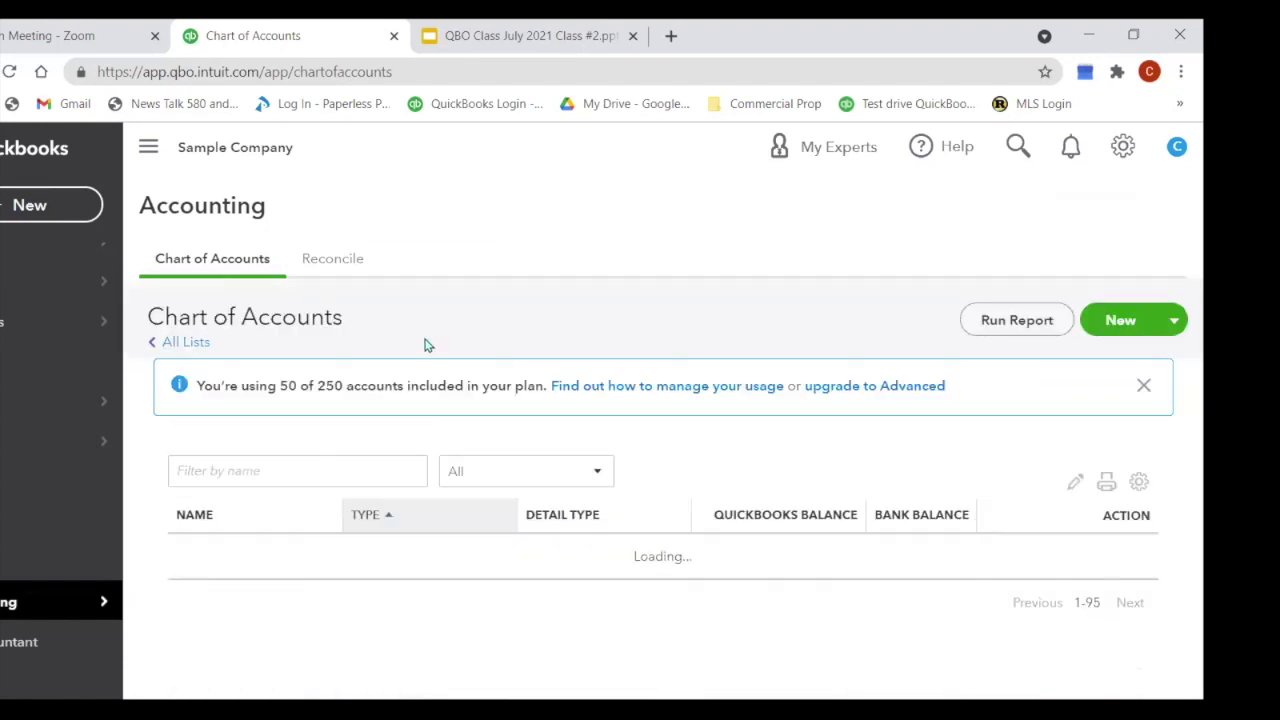
{"action": "scroll", "coordinate": [435, 392], "scroll_direction": "down", "scroll_amount": 5}
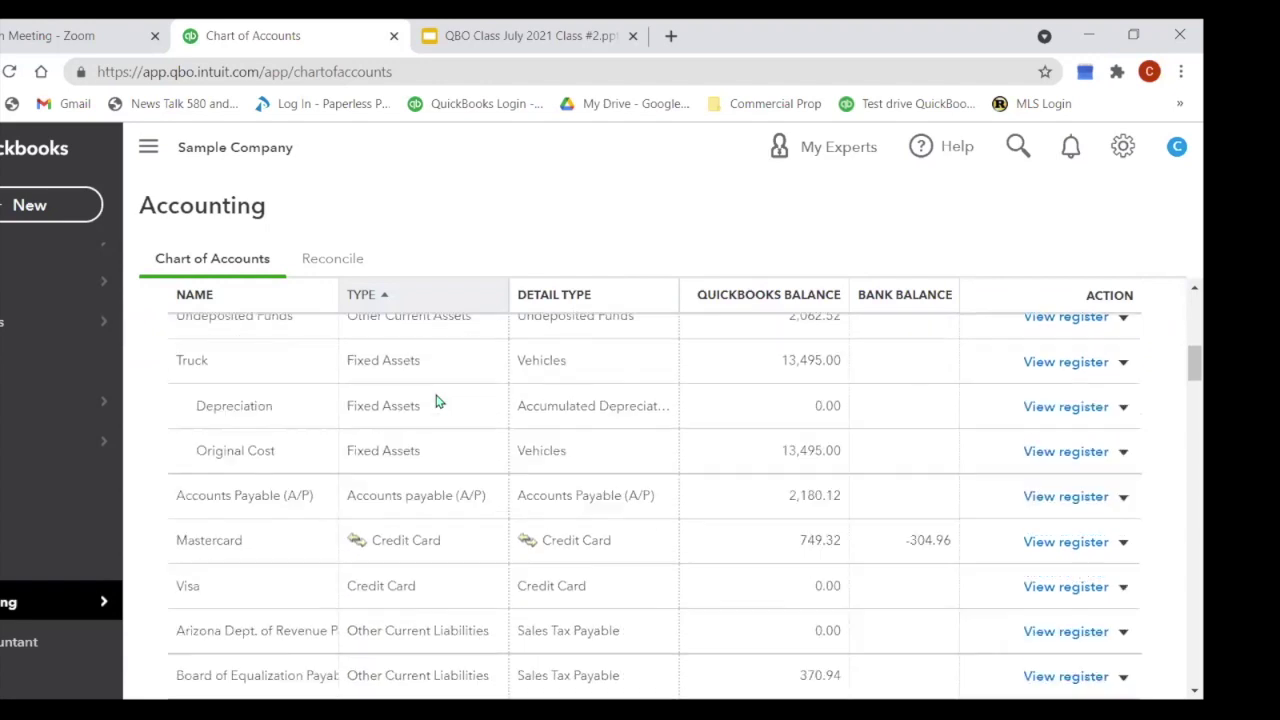
{"action": "scroll", "coordinate": [436, 400], "scroll_direction": "up", "scroll_amount": 1}
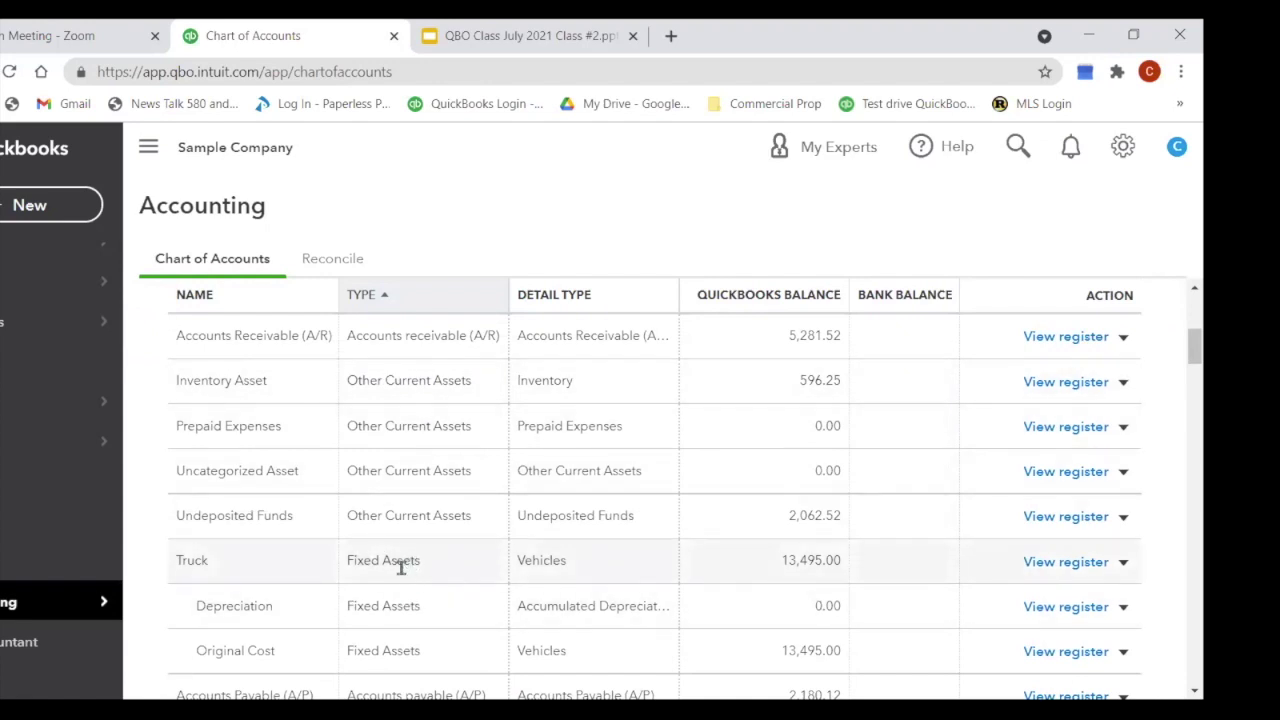
Step: Edit the Depreciation account: Fixed Asset Furniture detail type, no longer a Truck sub-account
{"action": "left_click", "coordinate": [1124, 612]}
{"action": "left_click", "coordinate": [1035, 520]}
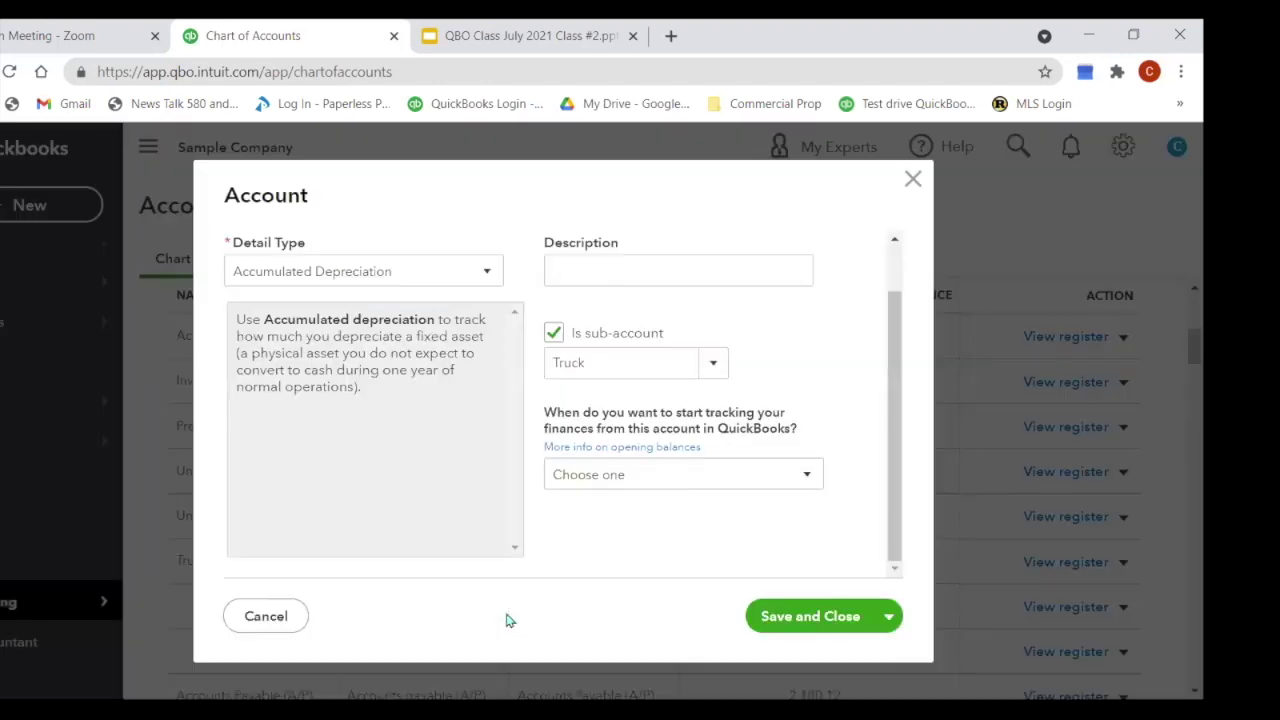
{"action": "left_click", "coordinate": [488, 272]}
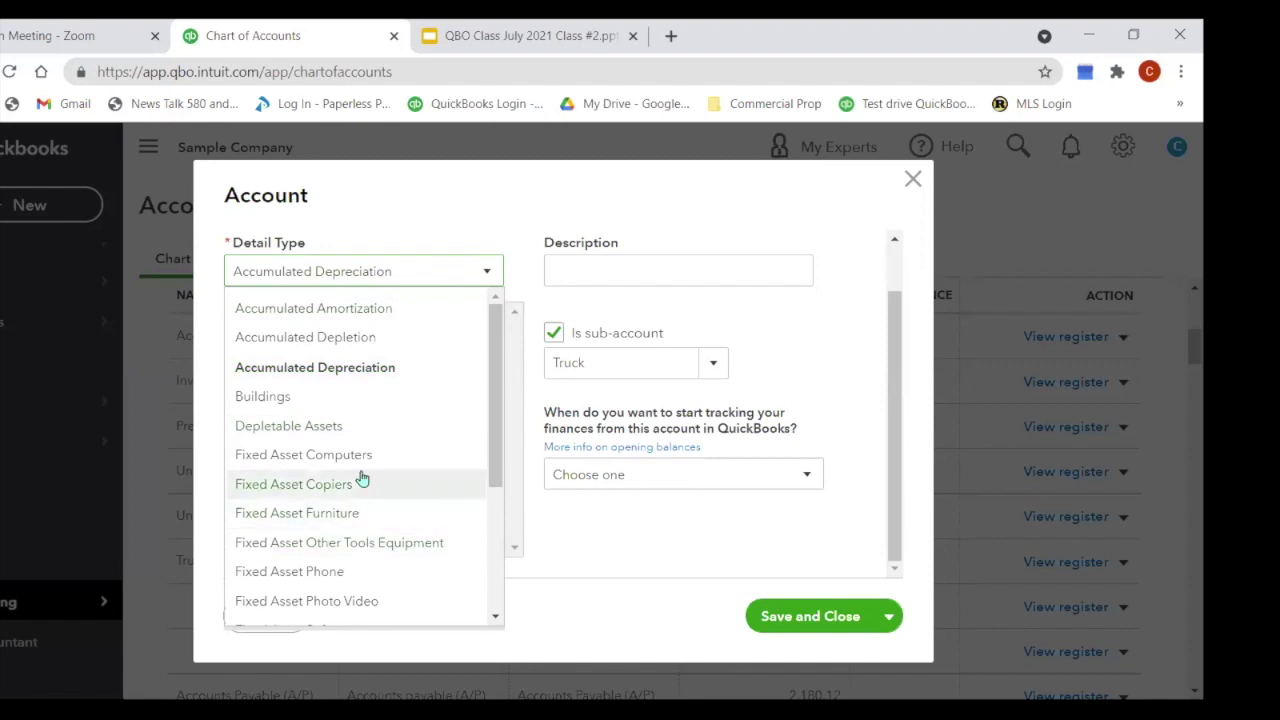
{"action": "left_click", "coordinate": [325, 513]}
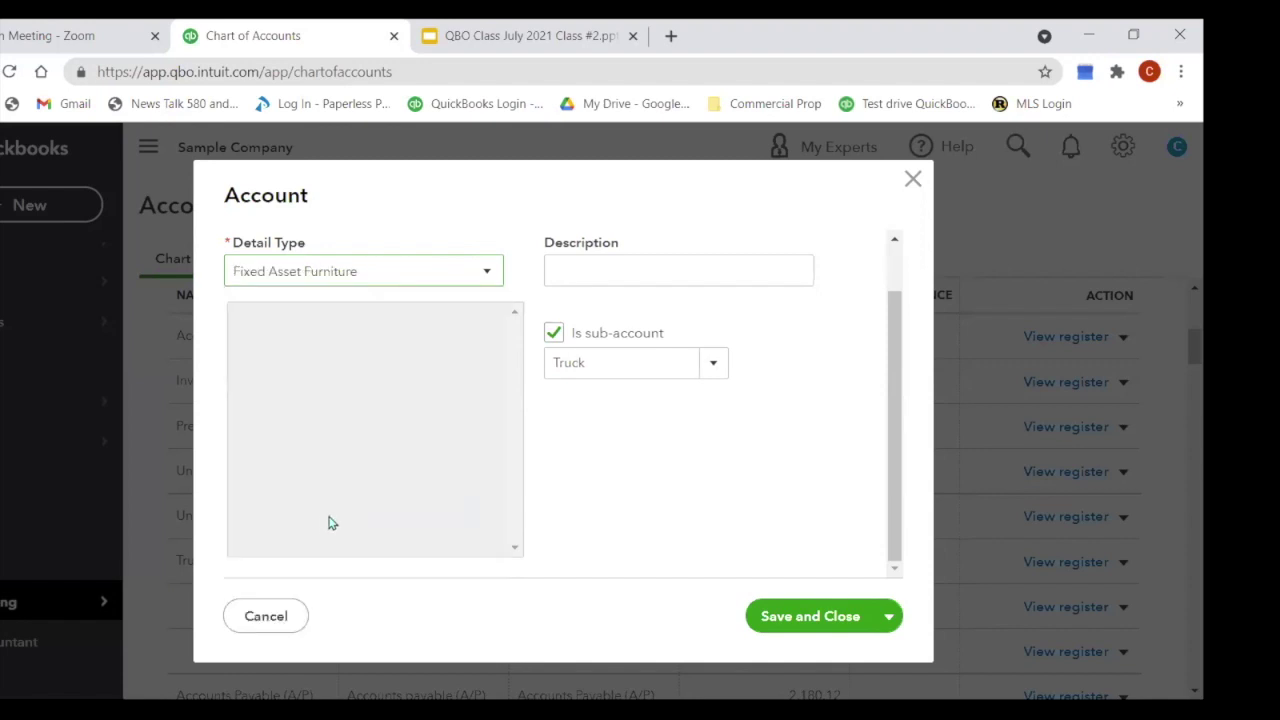
{"action": "left_click", "coordinate": [623, 271]}
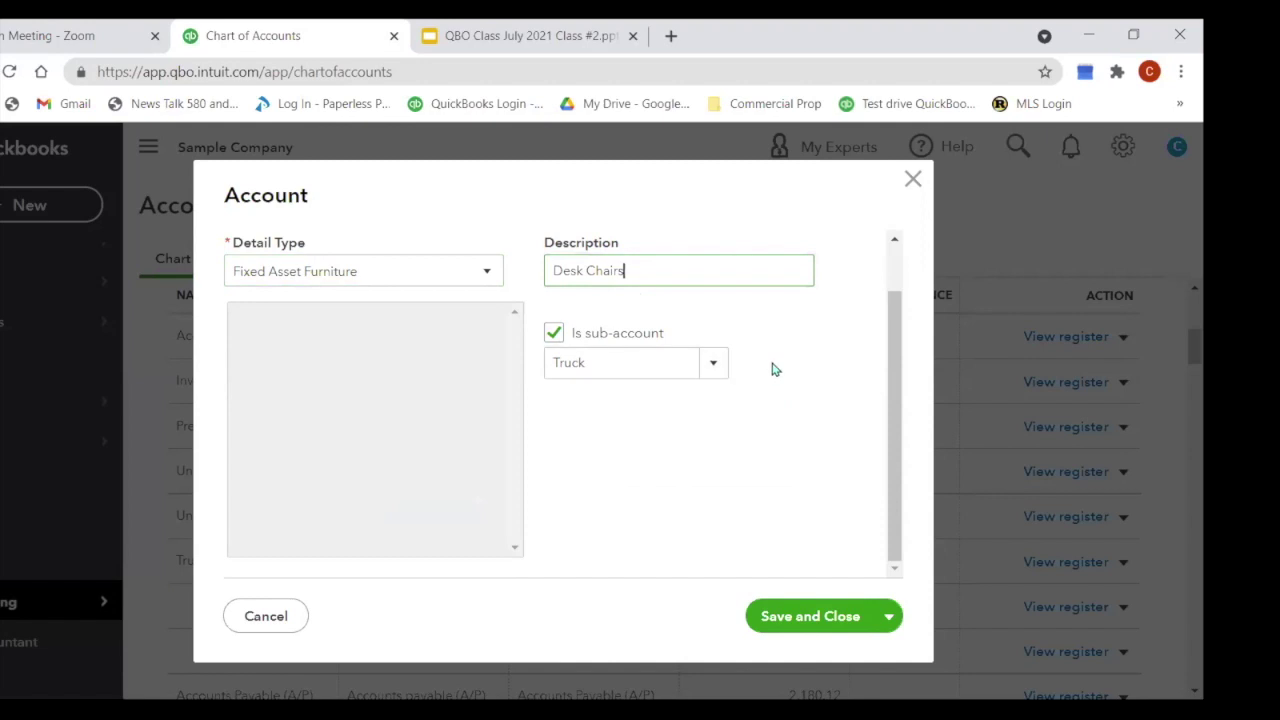
{"action": "left_click", "coordinate": [550, 345]}
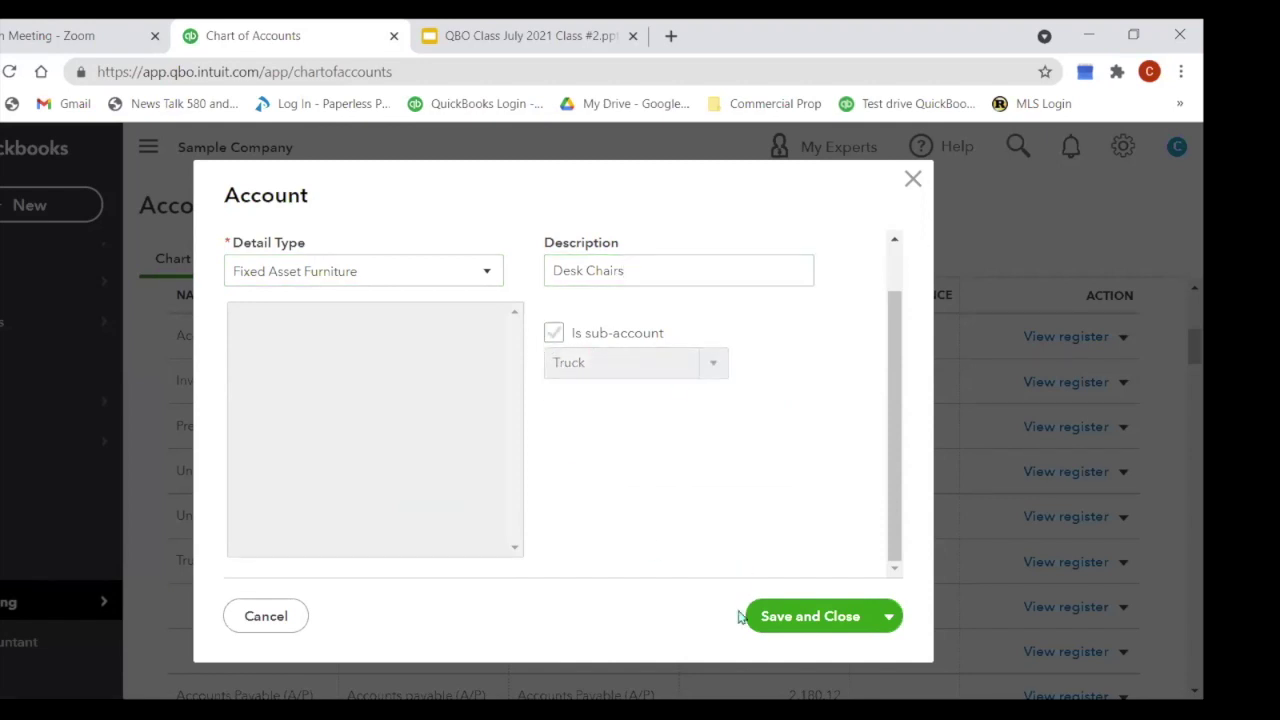
Step: Save the account changes, confirm the detail-type change twice, then close the form
{"action": "left_click", "coordinate": [805, 617]}
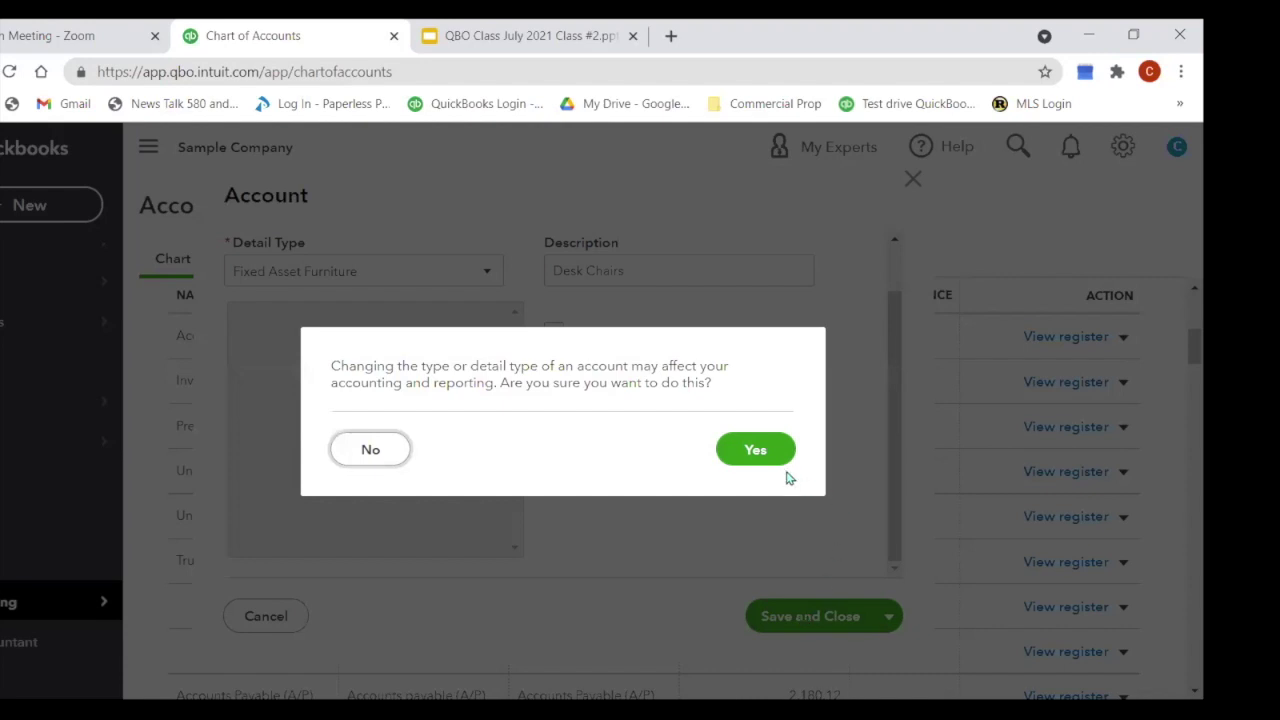
{"action": "left_click", "coordinate": [758, 452]}
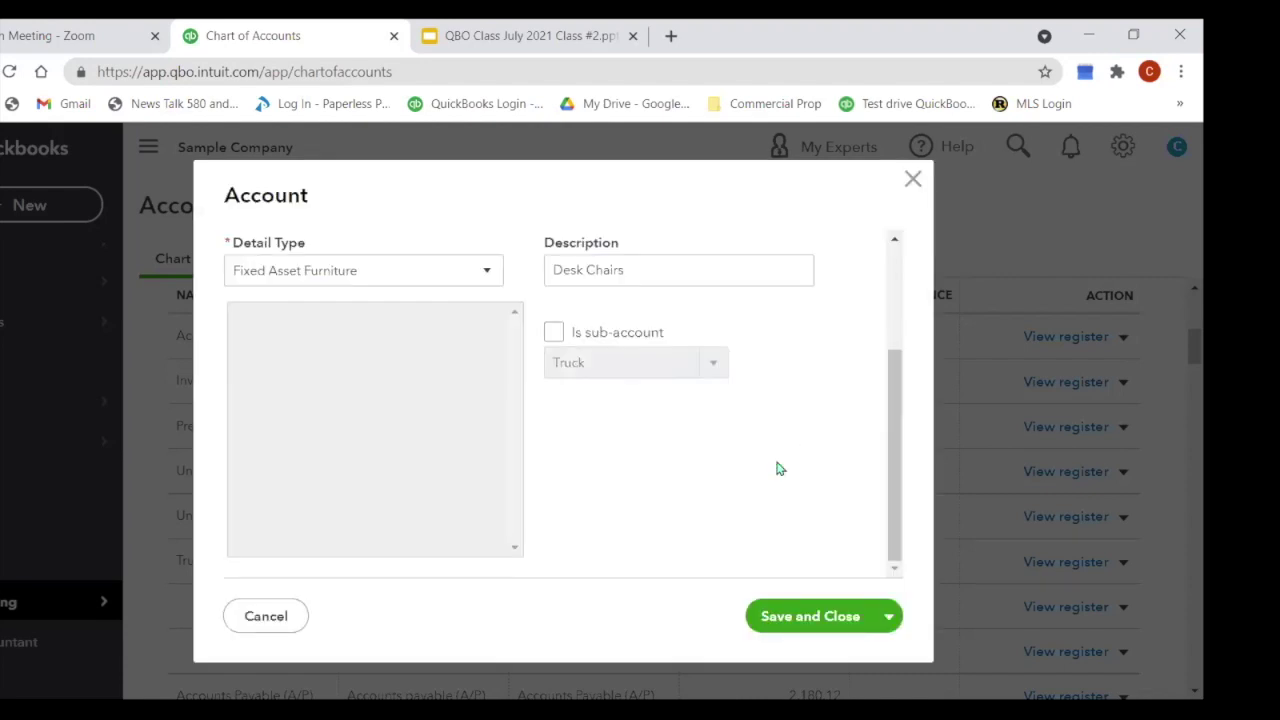
{"action": "left_click", "coordinate": [836, 628]}
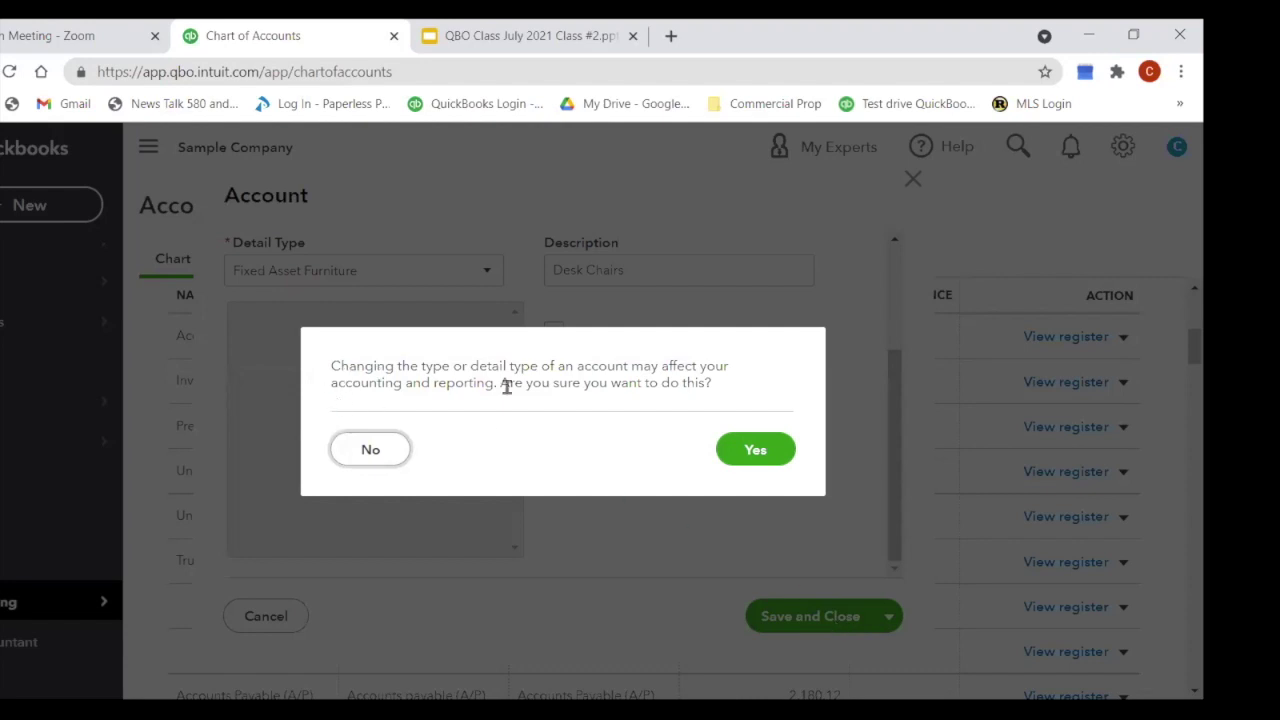
{"action": "left_click", "coordinate": [746, 462]}
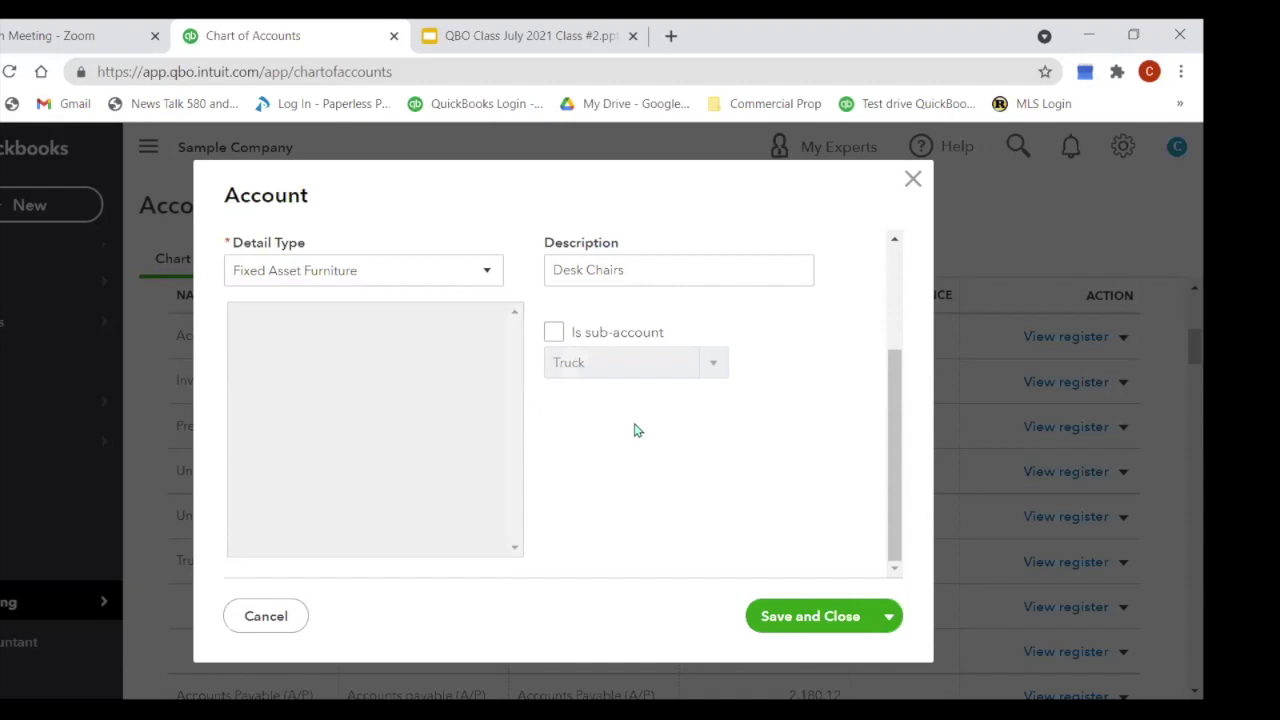
{"action": "left_click", "coordinate": [913, 181]}
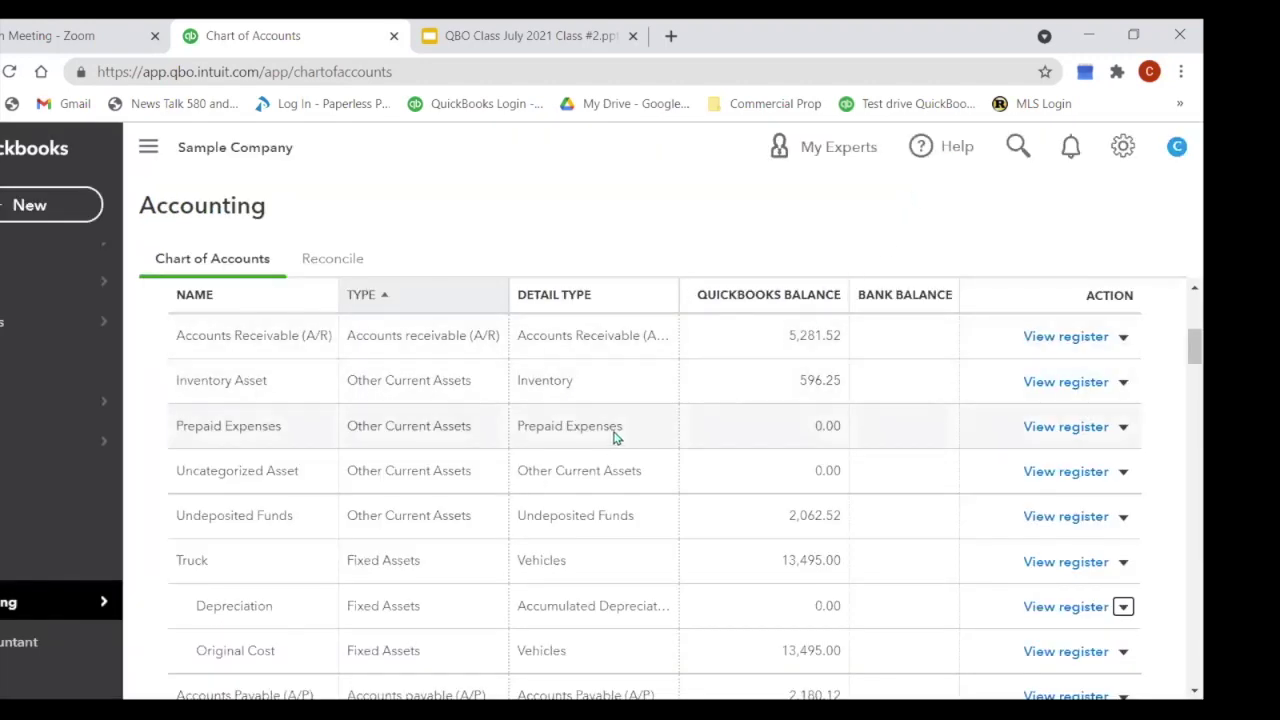
{"action": "scroll", "coordinate": [613, 412], "scroll_direction": "down", "scroll_amount": 1}
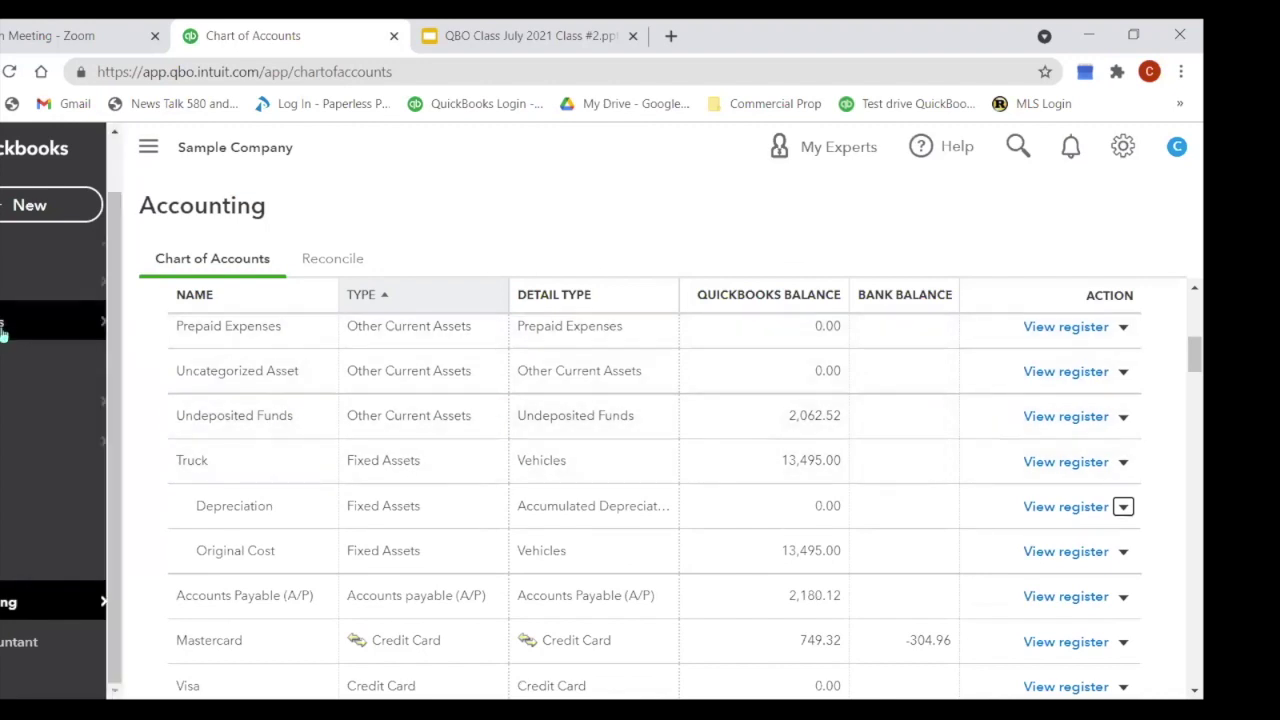
Step: From the Expenses page, start a new expense with the Depot vendor as payee
{"action": "mouse_move", "coordinate": [80, 322]}
{"action": "left_click", "coordinate": [150, 322]}
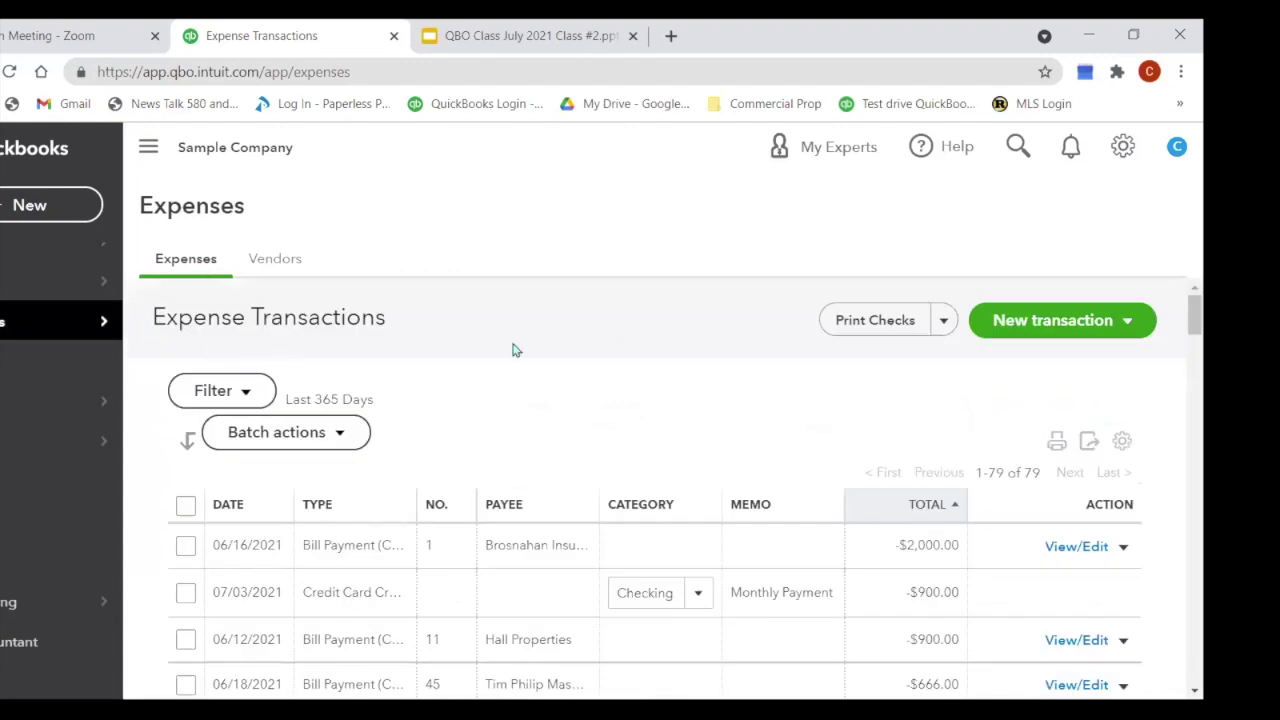
{"action": "left_click", "coordinate": [70, 220]}
{"action": "left_click", "coordinate": [234, 324]}
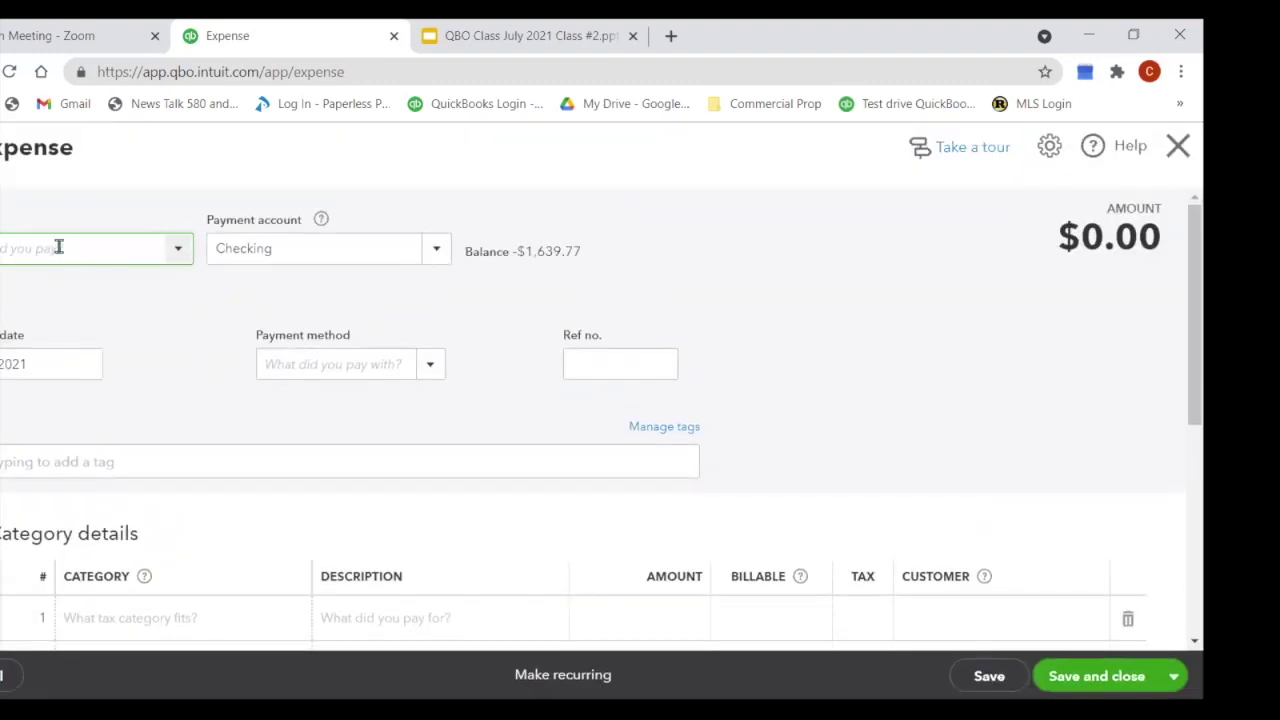
{"action": "type", "text": "home"}
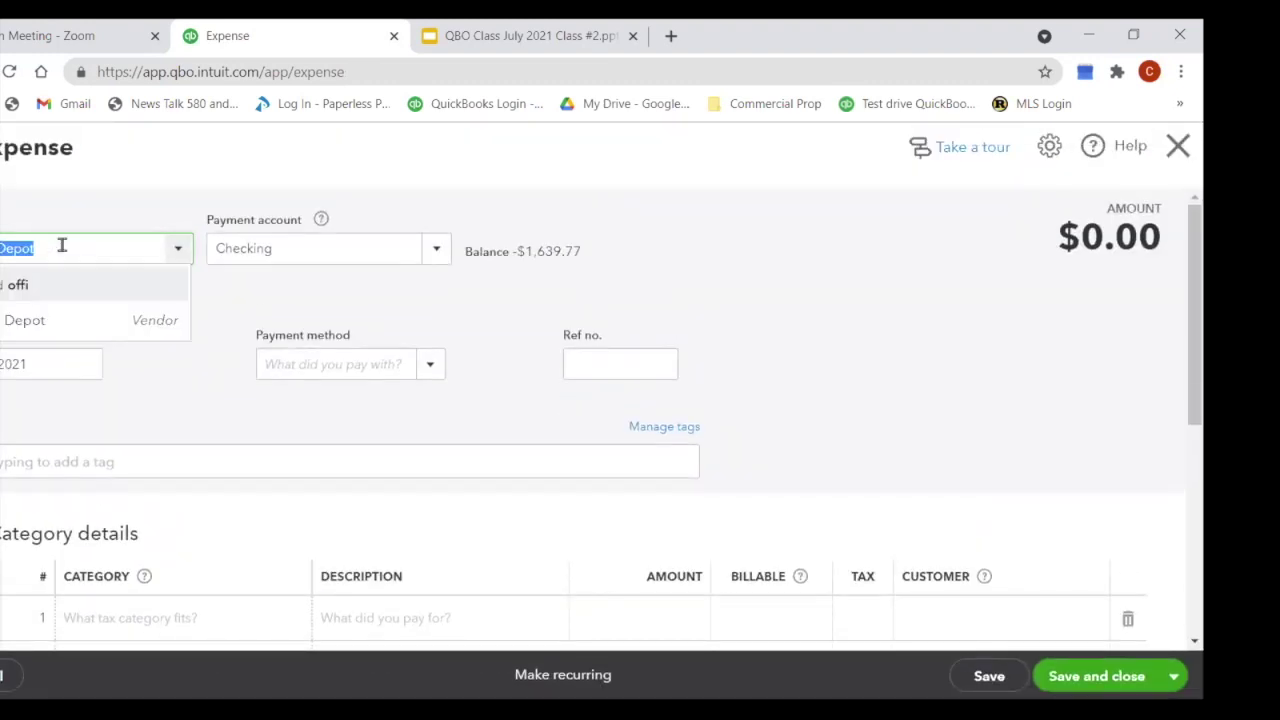
{"action": "left_click", "coordinate": [37, 318]}
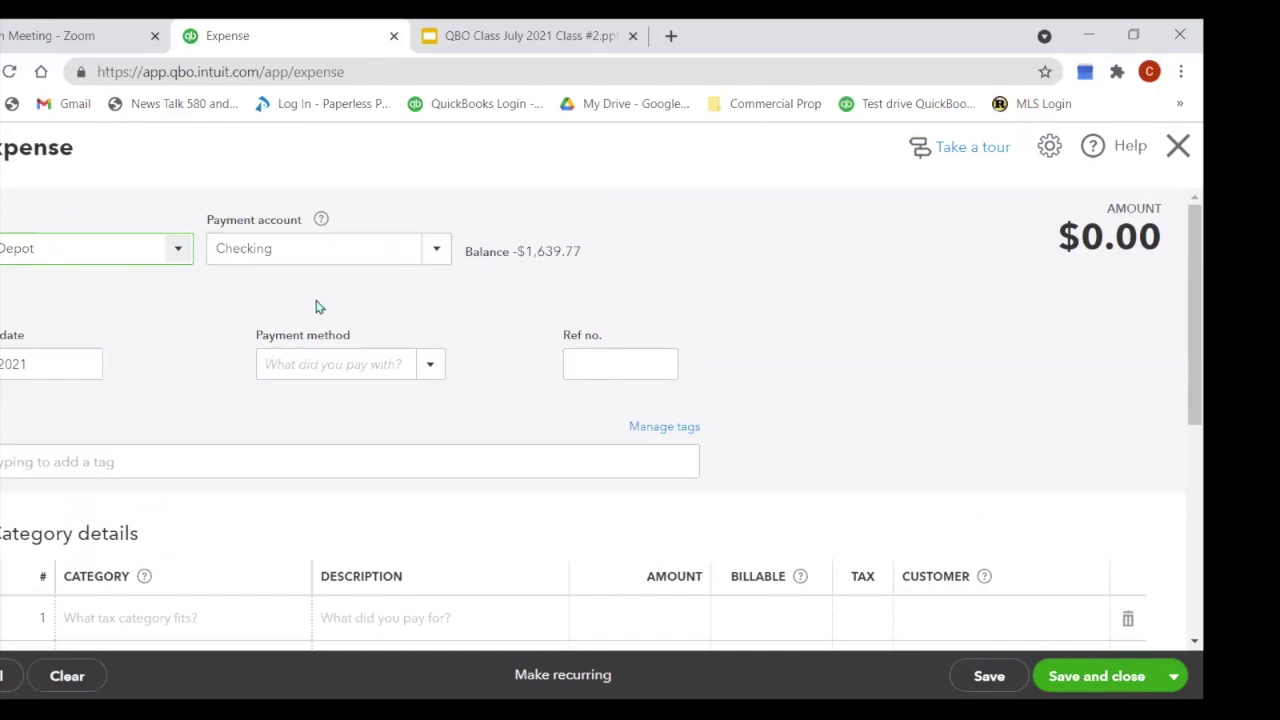
{"action": "scroll", "coordinate": [112, 588], "scroll_direction": "down", "scroll_amount": 1}
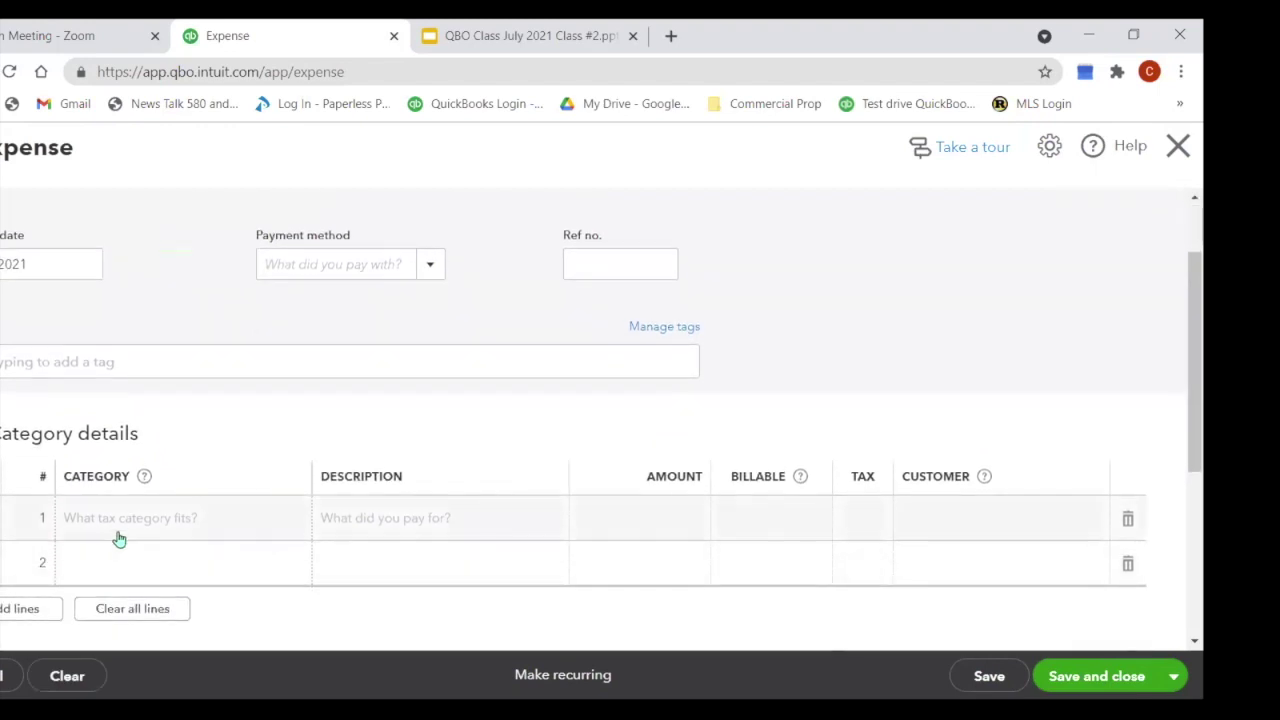
Step: Set the first category line to Truck:Original Cost
{"action": "left_click", "coordinate": [116, 528]}
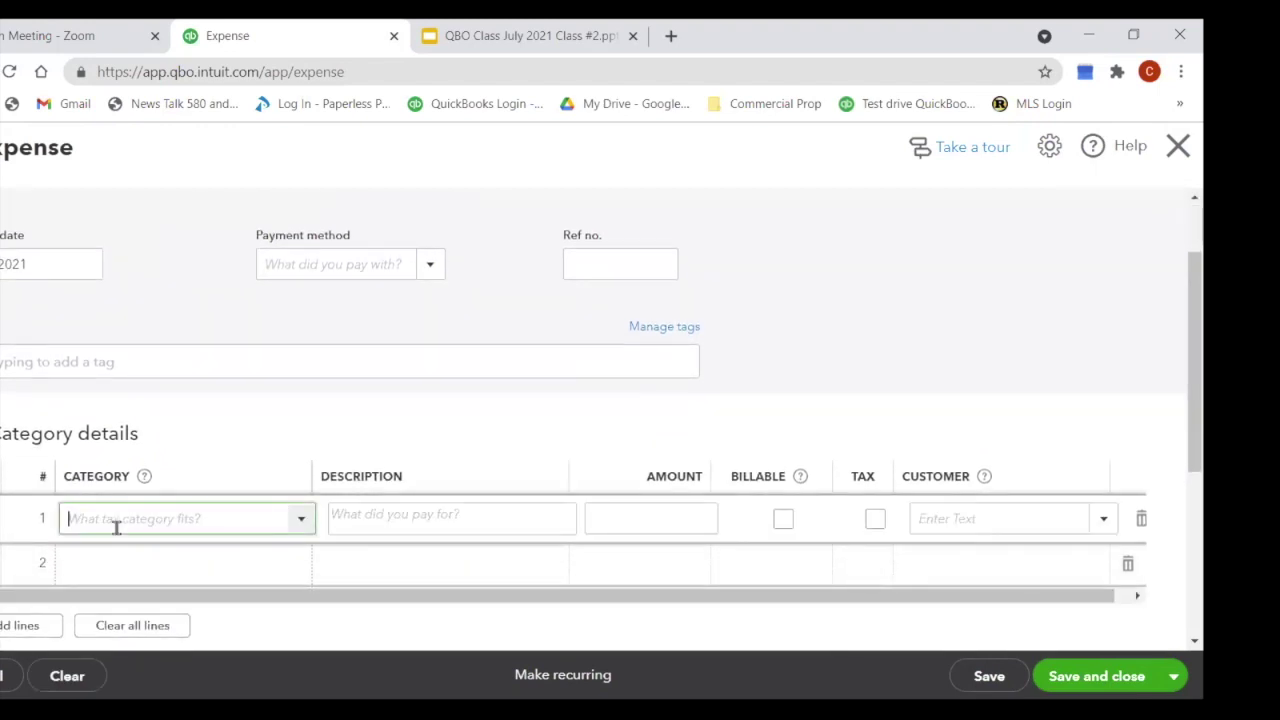
{"action": "type", "text": "des"}
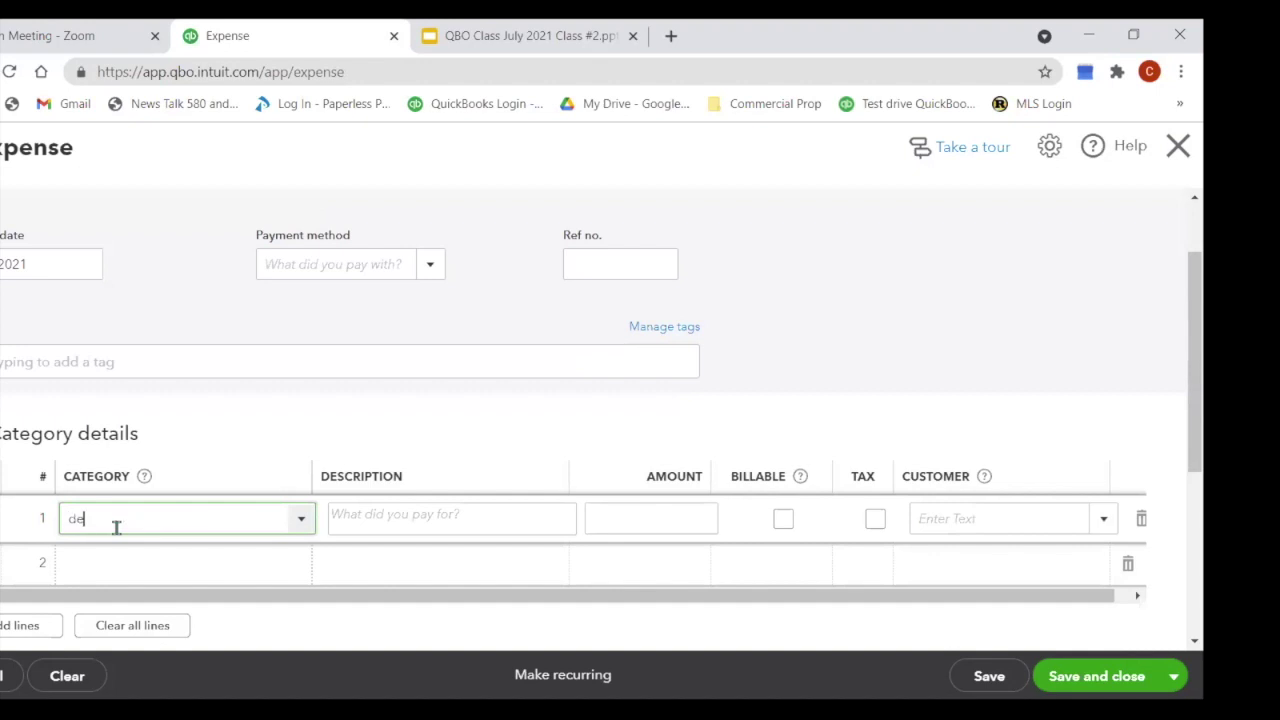
{"action": "key", "text": "BackSpace"}
{"action": "key", "text": "BackSpace"}
{"action": "key", "text": "BackSpace"}
{"action": "key", "text": "BackSpace"}
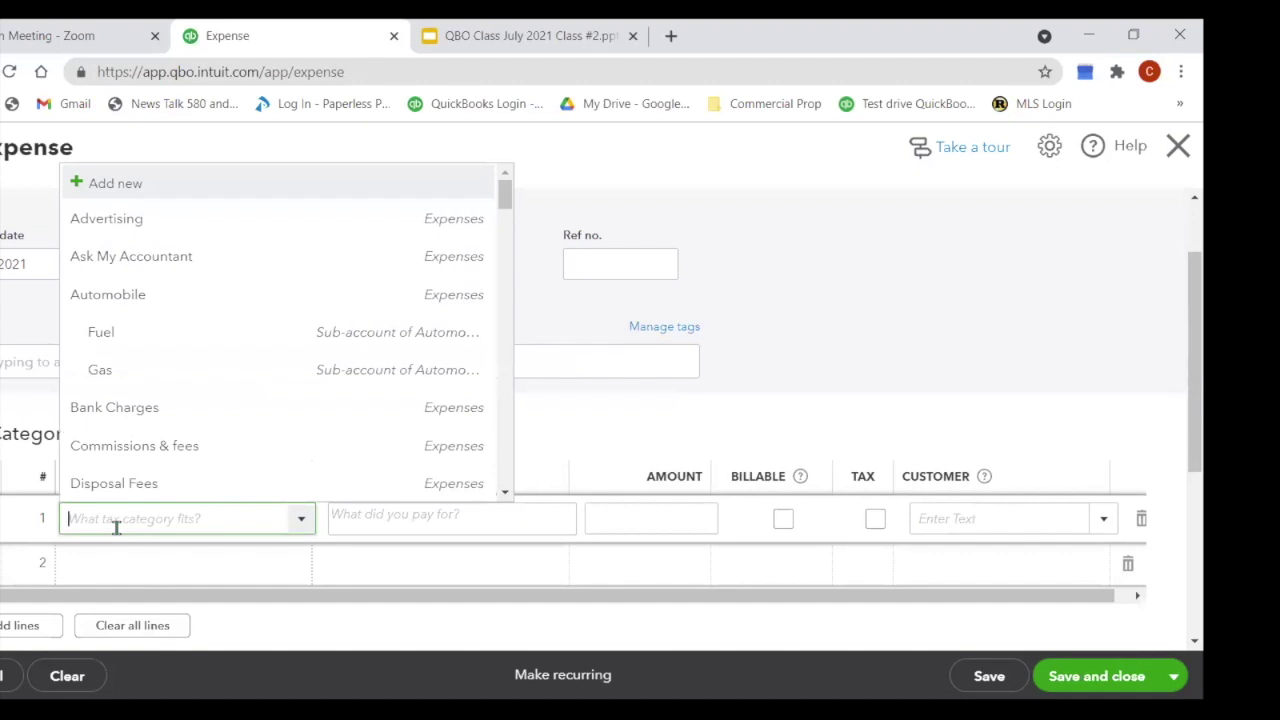
{"action": "left_click_drag", "start_coordinate": [503, 196], "coordinate": [505, 437]}
{"action": "scroll", "coordinate": [506, 200], "scroll_direction": "up", "scroll_amount": 6}
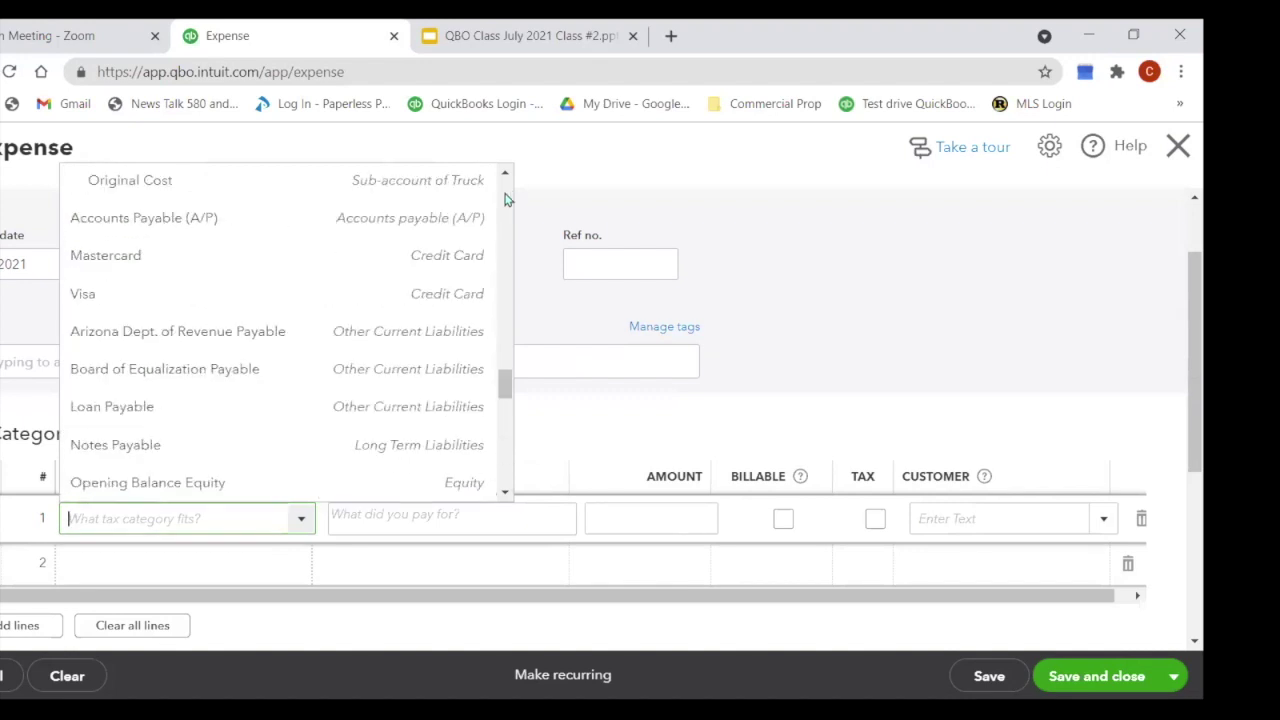
{"action": "scroll", "coordinate": [506, 196], "scroll_direction": "up", "scroll_amount": 3}
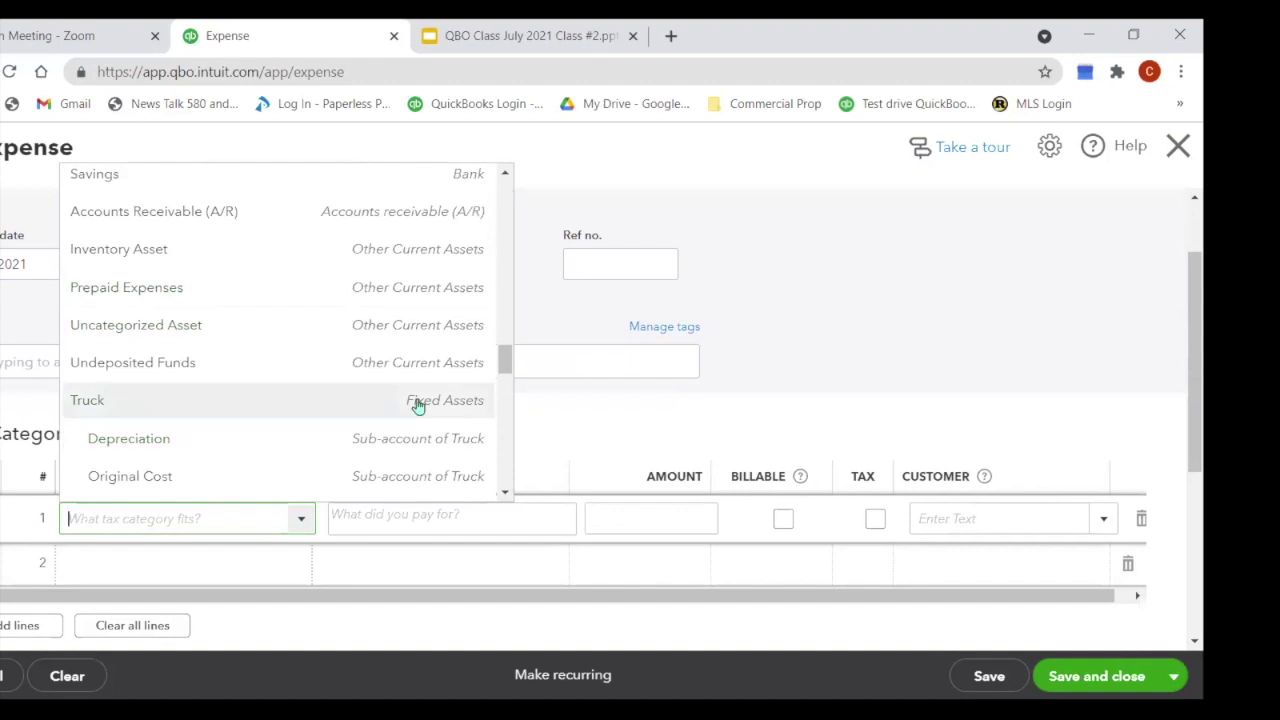
{"action": "left_click", "coordinate": [371, 477]}
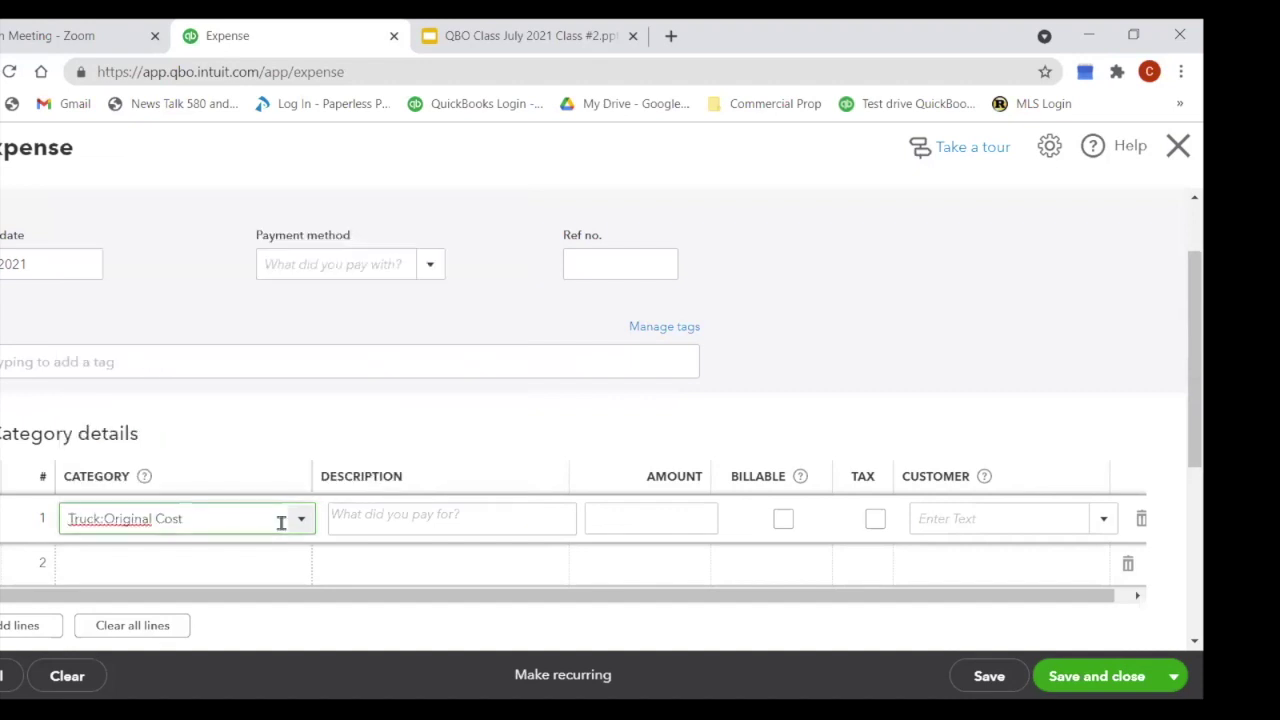
Step: Leave the Truck:Original Cost expense line unfinished and close the expense form
{"action": "left_click", "coordinate": [617, 522]}
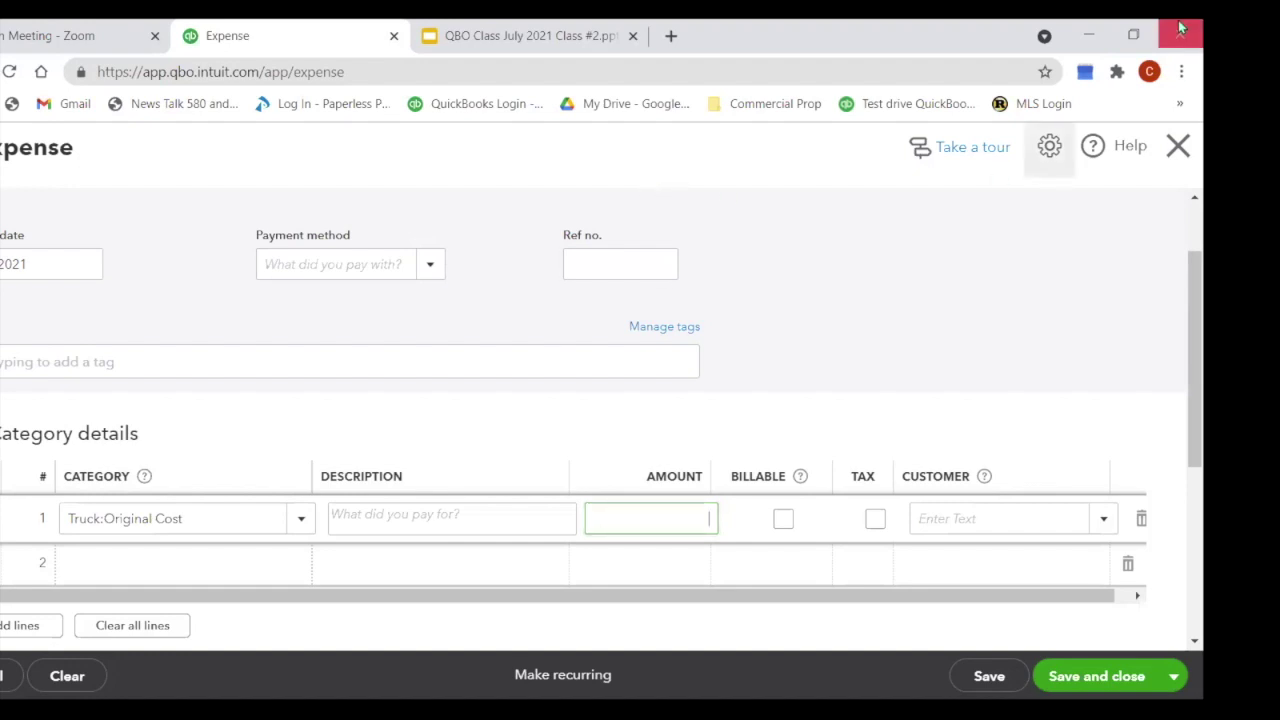
{"action": "left_click", "coordinate": [1180, 150]}
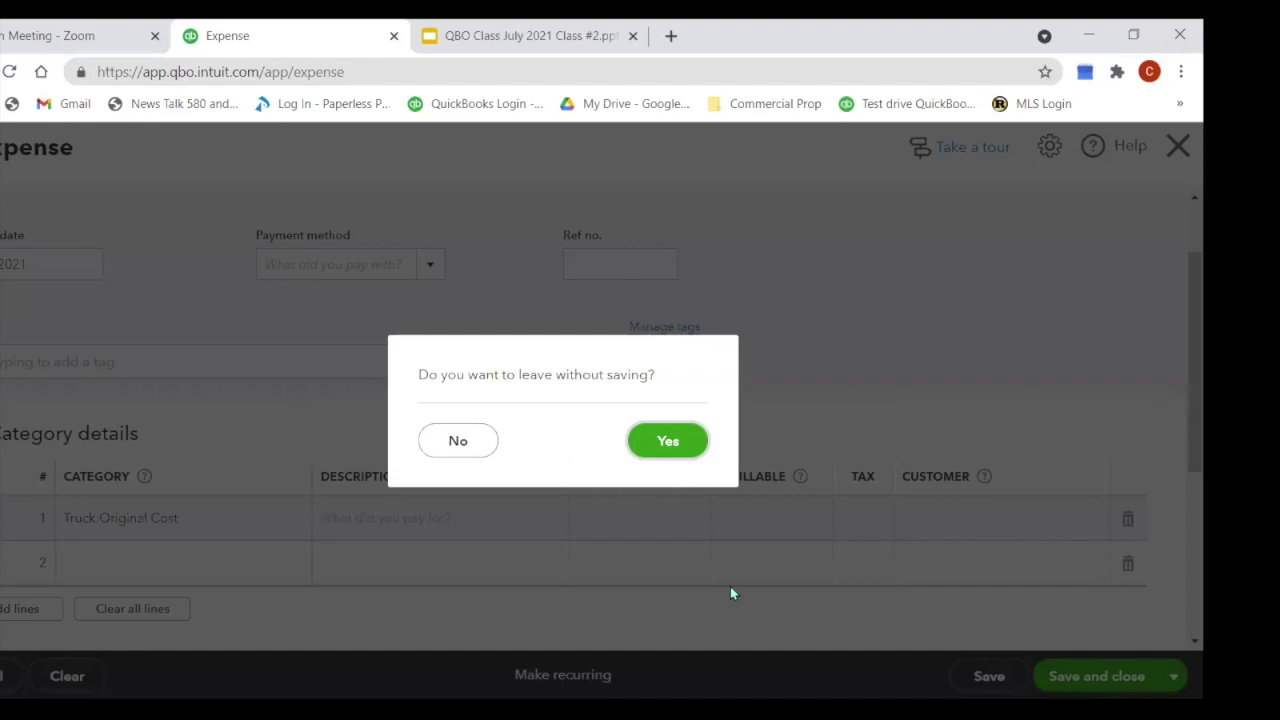
Step: Discard the unsaved expense and start a fresh blank expense
{"action": "left_click", "coordinate": [662, 446]}
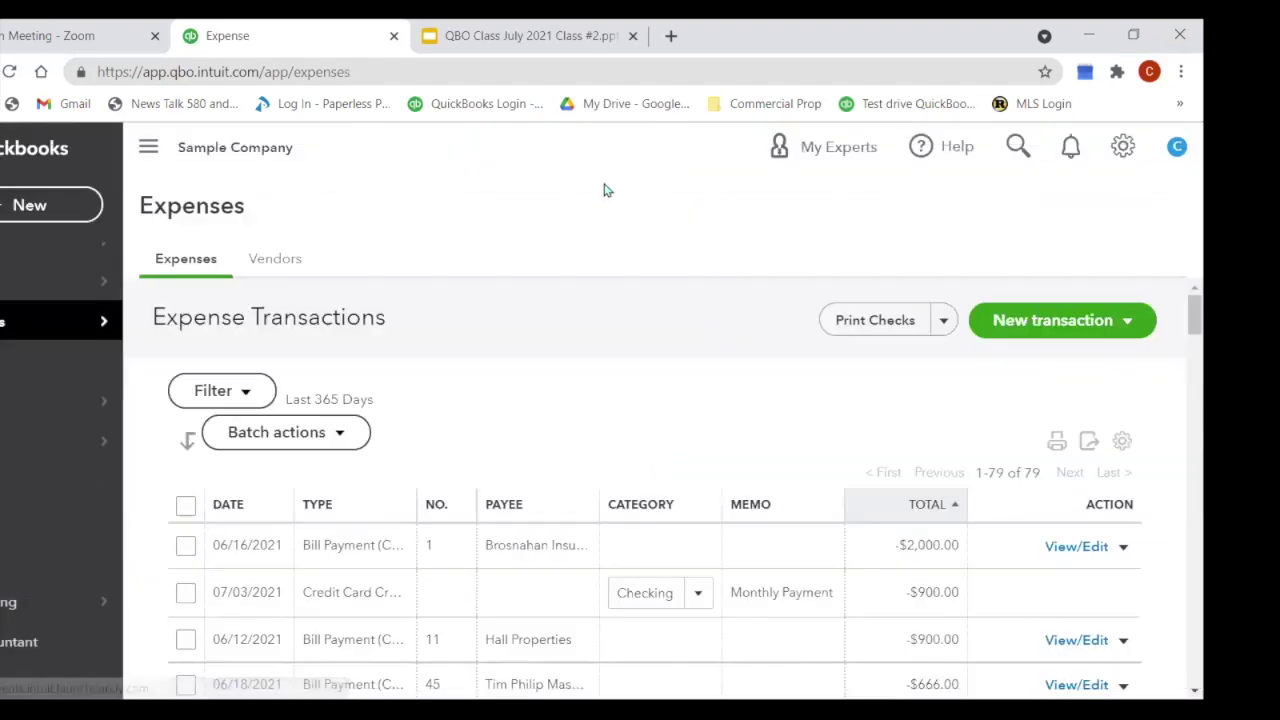
{"action": "left_click", "coordinate": [50, 207]}
{"action": "left_click", "coordinate": [248, 334]}
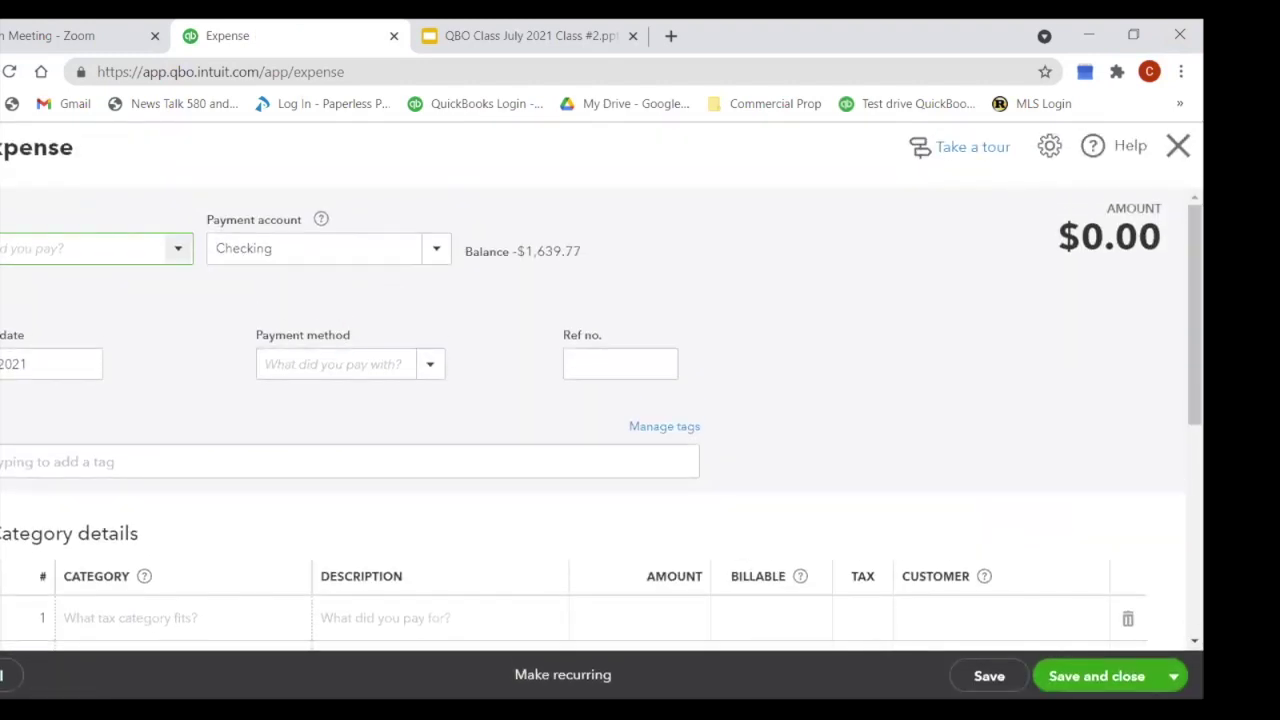
Step: Enter Venmo as the new expense's payment method
{"action": "left_click", "coordinate": [38, 254]}
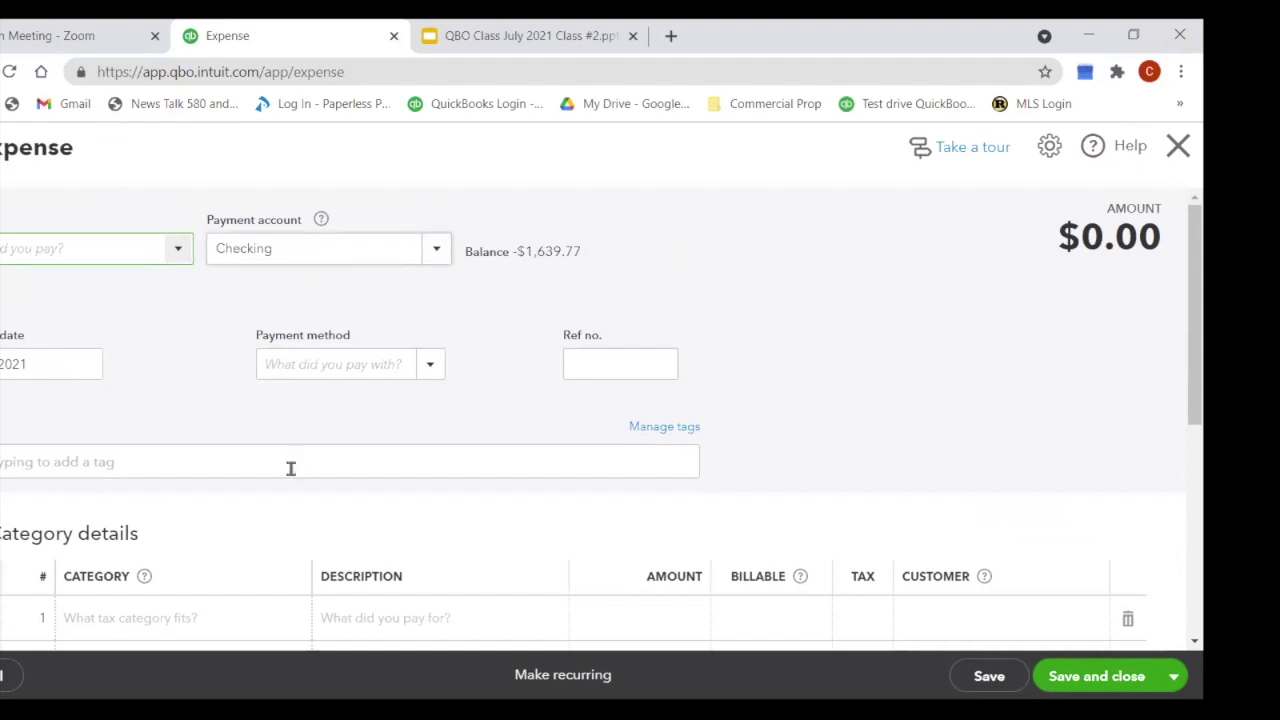
{"action": "left_click", "coordinate": [386, 358]}
{"action": "type", "text": "Venmo"}
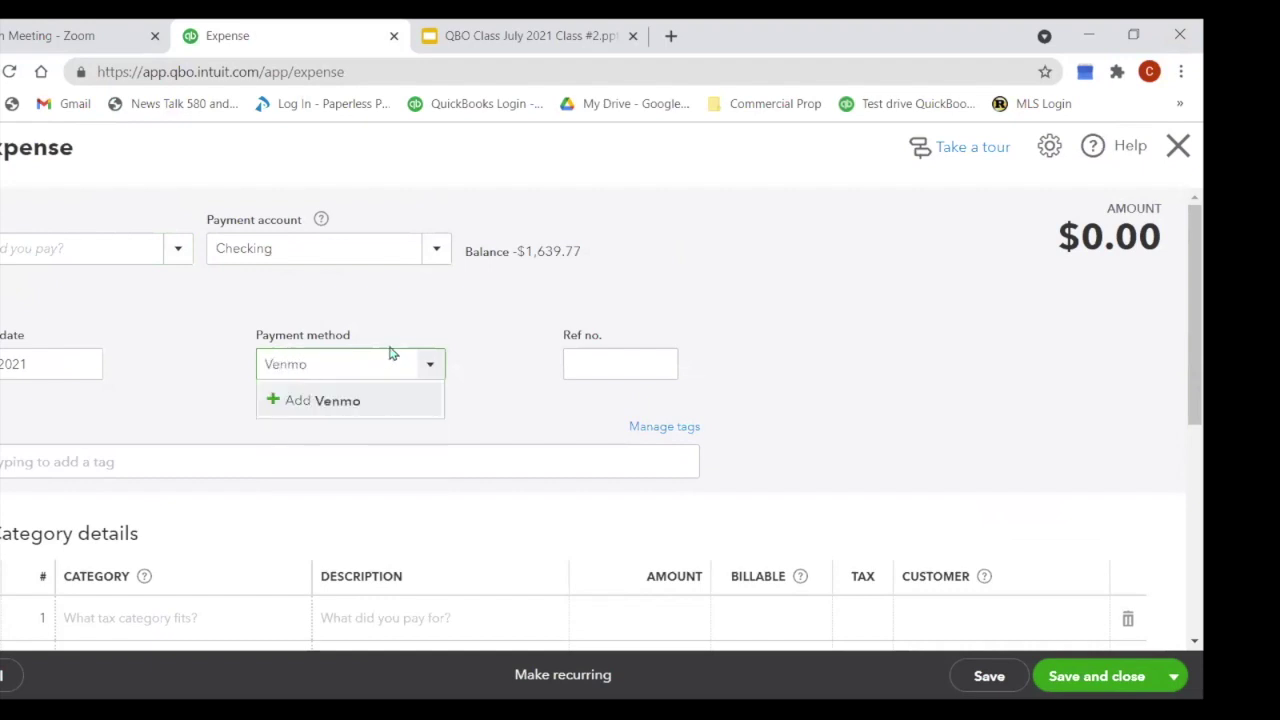
Step: Save Venmo as a new payment method and set the payee to Home Depot
{"action": "left_click", "coordinate": [343, 410]}
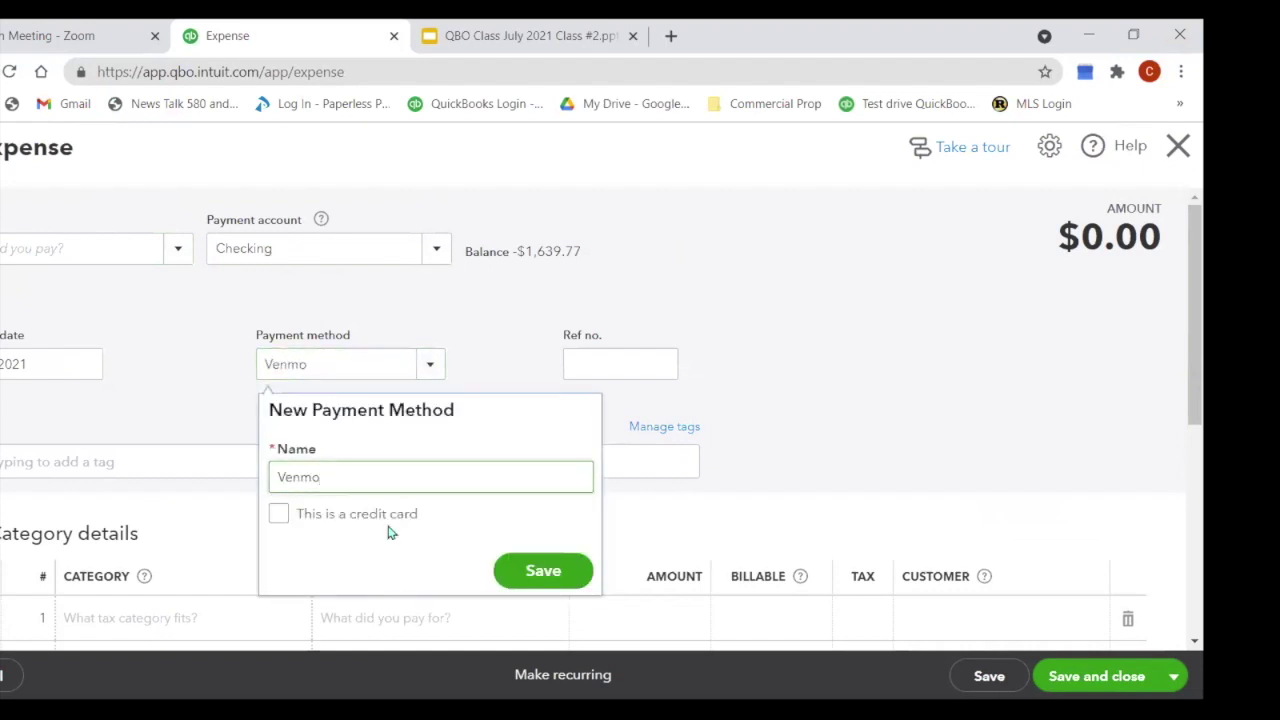
{"action": "left_click", "coordinate": [533, 568]}
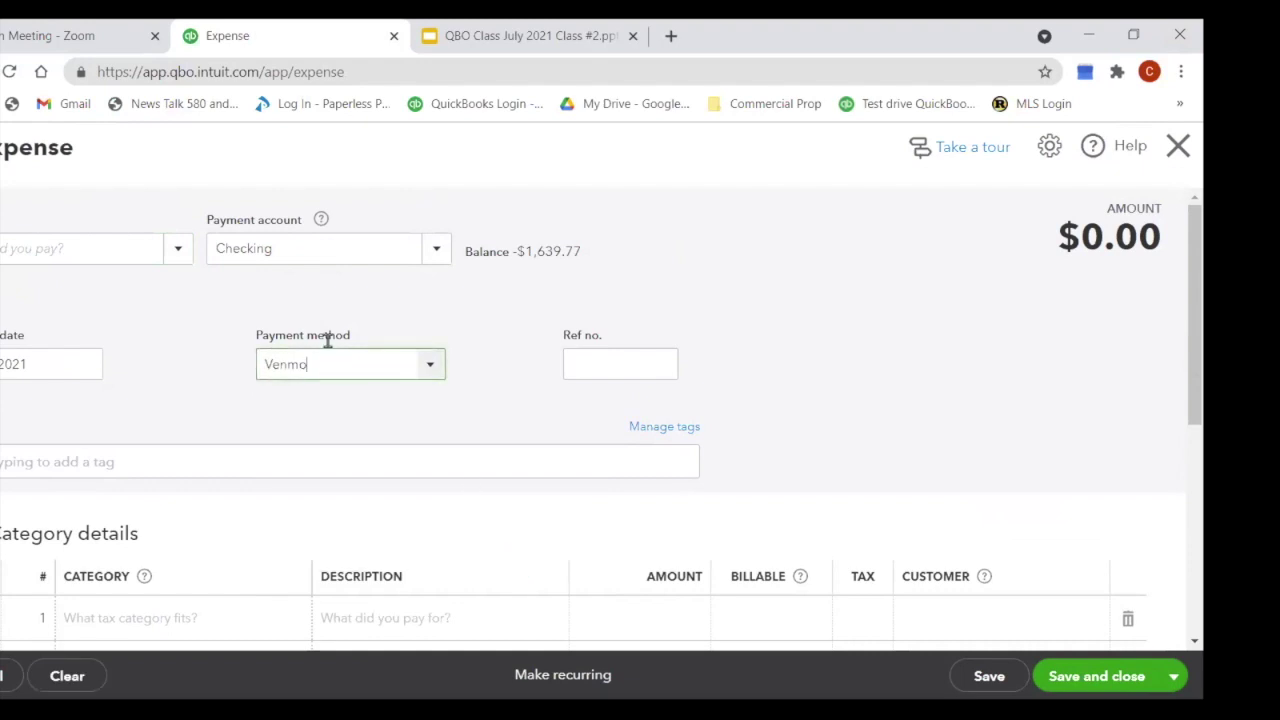
{"action": "left_click", "coordinate": [40, 244]}
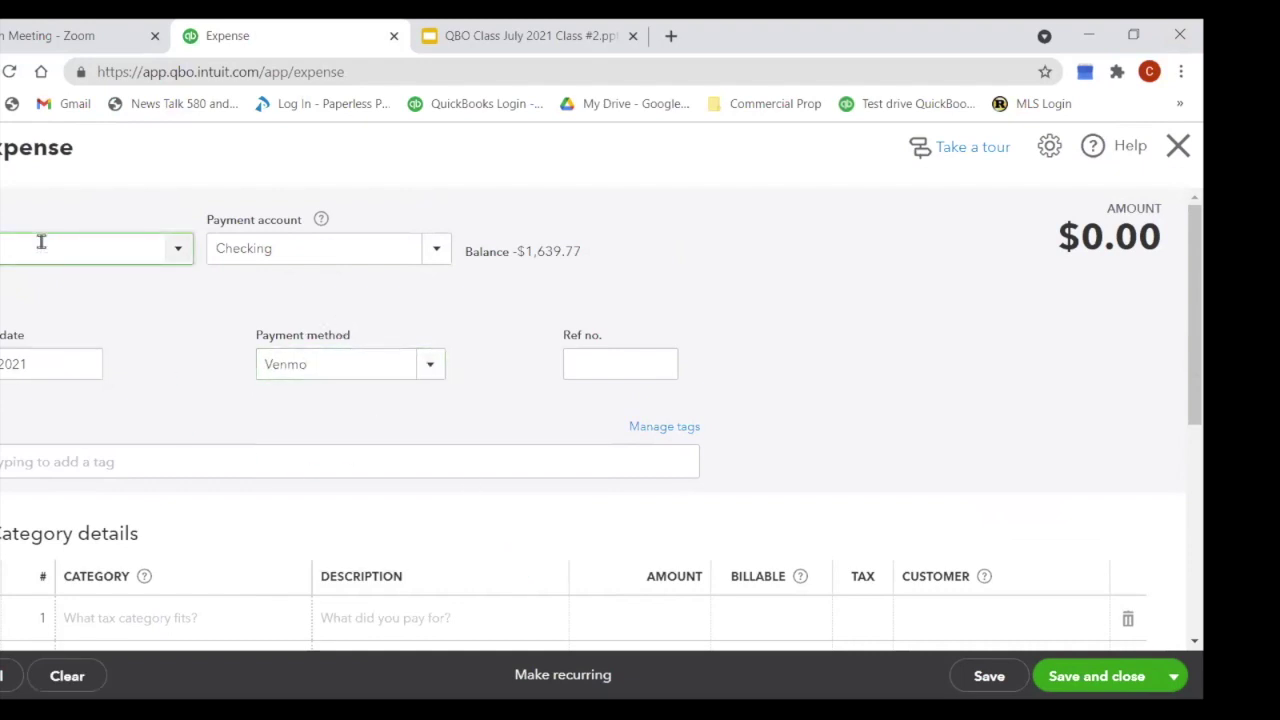
{"action": "left_click", "coordinate": [63, 334]}
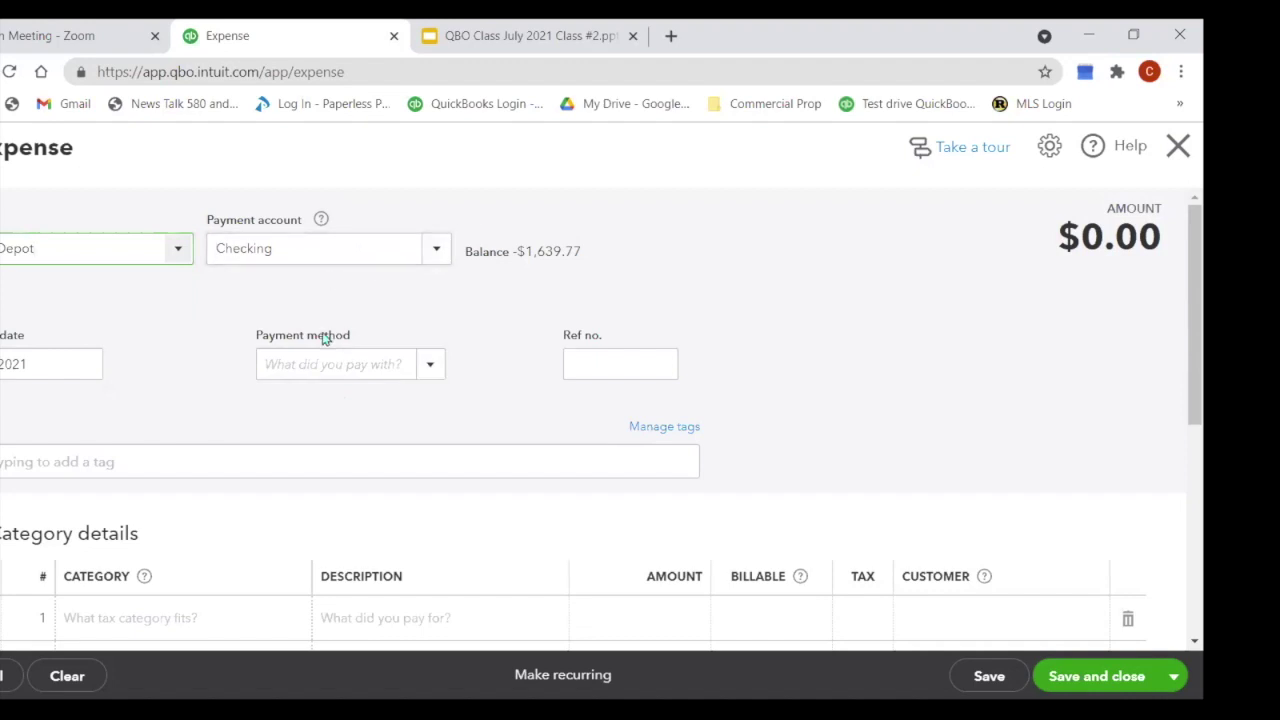
Step: Re-enter Ven in Payment method, then close the expense form without saving
{"action": "left_click", "coordinate": [313, 369]}
{"action": "type", "text": "Venmo"}
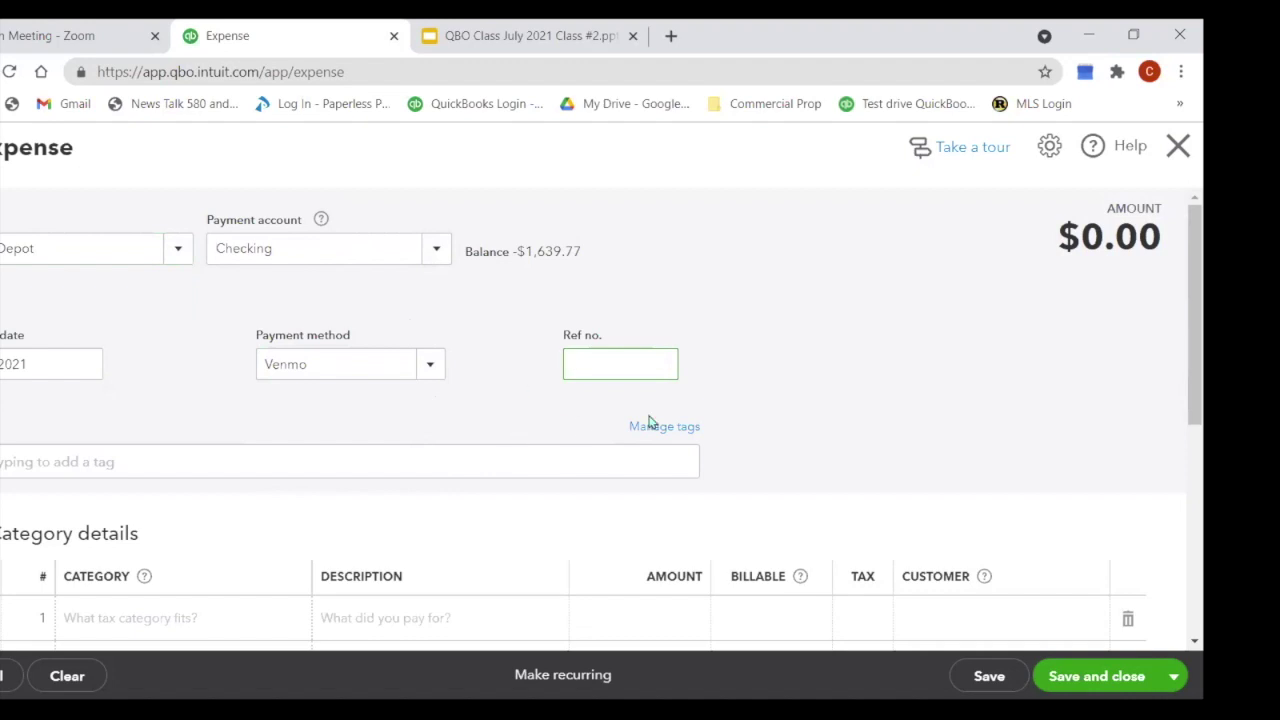
{"action": "scroll", "coordinate": [766, 372], "scroll_direction": "down", "scroll_amount": 1}
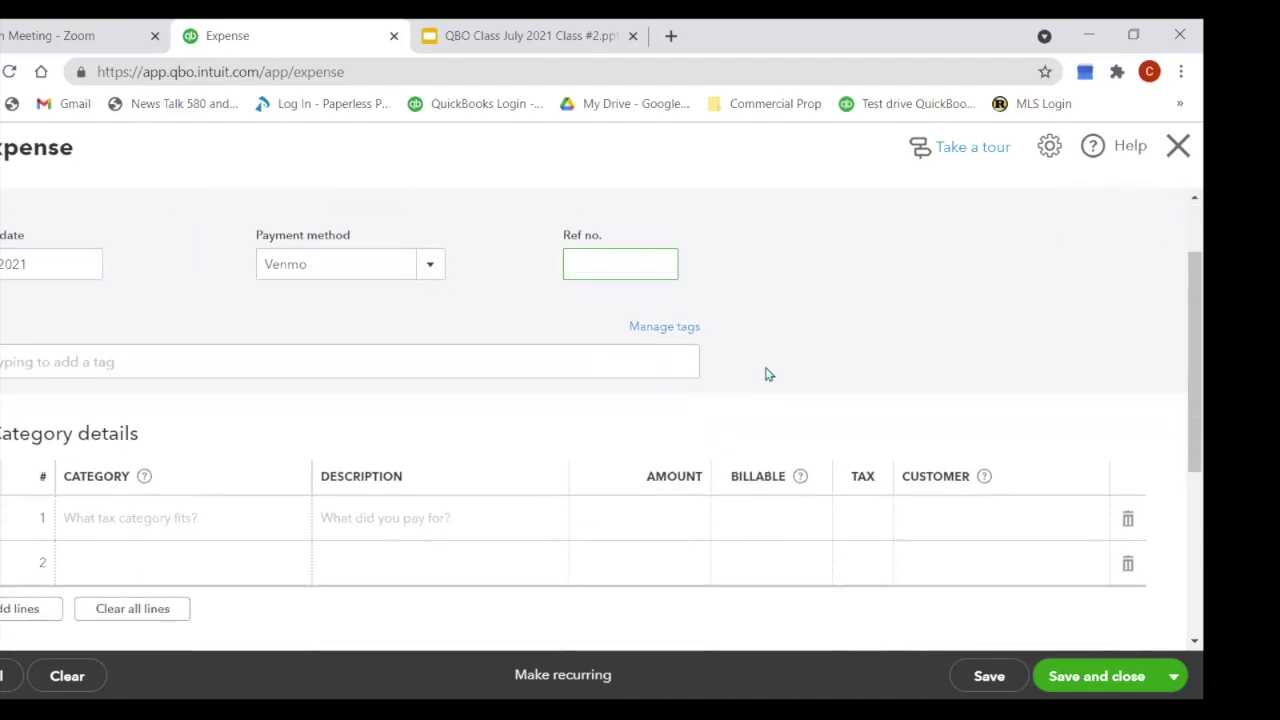
{"action": "scroll", "coordinate": [765, 374], "scroll_direction": "up", "scroll_amount": 1}
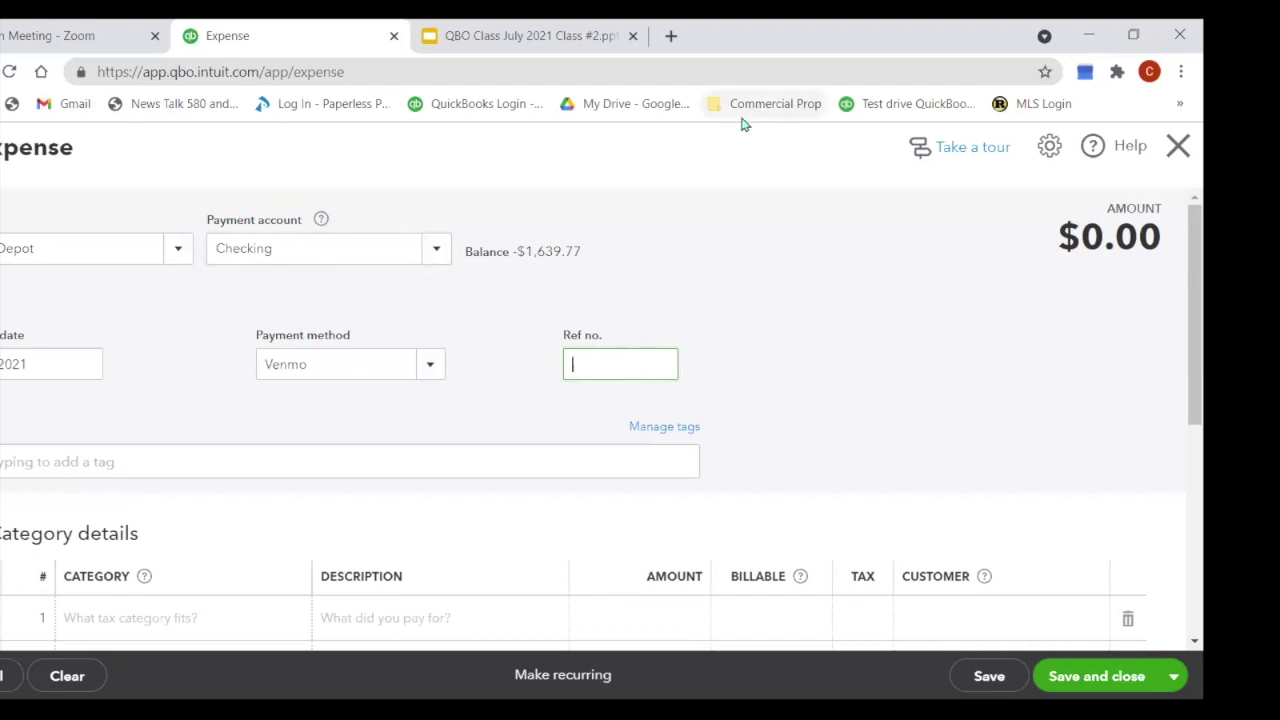
{"action": "left_click", "coordinate": [1177, 148]}
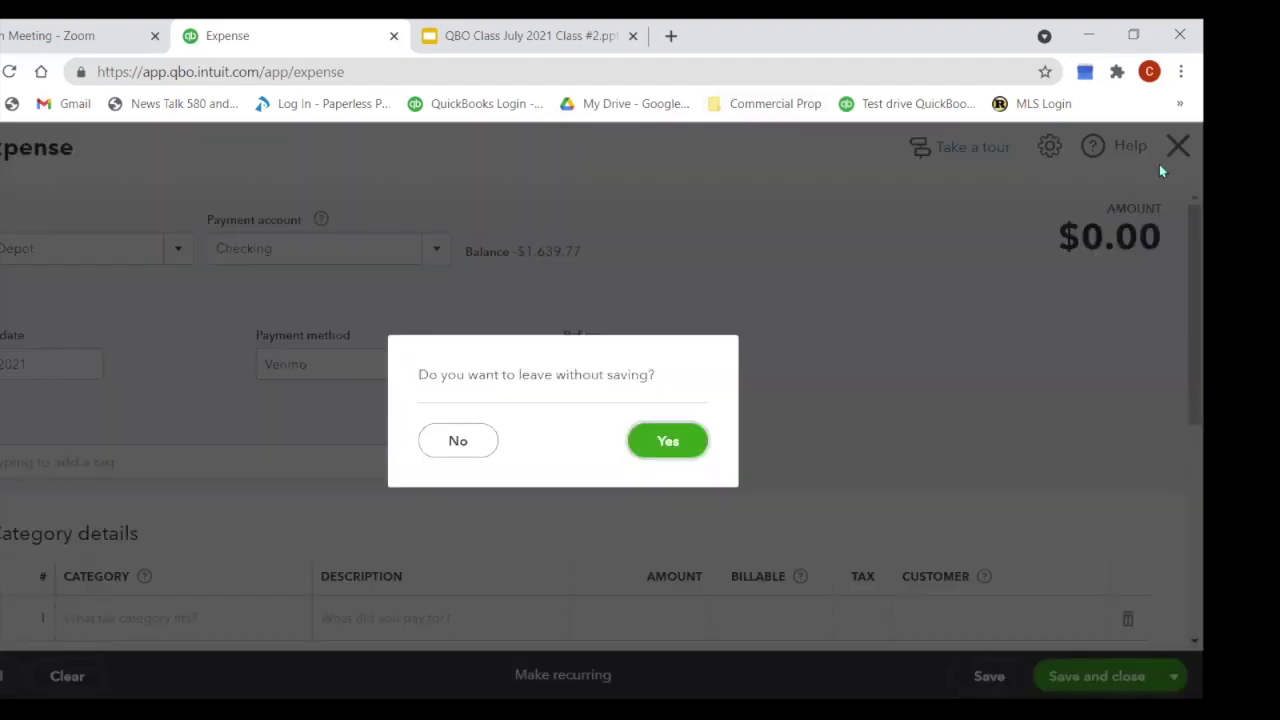
Step: Discard the expense and open the Checking bank register from Banking
{"action": "left_click", "coordinate": [689, 441]}
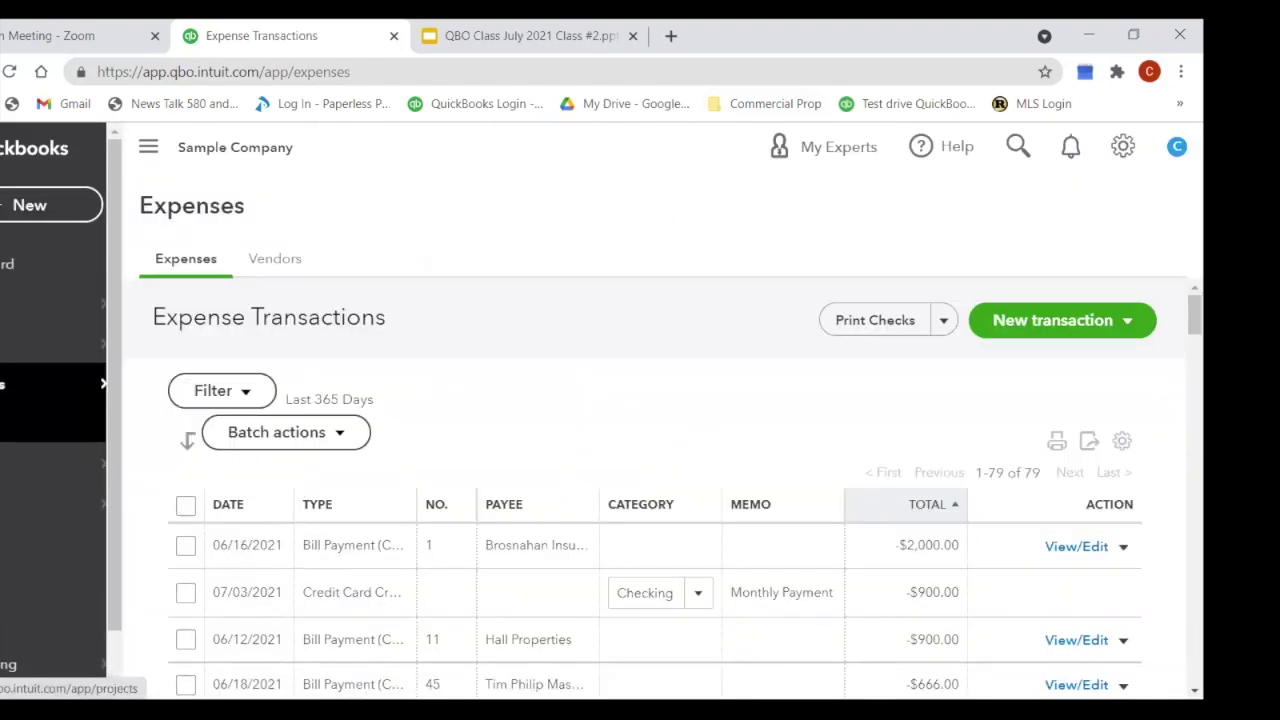
{"action": "left_click", "coordinate": [2, 302]}
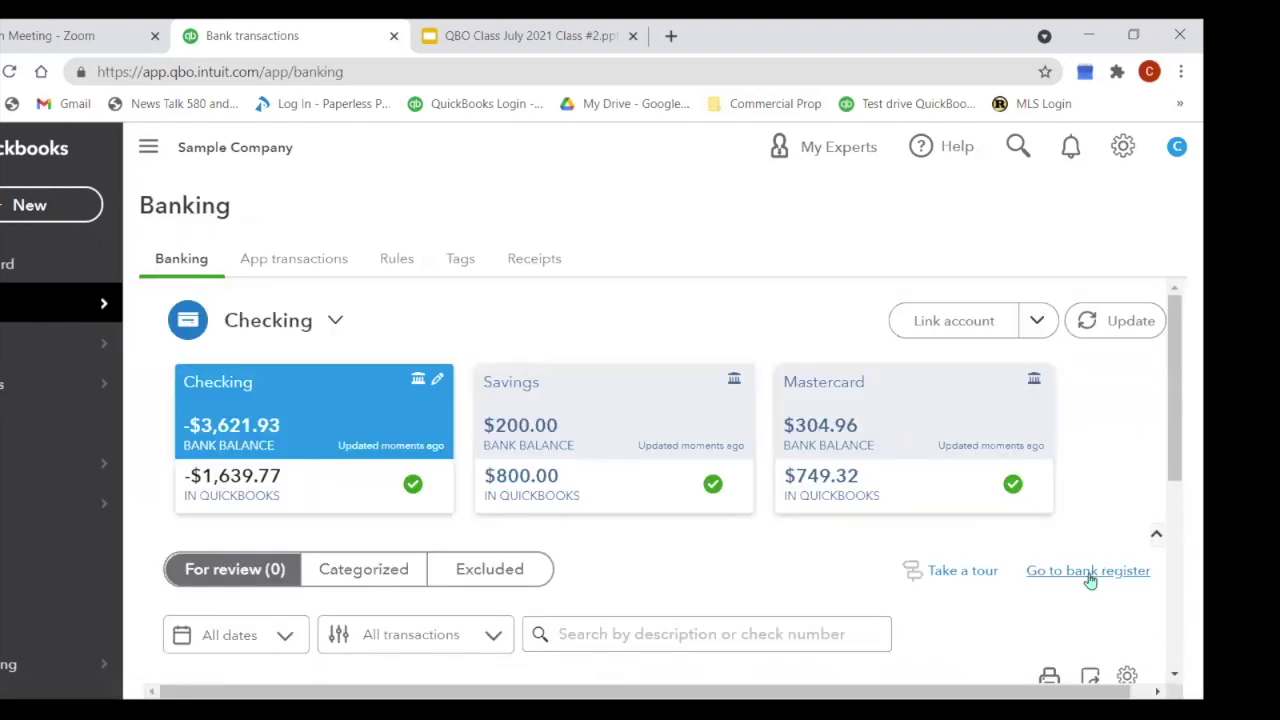
{"action": "left_click", "coordinate": [1090, 572]}
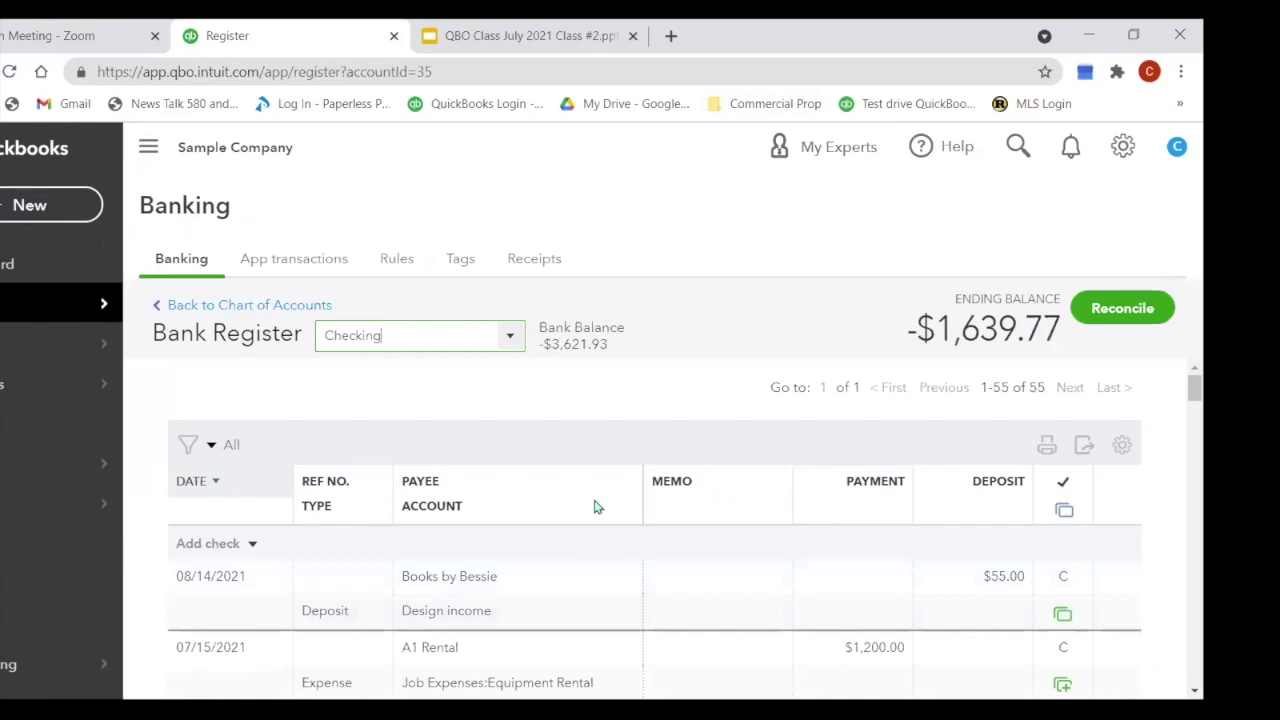
{"action": "scroll", "coordinate": [560, 508], "scroll_direction": "down", "scroll_amount": 1}
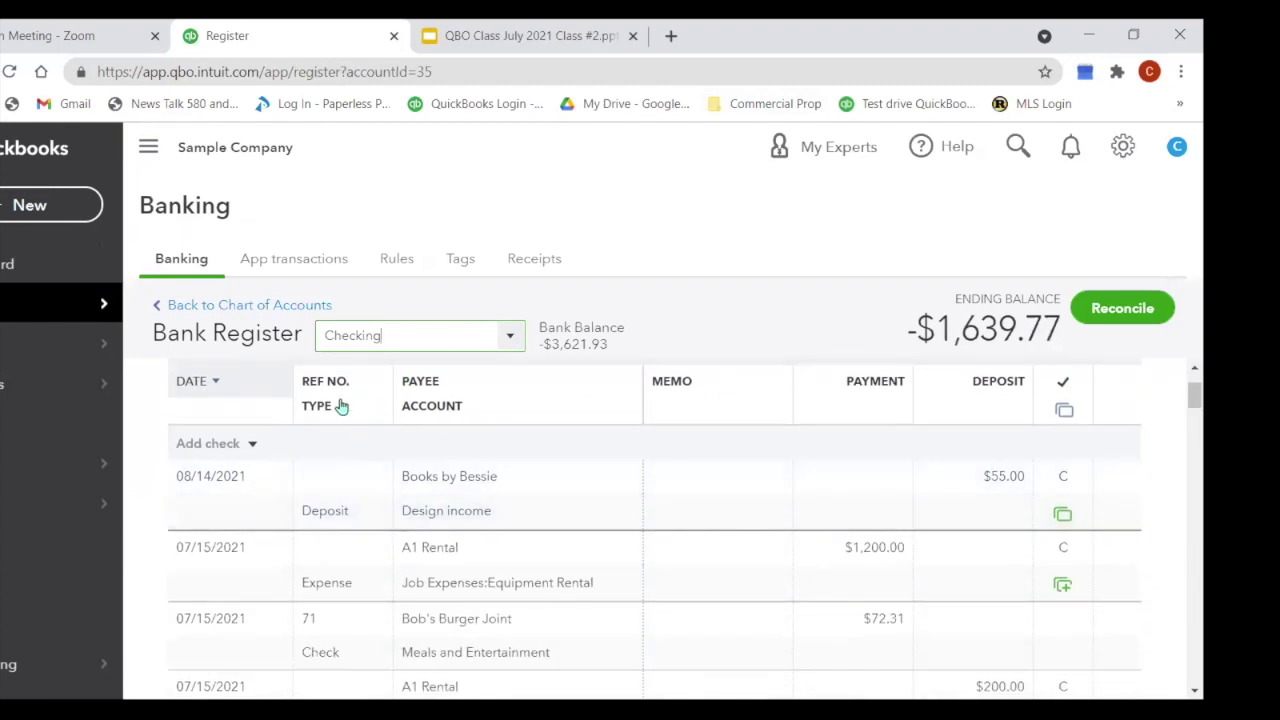
Step: Add a new expense row in the Checking register
{"action": "left_click", "coordinate": [251, 443]}
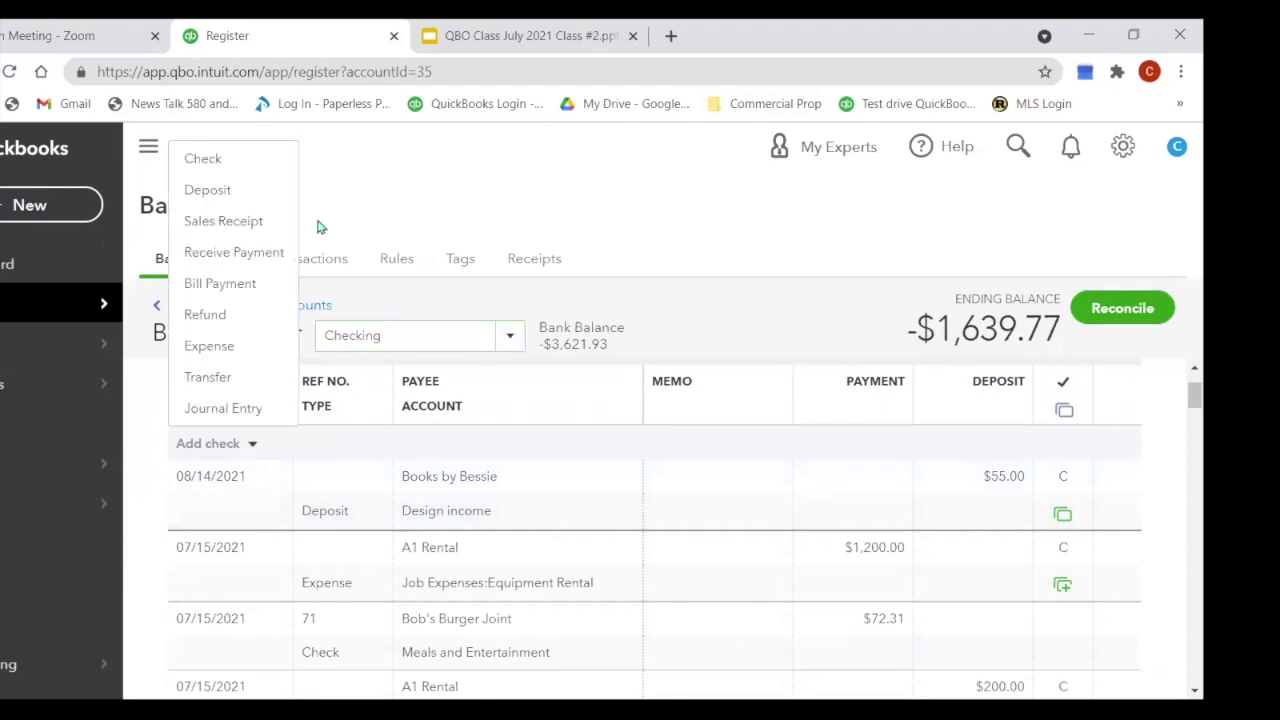
{"action": "left_click", "coordinate": [237, 161]}
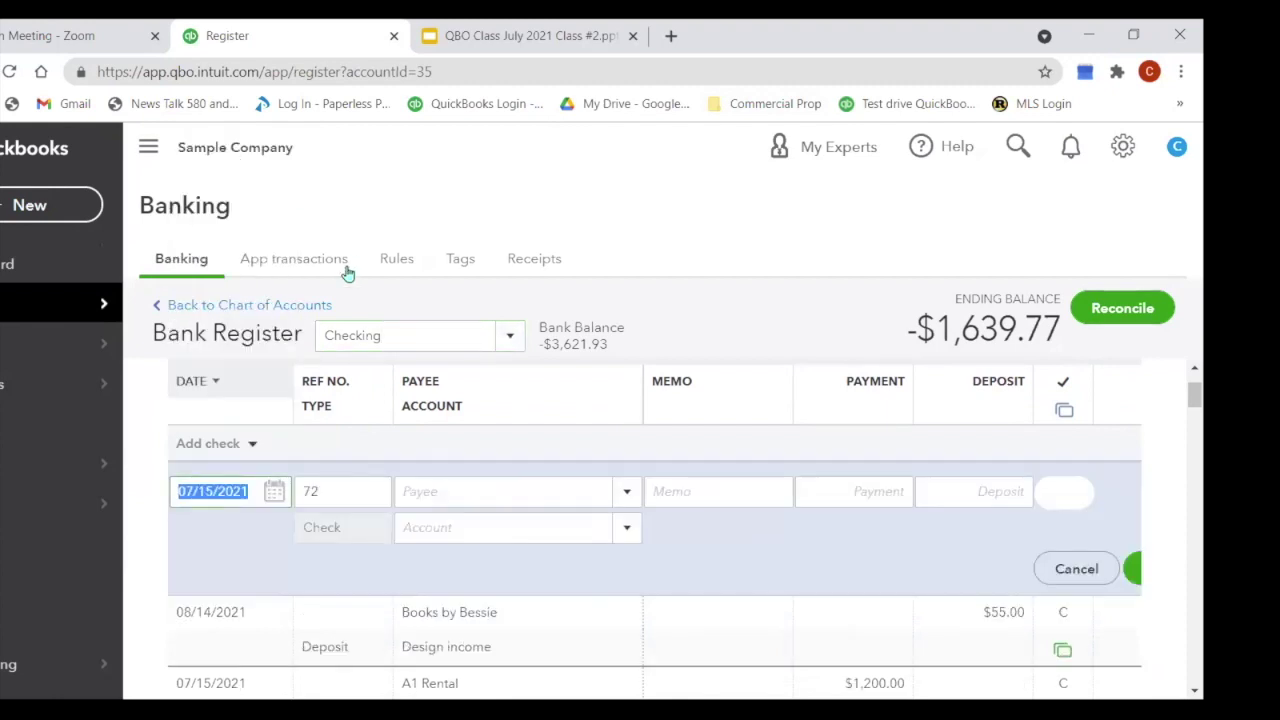
{"action": "left_click", "coordinate": [251, 447]}
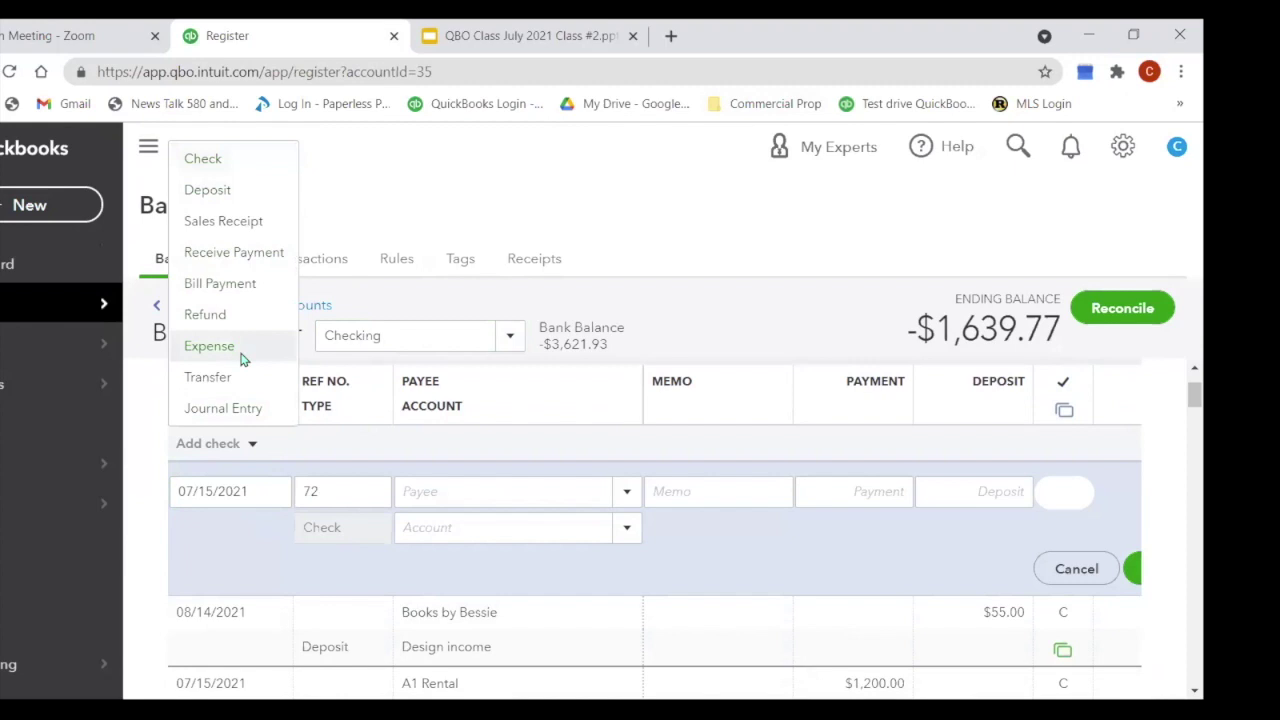
{"action": "left_click", "coordinate": [209, 346]}
Step: Give the row Ref No. Venmo and payee Office Depot, then switch it to a deposit
{"action": "left_click", "coordinate": [330, 490]}
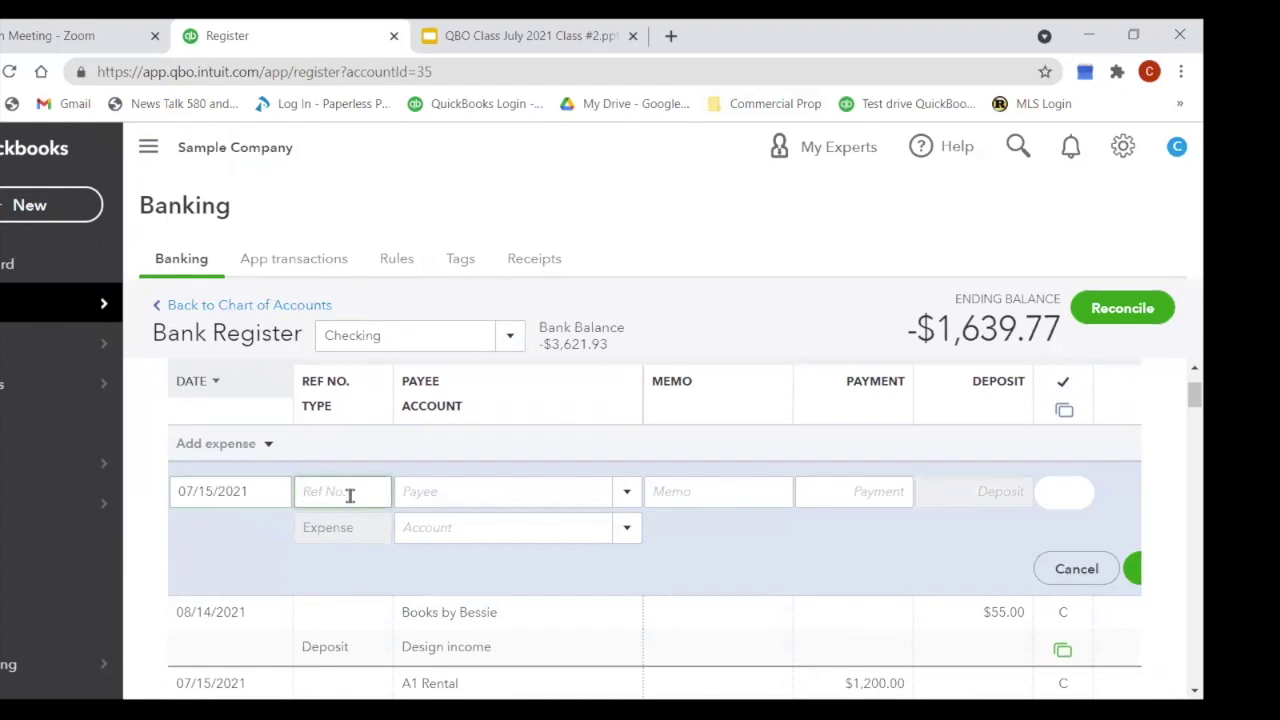
{"action": "type", "text": "Venmo"}
{"action": "key", "text": "Tab"}
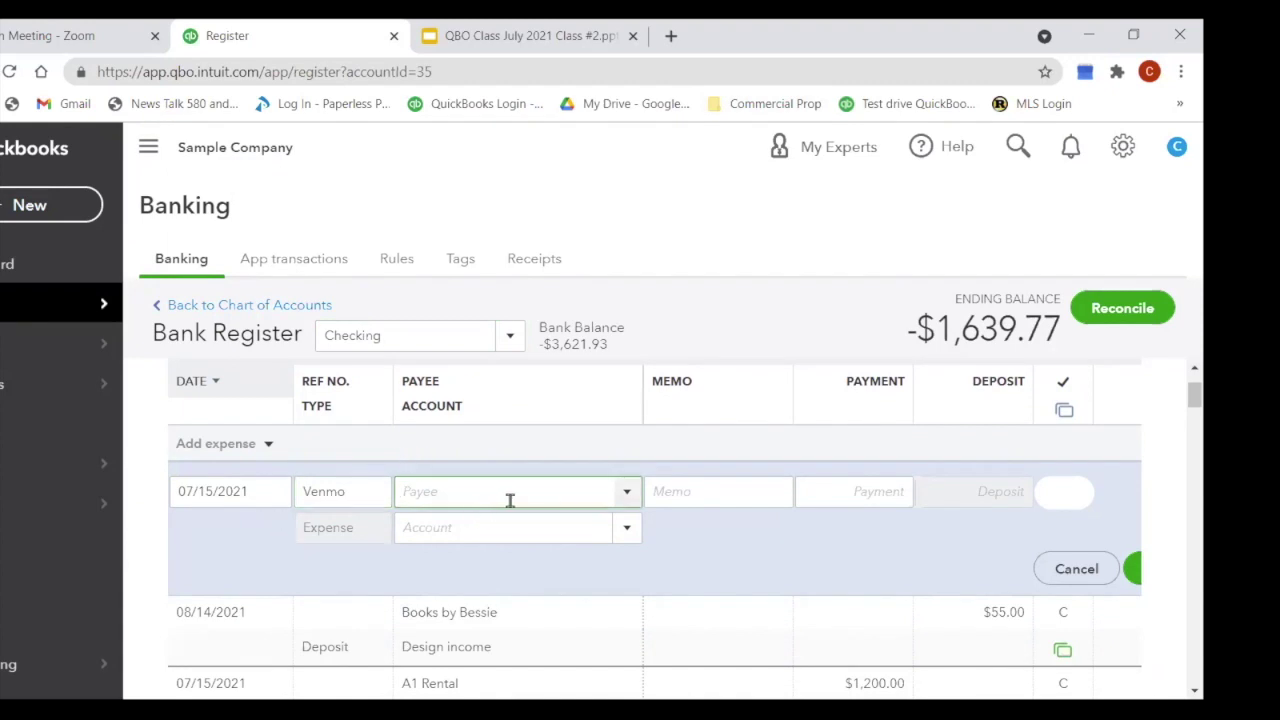
{"action": "type", "text": "office"}
{"action": "key", "text": "Tab"}
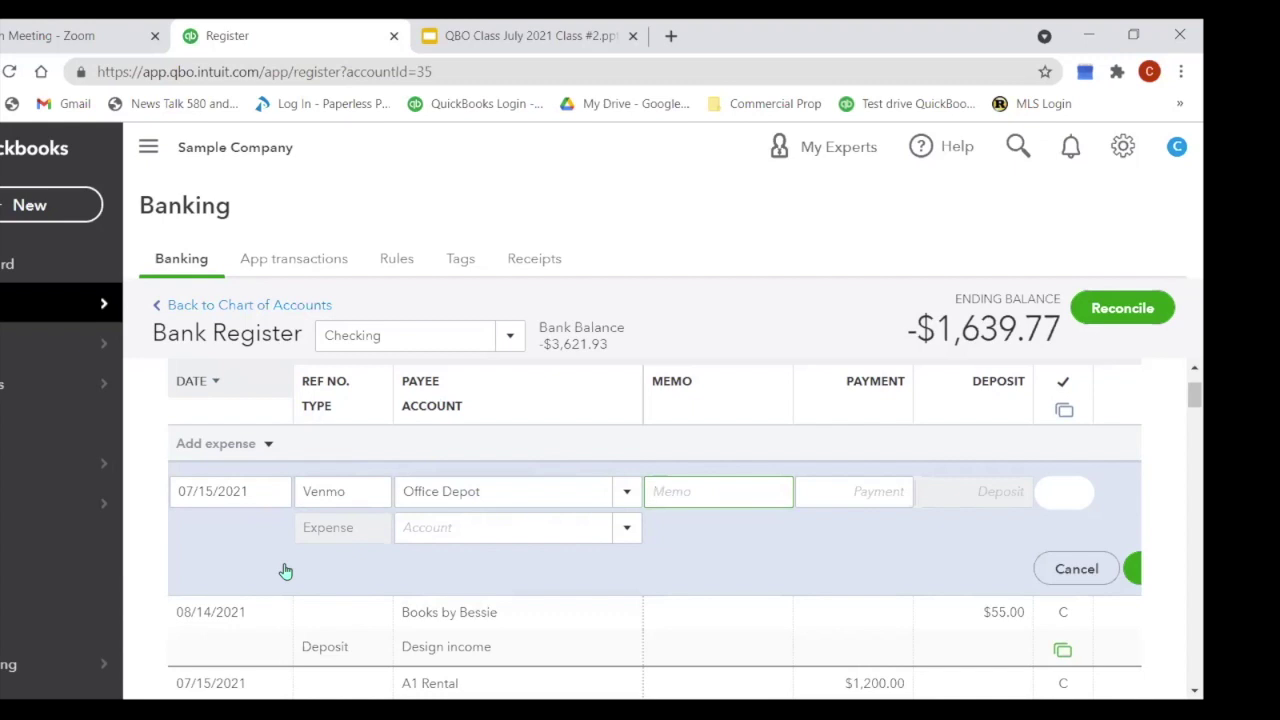
{"action": "left_click", "coordinate": [268, 444]}
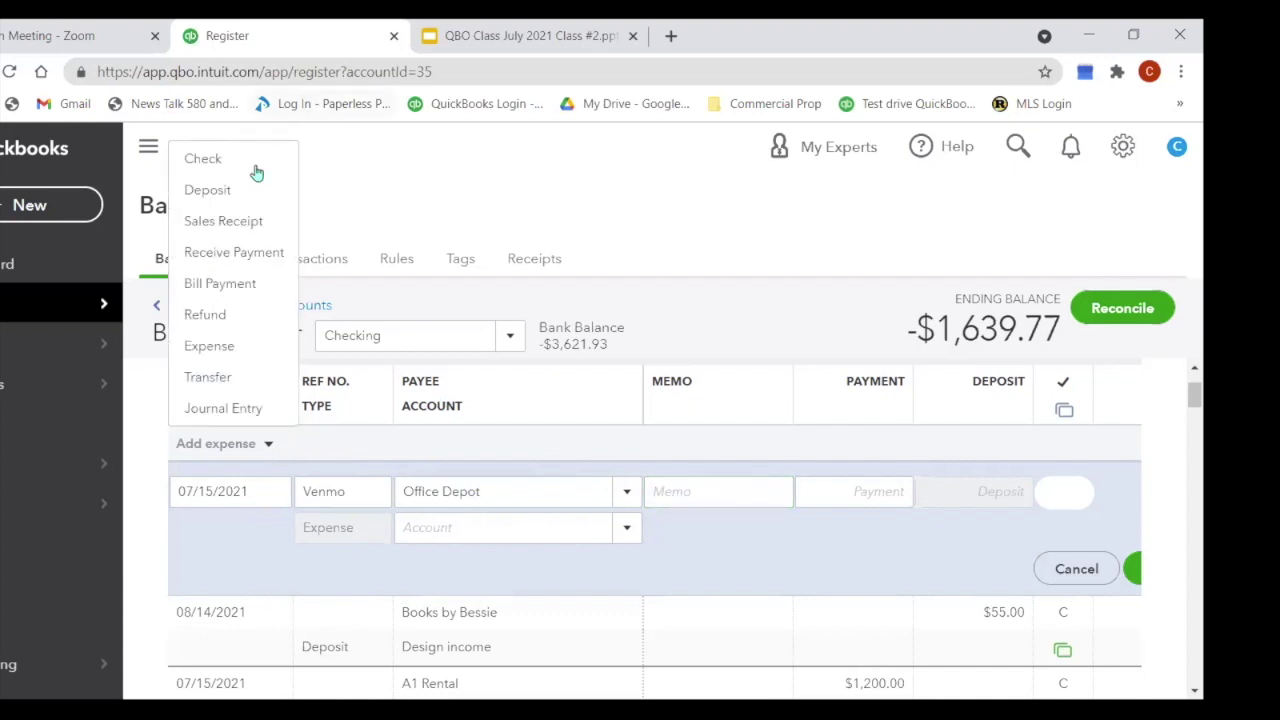
{"action": "left_click", "coordinate": [234, 193]}
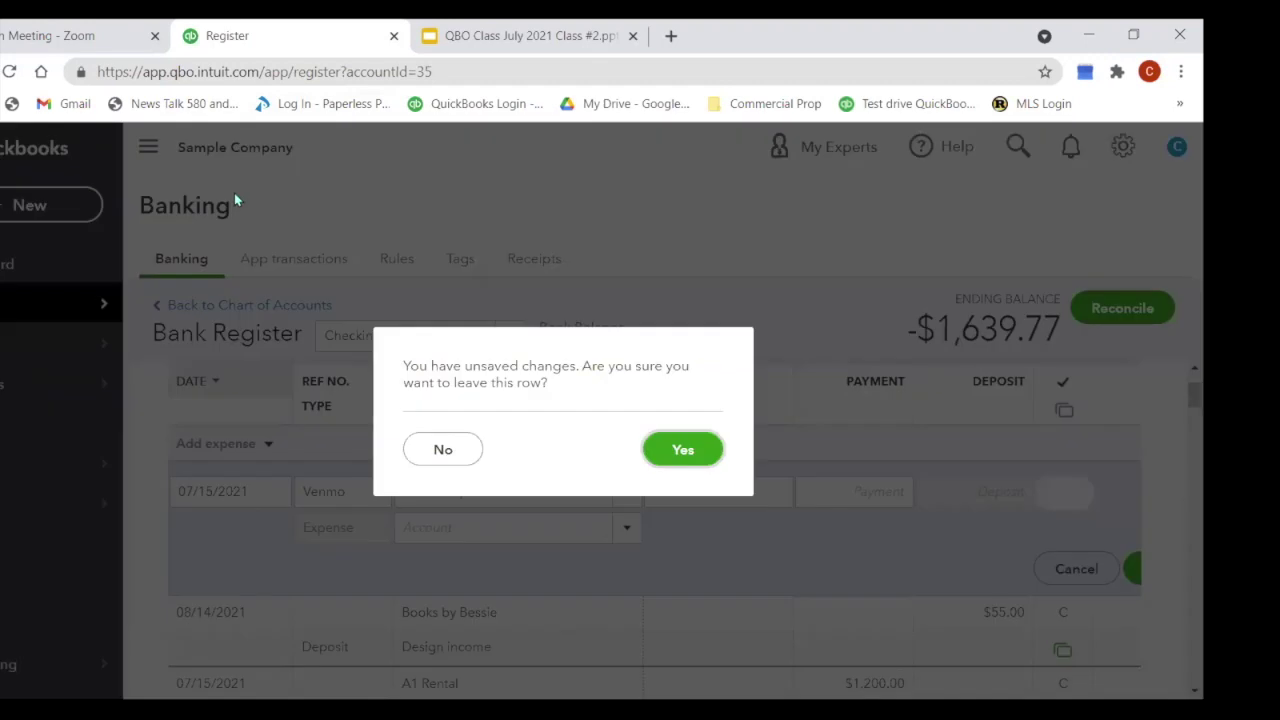
Step: Discard the expense row and start a deposit from Venmo, saved as a new customer
{"action": "left_click", "coordinate": [694, 460]}
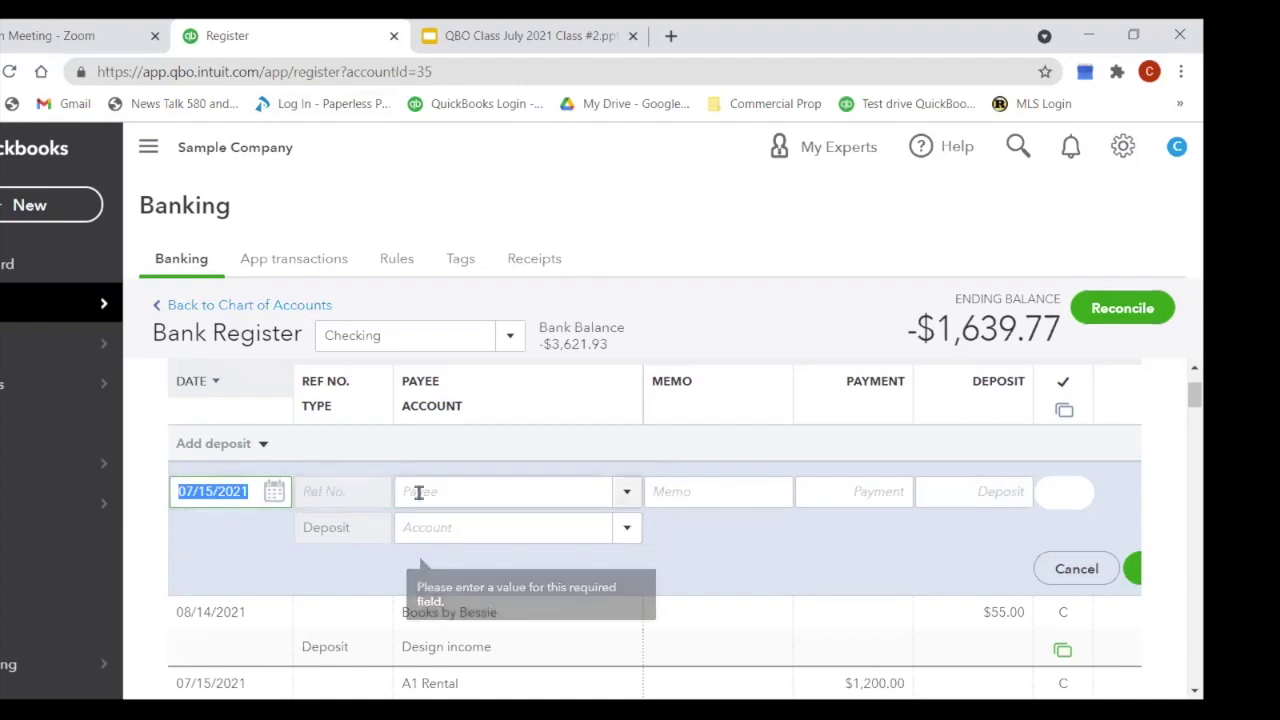
{"action": "left_click", "coordinate": [460, 491]}
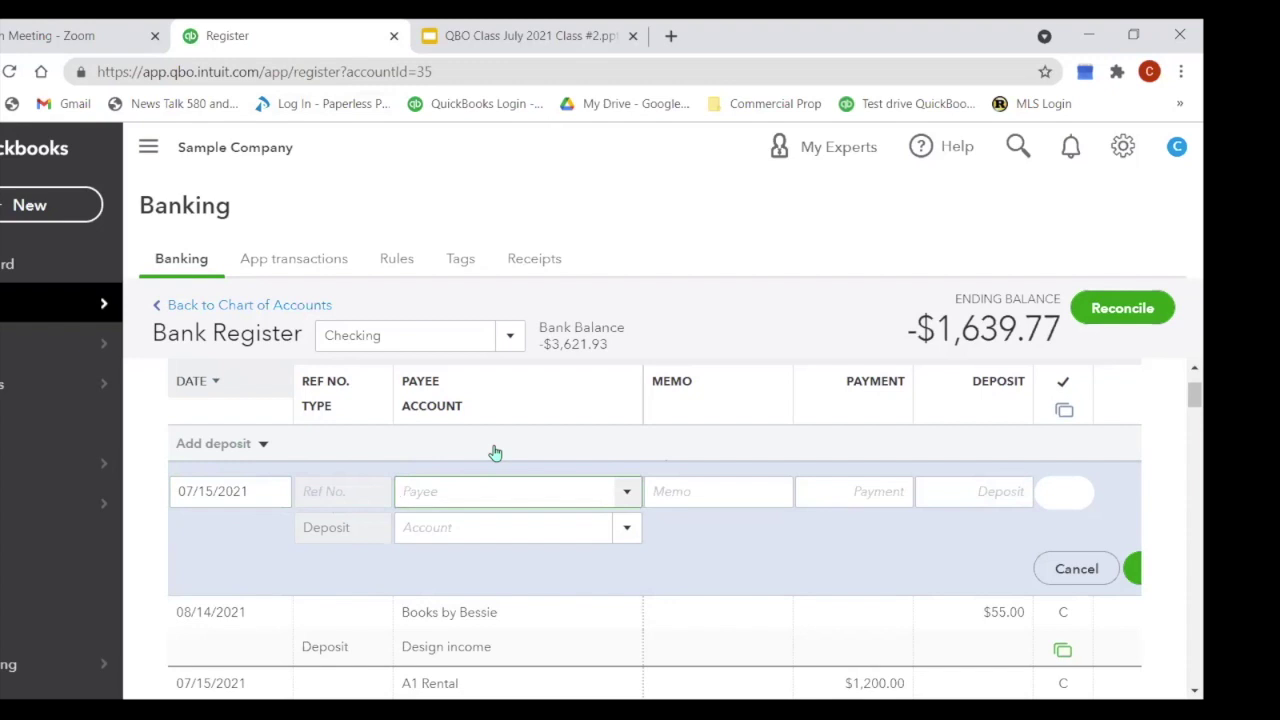
{"action": "type", "text": "Venmo"}
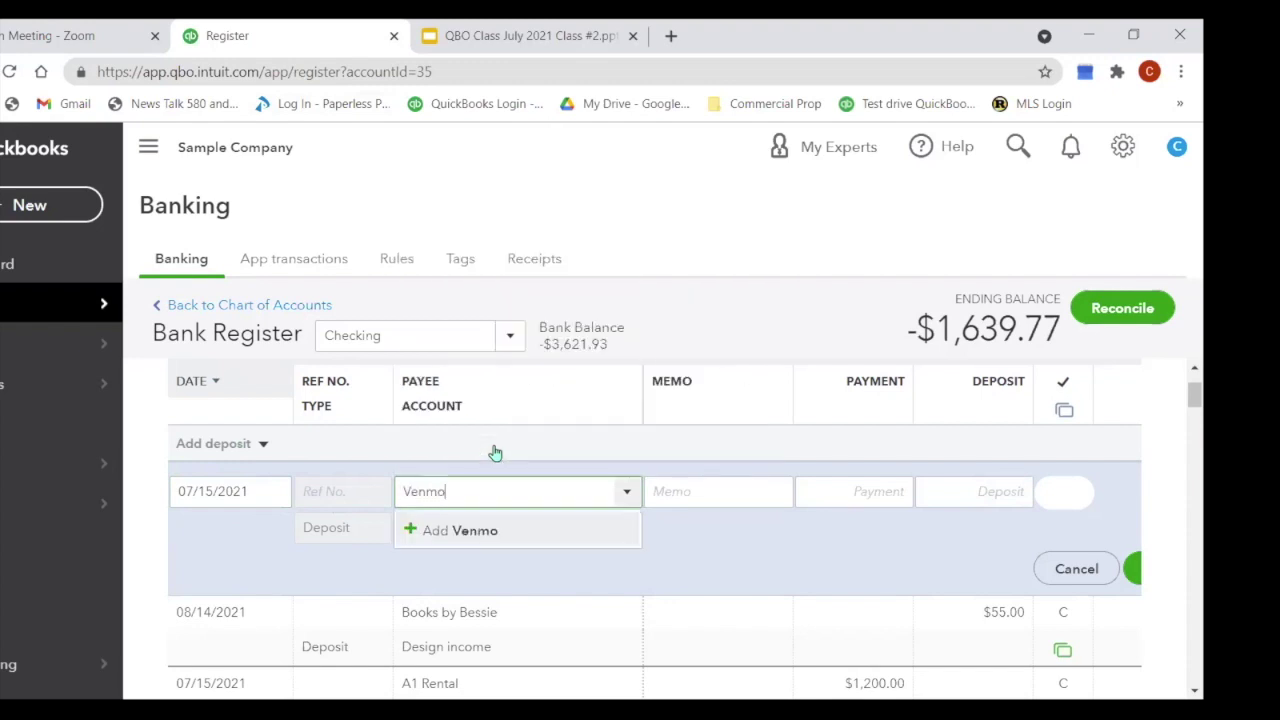
{"action": "left_click", "coordinate": [476, 534]}
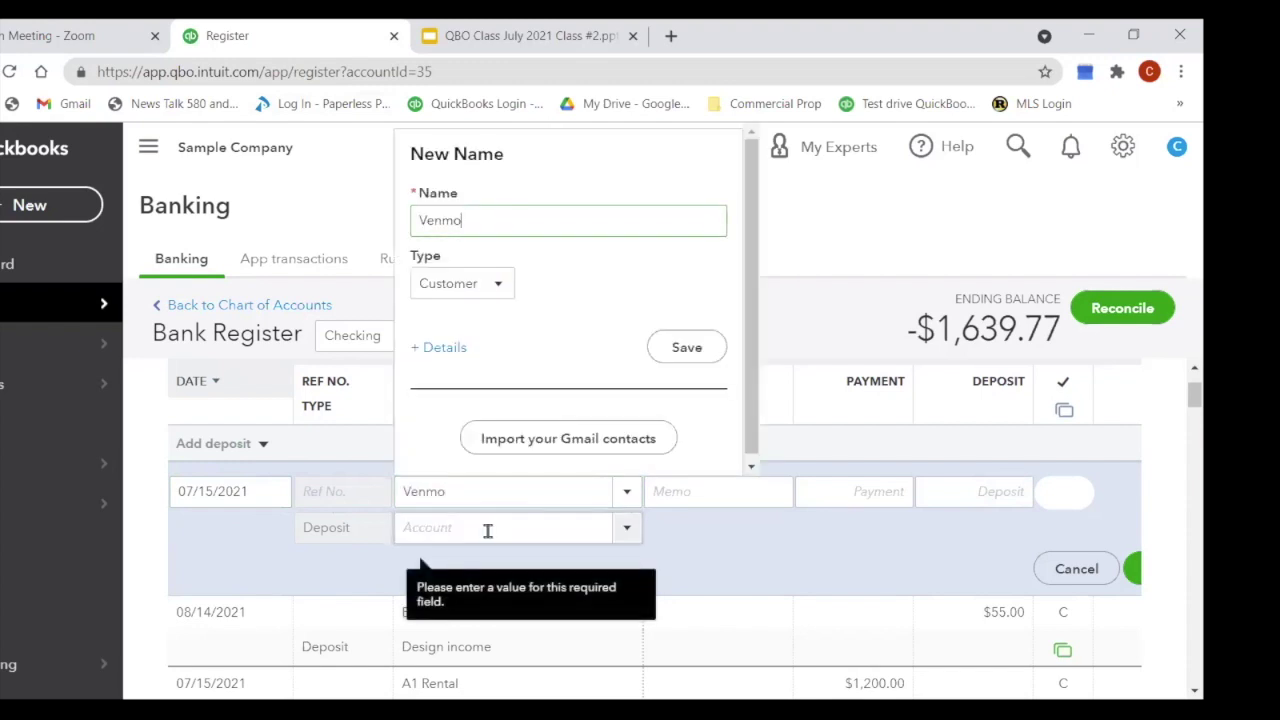
{"action": "left_click", "coordinate": [688, 350]}
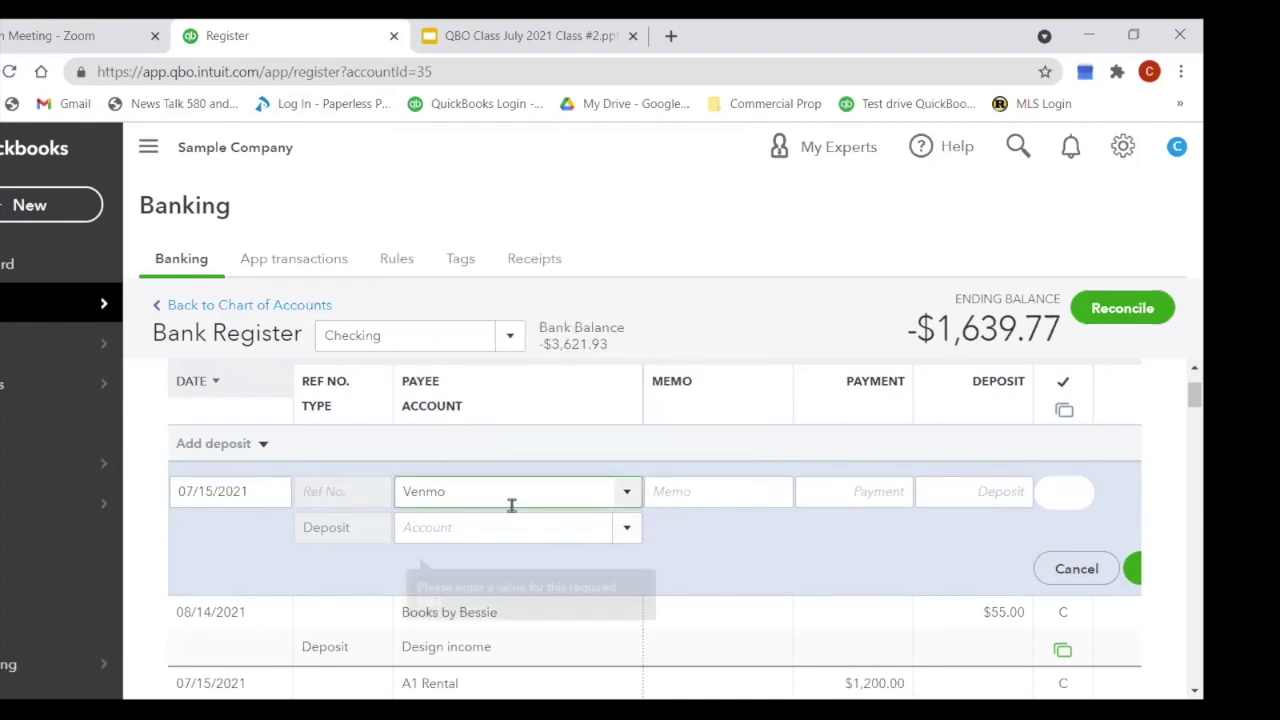
{"action": "key", "text": "Tab"}
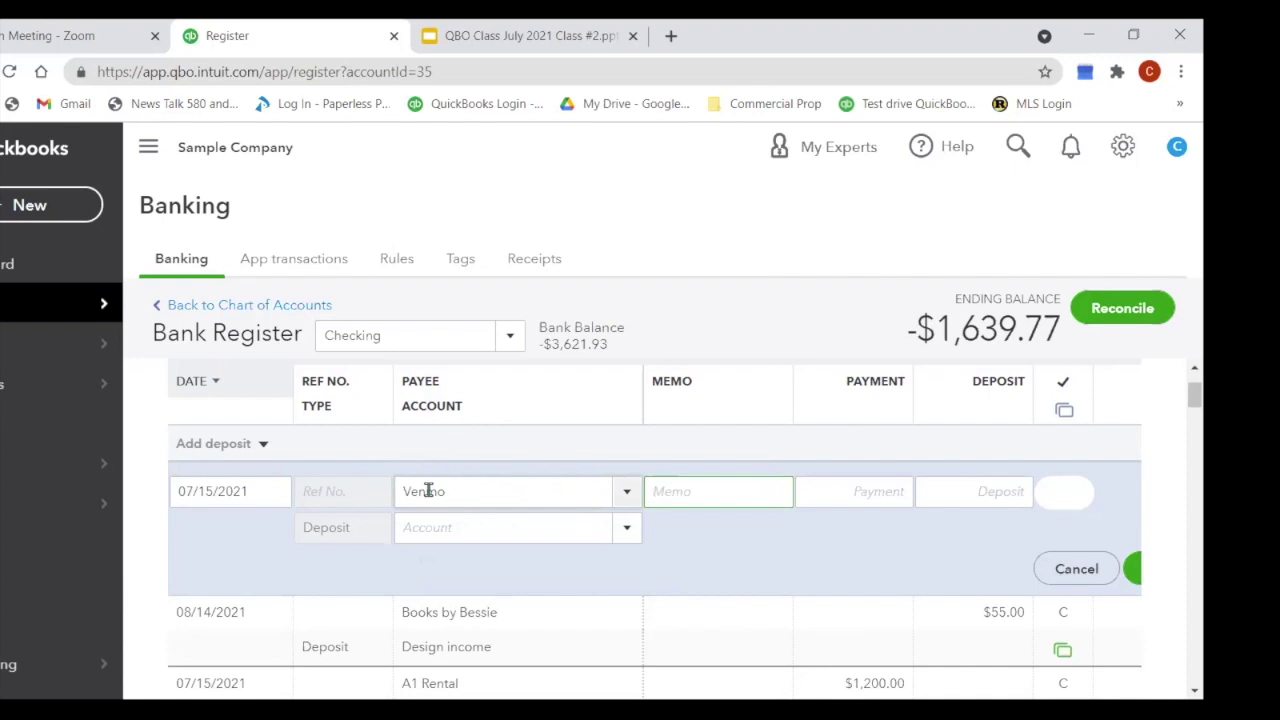
{"action": "left_click", "coordinate": [473, 537]}
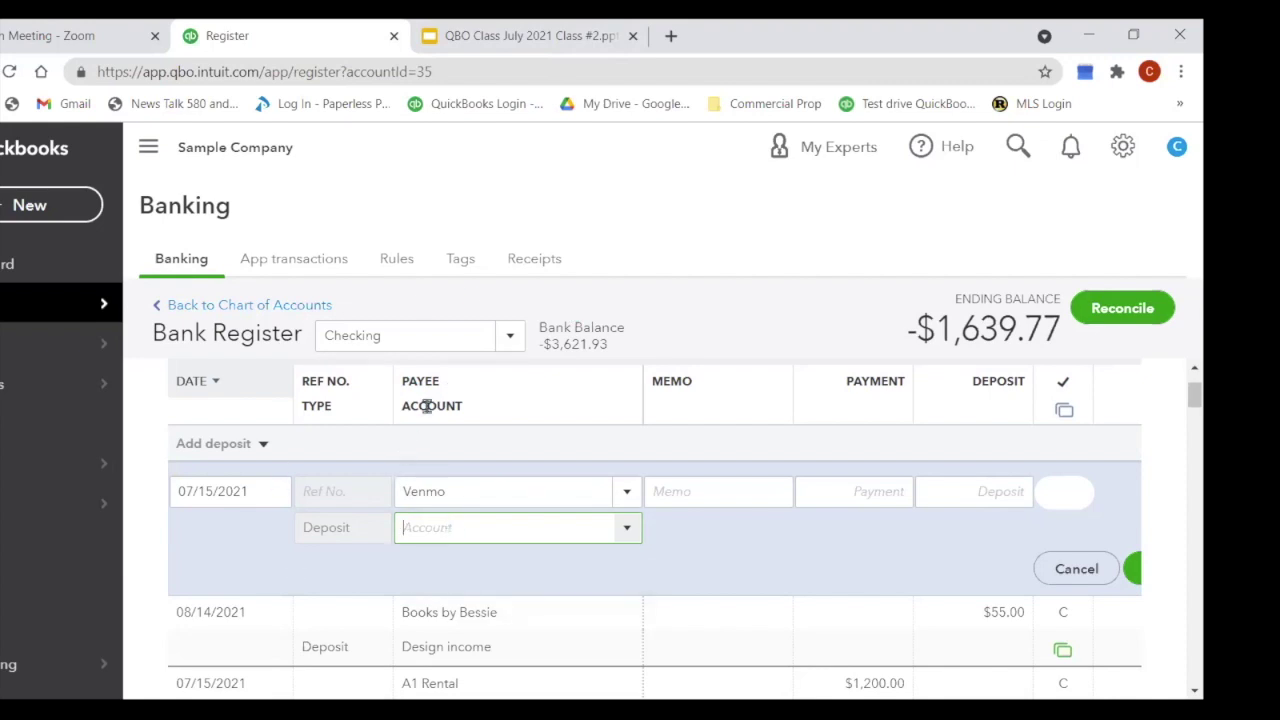
{"action": "left_click", "coordinate": [259, 444]}
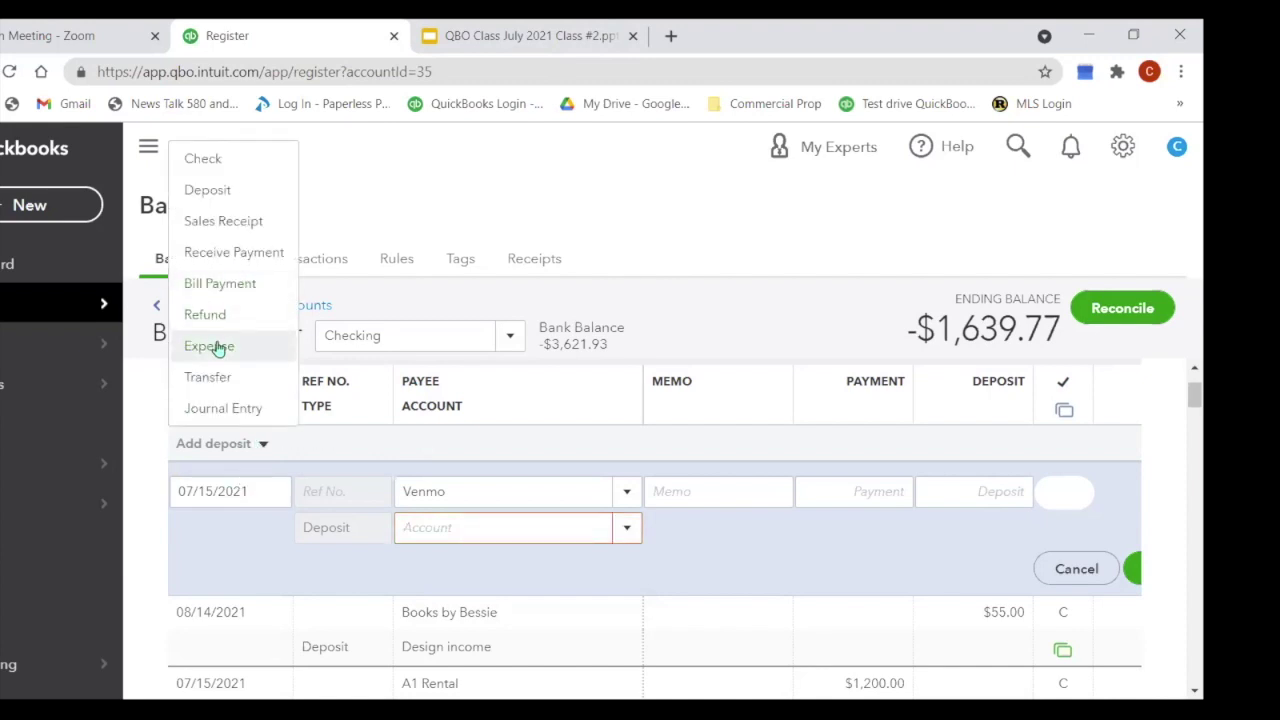
Step: Switch back to an expense row with Ref No. Venmo and payee Office Depot
{"action": "left_click", "coordinate": [209, 346]}
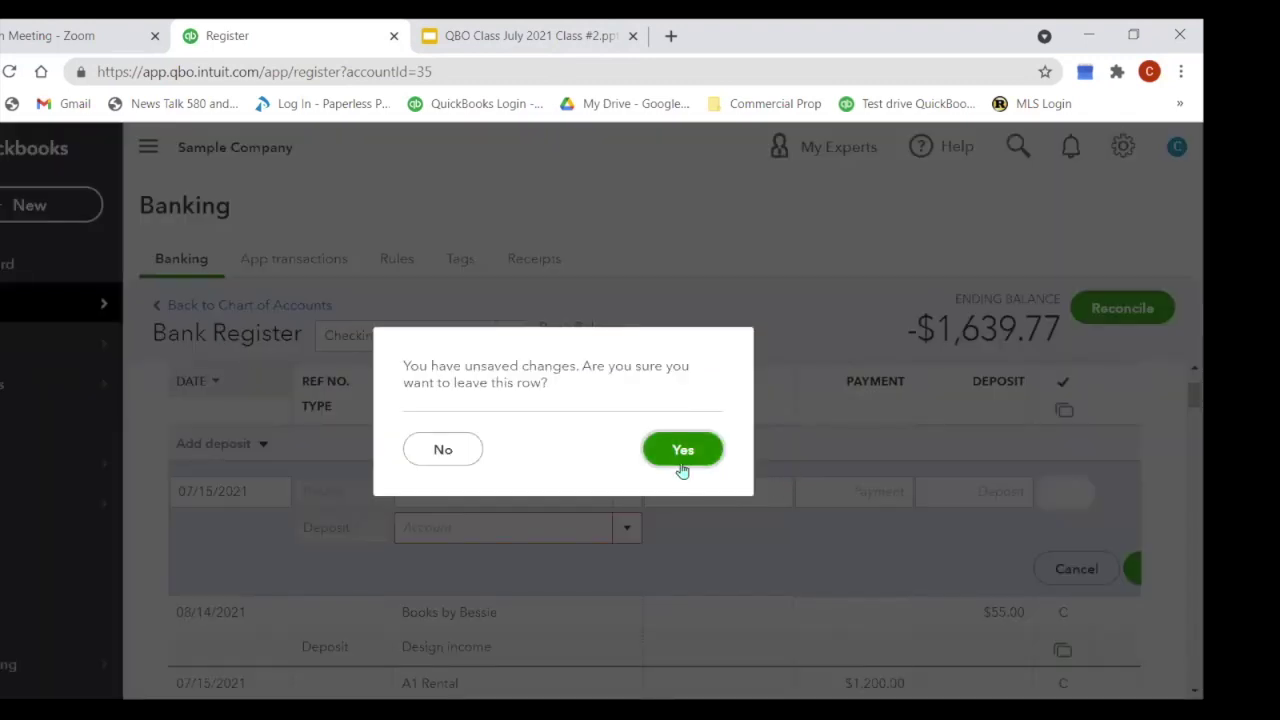
{"action": "left_click", "coordinate": [680, 466]}
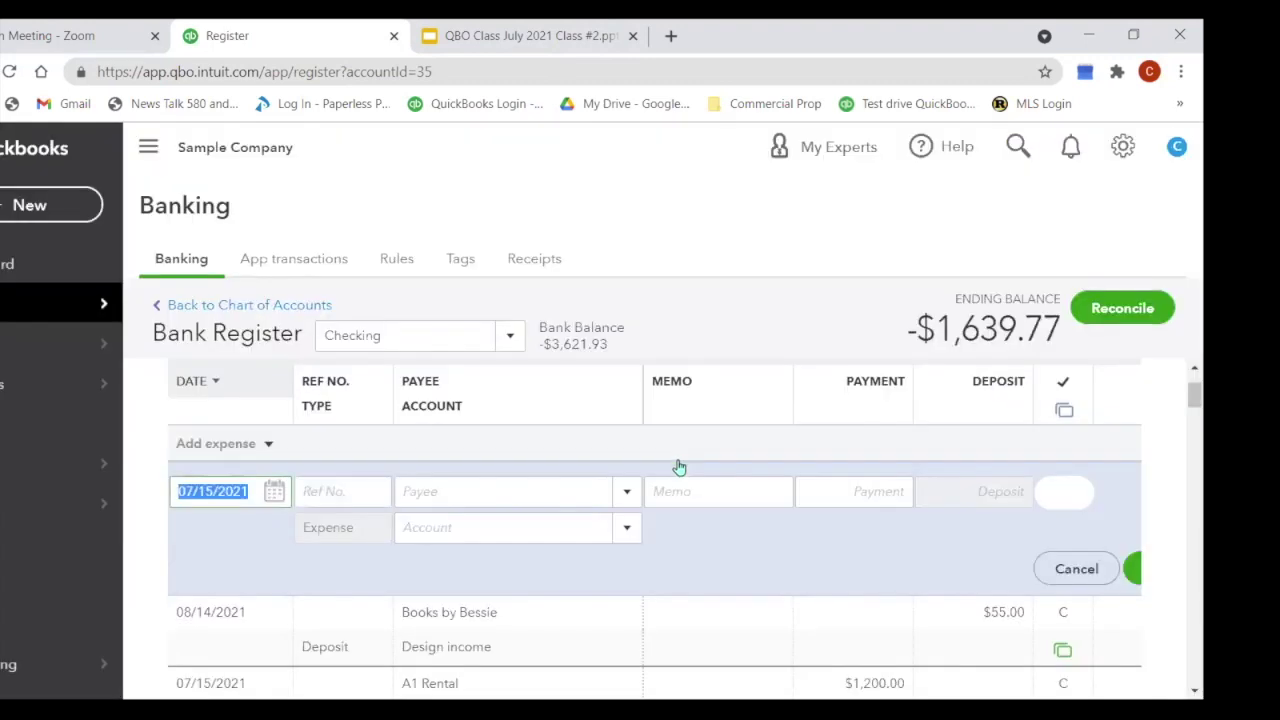
{"action": "left_click", "coordinate": [344, 489]}
{"action": "type", "text": "Venmo"}
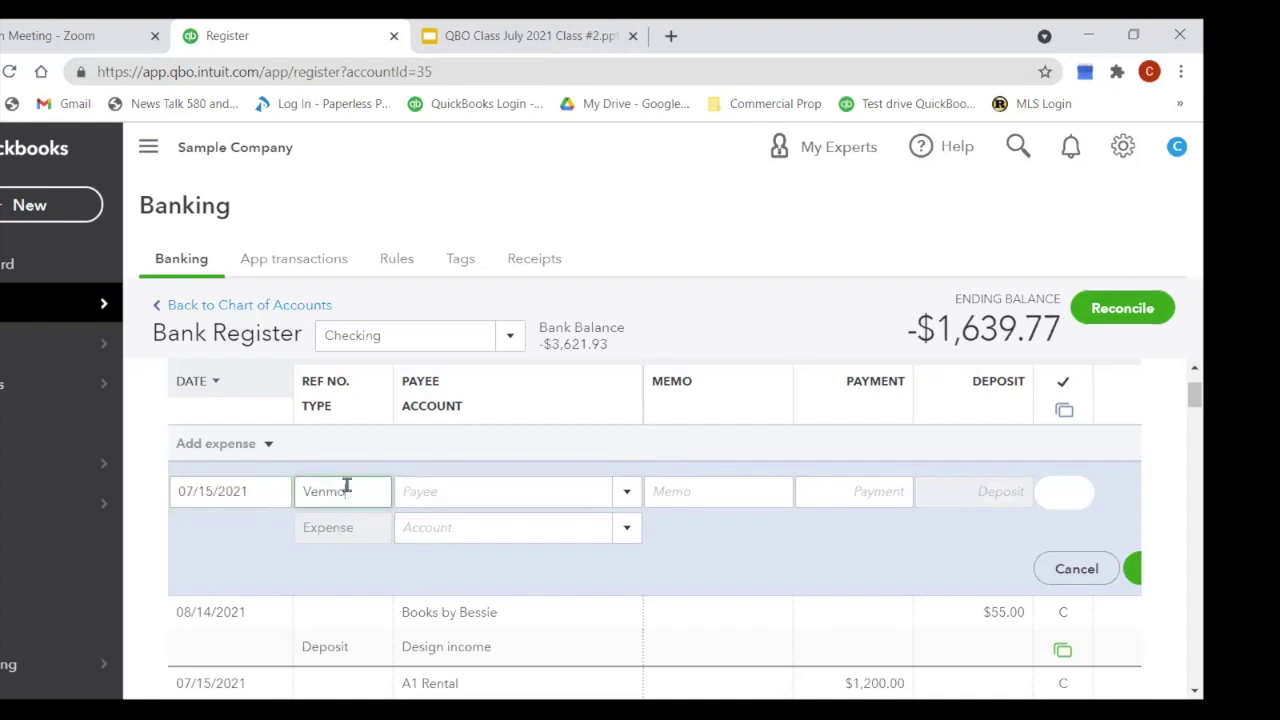
{"action": "key", "text": "Tab"}
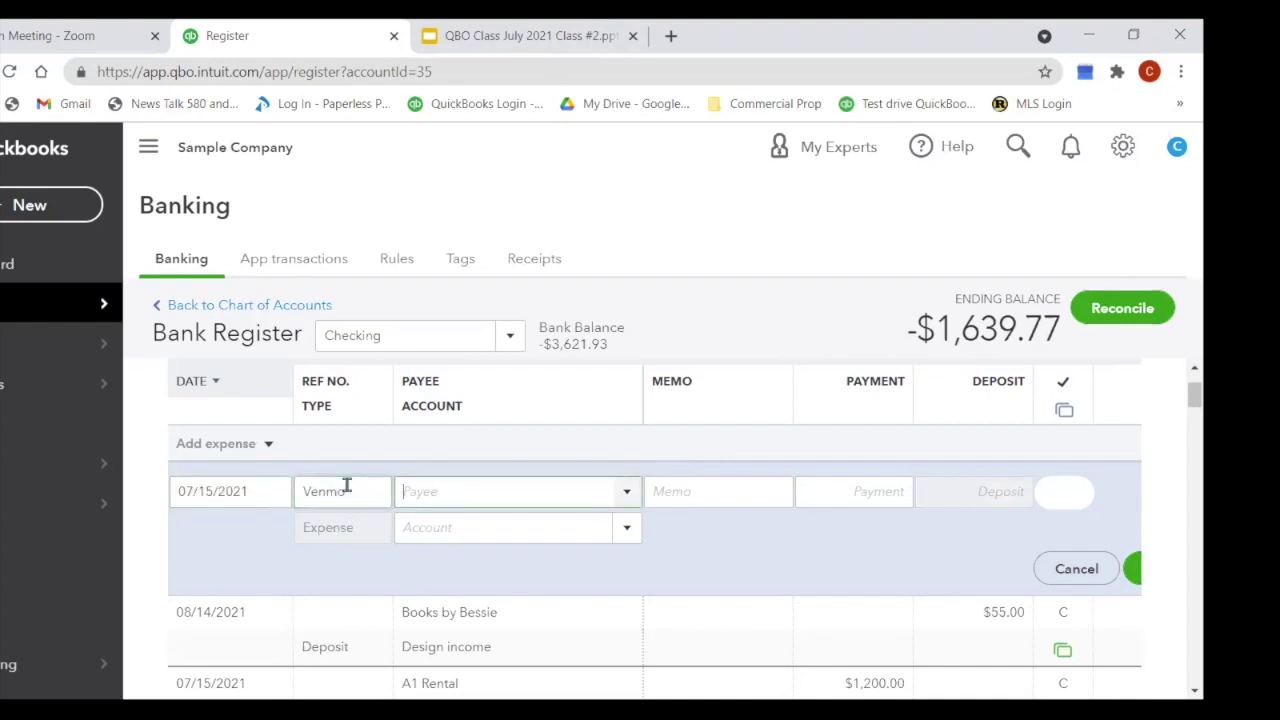
{"action": "type", "text": "off"}
{"action": "left_click", "coordinate": [479, 580]}
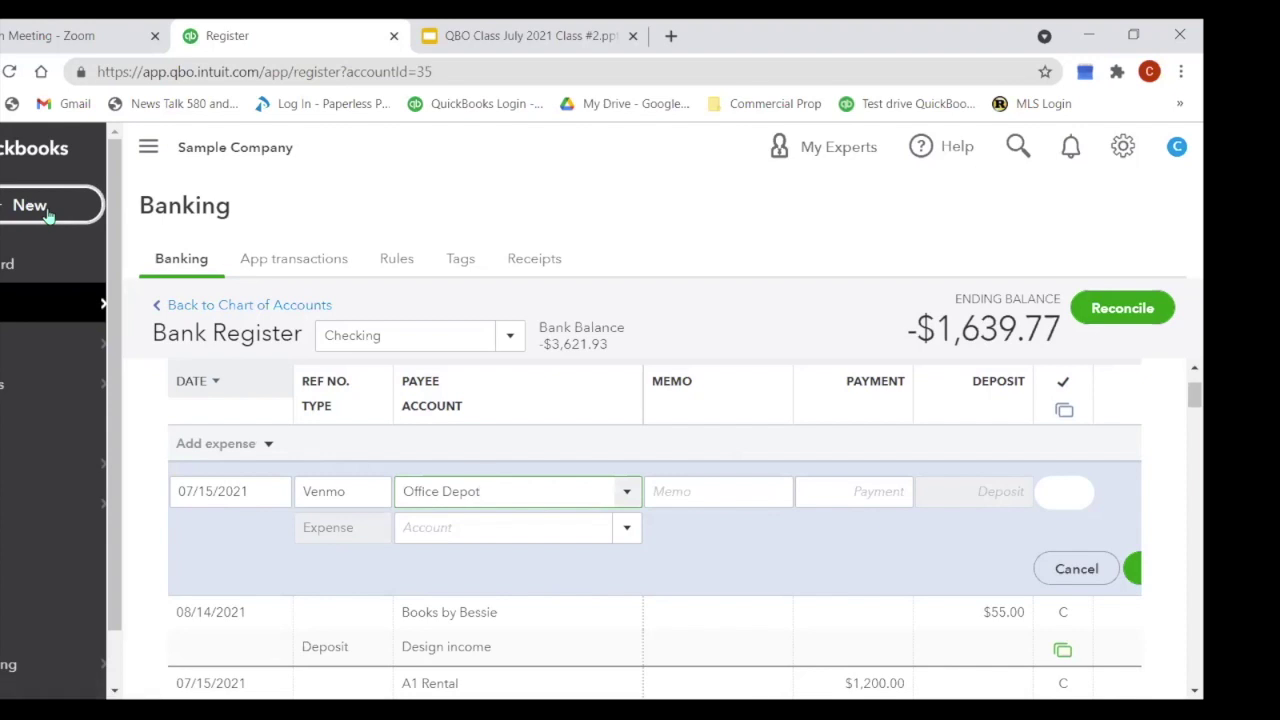
Step: Discard that expense row to open a blank deposit dated 07/15/2021
{"action": "left_click", "coordinate": [272, 446]}
{"action": "left_click", "coordinate": [229, 190]}
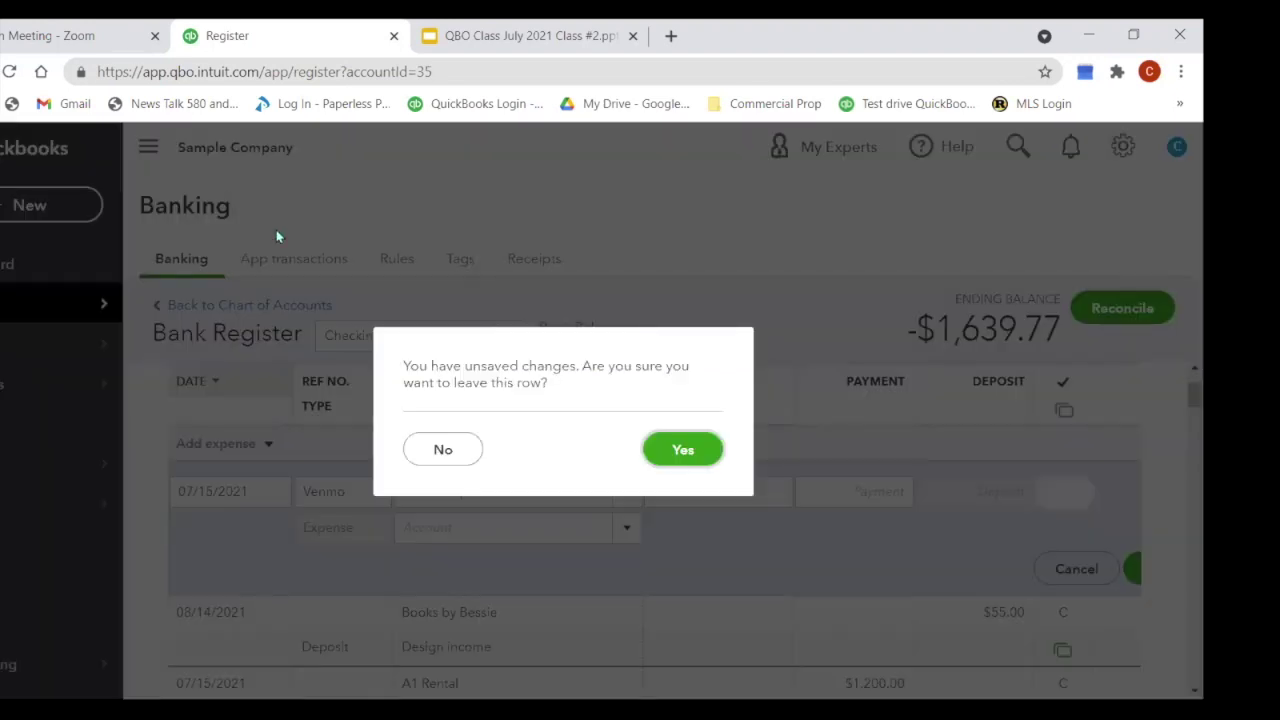
{"action": "left_click", "coordinate": [652, 455]}
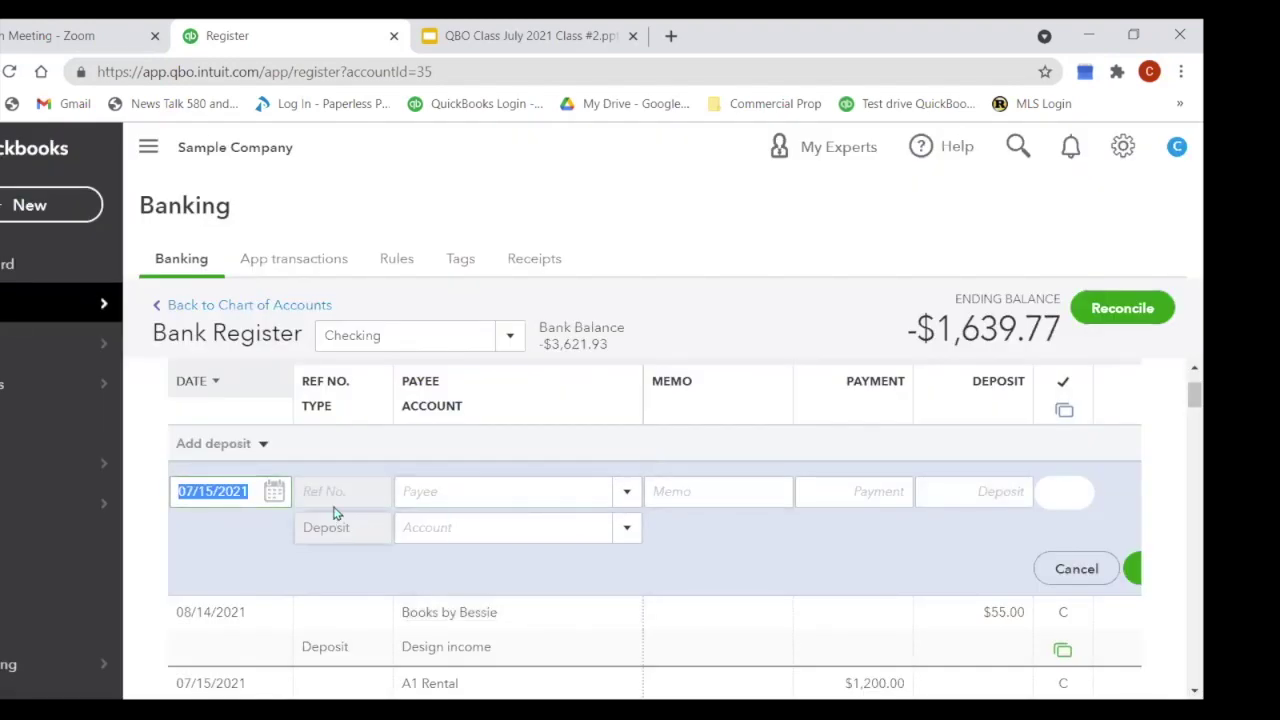
Step: Set the deposit's payee to Books by Bessie after a false start with Venmo
{"action": "left_click", "coordinate": [452, 491]}
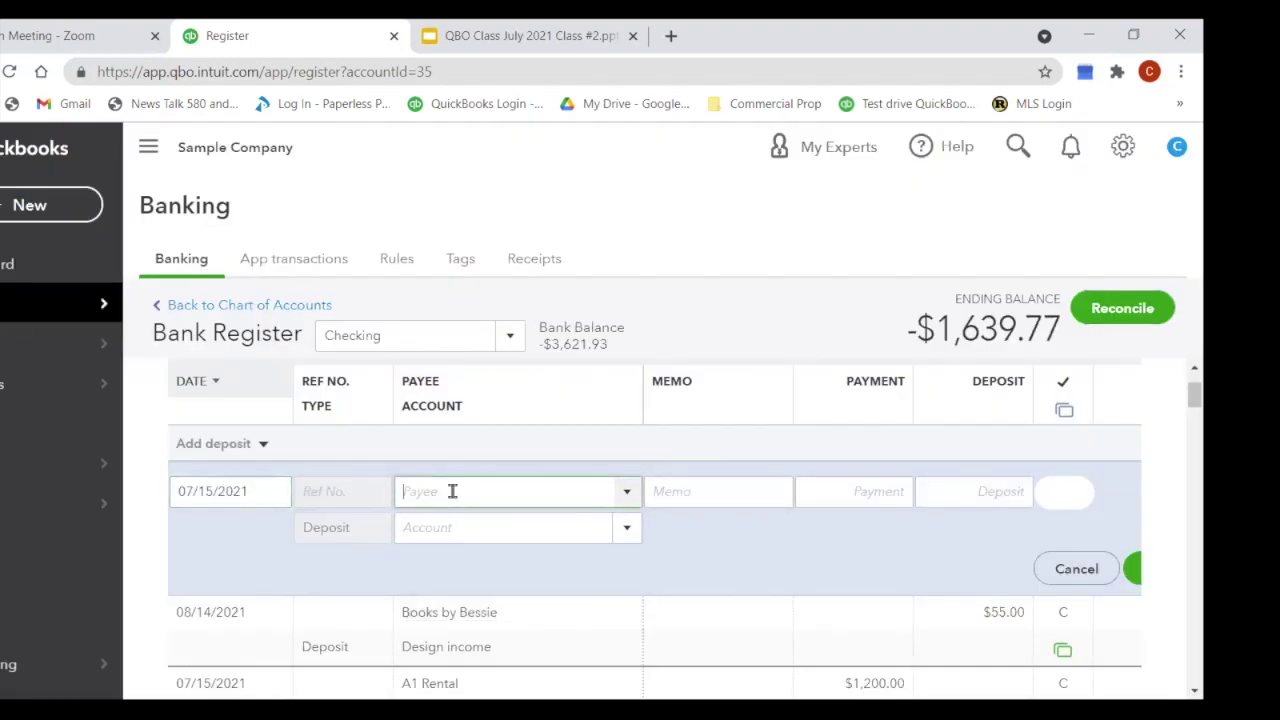
{"action": "type", "text": "Venmo"}
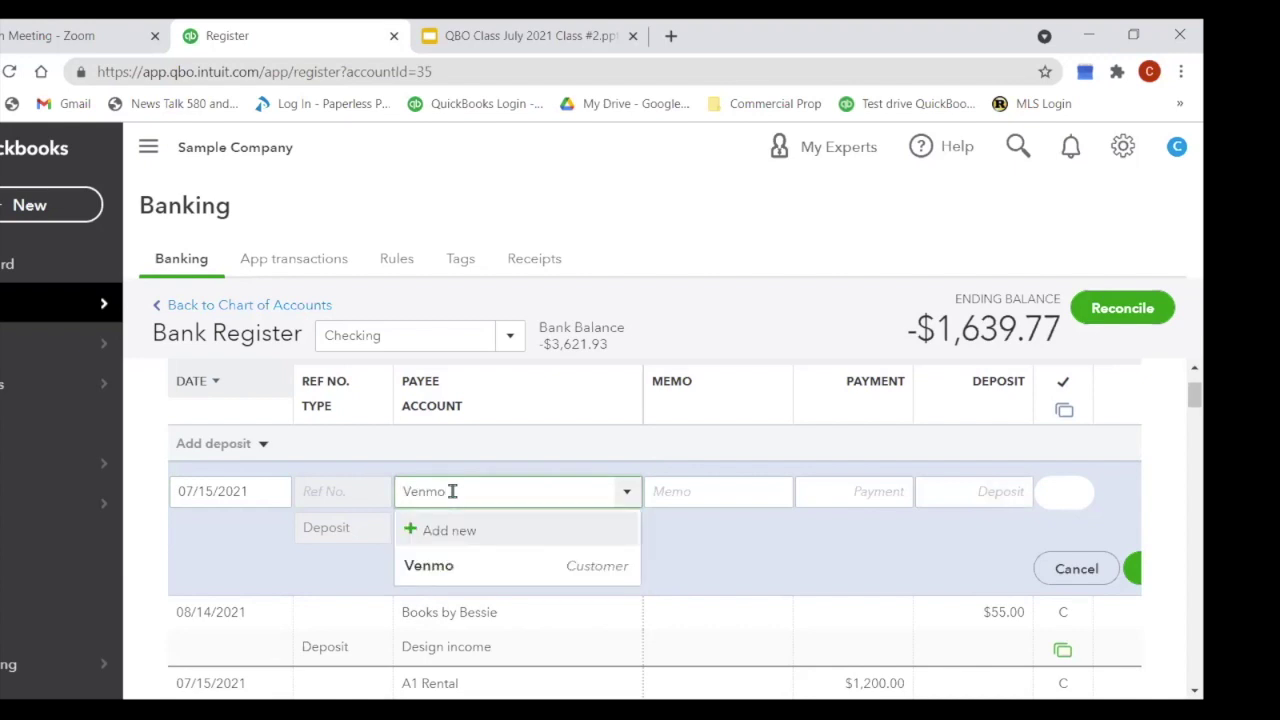
{"action": "key", "text": "Tab"}
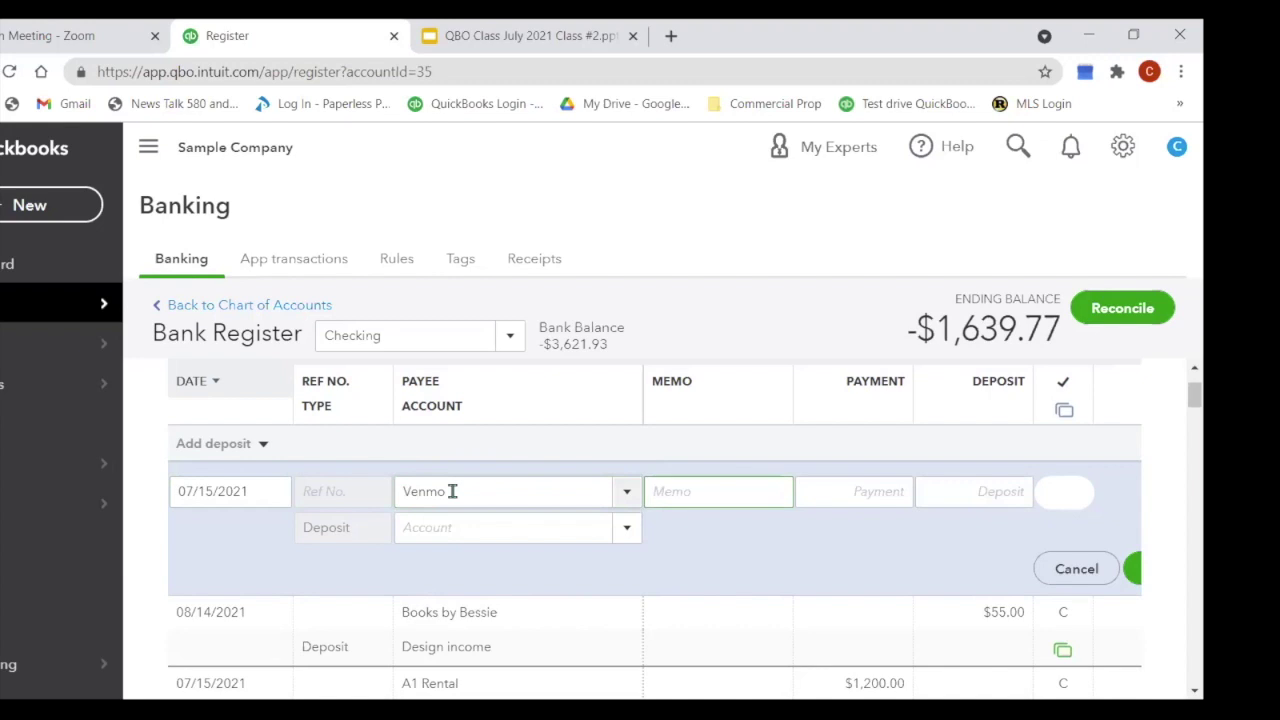
{"action": "type", "text": "Refund From ??"}
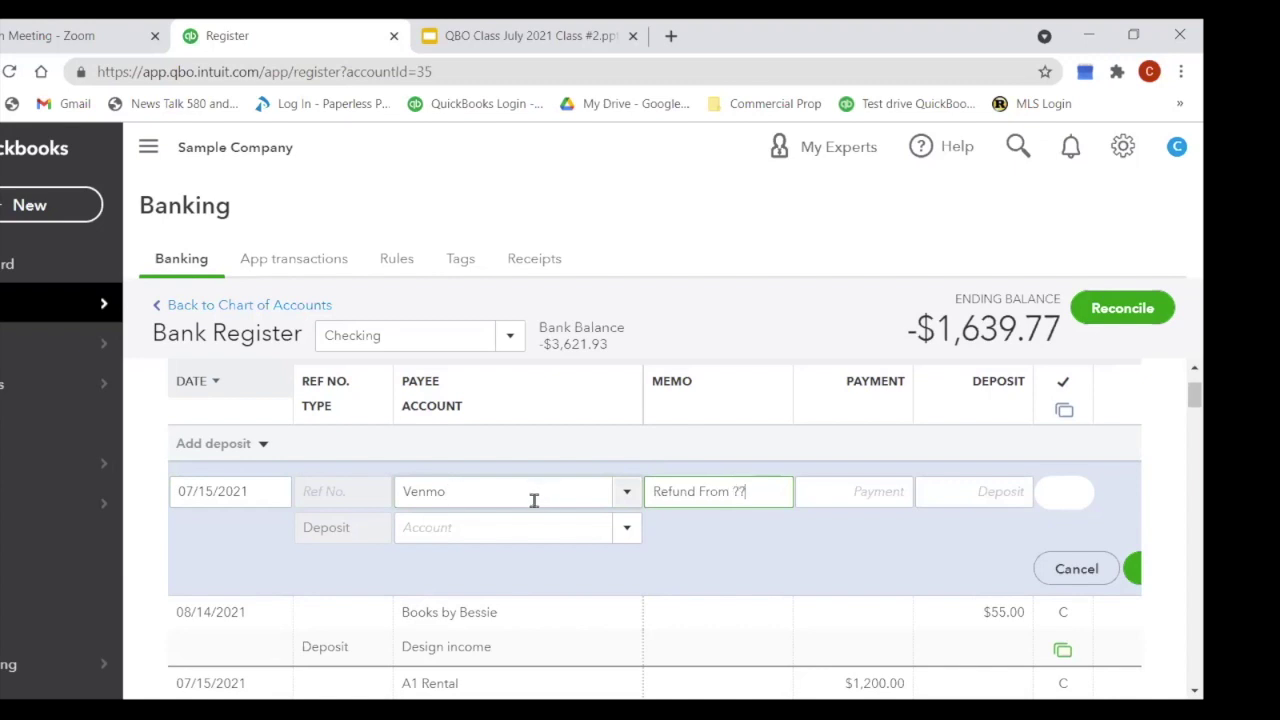
{"action": "left_click", "coordinate": [509, 491]}
{"action": "left_click_drag", "start_coordinate": [424, 491], "coordinate": [413, 513]}
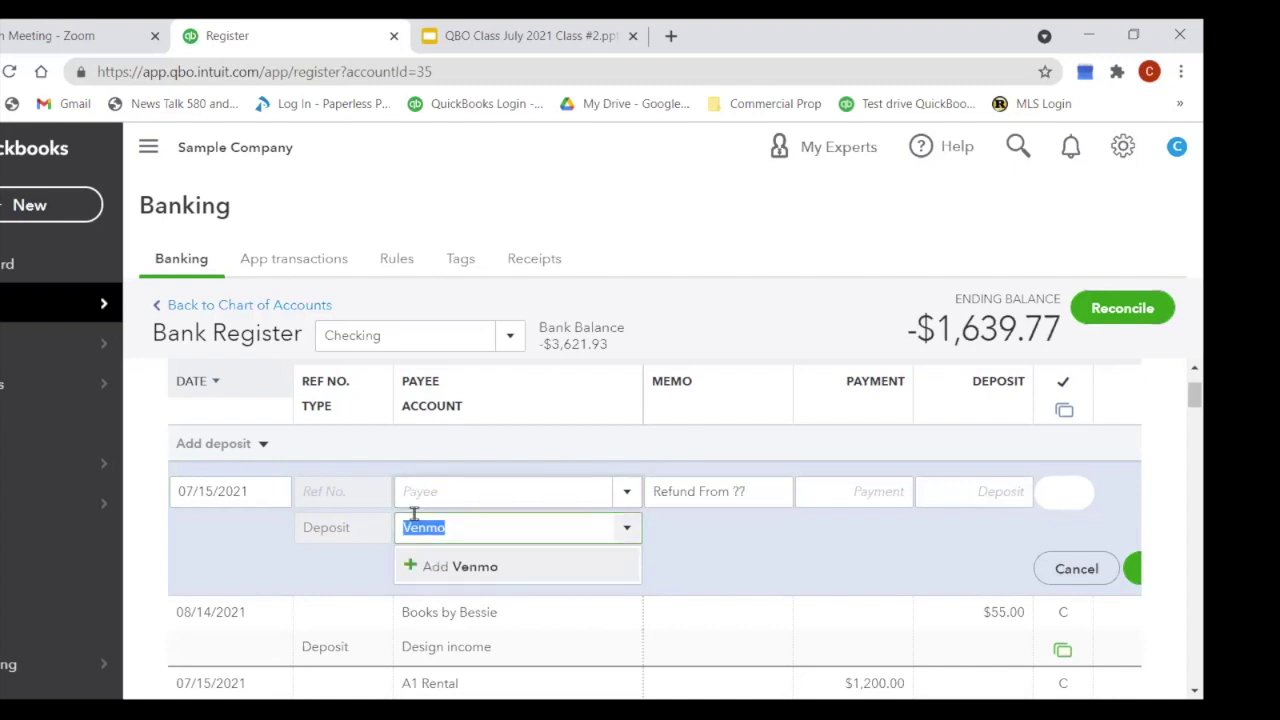
{"action": "type", "text": "bess"}
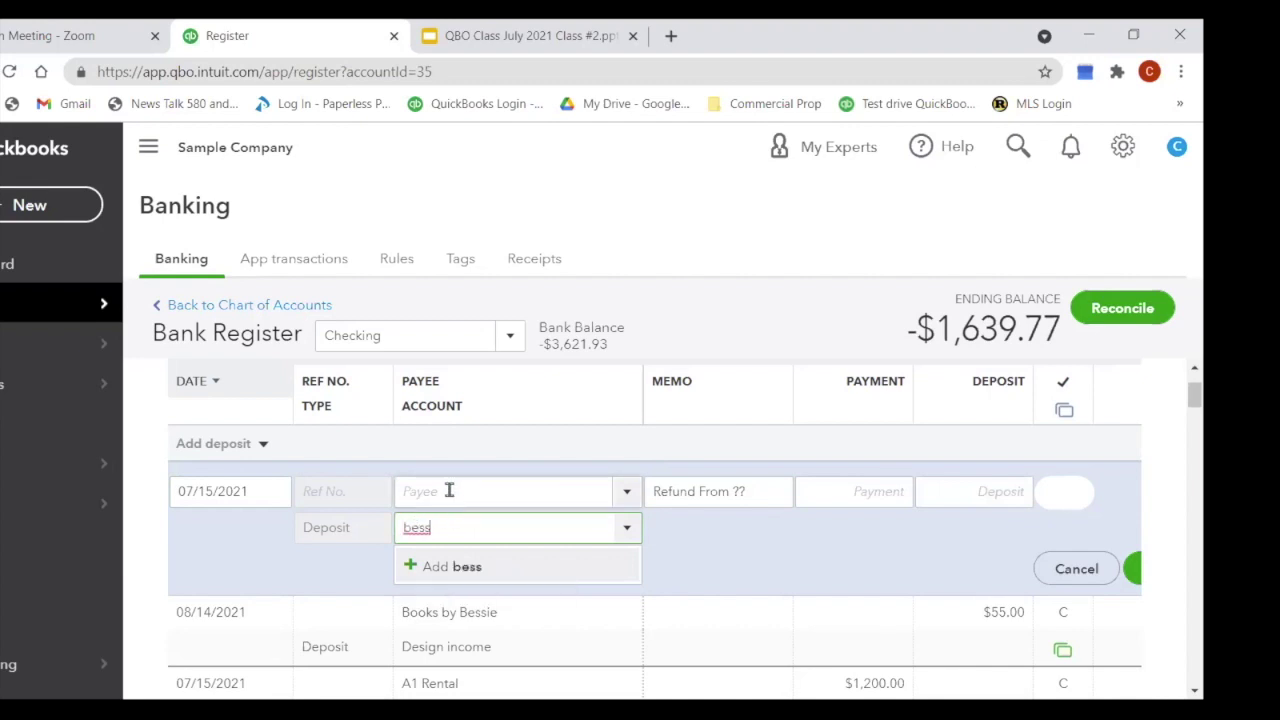
{"action": "key", "text": "Return"}
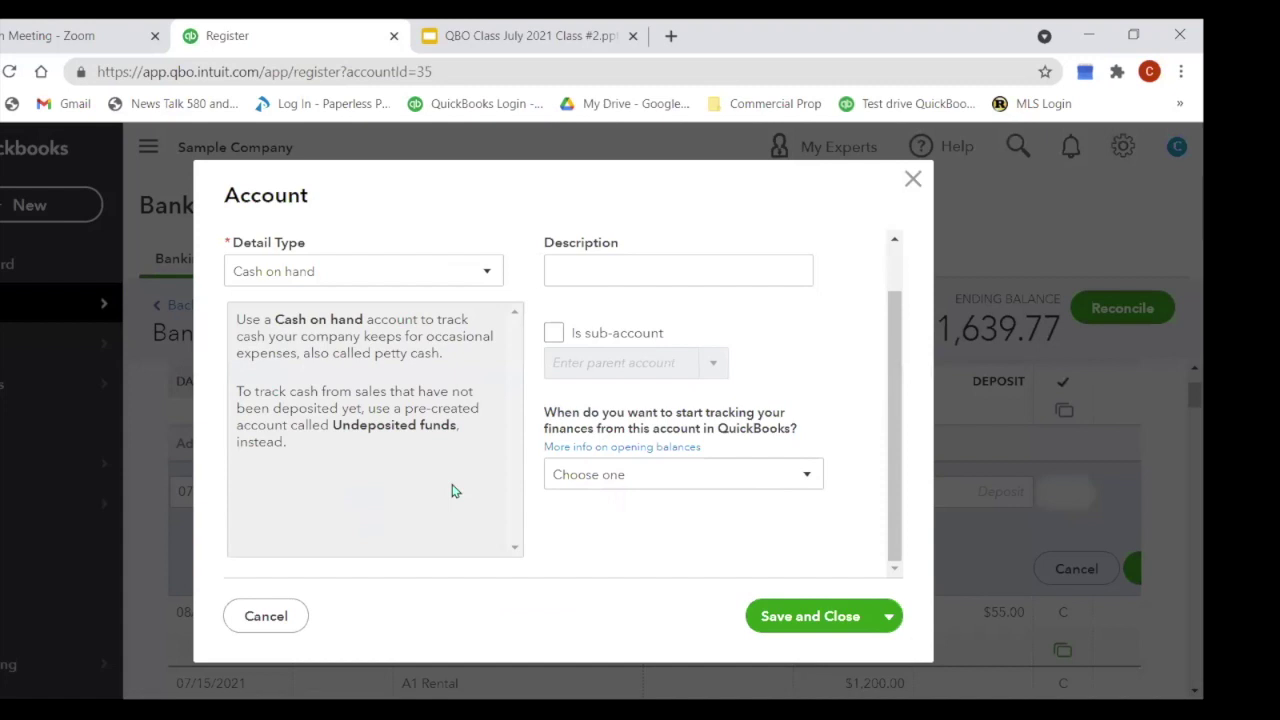
{"action": "left_click", "coordinate": [913, 180]}
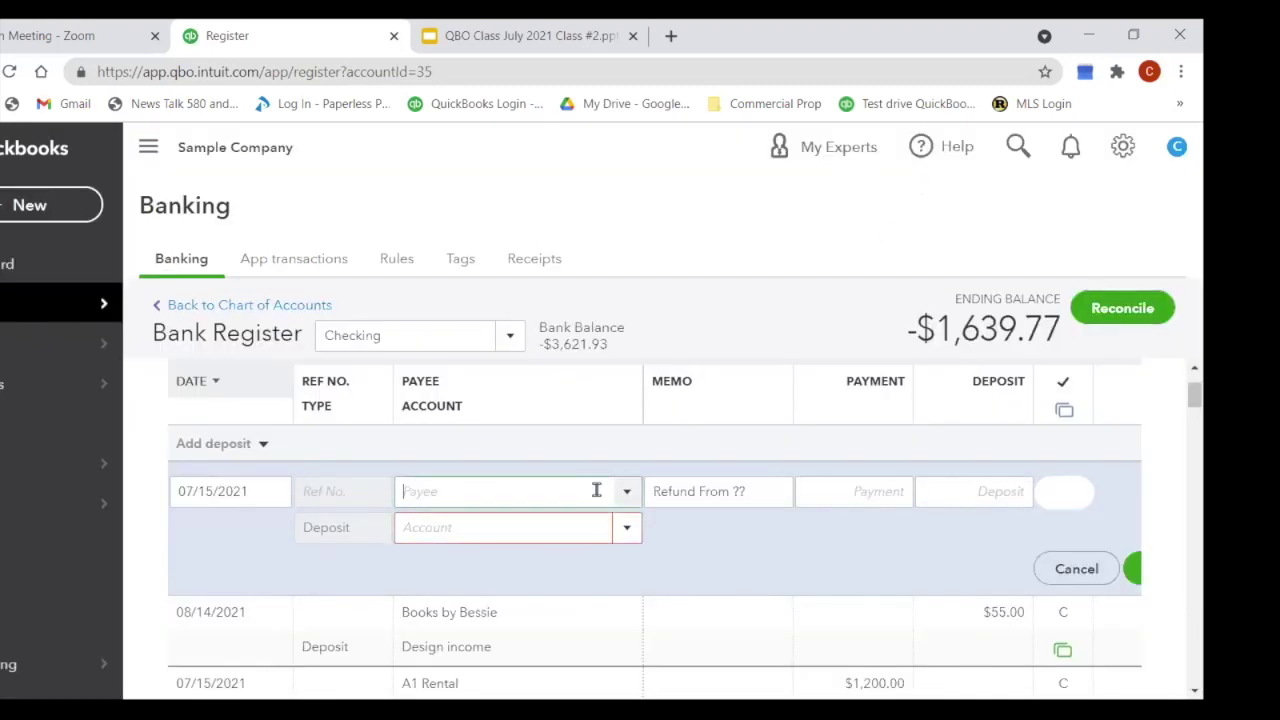
{"action": "type", "text": "bess"}
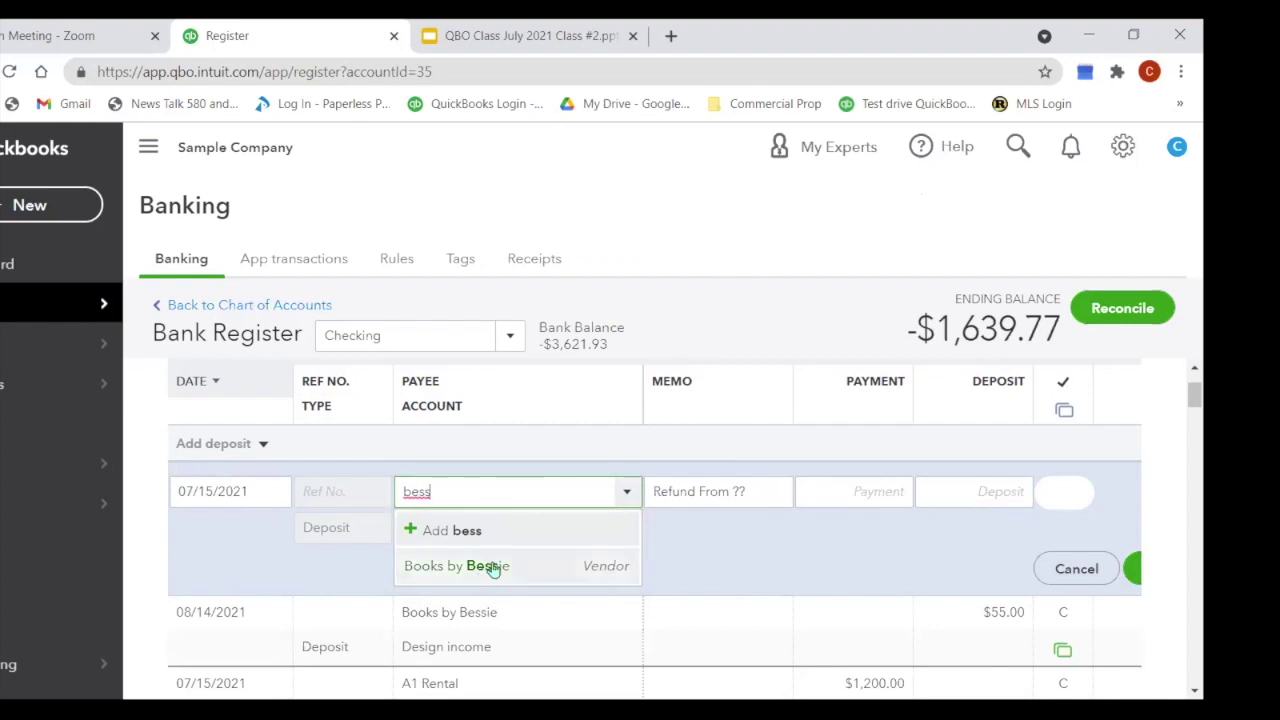
{"action": "left_click", "coordinate": [478, 565]}
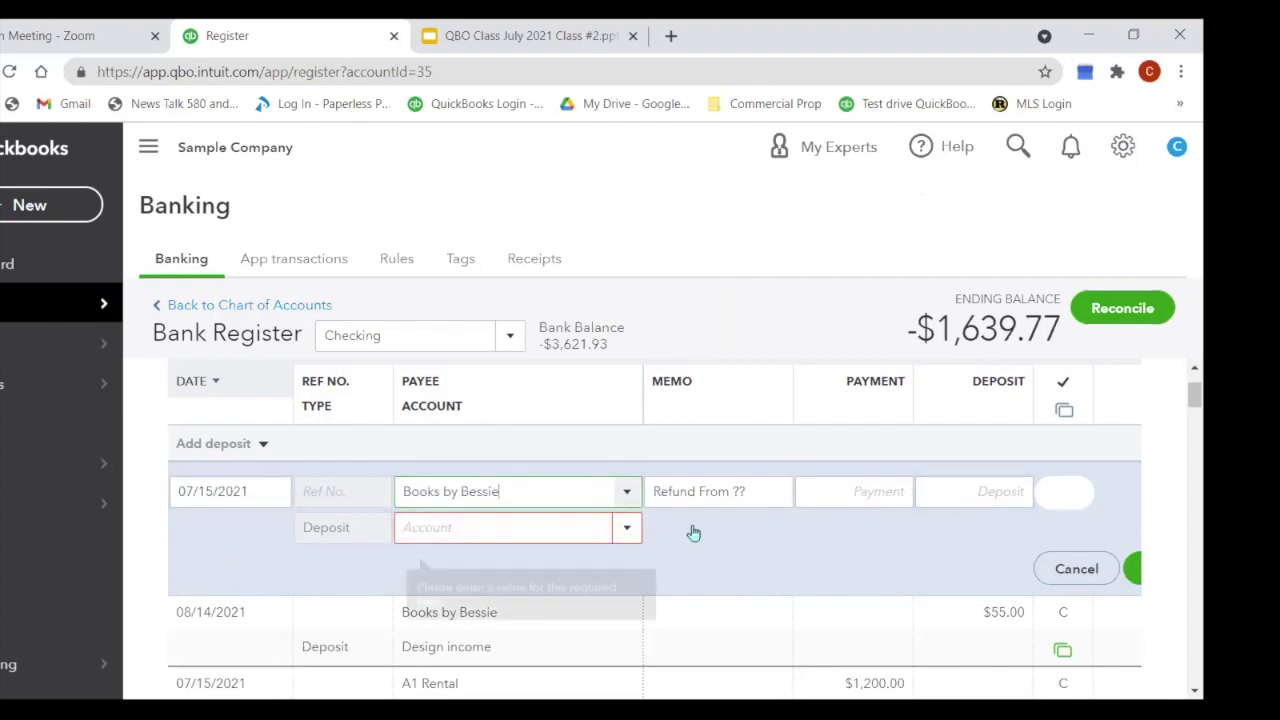
Step: Enter memo Venmo, deposit 50, and account Legal & Professional Fees:Bookkeeping
{"action": "left_click", "coordinate": [761, 486]}
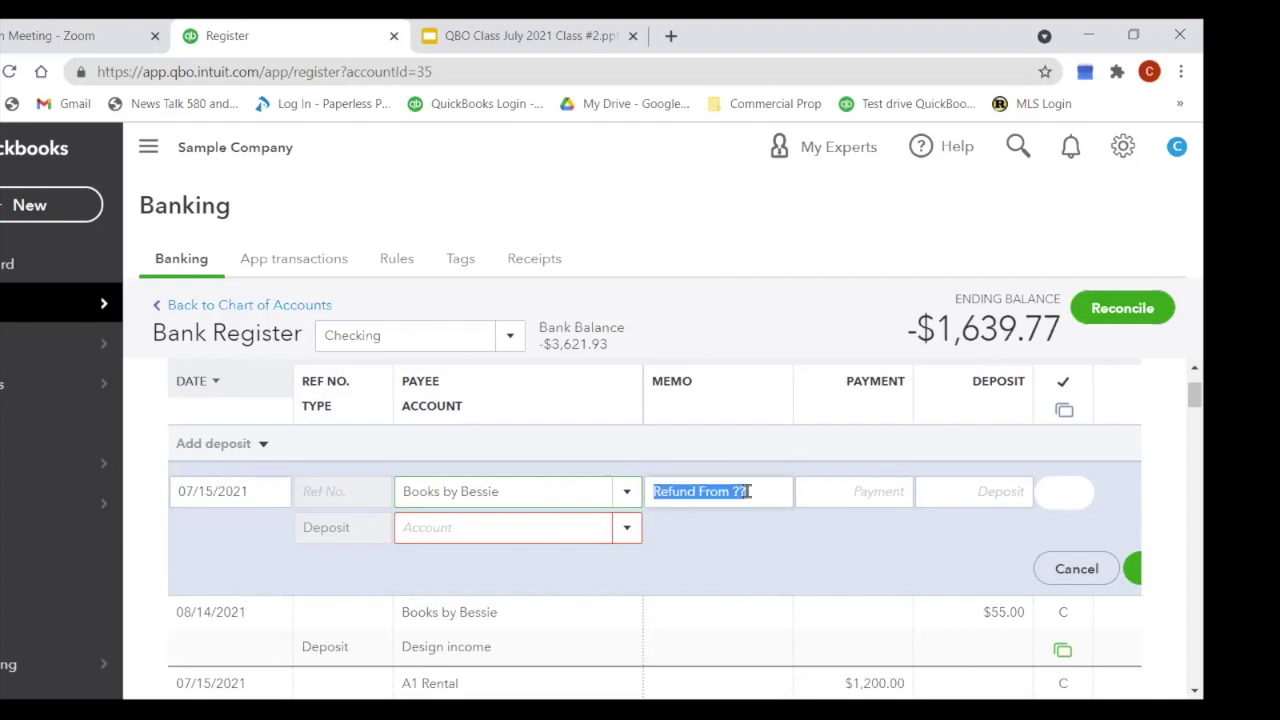
{"action": "type", "text": "Venmo"}
{"action": "key", "text": "Tab"}
{"action": "key", "text": "Tab"}
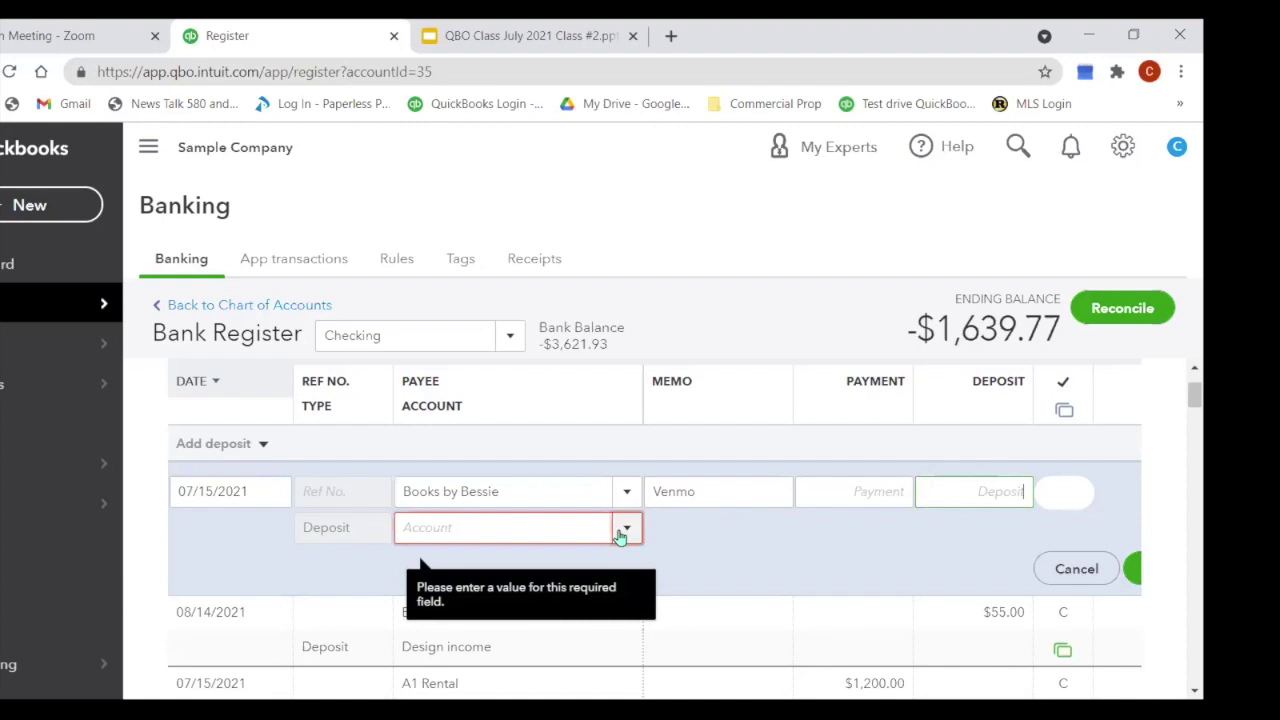
{"action": "type", "text": "50"}
{"action": "left_click", "coordinate": [569, 530]}
{"action": "type", "text": "Bookke"}
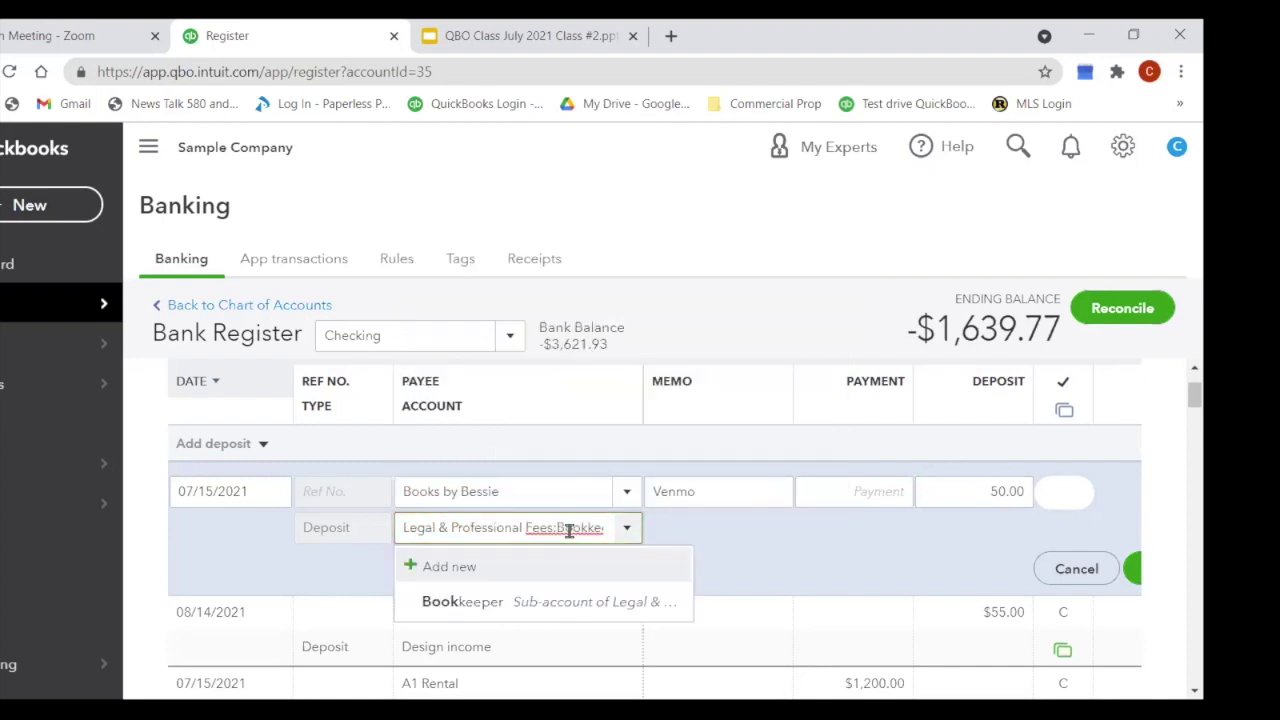
{"action": "left_click", "coordinate": [551, 603]}
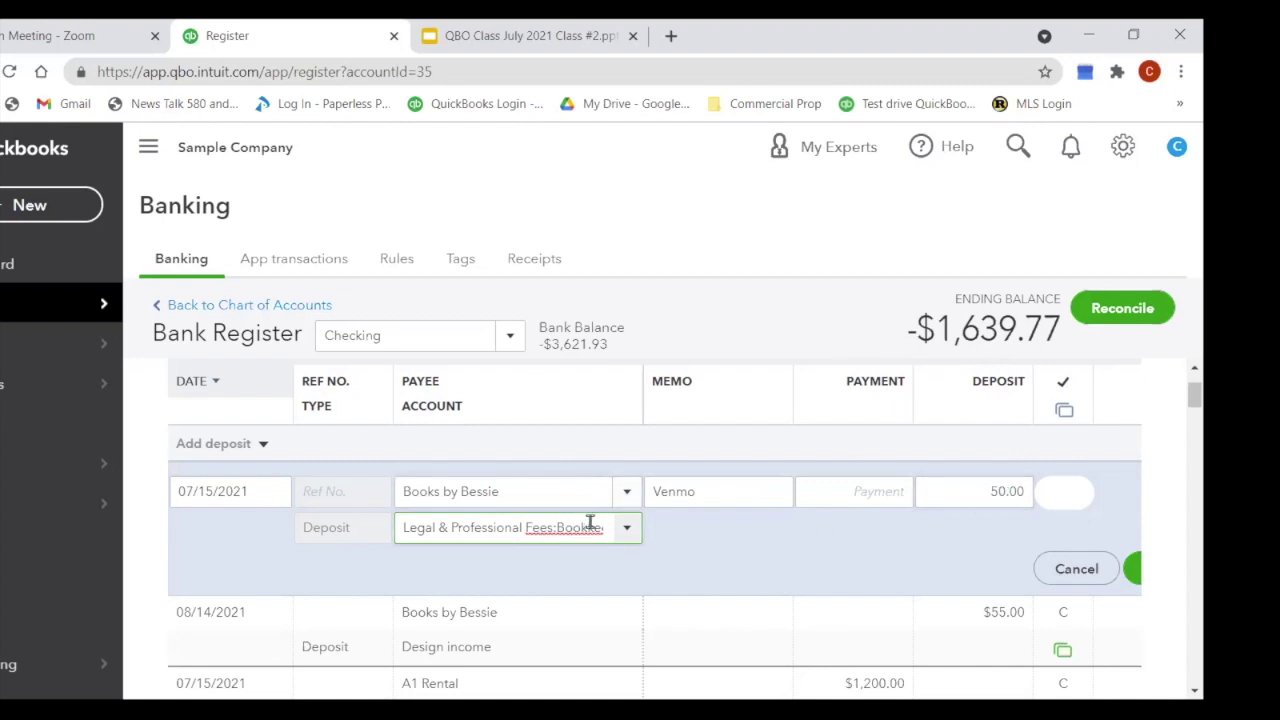
{"action": "double_click", "coordinate": [700, 491]}
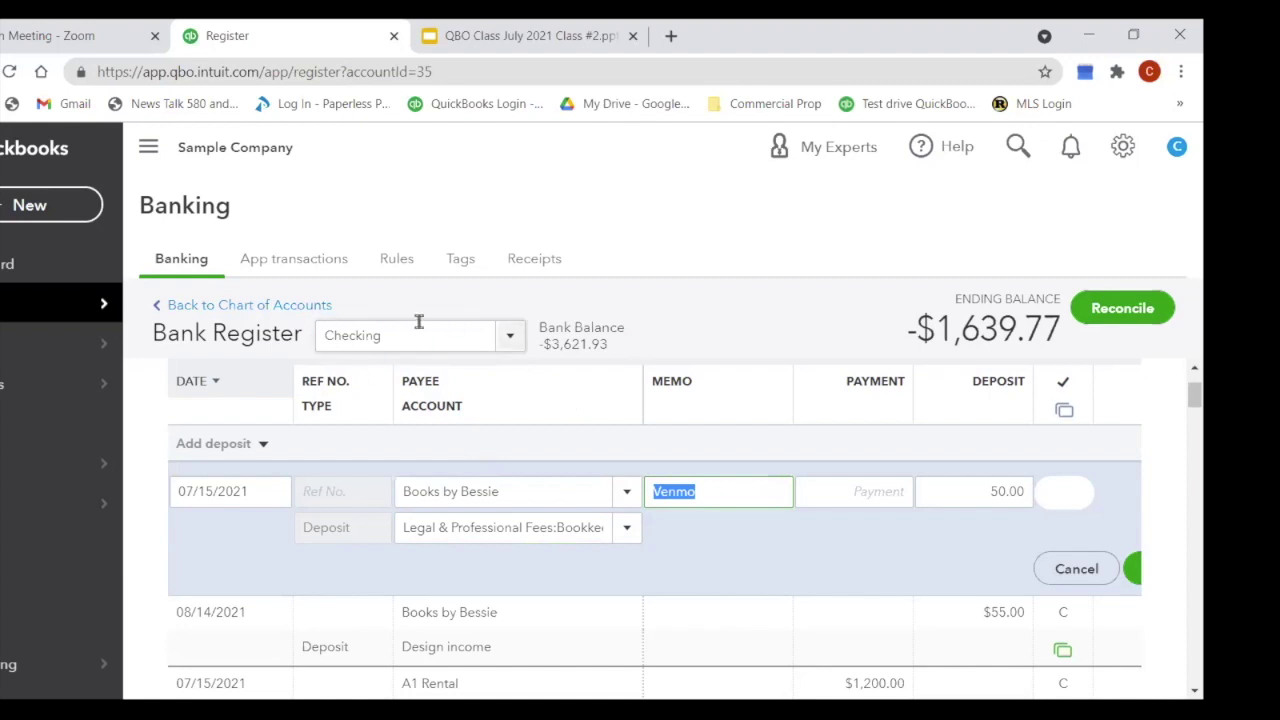
Step: Switch the register to Cash on hand, discarding the unsaved row, and start a new deposit
{"action": "left_click", "coordinate": [509, 344]}
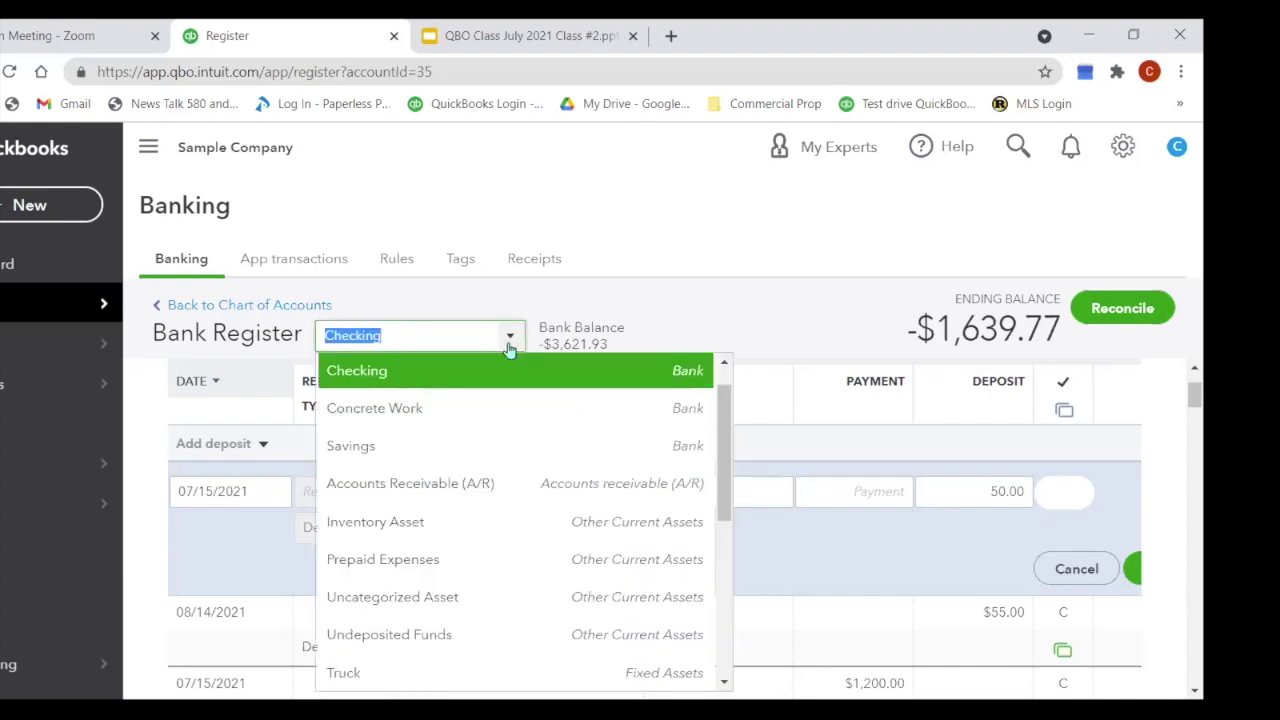
{"action": "left_click", "coordinate": [723, 366]}
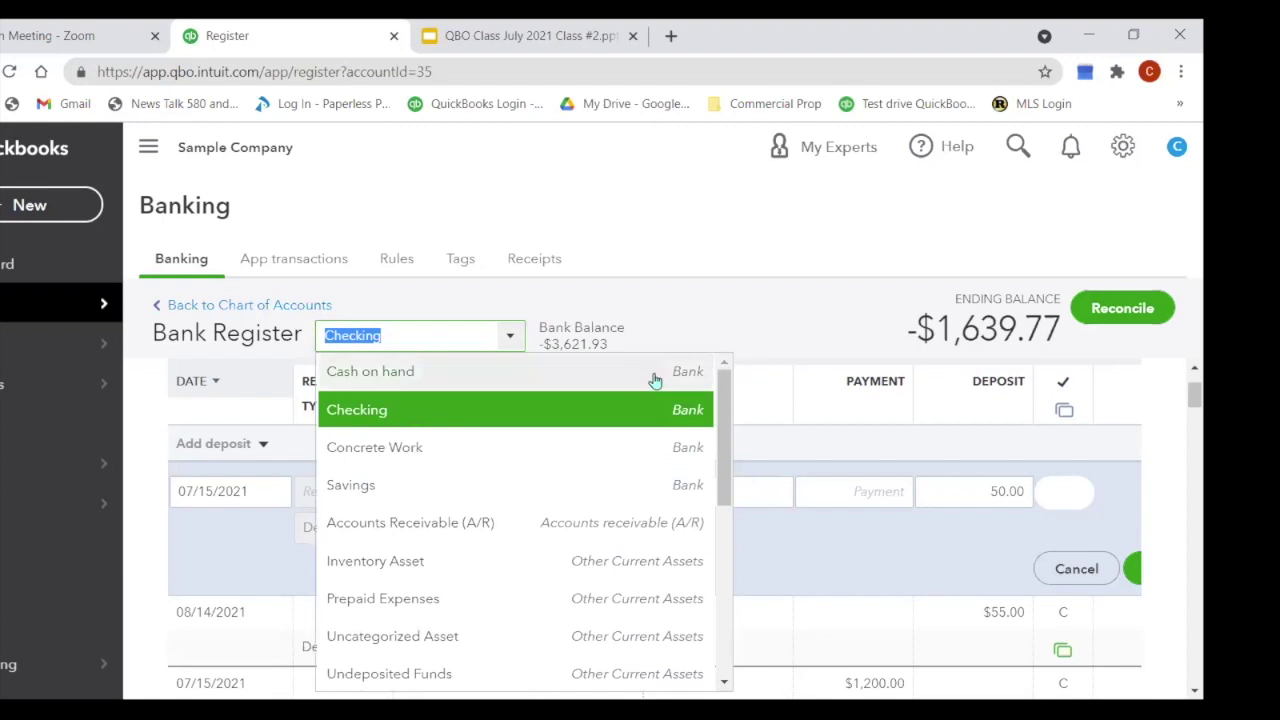
{"action": "left_click", "coordinate": [397, 376]}
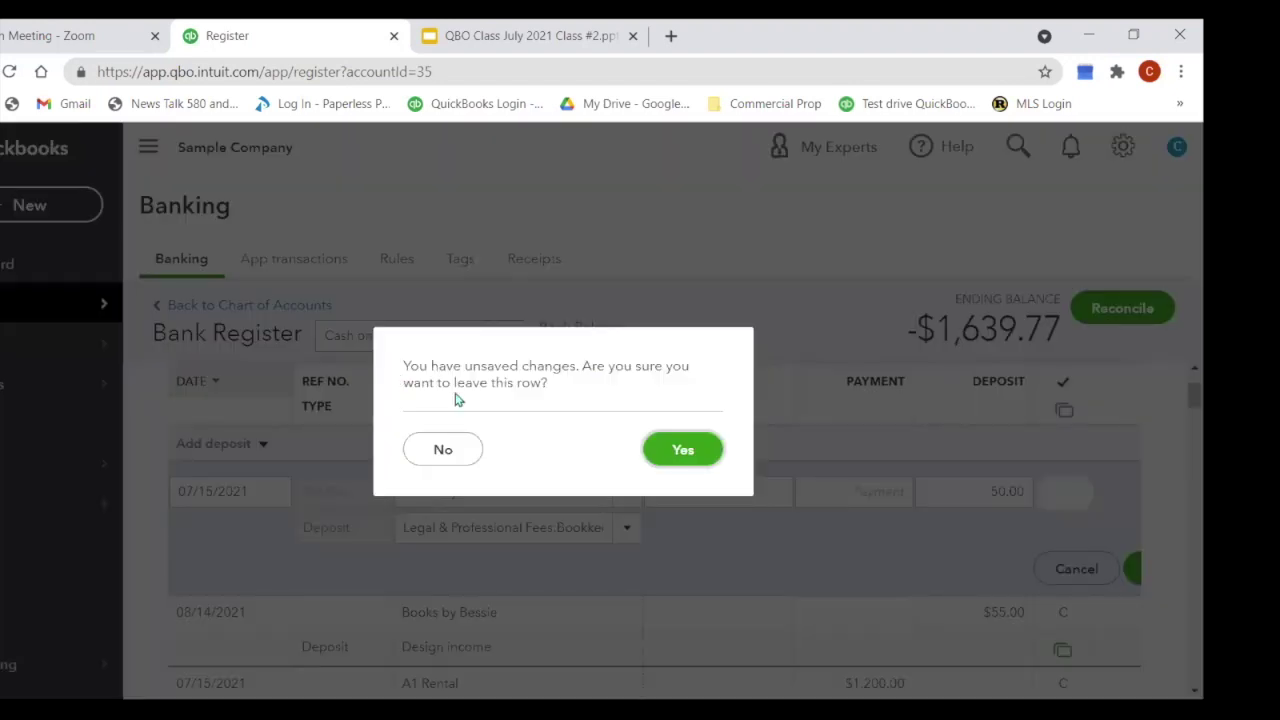
{"action": "left_click", "coordinate": [701, 462]}
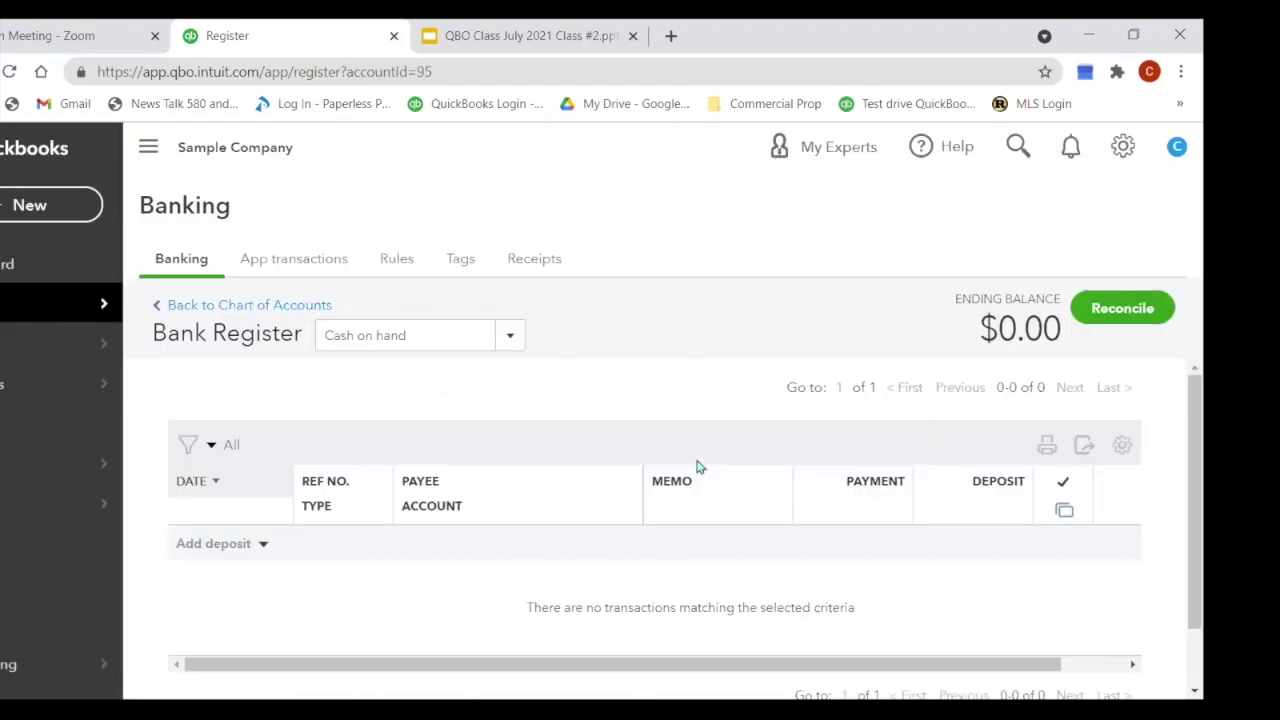
{"action": "left_click", "coordinate": [262, 546]}
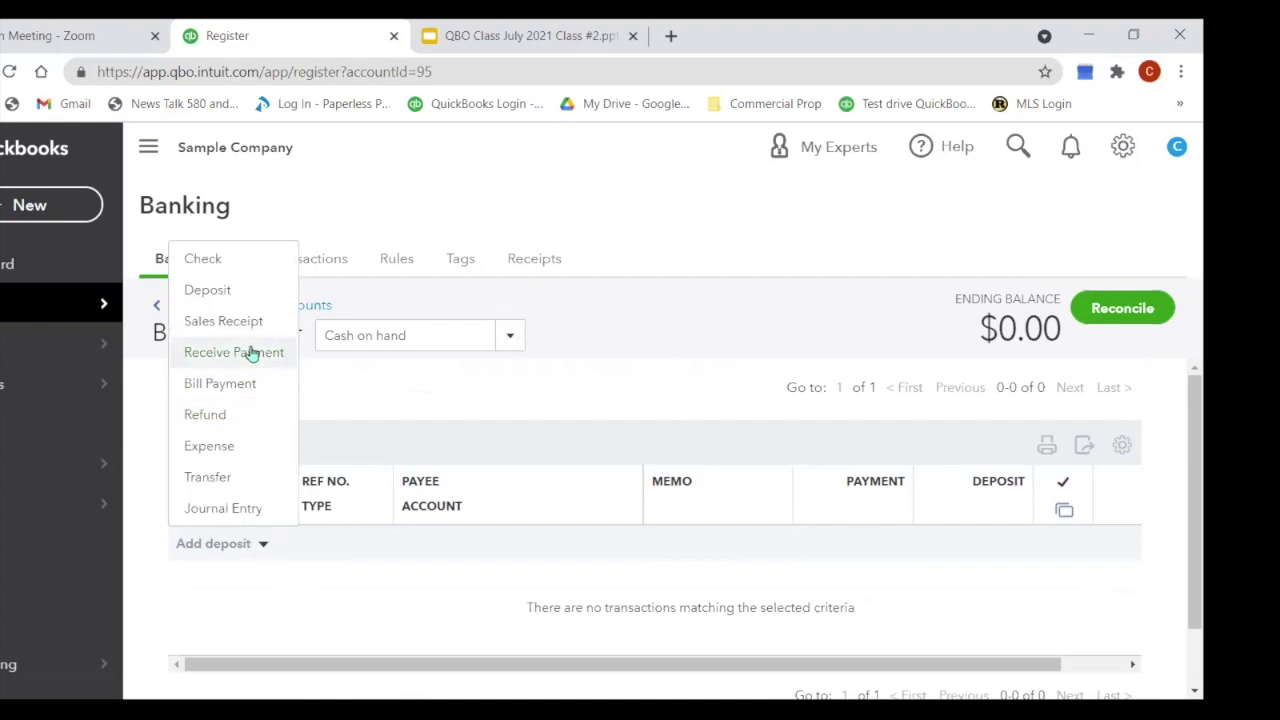
{"action": "left_click", "coordinate": [247, 298]}
{"action": "scroll", "coordinate": [583, 443], "scroll_direction": "down", "scroll_amount": 3}
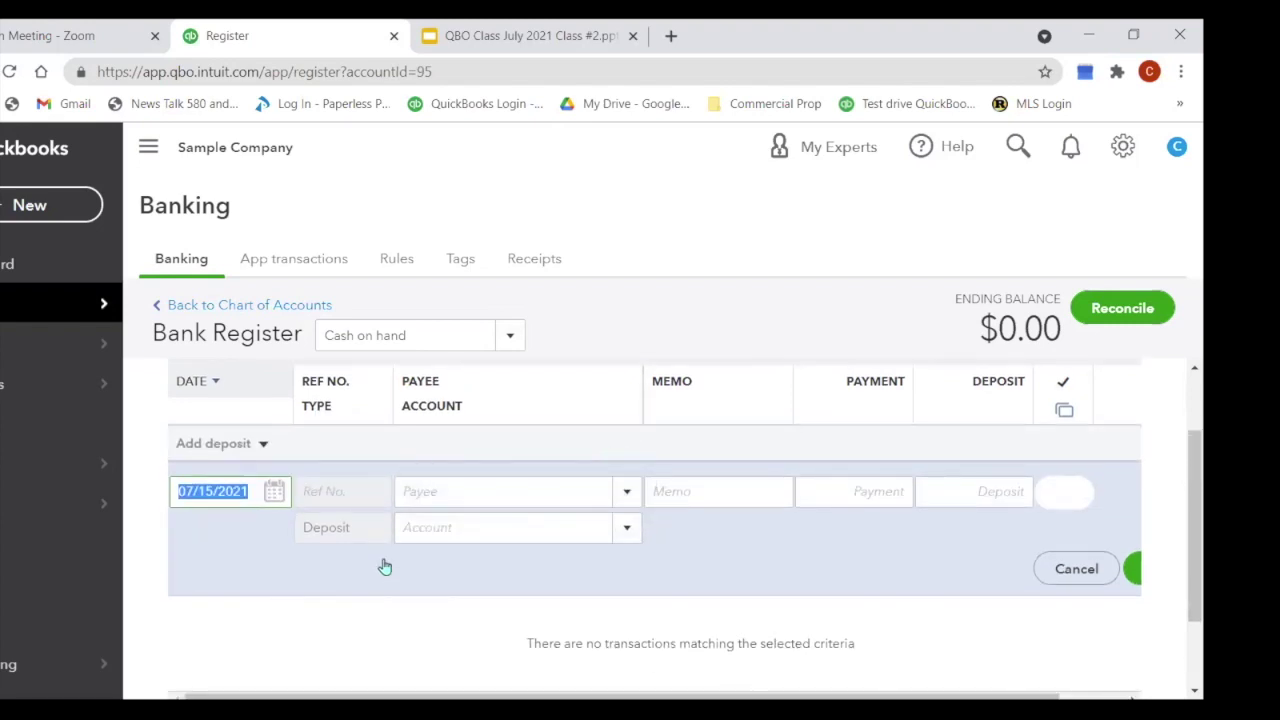
Step: Save a 50.00 deposit from Books by Bessie to Legal & Professional Fees:Bookkeeping
{"action": "left_click", "coordinate": [449, 490]}
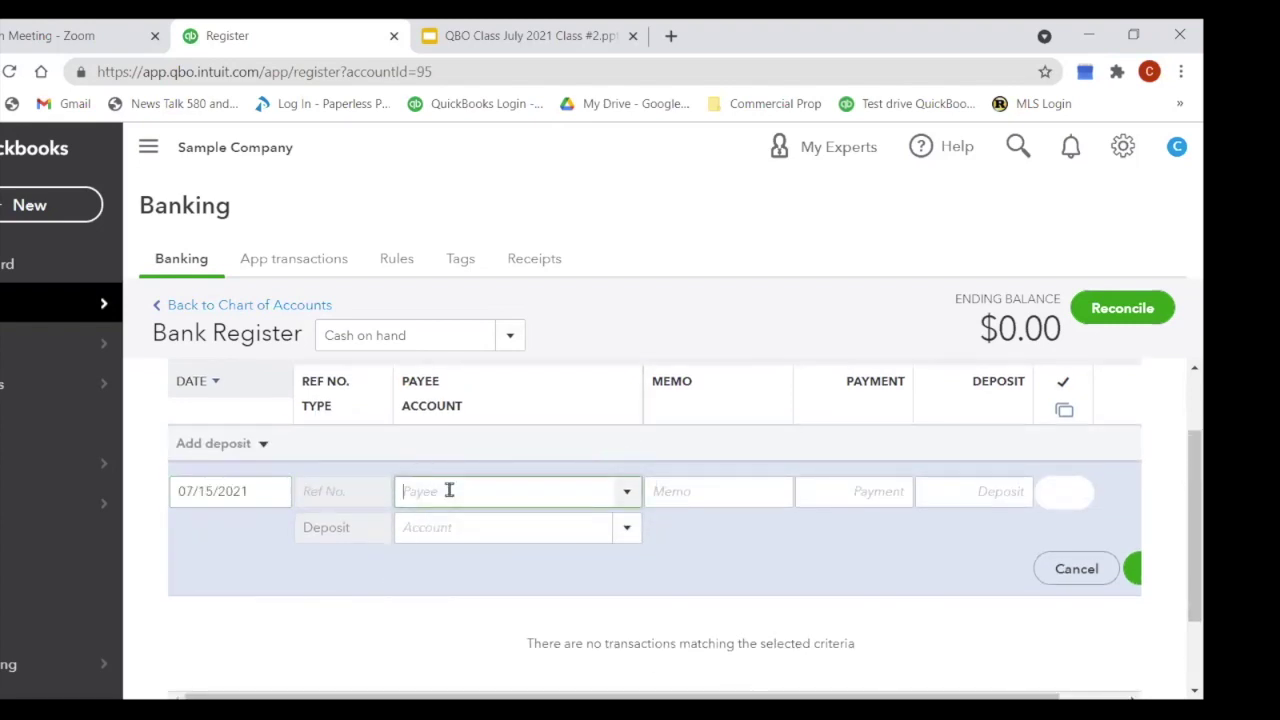
{"action": "type", "text": "bess"}
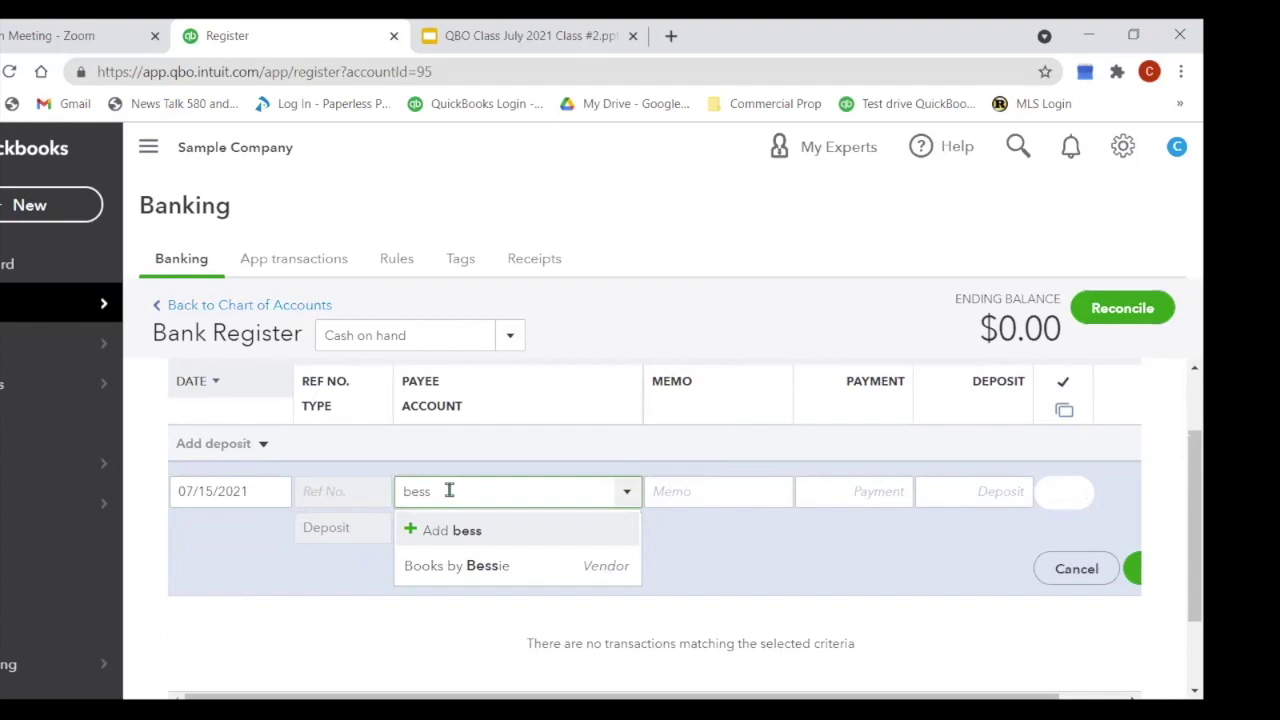
{"action": "left_click", "coordinate": [493, 575]}
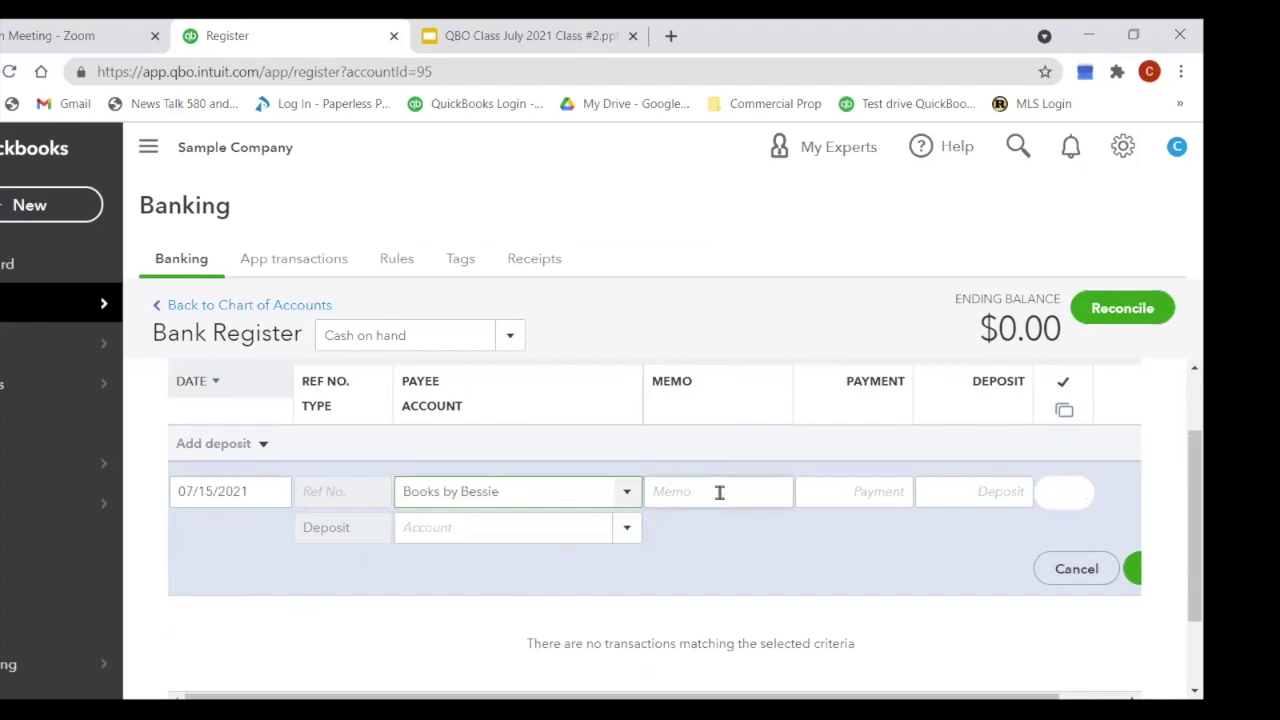
{"action": "left_click", "coordinate": [960, 491]}
{"action": "type", "text": "50.00"}
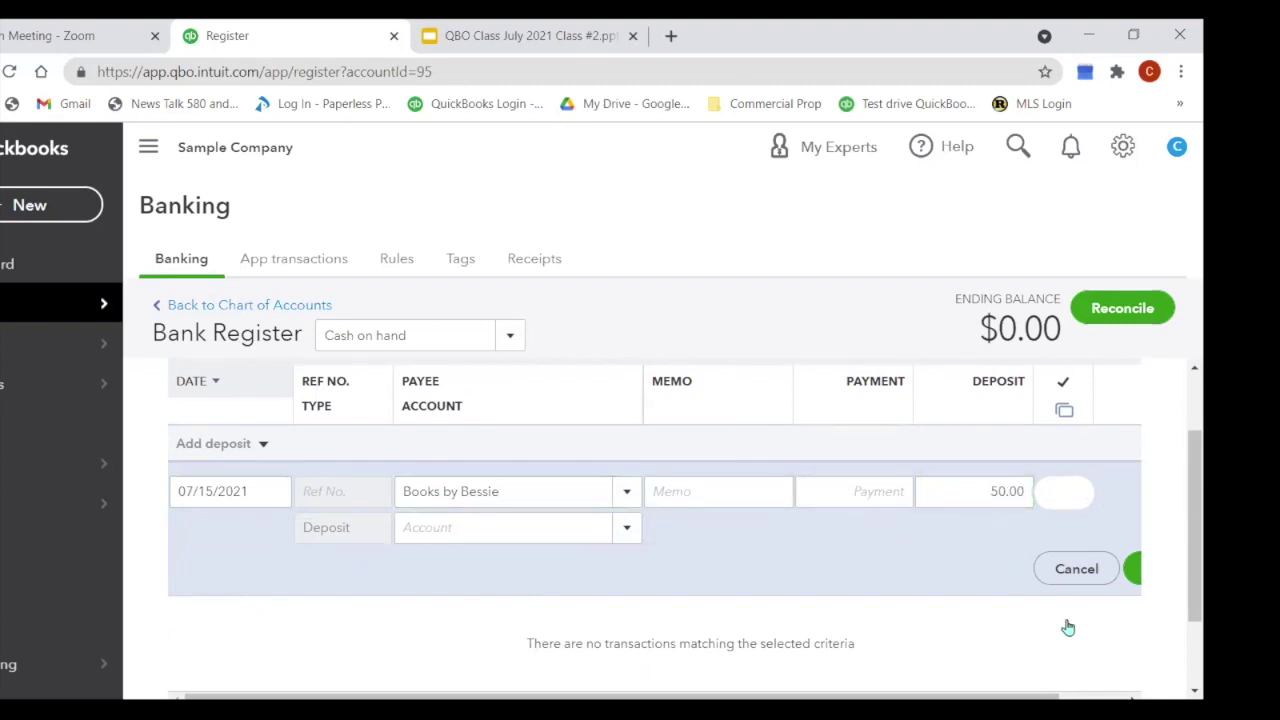
{"action": "left_click", "coordinate": [1133, 578]}
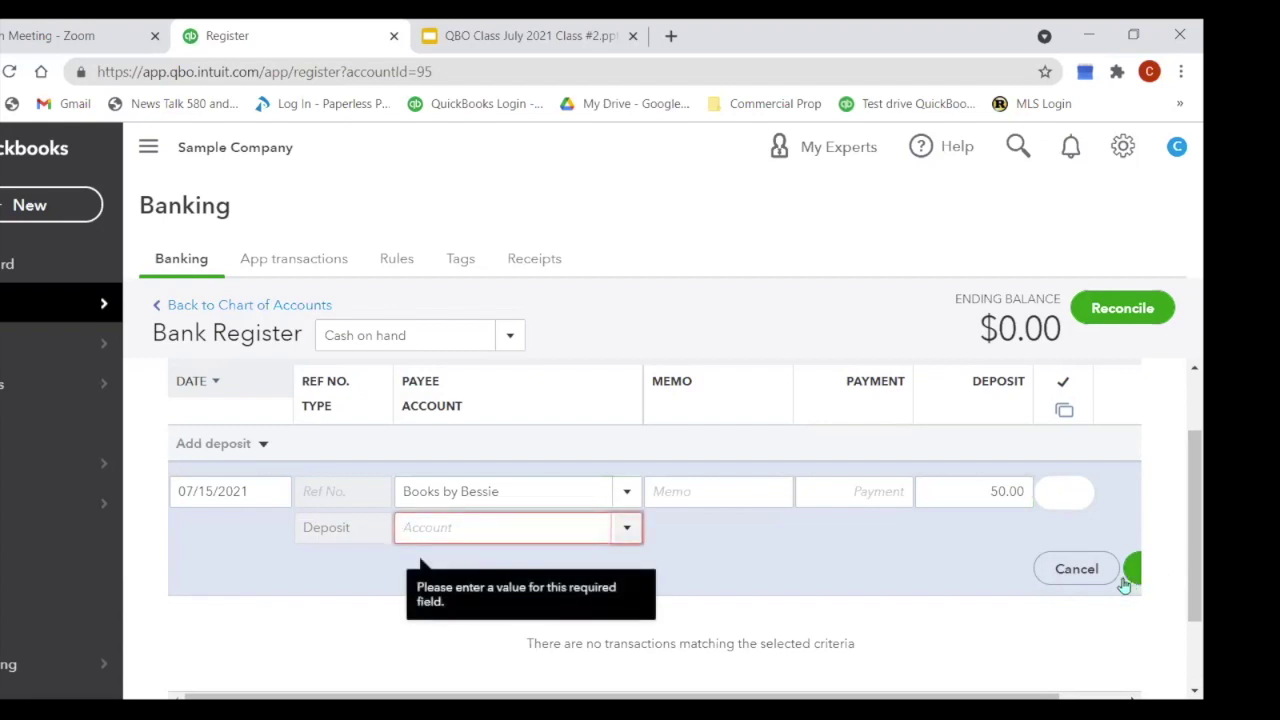
{"action": "type", "text": "Bookke"}
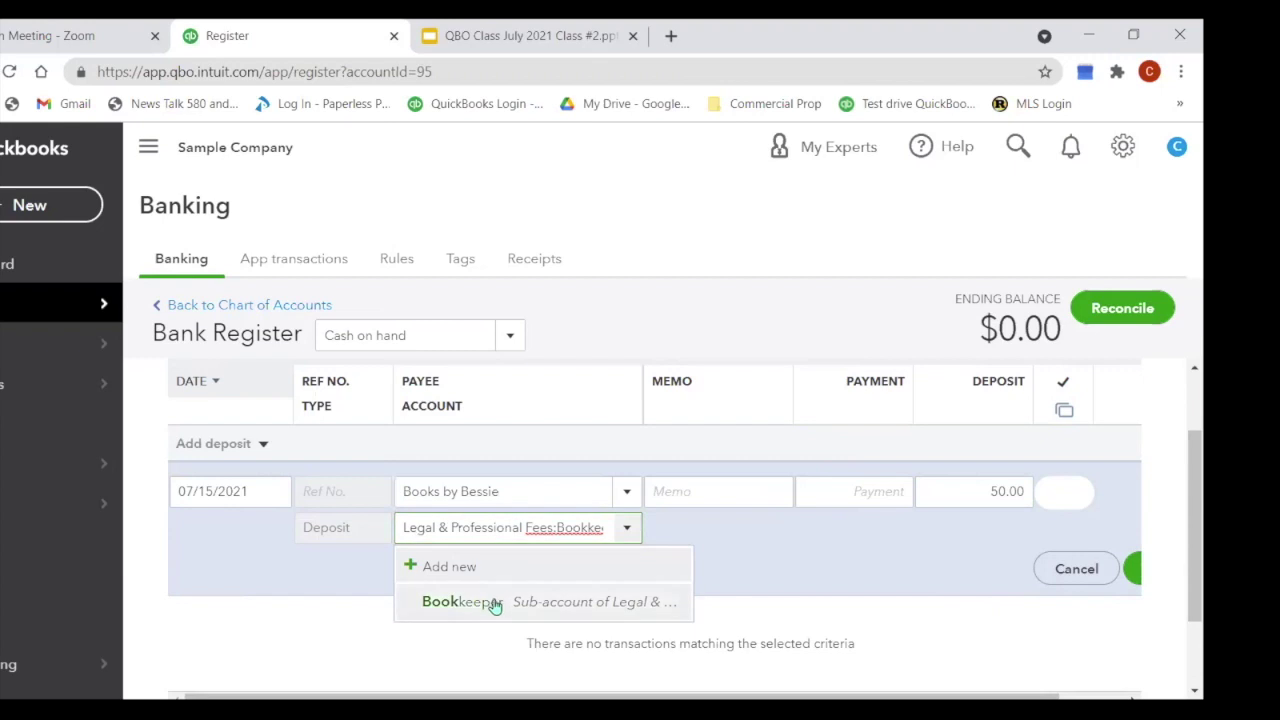
{"action": "left_click", "coordinate": [494, 603]}
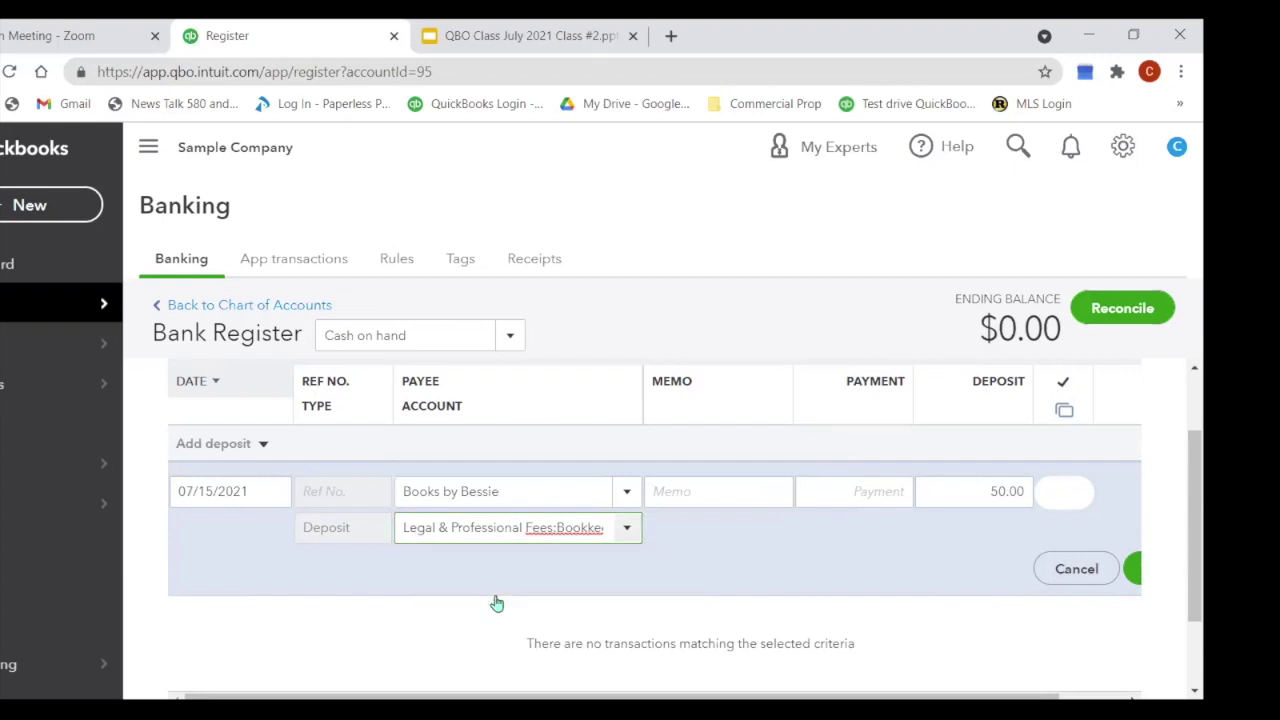
{"action": "left_click", "coordinate": [1134, 574]}
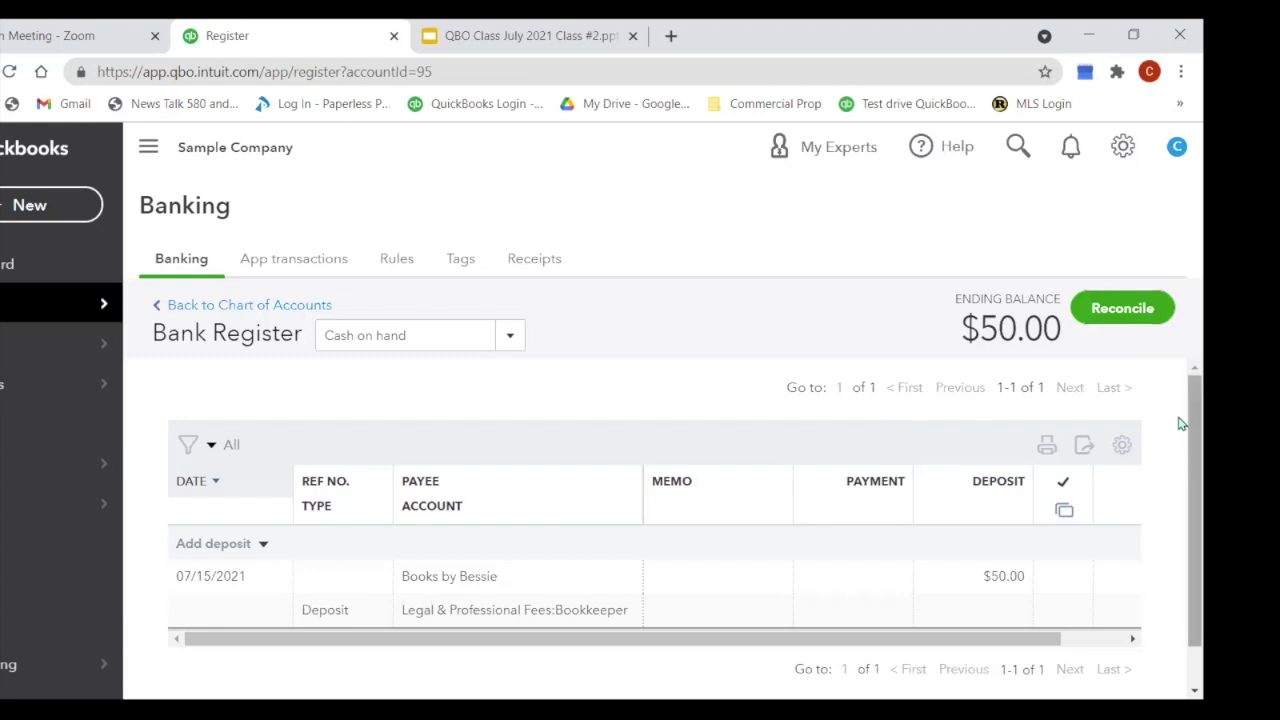
Step: Open the App transactions tab, with Cash on hand now showing a $50.00 balance
{"action": "left_click", "coordinate": [296, 268]}
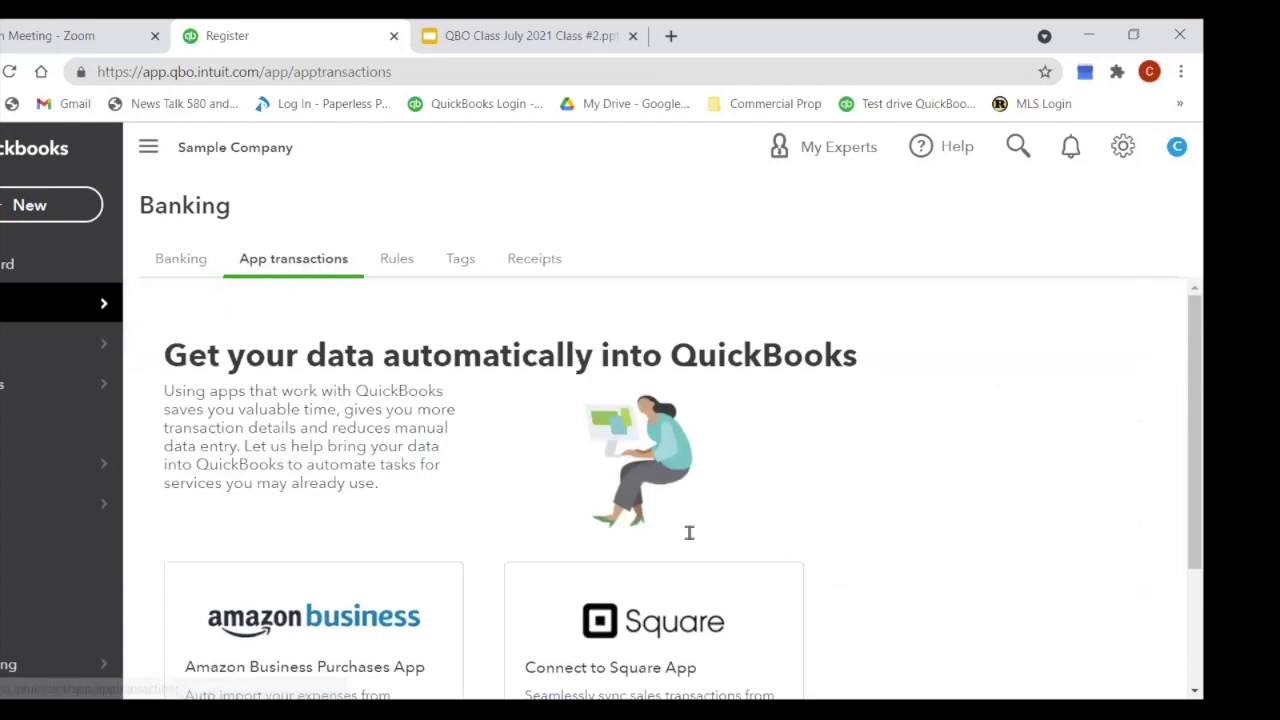
Step: Leave the app connections page and go back to the Banking overview of Checking transactions
{"action": "scroll", "coordinate": [778, 560], "scroll_direction": "down", "scroll_amount": 2}
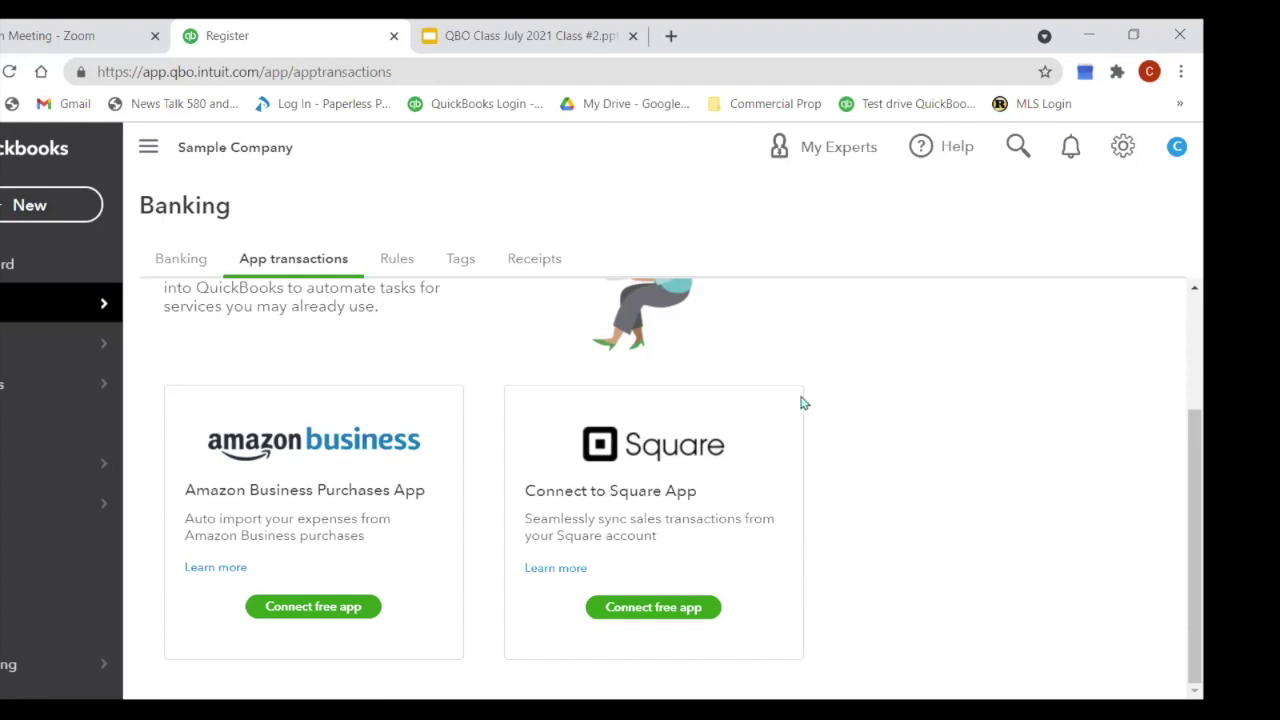
{"action": "left_click", "coordinate": [194, 262]}
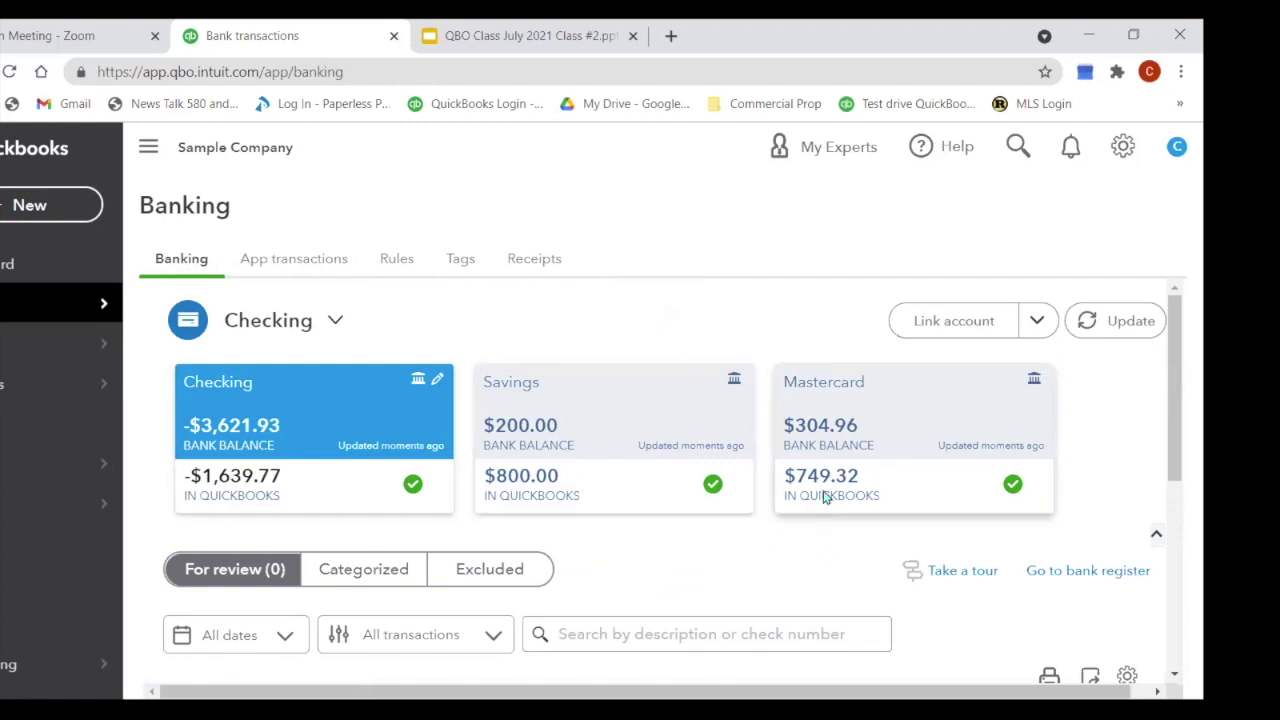
Step: Scroll the Banking page and bring up the + New list of transaction types
{"action": "scroll", "coordinate": [971, 446], "scroll_direction": "down", "scroll_amount": 2}
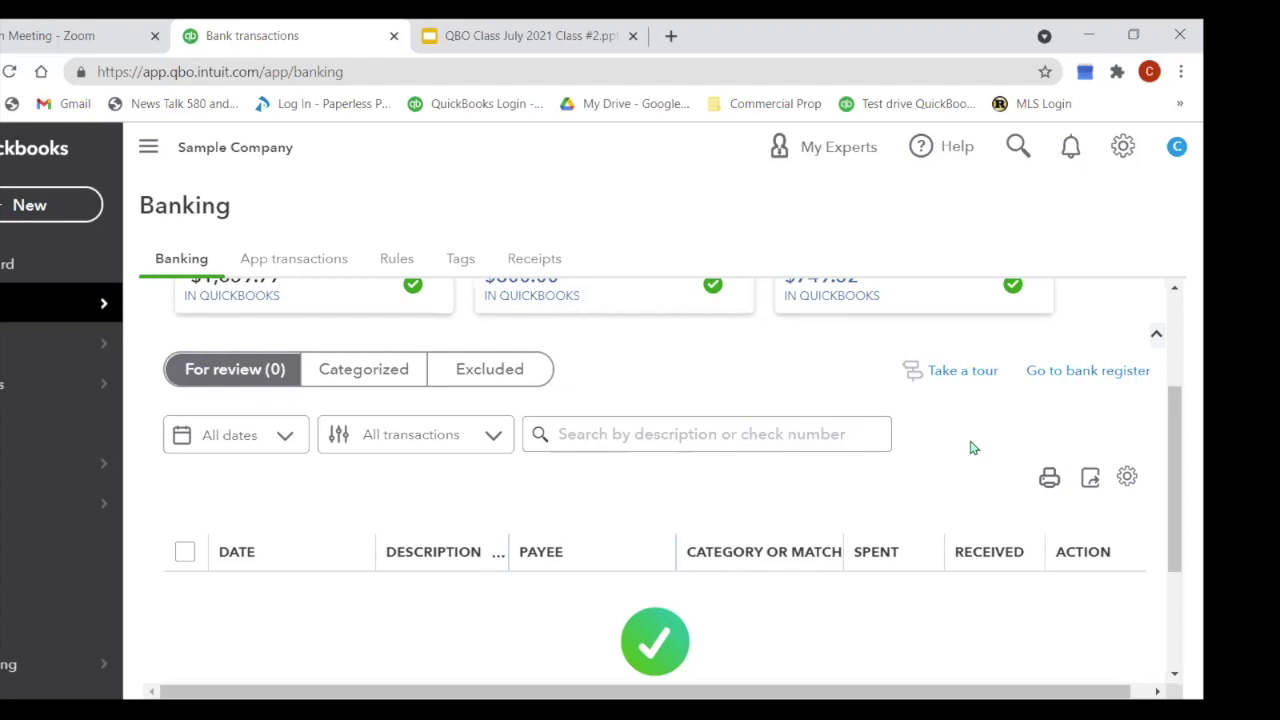
{"action": "left_click", "coordinate": [36, 210]}
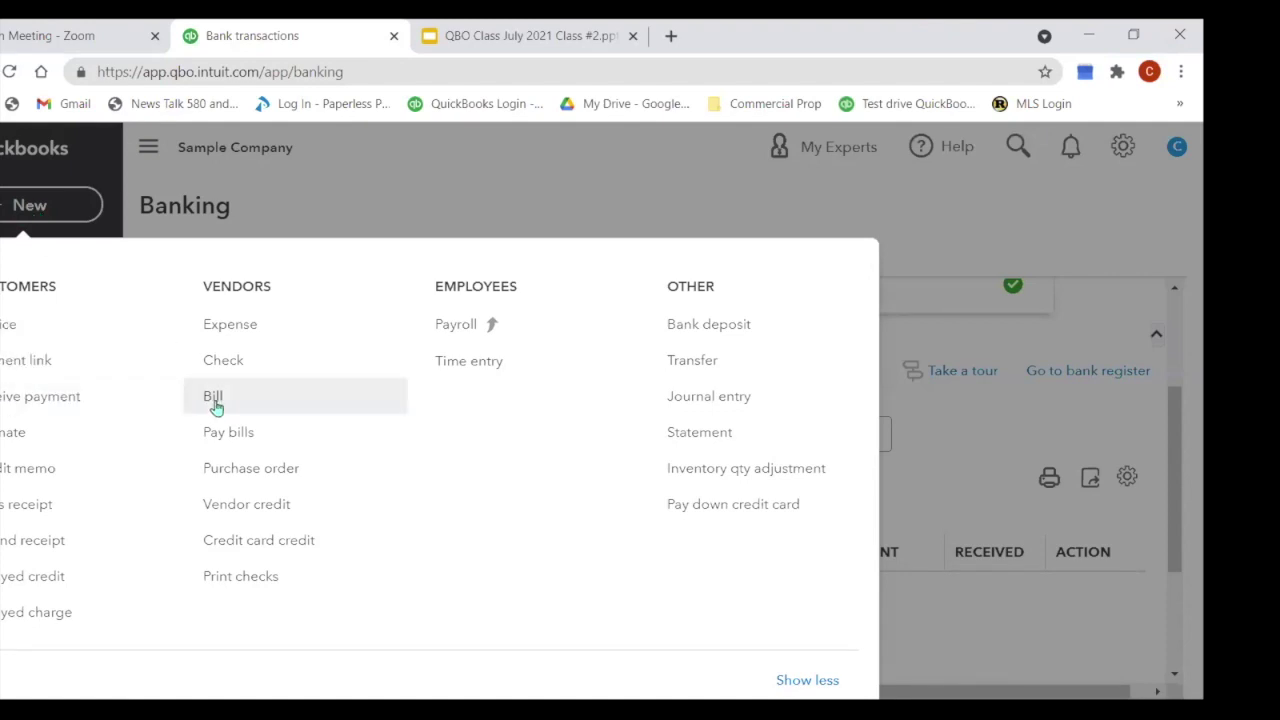
Step: Start a purchase order for Hicks Hardware and review its four item lines totalling $228.75
{"action": "left_click", "coordinate": [255, 481]}
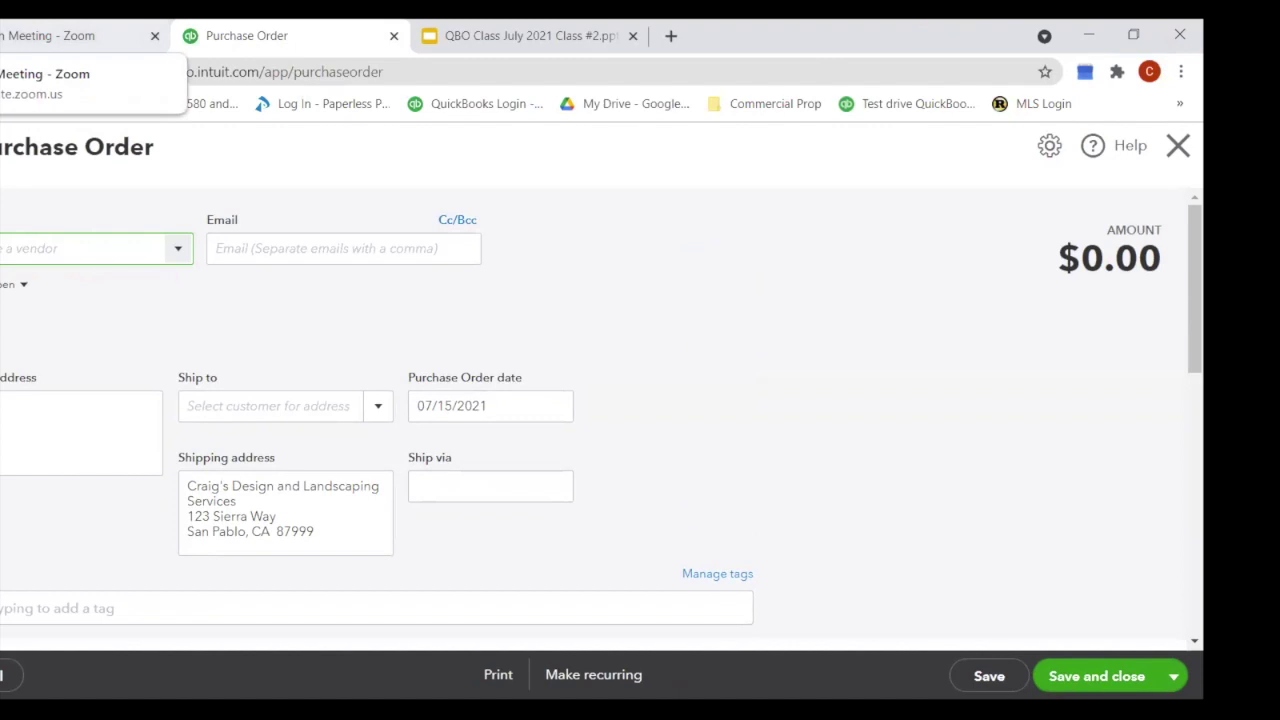
{"action": "left_click", "coordinate": [183, 258]}
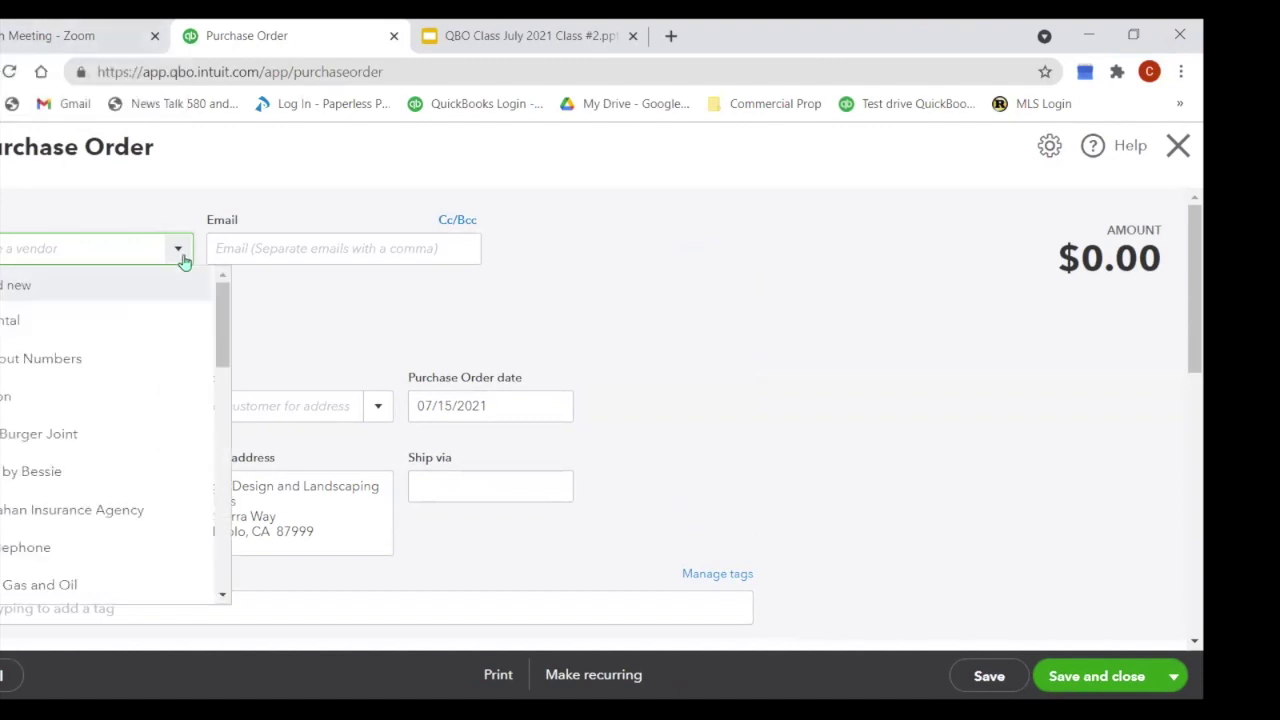
{"action": "left_click_drag", "start_coordinate": [223, 234], "coordinate": [237, 326]}
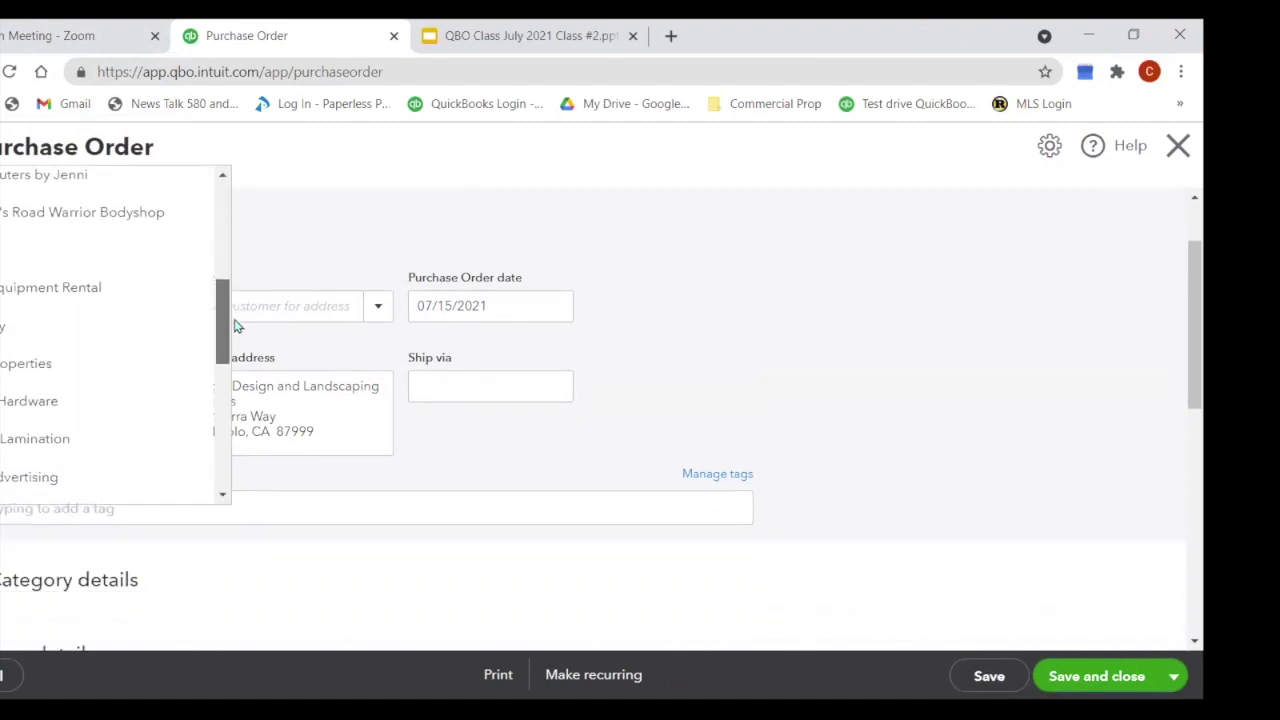
{"action": "left_click", "coordinate": [60, 408]}
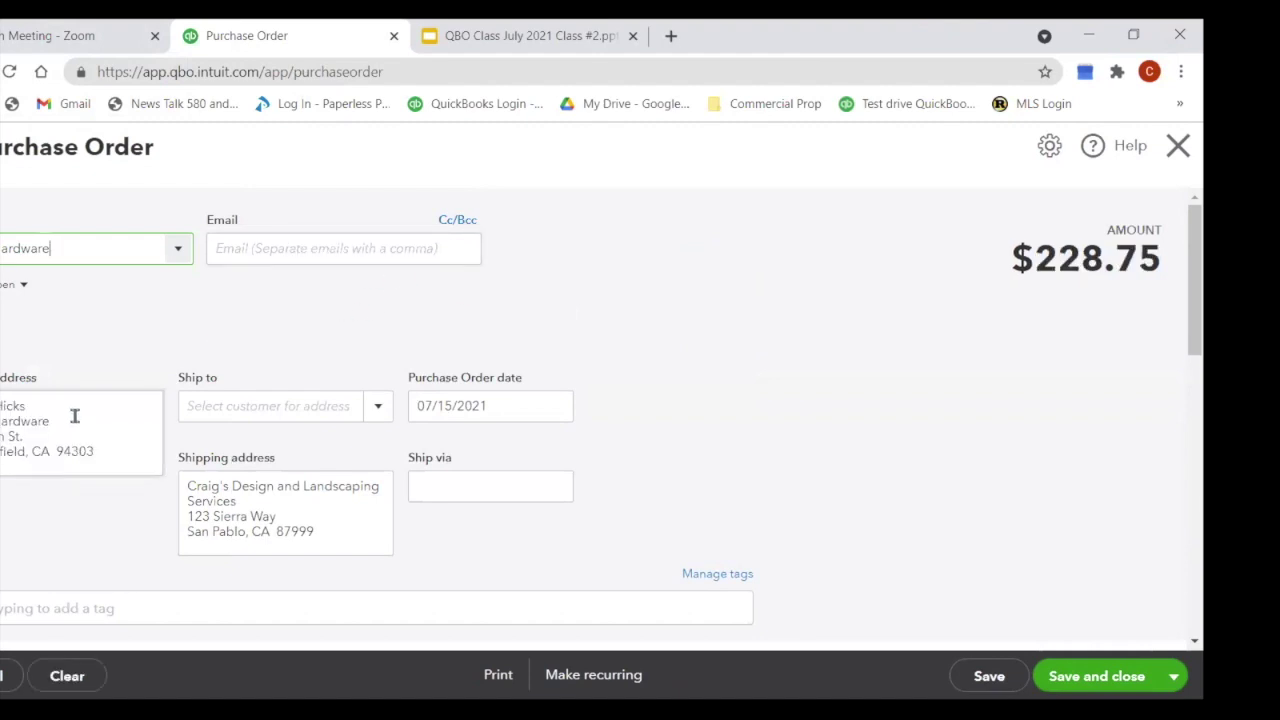
{"action": "left_click", "coordinate": [372, 414]}
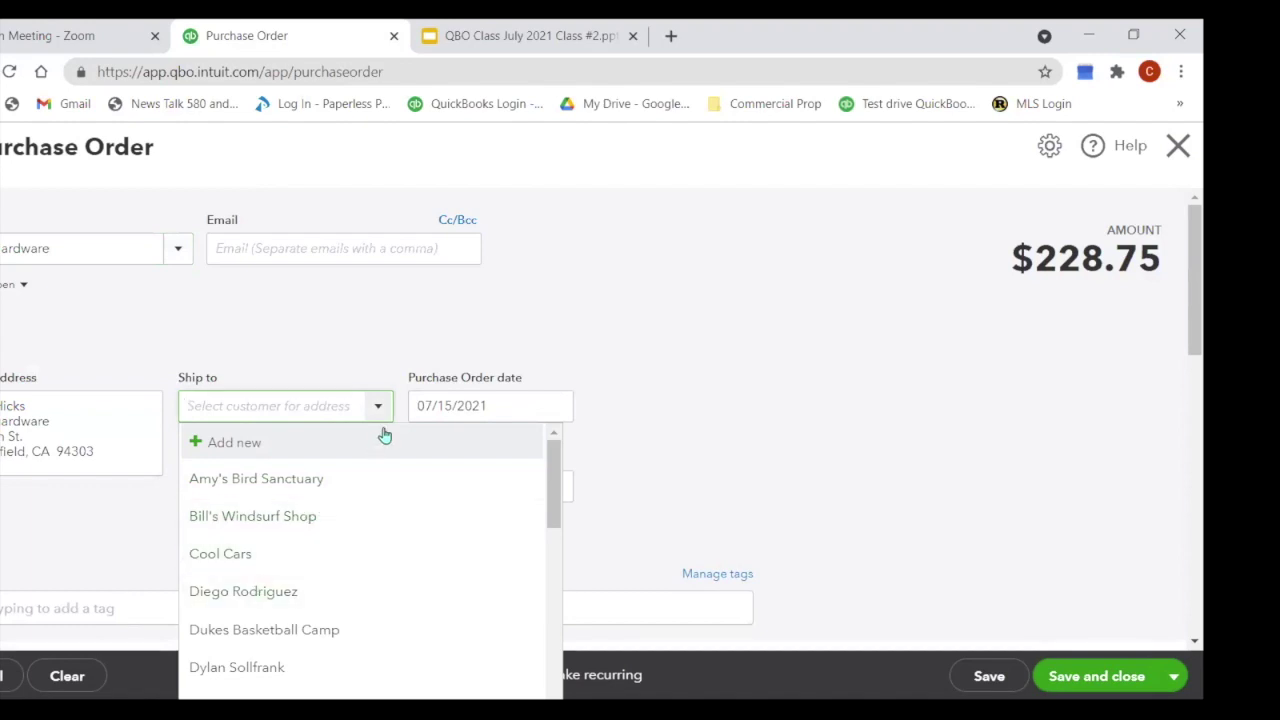
{"action": "left_click", "coordinate": [703, 377]}
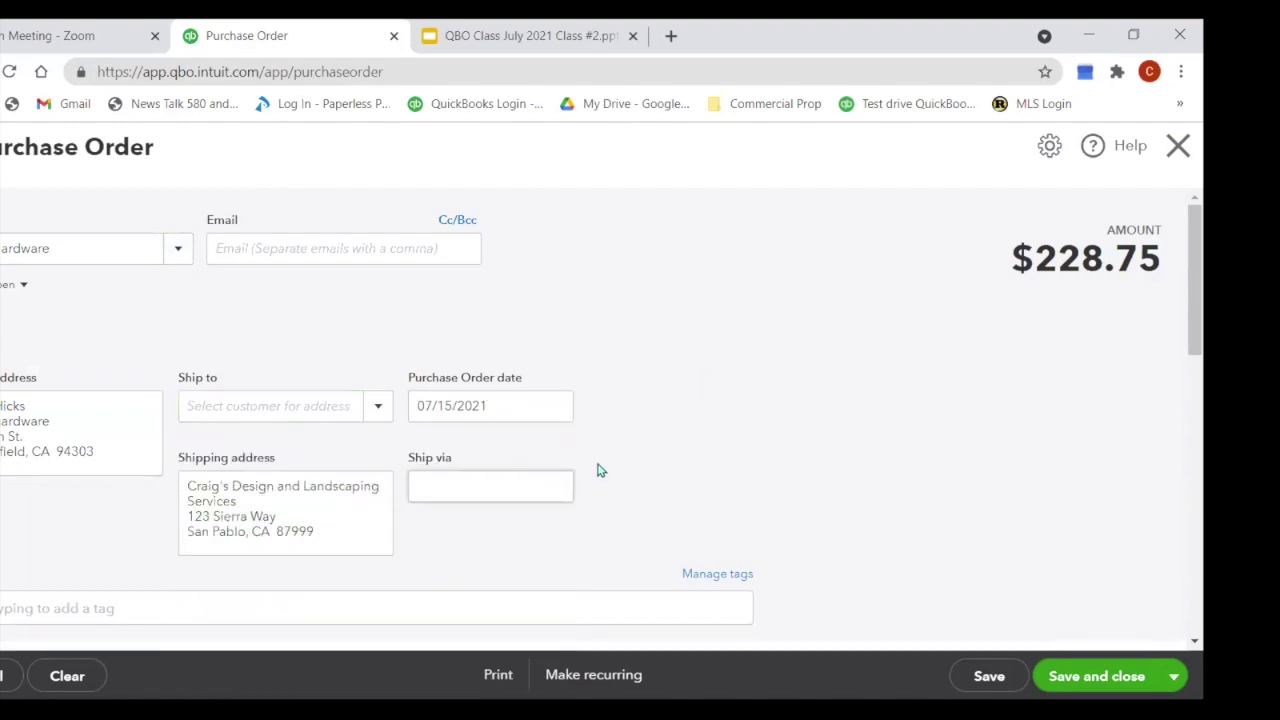
{"action": "scroll", "coordinate": [620, 410], "scroll_direction": "down", "scroll_amount": 2}
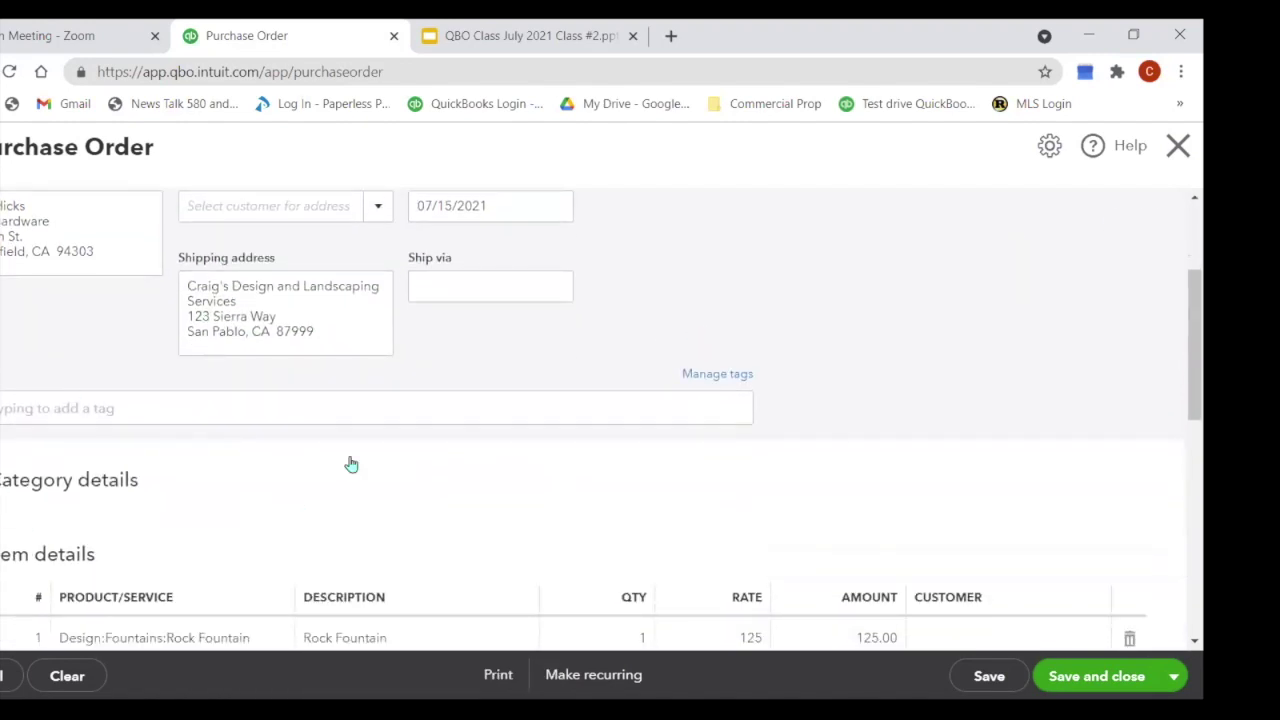
{"action": "scroll", "coordinate": [375, 470], "scroll_direction": "down", "scroll_amount": 2}
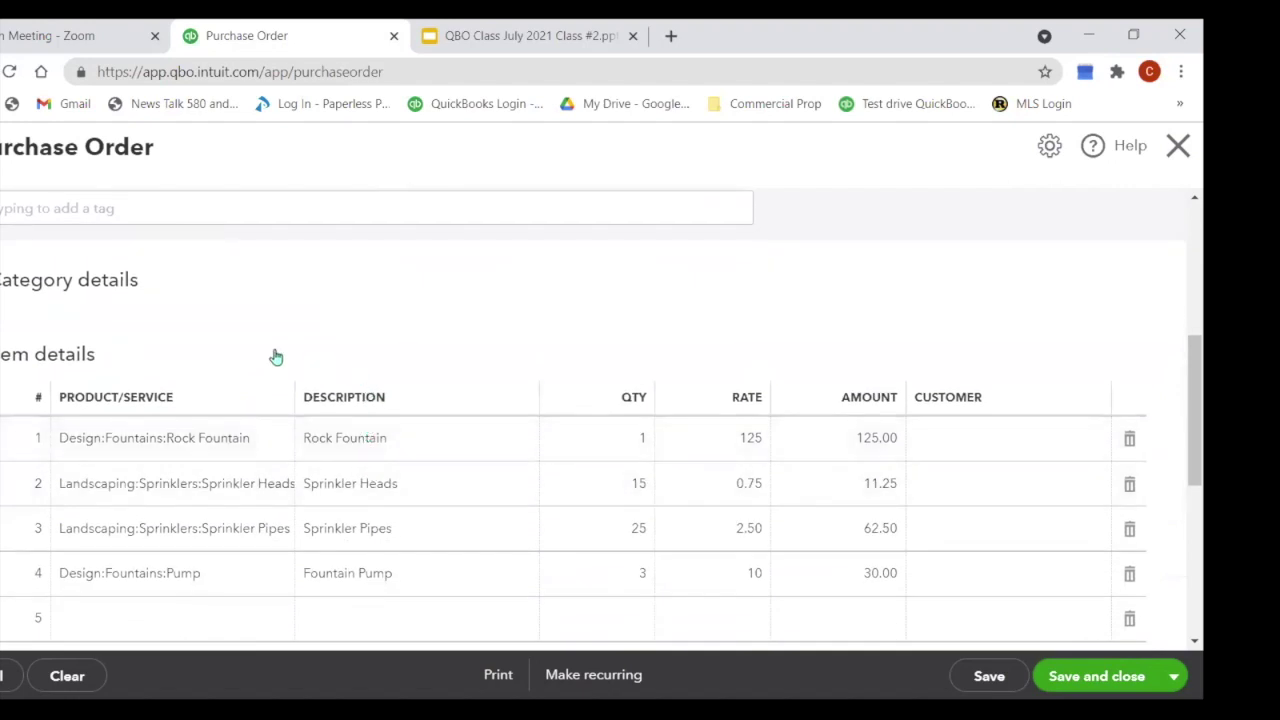
{"action": "scroll", "coordinate": [174, 448], "scroll_direction": "down", "scroll_amount": 2}
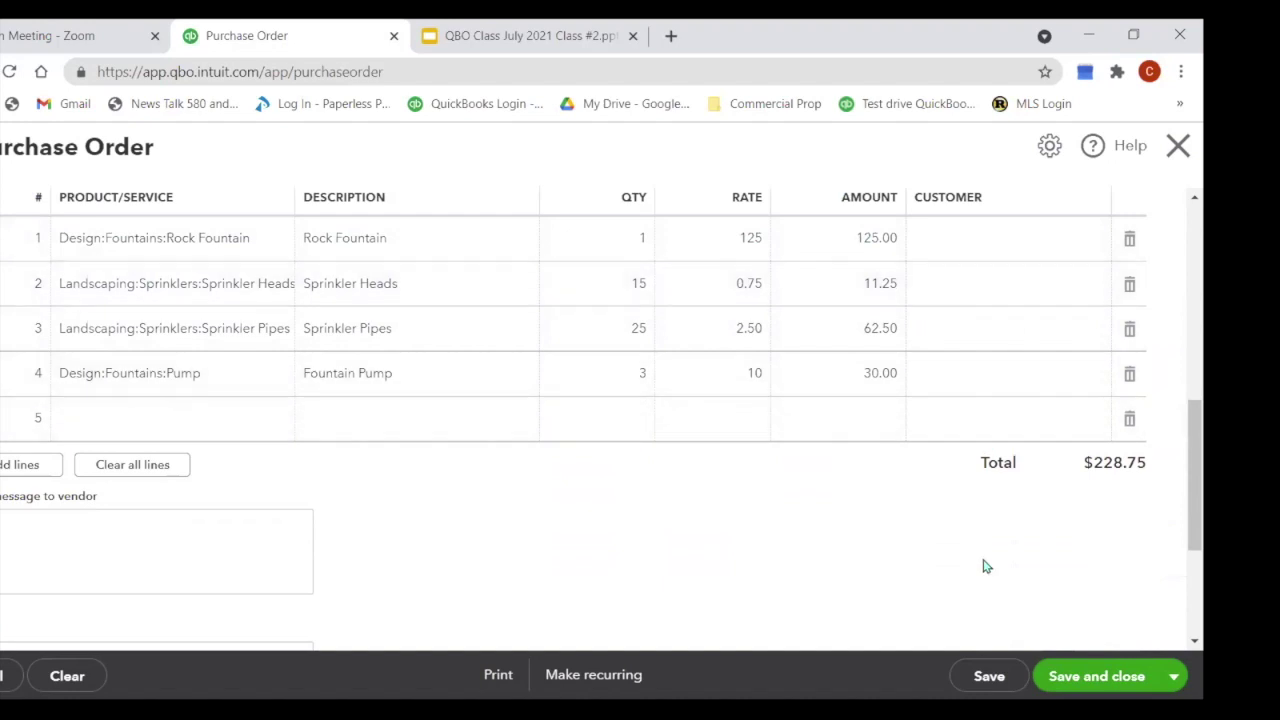
{"action": "scroll", "coordinate": [928, 607], "scroll_direction": "up", "scroll_amount": 2}
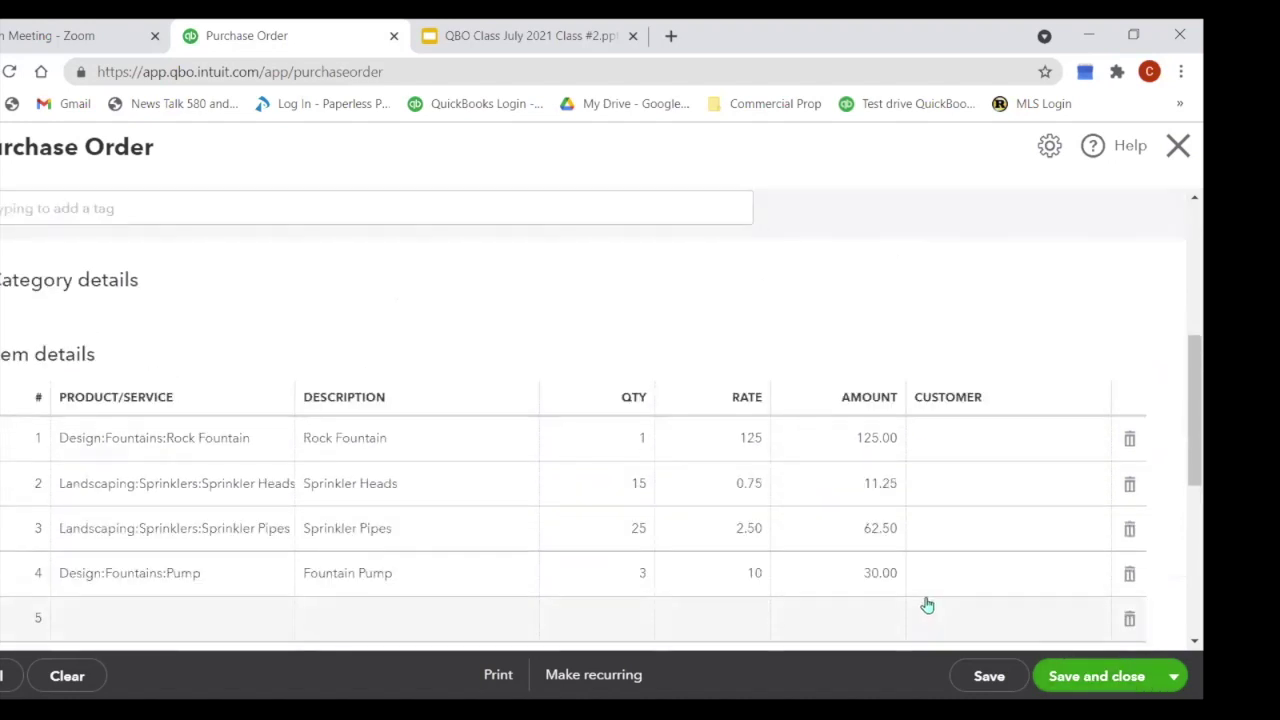
{"action": "scroll", "coordinate": [928, 605], "scroll_direction": "up", "scroll_amount": 4}
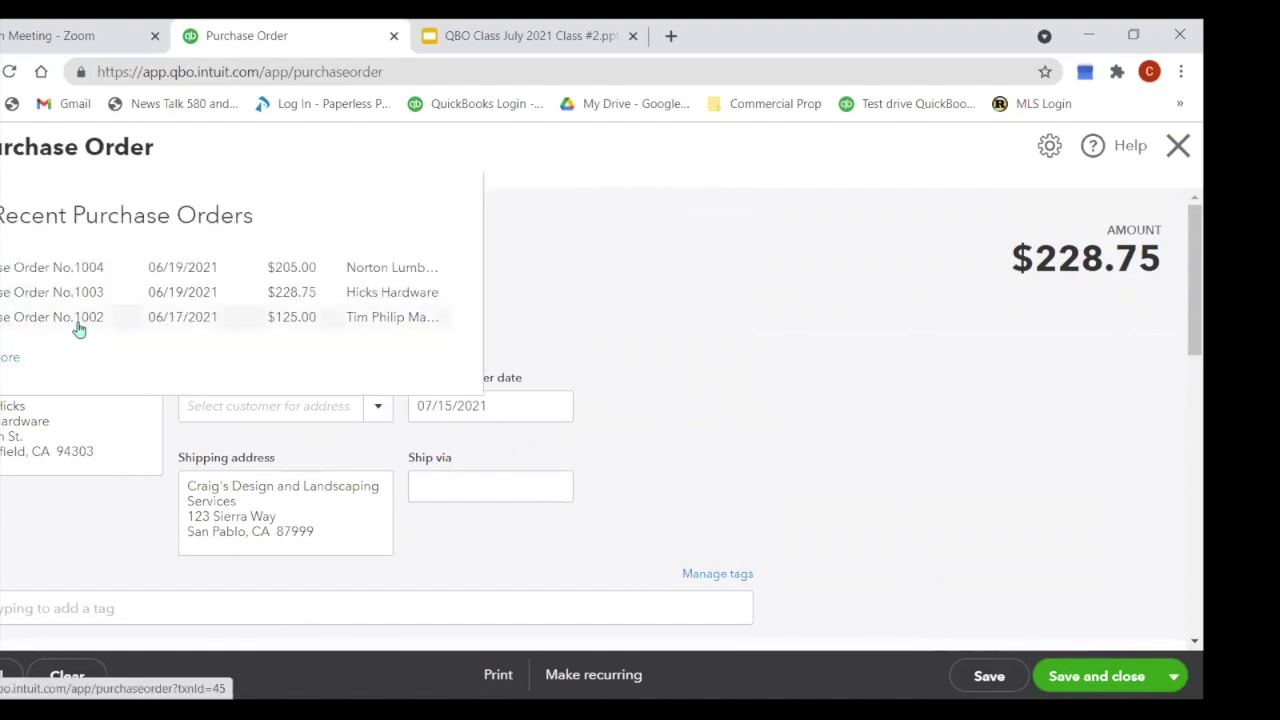
Step: Discard the unsaved order, review Purchase Order #1002 (Rock Fountain, $125.00), then close it
{"action": "left_click", "coordinate": [79, 320]}
{"action": "left_click", "coordinate": [677, 445]}
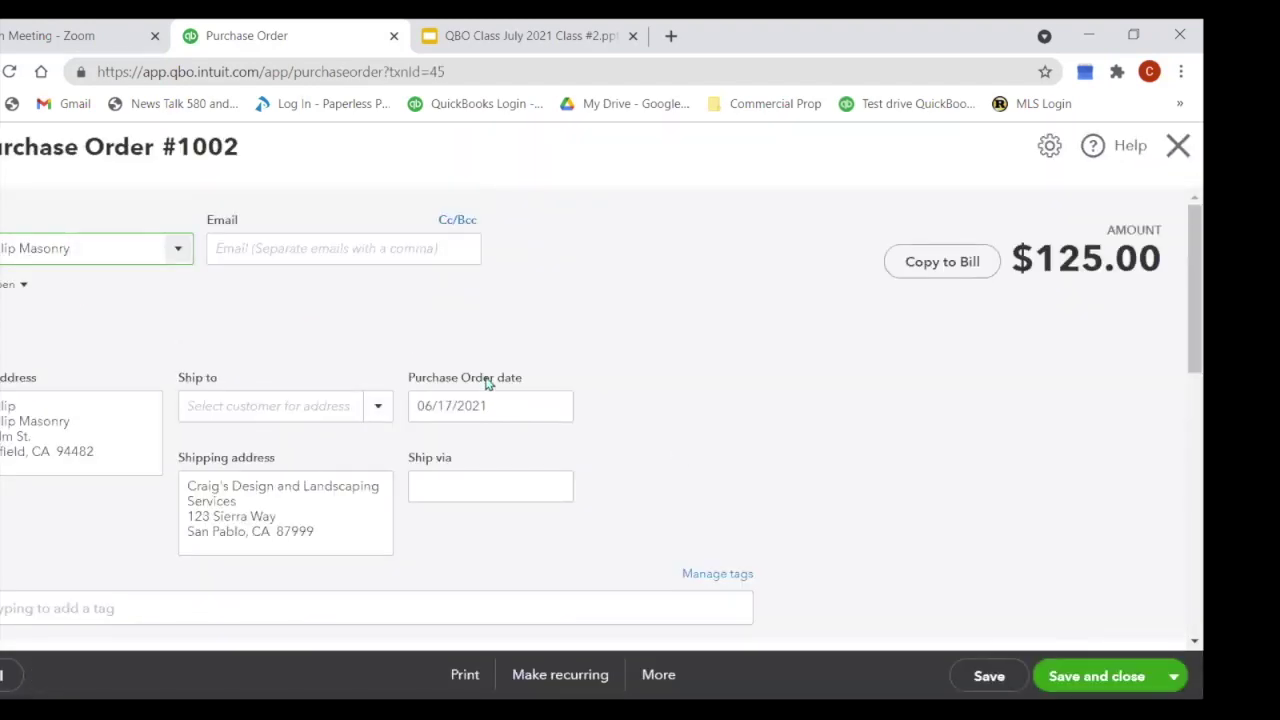
{"action": "scroll", "coordinate": [487, 386], "scroll_direction": "down", "scroll_amount": 4}
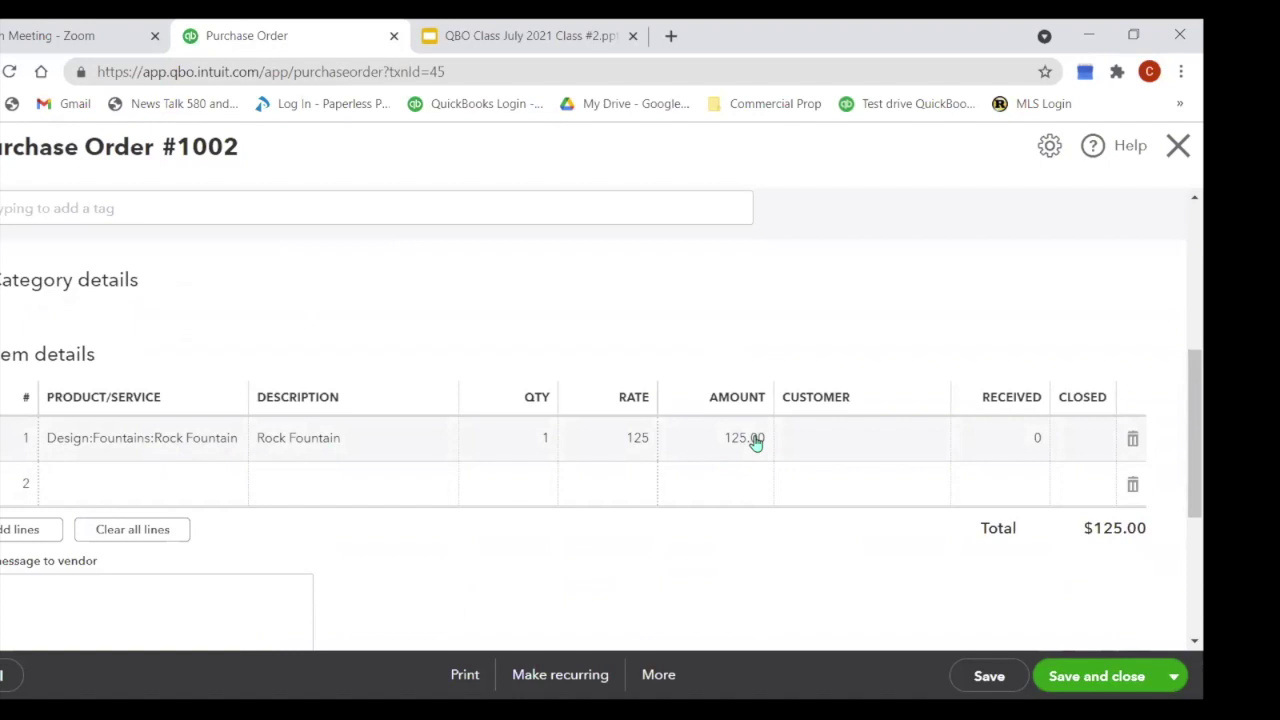
{"action": "left_click", "coordinate": [1172, 677]}
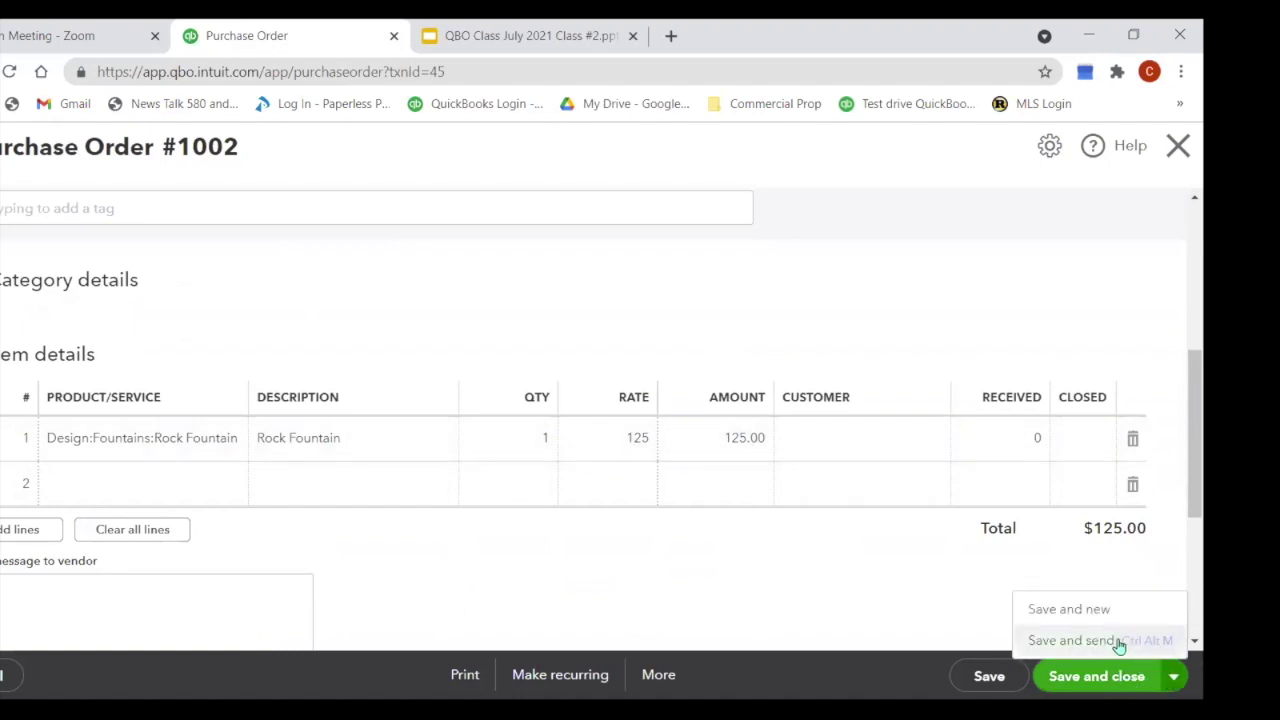
{"action": "left_click", "coordinate": [1176, 147]}
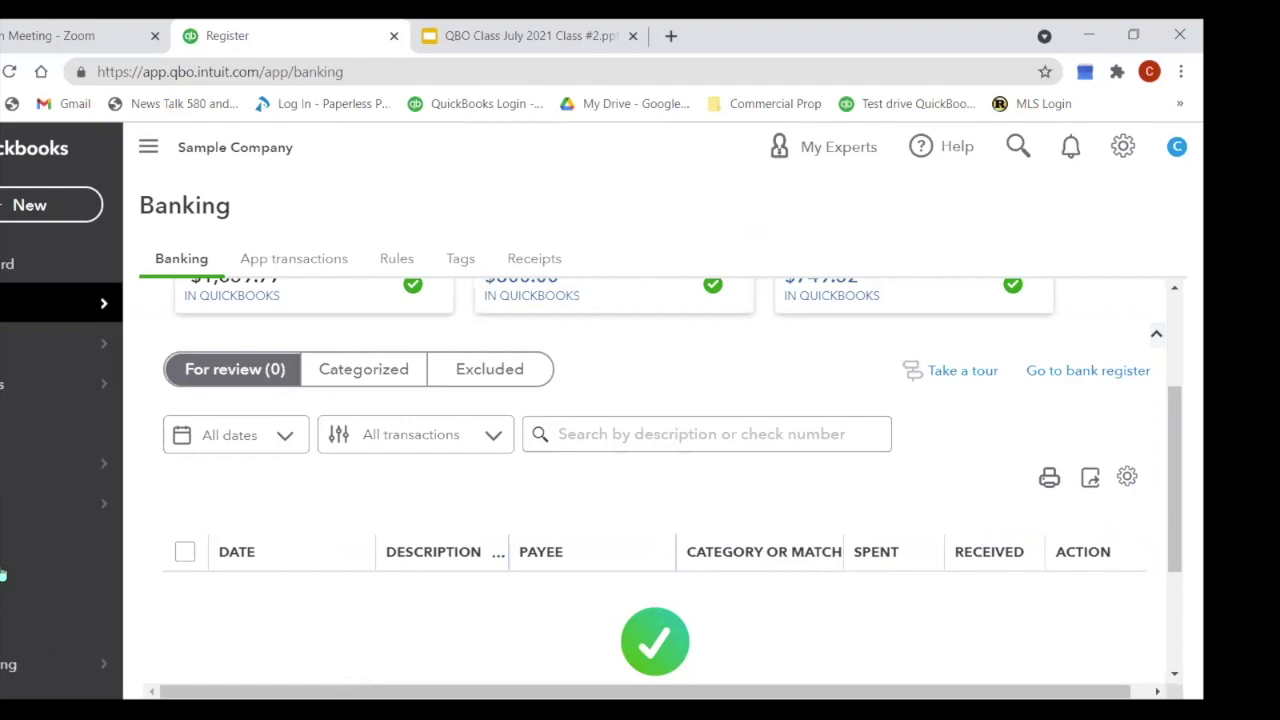
Step: Search the Reports page for 'inv' and open Inventory Valuation Detail for July 1–15, 2021
{"action": "left_click", "coordinate": [3, 556]}
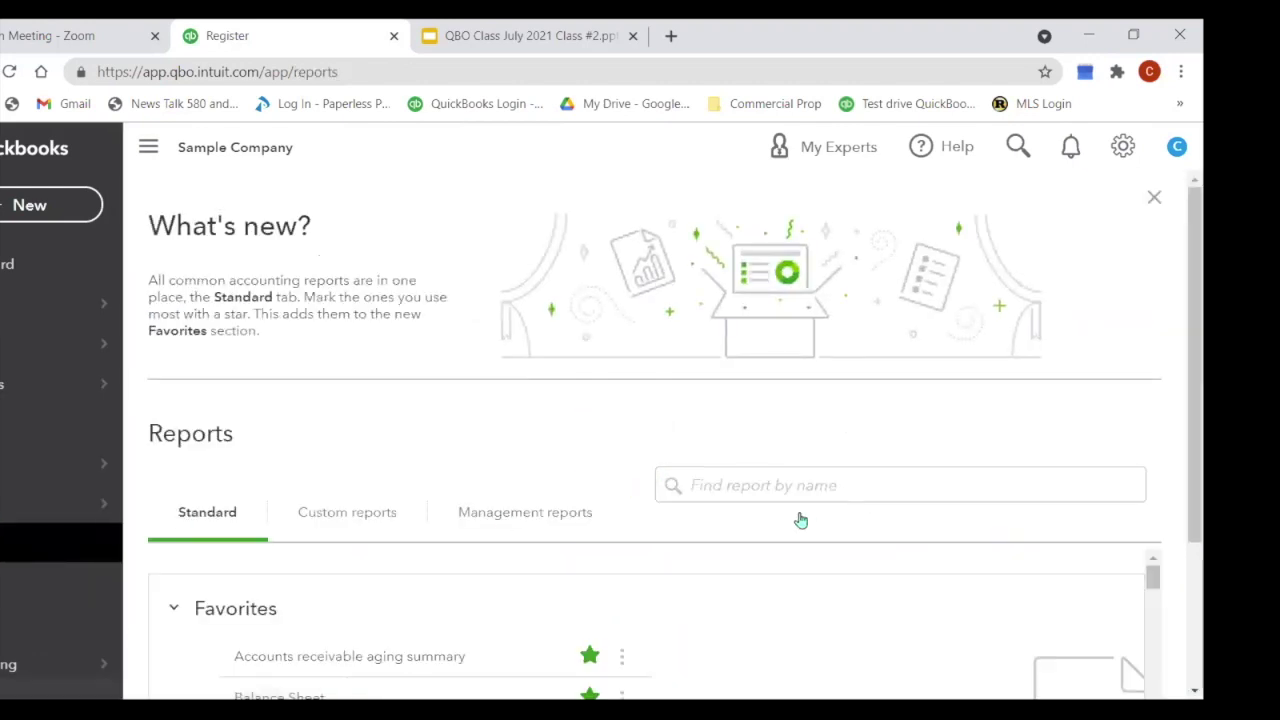
{"action": "left_click", "coordinate": [833, 483]}
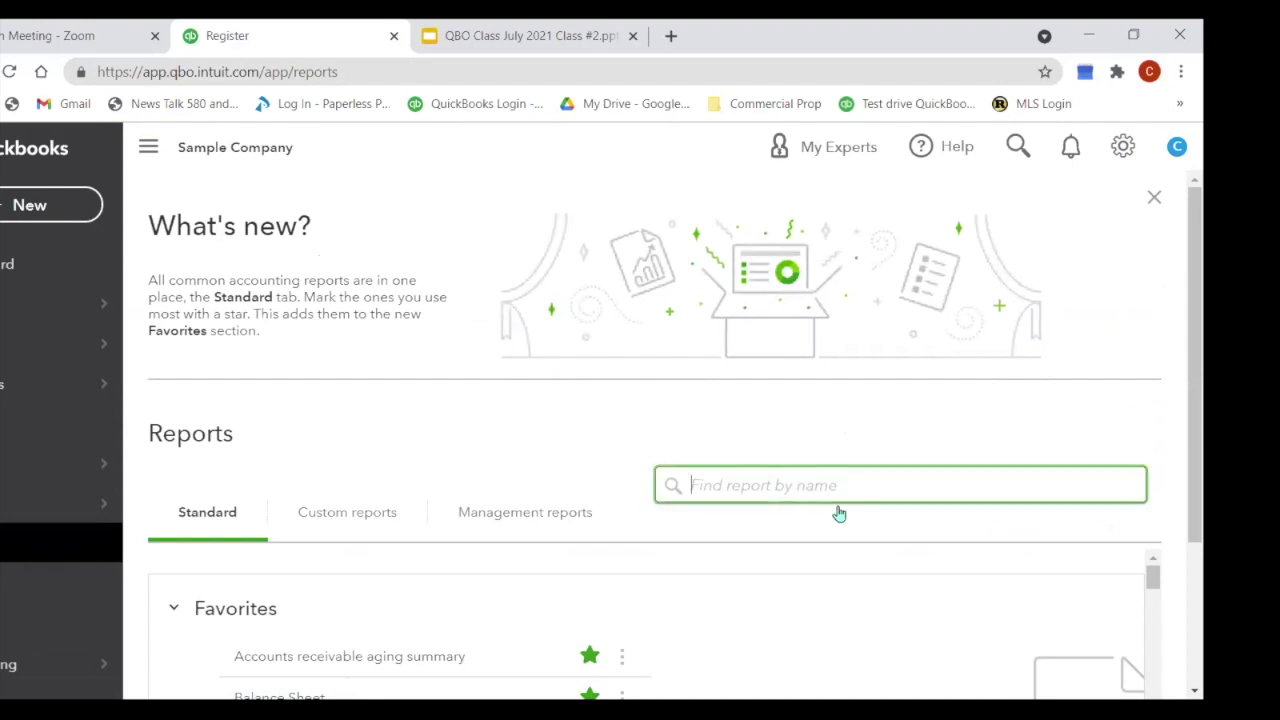
{"action": "type", "text": "inv"}
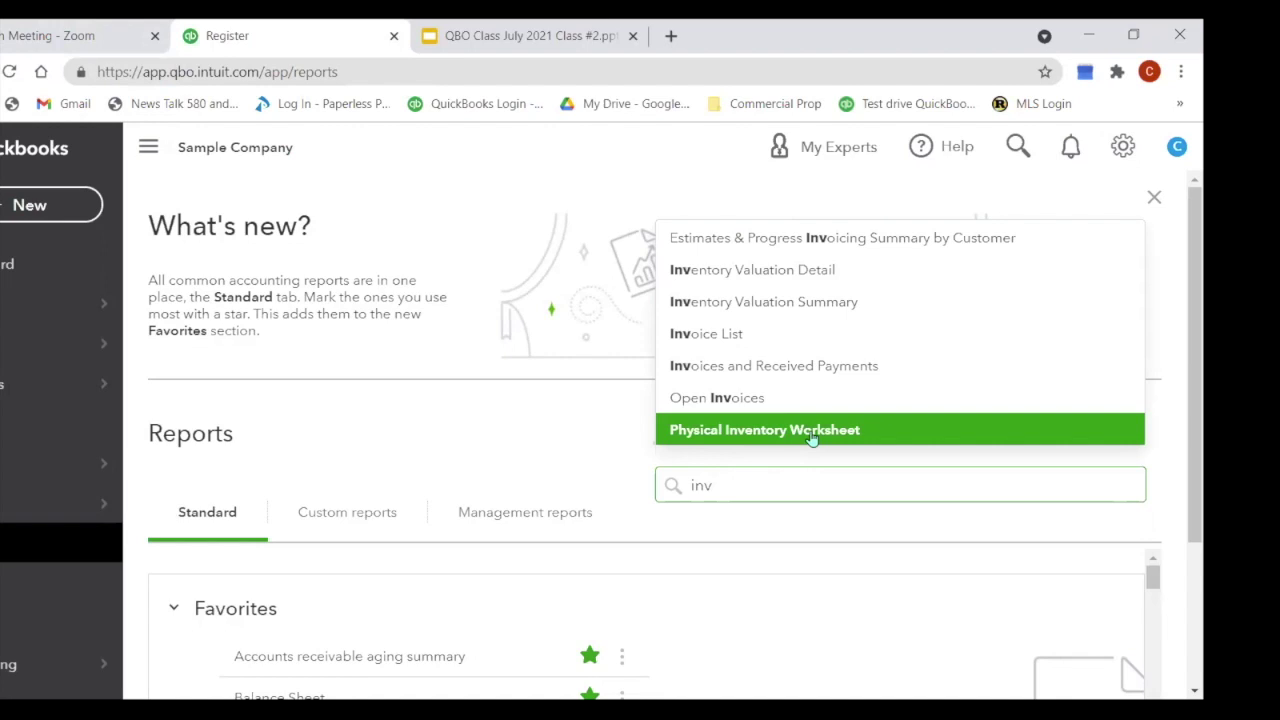
{"action": "left_click", "coordinate": [813, 277]}
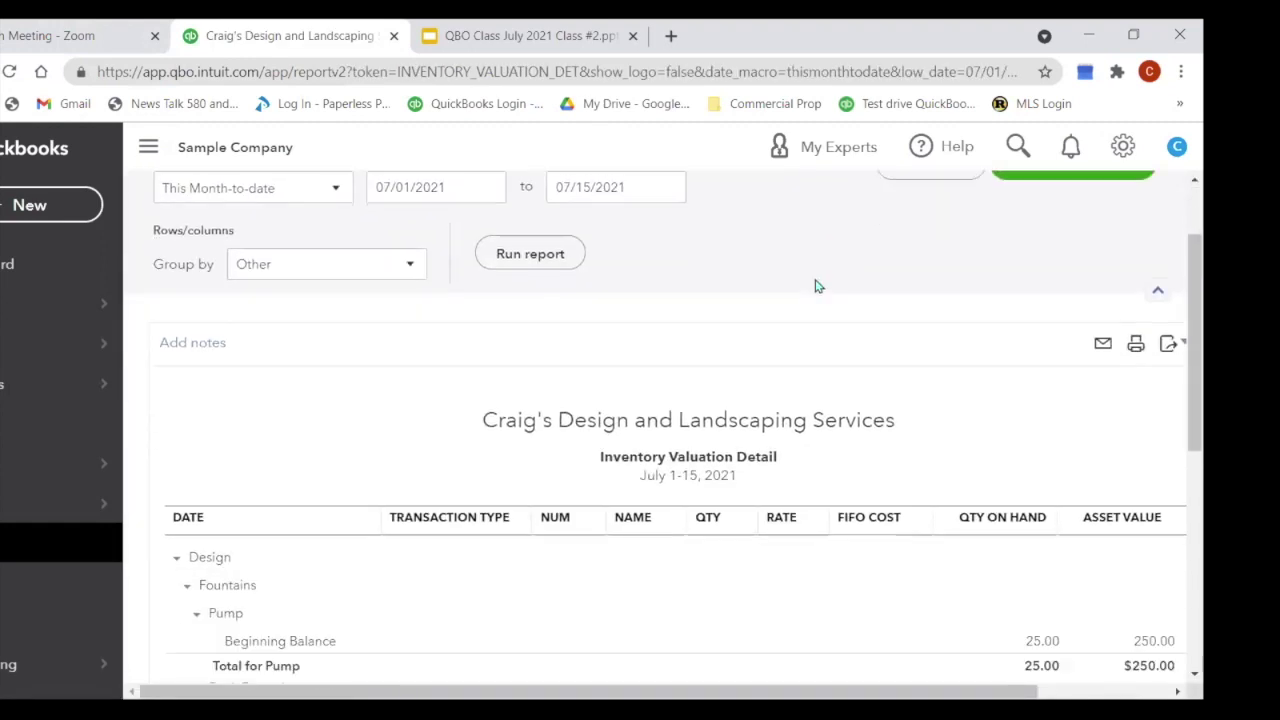
Step: Rerun the Inventory Valuation Detail report with grouping left at Other
{"action": "scroll", "coordinate": [815, 287], "scroll_direction": "down", "scroll_amount": 1}
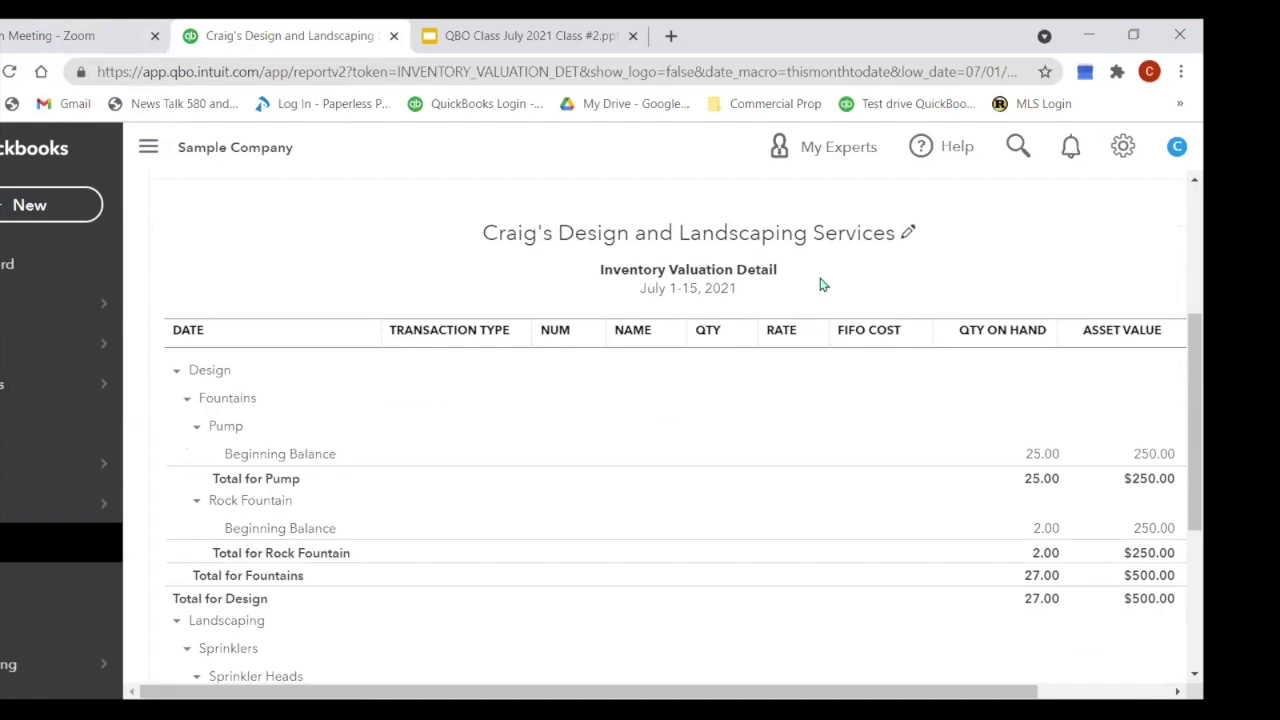
{"action": "scroll", "coordinate": [820, 286], "scroll_direction": "up", "scroll_amount": 3}
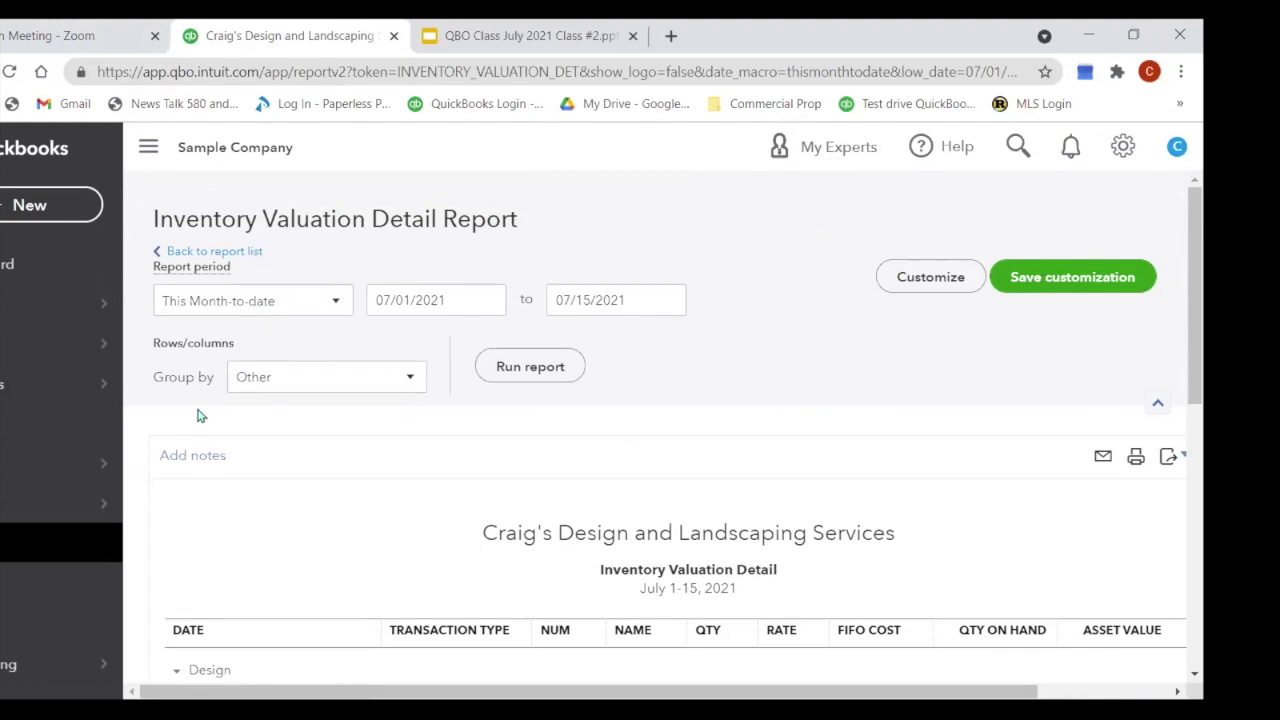
{"action": "left_click", "coordinate": [416, 381]}
{"action": "left_click", "coordinate": [418, 384]}
{"action": "scroll", "coordinate": [848, 468], "scroll_direction": "down", "scroll_amount": 2}
{"action": "scroll", "coordinate": [848, 468], "scroll_direction": "up", "scroll_amount": 2}
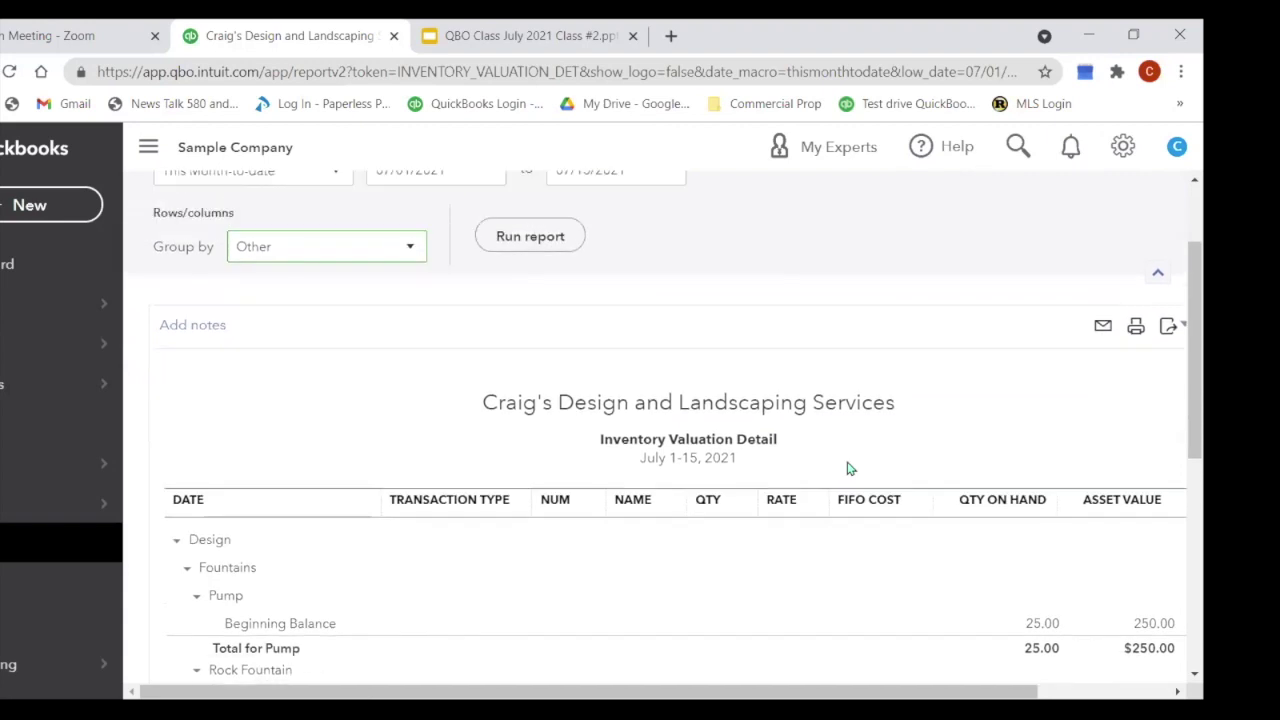
{"action": "left_click", "coordinate": [534, 374]}
Step: Collapse the left navigation sidebar so the report fills more width
{"action": "scroll", "coordinate": [537, 380], "scroll_direction": "down", "scroll_amount": 2}
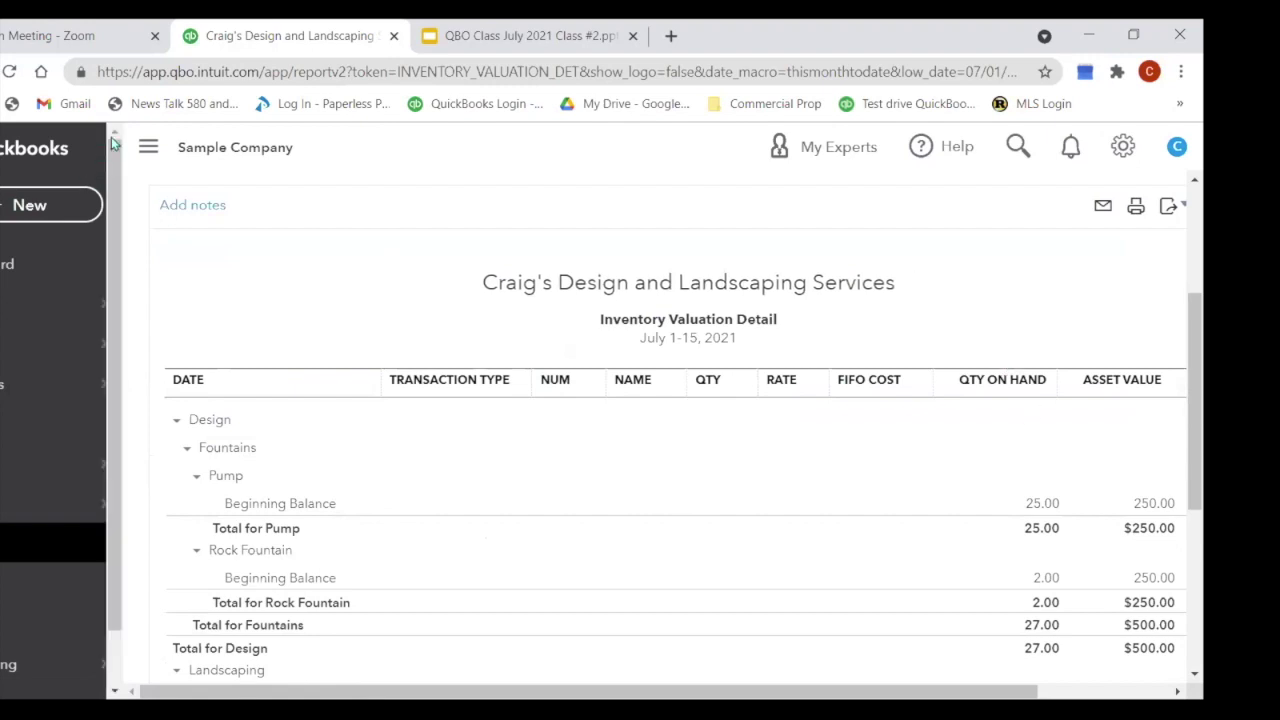
{"action": "left_click", "coordinate": [148, 150]}
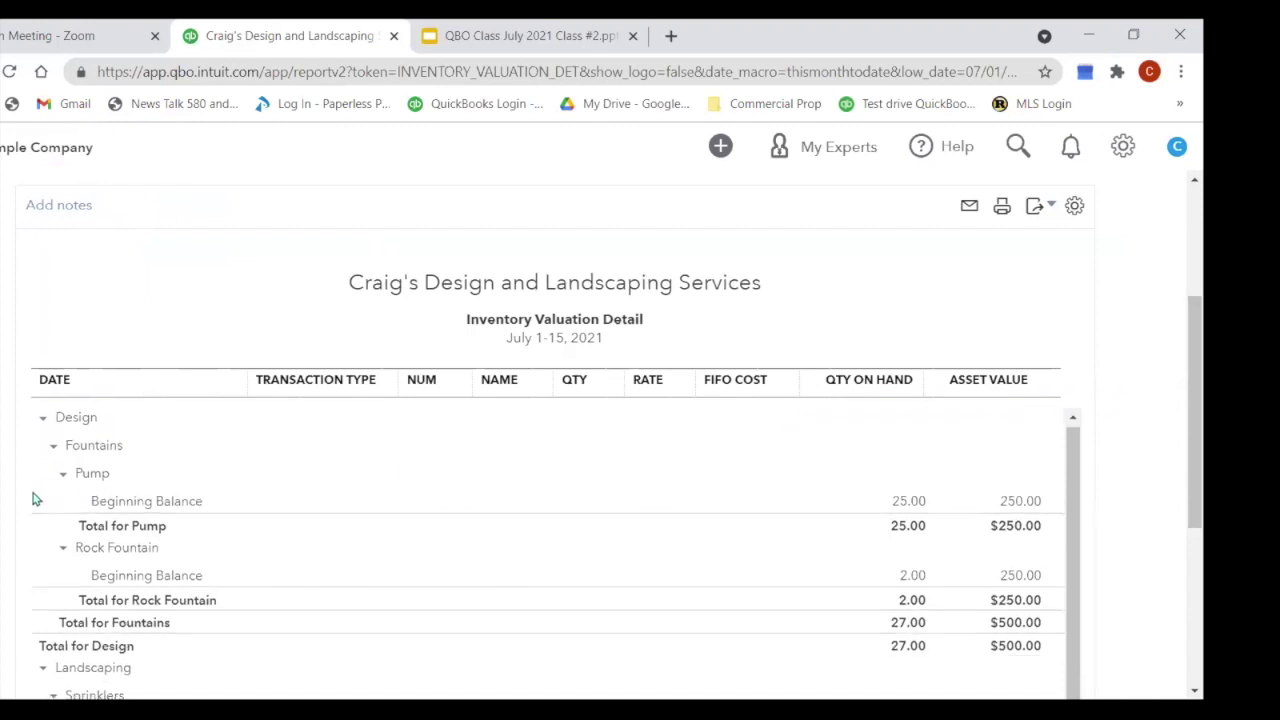
{"action": "scroll", "coordinate": [168, 371], "scroll_direction": "up", "scroll_amount": 1}
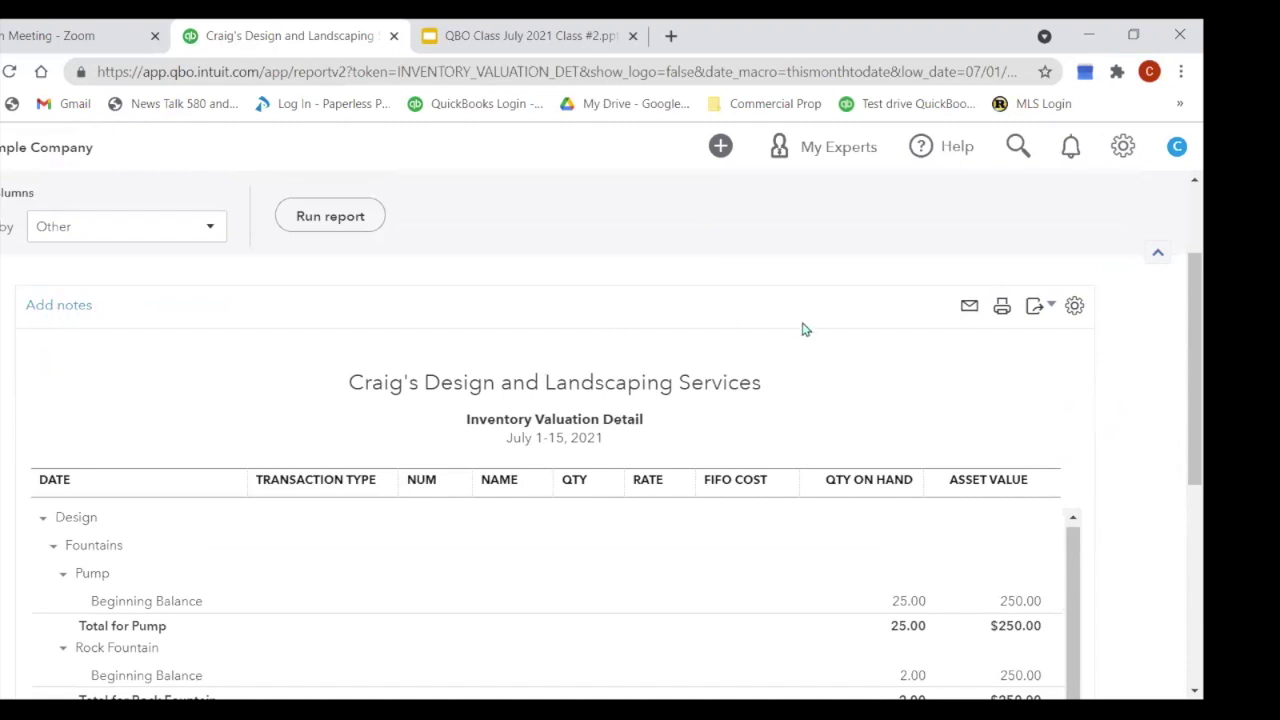
Step: Hide the FIFO Cost, Rate and Transaction Type columns through the report's gear settings
{"action": "left_click", "coordinate": [1074, 306]}
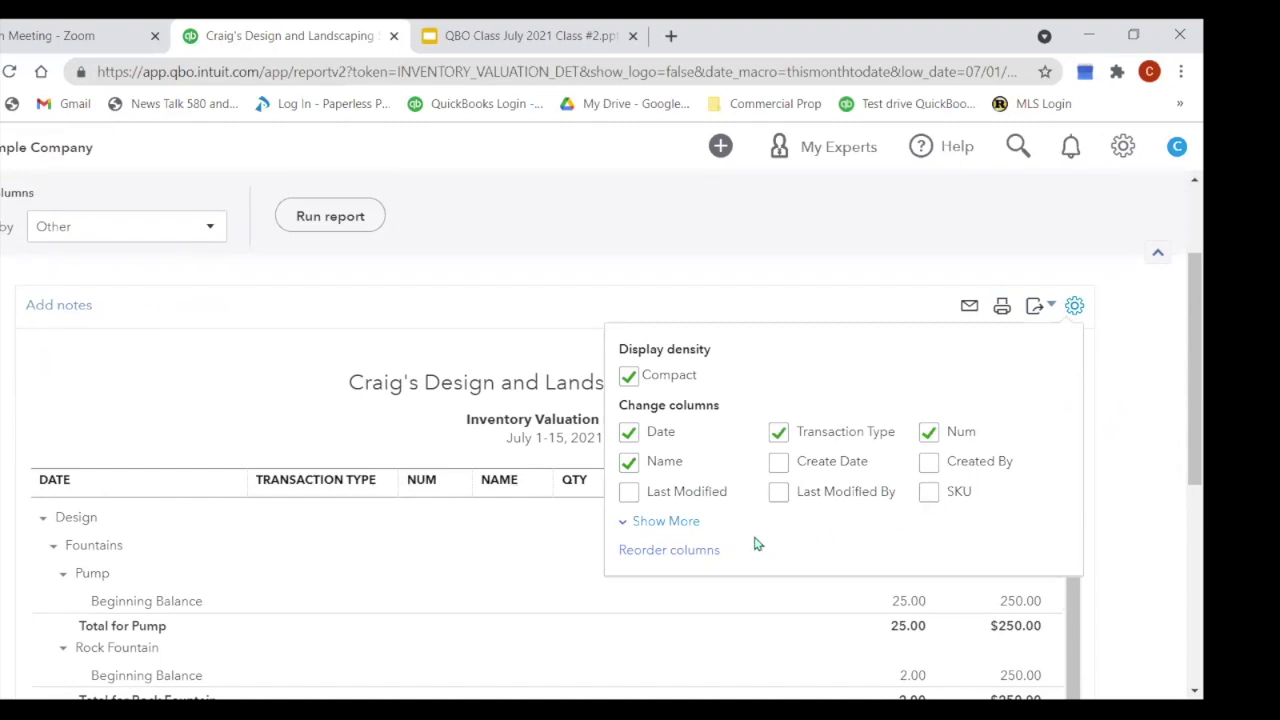
{"action": "left_click", "coordinate": [665, 523]}
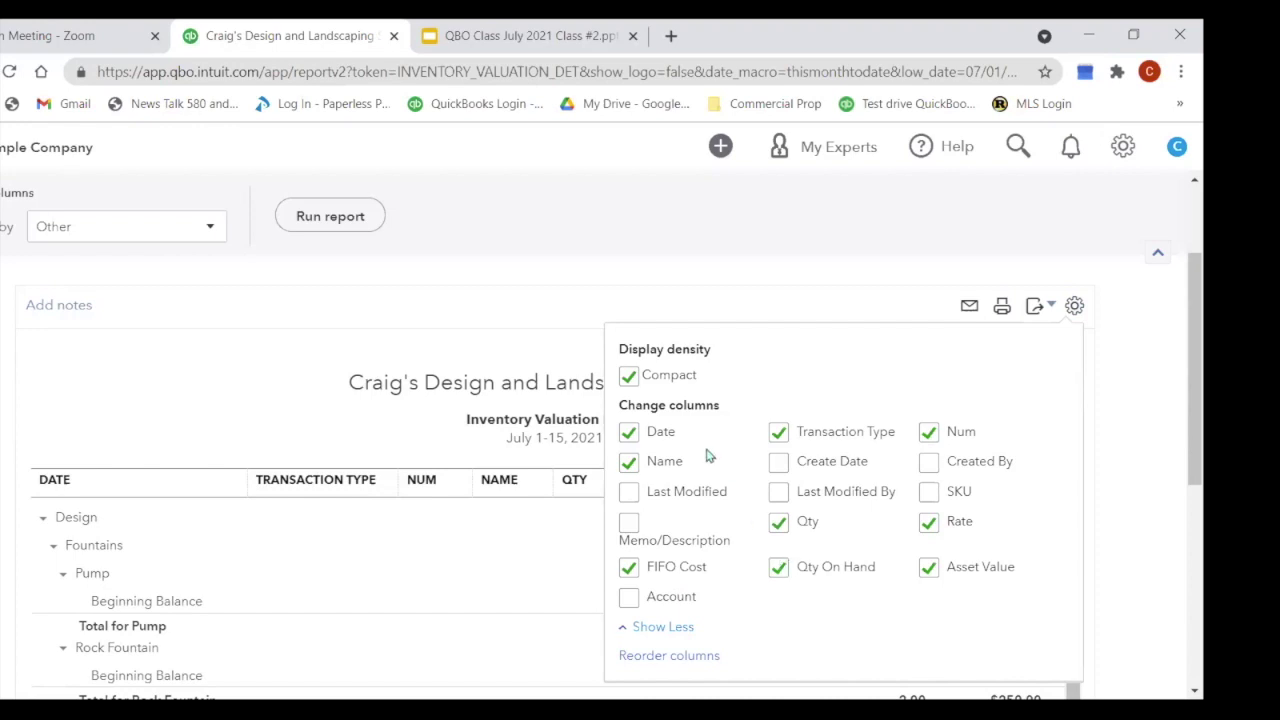
{"action": "left_click", "coordinate": [628, 567]}
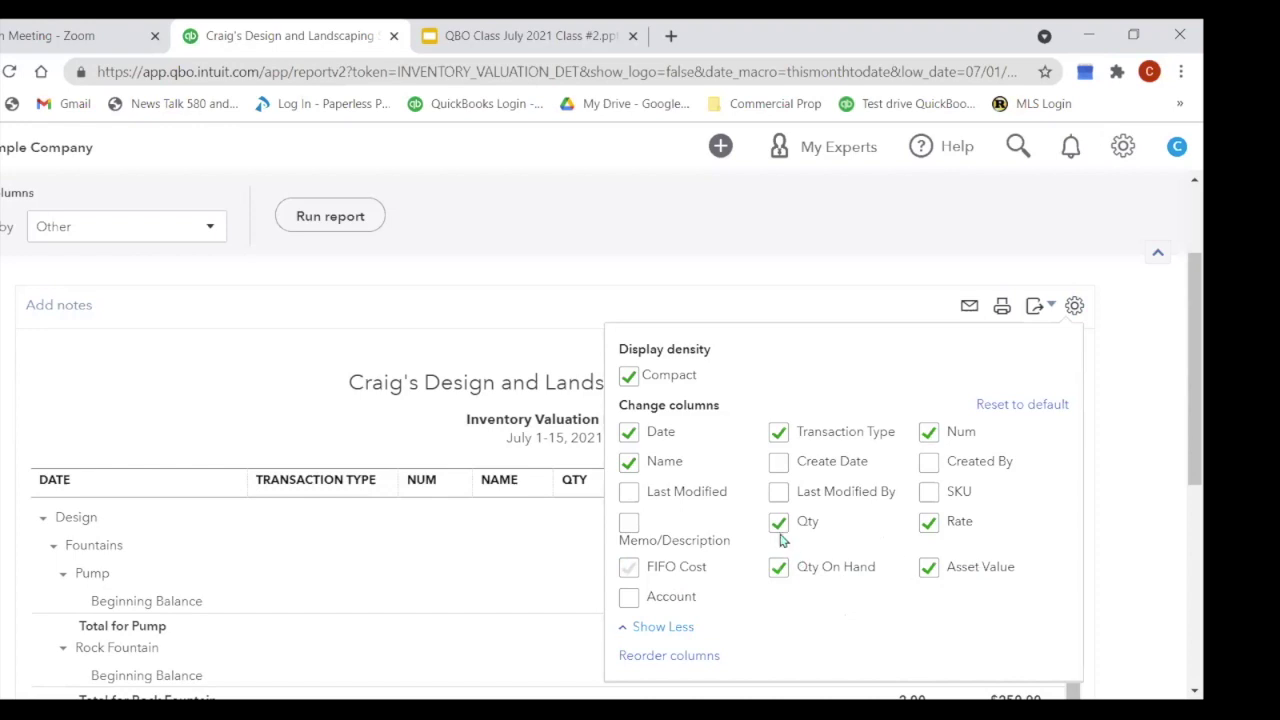
{"action": "left_click", "coordinate": [933, 525]}
{"action": "left_click", "coordinate": [780, 434]}
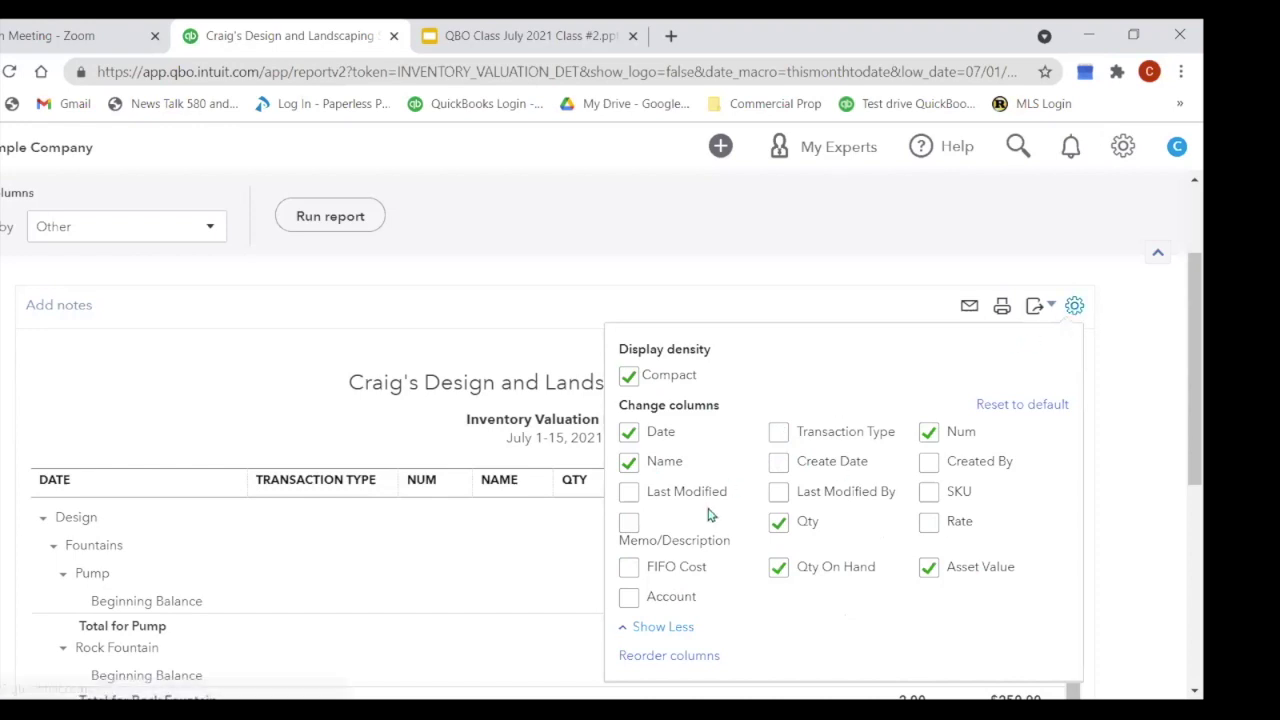
{"action": "scroll", "coordinate": [709, 514], "scroll_direction": "down", "scroll_amount": 1}
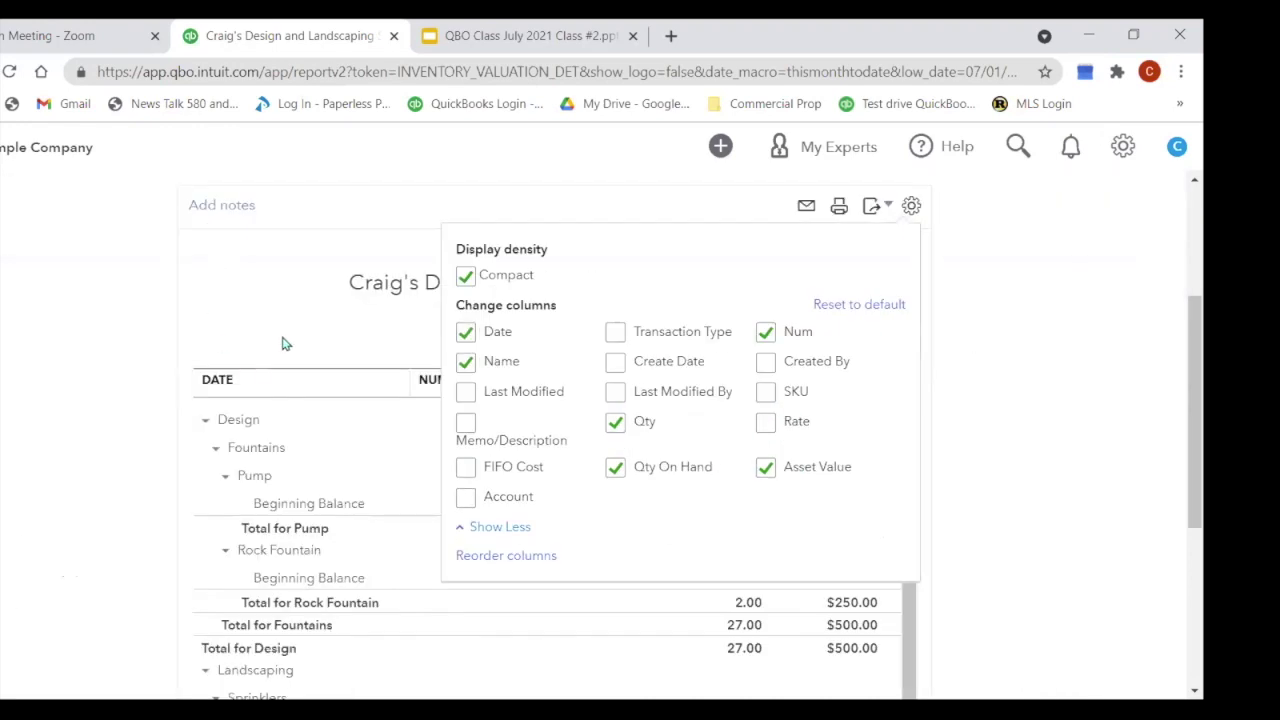
{"action": "left_click", "coordinate": [742, 214]}
{"action": "scroll", "coordinate": [963, 374], "scroll_direction": "down", "scroll_amount": 1}
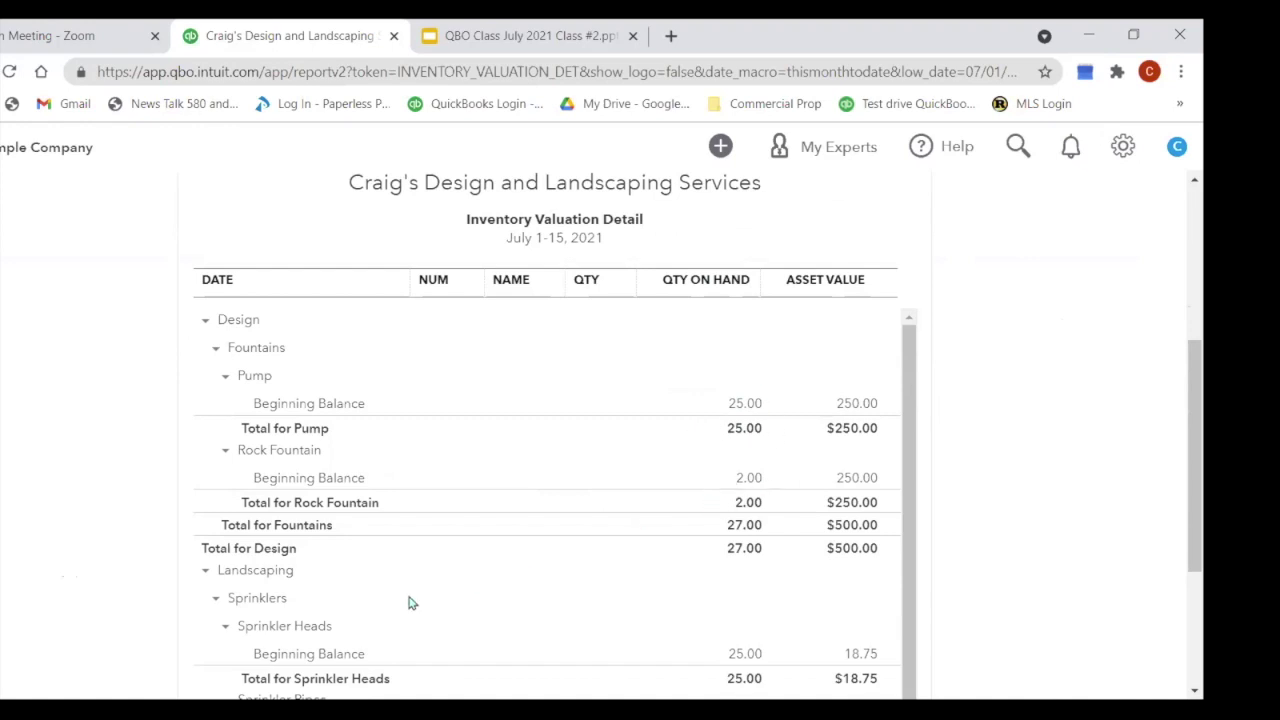
Step: Scroll the trimmed report down to Total for Landscaping and back, then return to the report list
{"action": "scroll", "coordinate": [575, 543], "scroll_direction": "down", "scroll_amount": 2}
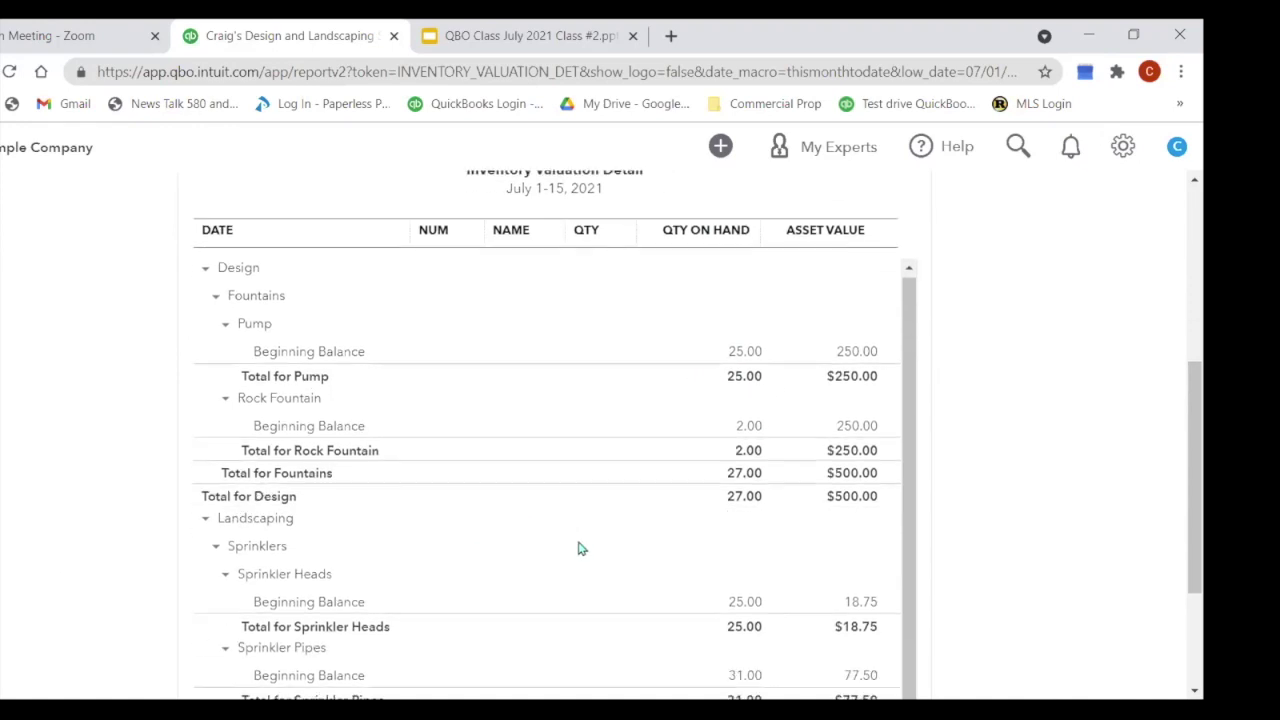
{"action": "scroll", "coordinate": [576, 558], "scroll_direction": "down", "scroll_amount": 1}
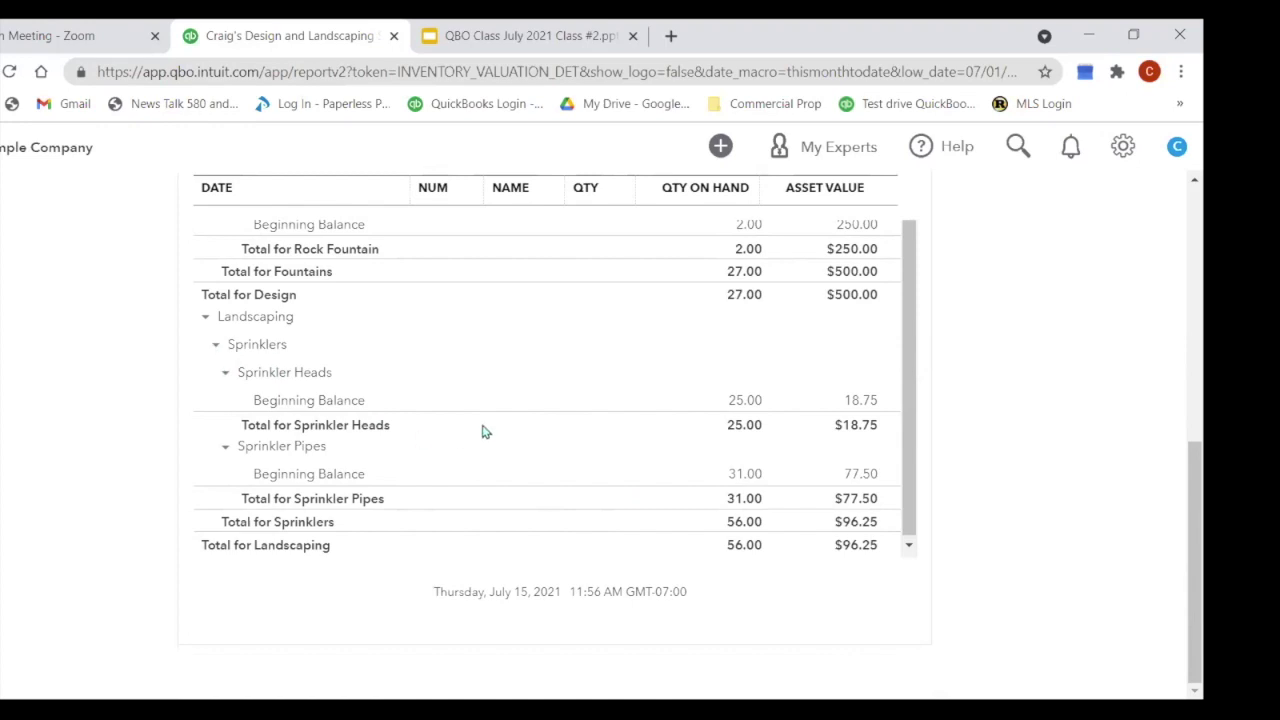
{"action": "scroll", "coordinate": [487, 432], "scroll_direction": "up", "scroll_amount": 1}
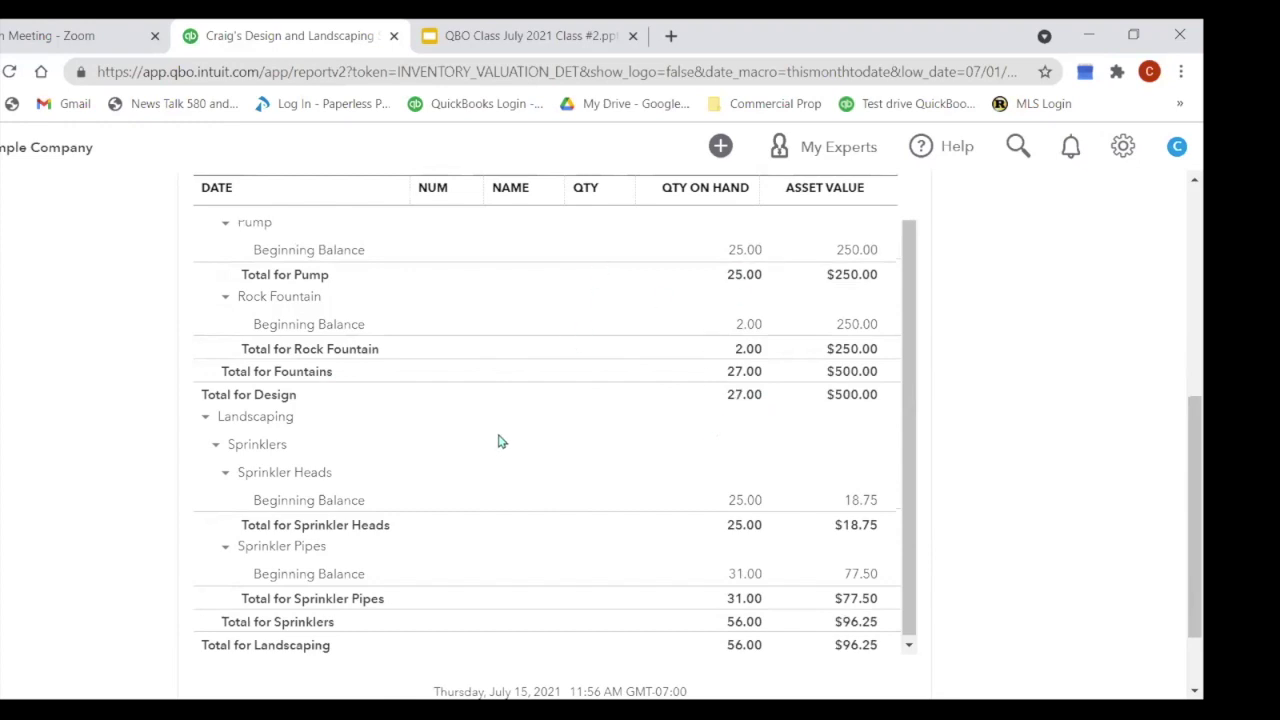
{"action": "scroll", "coordinate": [1004, 477], "scroll_direction": "up", "scroll_amount": 5}
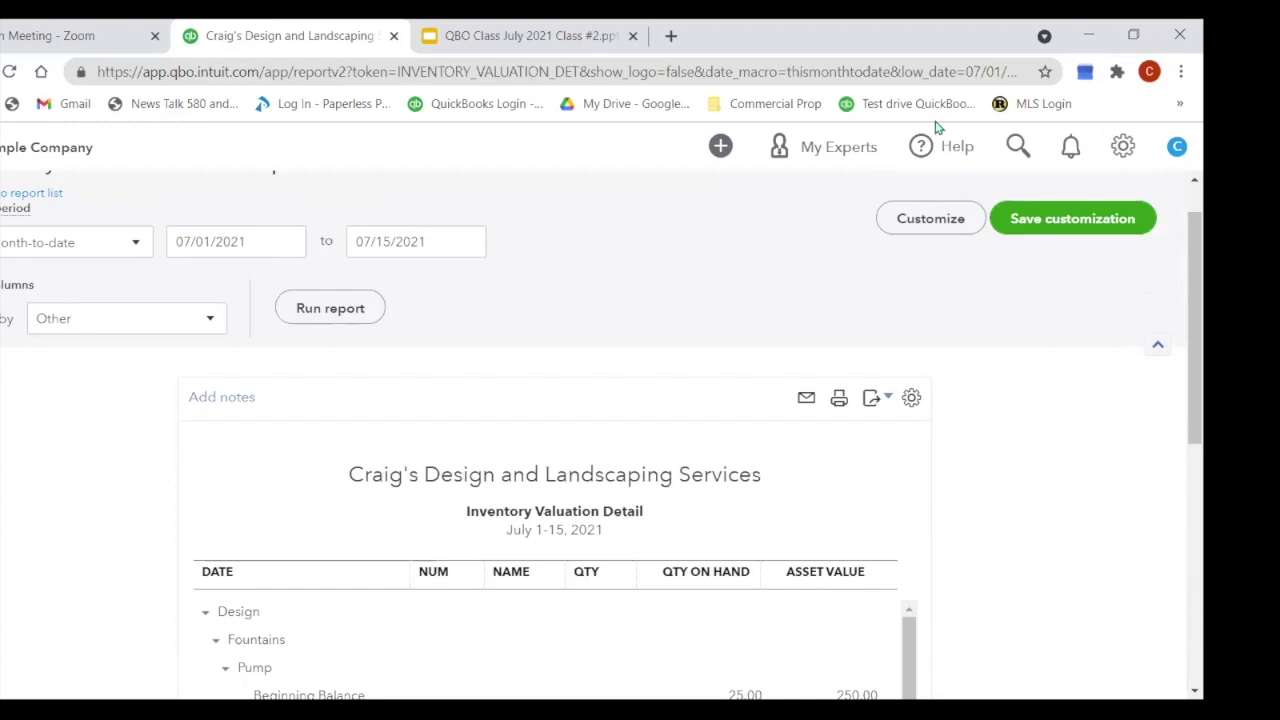
{"action": "left_click", "coordinate": [16, 196]}
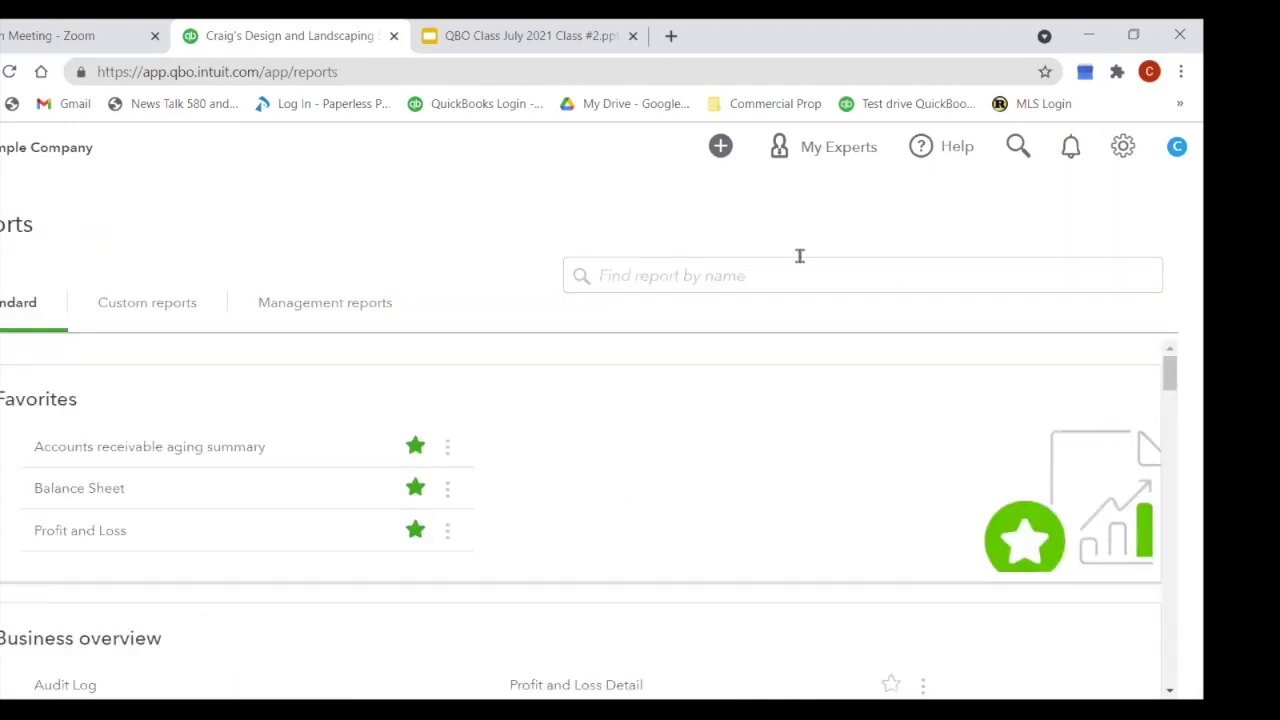
Step: Search 'inven' and open Inventory Valuation Summary as of July 15, 2021, totalling $596.25
{"action": "left_click", "coordinate": [789, 264]}
{"action": "type", "text": "inven"}
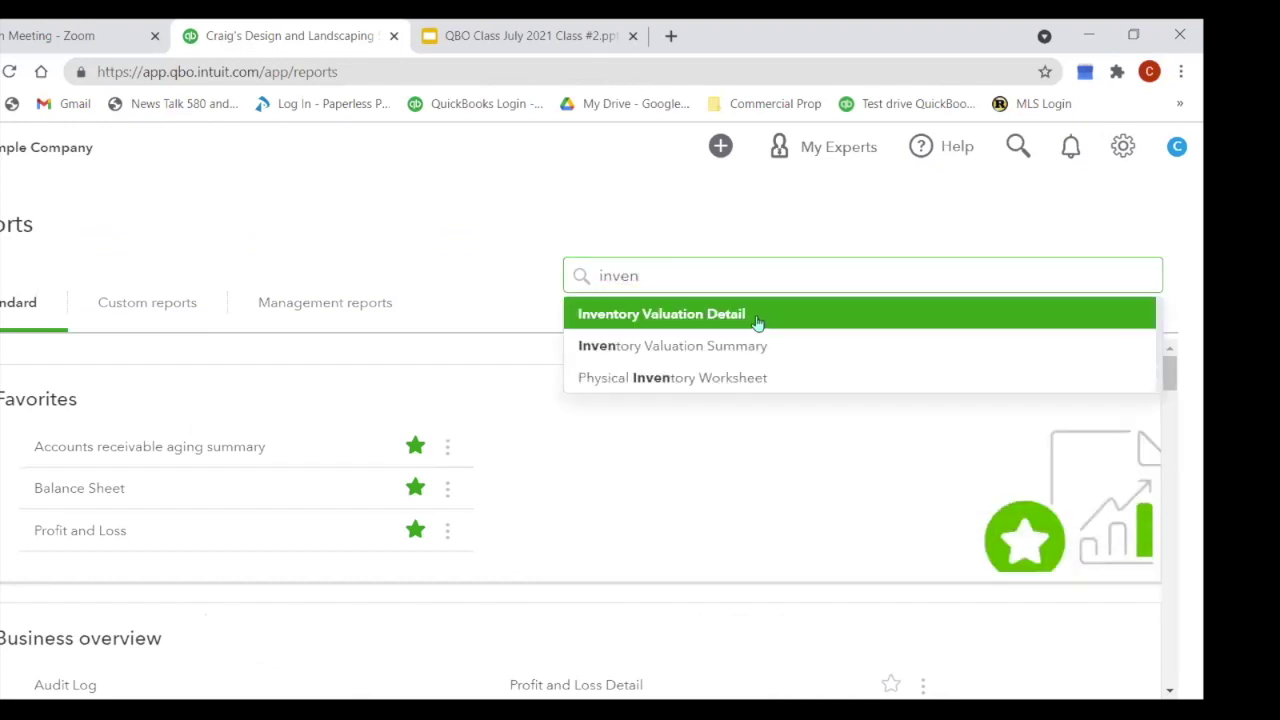
{"action": "left_click", "coordinate": [754, 363]}
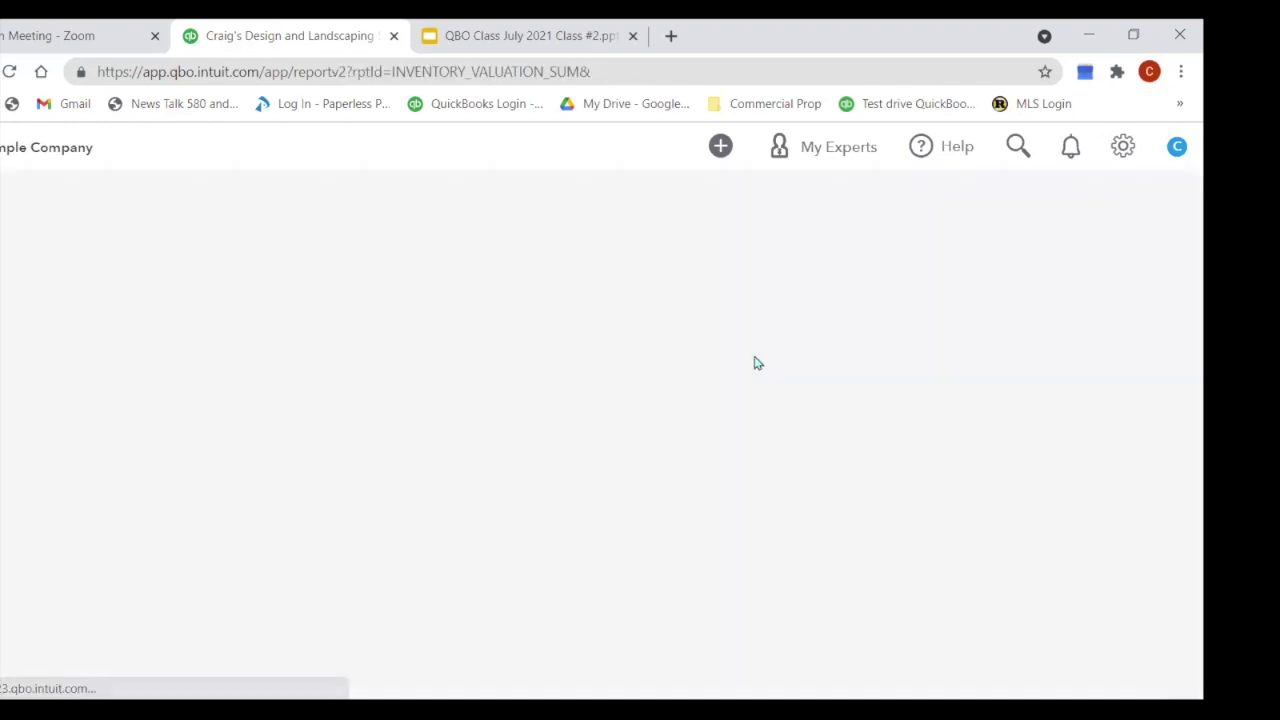
{"action": "scroll", "coordinate": [767, 405], "scroll_direction": "down", "scroll_amount": 2}
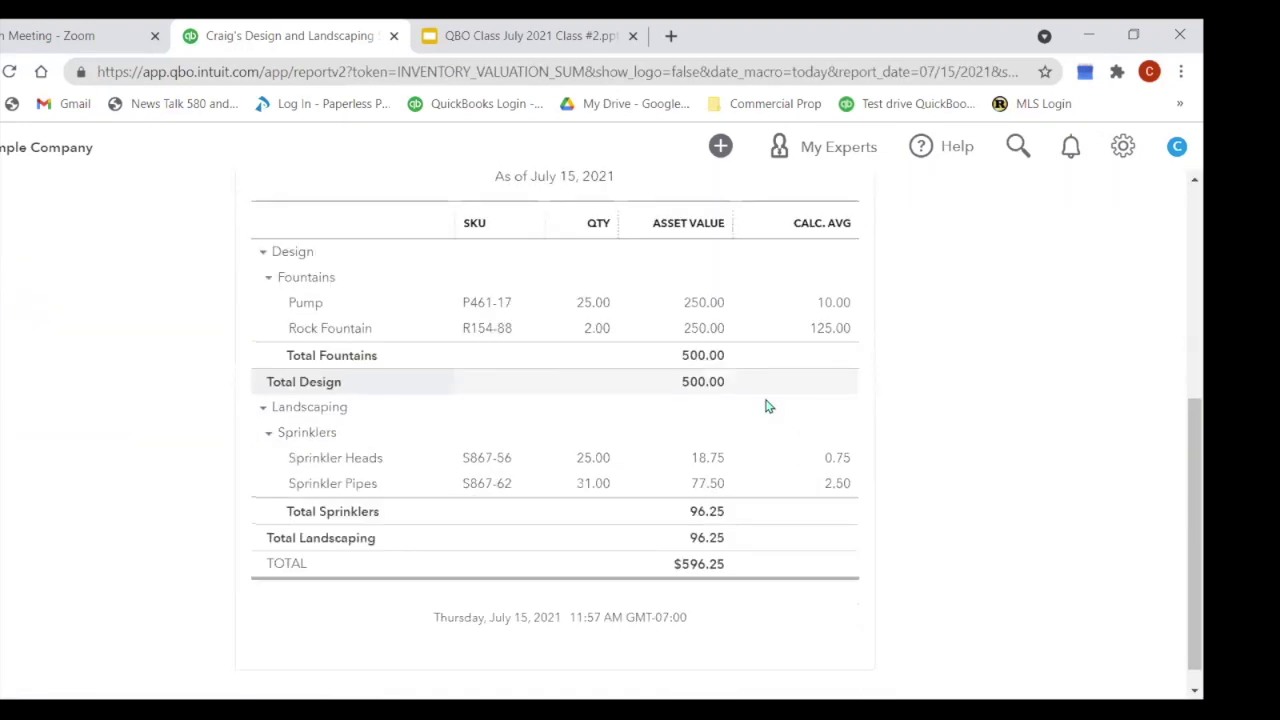
{"action": "scroll", "coordinate": [767, 405], "scroll_direction": "up", "scroll_amount": 5}
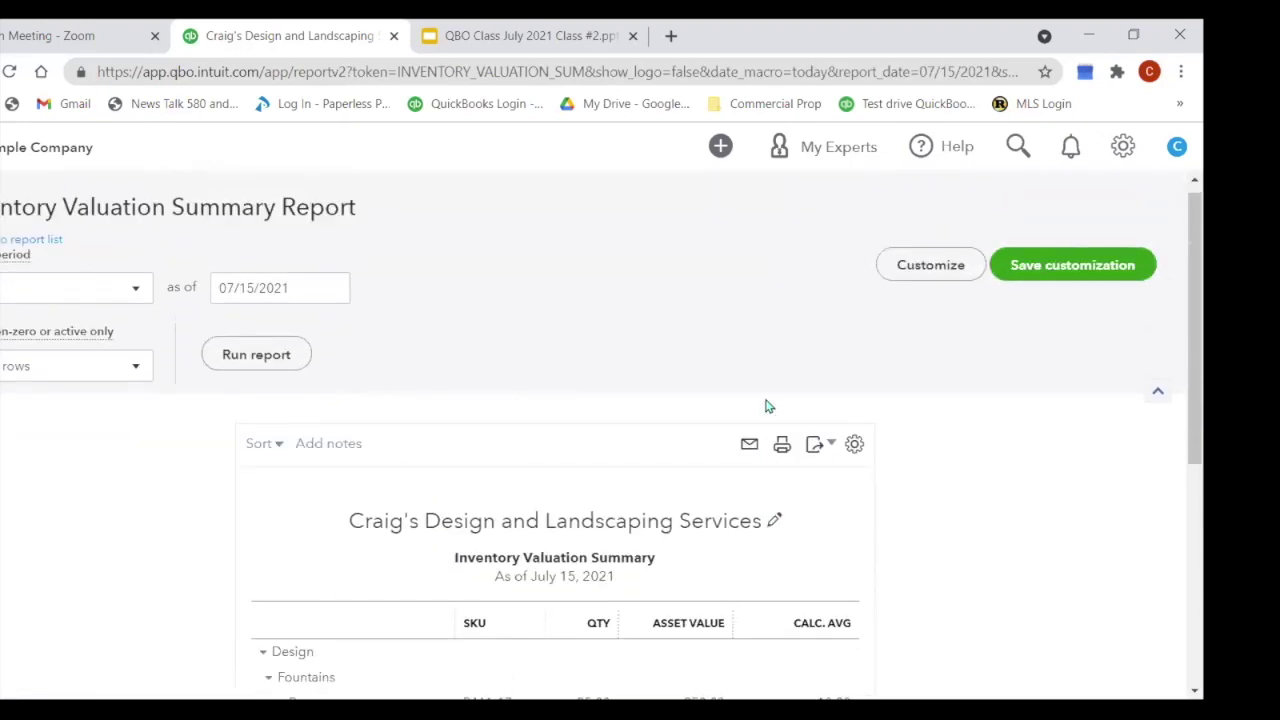
{"action": "scroll", "coordinate": [767, 405], "scroll_direction": "down", "scroll_amount": 4}
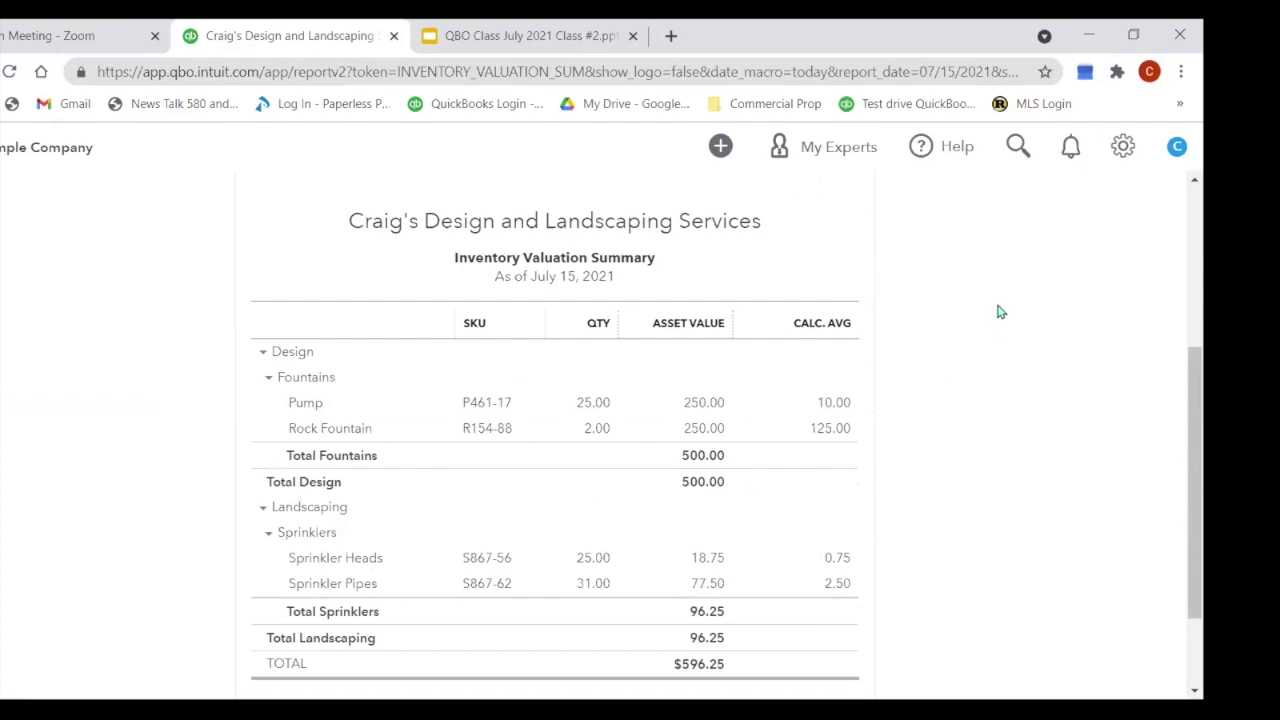